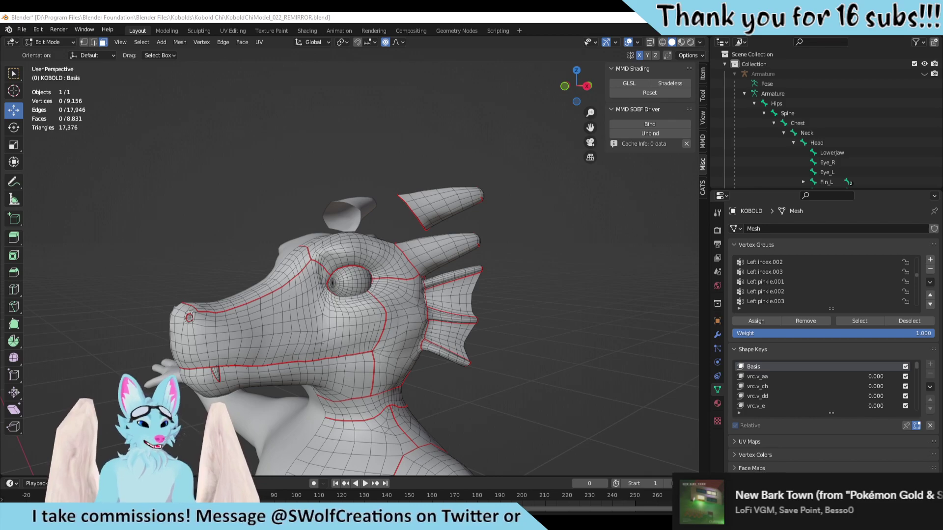
# Step: Delete the near-side faces on the outer part of the horn attached to the kobold's head
pyautogui.scroll(4, 374, 257)
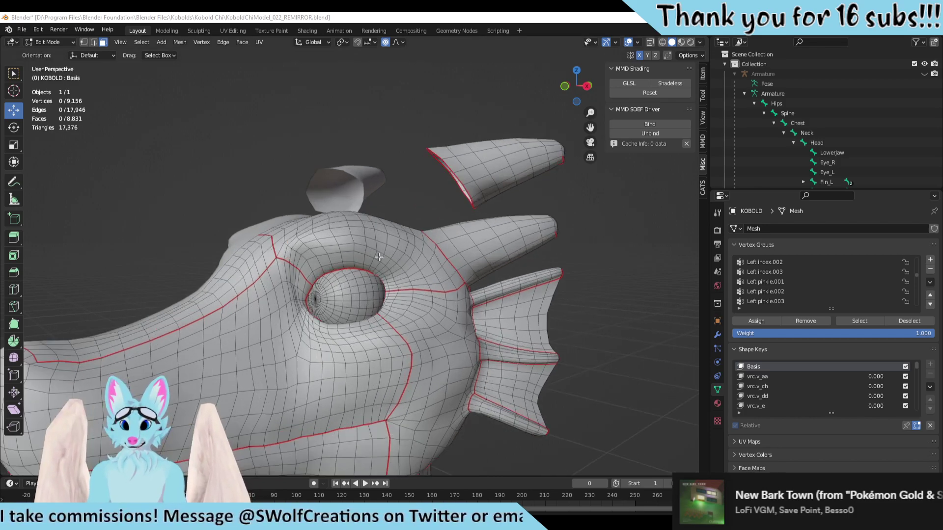
pyautogui.moveTo(375, 259); pyautogui.dragTo(356, 280, button='middle')
pyautogui.moveTo(560, 220); pyautogui.dragTo(621, 176, button='middle')
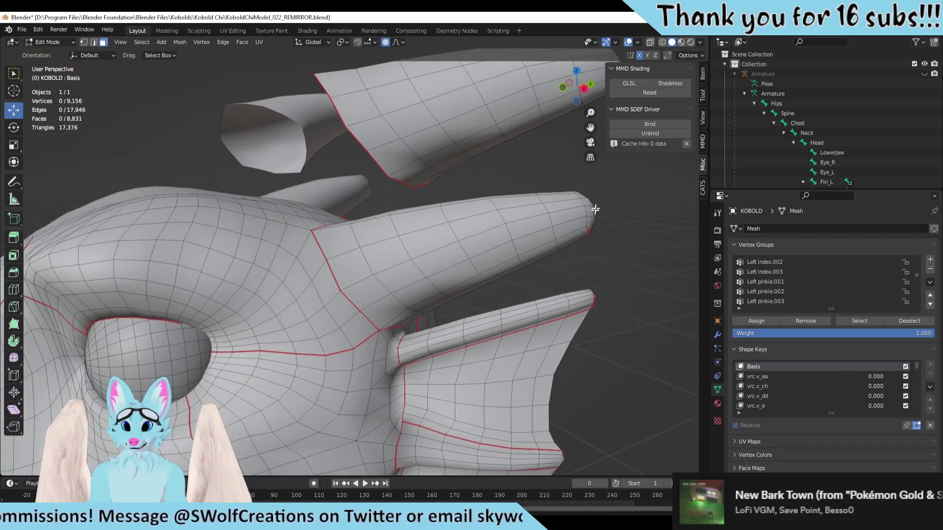
pyautogui.moveTo(621, 176); pyautogui.dragTo(455, 265)
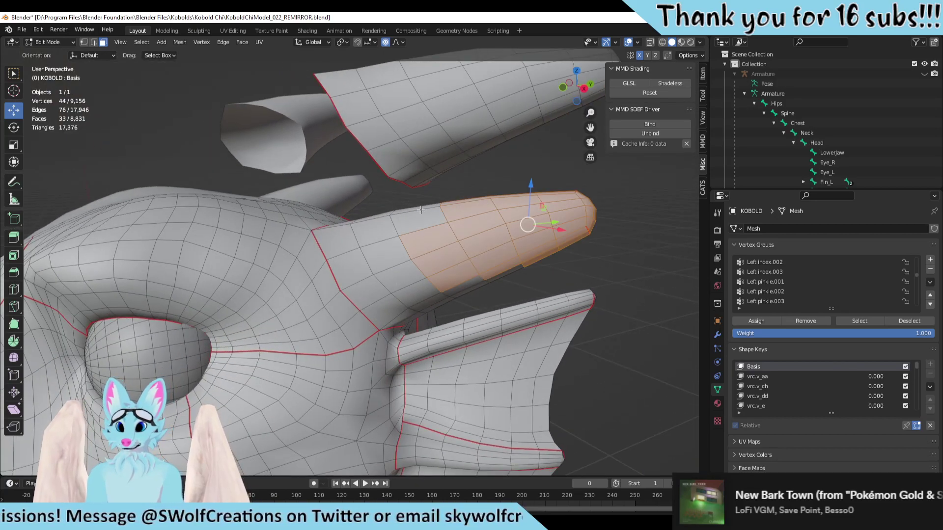
pyautogui.press('x')
pyautogui.click(378, 237)
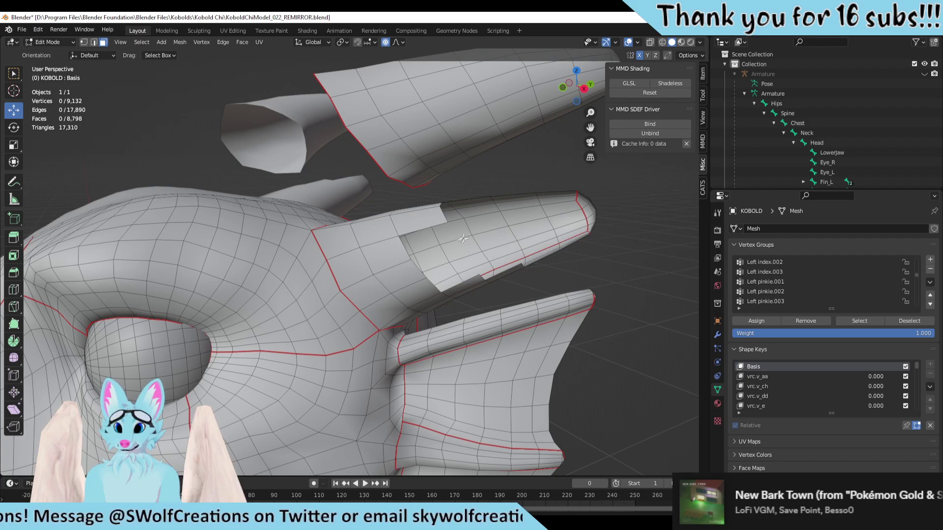
# Step: Delete the remaining faces of the attached horn's tip and middle section
pyautogui.moveTo(462, 239); pyautogui.dragTo(612, 173, button='middle')
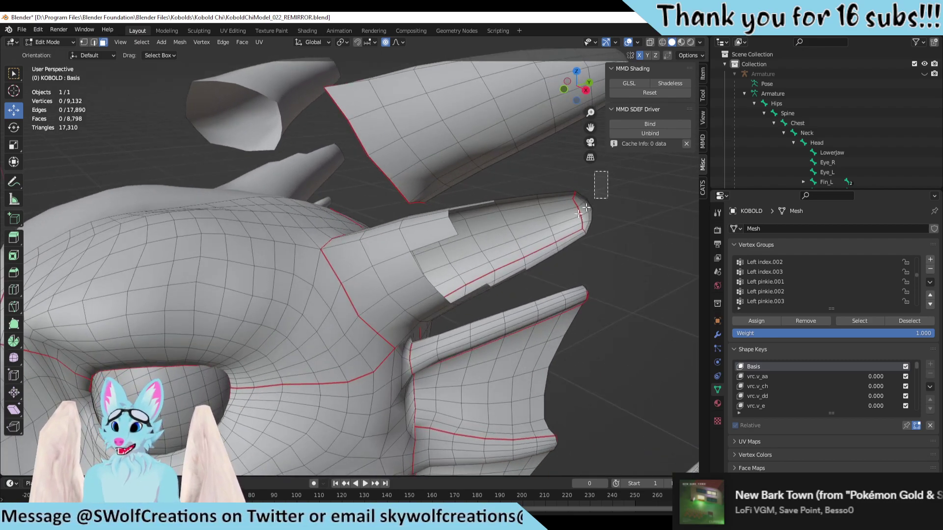
pyautogui.moveTo(609, 172); pyautogui.dragTo(548, 260)
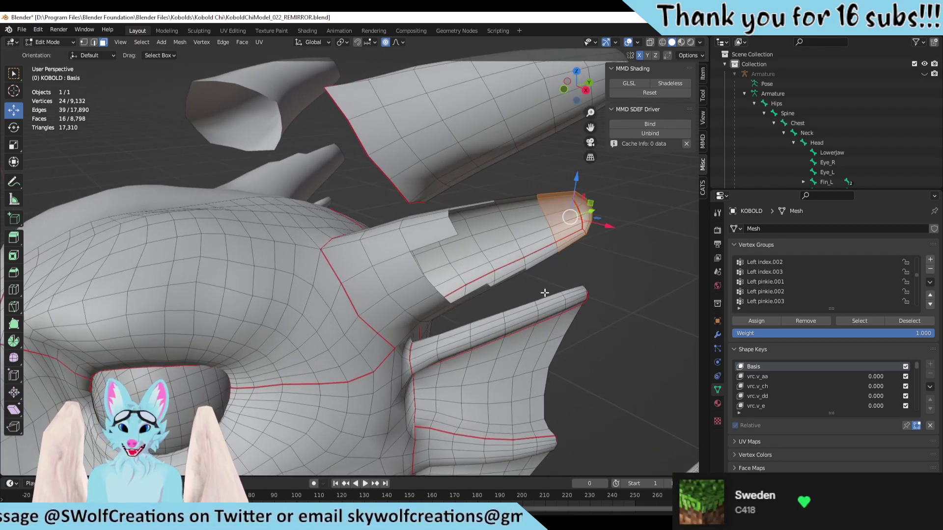
pyautogui.keyDown('shift'); pyautogui.moveTo(542, 199); pyautogui.dragTo(410, 230); pyautogui.keyUp('shift')
pyautogui.press('x')
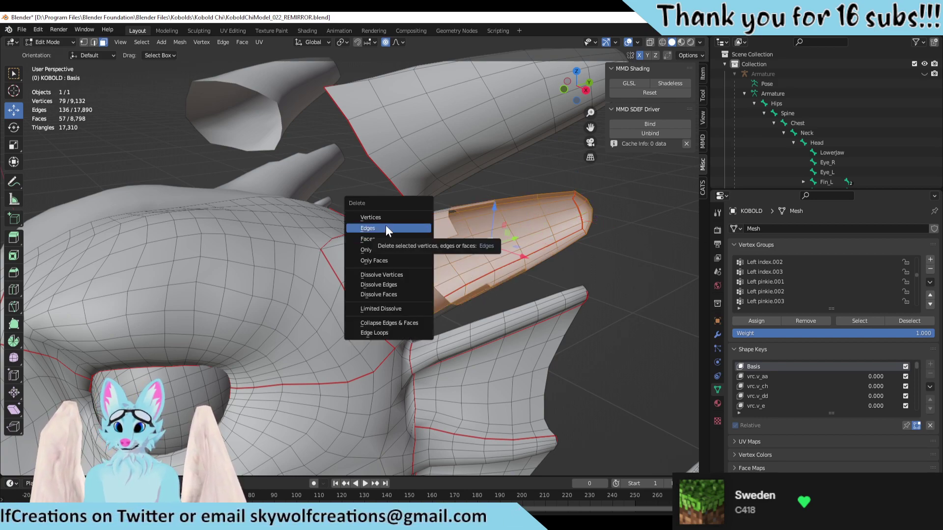
pyautogui.click(379, 241)
# Step: Select all leftover faces around the attached horn's base up to the seam and delete them, leaving an open hole in the head
pyautogui.moveTo(409, 245); pyautogui.dragTo(445, 227, button='middle')
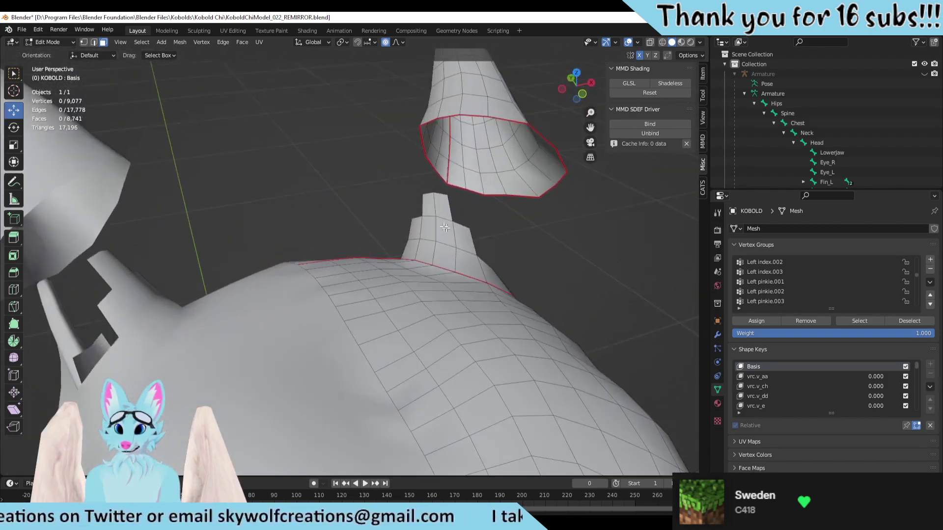
pyautogui.click(425, 200)
pyautogui.keyDown('shift'); pyautogui.click(446, 233); pyautogui.keyUp('shift')
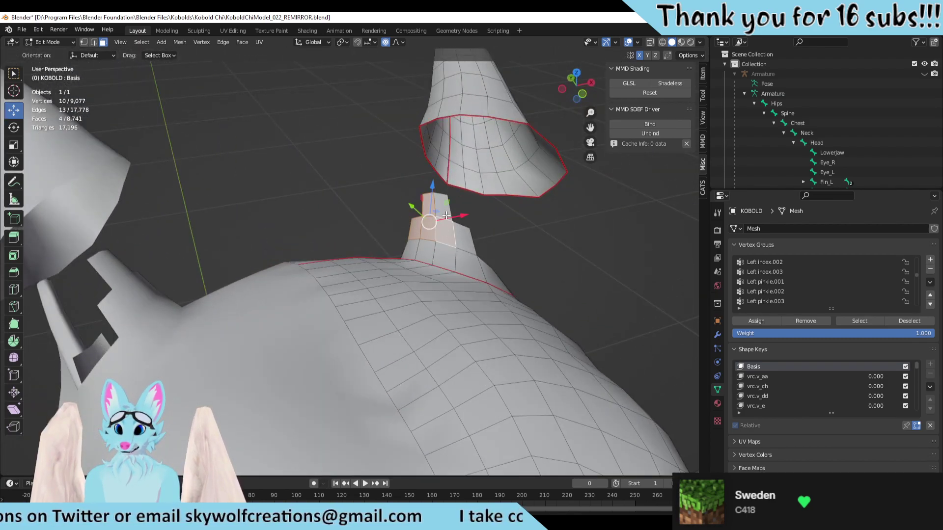
pyautogui.keyDown('shift'); pyautogui.click(445, 219); pyautogui.keyUp('shift')
pyautogui.keyDown('shift'); pyautogui.click(424, 252); pyautogui.keyUp('shift')
pyautogui.keyDown('shift'); pyautogui.click(443, 253); pyautogui.keyUp('shift')
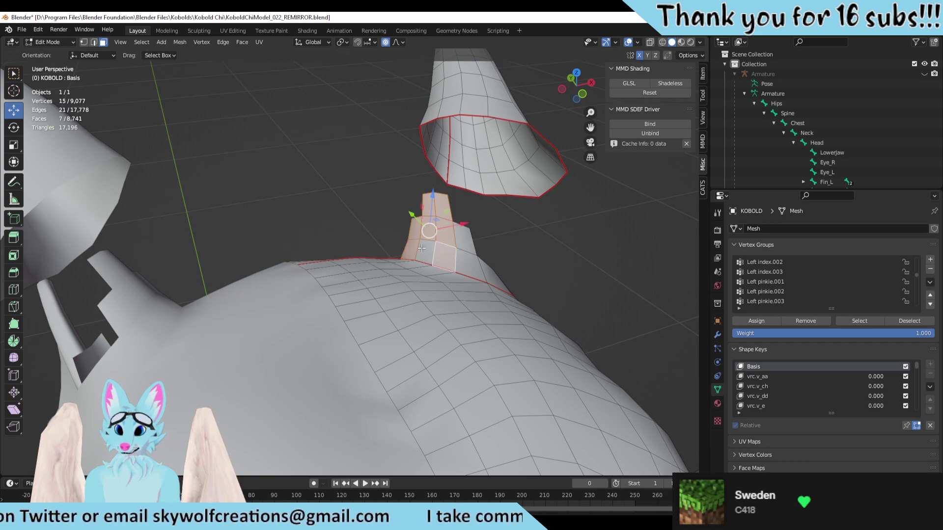
pyautogui.keyDown('shift'); pyautogui.click(422, 249); pyautogui.keyUp('shift')
pyautogui.keyDown('shift'); pyautogui.click(466, 245); pyautogui.keyUp('shift')
pyautogui.keyDown('shift'); pyautogui.click(469, 264); pyautogui.keyUp('shift')
pyautogui.moveTo(469, 265); pyautogui.dragTo(448, 260, button='middle')
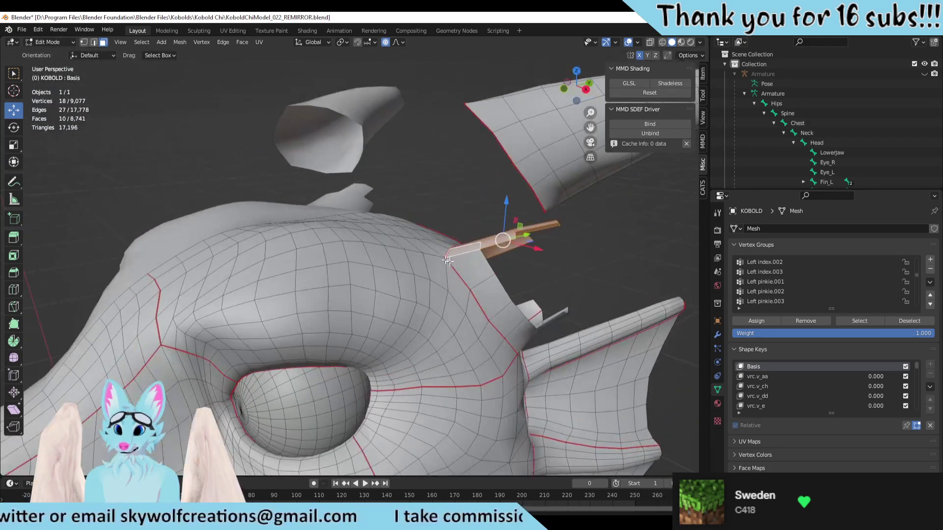
pyautogui.keyDown('shift'); pyautogui.click(476, 266); pyautogui.keyUp('shift')
pyautogui.keyDown('shift'); pyautogui.click(495, 299); pyautogui.keyUp('shift')
pyautogui.keyDown('shift'); pyautogui.click(510, 314); pyautogui.keyUp('shift')
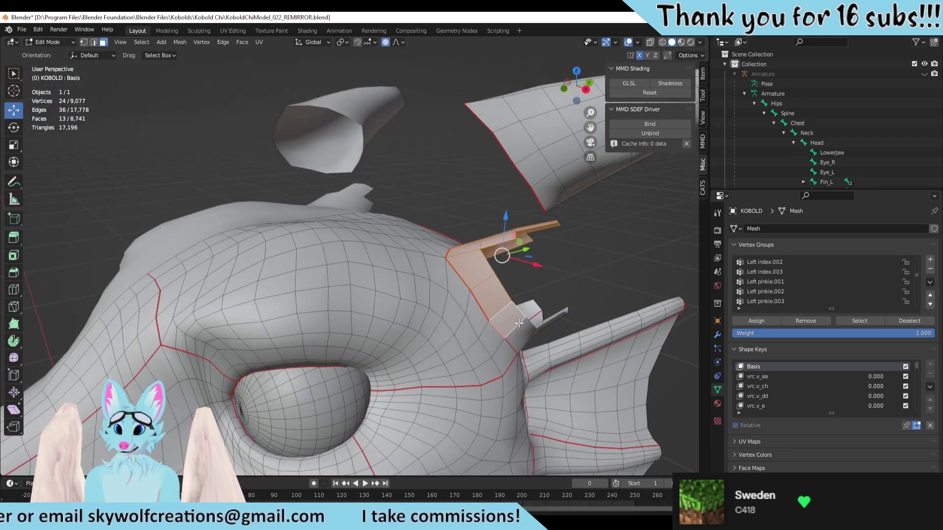
pyautogui.keyDown('shift'); pyautogui.click(524, 332); pyautogui.keyUp('shift')
pyautogui.moveTo(524, 331); pyautogui.dragTo(252, 236, button='middle')
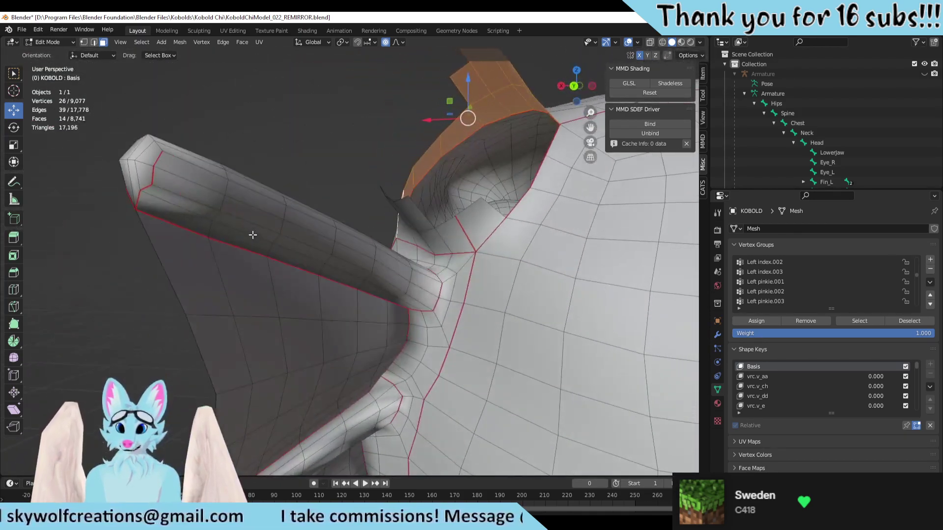
pyautogui.keyDown('shift'); pyautogui.click(472, 222); pyautogui.keyUp('shift')
pyautogui.keyDown('shift'); pyautogui.click(448, 237); pyautogui.keyUp('shift')
pyautogui.moveTo(423, 249); pyautogui.dragTo(462, 264, button='middle')
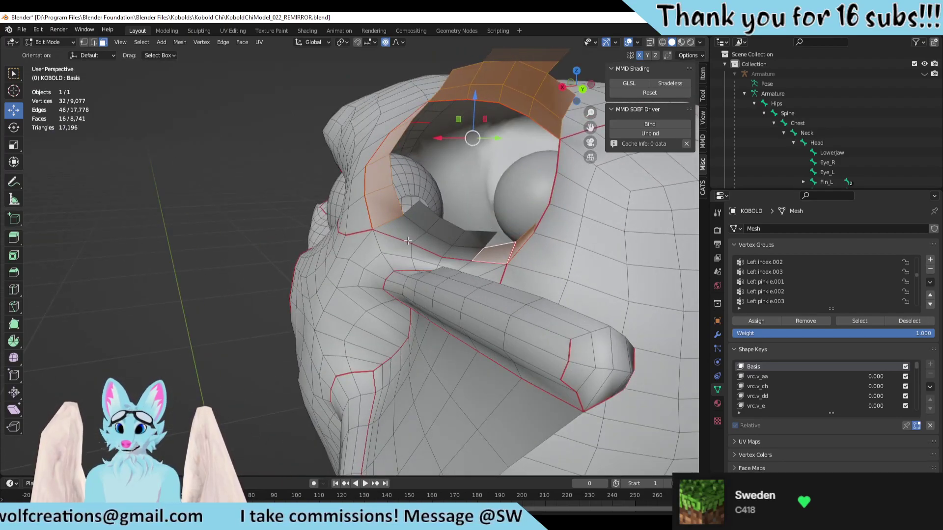
pyautogui.keyDown('ctrl'); pyautogui.click(439, 235); pyautogui.keyUp('ctrl')
pyautogui.keyDown('shift'); pyautogui.click(469, 244); pyautogui.keyUp('shift')
pyautogui.keyDown('shift'); pyautogui.click(462, 255); pyautogui.keyUp('shift')
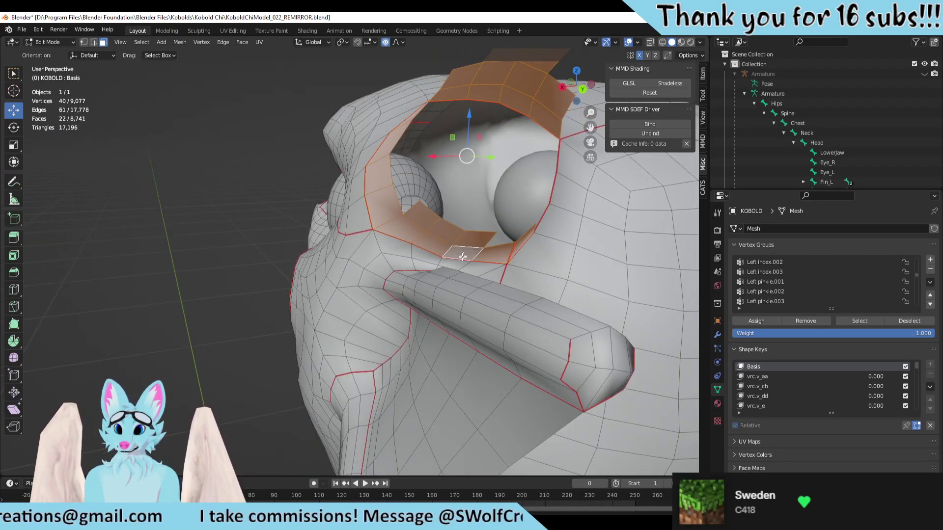
pyautogui.press('x')
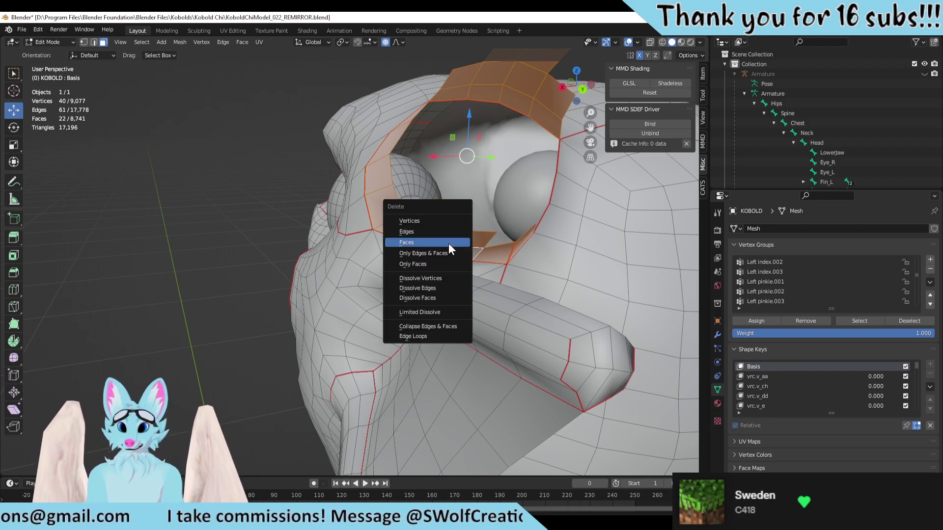
pyautogui.click(449, 243)
# Step: Examine the head, the floating horns and the mirrored side of the body from several angles
pyautogui.scroll(-7, 458, 249)
pyautogui.moveTo(458, 248); pyautogui.dragTo(478, 295, button='middle')
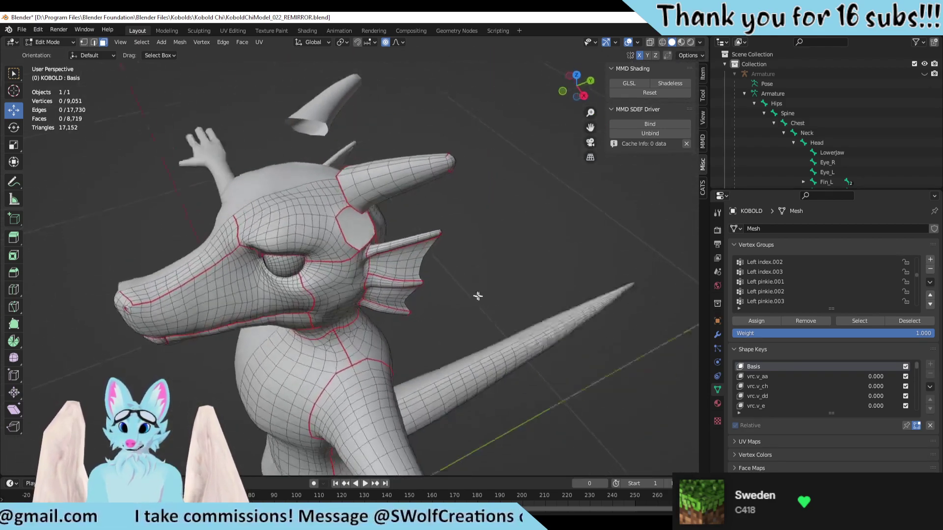
pyautogui.scroll(-4, 478, 296)
pyautogui.moveTo(564, 261); pyautogui.dragTo(369, 327, button='middle')
pyautogui.scroll(5, 411, 299)
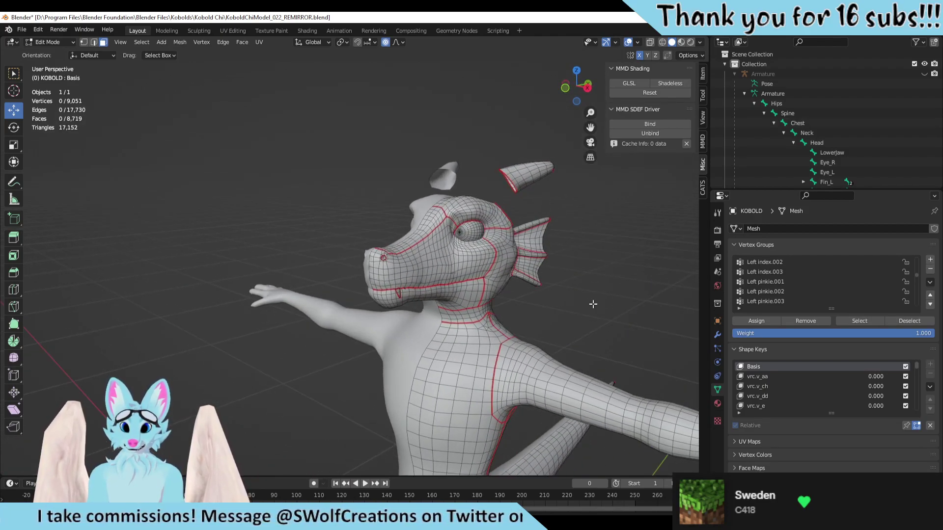
pyautogui.moveTo(593, 304); pyautogui.dragTo(508, 302, button='middle')
pyautogui.scroll(4, 511, 301)
pyautogui.scroll(-3, 412, 324)
pyautogui.scroll(-4, 439, 191)
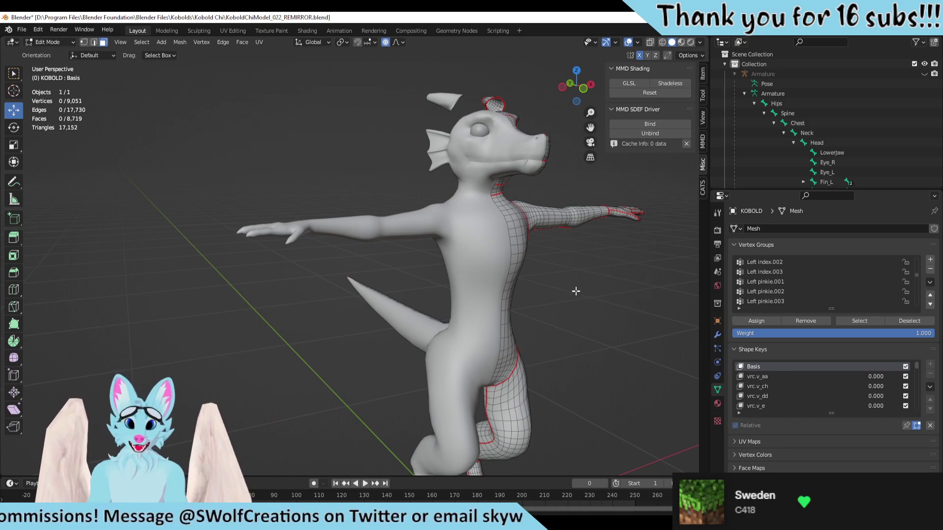
pyautogui.scroll(3, 578, 299)
pyautogui.keyDown('shift'); pyautogui.moveTo(586, 317); pyautogui.dragTo(559, 327, button='middle'); pyautogui.keyUp('shift')
pyautogui.scroll(-3, 560, 327)
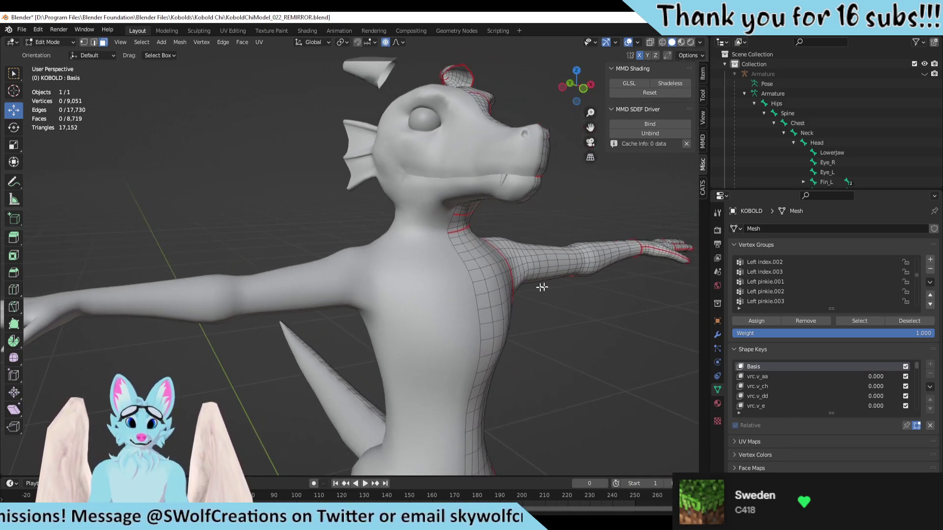
pyautogui.moveTo(542, 287); pyautogui.dragTo(488, 311, button='middle')
pyautogui.scroll(3, 505, 314)
pyautogui.keyDown('shift'); pyautogui.moveTo(475, 264); pyautogui.dragTo(491, 400, button='middle'); pyautogui.keyUp('shift')
pyautogui.scroll(4, 481, 295)
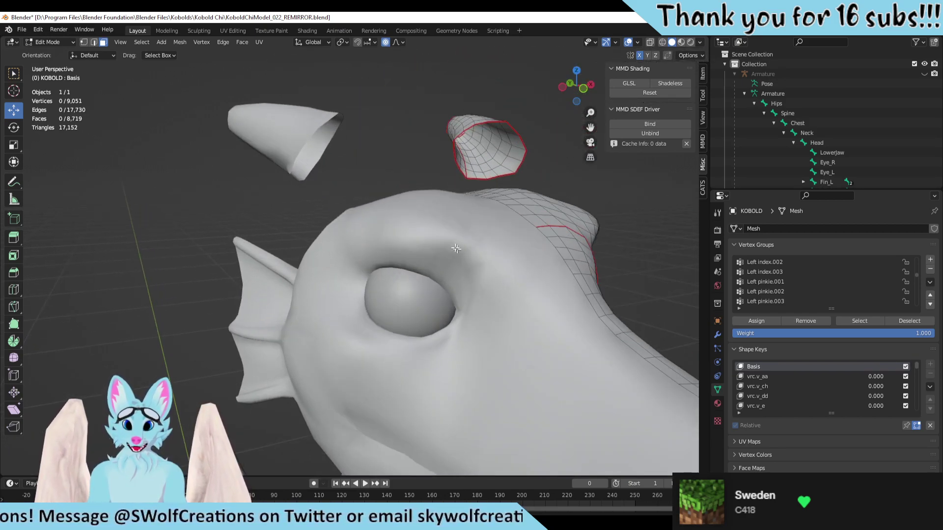
pyautogui.moveTo(451, 147); pyautogui.dragTo(397, 235, button='middle')
pyautogui.scroll(5, 494, 280)
# Step: Bridge the four upper boundary edges of the horn hole to its four lower boundary edges with Bridge Edge Loops
pyautogui.click(95, 42)
pyautogui.keyDown('shift'); pyautogui.moveTo(328, 303); pyautogui.dragTo(359, 281, button='middle'); pyautogui.keyUp('shift')
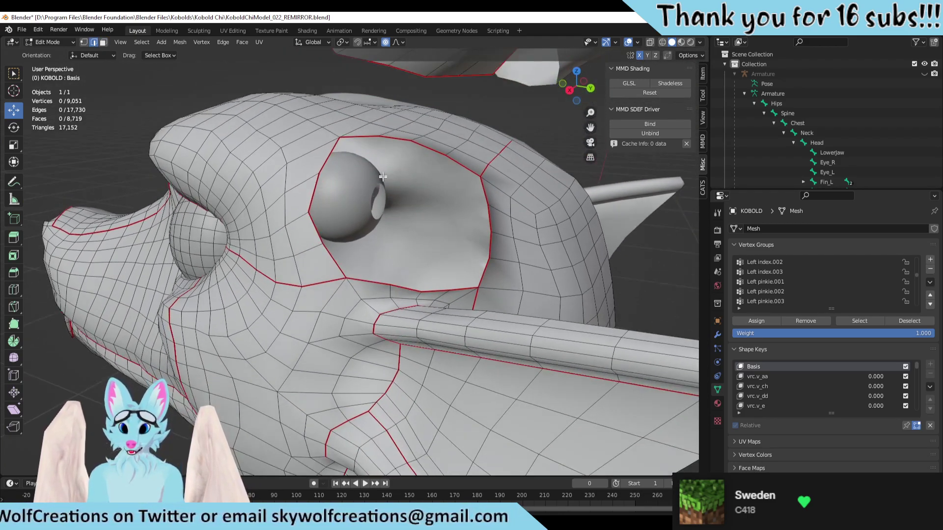
pyautogui.click(349, 137)
pyautogui.keyDown('shift'); pyautogui.click(406, 142); pyautogui.keyUp('shift')
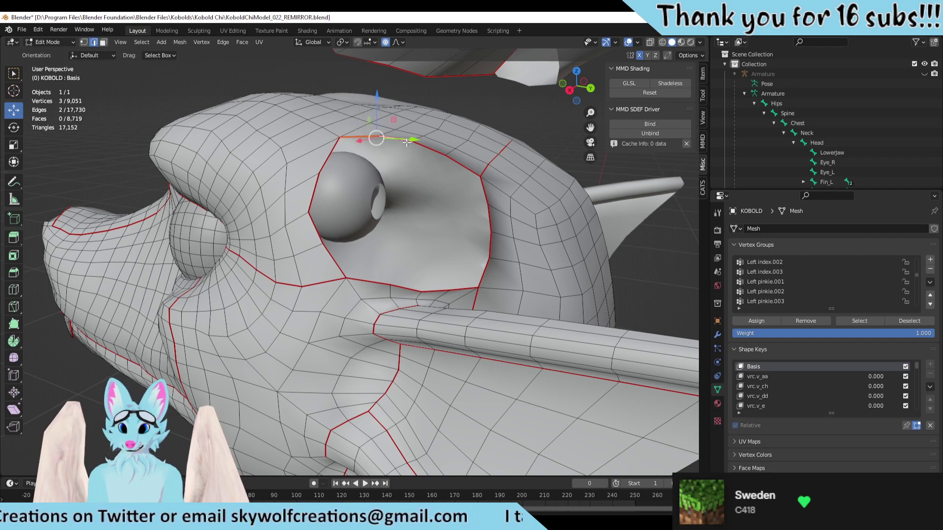
pyautogui.keyDown('shift'); pyautogui.click(433, 151); pyautogui.keyUp('shift')
pyautogui.keyDown('shift'); pyautogui.click(459, 164); pyautogui.keyUp('shift')
pyautogui.keyDown('shift'); pyautogui.click(368, 281); pyautogui.keyUp('shift')
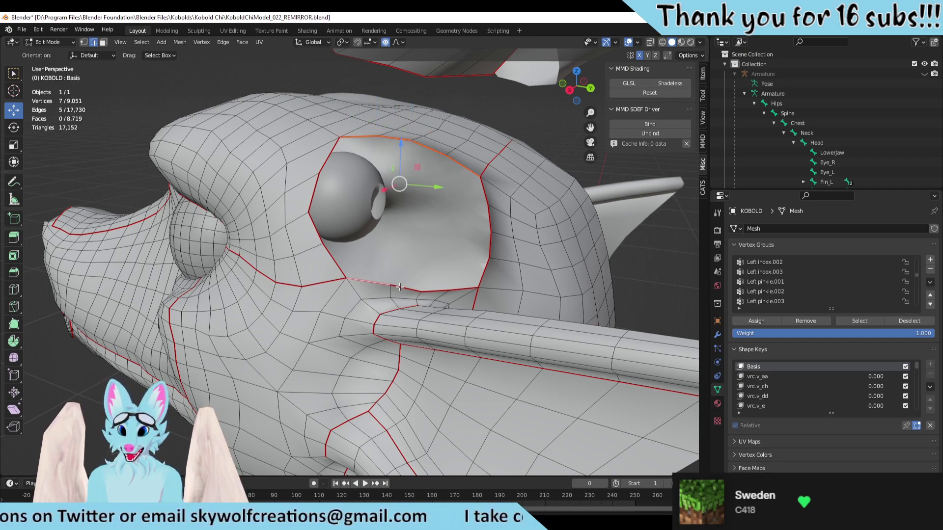
pyautogui.keyDown('shift'); pyautogui.click(400, 287); pyautogui.keyUp('shift')
pyautogui.keyDown('shift'); pyautogui.click(430, 291); pyautogui.keyUp('shift')
pyautogui.keyDown('shift'); pyautogui.click(455, 290); pyautogui.keyUp('shift')
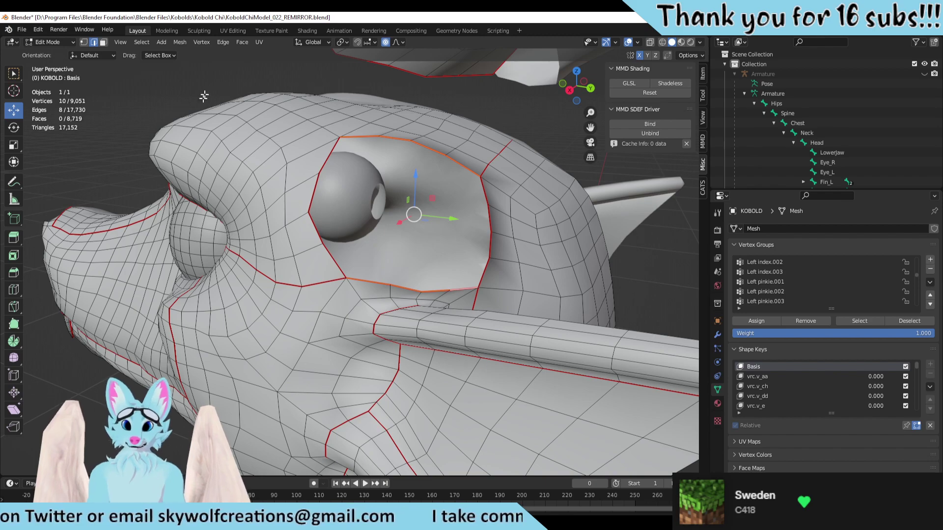
pyautogui.click(227, 42)
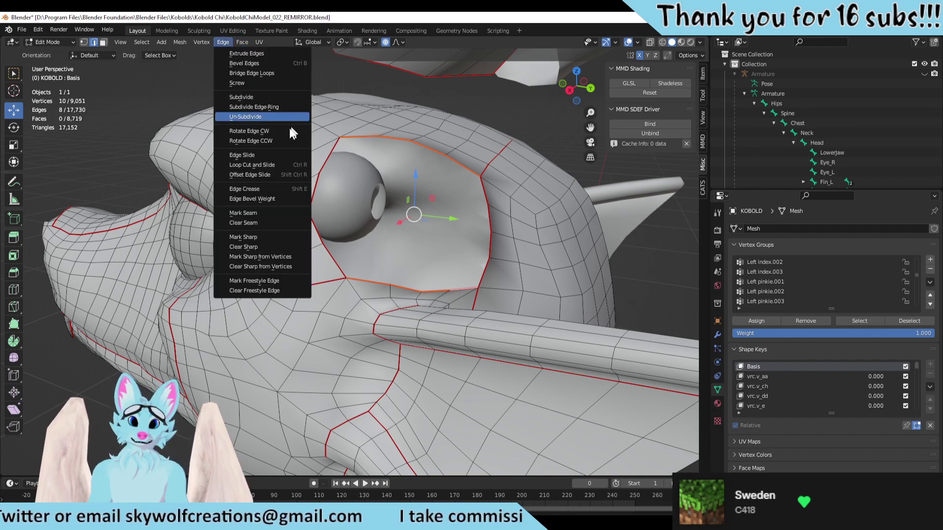
pyautogui.click(263, 73)
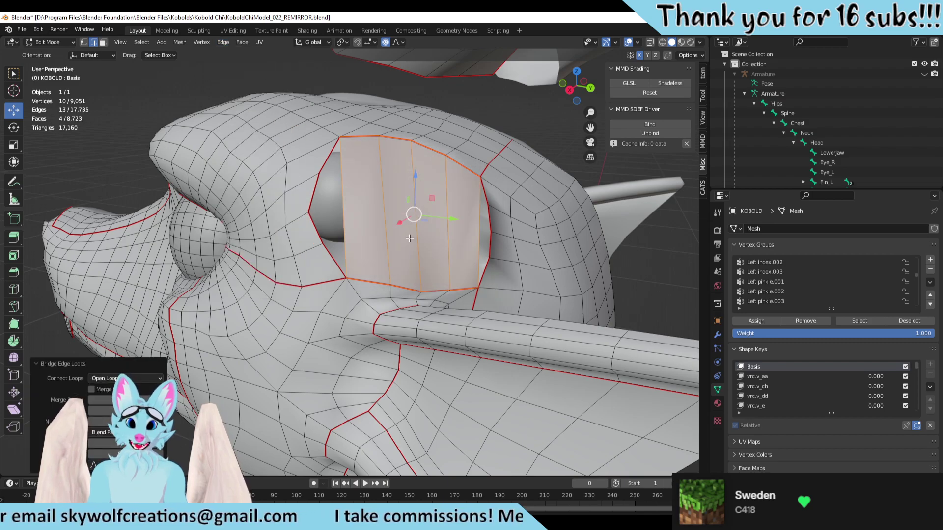
# Step: Add three unslid loop cuts across the bridged patch, one through its middle and one through each half
pyautogui.click(430, 243)
pyautogui.moveTo(498, 240); pyautogui.dragTo(320, 247, button='middle')
pyautogui.scroll(3, 320, 247)
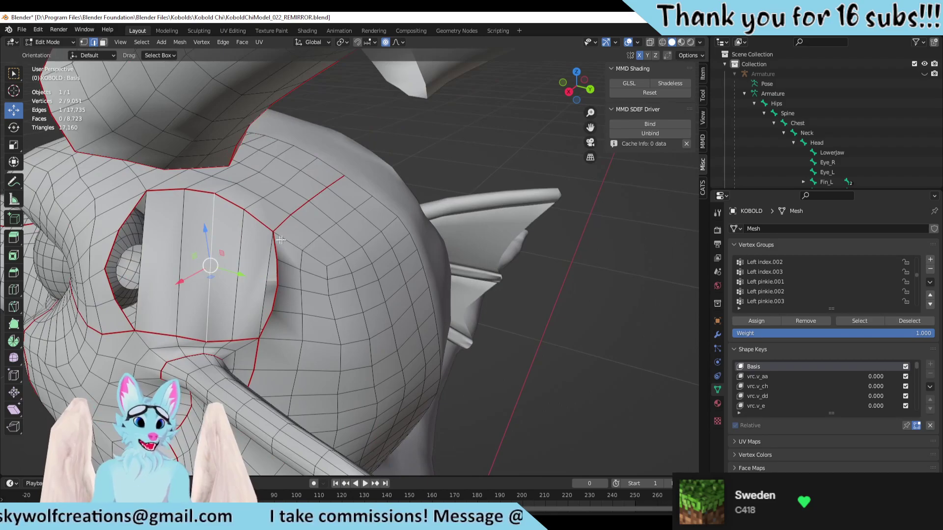
pyautogui.keyDown('shift'); pyautogui.moveTo(211, 264); pyautogui.dragTo(454, 259, button='middle'); pyautogui.keyUp('shift')
pyautogui.scroll(2, 358, 248)
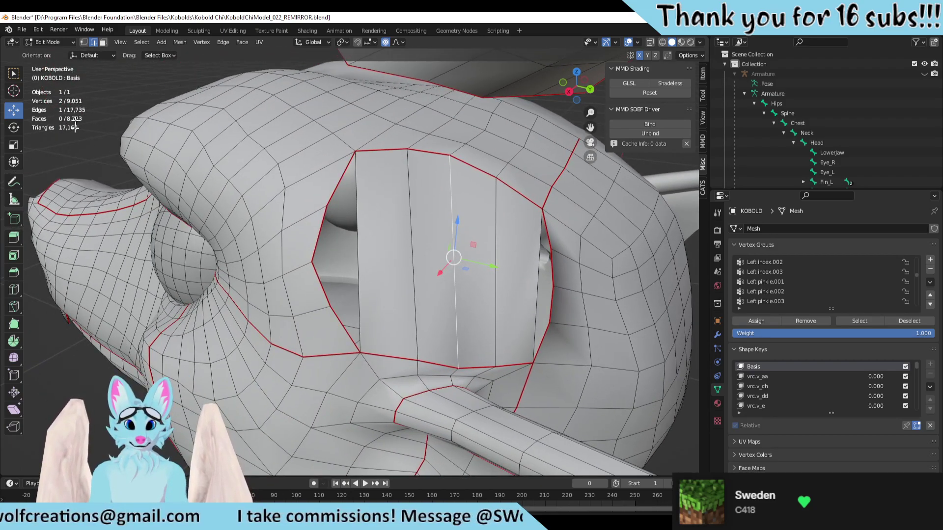
pyautogui.hotkey('ctrl', 'r')
pyautogui.click(450, 205)
pyautogui.rightClick(448, 198)
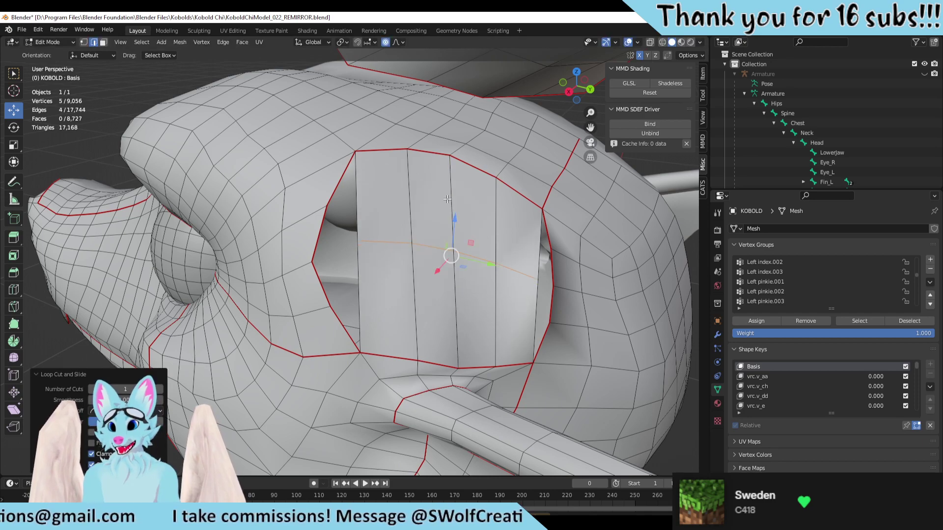
pyautogui.hotkey('ctrl', 'r')
pyautogui.click(452, 188)
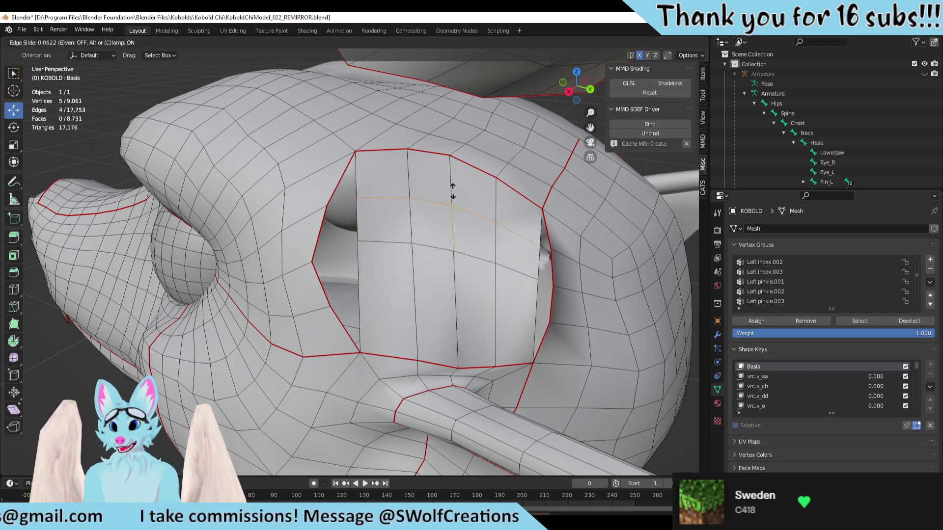
pyautogui.rightClick(453, 189)
pyautogui.hotkey('ctrl', 'r')
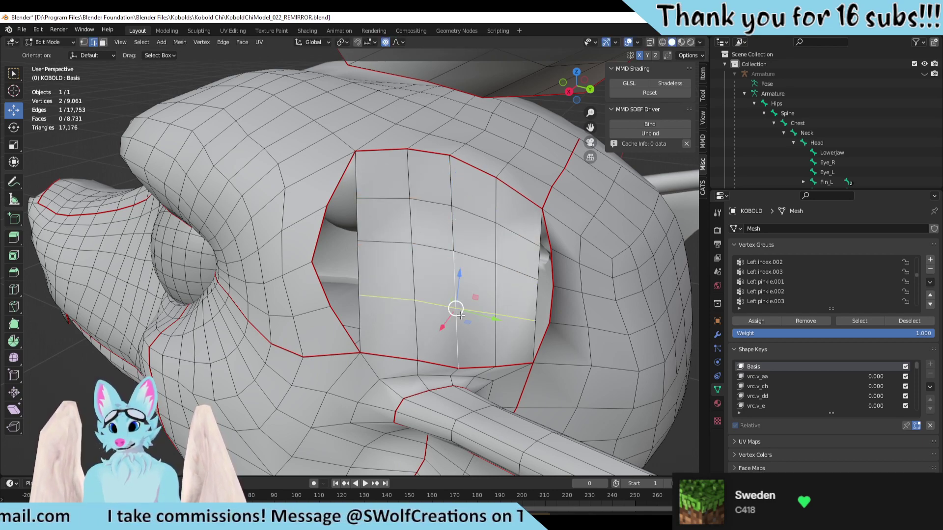
pyautogui.click(450, 311)
pyautogui.rightClick(416, 313)
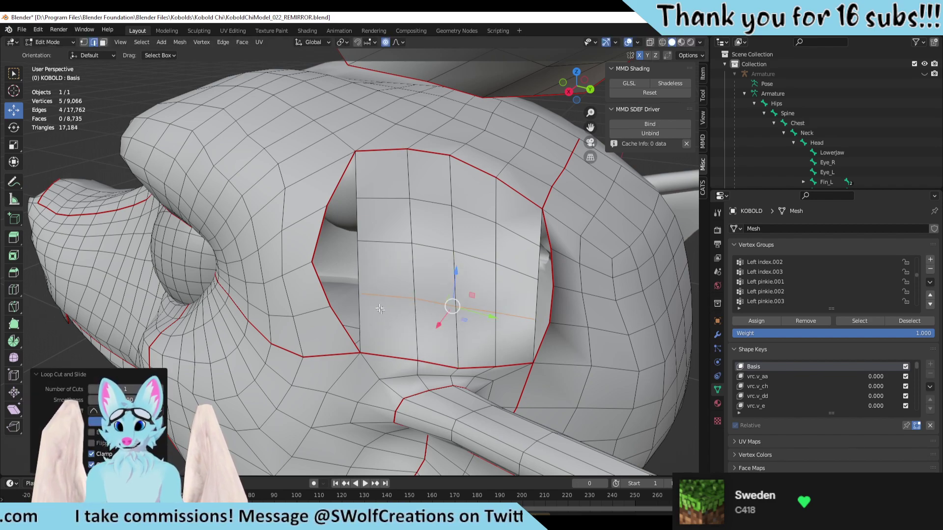
# Step: Merge the two lower vertices on the patch's eye-side edge with the adjacent head boundary vertices, each pair at its center
pyautogui.click(376, 293)
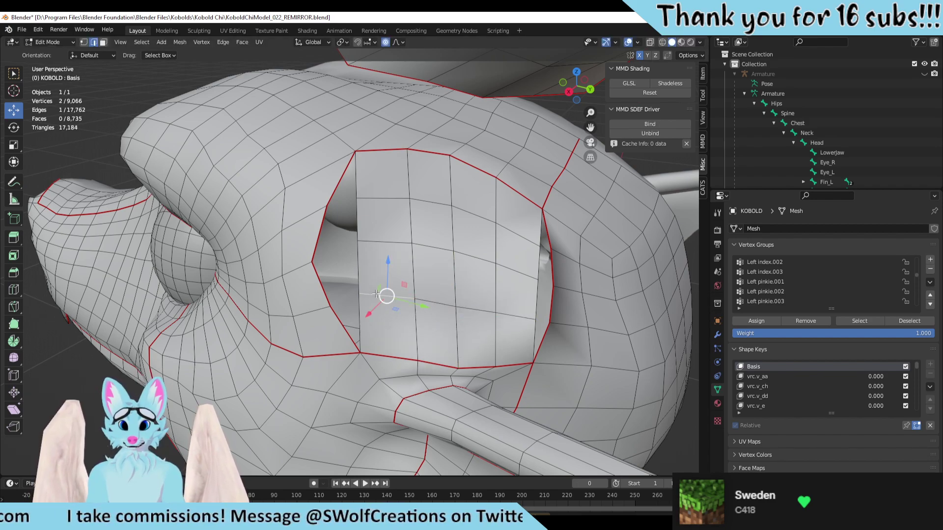
pyautogui.click(84, 41)
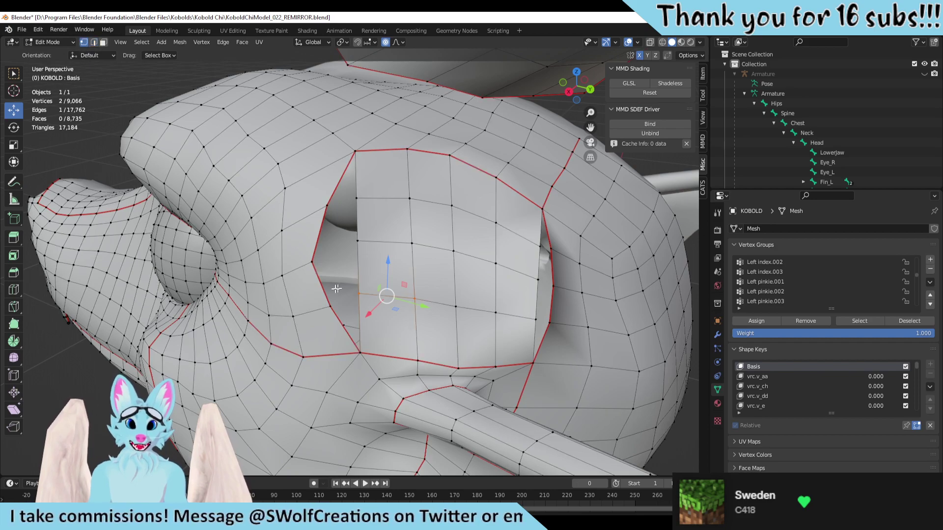
pyautogui.click(328, 307)
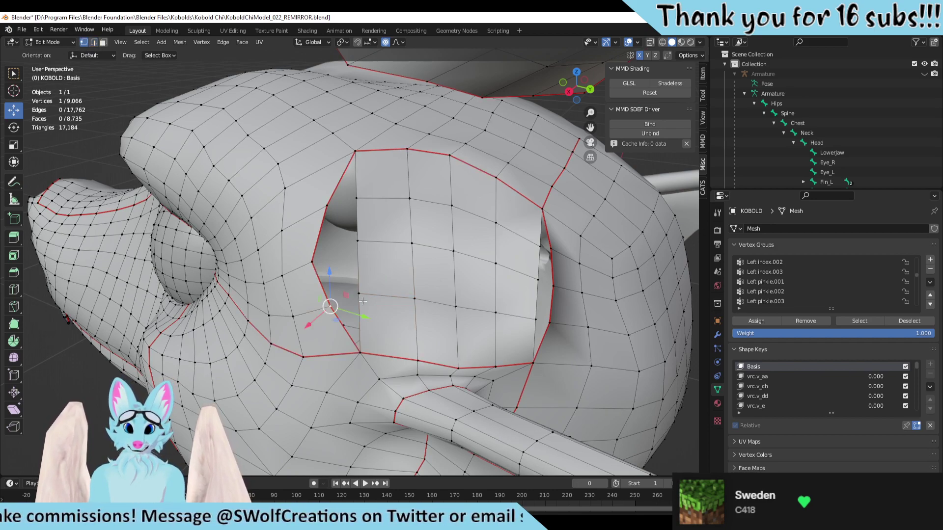
pyautogui.keyDown('shift'); pyautogui.click(360, 295); pyautogui.keyUp('shift')
pyautogui.press('m')
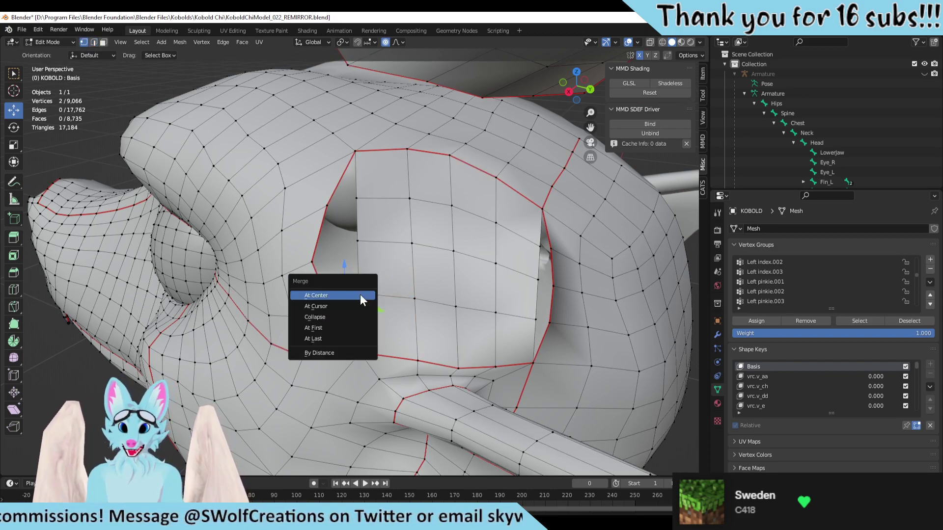
pyautogui.click(360, 295)
pyautogui.click(313, 262)
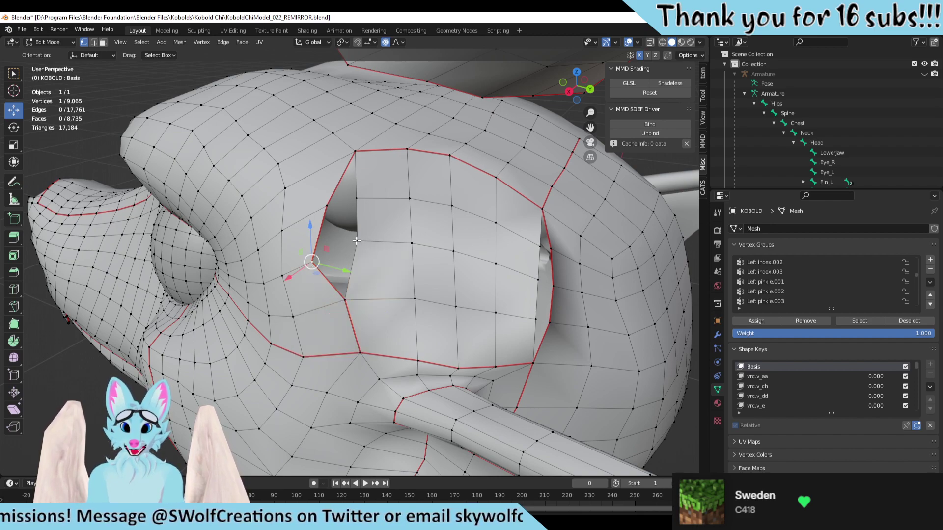
pyautogui.keyDown('shift'); pyautogui.click(356, 241); pyautogui.keyUp('shift')
pyautogui.press('m')
pyautogui.click(336, 251)
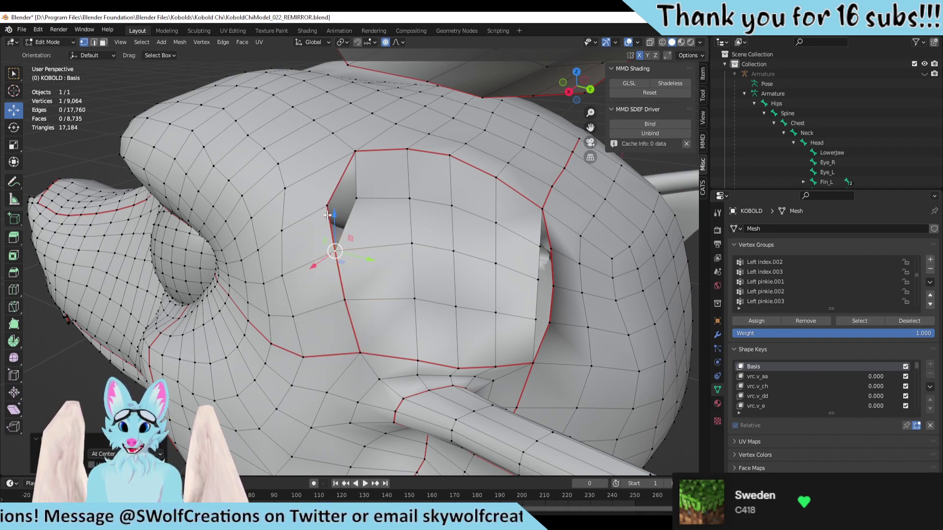
pyautogui.keyDown('shift'); pyautogui.click(328, 205); pyautogui.keyUp('shift')
pyautogui.keyDown('shift'); pyautogui.click(356, 198); pyautogui.keyUp('shift')
pyautogui.press('m')
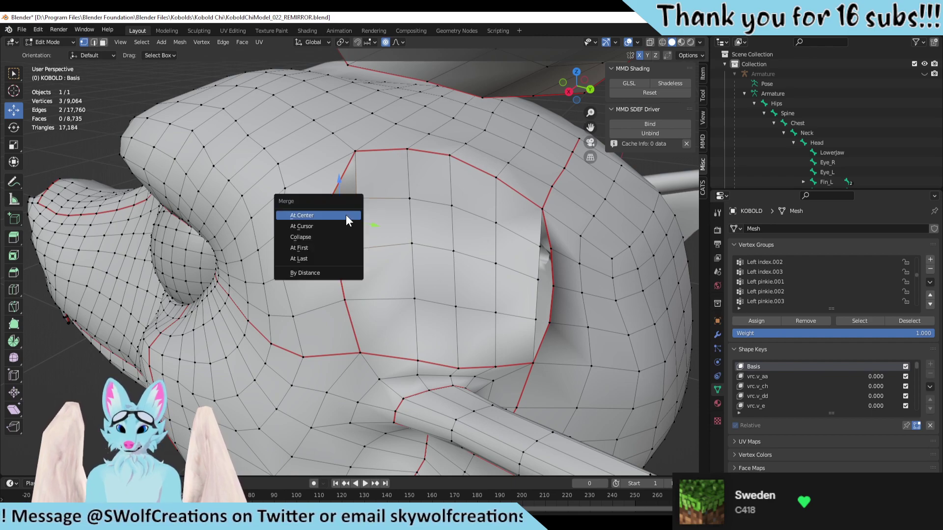
pyautogui.click(338, 216)
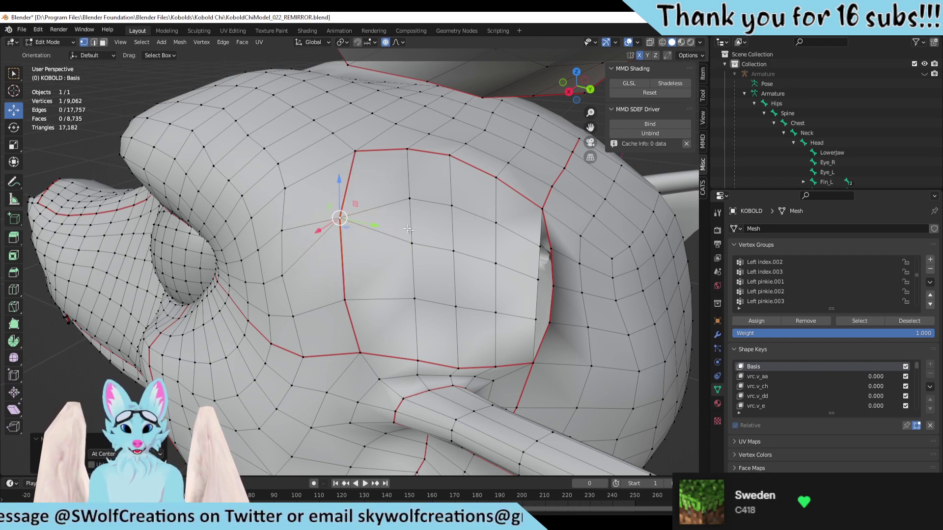
pyautogui.hotkey('ctrl', 'z')
# Step: Merge the remaining upper vertex on the patch's eye-side edge with its neighbouring hole boundary vertex at center
pyautogui.click(327, 206)
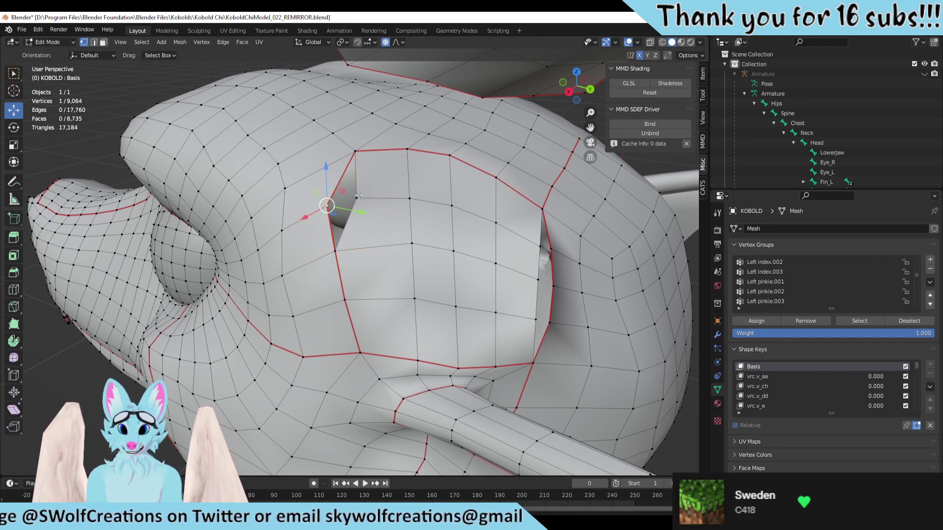
pyautogui.press('m')
pyautogui.click(363, 217)
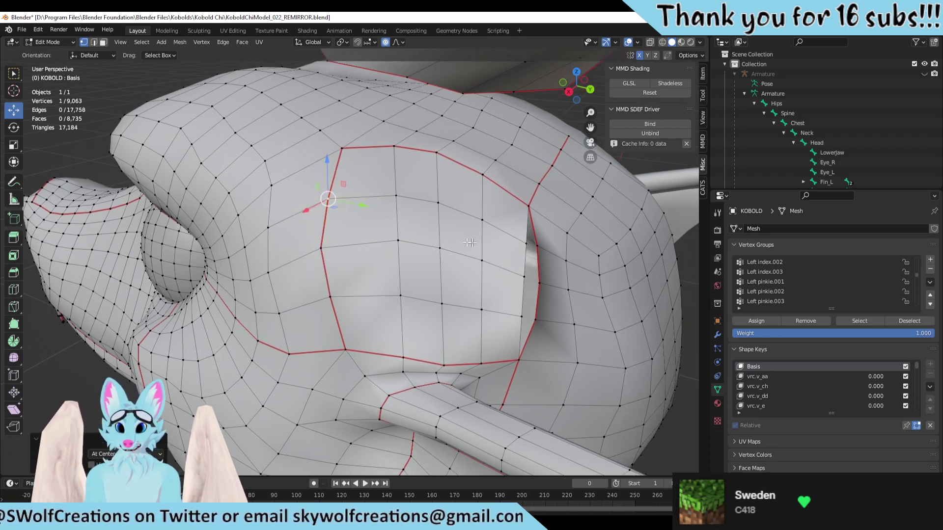
# Step: Close the patch's rear gap by merging its three loose edge vertices with the matching head boundary vertices, each pair at center
pyautogui.keyDown('shift'); pyautogui.moveTo(470, 242); pyautogui.dragTo(364, 224, button='middle'); pyautogui.keyUp('shift')
pyautogui.click(393, 221)
pyautogui.keyDown('shift'); pyautogui.click(408, 227); pyautogui.keyUp('shift')
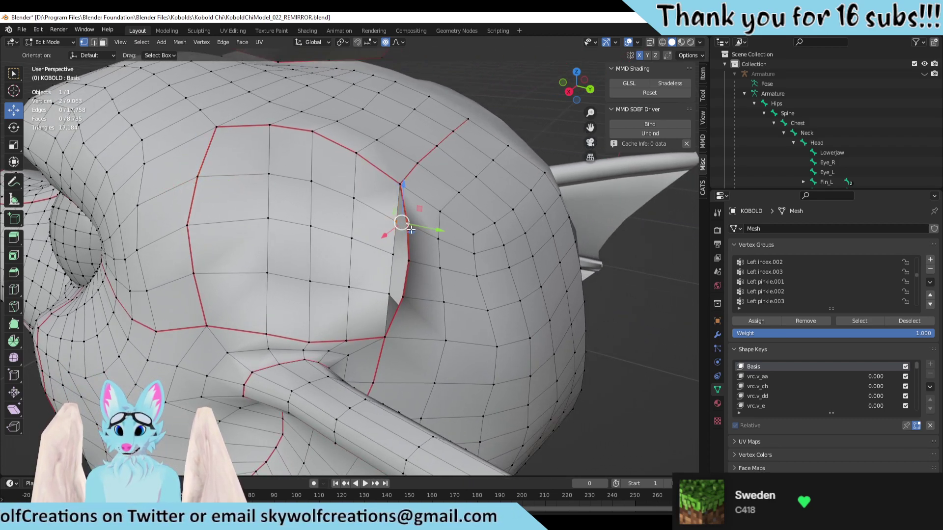
pyautogui.press('m')
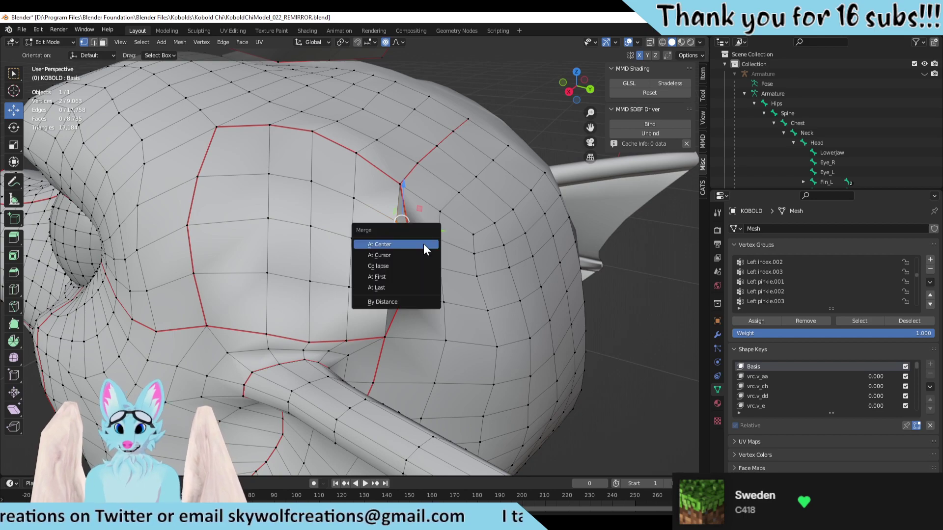
pyautogui.click(423, 244)
pyautogui.click(393, 249)
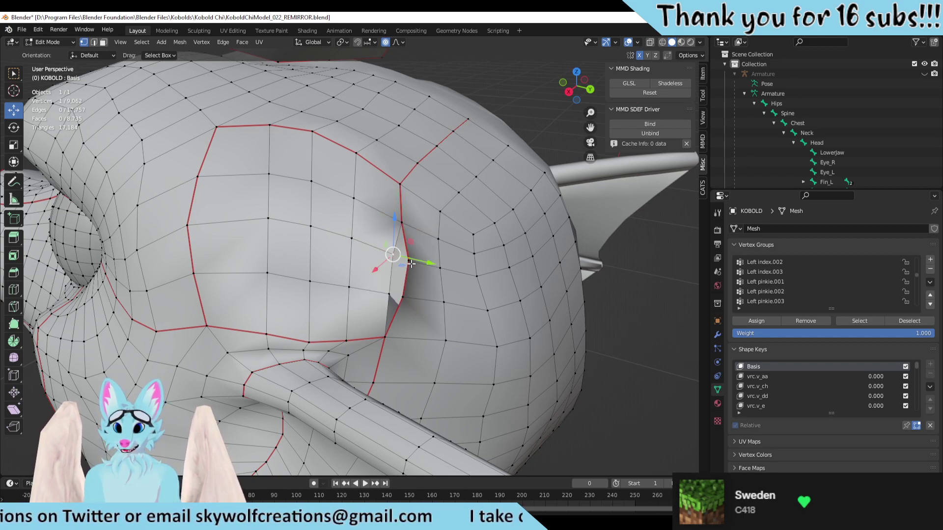
pyautogui.keyDown('shift'); pyautogui.click(413, 269); pyautogui.keyUp('shift')
pyautogui.press('m')
pyautogui.click(413, 269)
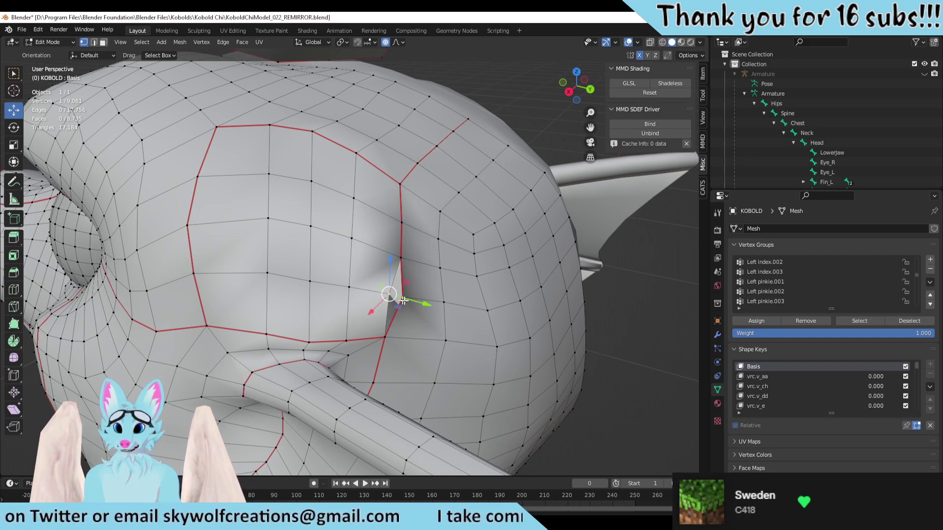
pyautogui.keyDown('shift'); pyautogui.click(399, 303); pyautogui.keyUp('shift')
pyautogui.press('m')
pyautogui.click(393, 303)
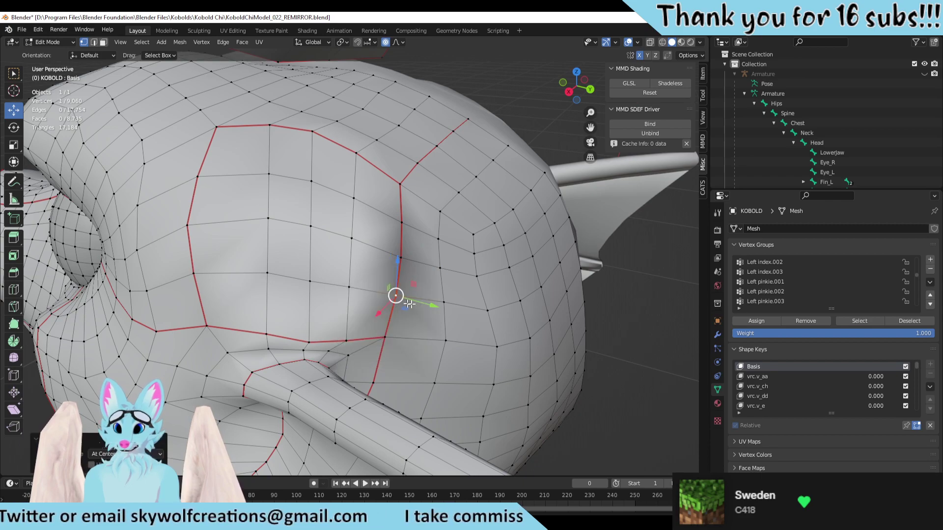
# Step: Select the whole filled patch with the adjoining faces above it and apply Smooth Vertices
pyautogui.moveTo(392, 303); pyautogui.dragTo(447, 217, button='middle')
pyautogui.moveTo(366, 211); pyautogui.dragTo(247, 318)
pyautogui.keyDown('shift'); pyautogui.moveTo(238, 167); pyautogui.dragTo(242, 166); pyautogui.keyUp('shift')
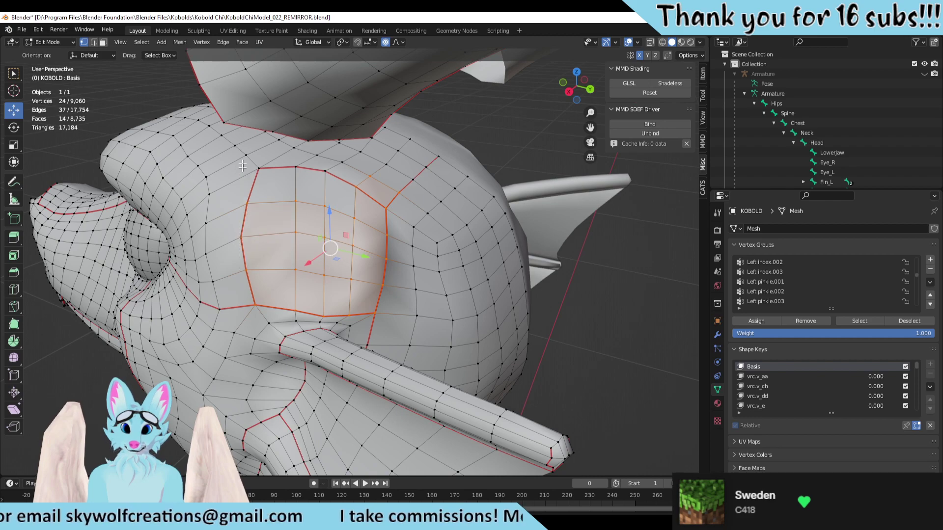
pyautogui.keyDown('shift'); pyautogui.moveTo(353, 222); pyautogui.dragTo(354, 222); pyautogui.keyUp('shift')
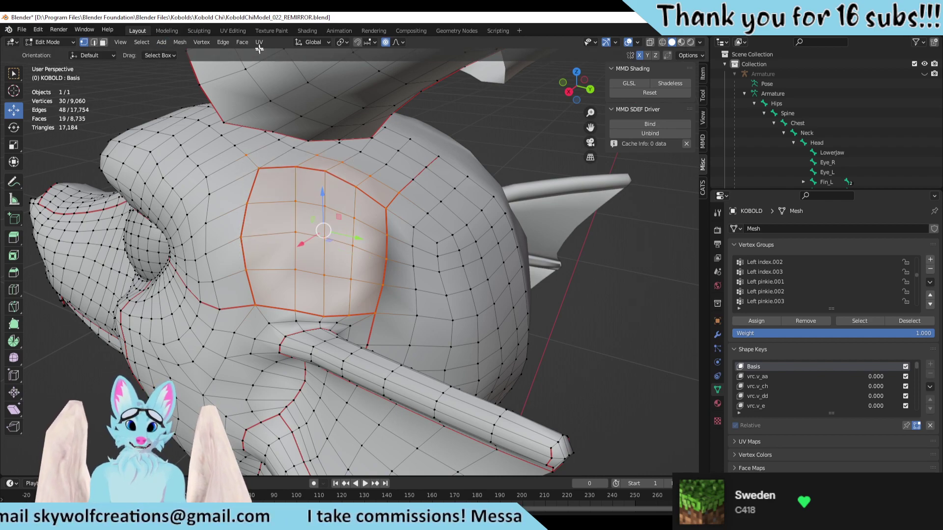
pyautogui.click(204, 42)
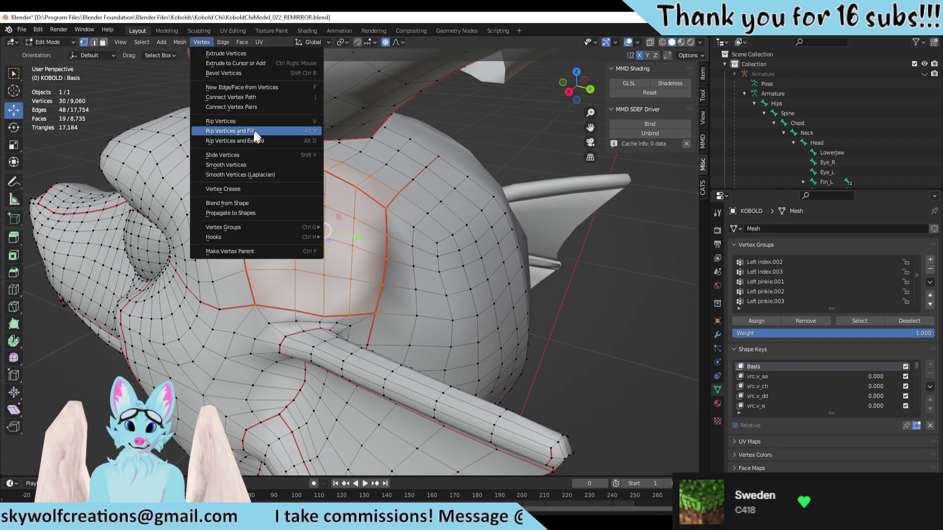
pyautogui.click(235, 164)
# Step: Select only the vertices around the patch's rear seam and apply Smooth Vertices to even out the crease
pyautogui.hotkey('alt', 'a')
pyautogui.moveTo(241, 170); pyautogui.dragTo(362, 222, button='middle')
pyautogui.moveTo(355, 210); pyautogui.dragTo(287, 318)
pyautogui.click(230, 43)
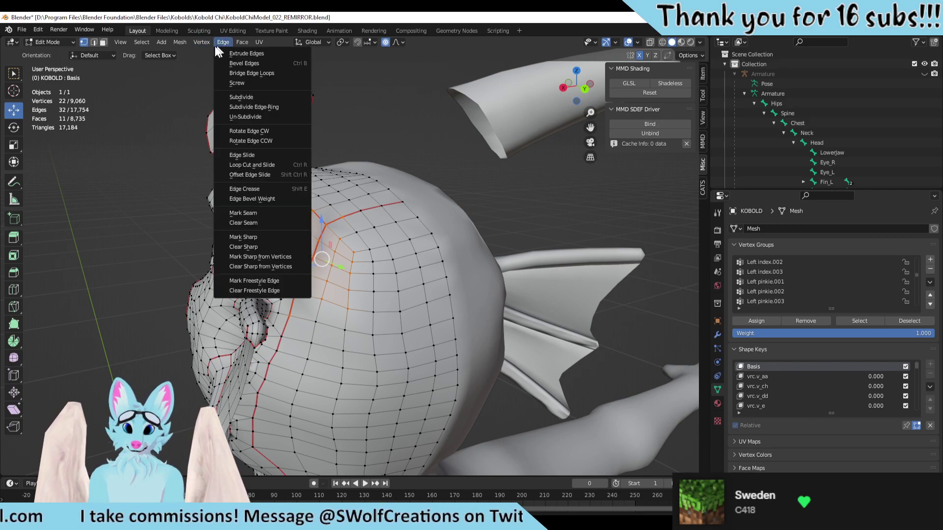
pyautogui.click(201, 48)
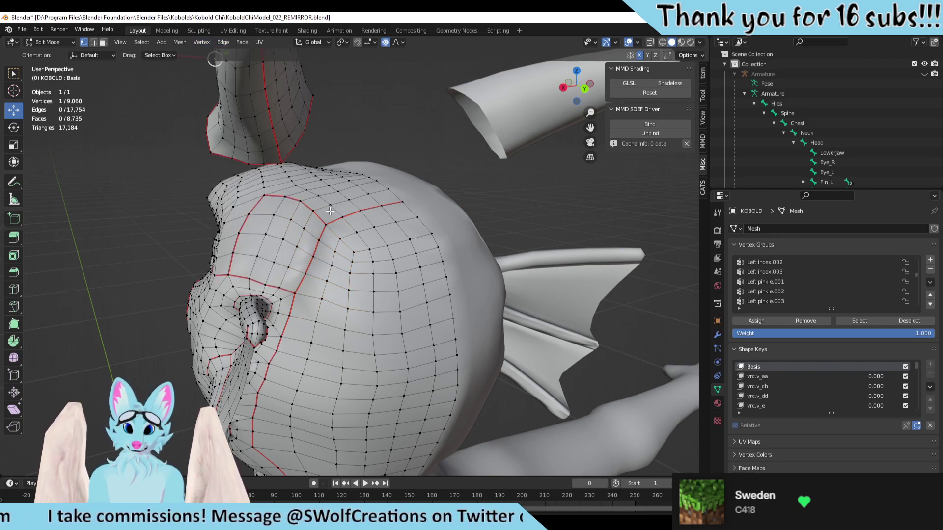
pyautogui.moveTo(276, 329); pyautogui.dragTo(277, 330)
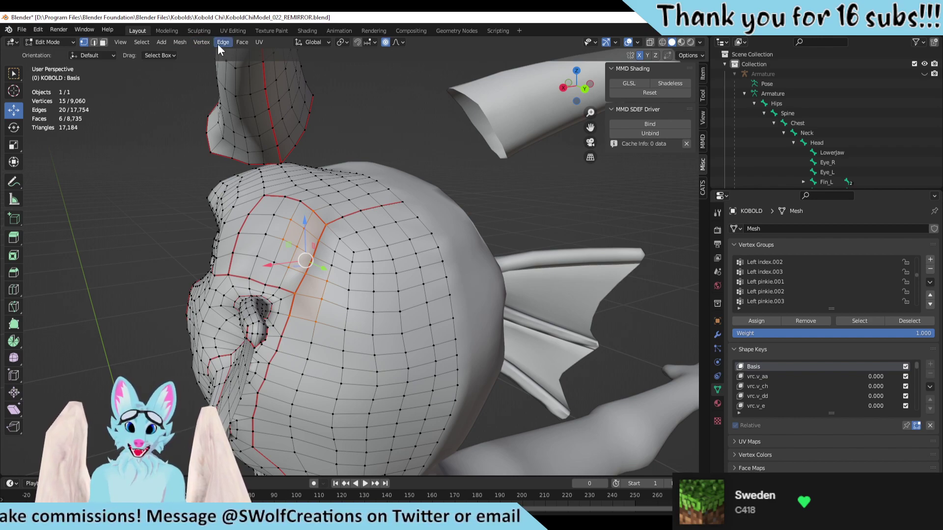
pyautogui.click(204, 41)
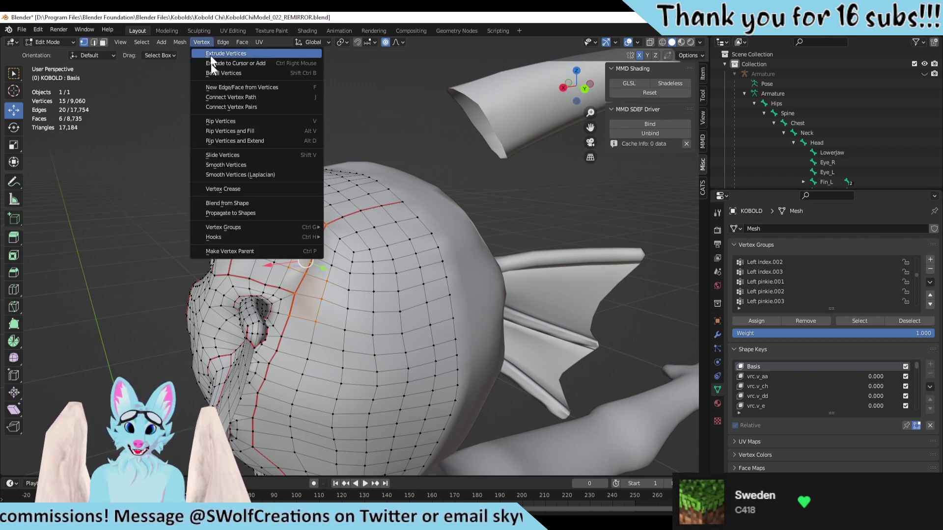
pyautogui.click(219, 166)
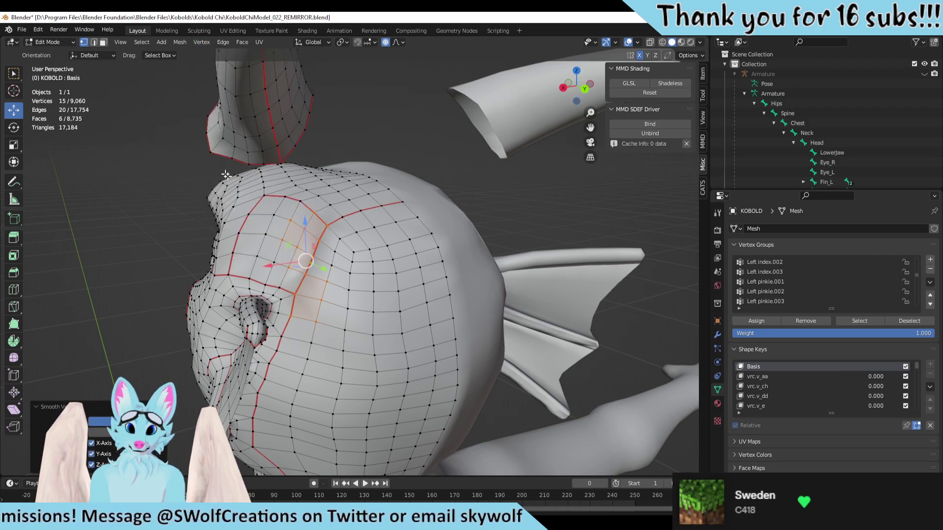
# Step: Examine the smoothed head and the floating horns from the front, the side and the mirrored half
pyautogui.moveTo(363, 248); pyautogui.dragTo(322, 269, button='middle')
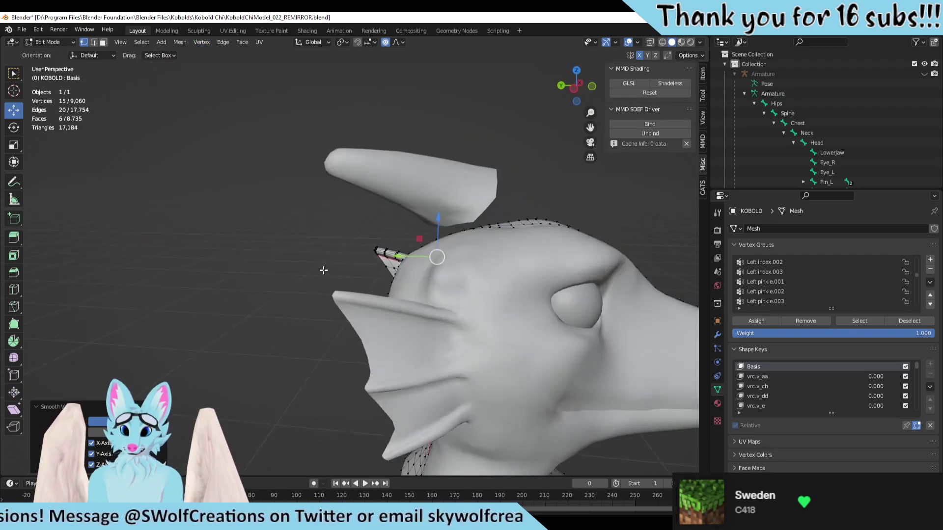
pyautogui.scroll(-3, 344, 266)
pyautogui.keyDown('shift'); pyautogui.moveTo(470, 252); pyautogui.dragTo(409, 260, button='middle'); pyautogui.keyUp('shift')
pyautogui.click(502, 244)
pyautogui.moveTo(502, 244); pyautogui.dragTo(445, 265, button='middle')
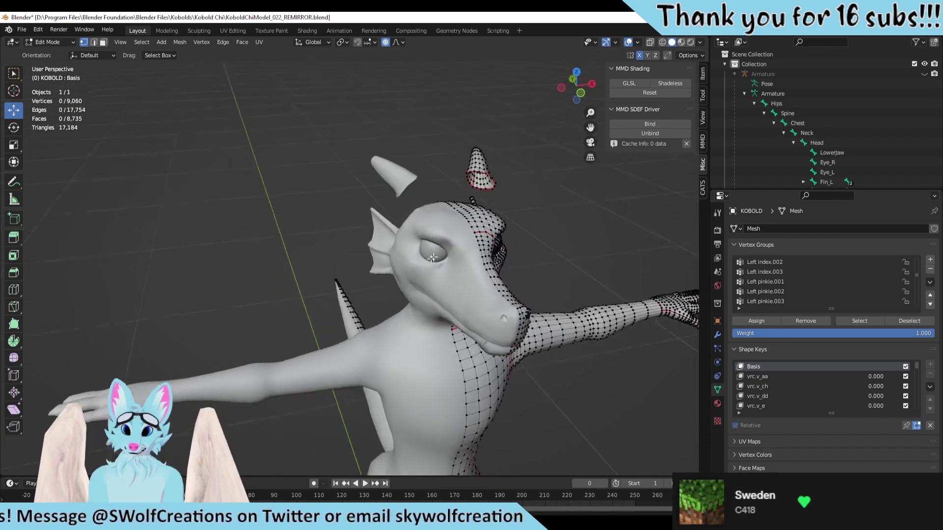
pyautogui.scroll(3, 444, 265)
pyautogui.keyDown('shift'); pyautogui.moveTo(511, 220); pyautogui.dragTo(383, 280, button='middle'); pyautogui.keyUp('shift')
pyautogui.moveTo(462, 256); pyautogui.dragTo(539, 251, button='middle')
pyautogui.scroll(3, 429, 265)
# Step: Select the whole linked floating horn and lower it along the Z axis until its base meets the head
pyautogui.press('l')
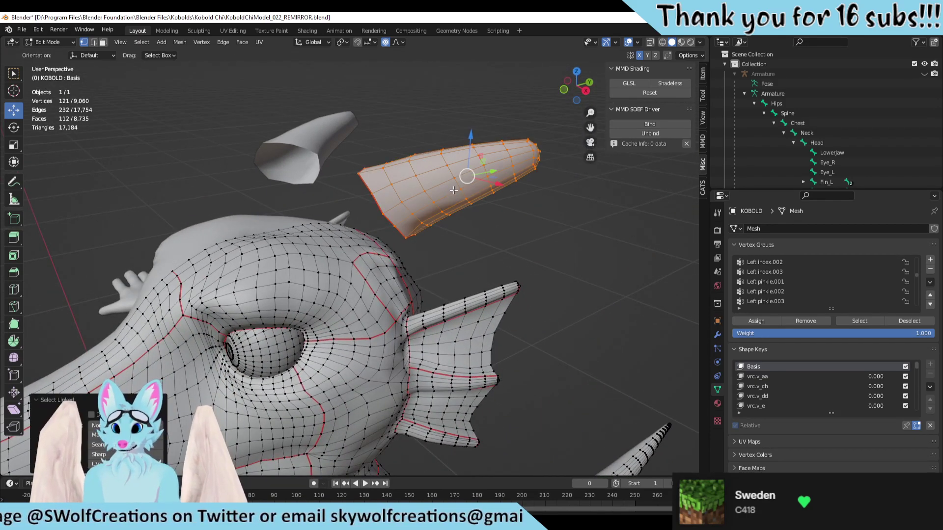
pyautogui.moveTo(465, 217); pyautogui.dragTo(492, 139, button='middle')
pyautogui.press('g')
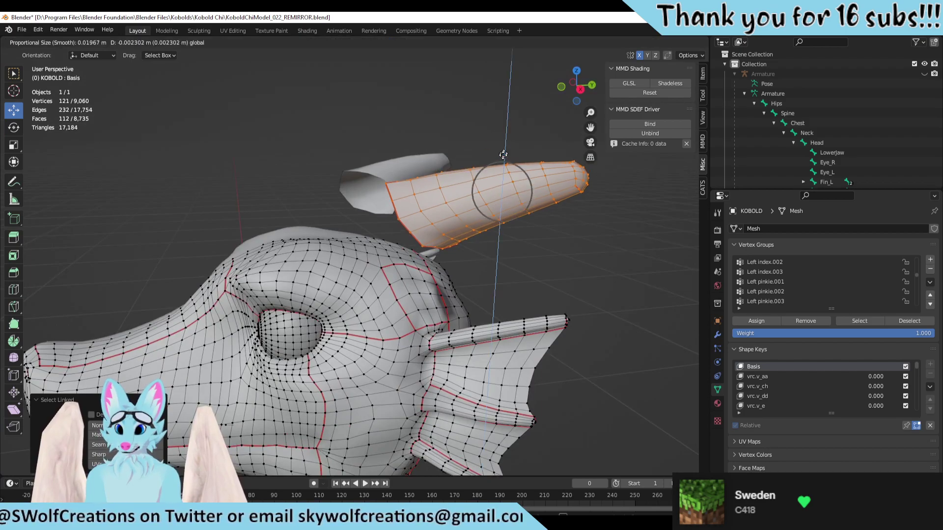
pyautogui.press('z')
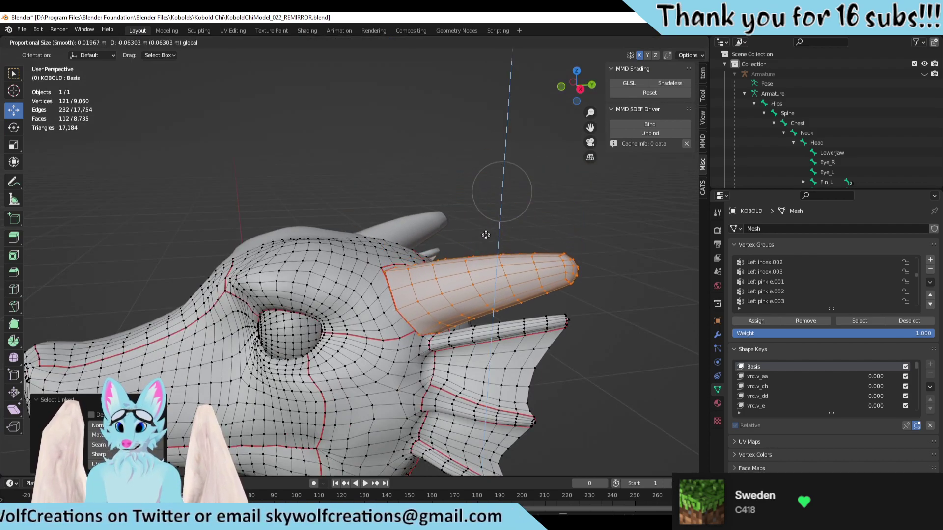
pyautogui.click(488, 277)
pyautogui.moveTo(519, 285); pyautogui.dragTo(529, 334, button='middle')
# Step: Undo the last horn adjustment, turn proportional editing off, and move the horn about -0.004 m along the X axis
pyautogui.moveTo(452, 300); pyautogui.dragTo(454, 303)
pyautogui.hotkey('ctrl', 'z')
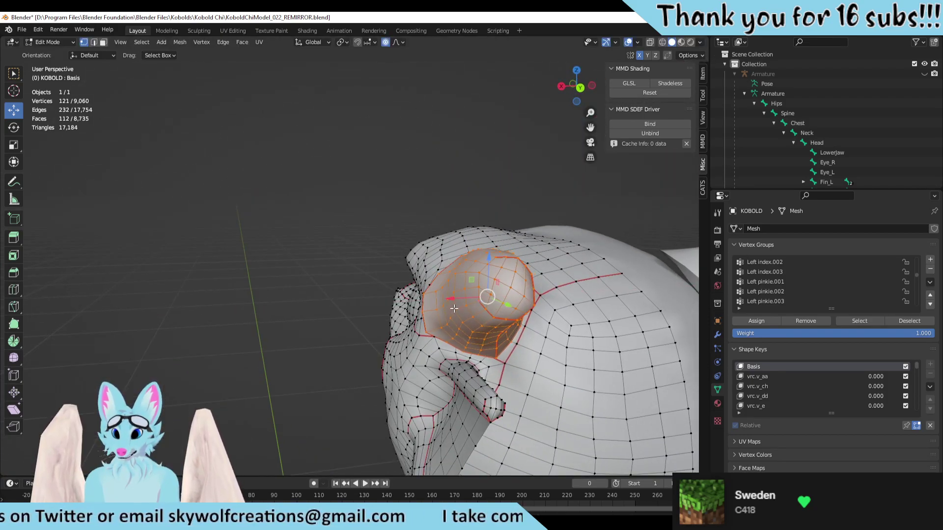
pyautogui.click(385, 43)
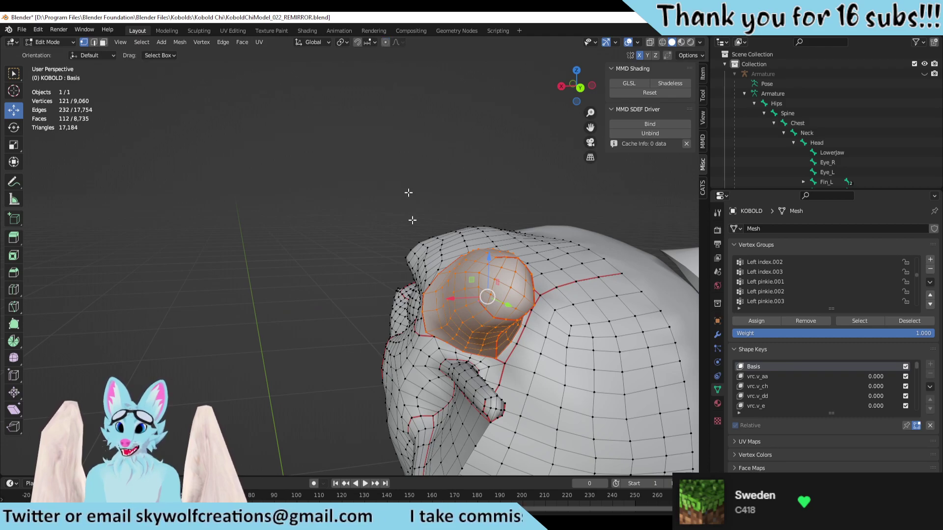
pyautogui.press('g')
pyautogui.press('x')
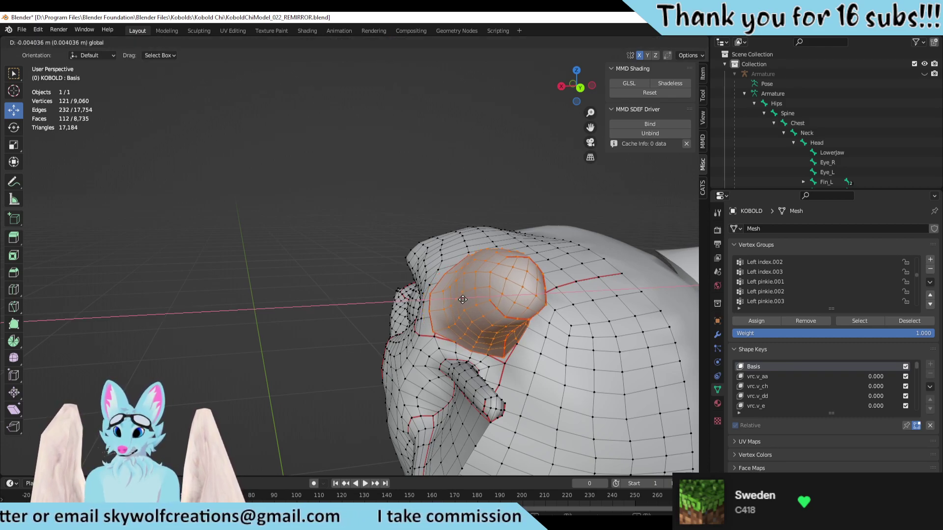
pyautogui.click(462, 299)
pyautogui.moveTo(462, 299); pyautogui.dragTo(546, 327, button='middle')
pyautogui.keyDown('shift'); pyautogui.moveTo(387, 321); pyautogui.dragTo(423, 244, button='middle'); pyautogui.keyUp('shift')
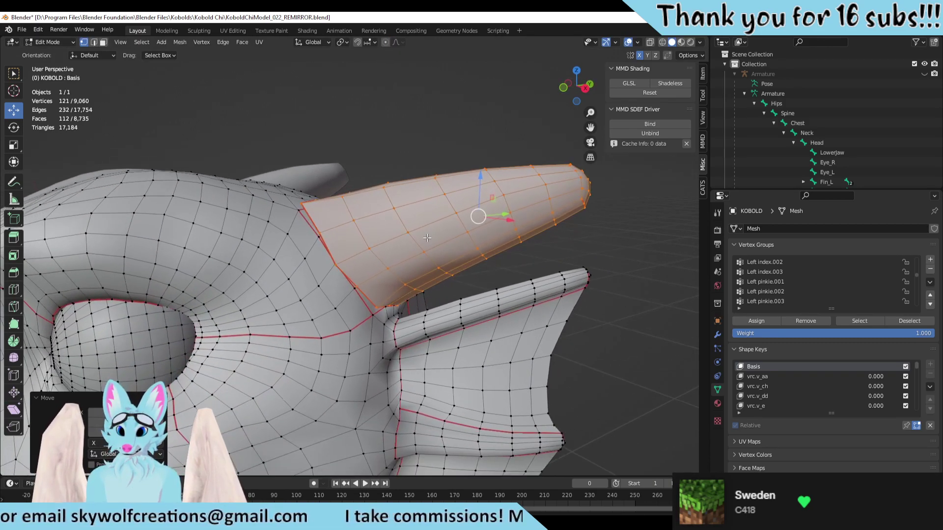
# Step: Select the open edge loop at the horn's base and move it inward so the base sinks into the head
pyautogui.scroll(1, 343, 267)
pyautogui.click(325, 235)
pyautogui.scroll(1, 342, 264)
pyautogui.moveTo(343, 264); pyautogui.dragTo(257, 217, button='middle')
pyautogui.keyDown('alt'); pyautogui.click(244, 166); pyautogui.keyUp('alt')
pyautogui.moveTo(244, 166); pyautogui.dragTo(330, 208, button='middle')
pyautogui.moveTo(356, 246); pyautogui.dragTo(347, 252)
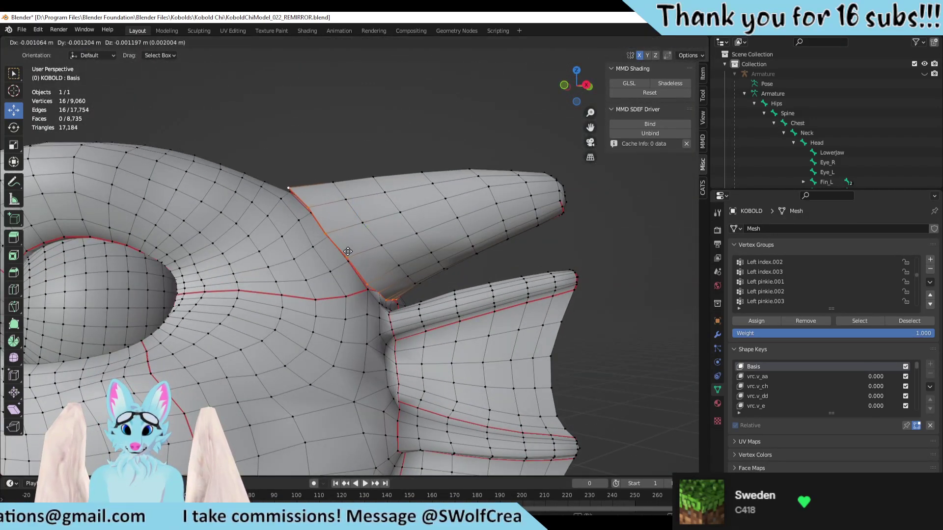
pyautogui.click(318, 261)
pyautogui.moveTo(318, 260); pyautogui.dragTo(289, 306, button='middle')
# Step: Examine the repositioned horn and its base on the head from several angles
pyautogui.scroll(-6, 290, 305)
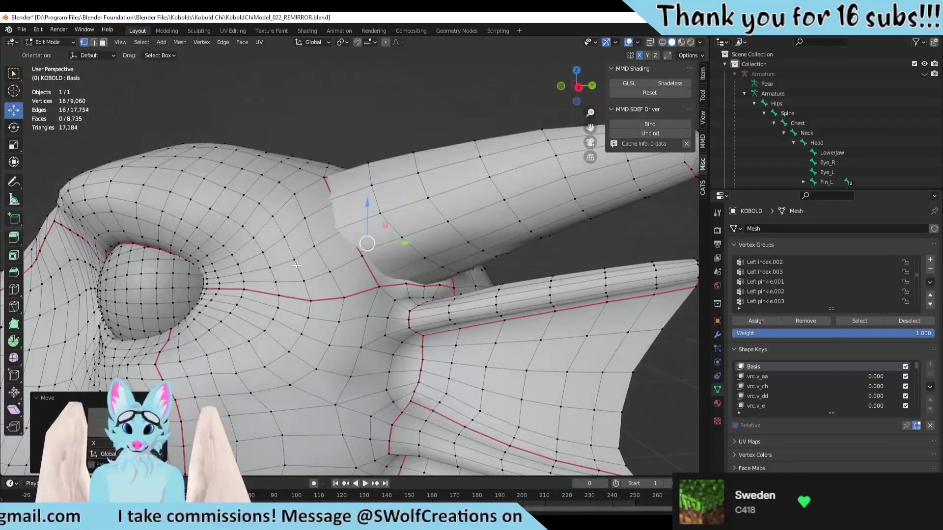
pyautogui.moveTo(502, 316); pyautogui.dragTo(368, 381, button='middle')
pyautogui.scroll(4, 408, 358)
pyautogui.moveTo(435, 349); pyautogui.dragTo(364, 286, button='middle')
pyautogui.moveTo(484, 285); pyautogui.dragTo(483, 292, button='middle')
pyautogui.scroll(-3, 483, 292)
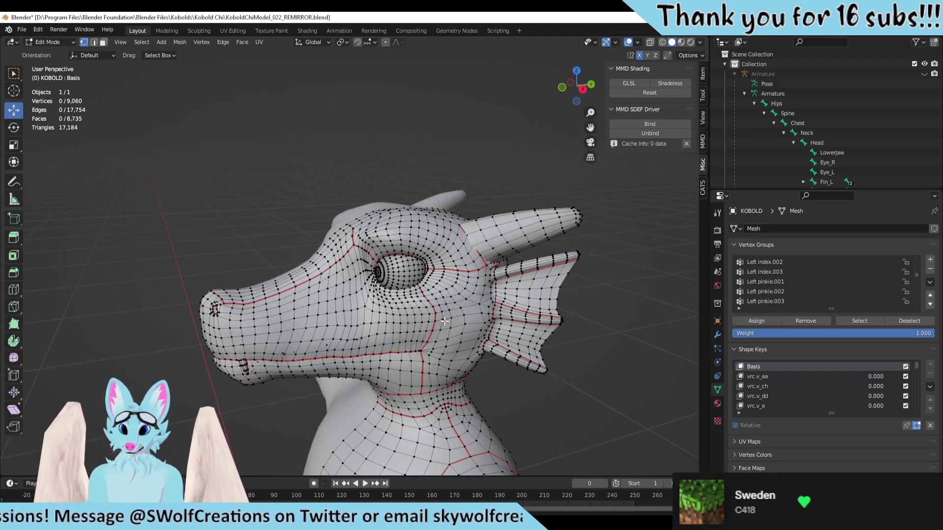
# Step: Check the KOBOLD mesh's Mirror modifier and whether it can be applied in Edit Mode and in Object Mode
pyautogui.moveTo(444, 320); pyautogui.dragTo(463, 284, button='middle')
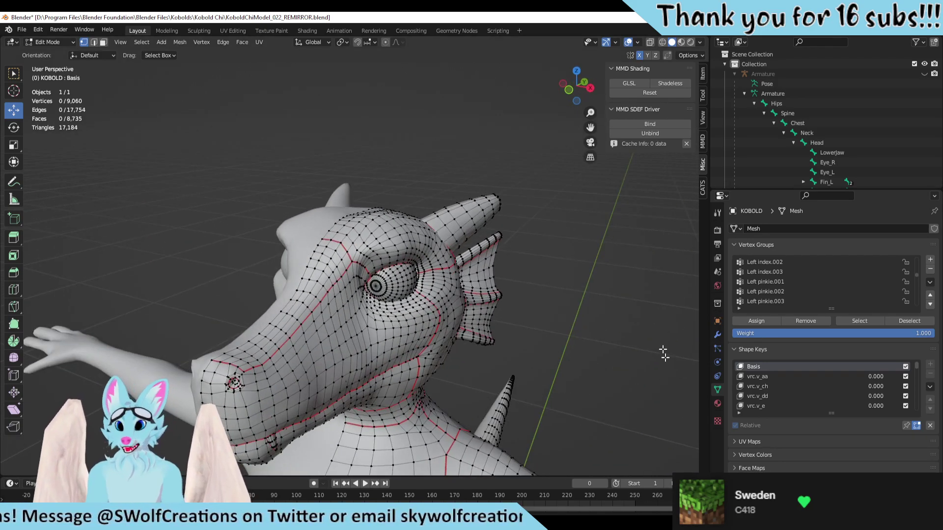
pyautogui.click(717, 422)
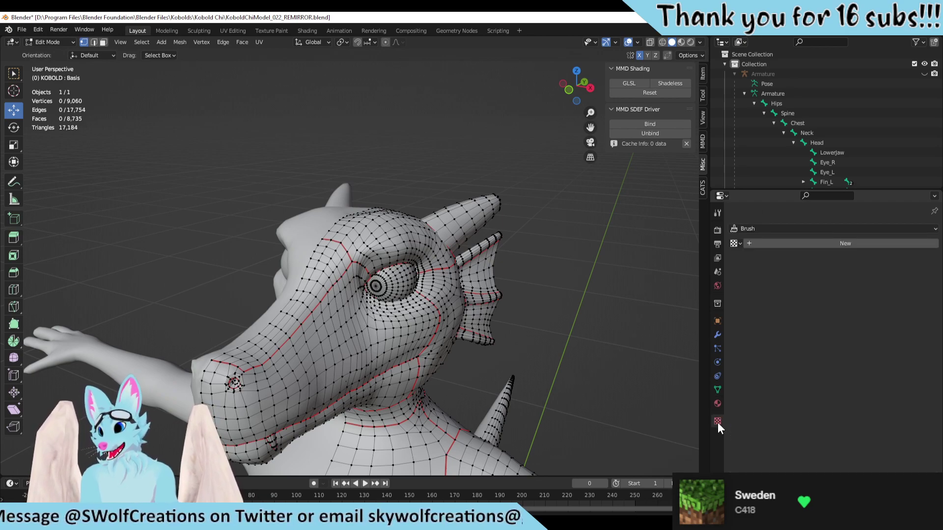
pyautogui.click(713, 402)
pyautogui.click(717, 389)
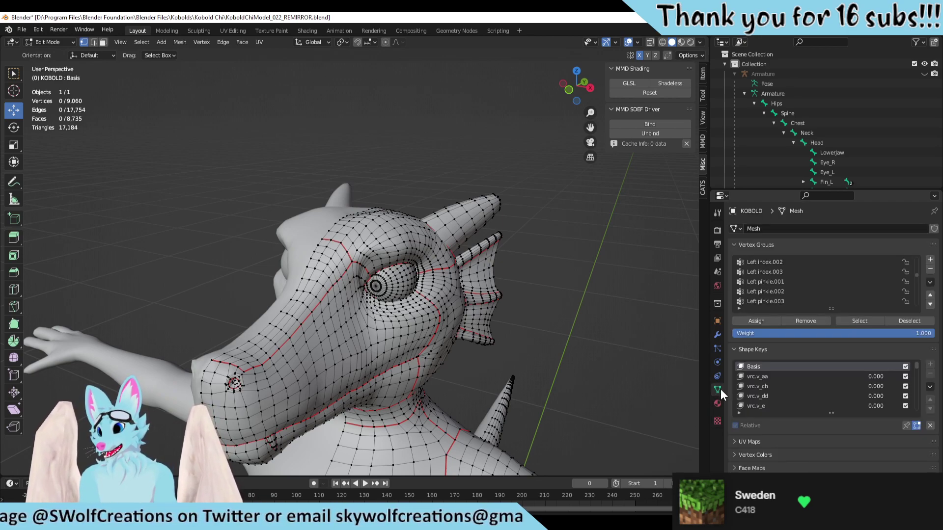
pyautogui.click(717, 335)
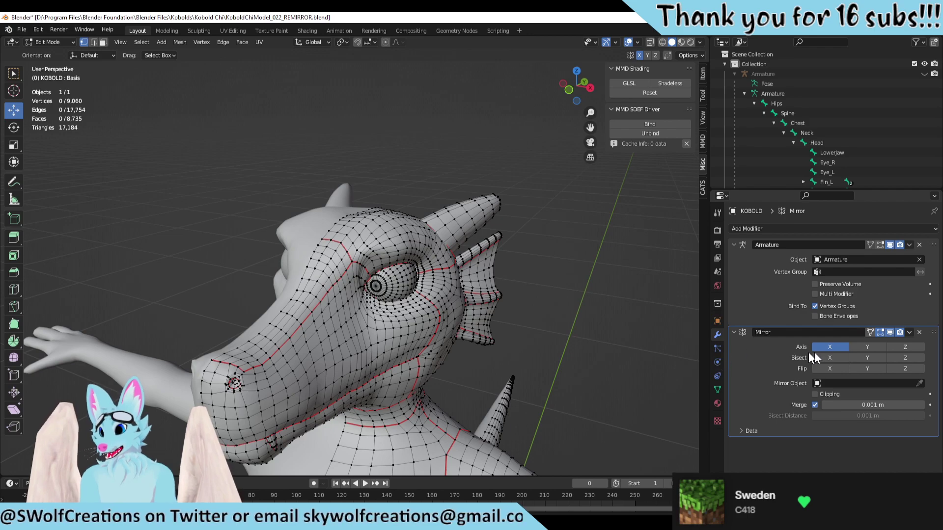
pyautogui.click(909, 332)
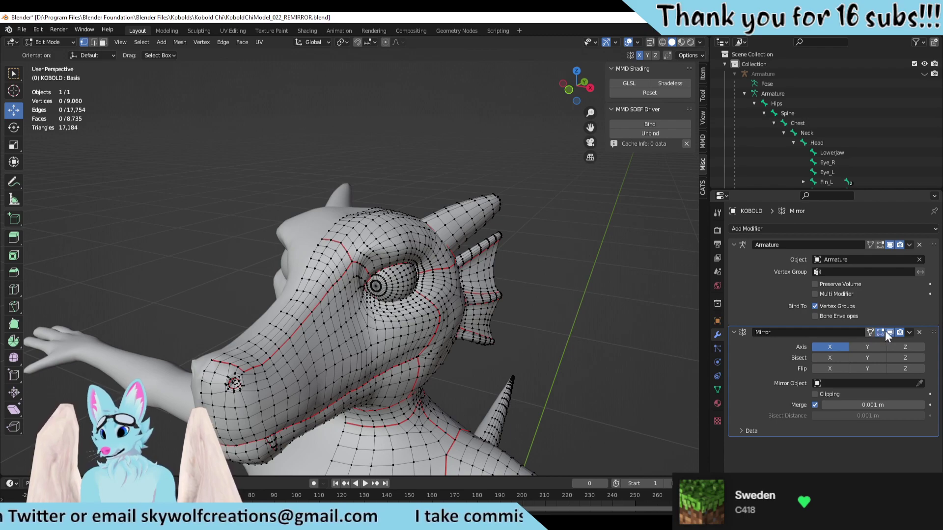
pyautogui.click(912, 334)
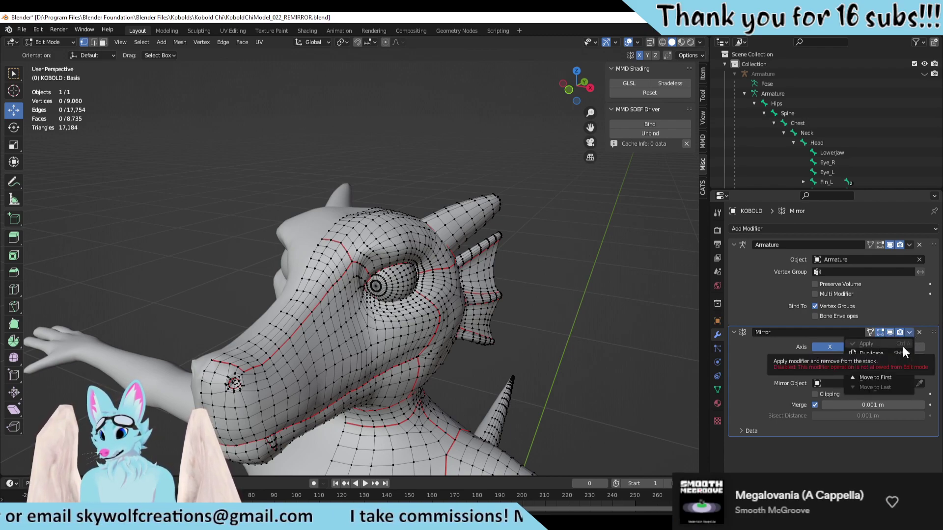
pyautogui.press('Tab')
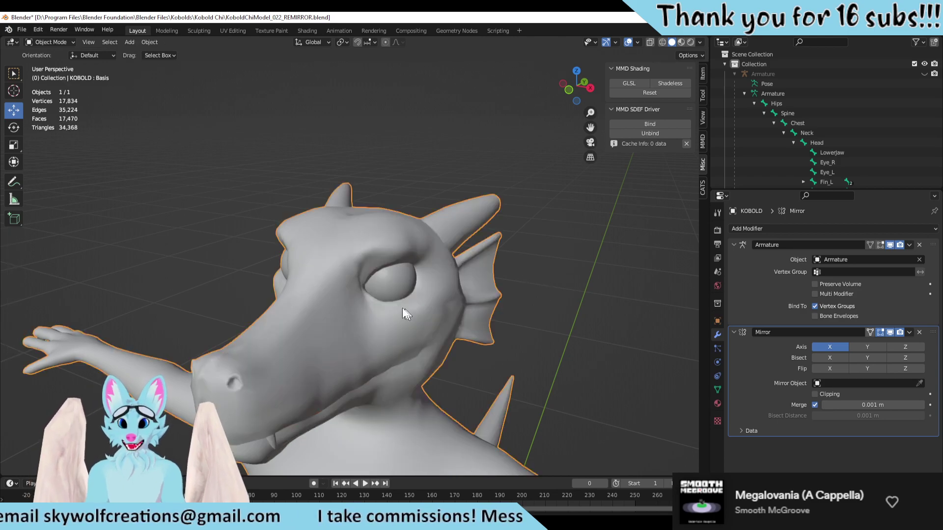
pyautogui.click(907, 333)
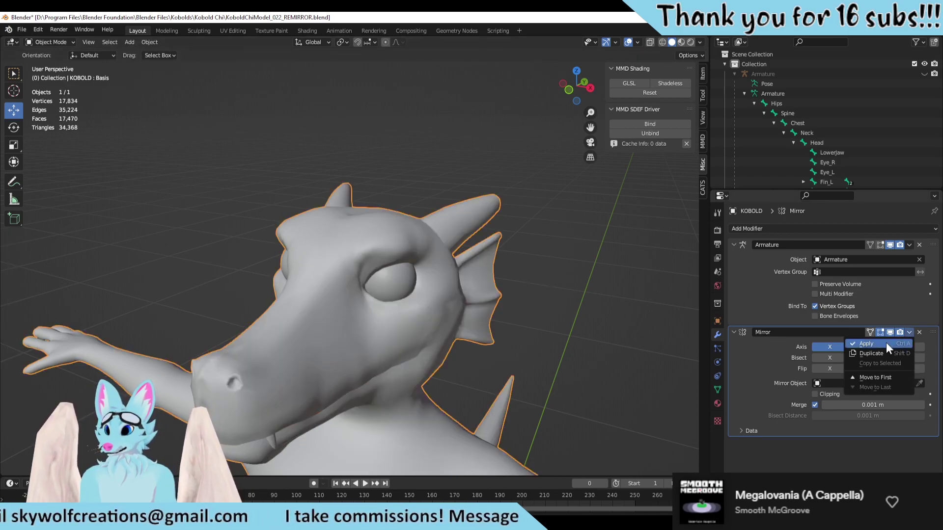
# Step: Inspect the mirrored kobold's head and full body, returning the mesh to Edit Mode
pyautogui.scroll(-2, 585, 362)
pyautogui.scroll(2, 570, 369)
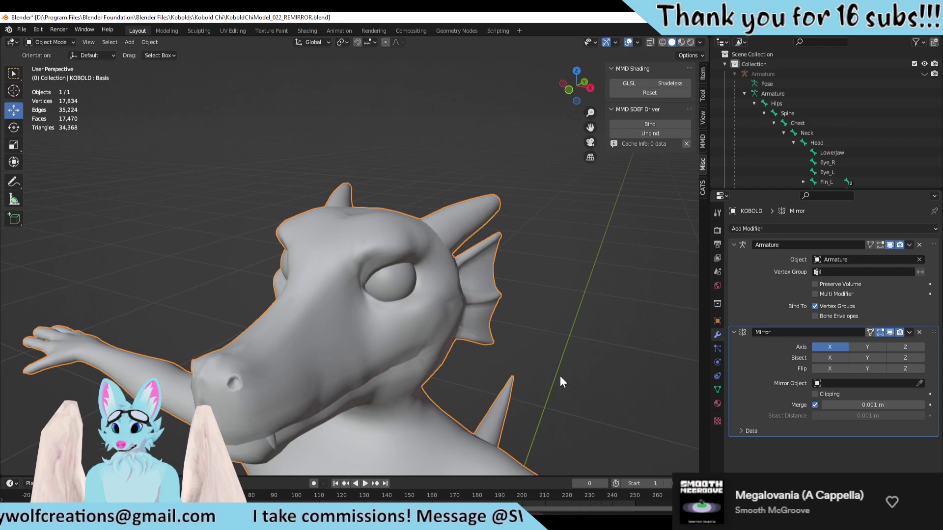
pyautogui.keyDown('shift'); pyautogui.moveTo(559, 375); pyautogui.dragTo(575, 272, button='middle'); pyautogui.keyUp('shift')
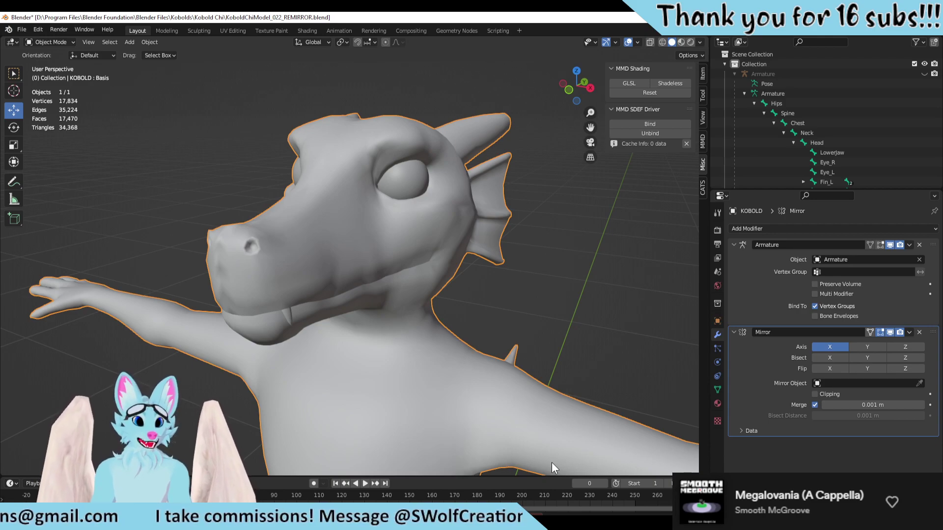
pyautogui.scroll(-5, 513, 280)
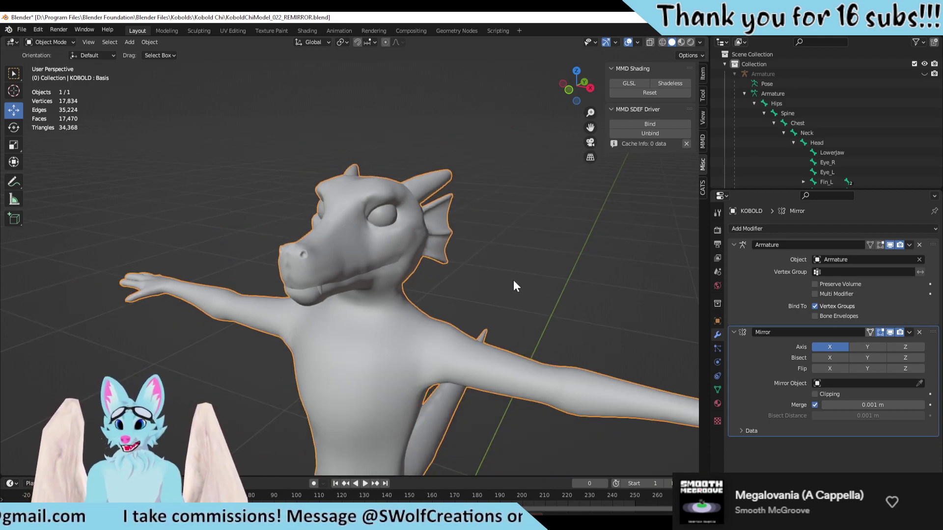
pyautogui.press('Tab')
pyautogui.moveTo(513, 280); pyautogui.dragTo(426, 297, button='middle')
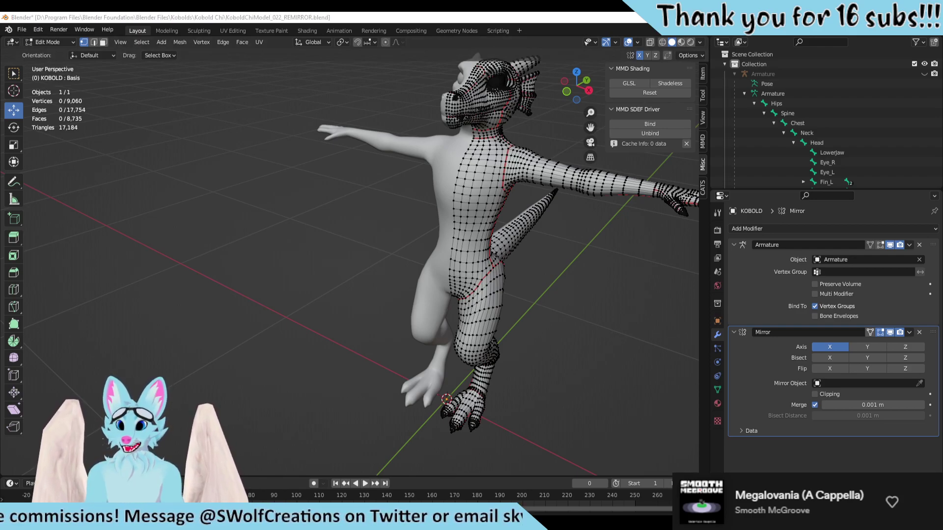
# Step: Open KoboldChiModel_021_ARM_ALTER.blend in a second Blender window and close KoboldChiModel_022_REMIRROR.blend without saving its changes
pyautogui.click(399, 482)
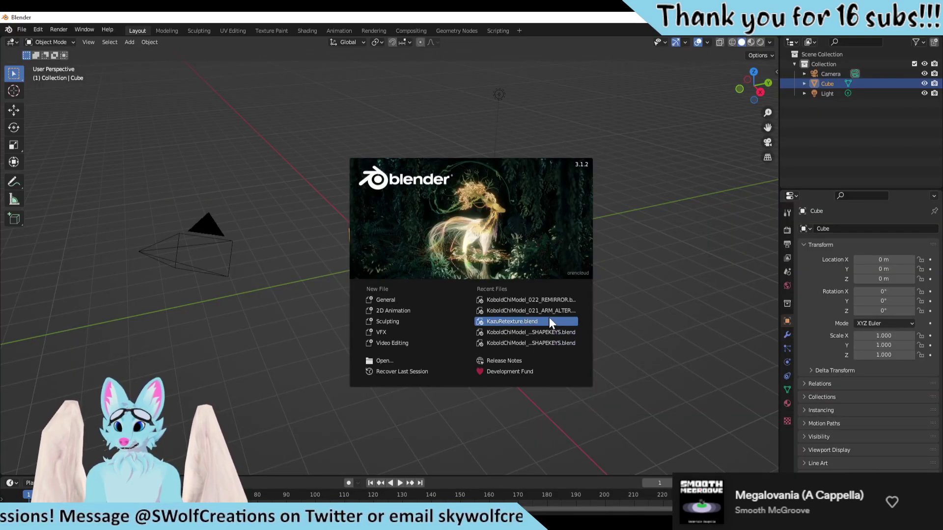
pyautogui.click(555, 311)
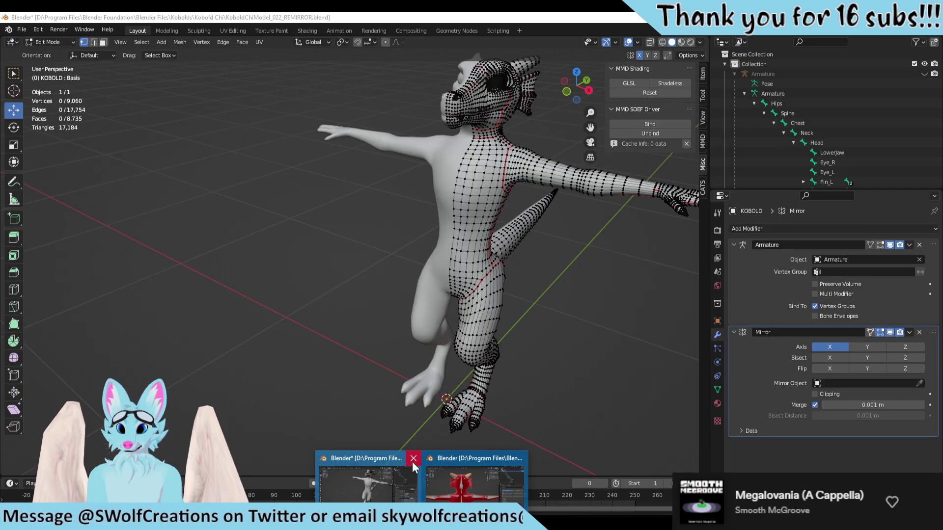
pyautogui.click(413, 459)
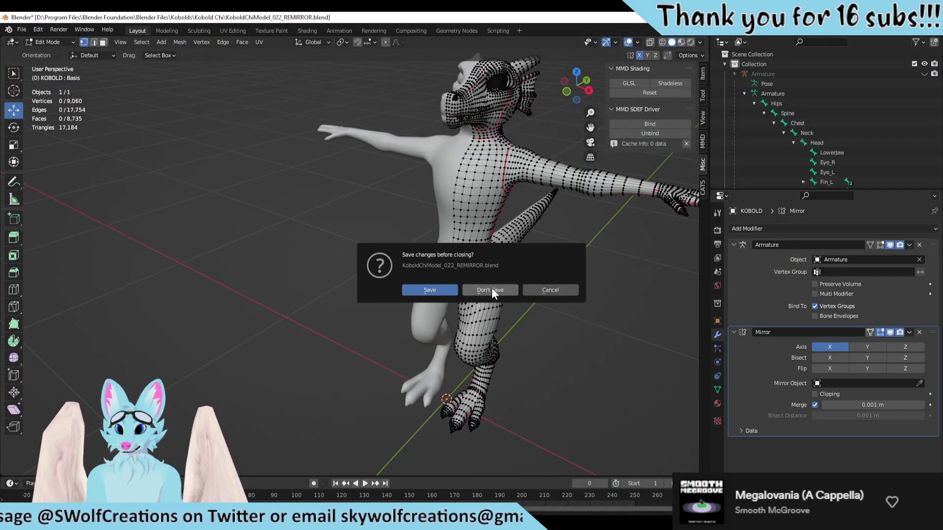
pyautogui.click(491, 289)
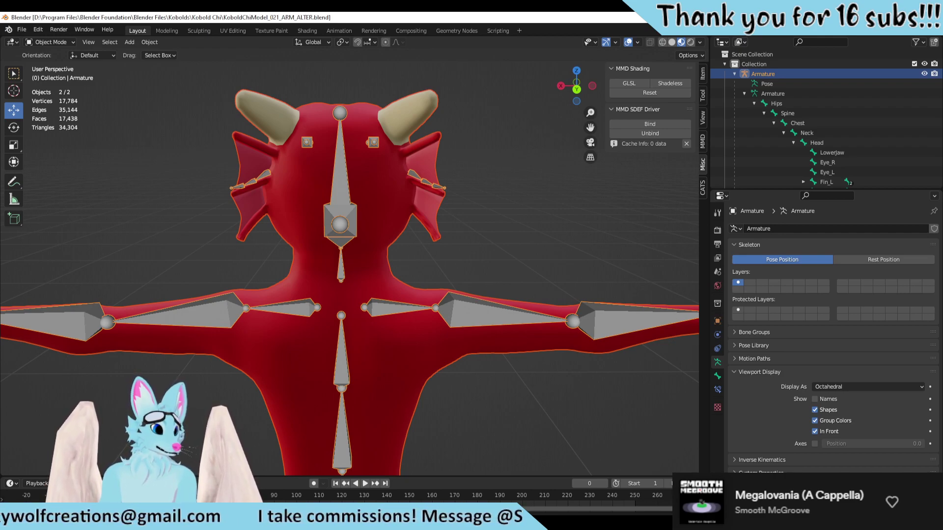
# Step: Save the opened arm-alter file as a new version named KoboldChiModel_022_HORN_SHAPES.blend in the same folder
pyautogui.moveTo(176, 225); pyautogui.dragTo(456, 278, button='middle')
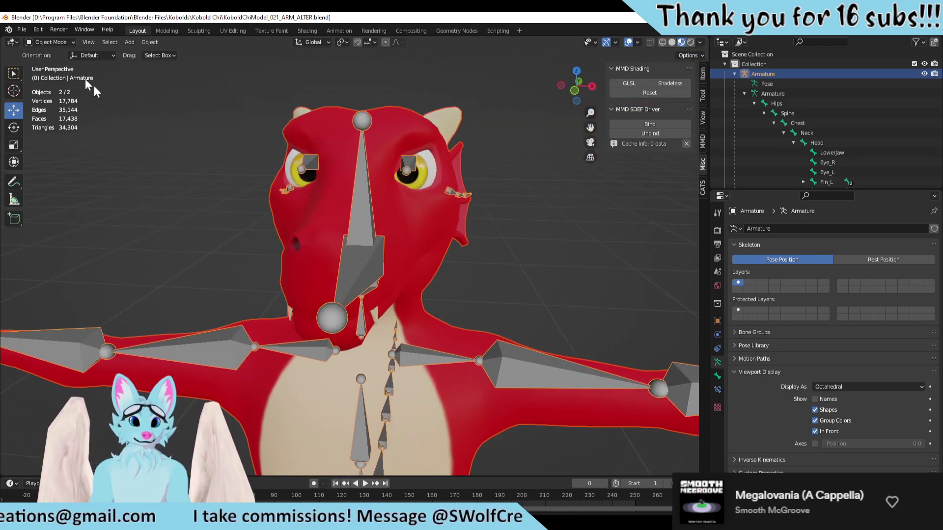
pyautogui.click(28, 31)
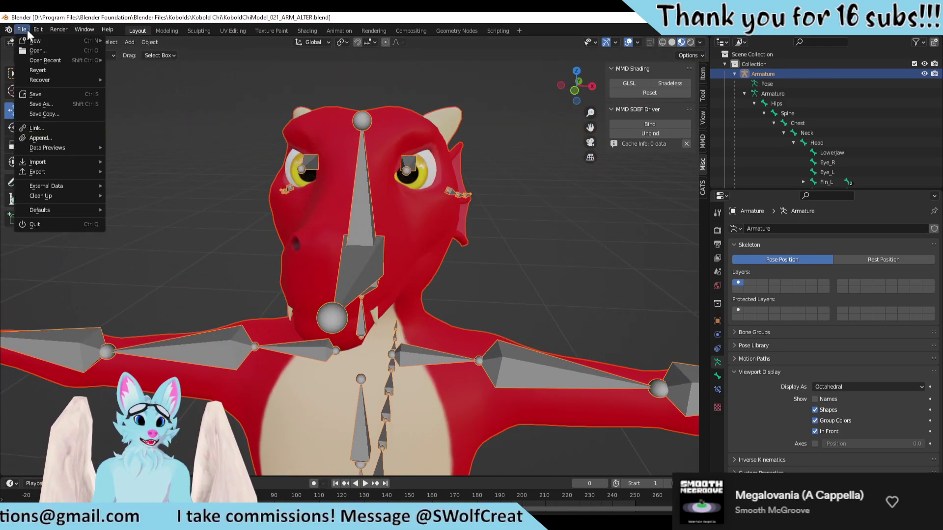
pyautogui.click(53, 103)
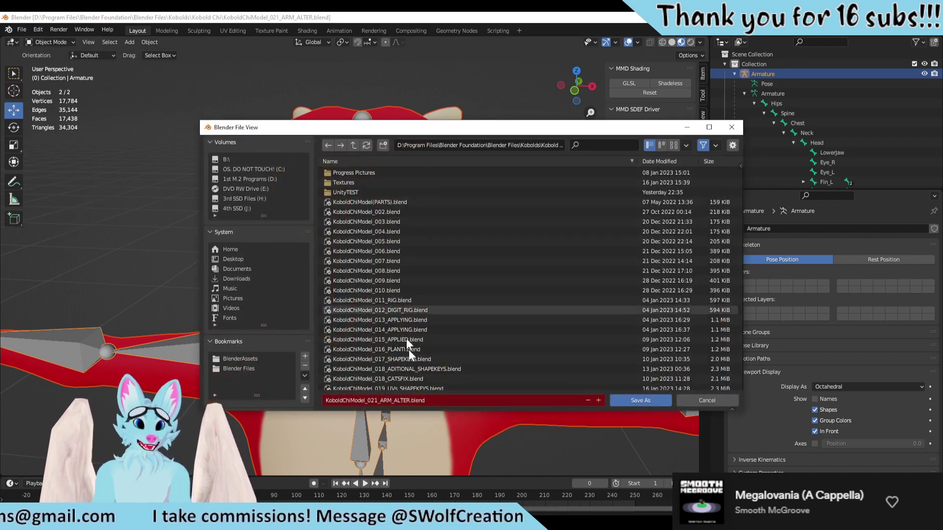
pyautogui.click(433, 402)
pyautogui.moveTo(424, 400); pyautogui.dragTo(374, 400)
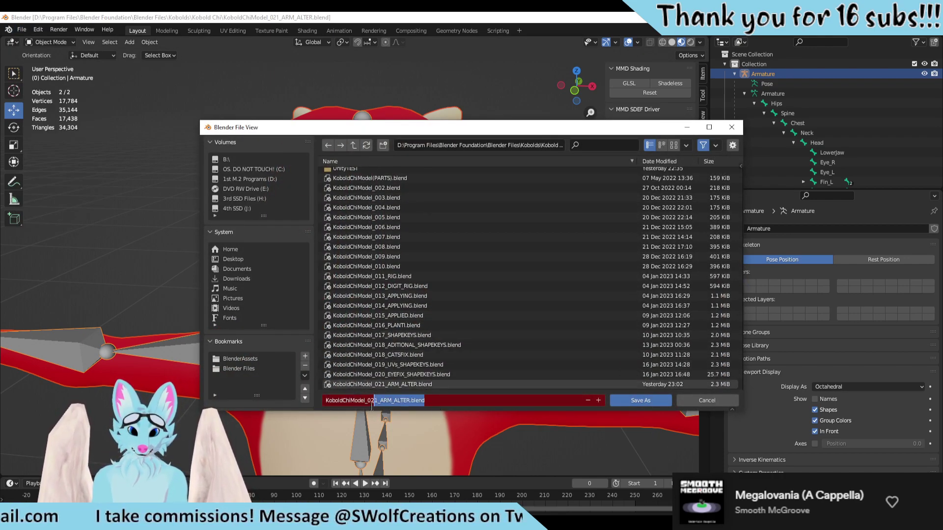
pyautogui.write('2_')
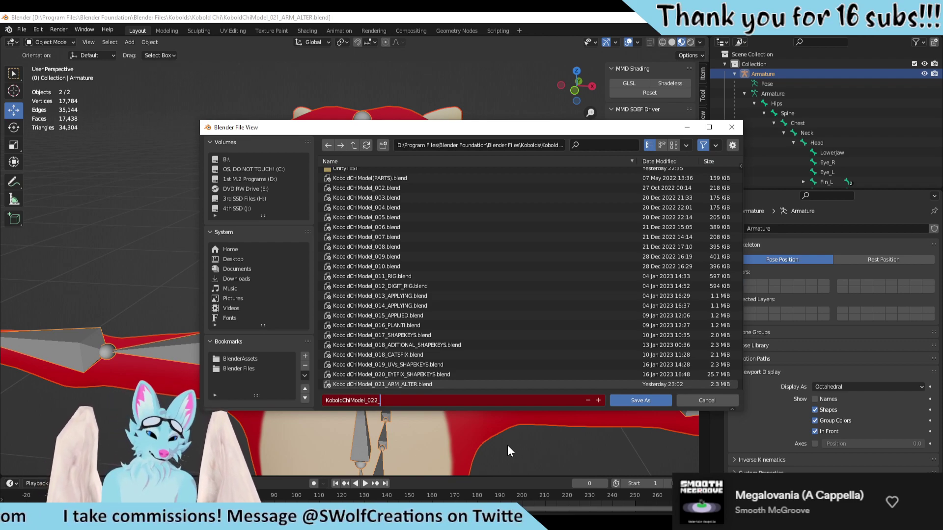
pyautogui.write('Ho')
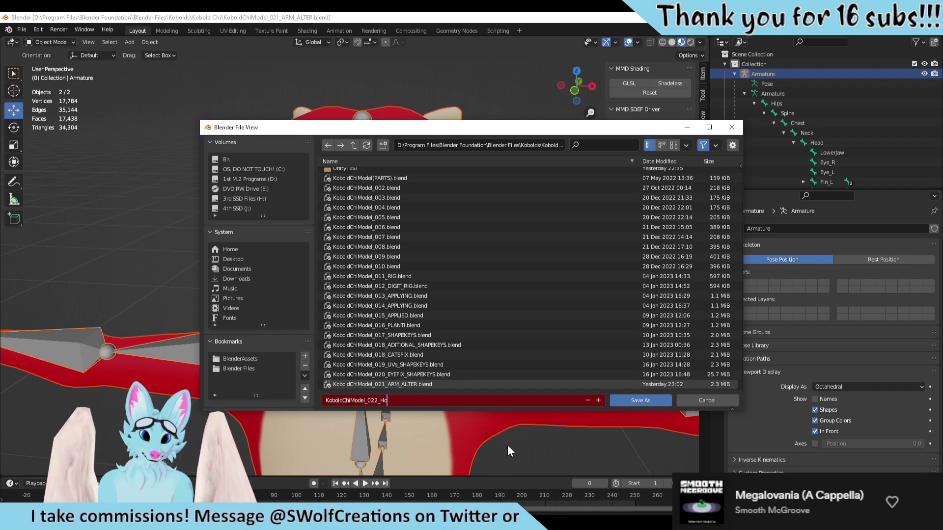
pyautogui.press('BackSpace')
pyautogui.write('OR')
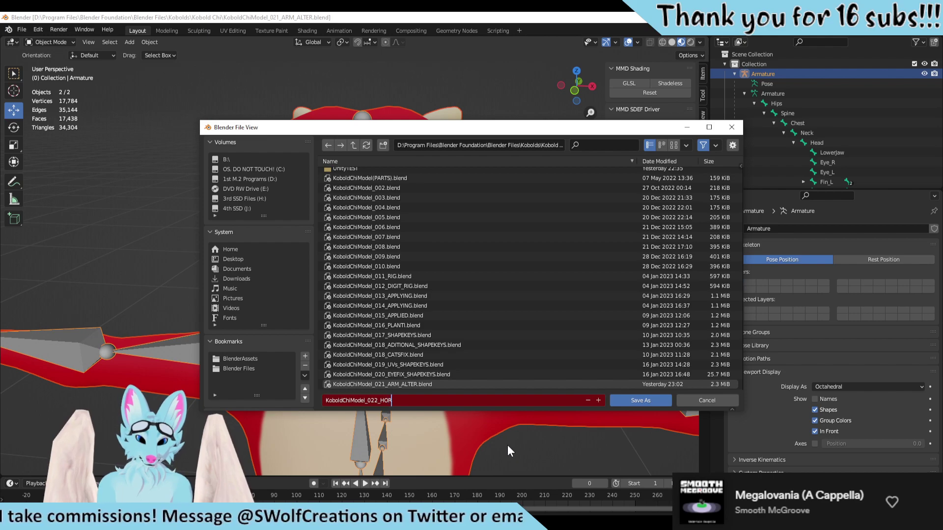
pyautogui.write('N_')
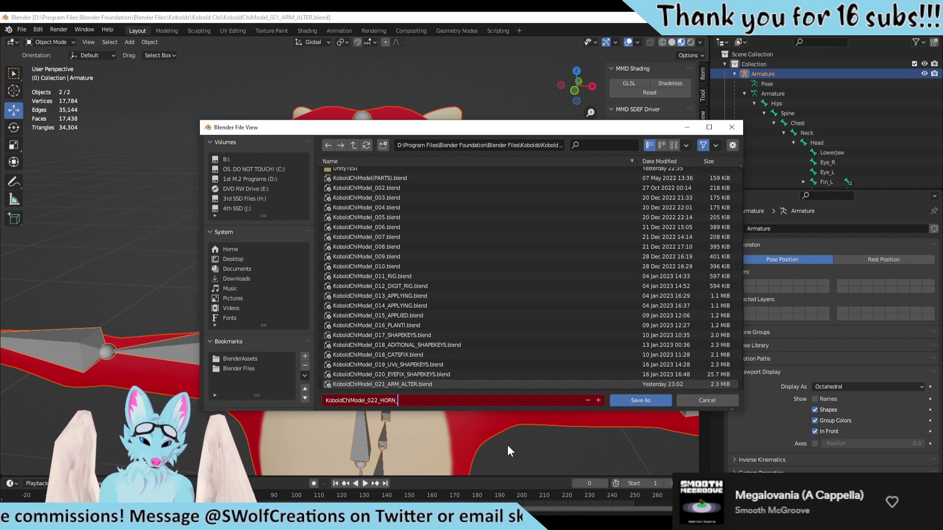
pyautogui.write('SHP')
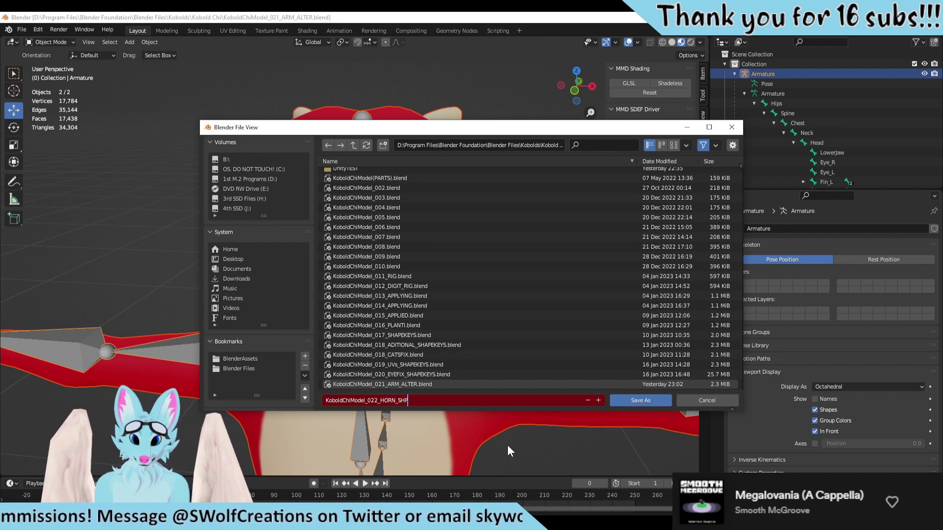
pyautogui.press('BackSpace')
pyautogui.write('APES')
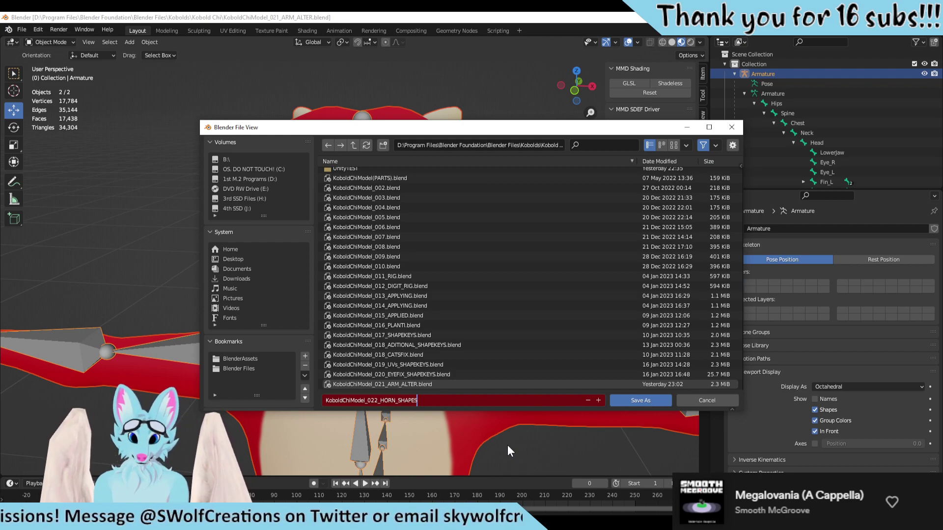
pyautogui.press('Return')
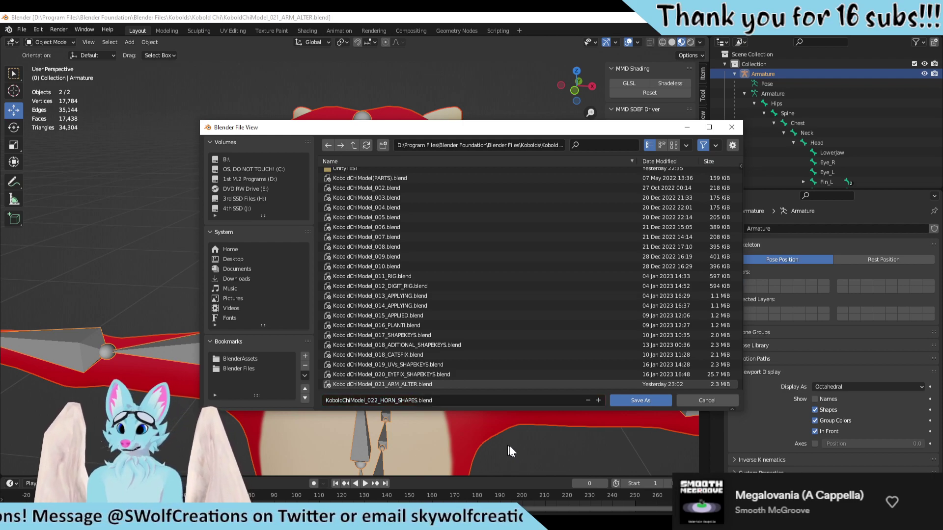
pyautogui.click(638, 400)
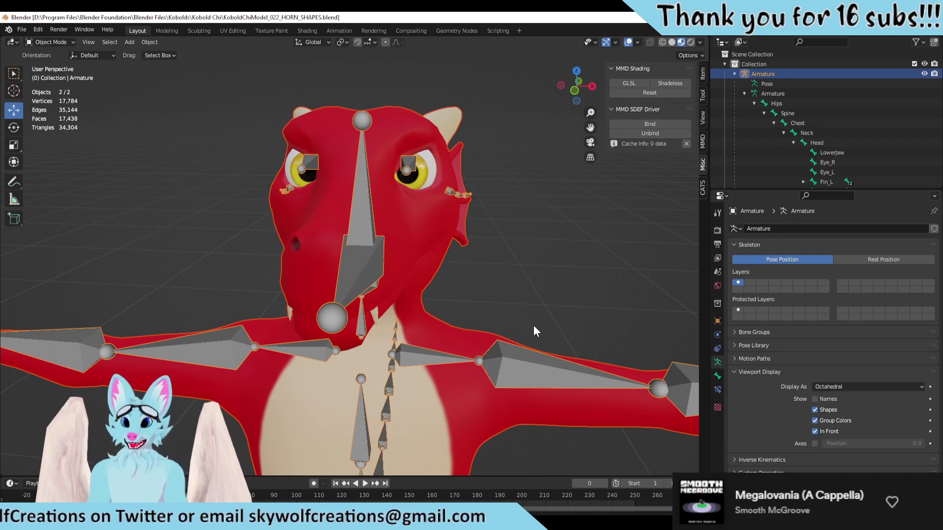
# Step: Examine the textured kobold and its armature from the head down to the hip and tail bones
pyautogui.moveTo(540, 317); pyautogui.dragTo(386, 281, button='middle')
pyautogui.scroll(-3, 399, 270)
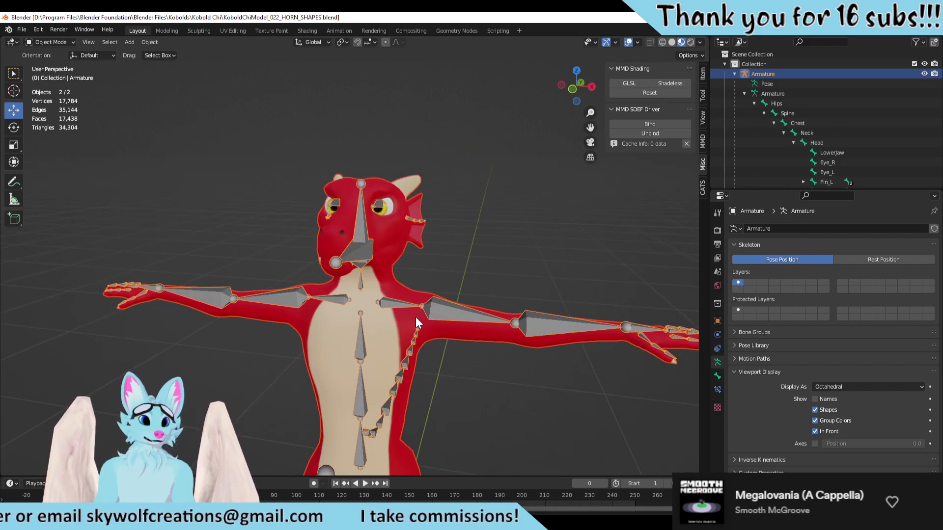
pyautogui.scroll(2, 416, 324)
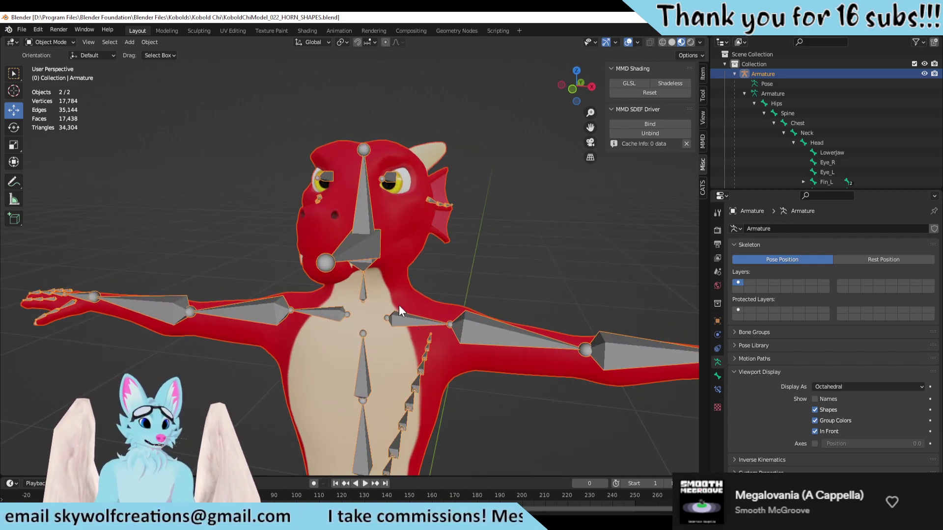
pyautogui.scroll(-5, 435, 290)
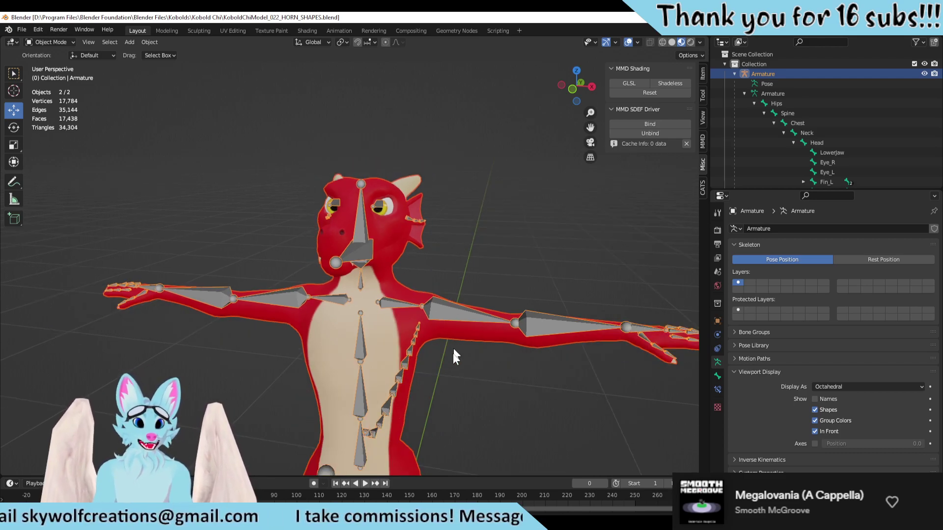
pyautogui.moveTo(420, 293); pyautogui.dragTo(380, 289, button='middle')
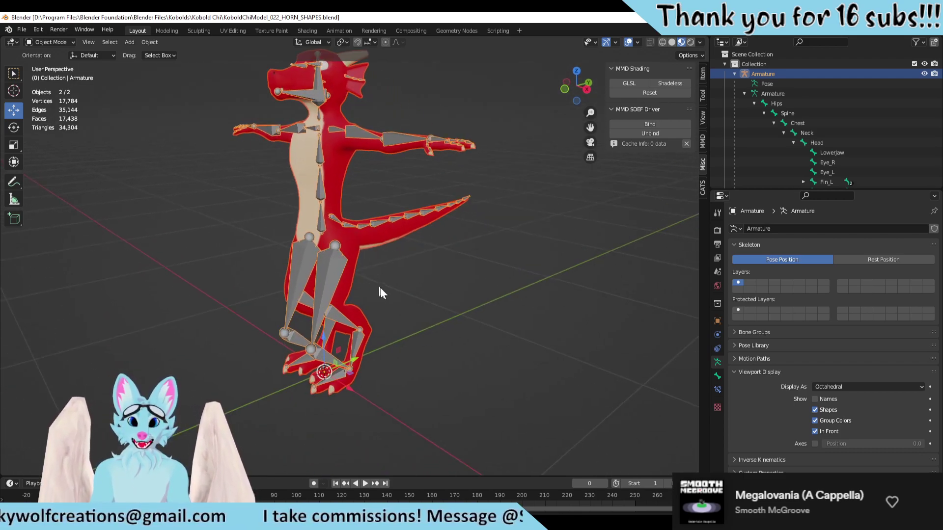
pyautogui.scroll(3, 363, 313)
pyautogui.moveTo(356, 319); pyautogui.dragTo(406, 363, button='middle')
pyautogui.scroll(4, 322, 362)
pyautogui.scroll(-2, 298, 352)
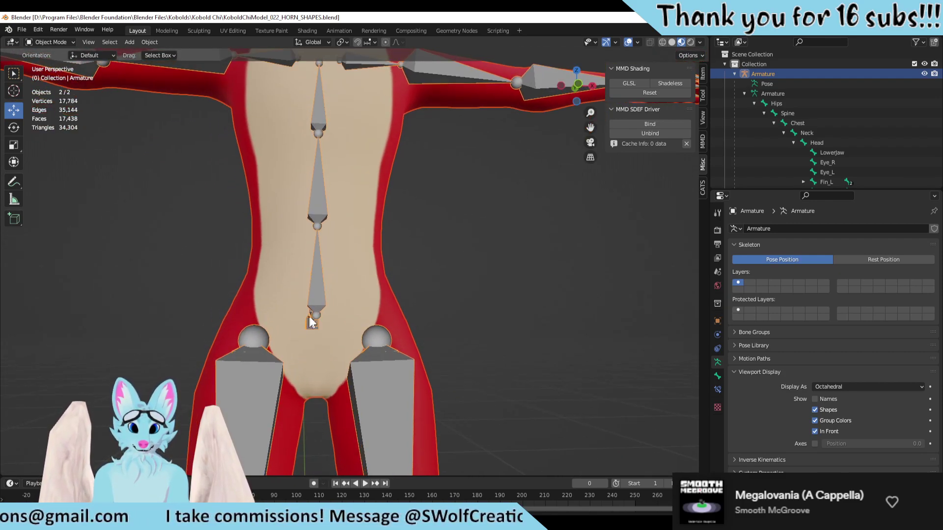
# Step: Select the armature at the base of the Hips bone and put it into Edit Mode
pyautogui.click(317, 316)
pyautogui.moveTo(317, 317); pyautogui.dragTo(263, 326, button='middle')
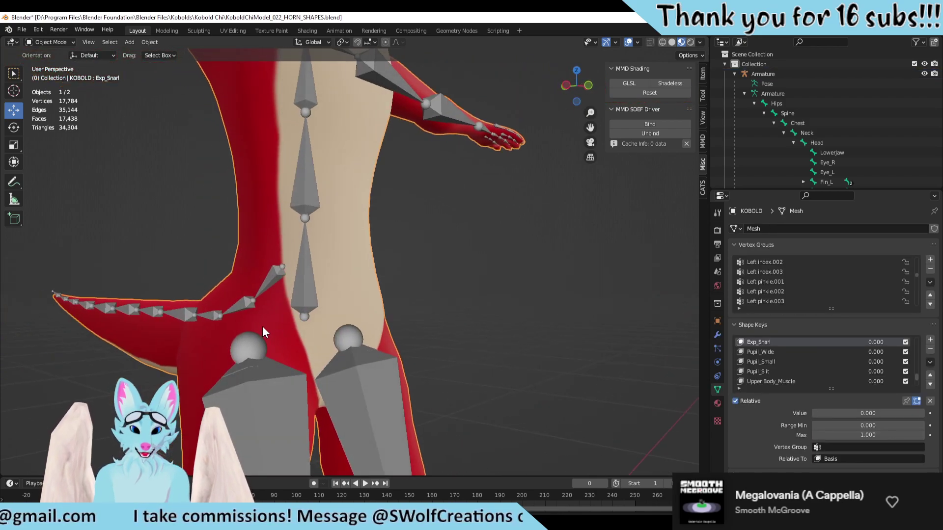
pyautogui.click(307, 317)
pyautogui.press('Tab')
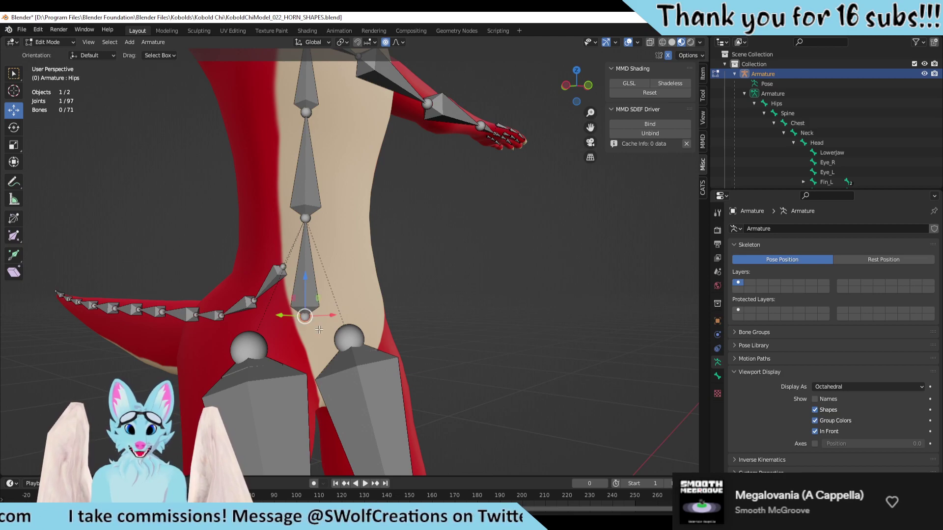
# Step: Lower the base joint of the Hips bone towards the height of the upper leg joints in front view
pyautogui.moveTo(352, 331); pyautogui.dragTo(322, 327, button='middle')
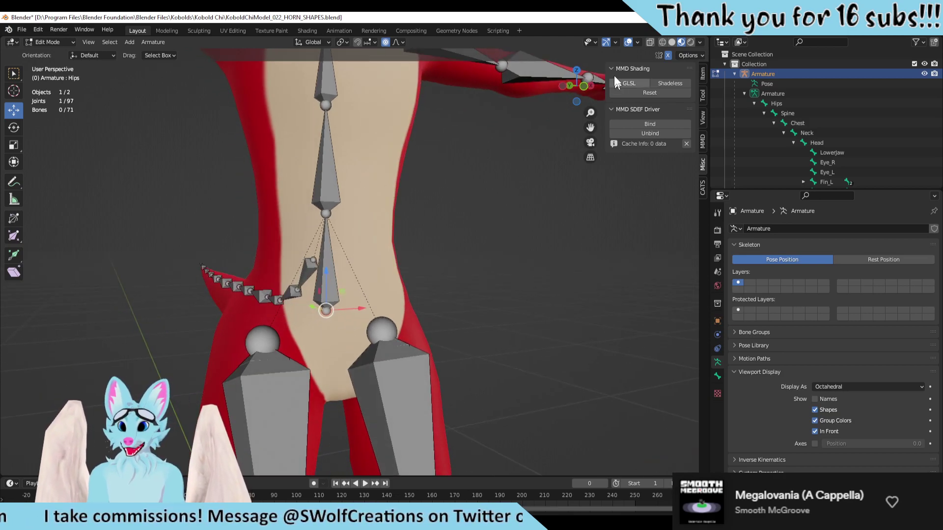
pyautogui.click(580, 88)
pyautogui.scroll(4, 424, 292)
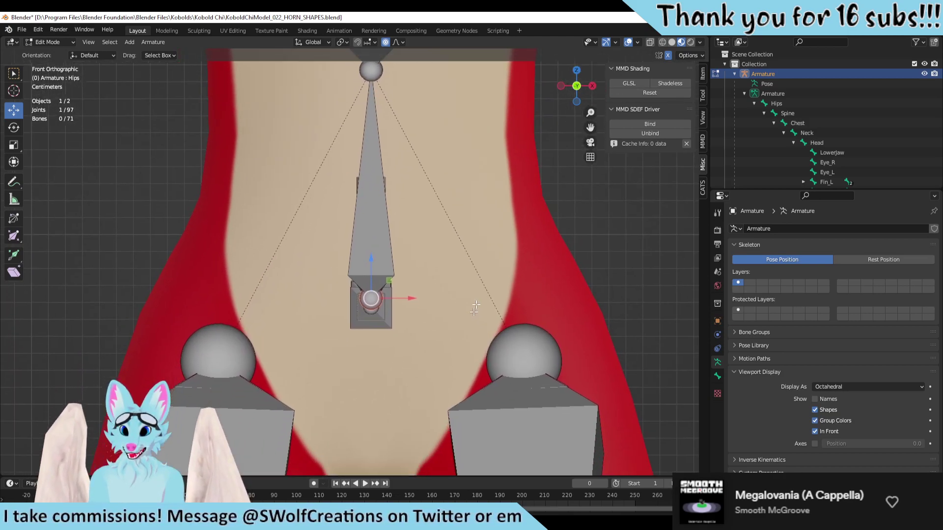
pyautogui.moveTo(394, 199); pyautogui.dragTo(414, 194, button='middle')
pyautogui.scroll(-2, 415, 269)
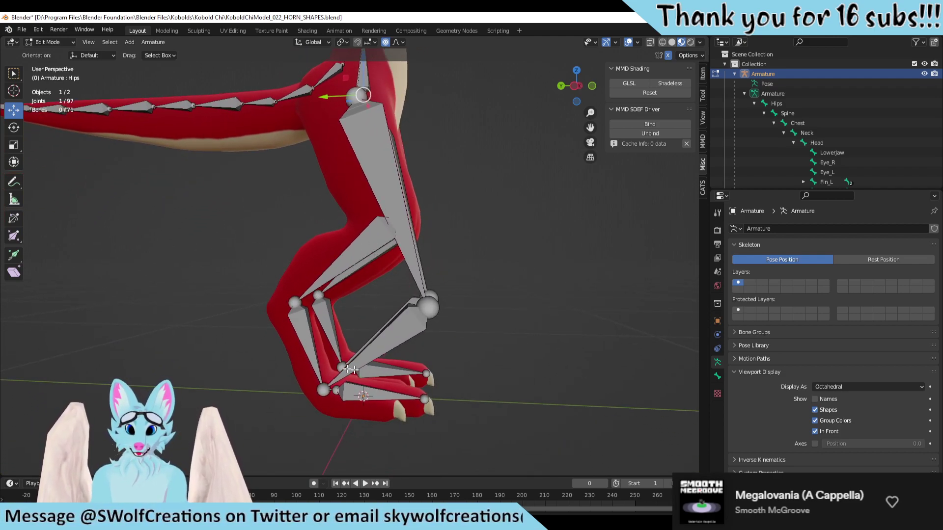
pyautogui.moveTo(470, 193); pyautogui.dragTo(311, 256, button='middle')
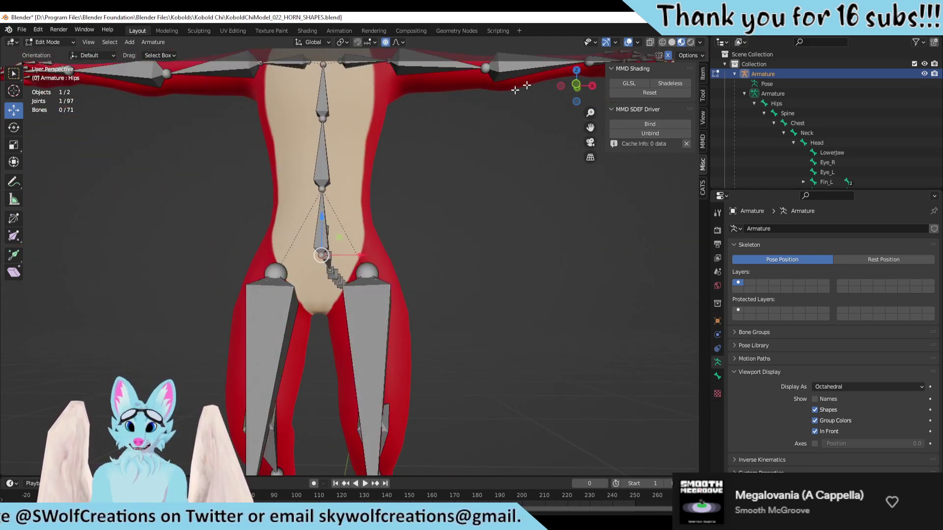
pyautogui.click(577, 84)
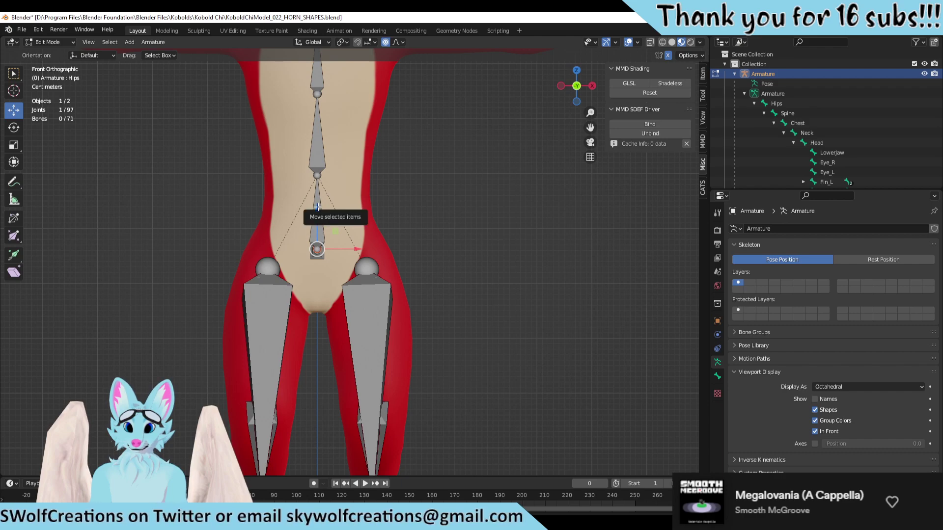
pyautogui.moveTo(316, 209); pyautogui.dragTo(317, 211)
pyautogui.moveTo(318, 214); pyautogui.dragTo(317, 226)
pyautogui.scroll(7, 317, 226)
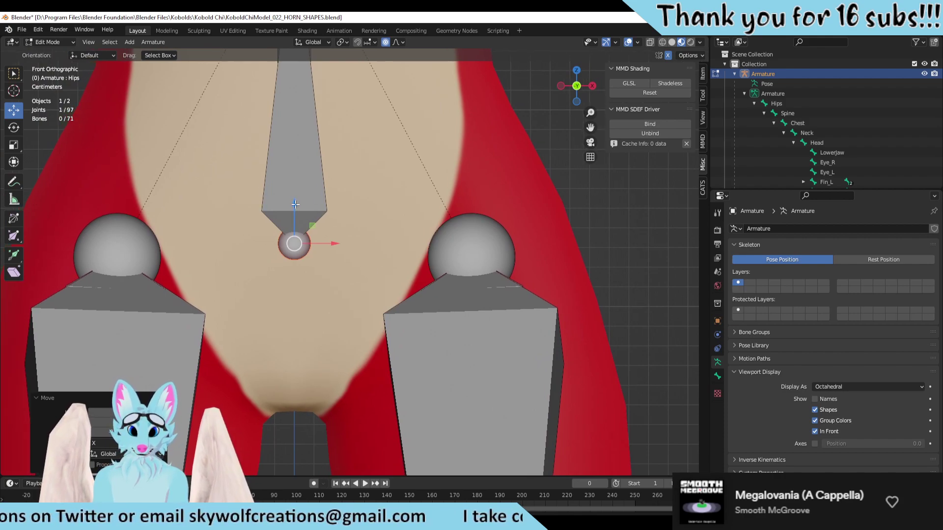
pyautogui.moveTo(294, 202); pyautogui.dragTo(296, 202)
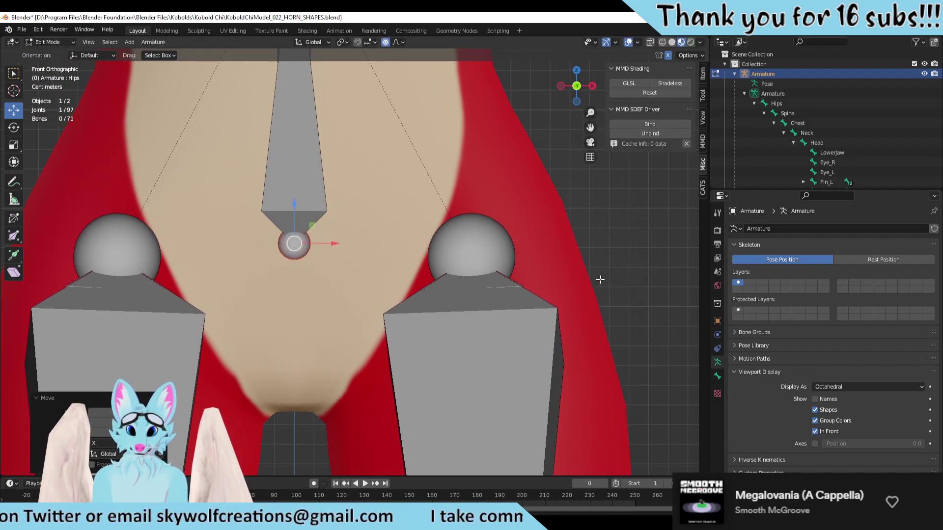
pyautogui.click(568, 286)
pyautogui.scroll(-8, 564, 305)
pyautogui.moveTo(558, 328); pyautogui.dragTo(462, 343, button='middle')
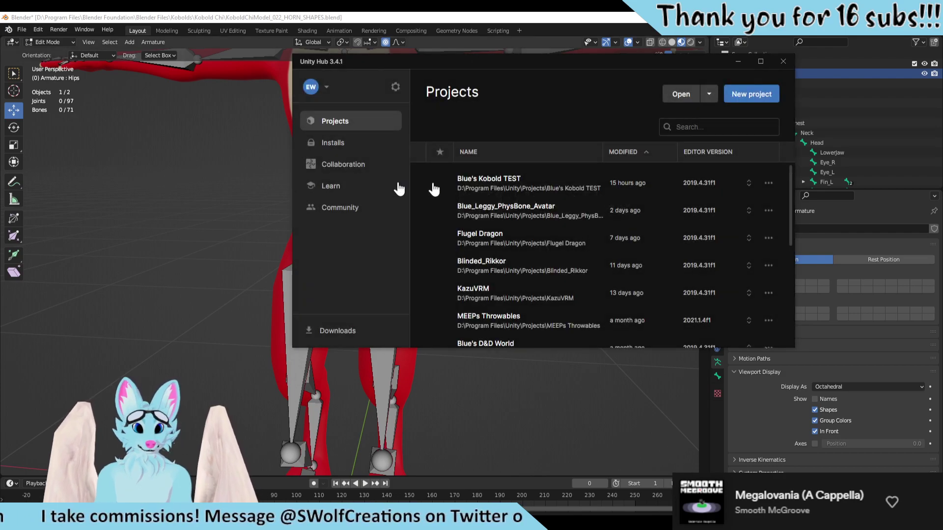
# Step: Open the Blue's Kobold TEST project in Unity, review the avatar's checks in the VRChat SDK Builder, and return to Blender
pyautogui.click(513, 182)
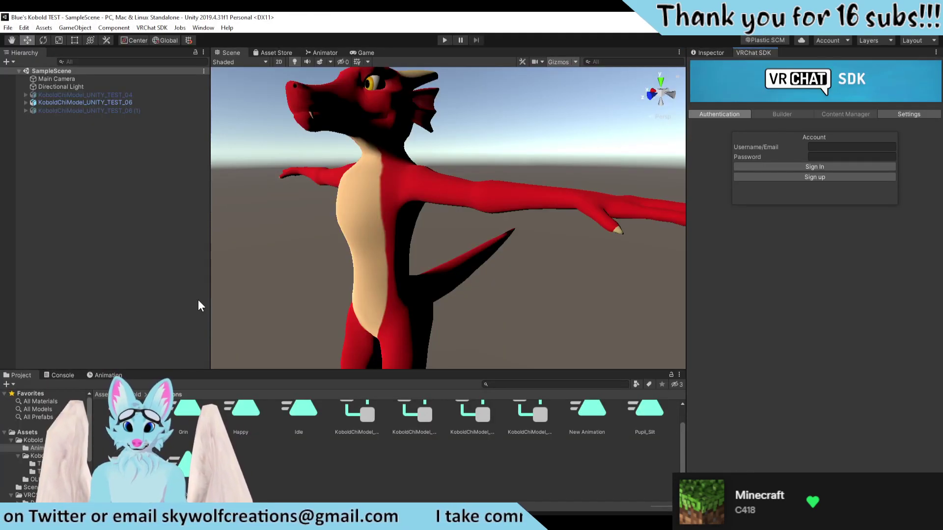
pyautogui.click(785, 114)
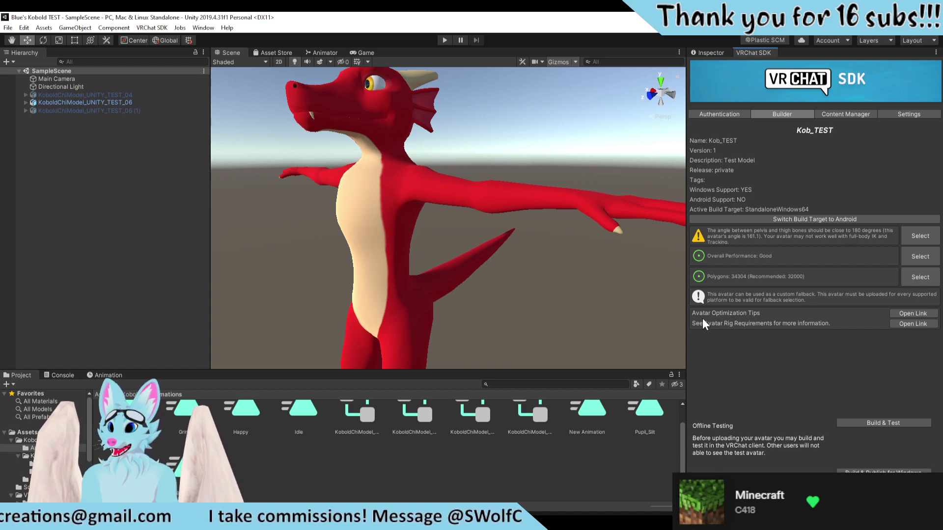
pyautogui.click(884, 17)
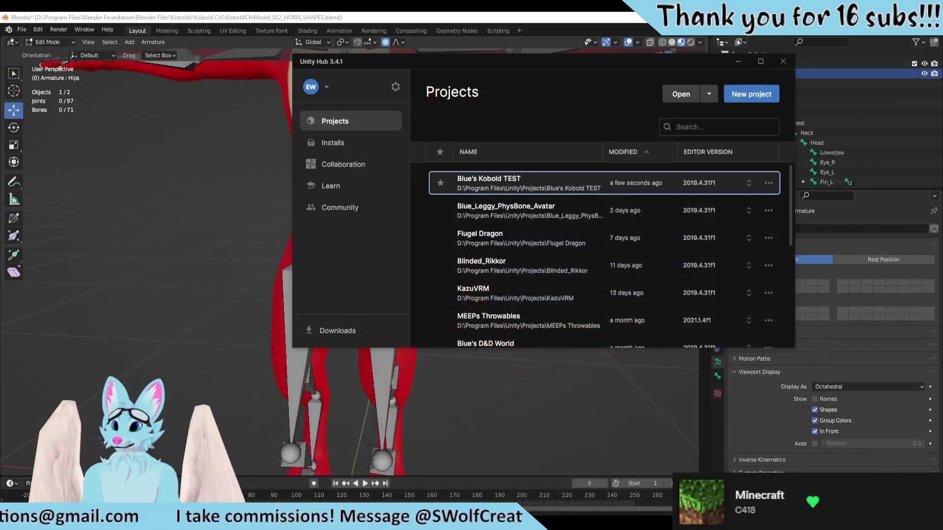
pyautogui.click(203, 248)
# Step: Show the hip area in front orthographic view with wireframe shading and X-ray
pyautogui.scroll(3, 278, 290)
pyautogui.moveTo(318, 292); pyautogui.dragTo(351, 285, button='middle')
pyautogui.moveTo(577, 97); pyautogui.dragTo(603, 69)
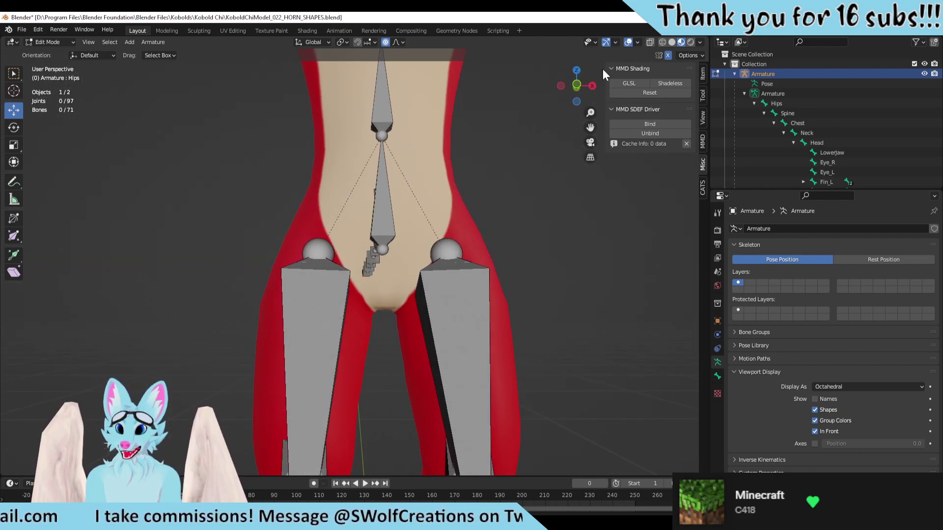
pyautogui.click(576, 86)
pyautogui.click(573, 86)
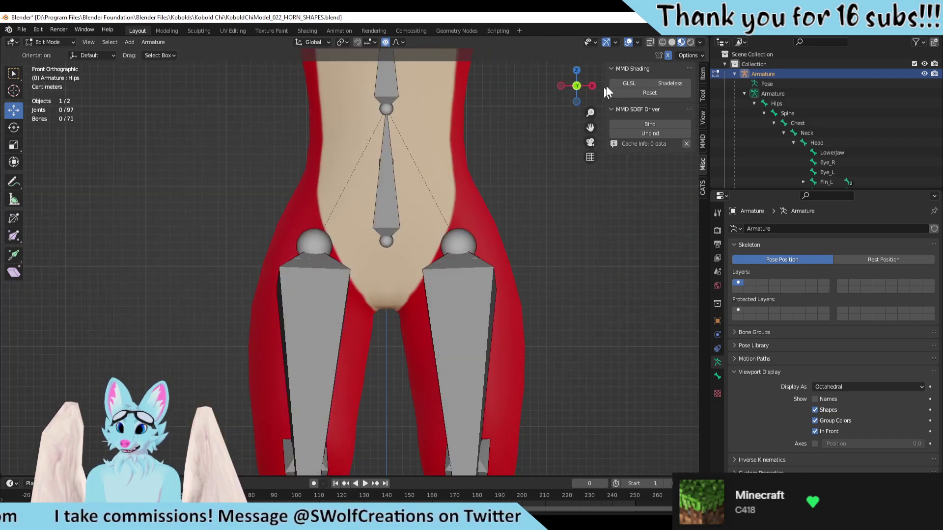
pyautogui.click(649, 42)
pyautogui.scroll(8, 354, 263)
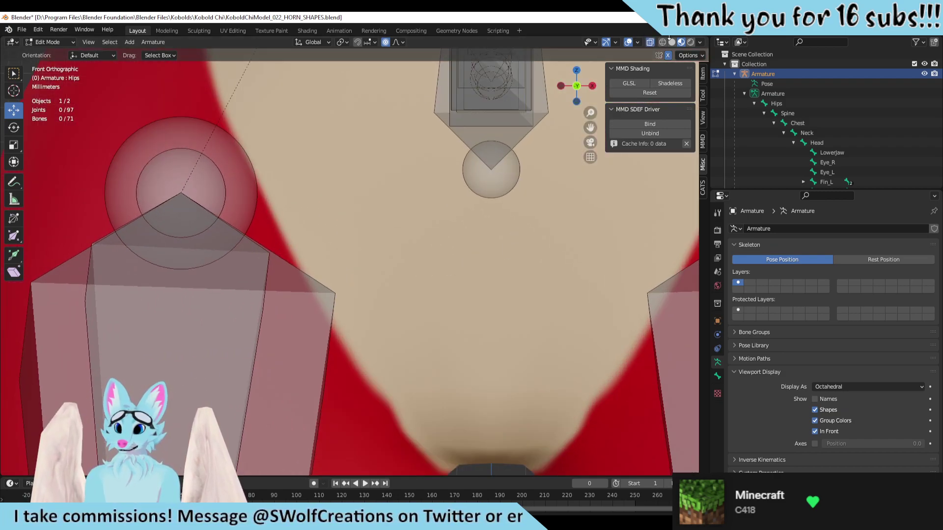
pyautogui.click(663, 42)
pyautogui.keyDown('shift'); pyautogui.moveTo(524, 211); pyautogui.dragTo(440, 278, button='middle'); pyautogui.keyUp('shift')
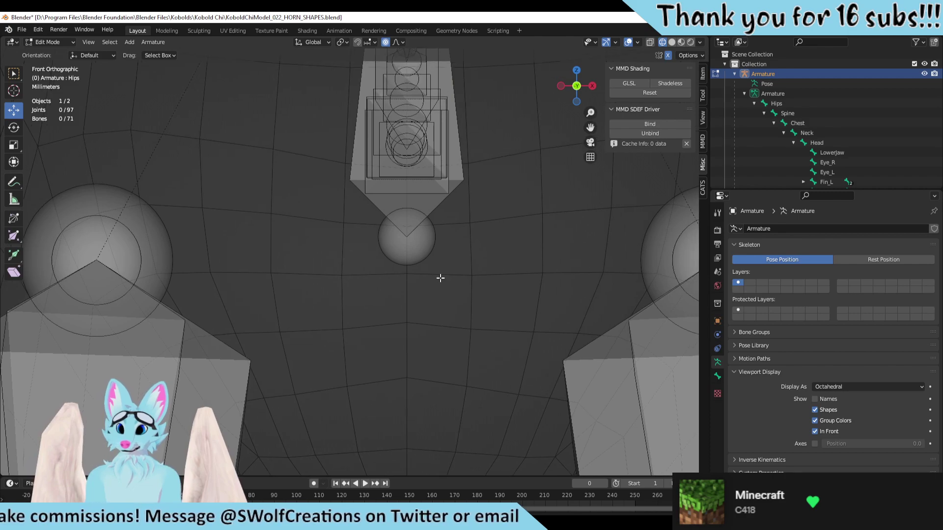
pyautogui.scroll(-3, 440, 277)
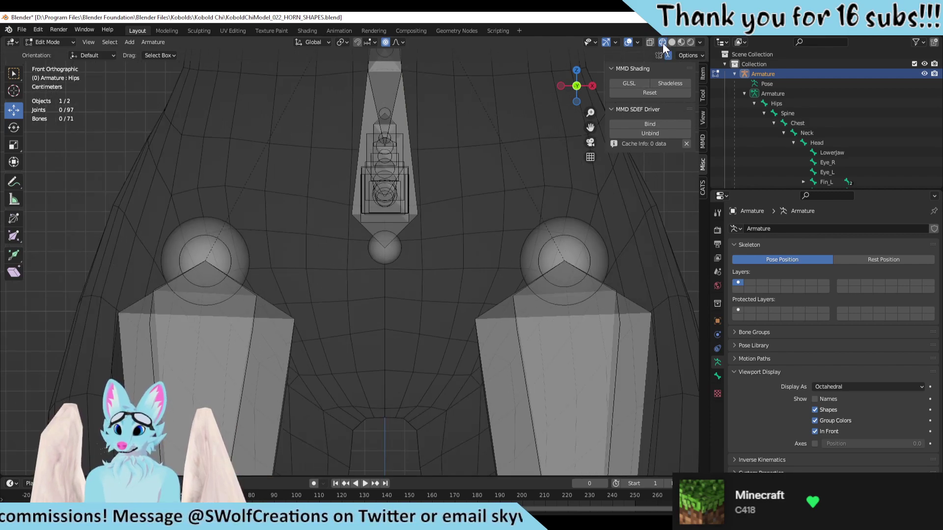
pyautogui.click(649, 41)
pyautogui.scroll(4, 396, 282)
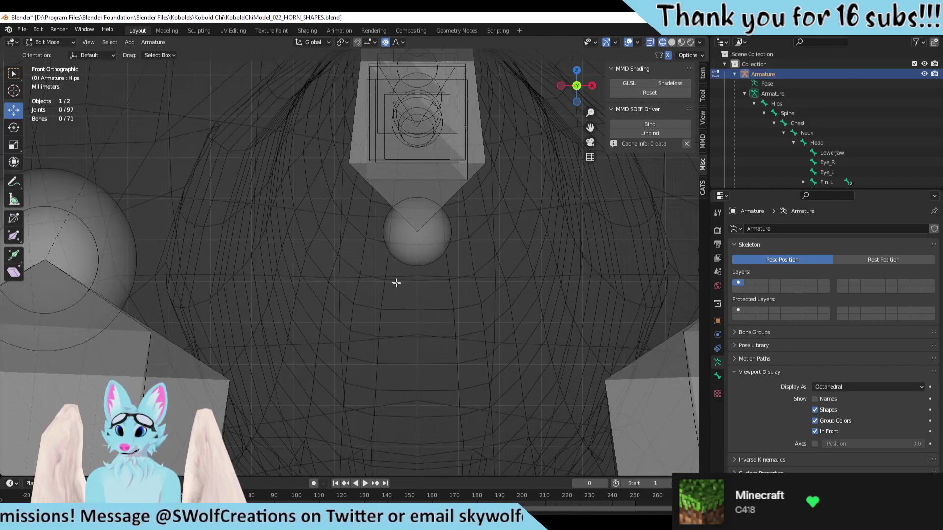
# Step: Lower the base joint of the Hips bone until it is level with the heads of the upper leg bones
pyautogui.keyDown('shift'); pyautogui.moveTo(283, 273); pyautogui.dragTo(455, 280, button='middle'); pyautogui.keyUp('shift')
pyautogui.scroll(3, 188, 277)
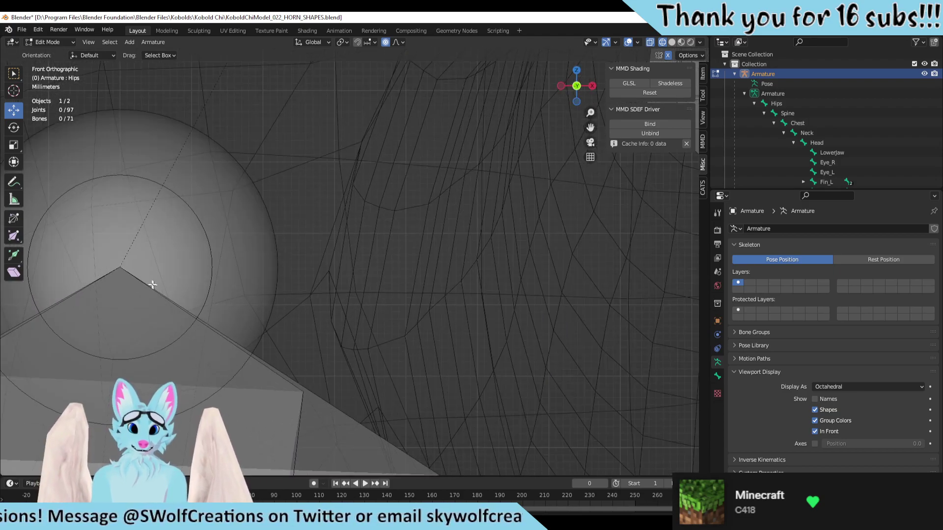
pyautogui.scroll(-3, 455, 318)
pyautogui.keyDown('shift'); pyautogui.moveTo(520, 294); pyautogui.dragTo(419, 292, button='middle'); pyautogui.keyUp('shift')
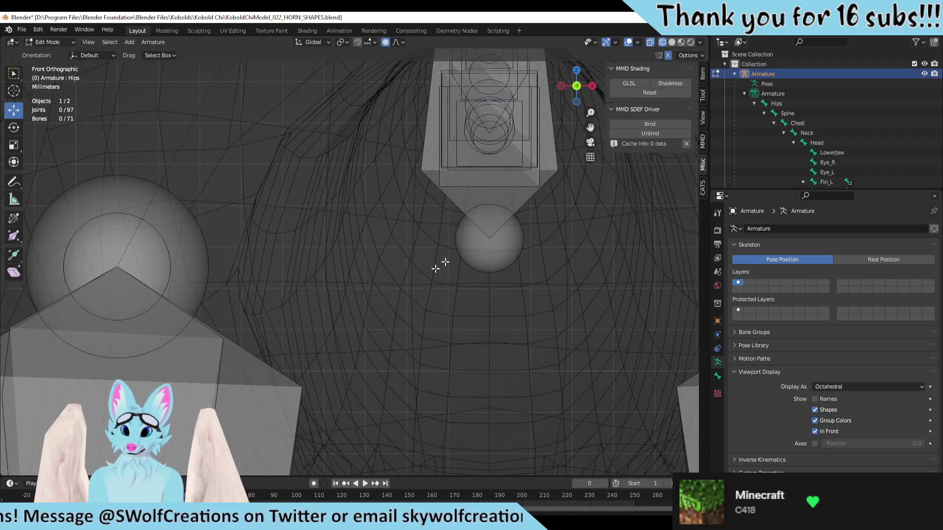
pyautogui.click(509, 241)
pyautogui.scroll(-1, 553, 235)
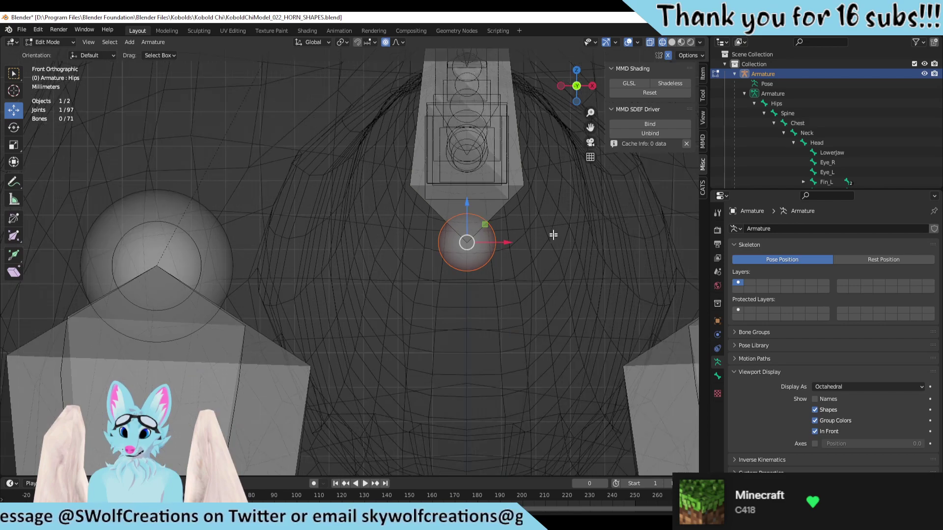
pyautogui.scroll(-1, 552, 235)
pyautogui.keyDown('shift'); pyautogui.moveTo(546, 239); pyautogui.dragTo(503, 228, button='middle'); pyautogui.keyUp('shift')
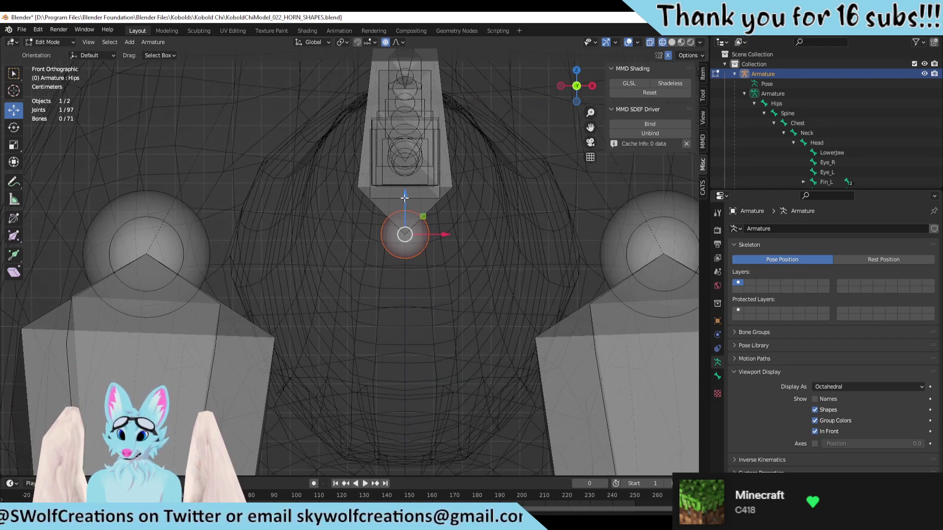
pyautogui.moveTo(405, 197); pyautogui.dragTo(395, 220)
pyautogui.scroll(4, 361, 265)
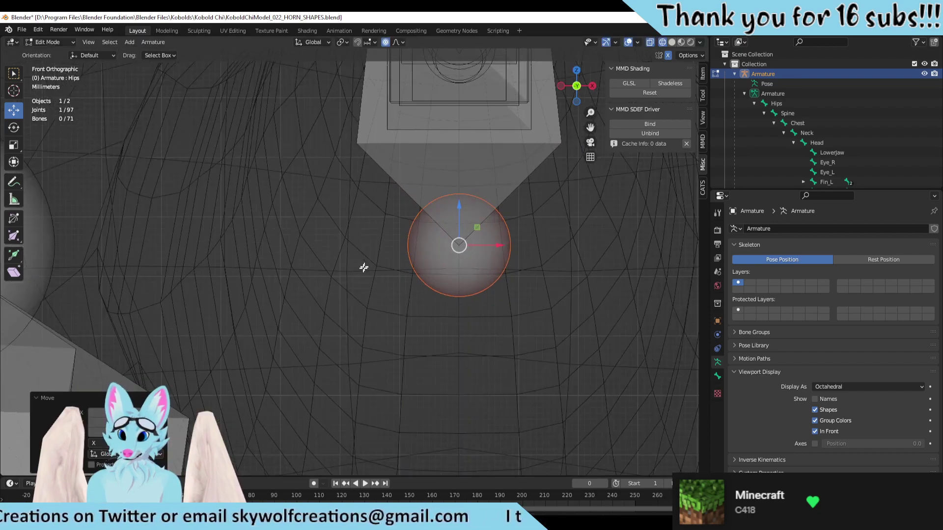
pyautogui.keyDown('shift'); pyautogui.moveTo(292, 275); pyautogui.dragTo(448, 291, button='middle'); pyautogui.keyUp('shift')
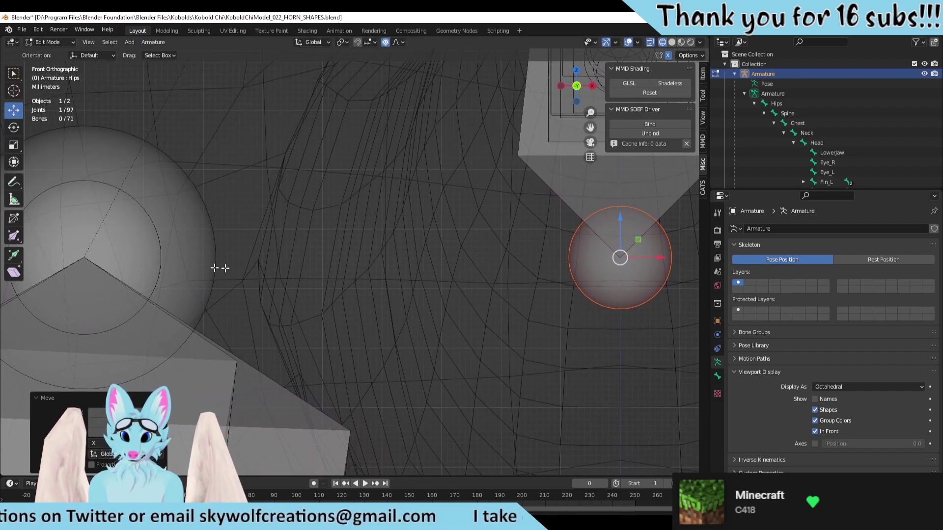
pyautogui.scroll(-3, 557, 280)
pyautogui.scroll(-7, 556, 280)
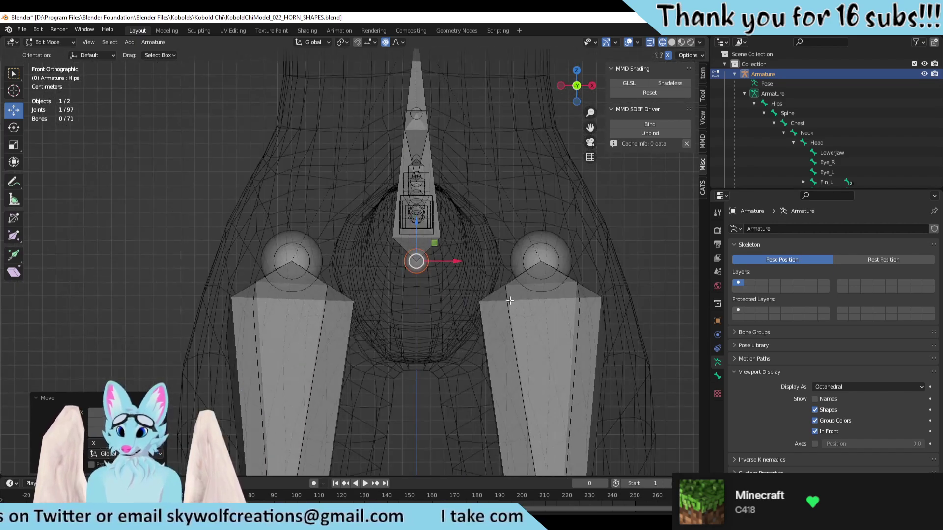
pyautogui.click(593, 242)
# Step: Turn off X-ray and restore the textured Material Preview shading on the whole kobold
pyautogui.scroll(-2, 613, 241)
pyautogui.scroll(-2, 584, 234)
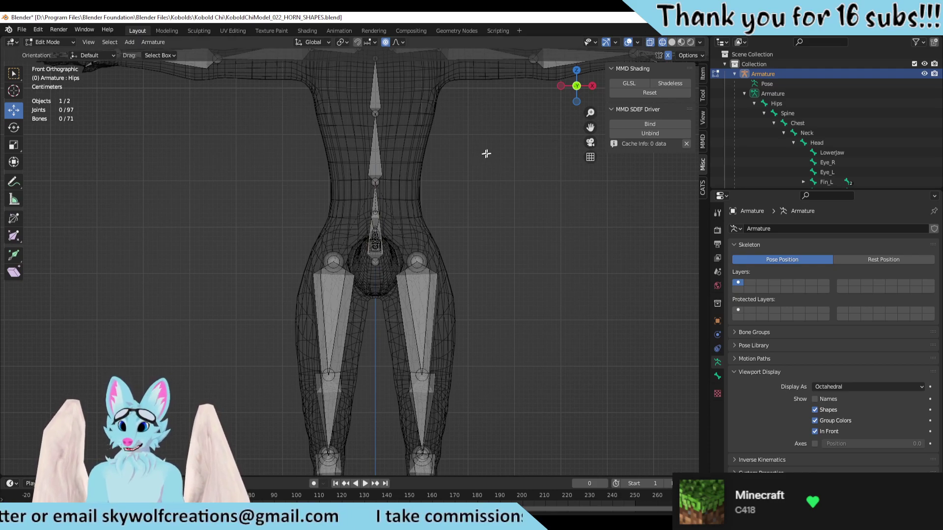
pyautogui.keyDown('shift'); pyautogui.moveTo(486, 154); pyautogui.dragTo(499, 307, button='middle'); pyautogui.keyUp('shift')
pyautogui.scroll(-3, 499, 308)
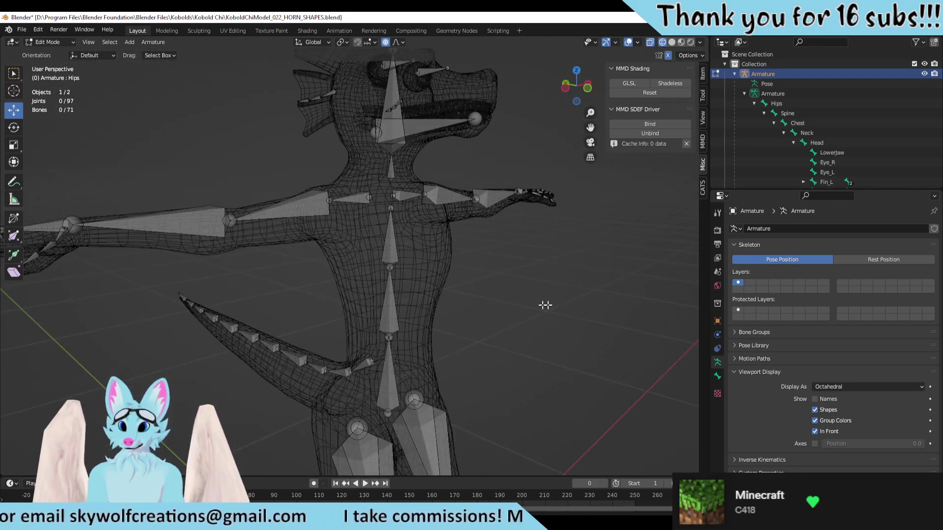
pyautogui.click(650, 43)
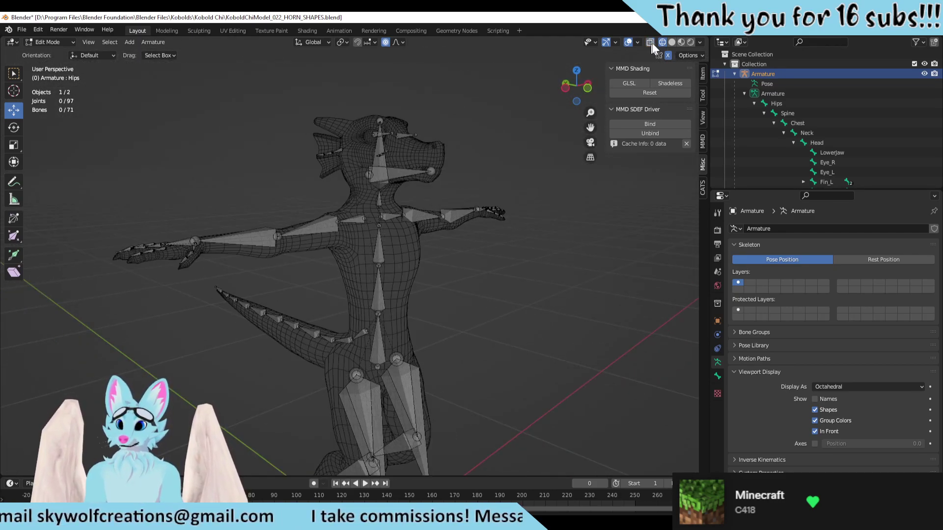
pyautogui.click(670, 42)
pyautogui.moveTo(564, 265); pyautogui.dragTo(641, 94, button='middle')
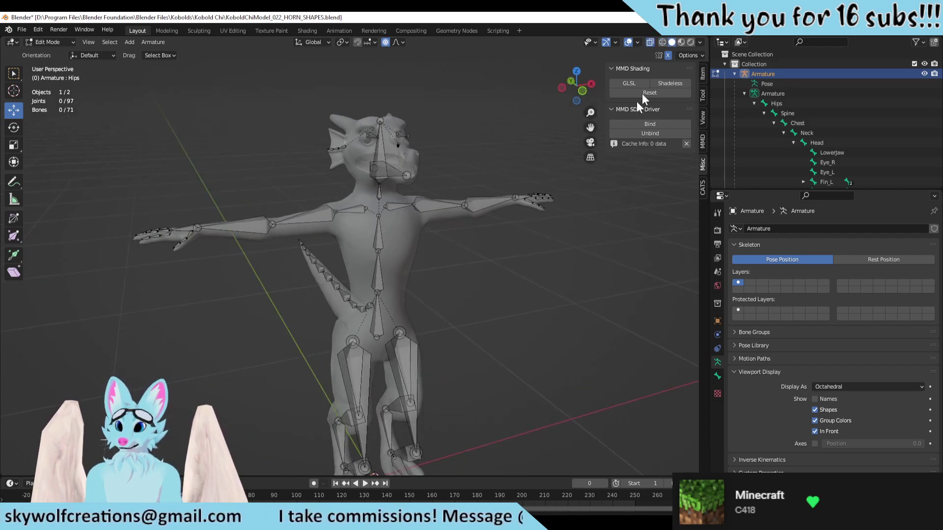
pyautogui.click(649, 43)
pyautogui.scroll(2, 511, 290)
pyautogui.moveTo(510, 294); pyautogui.dragTo(468, 290, button='middle')
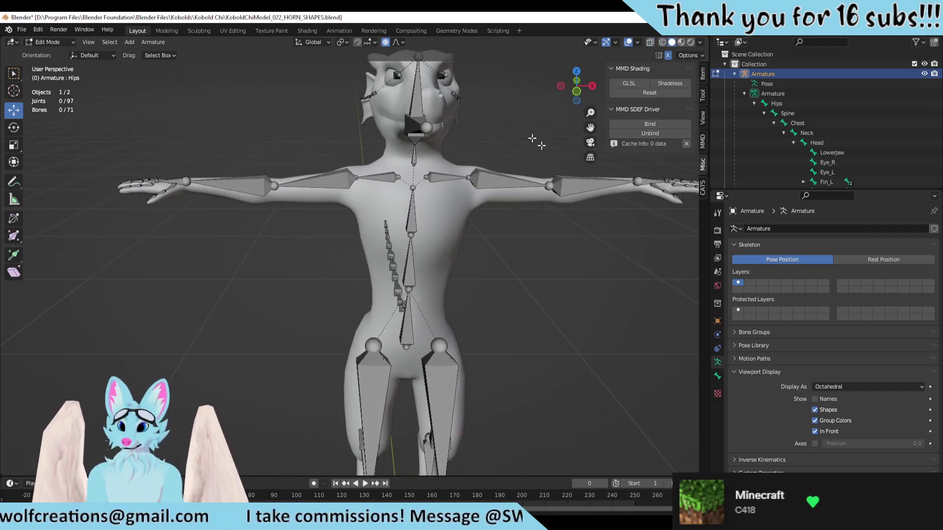
pyautogui.click(681, 42)
pyautogui.keyDown('shift'); pyautogui.moveTo(496, 237); pyautogui.dragTo(452, 290, button='middle'); pyautogui.keyUp('shift')
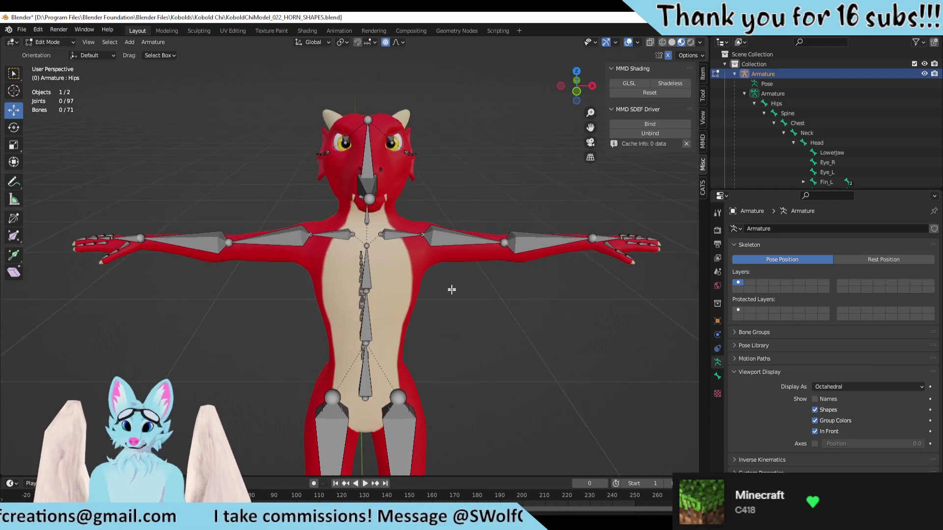
# Step: Inspect the kobold's head, arms and torso together with their bones, and return the armature to Object Mode
pyautogui.scroll(3, 451, 275)
pyautogui.keyDown('shift'); pyautogui.moveTo(467, 215); pyautogui.dragTo(509, 366, button='middle'); pyautogui.keyUp('shift')
pyautogui.moveTo(407, 324); pyautogui.dragTo(516, 318, button='middle')
pyautogui.keyDown('shift'); pyautogui.moveTo(368, 289); pyautogui.dragTo(439, 276, button='middle'); pyautogui.keyUp('shift')
pyautogui.scroll(-2, 459, 234)
pyautogui.scroll(-3, 442, 308)
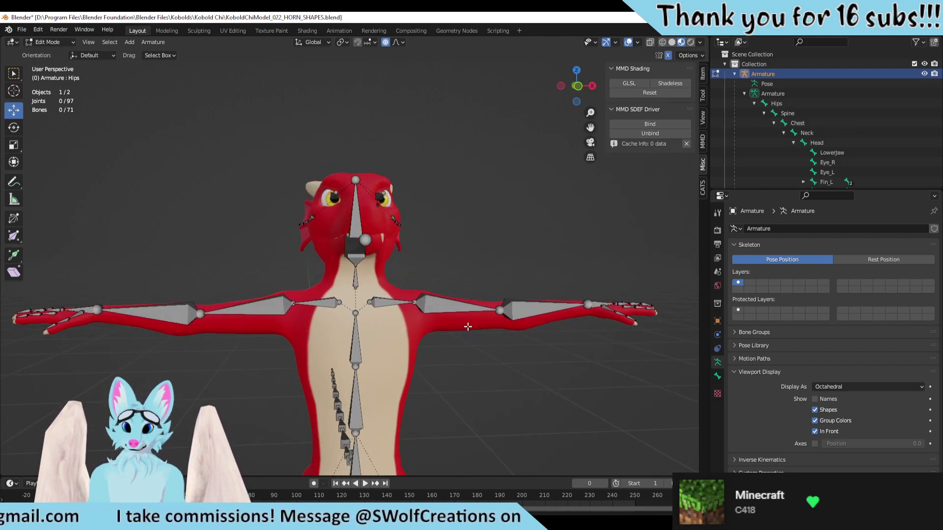
pyautogui.scroll(1, 442, 302)
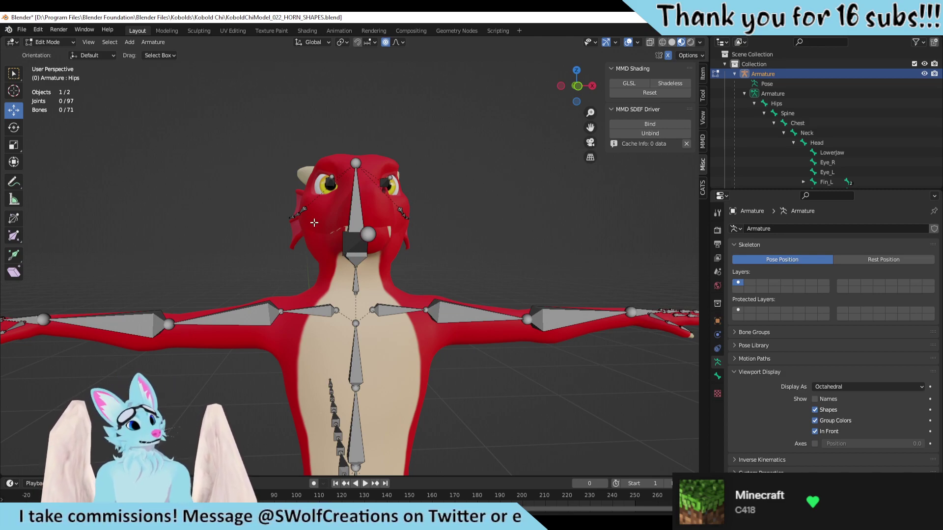
pyautogui.scroll(-2, 367, 226)
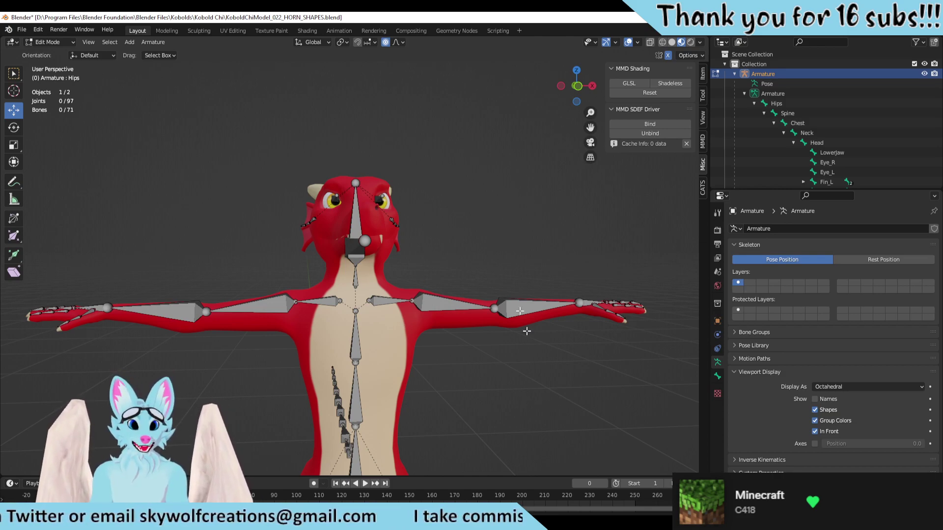
pyautogui.scroll(3, 527, 331)
pyautogui.moveTo(425, 211); pyautogui.dragTo(400, 222, button='middle')
pyautogui.scroll(-3, 400, 223)
pyautogui.scroll(-2, 401, 222)
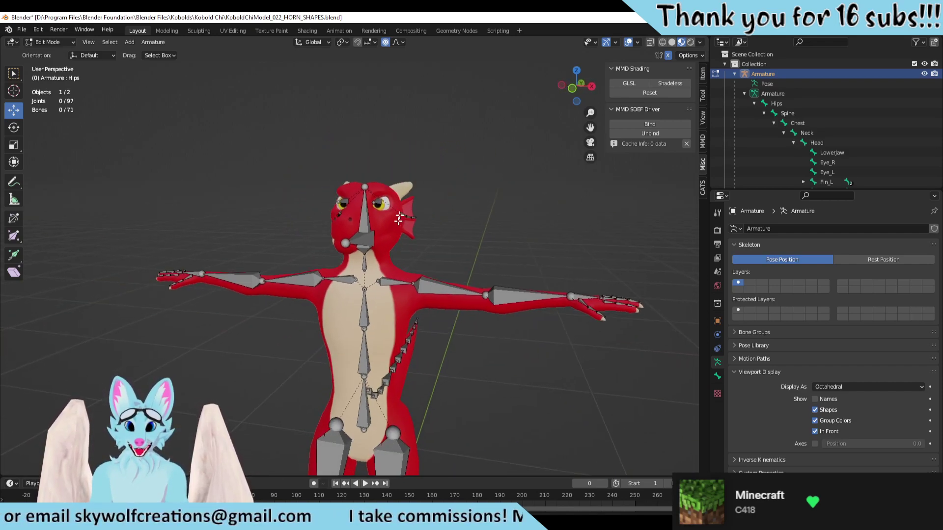
pyautogui.press('Tab')
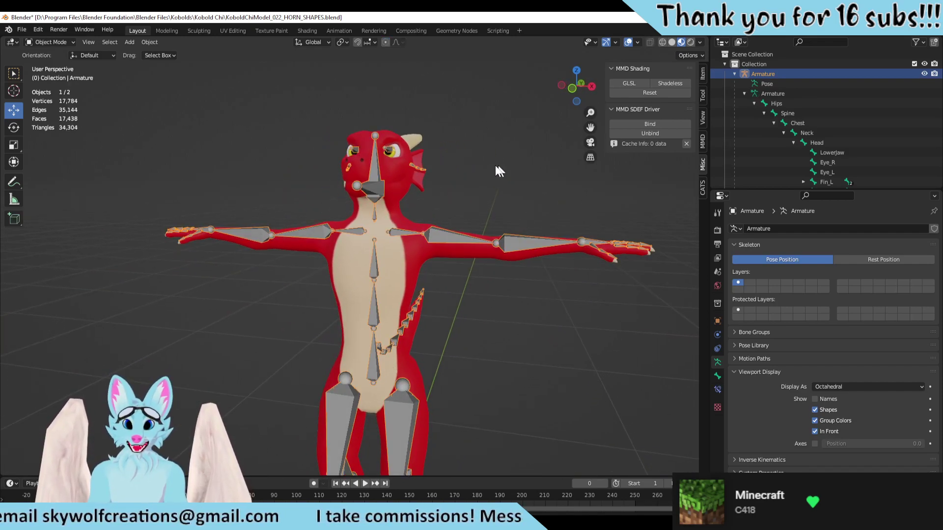
# Step: Examine the kobold and its bones from several angles, finishing on the upper body in front orthographic view
pyautogui.moveTo(479, 170); pyautogui.dragTo(439, 228, button='middle')
pyautogui.scroll(1, 464, 229)
pyautogui.scroll(-5, 457, 275)
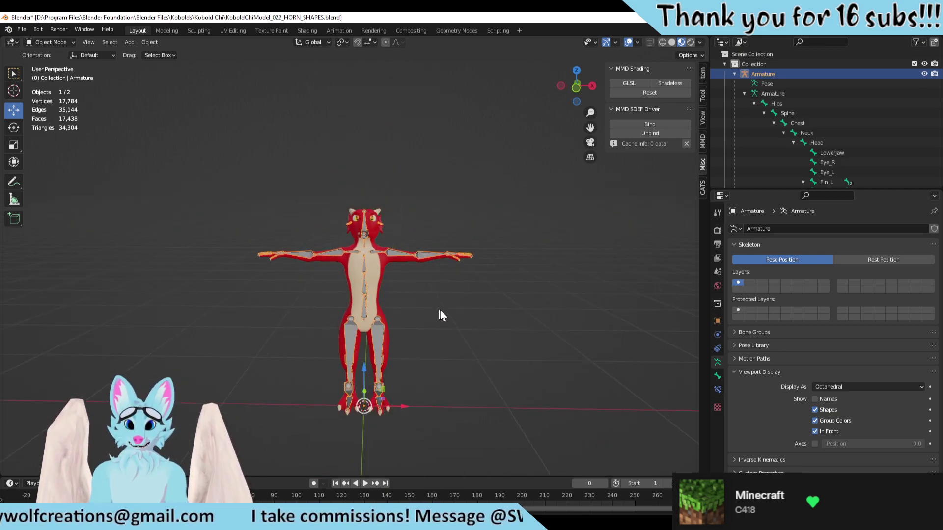
pyautogui.moveTo(440, 310); pyautogui.dragTo(602, 94, button='middle')
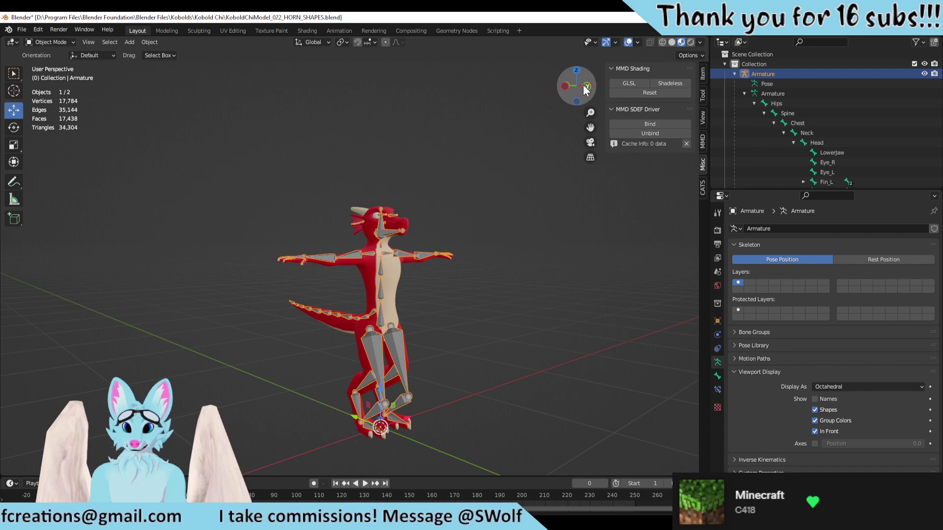
pyautogui.click(582, 85)
pyautogui.scroll(6, 374, 326)
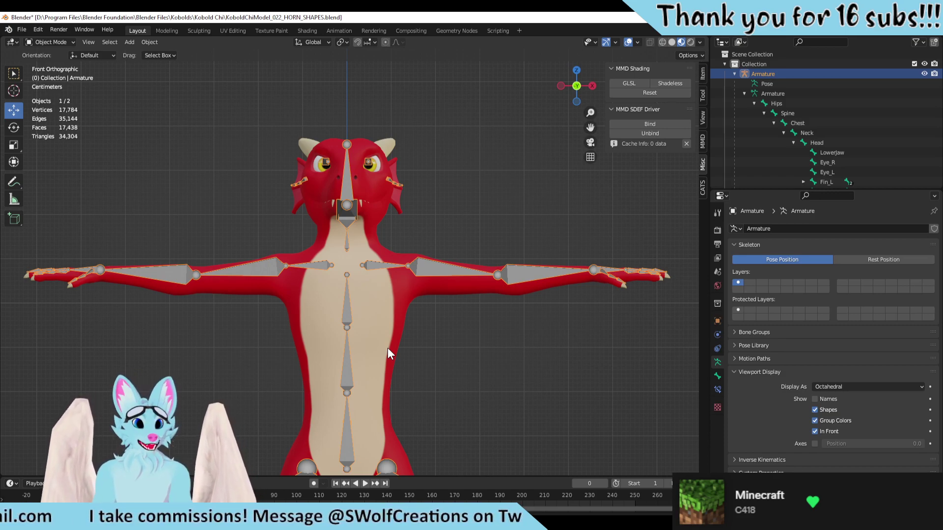
pyautogui.scroll(2, 352, 333)
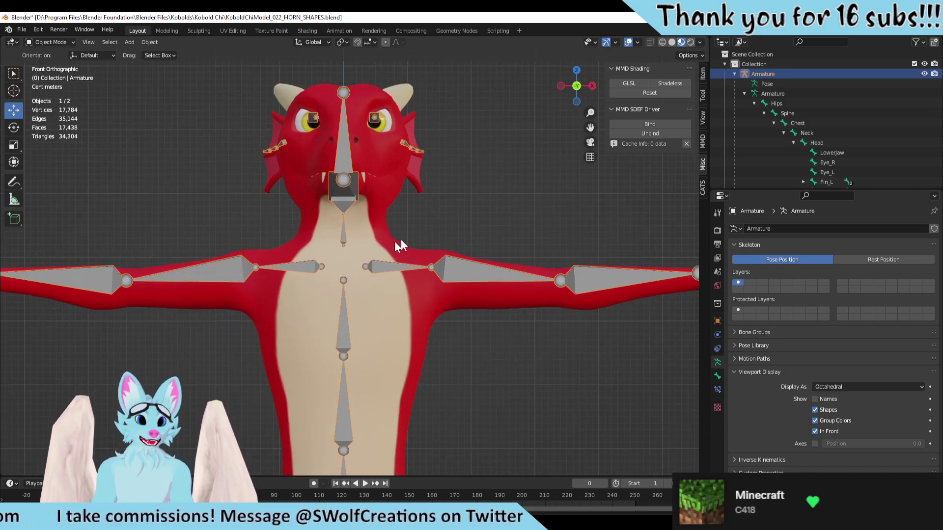
pyautogui.keyDown('shift'); pyautogui.moveTo(412, 237); pyautogui.dragTo(455, 247, button='middle'); pyautogui.keyUp('shift')
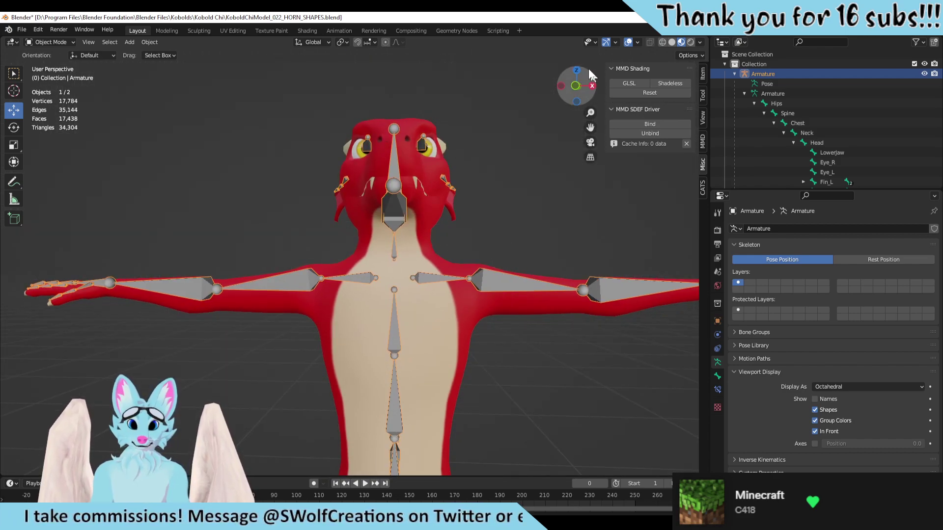
pyautogui.click(571, 85)
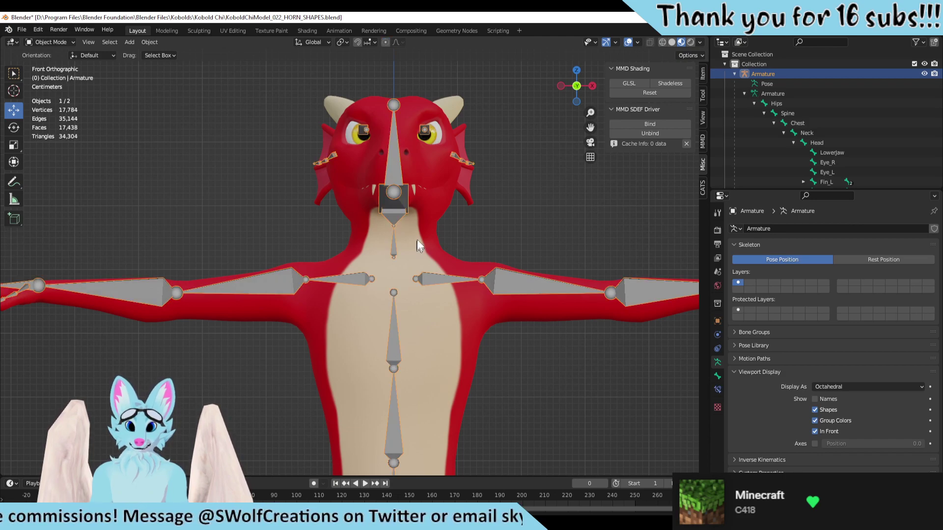
# Step: Set up an FBX export of the armature and mesh to the UnityTEST folder as KoboldChiModel_UNITY_TEST_07.fbx
pyautogui.keyDown('shift'); pyautogui.click(418, 260); pyautogui.keyUp('shift')
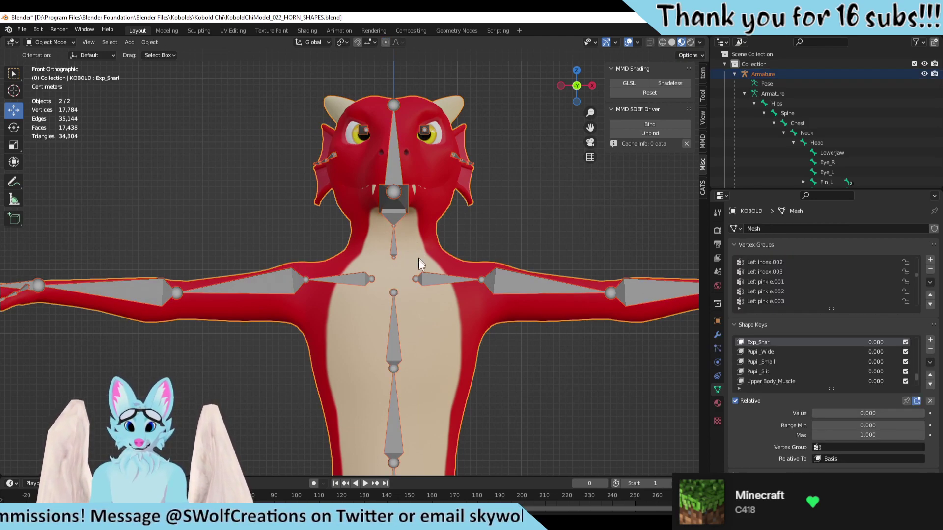
pyautogui.click(22, 30)
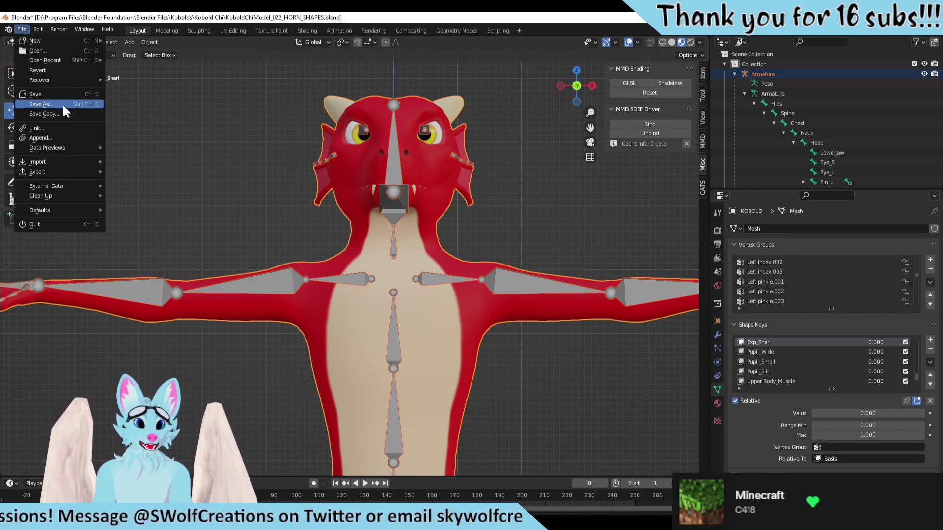
pyautogui.moveTo(74, 172)
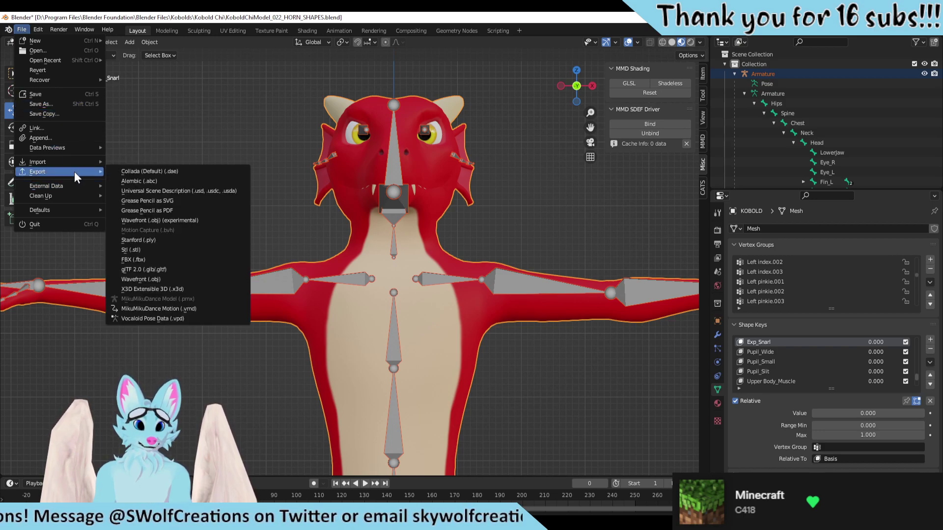
pyautogui.click(151, 259)
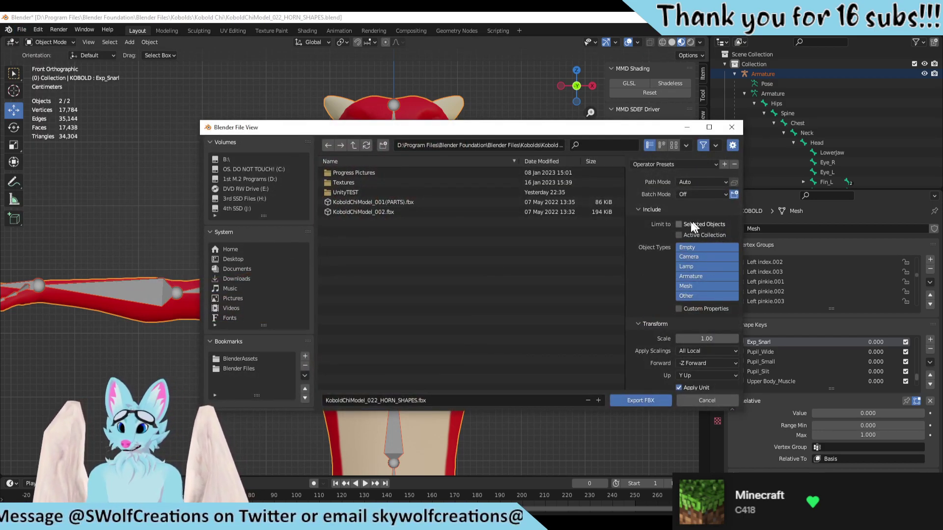
pyautogui.click(344, 201)
pyautogui.doubleClick(358, 192)
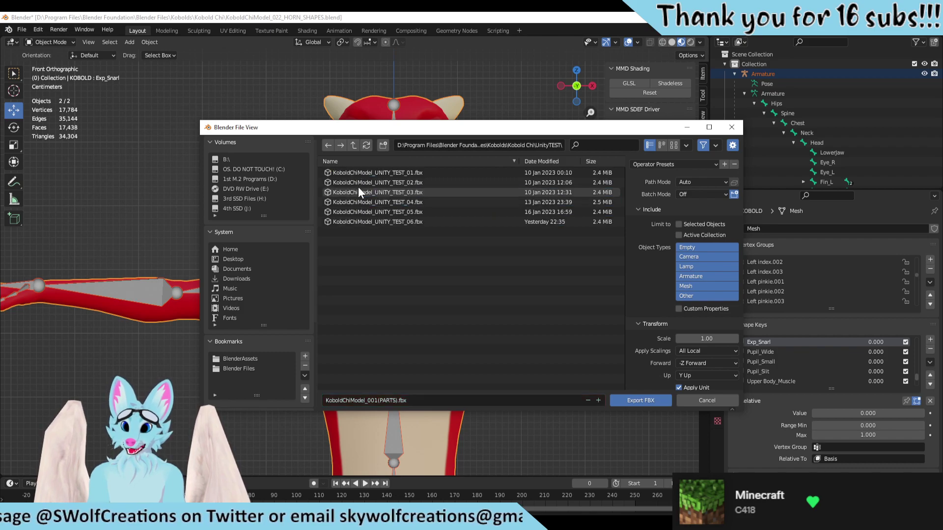
pyautogui.click(402, 221)
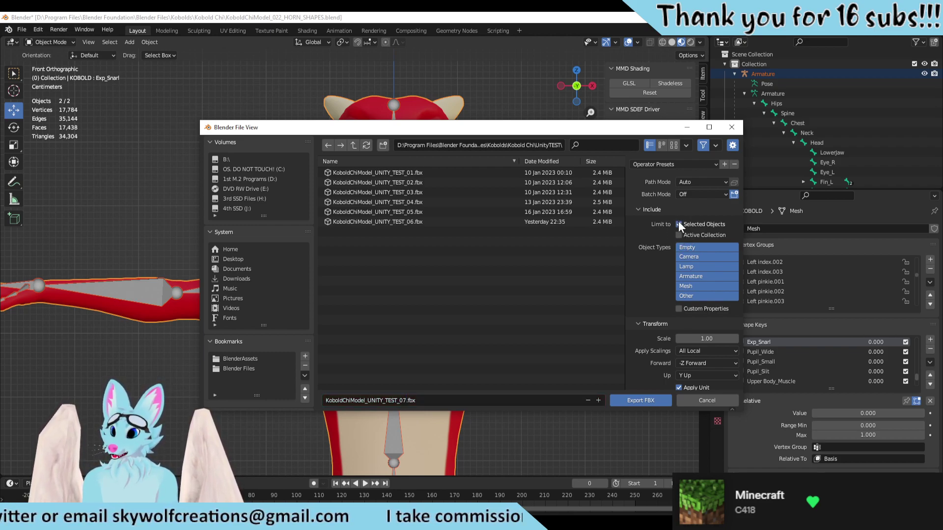
# Step: Limit the export to selected objects, set Apply Scalings to FBX All and export the FBX
pyautogui.click(678, 224)
pyautogui.click(708, 352)
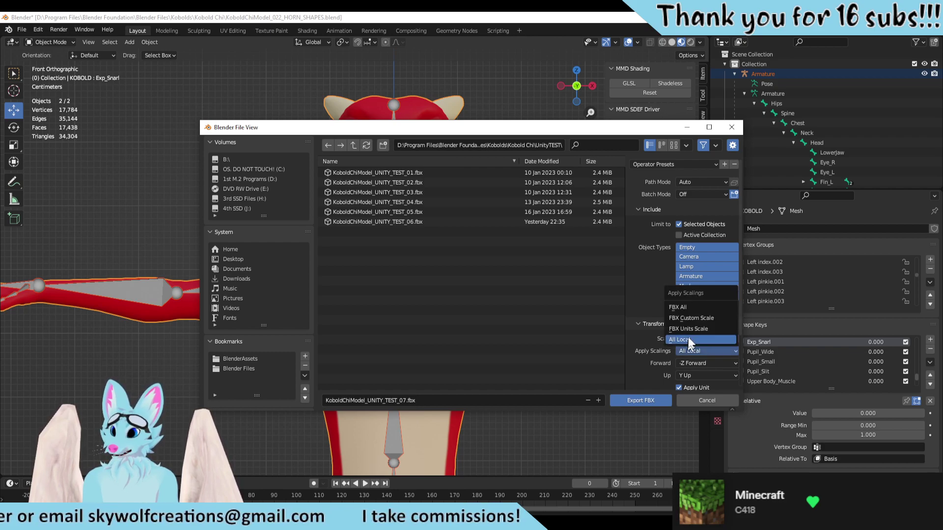
pyautogui.click(698, 306)
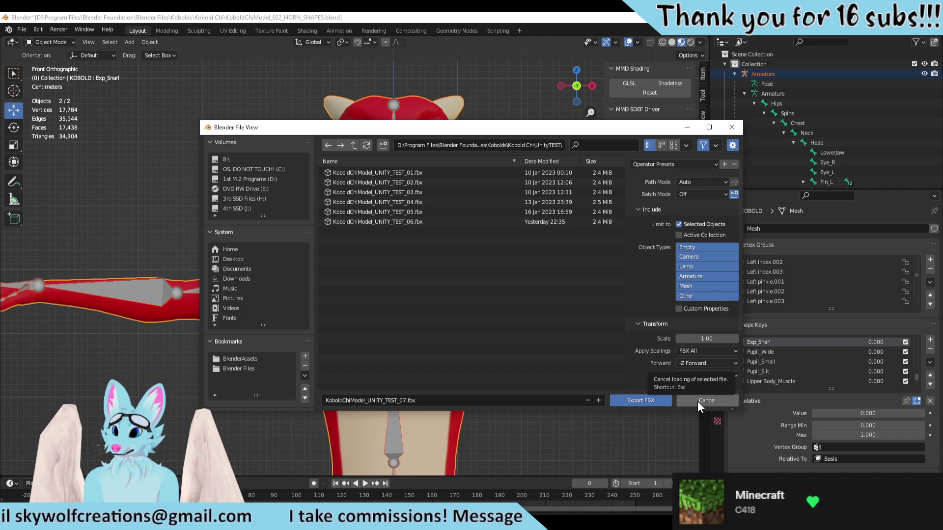
pyautogui.click(650, 399)
# Step: Select only the armature and apply all its transforms
pyautogui.click(512, 206)
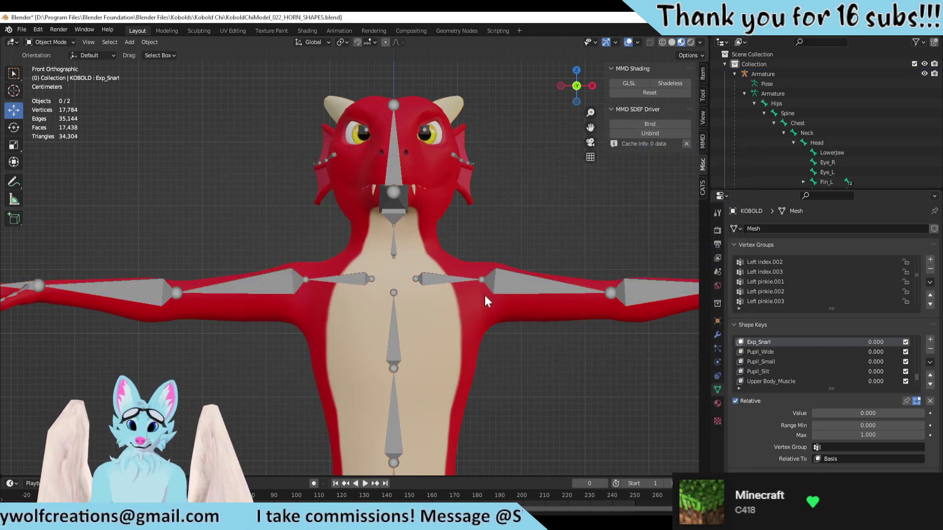
pyautogui.click(505, 283)
pyautogui.scroll(-3, 508, 248)
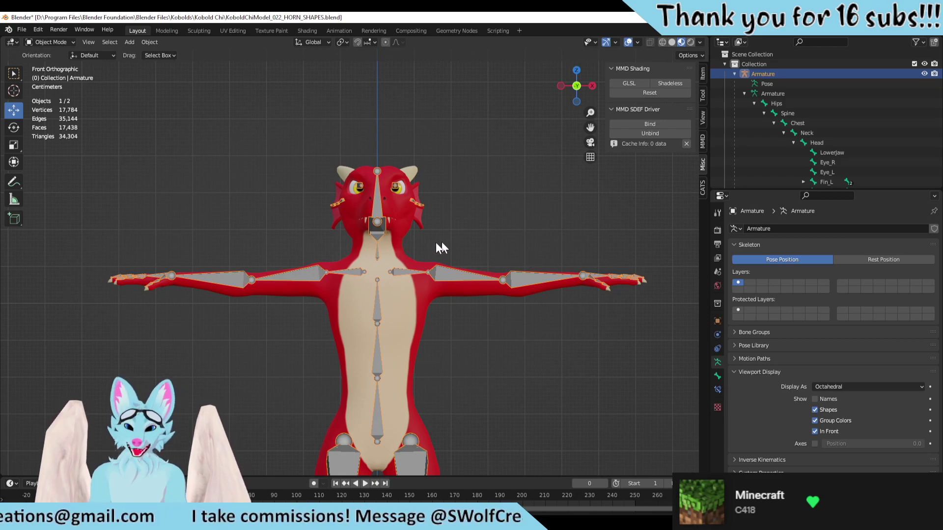
pyautogui.scroll(1, 388, 375)
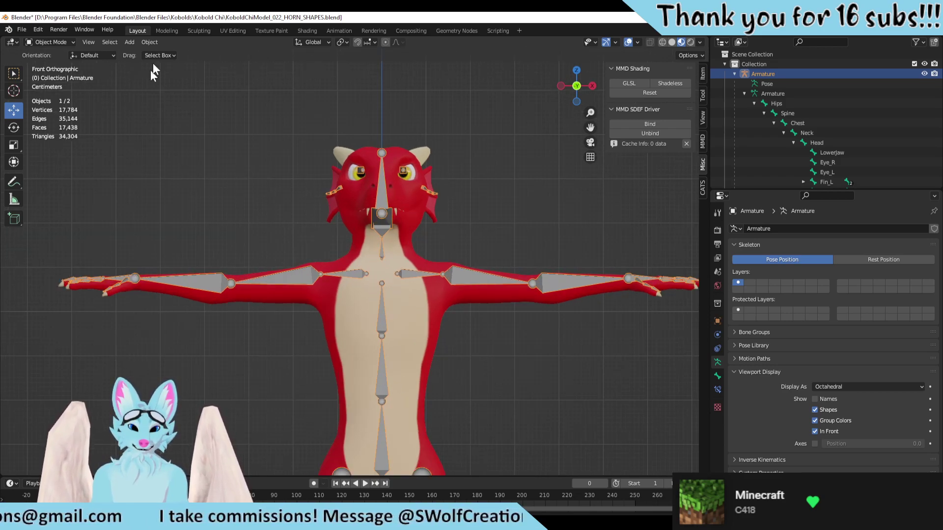
pyautogui.click(478, 276)
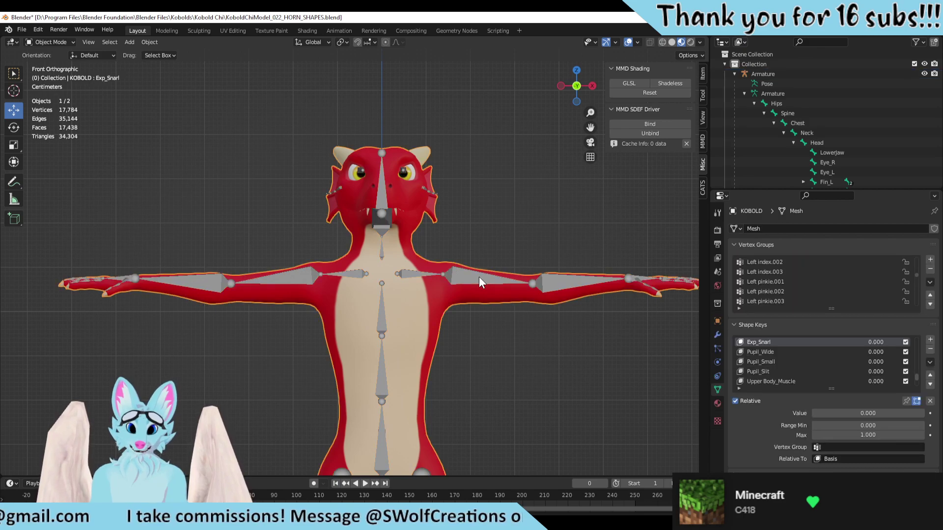
pyautogui.click(473, 277)
pyautogui.click(160, 44)
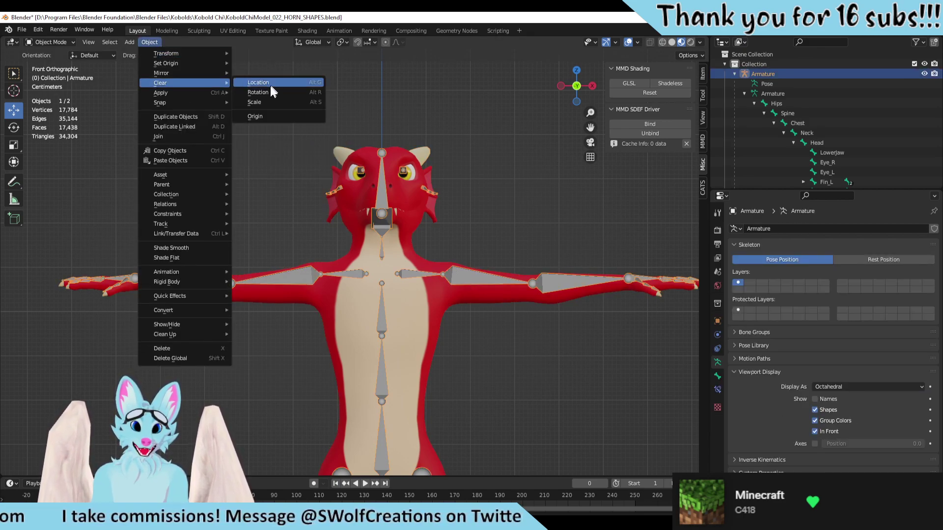
pyautogui.moveTo(178, 92)
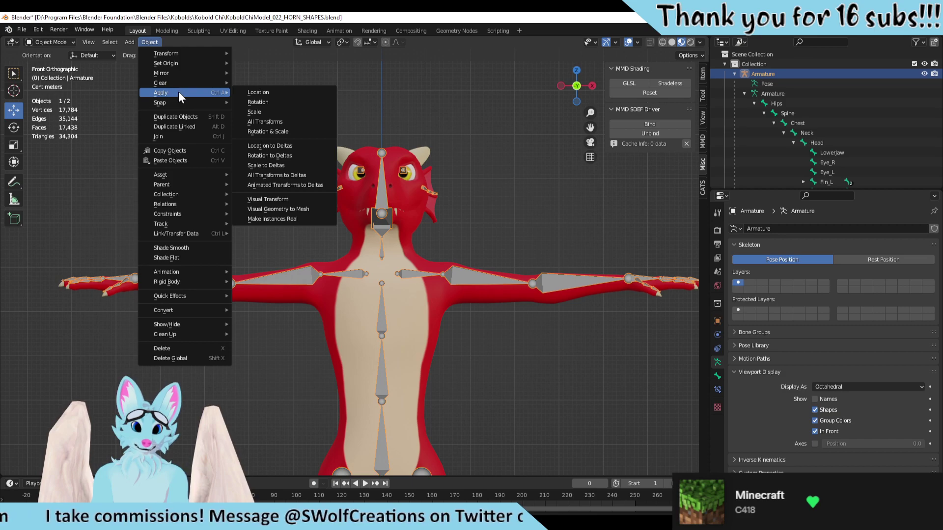
pyautogui.click(273, 122)
# Step: Select the KOBOLD mesh and apply all its transforms
pyautogui.click(412, 294)
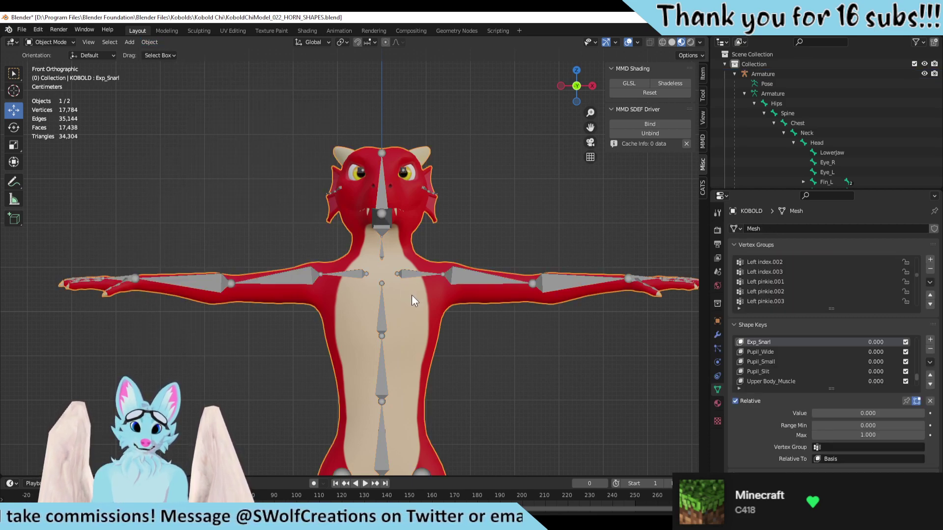
pyautogui.click(150, 43)
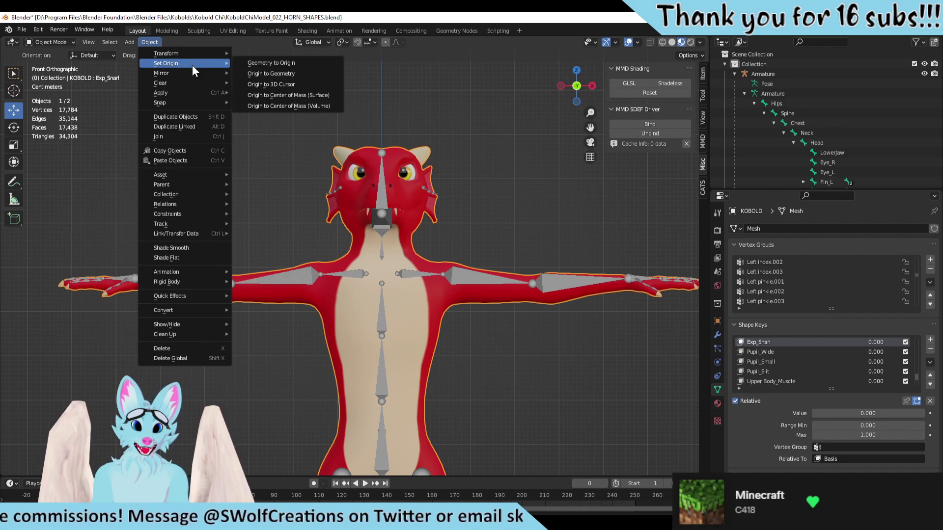
pyautogui.moveTo(210, 90)
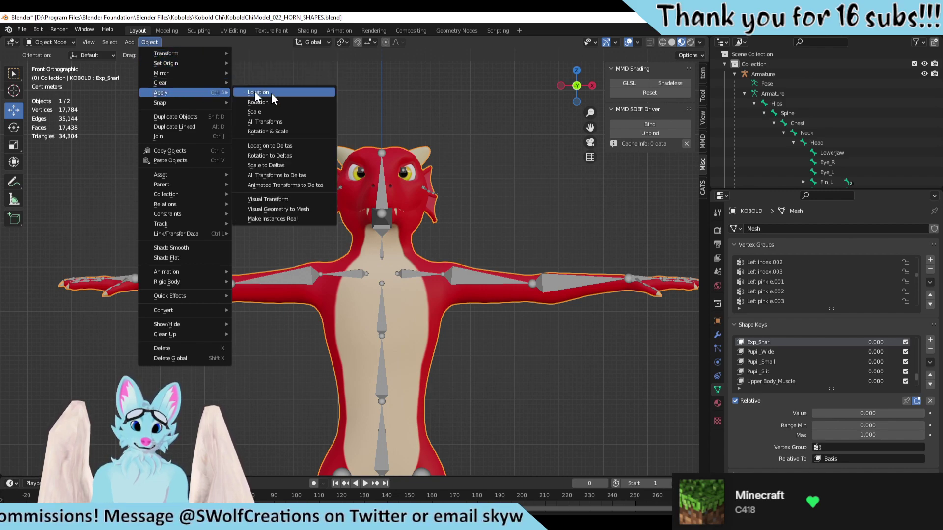
pyautogui.click(289, 123)
# Step: Select both the armature and mesh and export them as FBX, overwriting KoboldChiModel_UNITY_TEST_07.fbx in the UnityTEST folder
pyautogui.click(439, 341)
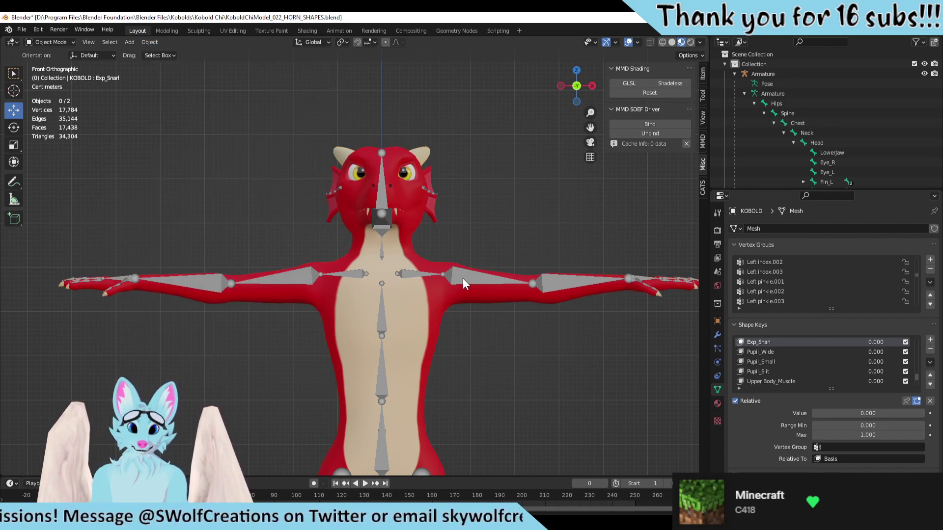
pyautogui.press('a')
pyautogui.click(24, 32)
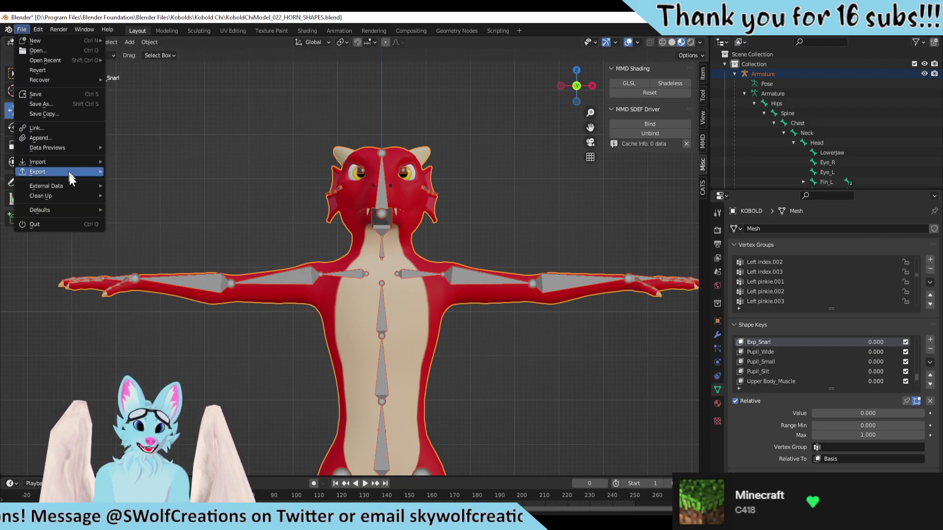
pyautogui.moveTo(98, 170)
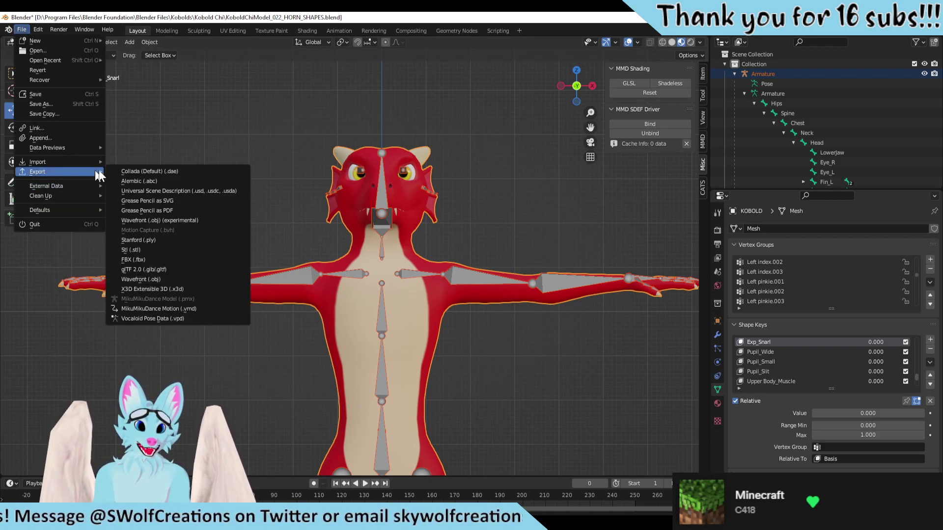
pyautogui.click(151, 259)
pyautogui.click(422, 231)
pyautogui.doubleClick(422, 231)
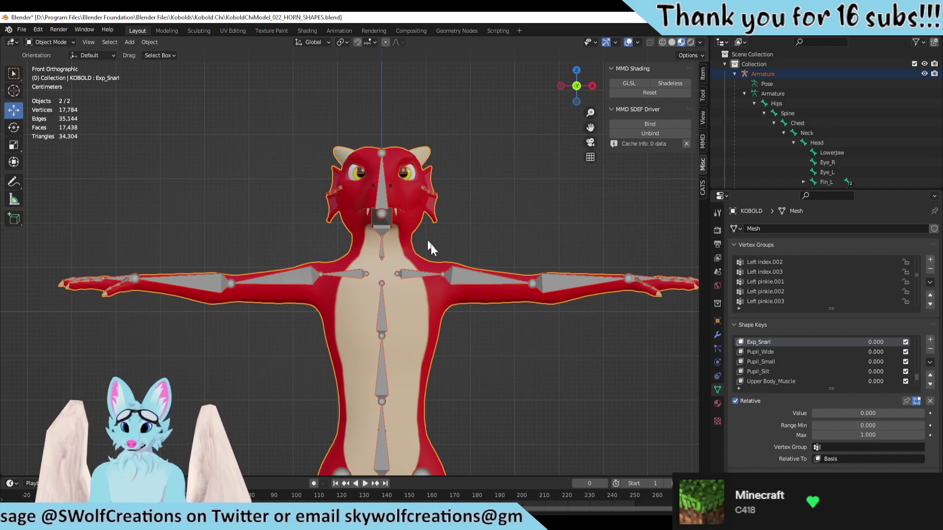
pyautogui.click(19, 27)
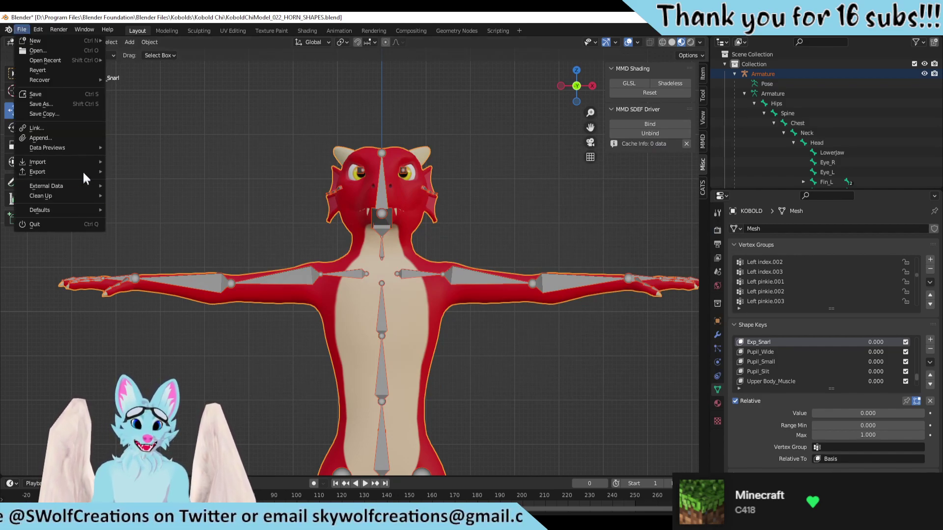
pyautogui.moveTo(84, 171)
pyautogui.click(145, 261)
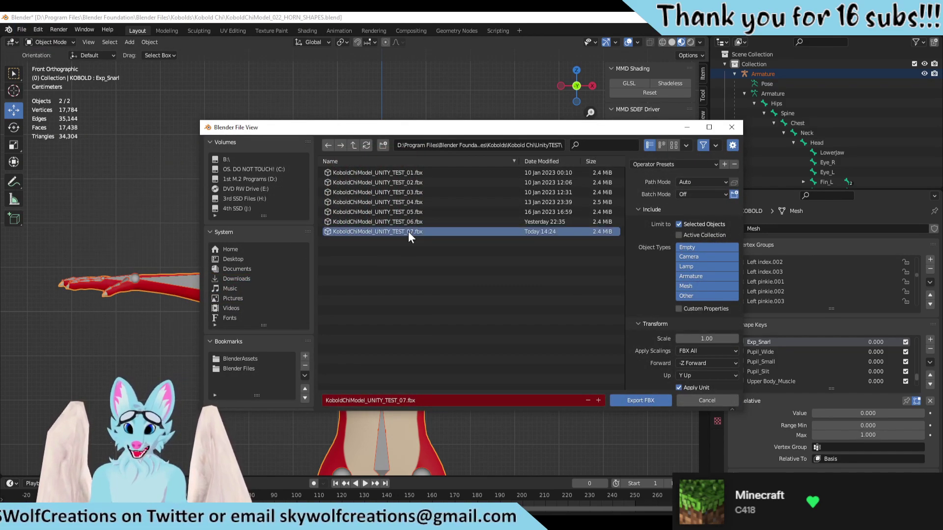
pyautogui.click(633, 402)
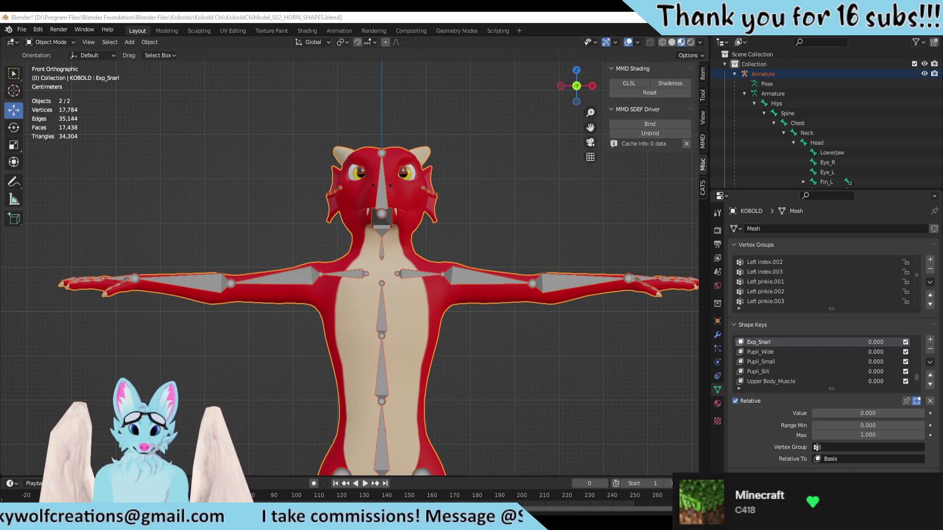
# Step: Switch to Unity, show the Kobold assets folder in Explorer and bring the whole kobold into the Scene view
pyautogui.hotkey('alt', 'Tab')
pyautogui.scroll(2, 481, 467)
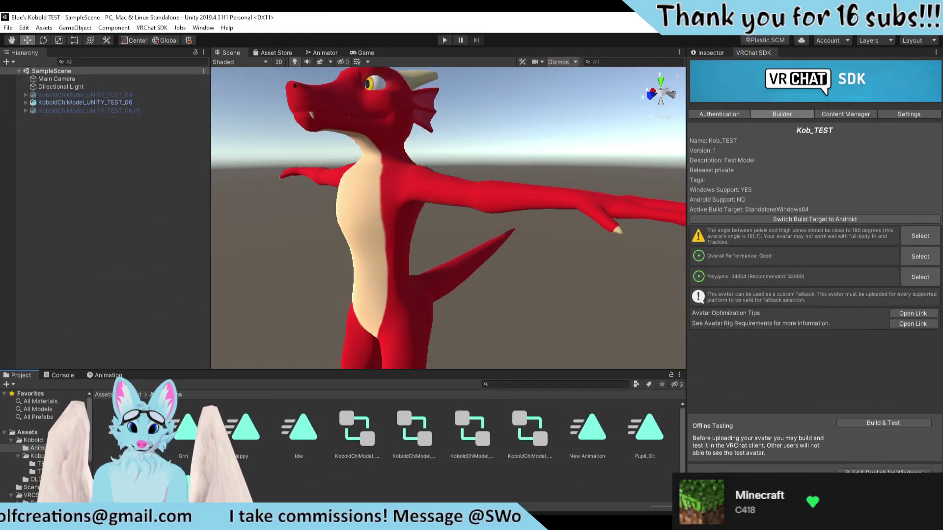
pyautogui.click(104, 394)
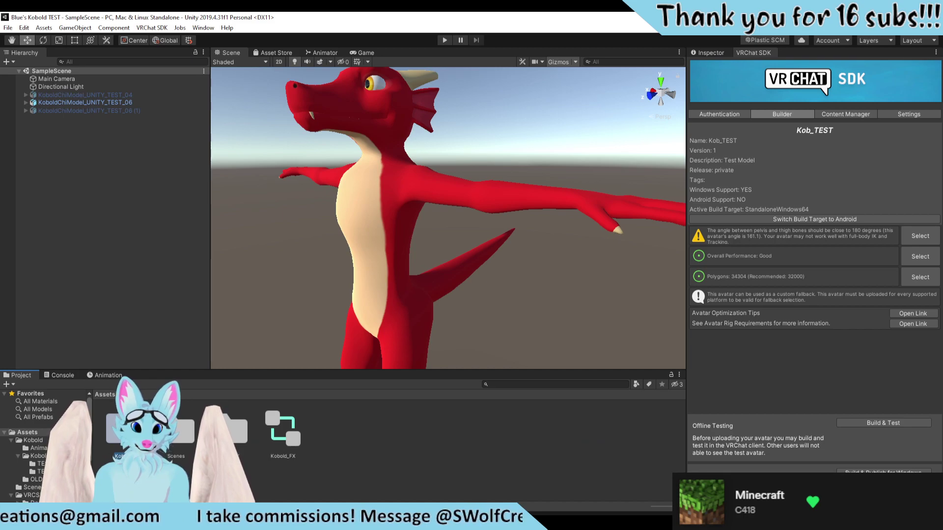
pyautogui.doubleClick(123, 428)
pyautogui.rightClick(425, 432)
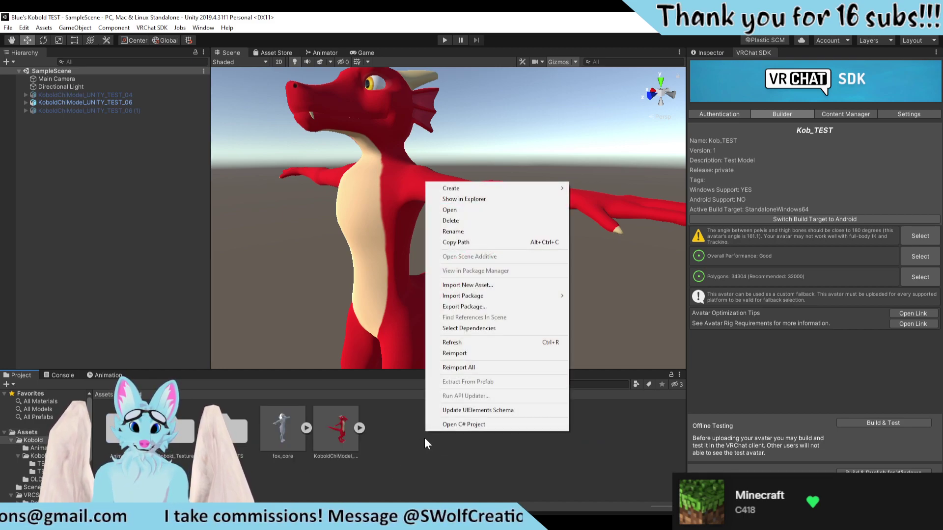
pyautogui.click(464, 198)
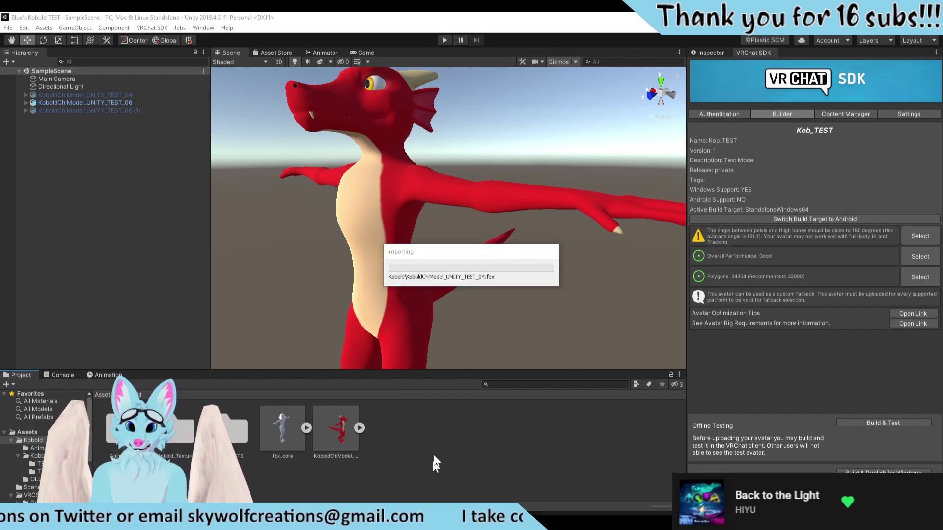
pyautogui.scroll(-3, 555, 287)
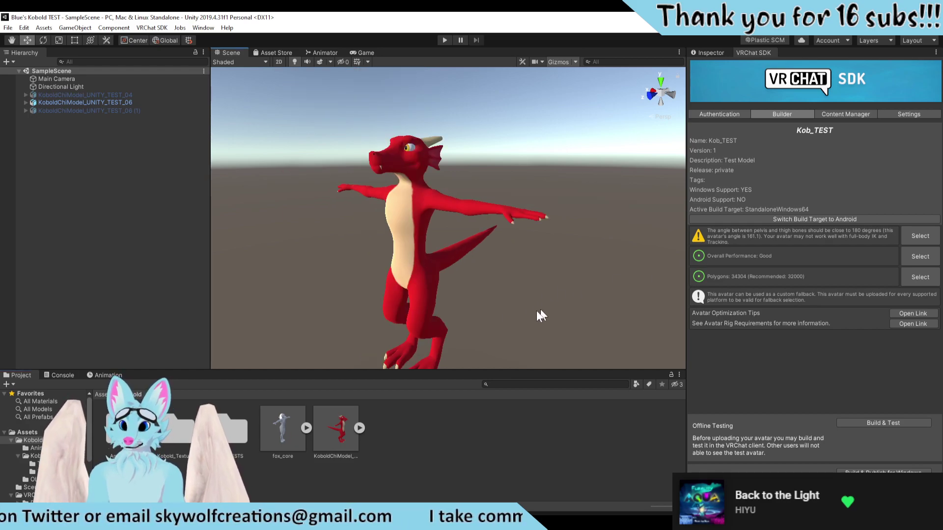
# Step: Frame KoboldChiModel_UNITY_TEST_06 in the Scene view and examine its body from the front
pyautogui.scroll(5, 407, 305)
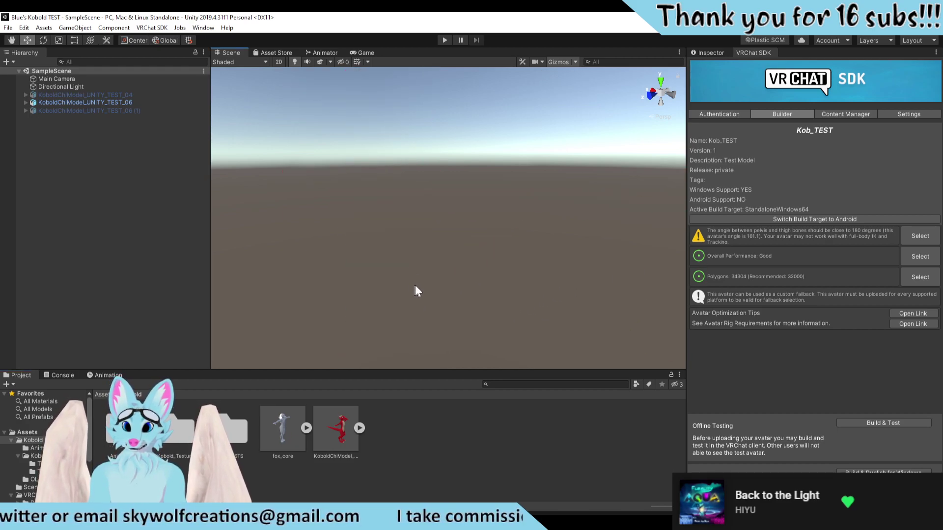
pyautogui.scroll(-2, 415, 287)
pyautogui.click(491, 111)
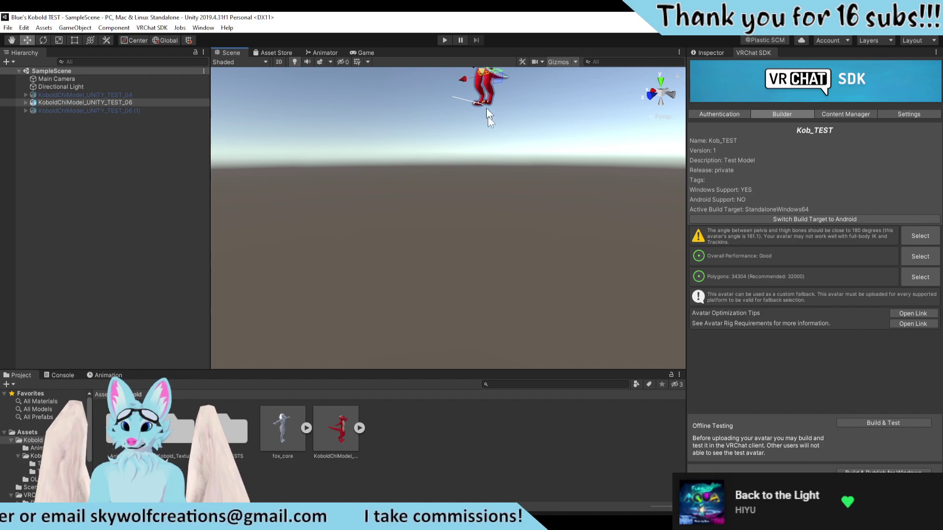
pyautogui.click(114, 102)
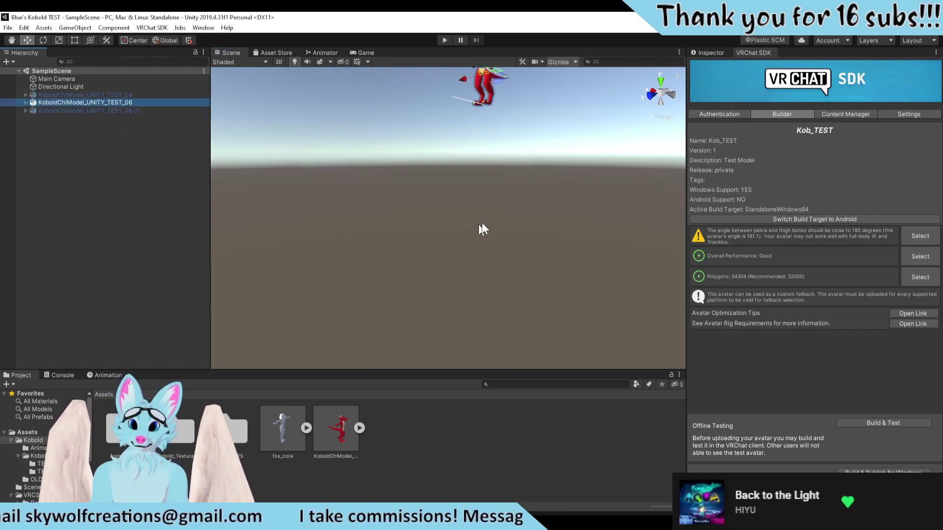
pyautogui.press('f')
pyautogui.scroll(5, 499, 216)
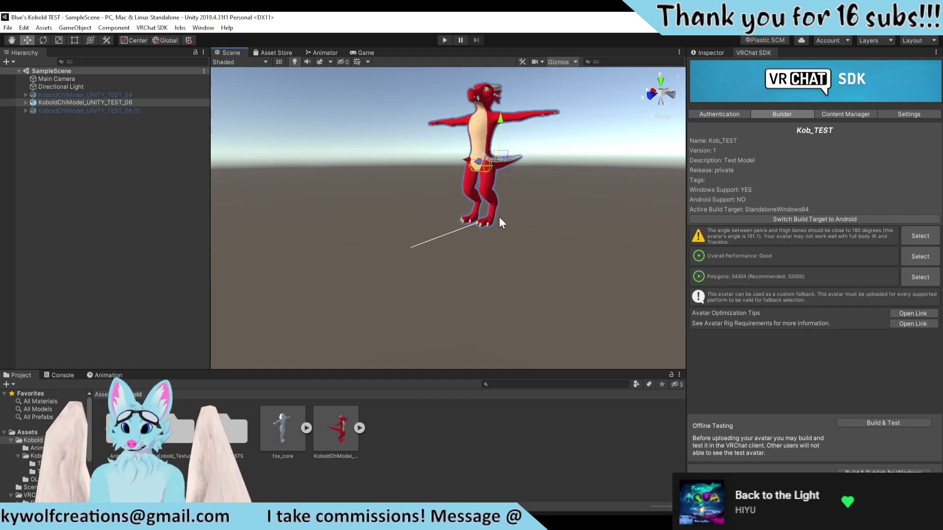
pyautogui.moveTo(530, 172)
pyautogui.mouseDown(button='middle')
pyautogui.moveTo(509, 223)
pyautogui.moveTo(538, 181)
pyautogui.moveTo(516, 183)
pyautogui.mouseUp(button='middle')
pyautogui.scroll(-5, 516, 183)
pyautogui.keyDown('alt'); pyautogui.moveTo(387, 198); pyautogui.dragTo(402, 231); pyautogui.keyUp('alt')
pyautogui.click(122, 193)
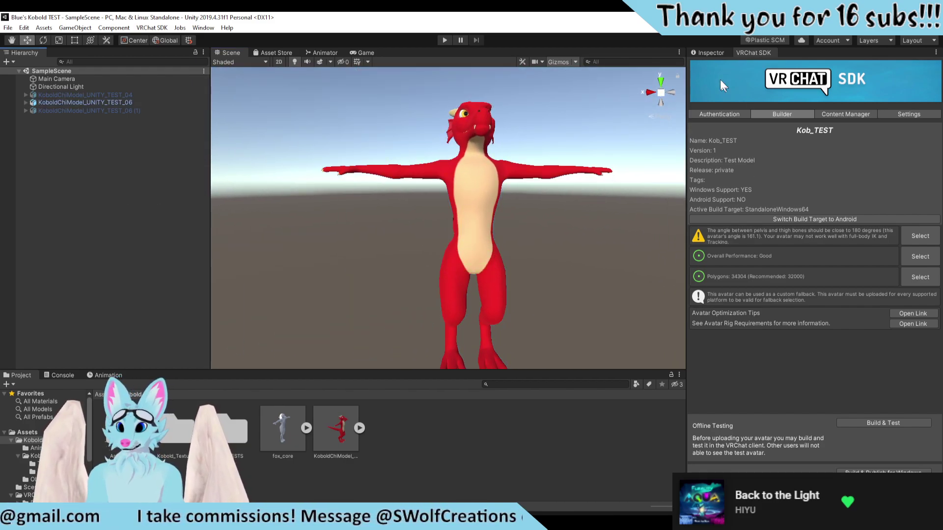
# Step: Select the bones flagged by the SDK's pelvis and thigh angle warning and examine the kobold's feet
pyautogui.click(706, 53)
pyautogui.click(746, 53)
pyautogui.click(496, 225)
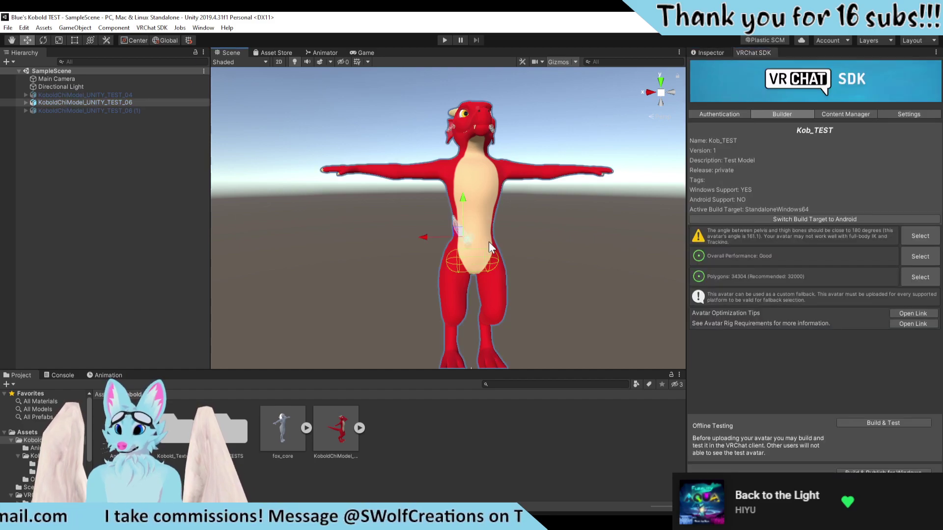
pyautogui.scroll(6, 494, 265)
pyautogui.moveTo(494, 274); pyautogui.dragTo(554, 289, button='right')
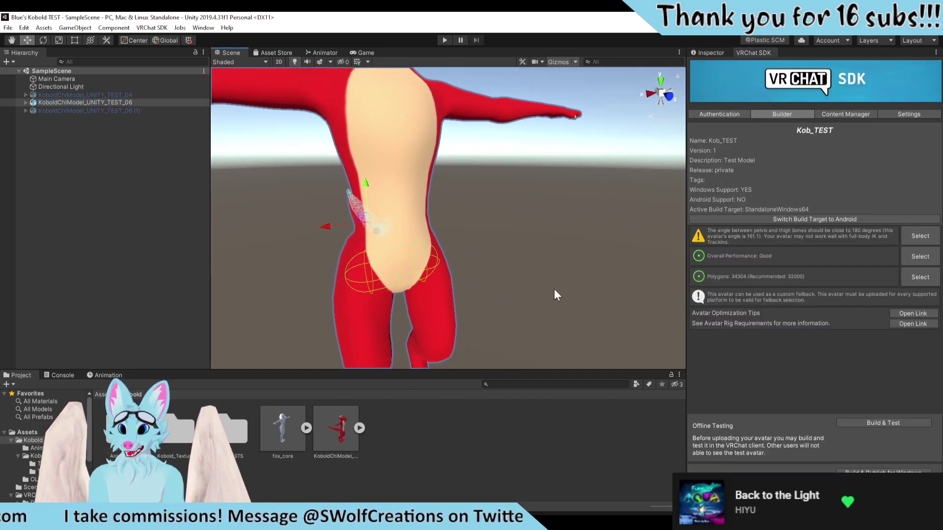
pyautogui.click(916, 239)
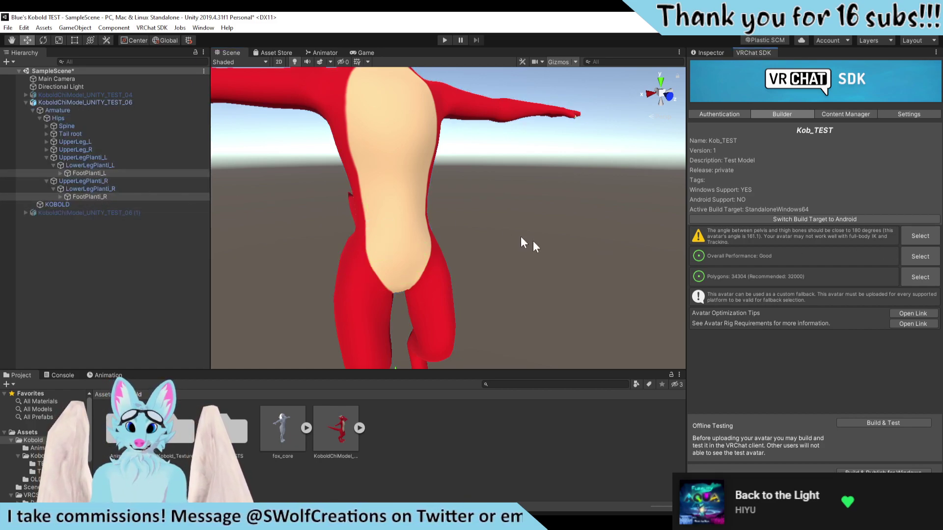
pyautogui.keyDown('alt'); pyautogui.moveTo(527, 246); pyautogui.dragTo(425, 253); pyautogui.keyUp('alt')
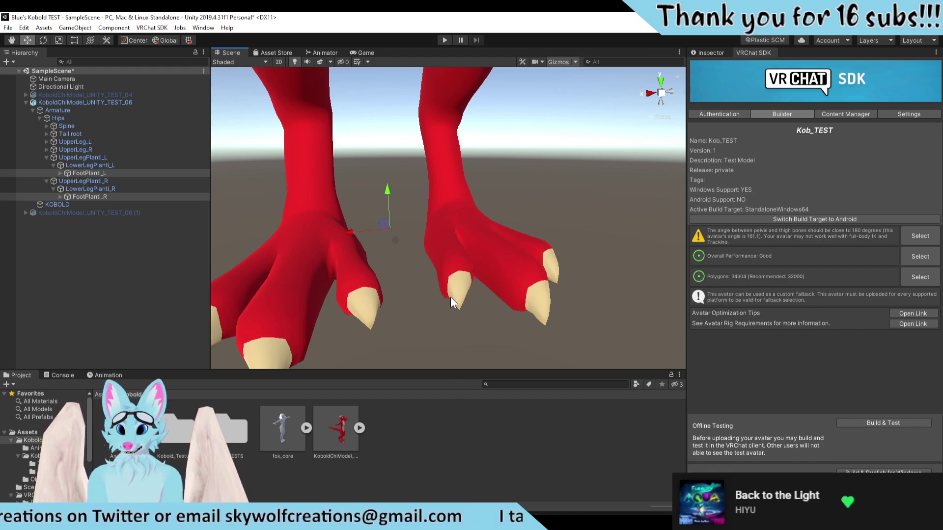
pyautogui.scroll(-5, 449, 297)
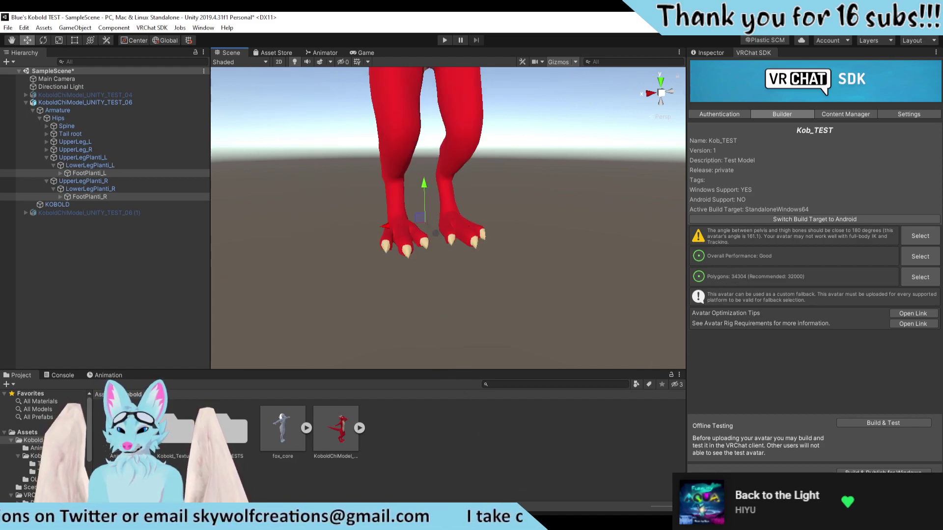
# Step: Open the avatar configuration of the KoboldChiModel_UNITY_TEST_04 model from its rig import settings, saving the modified scene
pyautogui.click(326, 434)
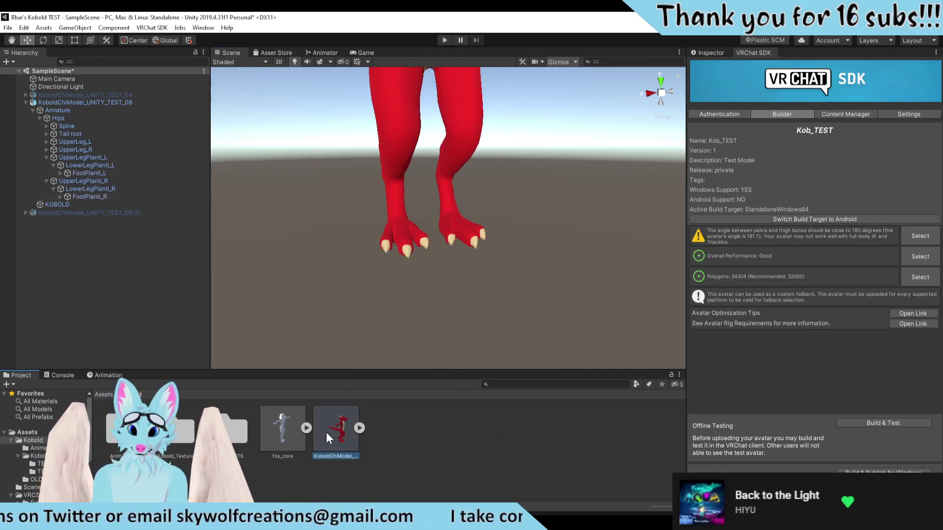
pyautogui.click(712, 52)
pyautogui.click(919, 152)
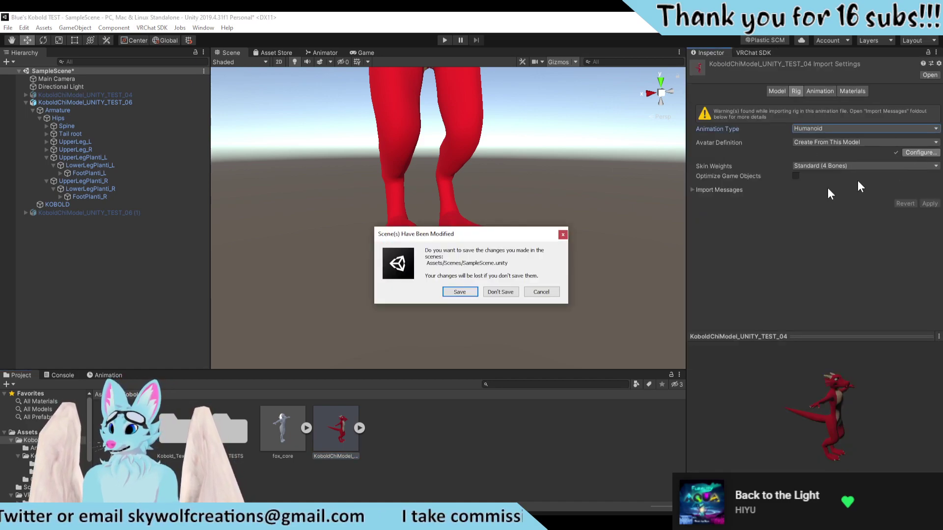
pyautogui.click(458, 292)
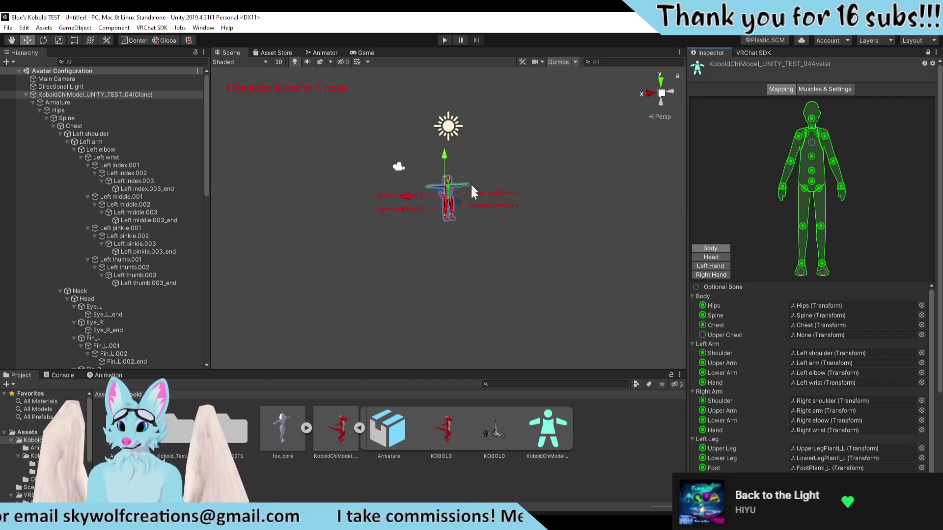
# Step: Examine the ankle and foot bones from the side against the left leg's bone mapping
pyautogui.scroll(7, 466, 184)
pyautogui.scroll(-2, 479, 192)
pyautogui.moveTo(487, 198); pyautogui.dragTo(214, 122, button='right')
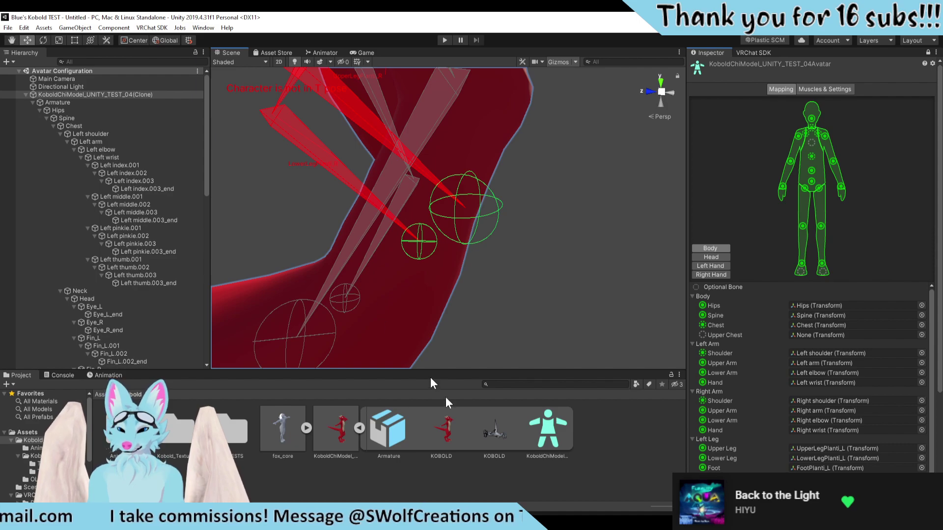
pyautogui.moveTo(518, 522)
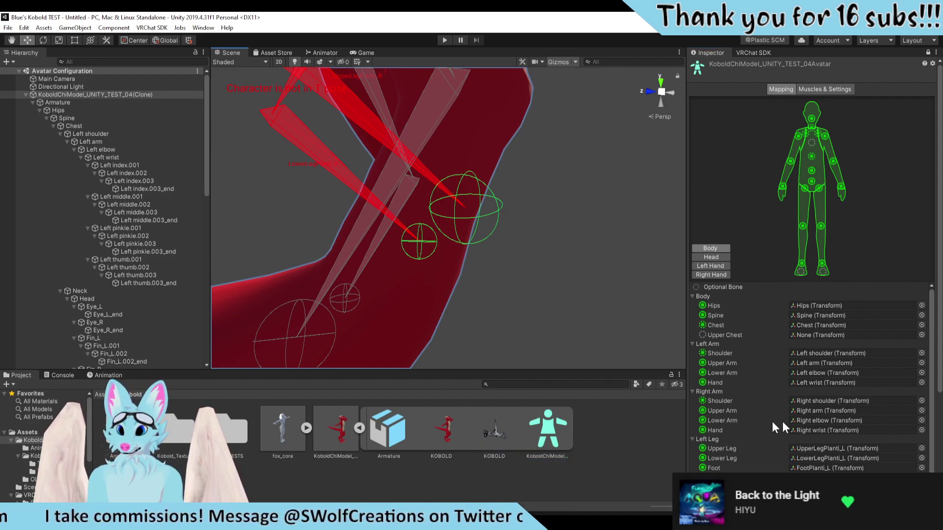
pyautogui.scroll(-1, 814, 411)
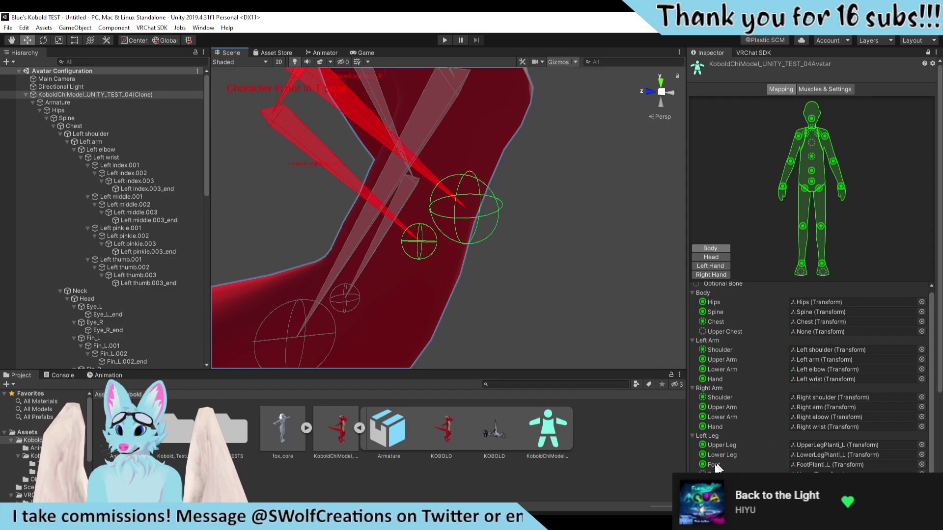
pyautogui.click(814, 472)
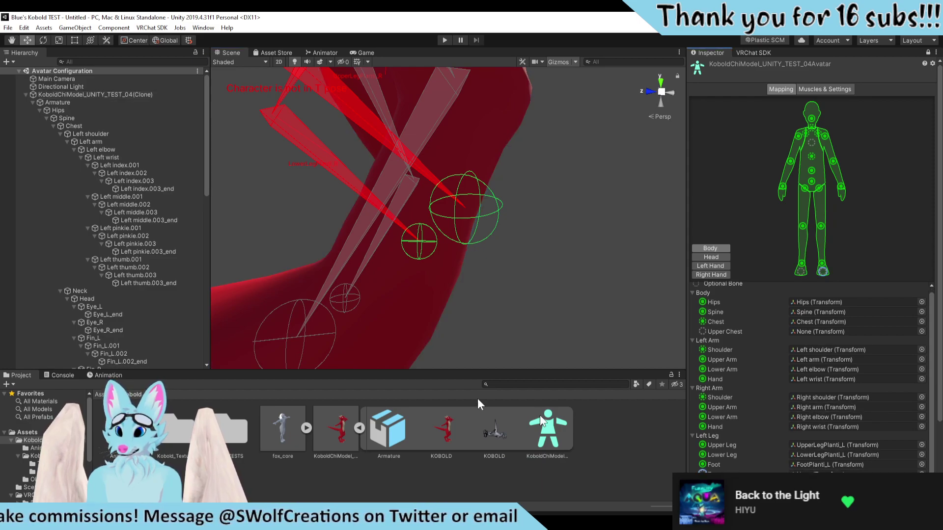
pyautogui.scroll(-15, 464, 291)
pyautogui.scroll(15, 464, 294)
pyautogui.moveTo(463, 298); pyautogui.dragTo(353, 243, button='right')
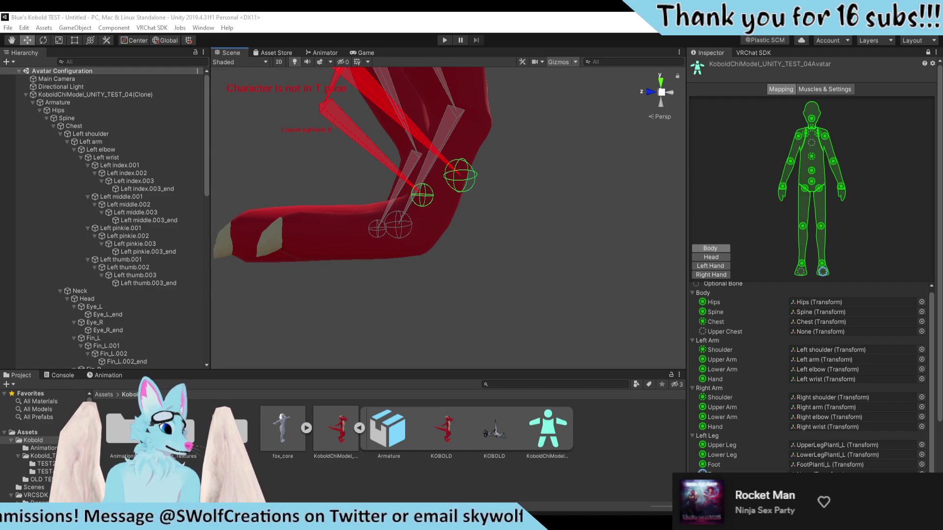
# Step: Examine the mapped hip and leg bones of the whole skeleton from the side and the front
pyautogui.scroll(-3, 534, 313)
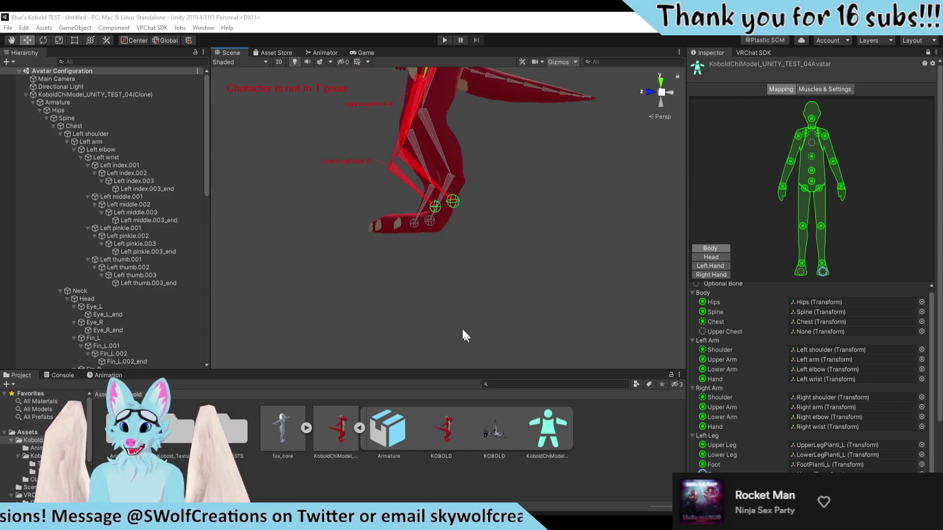
pyautogui.moveTo(470, 229); pyautogui.dragTo(490, 325, button='middle')
pyautogui.moveTo(434, 289); pyautogui.dragTo(446, 293, button='middle')
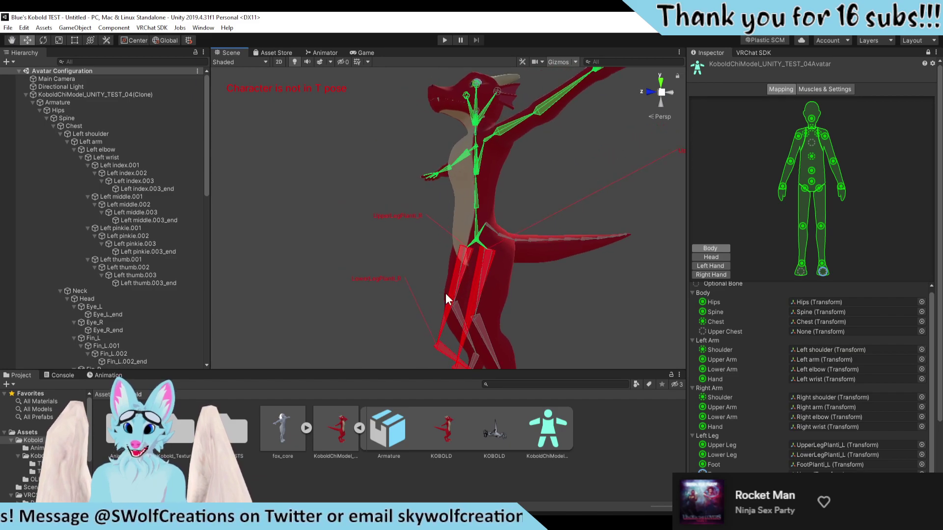
pyautogui.moveTo(562, 303); pyautogui.dragTo(621, 325, button='right')
pyautogui.press('w')
pyautogui.press('a')
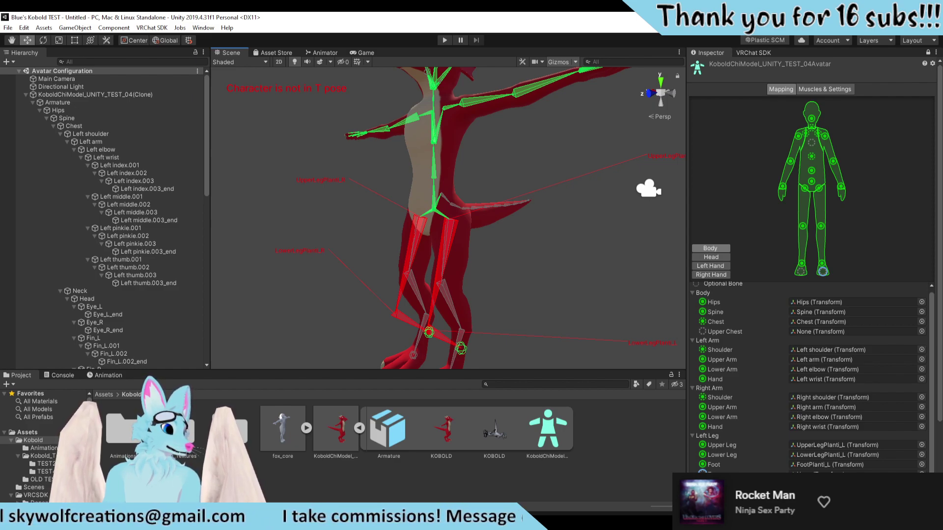
pyautogui.scroll(-5, 554, 284)
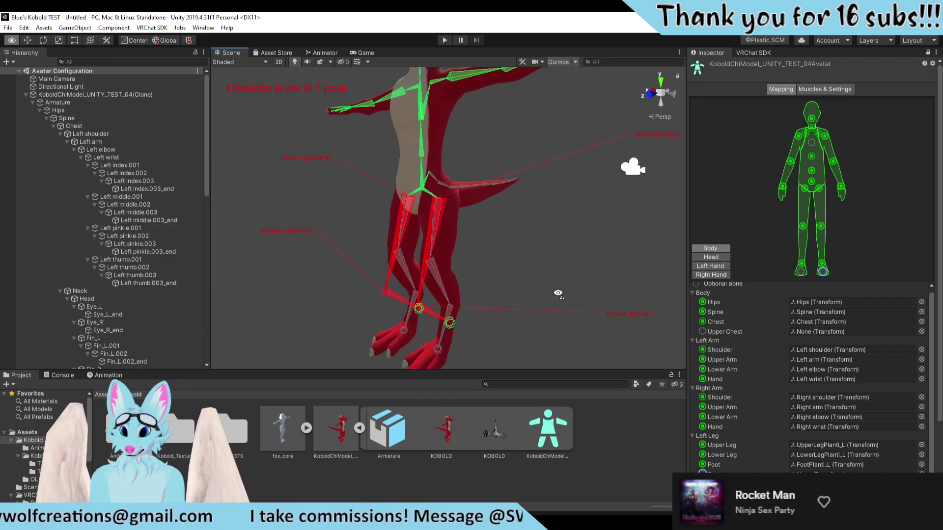
pyautogui.scroll(5, 459, 291)
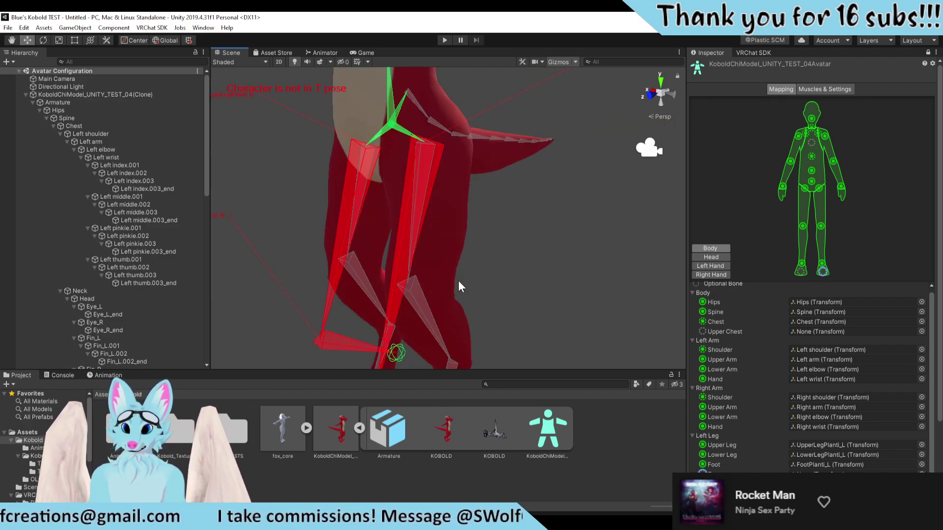
pyautogui.keyDown('alt'); pyautogui.moveTo(458, 281); pyautogui.dragTo(569, 234); pyautogui.keyUp('alt')
pyautogui.press('d')
pyautogui.moveTo(569, 234); pyautogui.dragTo(562, 245, button='right')
pyautogui.press('s')
pyautogui.scroll(-3, 563, 247)
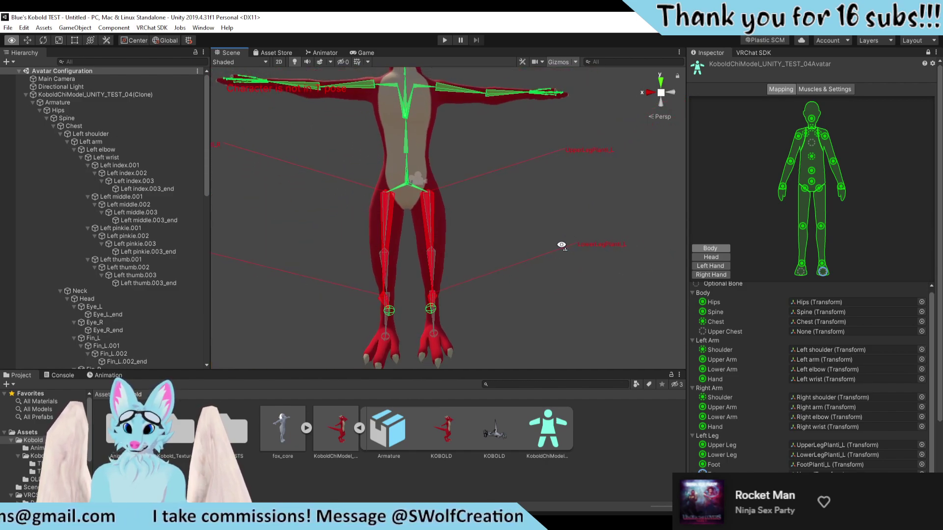
pyautogui.scroll(3, 563, 248)
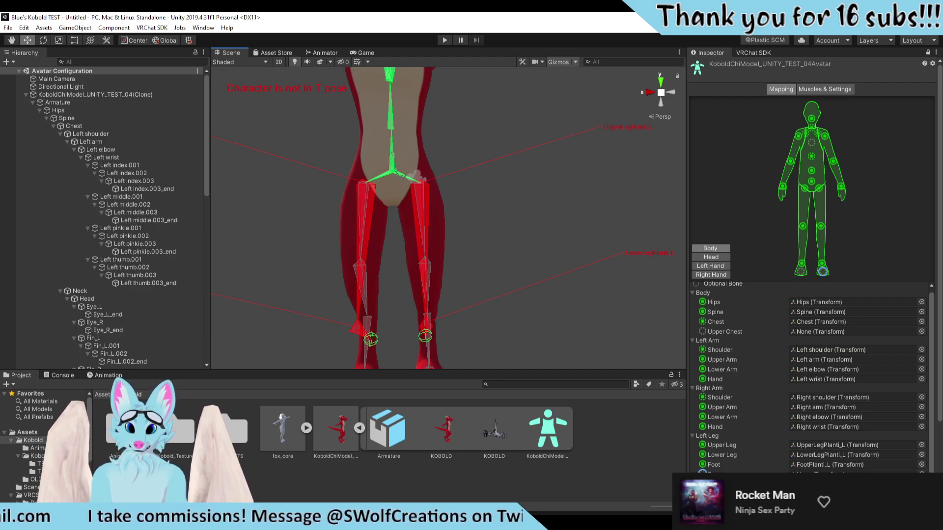
# Step: Switch to Blender, examine the armature's spine, hip and thigh bones on the kobold, and return to Unity
pyautogui.click(474, 518)
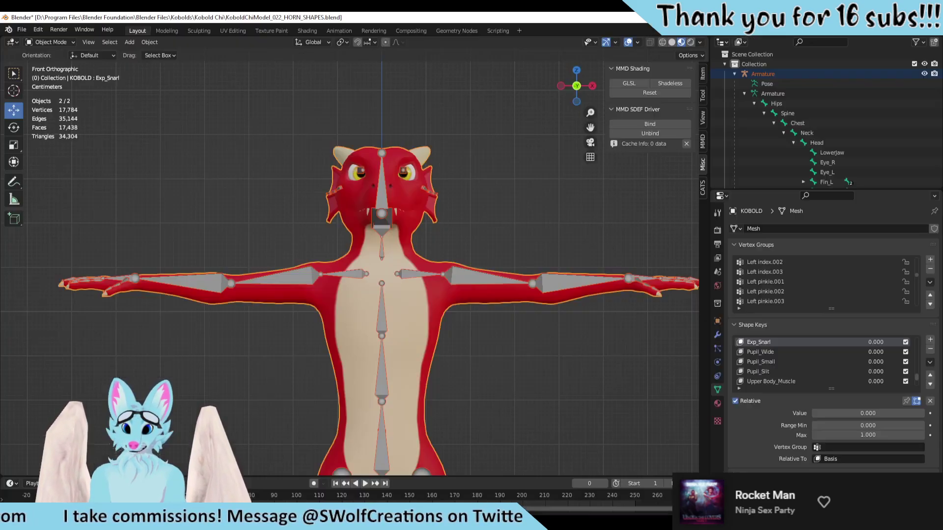
pyautogui.rightClick(499, 382)
pyautogui.press('Escape')
pyautogui.moveTo(527, 353); pyautogui.dragTo(525, 381, button='middle')
pyautogui.scroll(6, 526, 381)
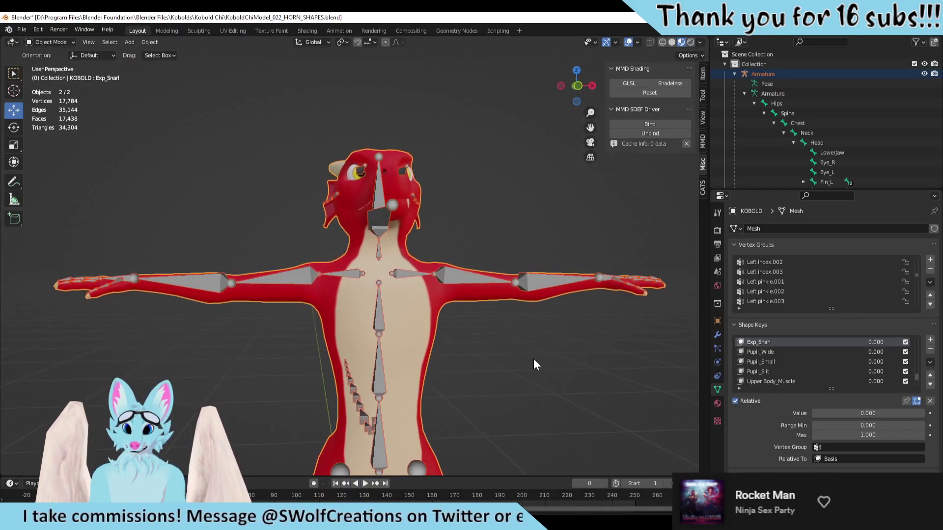
pyautogui.moveTo(517, 278)
pyautogui.mouseDown(button='middle')
pyautogui.moveTo(498, 263)
pyautogui.moveTo(534, 273)
pyautogui.moveTo(493, 279)
pyautogui.moveTo(521, 279)
pyautogui.moveTo(508, 278)
pyautogui.mouseUp(button='middle')
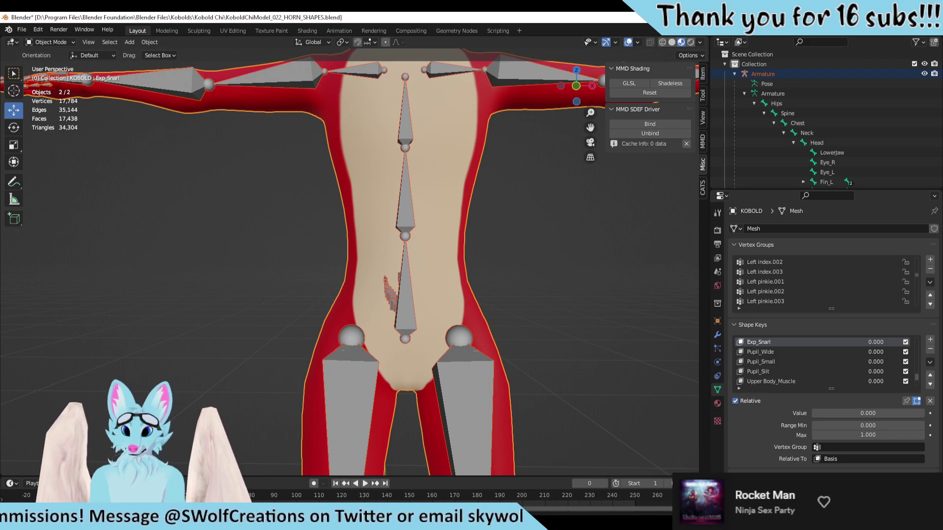
pyautogui.hotkey('alt', 'Tab')
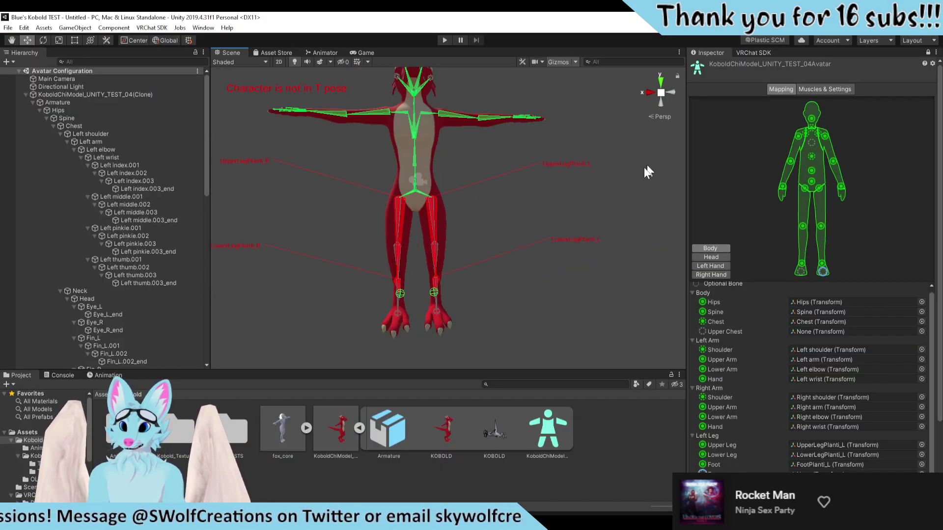
pyautogui.click(443, 432)
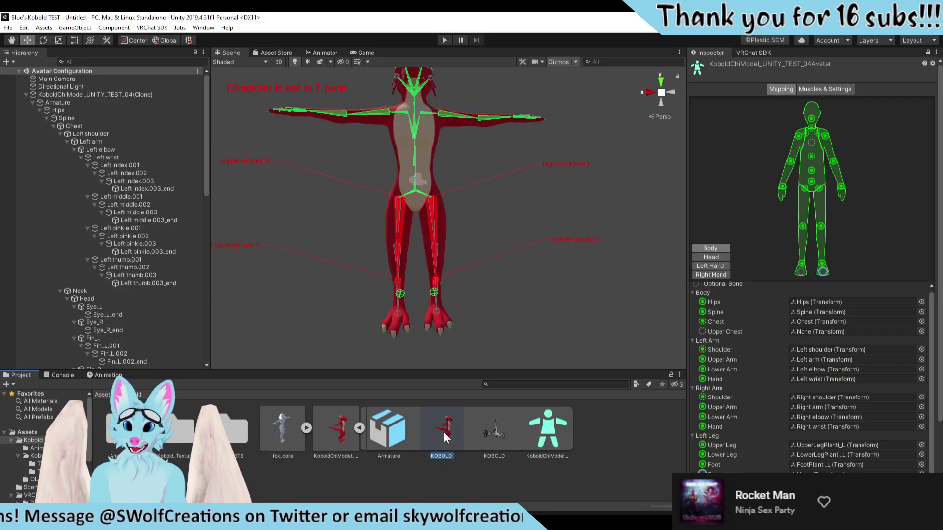
pyautogui.click(329, 421)
pyautogui.click(731, 52)
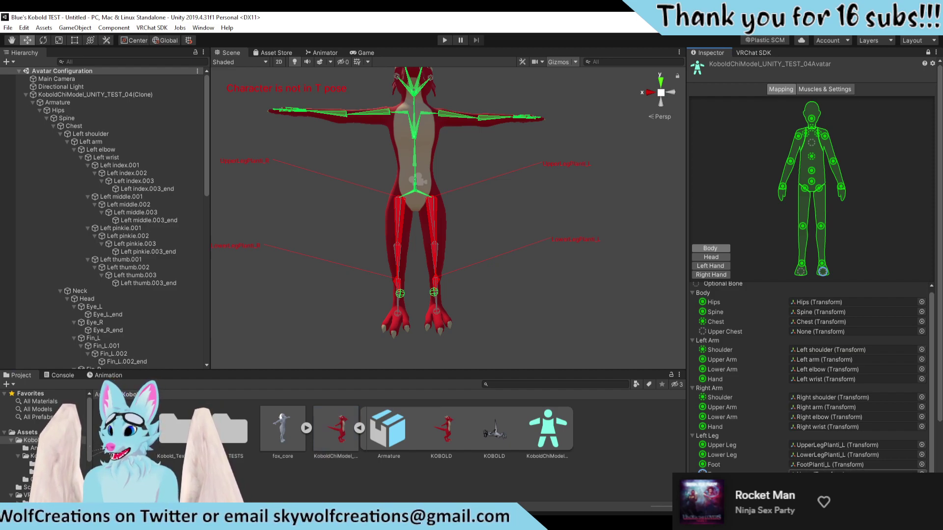
# Step: Assign the Toe_L bone to the left leg's Toes slot and check its placement on the foot
pyautogui.click(921, 474)
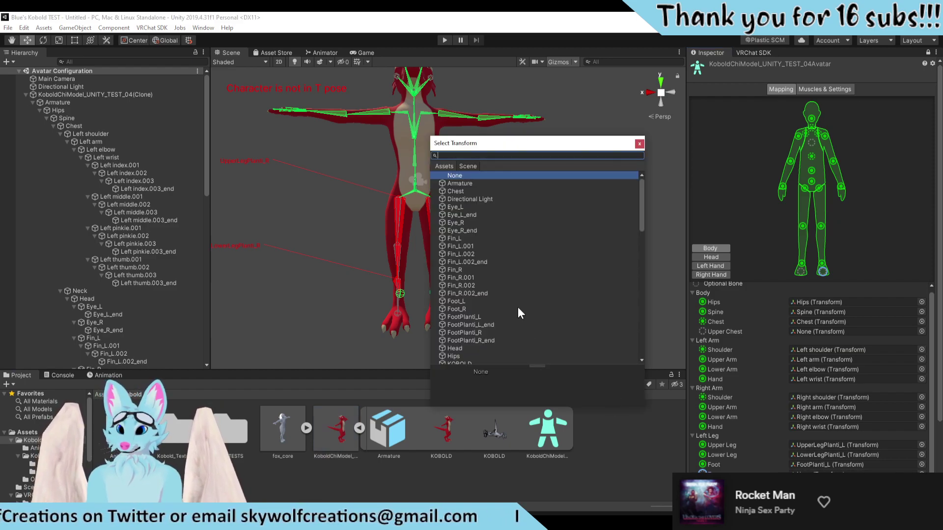
pyautogui.write('to')
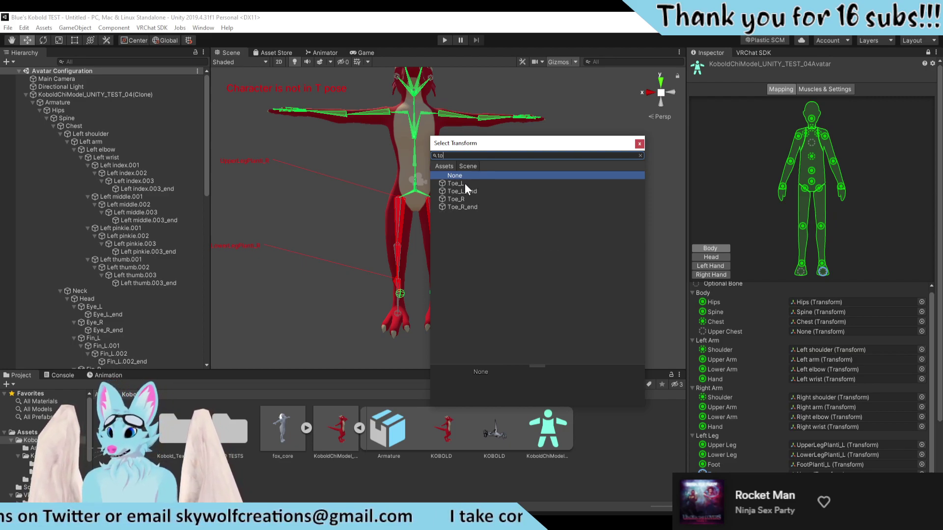
pyautogui.click(457, 183)
pyautogui.doubleClick(464, 185)
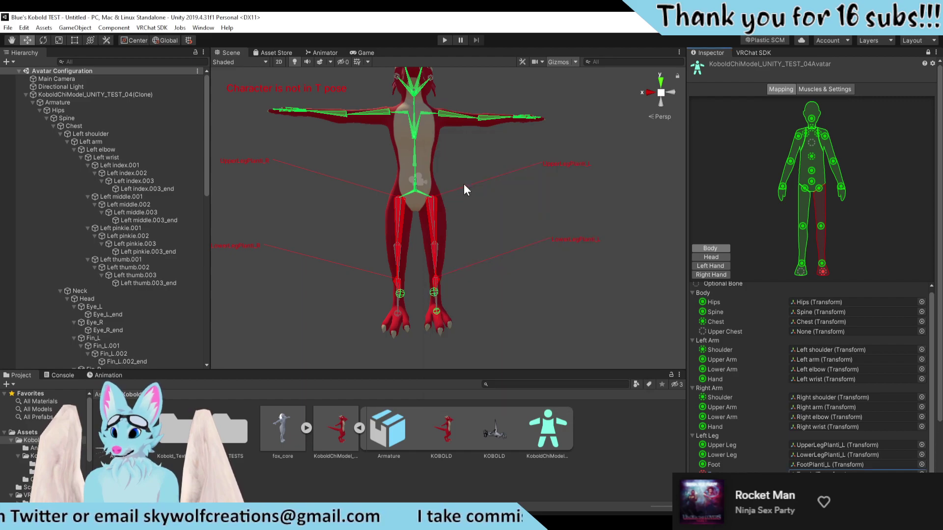
pyautogui.keyDown('alt'); pyautogui.moveTo(500, 329); pyautogui.dragTo(392, 363); pyautogui.keyUp('alt')
pyautogui.keyDown('alt'); pyautogui.scroll(4, 393, 358); pyautogui.keyUp('alt')
pyautogui.keyDown('alt'); pyautogui.scroll(-5, 335, 373); pyautogui.keyUp('alt')
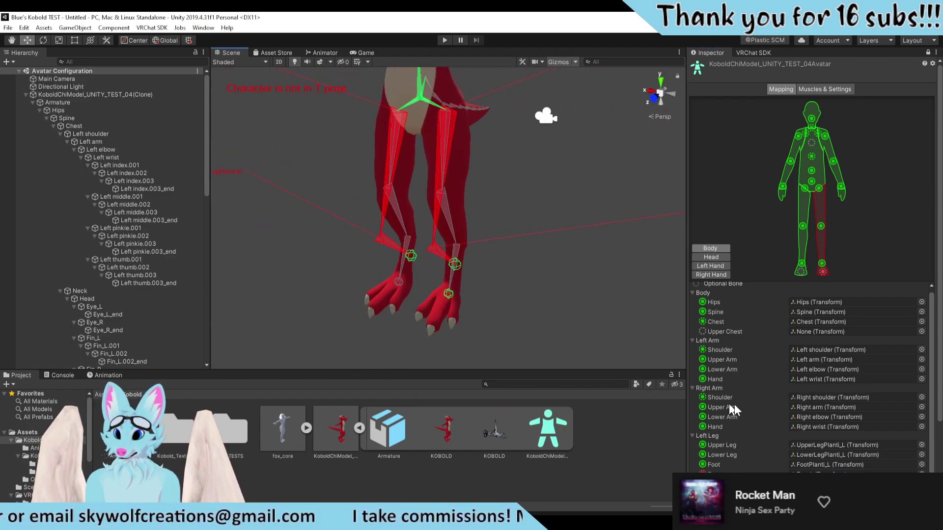
# Step: Assign the Toe_R bone to the right leg's Toes slot and close the avatar configuration
pyautogui.scroll(-1, 785, 413)
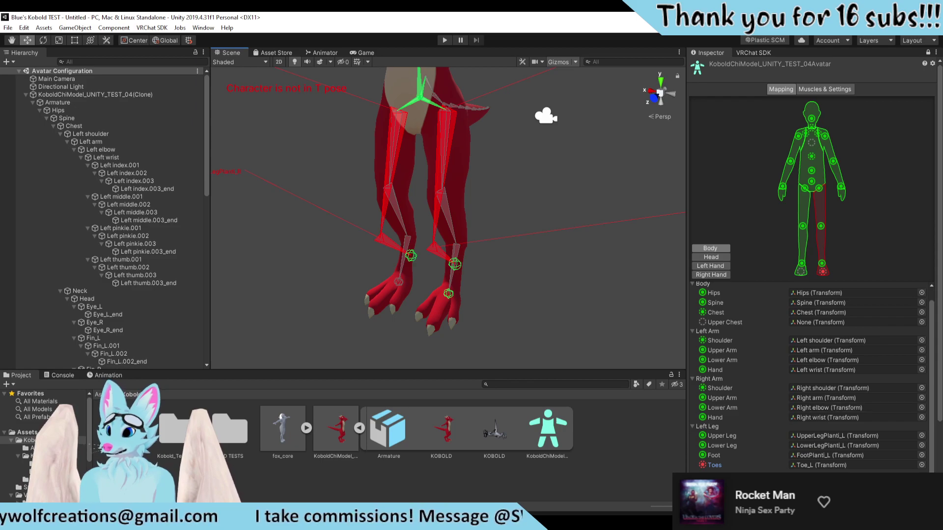
pyautogui.scroll(-2, 786, 413)
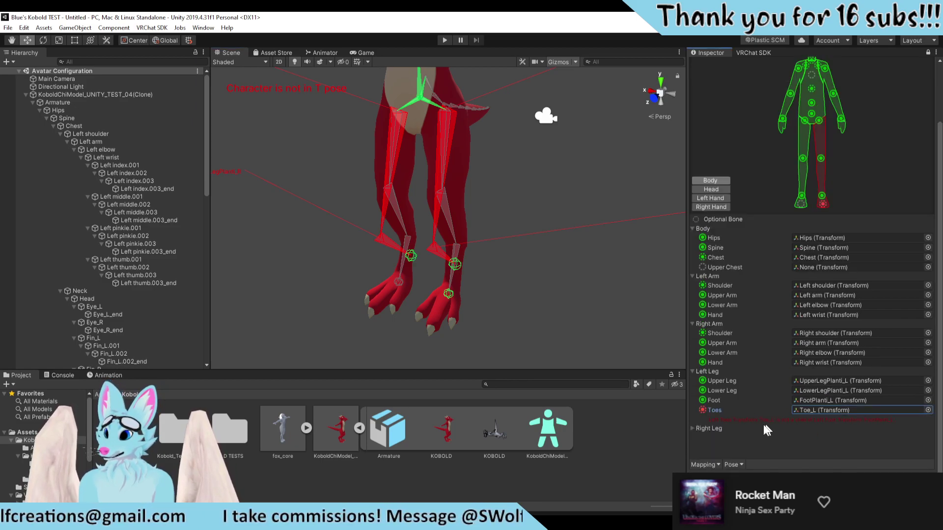
pyautogui.click(696, 428)
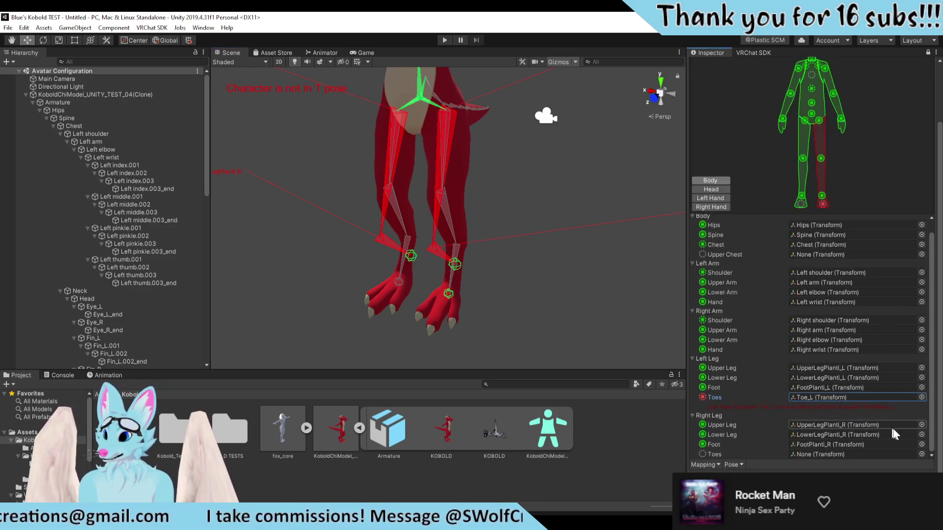
pyautogui.click(919, 455)
pyautogui.write('to')
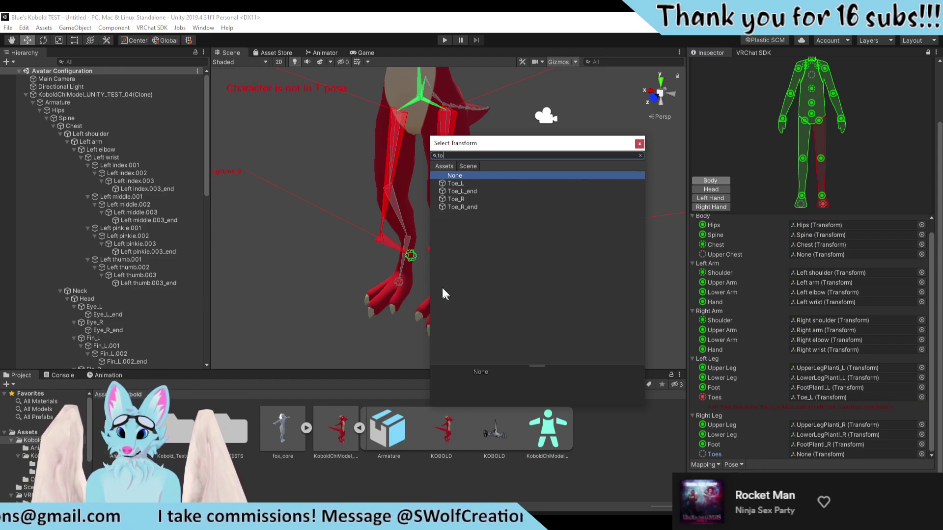
pyautogui.doubleClick(462, 199)
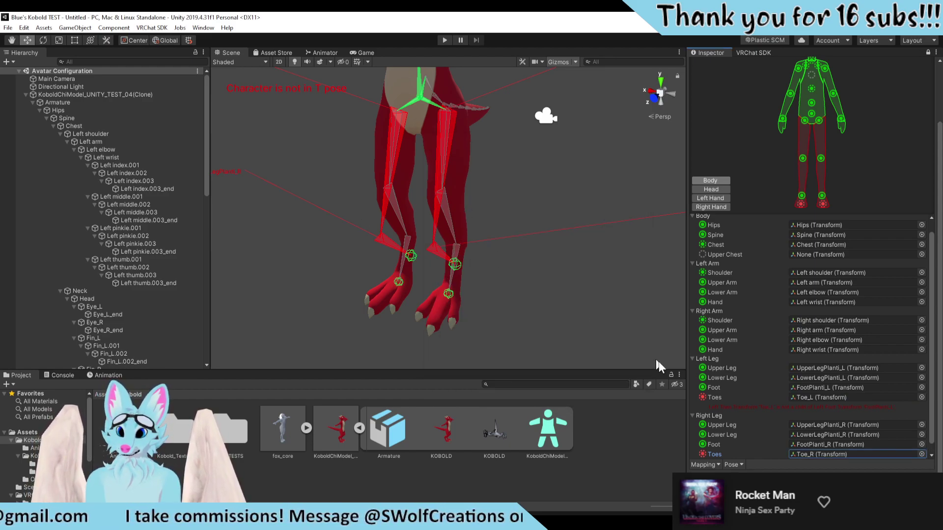
pyautogui.scroll(-1, 758, 417)
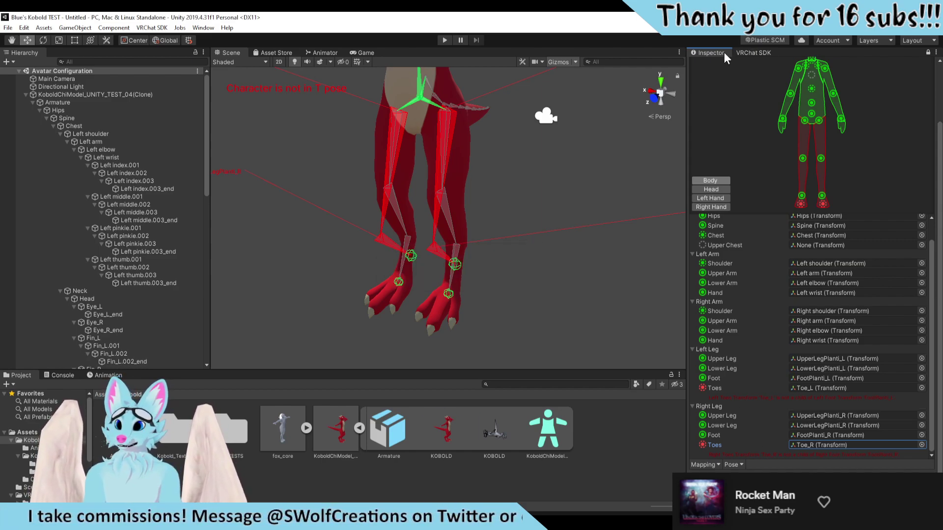
pyautogui.click(925, 479)
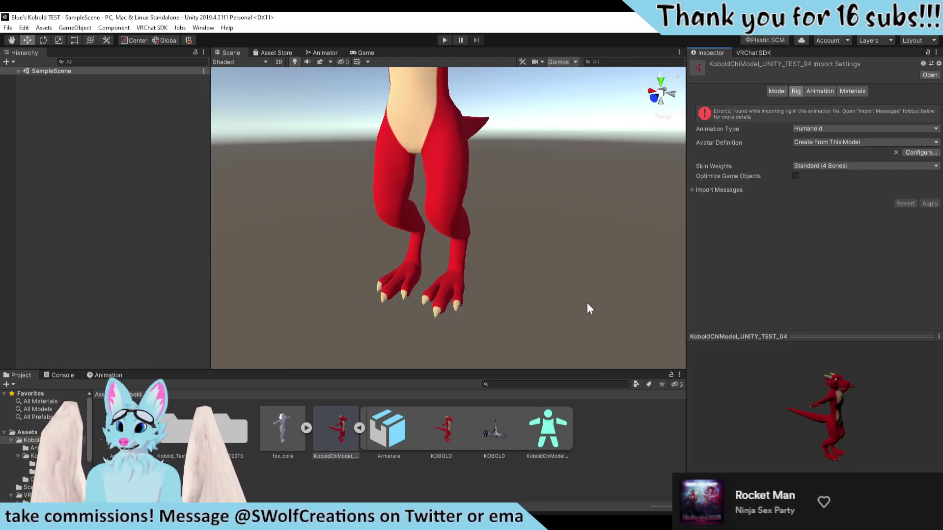
# Step: Select the KoboldChiModel_UNITY_TEST_06 model in SampleScene and view its whole body from the front
pyautogui.scroll(-8, 390, 253)
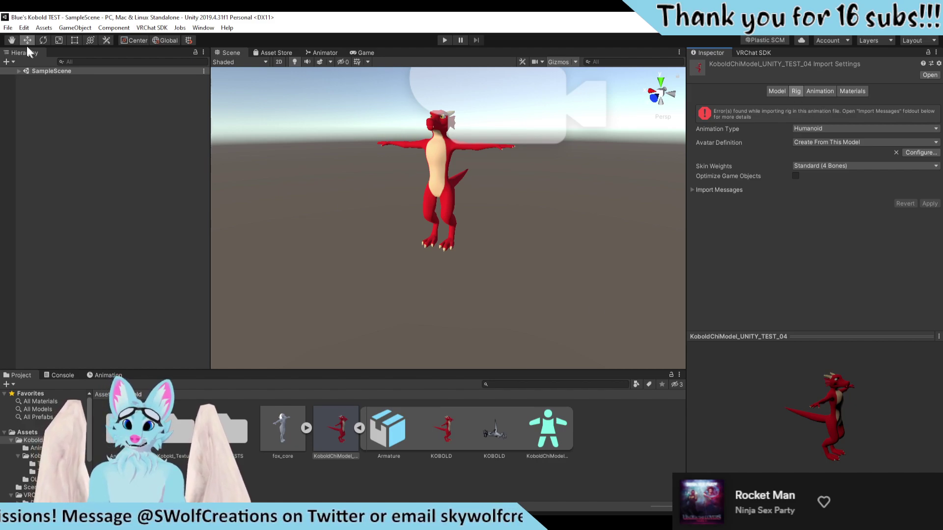
pyautogui.click(22, 70)
pyautogui.click(19, 70)
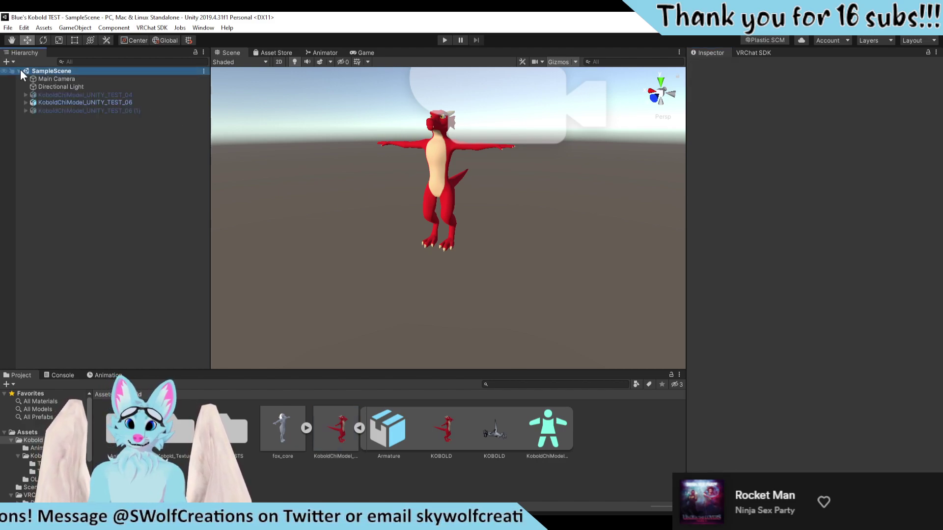
pyautogui.click(108, 102)
pyautogui.moveTo(496, 175); pyautogui.dragTo(599, 192, button='right')
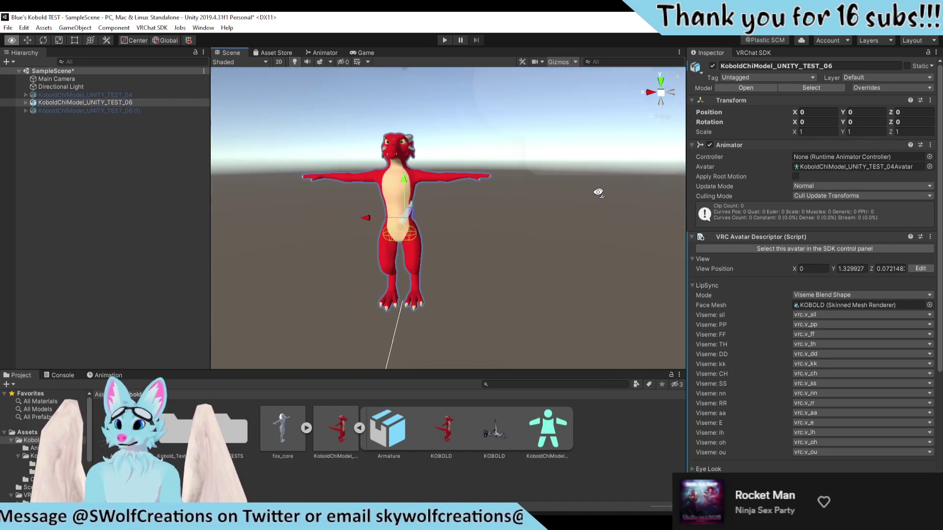
pyautogui.keyDown('alt'); pyautogui.moveTo(598, 193); pyautogui.dragTo(573, 205); pyautogui.keyUp('alt')
pyautogui.scroll(2, 535, 173)
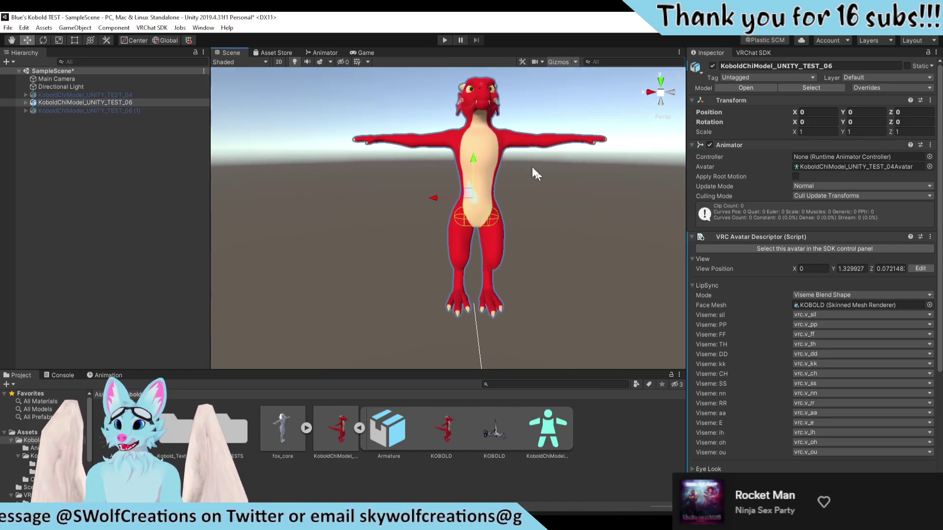
# Step: Run the scene in Play mode to examine the kobold's legs and feet, and stop it to access the VRChat SDK controls
pyautogui.click(443, 40)
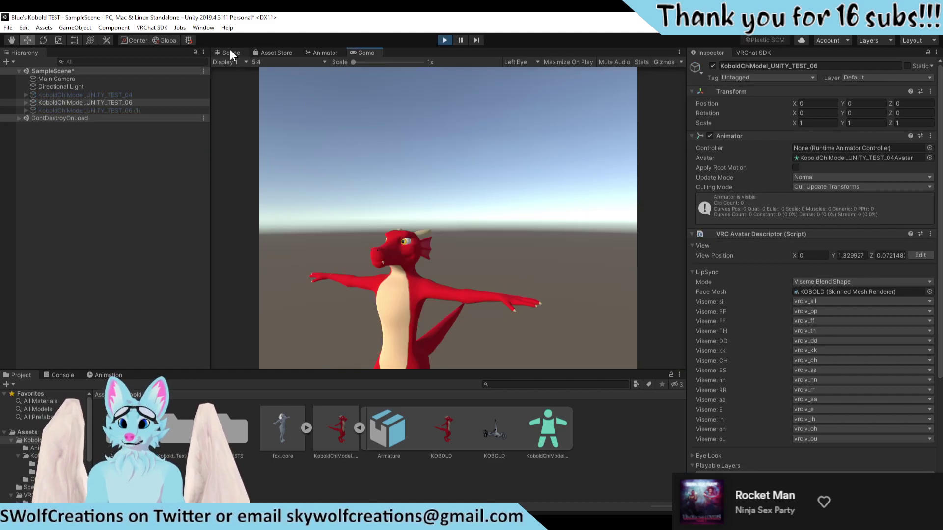
pyautogui.click(230, 51)
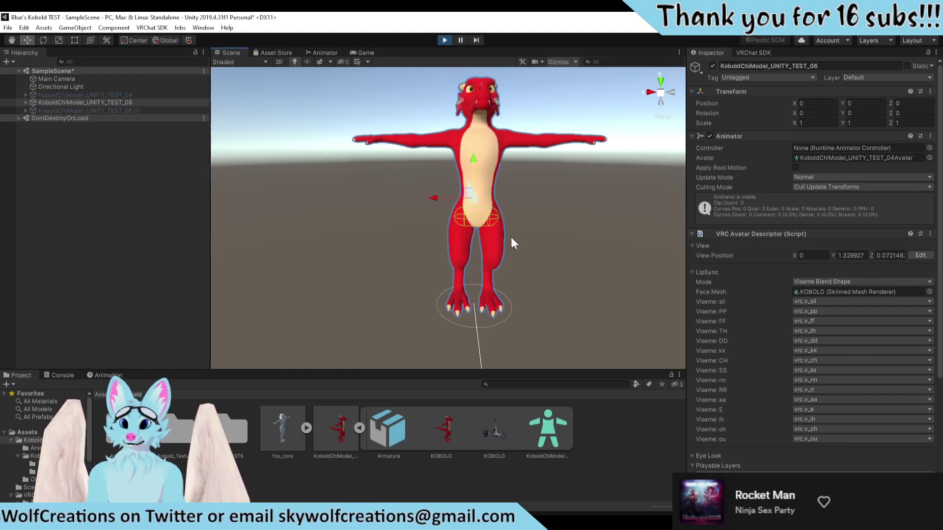
pyautogui.keyDown('alt'); pyautogui.moveTo(511, 237); pyautogui.dragTo(530, 255); pyautogui.keyUp('alt')
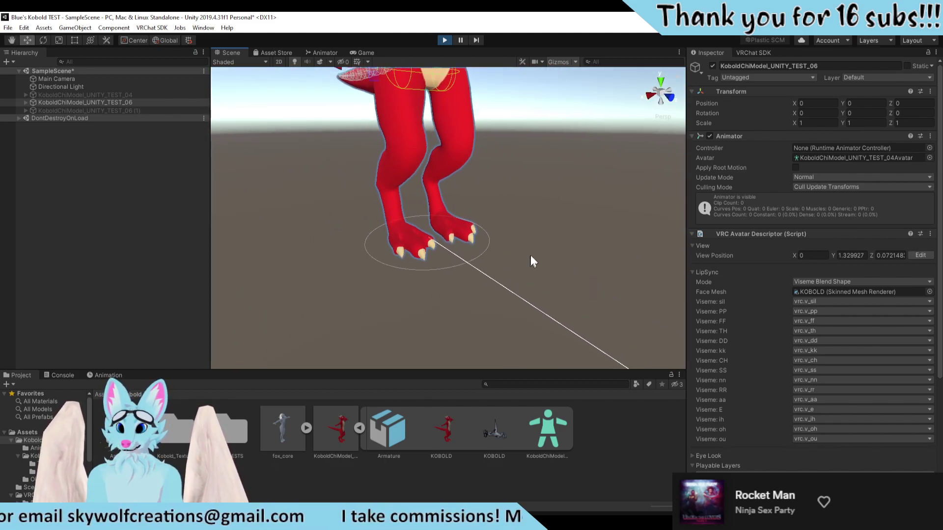
pyautogui.click(752, 49)
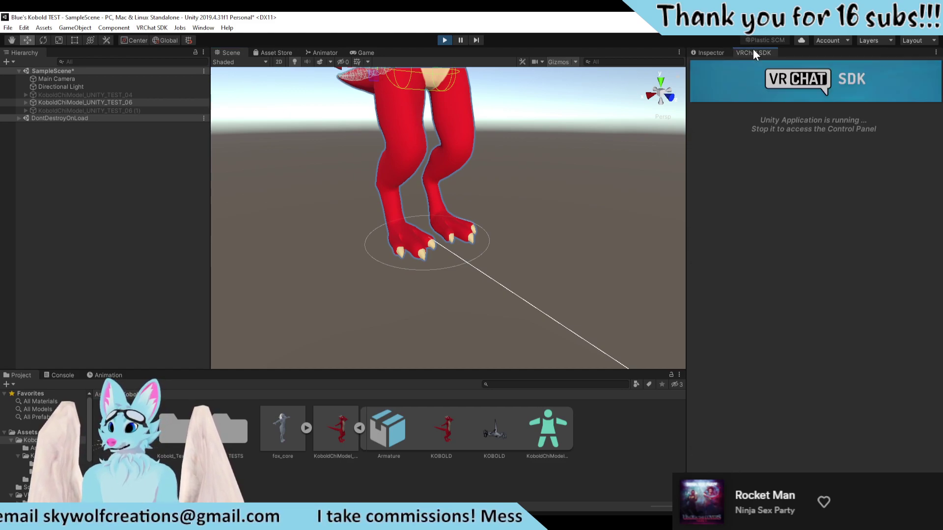
pyautogui.click(446, 39)
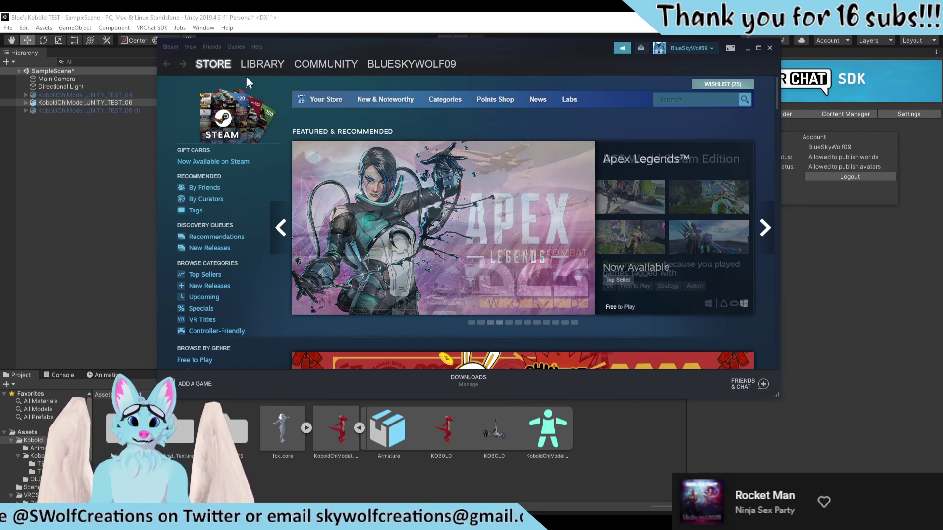
# Step: Return from the Steam library to Unity and select the avatar named by the SDK builder's humanoid rig warning
pyautogui.click(261, 64)
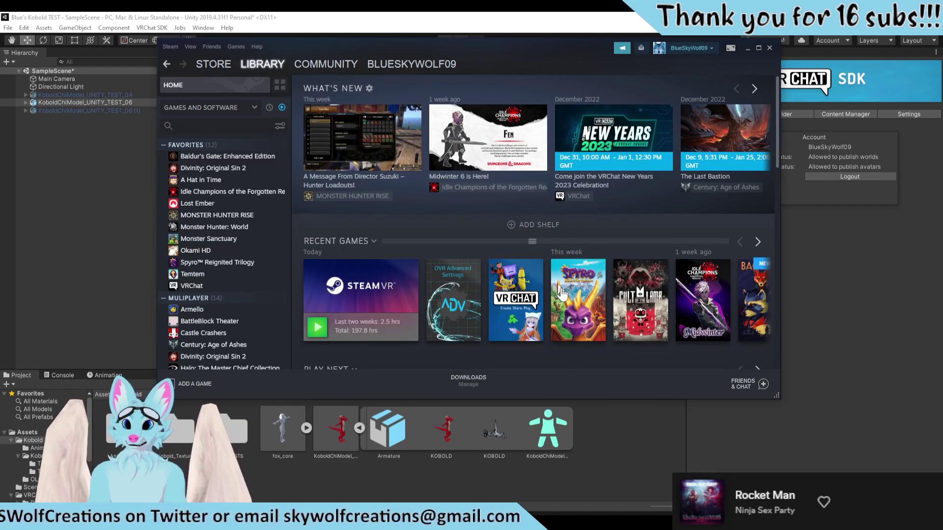
pyautogui.click(636, 447)
pyautogui.click(800, 115)
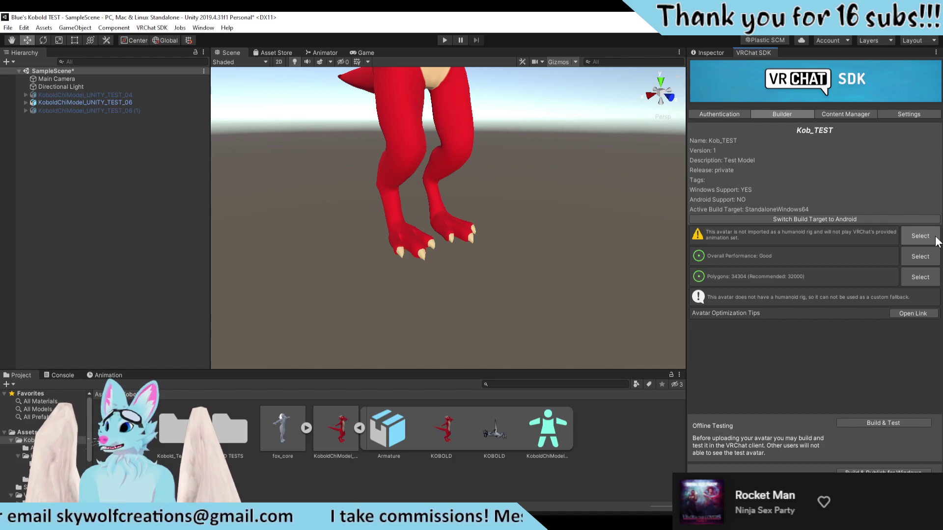
pyautogui.click(920, 236)
pyautogui.press('f')
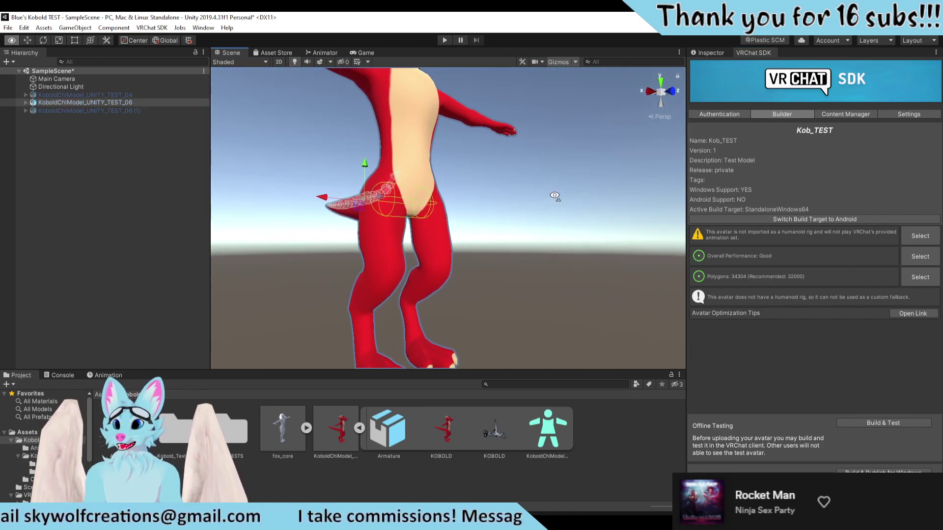
# Step: Check the rig and animation import settings of KoboldChiModel_UNITY_TEST_04 and read the rig's import messages
pyautogui.click(341, 441)
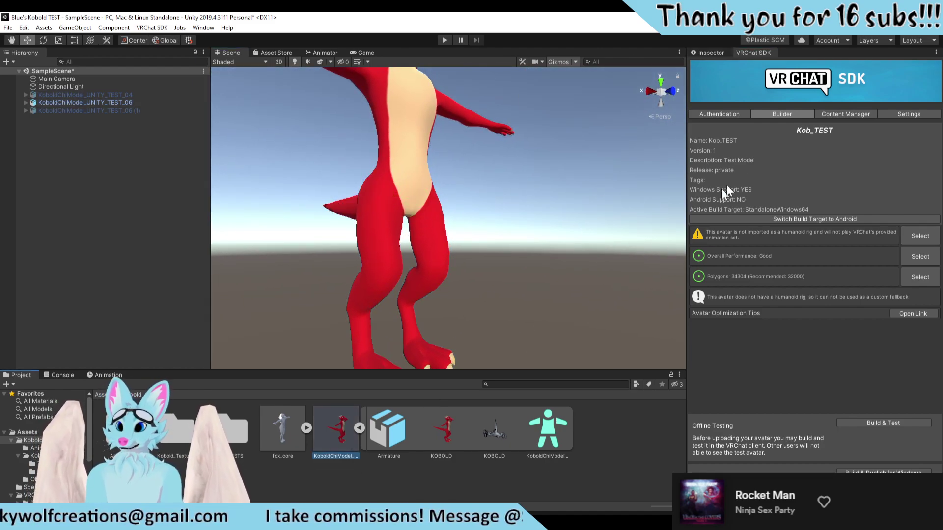
pyautogui.click(707, 53)
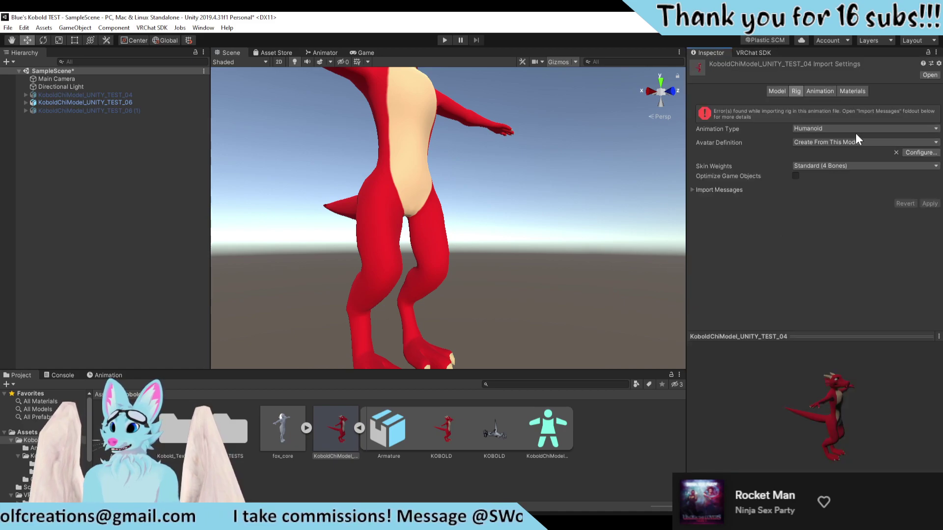
pyautogui.click(827, 143)
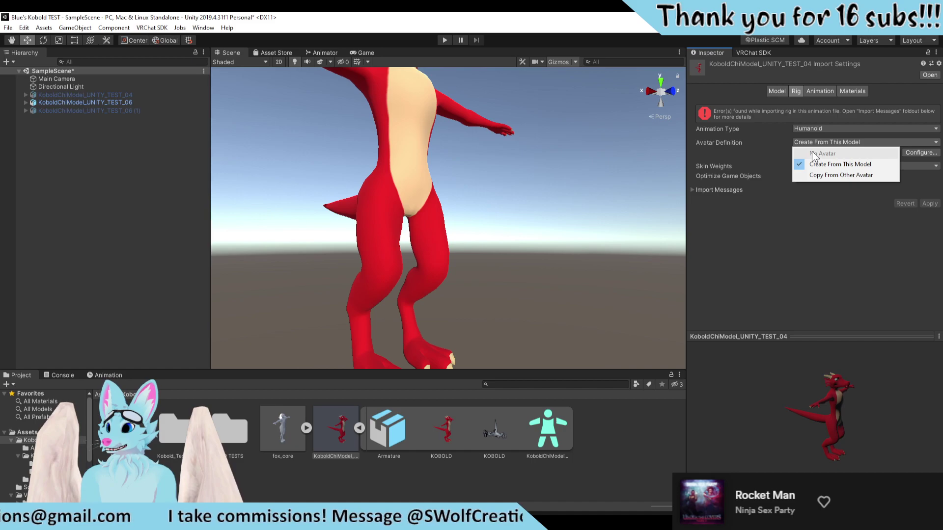
pyautogui.click(774, 147)
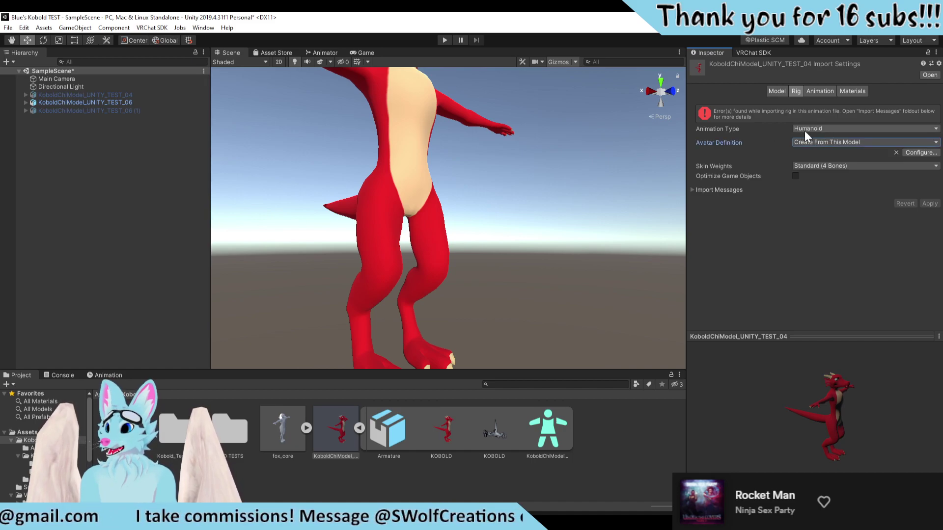
pyautogui.click(820, 87)
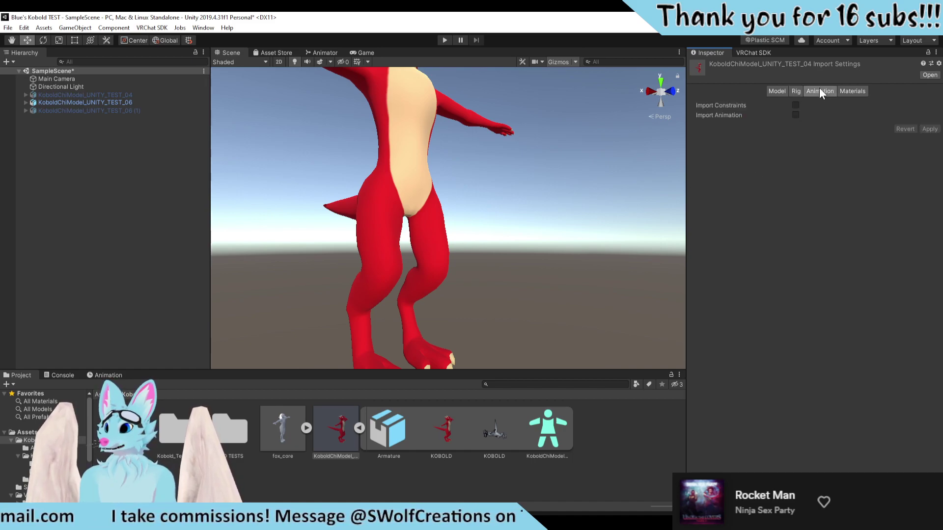
pyautogui.click(792, 92)
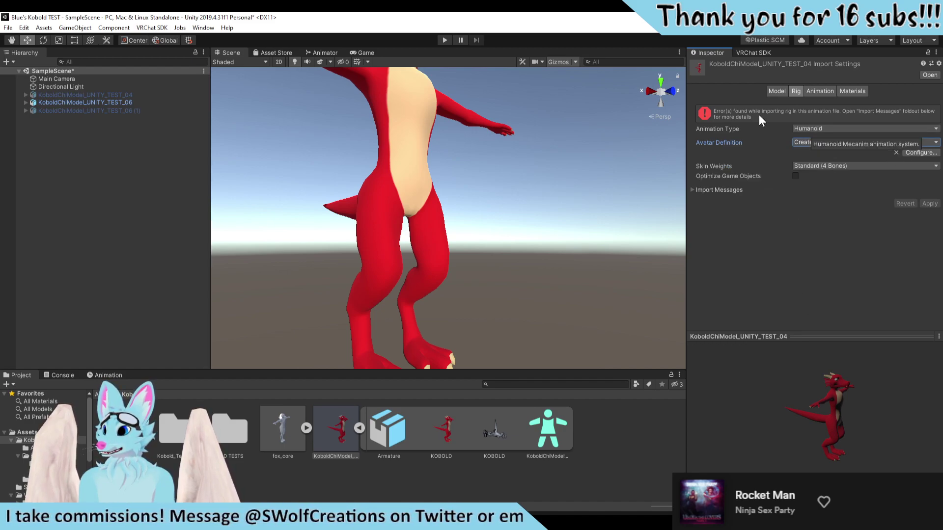
pyautogui.click(693, 190)
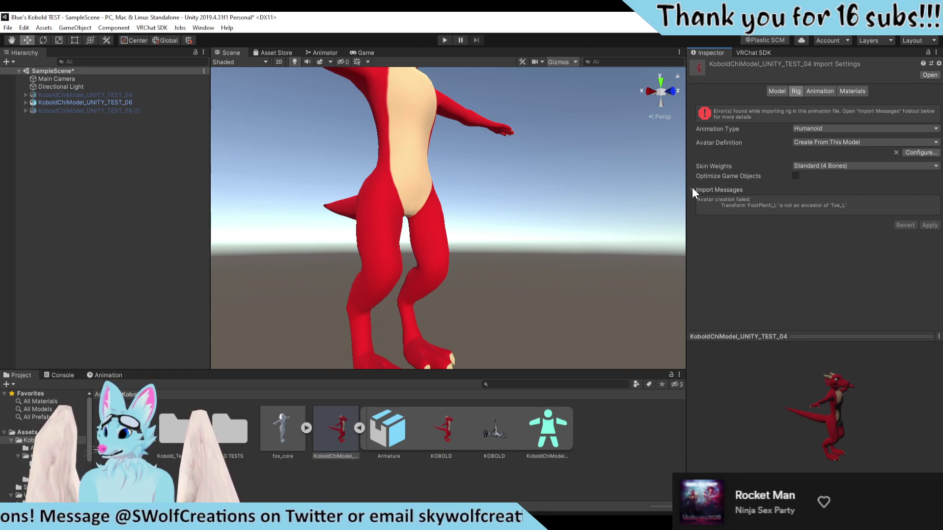
pyautogui.click(692, 190)
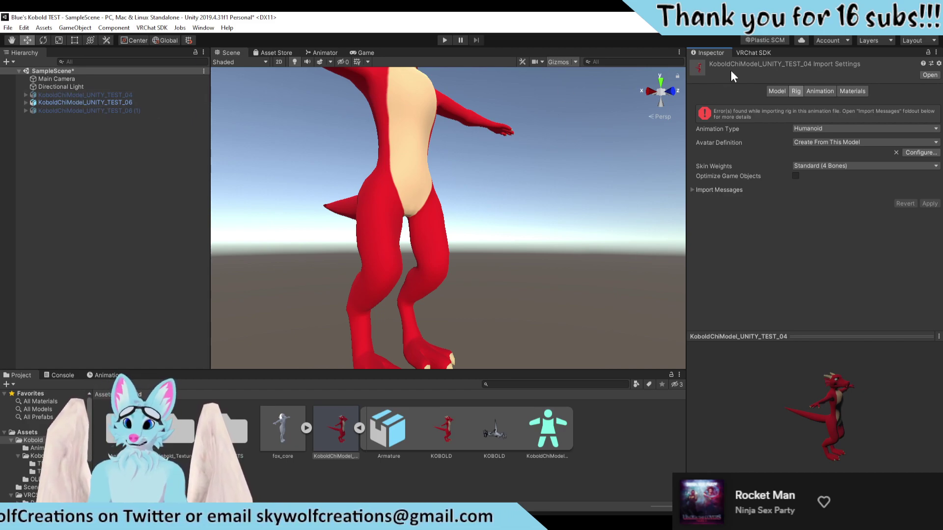
# Step: Build the kobold as an offline test avatar in the VRChat SDK and launch VRChat through Steam
pyautogui.click(739, 54)
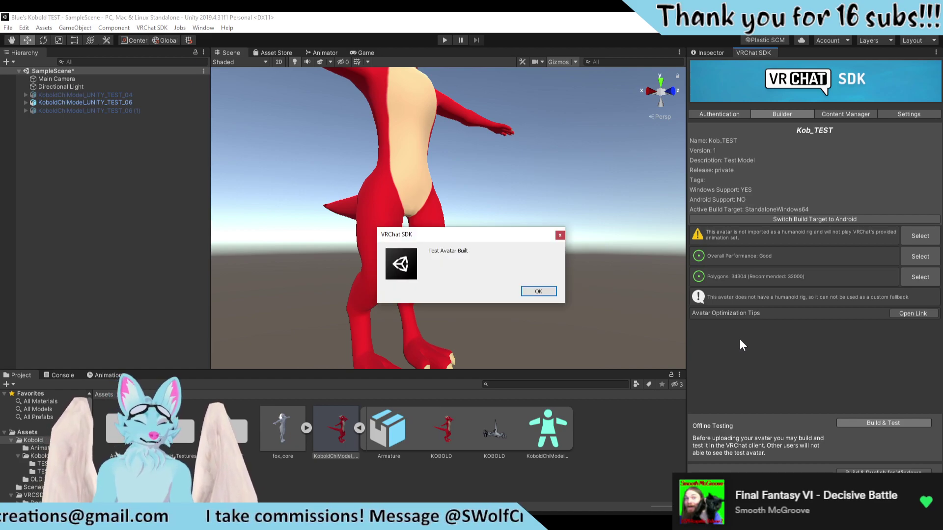
pyautogui.click(537, 294)
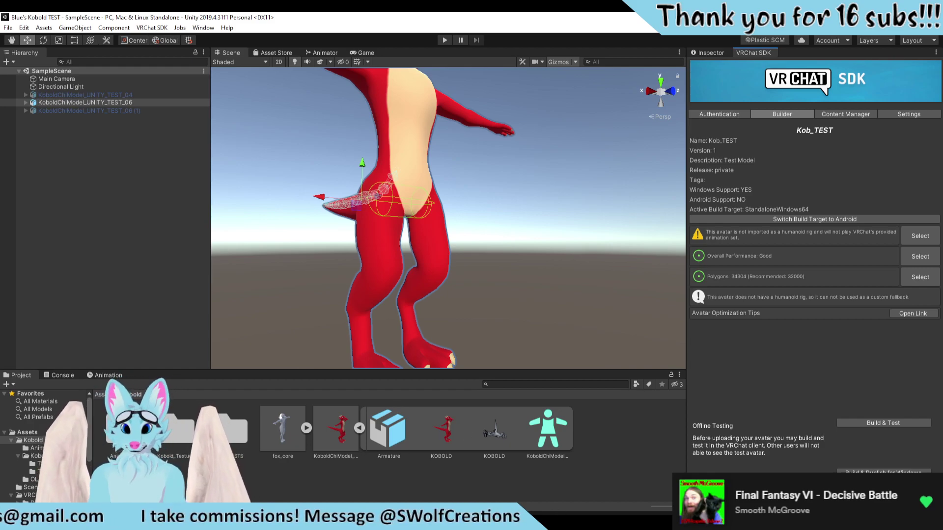
pyautogui.rightClick(349, 520)
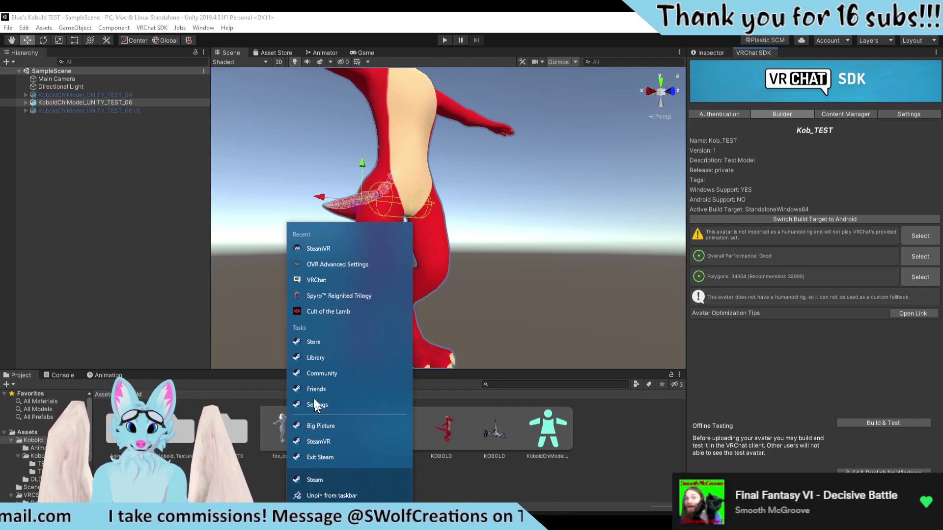
pyautogui.click(328, 276)
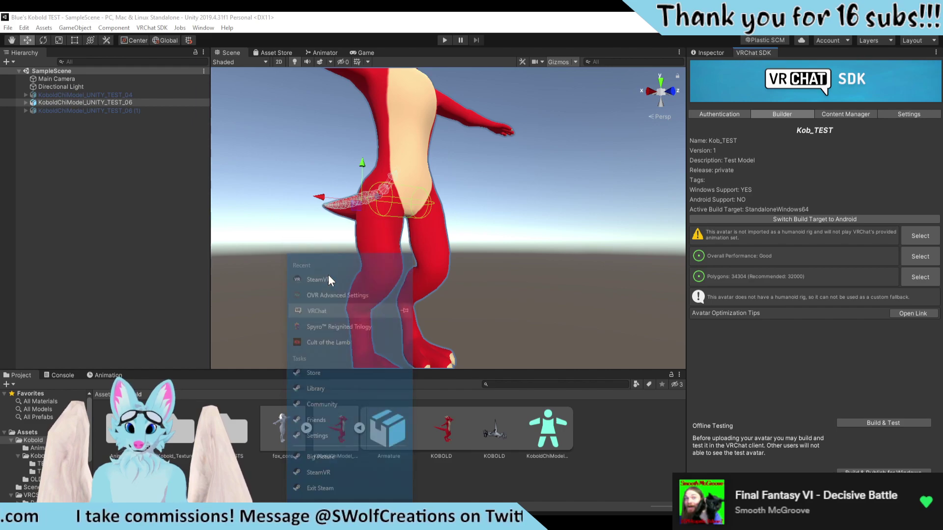
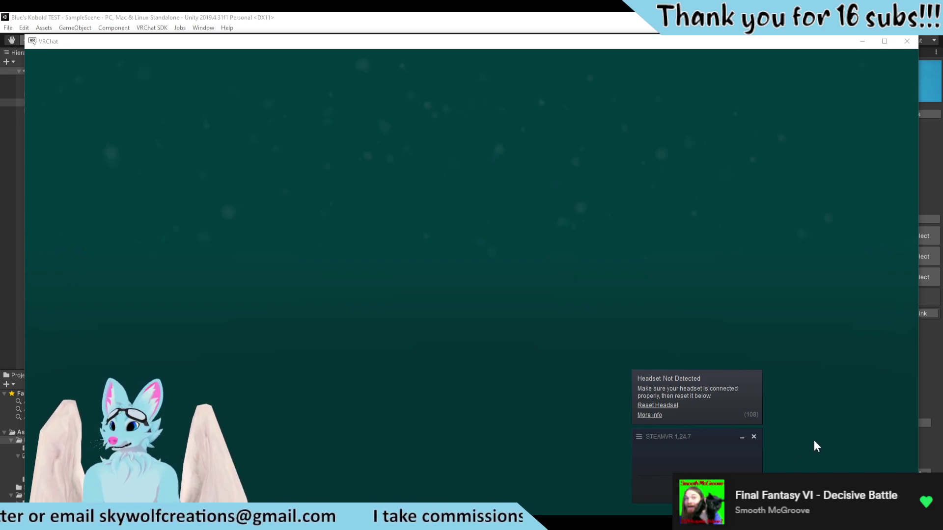
# Step: Relaunch VRChat from the Steam library in Desktop (Non-VR) mode and continue past the content rules notice
pyautogui.click(606, 514)
pyautogui.click(408, 514)
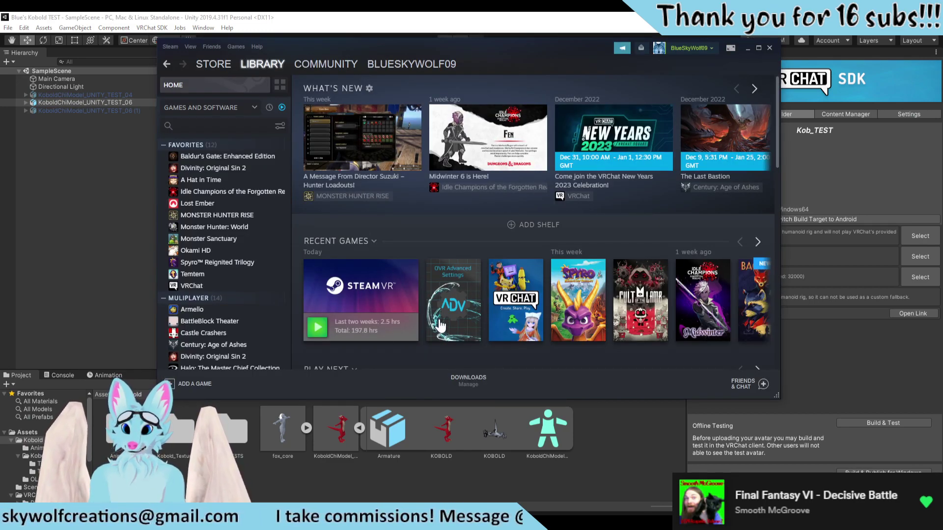
pyautogui.click(507, 276)
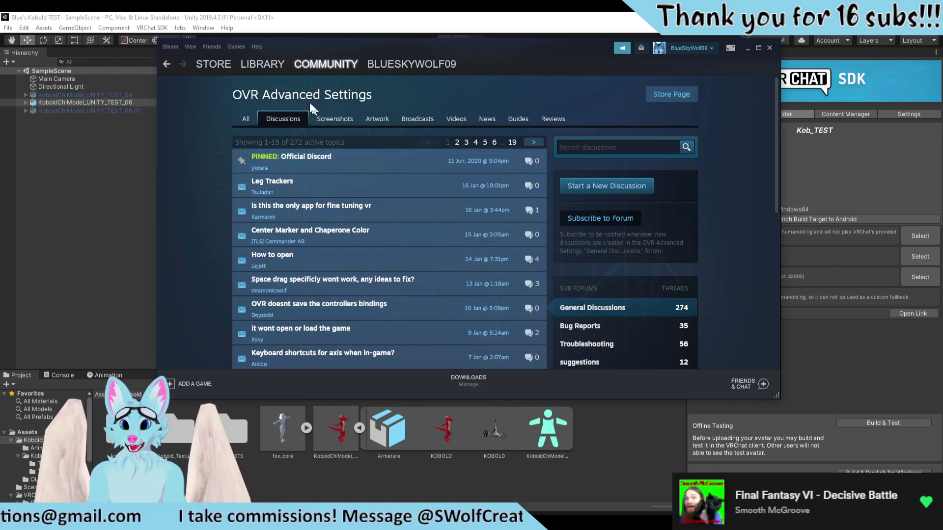
pyautogui.hotkey('alt', 'Left')
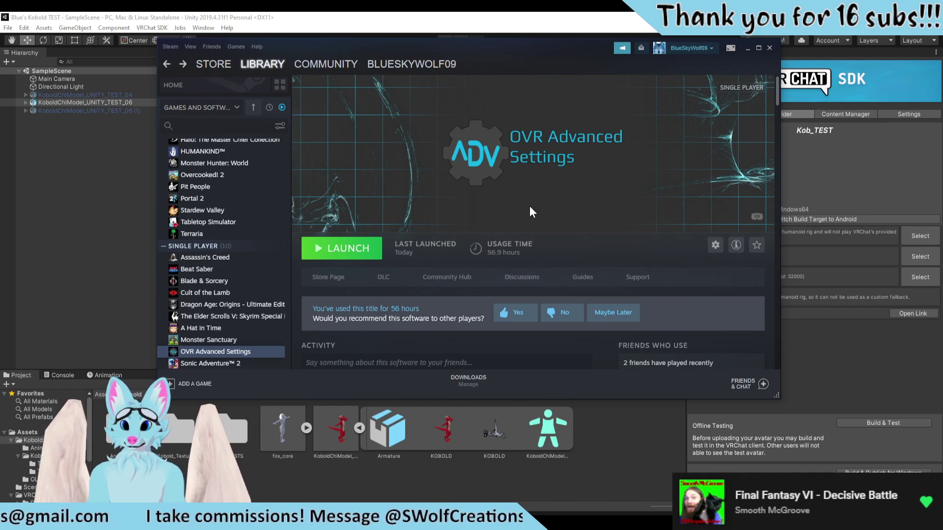
pyautogui.hotkey('alt', 'Left')
pyautogui.click(356, 284)
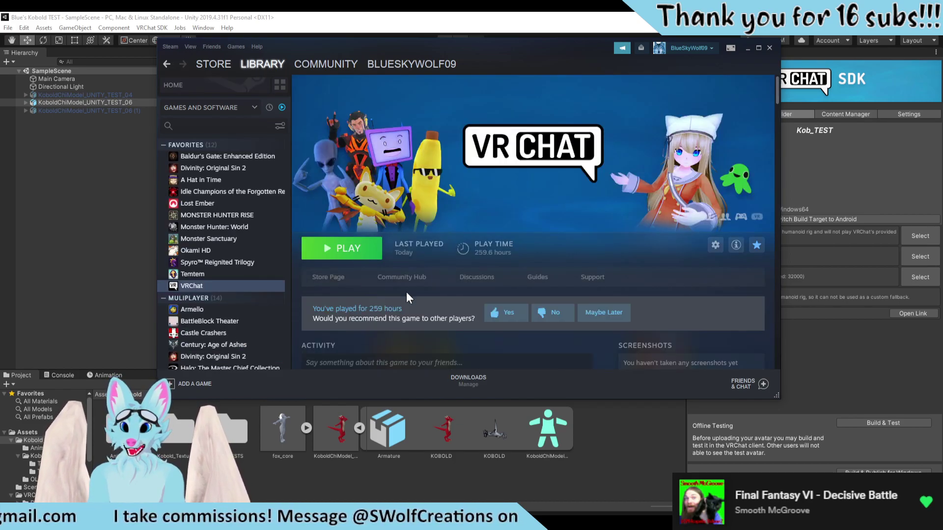
pyautogui.click(339, 248)
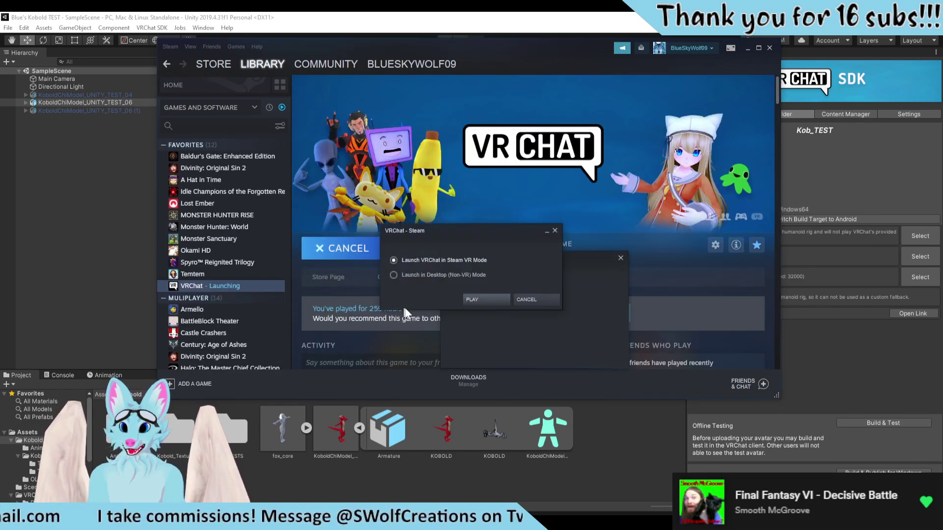
pyautogui.click(487, 300)
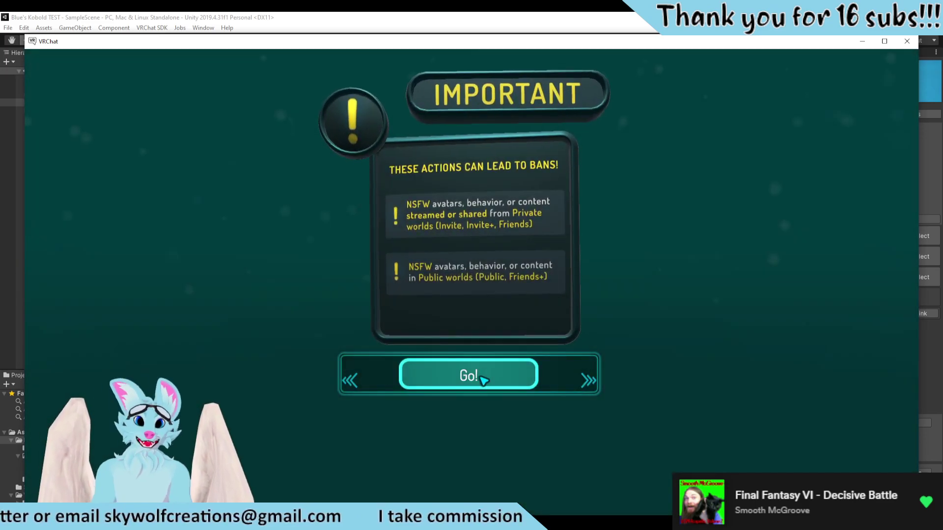
pyautogui.click(482, 378)
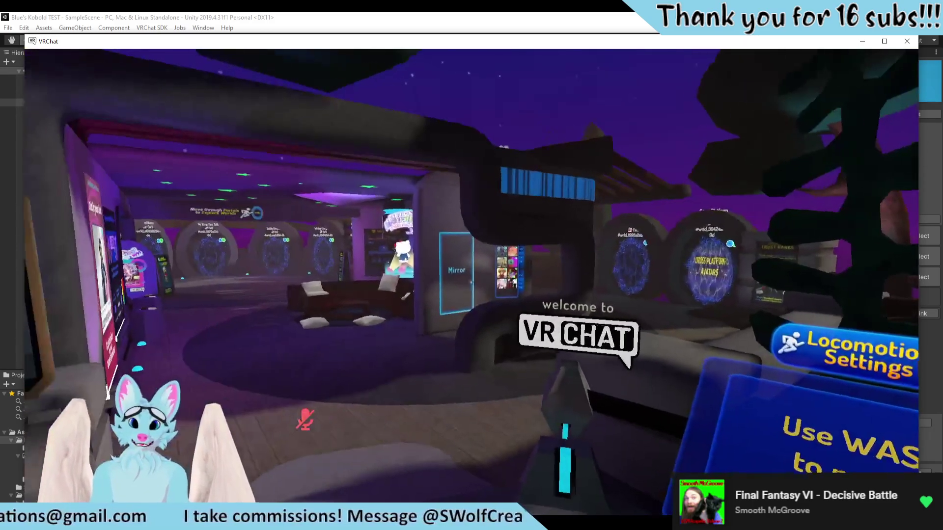
# Step: Turn on the mirror in the VRChat home world and change into the test avatar SDK: KoboldChiModel_UNITY_TEST_06
pyautogui.press('w')
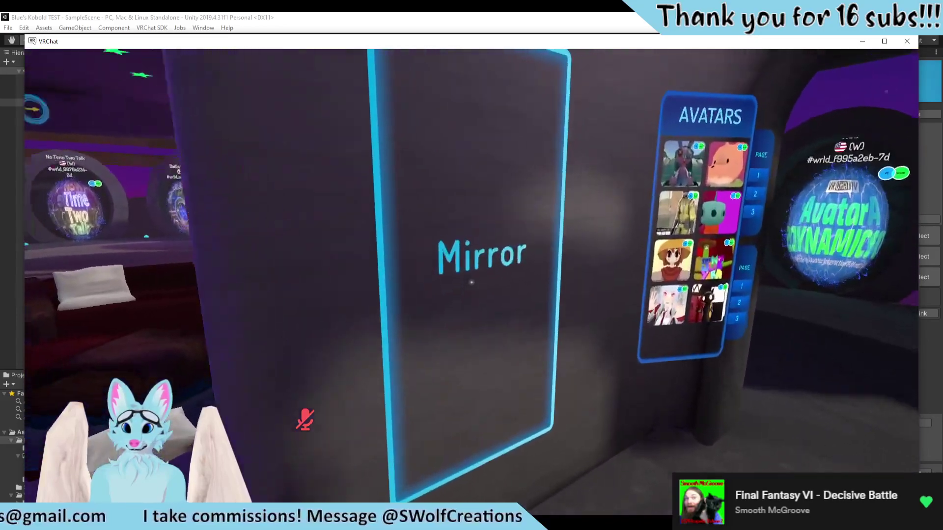
pyautogui.click(472, 282)
pyautogui.press('Escape')
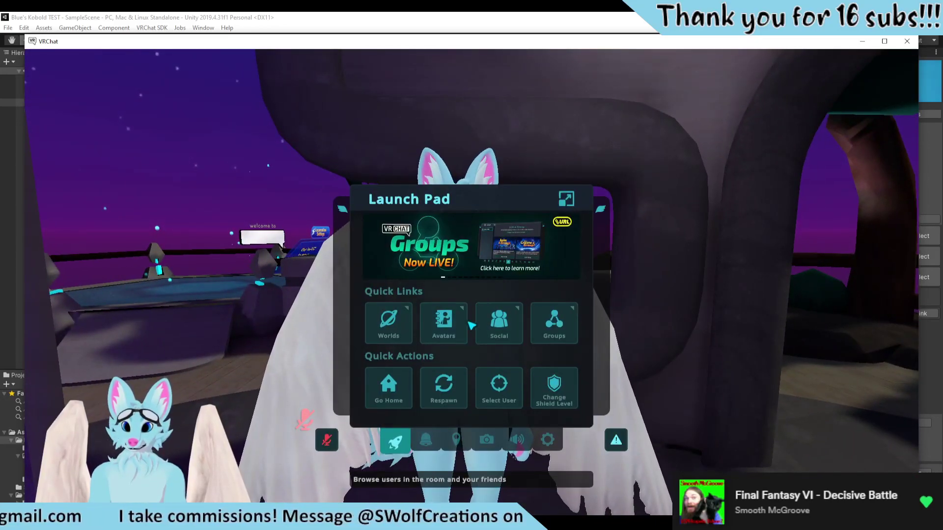
pyautogui.click(445, 320)
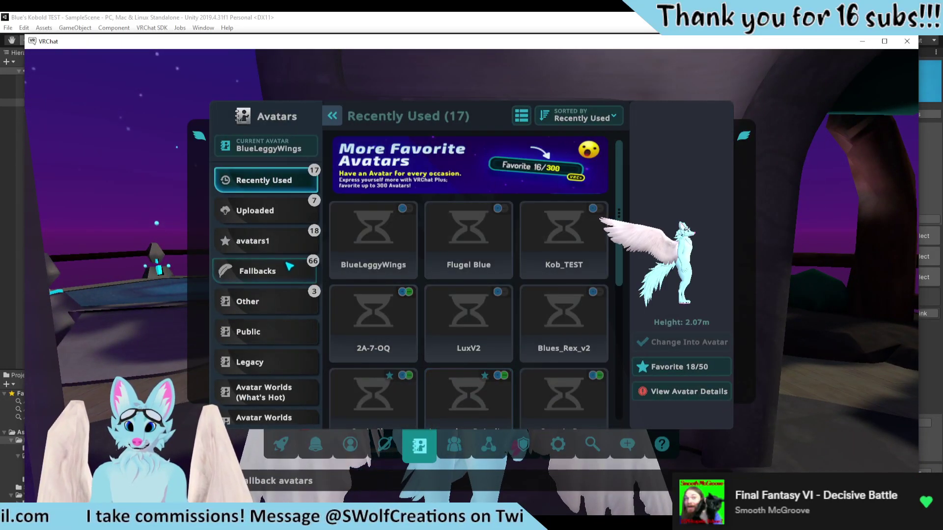
pyautogui.click(287, 310)
pyautogui.click(582, 262)
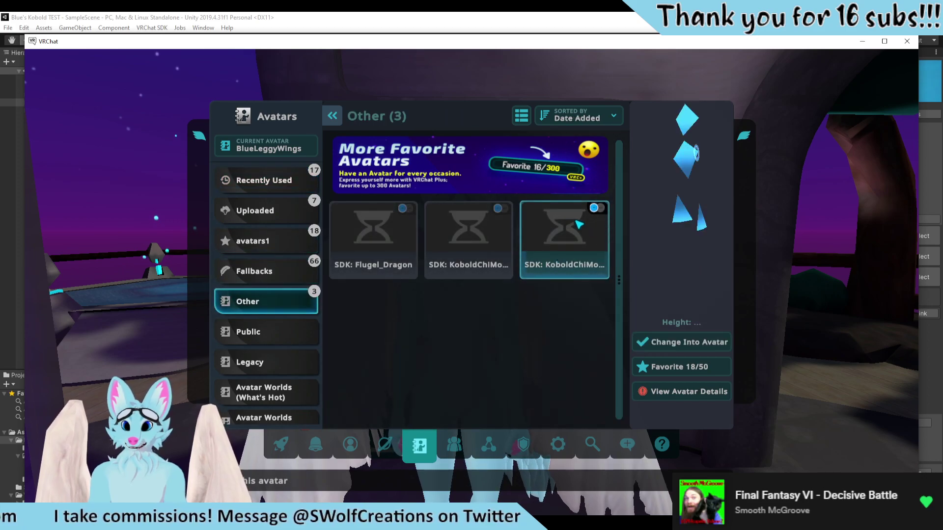
pyautogui.click(697, 344)
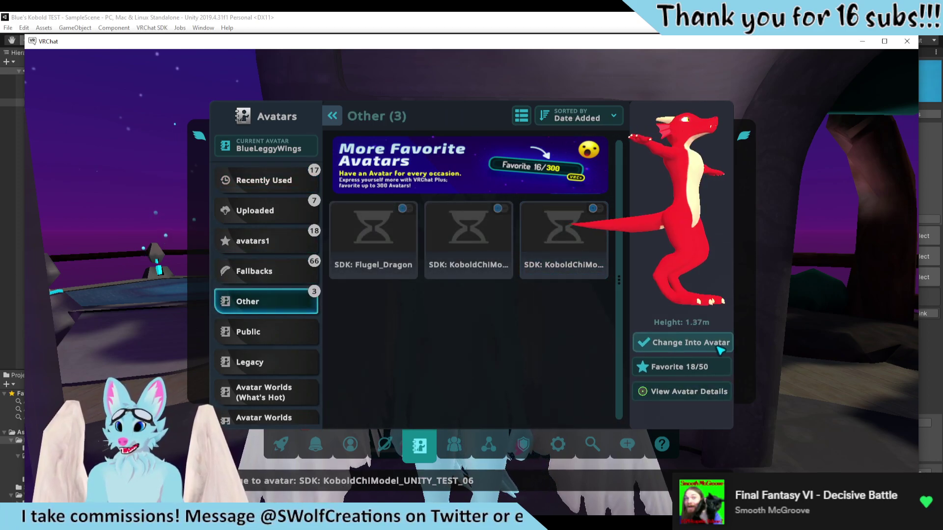
pyautogui.click(585, 251)
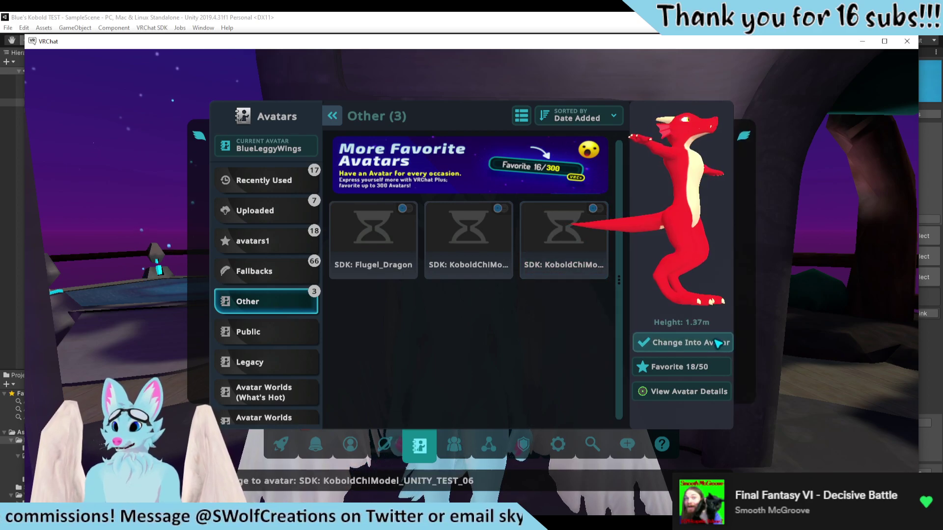
pyautogui.click(687, 342)
pyautogui.press('Escape')
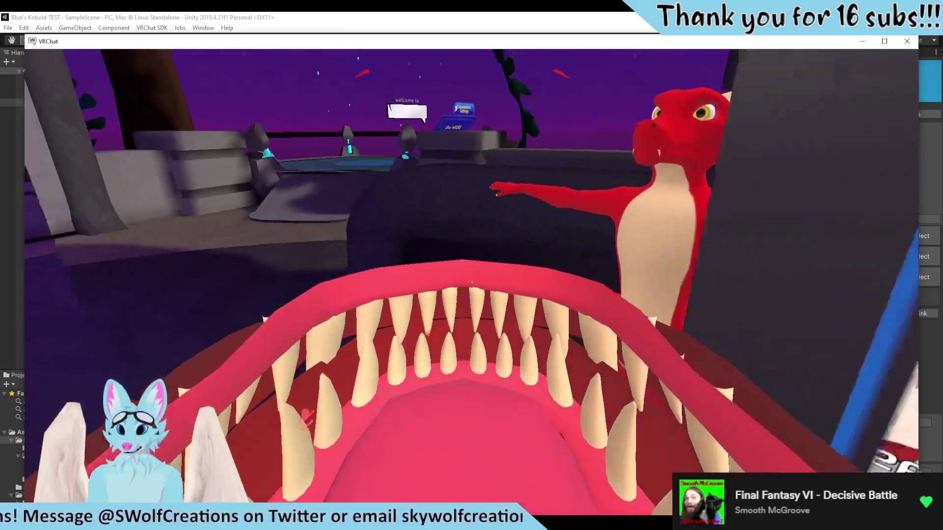
# Step: Examine the kobold's pose in the mirror, exit VRChat, and return to Unity
pyautogui.press('s')
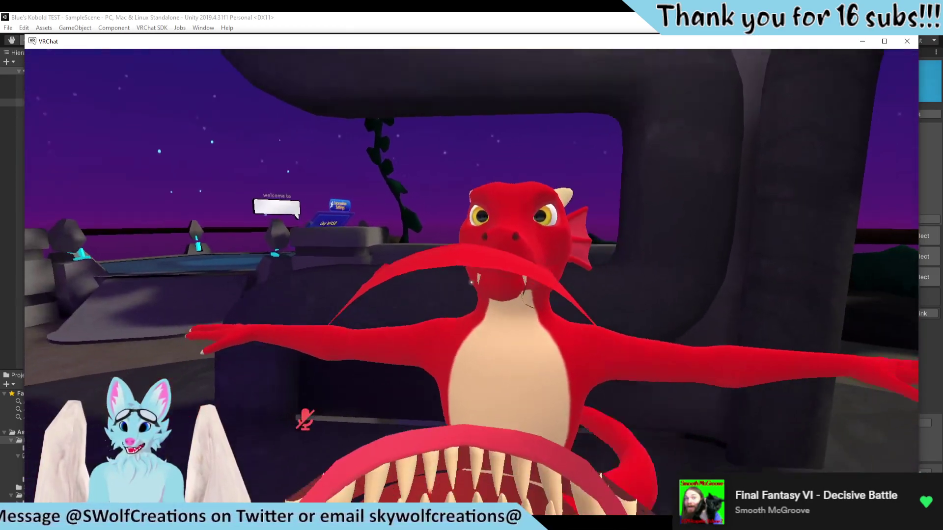
pyautogui.press('w')
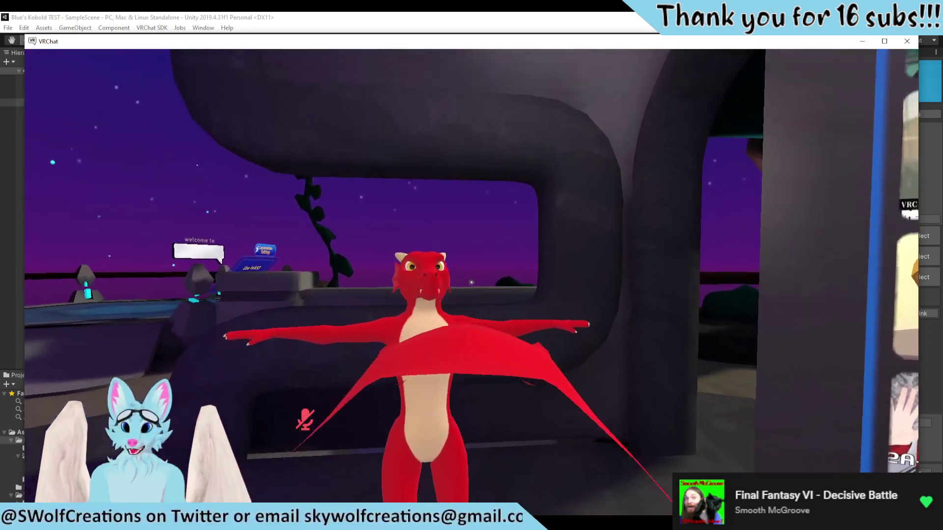
pyautogui.press('Escape')
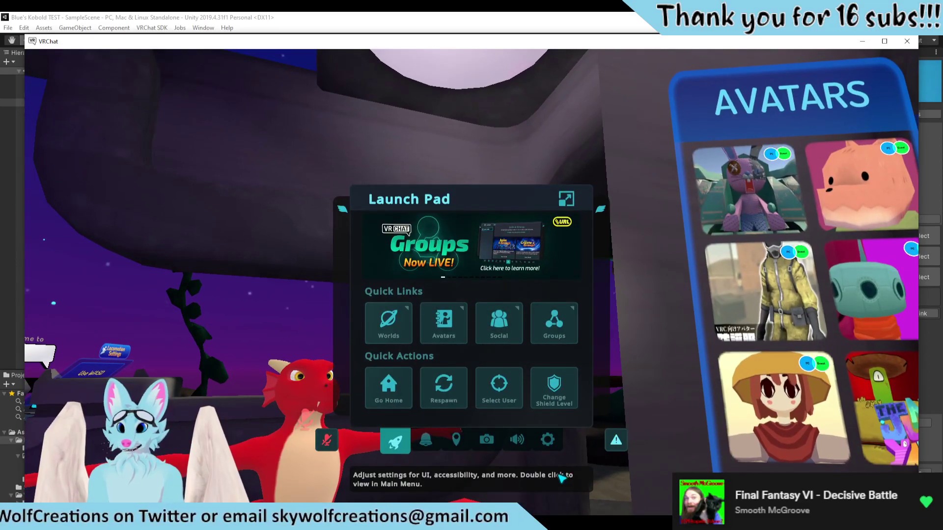
pyautogui.click(568, 197)
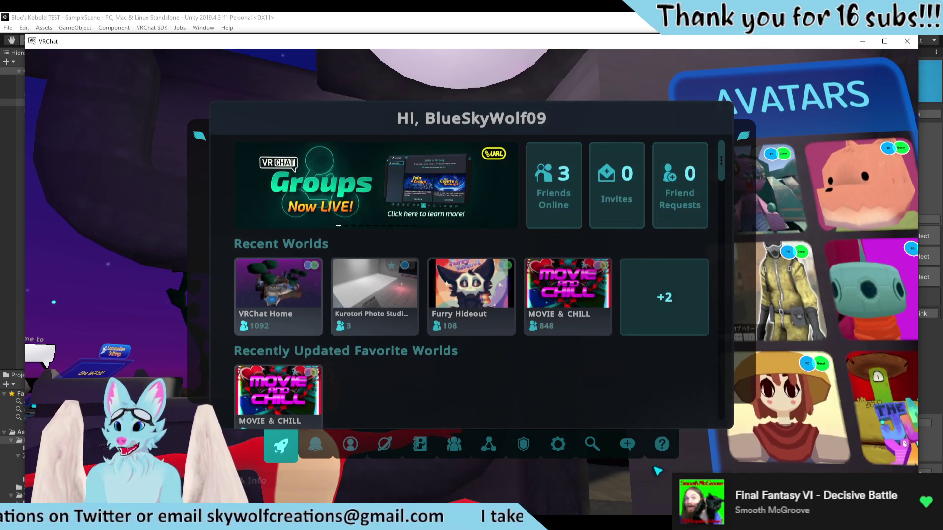
pyautogui.press('Escape')
pyautogui.press('Escape')
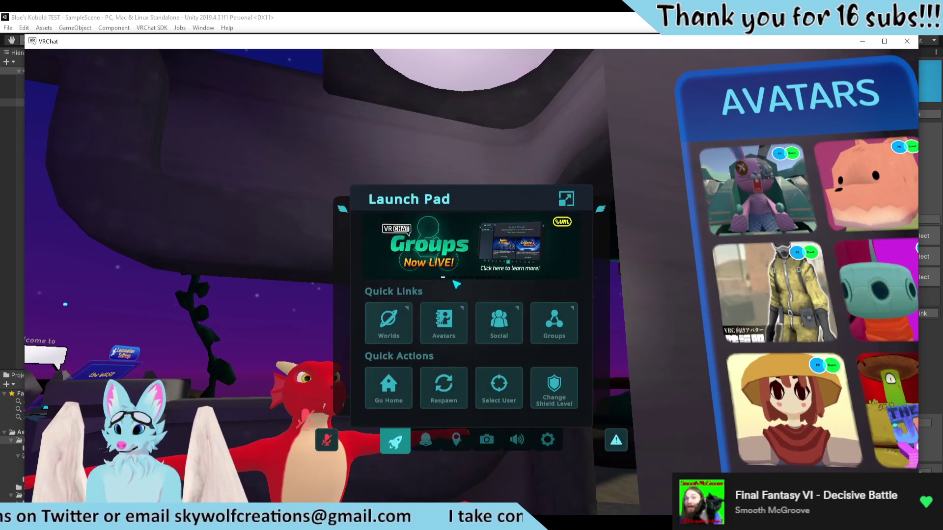
pyautogui.click(546, 443)
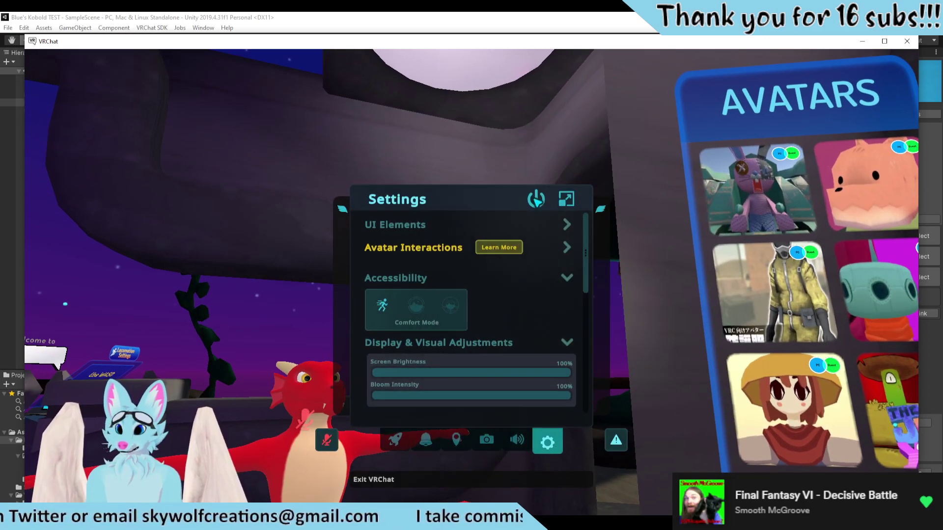
pyautogui.click(536, 199)
pyautogui.click(412, 395)
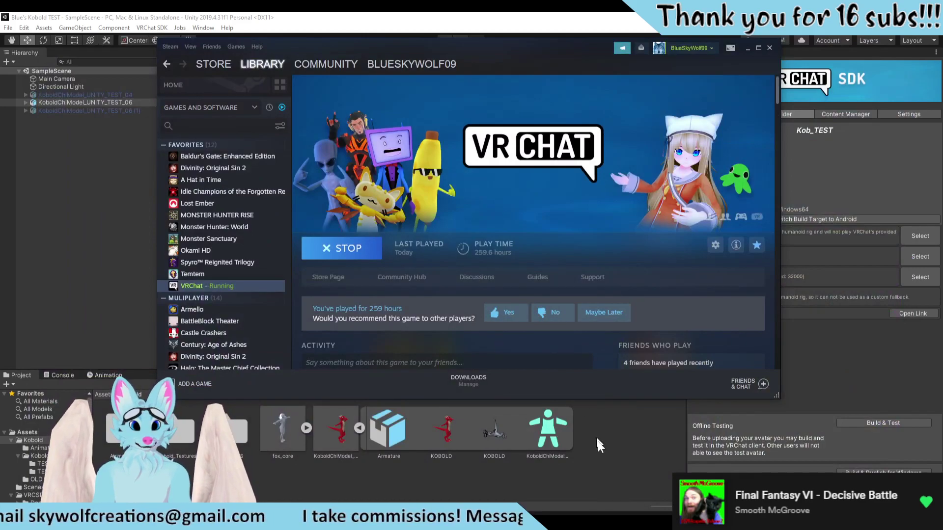
pyautogui.click(641, 474)
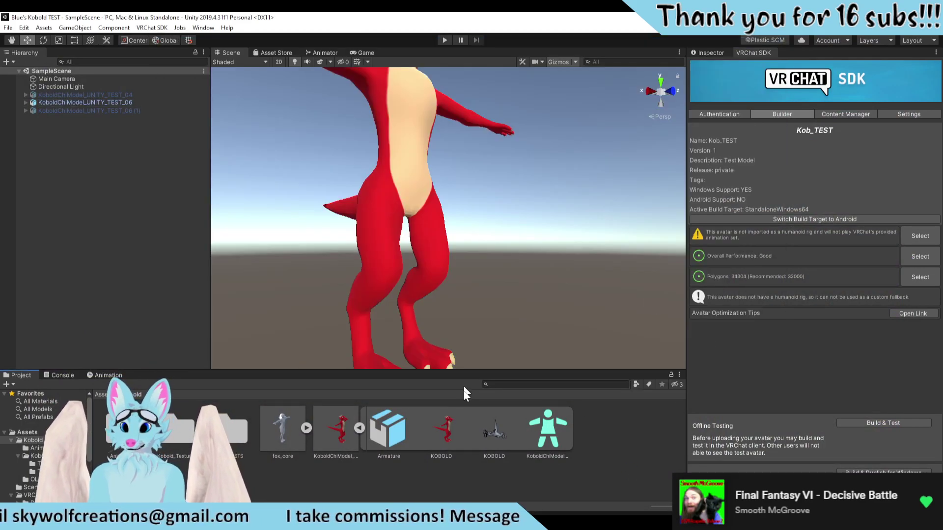
# Step: Open the humanoid avatar configuration of KoboldChiModel_UNITY_TEST_04 and clear the Toes bone assignments of both legs
pyautogui.click(342, 438)
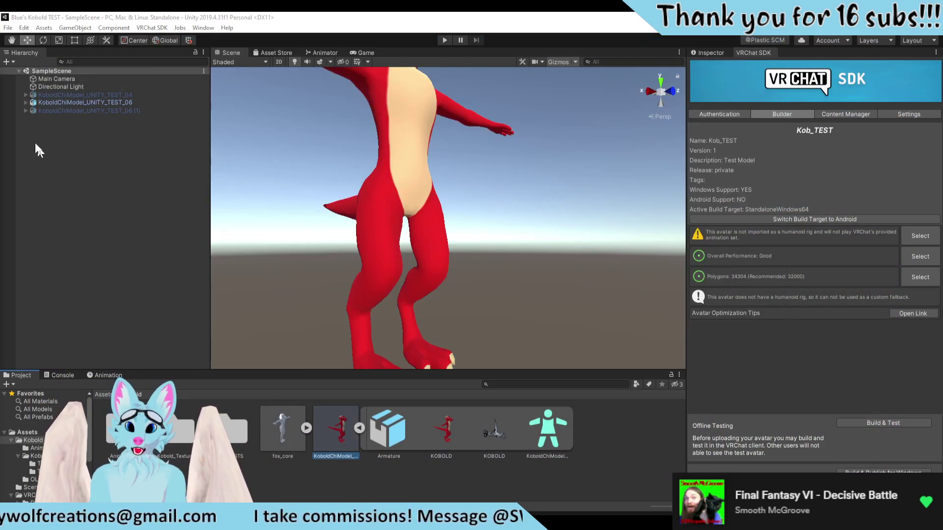
pyautogui.click(711, 54)
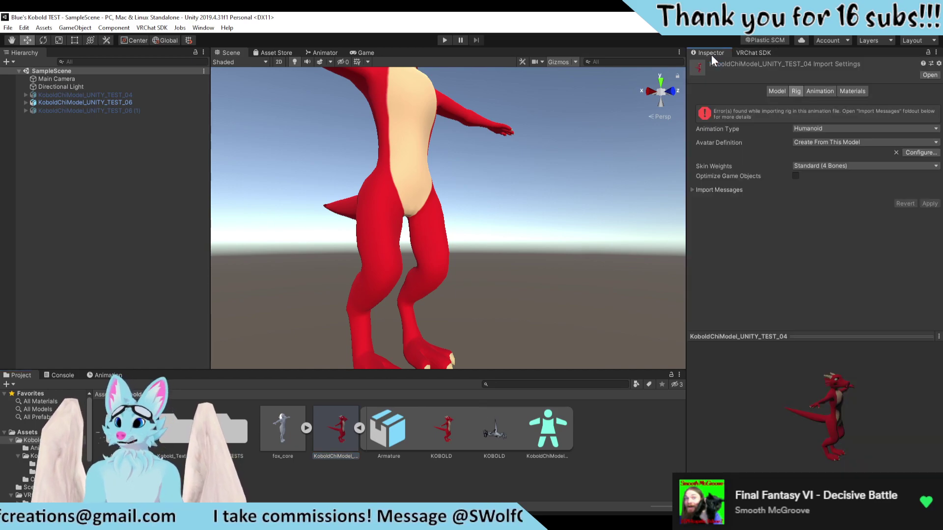
pyautogui.click(930, 155)
pyautogui.click(845, 455)
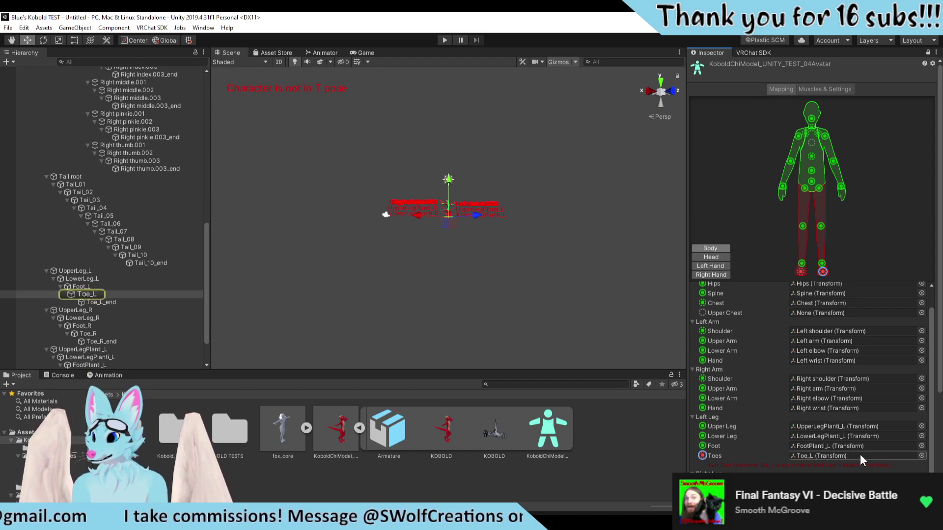
pyautogui.press('Delete')
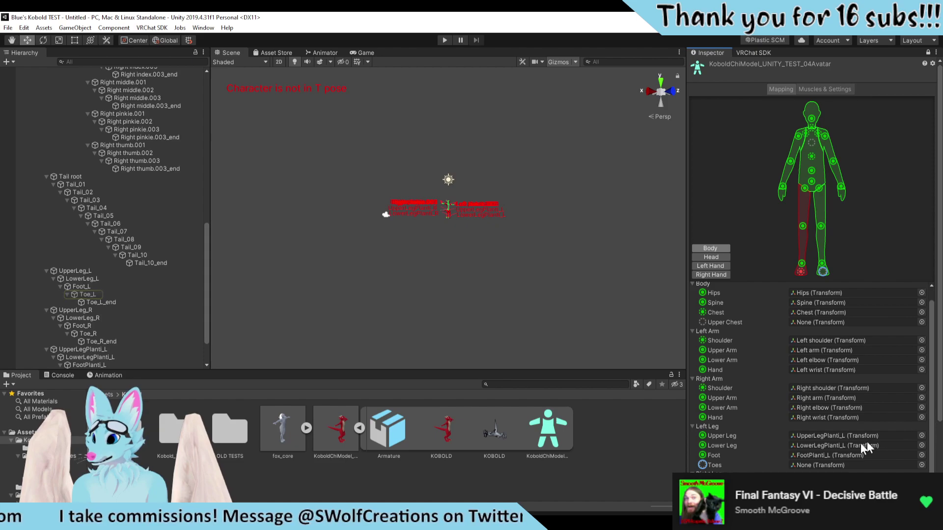
pyautogui.scroll(-3, 939, 403)
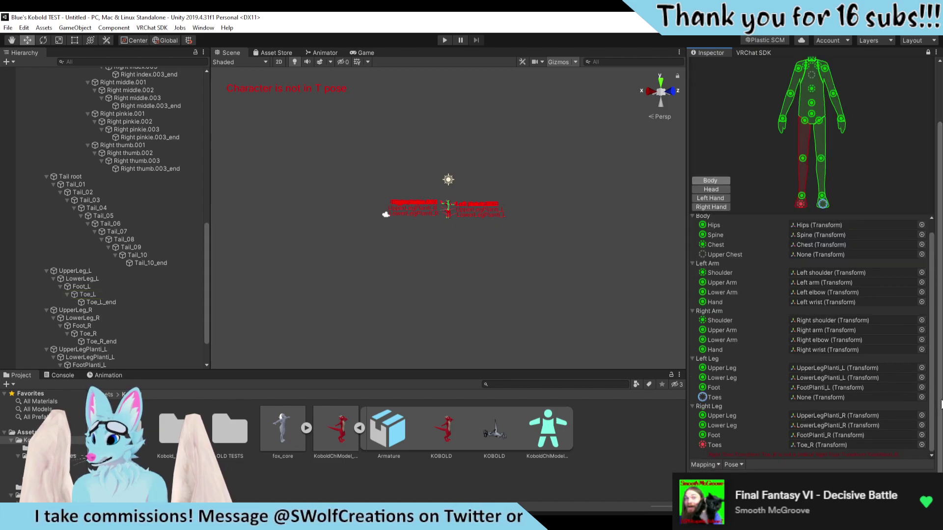
pyautogui.click(832, 442)
pyautogui.press('Delete')
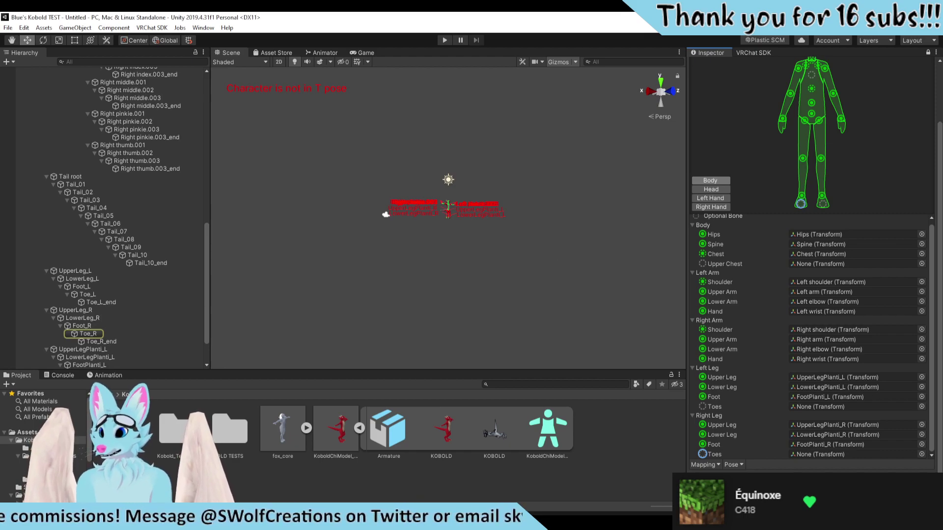
pyautogui.scroll(10, 484, 156)
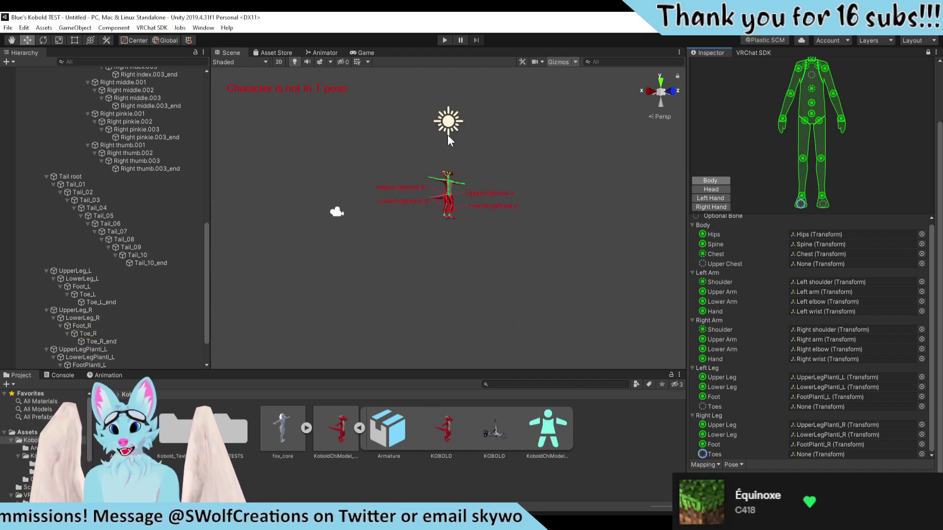
pyautogui.scroll(-8, 472, 130)
pyautogui.moveTo(471, 135); pyautogui.dragTo(450, 226, button='middle')
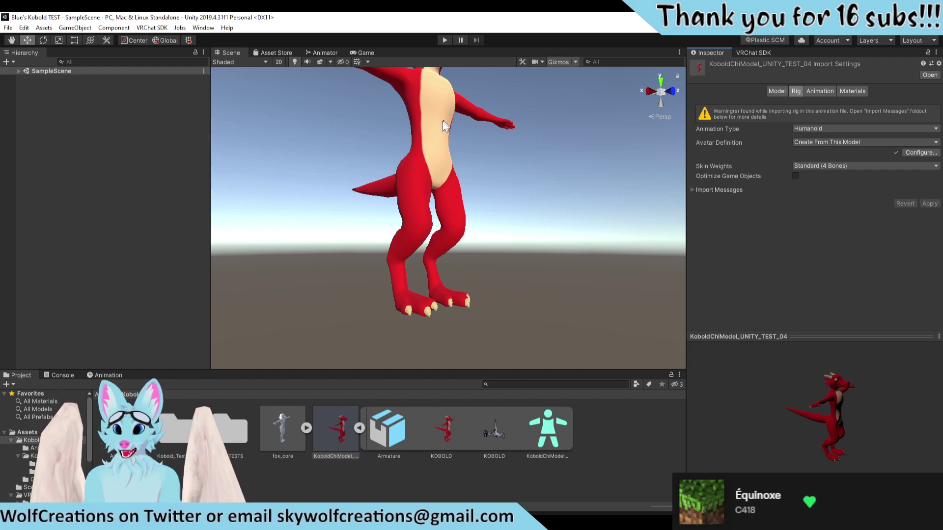
# Step: Run the scene in Play mode and examine the kobold's legs and feet up close in the Scene view
pyautogui.click(401, 138)
pyautogui.click(442, 39)
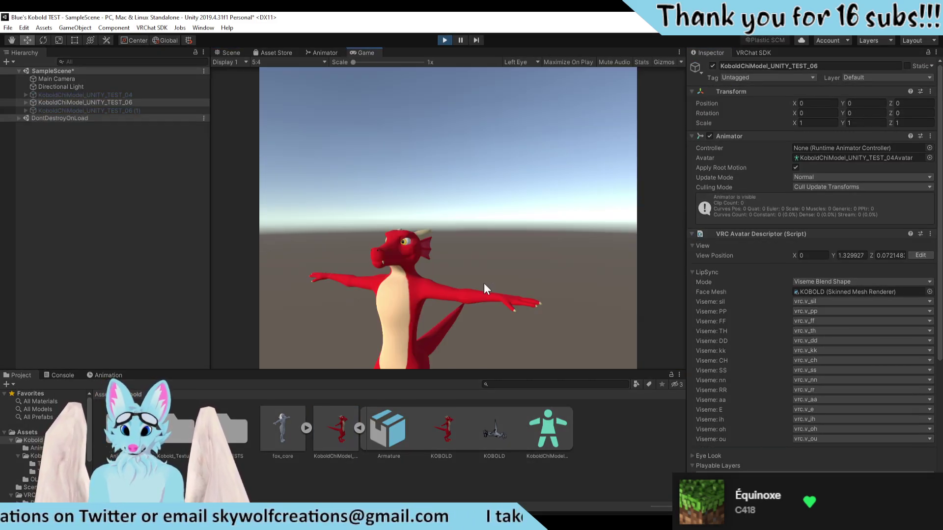
pyautogui.click(217, 52)
pyautogui.moveTo(530, 290); pyautogui.dragTo(423, 281, button='right')
pyautogui.press('w')
pyautogui.press('s')
pyautogui.press('w')
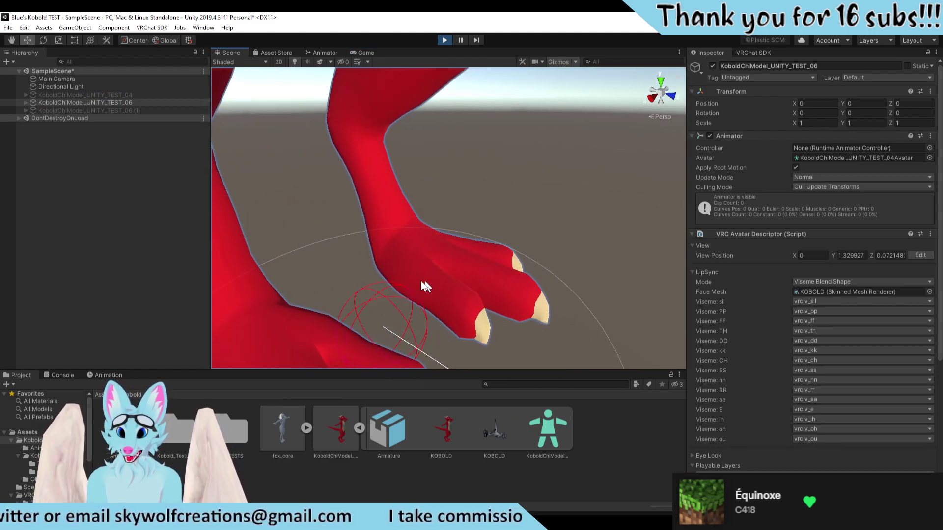
# Step: Frame the whole KOBOLD mesh in the Scene view and select the KoboldChiModel_UNITY_TEST_06 object to inspect its rig
pyautogui.click(385, 307)
pyautogui.click(341, 324)
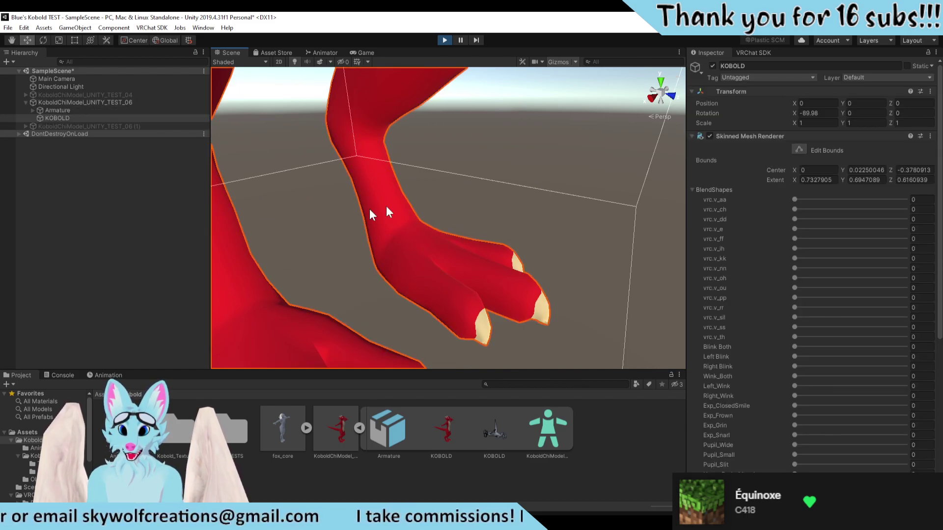
pyautogui.press('f')
pyautogui.click(72, 134)
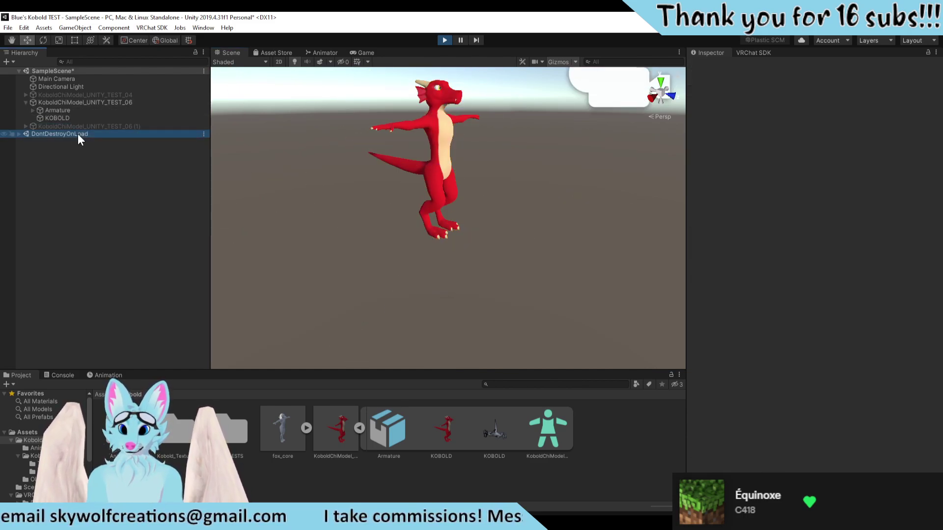
pyautogui.click(83, 101)
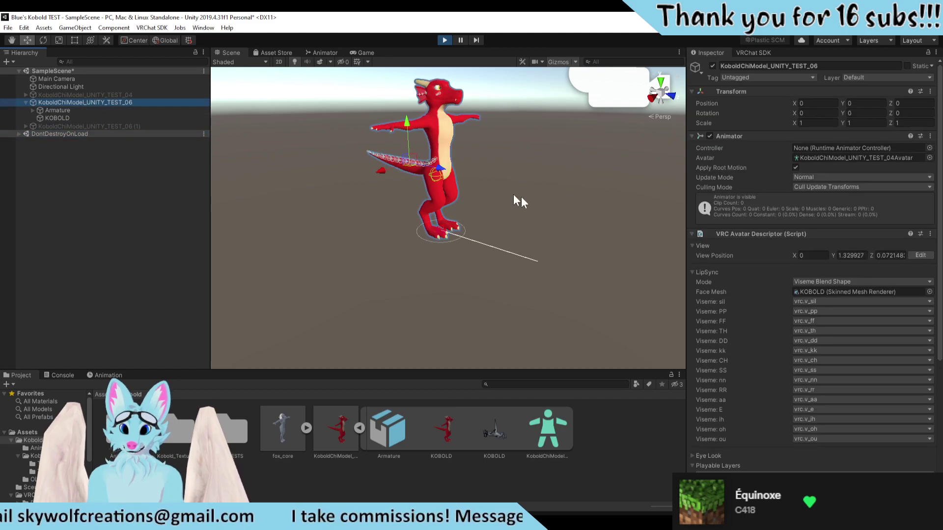
# Step: Examine the kobold's body, tail and legs from several angles in the Scene view
pyautogui.keyDown('alt'); pyautogui.moveTo(520, 201); pyautogui.dragTo(501, 213); pyautogui.keyUp('alt')
pyautogui.press('w')
pyautogui.moveTo(501, 212); pyautogui.dragTo(399, 186, button='right')
pyautogui.keyDown('alt'); pyautogui.moveTo(399, 187); pyautogui.dragTo(450, 145); pyautogui.keyUp('alt')
pyautogui.moveTo(451, 144); pyautogui.dragTo(100, 130, button='right')
pyautogui.press('d')
pyautogui.keyDown('alt'); pyautogui.moveTo(100, 134); pyautogui.dragTo(501, 94); pyautogui.keyUp('alt')
pyautogui.scroll(2, 446, 164)
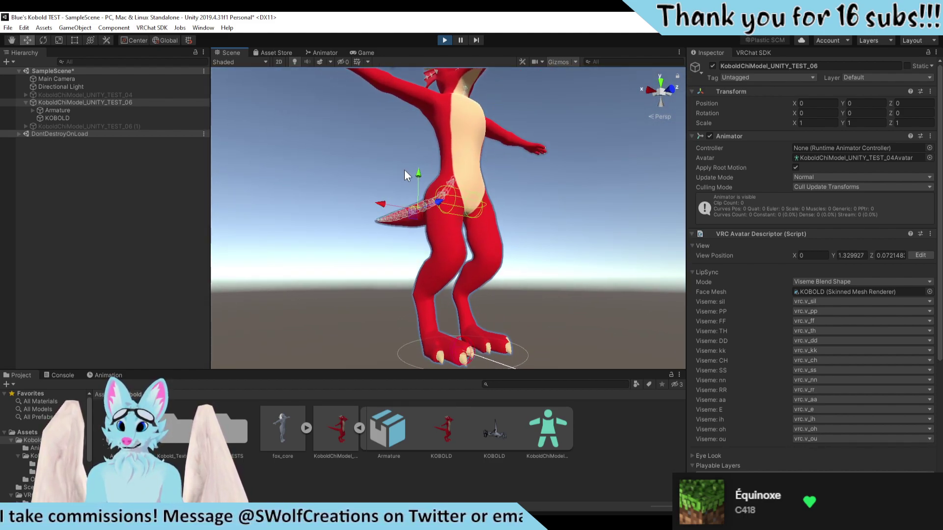
# Step: Try lifting the KoboldChiModel_UNITY_TEST_06 object along the Y axis to swing its tail, and undo the move
pyautogui.moveTo(418, 172); pyautogui.dragTo(429, 128)
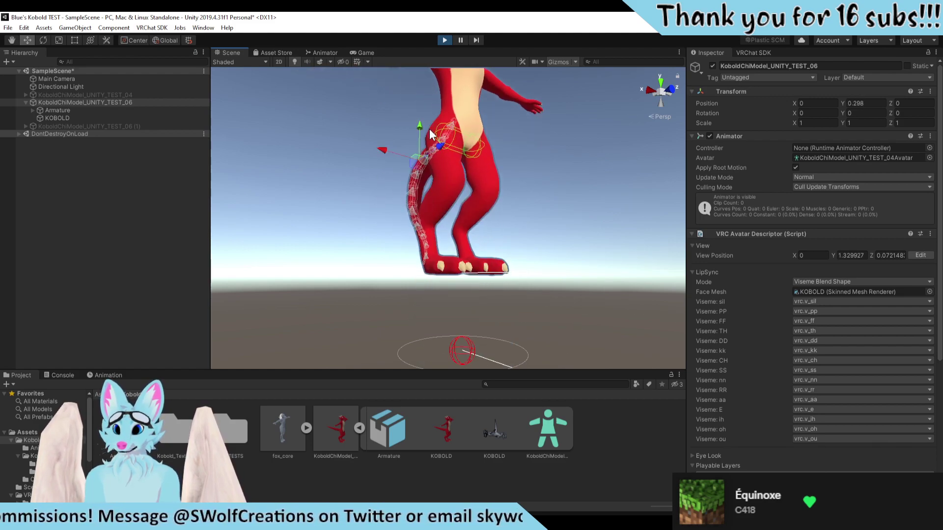
pyautogui.hotkey('ctrl', 'z')
pyautogui.moveTo(420, 173); pyautogui.dragTo(421, 175)
pyautogui.hotkey('ctrl', 'z')
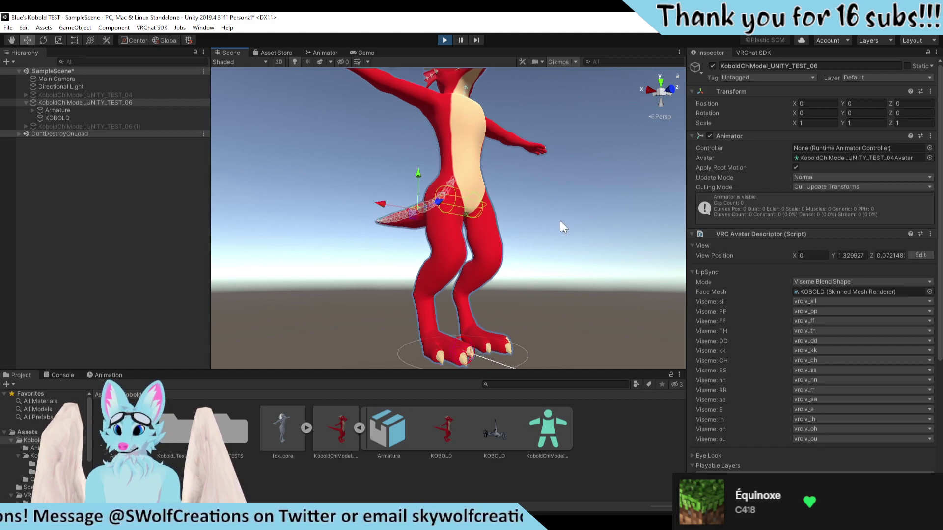
# Step: Examine the kobold's full figure and upper body in the Scene view and clear the object selection
pyautogui.moveTo(587, 249); pyautogui.dragTo(596, 322, button='right')
pyautogui.press('s')
pyautogui.press('w')
pyautogui.keyDown('alt'); pyautogui.scroll(-6, 597, 323); pyautogui.keyUp('alt')
pyautogui.keyDown('alt'); pyautogui.scroll(4, 572, 324); pyautogui.keyUp('alt')
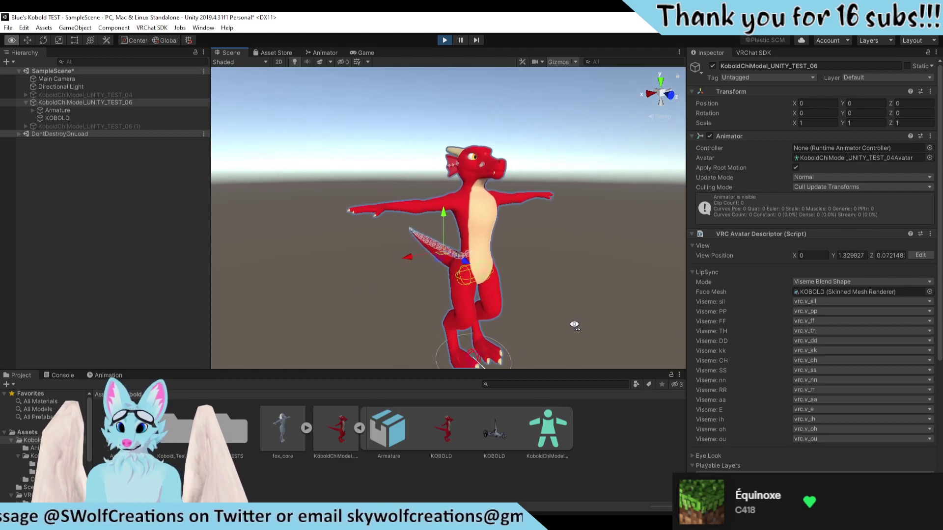
pyautogui.keyDown('alt'); pyautogui.scroll(3, 574, 321); pyautogui.keyUp('alt')
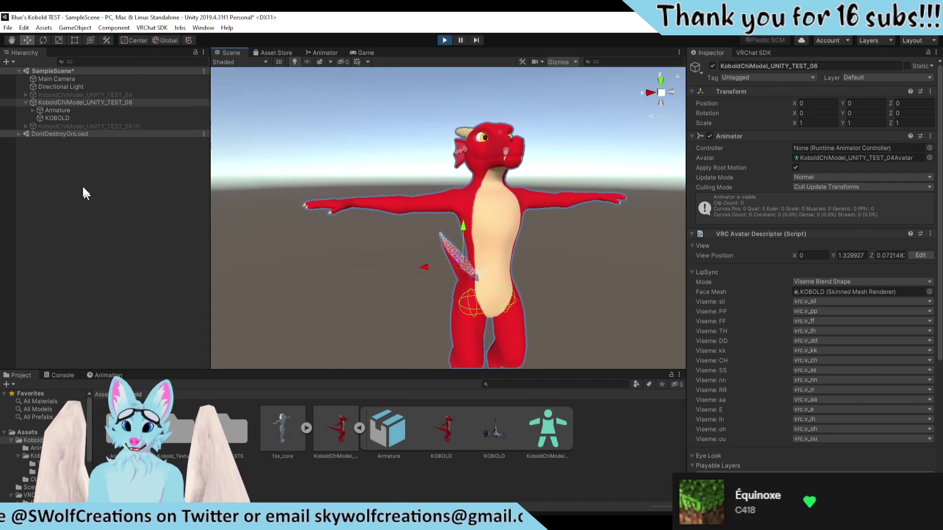
pyautogui.click(123, 218)
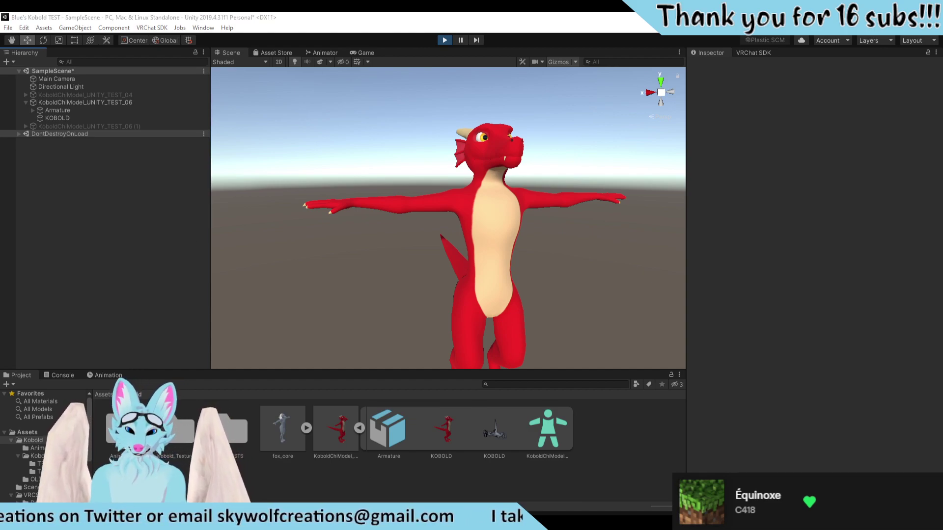
# Step: Switch to Blender and reopen KoboldChiModel_022_HORN_SHAPES.blend, discarding the unsaved changes
pyautogui.hotkey('alt', 'Tab')
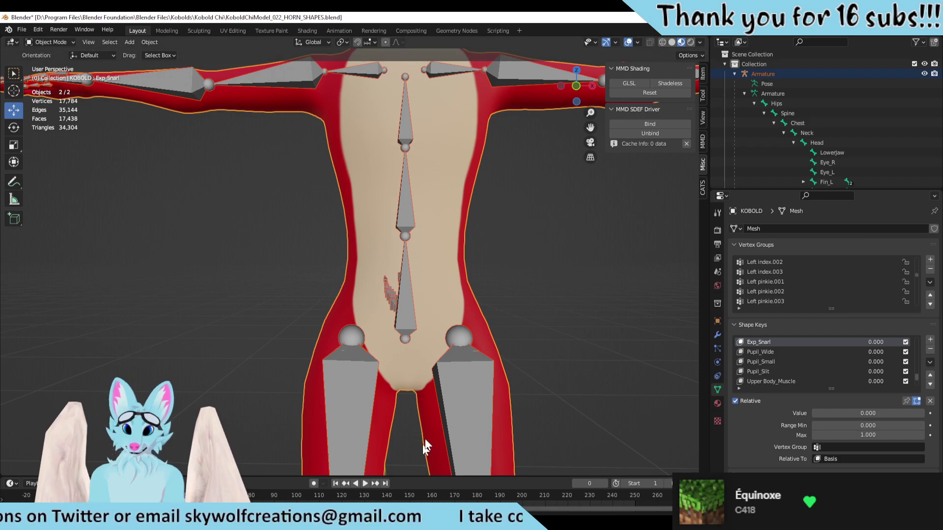
pyautogui.scroll(-6, 425, 447)
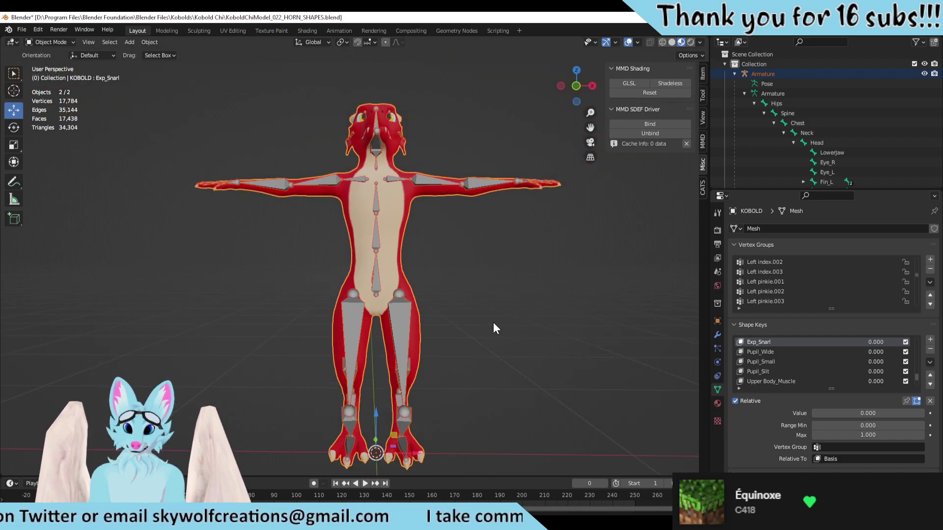
pyautogui.scroll(2, 493, 322)
pyautogui.moveTo(493, 322); pyautogui.dragTo(405, 300, button='middle')
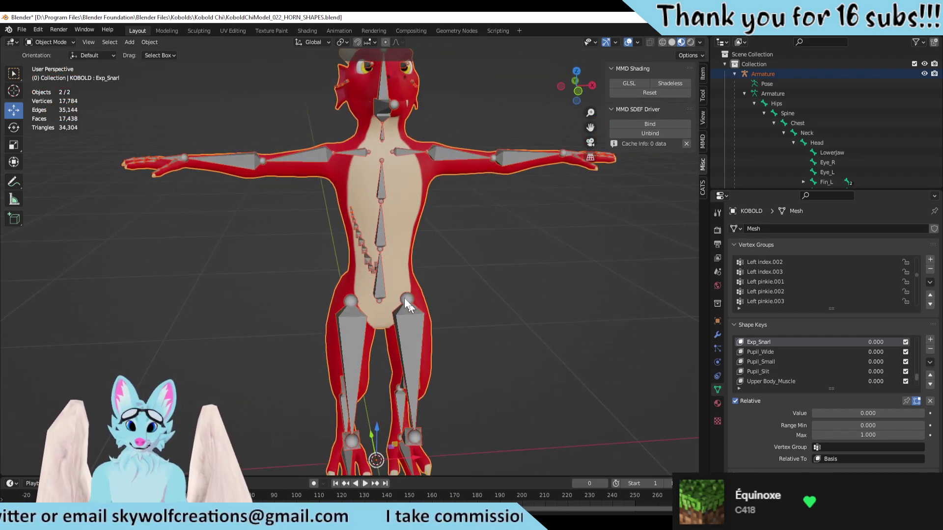
pyautogui.click(21, 31)
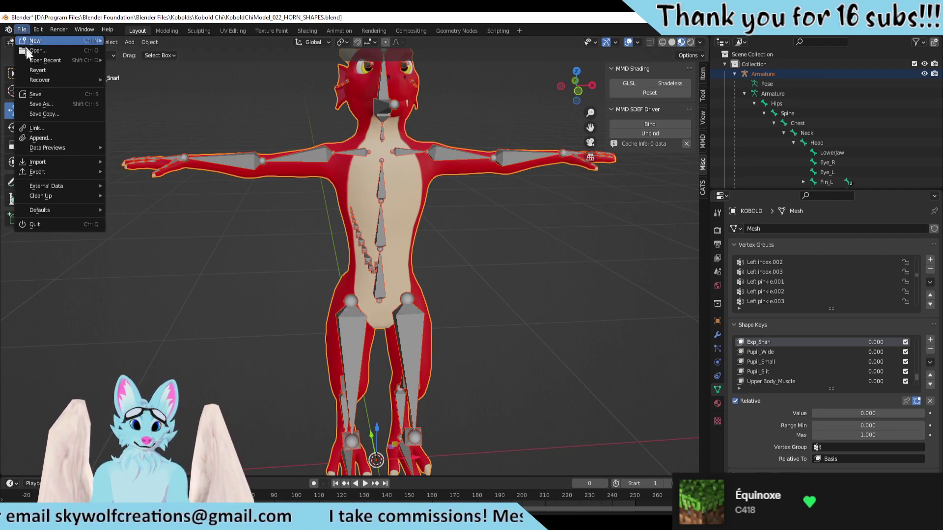
pyautogui.click(55, 49)
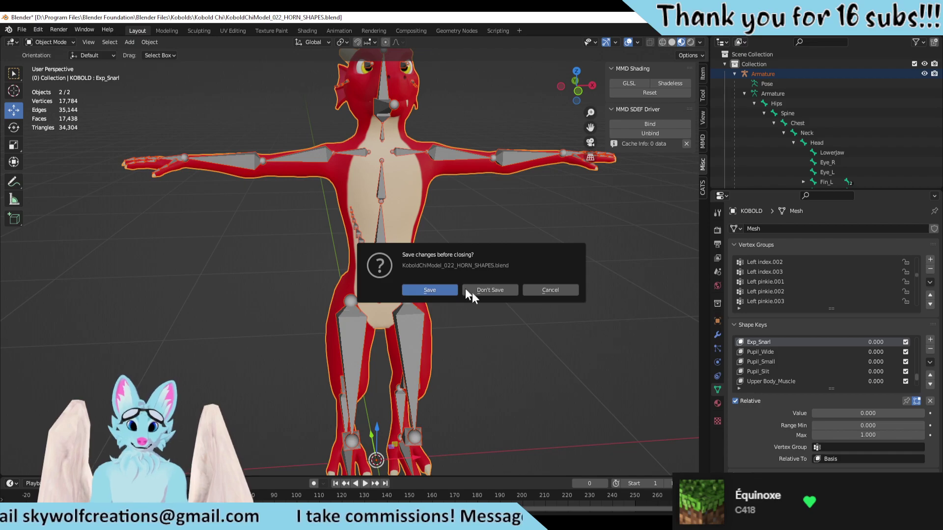
pyautogui.click(495, 290)
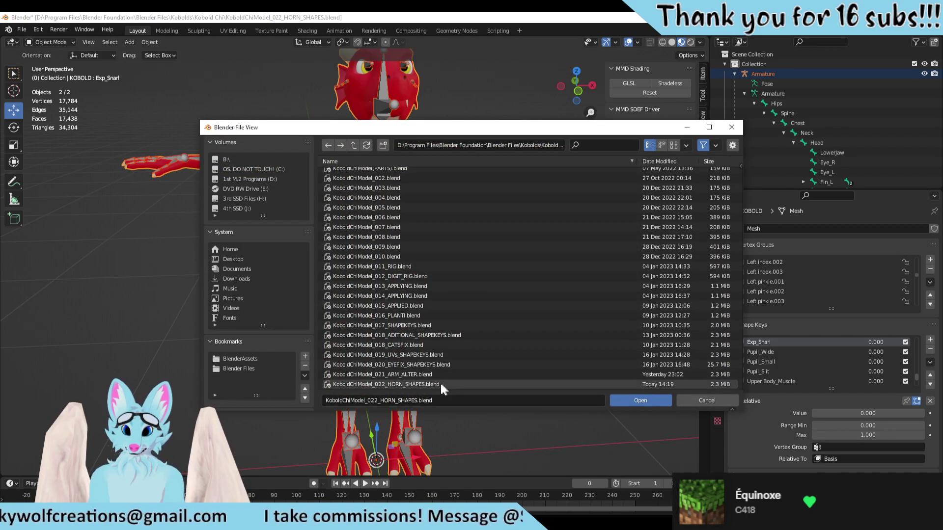
pyautogui.doubleClick(430, 386)
pyautogui.scroll(-8, 488, 372)
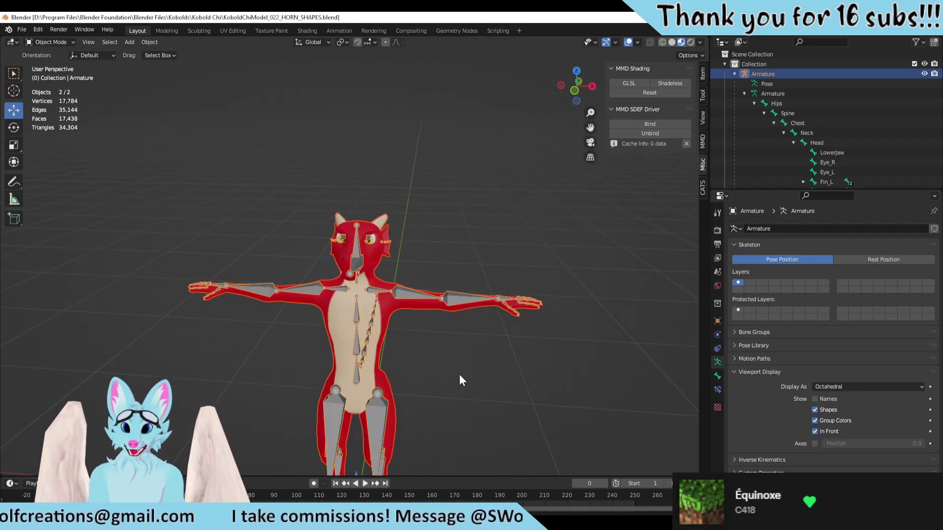
pyautogui.moveTo(470, 331); pyautogui.dragTo(469, 320, button='middle')
pyautogui.keyDown('shift'); pyautogui.moveTo(415, 363); pyautogui.dragTo(438, 330, button='middle'); pyautogui.keyUp('shift')
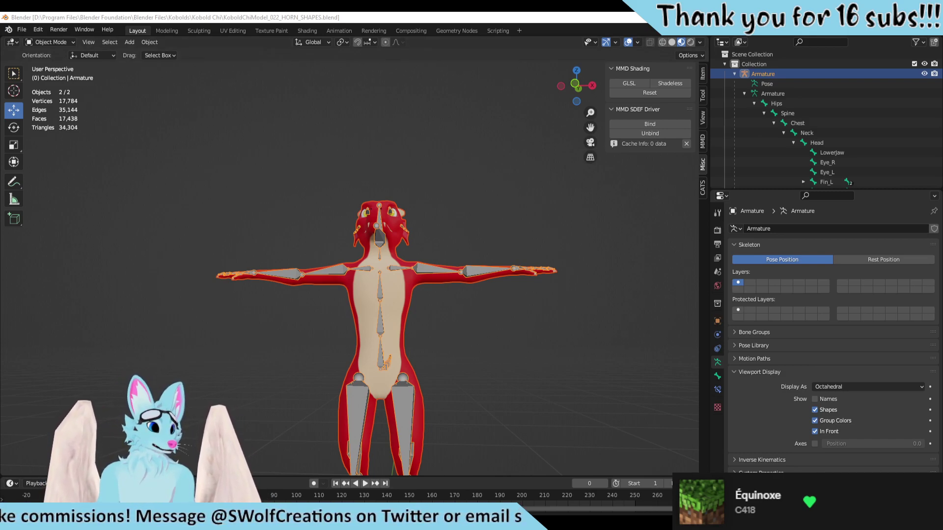
pyautogui.scroll(6, 470, 314)
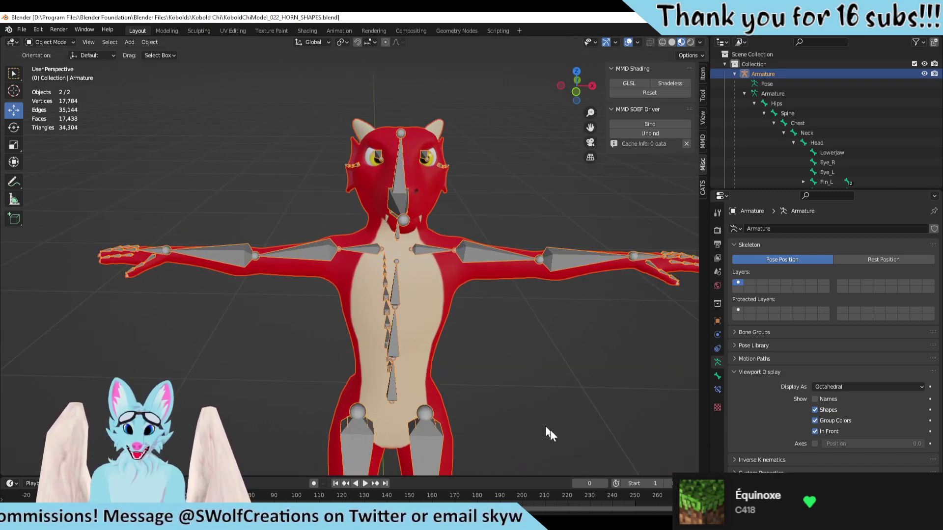
# Step: Return to Unity, examine the kobold's head and upper body in the Scene view, and close the SteamVR window
pyautogui.hotkey('alt', 'Tab')
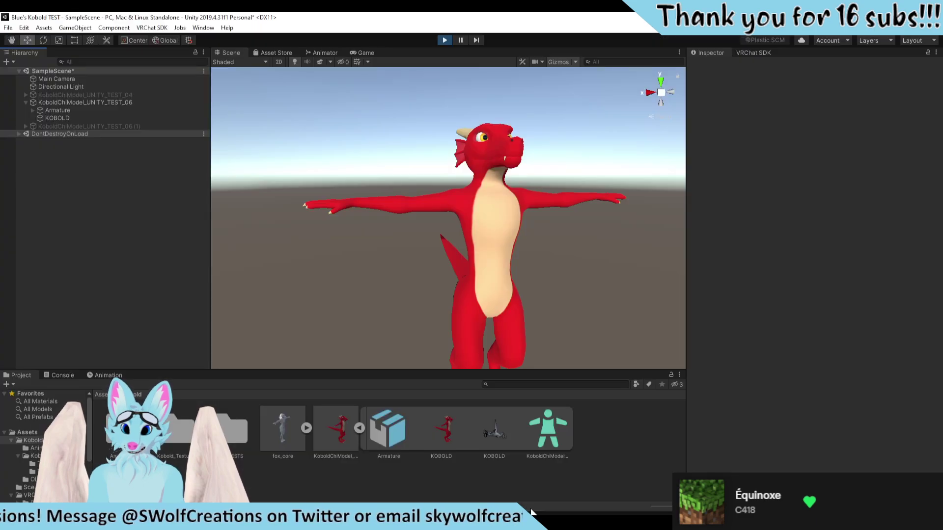
pyautogui.moveTo(550, 221); pyautogui.dragTo(411, 266, button='right')
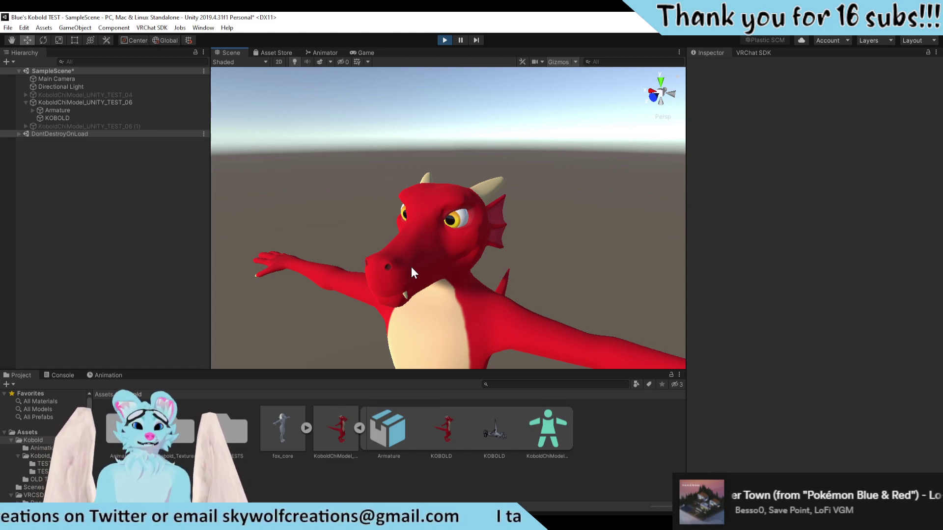
pyautogui.scroll(3, 523, 248)
pyautogui.scroll(-5, 461, 242)
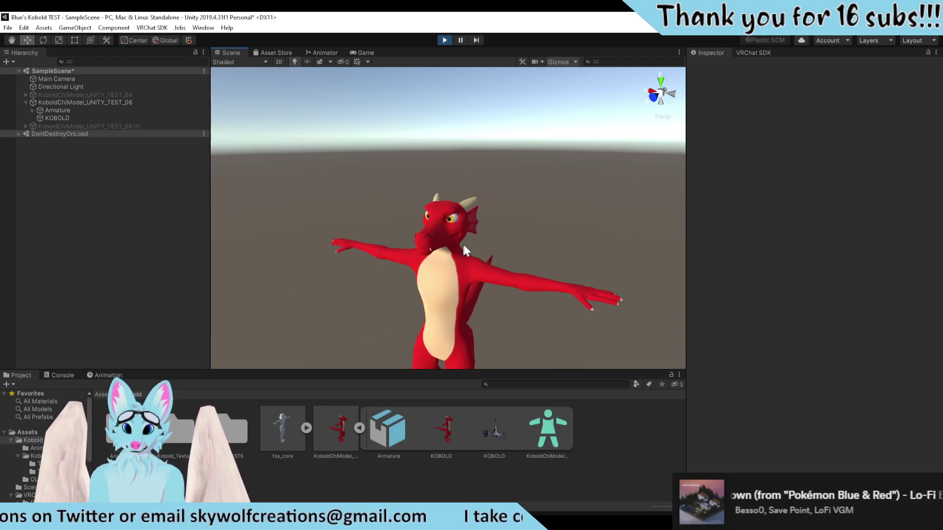
pyautogui.moveTo(462, 242); pyautogui.dragTo(405, 245, button='middle')
pyautogui.moveTo(406, 245); pyautogui.dragTo(474, 465, button='right')
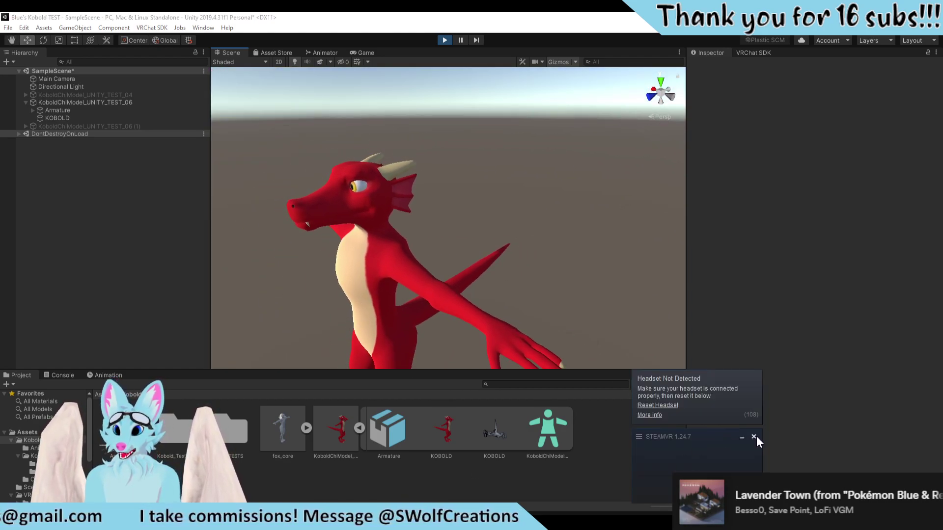
pyautogui.click(754, 436)
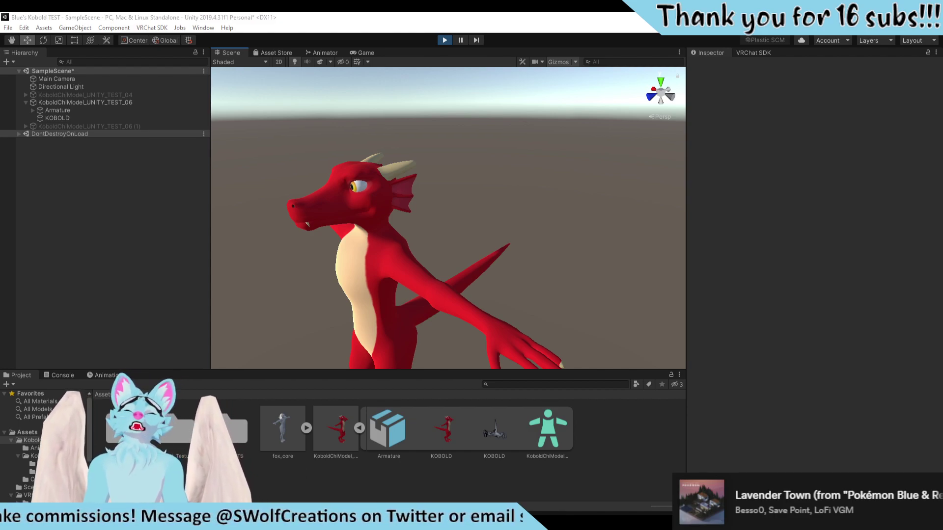
# Step: Switch to Blender and hide the Armature object in the viewport
pyautogui.hotkey('alt', 'Tab')
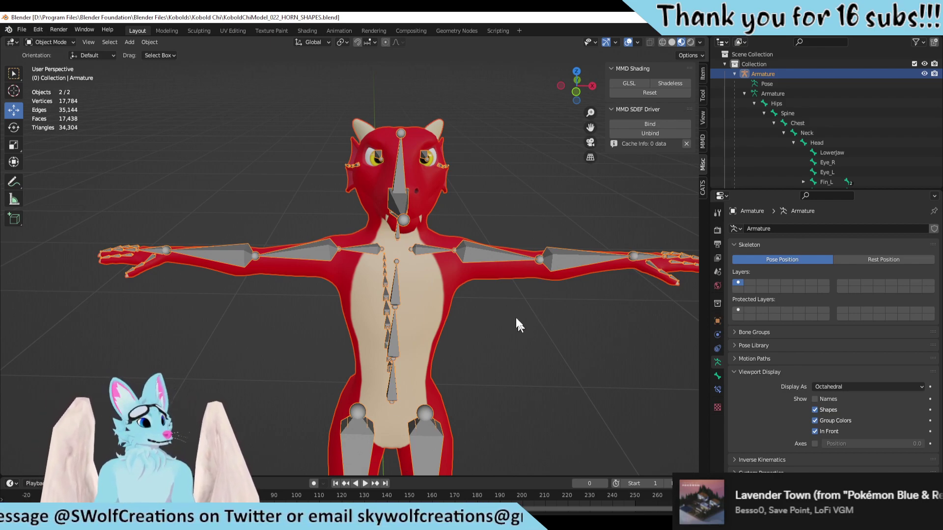
pyautogui.moveTo(470, 360); pyautogui.dragTo(418, 321, button='middle')
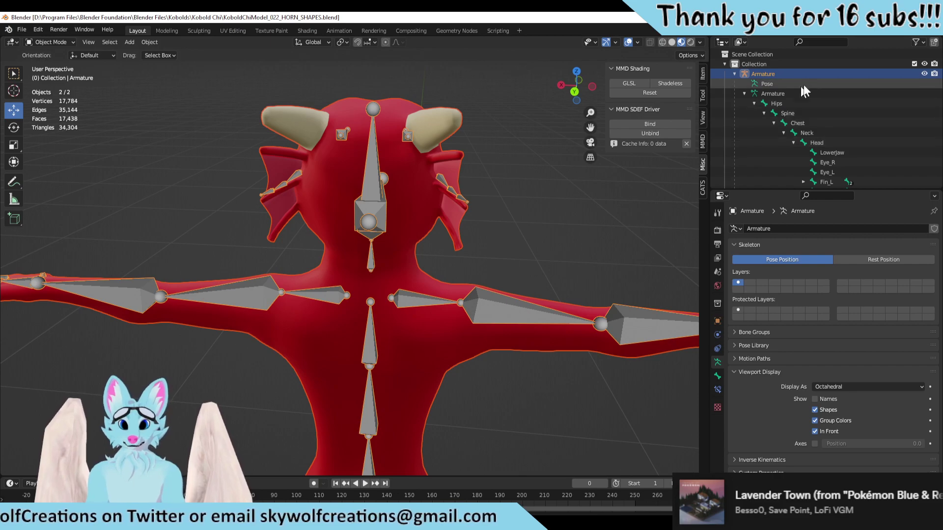
pyautogui.click(924, 73)
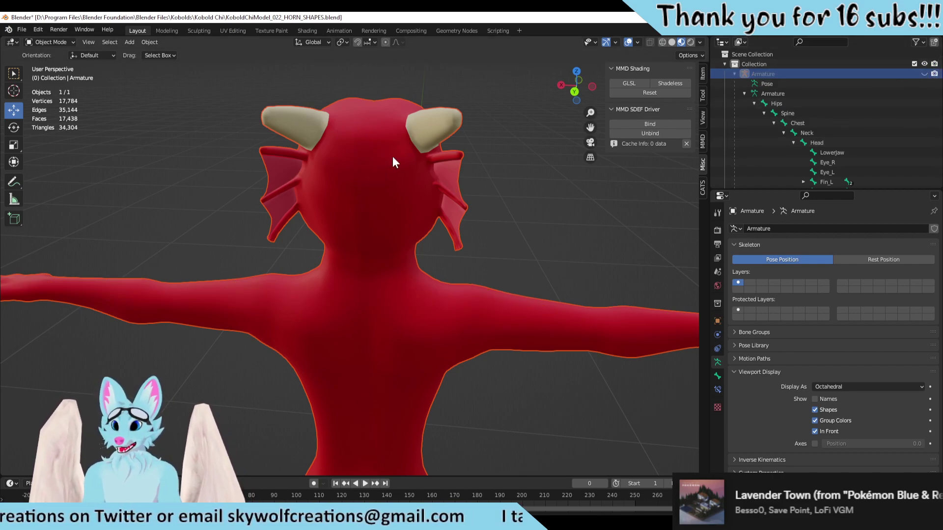
# Step: Select the KOBOLD mesh and enter Edit Mode with the side of the head in view
pyautogui.moveTo(393, 155); pyautogui.dragTo(412, 214, button='middle')
pyautogui.click(325, 193)
pyautogui.press('Tab')
pyautogui.scroll(1, 347, 228)
pyautogui.moveTo(348, 228); pyautogui.dragTo(442, 255, button='middle')
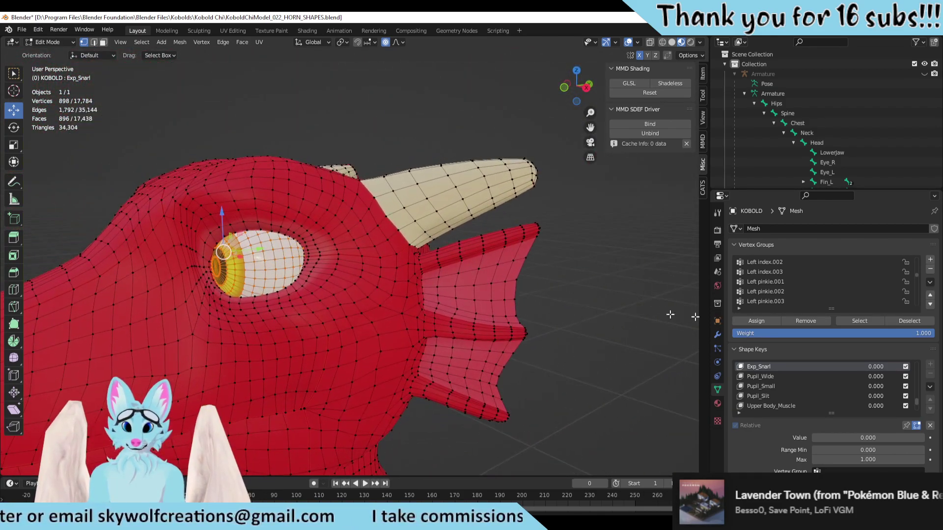
# Step: Select only the vertices of the Horns vertex group on the KOBOLD mesh
pyautogui.scroll(-10, 832, 287)
pyautogui.scroll(-10, 829, 292)
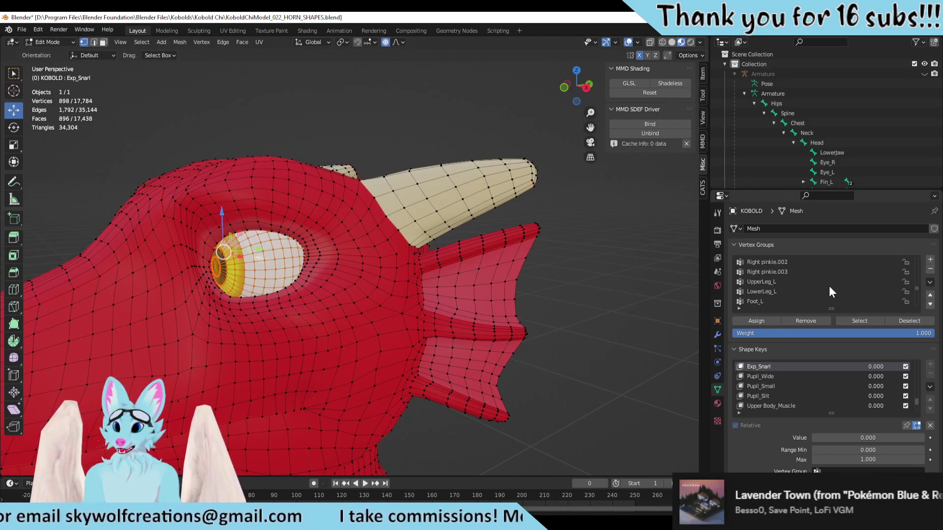
pyautogui.scroll(-3, 828, 292)
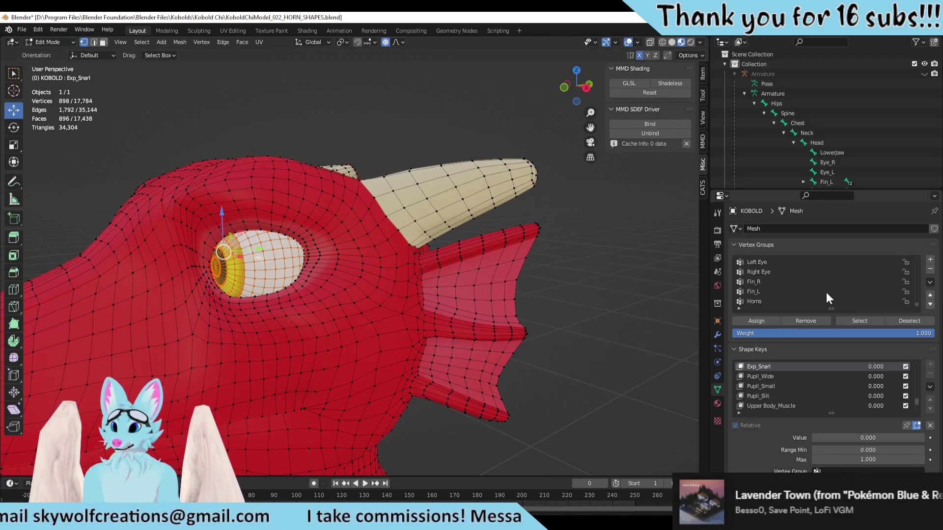
pyautogui.click(855, 320)
pyautogui.scroll(-3, 566, 261)
pyautogui.moveTo(566, 262); pyautogui.dragTo(505, 283, button='middle')
pyautogui.scroll(-2, 589, 339)
pyautogui.moveTo(570, 351); pyautogui.dragTo(582, 343, button='middle')
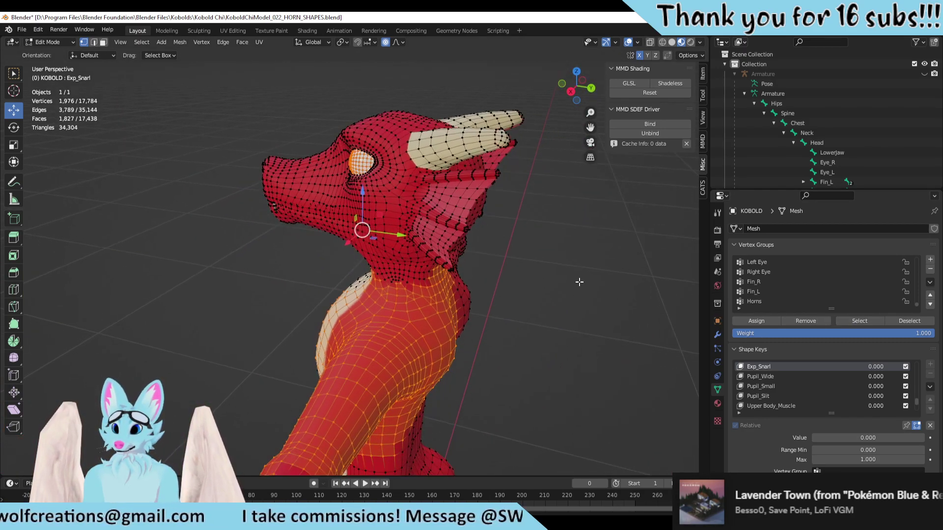
pyautogui.hotkey('alt', 'a')
pyautogui.click(783, 299)
pyautogui.click(856, 321)
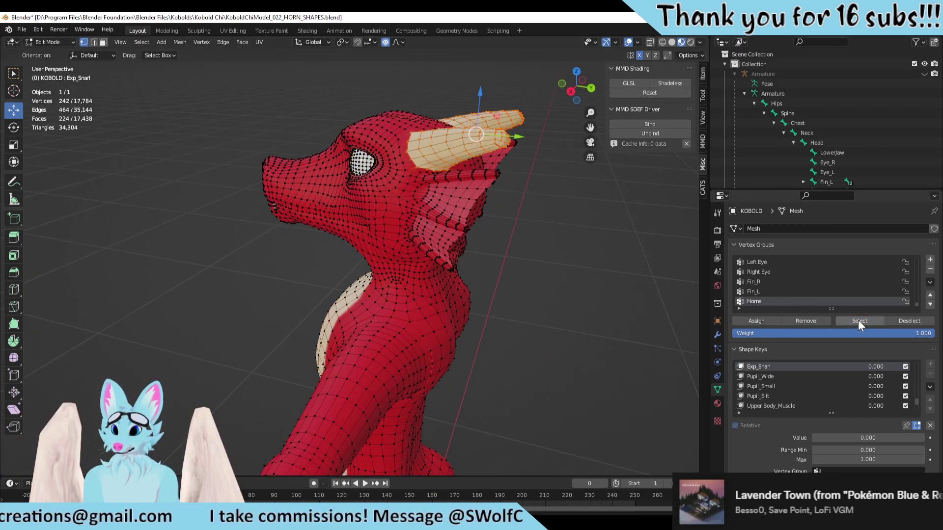
# Step: Try dissolving the selected horn vertices while the Exp_Snarl shape key is active, and undo the dissolve
pyautogui.moveTo(528, 326); pyautogui.dragTo(505, 385, button='middle')
pyautogui.scroll(2, 509, 305)
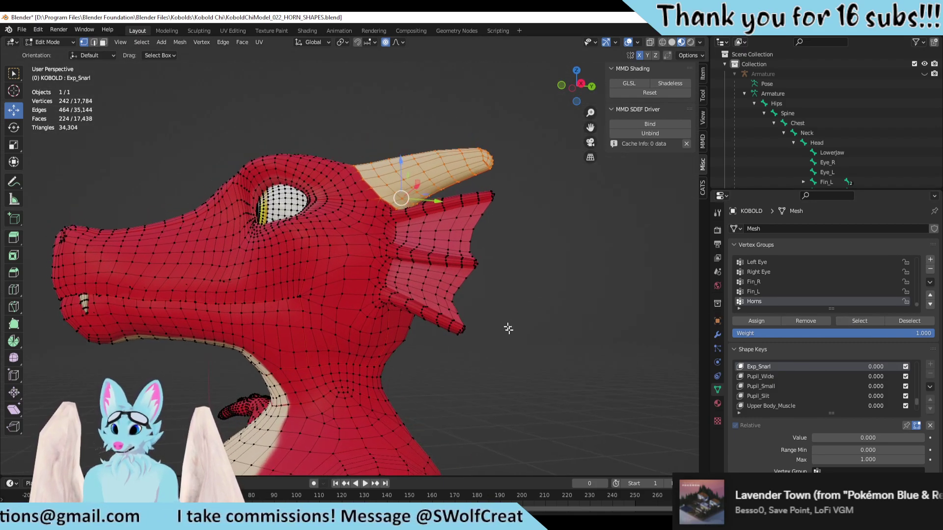
pyautogui.scroll(4, 498, 364)
pyautogui.moveTo(512, 341); pyautogui.dragTo(502, 361, button='middle')
pyautogui.hotkey('ctrl', 'x')
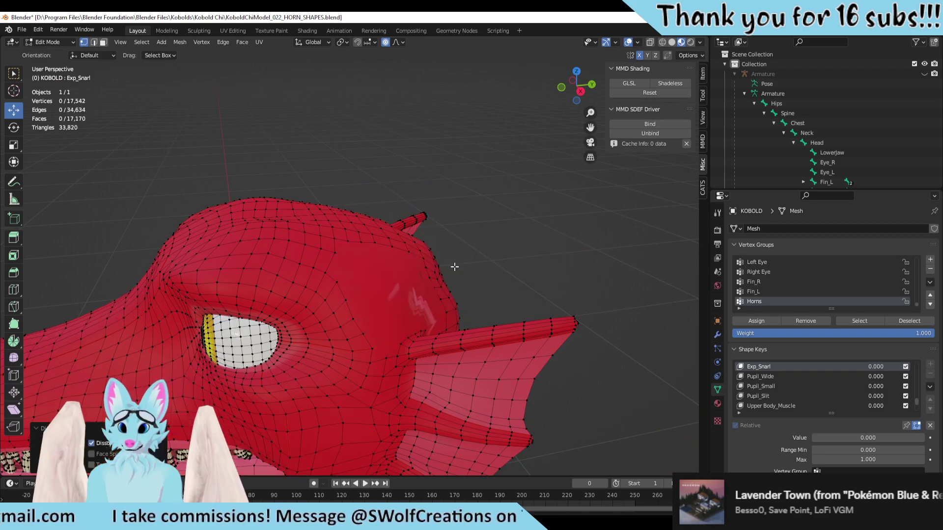
pyautogui.moveTo(454, 266); pyautogui.dragTo(436, 271, button='middle')
pyautogui.hotkey('ctrl', 'z')
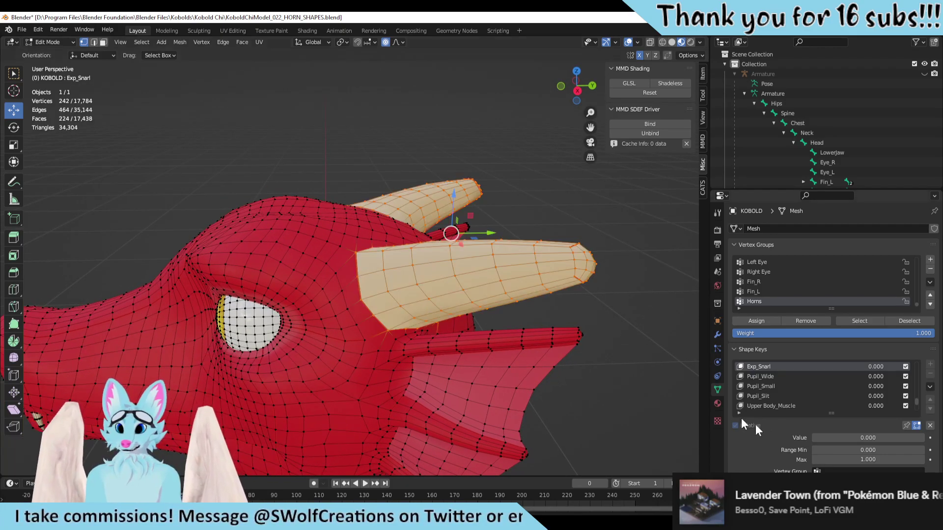
# Step: Make the Basis shape key active and dissolve the selected horn vertices
pyautogui.scroll(10, 824, 399)
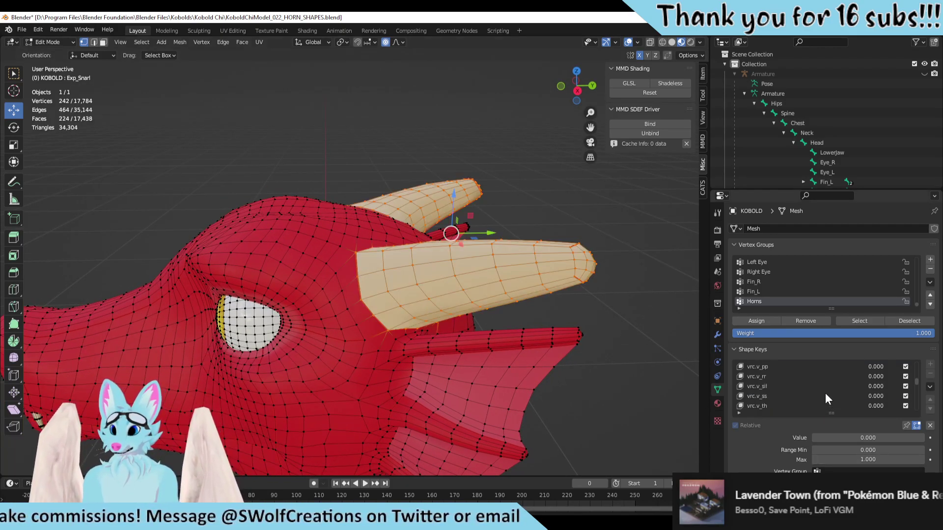
pyautogui.click(753, 366)
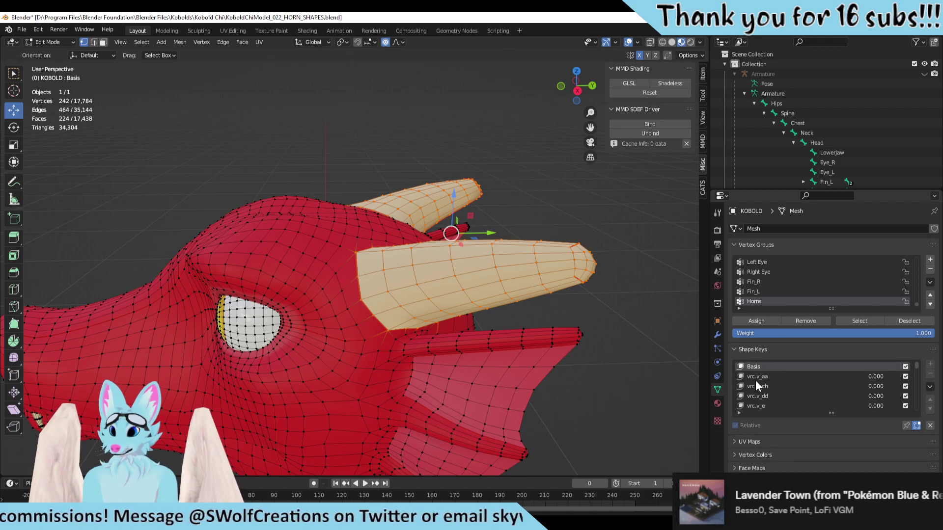
pyautogui.moveTo(560, 305); pyautogui.dragTo(562, 291, button='middle')
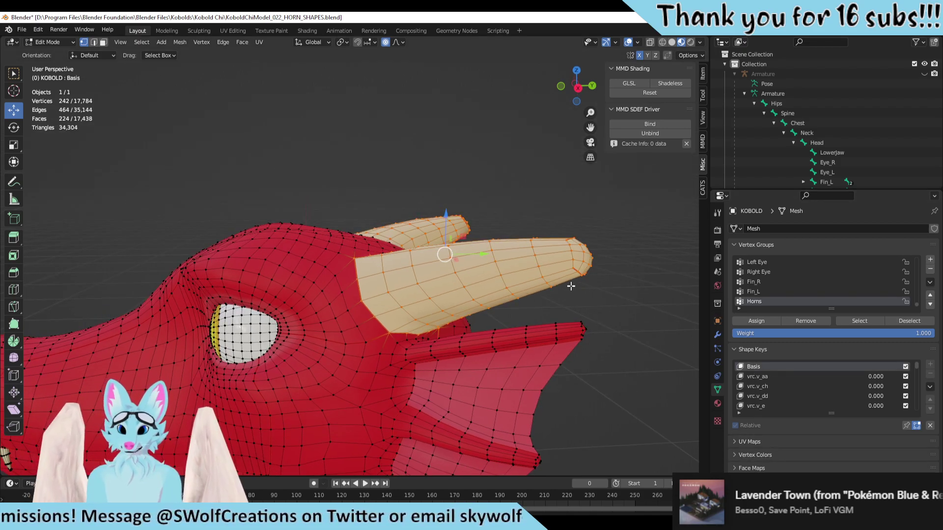
pyautogui.hotkey('ctrl', 'x')
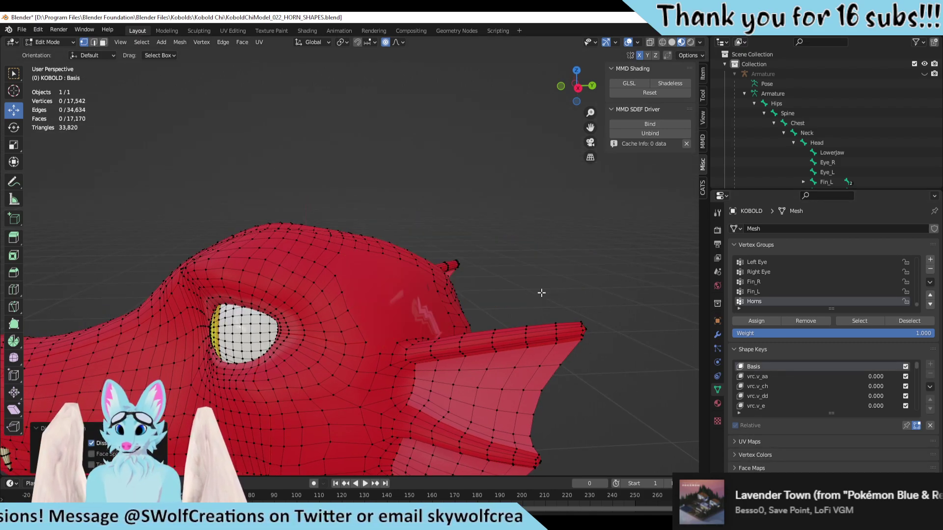
pyautogui.hotkey('ctrl', 'v')
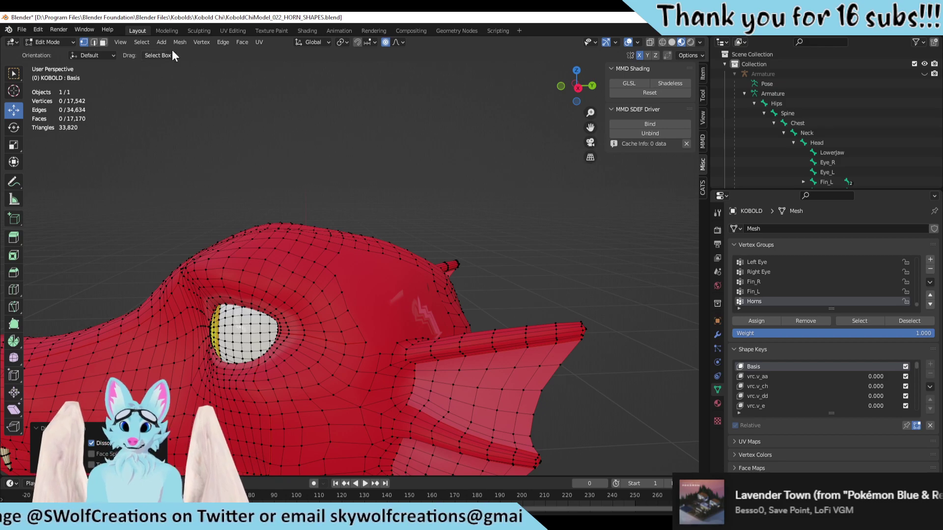
pyautogui.click(121, 42)
pyautogui.moveTo(141, 43)
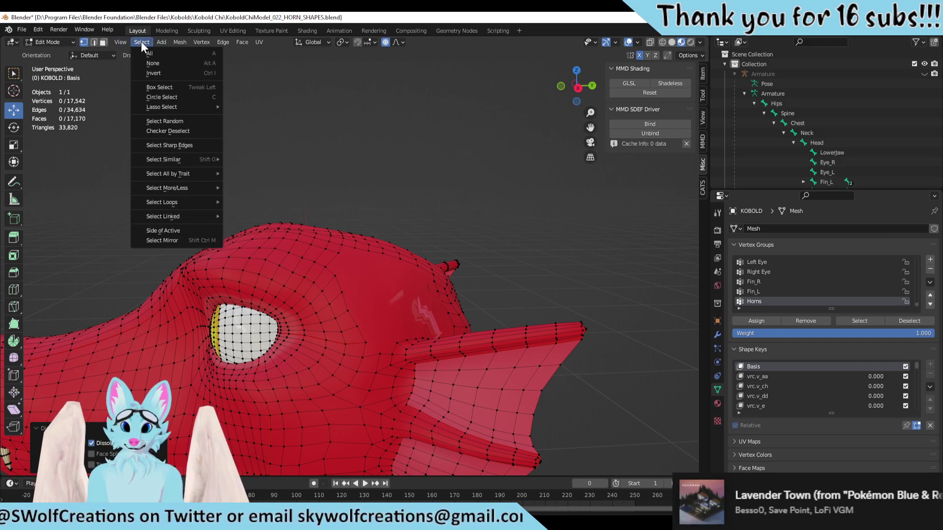
pyautogui.click(37, 30)
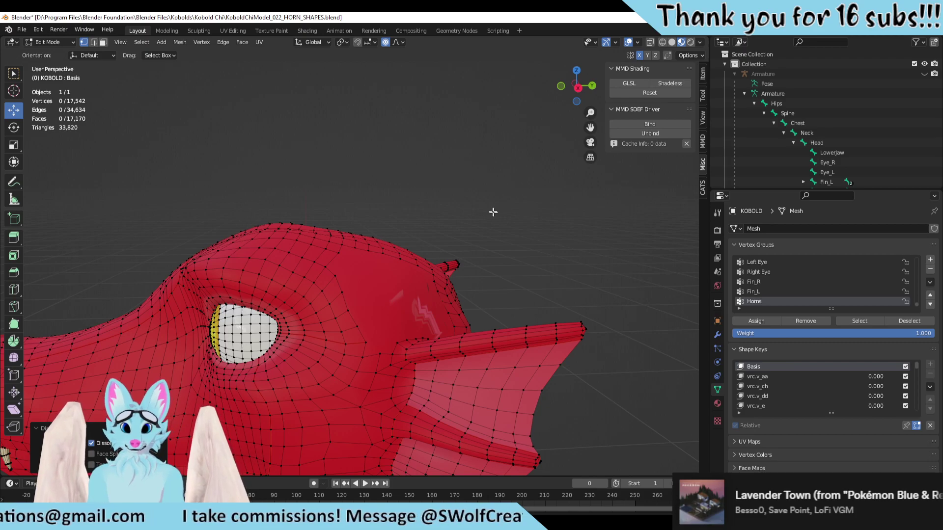
# Step: Undo the dissolve of the horn vertices on the KOBOLD mesh and inspect the horns from the side
pyautogui.moveTo(492, 210)
pyautogui.mouseDown(button='middle')
pyautogui.moveTo(482, 217)
pyautogui.moveTo(489, 209)
pyautogui.mouseUp(button='middle')
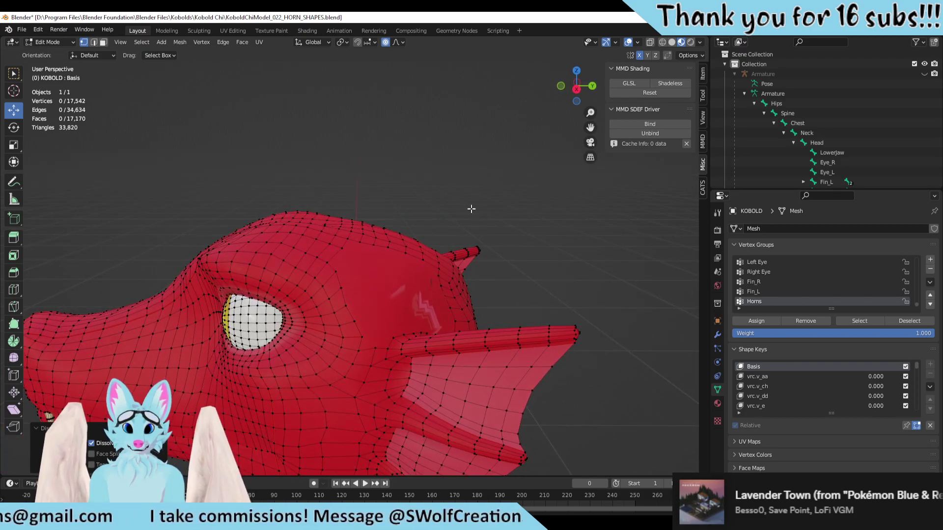
pyautogui.hotkey('ctrl', 'z')
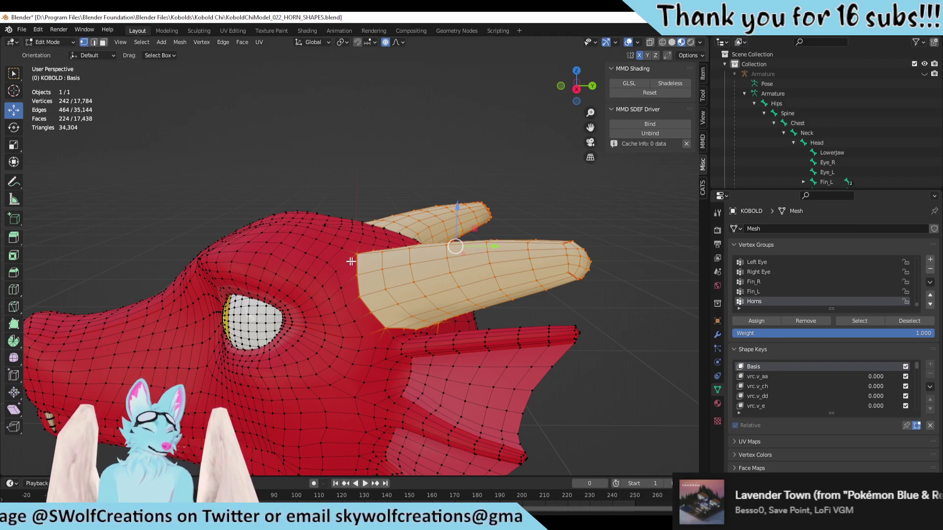
pyautogui.moveTo(511, 121); pyautogui.dragTo(513, 126, button='middle')
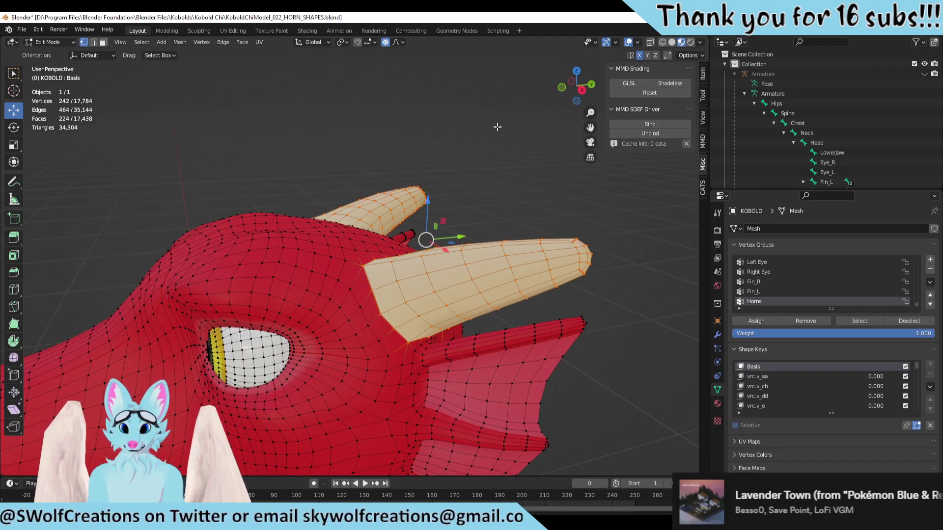
pyautogui.moveTo(472, 200); pyautogui.dragTo(483, 195, button='middle')
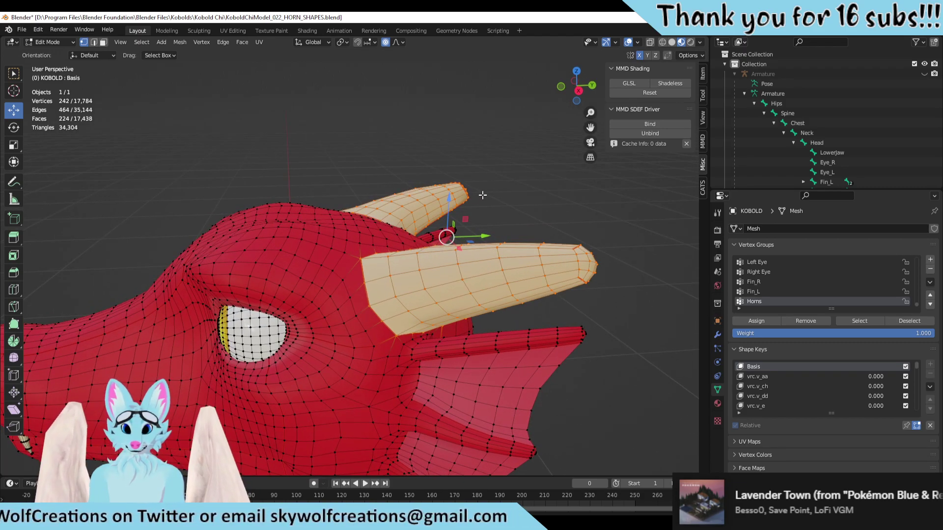
# Step: Try duplicating the selected horns with a freehand offset above the head, and undo the duplicate
pyautogui.hotkey('shift', 'd')
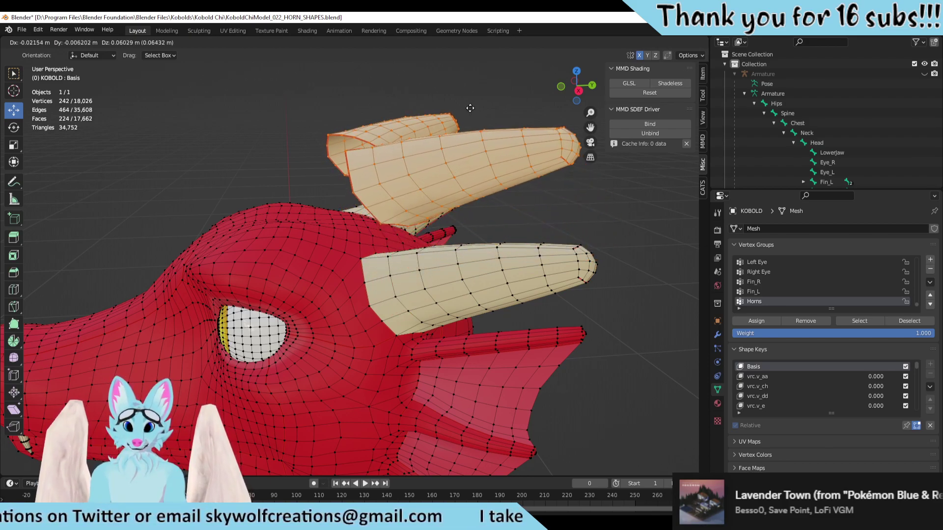
pyautogui.click(471, 108)
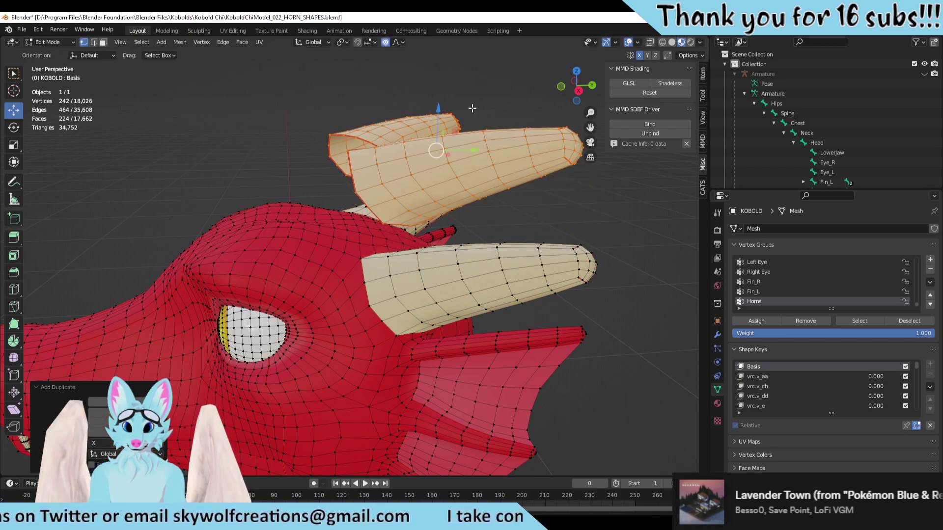
pyautogui.moveTo(472, 108); pyautogui.dragTo(515, 164, button='middle')
pyautogui.hotkey('ctrl', 'z')
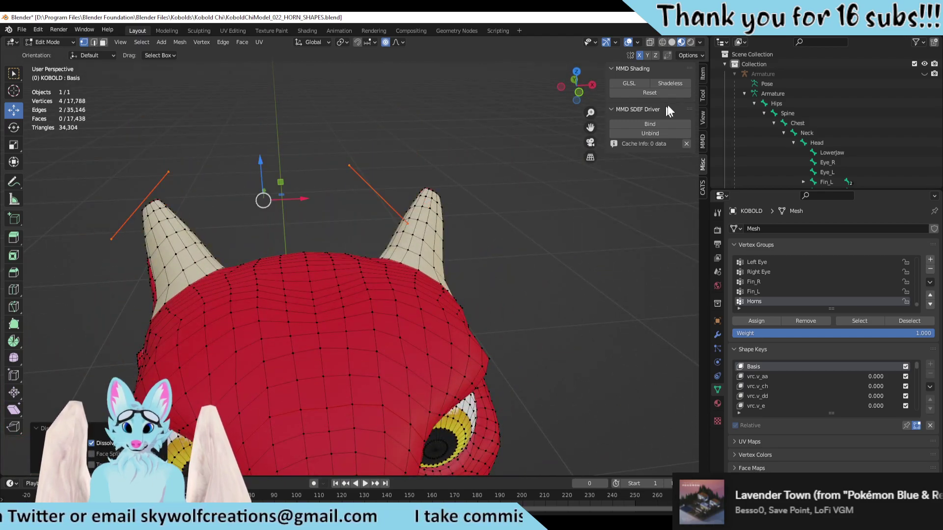
pyautogui.hotkey('ctrl', 'shift', 'z')
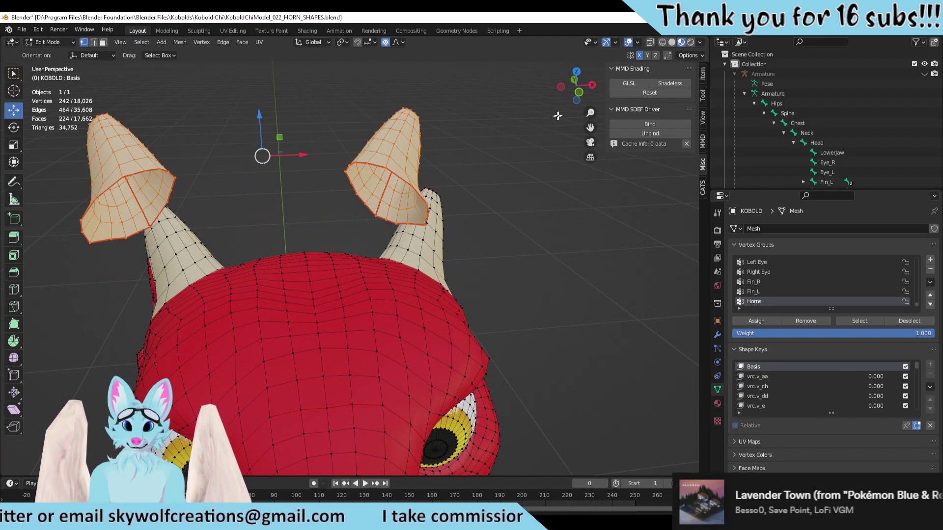
pyautogui.hotkey('ctrl', 'z')
# Step: Duplicate the selected horns in front view, move the copies straight up along the global Z axis above the originals, and clear the selection
pyautogui.click(578, 89)
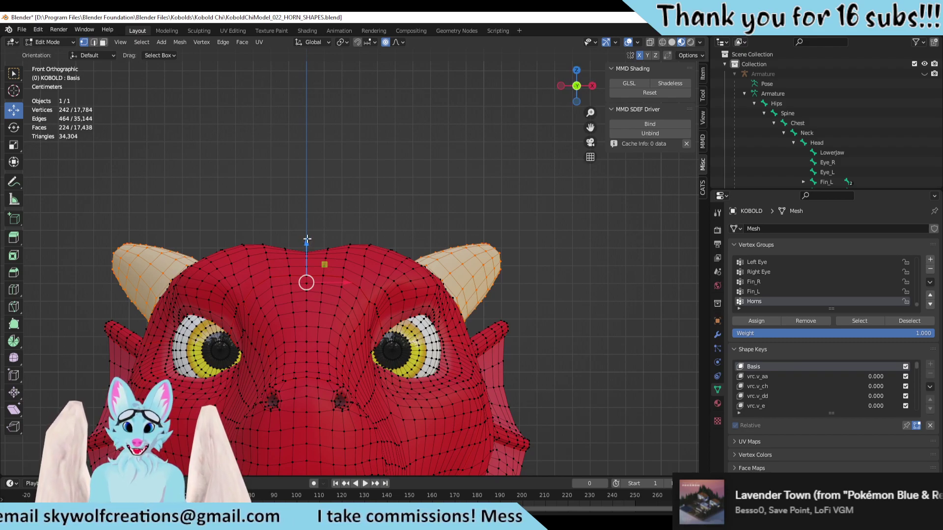
pyautogui.hotkey('shift', 'd')
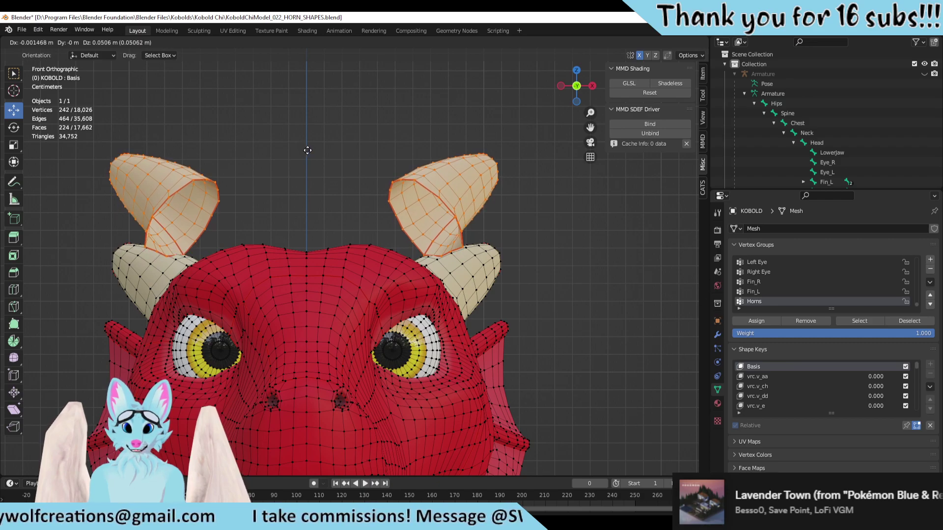
pyautogui.press('y')
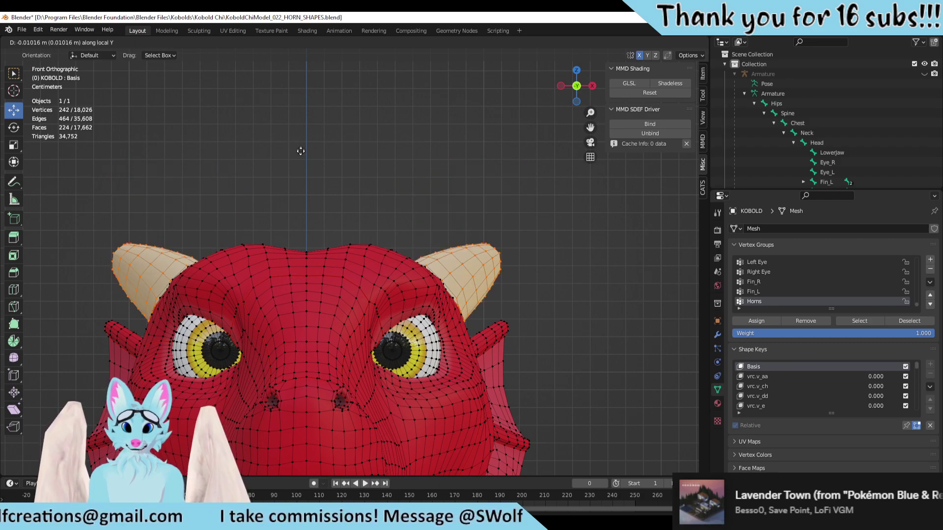
pyautogui.press('y')
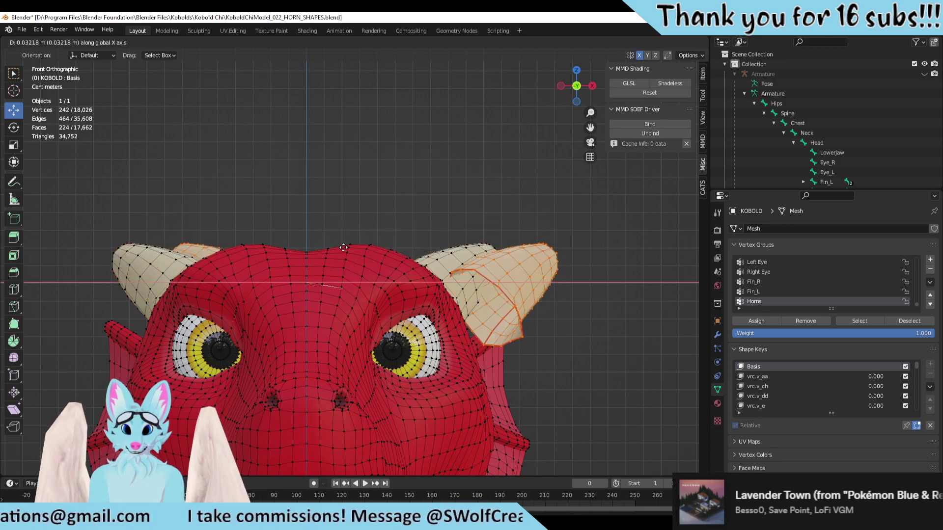
pyautogui.press('z')
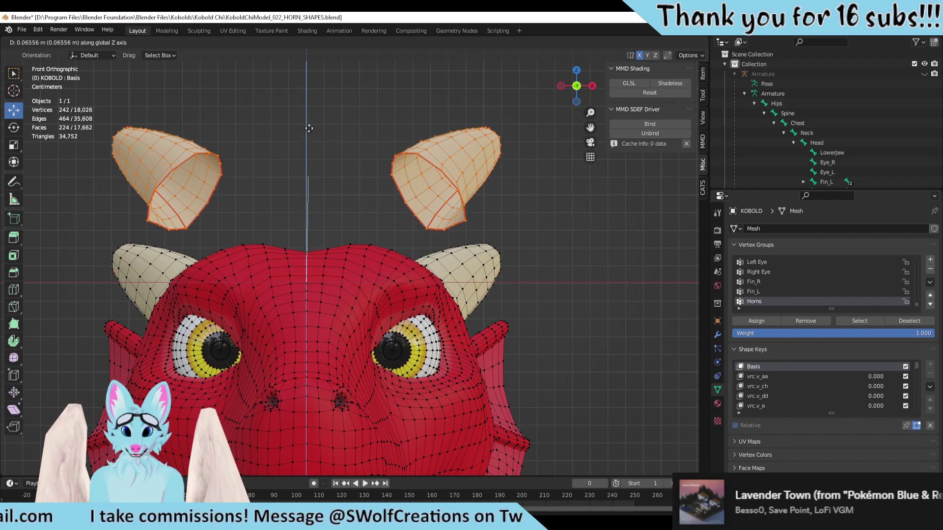
pyautogui.click(323, 152)
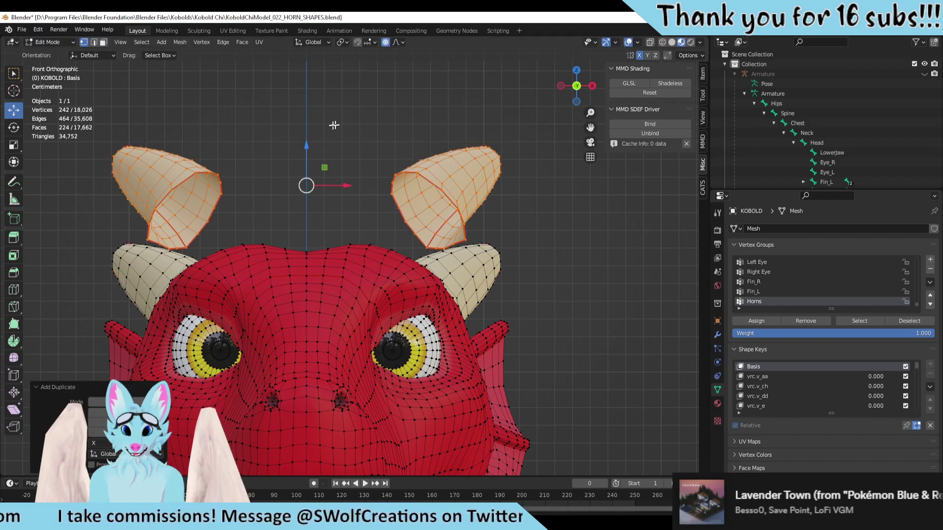
pyautogui.moveTo(463, 246); pyautogui.dragTo(631, 272, button='middle')
pyautogui.hotkey('alt', 'a')
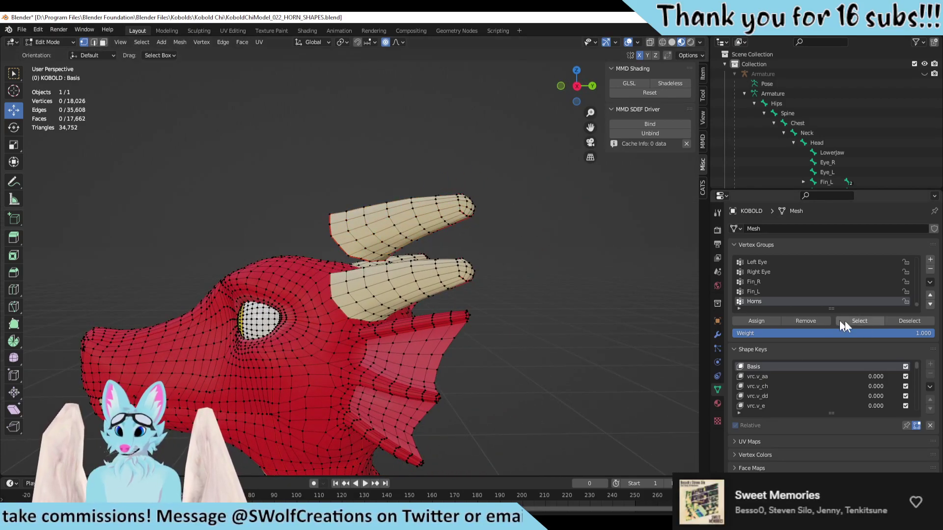
# Step: Try pulling a single vertex near the base of the raised horn copy upward, and undo the move
pyautogui.click(865, 319)
pyautogui.hotkey('alt', 'a')
pyautogui.moveTo(484, 190); pyautogui.dragTo(428, 275, button='middle')
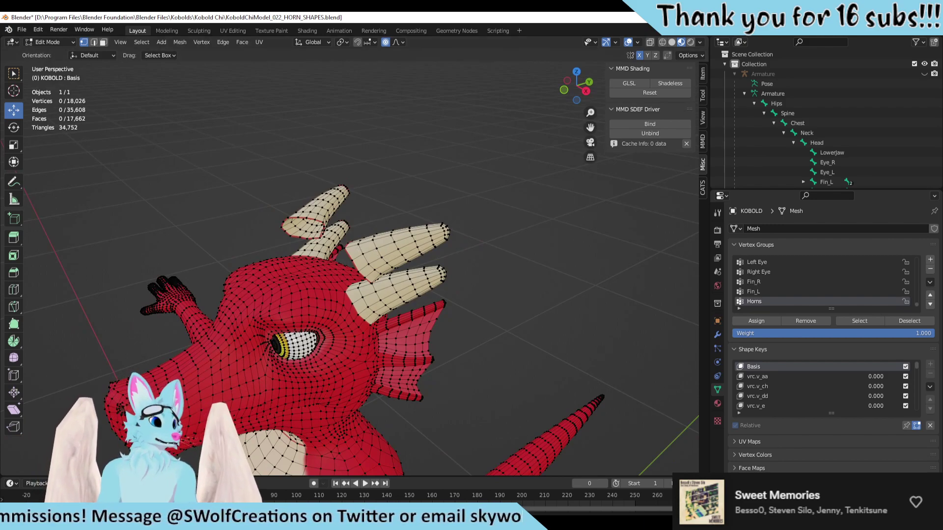
pyautogui.moveTo(415, 234); pyautogui.dragTo(371, 245, button='middle')
pyautogui.click(377, 239)
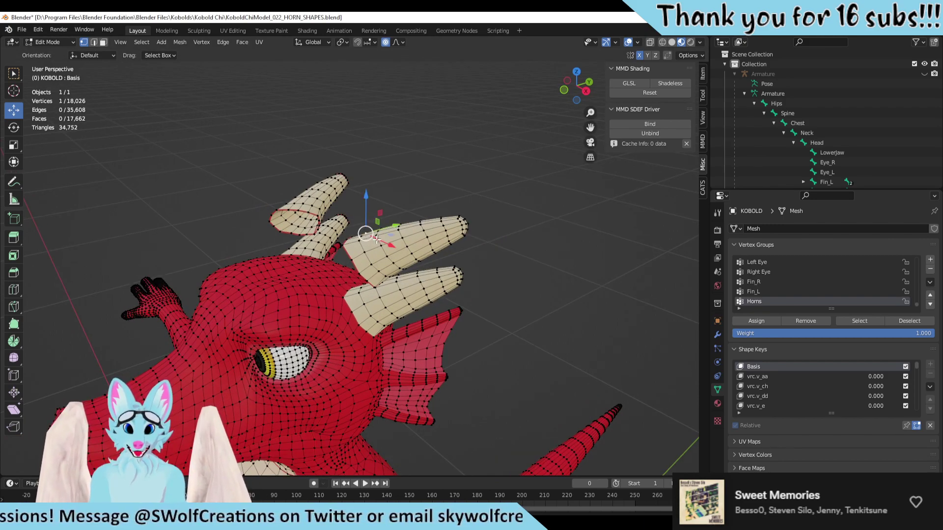
pyautogui.moveTo(366, 234); pyautogui.dragTo(361, 195)
pyautogui.press('super+x')
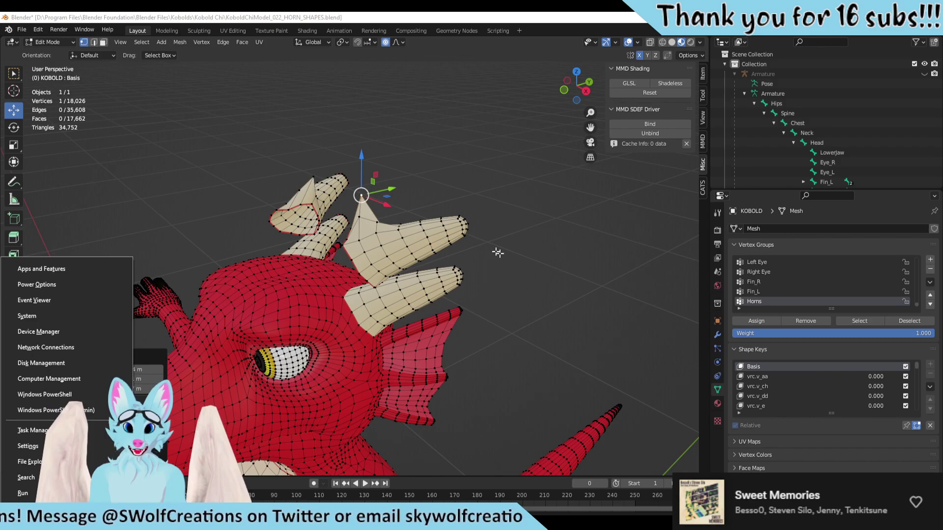
pyautogui.press('Escape')
pyautogui.hotkey('ctrl', 'z')
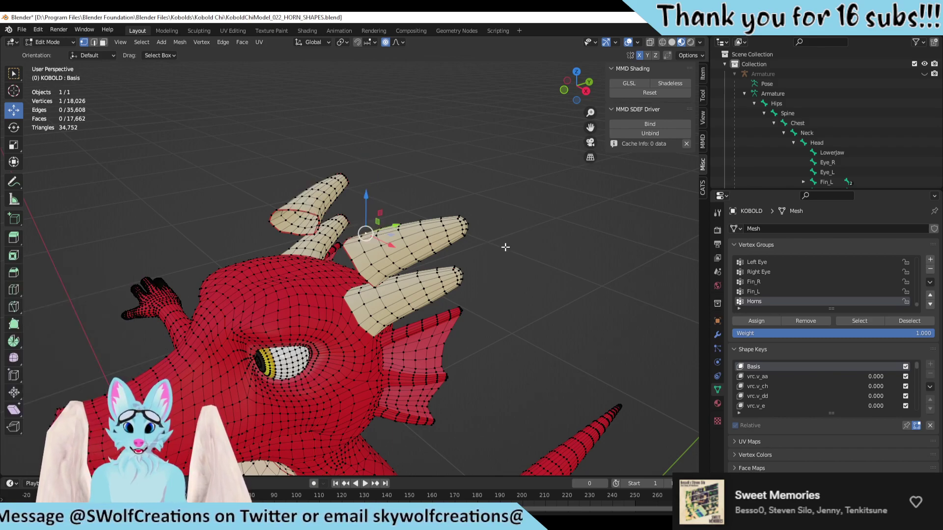
pyautogui.moveTo(501, 273); pyautogui.dragTo(483, 276, button='middle')
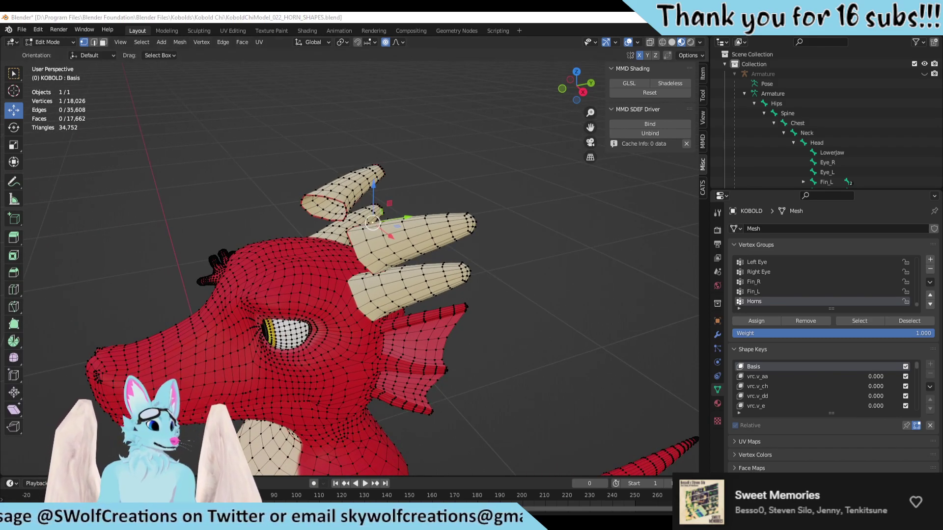
pyautogui.moveTo(561, 290); pyautogui.dragTo(516, 290, button='middle')
pyautogui.moveTo(458, 323); pyautogui.dragTo(496, 339)
pyautogui.moveTo(560, 336); pyautogui.dragTo(510, 314, button='middle')
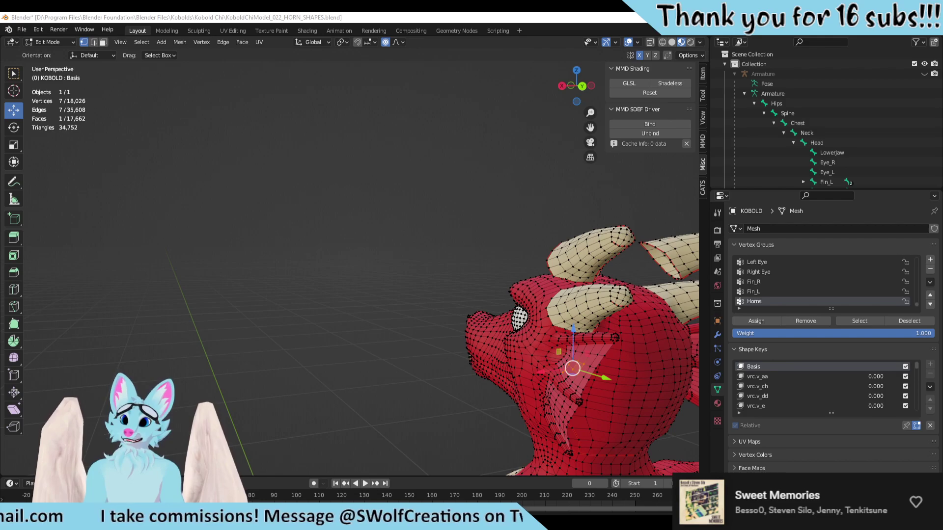
# Step: Try dissolving the vertices of the edge loop around the middle of the original horn, and undo the dissolve
pyautogui.moveTo(298, 265); pyautogui.dragTo(386, 262, button='middle')
pyautogui.scroll(4, 334, 273)
pyautogui.scroll(1, 386, 210)
pyautogui.scroll(-2, 386, 211)
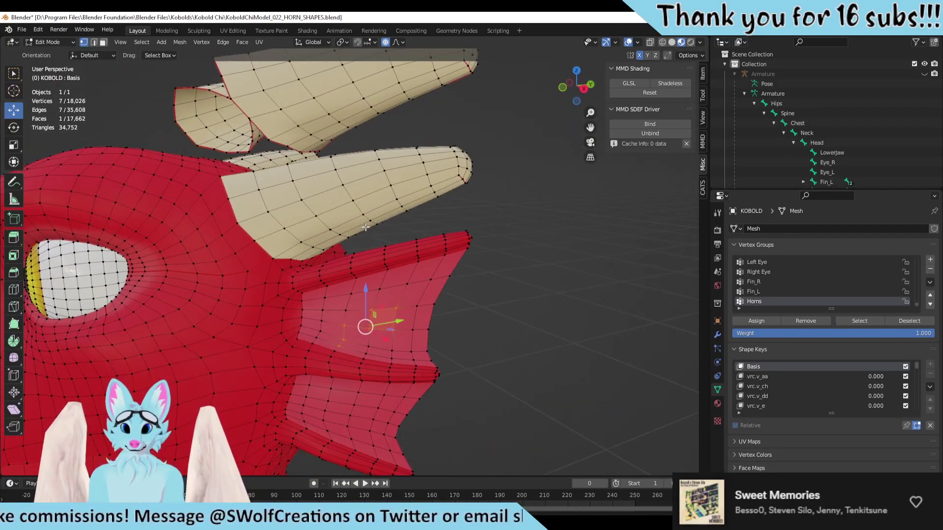
pyautogui.moveTo(385, 210); pyautogui.dragTo(439, 262, button='middle')
pyautogui.click(481, 262)
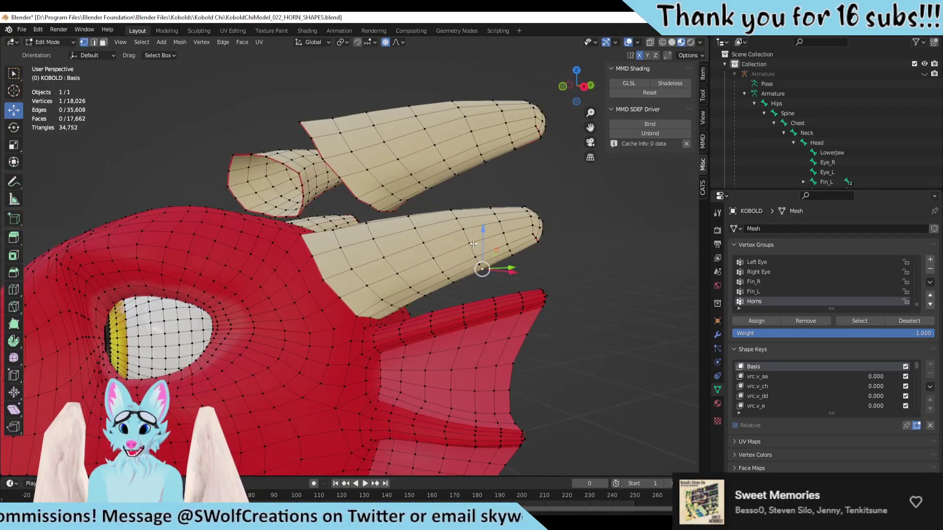
pyautogui.keyDown('alt'); pyautogui.click(466, 244); pyautogui.keyUp('alt')
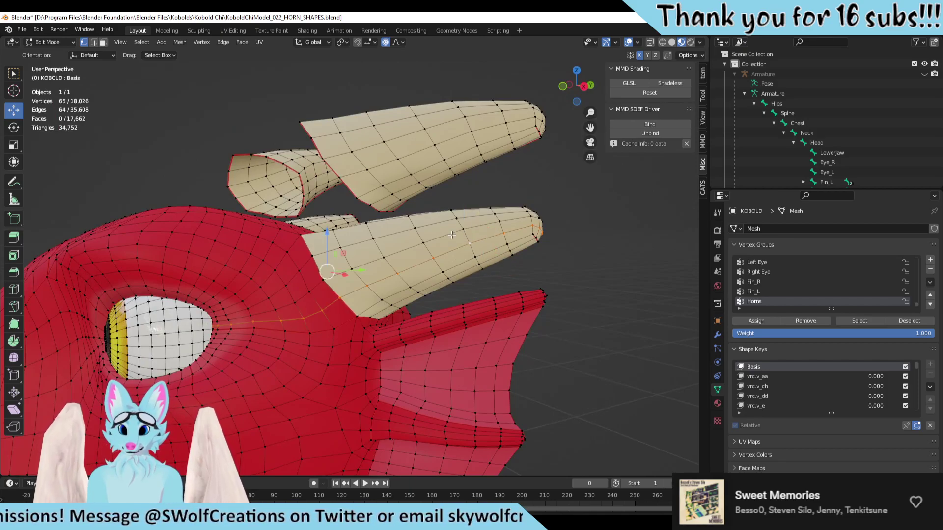
pyautogui.keyDown('alt'); pyautogui.click(463, 230); pyautogui.keyUp('alt')
pyautogui.keyDown('alt'); pyautogui.click(466, 244); pyautogui.keyUp('alt')
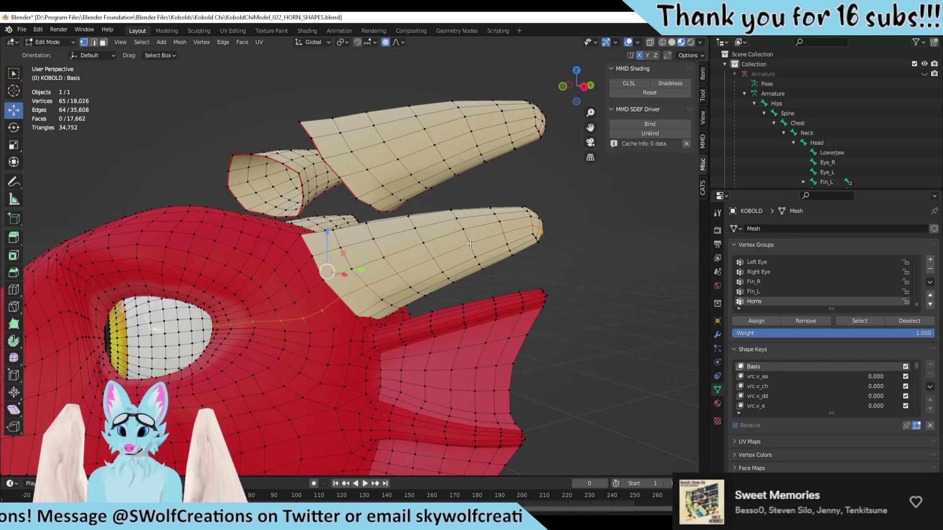
pyautogui.keyDown('alt'); pyautogui.click(471, 245); pyautogui.keyUp('alt')
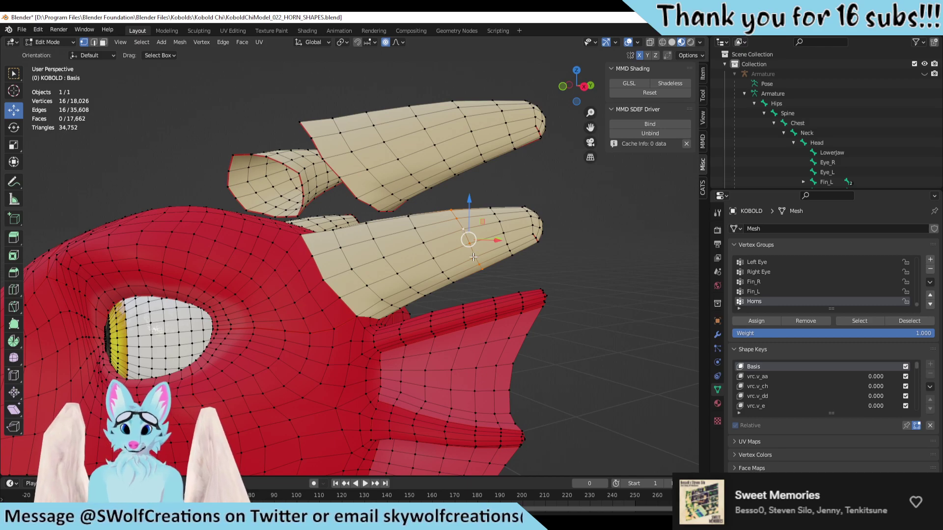
pyautogui.press('x')
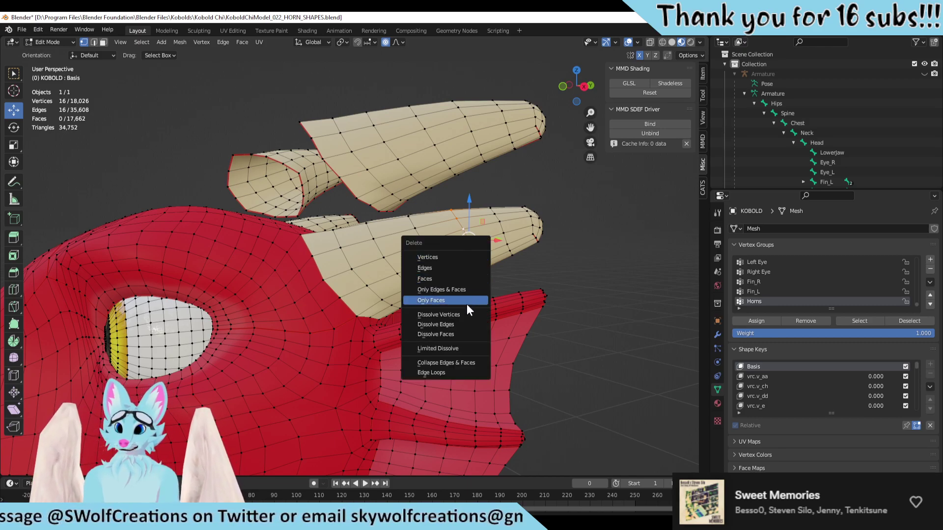
pyautogui.click(461, 315)
pyautogui.moveTo(461, 314); pyautogui.dragTo(352, 248, button='middle')
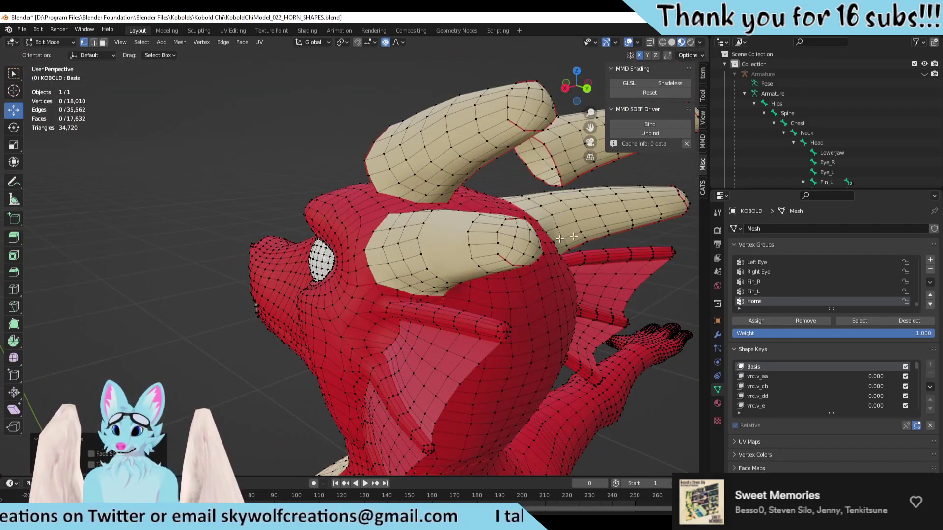
pyautogui.hotkey('ctrl', 'z')
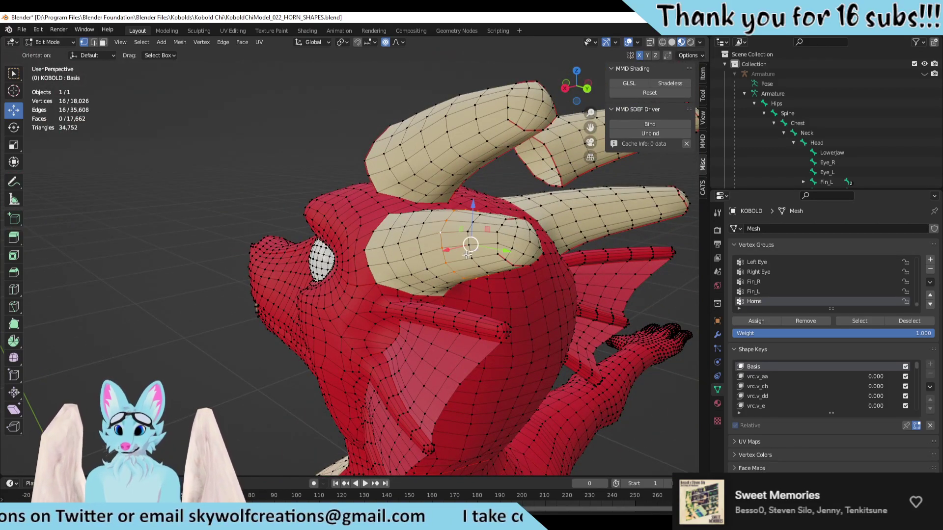
# Step: Check which horn vertices belong to the Horns vertex group by selecting them, and clear the selection
pyautogui.moveTo(461, 245); pyautogui.dragTo(513, 248, button='middle')
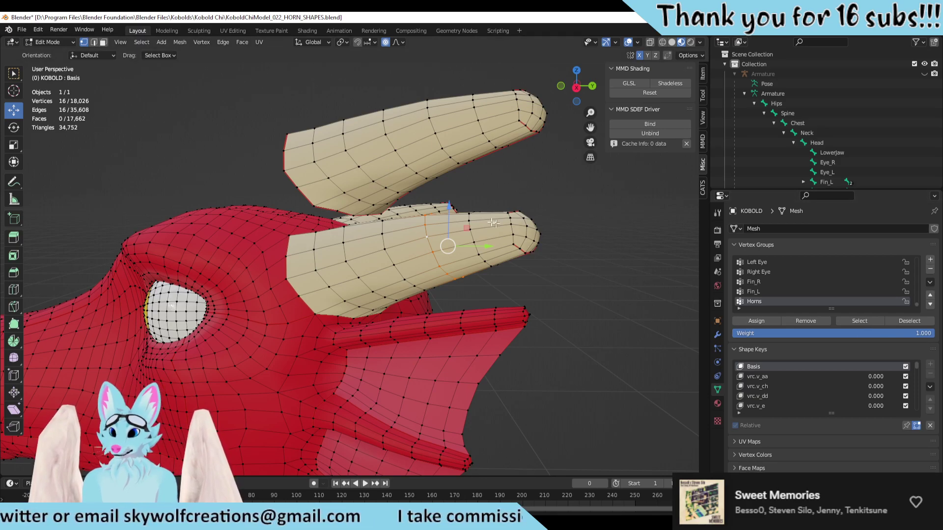
pyautogui.click(847, 322)
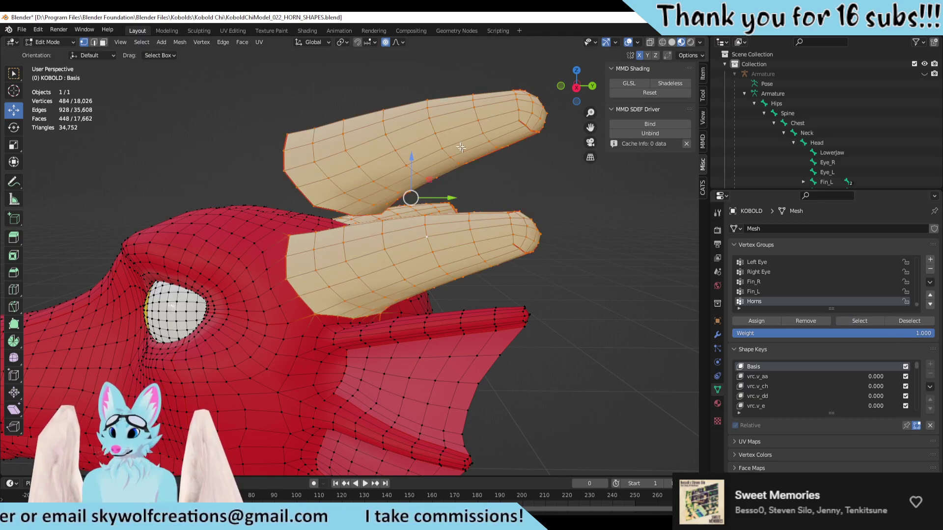
pyautogui.click(550, 272)
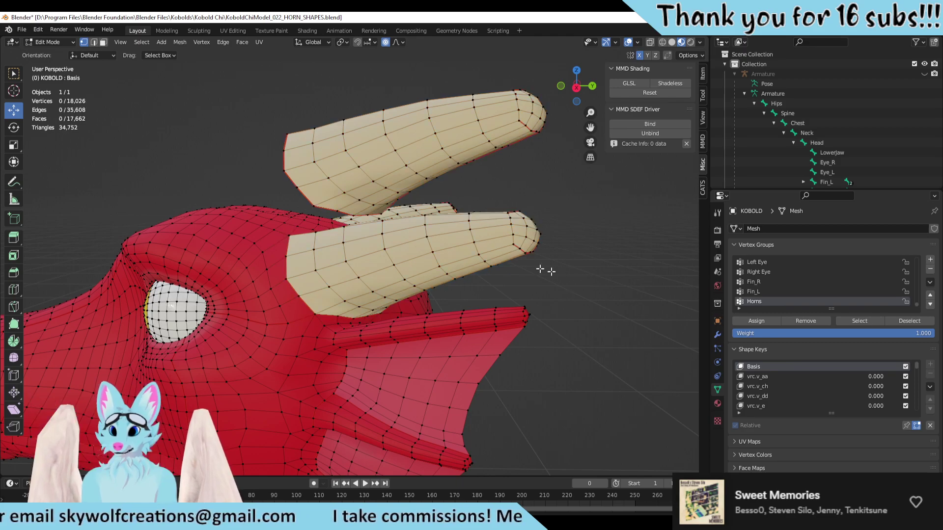
# Step: Try selecting all geometry linked to the original horn, clear the selection, and examine the horn bases
pyautogui.press('l')
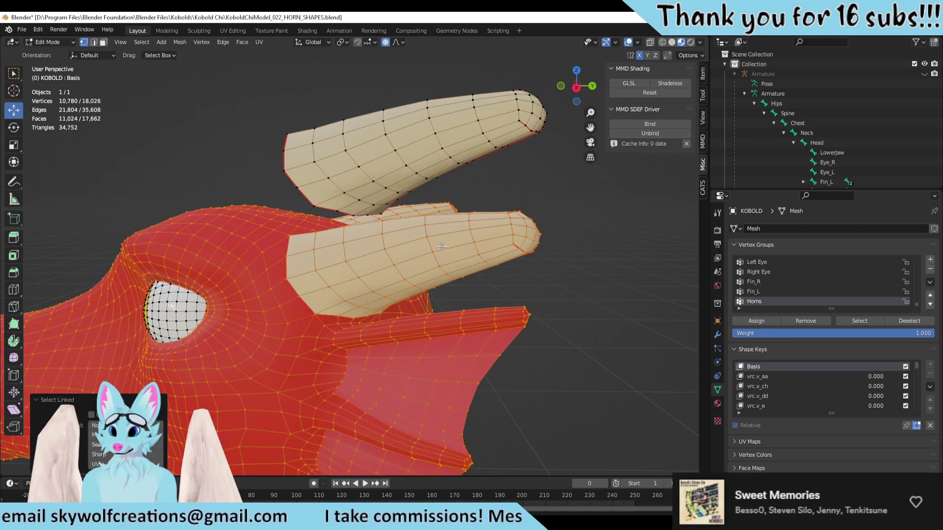
pyautogui.click(552, 290)
pyautogui.moveTo(455, 257); pyautogui.dragTo(349, 221, button='middle')
pyautogui.scroll(-3, 362, 241)
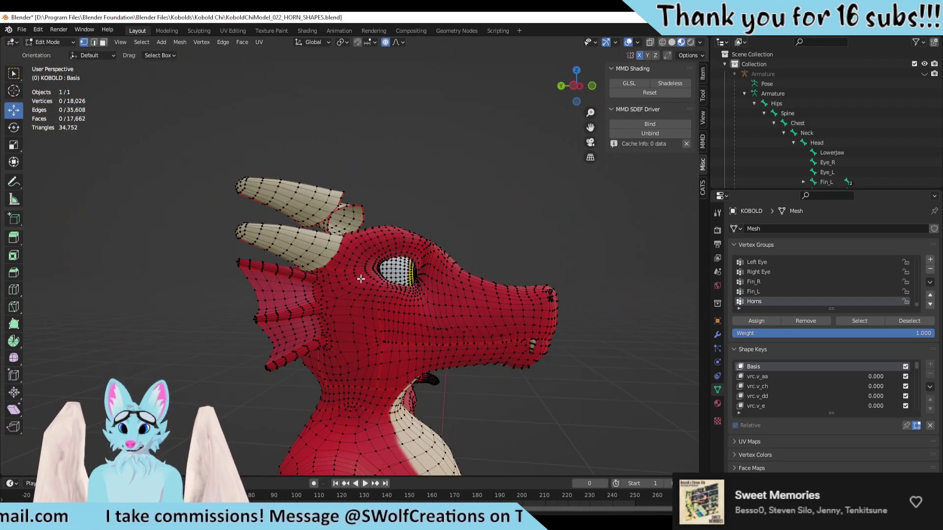
pyautogui.scroll(4, 353, 257)
pyautogui.scroll(-3, 342, 278)
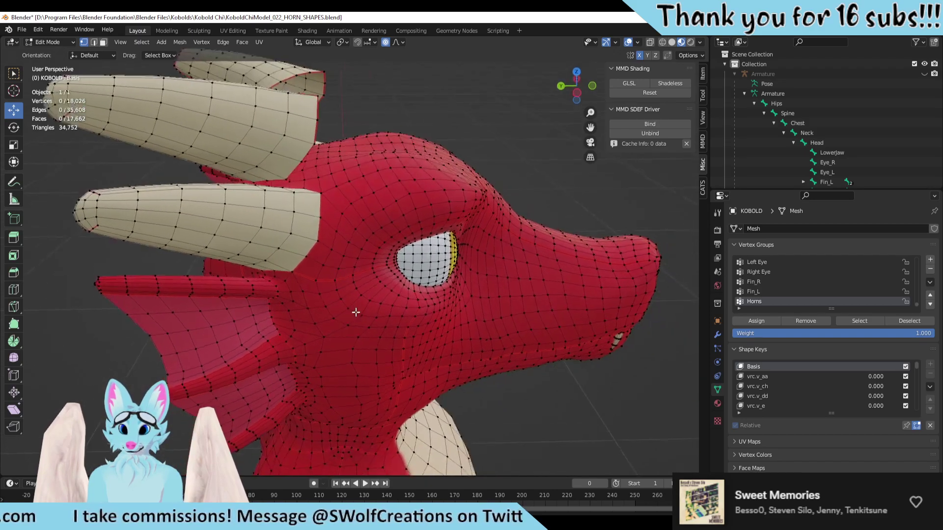
pyautogui.moveTo(354, 316); pyautogui.dragTo(332, 290, button='middle')
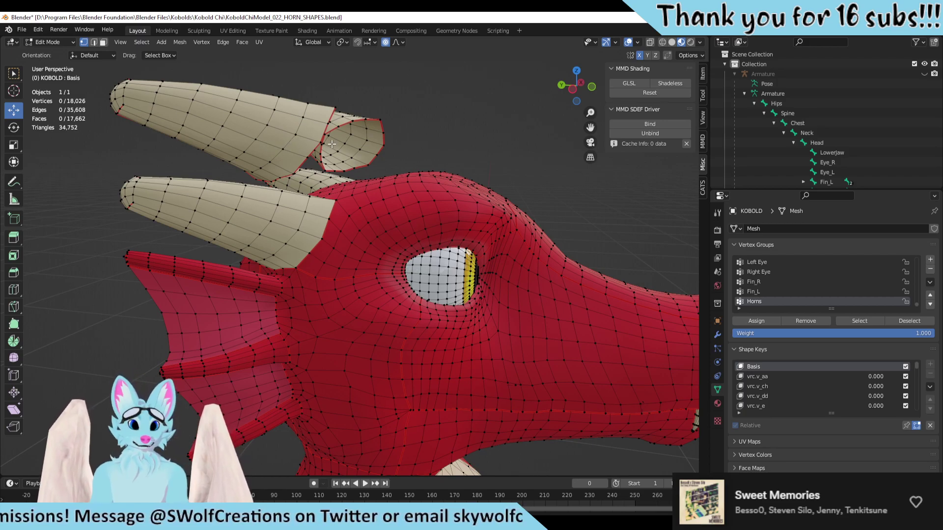
pyautogui.moveTo(332, 145); pyautogui.dragTo(344, 177, button='middle')
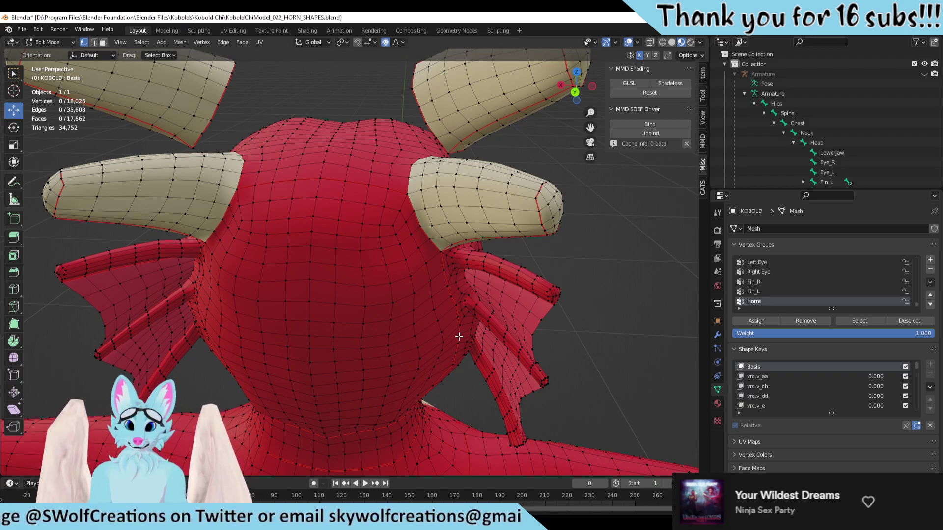
# Step: Enable X-ray and select the original horn's vertices on one side of the head, from the tip down to just above the base ring
pyautogui.moveTo(491, 335); pyautogui.dragTo(425, 280, button='middle')
pyautogui.scroll(1, 433, 279)
pyautogui.scroll(-1, 554, 179)
pyautogui.keyDown('shift'); pyautogui.moveTo(555, 179); pyautogui.dragTo(525, 277, button='middle'); pyautogui.keyUp('shift')
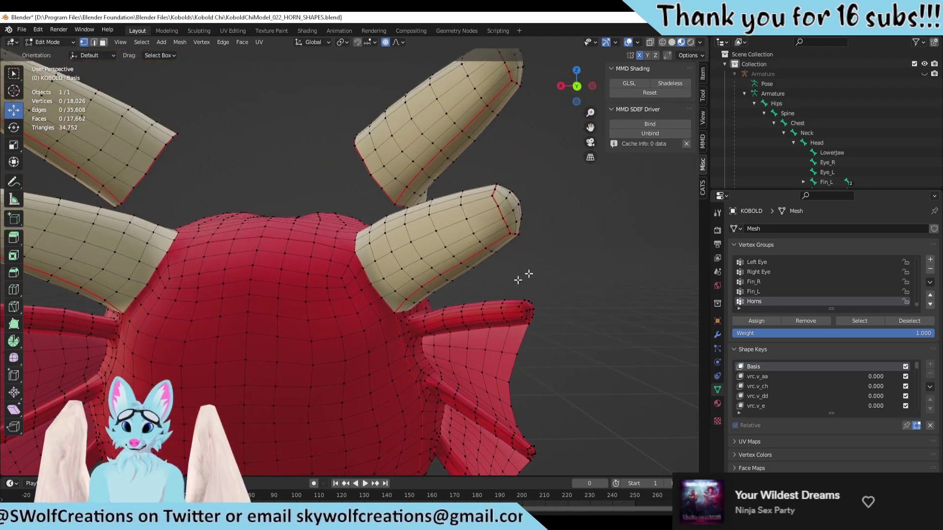
pyautogui.scroll(1, 593, 194)
pyautogui.moveTo(580, 191); pyautogui.dragTo(609, 147, button='middle')
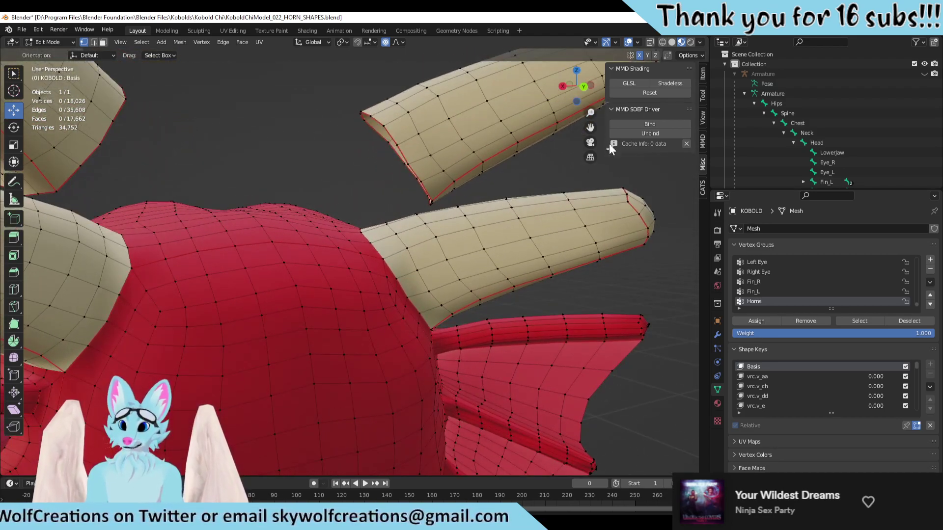
pyautogui.click(649, 42)
pyautogui.scroll(-1, 641, 196)
pyautogui.moveTo(618, 185); pyautogui.dragTo(466, 296)
pyautogui.keyDown('shift'); pyautogui.moveTo(433, 214); pyautogui.dragTo(480, 263); pyautogui.keyUp('shift')
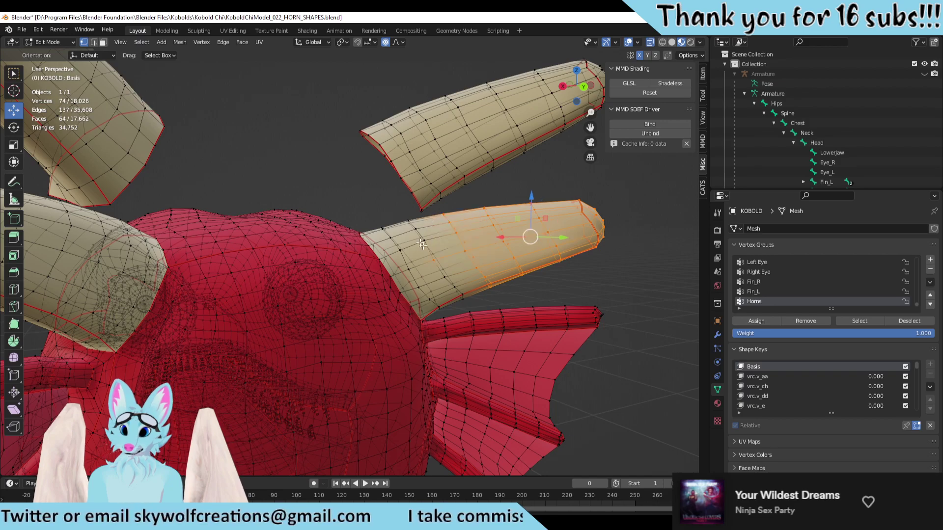
pyautogui.keyDown('shift'); pyautogui.moveTo(392, 208); pyautogui.dragTo(416, 255); pyautogui.keyUp('shift')
pyautogui.keyDown('shift'); pyautogui.moveTo(403, 257); pyautogui.dragTo(381, 225); pyautogui.keyUp('shift')
pyautogui.keyDown('shift'); pyautogui.moveTo(449, 261); pyautogui.dragTo(405, 276); pyautogui.keyUp('shift')
pyautogui.keyDown('shift'); pyautogui.moveTo(431, 273); pyautogui.dragTo(427, 309); pyautogui.keyUp('shift')
pyautogui.keyDown('shift'); pyautogui.click(439, 309); pyautogui.keyUp('shift')
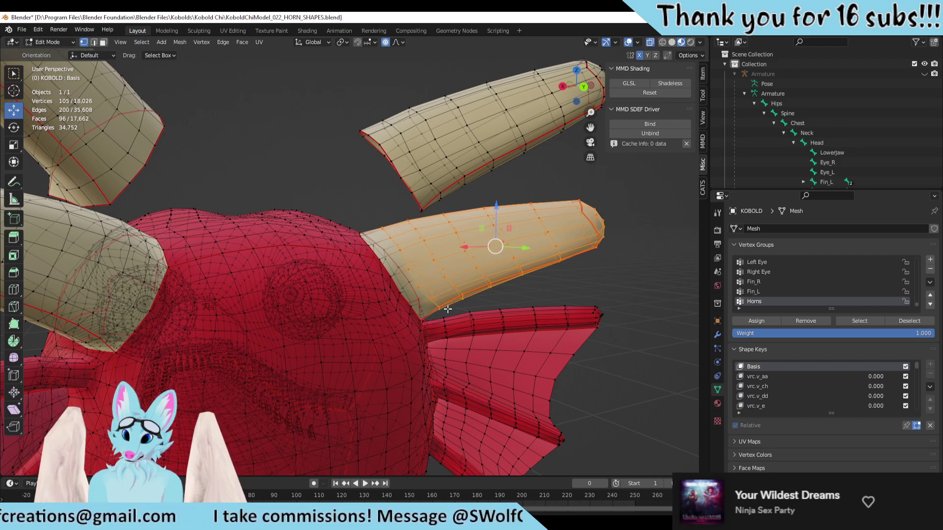
# Step: Add the matching vertices of the opposite original horn to the selection and dissolve all the selected vertices
pyautogui.moveTo(464, 294); pyautogui.dragTo(379, 256, button='middle')
pyautogui.keyDown('shift'); pyautogui.moveTo(227, 157); pyautogui.dragTo(407, 172); pyautogui.keyUp('shift')
pyautogui.keyDown('shift'); pyautogui.moveTo(360, 262); pyautogui.dragTo(394, 273); pyautogui.keyUp('shift')
pyautogui.moveTo(391, 272); pyautogui.dragTo(416, 222, button='middle')
pyautogui.scroll(-4, 338, 199)
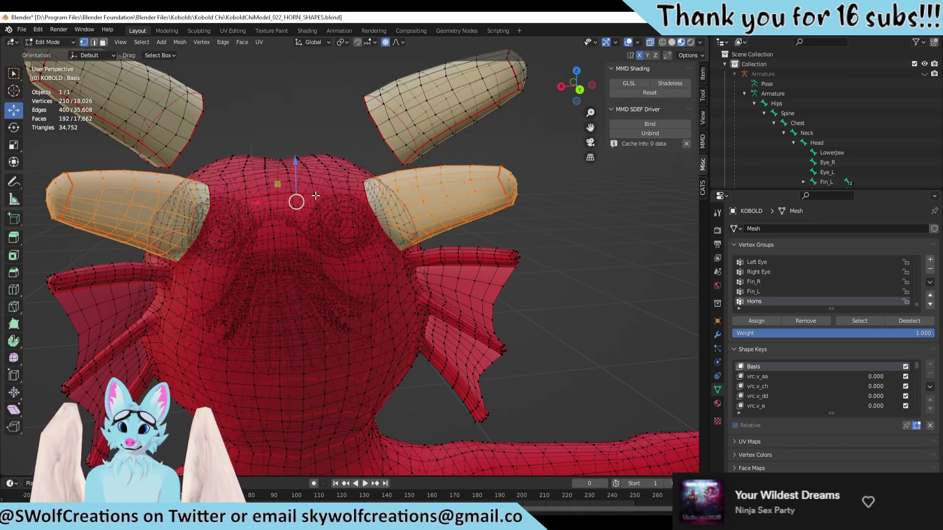
pyautogui.press('x')
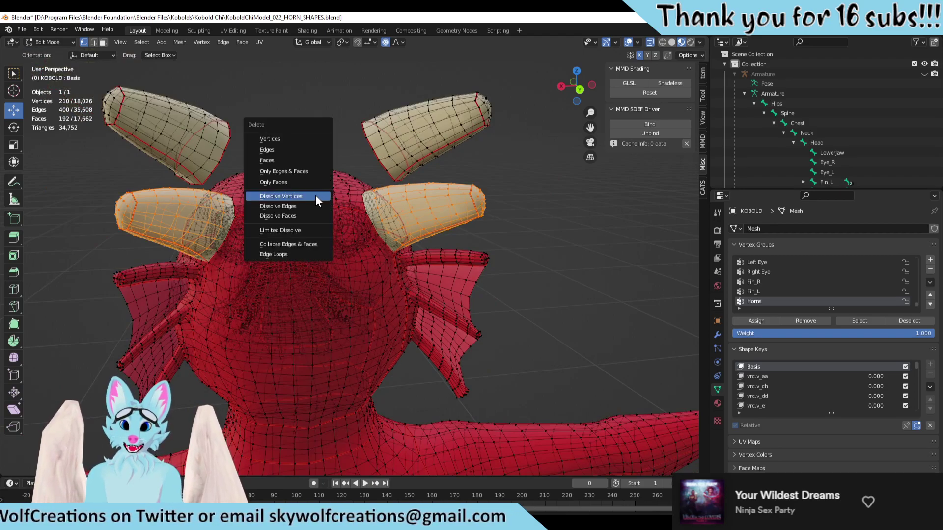
pyautogui.click(316, 196)
# Step: Inspect the flattened horn bases in Object Mode, and return to Edit Mode
pyautogui.moveTo(315, 196); pyautogui.dragTo(374, 223, button='middle')
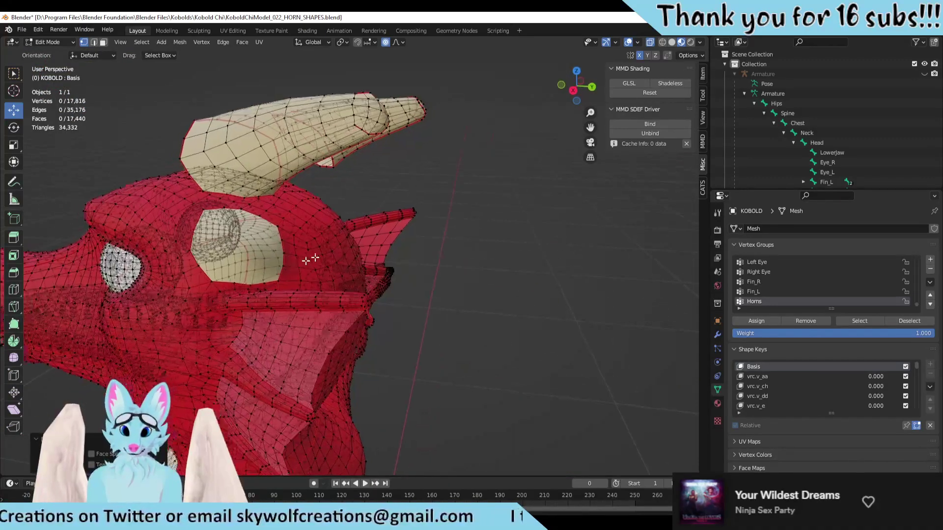
pyautogui.scroll(3, 452, 231)
pyautogui.press('Tab')
pyautogui.scroll(3, 378, 276)
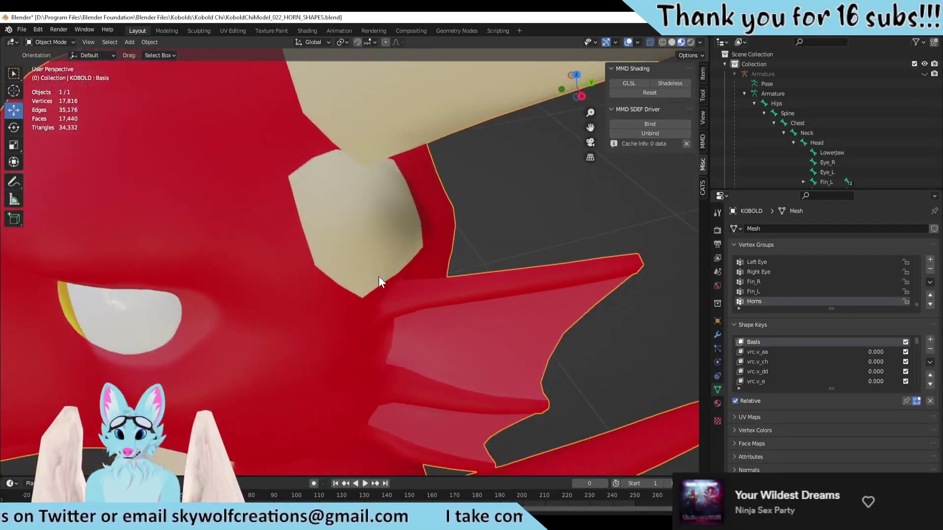
pyautogui.moveTo(379, 276); pyautogui.dragTo(373, 315, button='middle')
pyautogui.press('Tab')
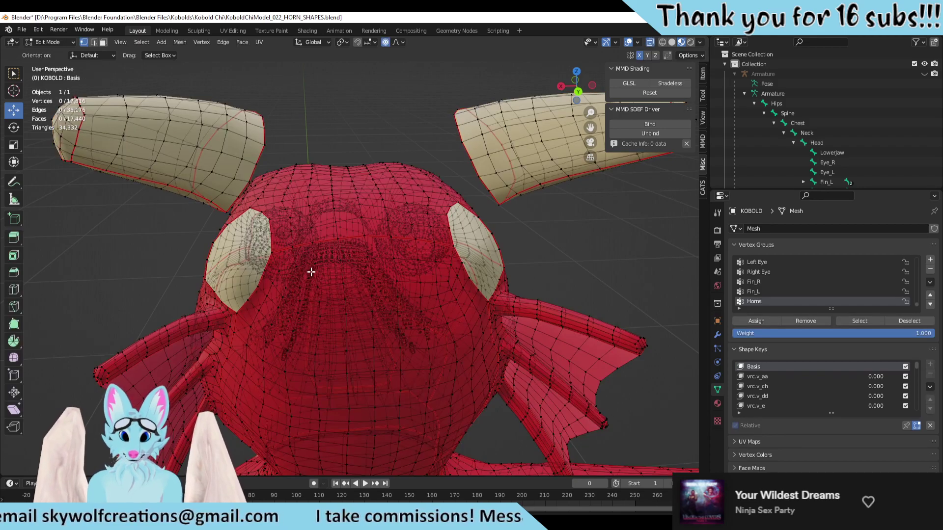
pyautogui.moveTo(307, 272)
pyautogui.mouseDown(button='middle')
pyautogui.moveTo(349, 272)
pyautogui.moveTo(374, 260)
pyautogui.mouseUp(button='middle')
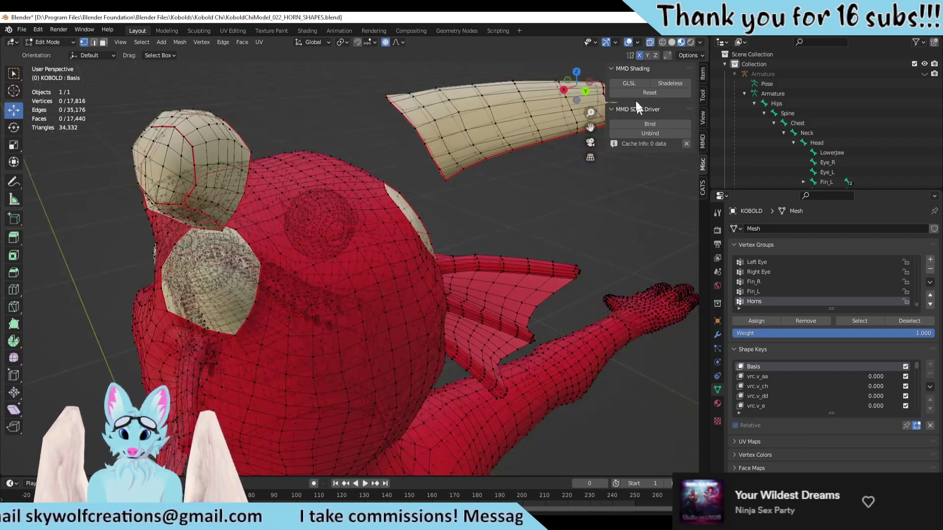
# Step: Disable X-ray and nudge a single vertex on the rim of the flattened horn base with proportional editing
pyautogui.click(650, 43)
pyautogui.scroll(5, 229, 291)
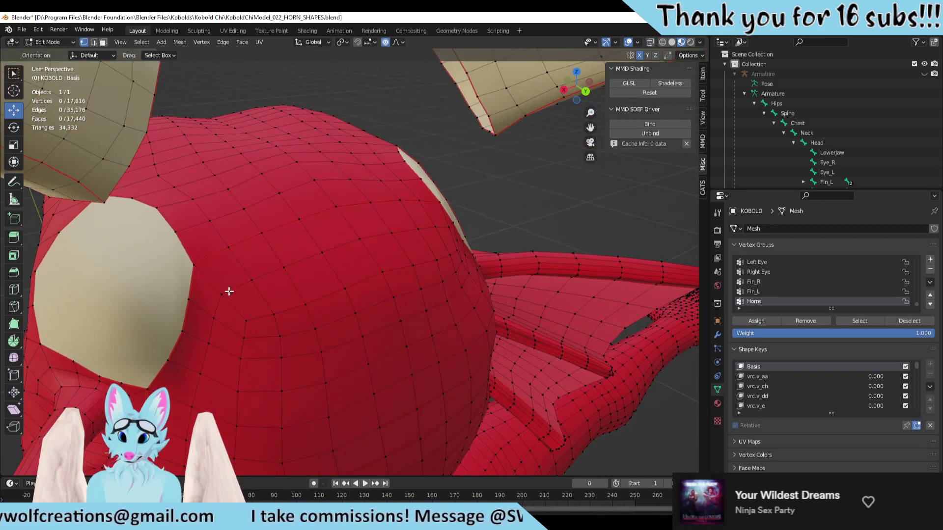
pyautogui.scroll(-2, 229, 291)
pyautogui.click(295, 222)
pyautogui.press('g')
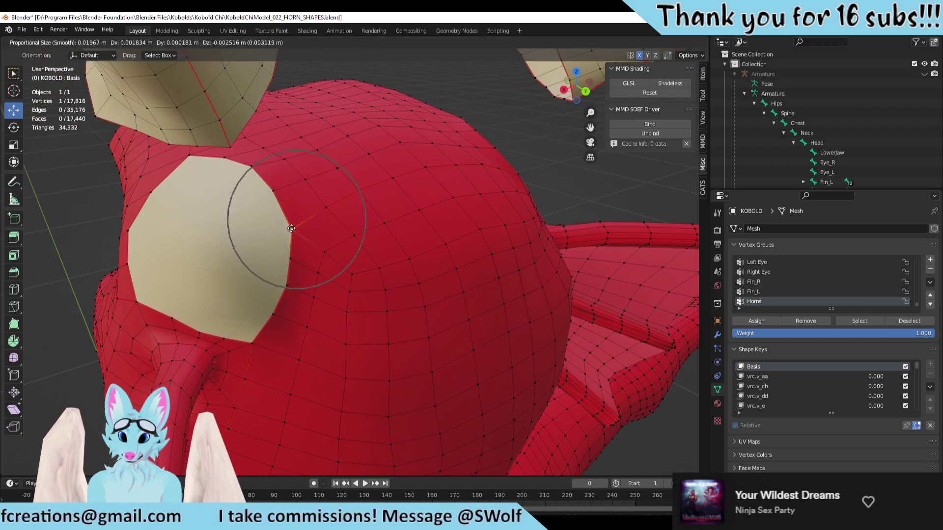
pyautogui.click(291, 229)
# Step: Try cutting new edges across the flattened horn base between its rim vertices with the Knife tool, and abandon the cut
pyautogui.moveTo(400, 238); pyautogui.dragTo(379, 249, button='middle')
pyautogui.scroll(-1, 320, 242)
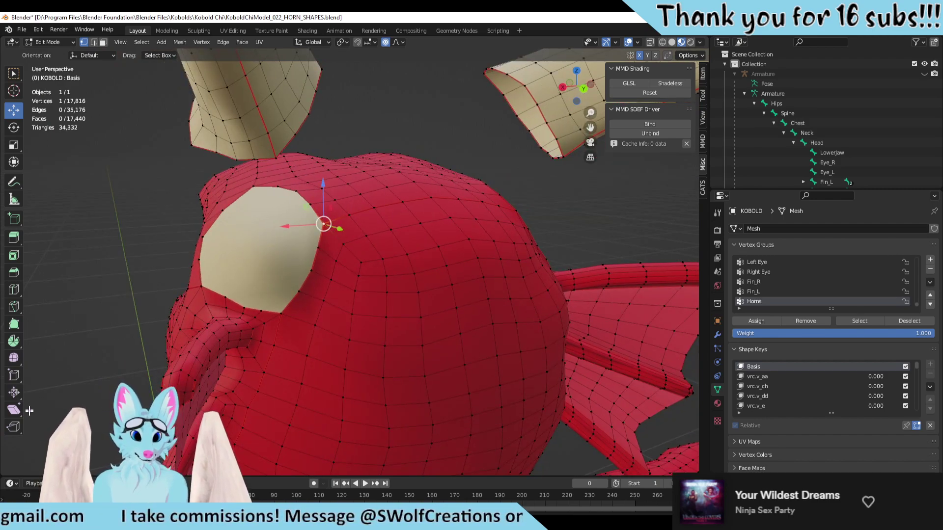
pyautogui.click(22, 310)
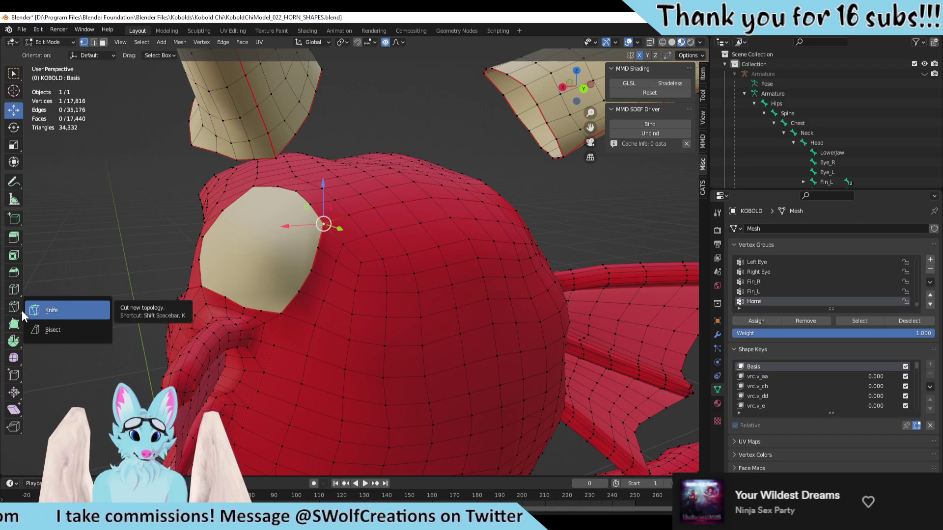
pyautogui.click(72, 308)
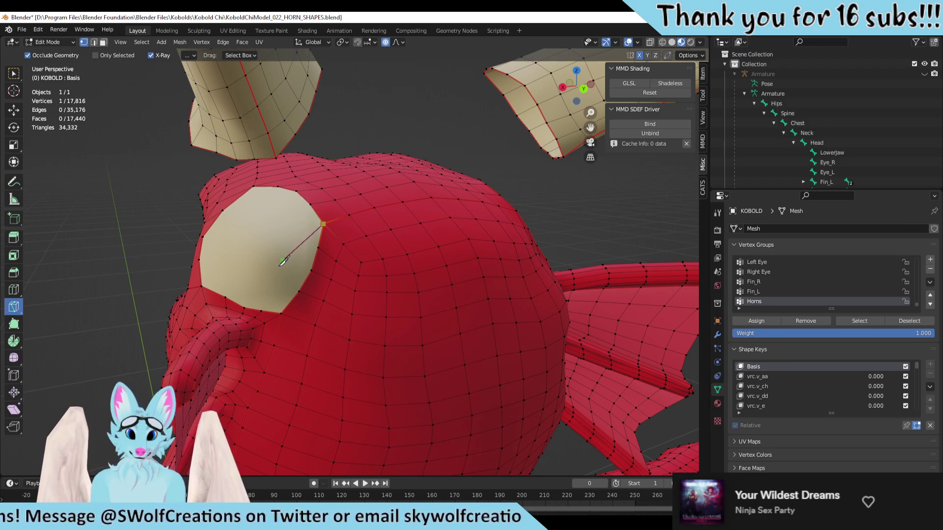
pyautogui.click(271, 292)
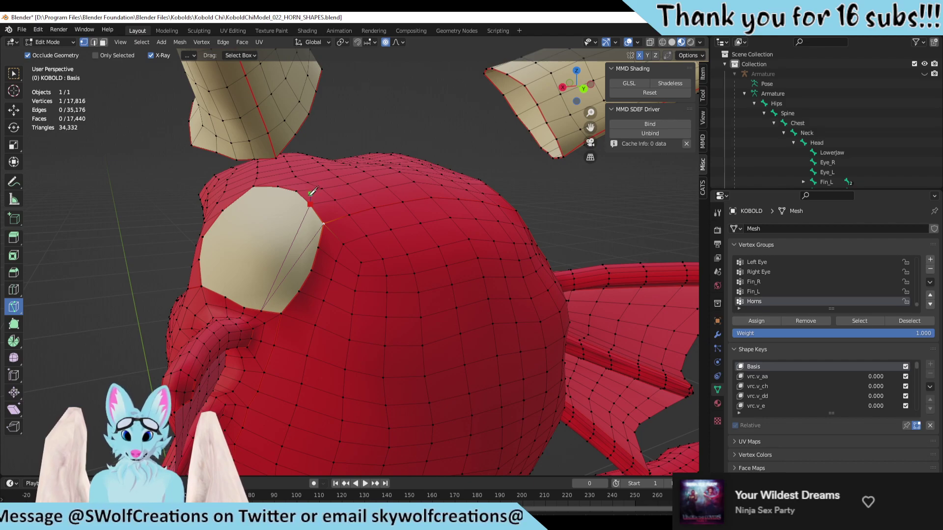
pyautogui.click(309, 201)
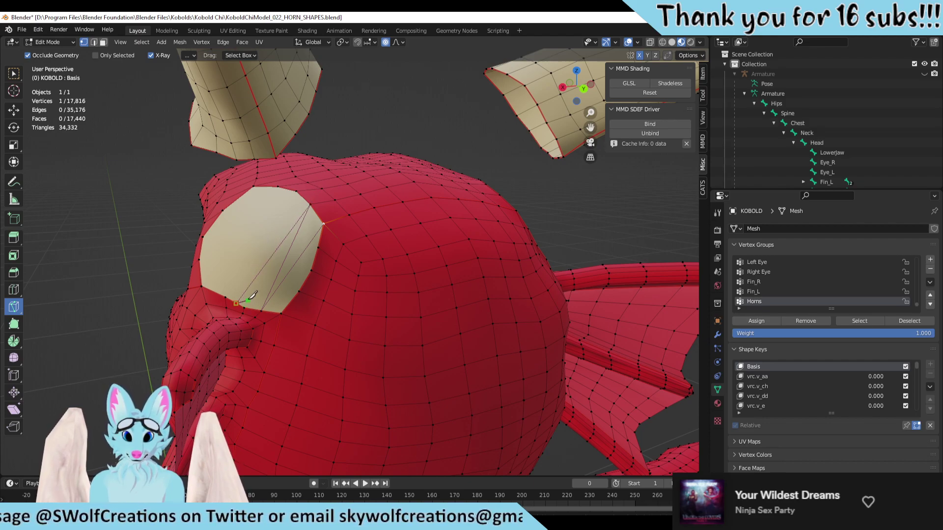
pyautogui.scroll(-5, 264, 265)
pyautogui.moveTo(264, 266); pyautogui.dragTo(413, 212, button='middle')
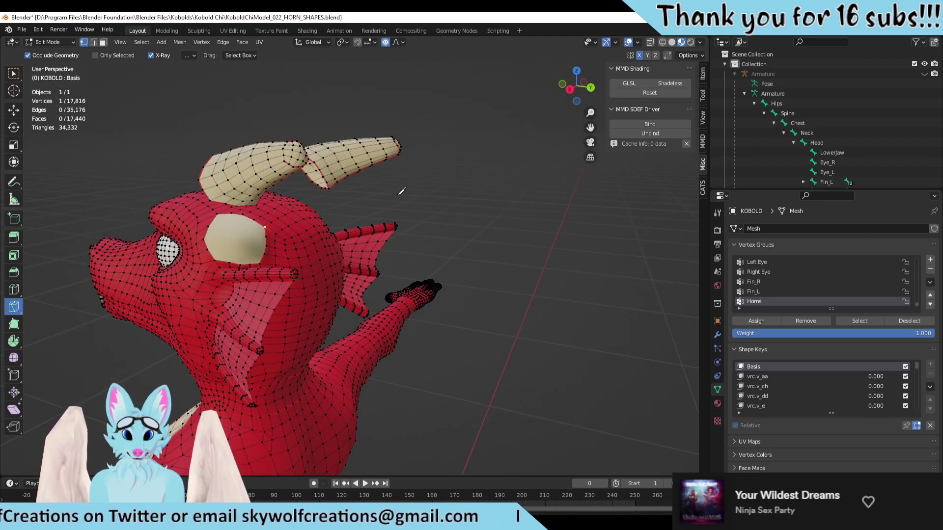
pyautogui.scroll(3, 343, 261)
pyautogui.moveTo(343, 261); pyautogui.dragTo(299, 245, button='middle')
pyautogui.keyDown('shift'); pyautogui.moveTo(344, 172); pyautogui.dragTo(303, 271, button='middle'); pyautogui.keyUp('shift')
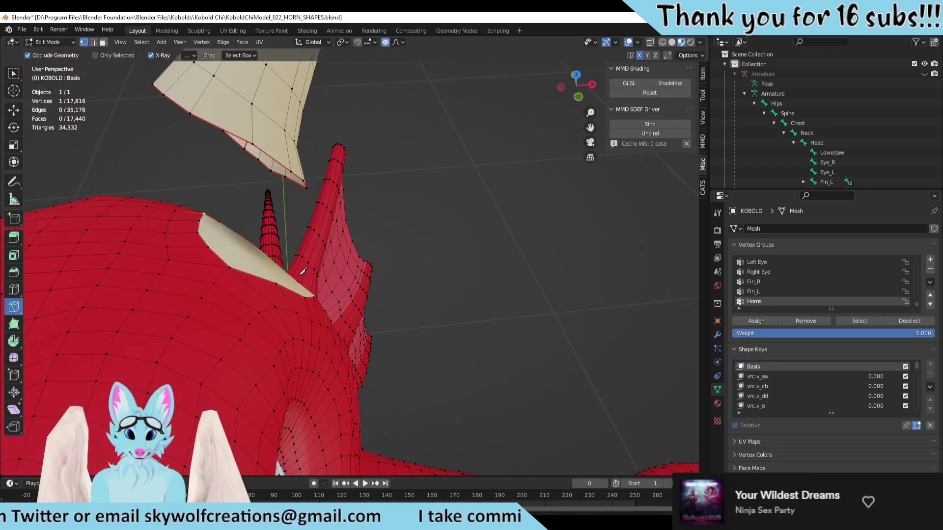
pyautogui.scroll(-1, 212, 270)
pyautogui.keyDown('shift'); pyautogui.moveTo(228, 231); pyautogui.dragTo(391, 301, button='middle'); pyautogui.keyUp('shift')
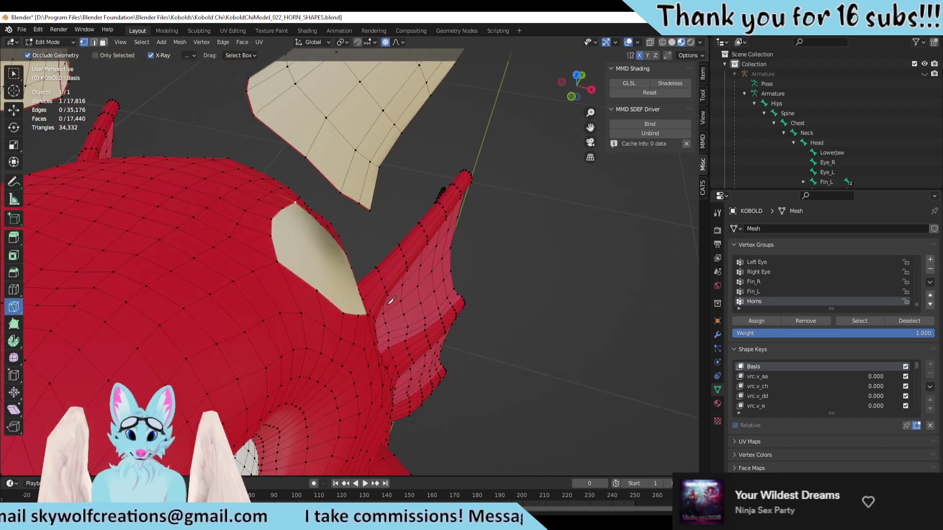
# Step: Return to the Move tool, switch to face selection, and select the red head face bordering the flattened horn base
pyautogui.click(19, 113)
pyautogui.keyDown('shift'); pyautogui.moveTo(354, 223); pyautogui.dragTo(452, 240, button='middle'); pyautogui.keyUp('shift')
pyautogui.scroll(2, 419, 270)
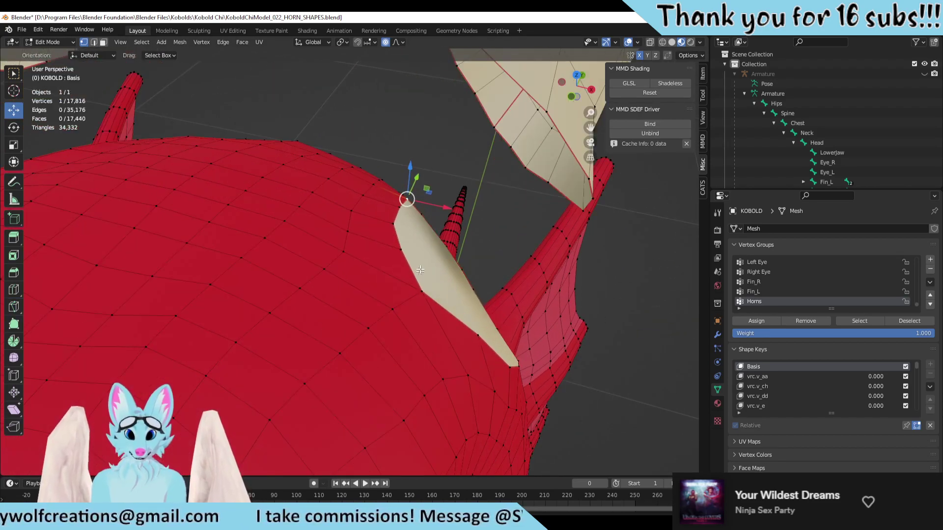
pyautogui.moveTo(391, 246); pyautogui.dragTo(422, 260, button='middle')
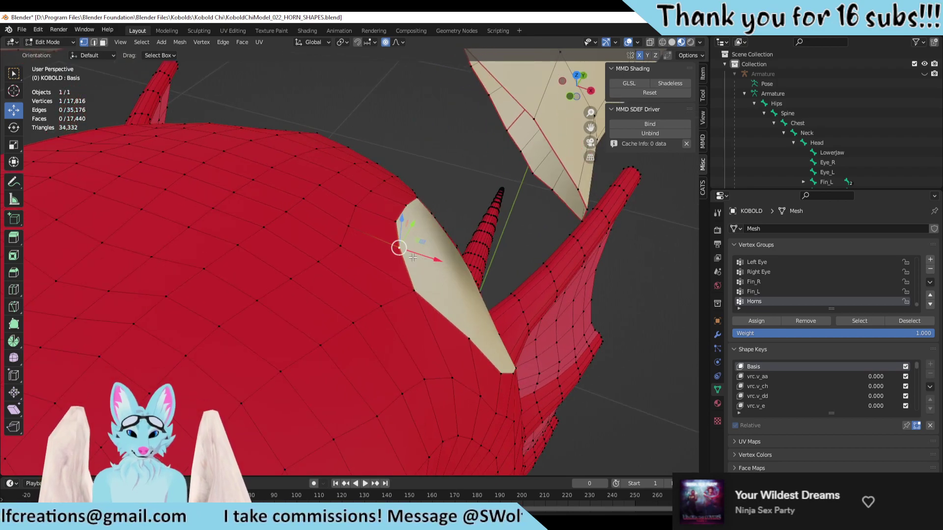
pyautogui.click(105, 43)
pyautogui.click(396, 269)
pyautogui.scroll(-3, 399, 268)
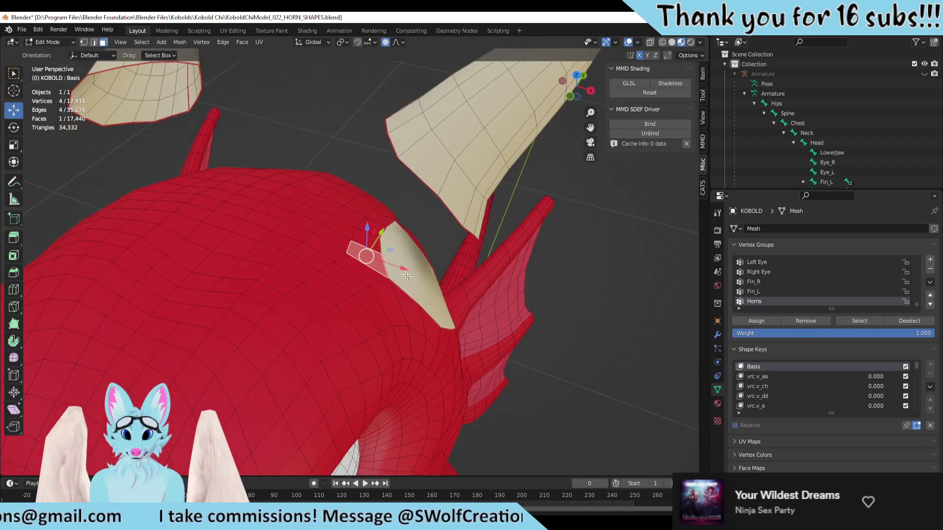
pyautogui.moveTo(402, 266); pyautogui.dragTo(426, 287, button='middle')
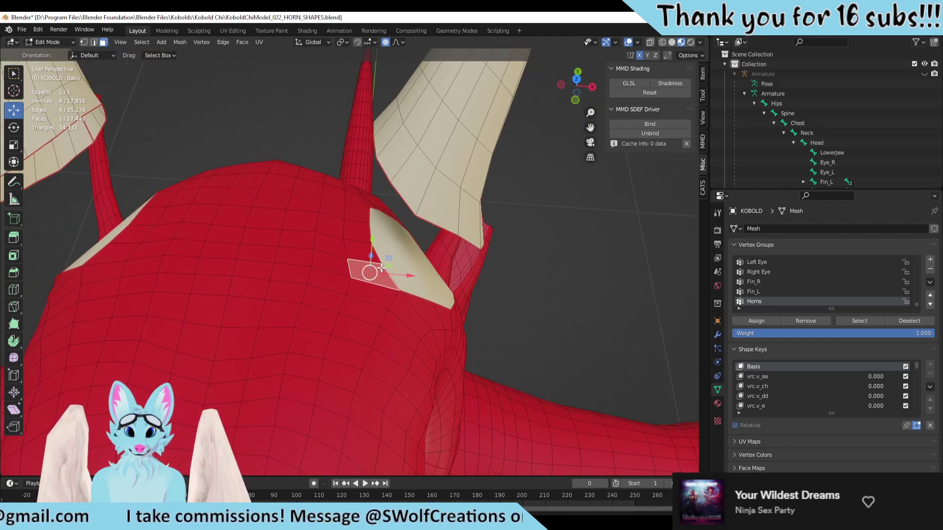
# Step: Try extruding the head faces beside both horn bases and shifting one extruded end, and undo the move and extrusion
pyautogui.moveTo(365, 274); pyautogui.dragTo(381, 246)
pyautogui.hotkey('ctrl', 'z')
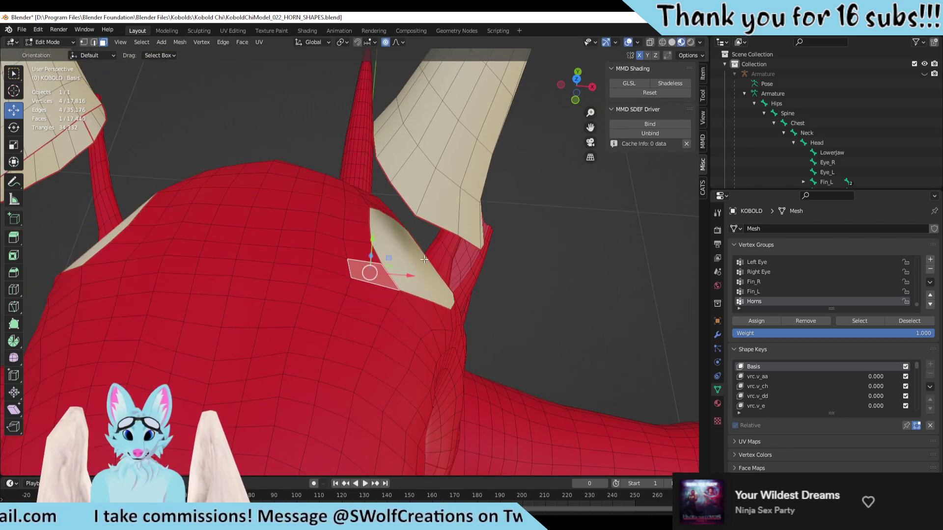
pyautogui.moveTo(430, 256); pyautogui.dragTo(197, 240, button='middle')
pyautogui.keyDown('shift'); pyautogui.click(128, 247); pyautogui.keyUp('shift')
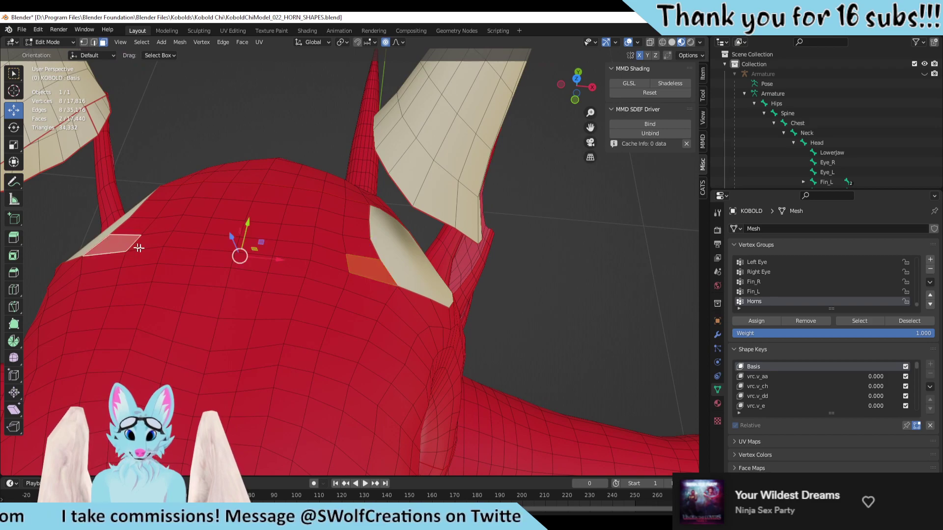
pyautogui.press('e')
pyautogui.click(199, 112)
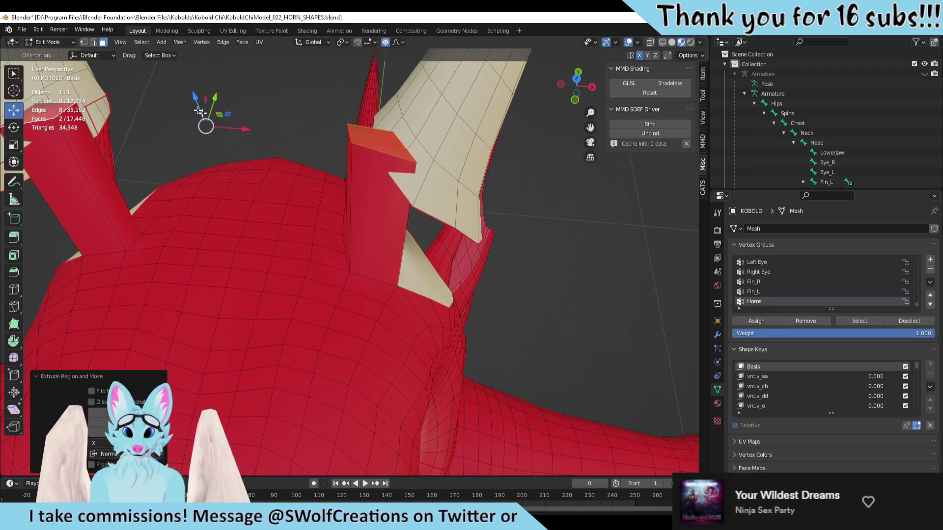
pyautogui.click(357, 138)
pyautogui.press('g')
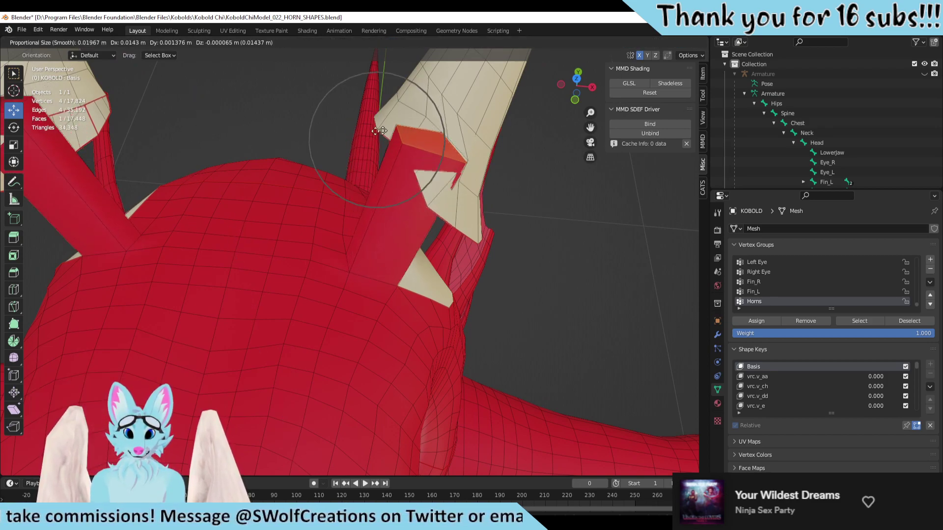
pyautogui.click(418, 185)
pyautogui.hotkey('ctrl', 'z')
pyautogui.hotkey('ctrl', 'z')
pyautogui.hotkey('ctrl', 'z')
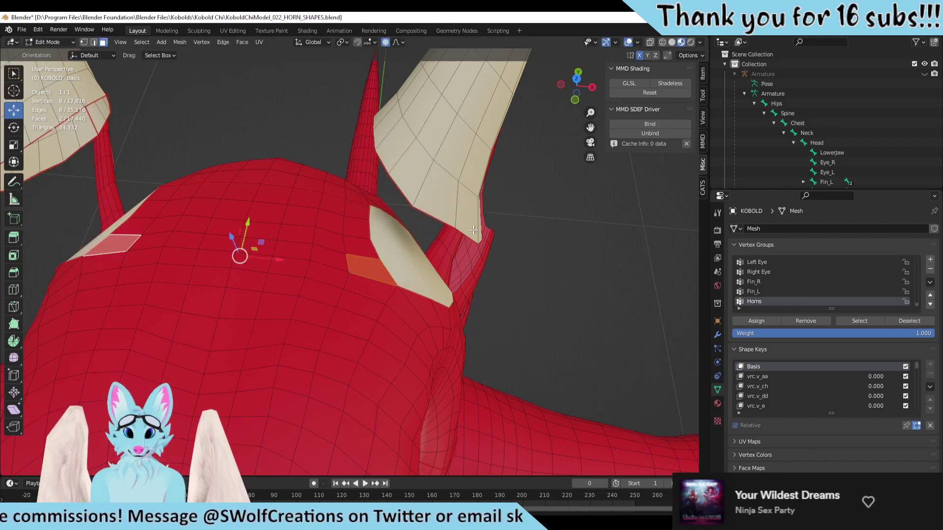
# Step: Select the two large faces capping the left and right horn bases and delete them as faces
pyautogui.moveTo(396, 268); pyautogui.dragTo(440, 298, button='middle')
pyautogui.click(379, 277)
pyautogui.click(429, 235)
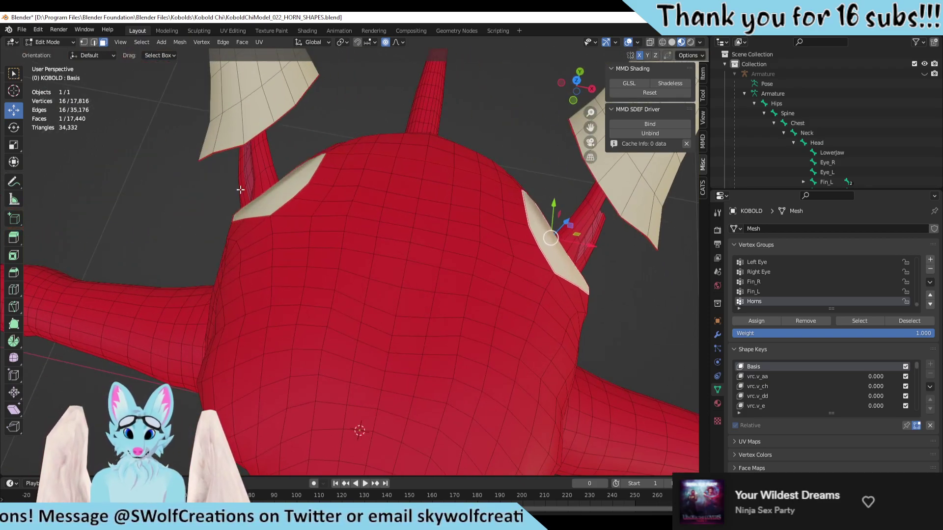
pyautogui.keyDown('shift'); pyautogui.click(276, 197); pyautogui.keyUp('shift')
pyautogui.press('x')
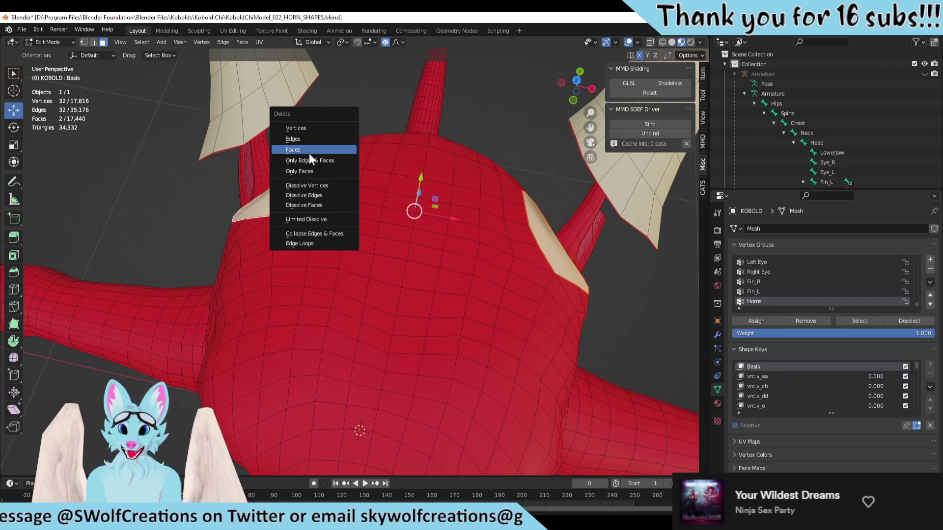
pyautogui.click(310, 148)
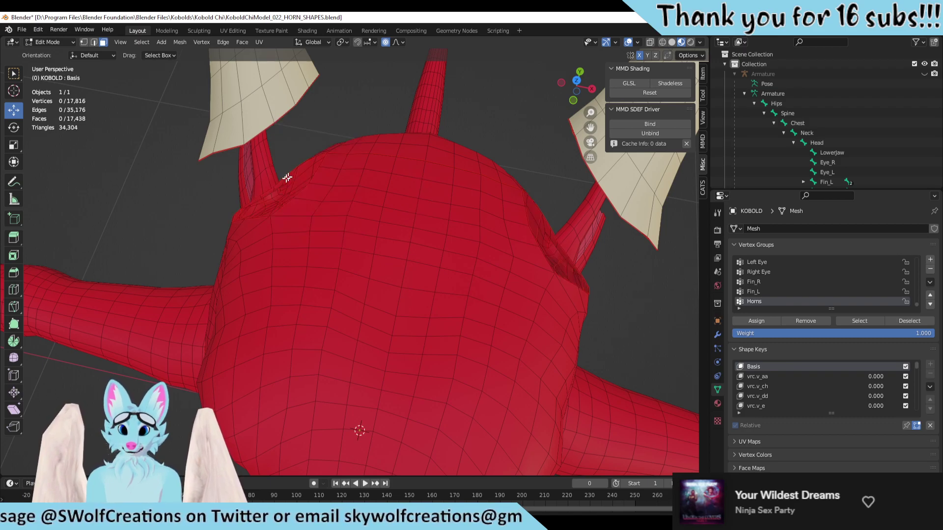
pyautogui.moveTo(280, 175); pyautogui.dragTo(490, 151, button='middle')
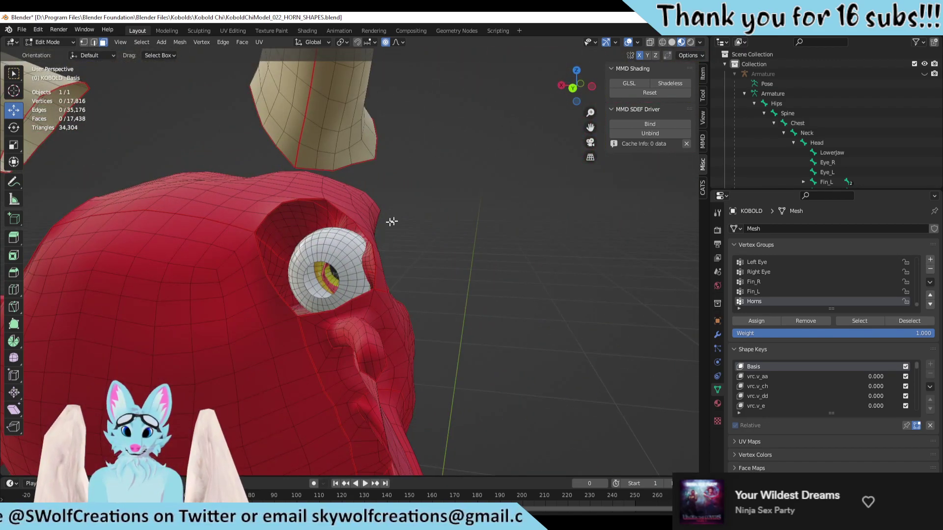
pyautogui.moveTo(391, 219); pyautogui.dragTo(467, 205, button='middle')
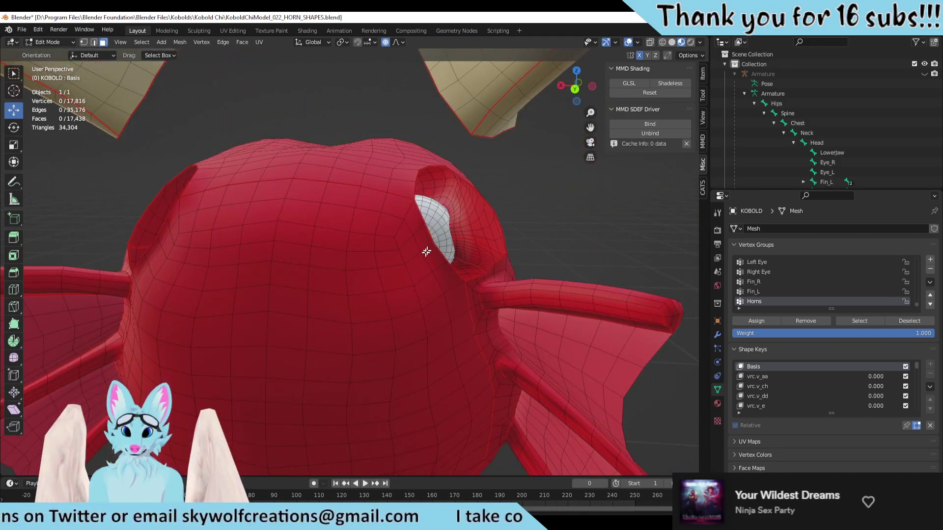
pyautogui.moveTo(426, 251); pyautogui.dragTo(280, 248, button='middle')
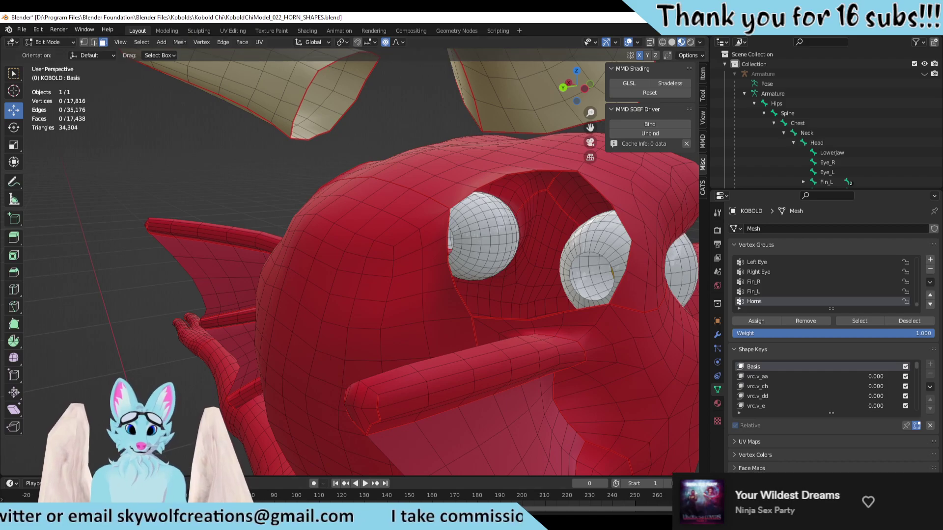
# Step: Switch to Unity and open the Eye Look rotation states of KoboldChiModel_UNITY_TEST_06
pyautogui.hotkey('alt', 'Tab')
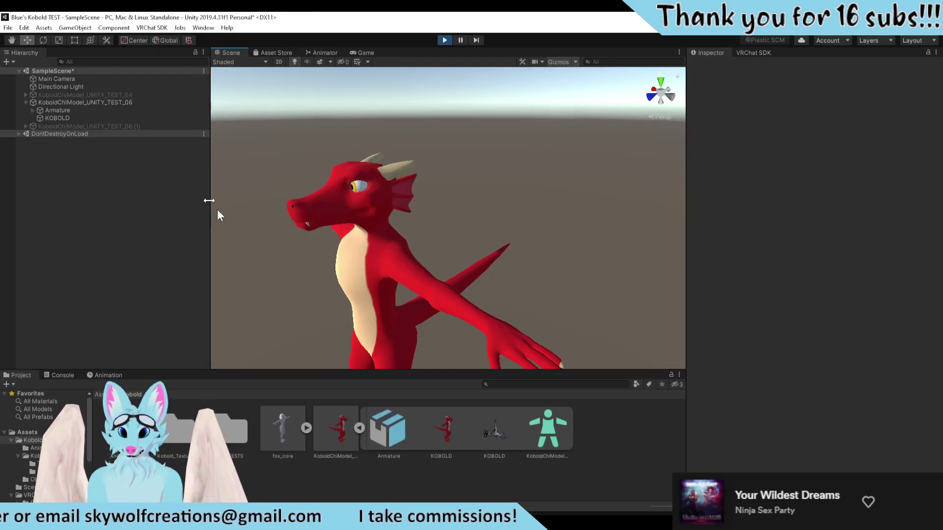
pyautogui.click(86, 103)
pyautogui.scroll(-8, 728, 429)
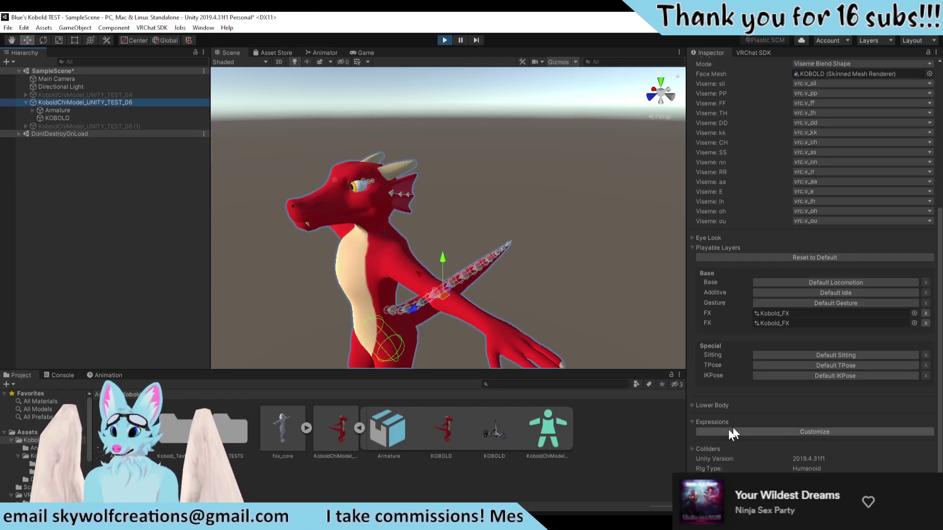
pyautogui.click(694, 237)
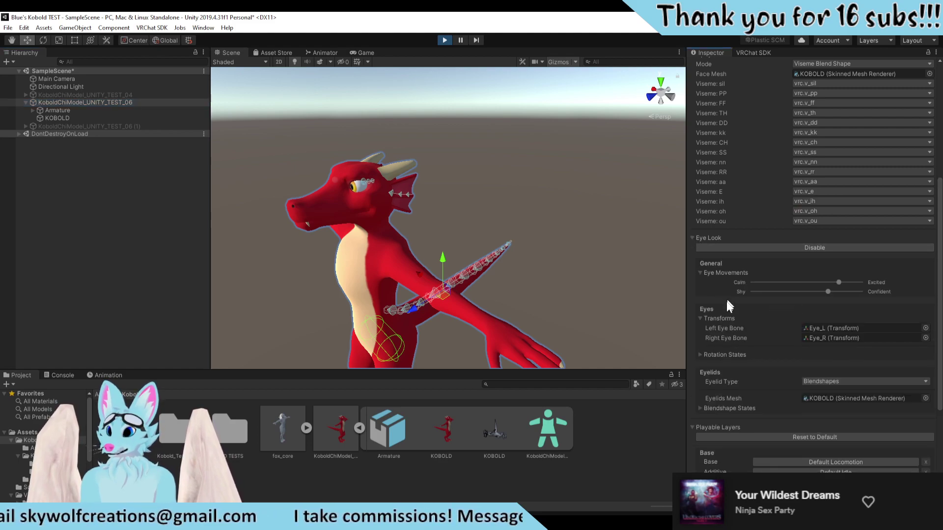
pyautogui.click(700, 354)
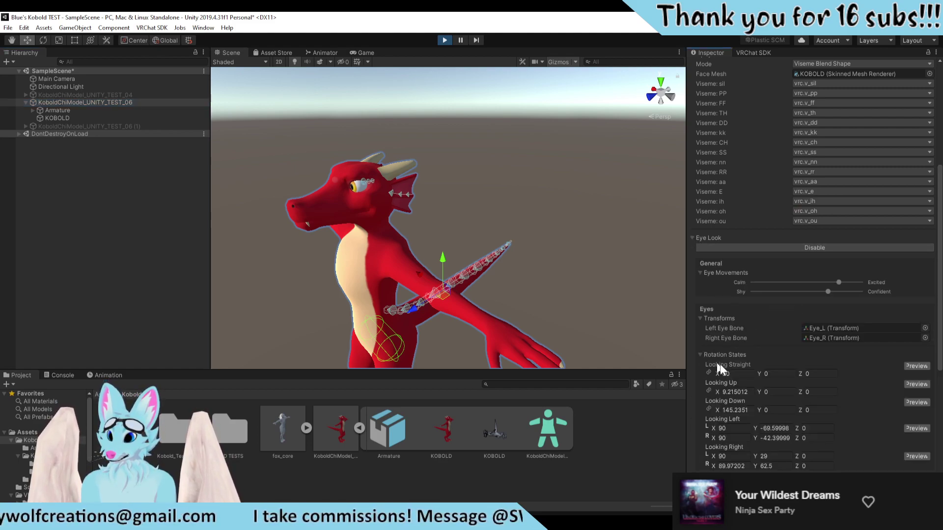
# Step: View the avatar from the front and preview its looking-down and looking-straight eye states
pyautogui.click(650, 96)
pyautogui.moveTo(589, 172); pyautogui.dragTo(531, 210, button='middle')
pyautogui.scroll(5, 534, 202)
pyautogui.scroll(-5, 533, 204)
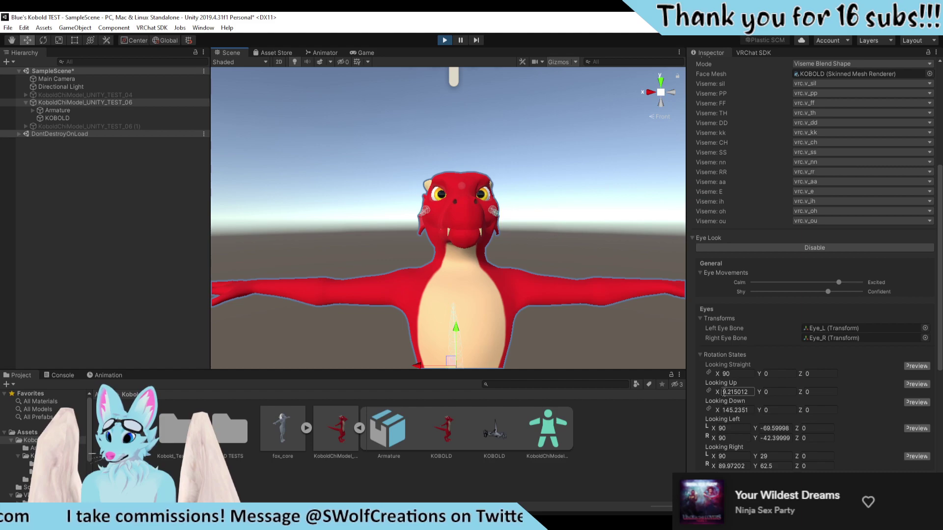
pyautogui.click(914, 403)
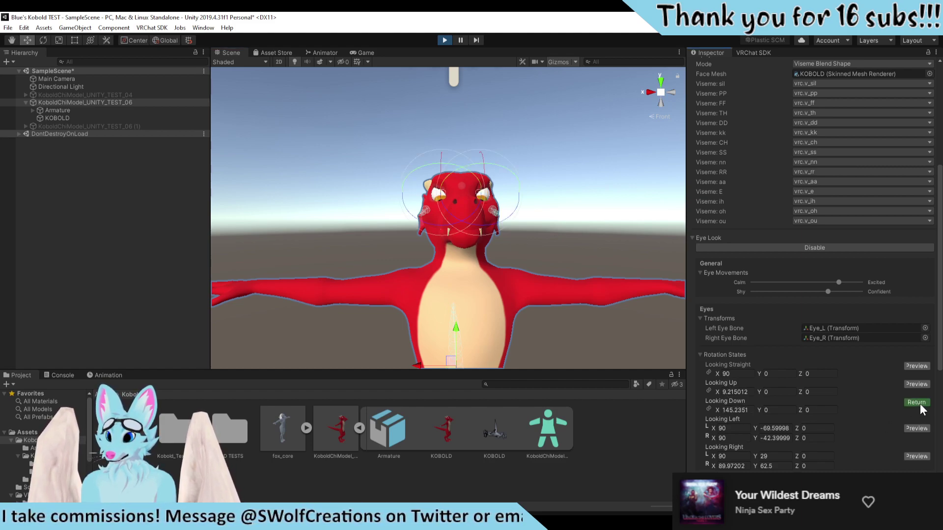
pyautogui.click(919, 366)
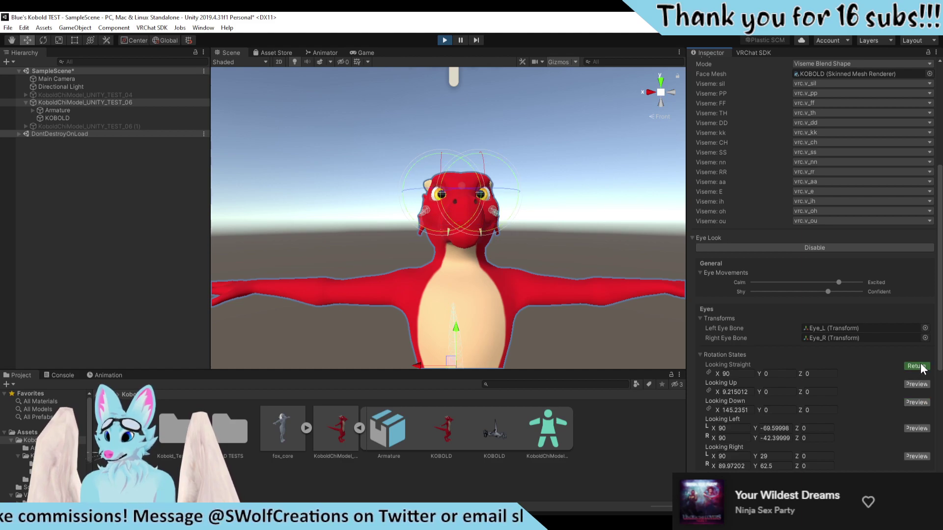
# Step: Adjust the previewed eye rotations to about X 66.3 for Looking Up and about X 125.2 for Looking Down
pyautogui.click(916, 384)
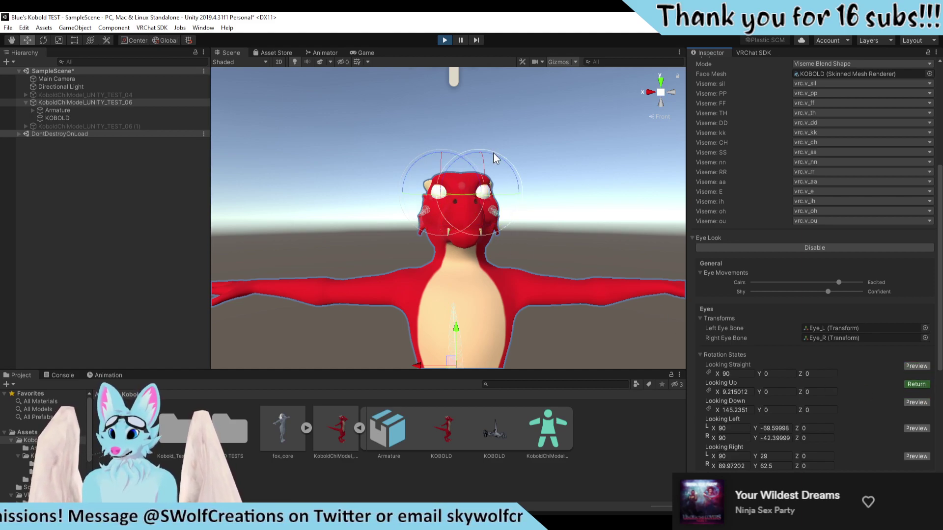
pyautogui.moveTo(532, 172)
pyautogui.mouseDown(button='middle')
pyautogui.moveTo(526, 177)
pyautogui.moveTo(533, 174)
pyautogui.mouseUp(button='middle')
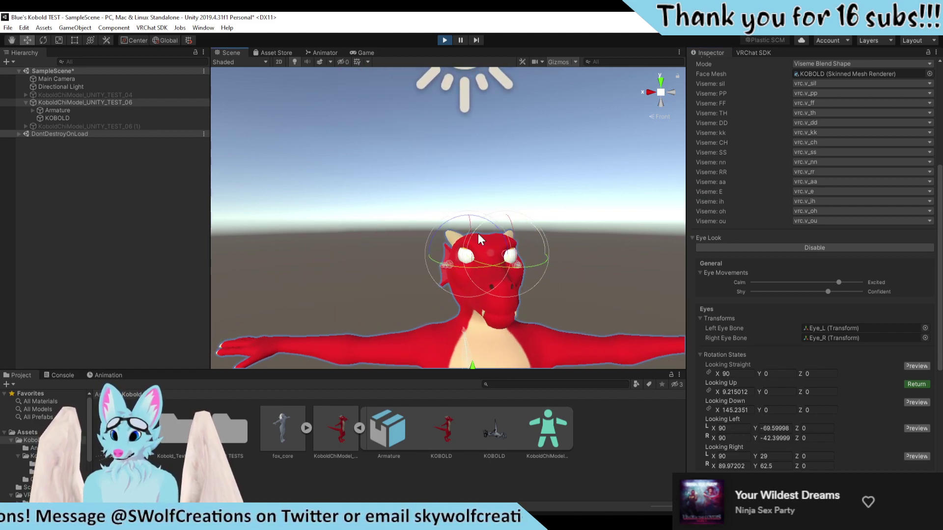
pyautogui.moveTo(470, 223); pyautogui.dragTo(471, 250)
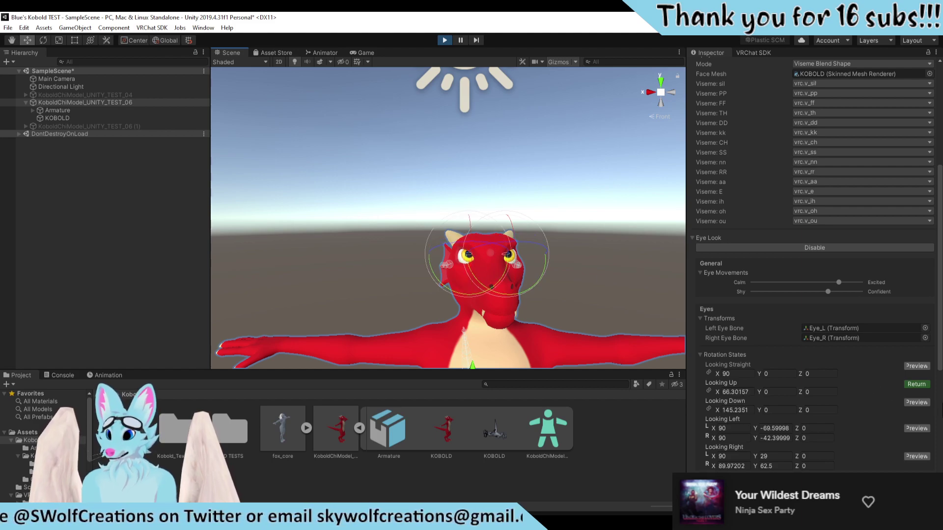
pyautogui.click(914, 404)
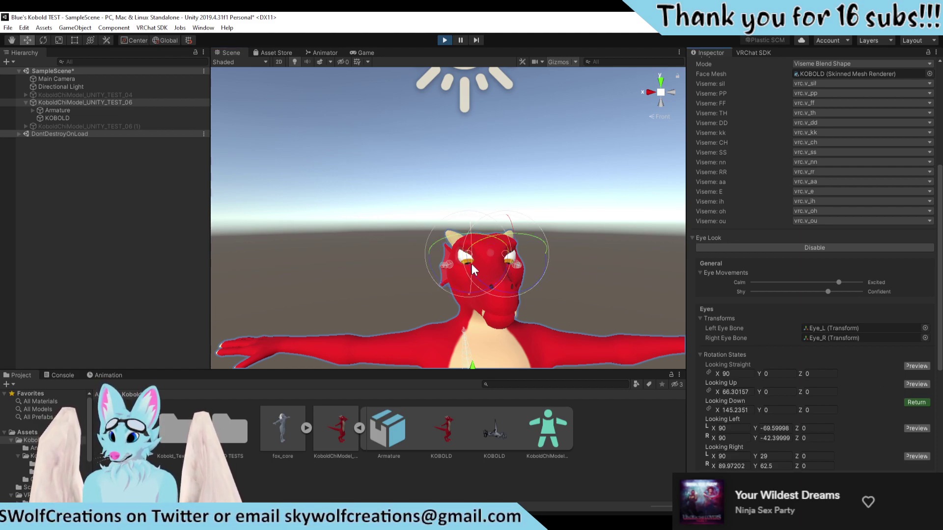
pyautogui.moveTo(473, 264); pyautogui.dragTo(482, 236)
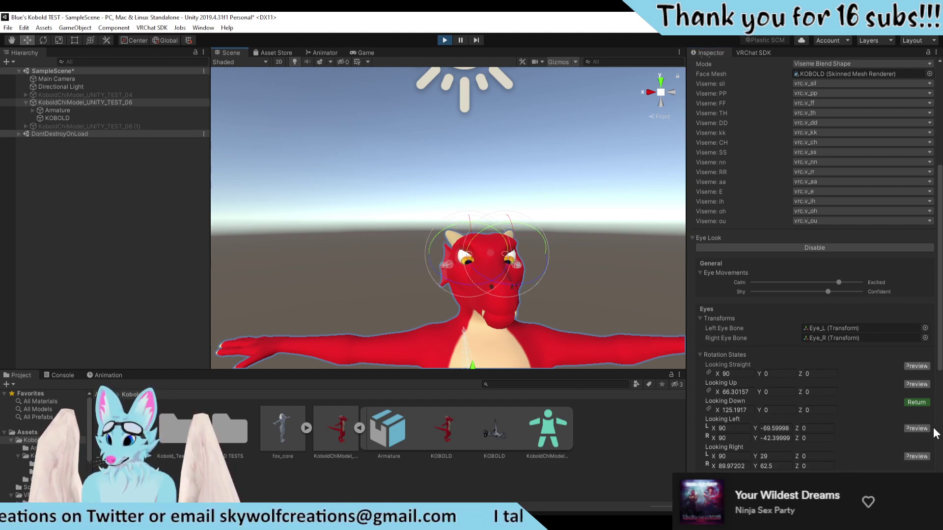
# Step: Adjust the Looking Left rotation to about Y -60.4 for the left eye and Y -25.4 for the right, and deselect the avatar
pyautogui.click(916, 429)
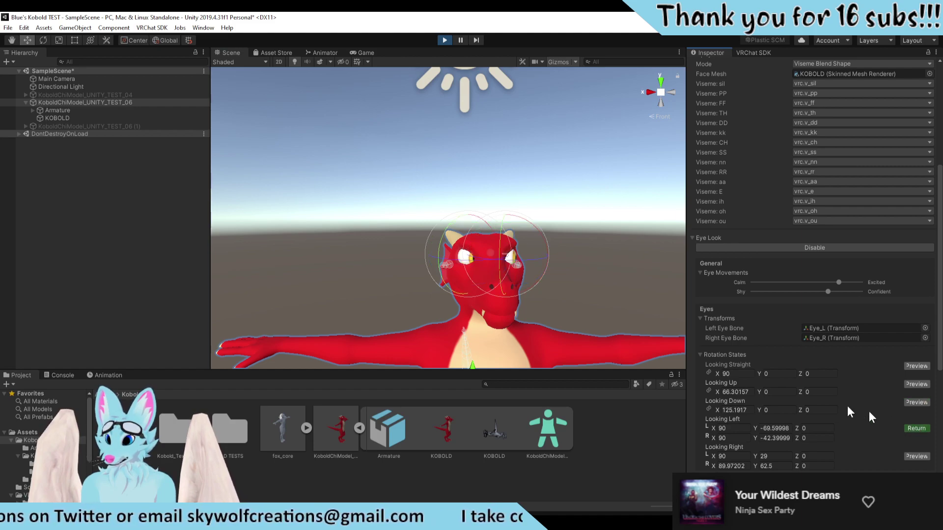
pyautogui.moveTo(549, 302); pyautogui.dragTo(533, 299, button='middle')
pyautogui.click(909, 457)
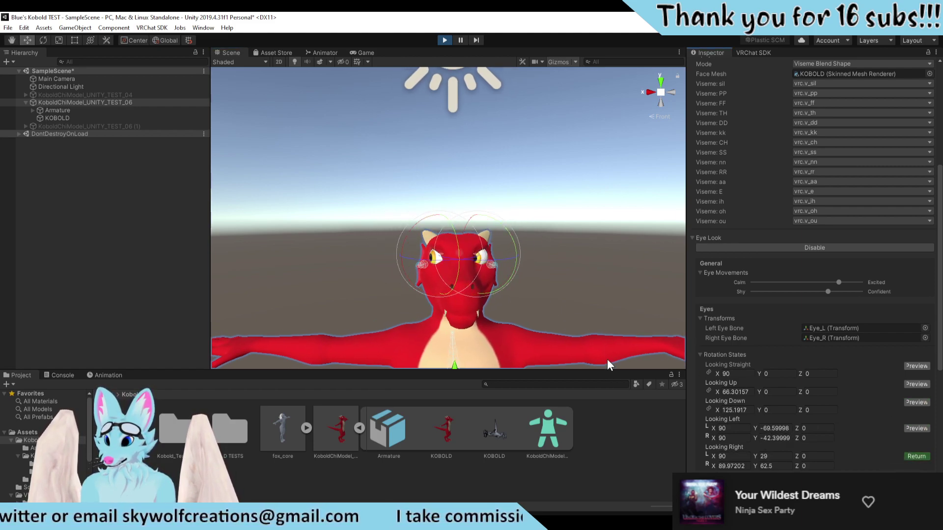
pyautogui.click(915, 428)
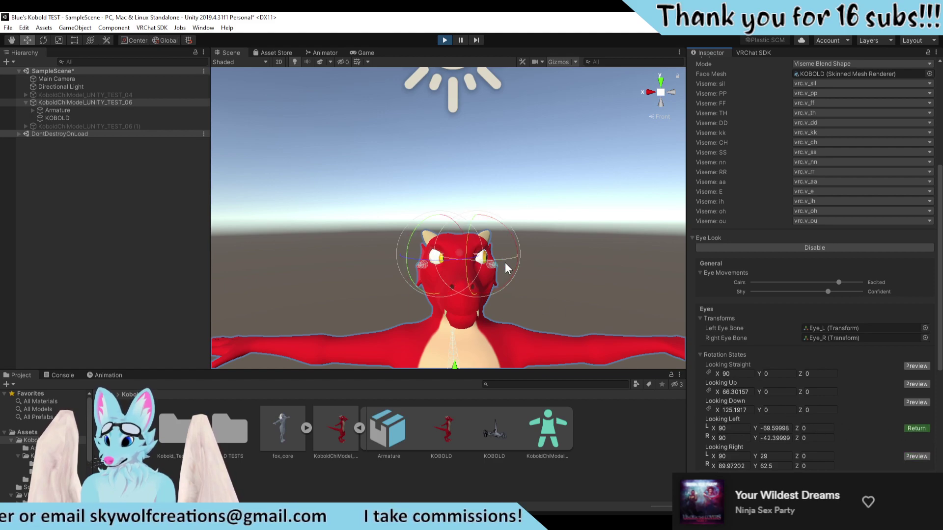
pyautogui.moveTo(506, 259); pyautogui.dragTo(501, 260)
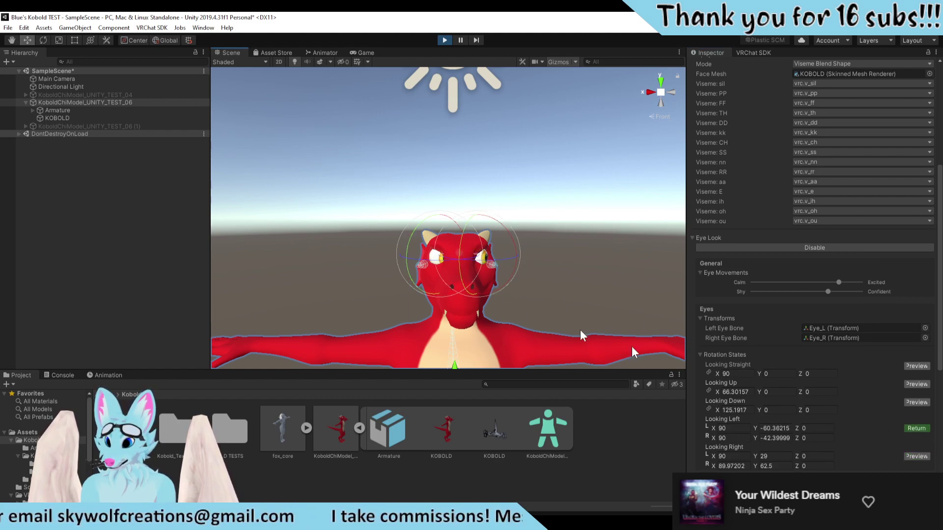
pyautogui.moveTo(423, 265); pyautogui.dragTo(408, 261)
pyautogui.moveTo(513, 288)
pyautogui.mouseDown(button='middle')
pyautogui.moveTo(505, 287)
pyautogui.moveTo(554, 277)
pyautogui.moveTo(518, 281)
pyautogui.mouseUp(button='middle')
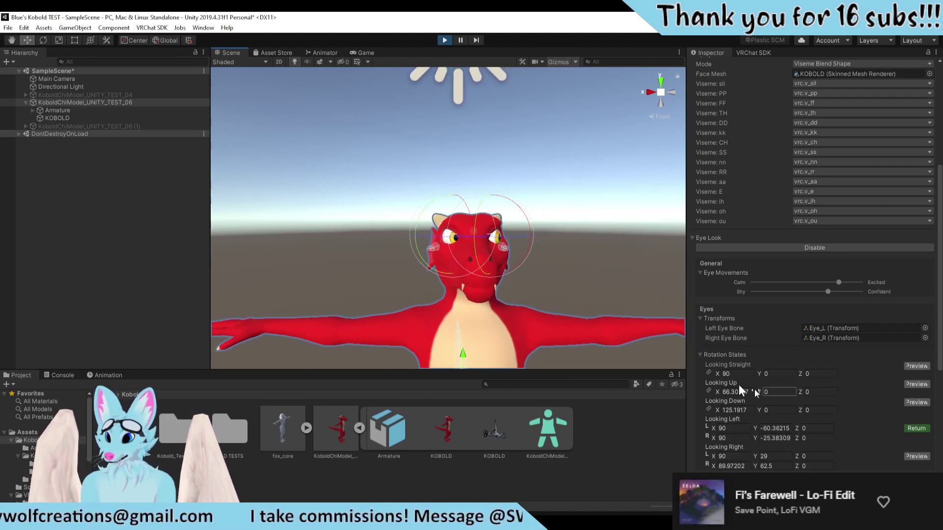
pyautogui.click(700, 354)
pyautogui.click(582, 216)
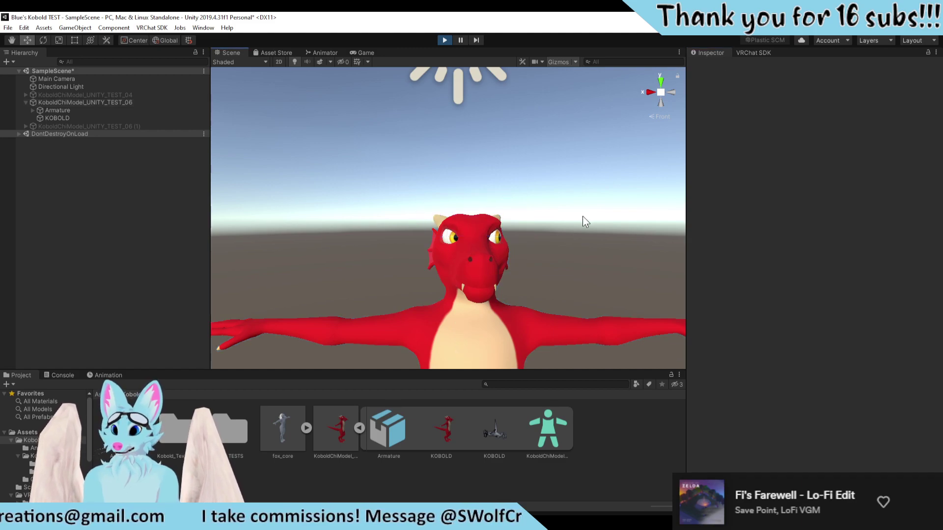
pyautogui.scroll(-2, 463, 232)
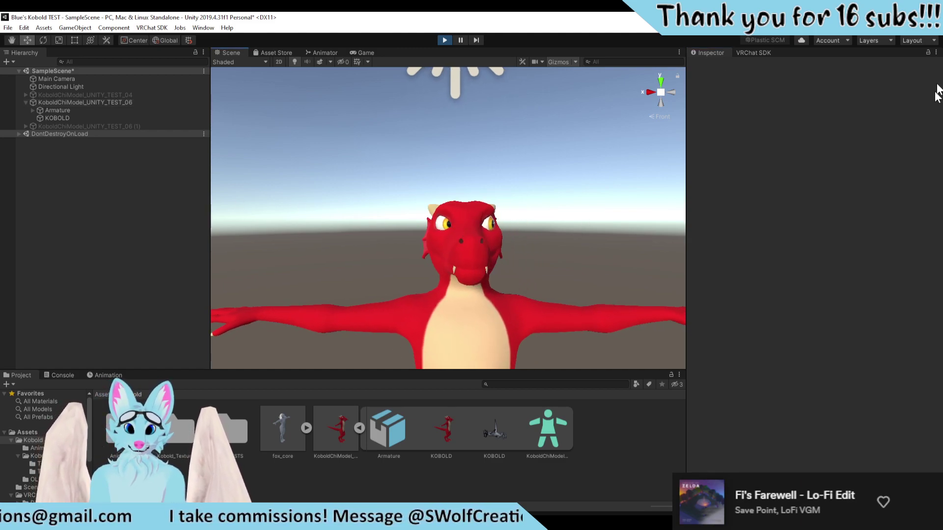
# Step: Switch back to Blender and examine the open horn holes and surrounding head mesh from several sides
pyautogui.hotkey('alt', 'Tab')
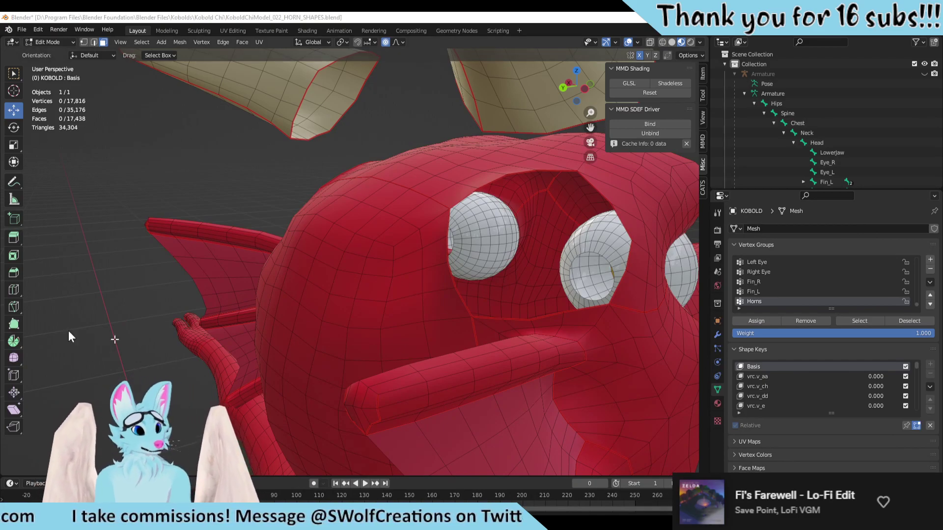
pyautogui.moveTo(588, 353); pyautogui.dragTo(340, 298, button='middle')
pyautogui.moveTo(319, 304); pyautogui.dragTo(457, 288, button='middle')
pyautogui.keyDown('shift'); pyautogui.moveTo(528, 298); pyautogui.dragTo(322, 351, button='middle'); pyautogui.keyUp('shift')
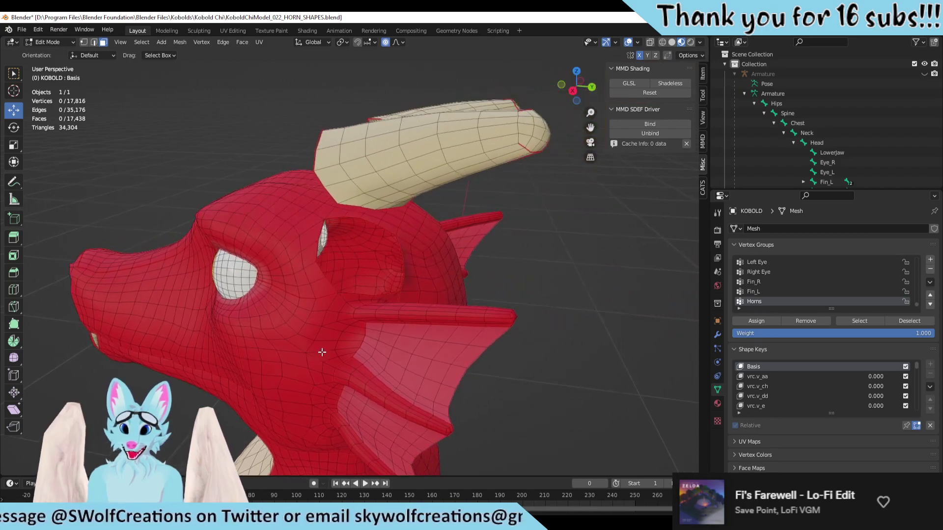
pyautogui.scroll(3, 434, 299)
pyautogui.moveTo(433, 299); pyautogui.dragTo(461, 324, button='middle')
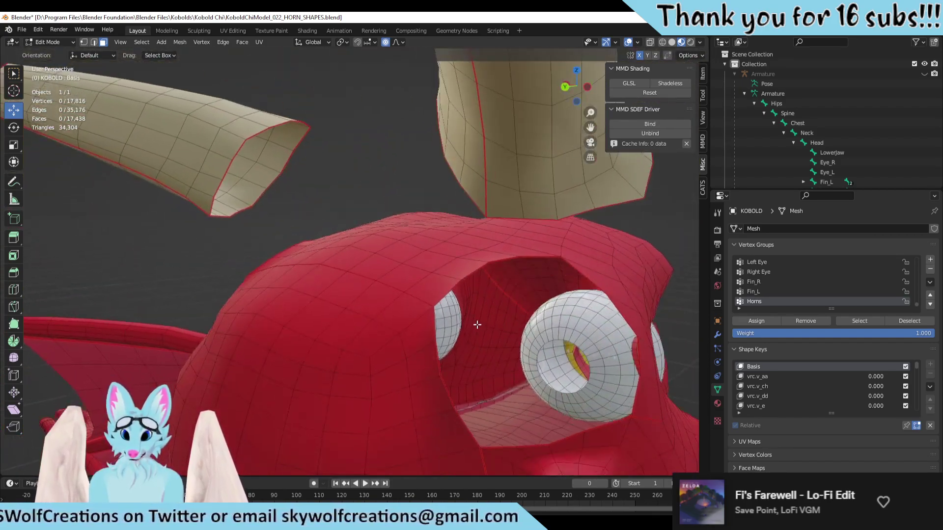
# Step: In edge selection, try filling a small face between two adjacent rim edges of the open horn hole, and undo it
pyautogui.click(428, 326)
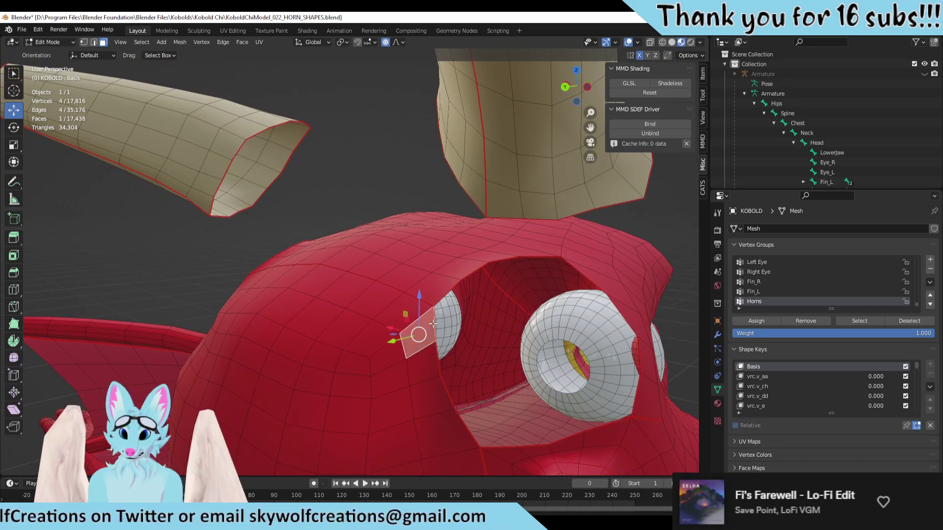
pyautogui.click(95, 42)
pyautogui.click(433, 324)
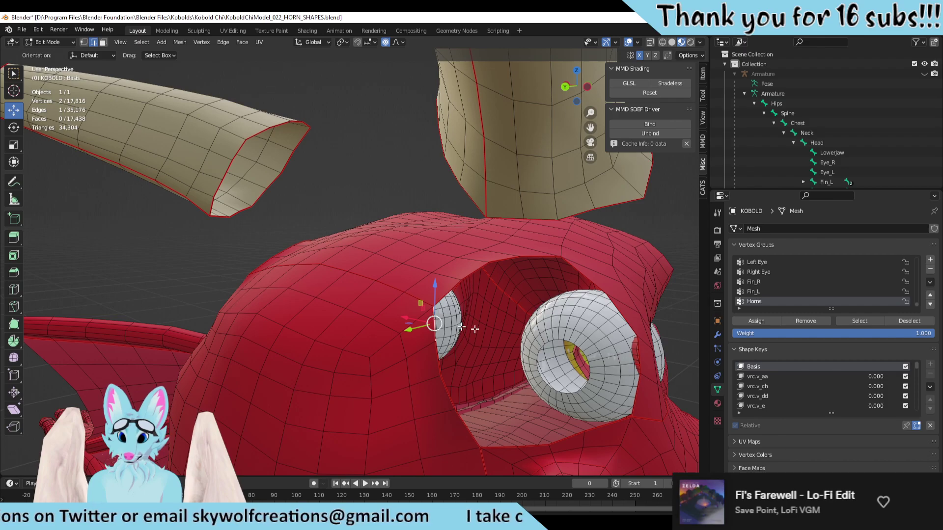
pyautogui.moveTo(475, 329); pyautogui.dragTo(399, 301, button='middle')
pyautogui.keyDown('shift'); pyautogui.click(401, 302); pyautogui.keyUp('shift')
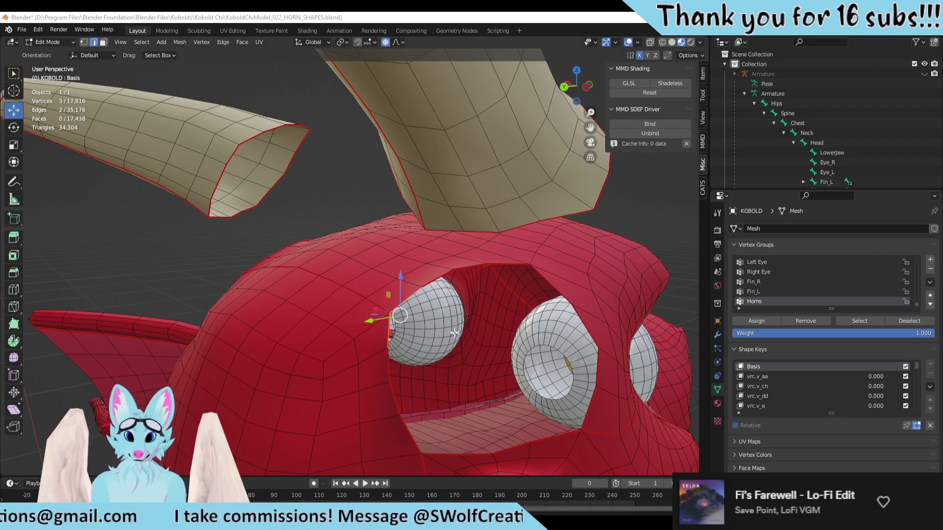
pyautogui.moveTo(199, 262); pyautogui.dragTo(213, 265, button='middle')
pyautogui.press('f')
pyautogui.hotkey('ctrl', 'z')
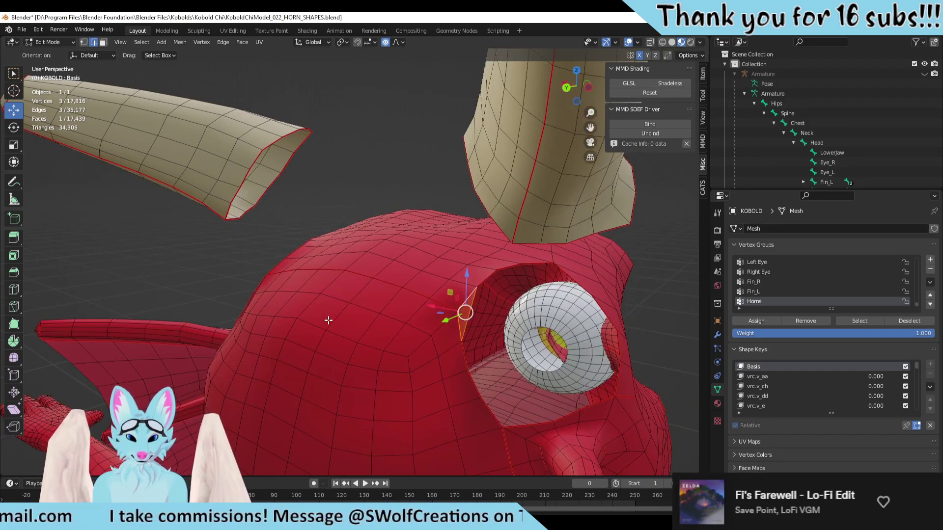
# Step: Try filling the open horn hole from its full rim edge loop, and undo the fill
pyautogui.moveTo(329, 320); pyautogui.dragTo(500, 248, button='middle')
pyautogui.keyDown('alt'); pyautogui.click(431, 334); pyautogui.keyUp('alt')
pyautogui.press('f')
pyautogui.hotkey('ctrl', 'z')
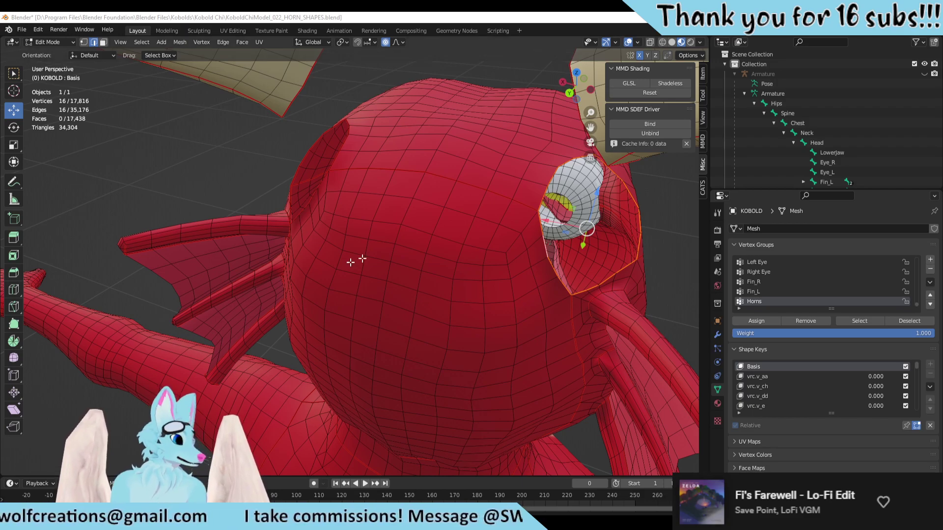
# Step: Undo the rim edge selections and the deletion of the two horn-base cap faces
pyautogui.moveTo(350, 262); pyautogui.dragTo(505, 251, button='middle')
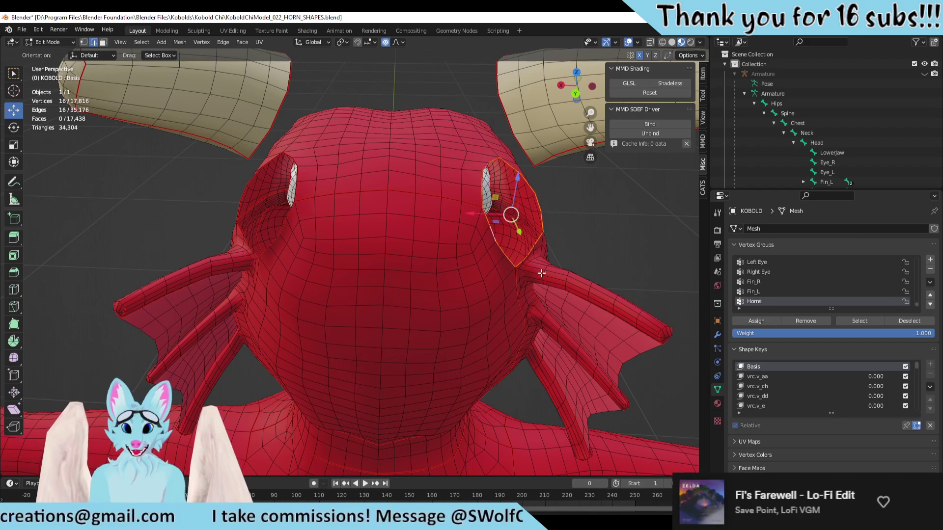
pyautogui.hotkey('ctrl', 'z')
pyautogui.hotkey('ctrl', 'z')
pyautogui.hotkey('ctrl', 'z')
pyautogui.hotkey('ctrl', 'z')
pyautogui.hotkey('ctrl', 'z')
pyautogui.hotkey('ctrl', 'z')
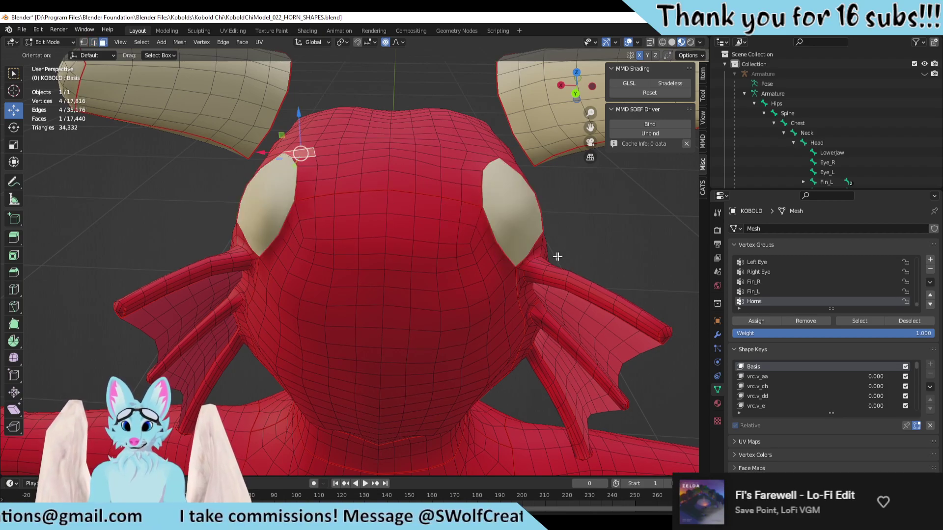
# Step: Undo the remaining edits back to before the two original horns were deleted from the head
pyautogui.hotkey('ctrl', 'z')
pyautogui.press('Tab')
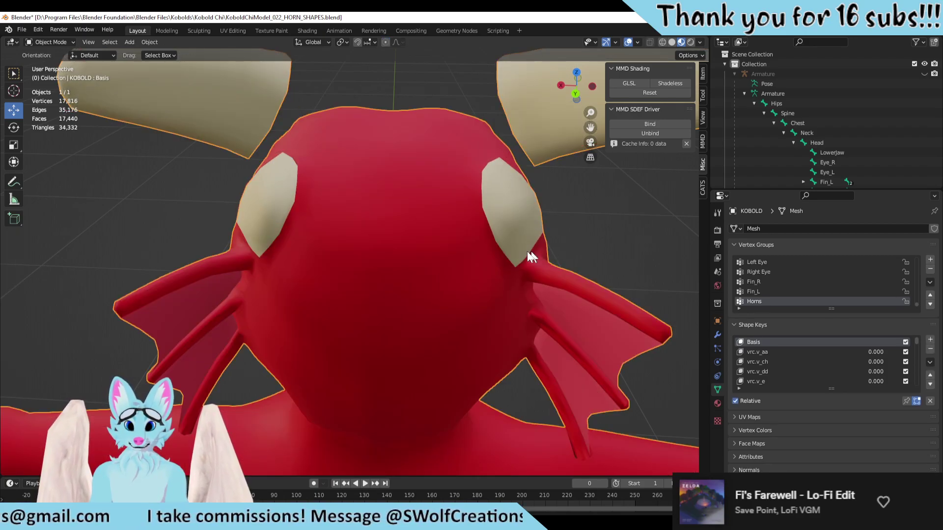
pyautogui.hotkey('ctrl', 'z')
pyautogui.hotkey('ctrl', 'z')
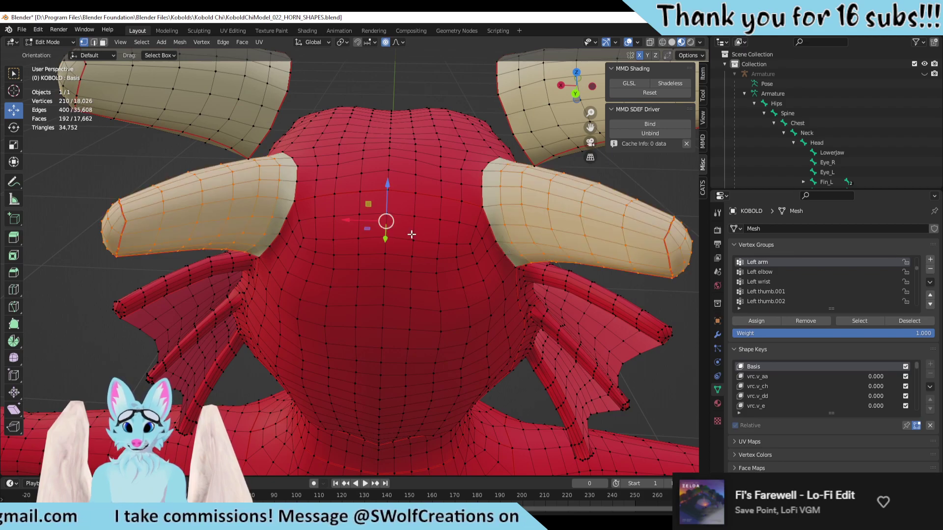
# Step: Try to select the edge loop nearest the base on both original horns
pyautogui.moveTo(411, 235); pyautogui.dragTo(594, 211, button='middle')
pyautogui.scroll(3, 483, 223)
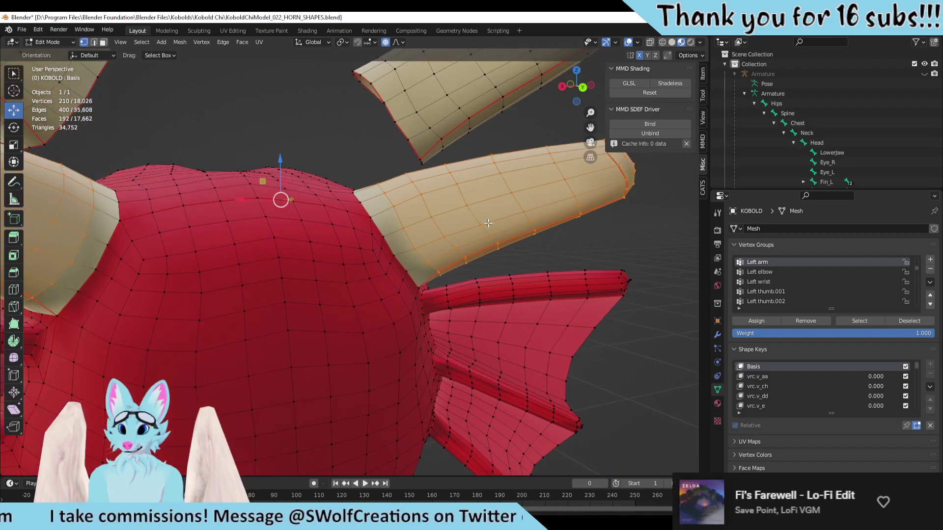
pyautogui.moveTo(488, 223); pyautogui.dragTo(531, 195, button='middle')
pyautogui.click(418, 207)
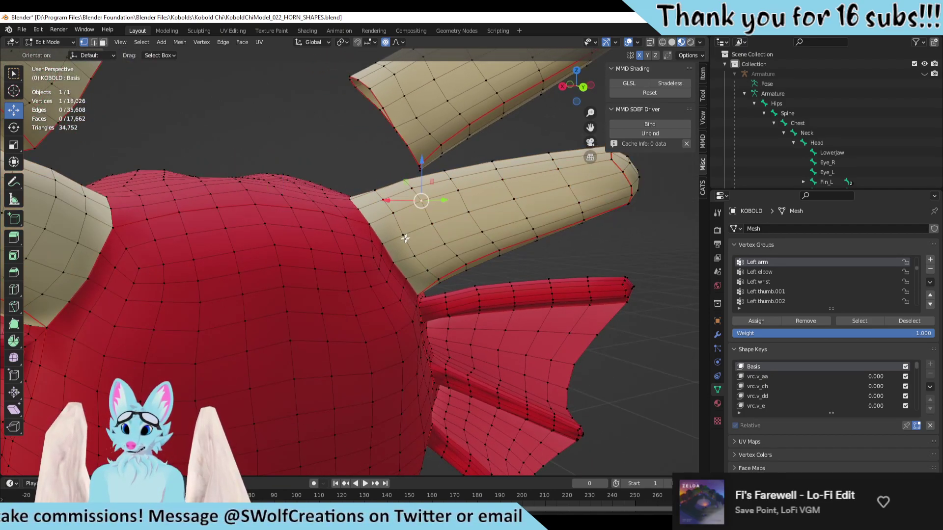
pyautogui.keyDown('alt'); pyautogui.click(403, 235); pyautogui.keyUp('alt')
pyautogui.click(393, 213)
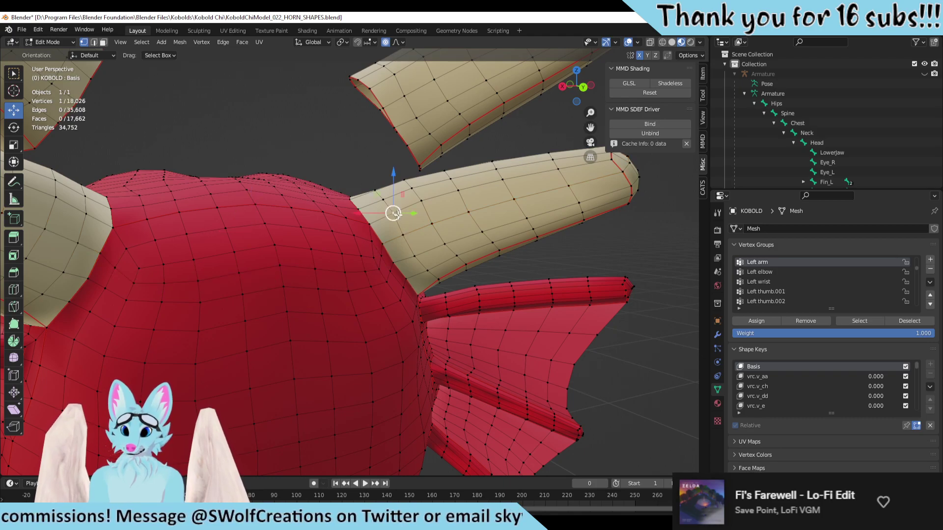
pyautogui.keyDown('alt'); pyautogui.click(401, 236); pyautogui.keyUp('alt')
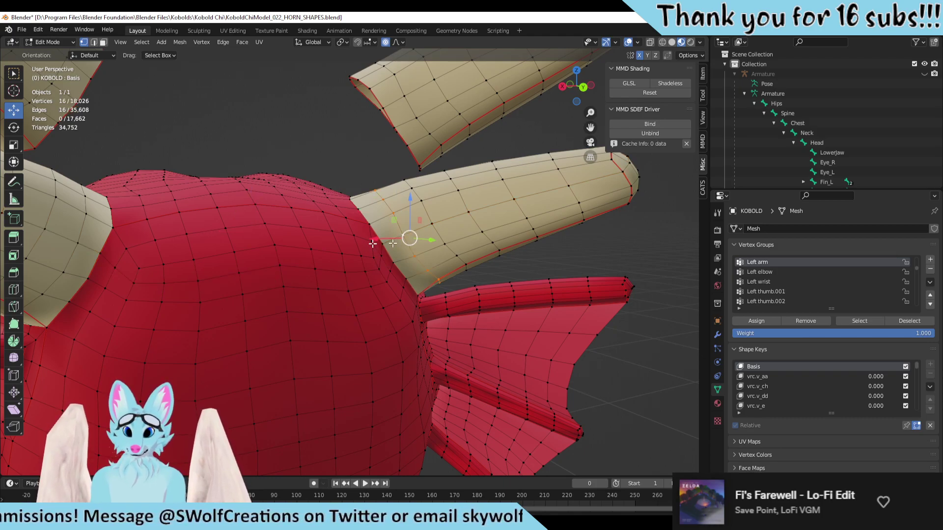
pyautogui.moveTo(176, 264); pyautogui.dragTo(283, 255, button='middle')
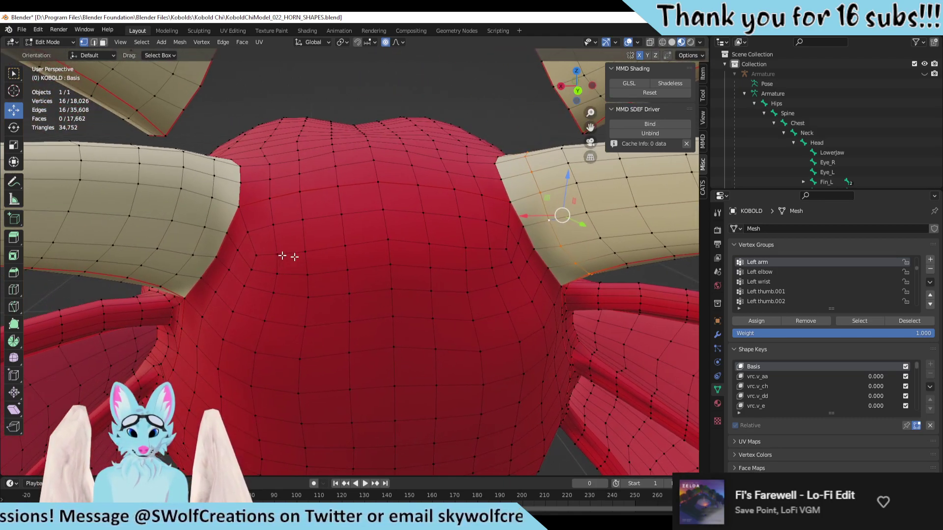
pyautogui.keyDown('alt'); pyautogui.keyDown('shift'); pyautogui.click(203, 227); pyautogui.keyUp('shift'); pyautogui.keyUp('alt')
pyautogui.keyDown('alt'); pyautogui.keyDown('shift'); pyautogui.click(202, 226); pyautogui.keyUp('shift'); pyautogui.keyUp('alt')
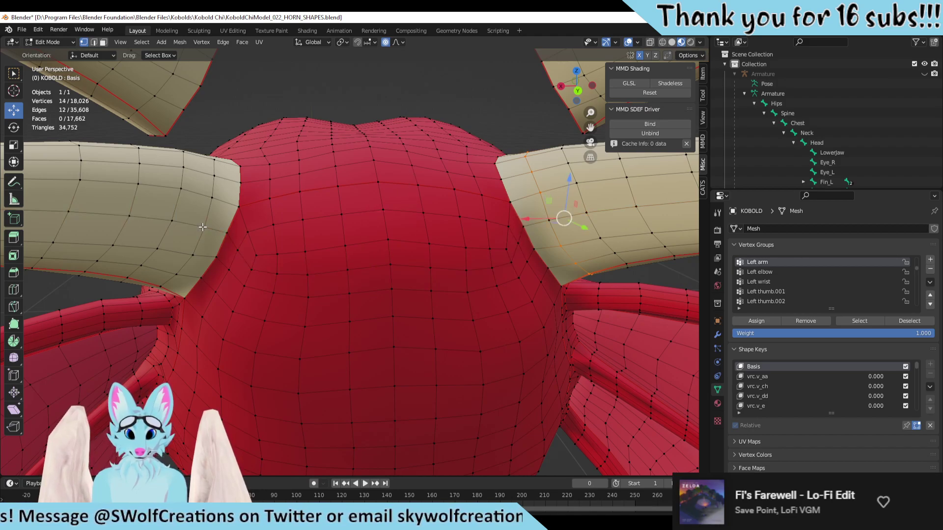
pyautogui.keyDown('alt'); pyautogui.keyDown('shift'); pyautogui.click(215, 197); pyautogui.keyUp('shift'); pyautogui.keyUp('alt')
pyautogui.keyDown('alt'); pyautogui.keyDown('shift'); pyautogui.click(210, 206); pyautogui.keyUp('shift'); pyautogui.keyUp('alt')
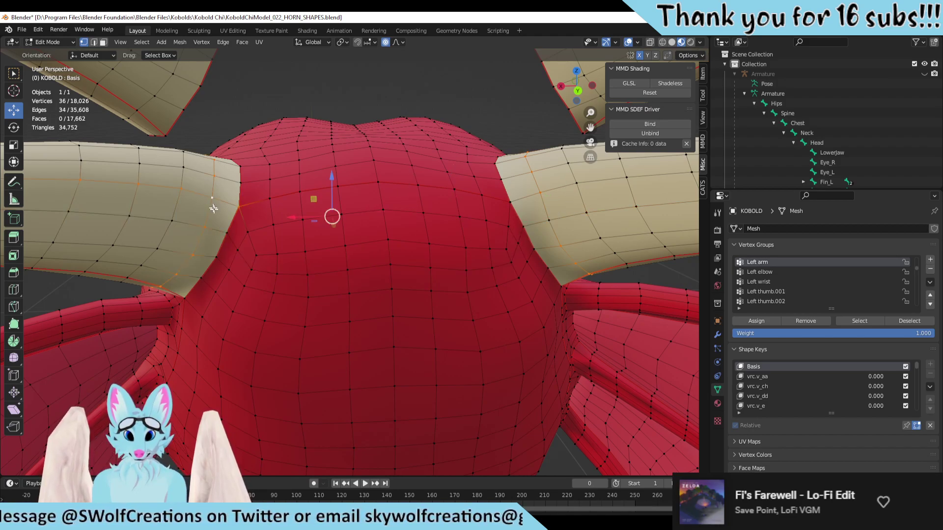
# Step: Examine the original horns and head mesh from several sides, with X-ray display switched on and off again
pyautogui.scroll(-2, 526, 251)
pyautogui.moveTo(524, 249); pyautogui.dragTo(566, 231, button='middle')
pyautogui.click(650, 43)
pyautogui.click(556, 242)
pyautogui.moveTo(599, 268); pyautogui.dragTo(620, 262, button='middle')
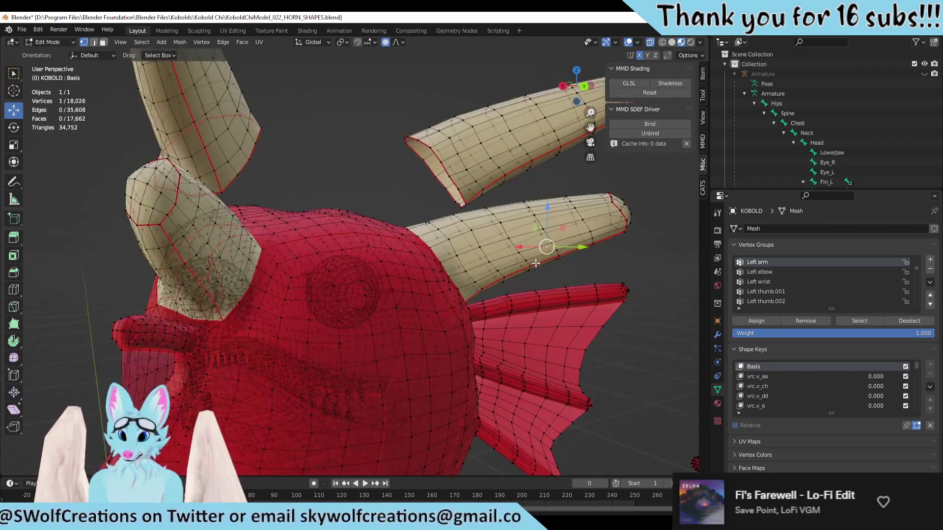
pyautogui.scroll(4, 538, 259)
pyautogui.keyDown('alt'); pyautogui.moveTo(546, 257); pyautogui.dragTo(537, 157, button='middle'); pyautogui.keyUp('alt')
pyautogui.click(649, 43)
pyautogui.moveTo(569, 196); pyautogui.dragTo(555, 211, button='middle')
pyautogui.scroll(-3, 923, 226)
pyautogui.scroll(-5, 522, 288)
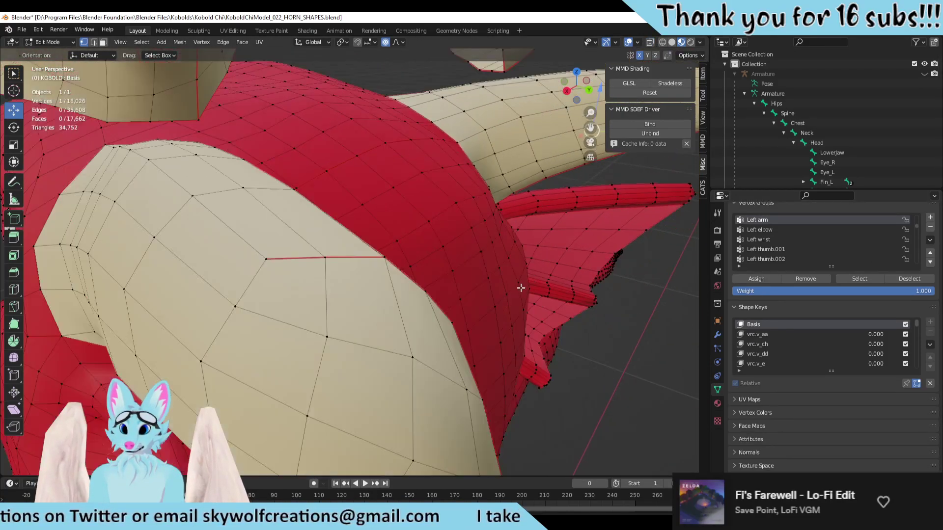
pyautogui.moveTo(499, 227); pyautogui.dragTo(434, 220, button='middle')
pyautogui.scroll(2, 434, 220)
pyautogui.scroll(3, 434, 220)
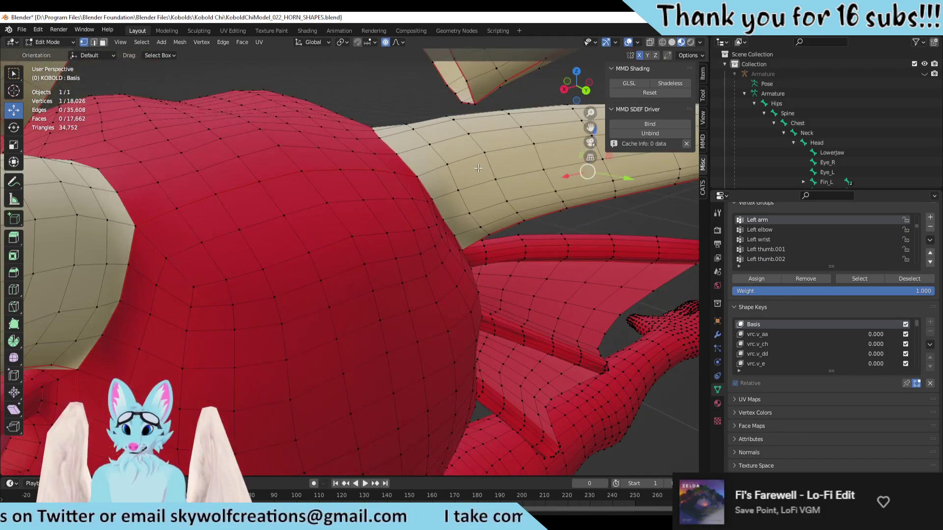
# Step: Select the edge loop nearest the base of the kobold's original right horn, try deleting its vertices, and undo the deletion
pyautogui.click(446, 163)
pyautogui.keyDown('alt'); pyautogui.click(456, 188); pyautogui.keyUp('alt')
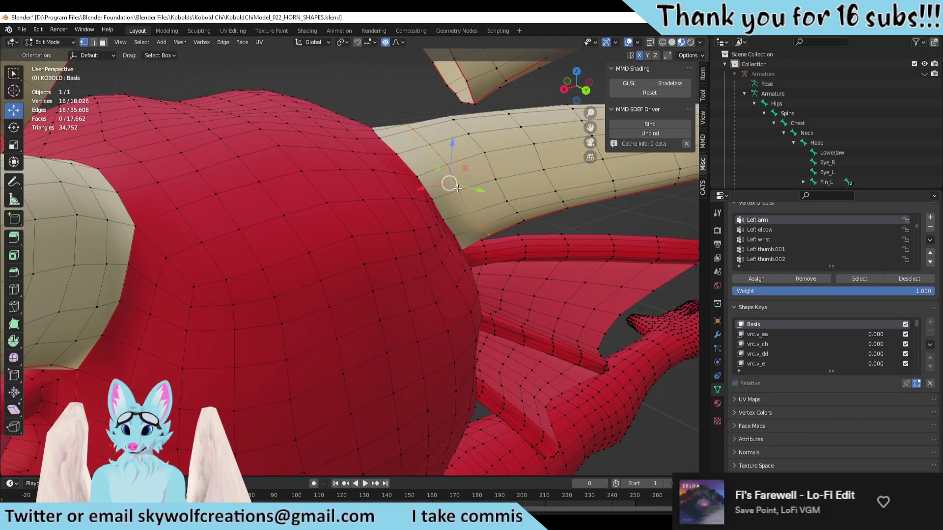
pyautogui.press('x')
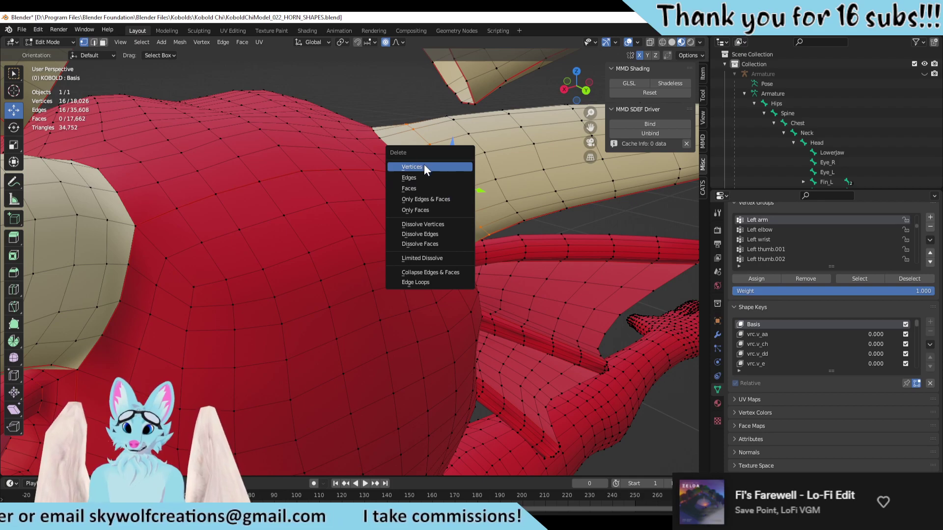
pyautogui.click(424, 164)
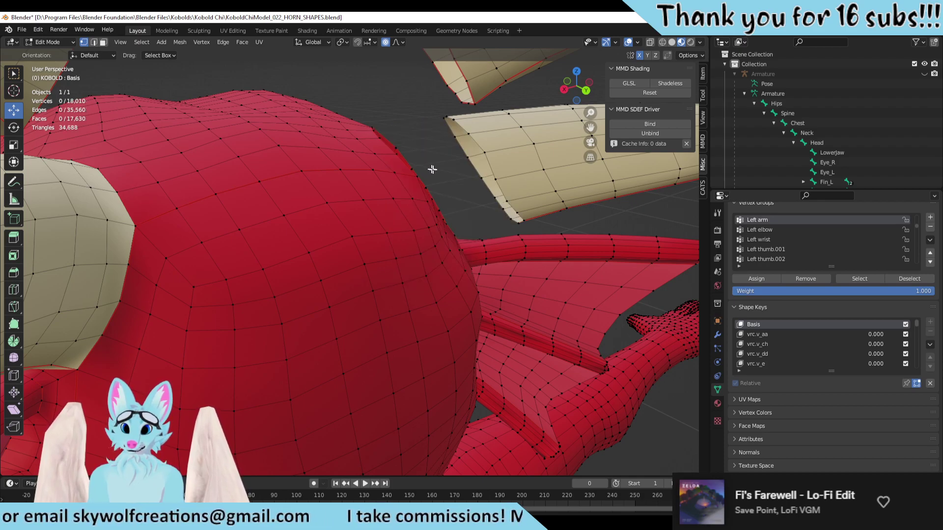
pyautogui.moveTo(432, 169); pyautogui.dragTo(463, 162, button='middle')
pyautogui.hotkey('ctrl', 'z')
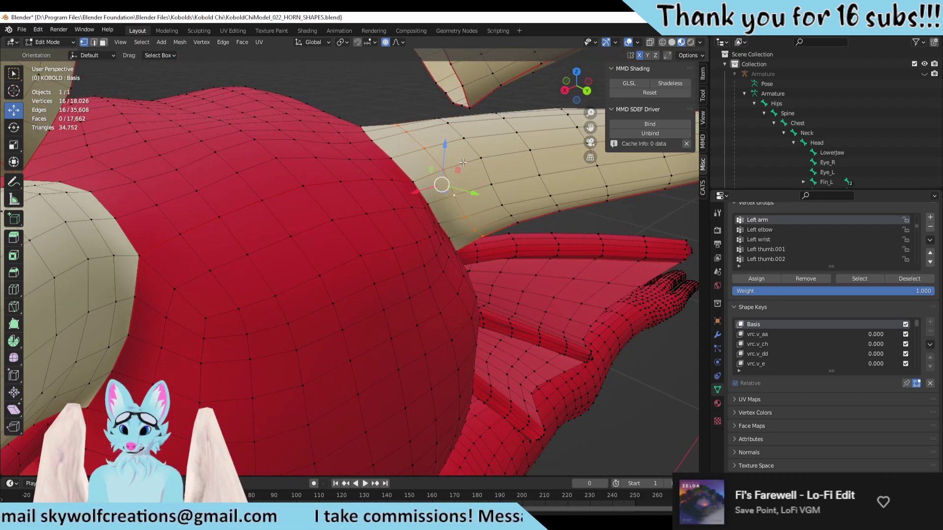
# Step: Try Dissolve Vertices on the right horn's base edge loop, undo it, and use Dissolve Edges on the loop instead
pyautogui.press('x')
pyautogui.click(448, 217)
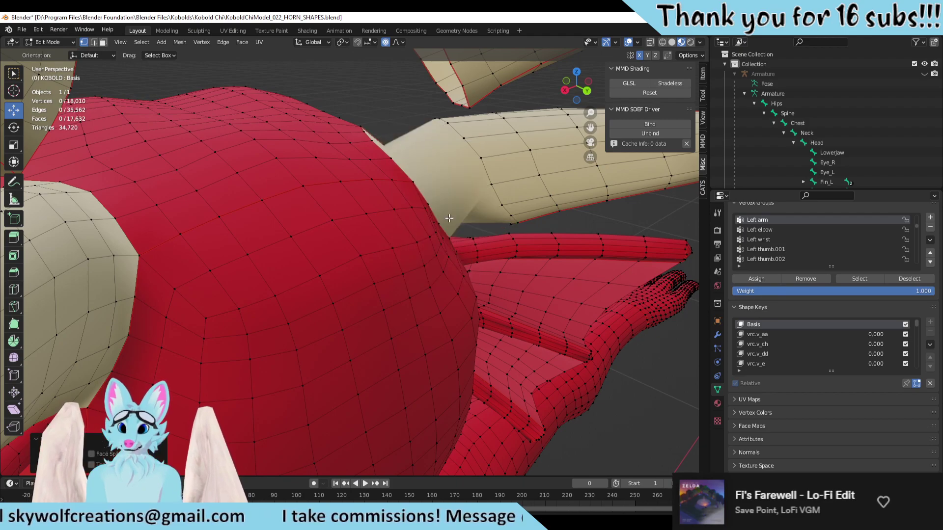
pyautogui.hotkey('ctrl', 'z')
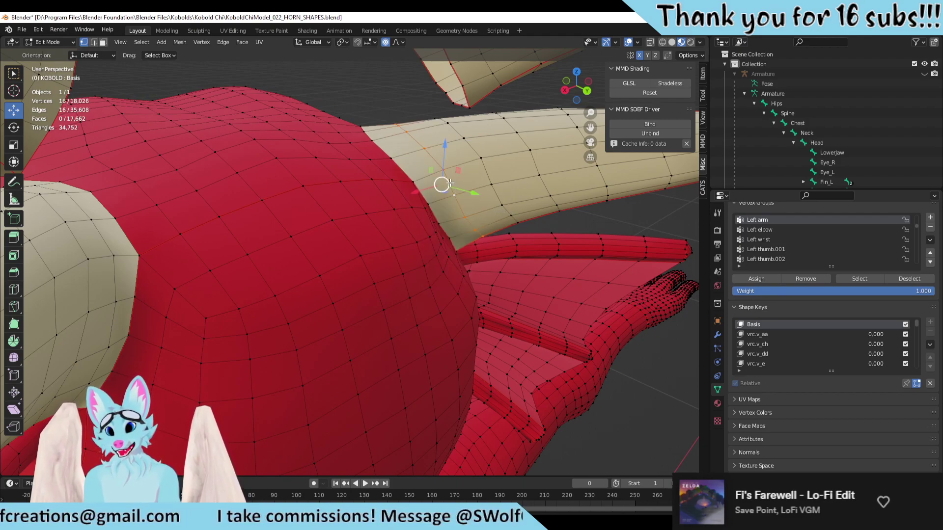
pyautogui.press('x')
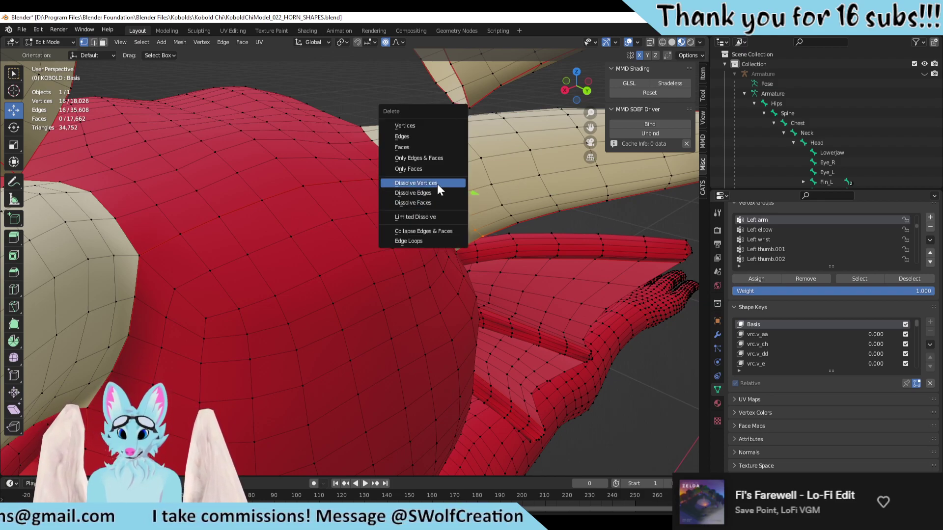
pyautogui.click(428, 192)
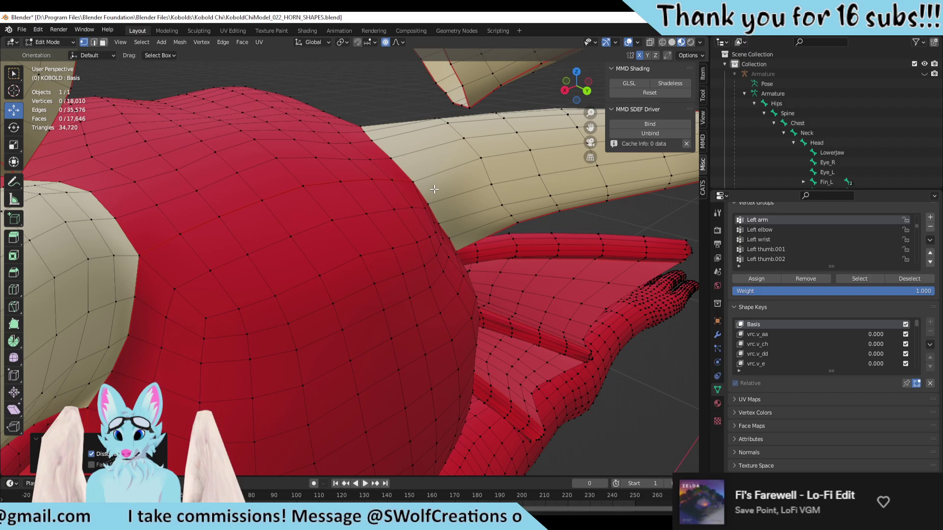
# Step: Select the edge loop nearest the base of the kobold's original left horn and dissolve its edges
pyautogui.moveTo(434, 189); pyautogui.dragTo(345, 211, button='middle')
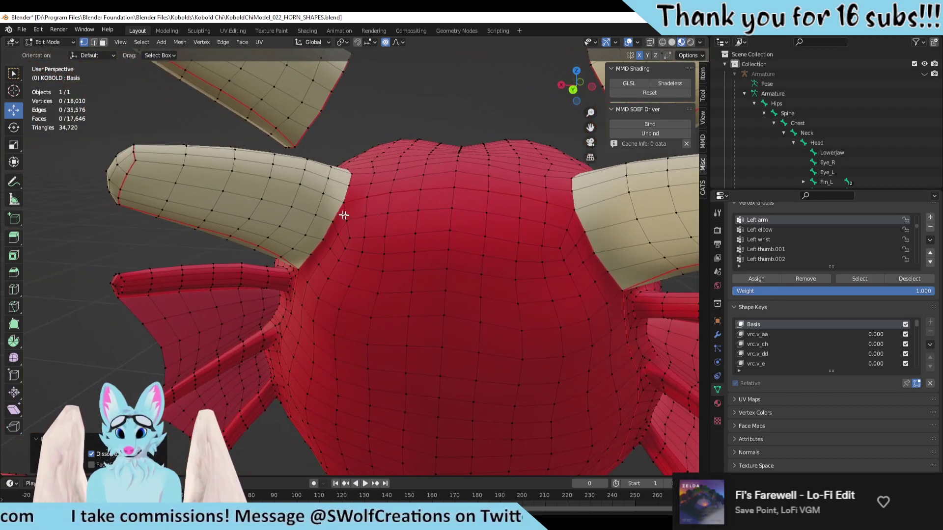
pyautogui.keyDown('alt'); pyautogui.click(324, 197); pyautogui.keyUp('alt')
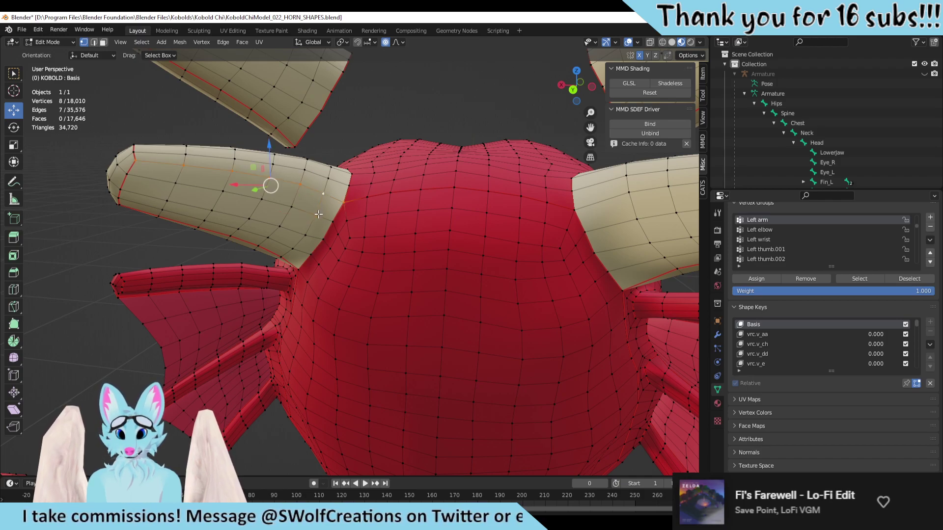
pyautogui.keyDown('alt'); pyautogui.click(318, 213); pyautogui.keyUp('alt')
pyautogui.click(315, 214)
pyautogui.keyDown('alt'); pyautogui.click(321, 195); pyautogui.keyUp('alt')
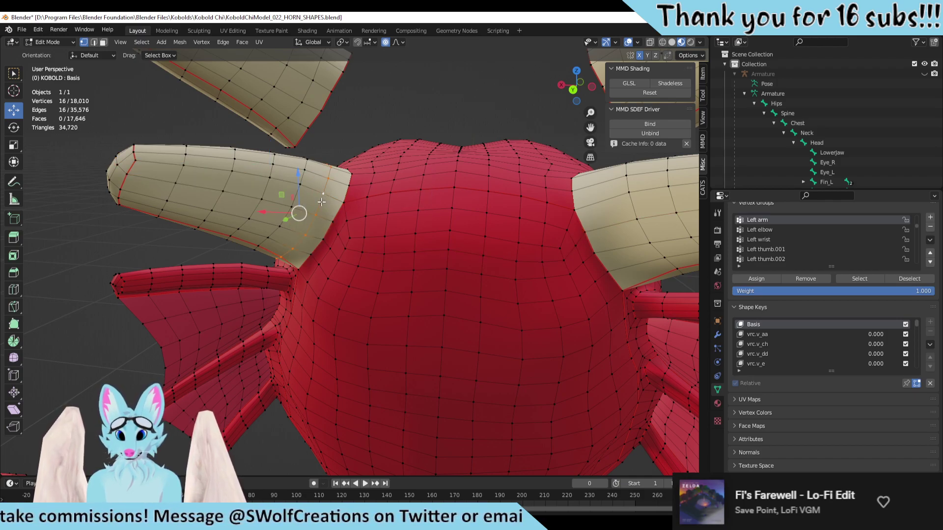
pyautogui.press('x')
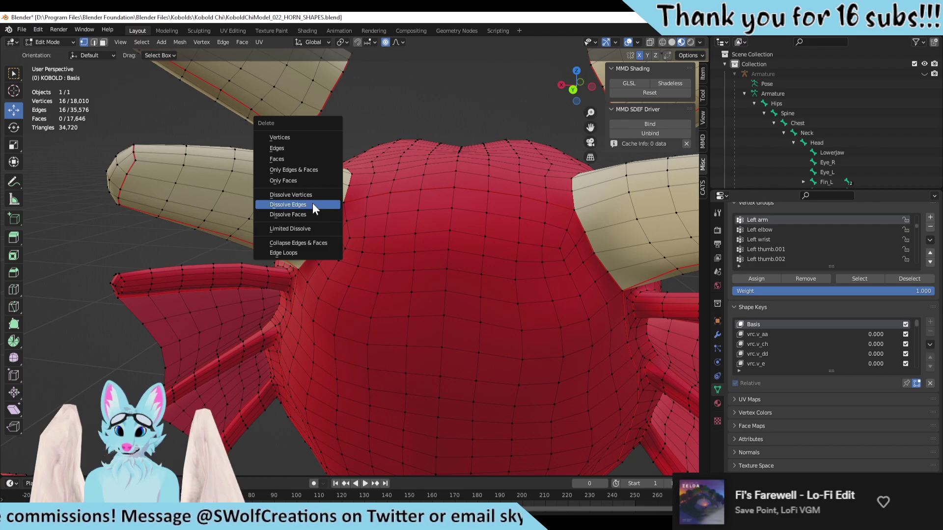
pyautogui.click(304, 205)
# Step: Try moving a vertex on the left horn with proportional editing, and undo the move and the loop's dissolve
pyautogui.scroll(-2, 303, 207)
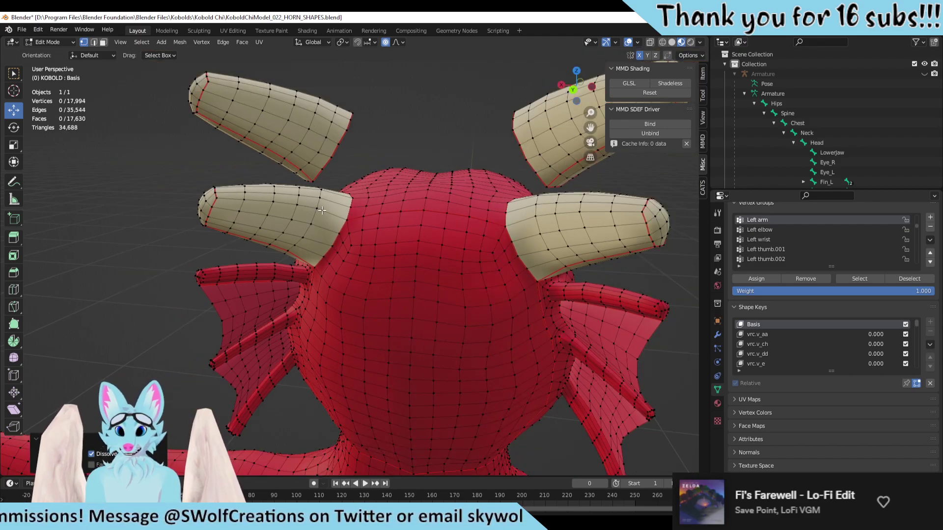
pyautogui.click(315, 207)
pyautogui.press('g')
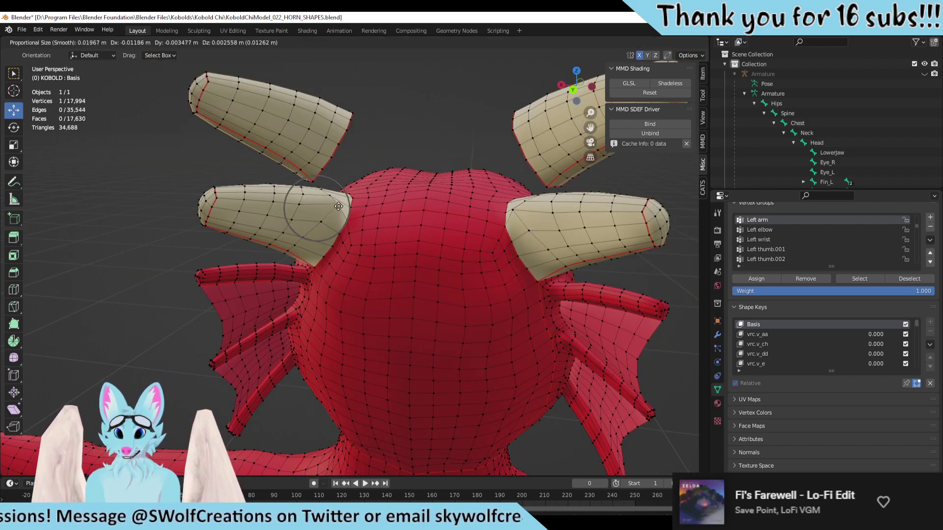
pyautogui.click(317, 206)
pyautogui.hotkey('ctrl', 'z')
pyautogui.click(307, 208)
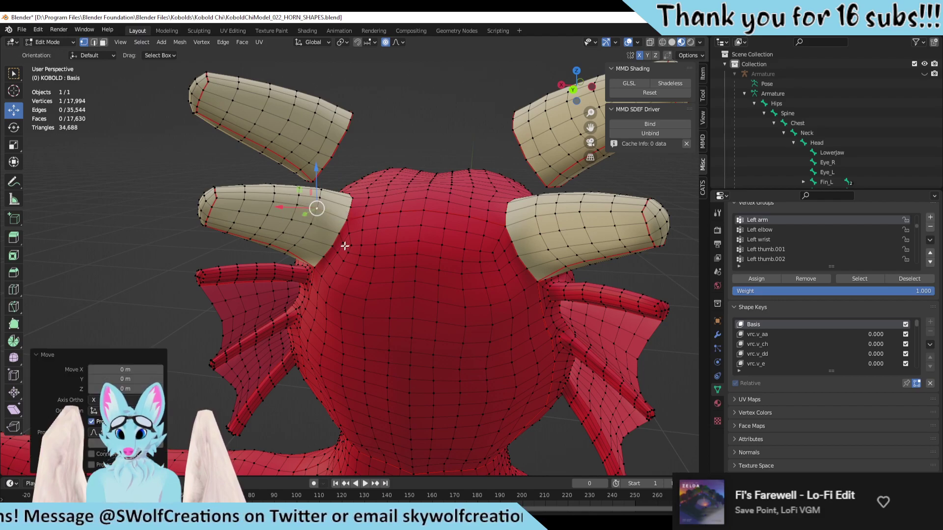
pyautogui.hotkey('ctrl', 'z')
pyautogui.hotkey('ctrl', 'z')
pyautogui.hotkey('ctrl', 'z')
pyautogui.hotkey('ctrl', 'z')
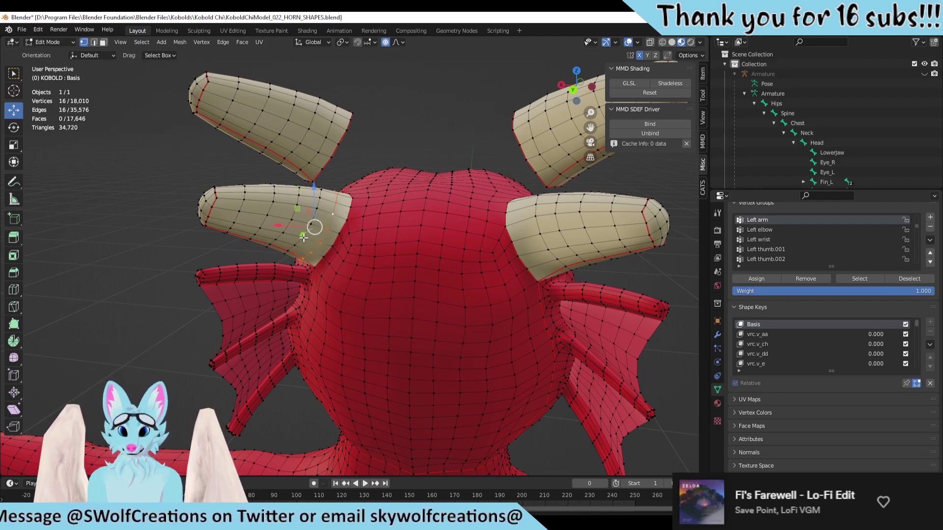
# Step: Reselect the edge loop nearest the left horn's base and dissolve its edges again
pyautogui.scroll(2, 314, 237)
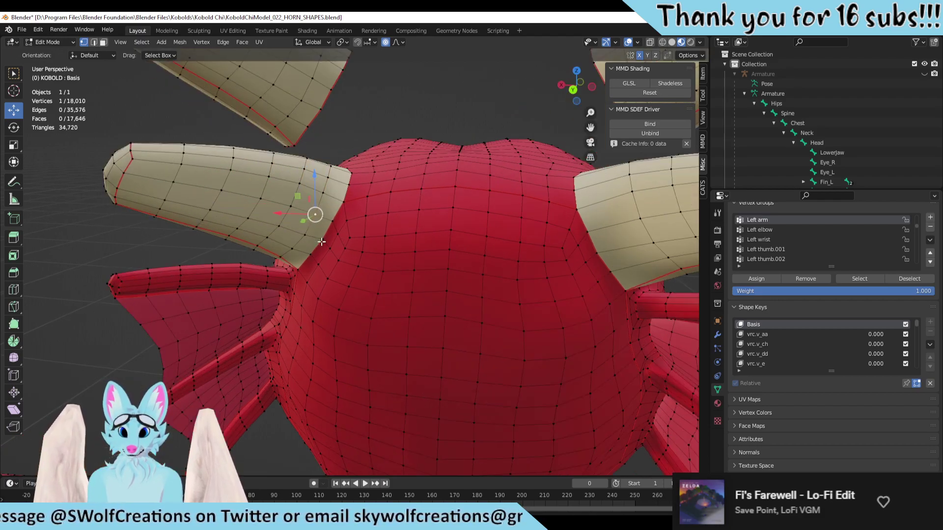
pyautogui.keyDown('alt'); pyautogui.click(318, 208); pyautogui.keyUp('alt')
pyautogui.press('x')
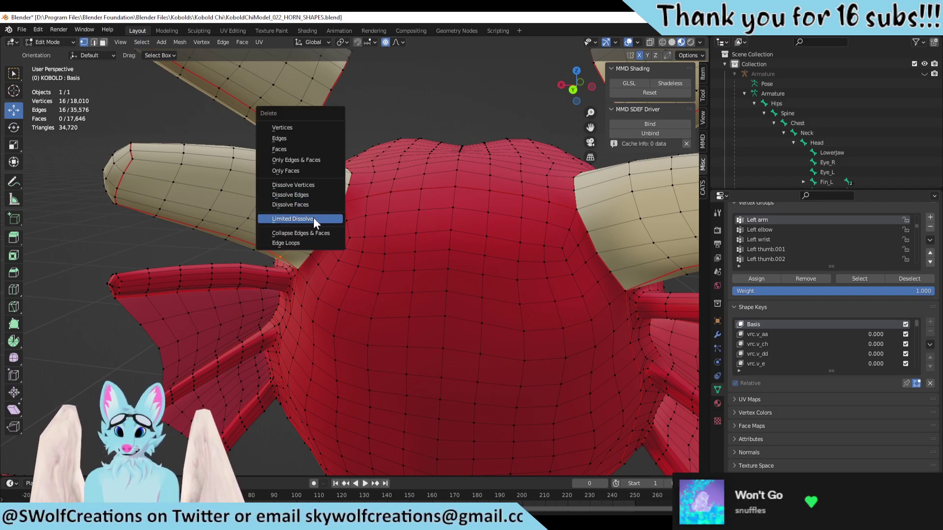
pyautogui.click(309, 195)
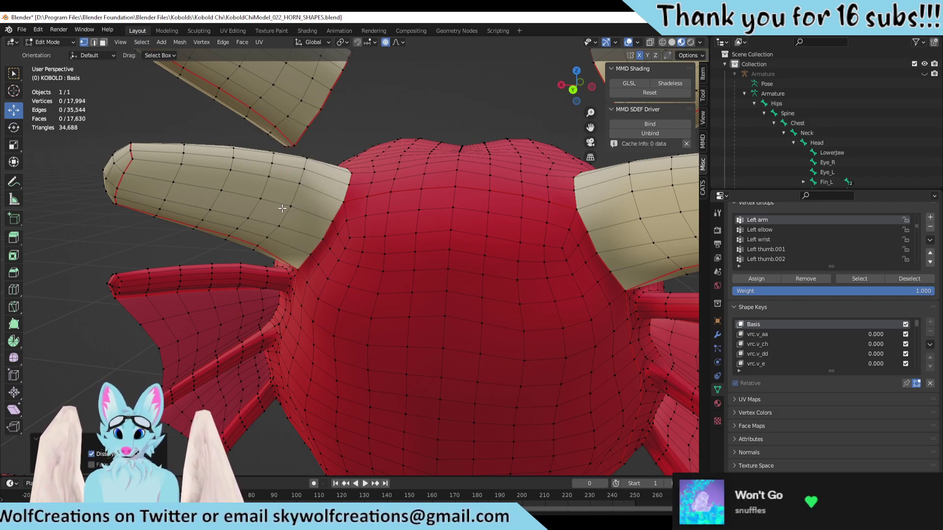
# Step: Select the next remaining edge loop from the left horn's base and dissolve its edges
pyautogui.moveTo(280, 210); pyautogui.dragTo(290, 208, button='middle')
pyautogui.click(289, 206)
pyautogui.keyDown('alt'); pyautogui.click(302, 184); pyautogui.keyUp('alt')
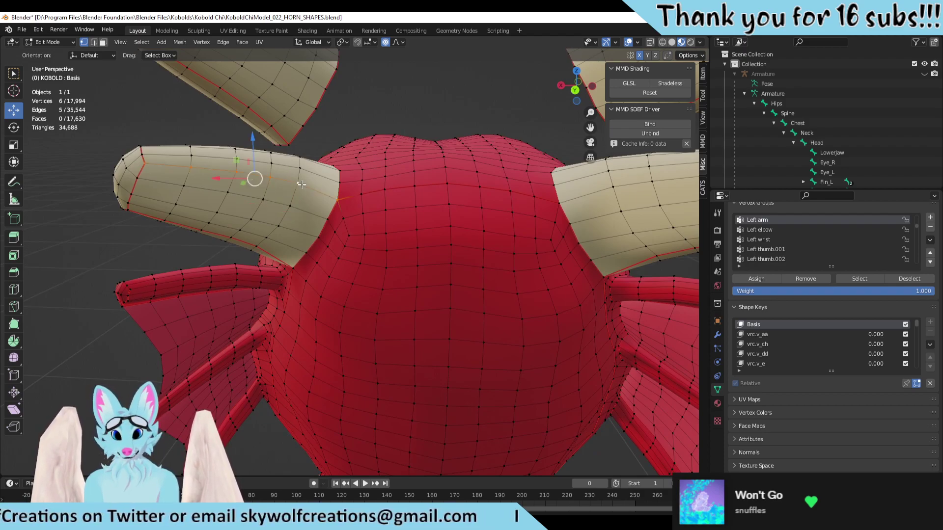
pyautogui.keyDown('alt'); pyautogui.click(292, 209); pyautogui.keyUp('alt')
pyautogui.keyDown('alt'); pyautogui.click(293, 194); pyautogui.keyUp('alt')
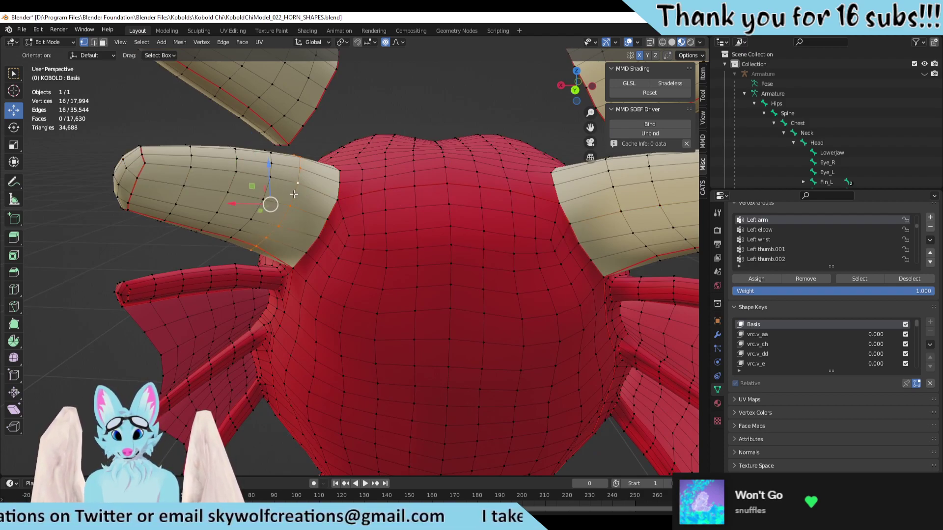
pyautogui.press('x')
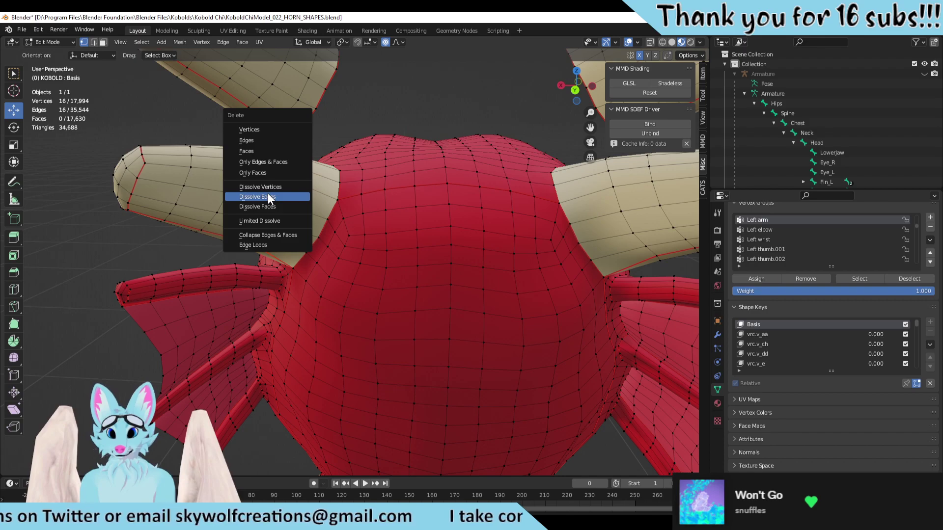
pyautogui.click(267, 192)
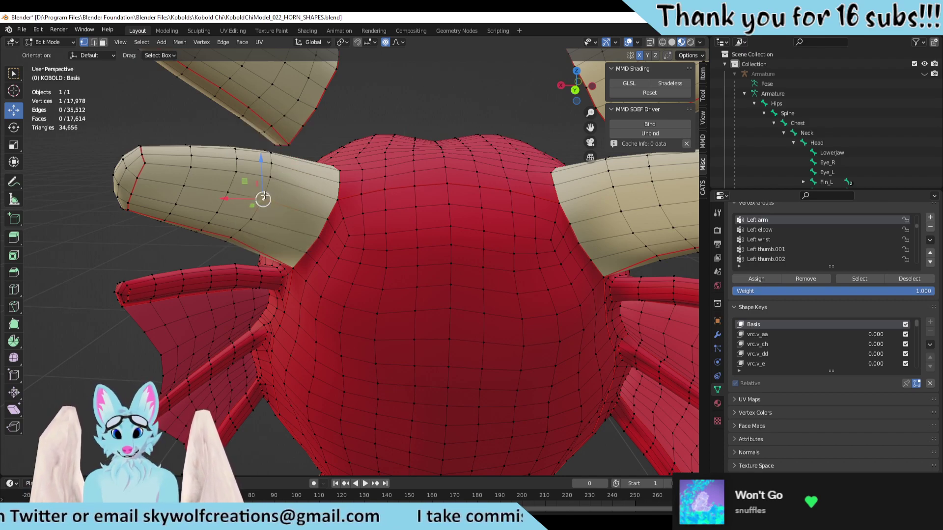
# Step: Select the edge loop around the middle of the kobold's original left horn and dissolve its edges
pyautogui.keyDown('alt'); pyautogui.click(264, 195); pyautogui.keyUp('alt')
pyautogui.press('x')
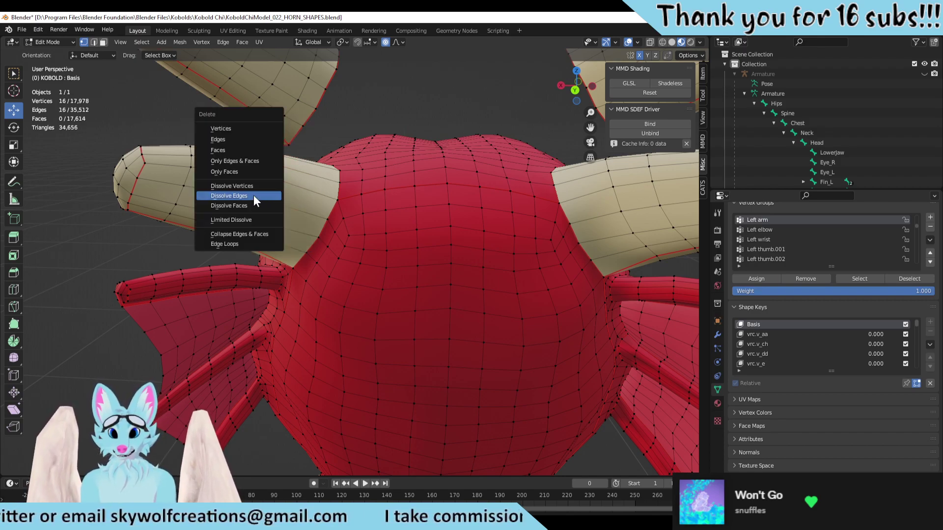
pyautogui.click(253, 196)
pyautogui.moveTo(254, 196)
pyautogui.mouseDown(button='middle')
pyautogui.moveTo(327, 221)
pyautogui.moveTo(240, 200)
pyautogui.mouseUp(button='middle')
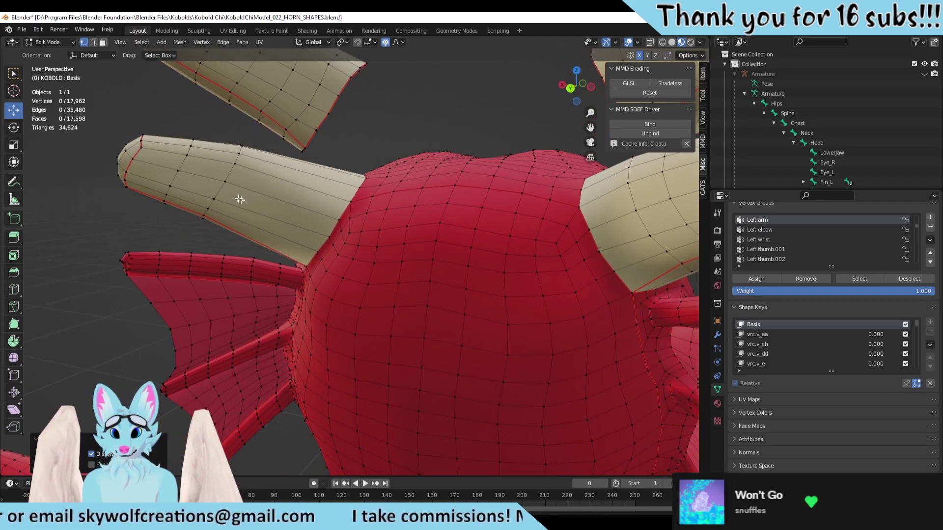
# Step: Select the edge loop nearest the base of the original right horn and dissolve its edges
pyautogui.scroll(-2, 243, 198)
pyautogui.moveTo(419, 212); pyautogui.dragTo(555, 214, button='middle')
pyautogui.scroll(3, 554, 213)
pyautogui.scroll(-1, 554, 214)
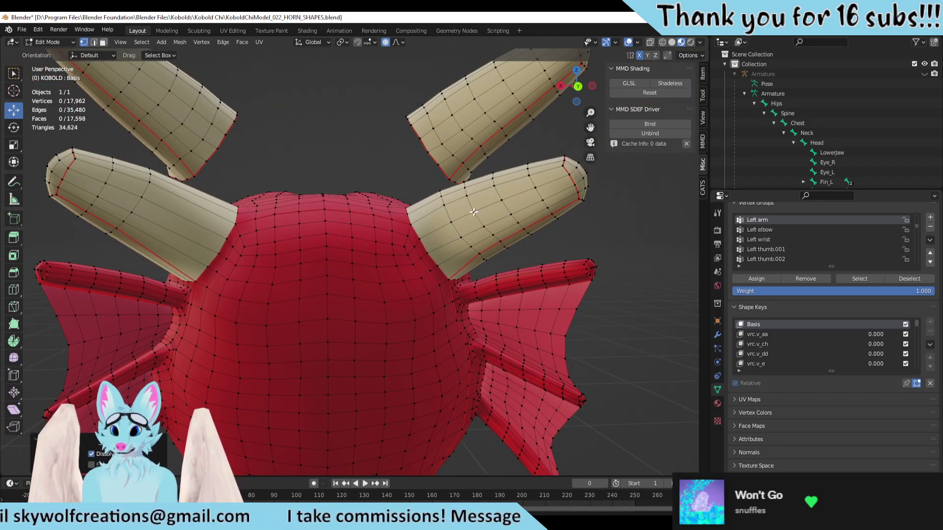
pyautogui.keyDown('alt'); pyautogui.click(457, 220); pyautogui.keyUp('alt')
pyautogui.press('x')
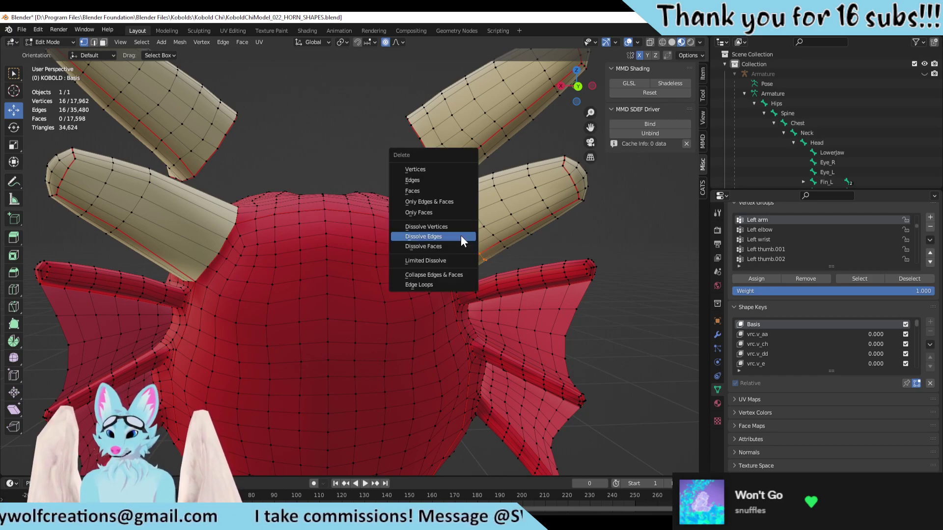
pyautogui.click(437, 236)
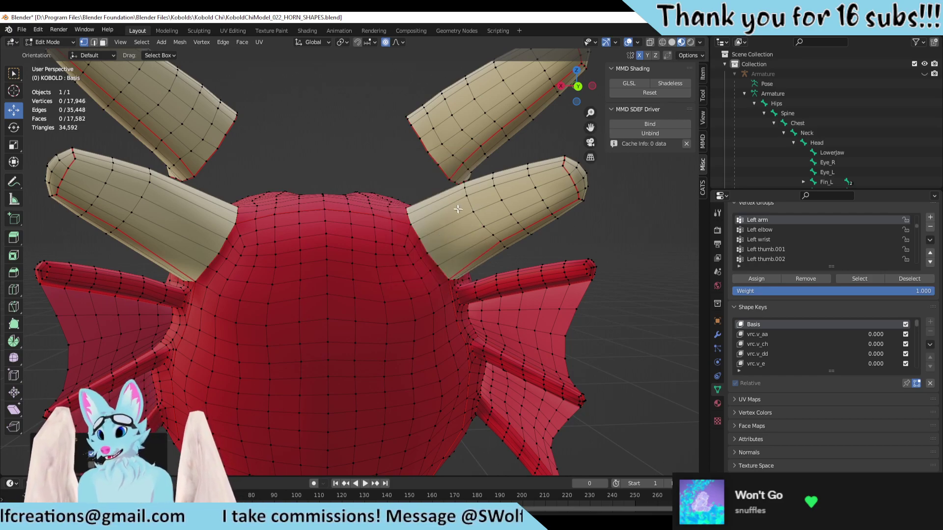
# Step: Select the next remaining edge loop from the right horn's base and dissolve its edges
pyautogui.click(457, 208)
pyautogui.keyDown('alt'); pyautogui.click(471, 211); pyautogui.keyUp('alt')
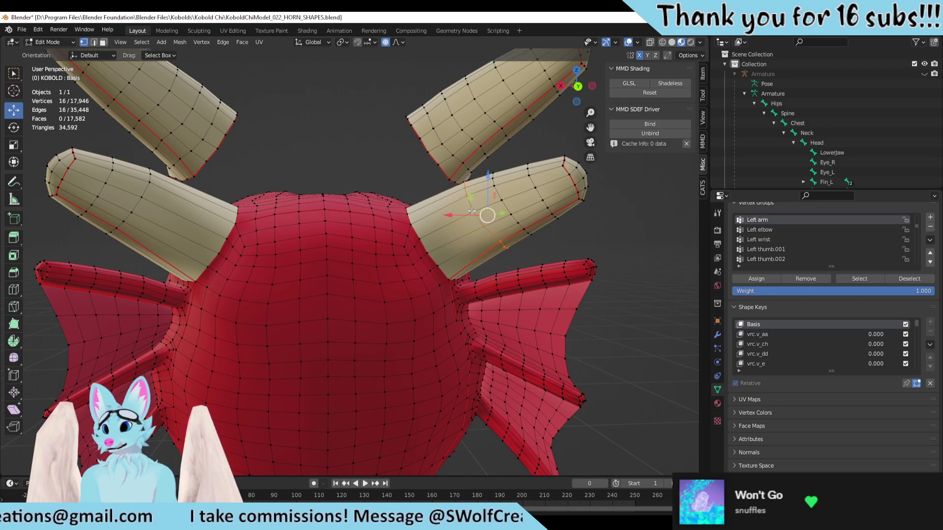
pyautogui.press('x')
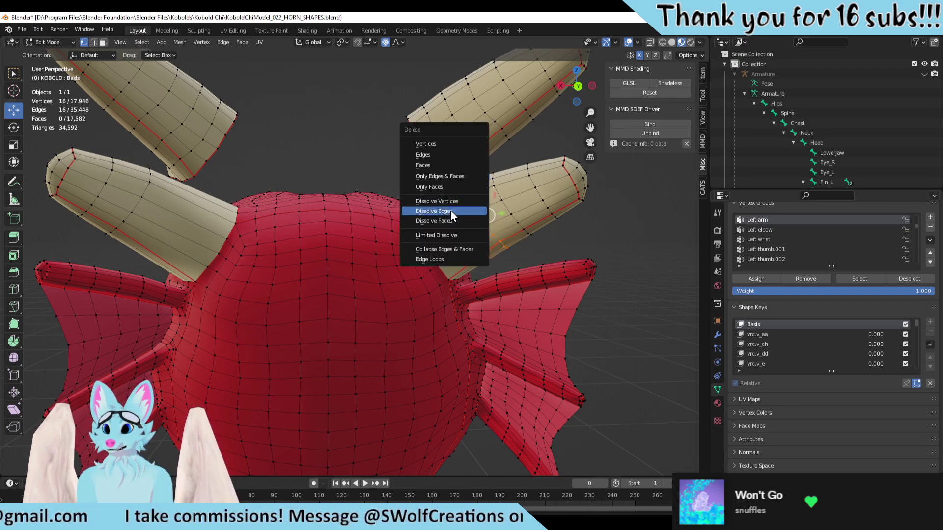
pyautogui.click(451, 211)
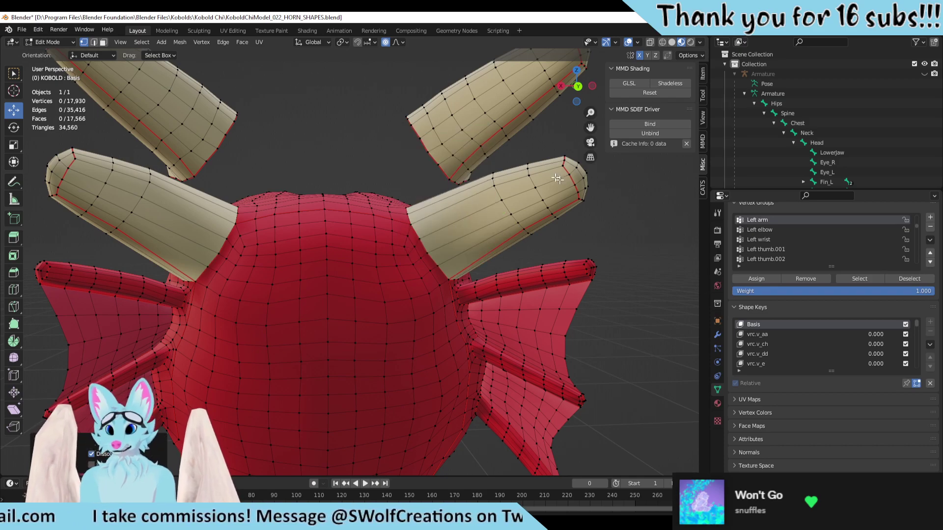
pyautogui.moveTo(533, 192); pyautogui.dragTo(485, 224)
pyautogui.press('g')
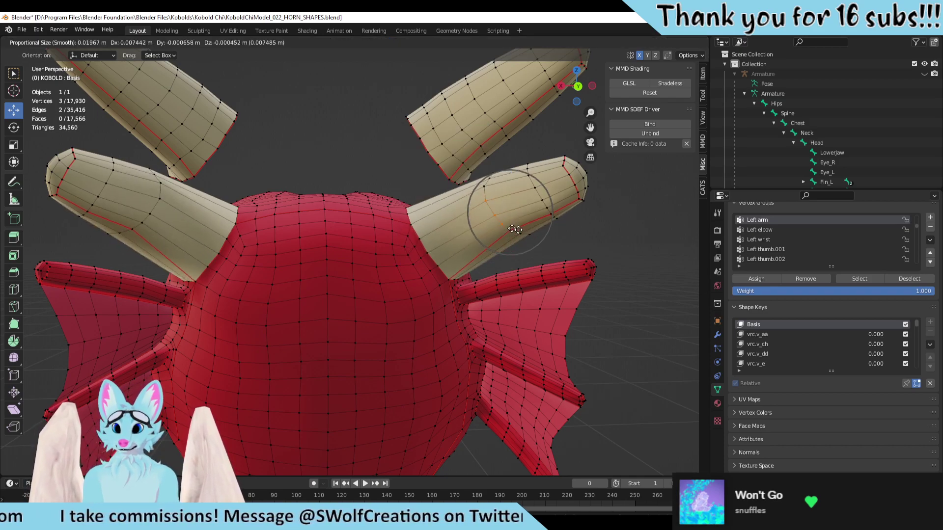
pyautogui.rightClick(519, 229)
# Step: Select the edge loop around the middle of the right horn and dissolve its edges
pyautogui.click(503, 202)
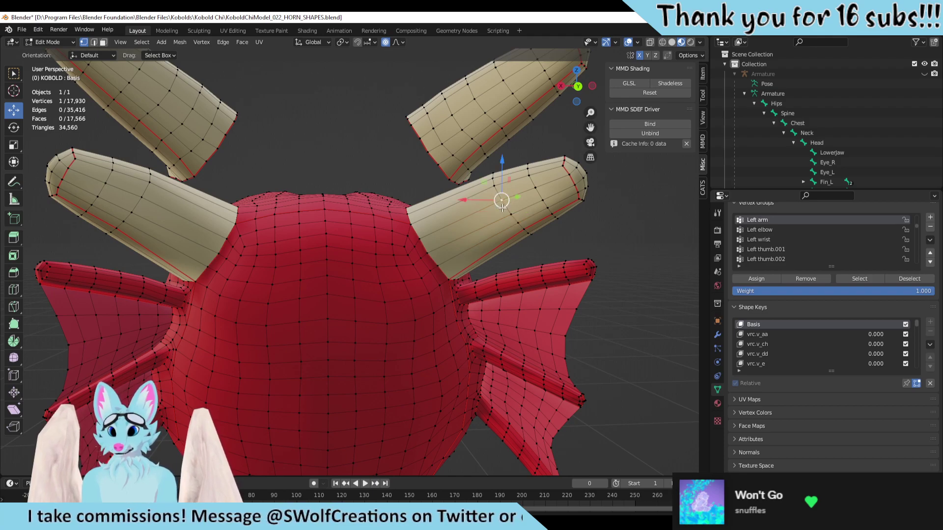
pyautogui.keyDown('alt'); pyautogui.click(507, 212); pyautogui.keyUp('alt')
pyautogui.press('x')
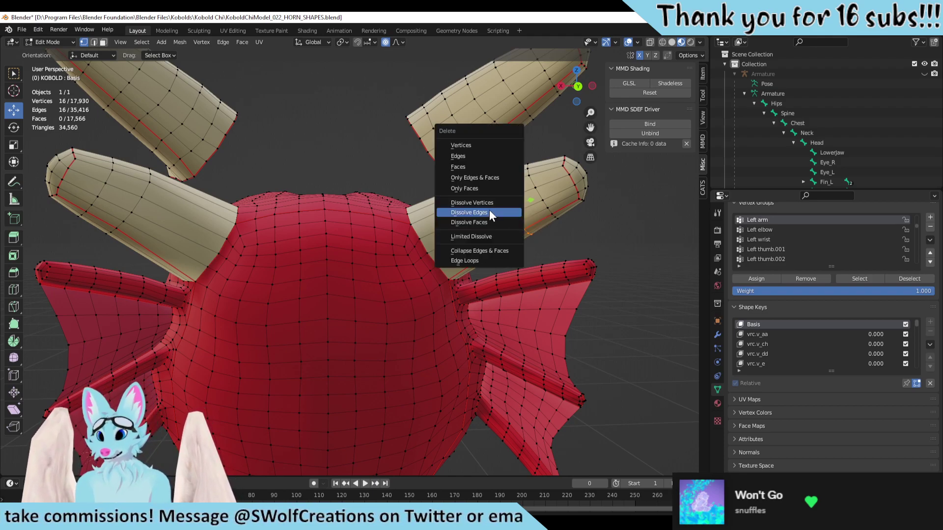
pyautogui.click(489, 212)
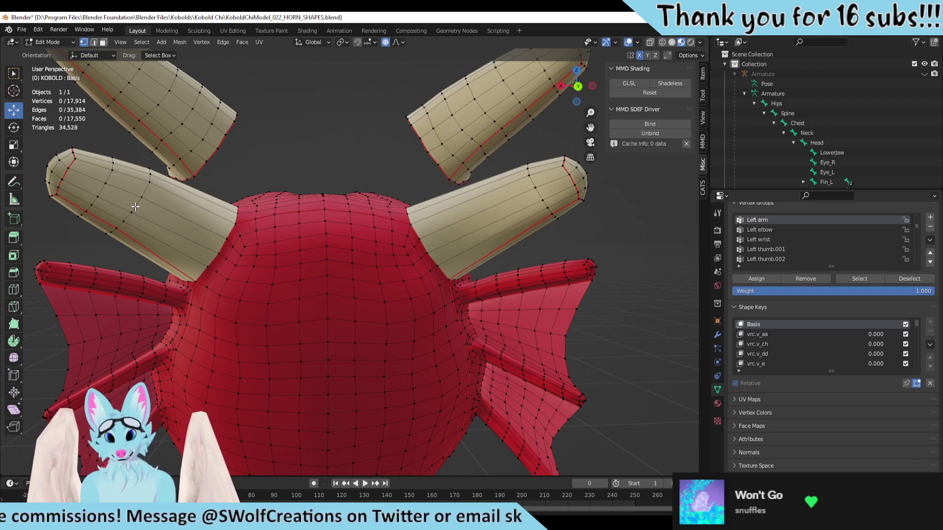
# Step: Dissolve the left horn's next edge loop toward its tip so both original horns have matching loops
pyautogui.click(140, 198)
pyautogui.keyDown('alt'); pyautogui.click(135, 210); pyautogui.keyUp('alt')
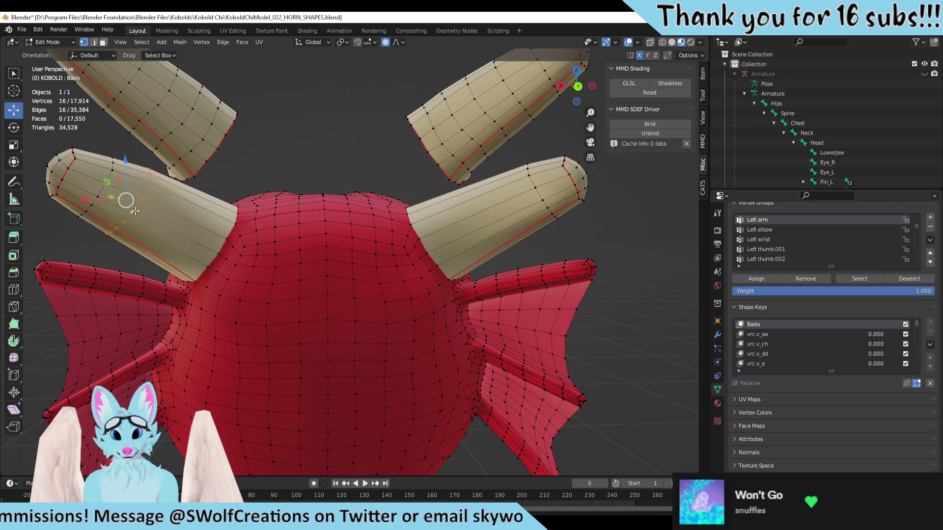
pyautogui.press('x')
pyautogui.click(131, 210)
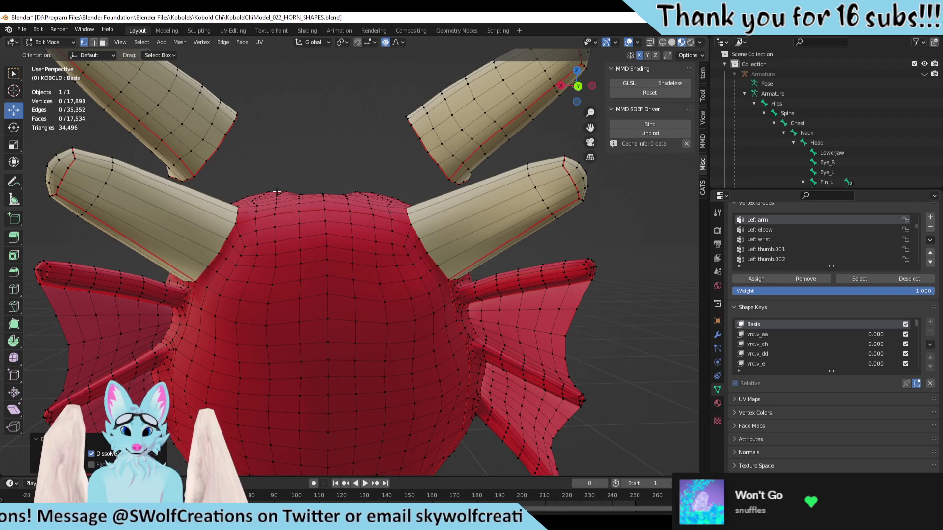
# Step: With X-ray on, select the left horn's tip section and move it toward the head, about 0.038 m along X
pyautogui.moveTo(277, 191); pyautogui.dragTo(281, 213, button='middle')
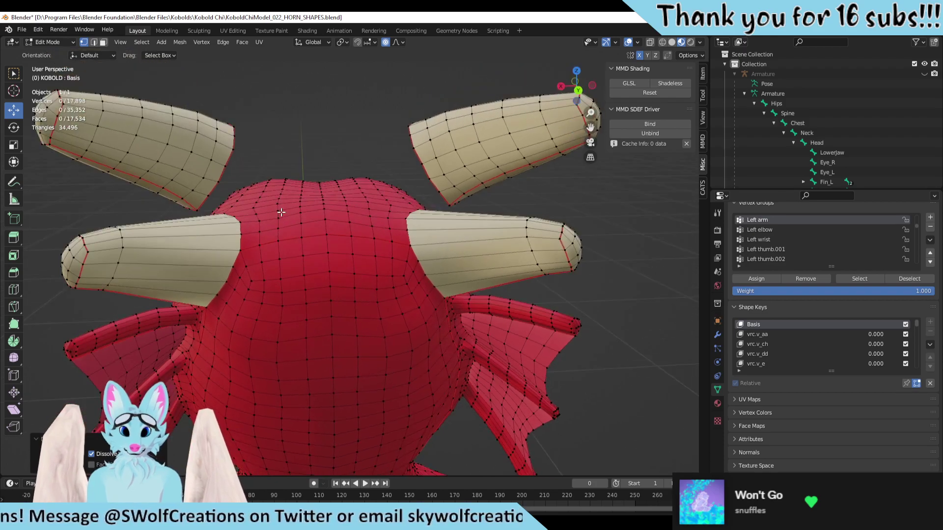
pyautogui.click(650, 42)
pyautogui.moveTo(128, 167)
pyautogui.mouseDown(button='middle')
pyautogui.moveTo(86, 183)
pyautogui.moveTo(111, 159)
pyautogui.mouseUp(button='middle')
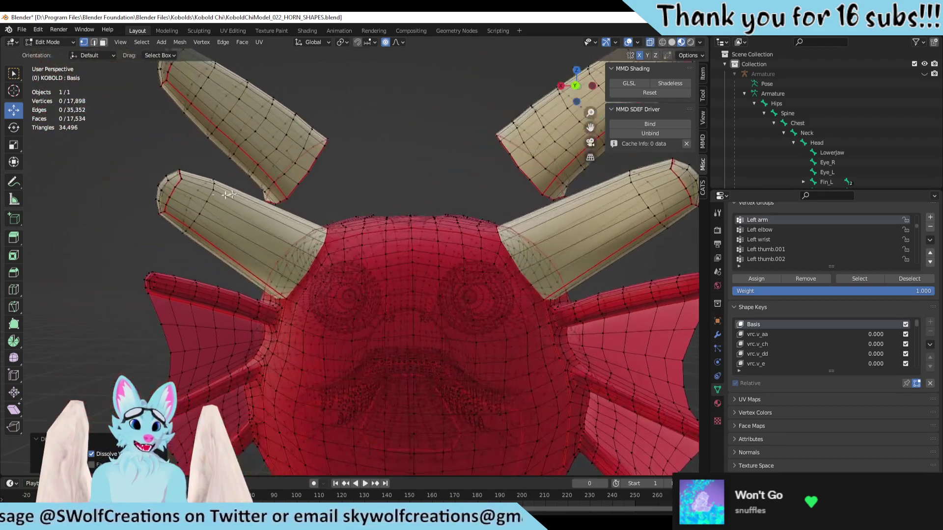
pyautogui.moveTo(111, 158); pyautogui.dragTo(222, 257)
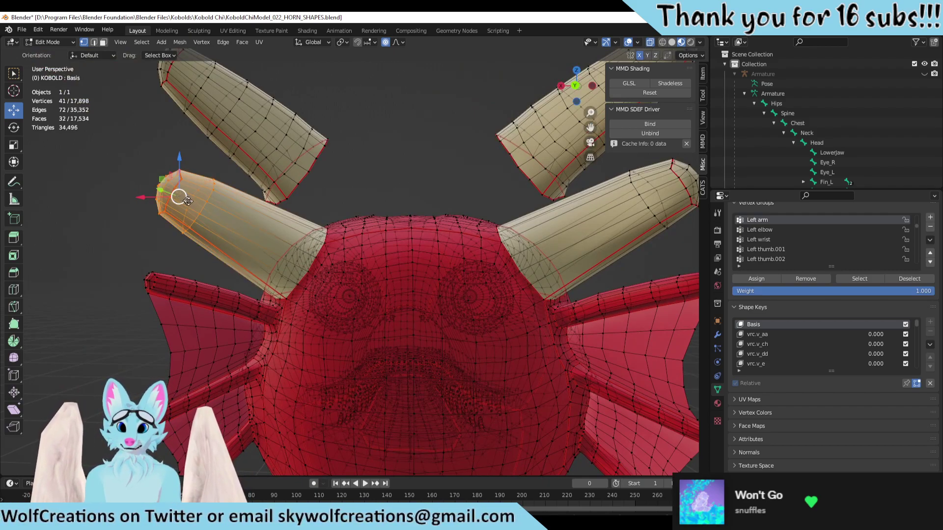
pyautogui.moveTo(188, 201); pyautogui.dragTo(275, 247)
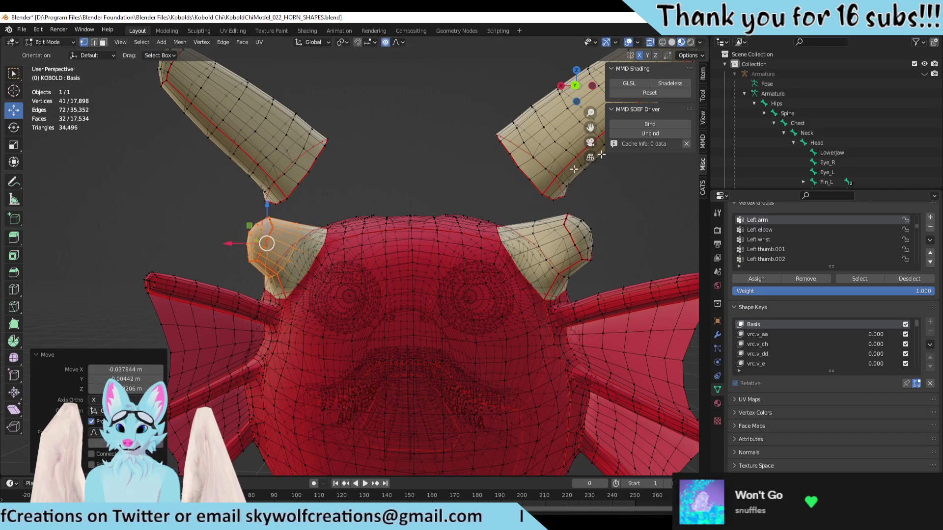
# Step: Turn off X-ray and move the selected horn tip about -0.066 m along the Y axis
pyautogui.click(648, 42)
pyautogui.moveTo(393, 168); pyautogui.dragTo(494, 182, button='middle')
pyautogui.moveTo(460, 264); pyautogui.dragTo(301, 277)
pyautogui.moveTo(301, 277)
pyautogui.mouseDown(button='middle')
pyautogui.moveTo(378, 265)
pyautogui.moveTo(238, 284)
pyautogui.moveTo(338, 288)
pyautogui.moveTo(304, 295)
pyautogui.mouseUp(button='middle')
# Step: Turn off proportional editing, then scale up the selected horn tip and reposition it over the horn's base
pyautogui.press('s')
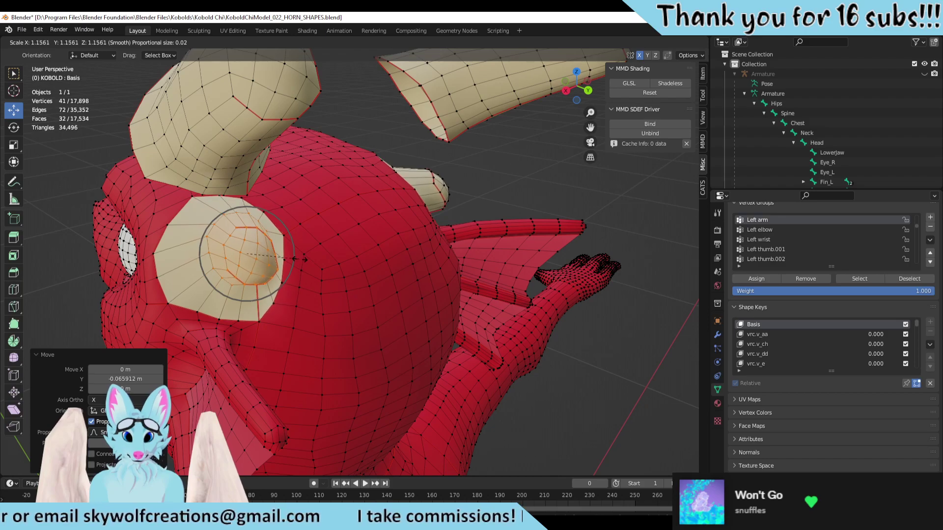
pyautogui.press('Escape')
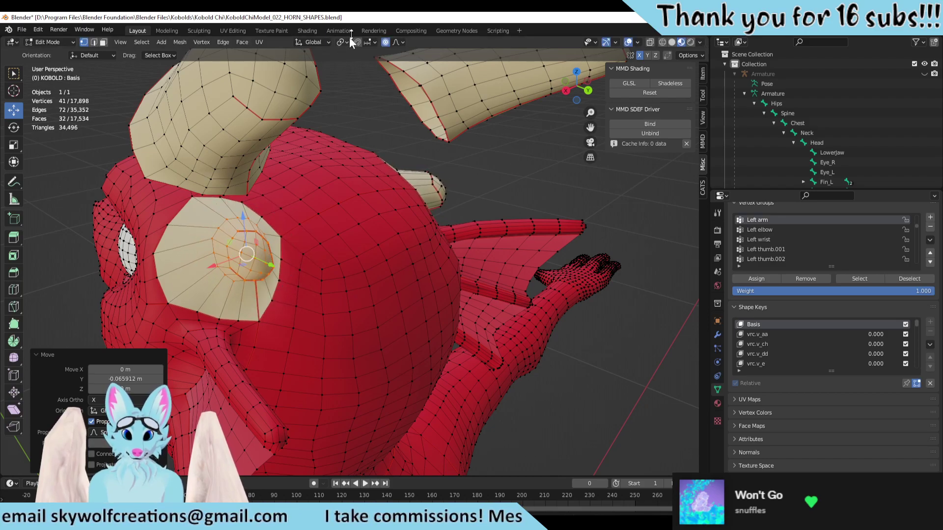
pyautogui.press('s')
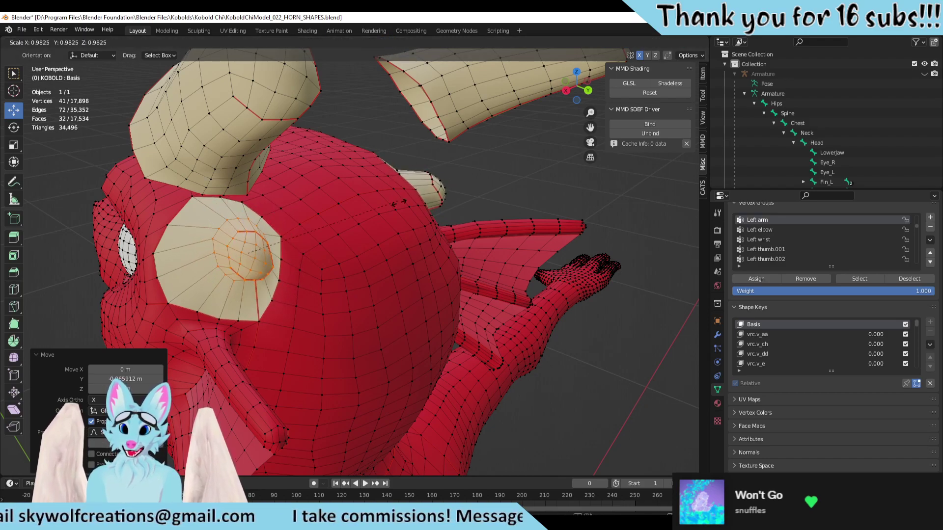
pyautogui.rightClick(455, 206)
pyautogui.moveTo(454, 206); pyautogui.dragTo(318, 219, button='middle')
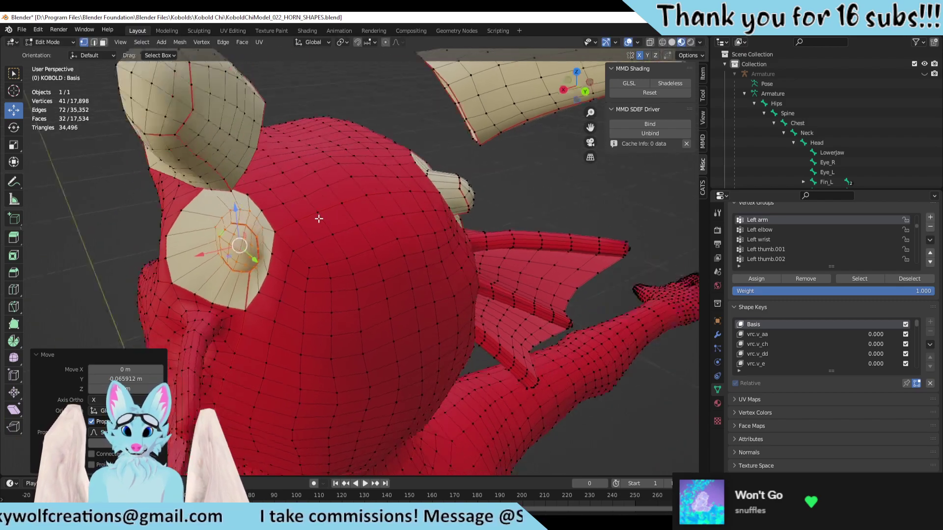
pyautogui.press('s')
pyautogui.click(248, 267)
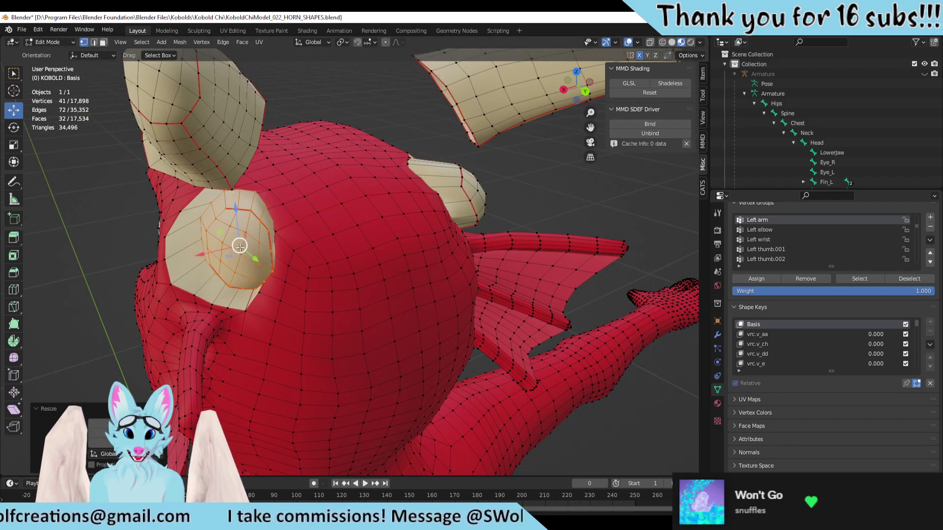
pyautogui.press('g')
pyautogui.click(221, 242)
# Step: Select the edge loop between the shortened left horn's base and its tip section and dissolve its edges
pyautogui.scroll(2, 221, 242)
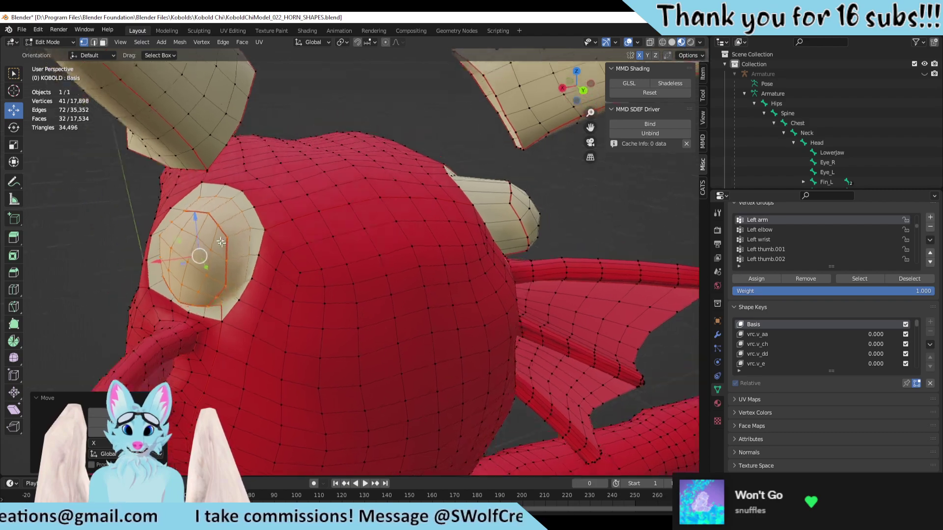
pyautogui.moveTo(221, 242); pyautogui.dragTo(147, 226, button='middle')
pyautogui.click(81, 234)
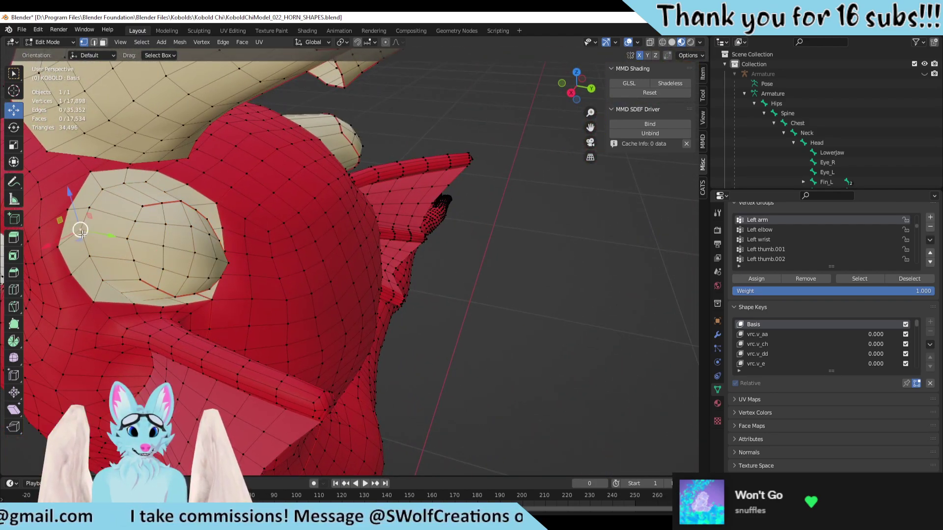
pyautogui.keyDown('alt'); pyautogui.click(88, 206); pyautogui.keyUp('alt')
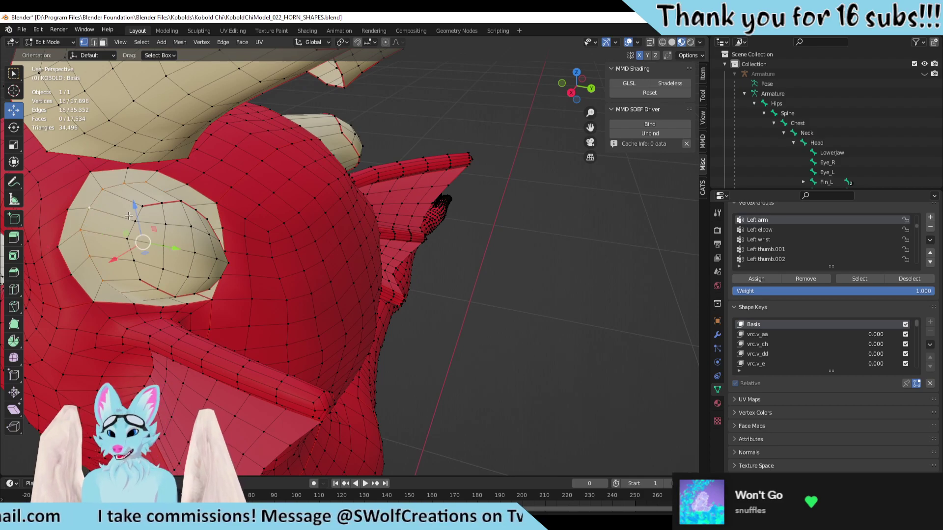
pyautogui.press('x')
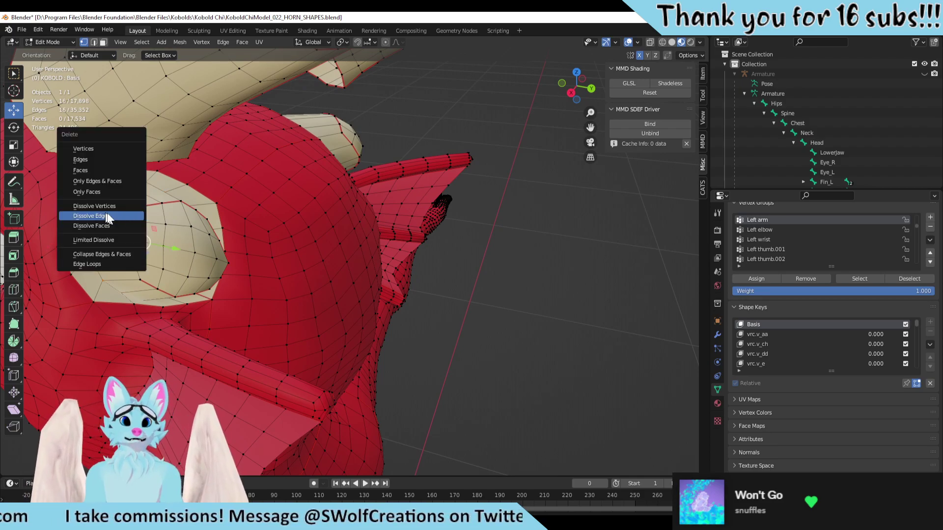
pyautogui.click(113, 214)
# Step: Select the matching edge loop between the shortened right horn's base and tip and dissolve its edges
pyautogui.moveTo(113, 214); pyautogui.dragTo(344, 211, button='middle')
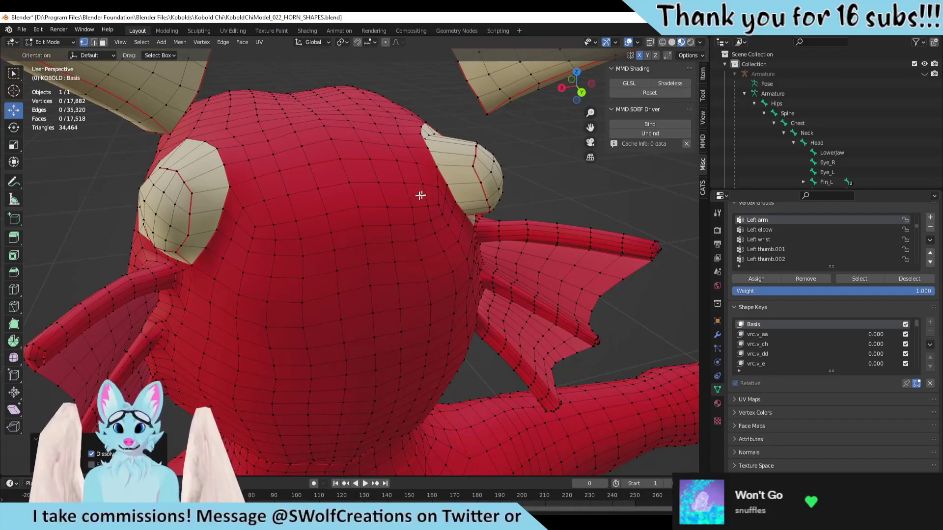
pyautogui.scroll(4, 398, 211)
pyautogui.keyDown('alt'); pyautogui.moveTo(403, 206); pyautogui.dragTo(378, 142, button='middle'); pyautogui.keyUp('alt')
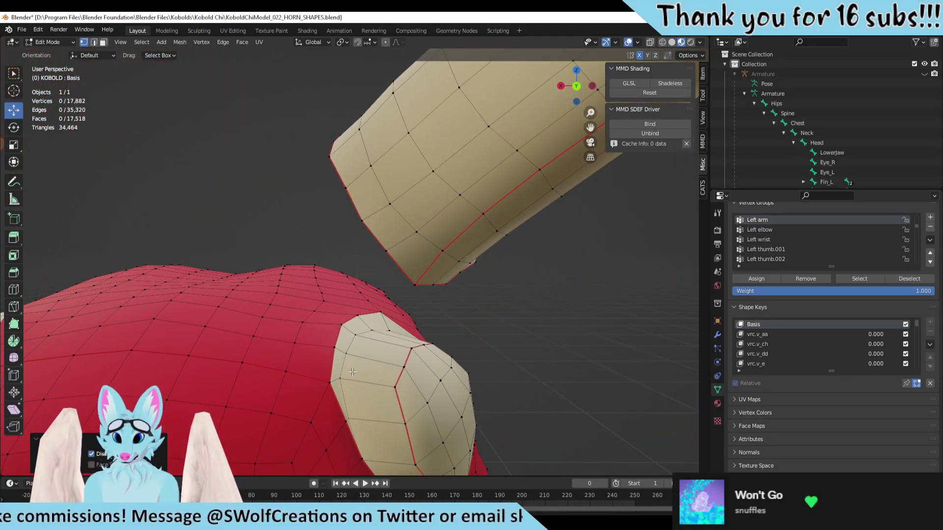
pyautogui.keyDown('alt'); pyautogui.click(349, 351); pyautogui.keyUp('alt')
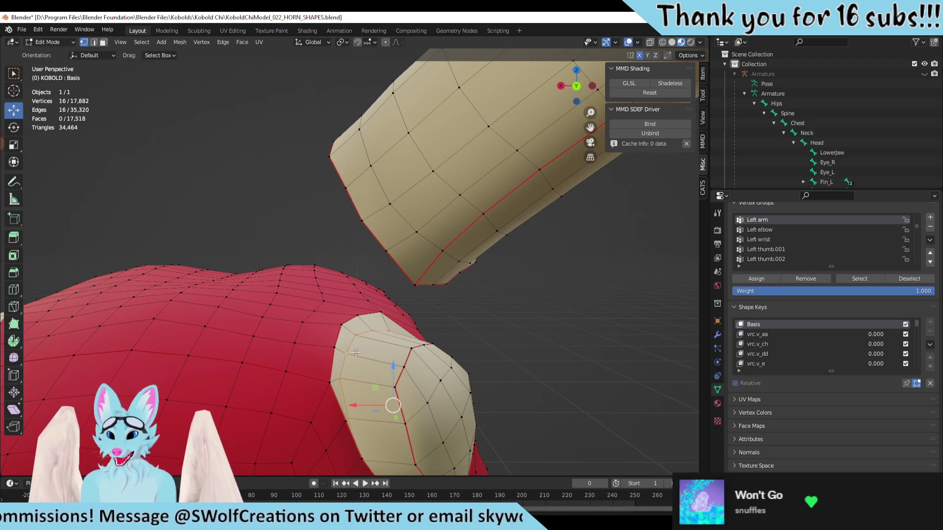
pyautogui.press('x')
pyautogui.click(325, 350)
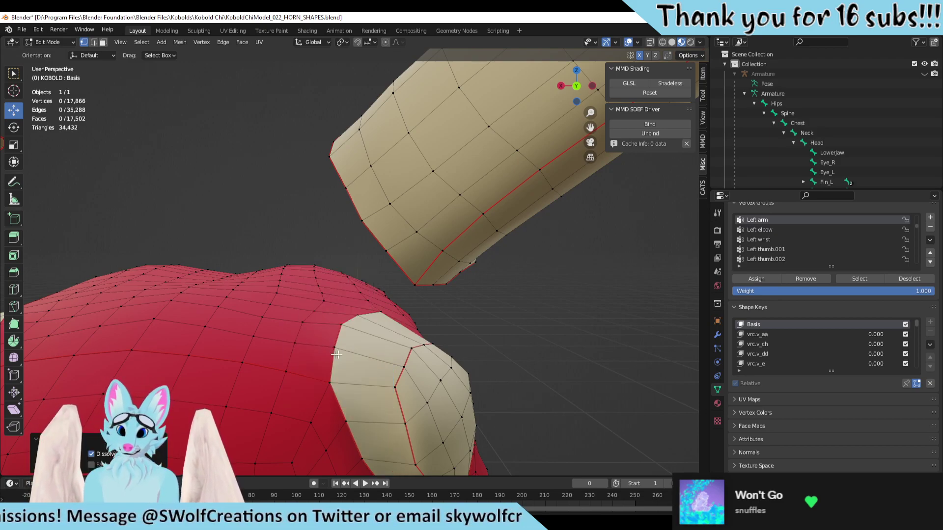
# Step: Select the left horn's tip vertices, including the surrounding ring along the seam, and move them to recentre the tip within the horn's base
pyautogui.scroll(-3, 336, 354)
pyautogui.moveTo(211, 354); pyautogui.dragTo(239, 340, button='middle')
pyautogui.moveTo(289, 291); pyautogui.dragTo(233, 265, button='middle')
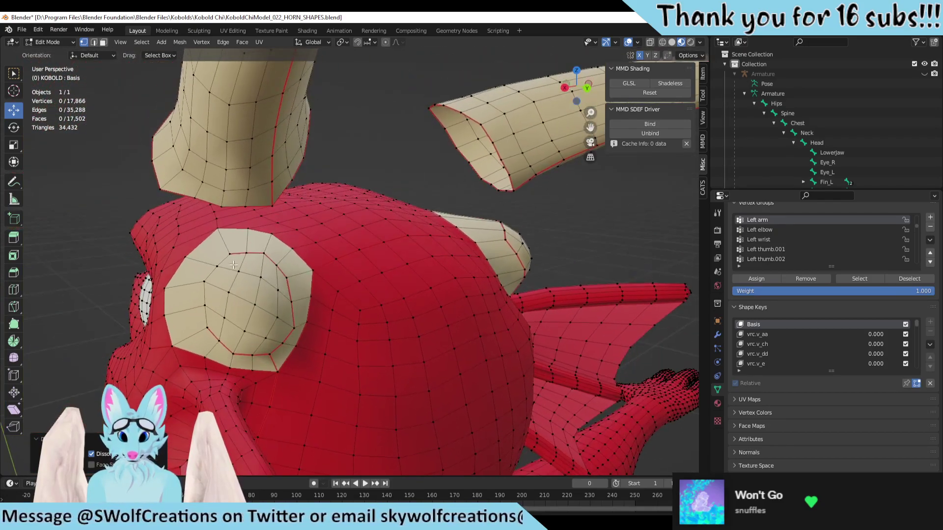
pyautogui.moveTo(212, 253); pyautogui.dragTo(288, 349)
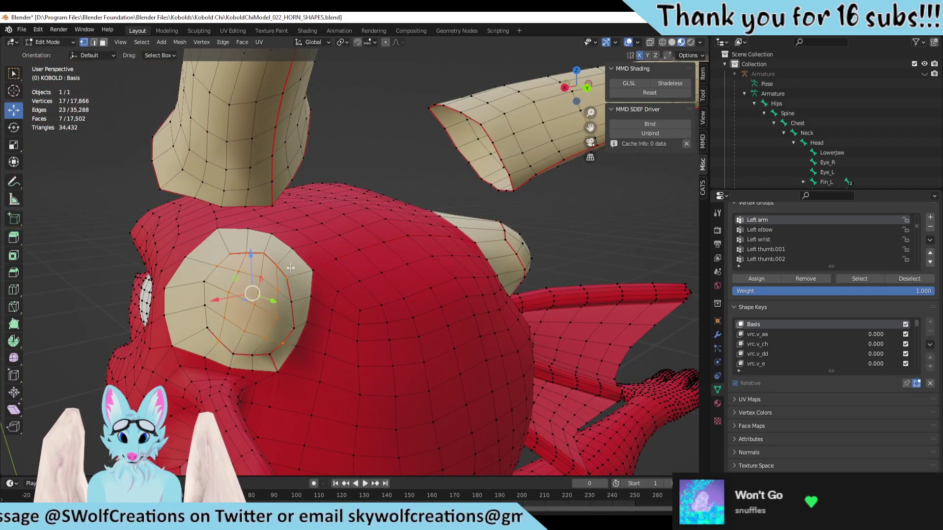
pyautogui.keyDown('shift'); pyautogui.moveTo(256, 306); pyautogui.dragTo(256, 306); pyautogui.keyUp('shift')
pyautogui.press('g')
pyautogui.moveTo(247, 257); pyautogui.dragTo(275, 283, button='middle')
pyautogui.rightClick(228, 301)
pyautogui.keyDown('shift'); pyautogui.moveTo(228, 340); pyautogui.dragTo(228, 341); pyautogui.keyUp('shift')
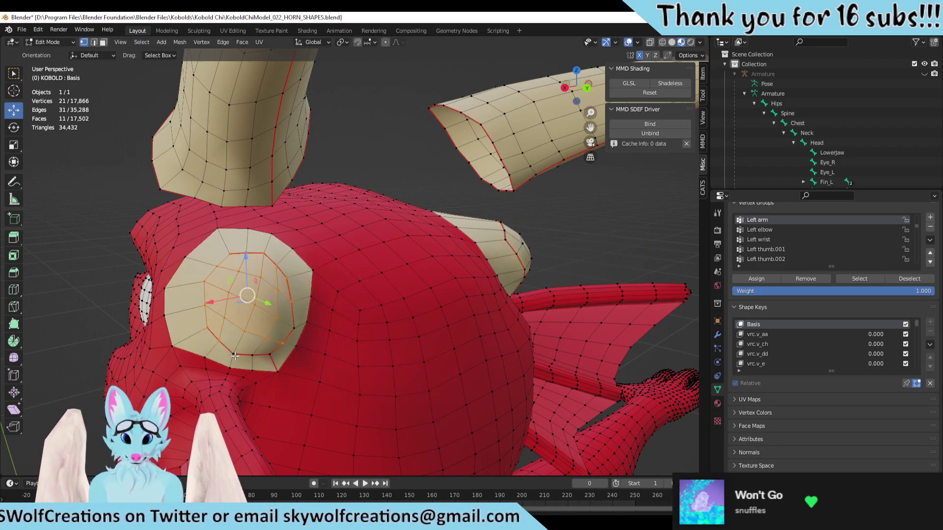
pyautogui.keyDown('shift'); pyautogui.click(233, 354); pyautogui.keyUp('shift')
pyautogui.keyDown('shift'); pyautogui.click(252, 355); pyautogui.keyUp('shift')
pyautogui.keyDown('shift'); pyautogui.click(270, 354); pyautogui.keyUp('shift')
pyautogui.keyDown('shift'); pyautogui.click(289, 333); pyautogui.keyUp('shift')
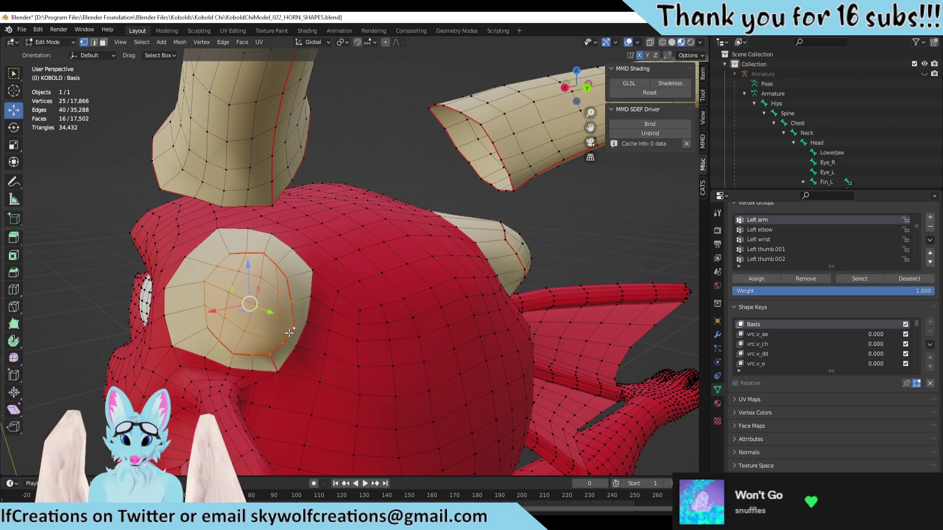
pyautogui.moveTo(274, 313); pyautogui.dragTo(354, 228, button='middle')
pyautogui.press('g')
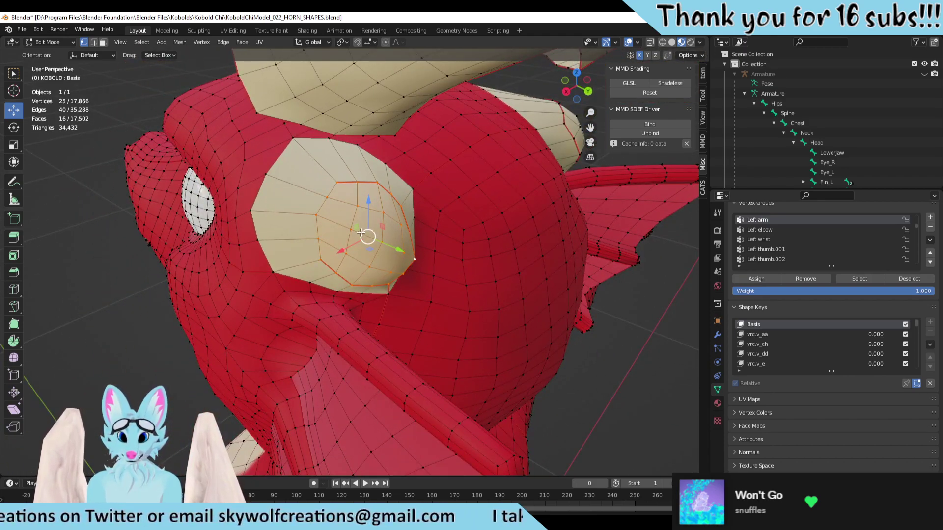
pyautogui.click(337, 217)
# Step: Select the vertex at the lower edge of the ring around the left horn's tip
pyautogui.scroll(3, 392, 234)
pyautogui.moveTo(245, 287); pyautogui.dragTo(274, 181, button='middle')
pyautogui.moveTo(249, 238); pyautogui.dragTo(343, 356, button='middle')
pyautogui.scroll(-2, 253, 273)
pyautogui.click(404, 336)
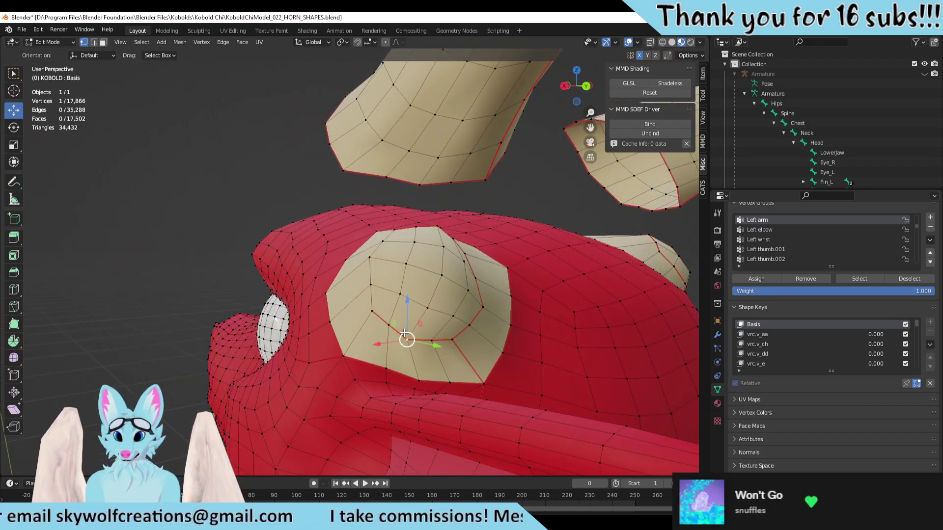
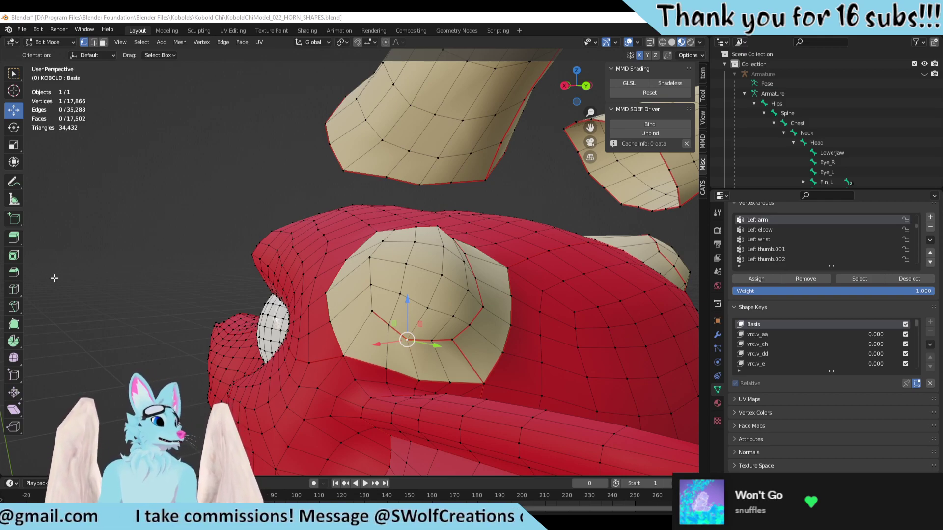
# Step: Select all of the left horn stub's tip vertices, including the hidden ones, and move them to reposition the tip over its base
pyautogui.scroll(1, 376, 237)
pyautogui.moveTo(435, 294); pyautogui.dragTo(451, 315, button='middle')
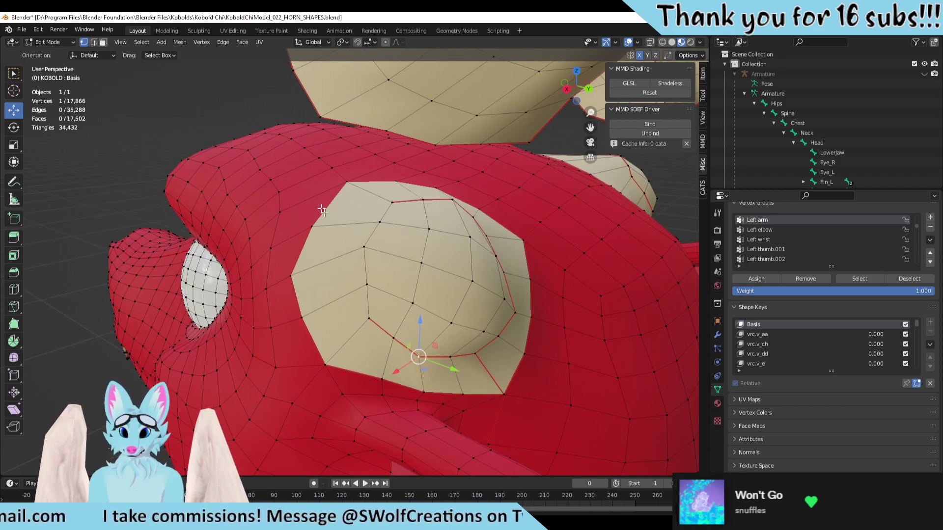
pyautogui.moveTo(363, 194)
pyautogui.mouseDown(button='middle')
pyautogui.moveTo(429, 216)
pyautogui.moveTo(437, 273)
pyautogui.moveTo(266, 339)
pyautogui.moveTo(388, 299)
pyautogui.mouseUp(button='middle')
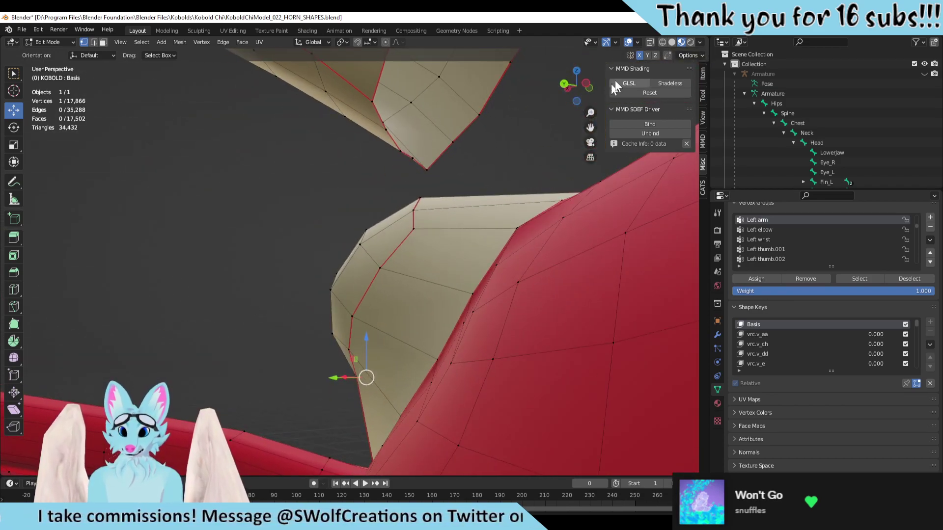
pyautogui.click(650, 42)
pyautogui.moveTo(248, 180); pyautogui.dragTo(412, 392)
pyautogui.keyDown('shift'); pyautogui.moveTo(469, 183); pyautogui.dragTo(373, 260); pyautogui.keyUp('shift')
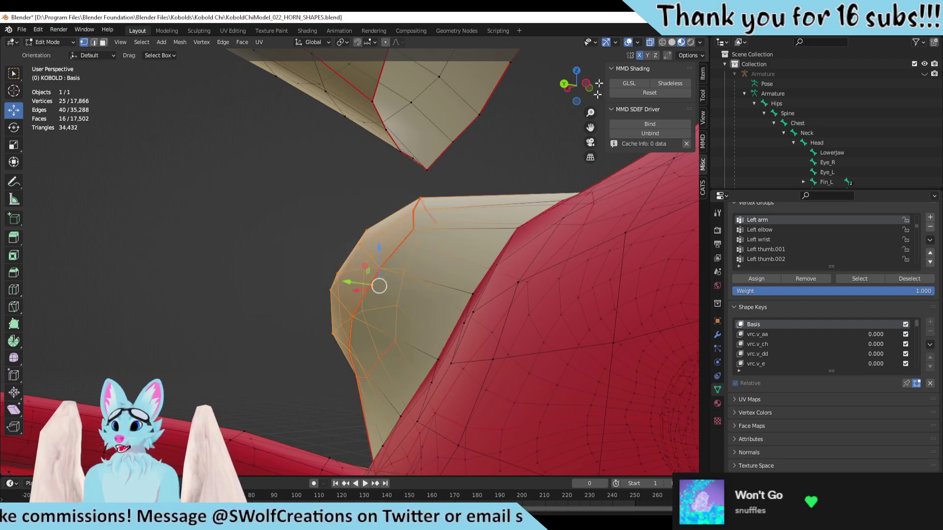
pyautogui.click(650, 43)
pyautogui.moveTo(633, 221); pyautogui.dragTo(393, 296, button='middle')
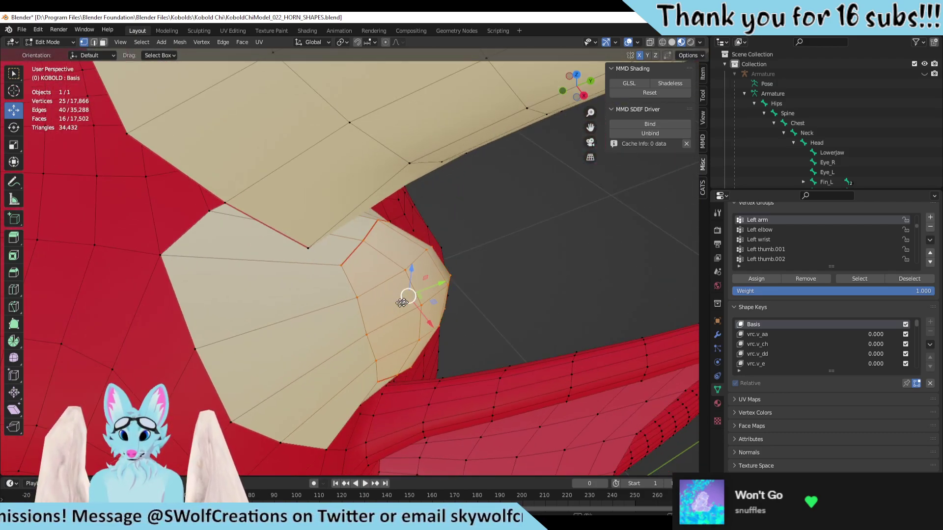
pyautogui.moveTo(402, 303); pyautogui.dragTo(347, 310)
pyautogui.moveTo(347, 310); pyautogui.dragTo(210, 377, button='middle')
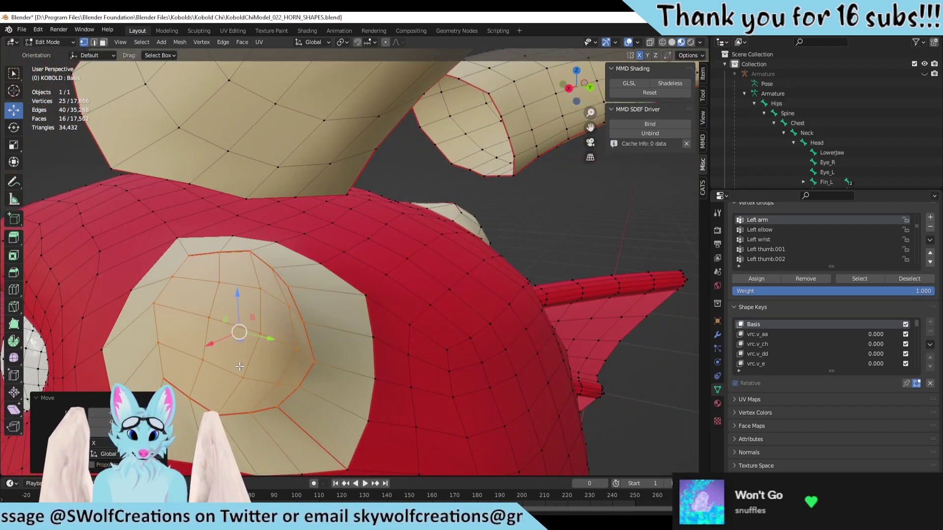
# Step: Smooth the left stub's selected tip vertices with the Smooth tool to round the bump and even out its grid
pyautogui.click(17, 359)
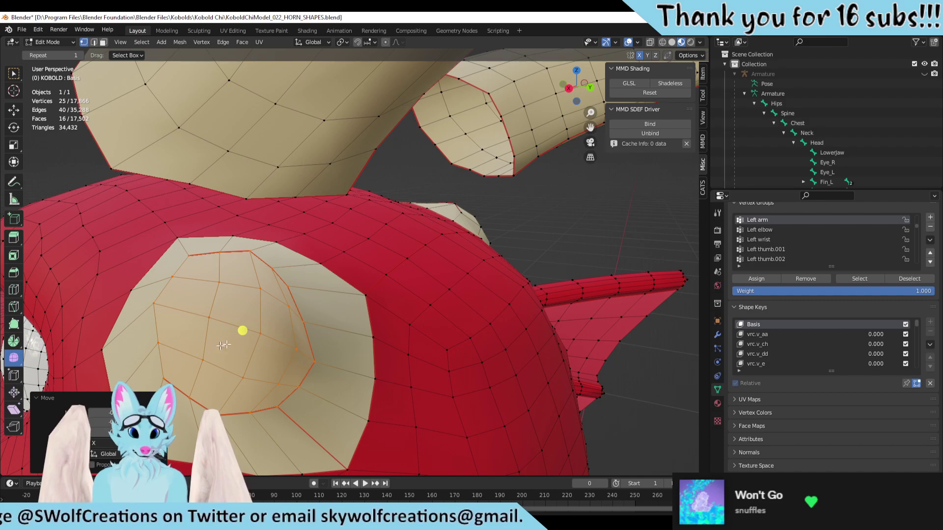
pyautogui.moveTo(241, 331); pyautogui.dragTo(396, 379)
pyautogui.moveTo(396, 380); pyautogui.dragTo(294, 300, button='middle')
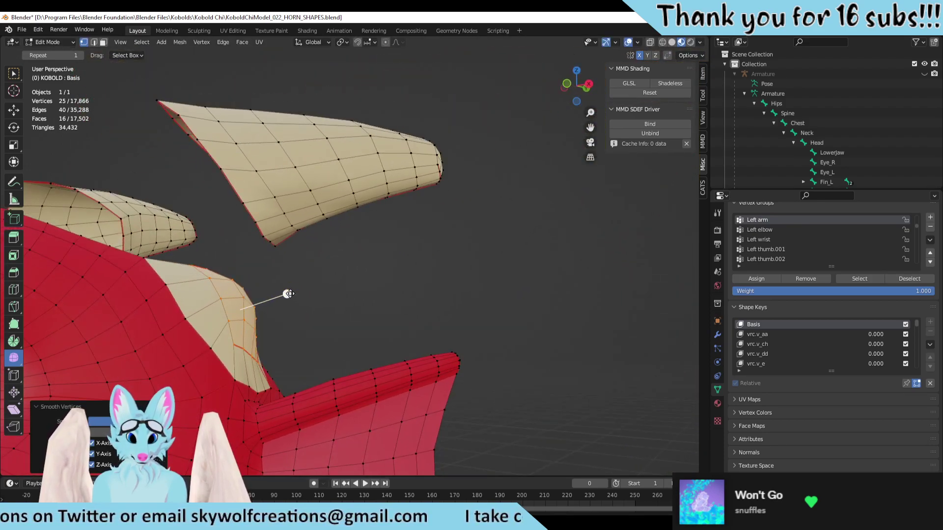
pyautogui.moveTo(290, 294); pyautogui.dragTo(318, 313)
pyautogui.moveTo(318, 313); pyautogui.dragTo(281, 349, button='middle')
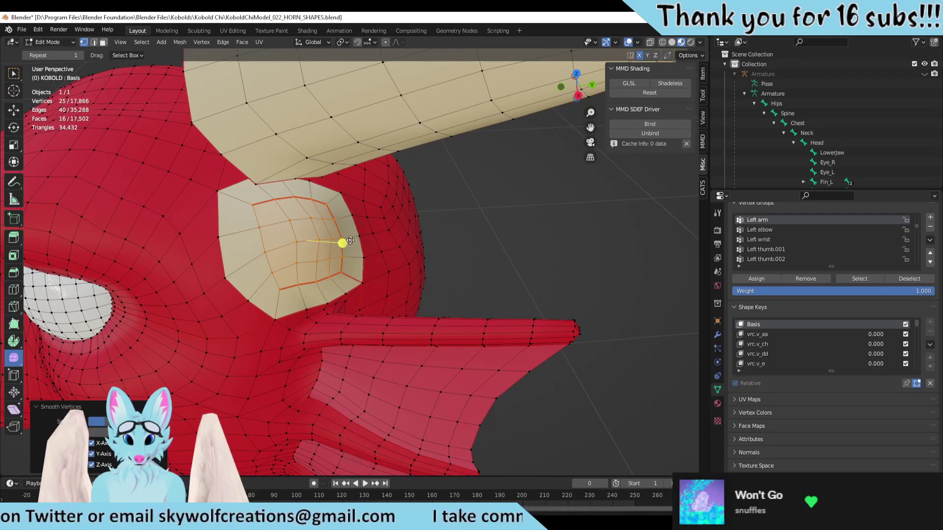
pyautogui.moveTo(350, 240); pyautogui.dragTo(343, 250)
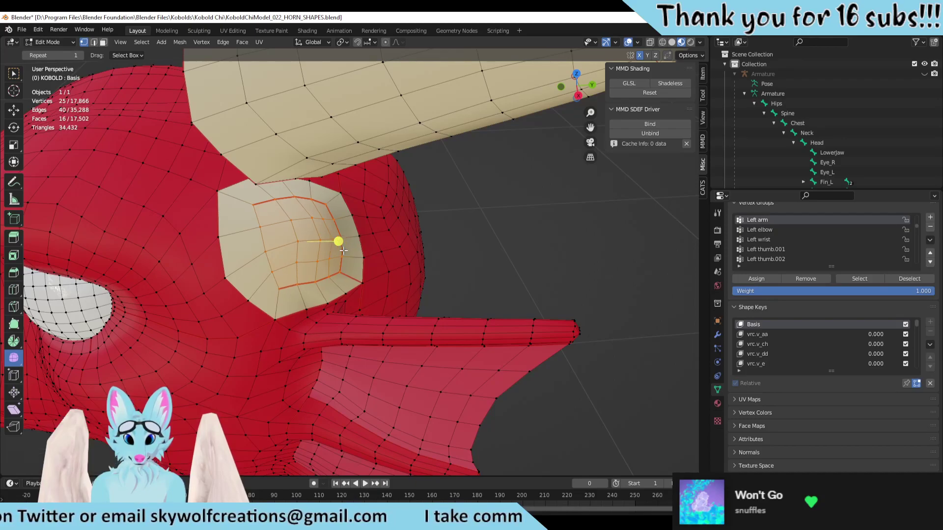
# Step: Nudge the smoothed tip vertices with the Move tool to adjust how the left stub sits on the head
pyautogui.click(14, 111)
pyautogui.moveTo(300, 246)
pyautogui.mouseDown(button='middle')
pyautogui.moveTo(316, 299)
pyautogui.moveTo(293, 231)
pyautogui.mouseUp(button='middle')
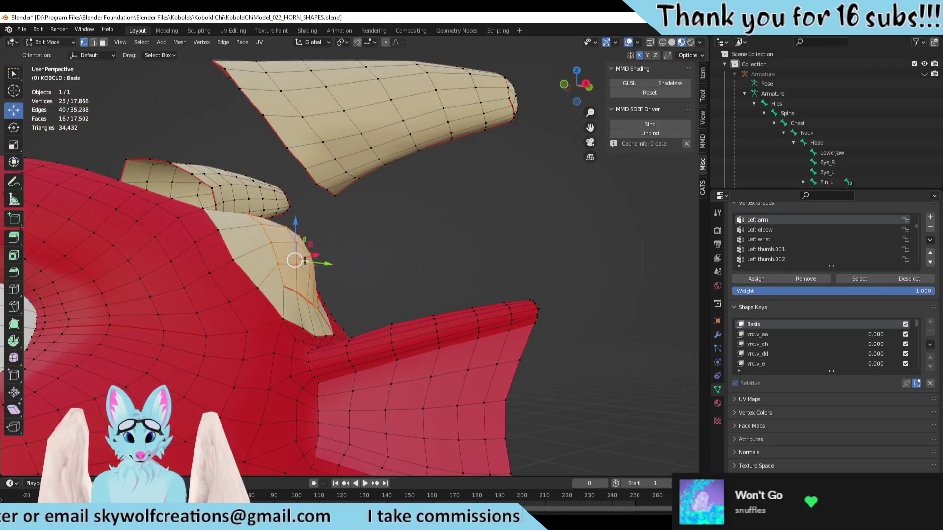
pyautogui.moveTo(304, 261)
pyautogui.mouseDown()
pyautogui.moveTo(306, 272)
pyautogui.moveTo(295, 269)
pyautogui.mouseUp()
pyautogui.moveTo(295, 269); pyautogui.dragTo(181, 309, button='middle')
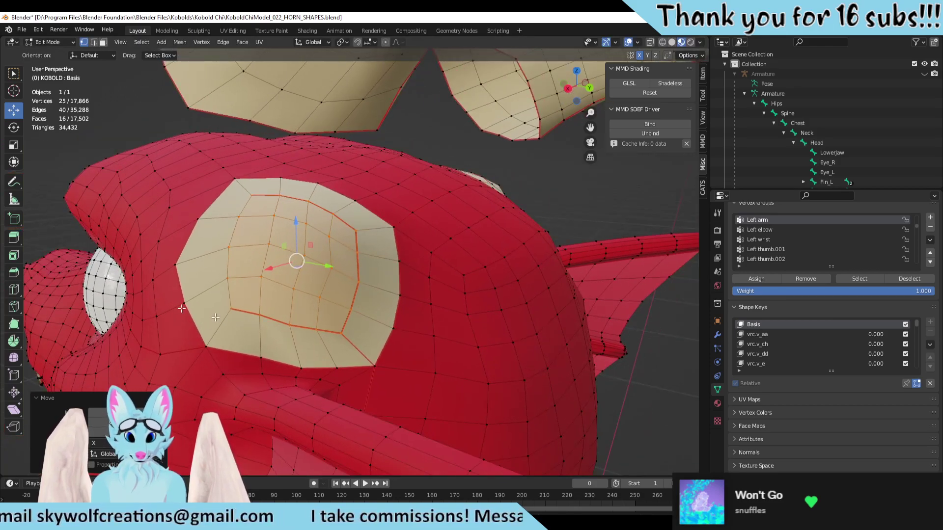
# Step: Clear the seam from the inner edges around the left stub's tip and the diagonal edge joining them to the base, then deselect everything
pyautogui.click(97, 42)
pyautogui.click(245, 314)
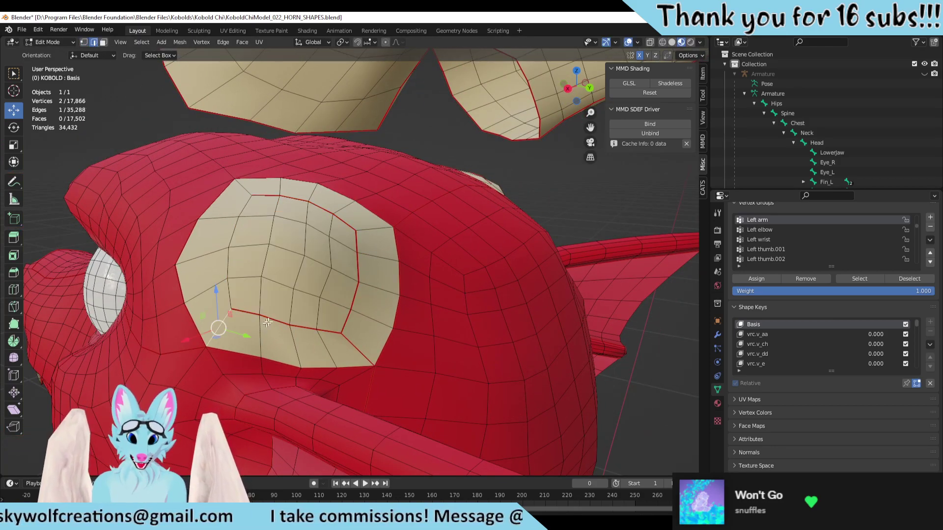
pyautogui.keyDown('shift'); pyautogui.click(282, 327); pyautogui.keyUp('shift')
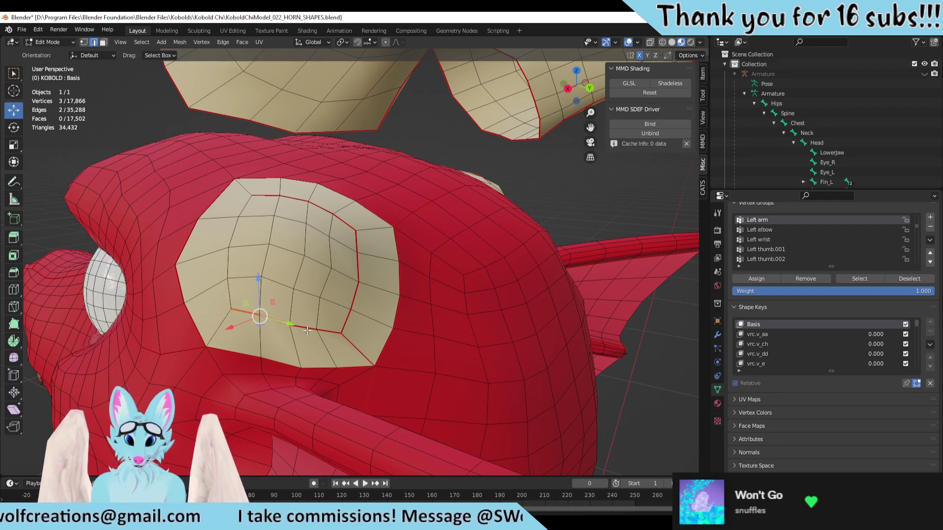
pyautogui.keyDown('shift'); pyautogui.click(323, 339); pyautogui.keyUp('shift')
pyautogui.keyDown('shift'); pyautogui.click(335, 333); pyautogui.keyUp('shift')
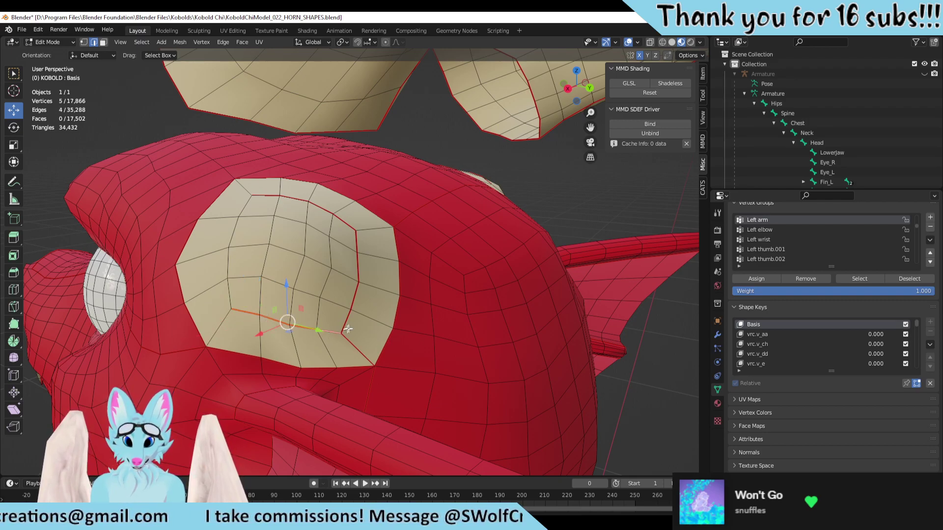
pyautogui.keyDown('shift'); pyautogui.click(348, 323); pyautogui.keyUp('shift')
pyautogui.keyDown('shift'); pyautogui.click(355, 304); pyautogui.keyUp('shift')
pyautogui.keyDown('shift'); pyautogui.click(359, 267); pyautogui.keyUp('shift')
pyautogui.keyDown('shift'); pyautogui.click(357, 245); pyautogui.keyUp('shift')
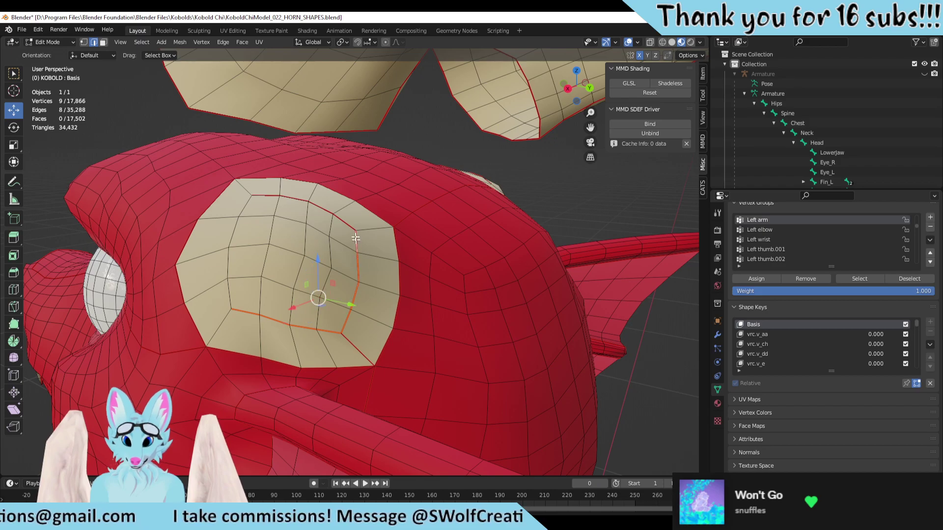
pyautogui.keyDown('shift'); pyautogui.click(350, 221); pyautogui.keyUp('shift')
pyautogui.keyDown('shift'); pyautogui.click(319, 208); pyautogui.keyUp('shift')
pyautogui.keyDown('shift'); pyautogui.click(294, 199); pyautogui.keyUp('shift')
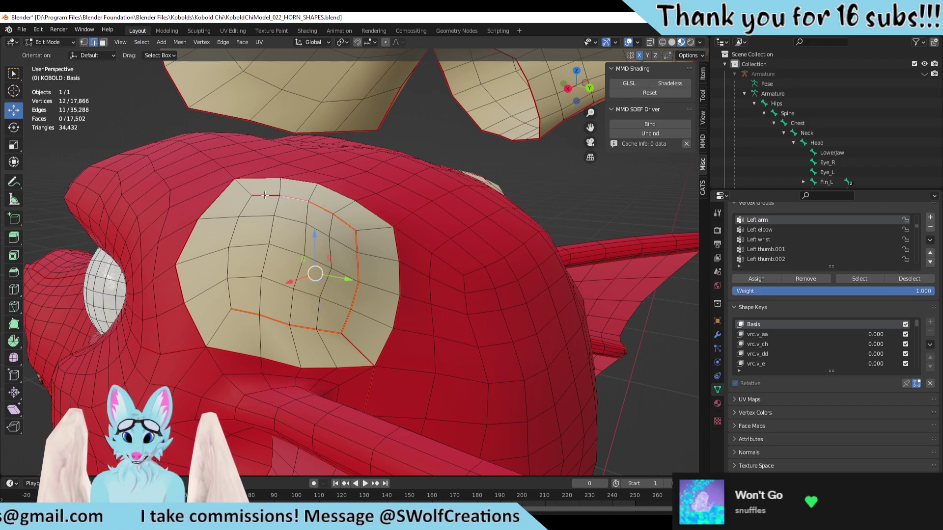
pyautogui.keyDown('shift'); pyautogui.click(265, 195); pyautogui.keyUp('shift')
pyautogui.click(663, 42)
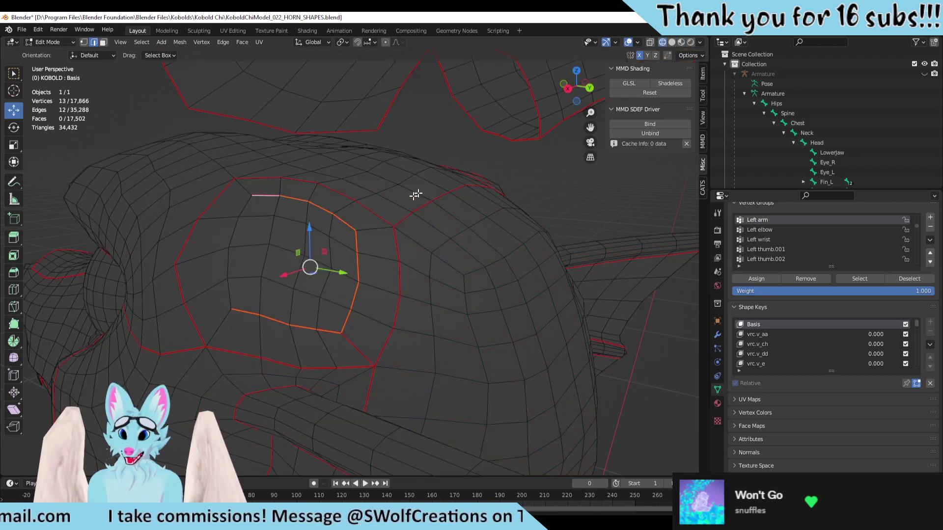
pyautogui.moveTo(416, 195); pyautogui.dragTo(387, 357, button='middle')
pyautogui.keyDown('shift'); pyautogui.click(400, 352); pyautogui.keyUp('shift')
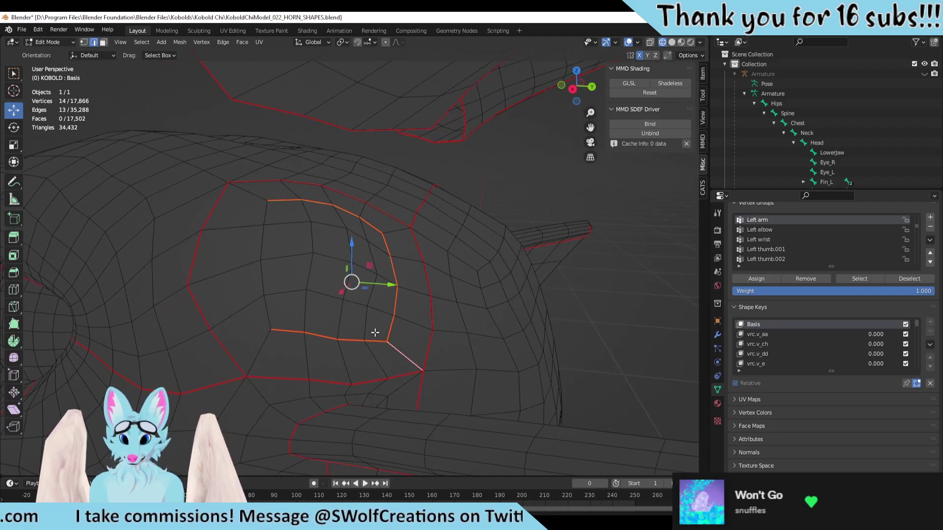
pyautogui.rightClick(369, 324)
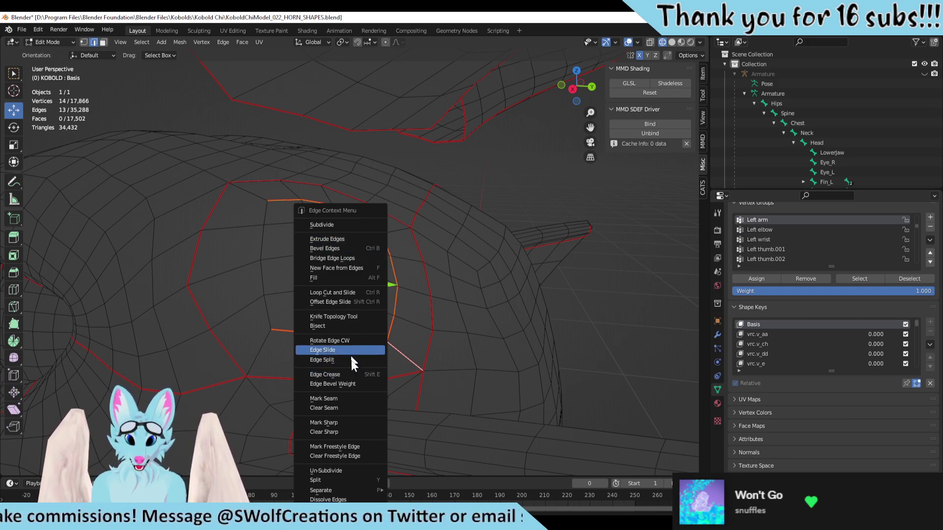
pyautogui.click(334, 407)
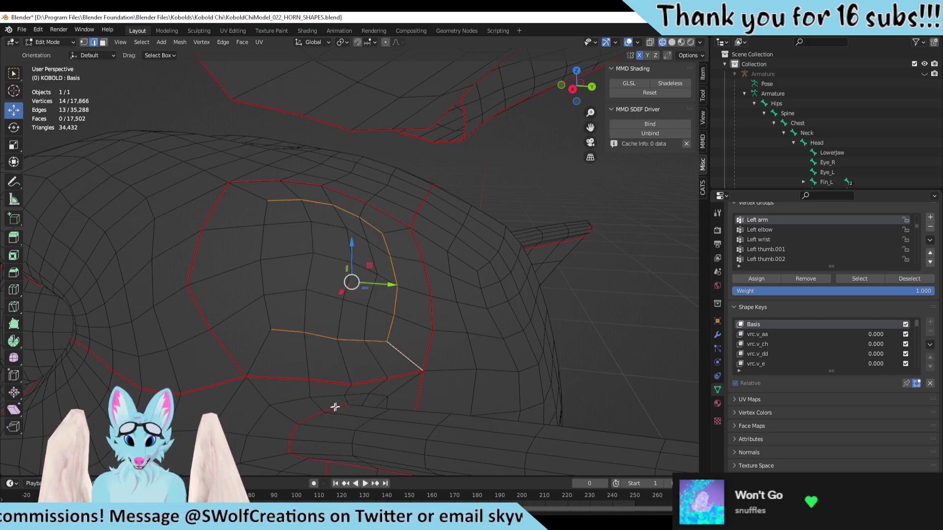
pyautogui.hotkey('alt', 'a')
# Step: Clear the seam from the matching inner edges around the right stub's tip and the diagonal edge joining them to the base
pyautogui.moveTo(509, 358); pyautogui.dragTo(445, 290, button='middle')
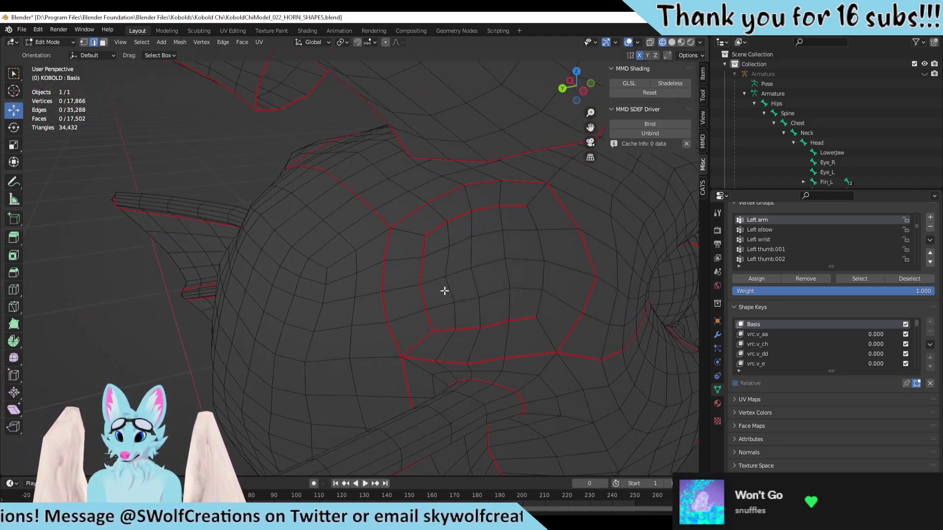
pyautogui.moveTo(542, 197); pyautogui.dragTo(424, 332)
pyautogui.keyDown('shift'); pyautogui.click(422, 266); pyautogui.keyUp('shift')
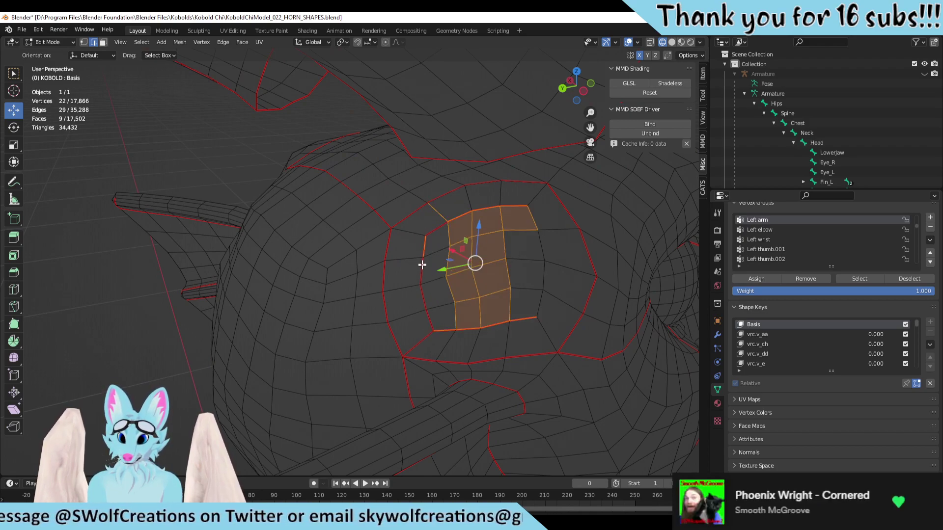
pyautogui.click(439, 230)
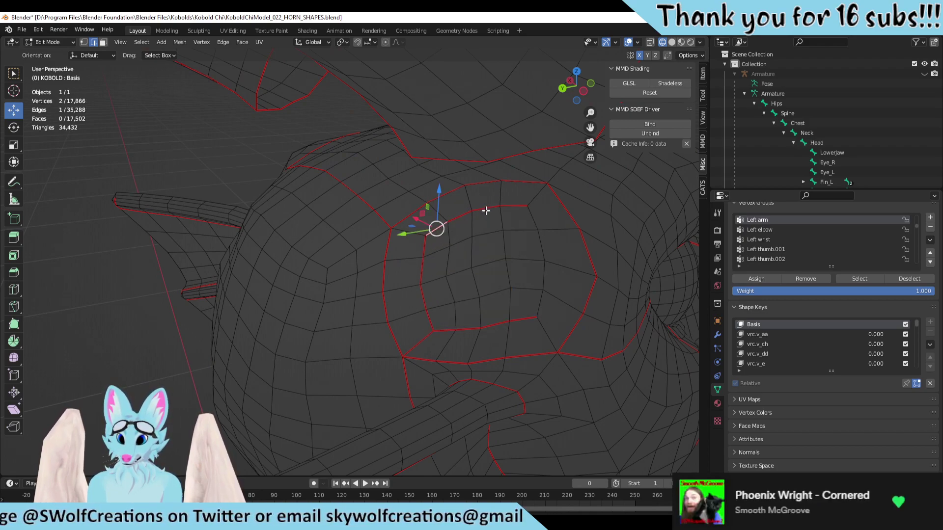
pyautogui.keyDown('shift'); pyautogui.click(485, 211); pyautogui.keyUp('shift')
pyautogui.keyDown('shift'); pyautogui.click(517, 205); pyautogui.keyUp('shift')
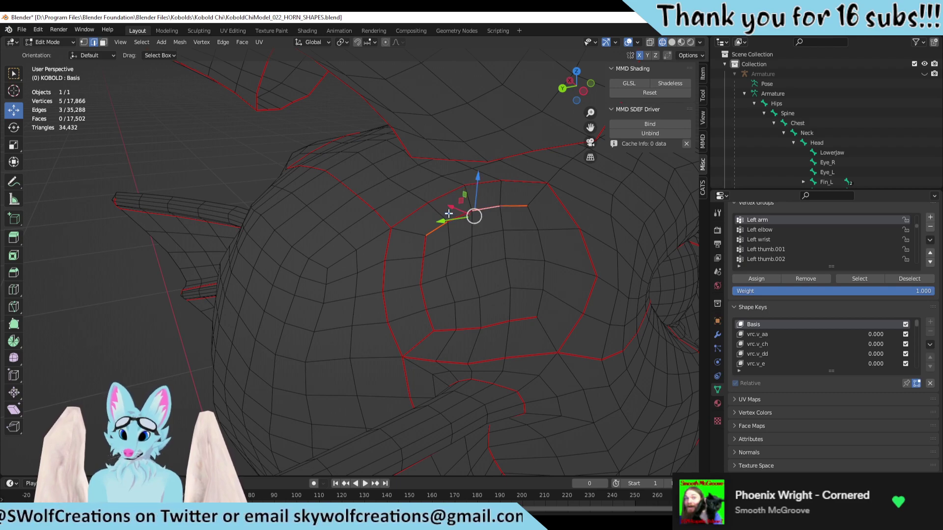
pyautogui.moveTo(448, 213)
pyautogui.mouseDown()
pyautogui.moveTo(465, 229)
pyautogui.moveTo(450, 219)
pyautogui.mouseUp()
pyautogui.keyDown('shift'); pyautogui.click(473, 227); pyautogui.keyUp('shift')
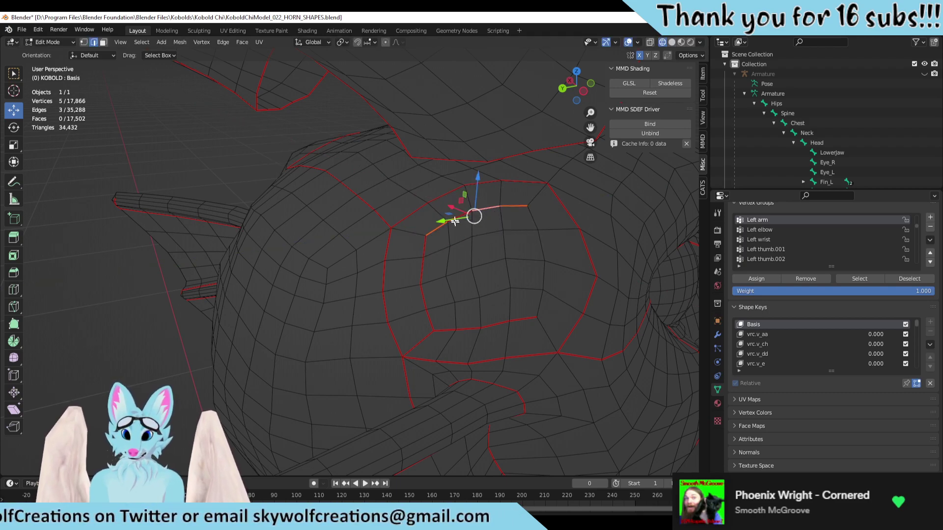
pyautogui.keyDown('shift'); pyautogui.click(428, 244); pyautogui.keyUp('shift')
pyautogui.keyDown('shift'); pyautogui.click(423, 272); pyautogui.keyUp('shift')
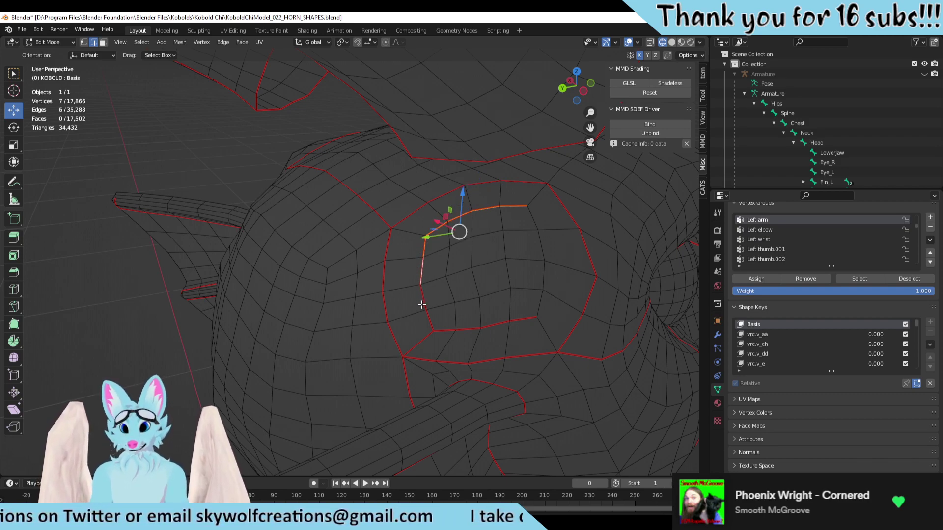
pyautogui.keyDown('shift'); pyautogui.click(423, 301); pyautogui.keyUp('shift')
pyautogui.keyDown('shift'); pyautogui.click(428, 320); pyautogui.keyUp('shift')
pyautogui.keyDown('shift'); pyautogui.click(444, 329); pyautogui.keyUp('shift')
pyautogui.keyDown('shift'); pyautogui.click(470, 332); pyautogui.keyUp('shift')
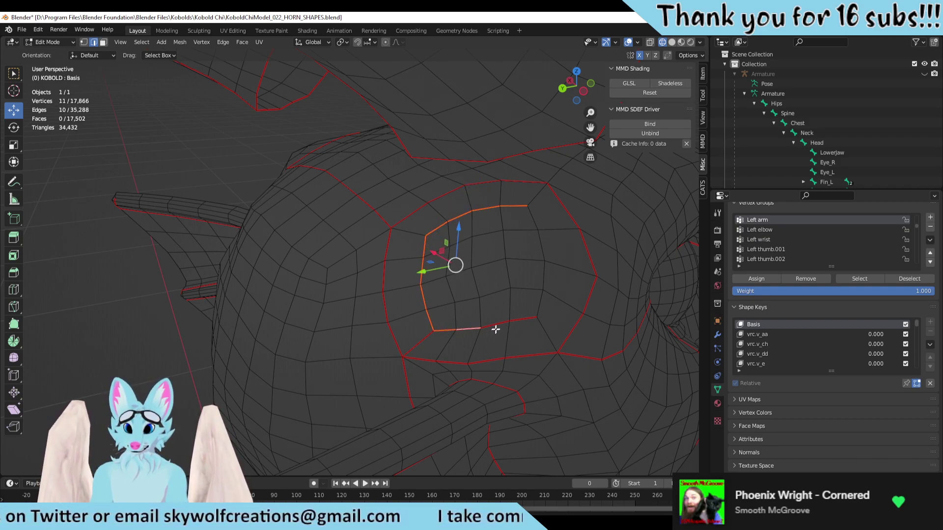
pyautogui.keyDown('shift'); pyautogui.click(495, 326); pyautogui.keyUp('shift')
pyautogui.keyDown('shift'); pyautogui.click(522, 319); pyautogui.keyUp('shift')
pyautogui.keyDown('shift'); pyautogui.click(421, 341); pyautogui.keyUp('shift')
pyautogui.rightClick(455, 328)
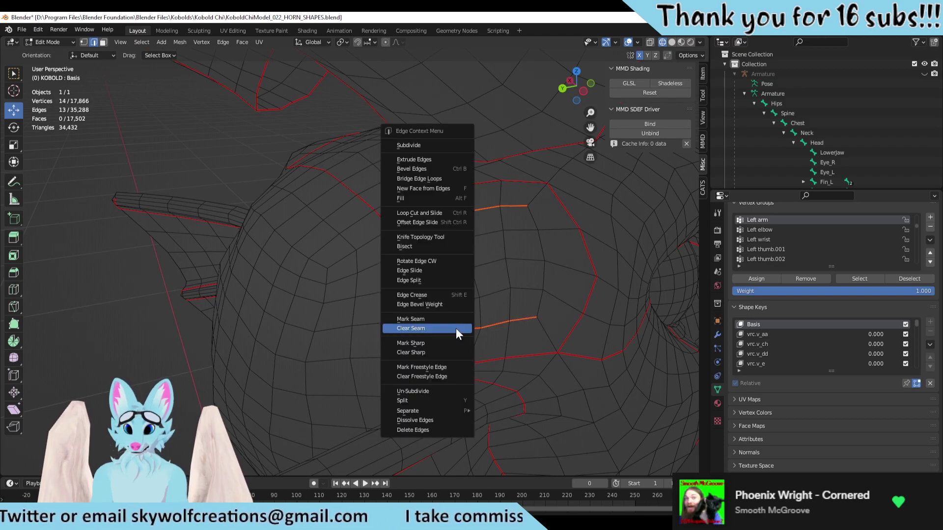
pyautogui.click(429, 327)
# Step: Deselect the right stub's edges and switch the viewport to solid shading
pyautogui.scroll(-1, 450, 346)
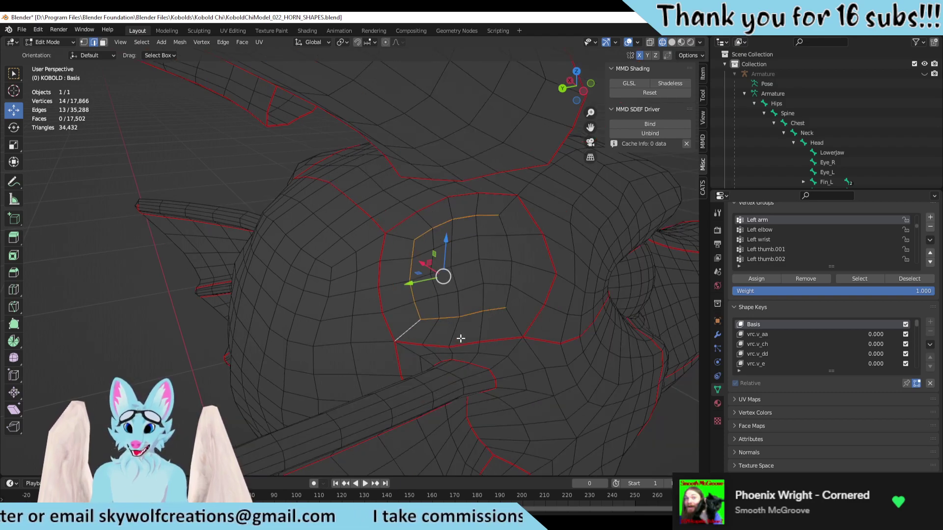
pyautogui.moveTo(460, 339); pyautogui.dragTo(377, 268, button='middle')
pyautogui.click(583, 303)
pyautogui.scroll(-1, 527, 327)
pyautogui.click(671, 42)
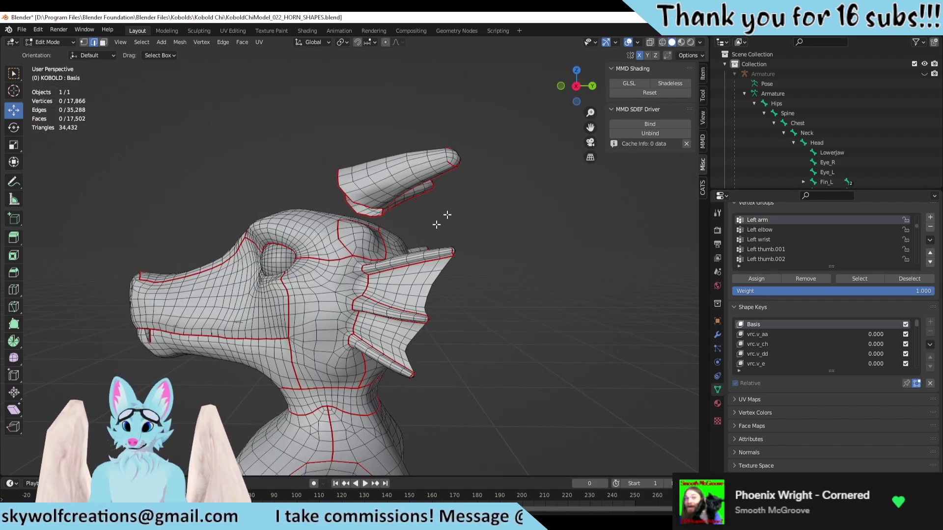
# Step: Select the vertices inside the left stub's seam outline in vertex select mode and apply Smooth Vertices to them
pyautogui.scroll(6, 377, 218)
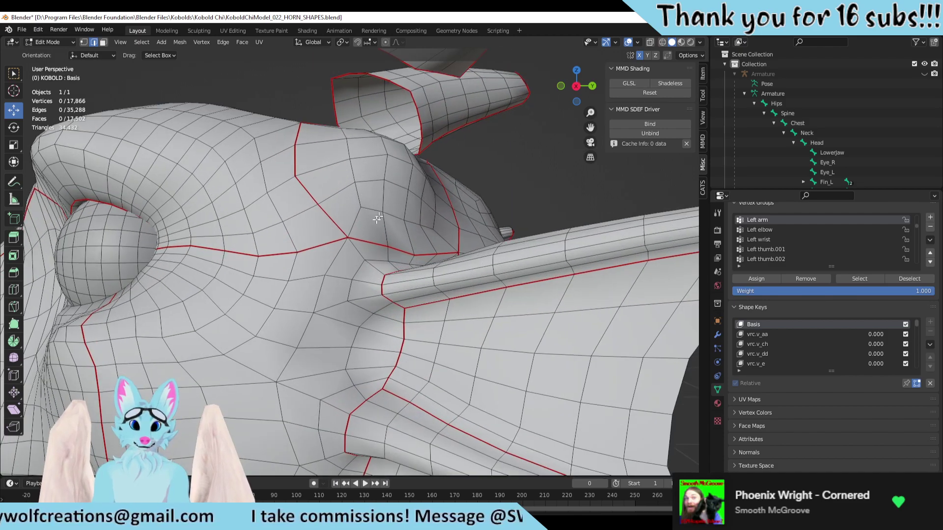
pyautogui.moveTo(377, 218); pyautogui.dragTo(357, 241, button='middle')
pyautogui.scroll(-3, 410, 187)
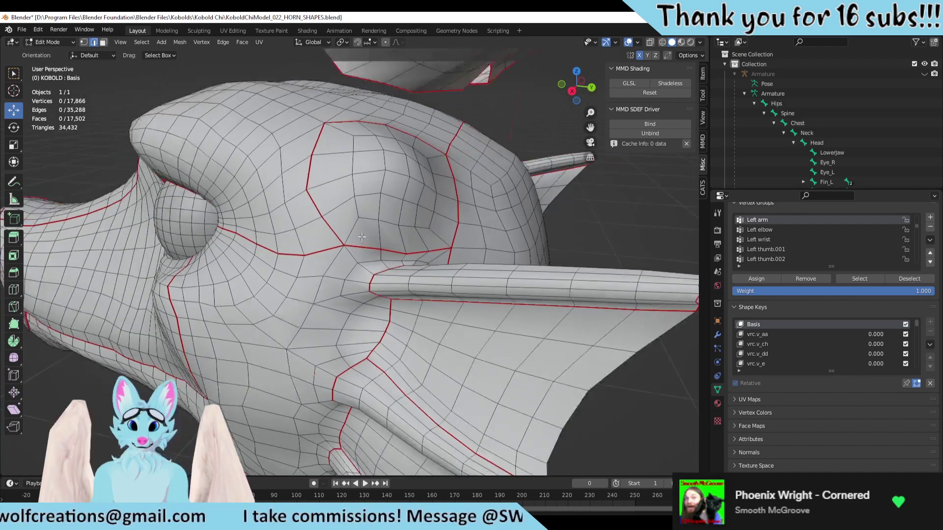
pyautogui.moveTo(329, 251); pyautogui.dragTo(329, 250)
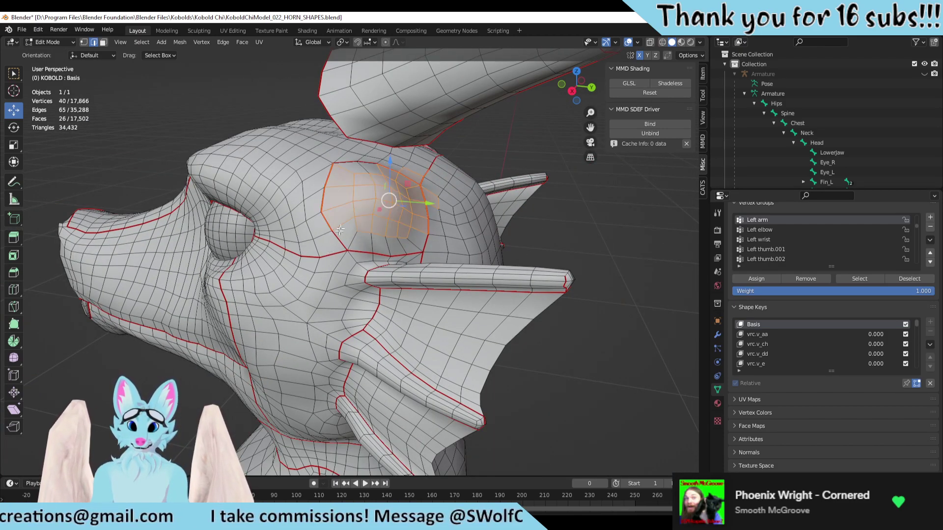
pyautogui.click(189, 42)
pyautogui.click(190, 42)
pyautogui.click(202, 43)
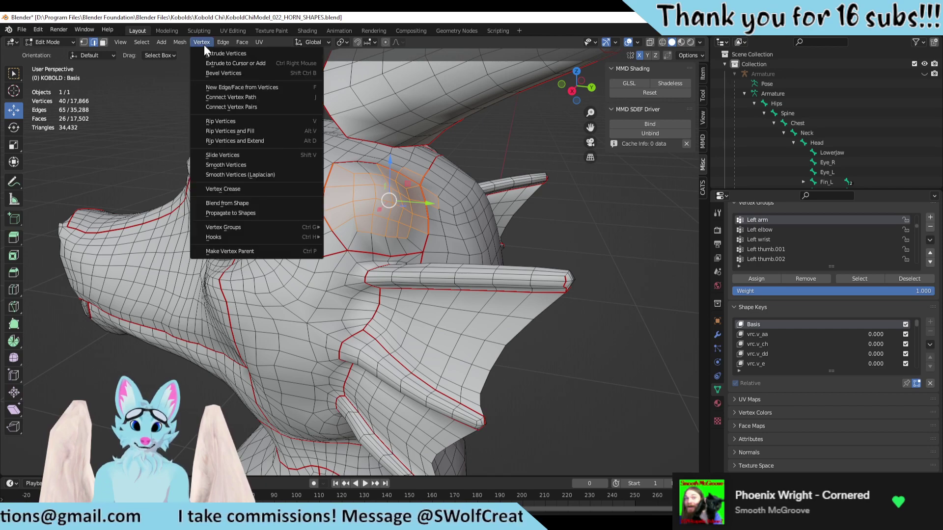
pyautogui.click(182, 78)
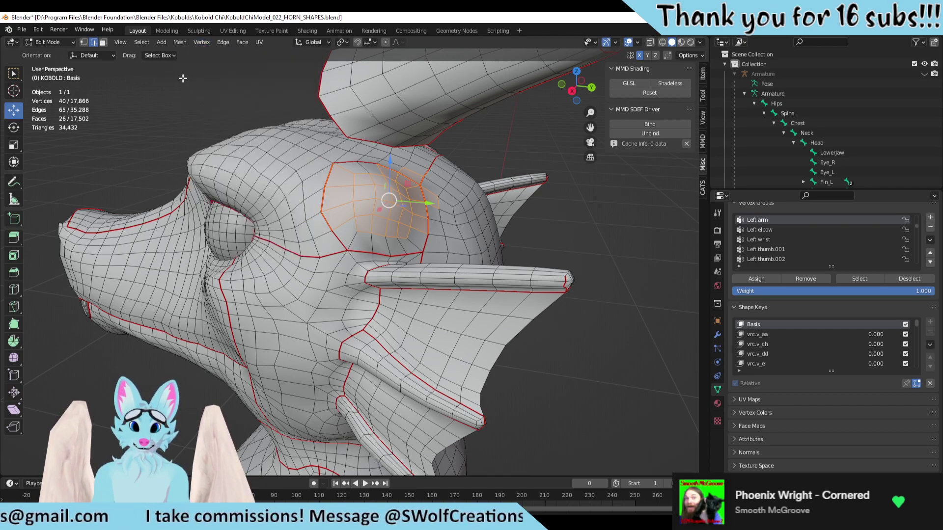
pyautogui.click(82, 43)
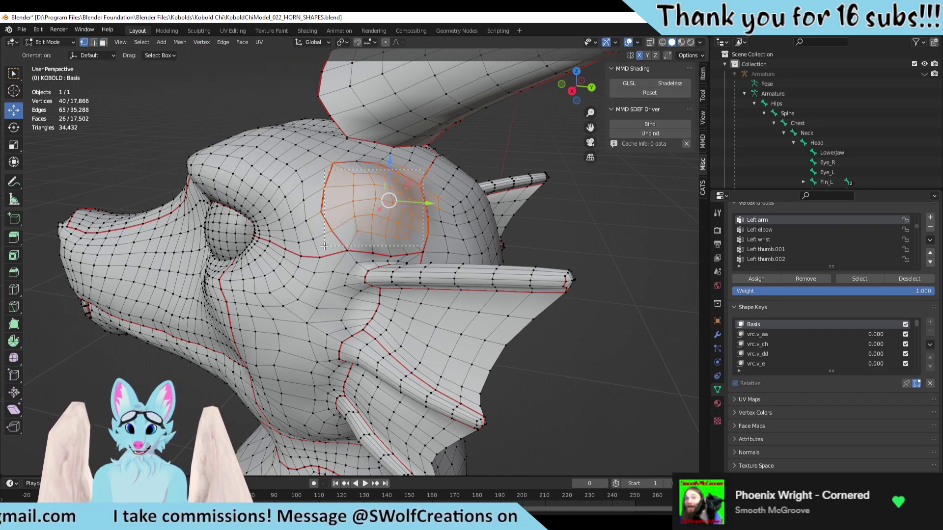
pyautogui.moveTo(326, 254); pyautogui.dragTo(327, 254)
pyautogui.rightClick(354, 213)
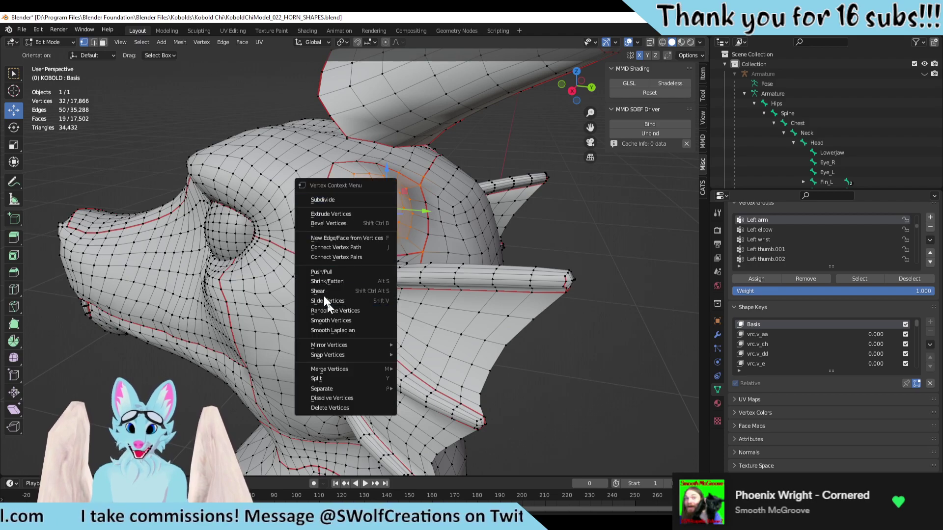
pyautogui.click(339, 320)
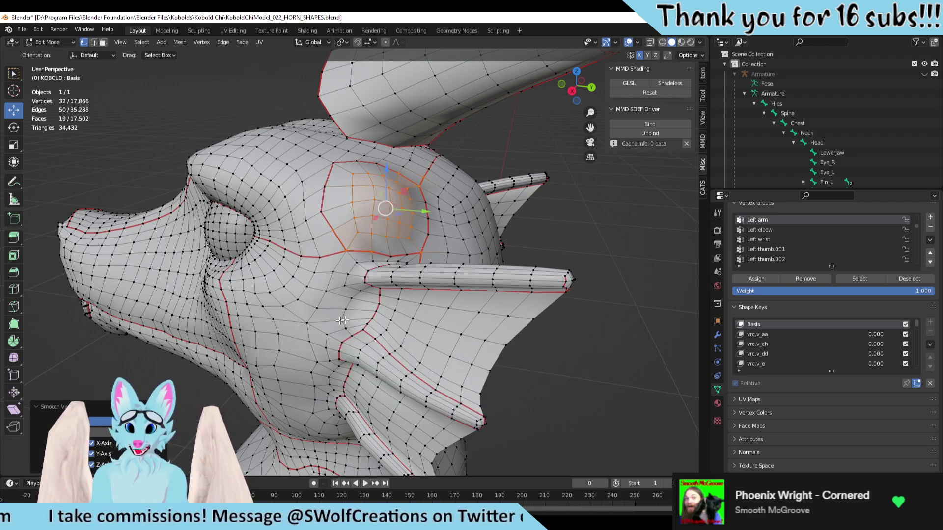
# Step: Nudge individual vertices inside the left stub's outline to even out its surface
pyautogui.moveTo(340, 320); pyautogui.dragTo(343, 169, button='middle')
pyautogui.moveTo(434, 181); pyautogui.dragTo(493, 279, button='middle')
pyautogui.scroll(3, 597, 211)
pyautogui.scroll(1, 504, 251)
pyautogui.scroll(1, 511, 249)
pyautogui.scroll(-1, 419, 284)
pyautogui.click(347, 256)
pyautogui.moveTo(346, 255); pyautogui.dragTo(335, 264, button='middle')
pyautogui.moveTo(294, 307); pyautogui.dragTo(346, 306, button='middle')
pyautogui.moveTo(332, 213); pyautogui.dragTo(324, 246, button='middle')
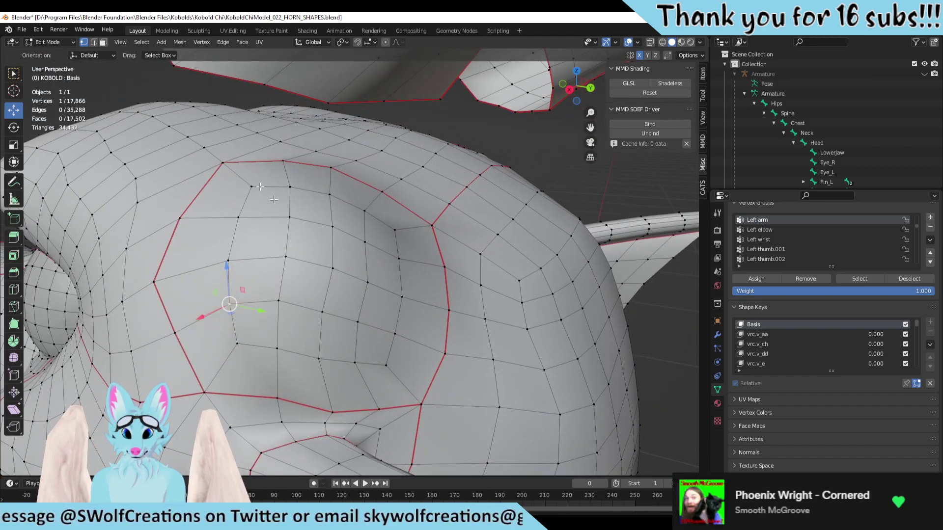
# Step: Move a face on the crest of the left stub toward the head in face select mode with proportional editing enabled
pyautogui.click(103, 43)
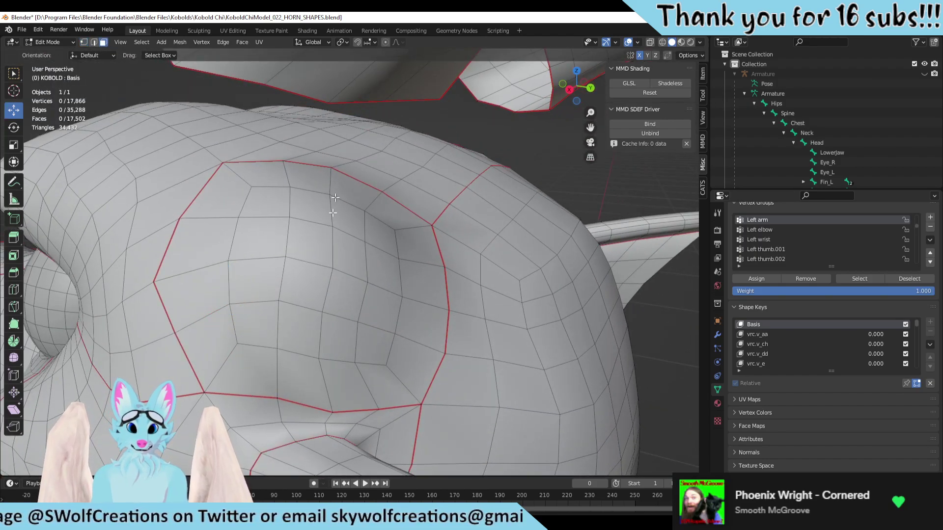
pyautogui.moveTo(347, 247); pyautogui.dragTo(376, 71, button='middle')
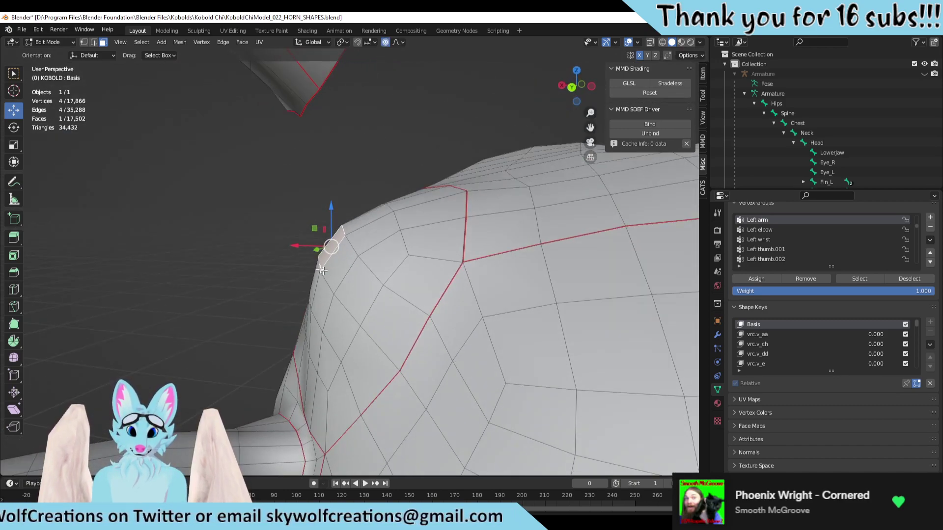
pyautogui.moveTo(330, 247); pyautogui.dragTo(352, 261)
pyautogui.moveTo(353, 260); pyautogui.dragTo(525, 264, button='middle')
pyautogui.moveTo(363, 264); pyautogui.dragTo(360, 279)
pyautogui.moveTo(359, 279); pyautogui.dragTo(305, 297, button='middle')
pyautogui.scroll(-5, 304, 297)
pyautogui.moveTo(404, 269); pyautogui.dragTo(376, 279, button='middle')
# Step: Select the left stub's faces, flatten them with the Smooth tool at one repeat, and deselect them
pyautogui.moveTo(344, 272); pyautogui.dragTo(426, 300)
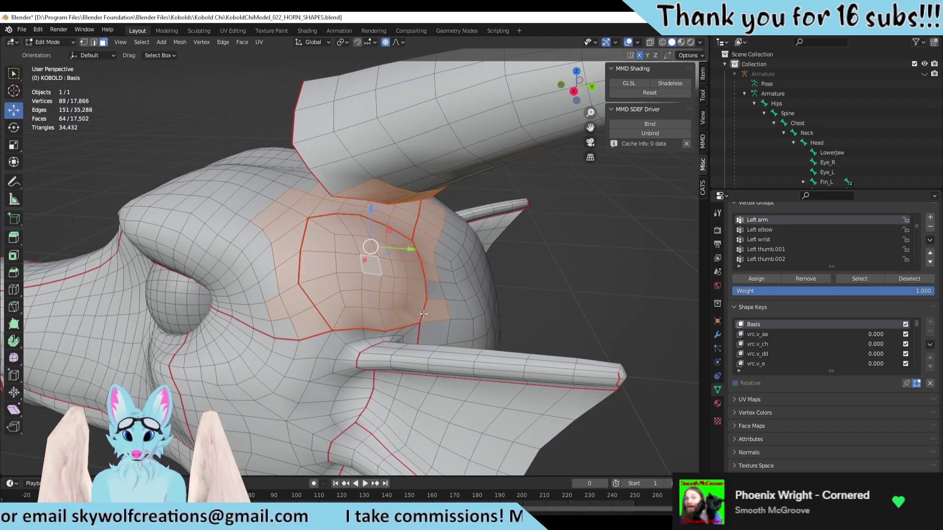
pyautogui.moveTo(425, 300); pyautogui.dragTo(426, 277, button='middle')
pyautogui.click(426, 277)
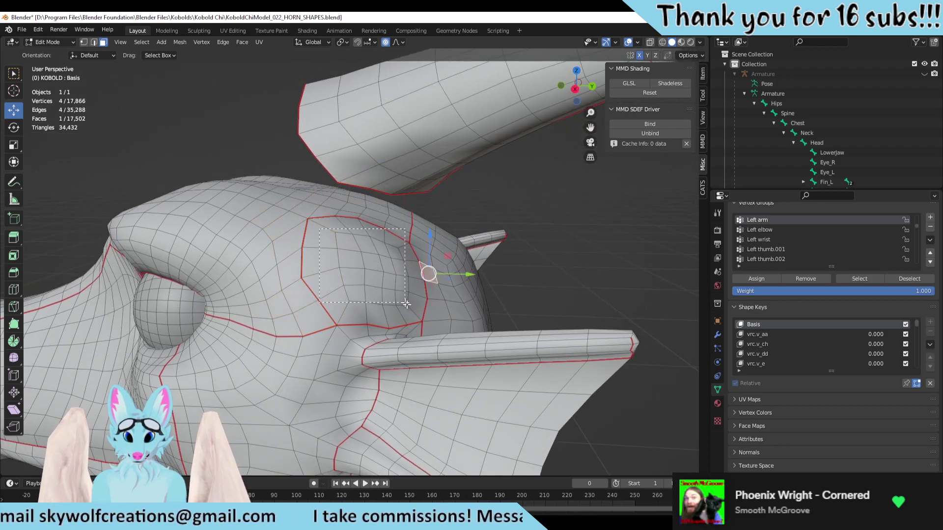
pyautogui.moveTo(410, 314); pyautogui.dragTo(414, 312)
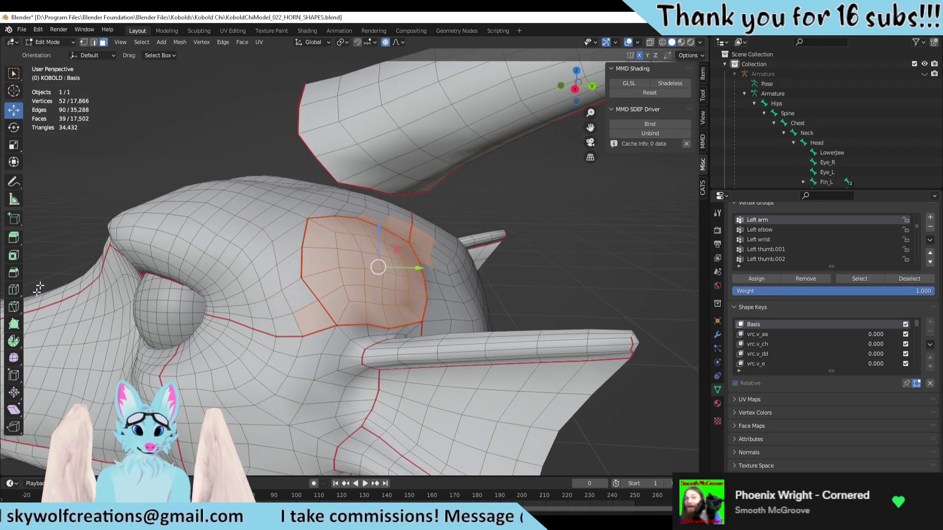
pyautogui.click(14, 358)
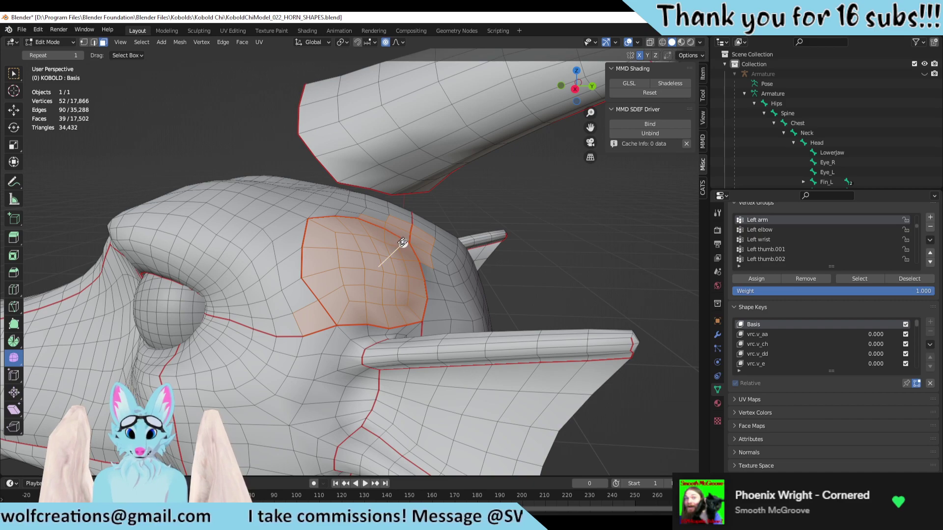
pyautogui.moveTo(402, 243); pyautogui.dragTo(618, 297)
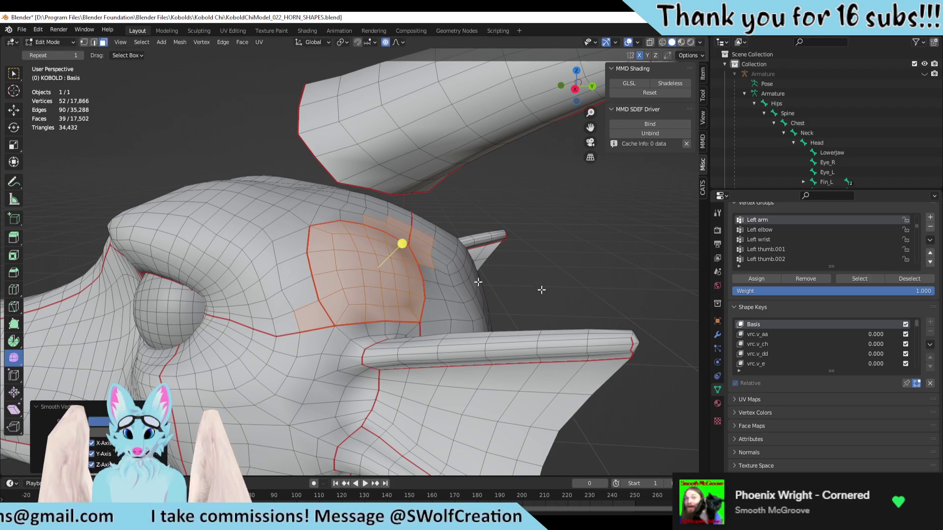
pyautogui.moveTo(413, 267); pyautogui.dragTo(511, 296, button='middle')
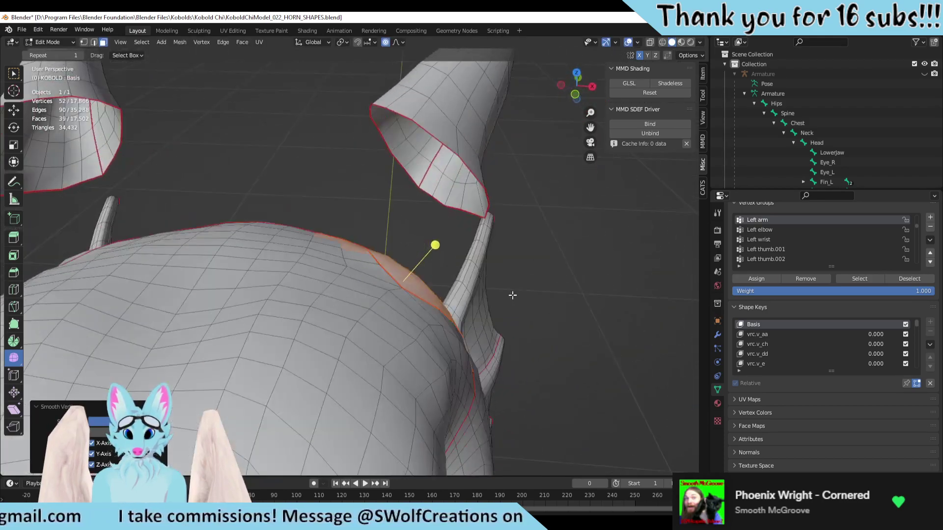
pyautogui.click(286, 181)
# Step: Examine both stubs and the separate horn copies from several sides of the head
pyautogui.scroll(-4, 318, 185)
pyautogui.moveTo(318, 185); pyautogui.dragTo(187, 230, button='middle')
pyautogui.scroll(-3, 399, 216)
pyautogui.scroll(2, 466, 231)
pyautogui.keyDown('shift'); pyautogui.moveTo(472, 232); pyautogui.dragTo(417, 237, button='middle'); pyautogui.keyUp('shift')
pyautogui.moveTo(379, 60); pyautogui.dragTo(455, 130, button='middle')
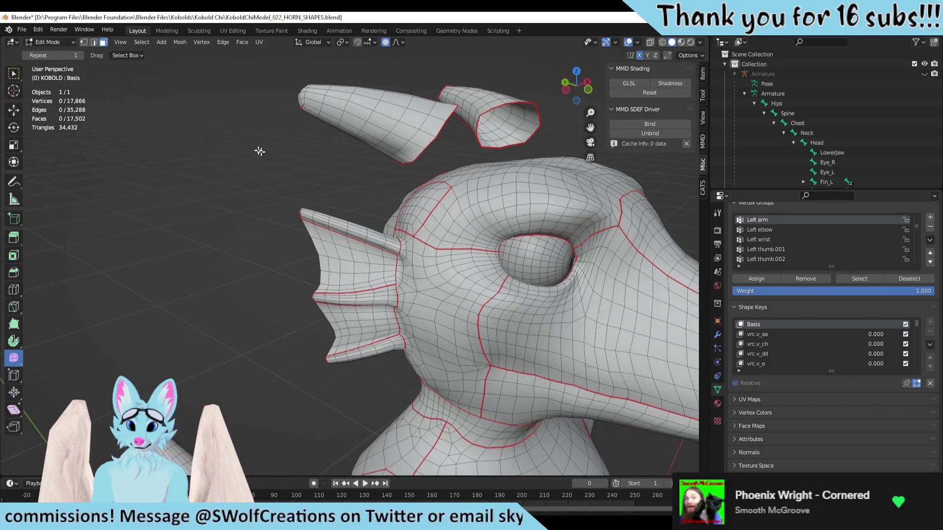
pyautogui.moveTo(320, 187); pyautogui.dragTo(273, 168, button='middle')
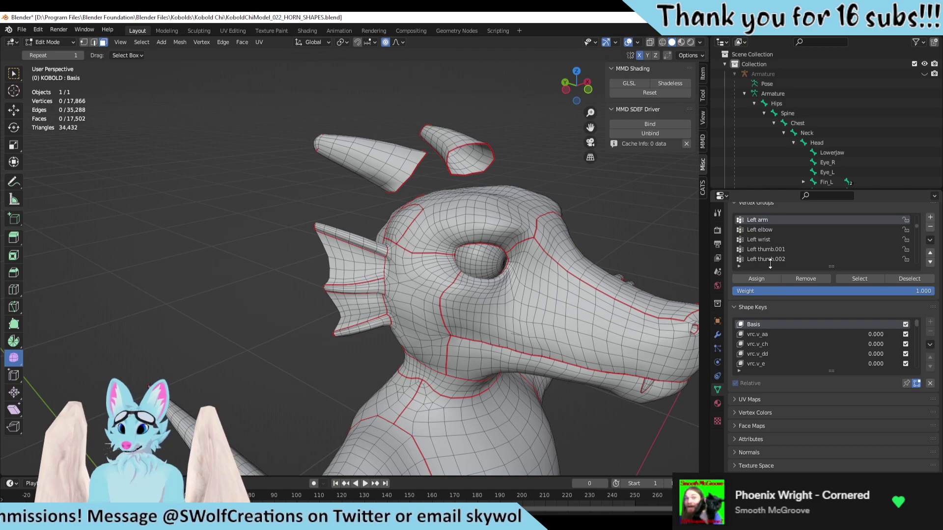
# Step: Select the vertices of the Horns vertex group to check what it covers, then deselect everything
pyautogui.scroll(-5, 783, 263)
pyautogui.scroll(-5, 779, 260)
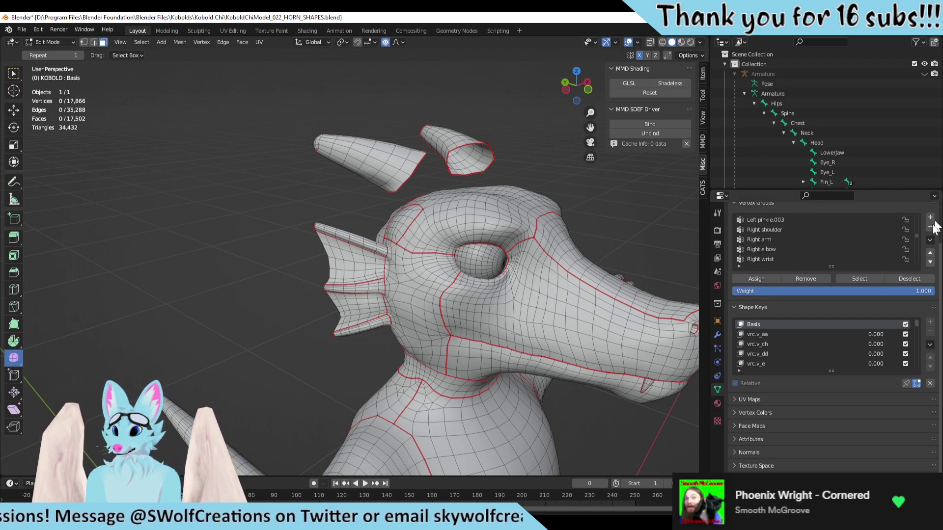
pyautogui.moveTo(916, 236); pyautogui.dragTo(919, 308)
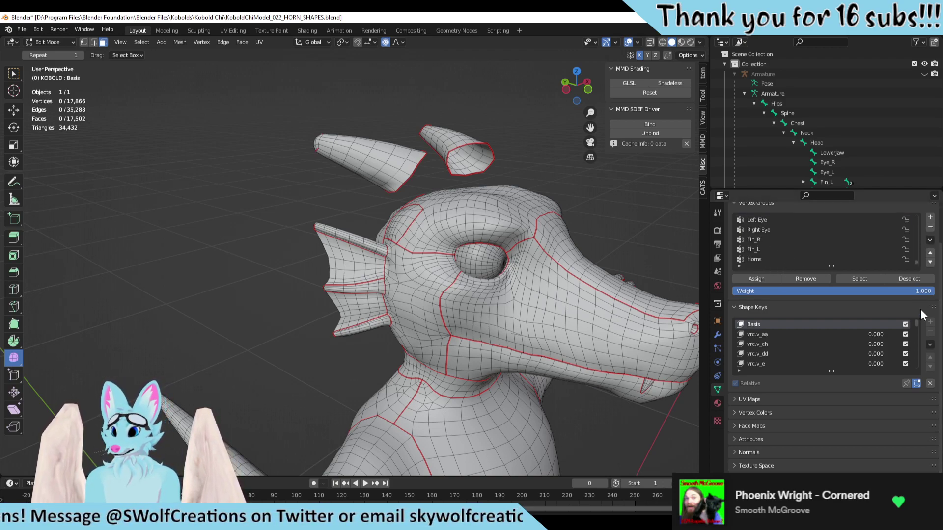
pyautogui.click(767, 259)
pyautogui.click(854, 278)
pyautogui.moveTo(533, 211); pyautogui.dragTo(595, 232, button='middle')
pyautogui.moveTo(562, 298); pyautogui.dragTo(530, 293, button='middle')
pyautogui.hotkey('alt', 'a')
# Step: Select all faces inside the right stub's seam outline on the head
pyautogui.scroll(3, 540, 278)
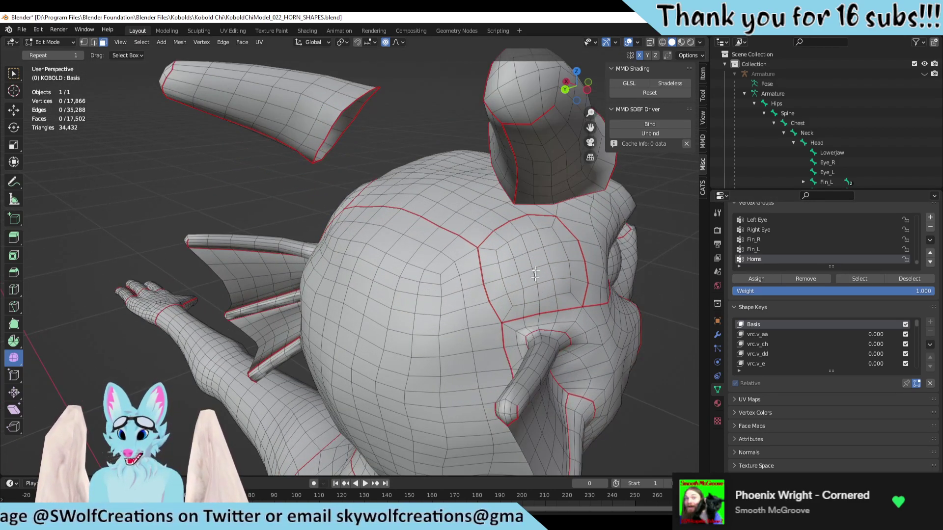
pyautogui.press('l')
pyautogui.press('s')
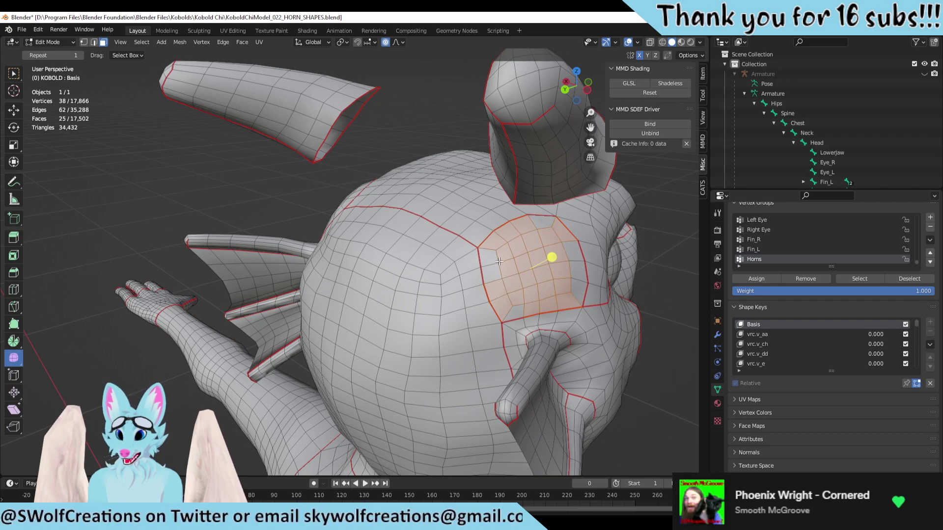
pyautogui.keyDown('shift'); pyautogui.click(577, 294); pyautogui.keyUp('shift')
pyautogui.keyDown('shift'); pyautogui.click(575, 273); pyautogui.keyUp('shift')
pyautogui.keyDown('shift'); pyautogui.click(569, 249); pyautogui.keyUp('shift')
pyautogui.keyDown('shift'); pyautogui.click(547, 222); pyautogui.keyUp('shift')
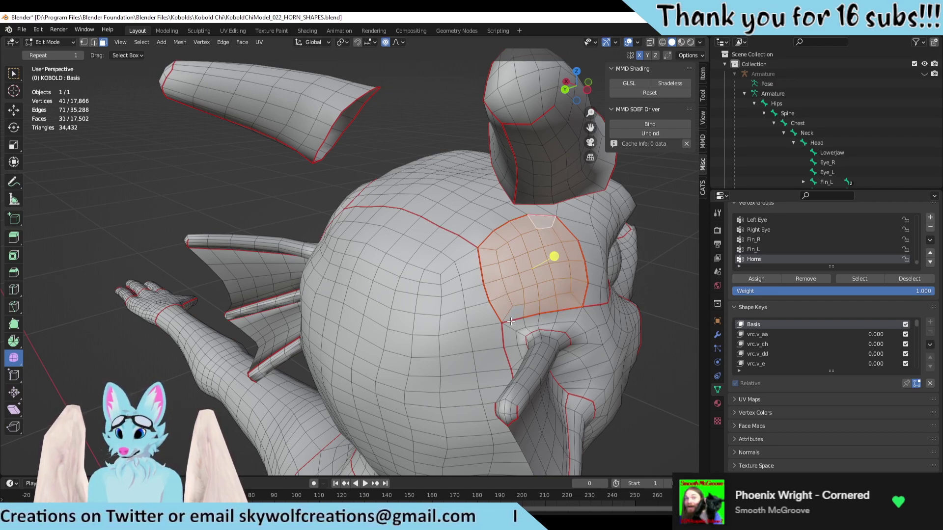
pyautogui.keyDown('shift'); pyautogui.click(517, 311); pyautogui.keyUp('shift')
# Step: Add the left stub's faces to the selection, remove both stubs from the Horns vertex group, and deselect everything
pyautogui.moveTo(517, 311); pyautogui.dragTo(432, 281, button='middle')
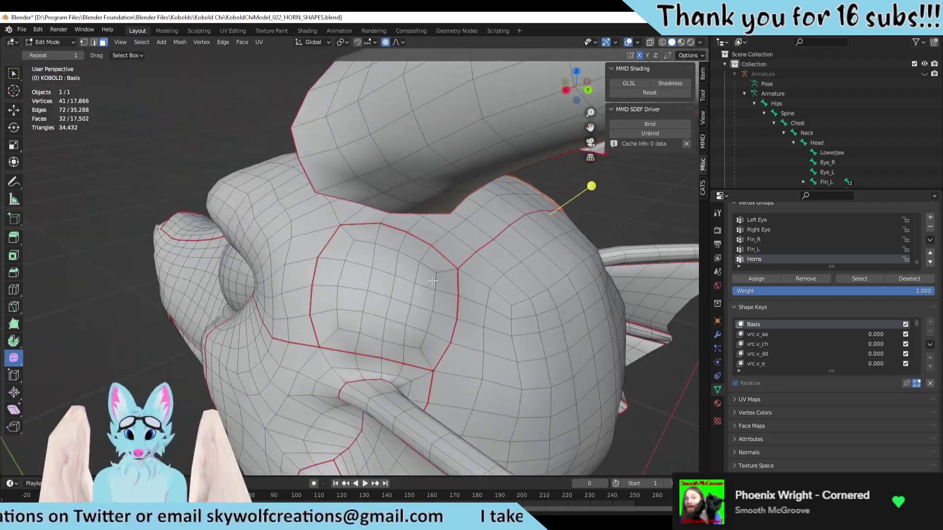
pyautogui.keyDown('shift'); pyautogui.moveTo(404, 267); pyautogui.dragTo(338, 339); pyautogui.keyUp('shift')
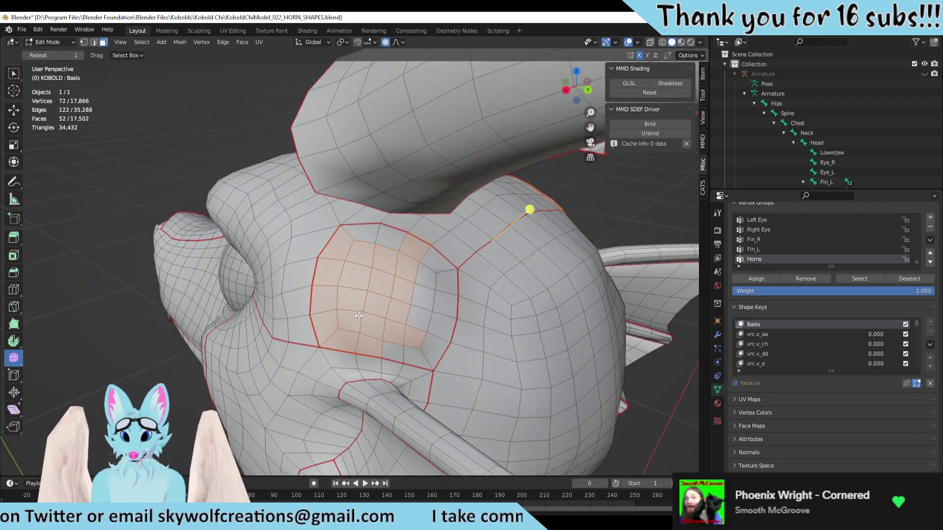
pyautogui.keyDown('shift'); pyautogui.click(371, 237); pyautogui.keyUp('shift')
pyautogui.keyDown('shift'); pyautogui.click(396, 239); pyautogui.keyUp('shift')
pyautogui.keyDown('shift'); pyautogui.click(430, 258); pyautogui.keyUp('shift')
pyautogui.keyDown('shift'); pyautogui.moveTo(421, 288); pyautogui.dragTo(432, 335); pyautogui.keyUp('shift')
pyautogui.keyDown('shift'); pyautogui.click(429, 281); pyautogui.keyUp('shift')
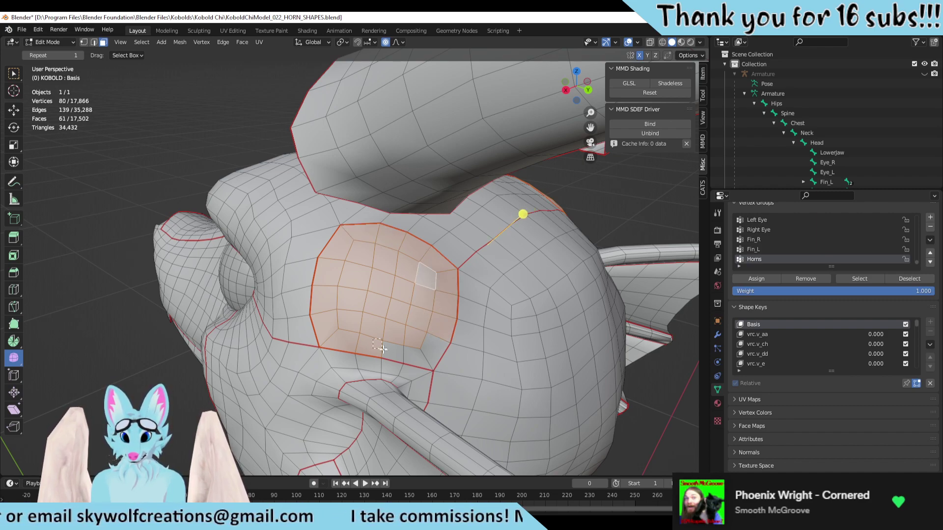
pyautogui.keyDown('shift'); pyautogui.moveTo(380, 348); pyautogui.dragTo(435, 357); pyautogui.keyUp('shift')
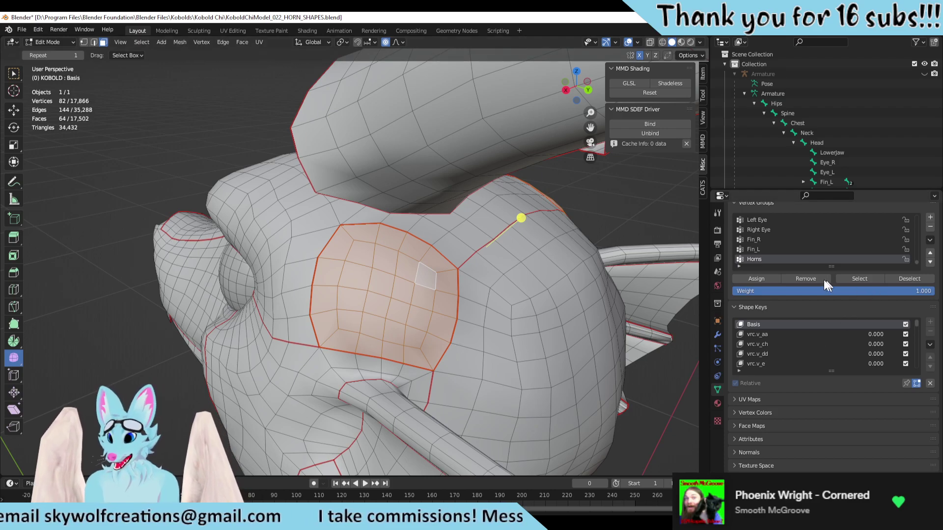
pyautogui.click(805, 279)
pyautogui.scroll(-5, 499, 247)
pyautogui.click(603, 249)
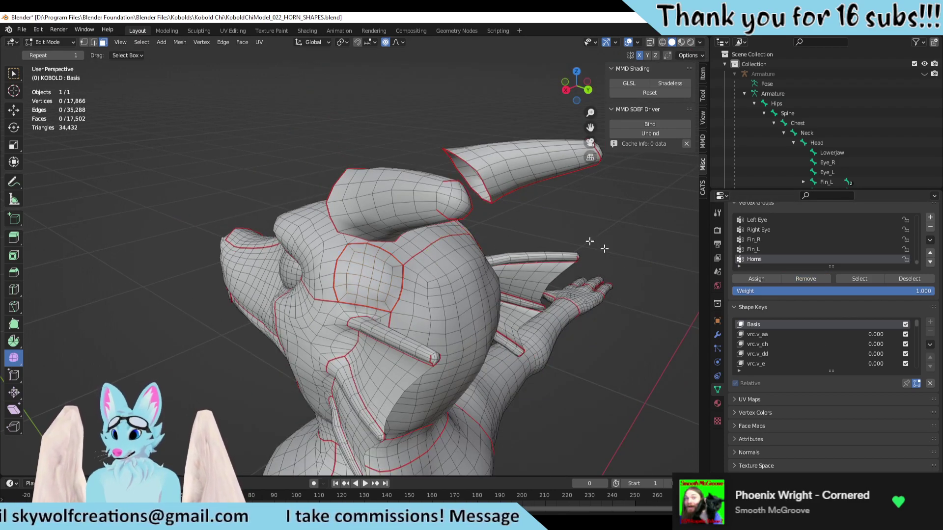
# Step: Check which vertices remain in the Horns group, then inspect the head in Object Mode and return to Edit Mode
pyautogui.click(870, 278)
pyautogui.click(617, 240)
pyautogui.moveTo(491, 308); pyautogui.dragTo(545, 284, button='middle')
pyautogui.scroll(2, 545, 283)
pyautogui.press('Tab')
pyautogui.moveTo(563, 177); pyautogui.dragTo(506, 304, button='middle')
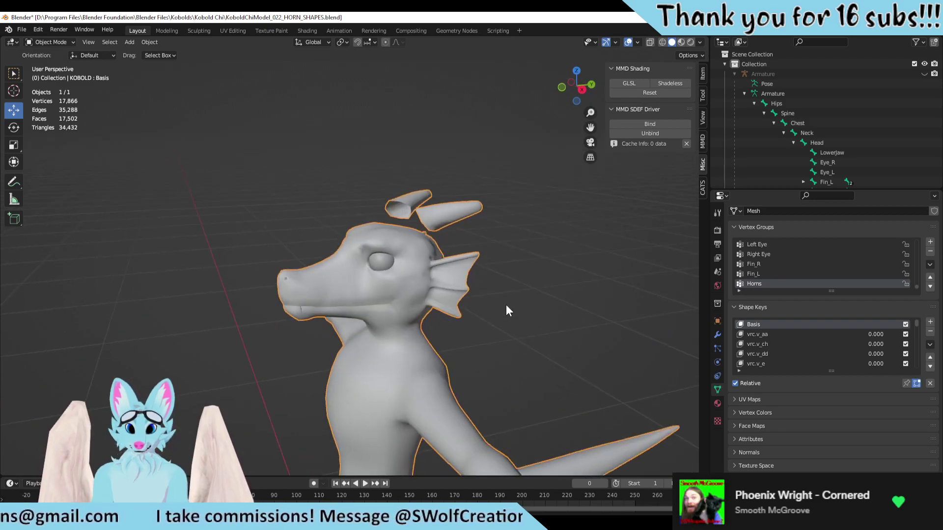
pyautogui.press('Tab')
pyautogui.scroll(5, 546, 280)
pyautogui.keyDown('shift'); pyautogui.moveTo(547, 280); pyautogui.dragTo(428, 314, button='middle'); pyautogui.keyUp('shift')
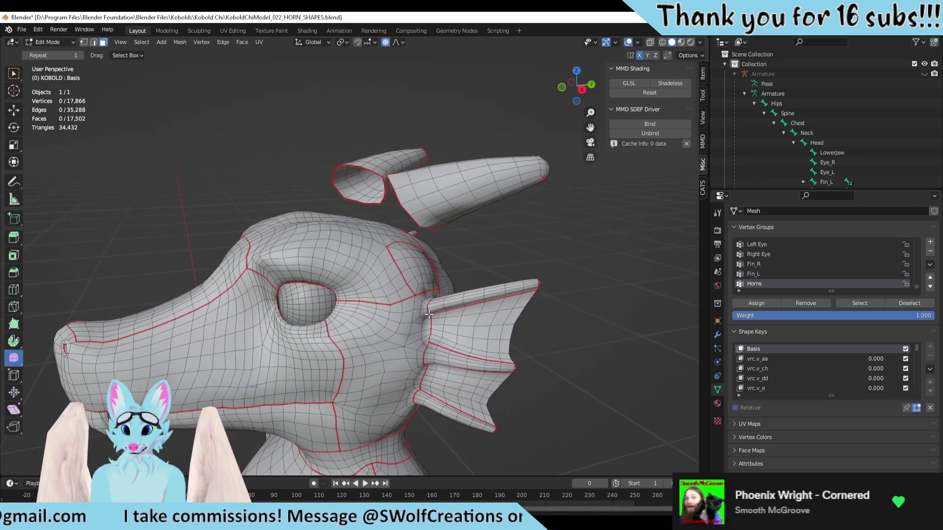
# Step: Rename the Horns vertex group to Horns_Small
pyautogui.click(470, 196)
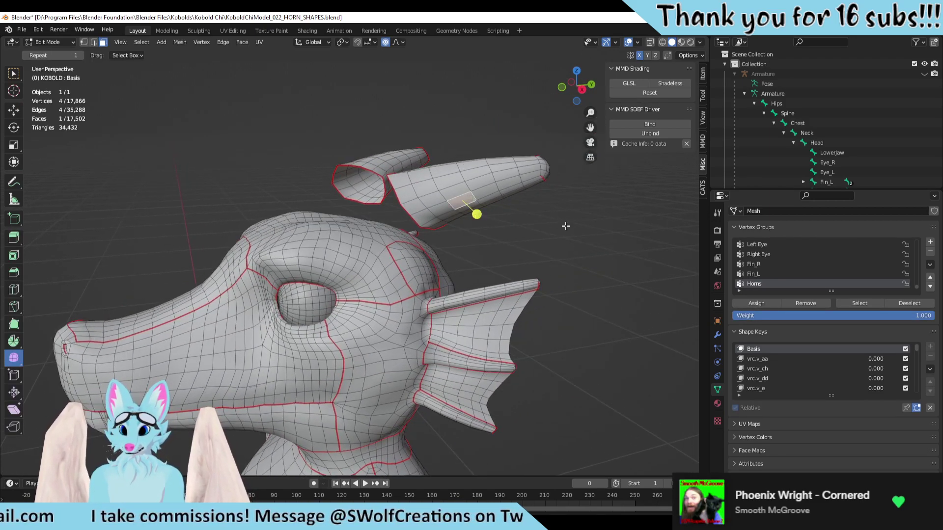
pyautogui.moveTo(565, 225); pyautogui.dragTo(690, 308, button='middle')
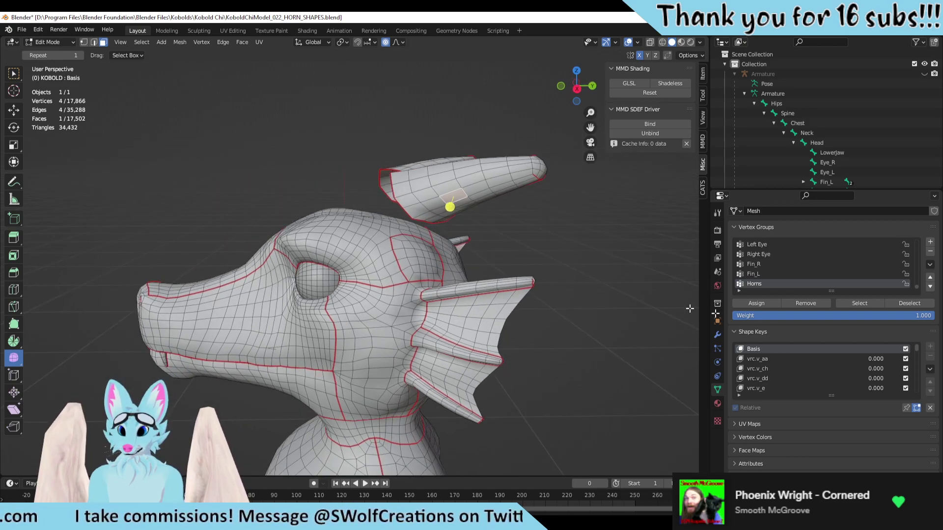
pyautogui.click(764, 283)
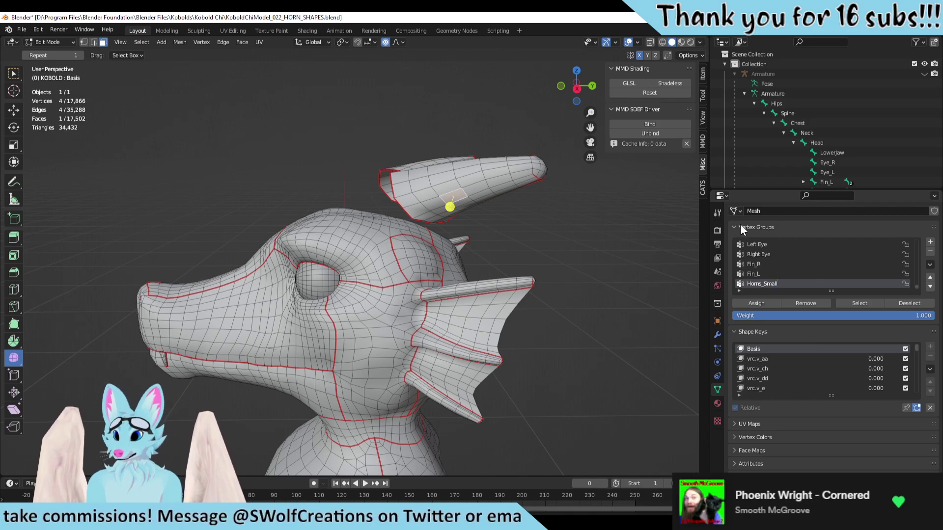
# Step: Select all Horns_Small vertices and move both horns straight down about 0.056 m onto the head
pyautogui.scroll(2, 597, 255)
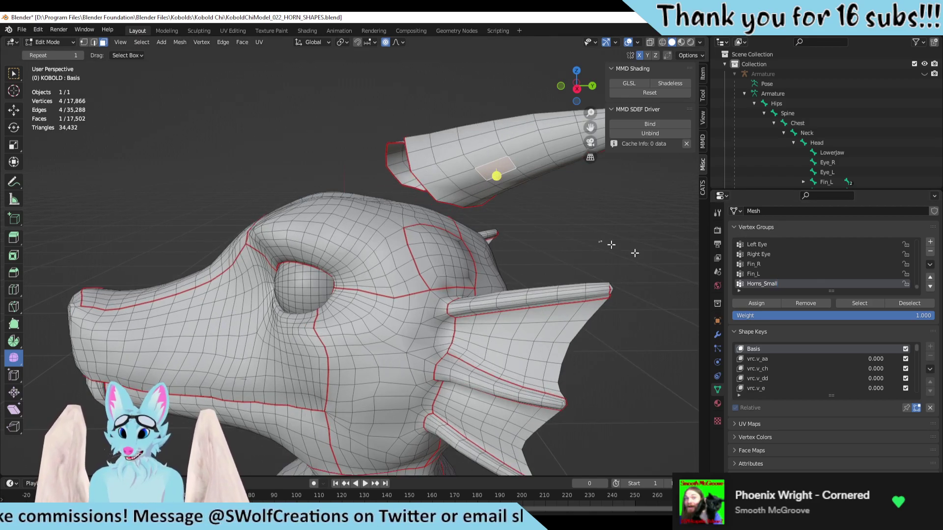
pyautogui.click(847, 301)
pyautogui.moveTo(455, 168); pyautogui.dragTo(1, 118, button='middle')
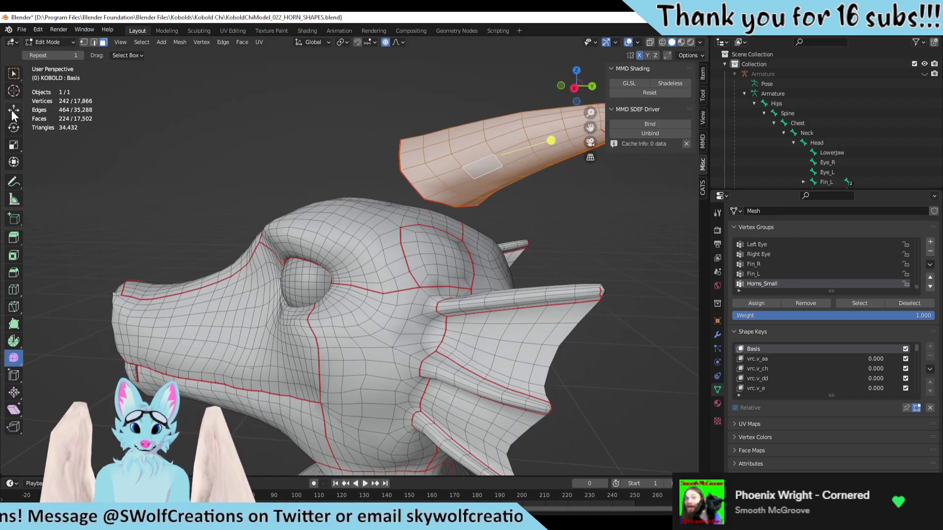
pyautogui.click(13, 114)
pyautogui.moveTo(505, 145); pyautogui.dragTo(493, 127, button='middle')
pyautogui.moveTo(479, 121); pyautogui.dragTo(480, 197)
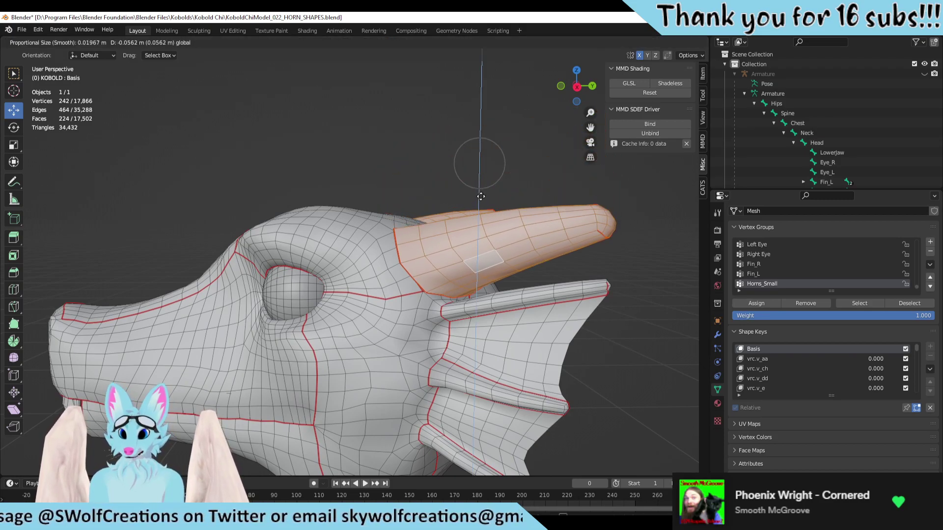
pyautogui.moveTo(449, 226); pyautogui.dragTo(298, 273, button='middle')
pyautogui.scroll(-2, 459, 256)
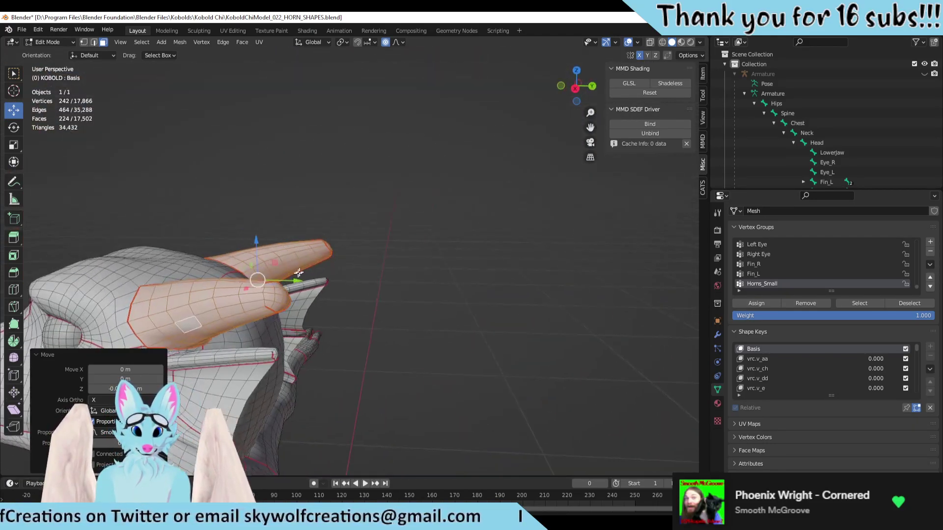
# Step: In edge select mode, select the open edge loop around the base of the near horn
pyautogui.scroll(8, 299, 273)
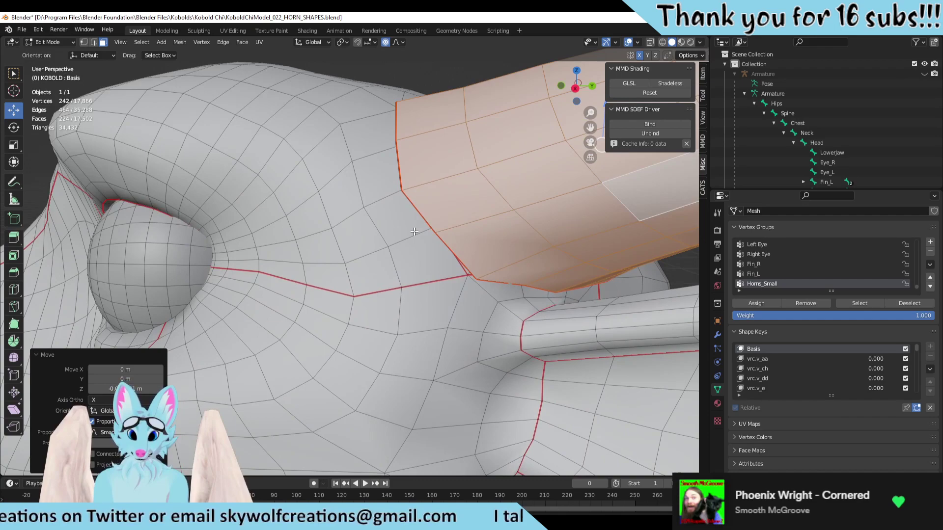
pyautogui.click(438, 220)
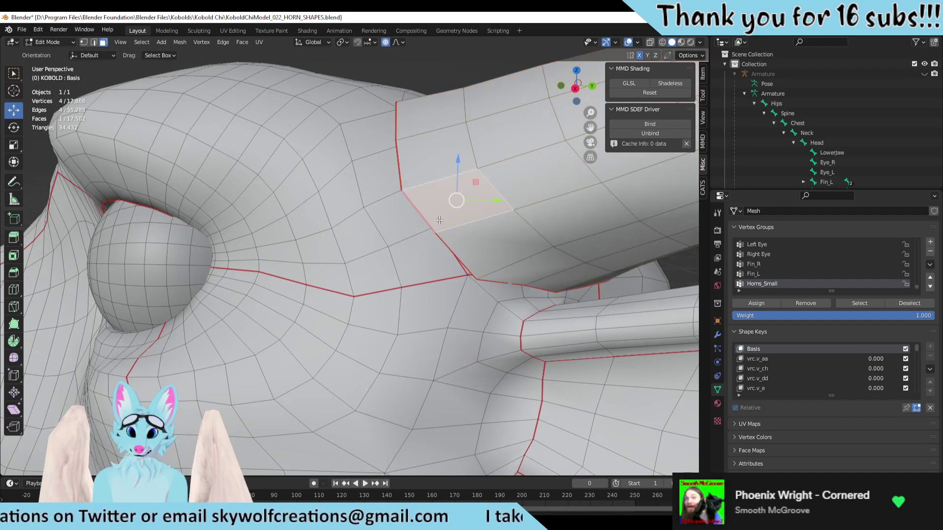
pyautogui.click(94, 42)
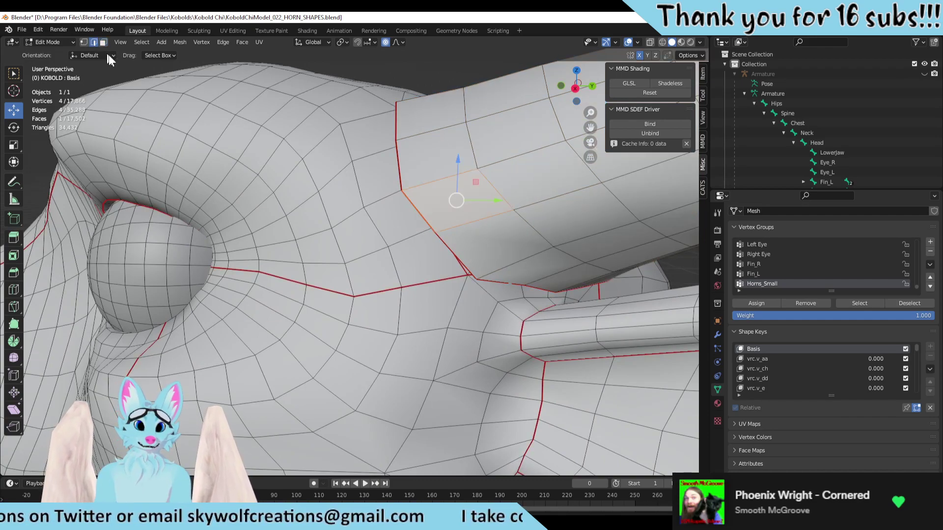
pyautogui.click(430, 222)
pyautogui.keyDown('alt'); pyautogui.click(401, 176); pyautogui.keyUp('alt')
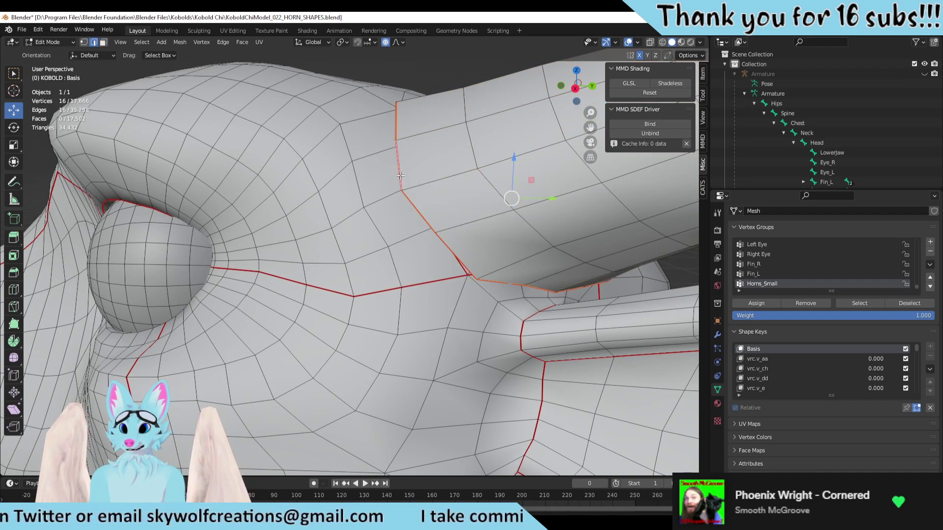
pyautogui.moveTo(418, 164); pyautogui.dragTo(438, 188, button='middle')
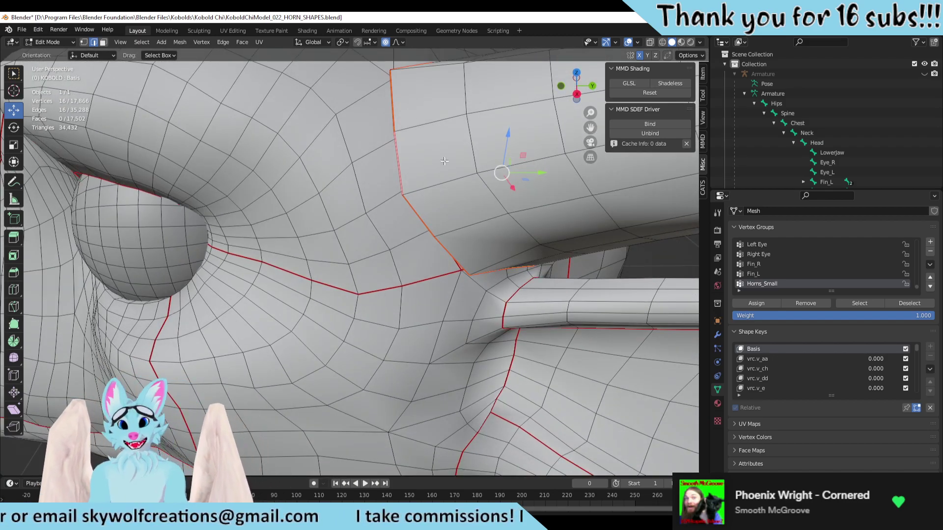
pyautogui.moveTo(444, 161); pyautogui.dragTo(432, 217, button='middle')
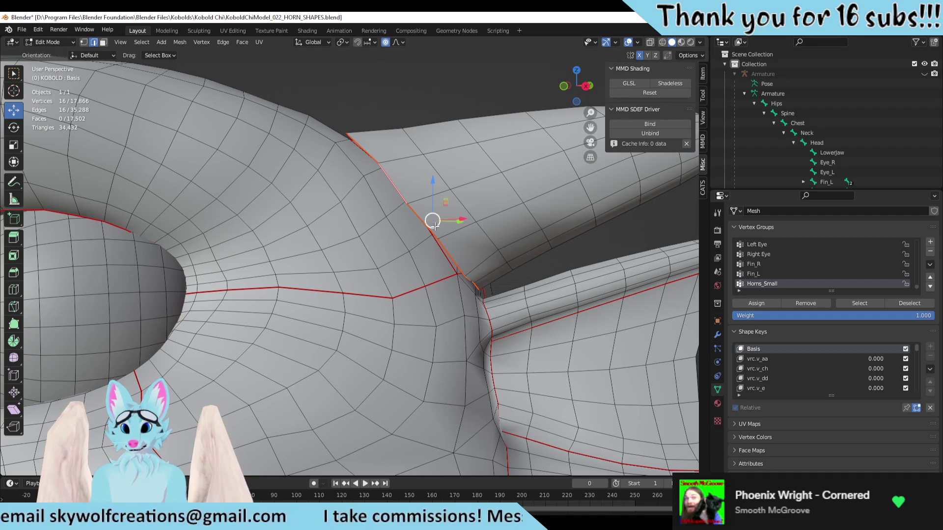
# Step: Try to move the near horn's base edge loop with proportional editing on, and undo the move
pyautogui.scroll(-5, 435, 226)
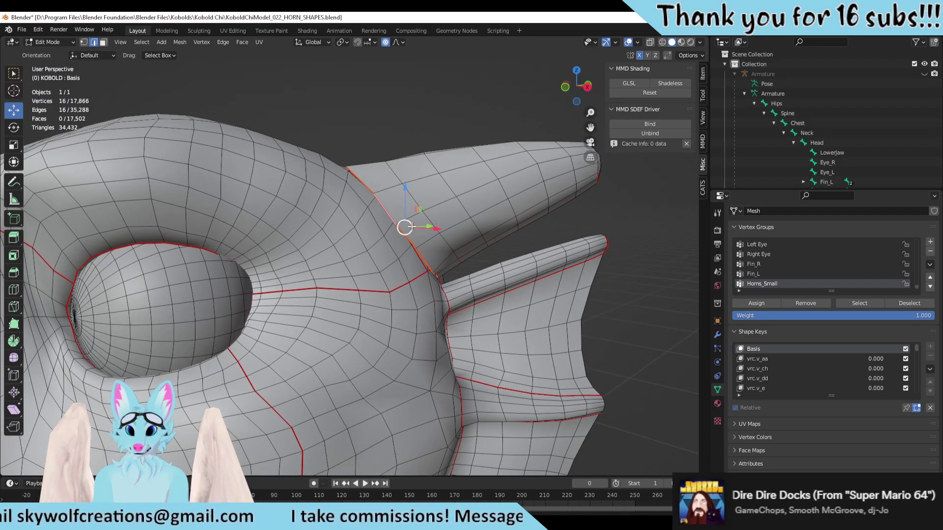
pyautogui.moveTo(411, 226); pyautogui.dragTo(406, 232)
pyautogui.scroll(-1, 407, 230)
pyautogui.hotkey('ctrl', 'z')
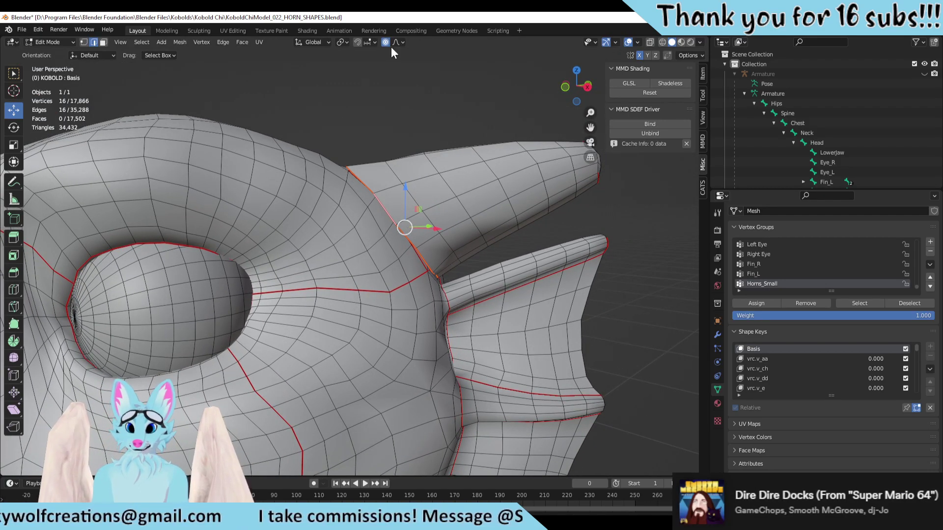
# Step: With proportional editing off, move the horn's base edge loop about 0.012 m into the head and scale it slightly
pyautogui.press('g')
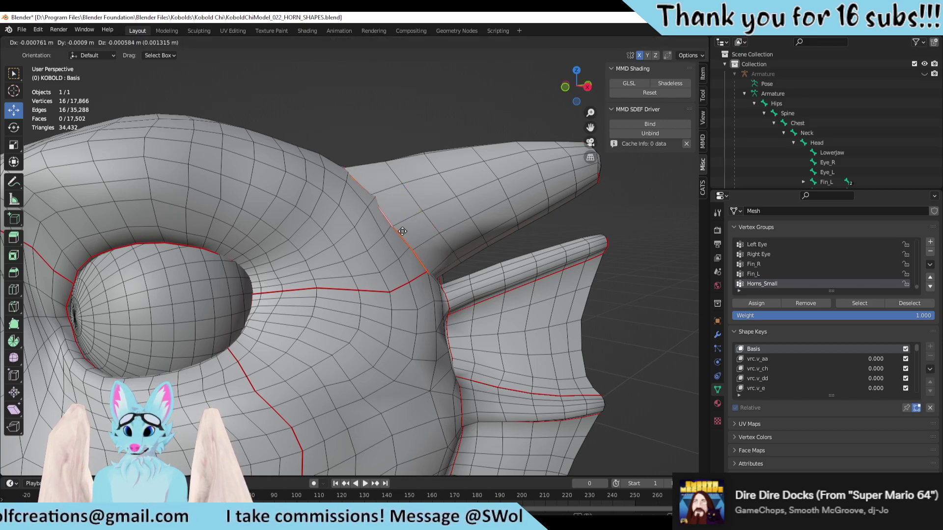
pyautogui.click(376, 241)
pyautogui.moveTo(377, 240); pyautogui.dragTo(351, 248, button='middle')
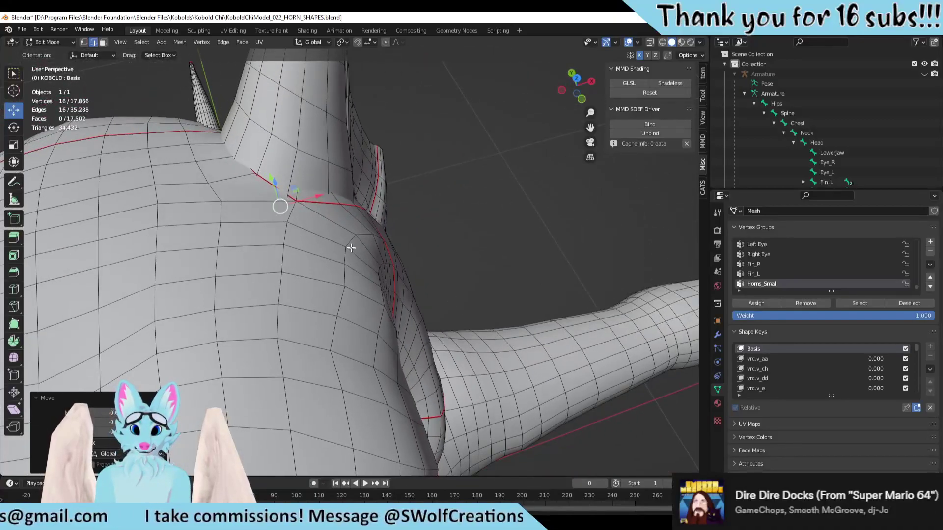
pyautogui.press('s')
pyautogui.click(392, 259)
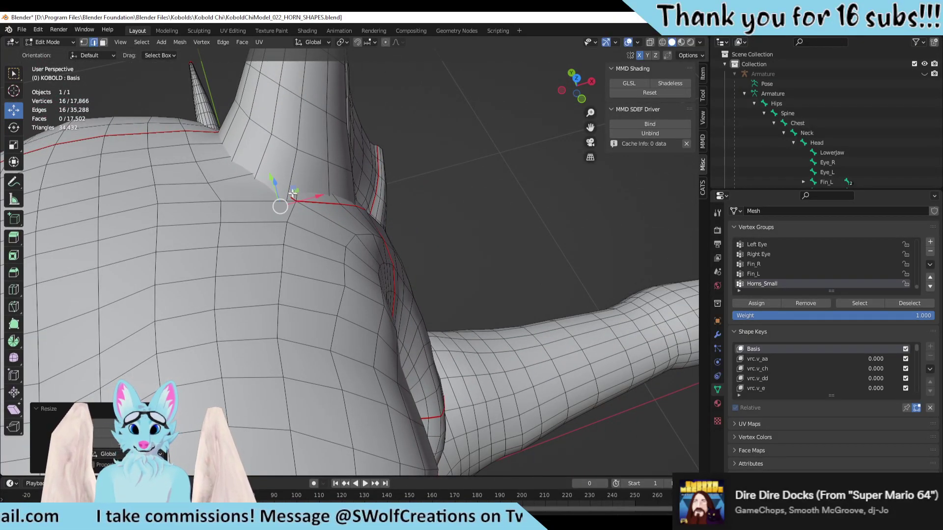
# Step: Nudge the horn's base edge loop along X in small moves to fit it into the head surface
pyautogui.moveTo(322, 197); pyautogui.dragTo(330, 201)
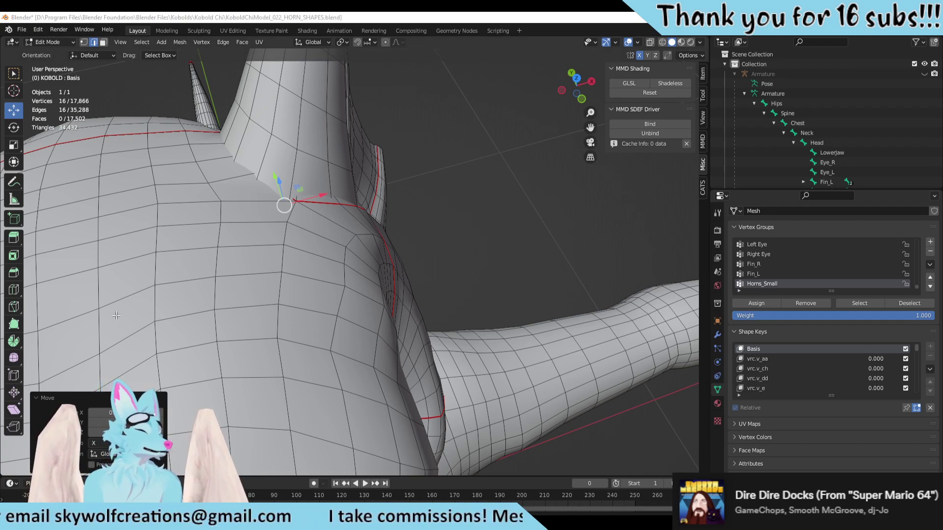
pyautogui.moveTo(346, 227); pyautogui.dragTo(511, 209, button='middle')
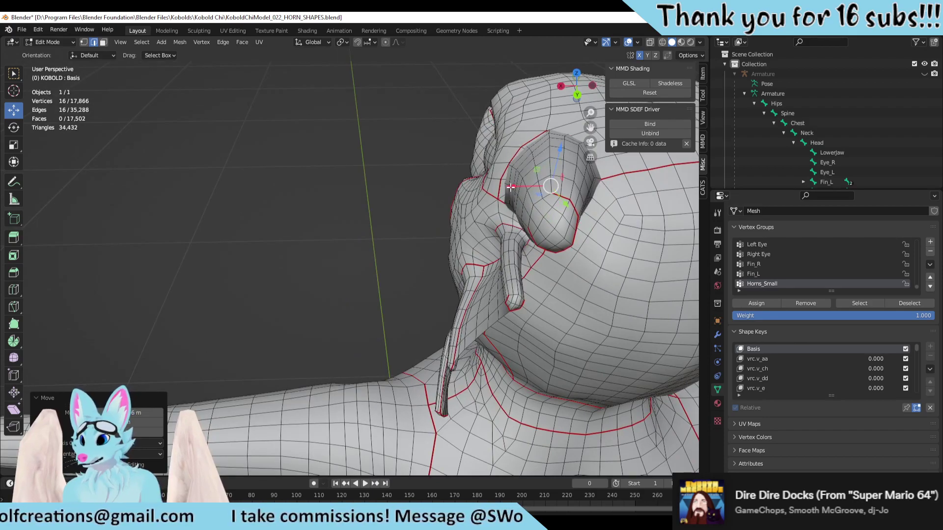
pyautogui.moveTo(511, 187); pyautogui.dragTo(504, 187)
pyautogui.moveTo(516, 195); pyautogui.dragTo(644, 168, button='middle')
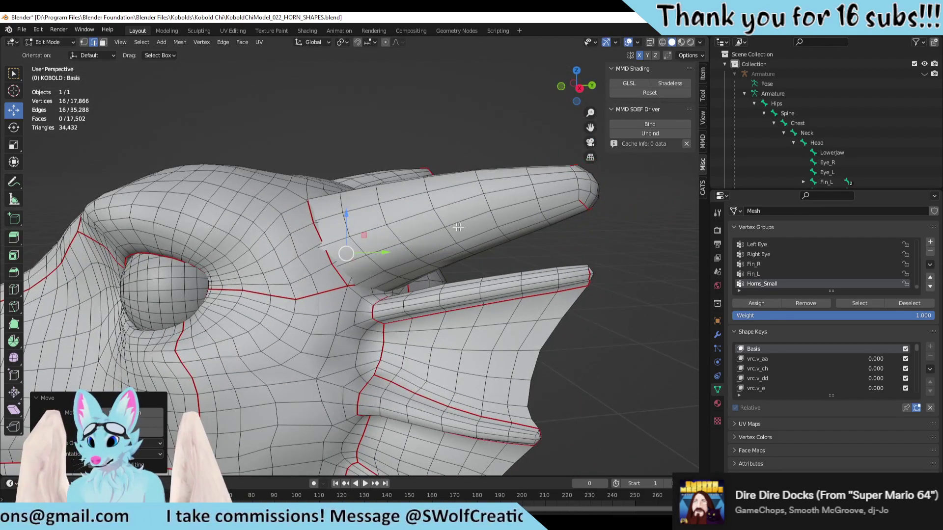
pyautogui.moveTo(458, 227); pyautogui.dragTo(420, 228, button='middle')
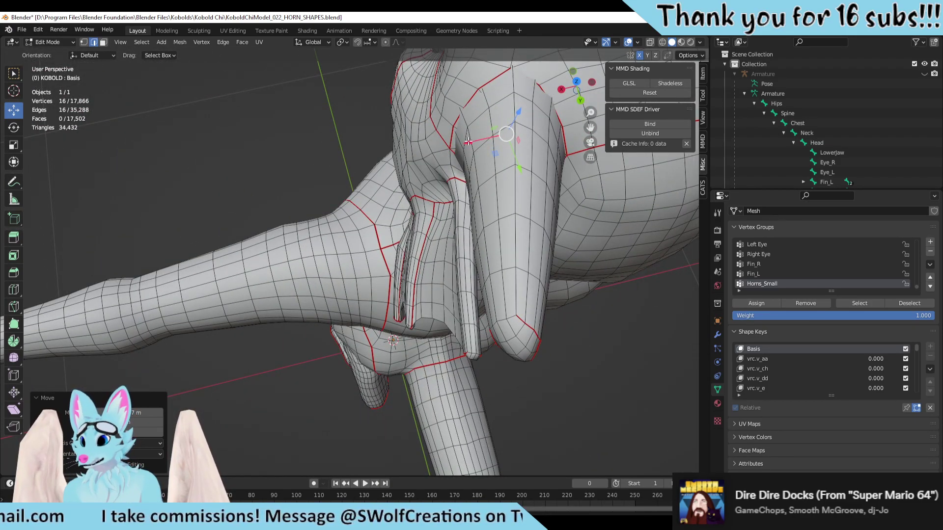
pyautogui.moveTo(469, 142); pyautogui.dragTo(474, 142)
pyautogui.moveTo(510, 246); pyautogui.dragTo(619, 147, button='middle')
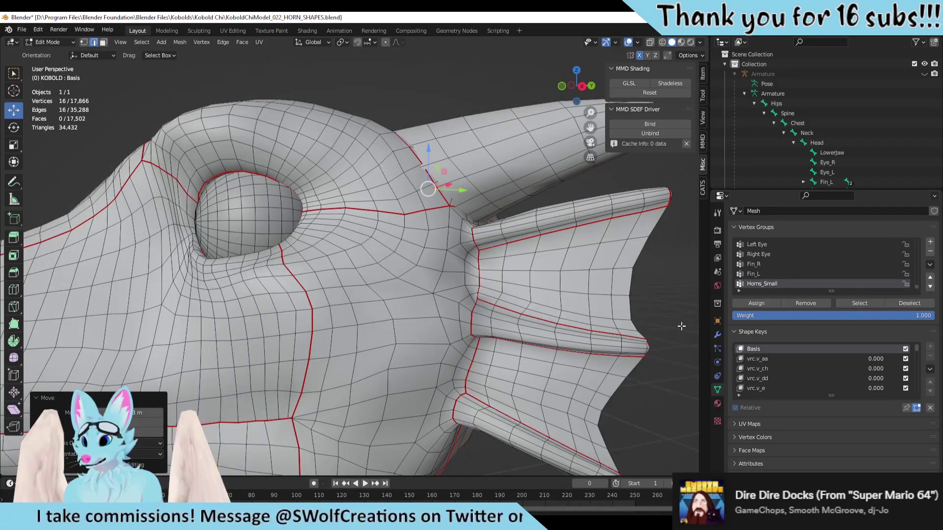
# Step: Deselect everything, check the horn joints from several sides in Material Preview shading, and save the file
pyautogui.scroll(-2, 682, 326)
pyautogui.click(676, 299)
pyautogui.scroll(-2, 666, 293)
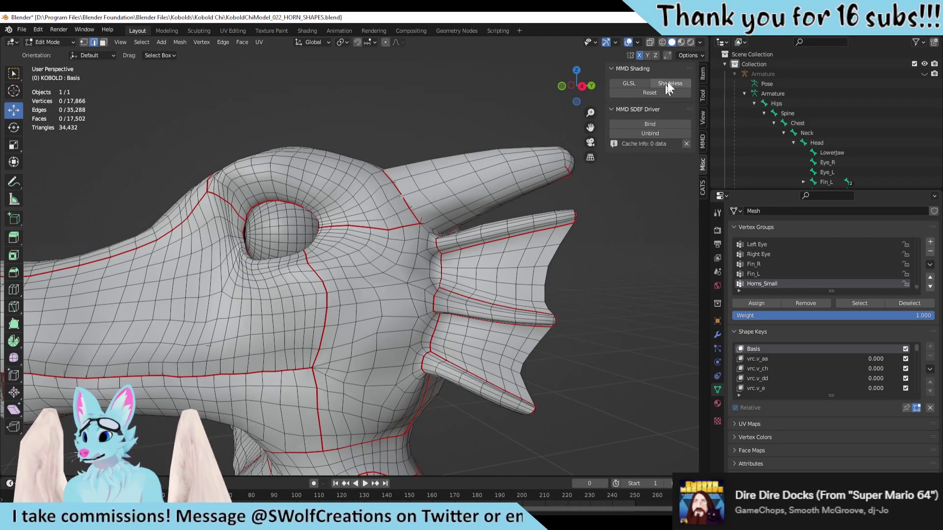
pyautogui.click(681, 42)
pyautogui.moveTo(515, 220)
pyautogui.mouseDown(button='middle')
pyautogui.moveTo(421, 269)
pyautogui.moveTo(479, 277)
pyautogui.moveTo(492, 216)
pyautogui.moveTo(538, 225)
pyautogui.mouseUp(button='middle')
pyautogui.moveTo(438, 200); pyautogui.dragTo(429, 282, button='middle')
pyautogui.moveTo(545, 267); pyautogui.dragTo(537, 235, button='middle')
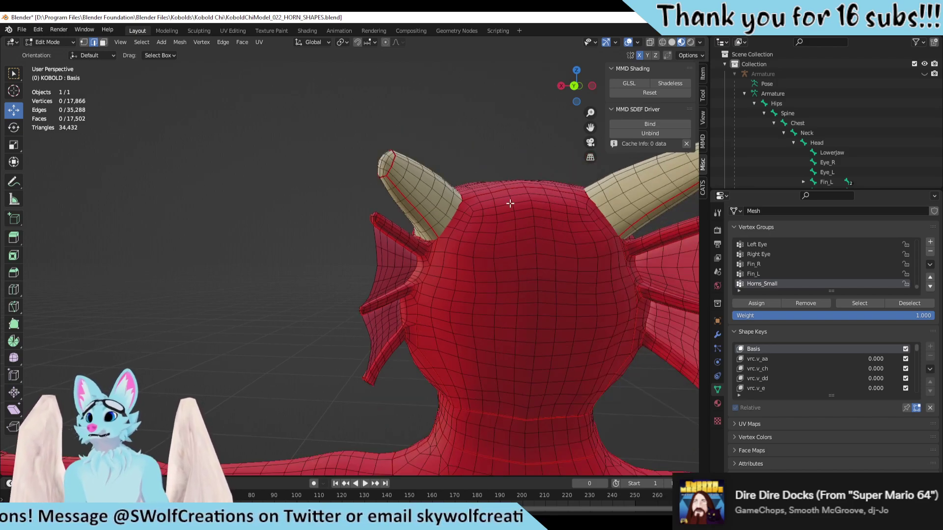
pyautogui.moveTo(340, 101); pyautogui.dragTo(508, 153, button='middle')
pyautogui.scroll(1, 414, 124)
pyautogui.hotkey('ctrl', 's')
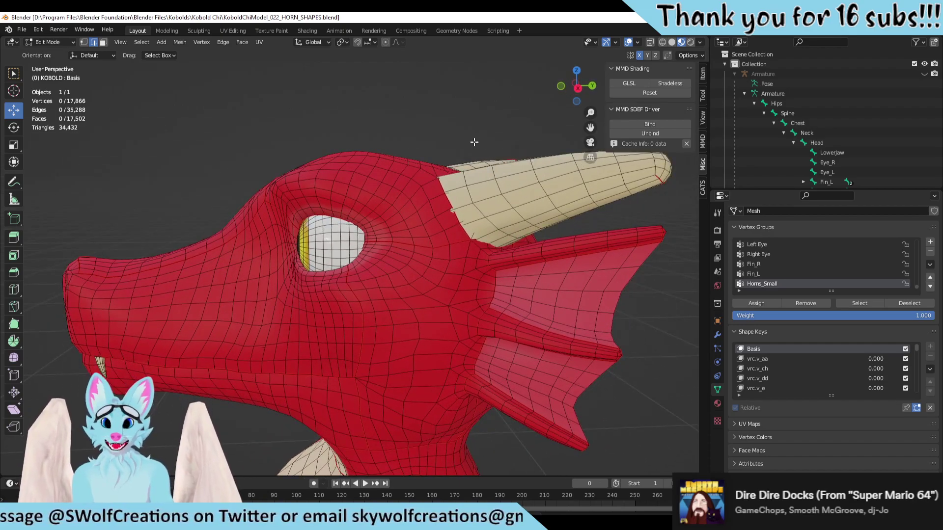
# Step: Look closely at the horn's base and go through the shape key list to its last entries
pyautogui.scroll(3, 511, 196)
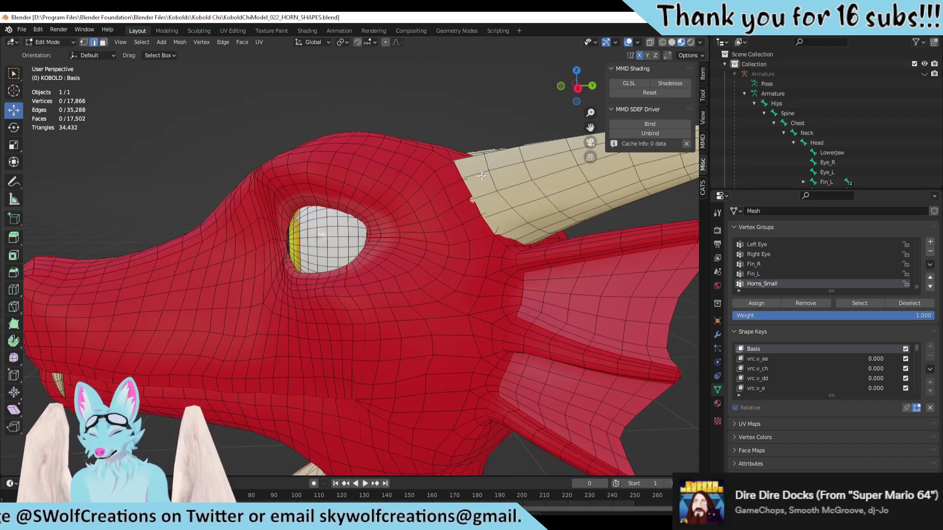
pyautogui.scroll(3, 502, 182)
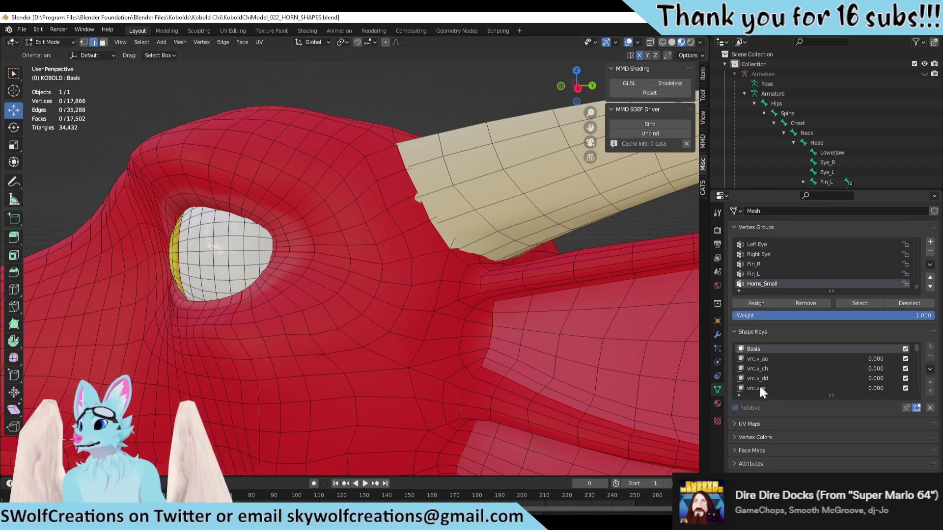
pyautogui.scroll(-7, 759, 384)
pyautogui.moveTo(916, 358); pyautogui.dragTo(918, 397)
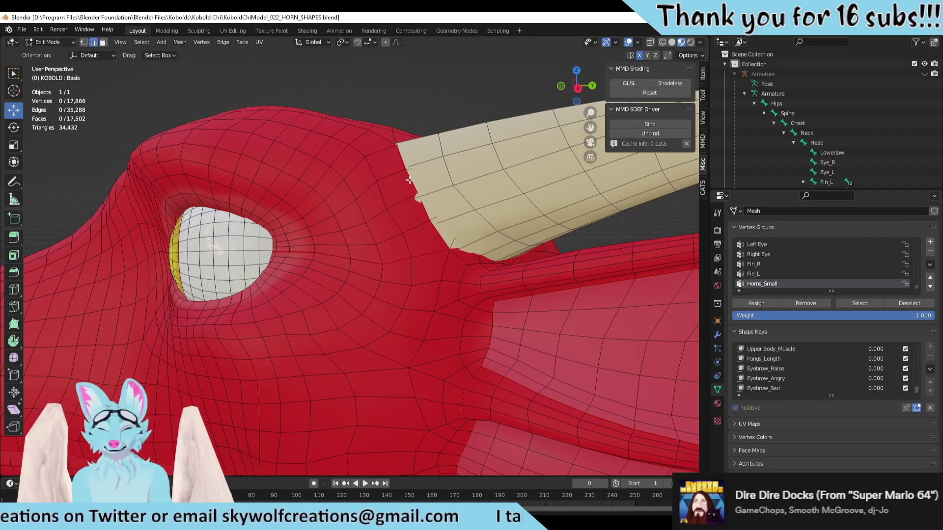
# Step: Switch to Object Mode and examine the small horns on the head up close and from the front
pyautogui.press('Tab')
pyautogui.scroll(-3, 391, 134)
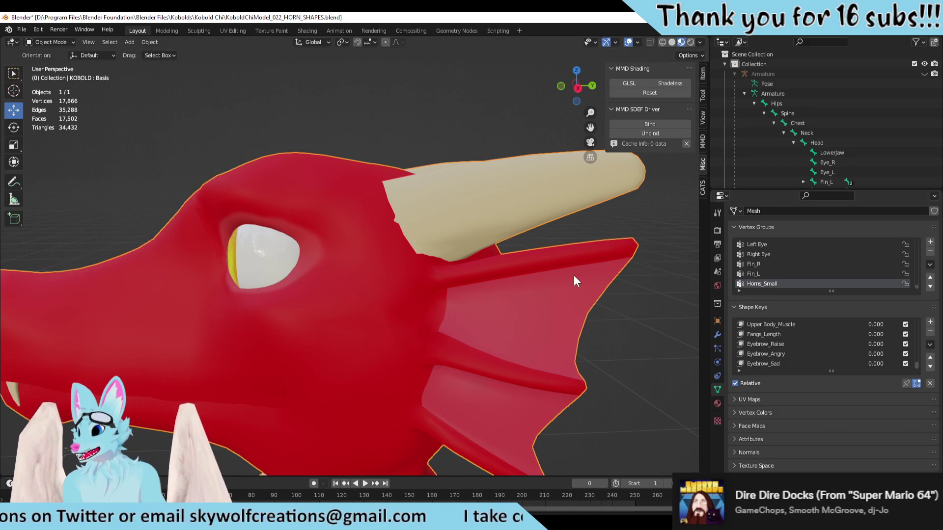
pyautogui.scroll(-3, 529, 191)
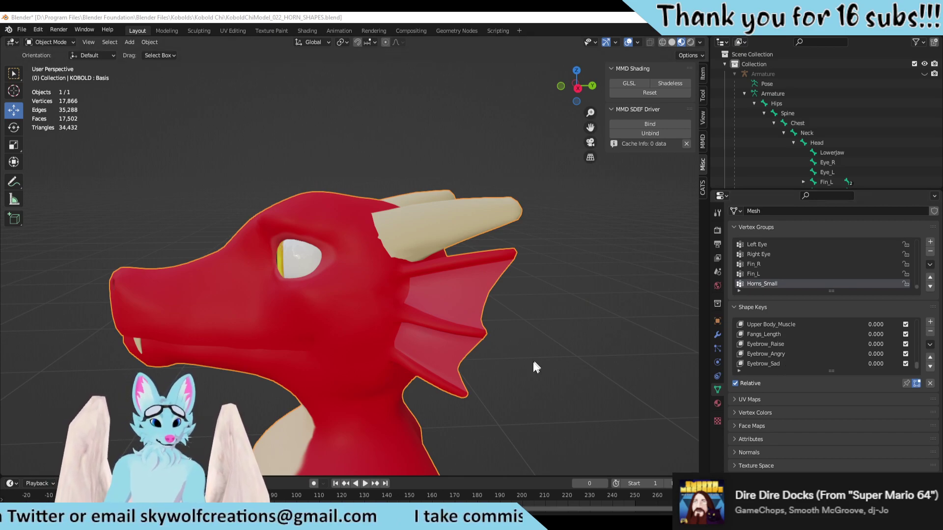
pyautogui.moveTo(540, 359); pyautogui.dragTo(516, 277, button='middle')
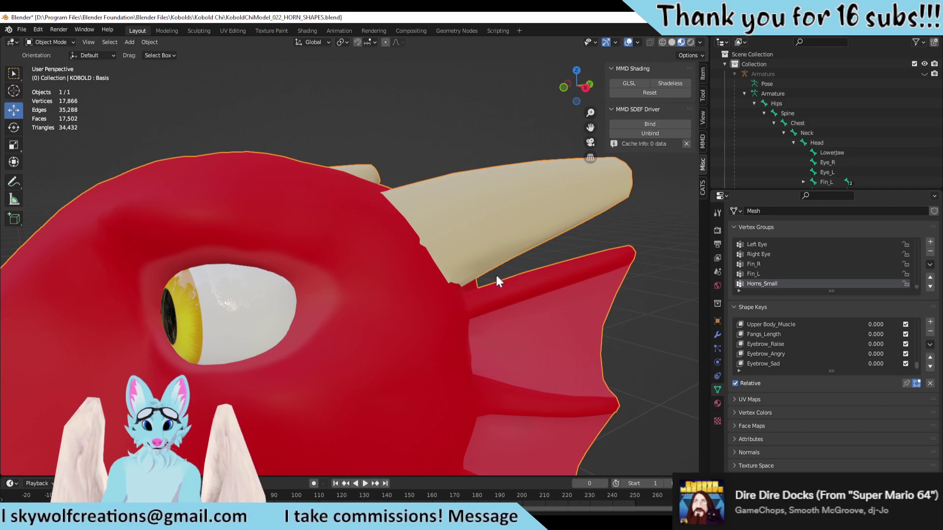
pyautogui.scroll(-6, 496, 279)
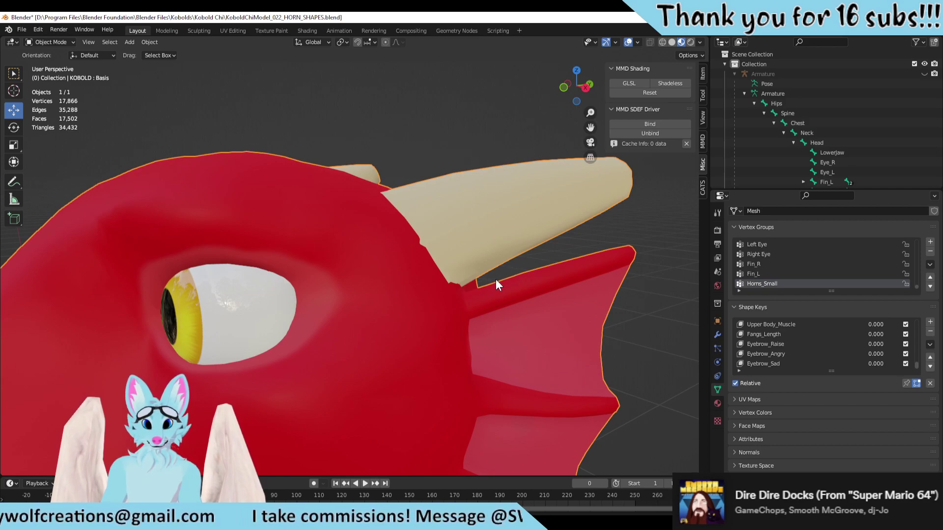
pyautogui.moveTo(498, 307); pyautogui.dragTo(550, 343, button='middle')
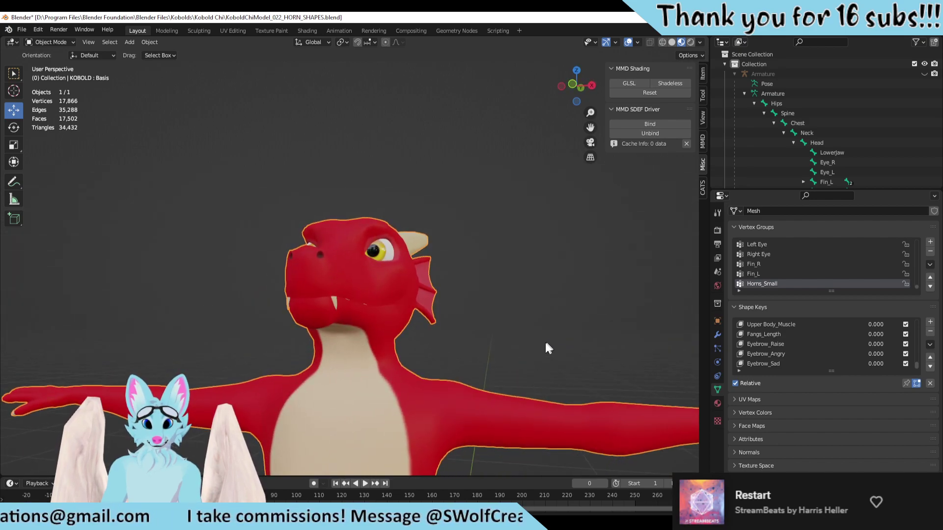
pyautogui.scroll(-3, 544, 339)
pyautogui.moveTo(484, 388); pyautogui.dragTo(502, 396, button='middle')
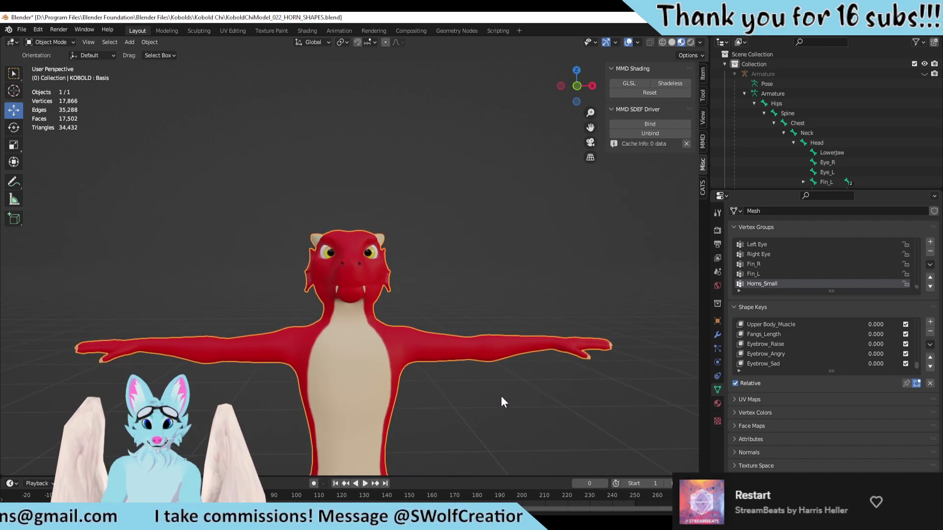
pyautogui.scroll(1, 456, 393)
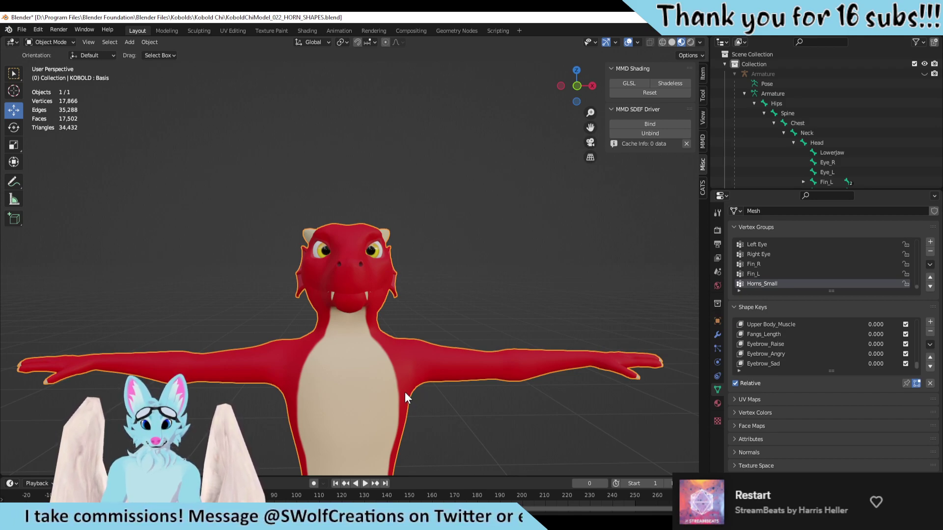
pyautogui.scroll(-2, 405, 392)
pyautogui.scroll(2, 404, 392)
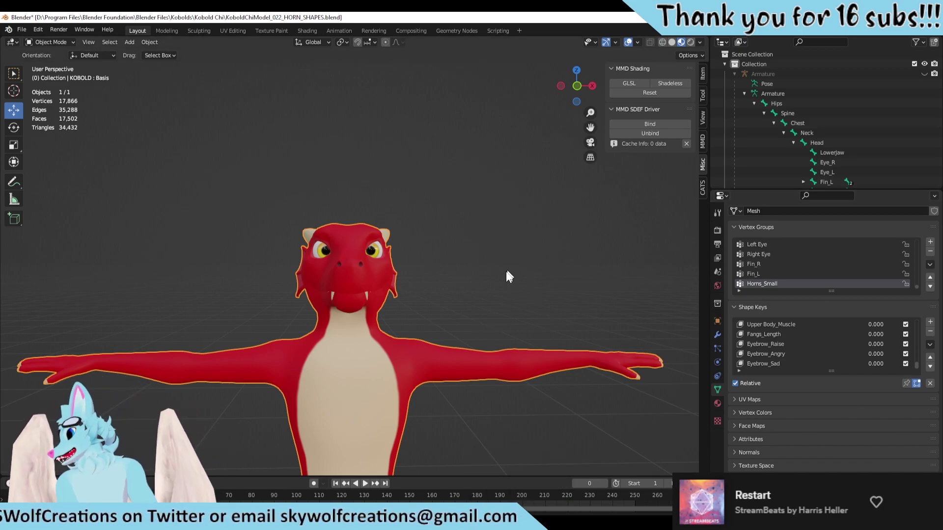
# Step: Enter Edit Mode on the kobold mesh with X-ray enabled and vertex selection active for work on the horn's base
pyautogui.scroll(4, 448, 354)
pyautogui.moveTo(443, 374); pyautogui.dragTo(384, 333, button='middle')
pyautogui.scroll(5, 418, 297)
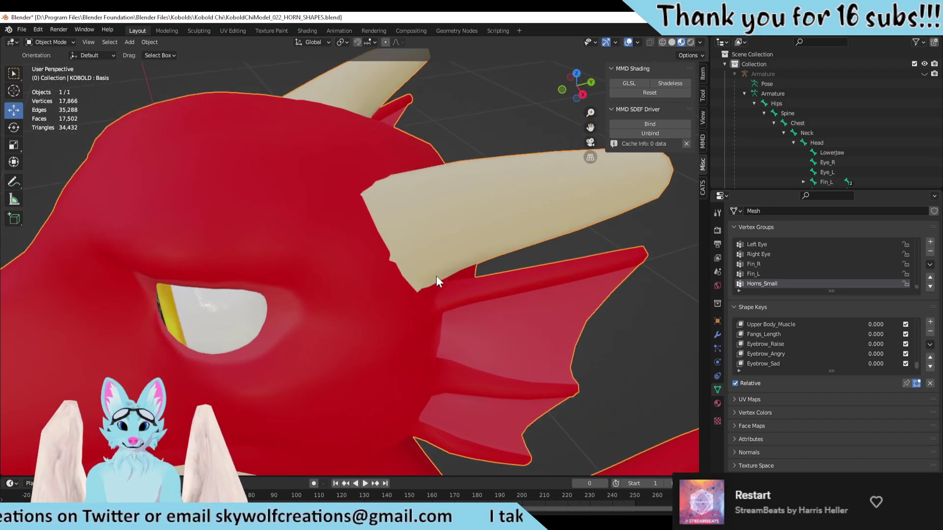
pyautogui.press('Tab')
pyautogui.moveTo(436, 276); pyautogui.dragTo(391, 273, button='middle')
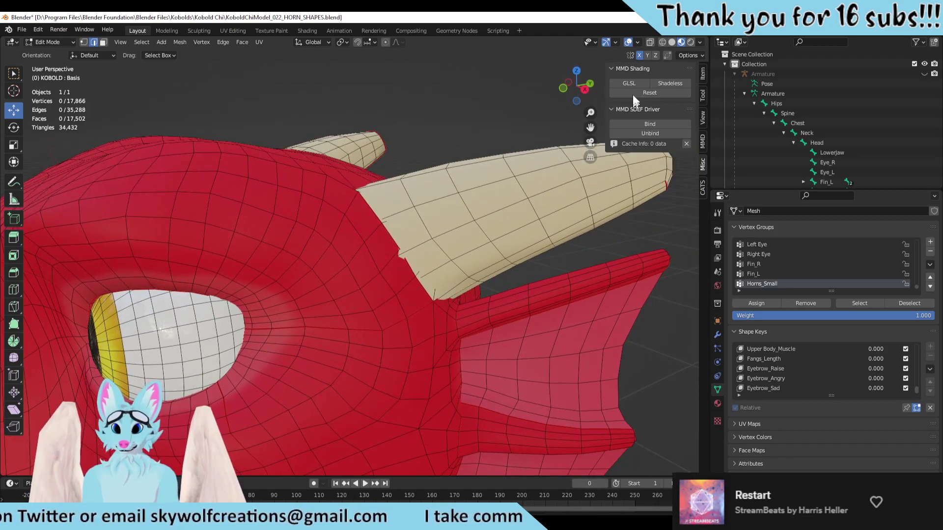
pyautogui.click(649, 42)
pyautogui.scroll(3, 421, 269)
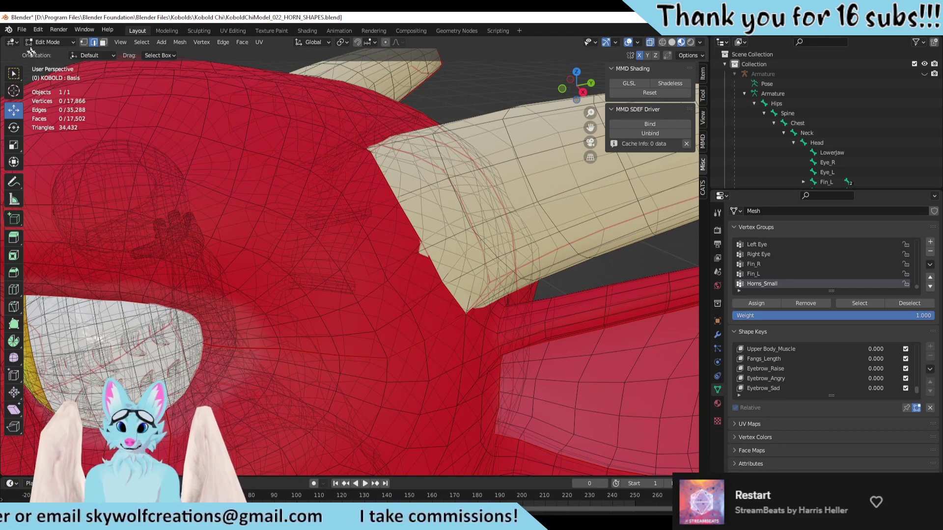
pyautogui.click(83, 42)
# Step: Move the head vertex in front of the horn's lower base edge about 0.003 m toward the horn
pyautogui.click(370, 279)
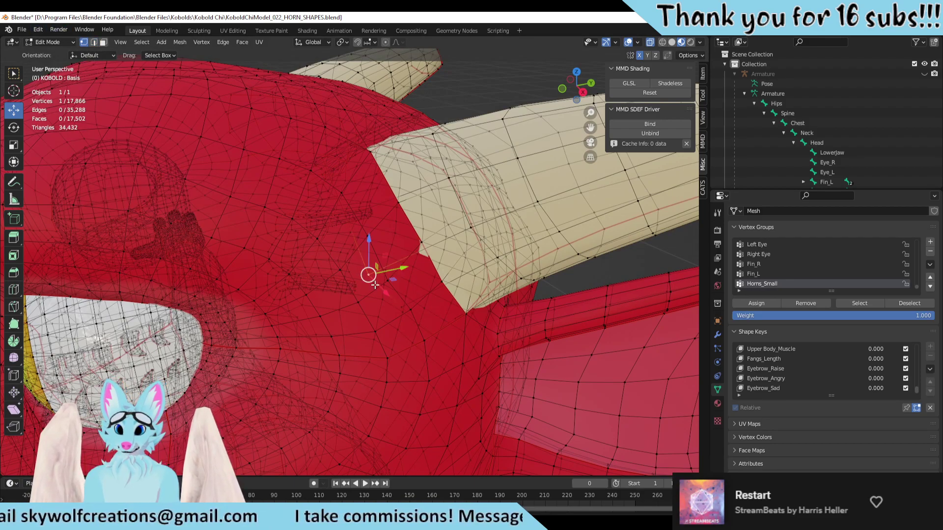
pyautogui.moveTo(374, 285); pyautogui.dragTo(386, 270, button='middle')
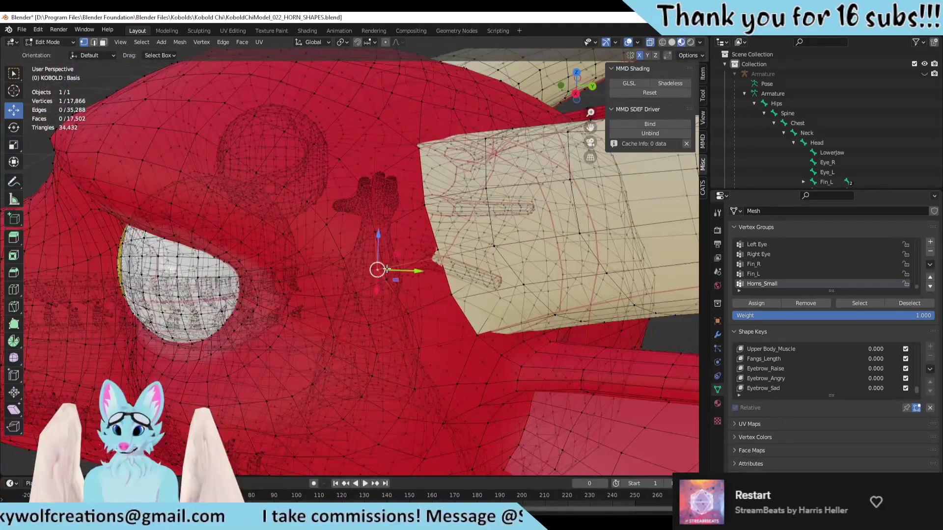
pyautogui.press('g')
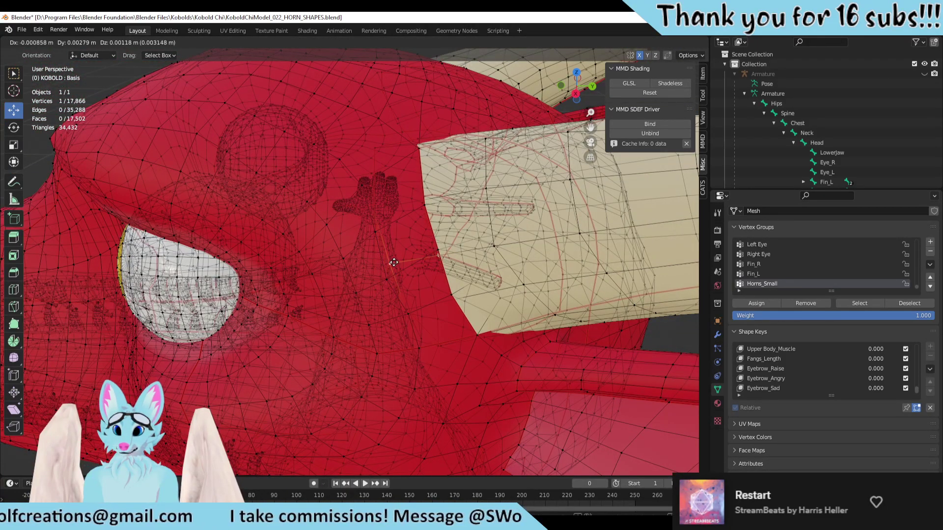
pyautogui.click(394, 262)
# Step: Move the head vertex beside the horn's upper base corner down by about 0.001 m
pyautogui.moveTo(394, 262); pyautogui.dragTo(366, 226, button='middle')
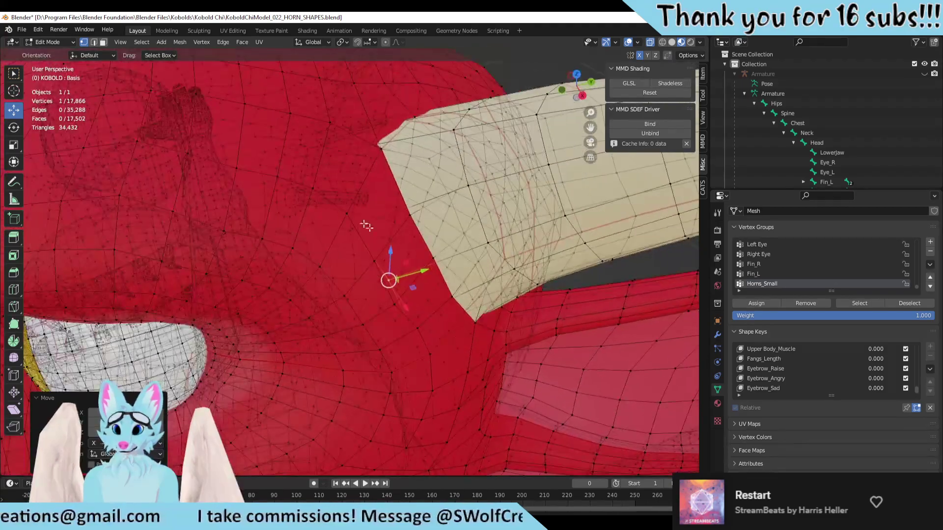
pyautogui.click(329, 154)
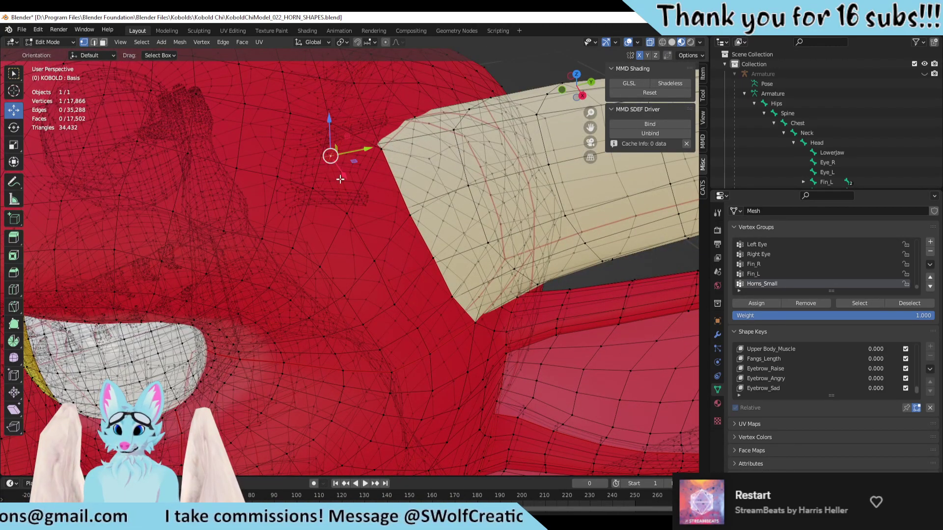
pyautogui.moveTo(339, 179); pyautogui.dragTo(316, 172, button='middle')
pyautogui.scroll(2, 288, 128)
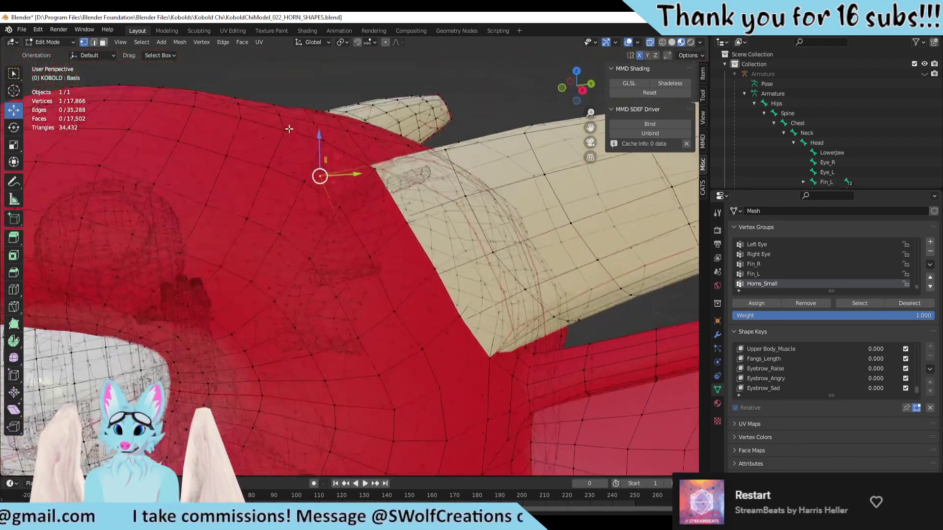
pyautogui.moveTo(289, 129); pyautogui.dragTo(317, 174, button='middle')
pyautogui.press('g')
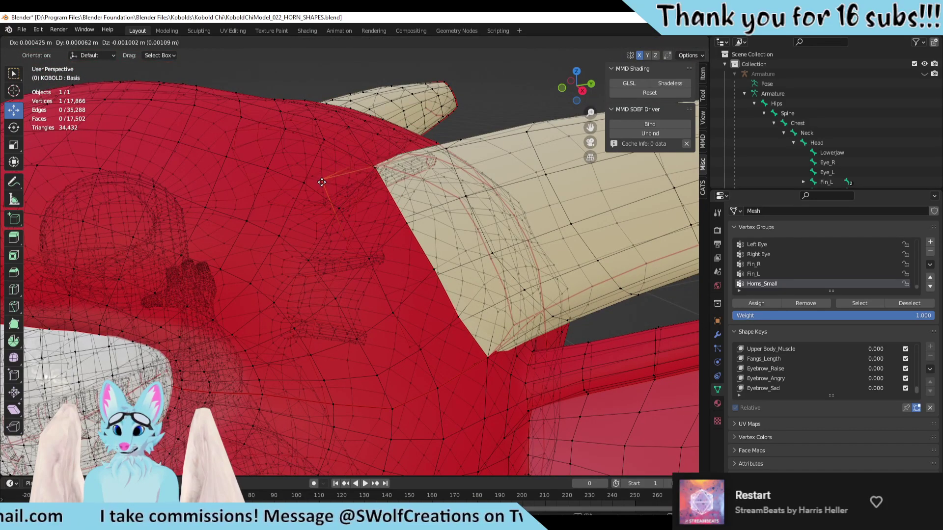
pyautogui.click(321, 182)
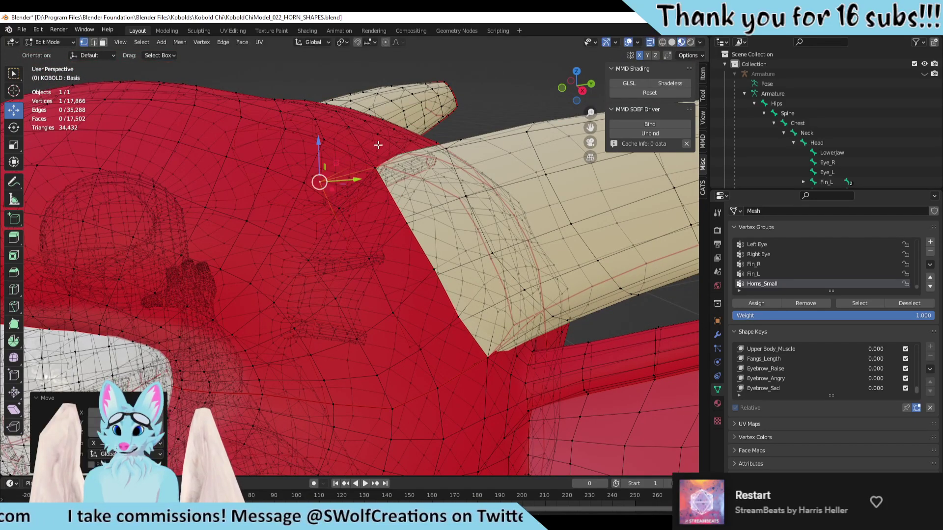
# Step: Adjust the selected vertex's height along Z, and check the horn joint in Object Mode with X-ray off
pyautogui.moveTo(378, 145); pyautogui.dragTo(272, 220, button='middle')
pyautogui.press('g')
pyautogui.press('z')
pyautogui.click(351, 129)
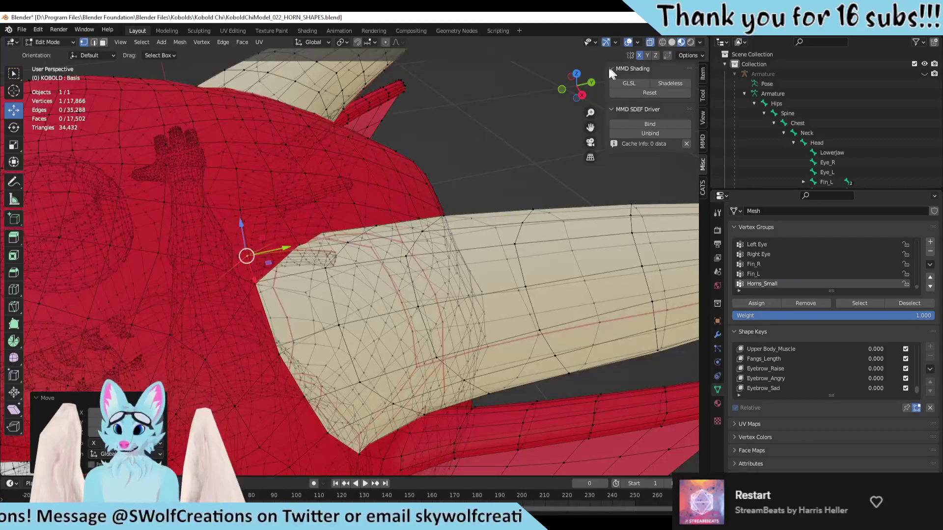
pyautogui.moveTo(375, 240); pyautogui.dragTo(450, 253, button='middle')
pyautogui.press('Tab')
pyautogui.hotkey('alt', 'z')
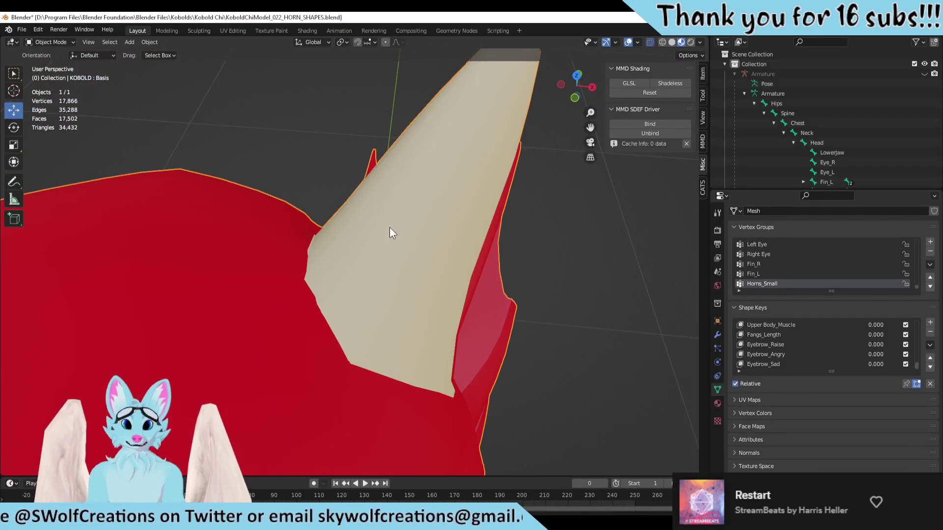
pyautogui.moveTo(390, 227); pyautogui.dragTo(339, 155, button='middle')
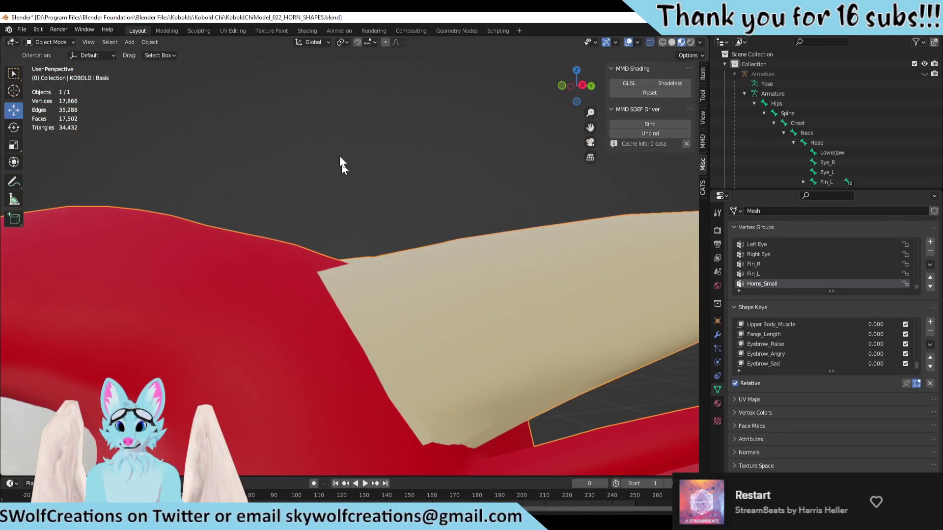
# Step: Open the UV Editing workspace, look into the horn's opening from inside the head, and activate face selection
pyautogui.click(230, 31)
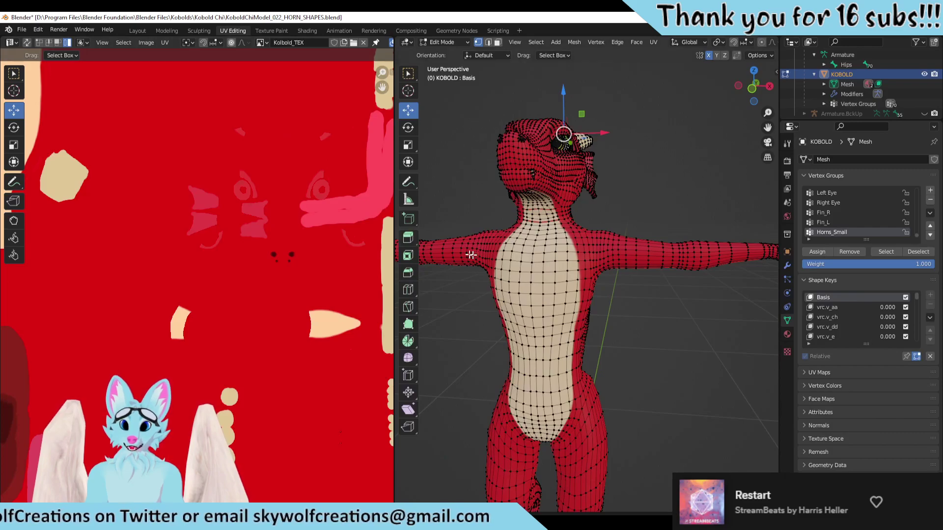
pyautogui.scroll(3, 575, 214)
pyautogui.moveTo(599, 193); pyautogui.dragTo(602, 365, button='middle')
pyautogui.scroll(6, 603, 365)
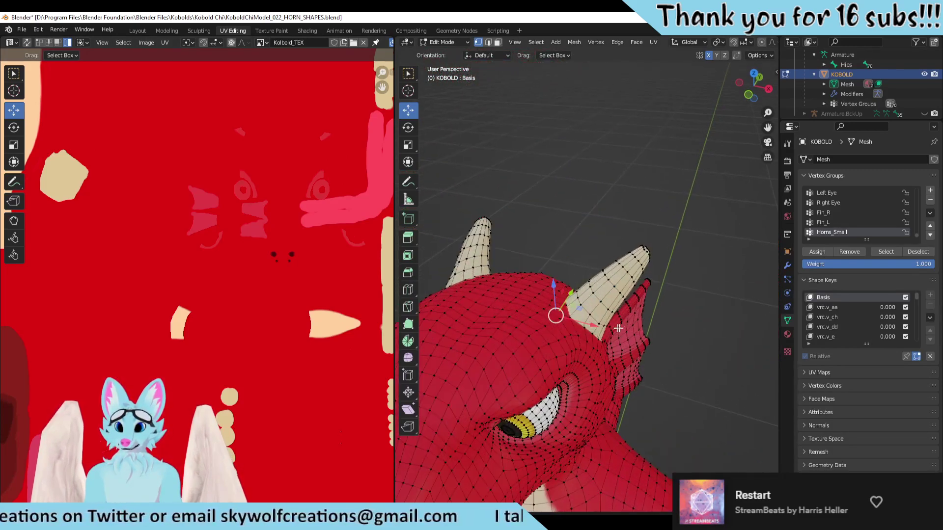
pyautogui.moveTo(648, 341); pyautogui.dragTo(619, 336, button='middle')
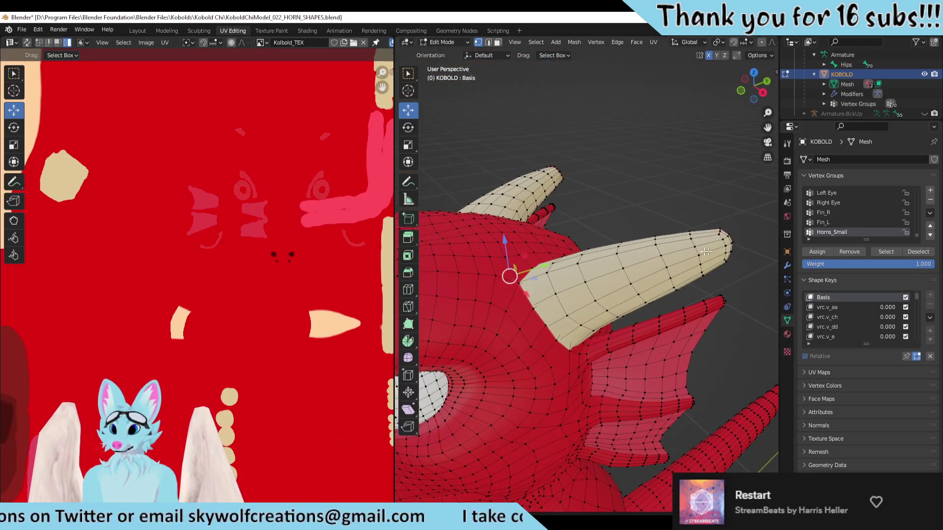
pyautogui.scroll(-3, 528, 215)
pyautogui.scroll(4, 560, 296)
pyautogui.moveTo(510, 290); pyautogui.dragTo(627, 261, button='middle')
pyautogui.press('KP_Decimal')
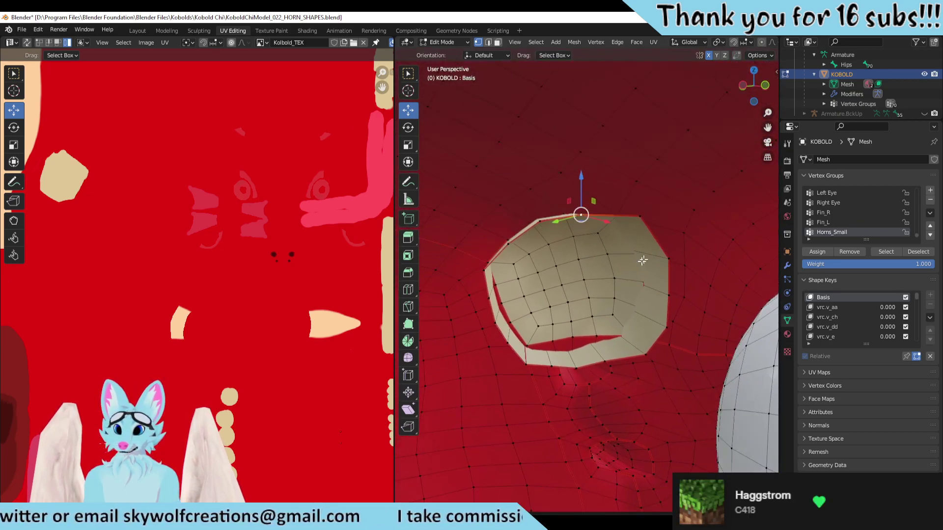
pyautogui.click(497, 43)
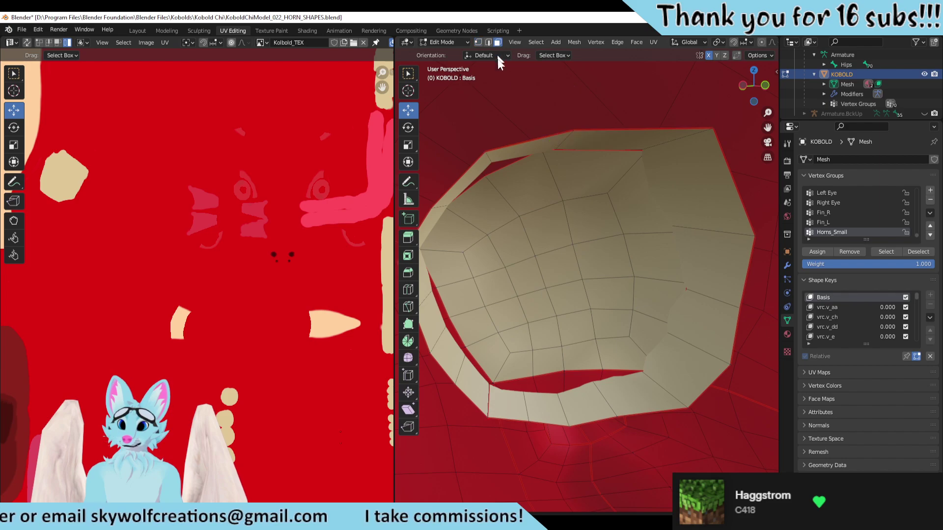
# Step: Select all the cream-coloured faces of the inner patch within the horn's base opening, leaving the outer horn ring unselected
pyautogui.click(589, 174)
pyautogui.keyDown('shift'); pyautogui.click(611, 218); pyautogui.keyUp('shift')
pyautogui.keyDown('shift'); pyautogui.click(589, 220); pyautogui.keyUp('shift')
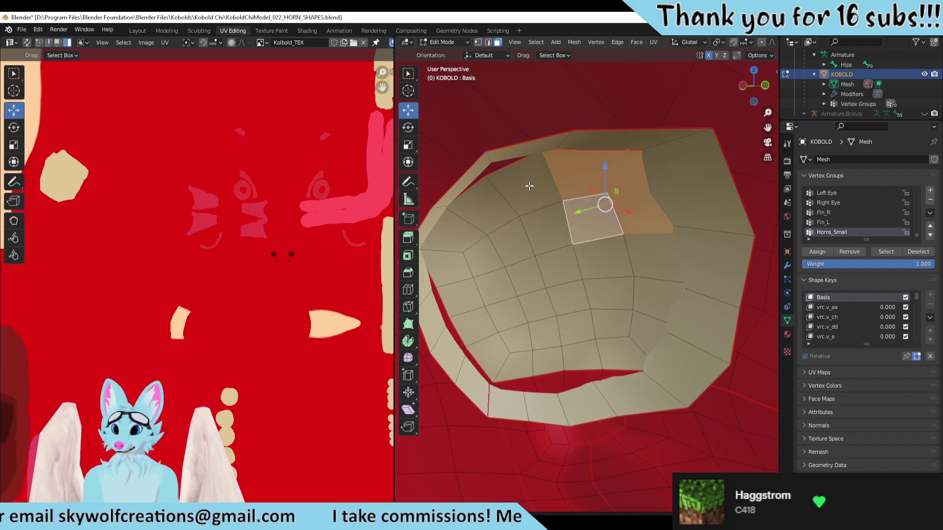
pyautogui.keyDown('shift'); pyautogui.click(539, 225); pyautogui.keyUp('shift')
pyautogui.keyDown('shift'); pyautogui.click(521, 194); pyautogui.keyUp('shift')
pyautogui.keyDown('shift'); pyautogui.click(489, 201); pyautogui.keyUp('shift')
pyautogui.keyDown('shift'); pyautogui.click(506, 236); pyautogui.keyUp('shift')
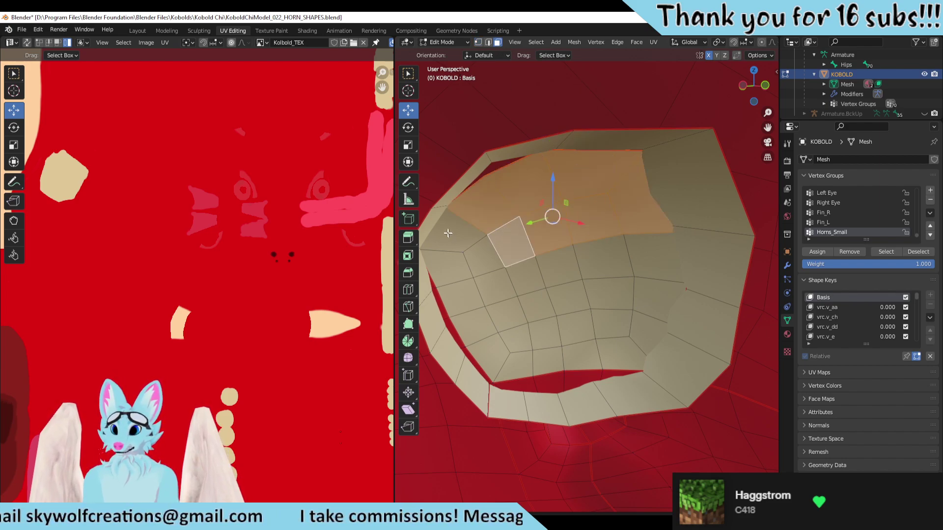
pyautogui.keyDown('shift'); pyautogui.click(448, 233); pyautogui.keyUp('shift')
pyautogui.keyDown('shift'); pyautogui.click(446, 266); pyautogui.keyUp('shift')
pyautogui.keyDown('shift'); pyautogui.click(477, 268); pyautogui.keyUp('shift')
pyautogui.keyDown('shift'); pyautogui.click(458, 294); pyautogui.keyUp('shift')
pyautogui.keyDown('shift'); pyautogui.click(494, 288); pyautogui.keyUp('shift')
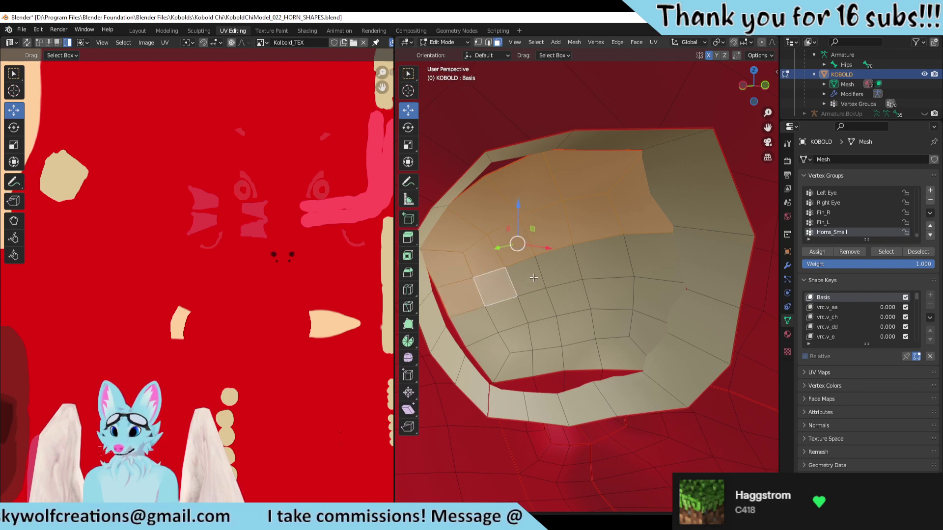
pyautogui.keyDown('shift'); pyautogui.click(533, 278); pyautogui.keyUp('shift')
pyautogui.keyDown('shift'); pyautogui.click(565, 268); pyautogui.keyUp('shift')
pyautogui.keyDown('shift'); pyautogui.click(595, 260); pyautogui.keyUp('shift')
pyautogui.keyDown('shift'); pyautogui.click(676, 260); pyautogui.keyUp('shift')
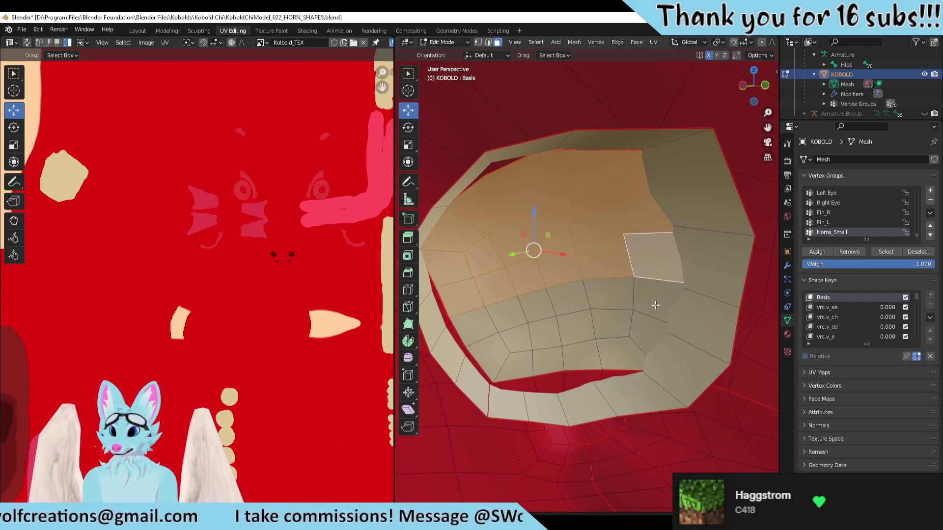
pyautogui.keyDown('shift'); pyautogui.click(618, 296); pyautogui.keyUp('shift')
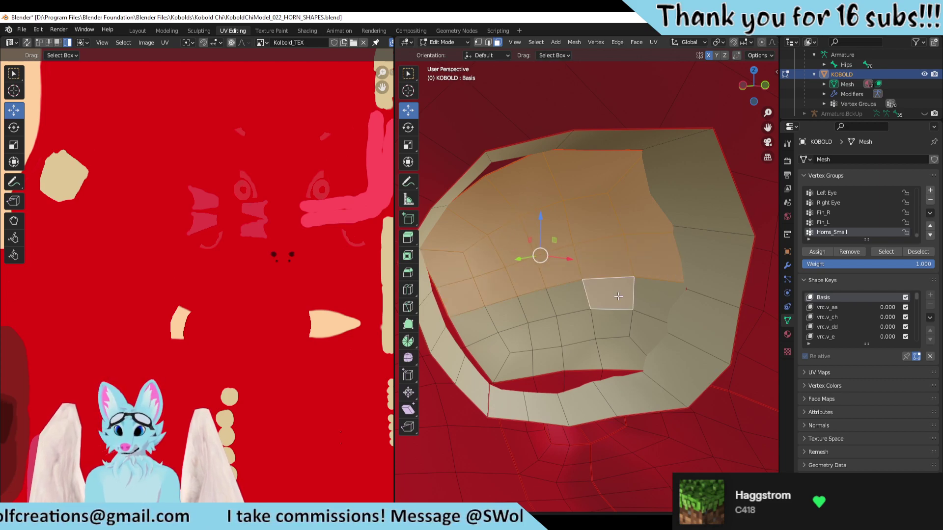
pyautogui.keyDown('shift'); pyautogui.click(648, 286); pyautogui.keyUp('shift')
pyautogui.keyDown('shift'); pyautogui.click(626, 340); pyautogui.keyUp('shift')
pyautogui.keyDown('shift'); pyautogui.click(622, 335); pyautogui.keyUp('shift')
pyautogui.keyDown('shift'); pyautogui.click(641, 330); pyautogui.keyUp('shift')
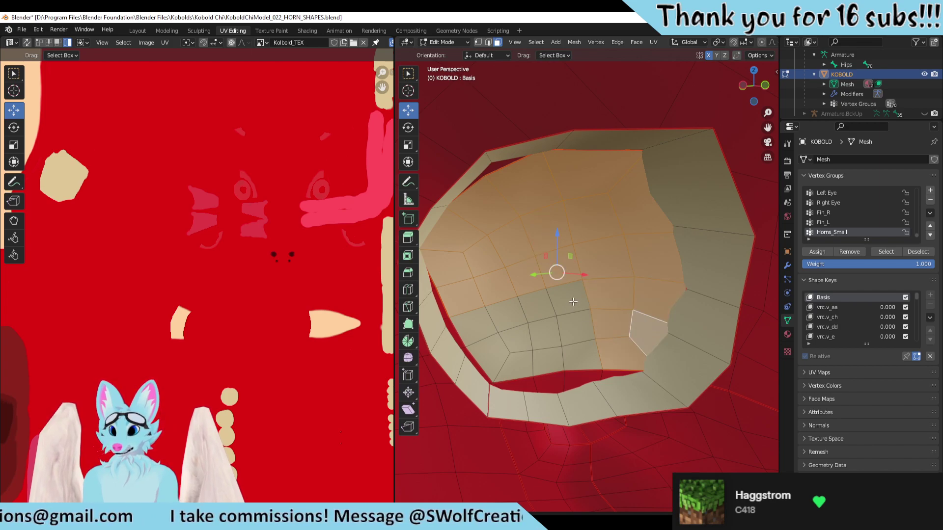
# Step: Face the selected patch squarely from inside the head and unwrap it with Project from View
pyautogui.scroll(-4, 553, 345)
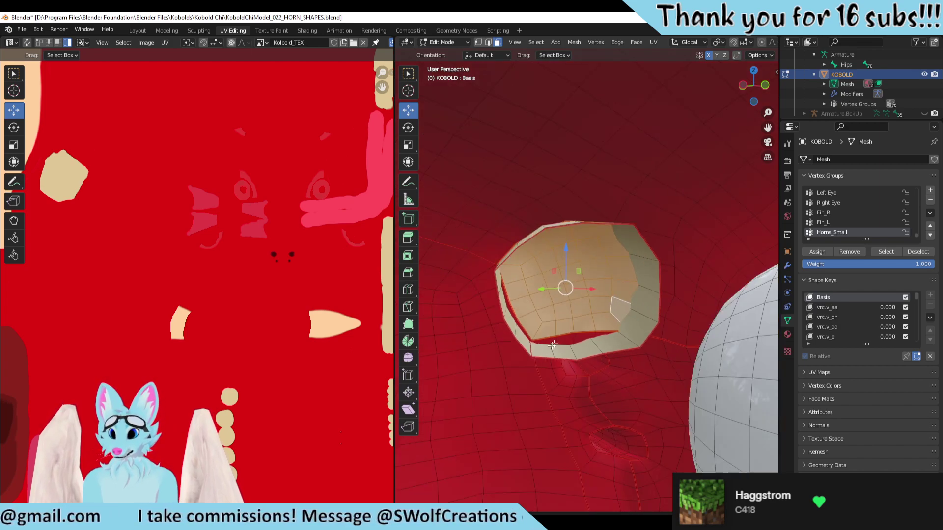
pyautogui.moveTo(493, 273); pyautogui.dragTo(532, 318, button='middle')
pyautogui.scroll(-2, 601, 275)
pyautogui.scroll(1, 690, 264)
pyautogui.scroll(3, 692, 285)
pyautogui.scroll(-3, 171, 299)
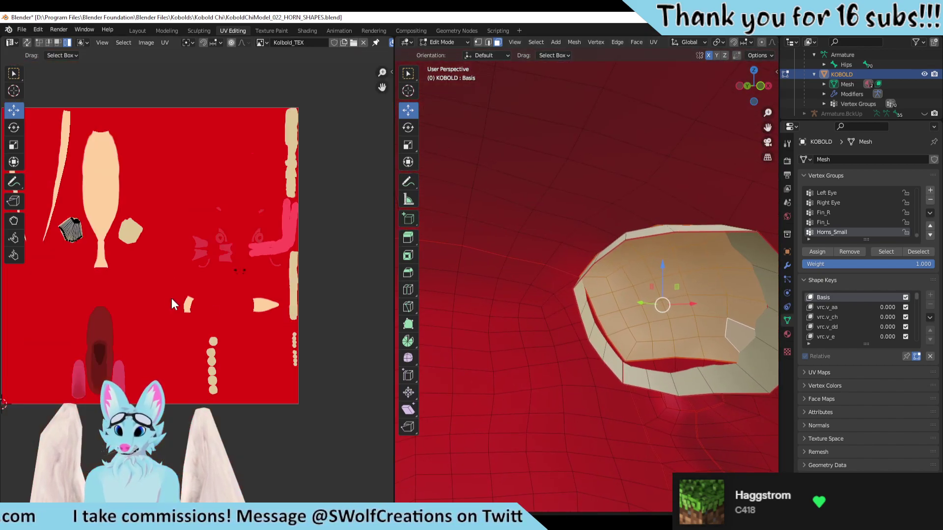
pyautogui.scroll(5, 187, 282)
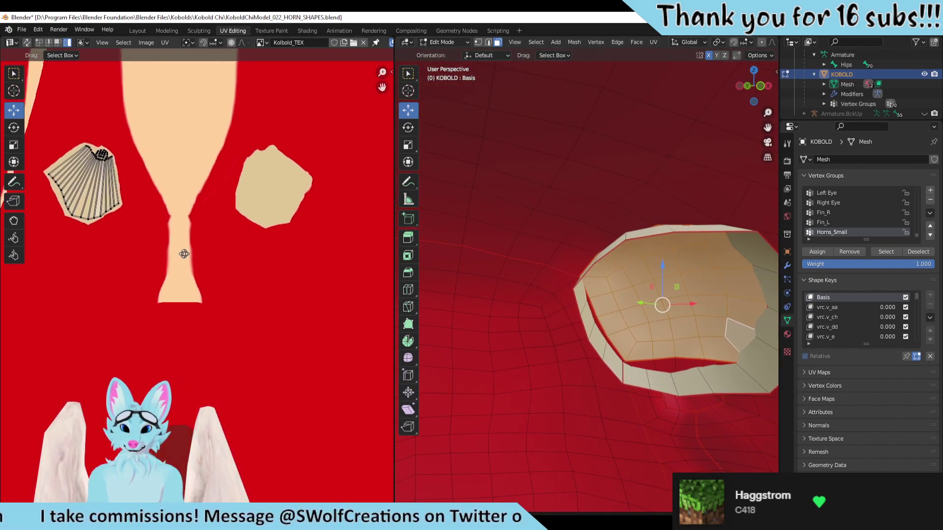
pyautogui.moveTo(184, 254); pyautogui.dragTo(175, 261, button='middle')
pyautogui.moveTo(732, 330); pyautogui.dragTo(660, 315, button='middle')
pyautogui.click(653, 42)
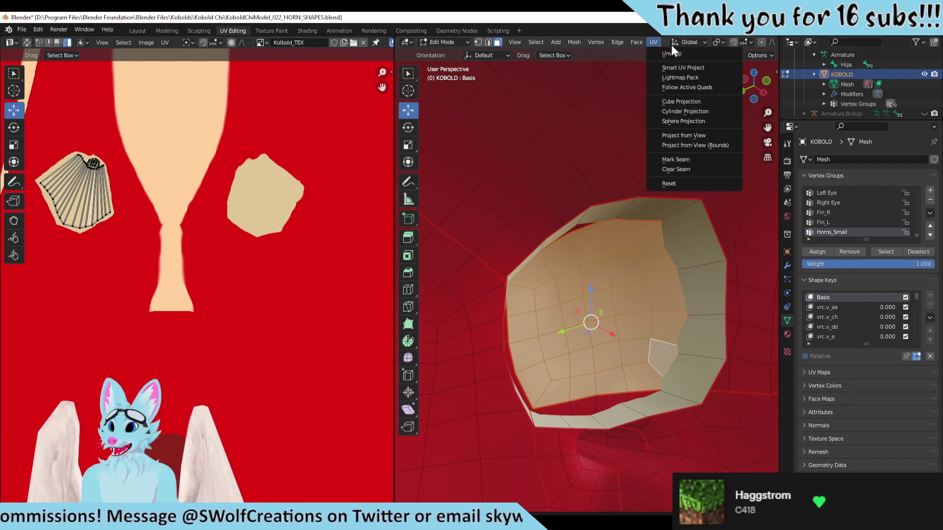
pyautogui.click(688, 134)
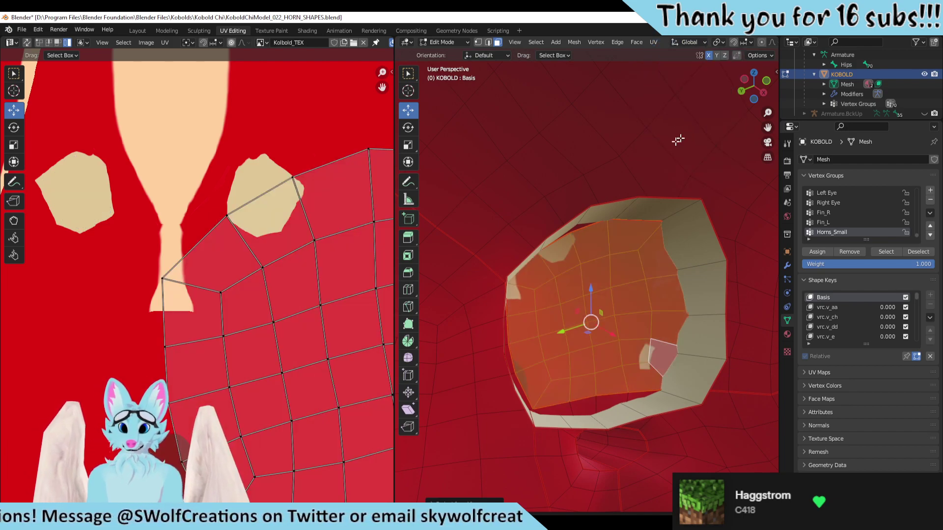
# Step: Scale the projected UV island down and move it to a plain red area of the texture near the eye details
pyautogui.scroll(-3, 201, 258)
pyautogui.moveTo(347, 203); pyautogui.dragTo(212, 406)
pyautogui.press('s')
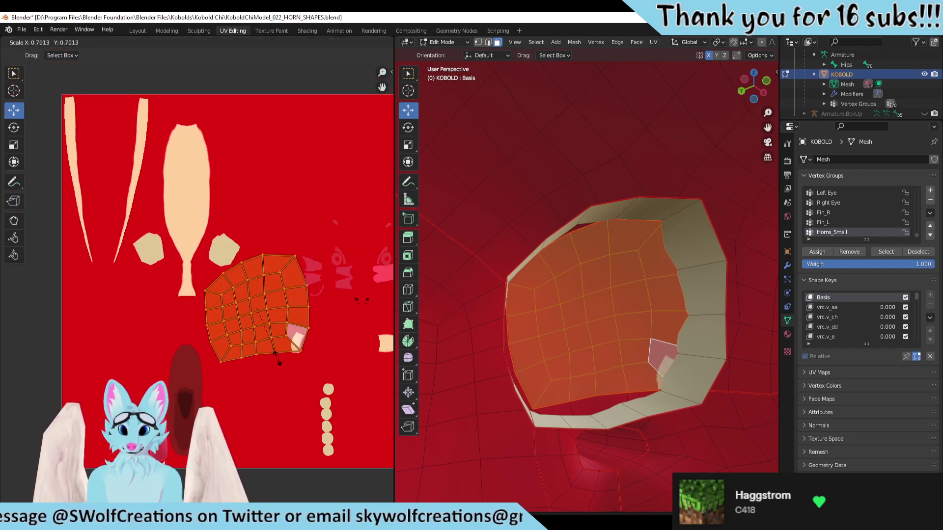
pyautogui.click(261, 313)
pyautogui.scroll(3, 282, 318)
pyautogui.moveTo(282, 324); pyautogui.dragTo(147, 329, button='middle')
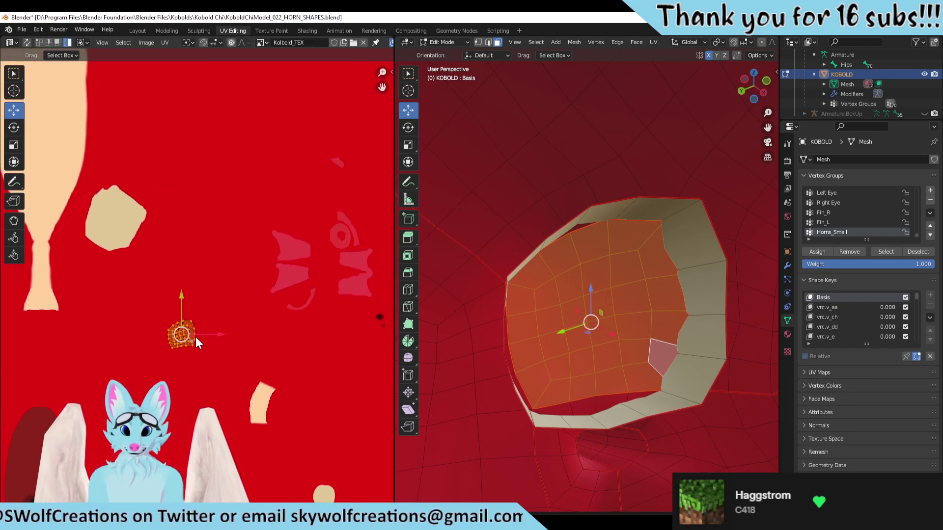
pyautogui.press('g')
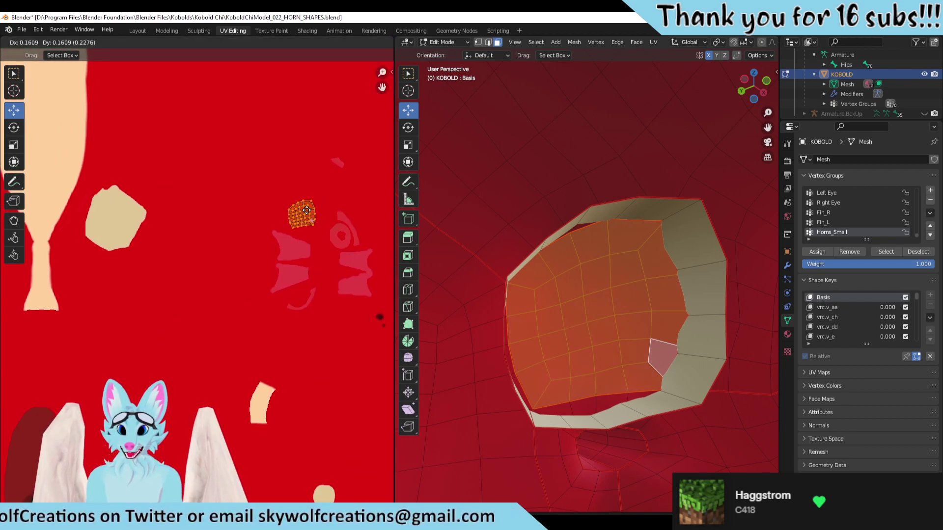
pyautogui.click(306, 210)
# Step: Look into the opposite horn's base opening from inside the head and select the cream-coloured faces of its inner patch
pyautogui.scroll(-2, 635, 343)
pyautogui.moveTo(635, 343); pyautogui.dragTo(698, 294, button='middle')
pyautogui.scroll(2, 468, 346)
pyautogui.moveTo(518, 336); pyautogui.dragTo(622, 302, button='middle')
pyautogui.moveTo(654, 235); pyautogui.dragTo(530, 315)
pyautogui.keyDown('shift'); pyautogui.click(609, 336); pyautogui.keyUp('shift')
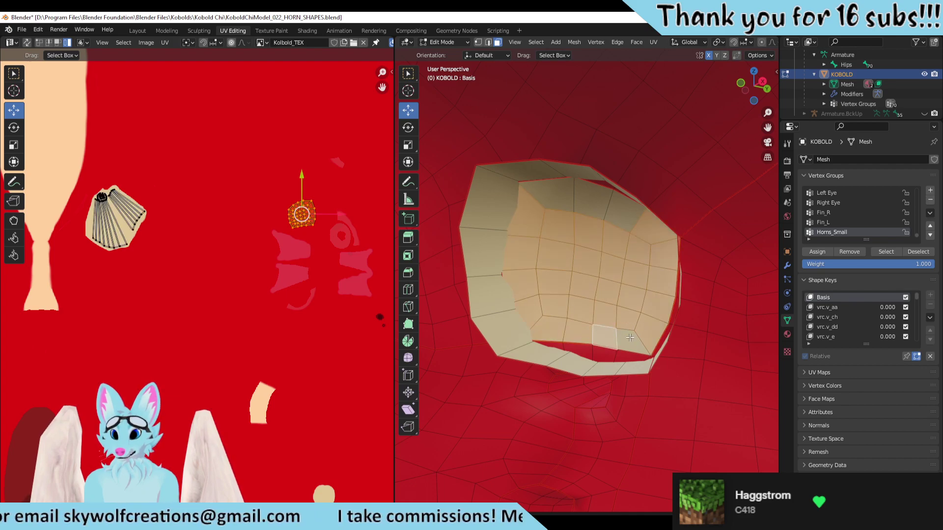
pyautogui.keyDown('shift'); pyautogui.click(630, 338); pyautogui.keyUp('shift')
pyautogui.keyDown('shift'); pyautogui.click(612, 227); pyautogui.keyUp('shift')
pyautogui.keyDown('shift'); pyautogui.click(595, 208); pyautogui.keyUp('shift')
pyautogui.keyDown('shift'); pyautogui.click(618, 215); pyautogui.keyUp('shift')
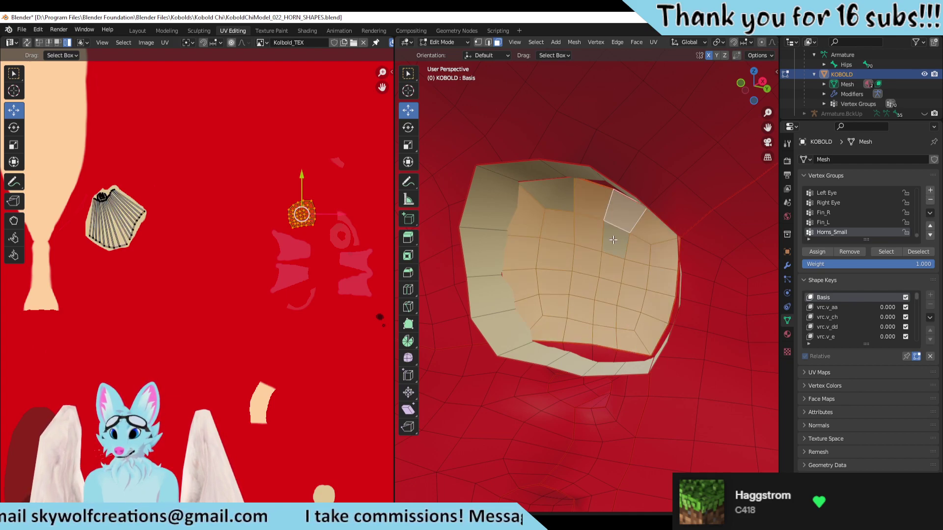
pyautogui.keyDown('shift'); pyautogui.click(529, 193); pyautogui.keyUp('shift')
pyautogui.moveTo(545, 217); pyautogui.dragTo(506, 223, button='middle')
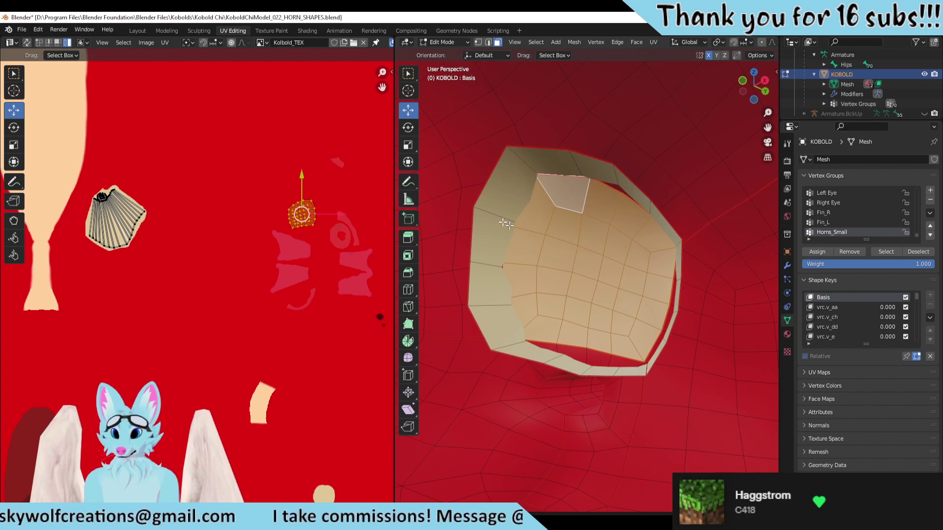
# Step: Try to unwrap the current face selection with Project from View and undo that projection
pyautogui.click(647, 42)
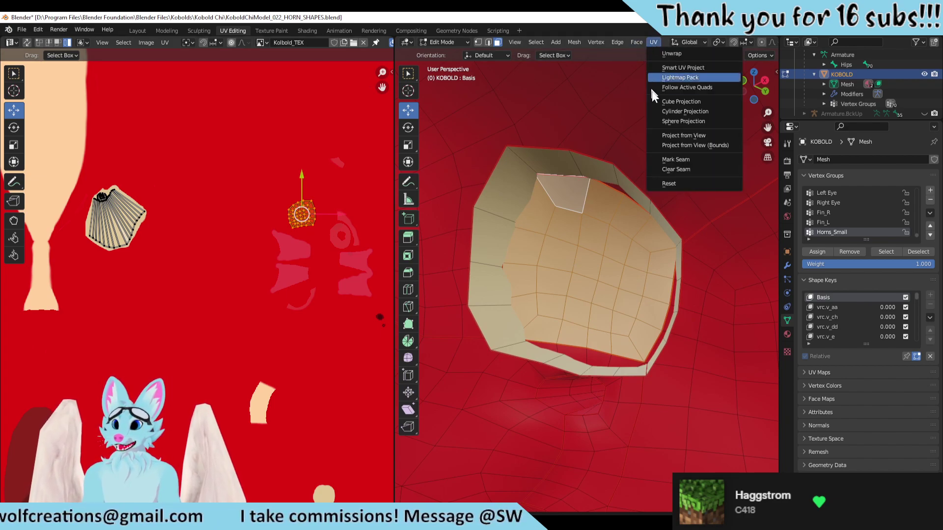
pyautogui.click(671, 135)
pyautogui.scroll(-6, 263, 287)
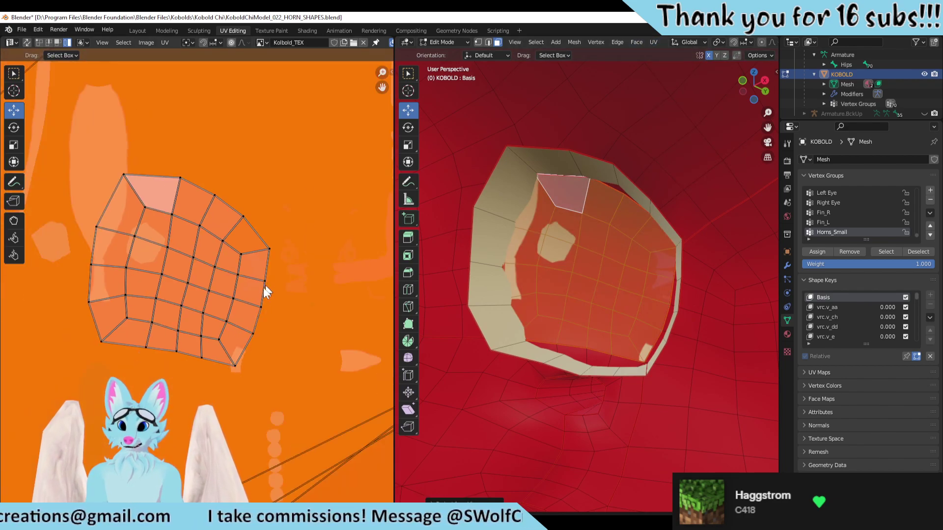
pyautogui.scroll(-2, 537, 338)
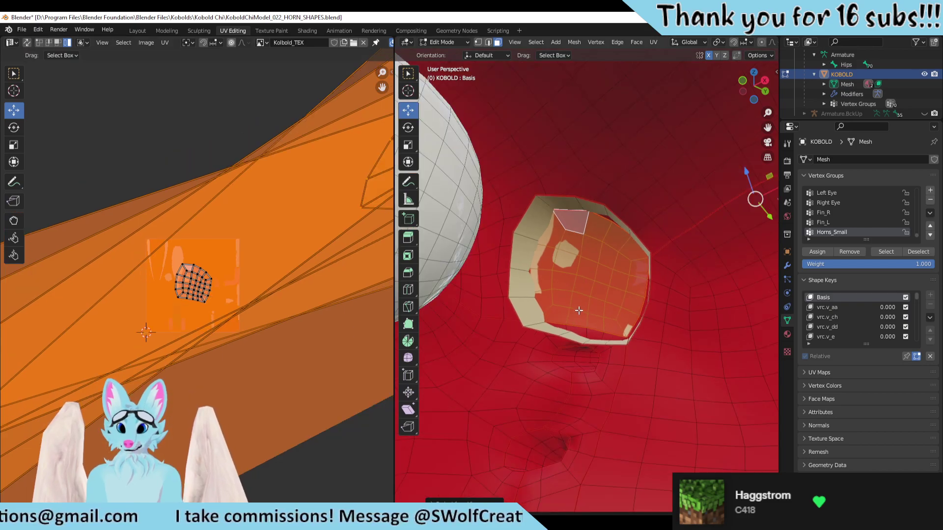
pyautogui.scroll(5, 579, 317)
pyautogui.hotkey('ctrl', 'z')
pyautogui.scroll(4, 597, 343)
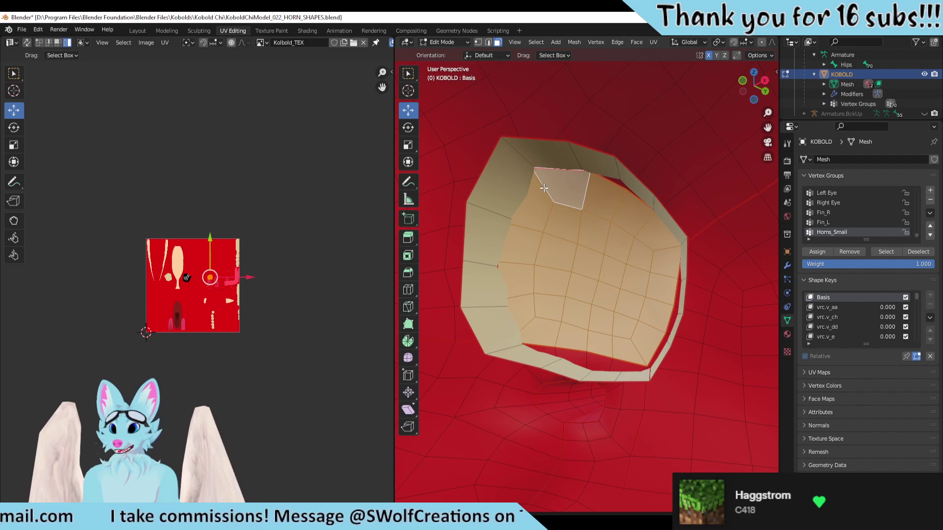
# Step: Start a fresh face selection covering only this horn's inner patch, leaving the outer horn ring unselected
pyautogui.click(564, 232)
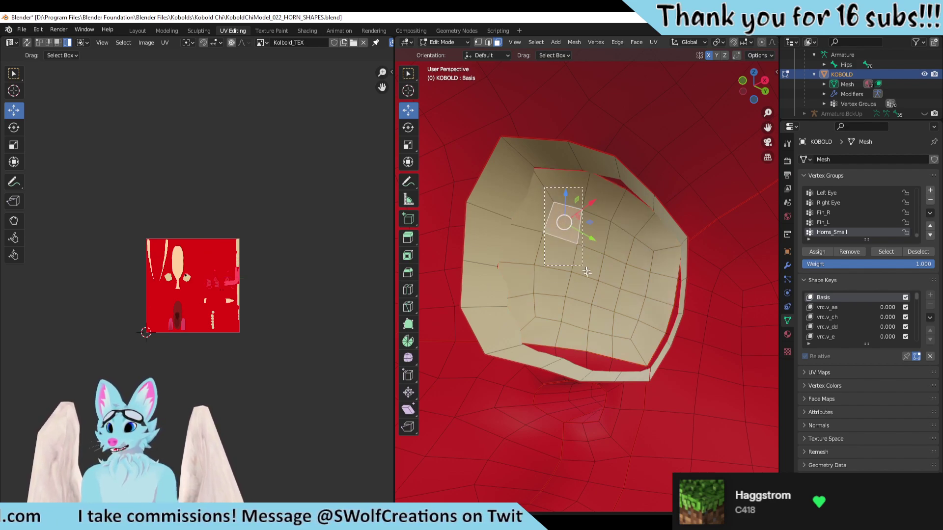
pyautogui.keyDown('ctrl'); pyautogui.keyDown('shift'); pyautogui.click(613, 336); pyautogui.keyUp('shift'); pyautogui.keyUp('ctrl')
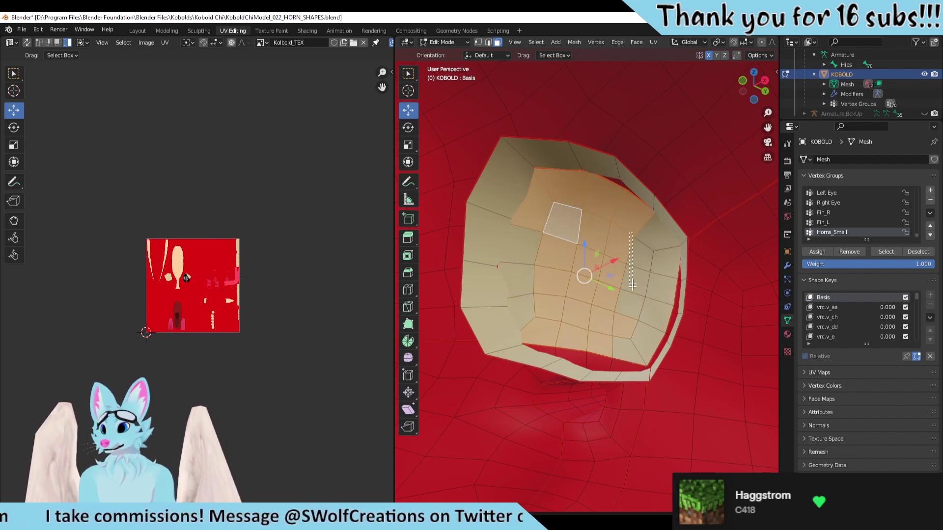
pyautogui.keyDown('ctrl'); pyautogui.keyDown('shift'); pyautogui.click(654, 327); pyautogui.keyUp('shift'); pyautogui.keyUp('ctrl')
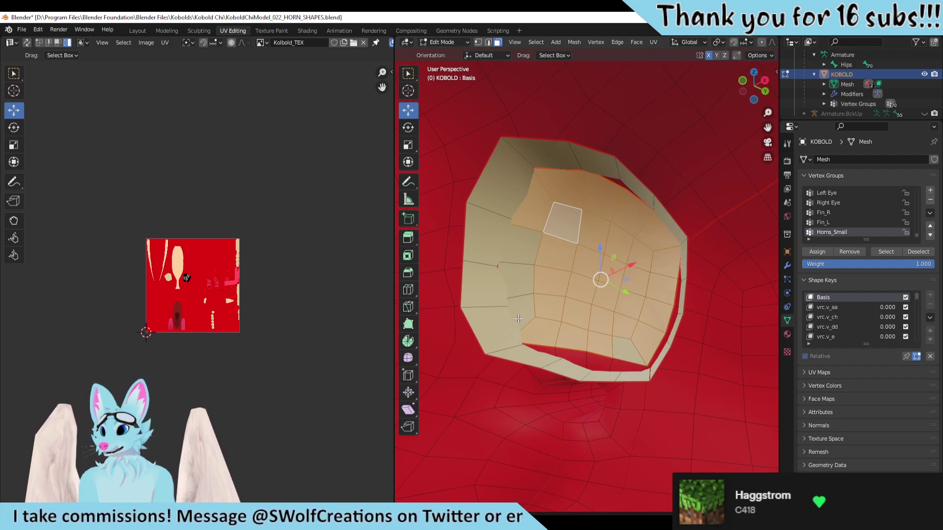
pyautogui.keyDown('shift'); pyautogui.click(621, 341); pyautogui.keyUp('shift')
pyautogui.keyDown('shift'); pyautogui.click(519, 281); pyautogui.keyUp('shift')
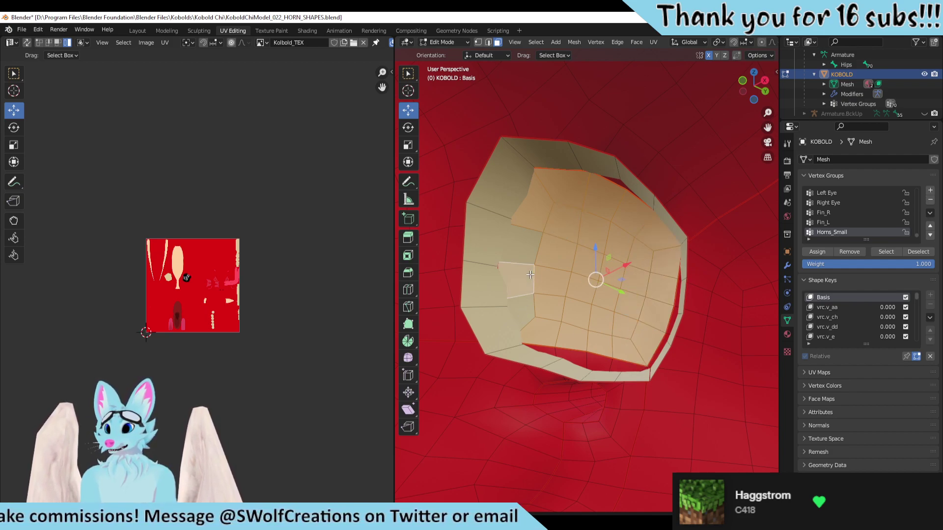
pyautogui.keyDown('shift'); pyautogui.click(524, 245); pyautogui.keyUp('shift')
pyautogui.keyDown('shift'); pyautogui.click(522, 309); pyautogui.keyUp('shift')
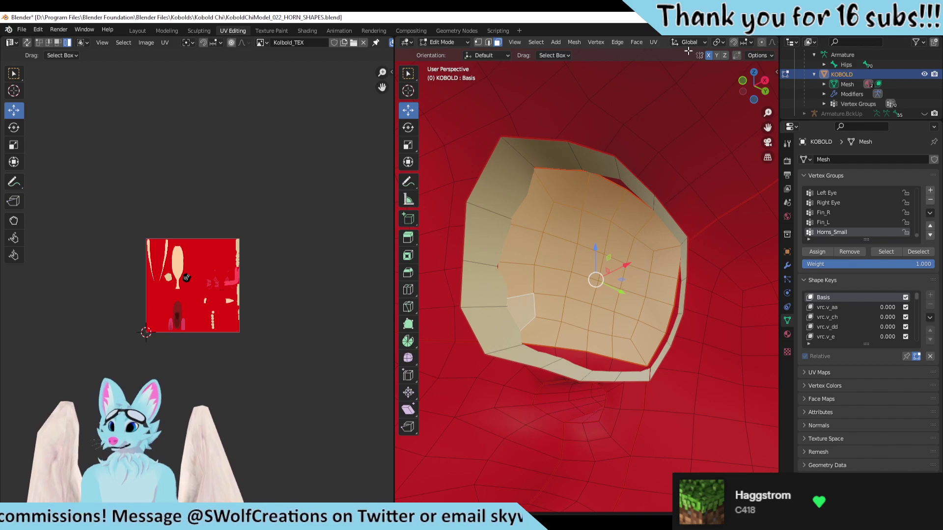
# Step: Unwrap the selected patch with Project from View and select its whole UV island
pyautogui.click(654, 42)
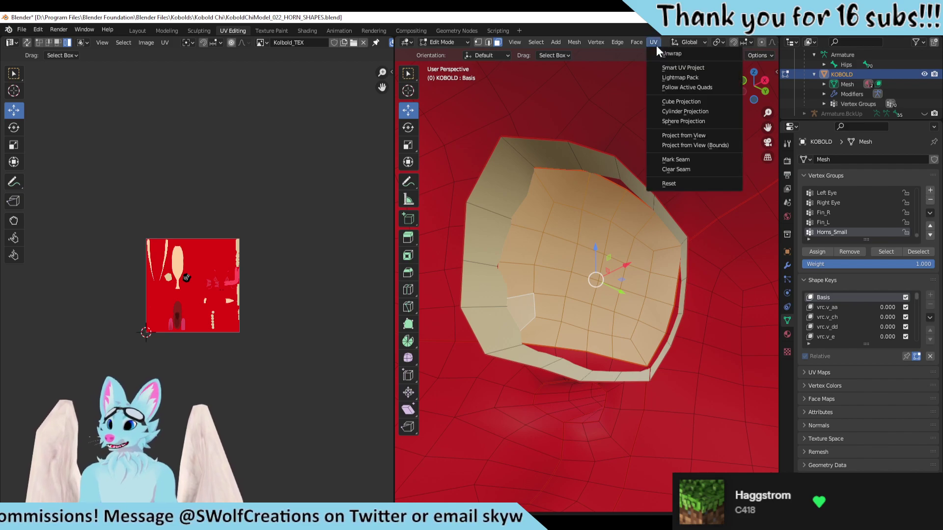
pyautogui.click(688, 135)
pyautogui.scroll(5, 270, 324)
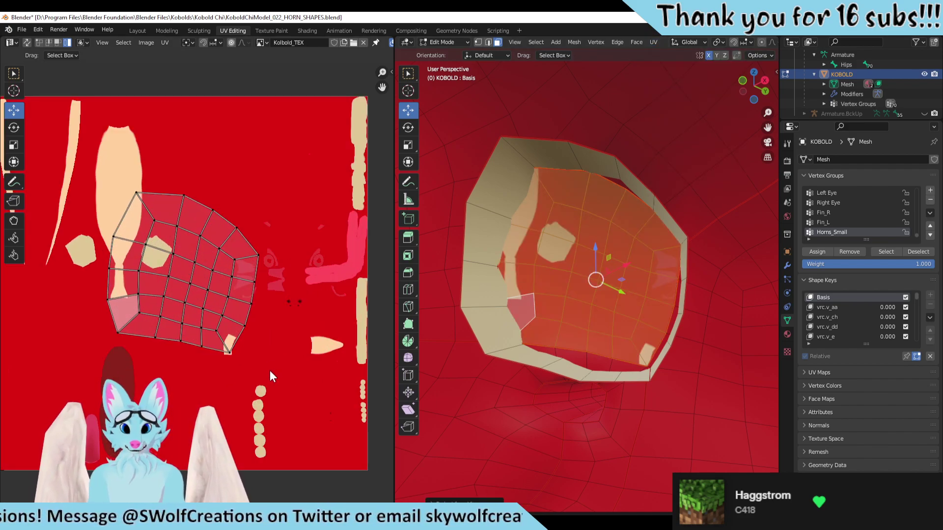
pyautogui.moveTo(265, 189); pyautogui.dragTo(97, 401)
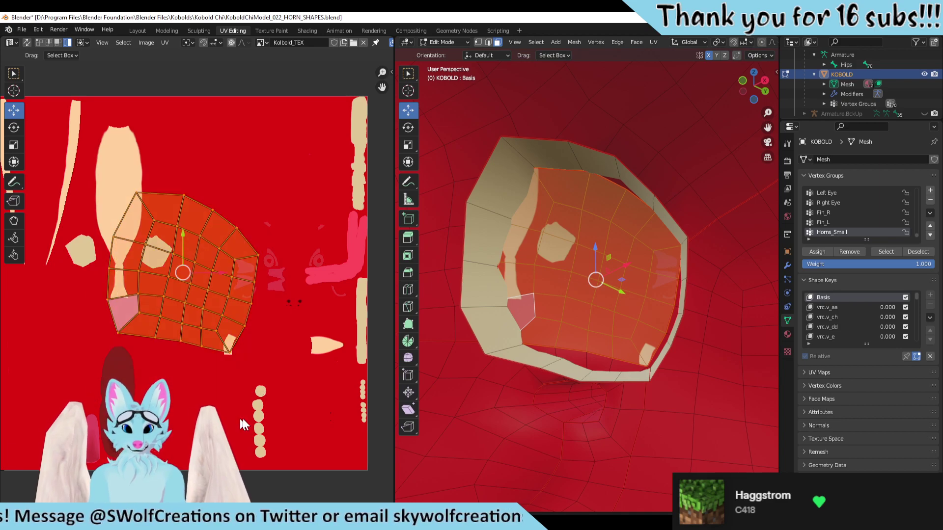
# Step: Scale the patch's UV island down and move it to the plain red area above the eye details
pyautogui.press('s')
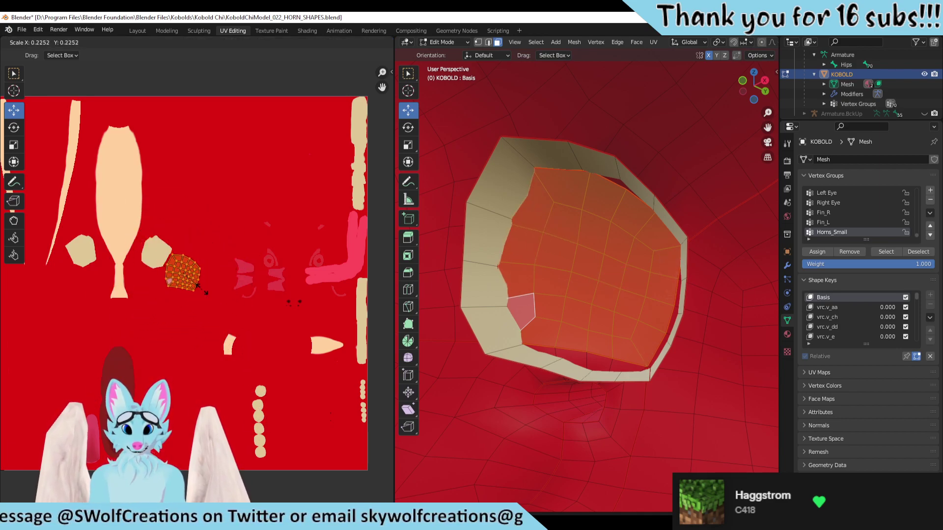
pyautogui.click(186, 277)
pyautogui.scroll(2, 196, 285)
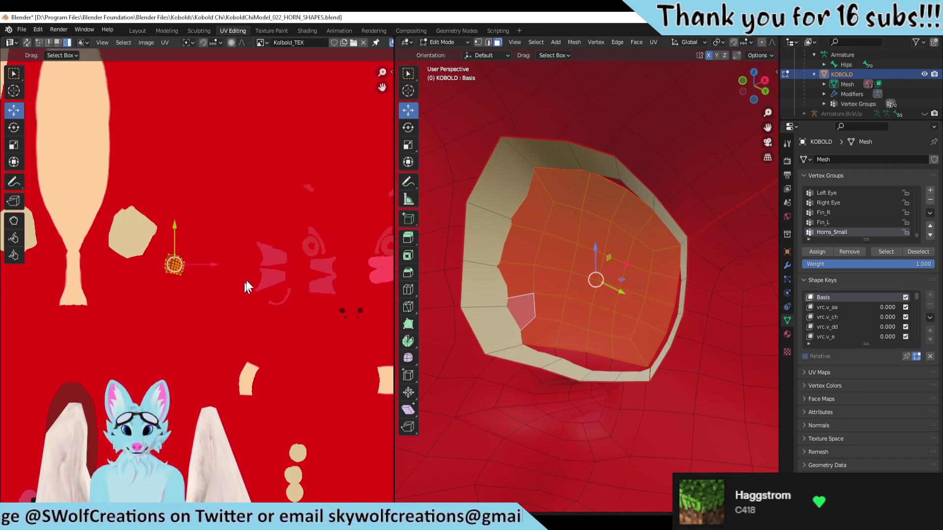
pyautogui.moveTo(175, 264); pyautogui.dragTo(296, 188)
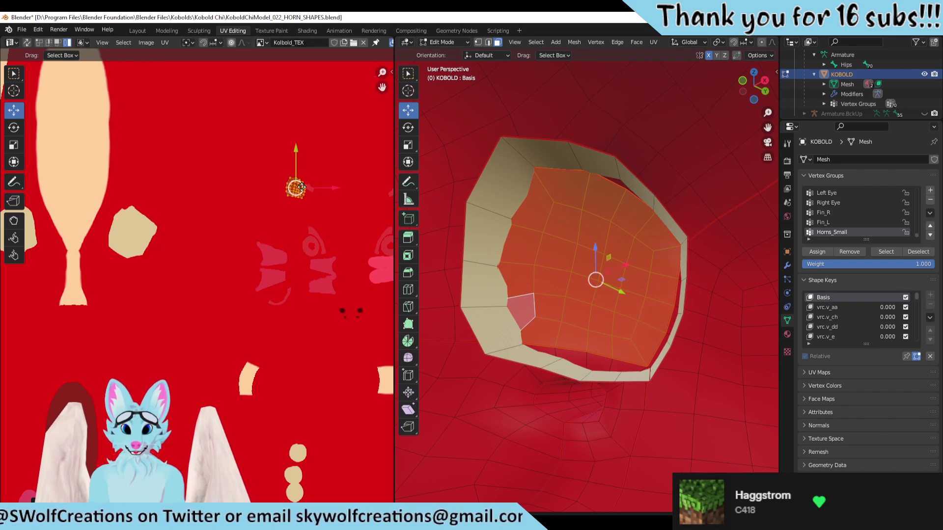
# Step: Add the connected head surface around the horn opening to the selection so its UV islands are shown
pyautogui.click(316, 303)
pyautogui.press('a')
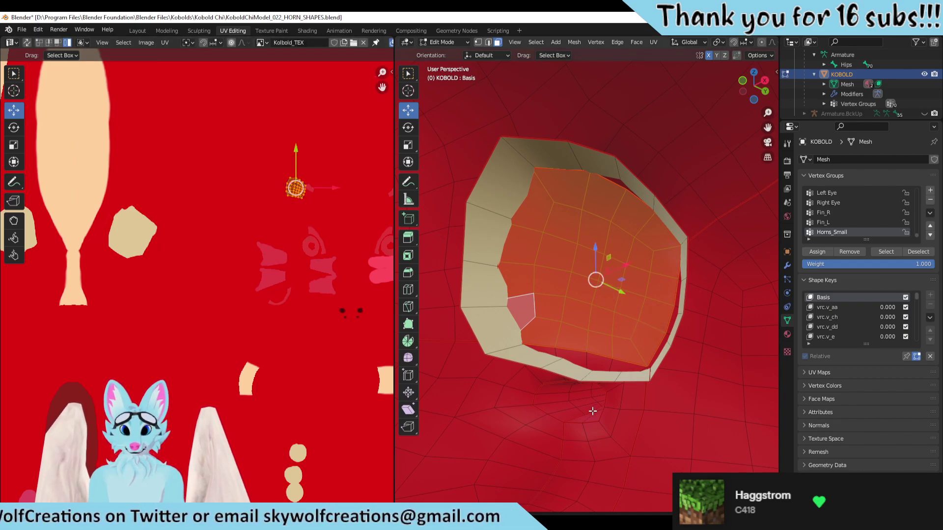
pyautogui.click(592, 410)
pyautogui.press('a')
pyautogui.scroll(1, 279, 323)
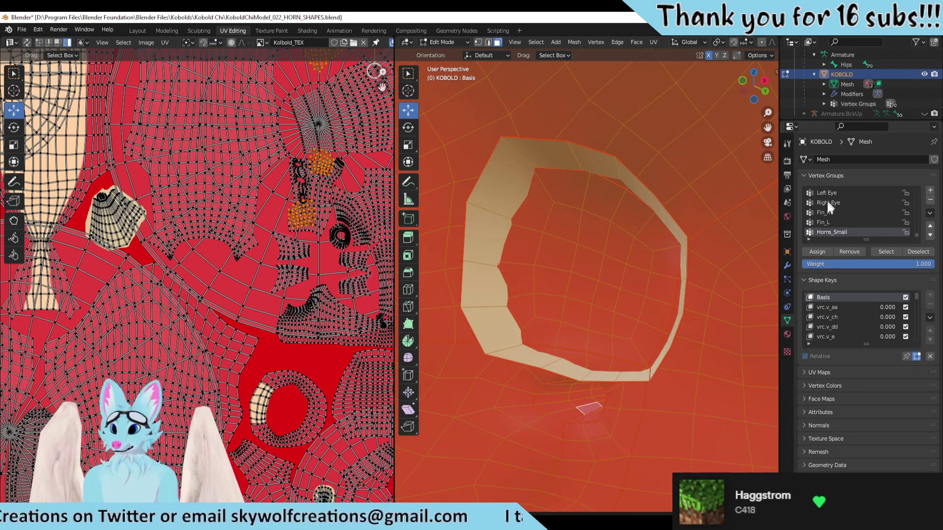
# Step: Deselect the vertices of the Left Eye vertex group
pyautogui.scroll(2, 320, 238)
pyautogui.moveTo(289, 232); pyautogui.dragTo(73, 375, button='middle')
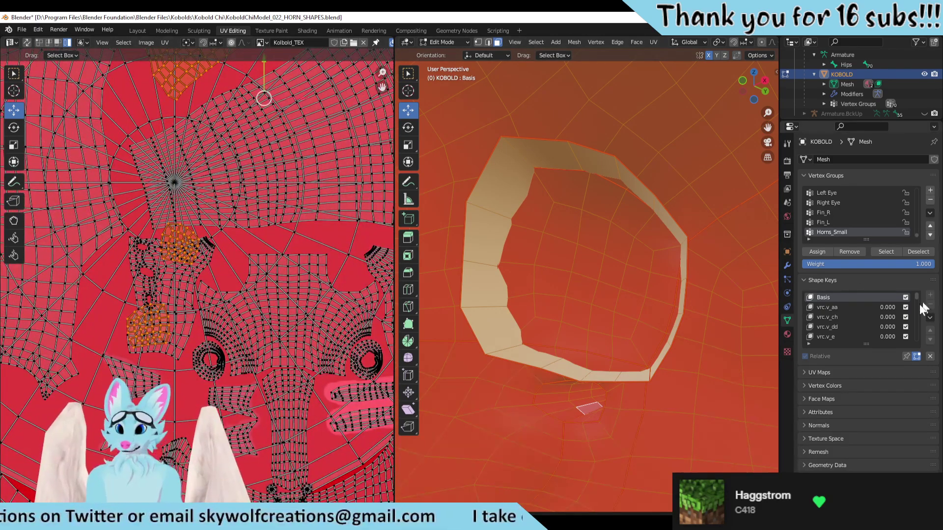
pyautogui.scroll(1, 858, 219)
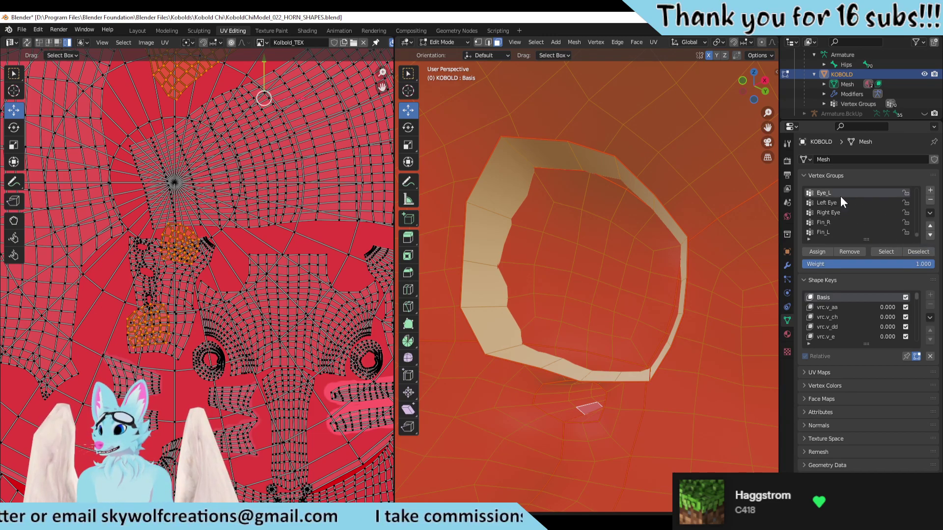
pyautogui.click(911, 252)
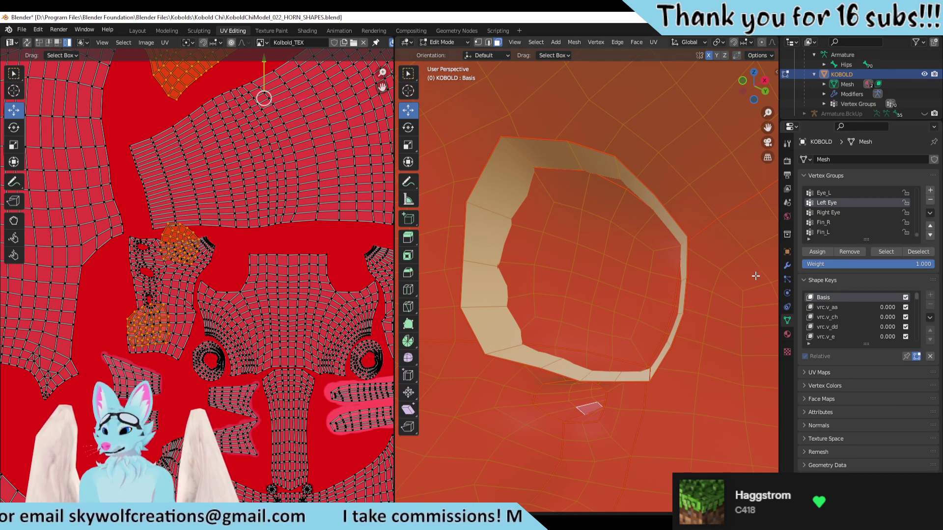
# Step: Select the upper horn patch's UV island and move it into the empty gap between the face-side and central head islands
pyautogui.scroll(-1, 755, 276)
pyautogui.moveTo(261, 240); pyautogui.dragTo(321, 267, button='middle')
pyautogui.scroll(2, 348, 267)
pyautogui.click(348, 267)
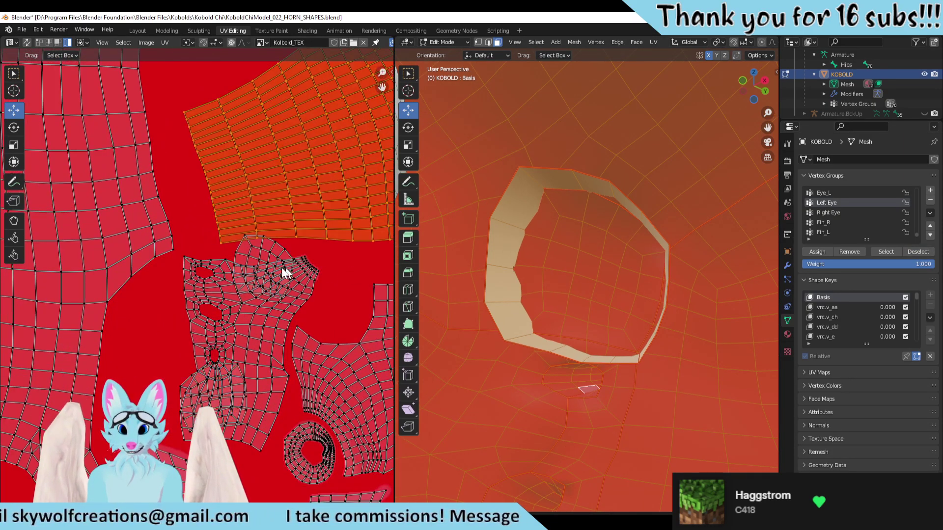
pyautogui.click(259, 252)
pyautogui.scroll(-3, 264, 253)
pyautogui.moveTo(294, 284); pyautogui.dragTo(221, 259, button='middle')
pyautogui.scroll(2, 211, 274)
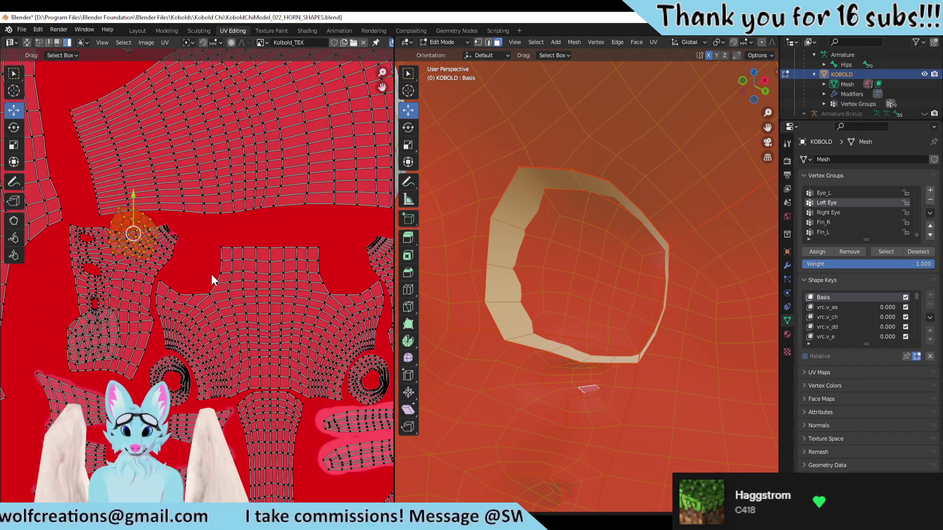
pyautogui.moveTo(133, 235); pyautogui.dragTo(200, 265)
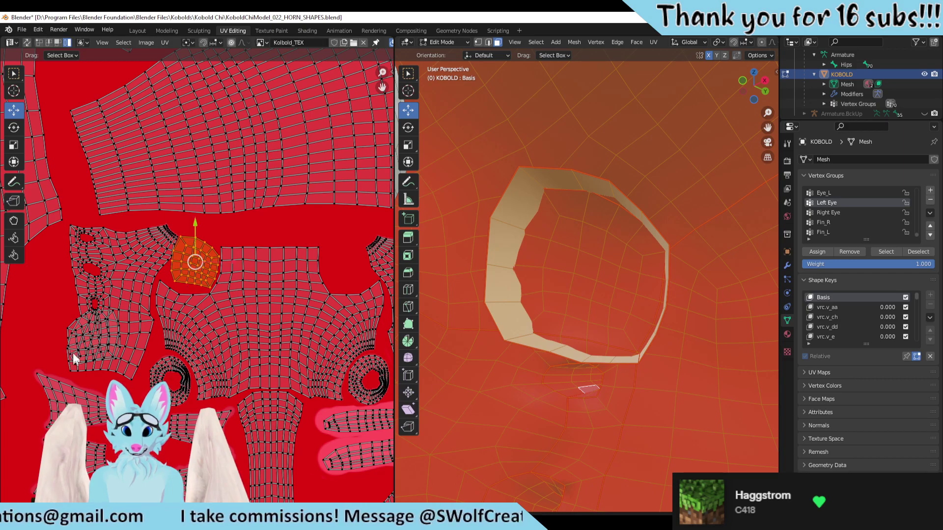
# Step: Select the lower horn patch's UV island and move it into the matching gap on the opposite side of the central head island
pyautogui.scroll(1, 54, 332)
pyautogui.scroll(1, 101, 302)
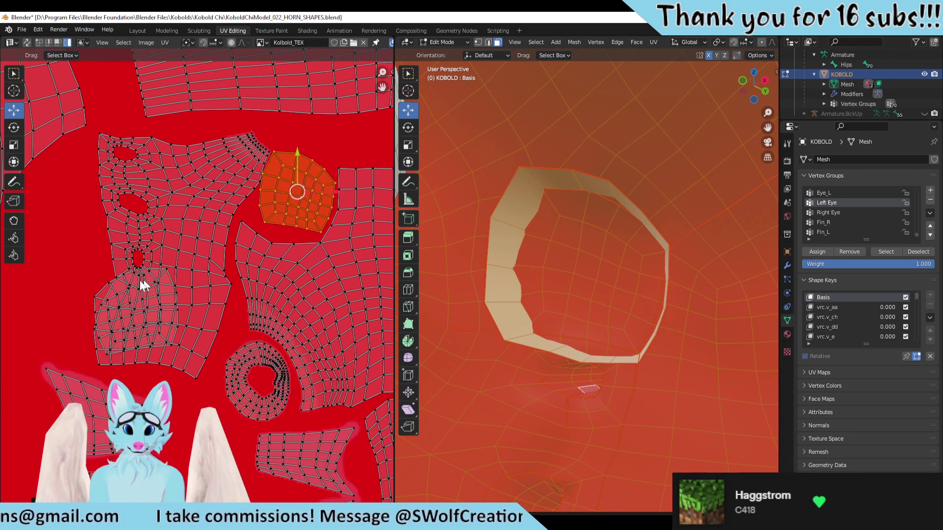
pyautogui.click(100, 296)
pyautogui.moveTo(129, 305); pyautogui.dragTo(275, 293)
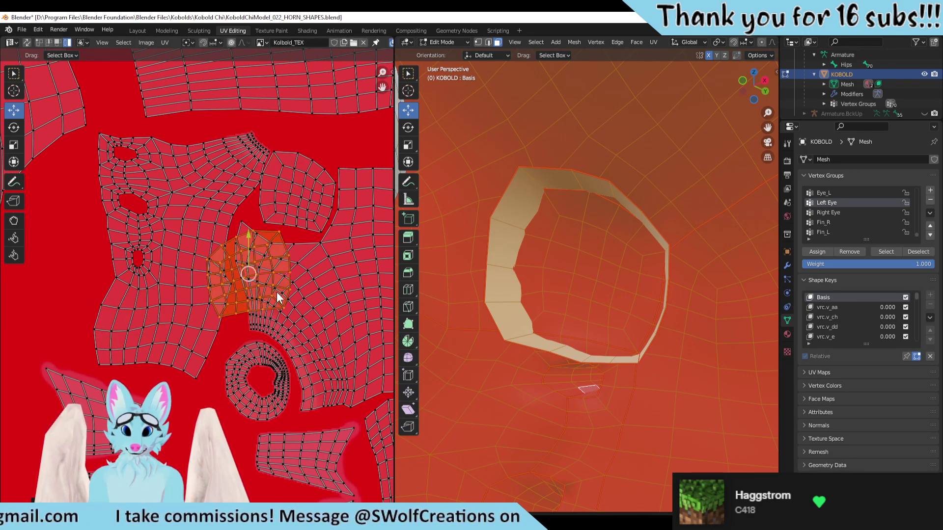
pyautogui.moveTo(274, 293); pyautogui.dragTo(118, 335, button='middle')
pyautogui.moveTo(106, 312); pyautogui.dragTo(239, 282)
pyautogui.moveTo(251, 300); pyautogui.dragTo(94, 342, button='middle')
pyautogui.moveTo(90, 329); pyautogui.dragTo(245, 276)
pyautogui.moveTo(125, 334); pyautogui.dragTo(276, 306, button='middle')
pyautogui.scroll(-3, 205, 286)
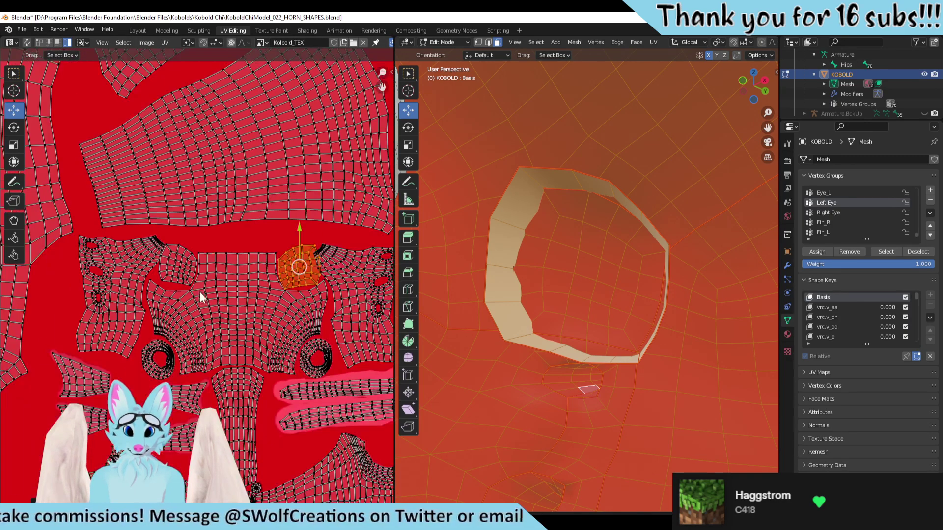
# Step: Scale this patch island to about 0.8 and nudge it down into its gap, clear of the neighbouring islands
pyautogui.scroll(2, 191, 285)
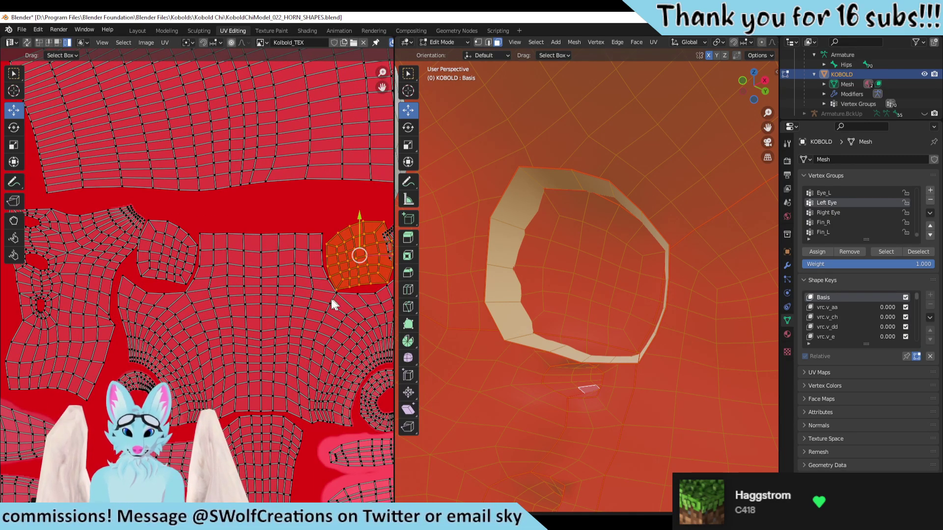
pyautogui.moveTo(301, 307); pyautogui.dragTo(252, 306, button='middle')
pyautogui.scroll(2, 251, 306)
pyautogui.moveTo(301, 288); pyautogui.dragTo(260, 305, button='middle')
pyautogui.press('s')
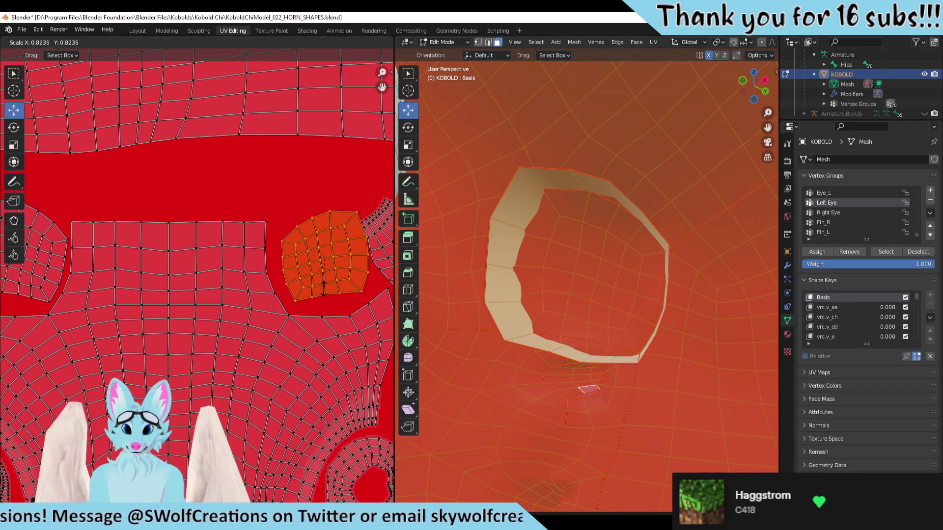
pyautogui.click(326, 289)
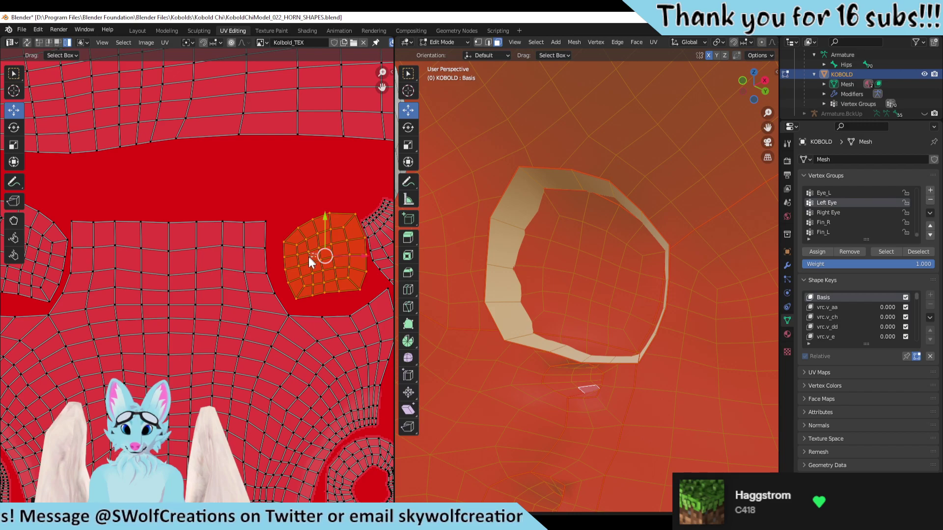
pyautogui.hotkey('alt', 'a')
pyautogui.press('l')
pyautogui.press('g')
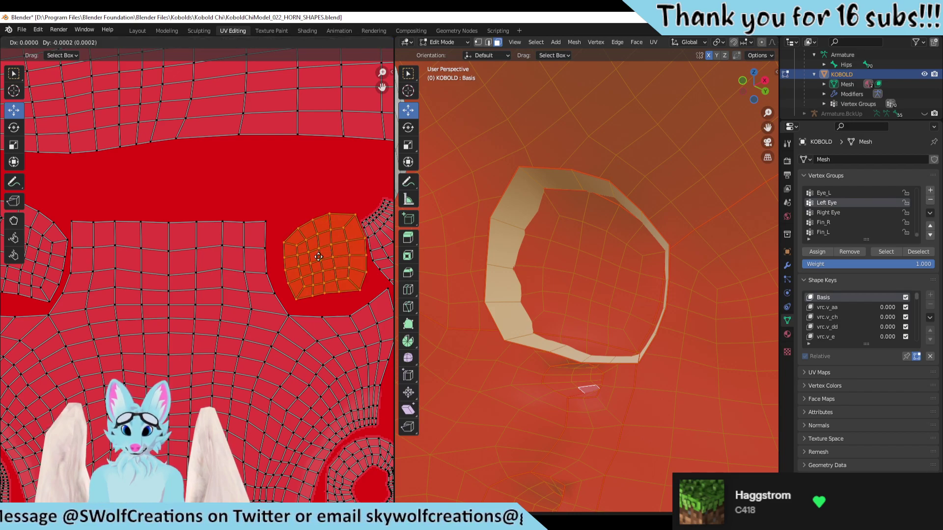
pyautogui.click(316, 264)
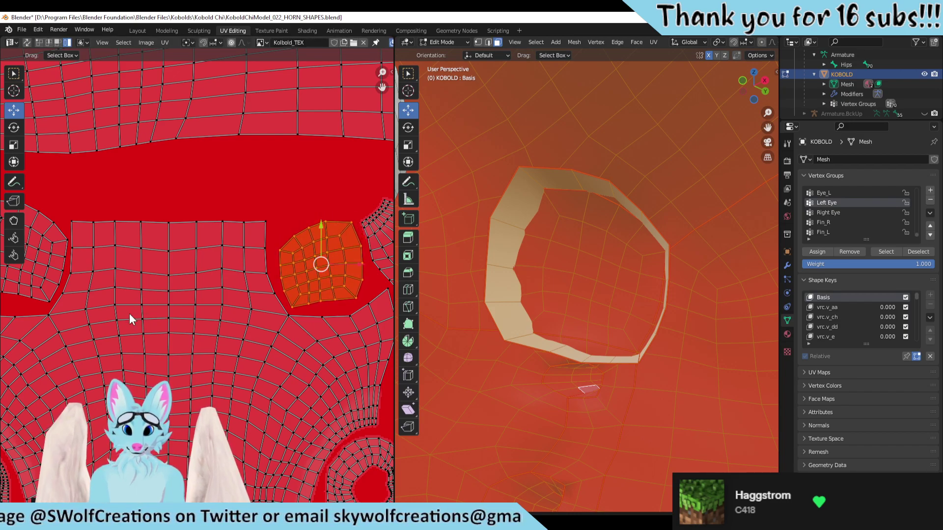
# Step: Select the opposite horn patch's UV island, shrink it slightly and nudge it down into its gap beside the central head island
pyautogui.moveTo(146, 316); pyautogui.dragTo(269, 313, button='middle')
pyautogui.hotkey('alt', 'a')
pyautogui.press('l')
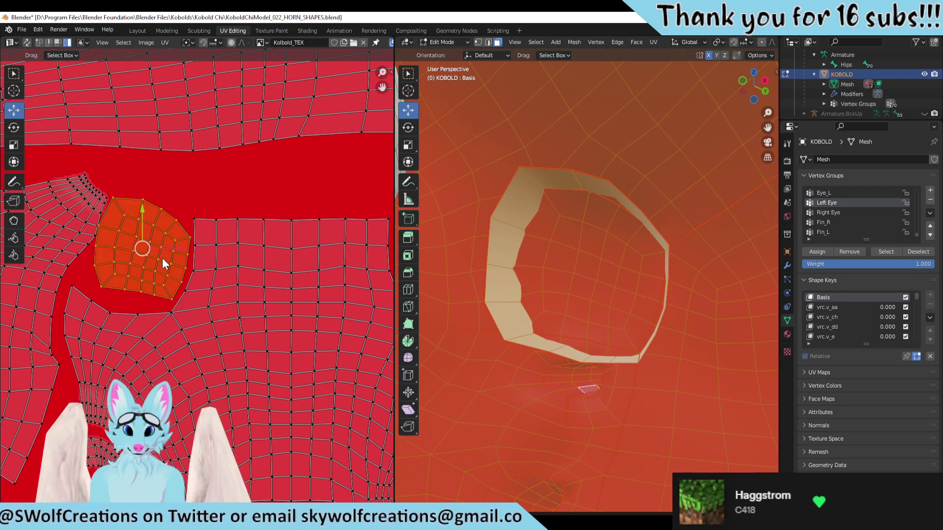
pyautogui.press('s')
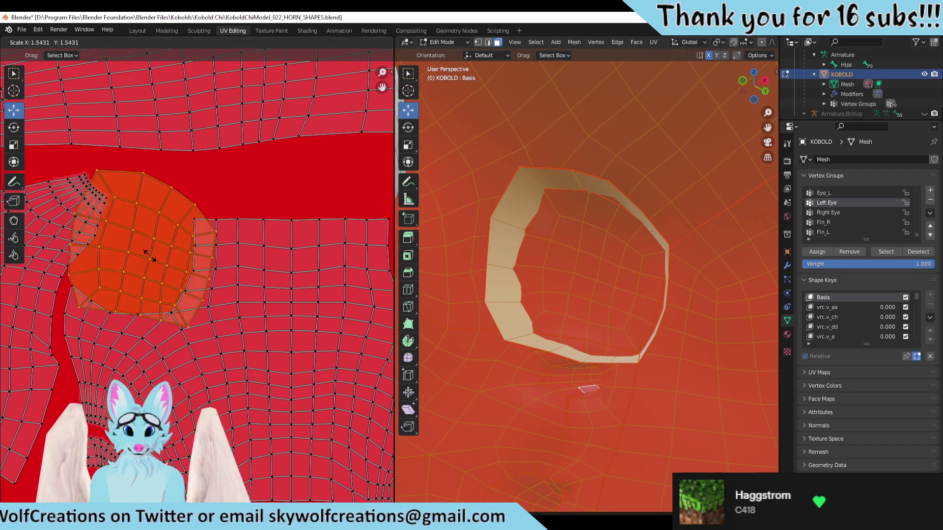
pyautogui.click(147, 258)
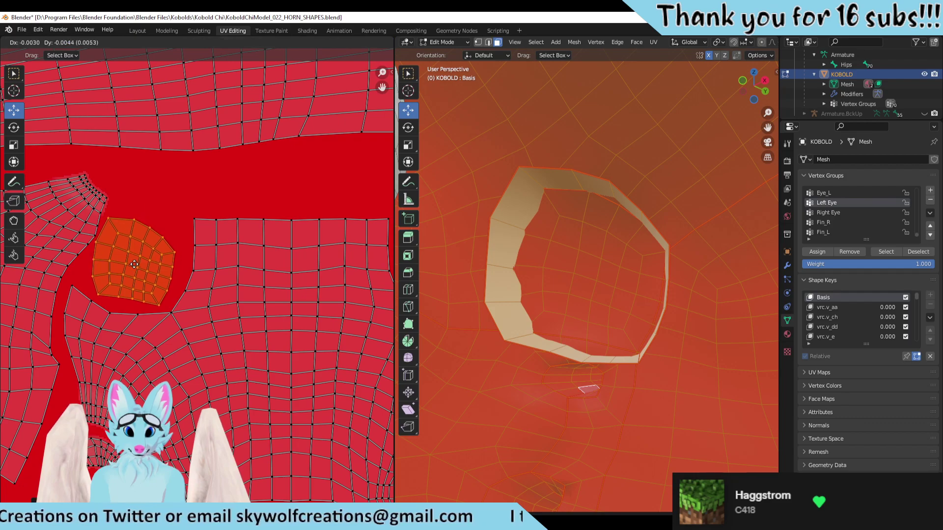
pyautogui.scroll(-2, 171, 272)
pyautogui.moveTo(251, 281); pyautogui.dragTo(245, 284, button='middle')
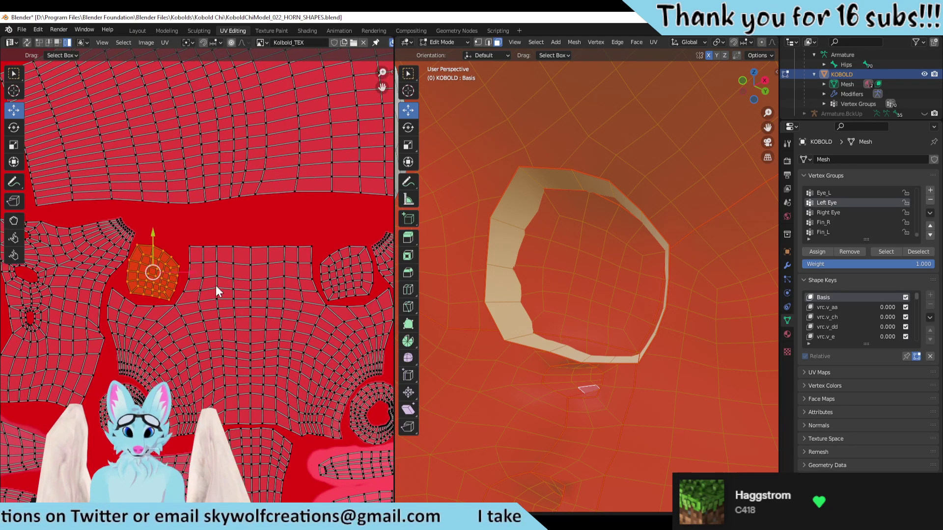
# Step: Examine the finger UV islands for dark smudges on the texture beneath them
pyautogui.scroll(-3, 180, 278)
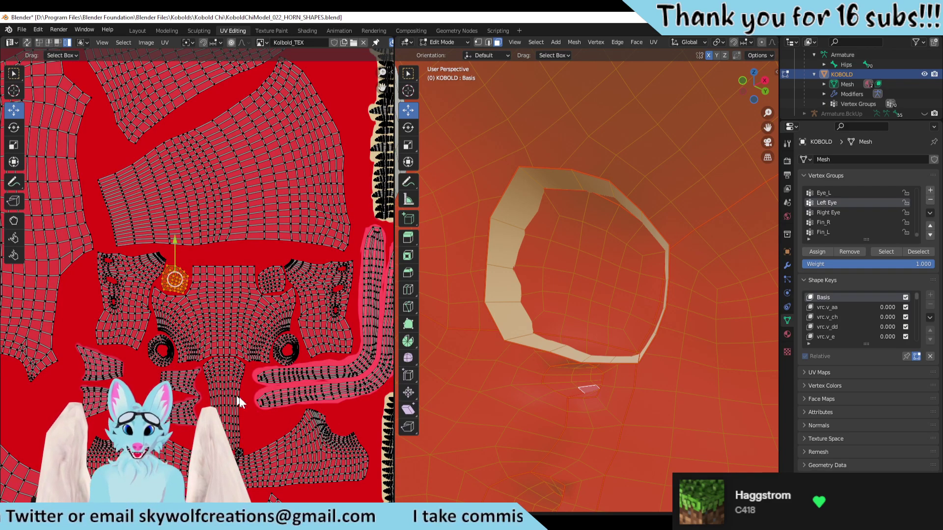
pyautogui.moveTo(265, 417); pyautogui.dragTo(198, 220, button='middle')
pyautogui.moveTo(277, 453); pyautogui.dragTo(264, 278, button='middle')
pyautogui.scroll(5, 253, 385)
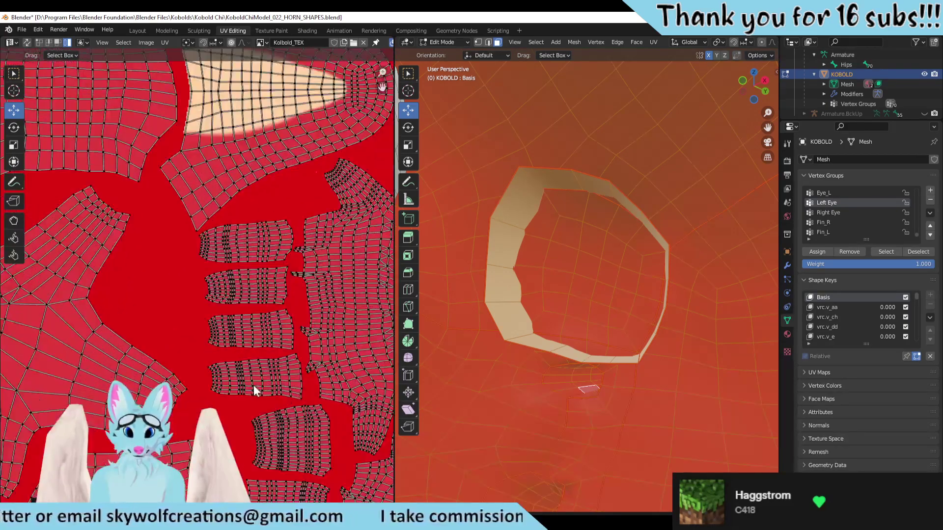
pyautogui.moveTo(290, 391); pyautogui.dragTo(185, 153, button='middle')
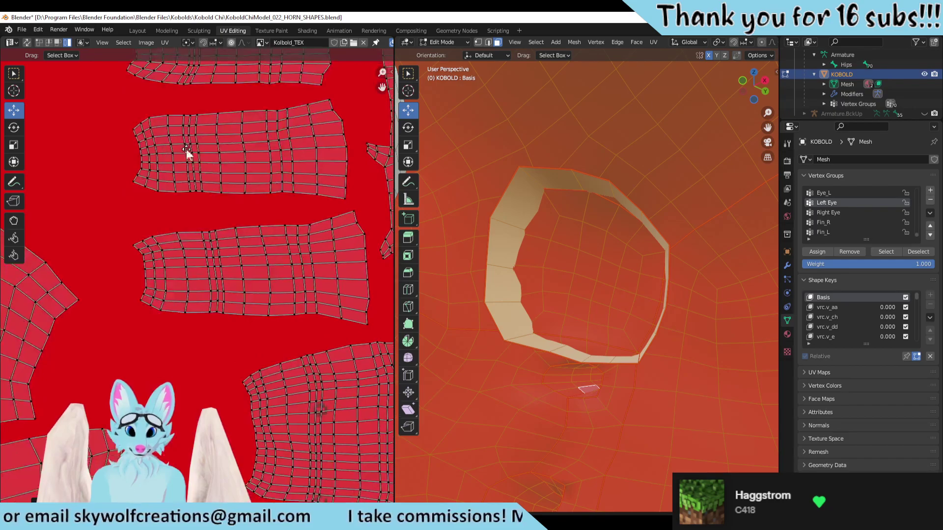
pyautogui.moveTo(225, 368); pyautogui.dragTo(169, 171, button='middle')
pyautogui.moveTo(293, 307); pyautogui.dragTo(239, 303, button='middle')
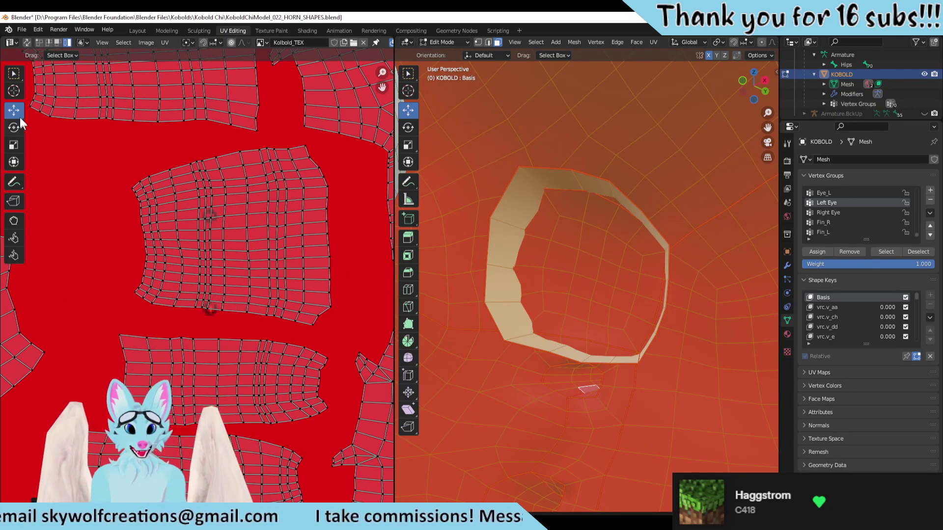
pyautogui.click(202, 123)
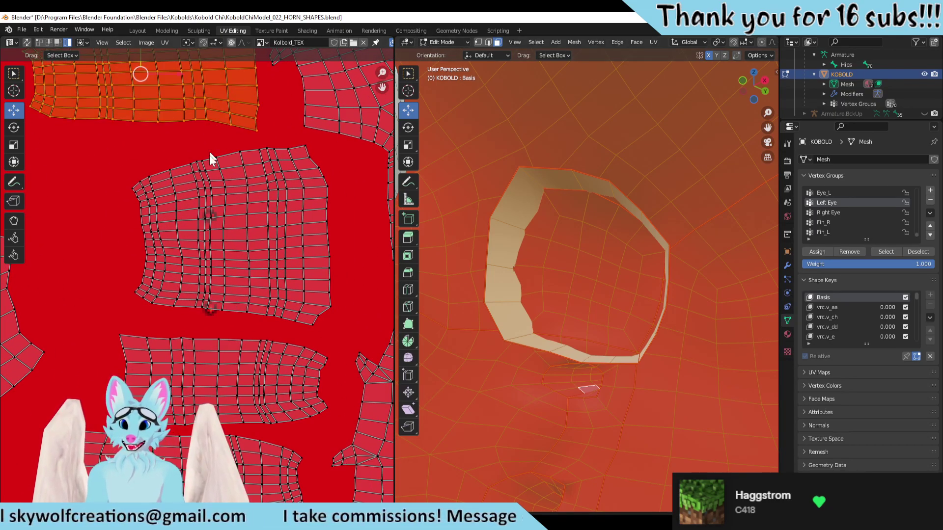
# Step: In the Texture Paint workspace, paint over the dark smudges in the large finger UV island with the red TexDraw brush
pyautogui.click(268, 31)
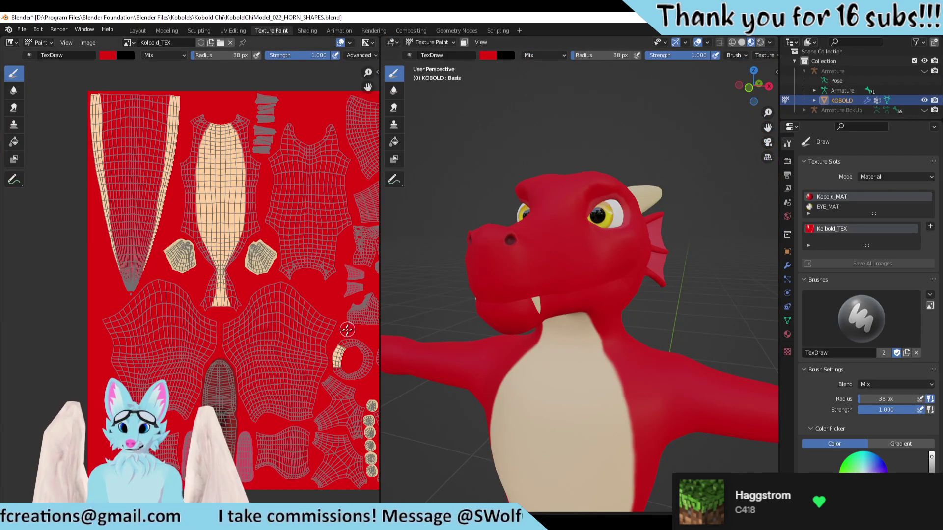
pyautogui.scroll(4, 284, 343)
pyautogui.scroll(4, 252, 303)
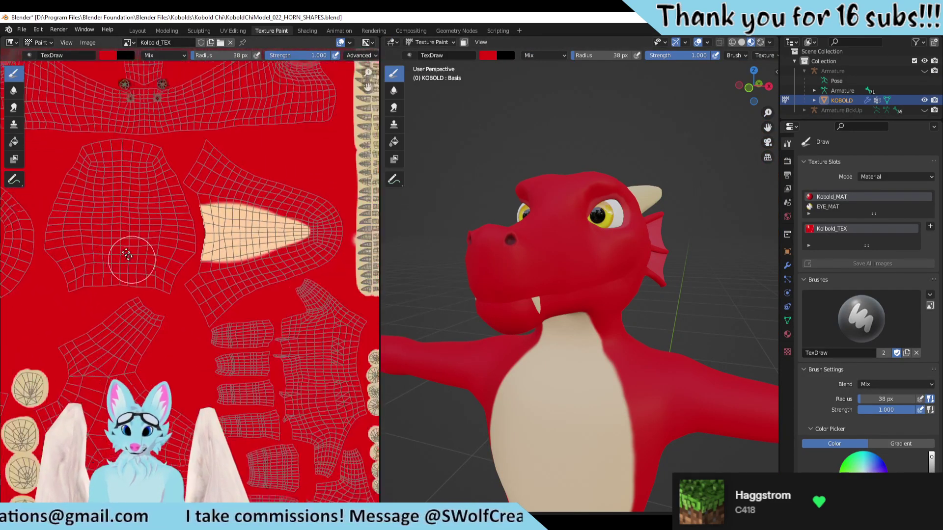
pyautogui.moveTo(208, 191); pyautogui.dragTo(209, 149, button='middle')
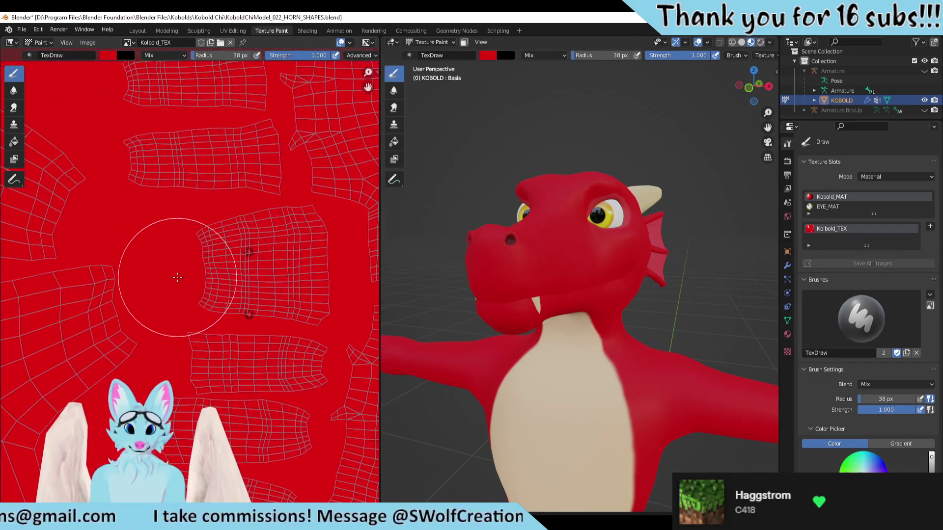
pyautogui.moveTo(258, 252); pyautogui.dragTo(263, 252)
pyautogui.click(263, 250)
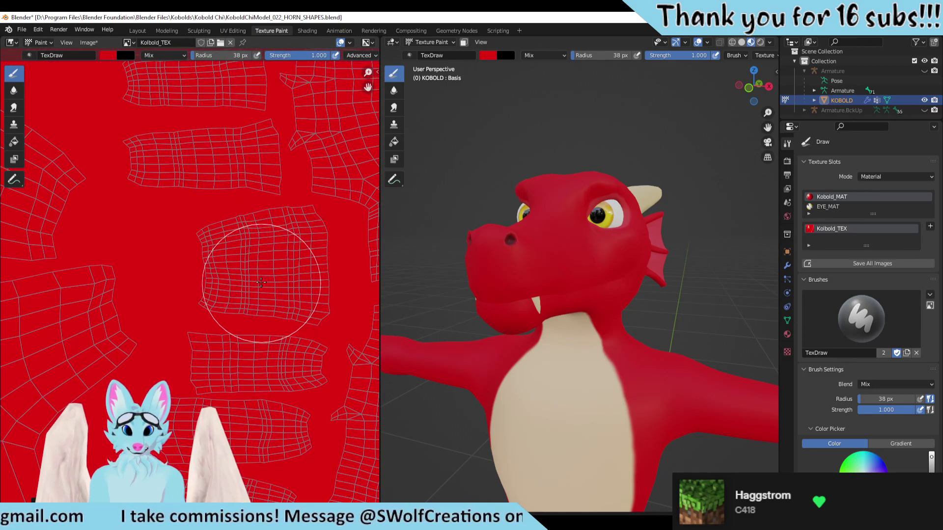
# Step: Save the repainted Kolbold_TEX image
pyautogui.scroll(-5, 242, 337)
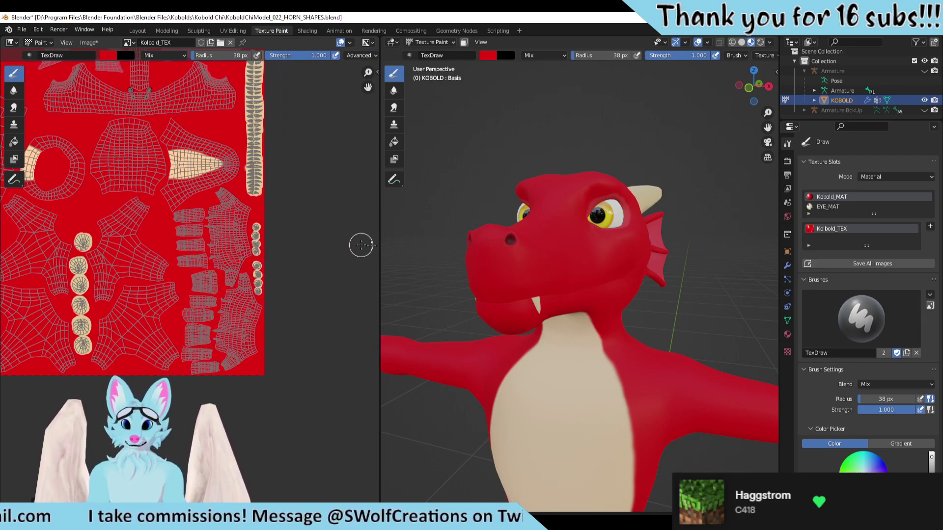
pyautogui.moveTo(712, 267); pyautogui.dragTo(552, 261, button='middle')
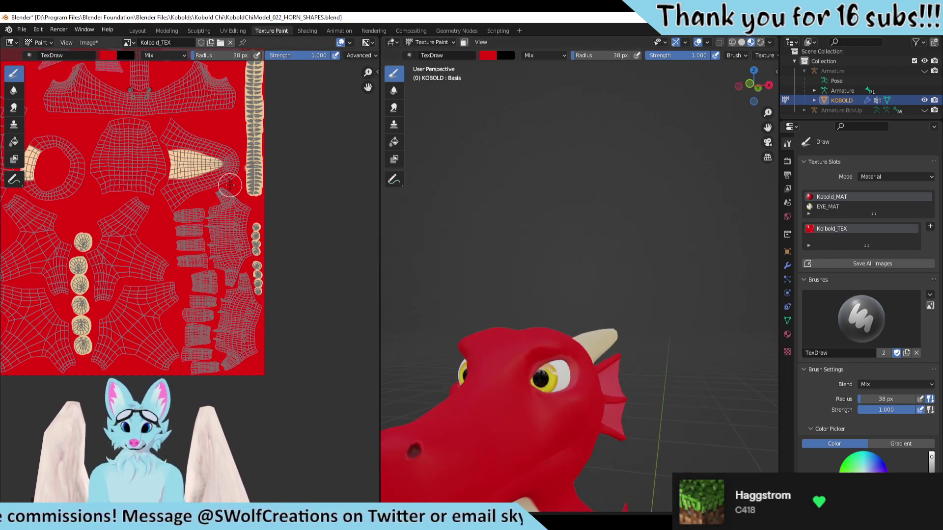
pyautogui.scroll(1, 230, 185)
pyautogui.click(88, 42)
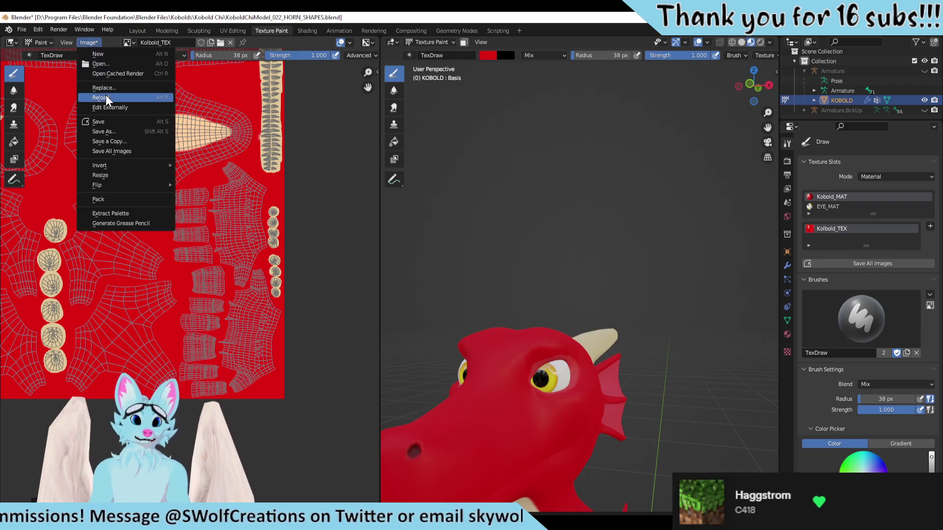
pyautogui.click(105, 123)
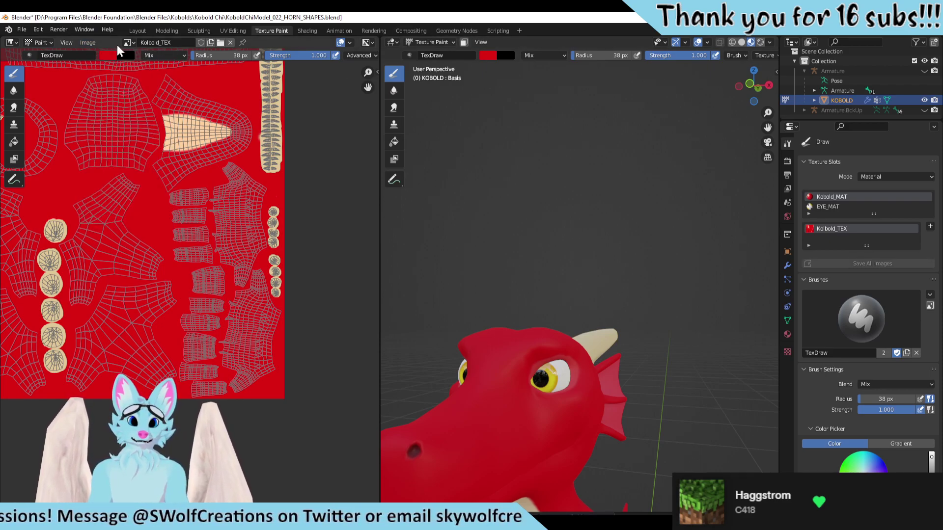
# Step: Return to the Layout workspace, deselect the kobold model and save the blend file
pyautogui.click(137, 30)
pyautogui.scroll(-6, 409, 284)
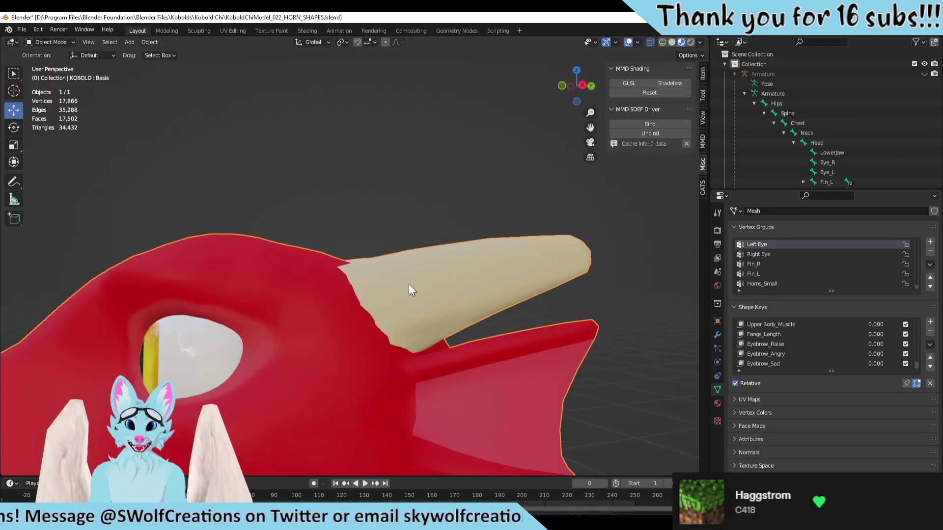
pyautogui.click(383, 199)
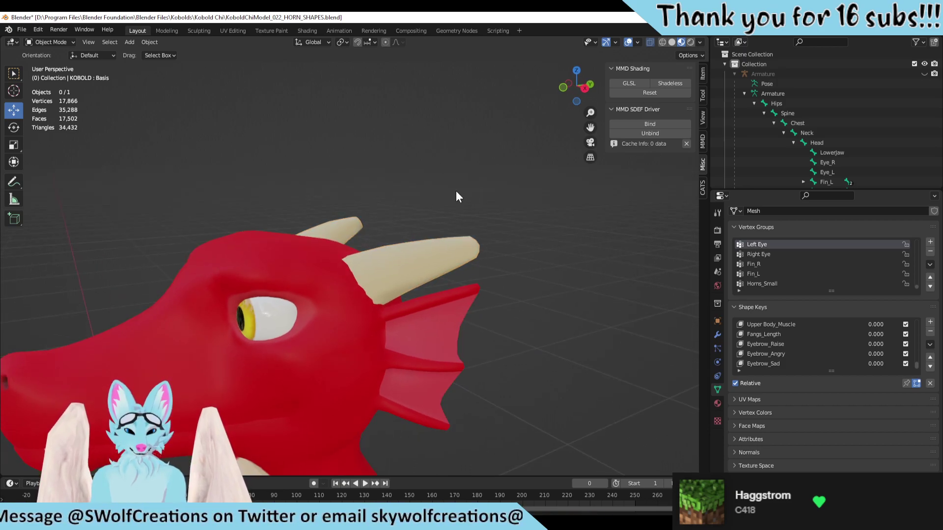
pyautogui.hotkey('ctrl', 's')
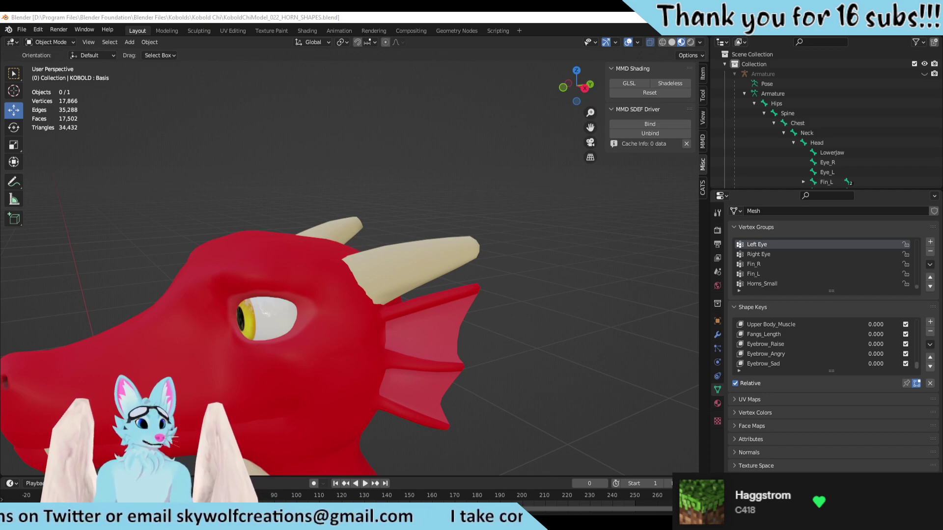
# Step: Examine the horns and the way their bases meet the head from several angles
pyautogui.moveTo(464, 323); pyautogui.dragTo(482, 318, button='middle')
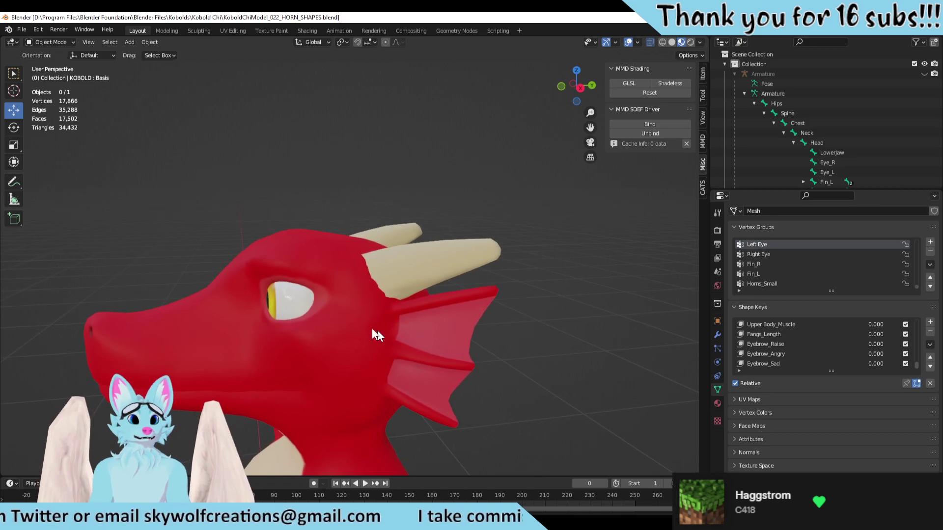
pyautogui.keyDown('shift'); pyautogui.moveTo(377, 330); pyautogui.dragTo(408, 272, button='middle'); pyautogui.keyUp('shift')
pyautogui.moveTo(233, 321); pyautogui.dragTo(446, 231, button='middle')
pyautogui.click(446, 232)
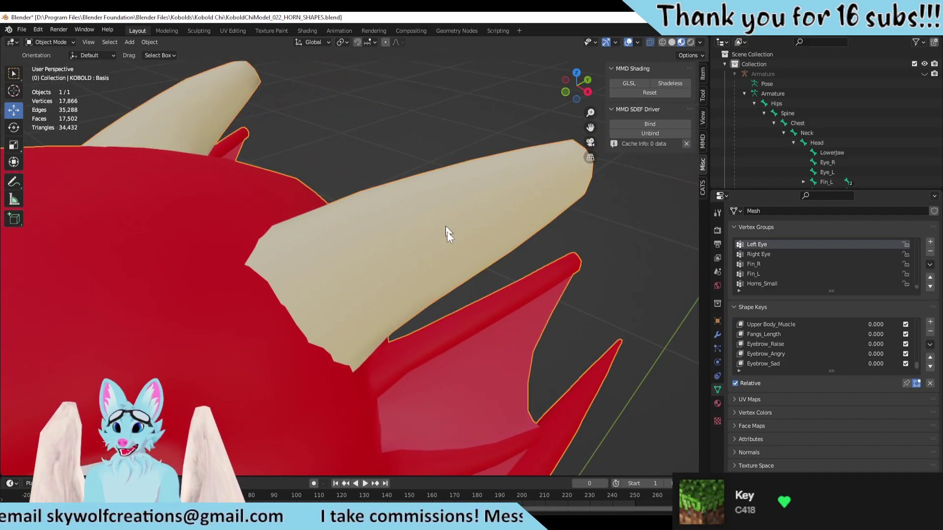
pyautogui.scroll(-2, 445, 236)
pyautogui.click(547, 253)
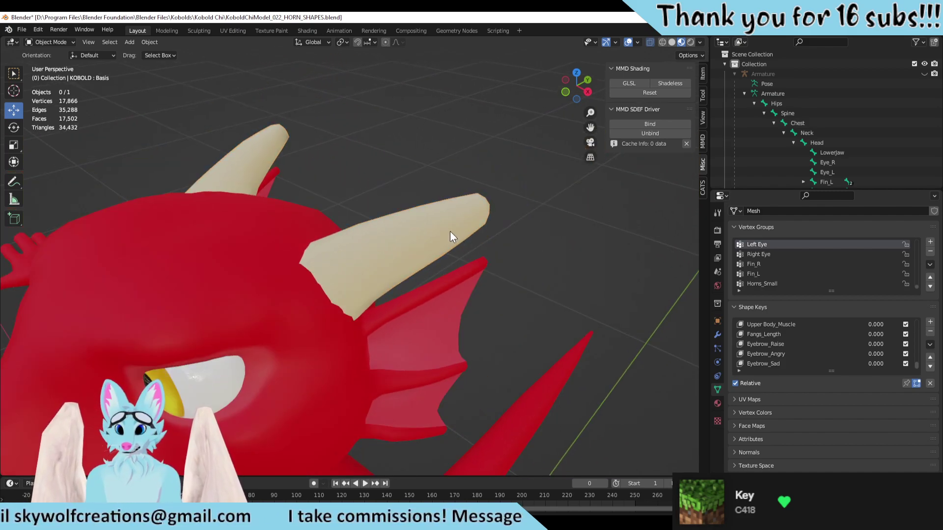
# Step: Enter Edit Mode on the kobold mesh, turn X-ray off and select all linked faces of the near horn
pyautogui.click(417, 236)
pyautogui.press('Tab')
pyautogui.click(525, 223)
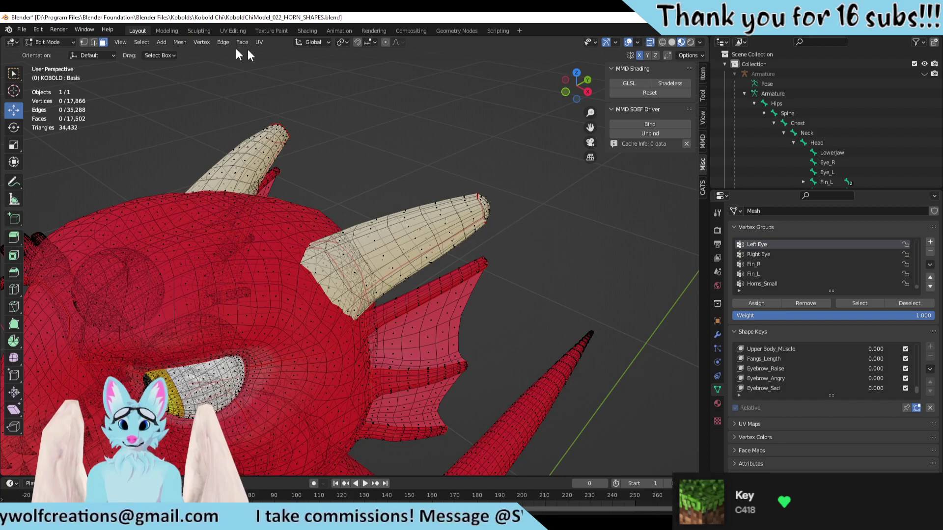
pyautogui.click(650, 42)
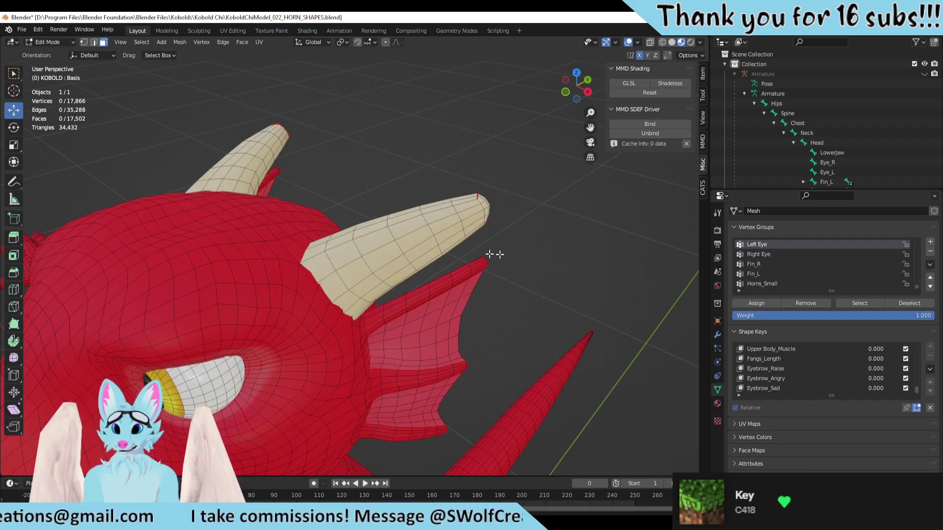
pyautogui.press('l')
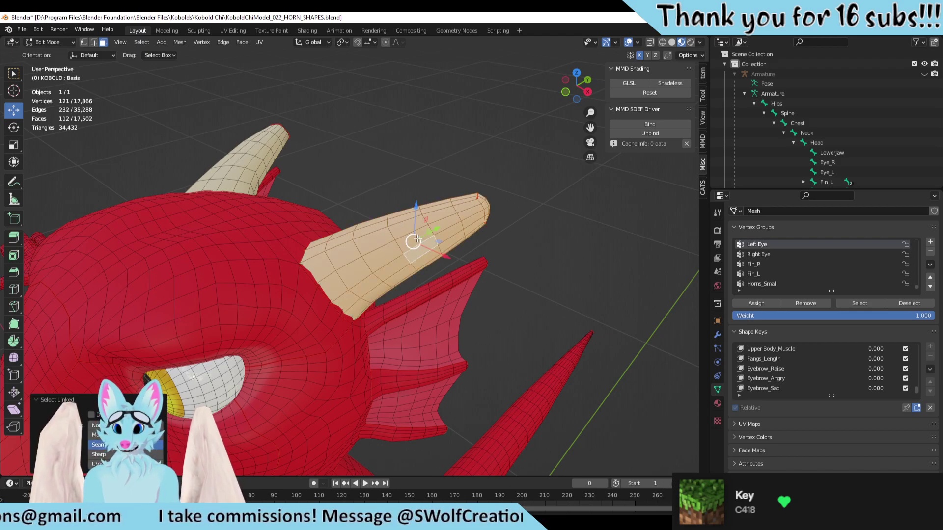
pyautogui.moveTo(417, 239); pyautogui.dragTo(457, 151)
pyautogui.moveTo(474, 294)
pyautogui.mouseDown(button='middle')
pyautogui.moveTo(442, 299)
pyautogui.moveTo(395, 270)
pyautogui.moveTo(481, 261)
pyautogui.moveTo(464, 293)
pyautogui.mouseUp(button='middle')
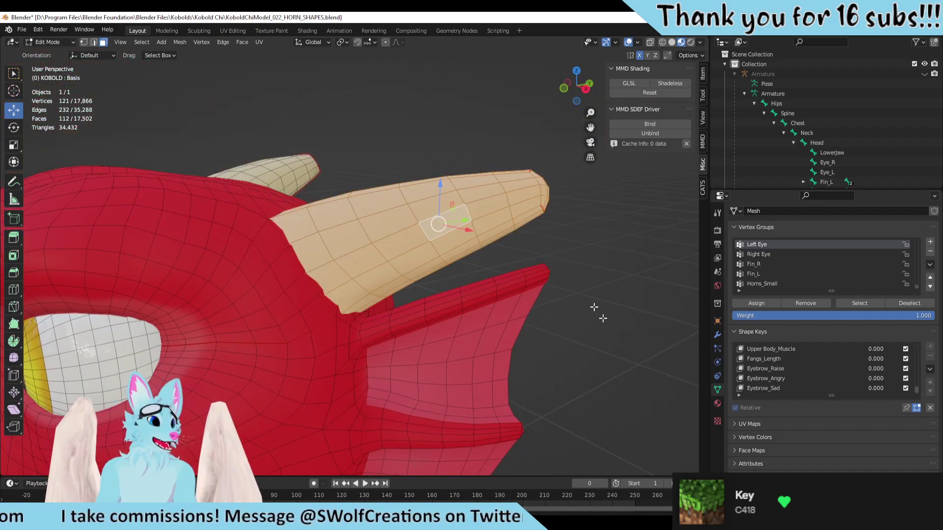
pyautogui.moveTo(602, 318); pyautogui.dragTo(461, 333, button='middle')
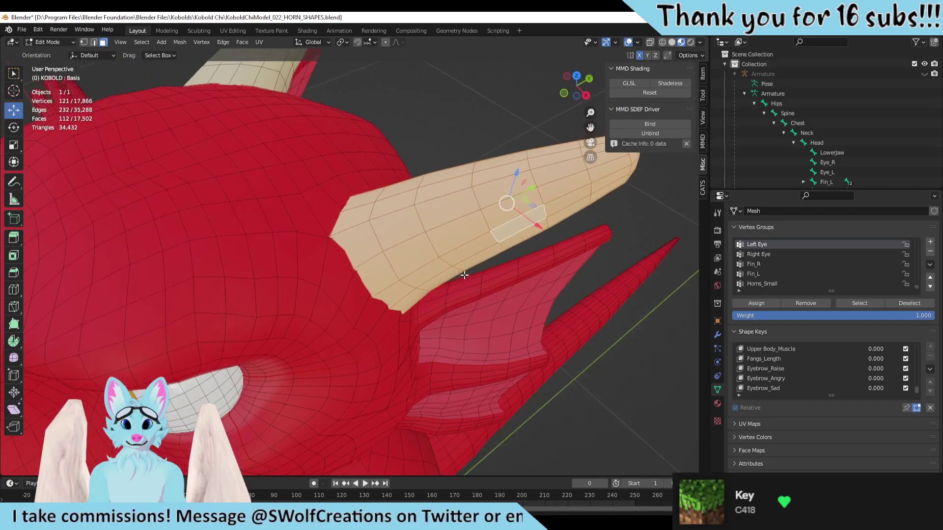
# Step: Switch to vertex selection with X-ray on and move the head vertex in front of the horn's base toward the horn
pyautogui.click(82, 43)
pyautogui.scroll(3, 565, 206)
pyautogui.moveTo(566, 204); pyautogui.dragTo(562, 186, button='middle')
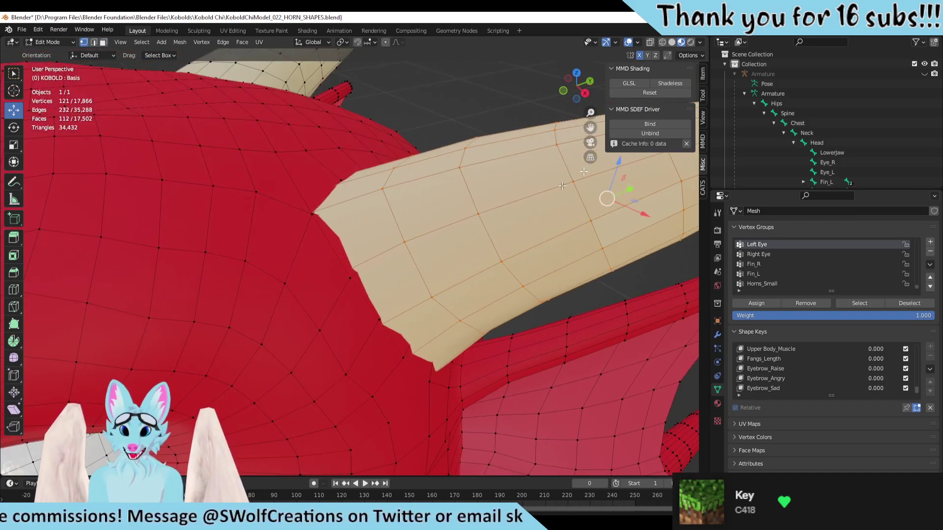
pyautogui.click(649, 41)
pyautogui.moveTo(374, 285); pyautogui.dragTo(226, 356, button='middle')
pyautogui.click(292, 303)
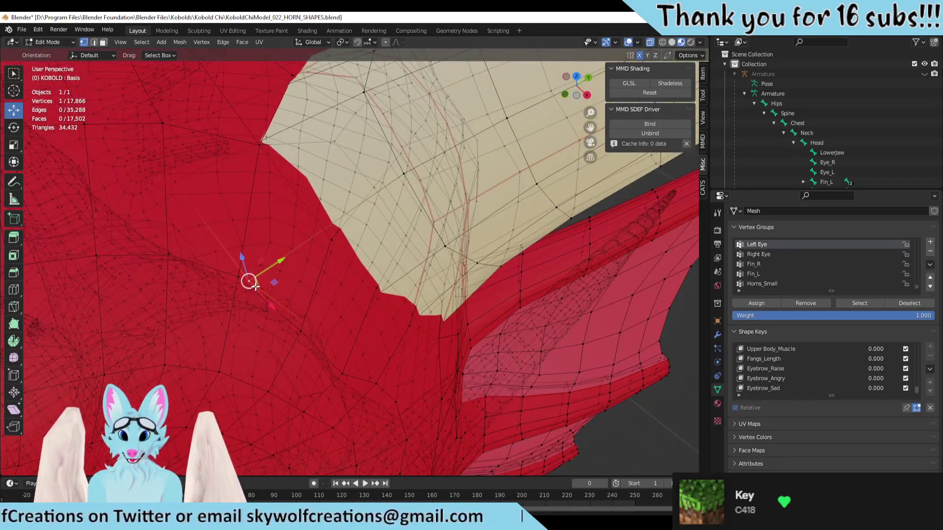
pyautogui.press('g')
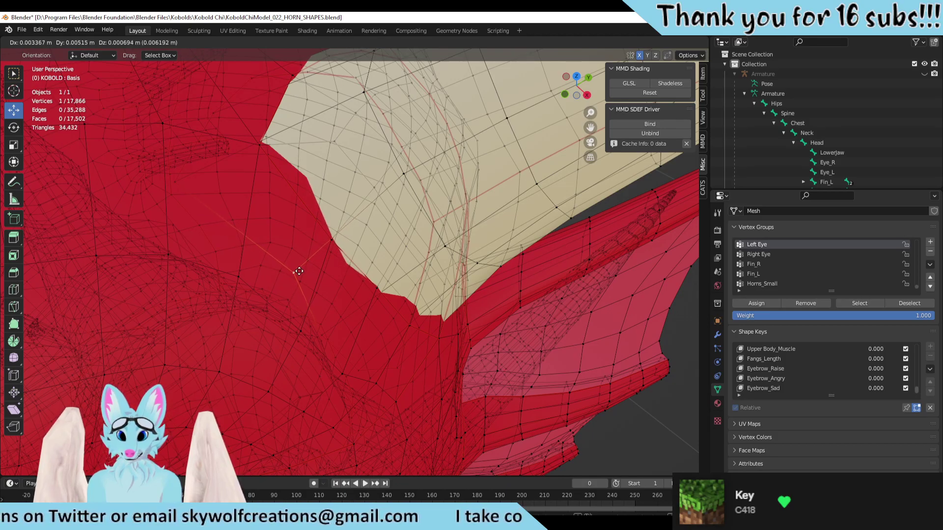
pyautogui.click(299, 271)
# Step: Move the same head vertex up and slightly forward, away from the horn's base, to even out the surrounding faces
pyautogui.moveTo(299, 271); pyautogui.dragTo(322, 413, button='middle')
pyautogui.click(297, 369)
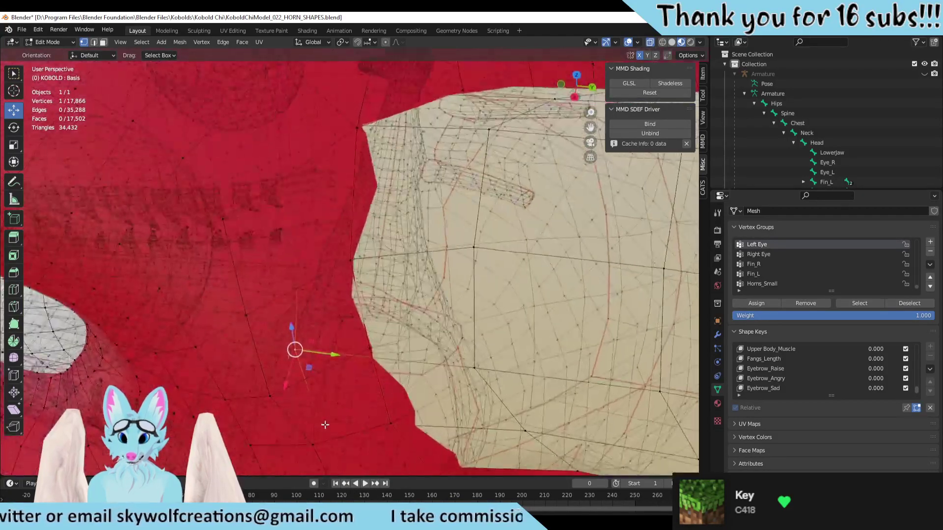
pyautogui.press('g')
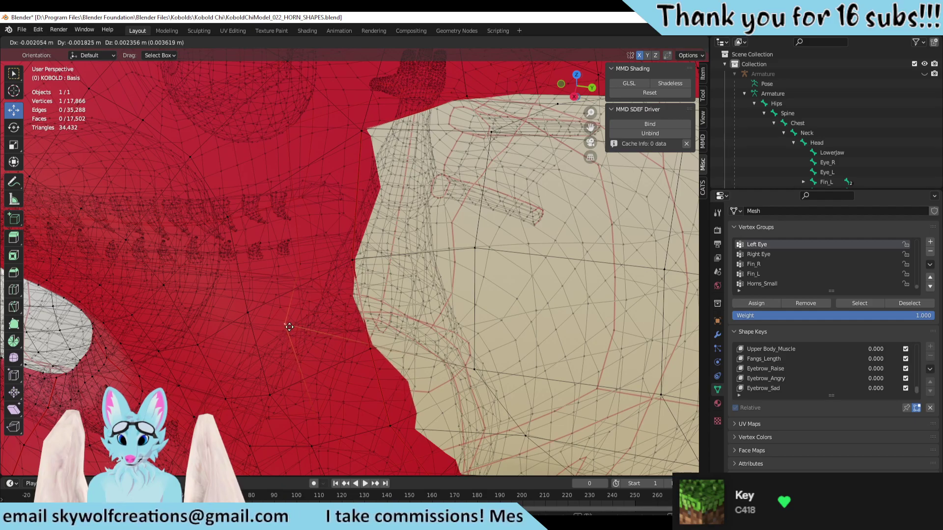
pyautogui.click(278, 328)
pyautogui.moveTo(396, 447); pyautogui.dragTo(399, 276, button='middle')
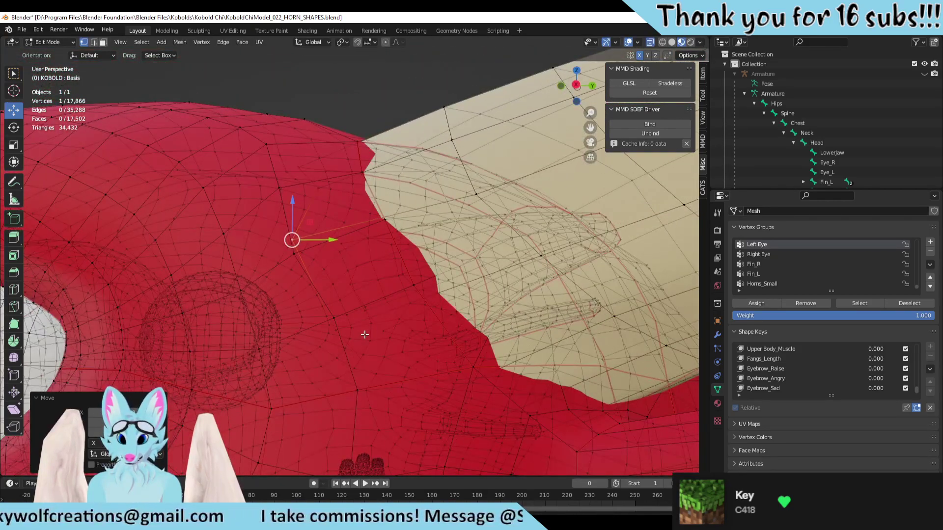
pyautogui.moveTo(365, 334)
pyautogui.mouseDown(button='middle')
pyautogui.moveTo(352, 331)
pyautogui.moveTo(356, 338)
pyautogui.mouseUp(button='middle')
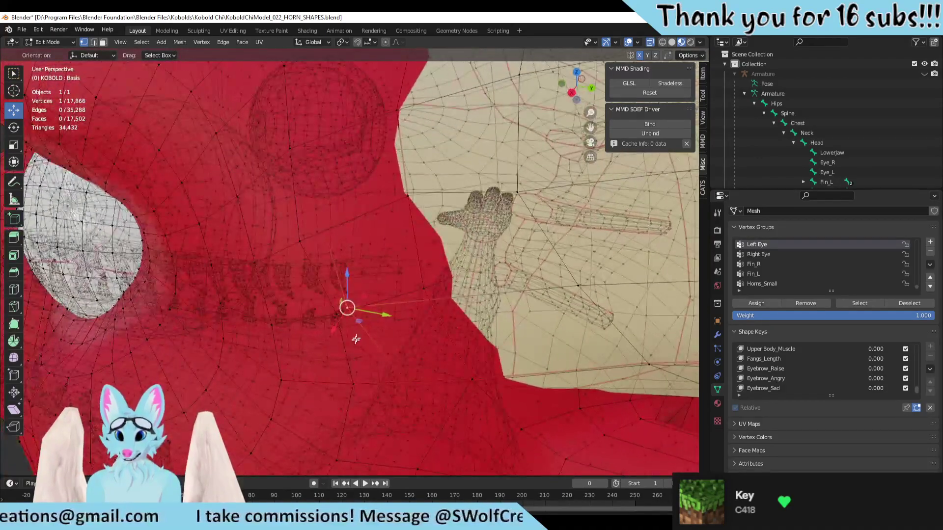
# Step: Shift the selected head vertex further forward toward the eye, away from the edge of the horn's base
pyautogui.moveTo(352, 311); pyautogui.dragTo(347, 314)
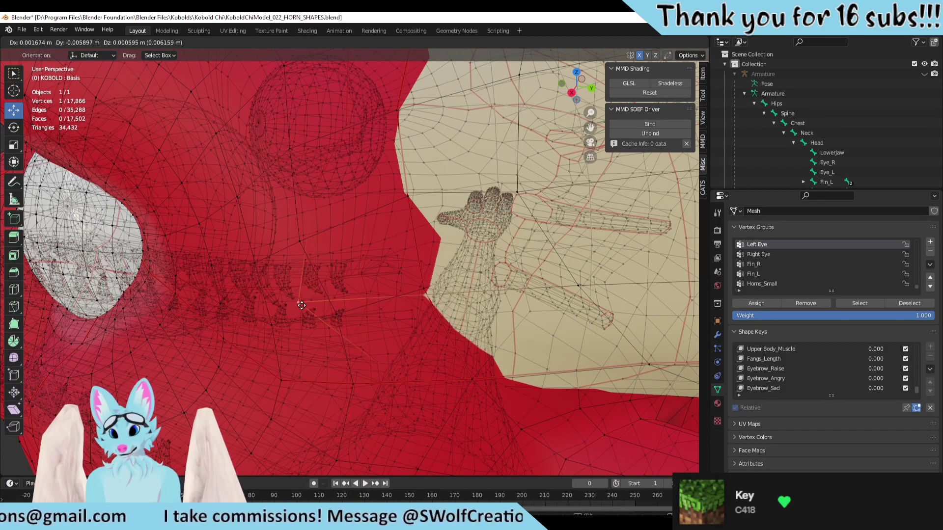
pyautogui.moveTo(342, 298)
pyautogui.mouseDown()
pyautogui.moveTo(315, 301)
pyautogui.moveTo(324, 301)
pyautogui.mouseUp()
pyautogui.moveTo(334, 297); pyautogui.dragTo(429, 322, button='middle')
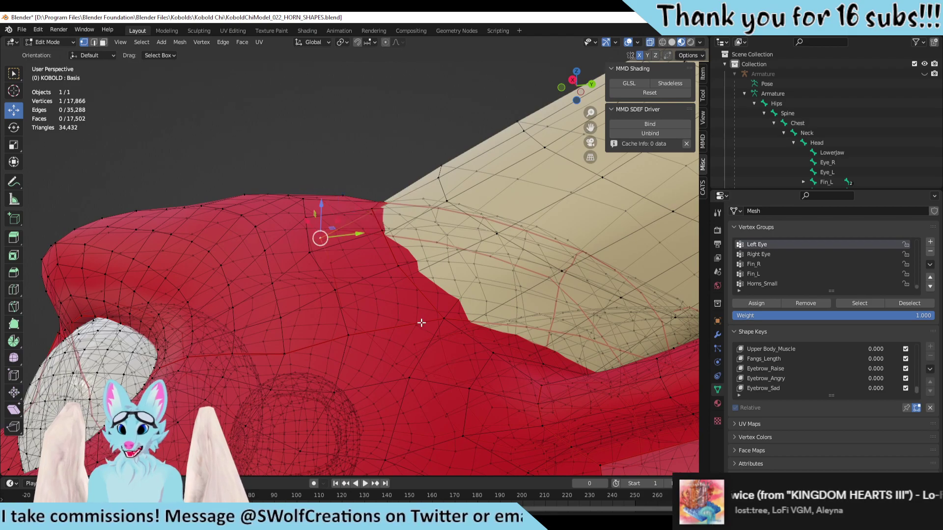
# Step: Leave Edit Mode and examine from several angles how the horn's base meets the head
pyautogui.moveTo(437, 291); pyautogui.dragTo(450, 353, button='middle')
pyautogui.keyDown('shift'); pyautogui.moveTo(478, 299); pyautogui.dragTo(307, 293, button='middle'); pyautogui.keyUp('shift')
pyautogui.scroll(-6, 306, 293)
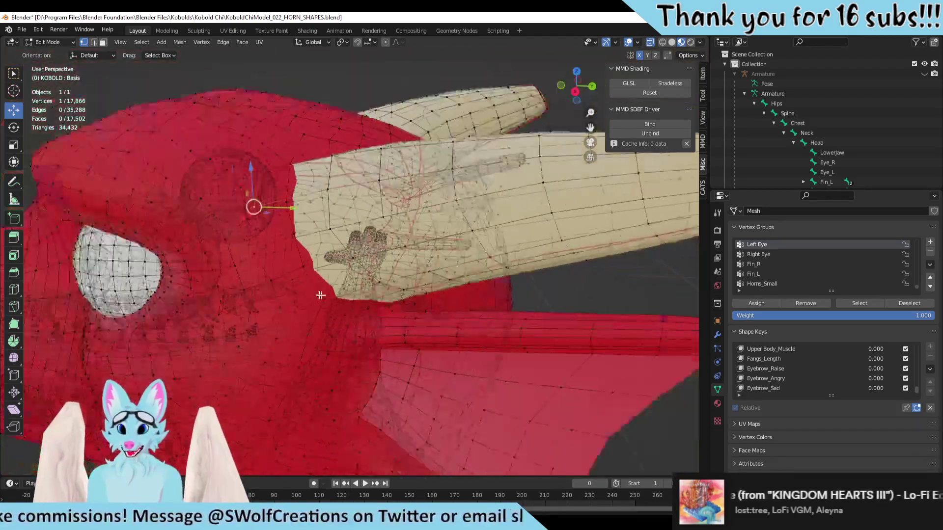
pyautogui.press('Tab')
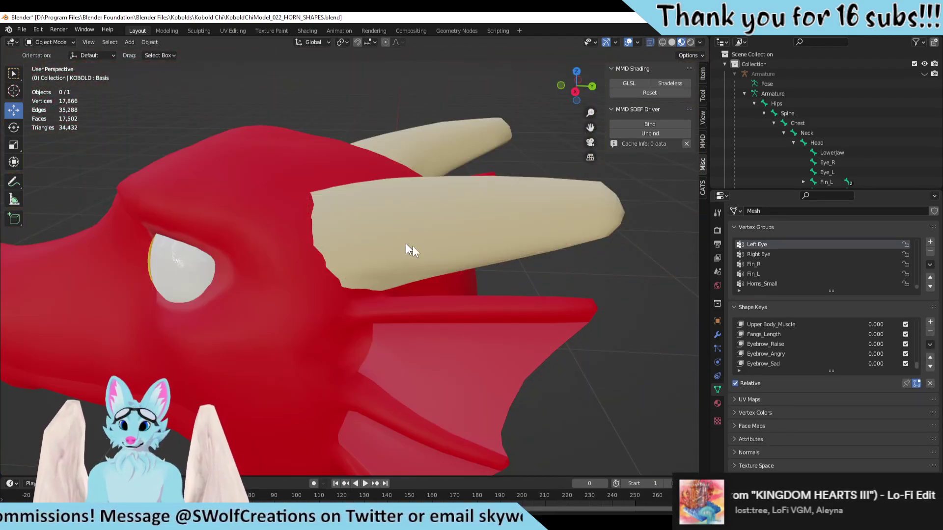
pyautogui.moveTo(411, 248); pyautogui.dragTo(444, 332, button='middle')
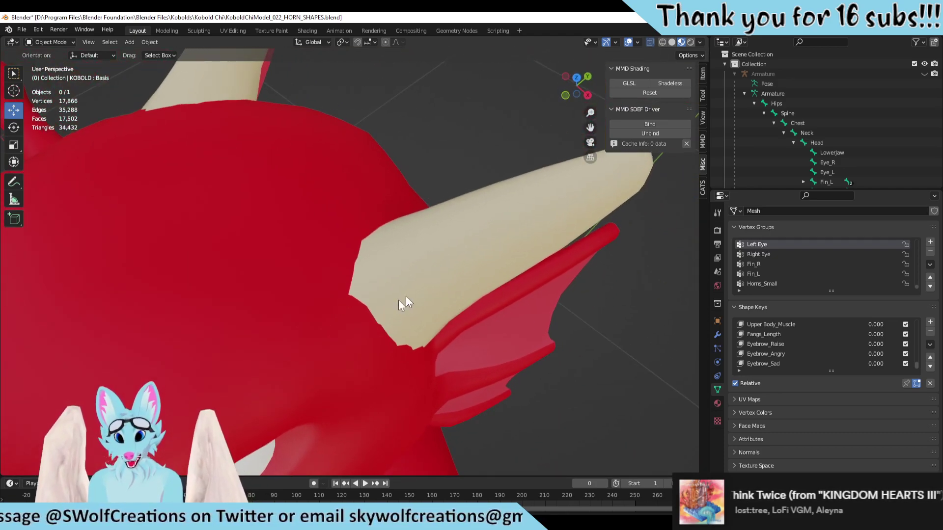
pyautogui.scroll(2, 405, 296)
# Step: Re-enter Edit Mode and move the head vertex in front of the horn base's upper corner closer to the horn and slightly up
pyautogui.click(348, 359)
pyautogui.press('Tab')
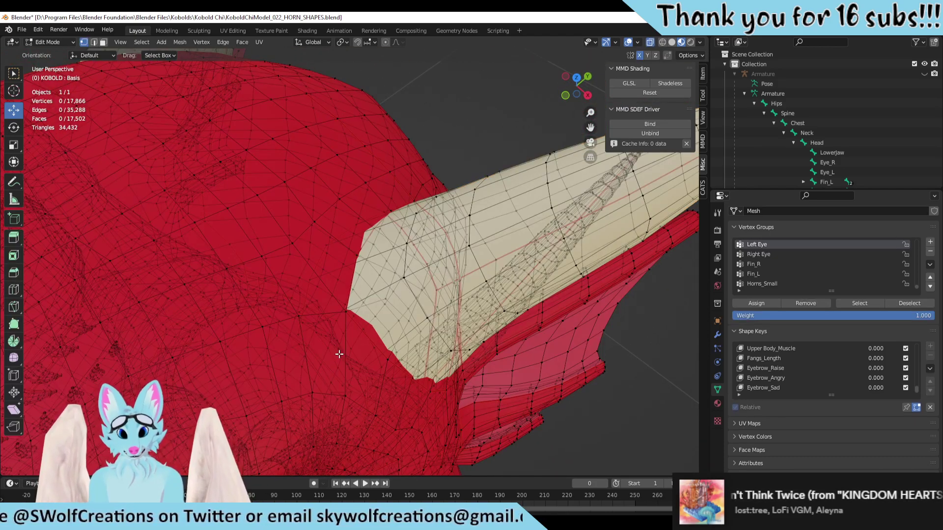
pyautogui.moveTo(337, 351); pyautogui.dragTo(373, 356, button='middle')
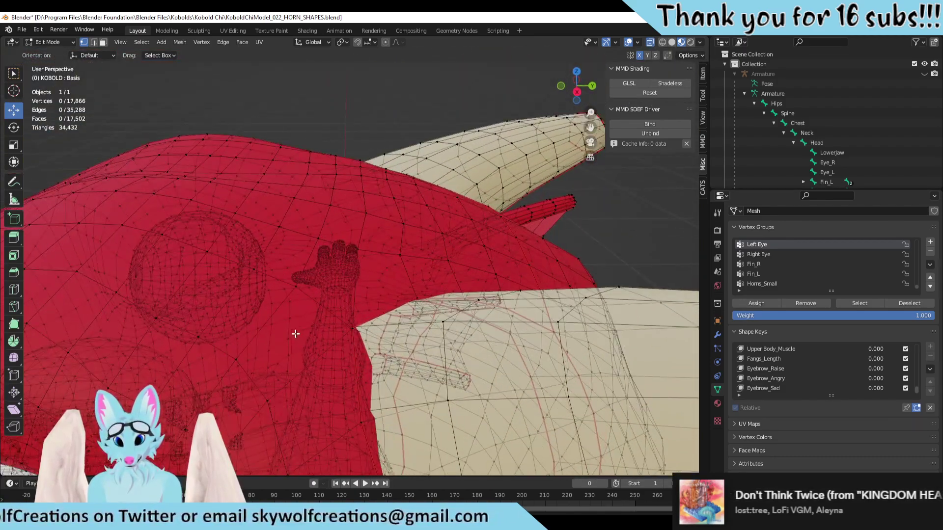
pyautogui.click(293, 330)
pyautogui.moveTo(293, 330)
pyautogui.mouseDown()
pyautogui.moveTo(332, 335)
pyautogui.moveTo(309, 331)
pyautogui.mouseUp()
pyautogui.moveTo(324, 339)
pyautogui.mouseDown(button='middle')
pyautogui.moveTo(332, 392)
pyautogui.moveTo(326, 347)
pyautogui.moveTo(361, 341)
pyautogui.moveTo(377, 326)
pyautogui.moveTo(359, 356)
pyautogui.moveTo(332, 333)
pyautogui.mouseUp(button='middle')
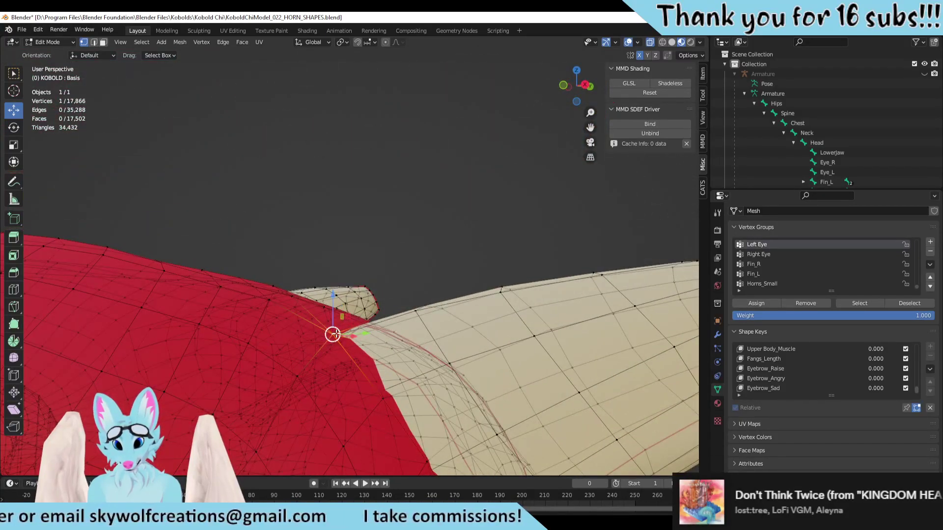
pyautogui.moveTo(332, 333); pyautogui.dragTo(341, 327)
pyautogui.moveTo(341, 326); pyautogui.dragTo(322, 375, button='middle')
pyautogui.scroll(-1, 477, 300)
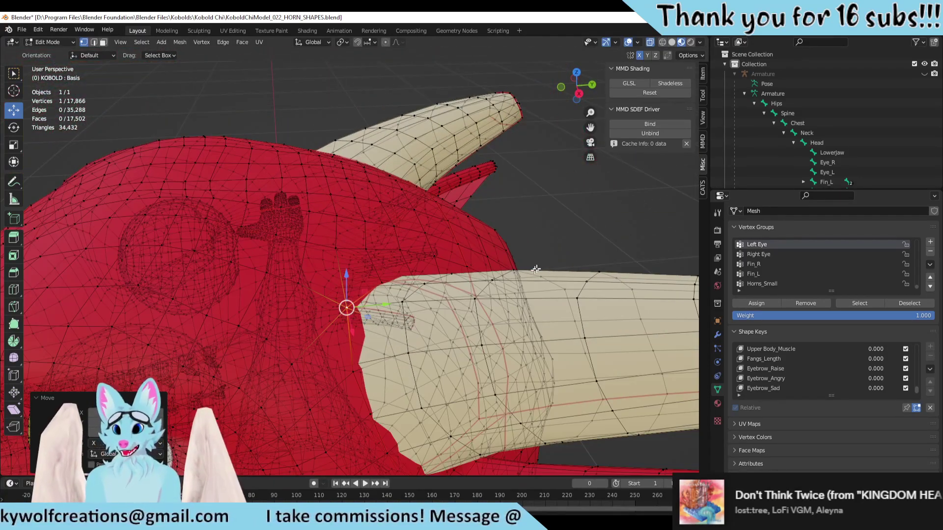
# Step: Deselect the vertex, leave Edit Mode and inspect the horns and head as a whole
pyautogui.moveTo(493, 280); pyautogui.dragTo(469, 297, button='middle')
pyautogui.scroll(-2, 575, 295)
pyautogui.click(575, 294)
pyautogui.moveTo(574, 295); pyautogui.dragTo(511, 272, button='middle')
pyautogui.scroll(-3, 511, 272)
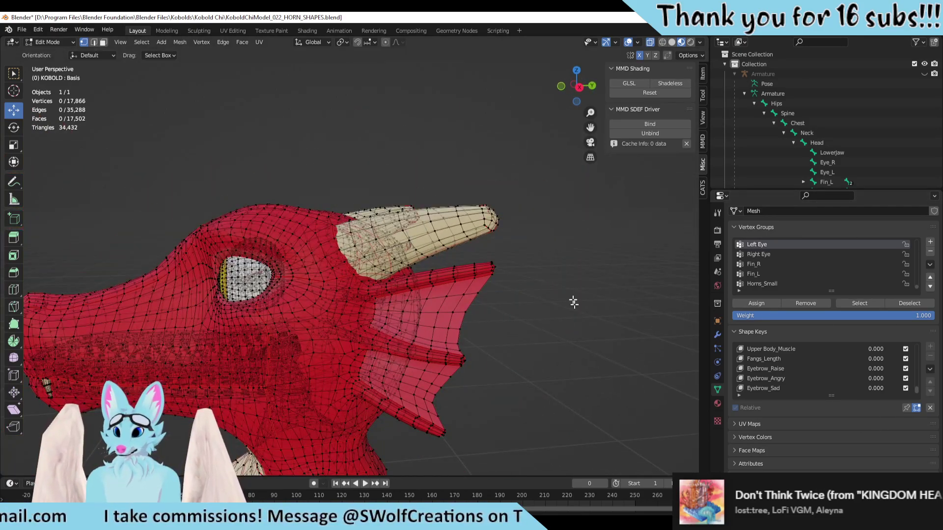
pyautogui.press('Tab')
pyautogui.moveTo(552, 311); pyautogui.dragTo(541, 316, button='middle')
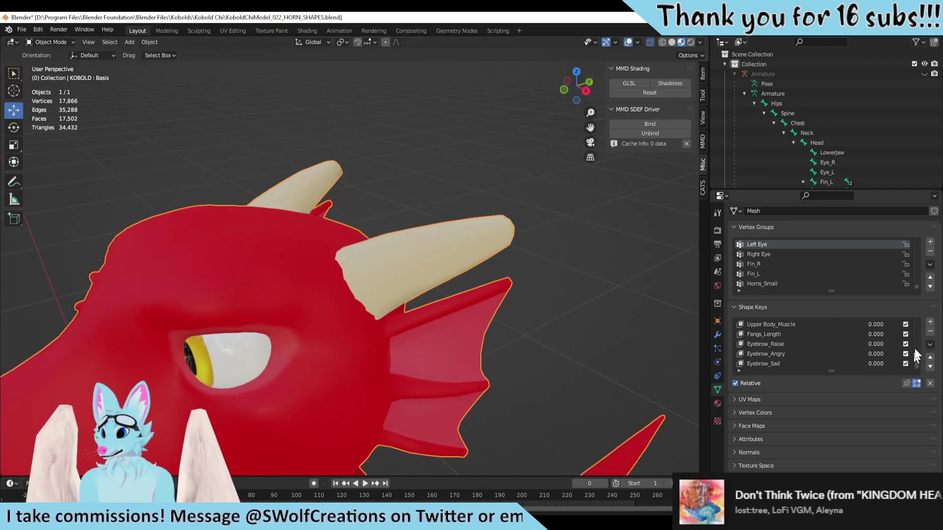
# Step: Add a shape key named Horns_Small with its value at 1.000, and enter Edit Mode on it
pyautogui.click(929, 323)
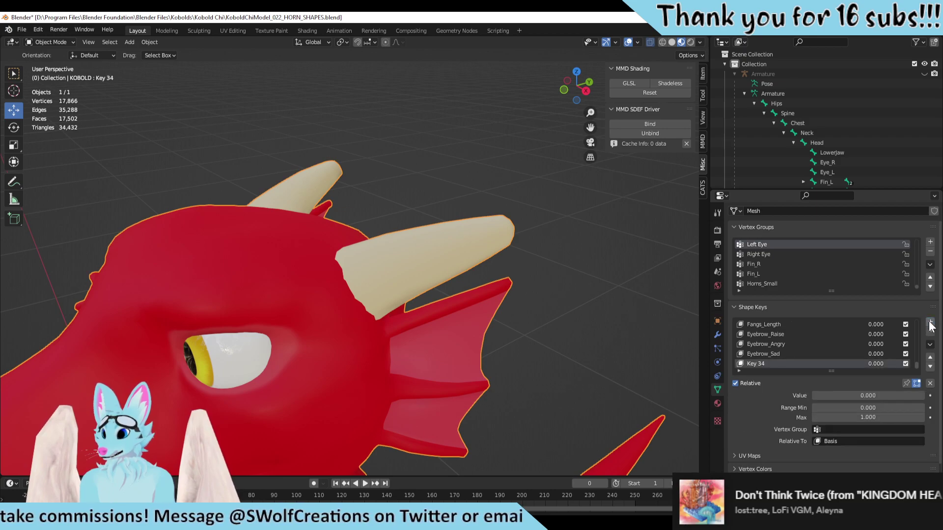
pyautogui.doubleClick(755, 364)
pyautogui.write('Horns_Small')
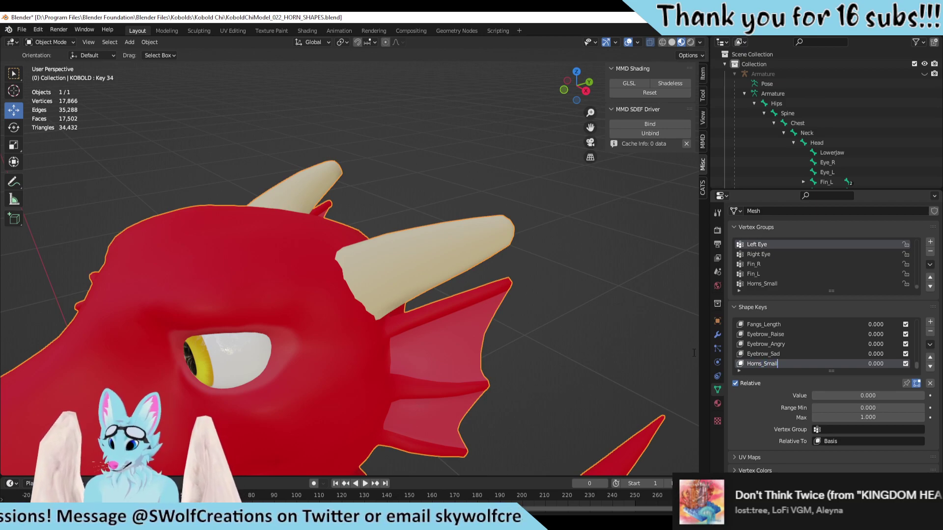
pyautogui.press('Return')
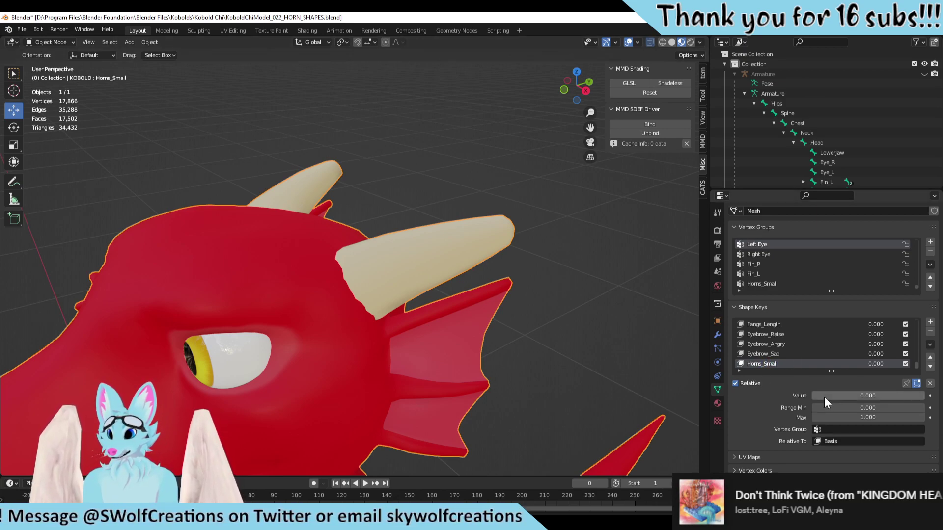
pyautogui.moveTo(824, 396); pyautogui.dragTo(935, 396)
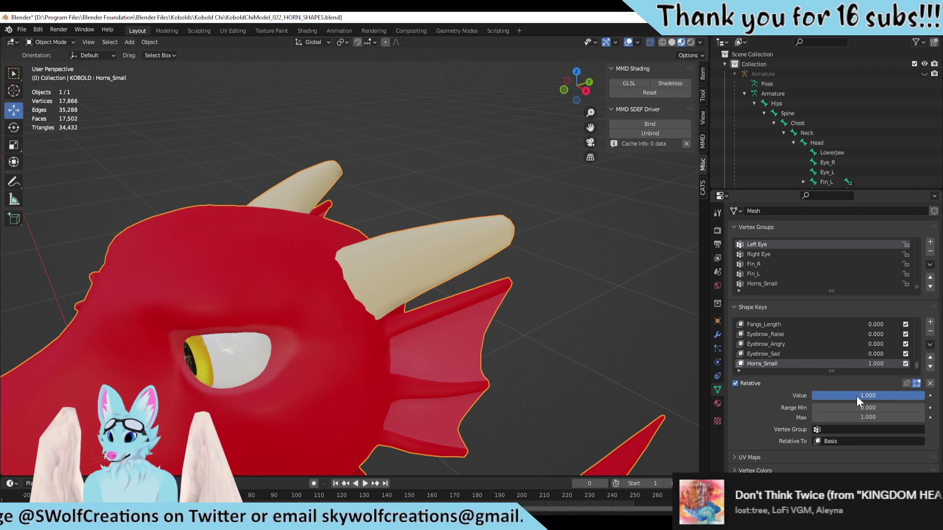
pyautogui.moveTo(696, 353); pyautogui.dragTo(560, 288, button='middle')
pyautogui.click(566, 296)
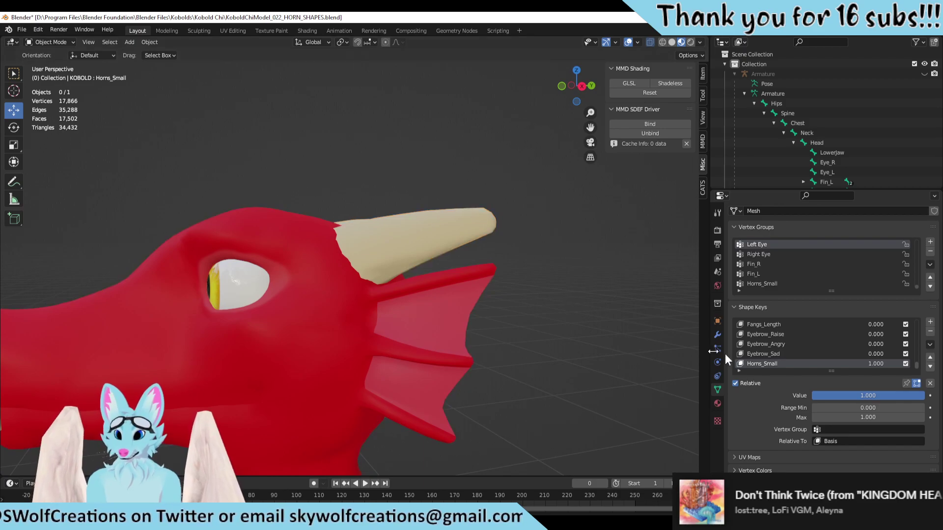
pyautogui.press('Tab')
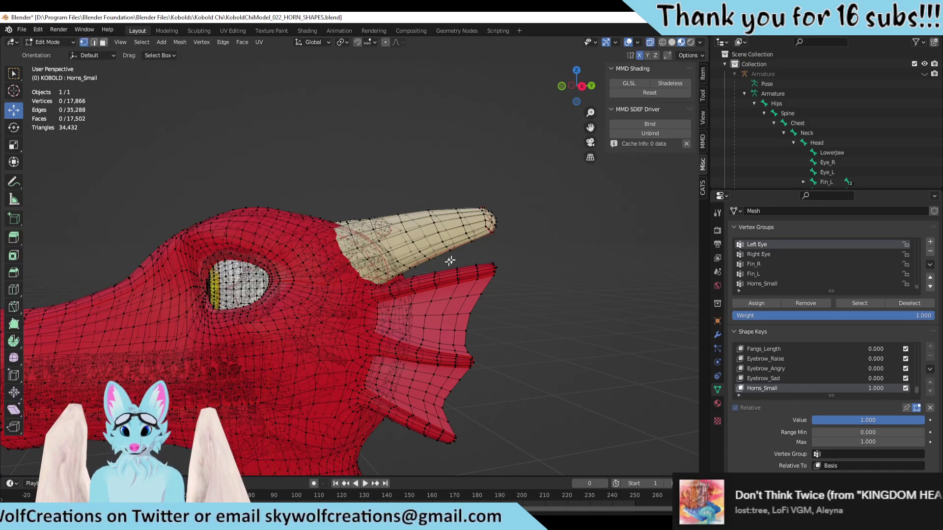
pyautogui.click(463, 219)
pyautogui.scroll(4, 574, 269)
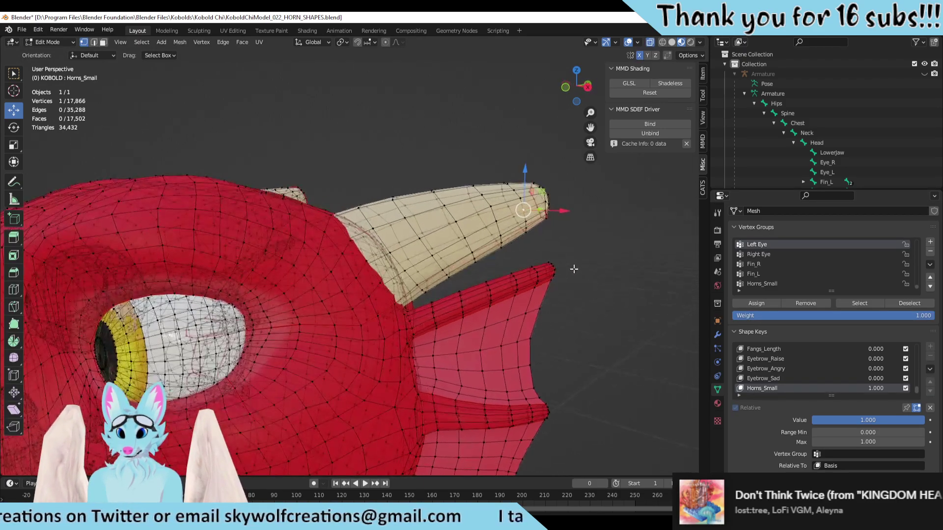
pyautogui.moveTo(574, 269); pyautogui.dragTo(567, 271, button='middle')
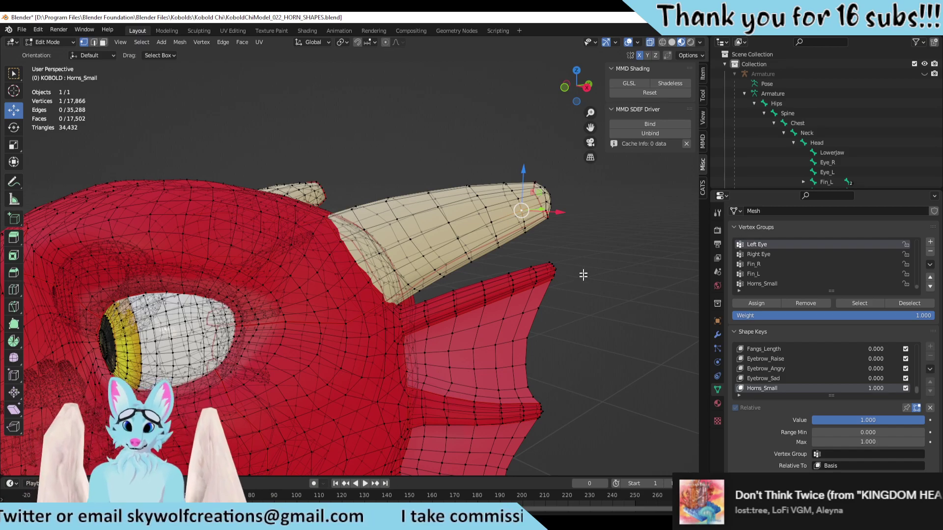
pyautogui.click(606, 229)
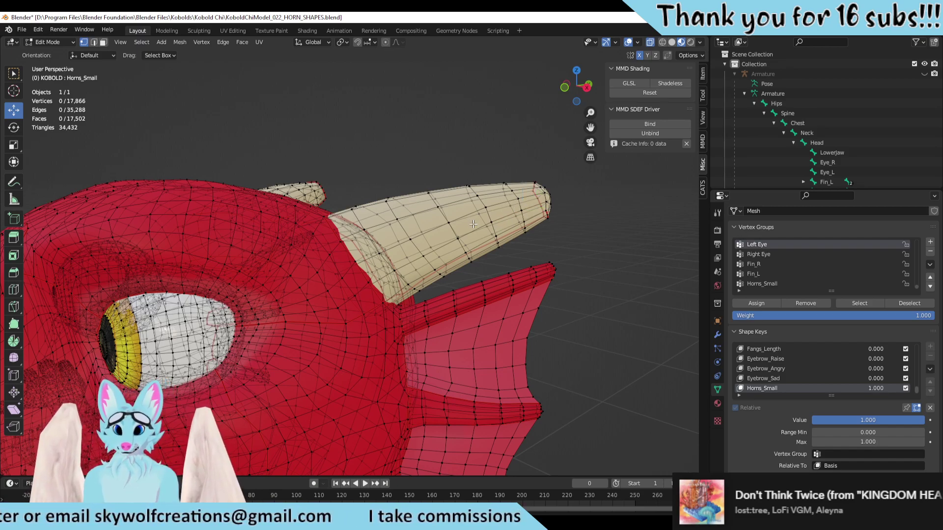
pyautogui.press('l')
pyautogui.moveTo(472, 224); pyautogui.dragTo(485, 253, button='middle')
pyautogui.moveTo(395, 271)
pyautogui.mouseDown(button='middle')
pyautogui.moveTo(362, 312)
pyautogui.moveTo(346, 262)
pyautogui.moveTo(513, 223)
pyautogui.moveTo(503, 209)
pyautogui.moveTo(465, 277)
pyautogui.moveTo(393, 288)
pyautogui.mouseUp(button='middle')
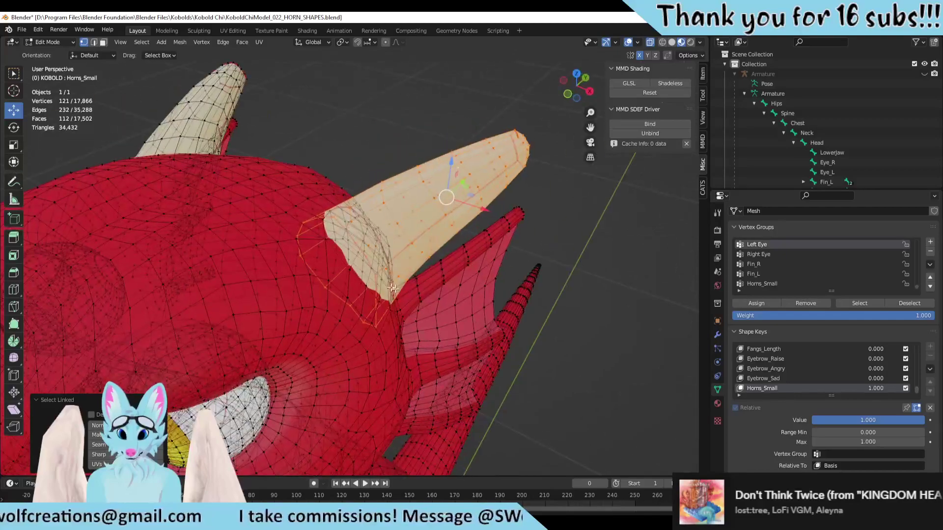
pyautogui.click(326, 287)
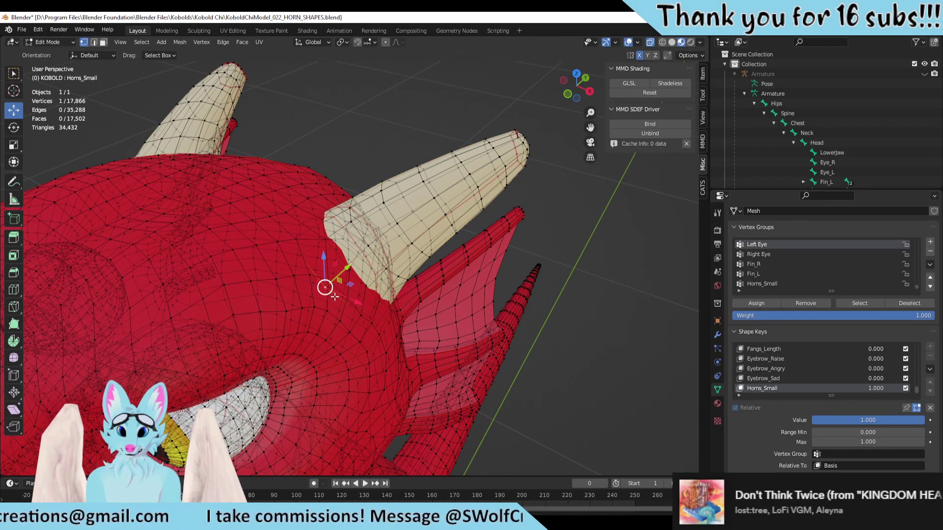
pyautogui.keyDown('alt'); pyautogui.click(326, 286); pyautogui.keyUp('alt')
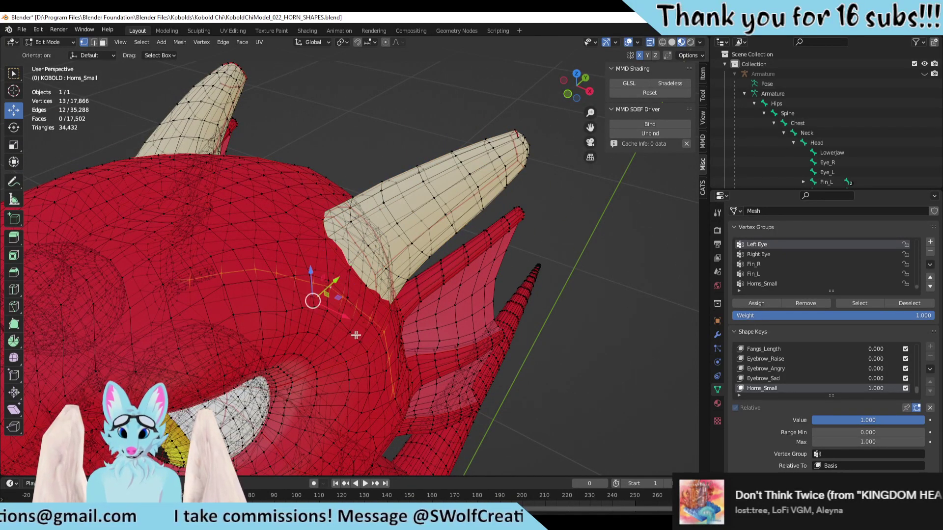
# Step: With X-ray off, select the horn's open base edge loop from inside the head and snap the 3D cursor to its centre
pyautogui.scroll(2, 356, 335)
pyautogui.moveTo(355, 335); pyautogui.dragTo(542, 279, button='middle')
pyautogui.scroll(4, 543, 279)
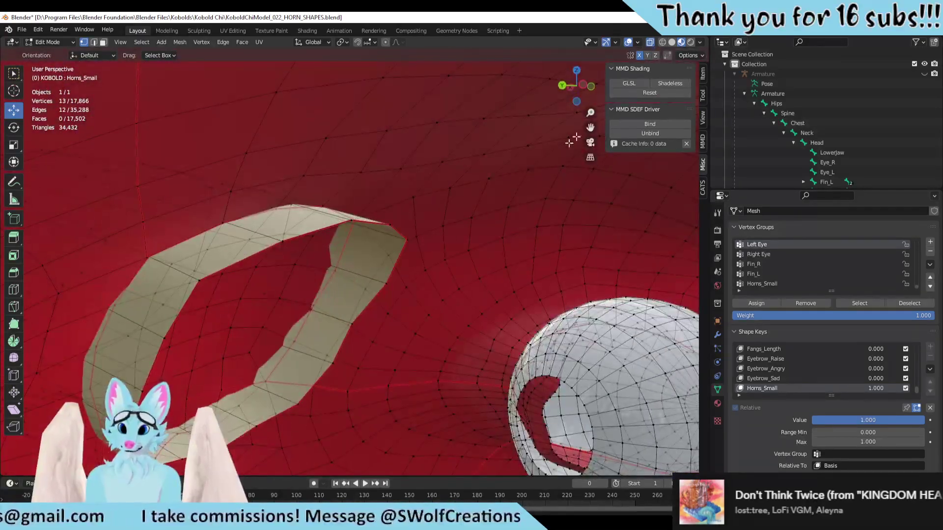
pyautogui.click(647, 40)
pyautogui.moveTo(246, 284); pyautogui.dragTo(263, 235, button='middle')
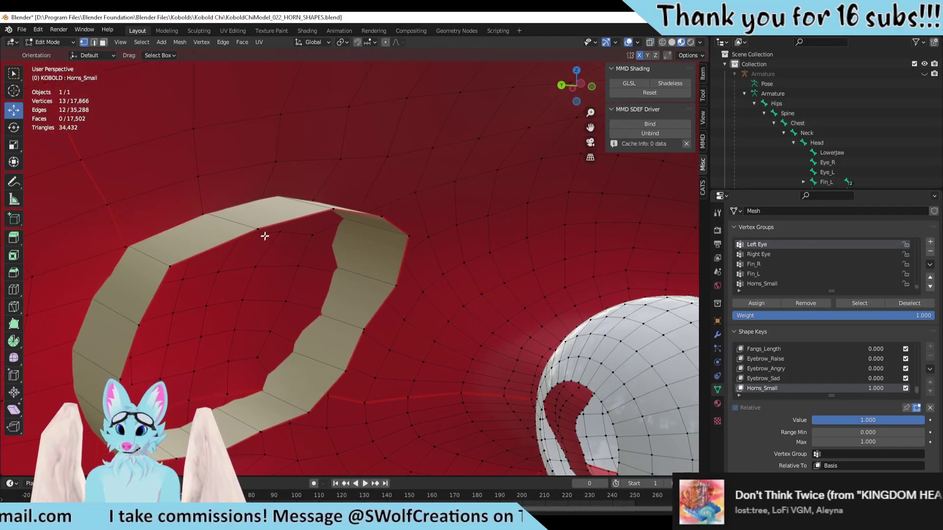
pyautogui.click(257, 228)
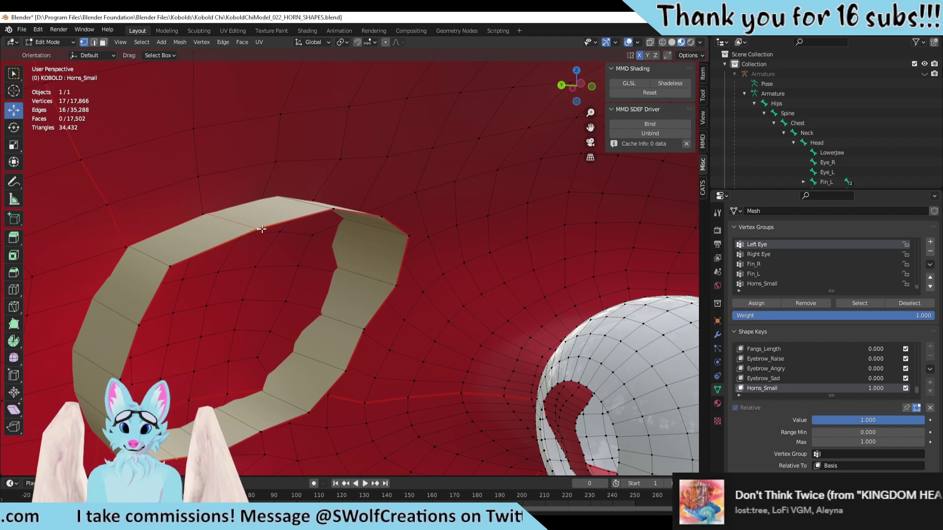
pyautogui.keyDown('alt'); pyautogui.click(275, 227); pyautogui.keyUp('alt')
pyautogui.moveTo(380, 251); pyautogui.dragTo(328, 257, button='middle')
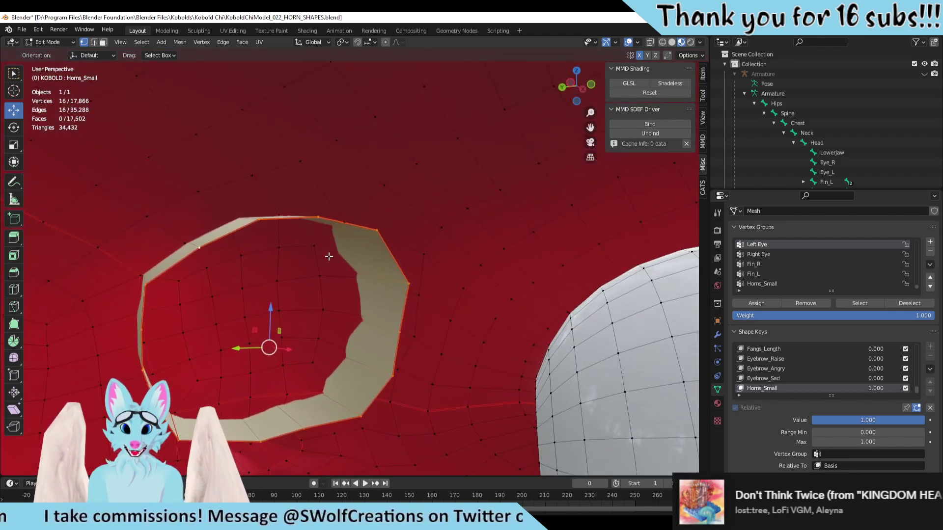
pyautogui.hotkey('shift', 's')
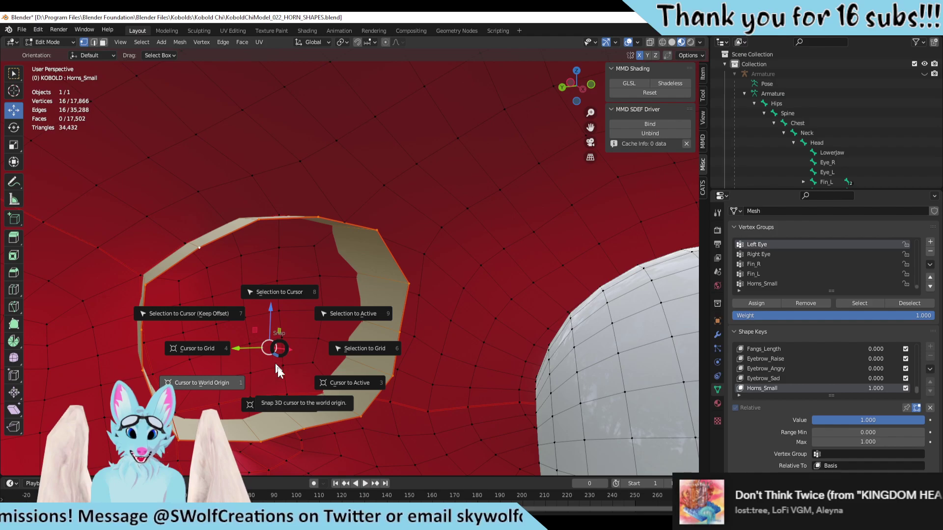
pyautogui.click(288, 407)
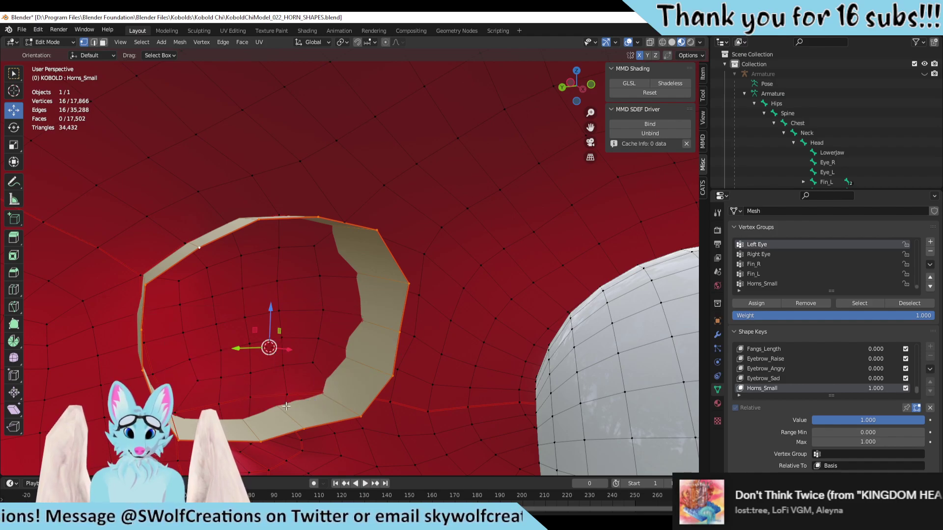
# Step: Deselect the base loop, select all linked geometry of that horn and collapse it onto the 3D cursor without keeping offsets
pyautogui.scroll(6, 305, 381)
pyautogui.scroll(-2, 354, 336)
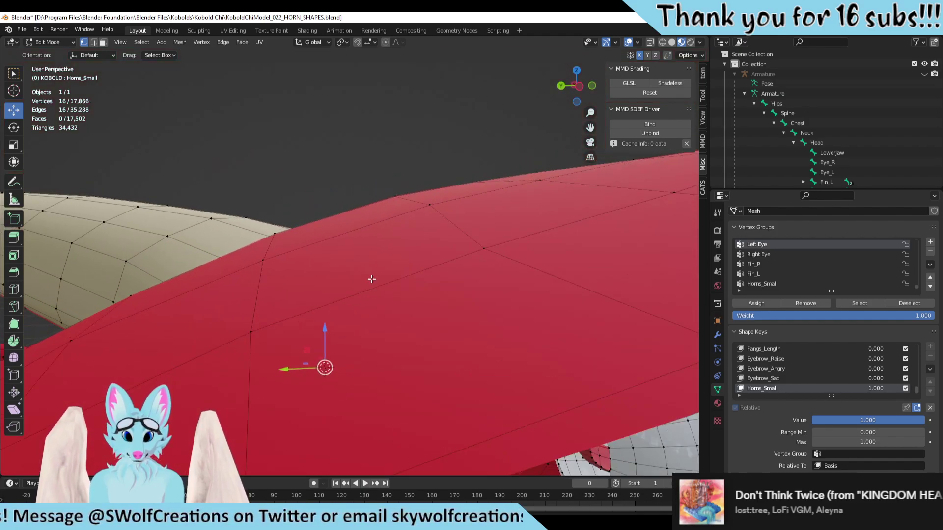
pyautogui.moveTo(370, 278)
pyautogui.mouseDown(button='middle')
pyautogui.moveTo(356, 303)
pyautogui.moveTo(368, 286)
pyautogui.mouseUp(button='middle')
pyautogui.scroll(-3, 336, 303)
pyautogui.scroll(-1, 304, 321)
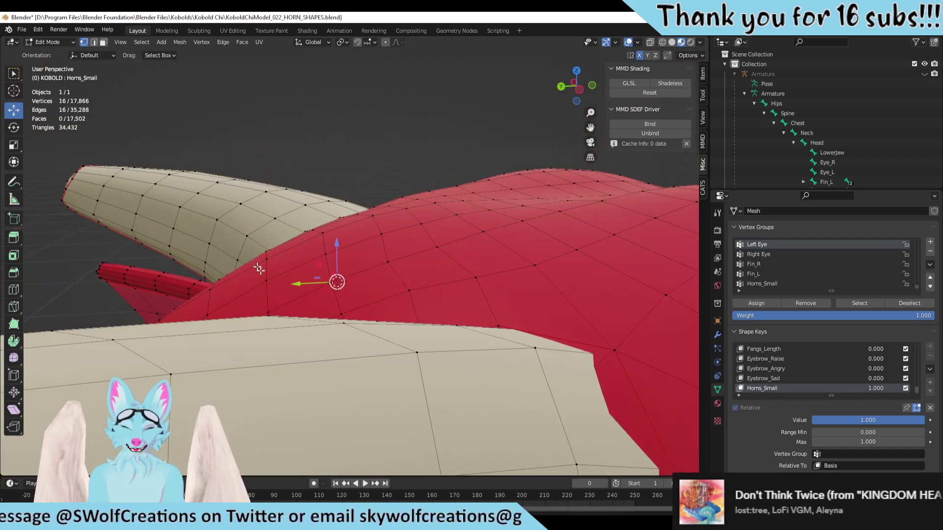
pyautogui.keyDown('shift'); pyautogui.moveTo(258, 147); pyautogui.dragTo(435, 228, button='middle'); pyautogui.keyUp('shift')
pyautogui.hotkey('alt', 'a')
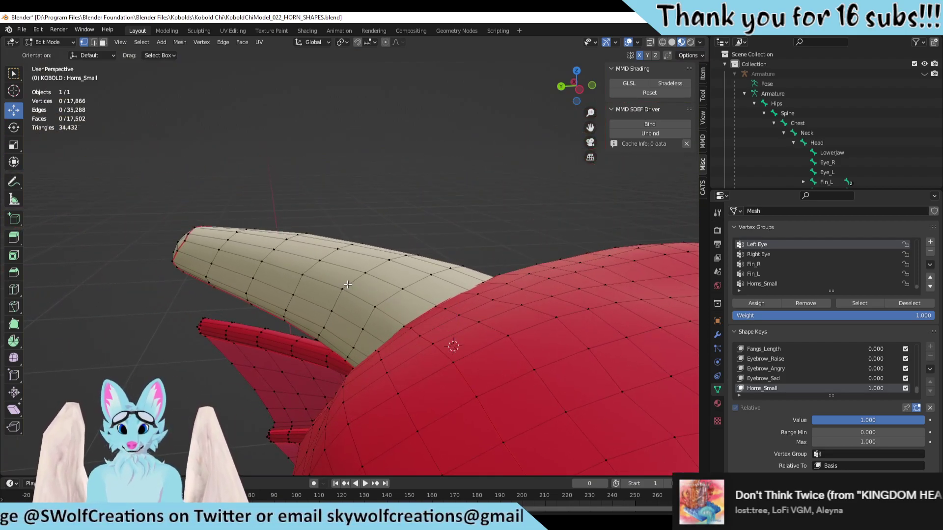
pyautogui.press('l')
pyautogui.moveTo(349, 285); pyautogui.dragTo(447, 246, button='middle')
pyautogui.scroll(2, 426, 309)
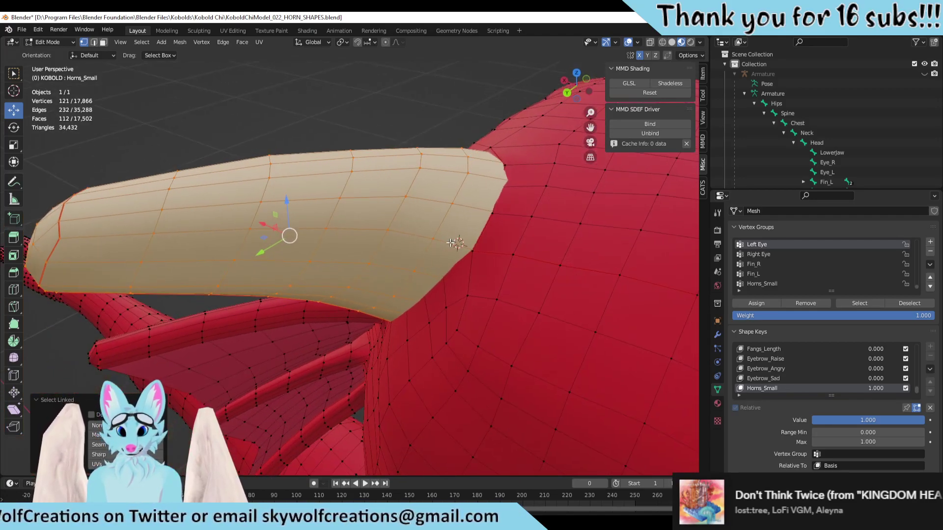
pyautogui.hotkey('shift', 's')
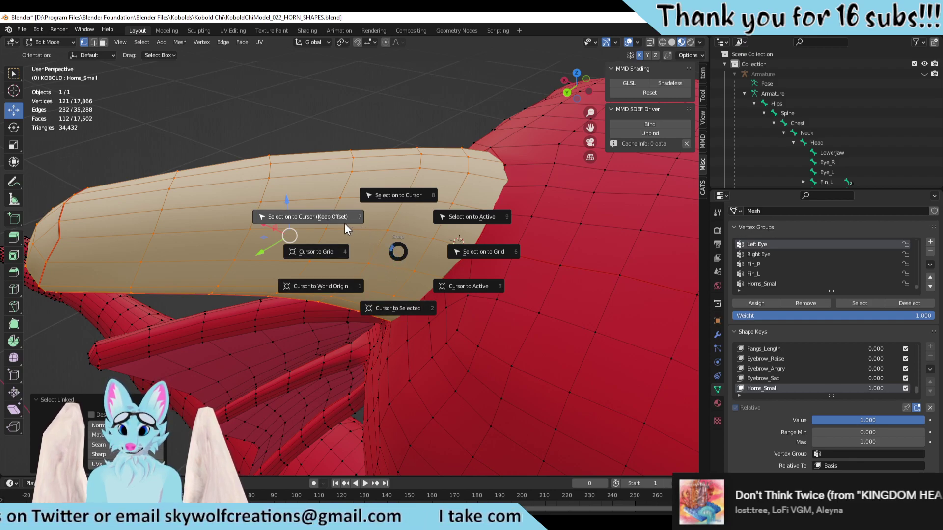
pyautogui.click(401, 190)
pyautogui.moveTo(505, 261); pyautogui.dragTo(437, 208, button='middle')
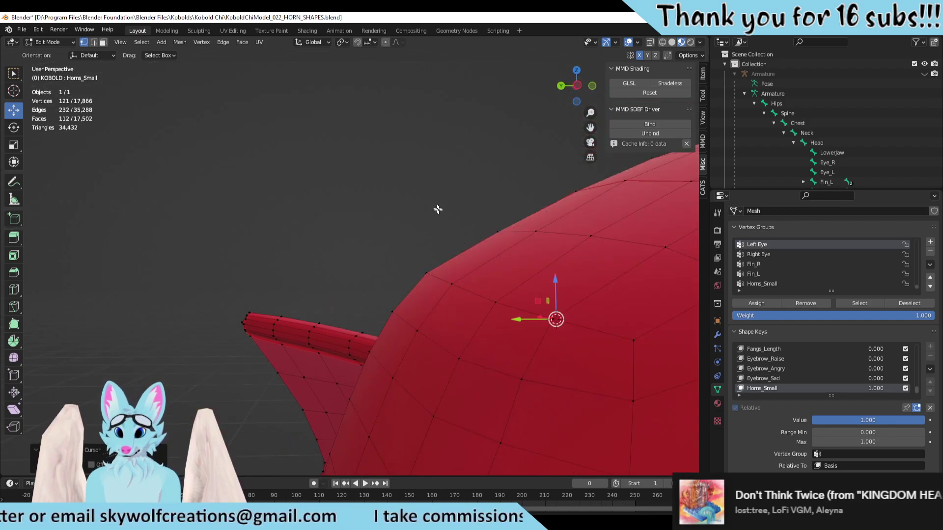
# Step: Inspect the collapsed horn's spot on the head and set the Horns_Small shape key value to 0.000 for comparison
pyautogui.keyDown('shift'); pyautogui.moveTo(529, 293); pyautogui.dragTo(137, 140, button='middle'); pyautogui.keyUp('shift')
pyautogui.scroll(4, 511, 288)
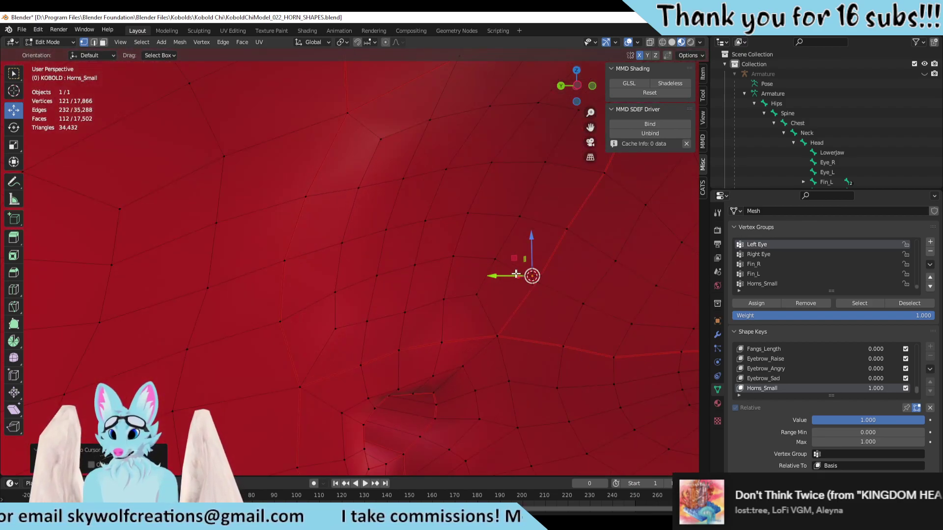
pyautogui.keyDown('shift'); pyautogui.moveTo(516, 273); pyautogui.dragTo(363, 314, button='middle'); pyautogui.keyUp('shift')
pyautogui.scroll(-8, 326, 304)
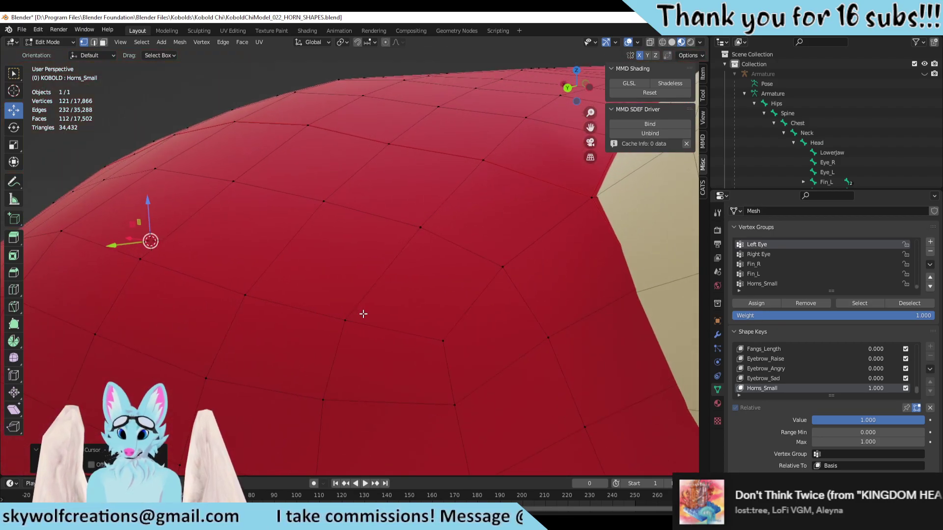
pyautogui.scroll(-6, 362, 309)
pyautogui.keyDown('shift'); pyautogui.moveTo(294, 259); pyautogui.dragTo(395, 318, button='middle'); pyautogui.keyUp('shift')
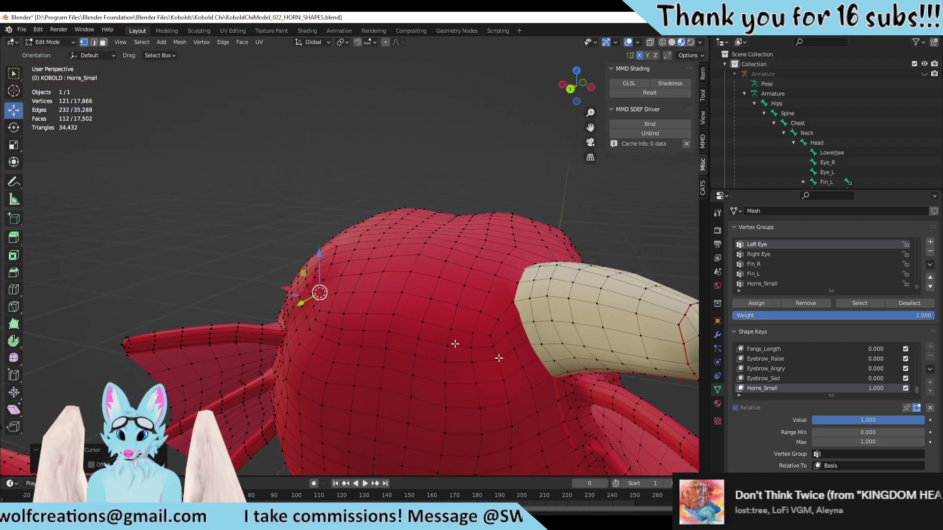
pyautogui.moveTo(922, 420); pyautogui.dragTo(812, 420)
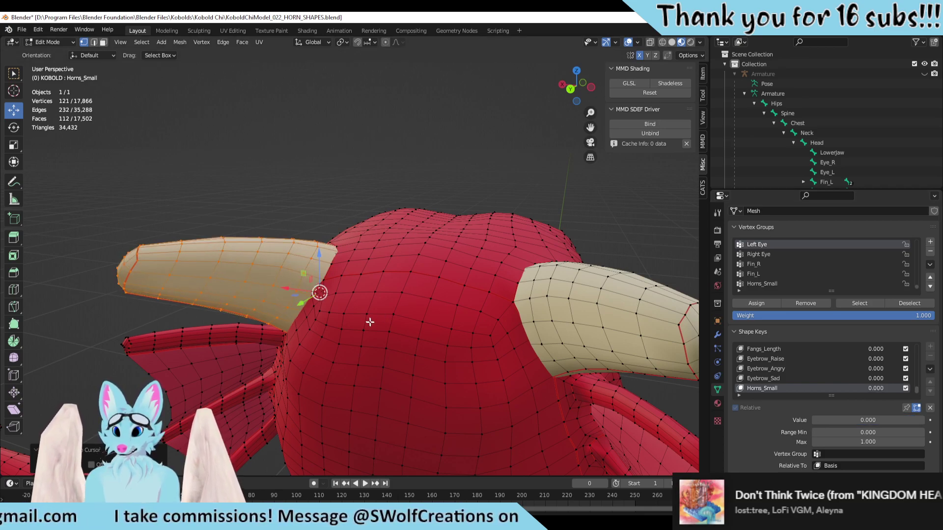
pyautogui.scroll(-2, 345, 312)
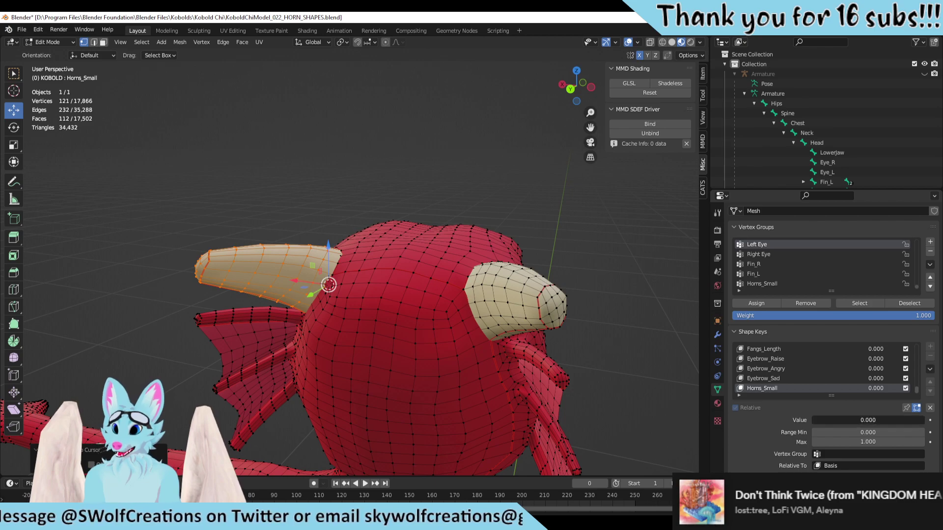
pyautogui.click(891, 421)
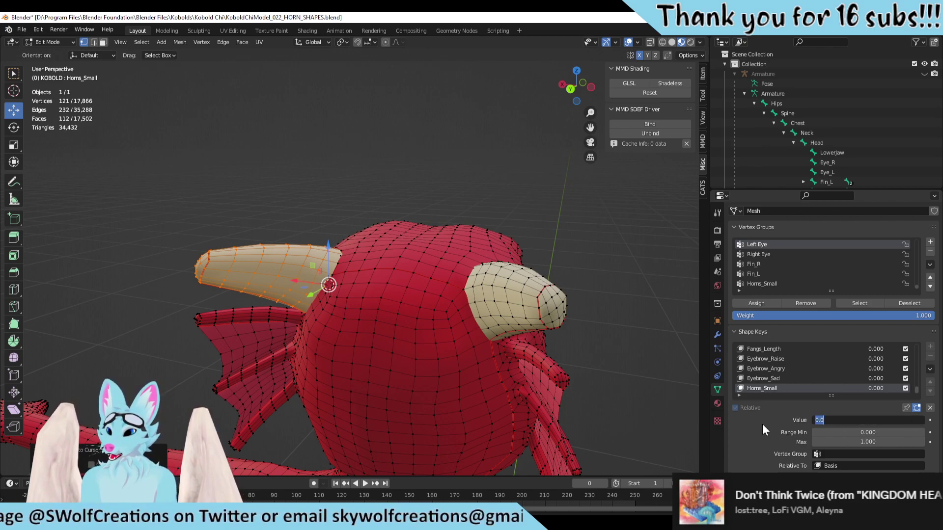
pyautogui.moveTo(825, 422)
pyautogui.mouseDown()
pyautogui.moveTo(923, 423)
pyautogui.moveTo(815, 423)
pyautogui.moveTo(925, 423)
pyautogui.moveTo(811, 421)
pyautogui.mouseUp()
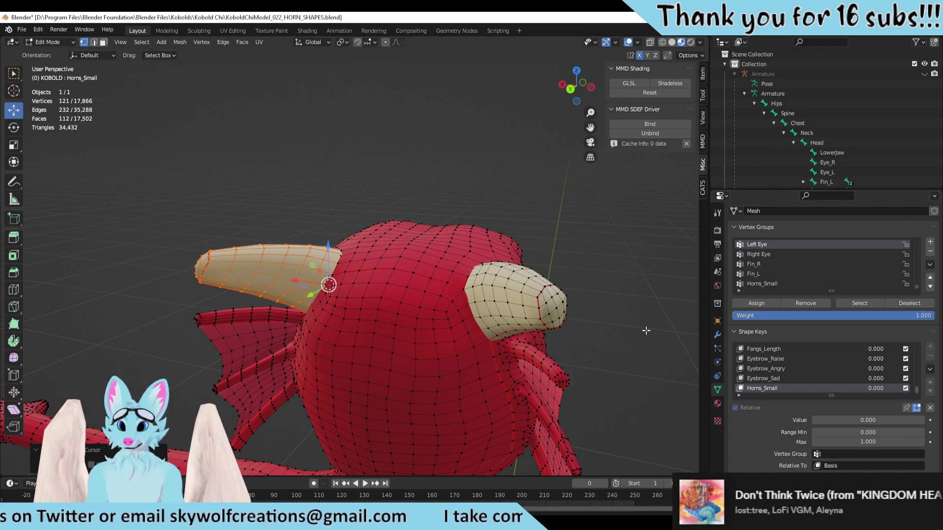
# Step: Undo the horn's collapse onto the 3D cursor and deselect all geometry
pyautogui.hotkey('ctrl', 'z')
pyautogui.scroll(2, 625, 323)
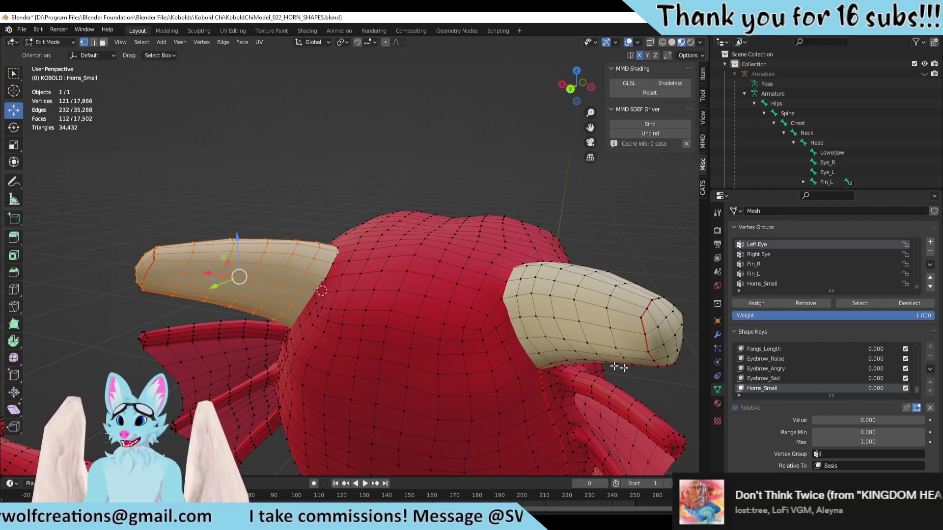
pyautogui.moveTo(620, 269); pyautogui.dragTo(604, 266, button='middle')
pyautogui.hotkey('alt', 'a')
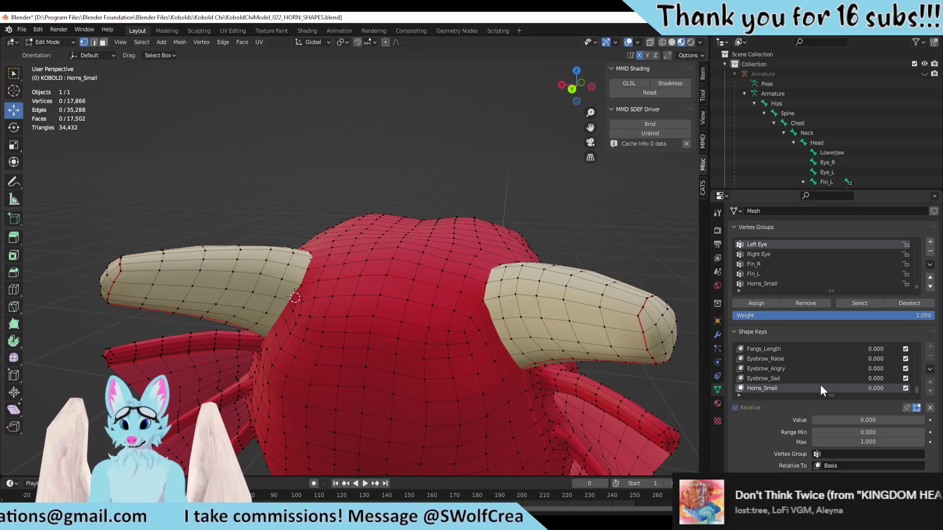
# Step: Set the Horns_Small shape key value to 1.000 and view the horn from the side of the head
pyautogui.moveTo(870, 423); pyautogui.dragTo(925, 425)
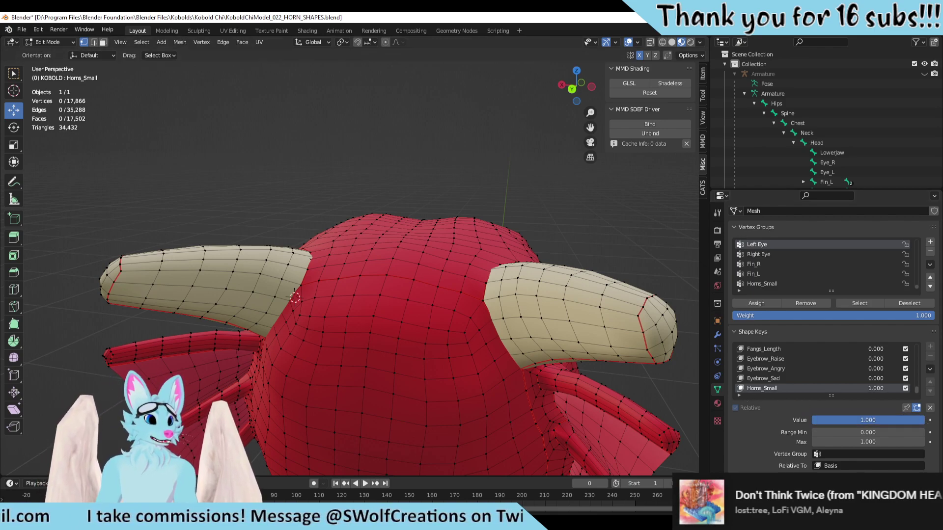
pyautogui.moveTo(446, 349)
pyautogui.mouseDown(button='middle')
pyautogui.moveTo(438, 362)
pyautogui.moveTo(438, 347)
pyautogui.mouseUp(button='middle')
pyautogui.moveTo(462, 298); pyautogui.dragTo(560, 260, button='middle')
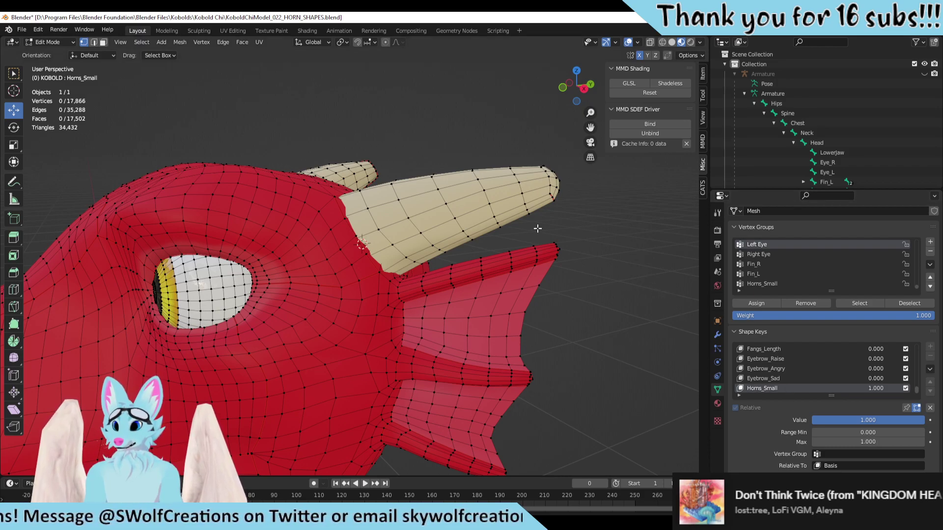
pyautogui.click(553, 242)
pyautogui.click(641, 305)
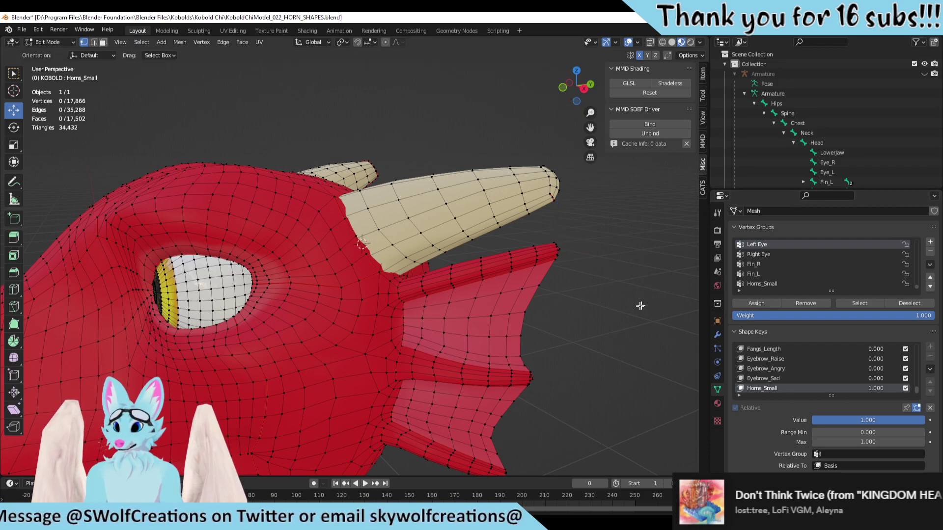
# Step: Look through the shape keys, activating Basis for comparison and returning to Horns_Small with its value at 1.000
pyautogui.scroll(9, 827, 377)
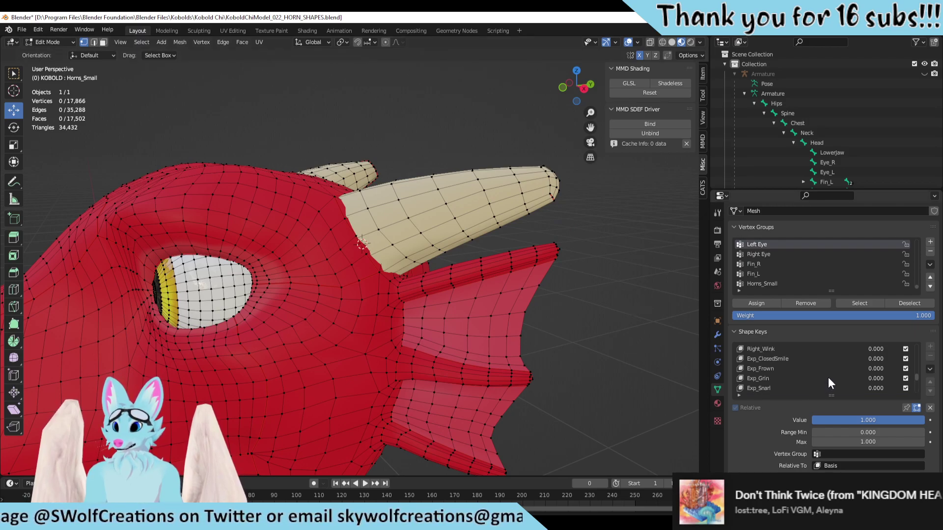
pyautogui.scroll(-9, 828, 377)
pyautogui.scroll(10, 824, 381)
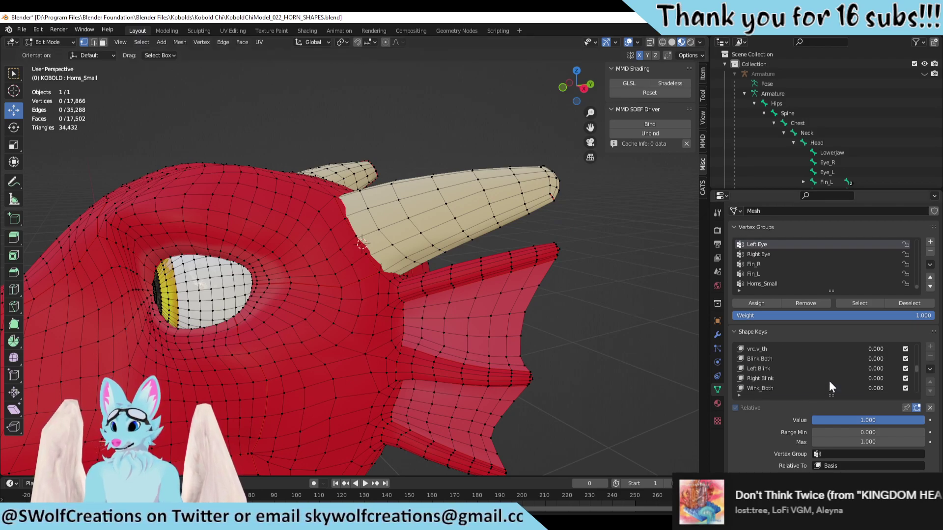
pyautogui.scroll(4, 824, 387)
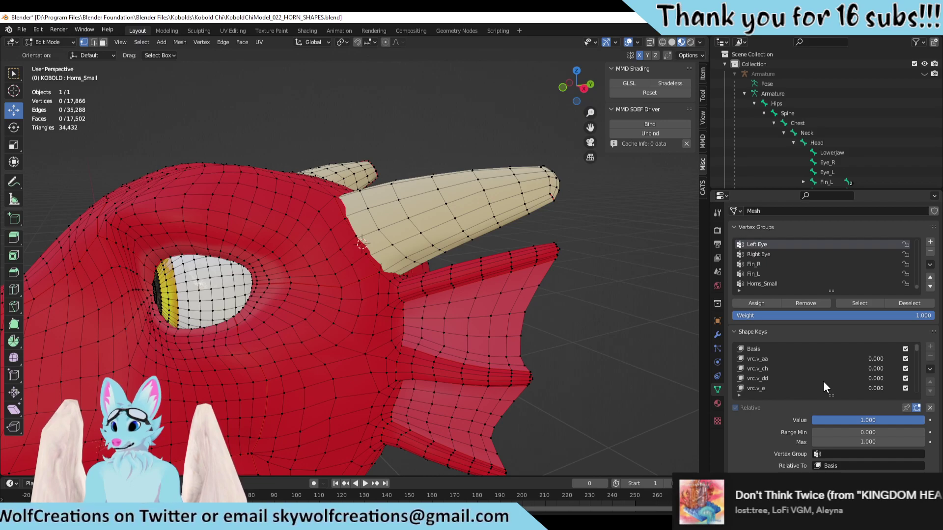
pyautogui.click(764, 349)
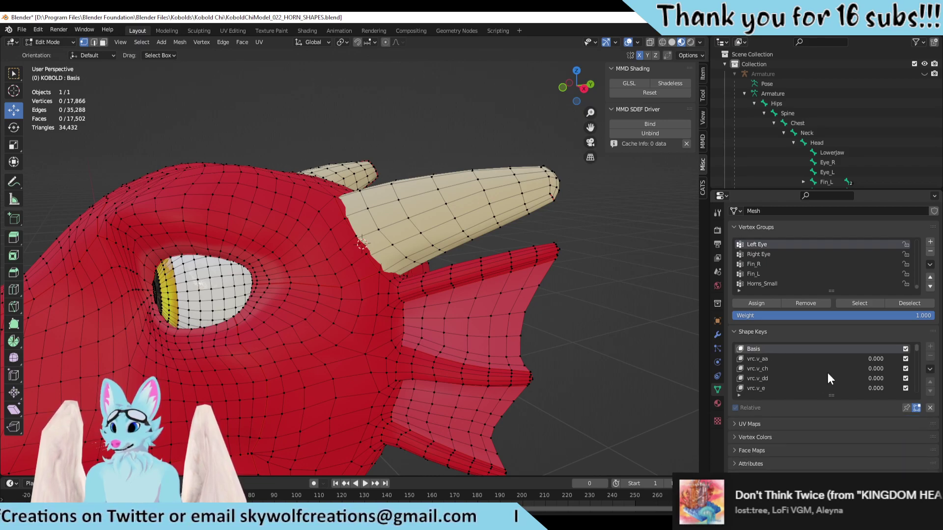
pyautogui.scroll(-5, 827, 373)
pyautogui.scroll(-11, 816, 385)
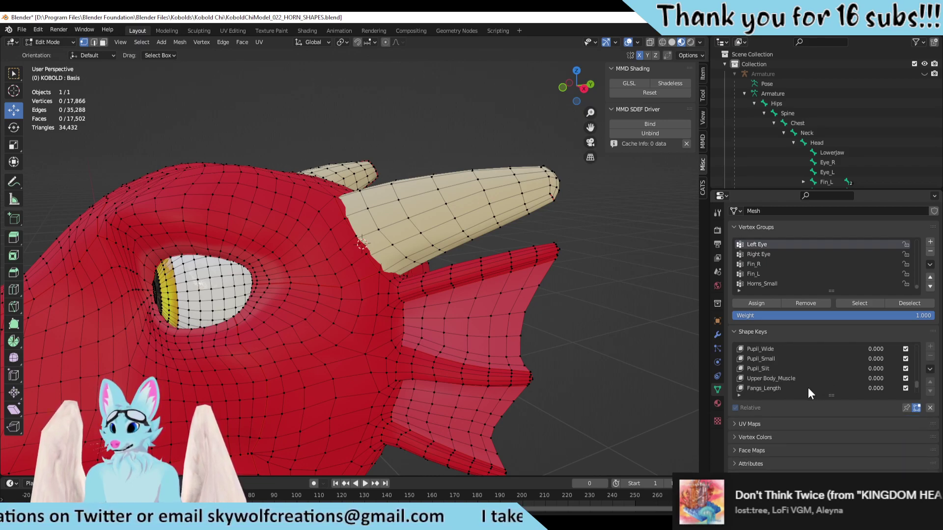
pyautogui.click(769, 388)
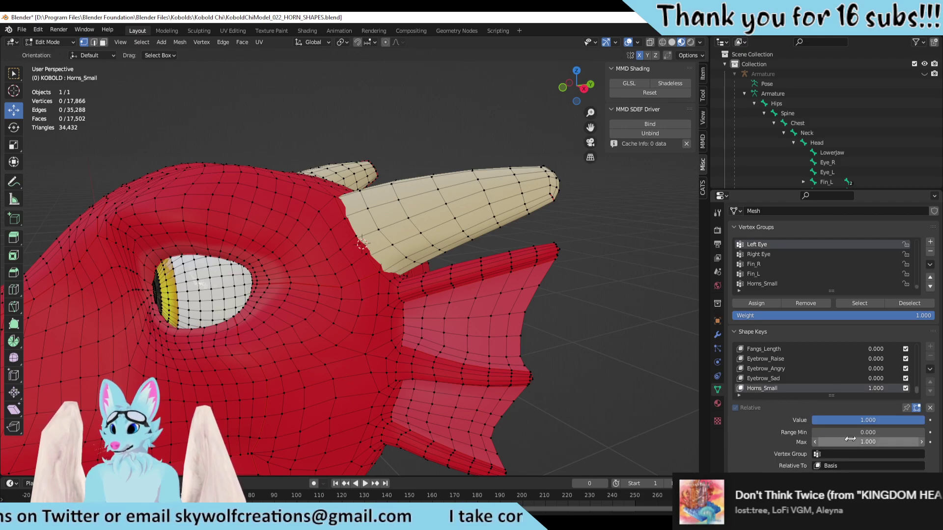
pyautogui.moveTo(881, 422); pyautogui.dragTo(925, 421)
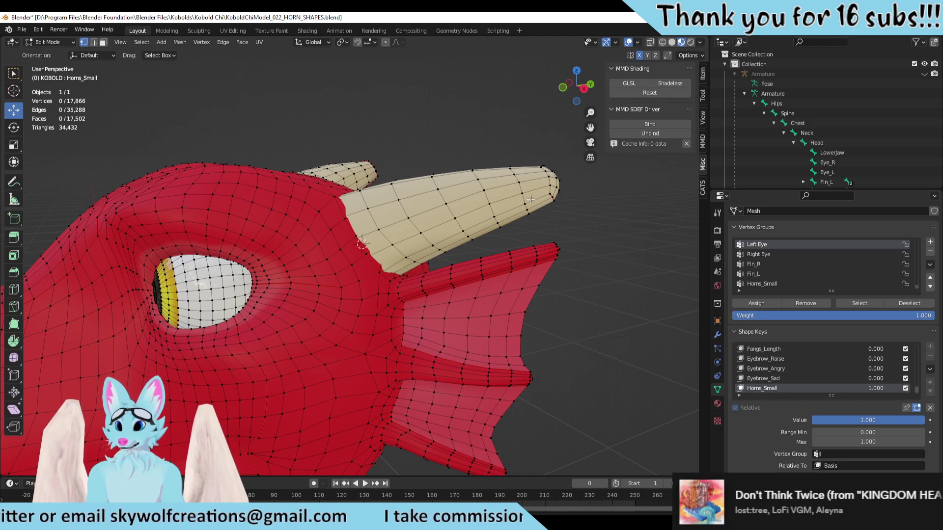
# Step: Try scaling all linked geometry of the near horn by about 1.1, undo the scaling and deselect the horn
pyautogui.press('l')
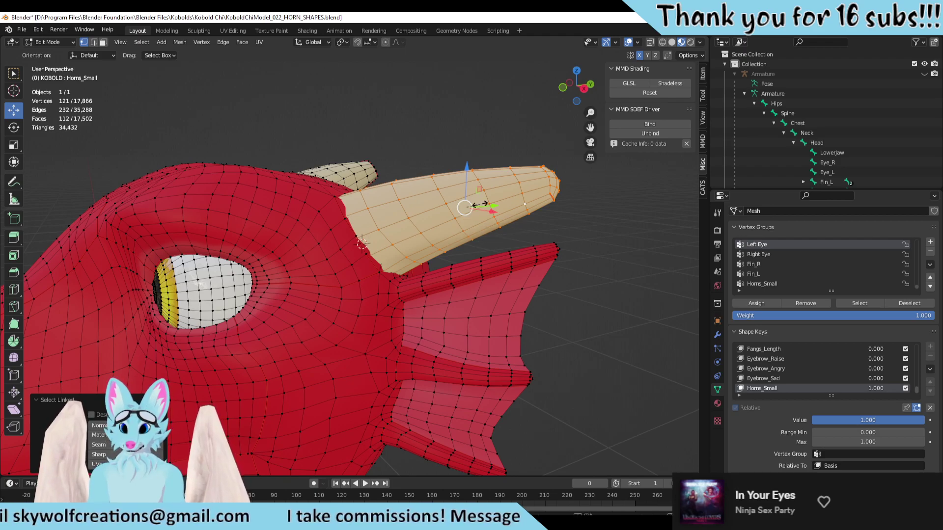
pyautogui.press('s')
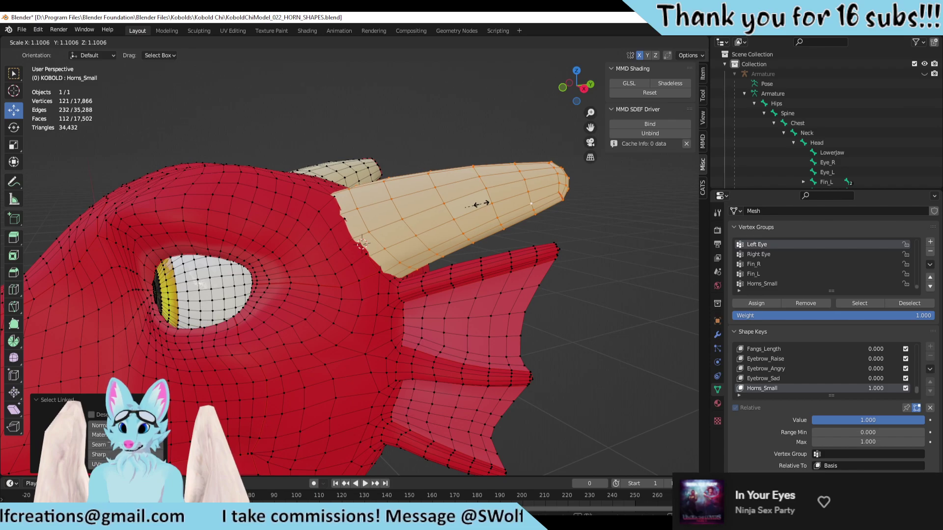
pyautogui.click(481, 203)
pyautogui.hotkey('ctrl', 'z')
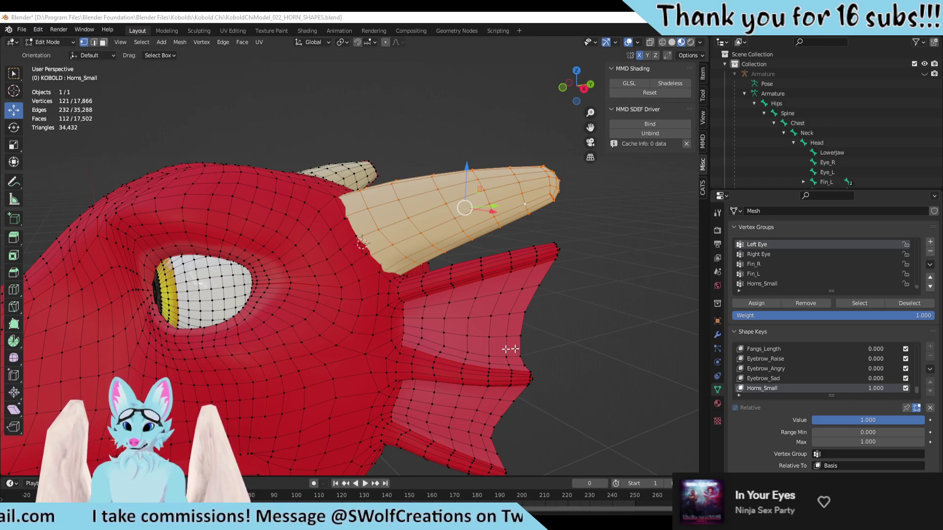
pyautogui.click(644, 311)
pyautogui.scroll(-1, 631, 365)
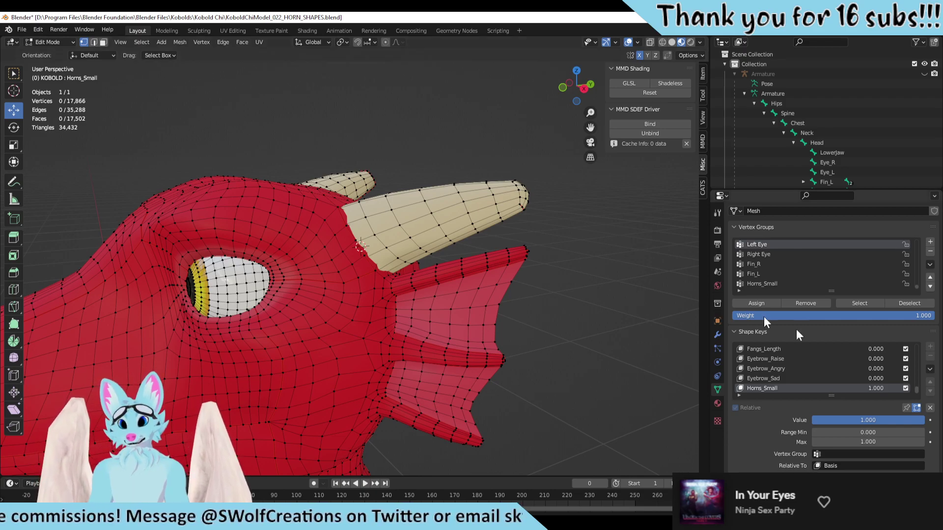
pyautogui.moveTo(566, 308); pyautogui.dragTo(522, 289, button='middle')
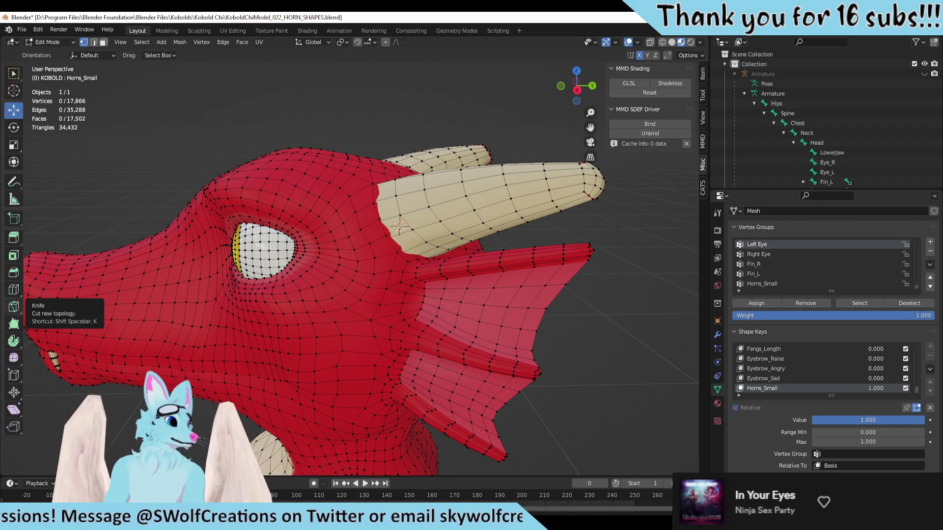
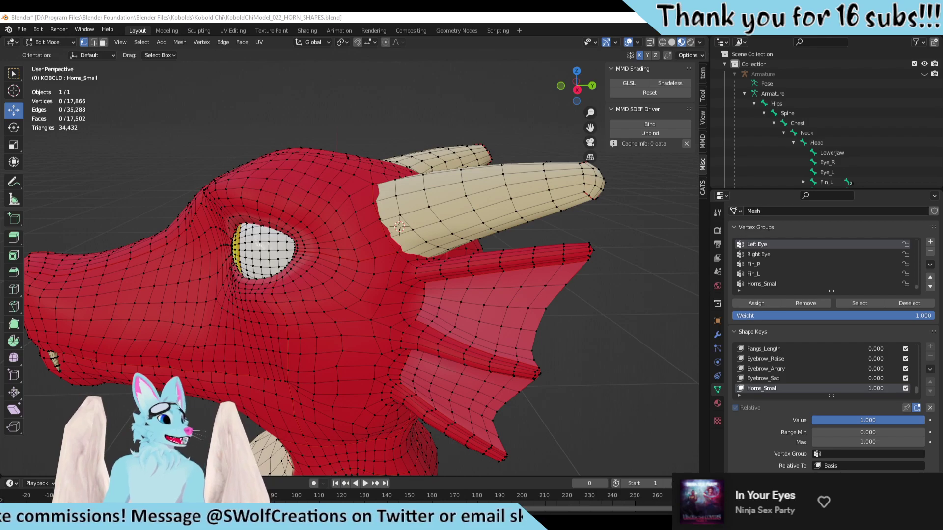
# Step: Save the file and examine the near horn and its base from several angles
pyautogui.hotkey('ctrl', 's')
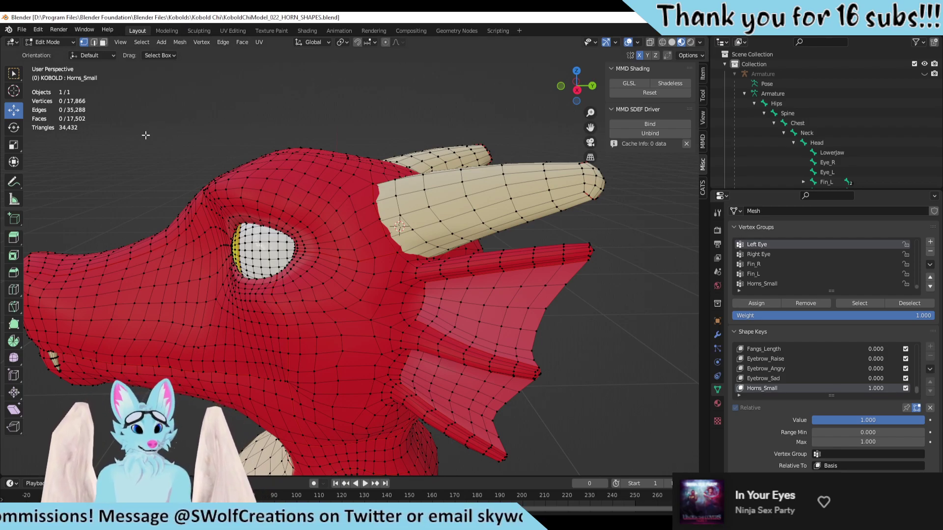
pyautogui.scroll(1, 505, 304)
pyautogui.moveTo(503, 320); pyautogui.dragTo(539, 295, button='middle')
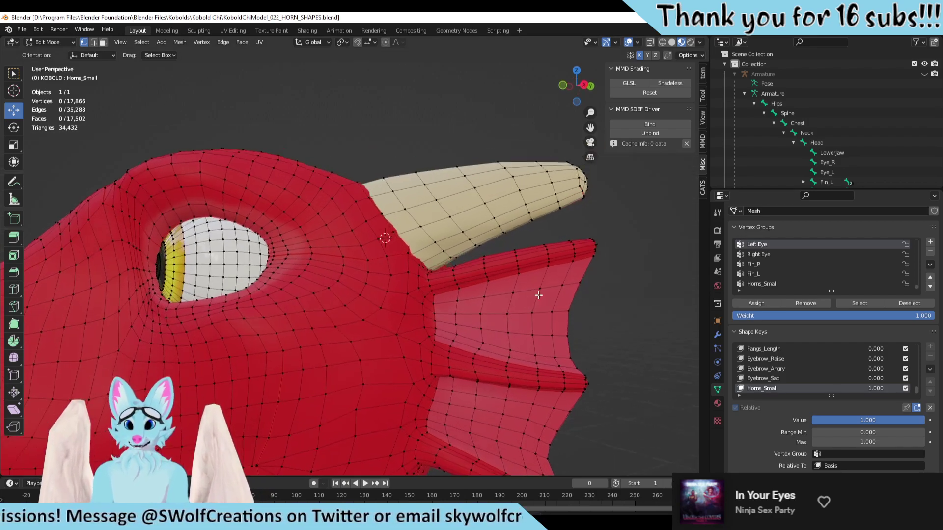
pyautogui.keyDown('shift'); pyautogui.moveTo(525, 257); pyautogui.dragTo(467, 276, button='middle'); pyautogui.keyUp('shift')
pyautogui.click(432, 255)
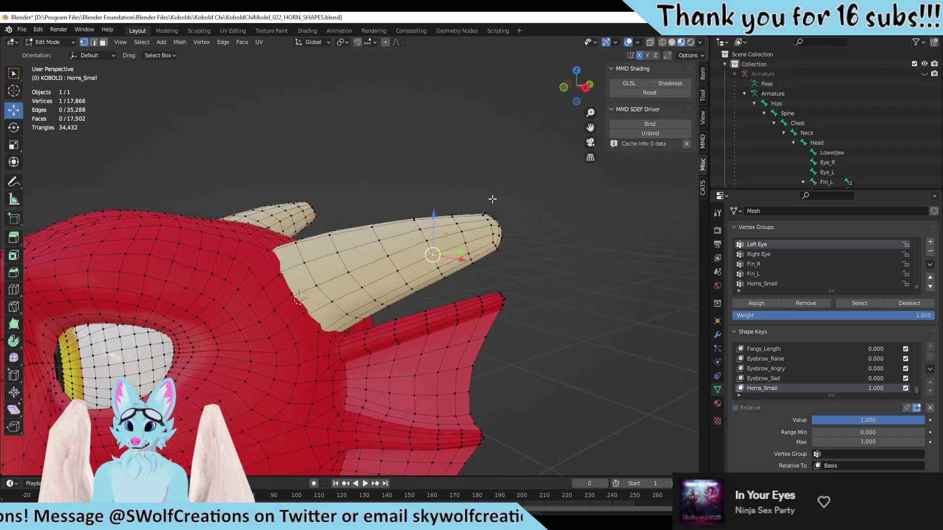
pyautogui.moveTo(497, 196); pyautogui.dragTo(409, 265)
pyautogui.moveTo(409, 265); pyautogui.dragTo(612, 318, button='middle')
pyautogui.click(519, 259)
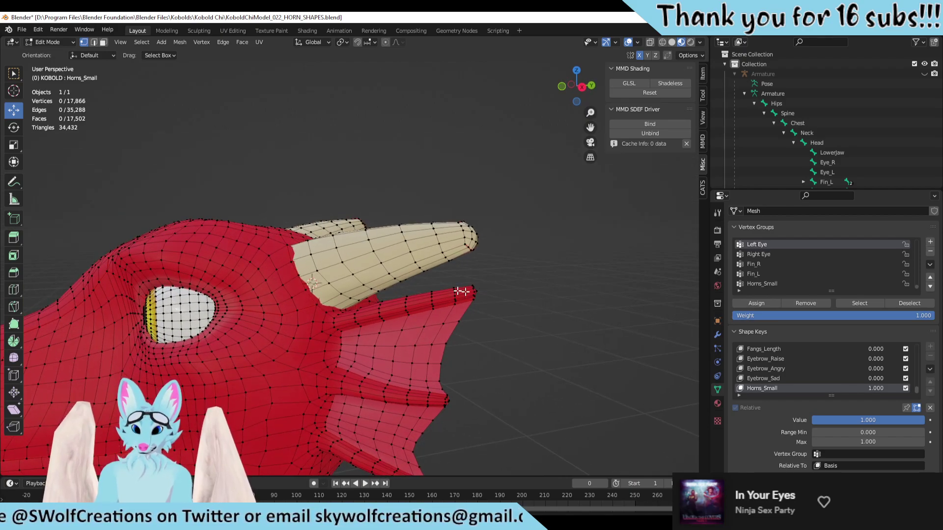
pyautogui.scroll(3, 455, 307)
pyautogui.keyDown('shift'); pyautogui.moveTo(455, 308); pyautogui.dragTo(486, 297, button='middle'); pyautogui.keyUp('shift')
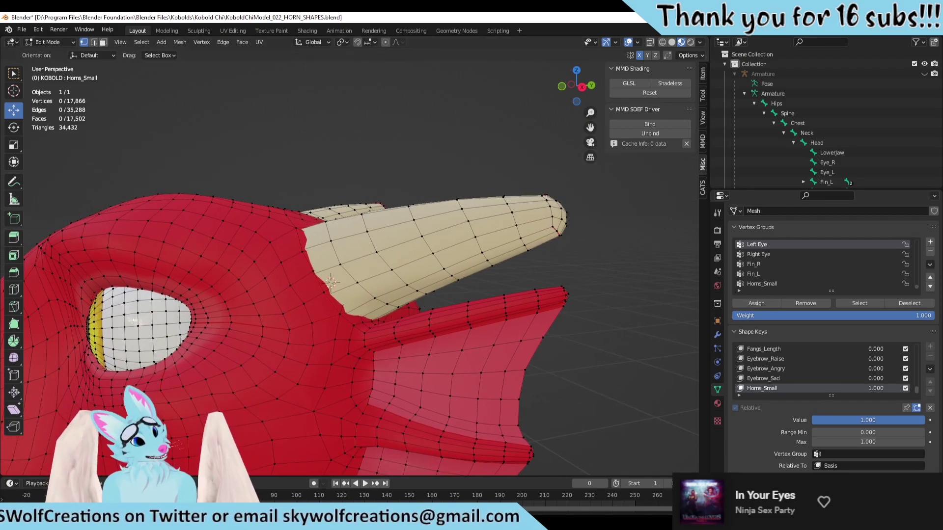
pyautogui.moveTo(559, 221); pyautogui.dragTo(584, 241, button='middle')
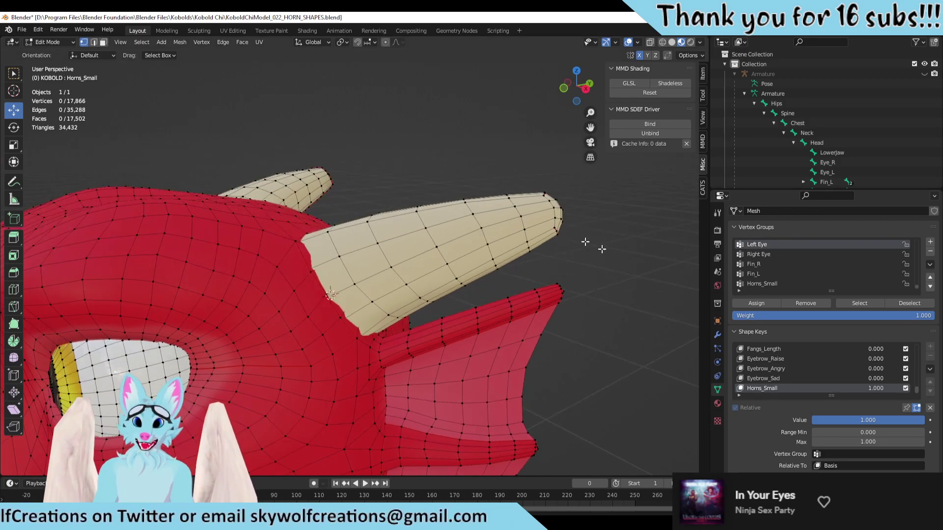
pyautogui.moveTo(625, 345); pyautogui.dragTo(653, 295, button='middle')
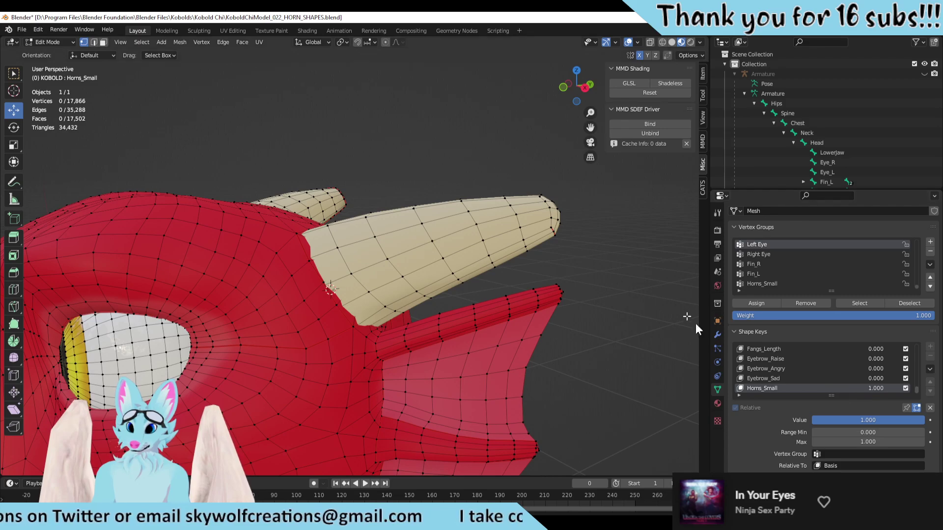
pyautogui.moveTo(623, 259); pyautogui.dragTo(598, 251, button='middle')
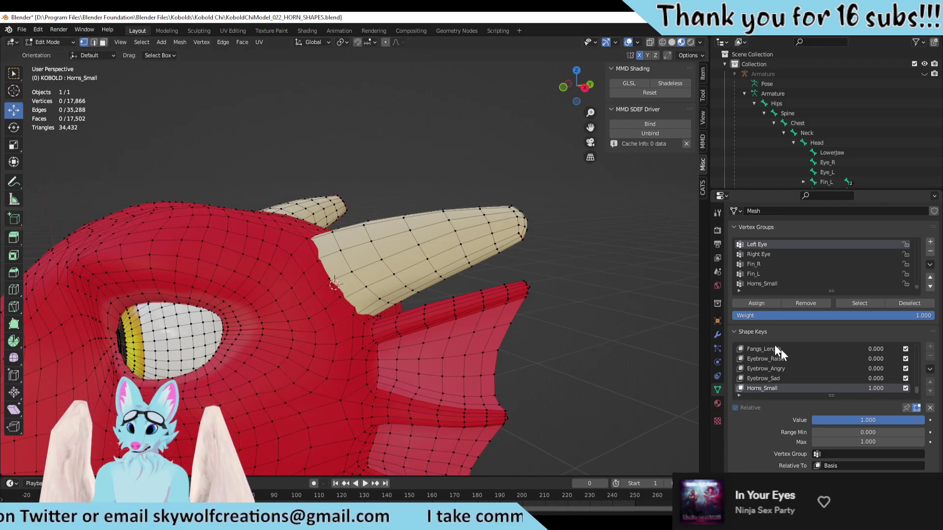
# Step: Make Basis the active shape key and select all linked geometry of the near horn
pyautogui.scroll(10, 816, 374)
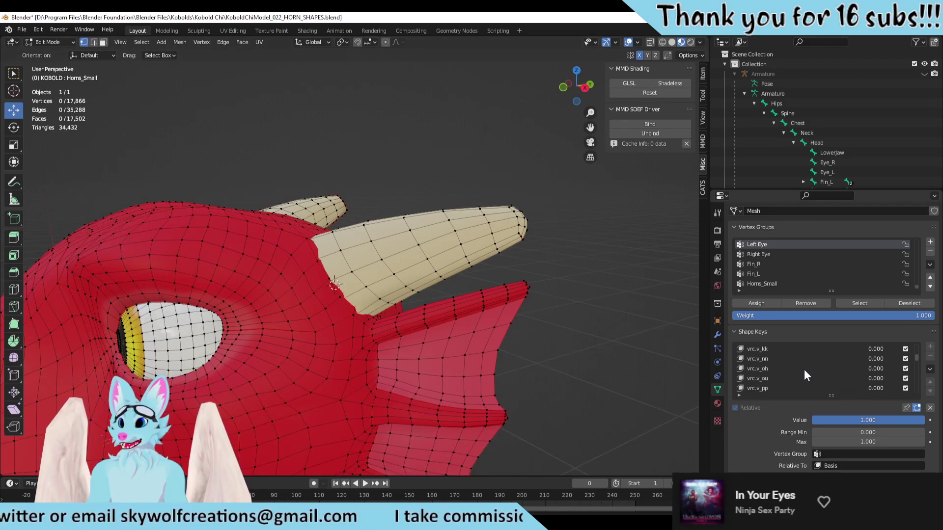
pyautogui.scroll(4, 803, 369)
pyautogui.click(763, 349)
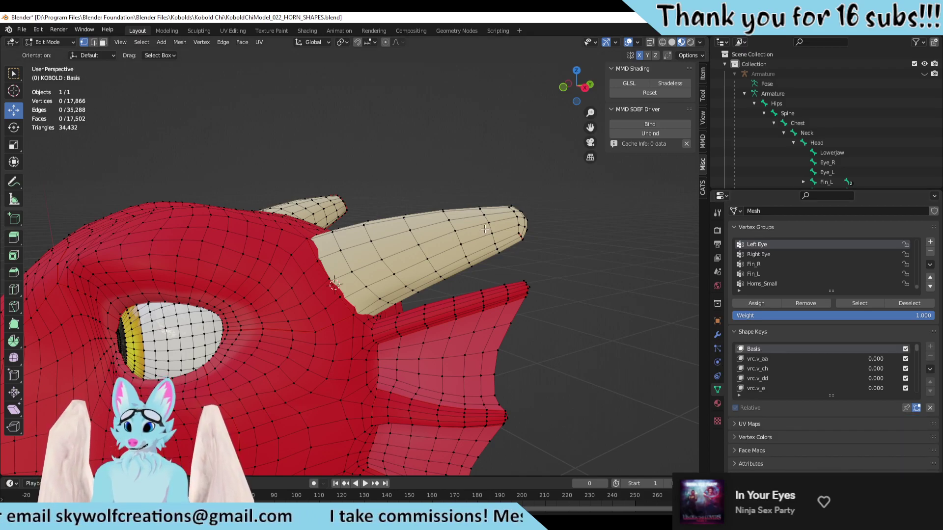
pyautogui.press('l')
pyautogui.moveTo(493, 240); pyautogui.dragTo(501, 248, button='middle')
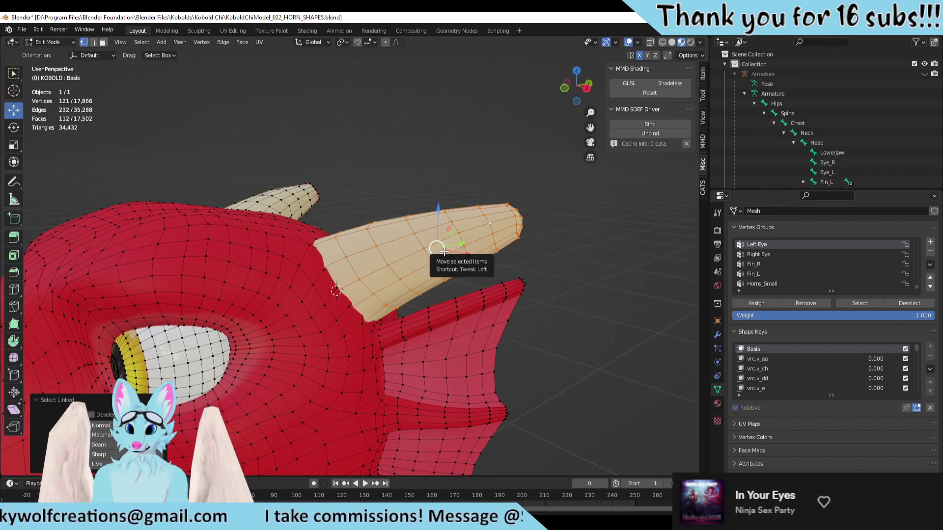
pyautogui.rightClick(460, 246)
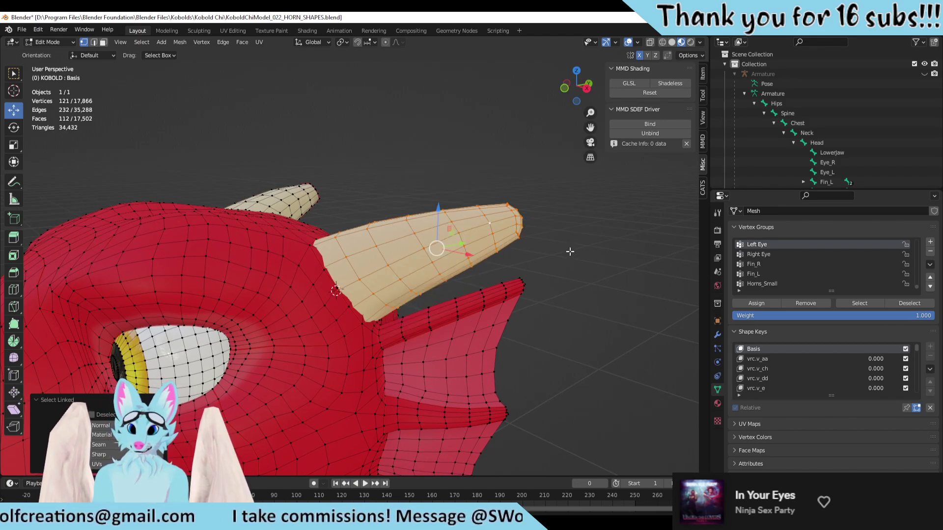
# Step: Try snapping the near horn onto the 3D cursor in the Basis shape, then undo the snap
pyautogui.hotkey('shift', 's')
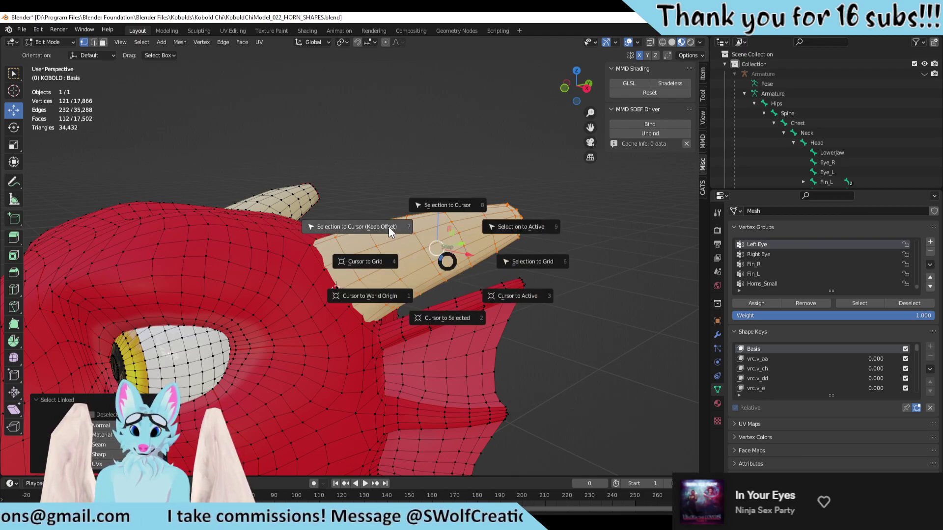
pyautogui.click(441, 204)
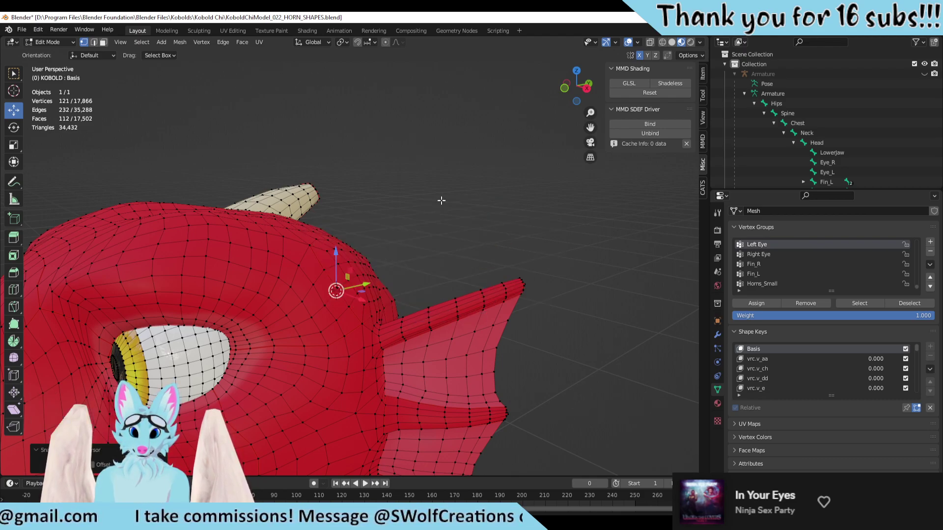
pyautogui.scroll(-10, 815, 373)
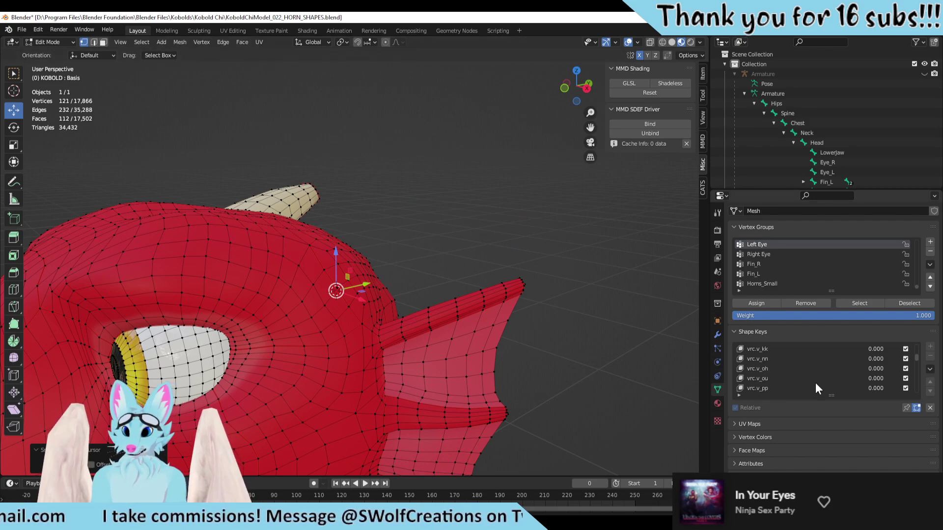
pyautogui.scroll(-4, 811, 382)
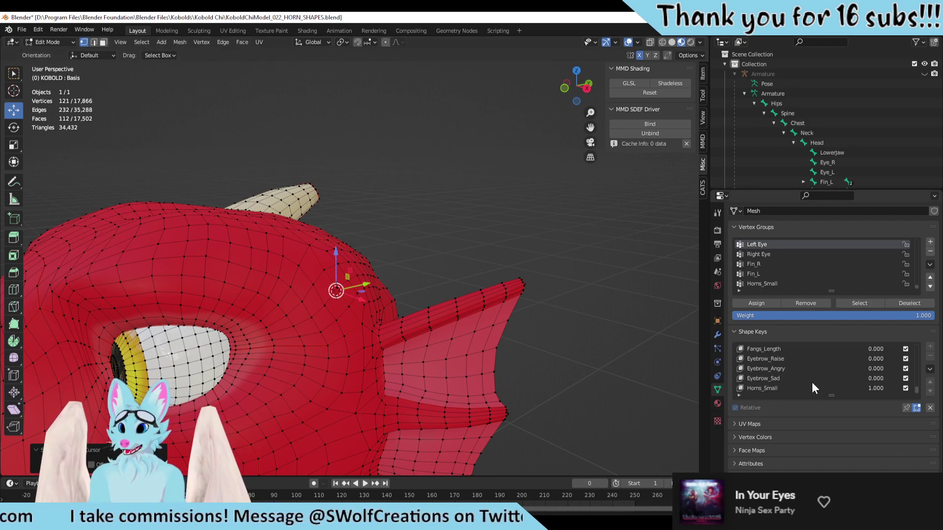
pyautogui.click(766, 387)
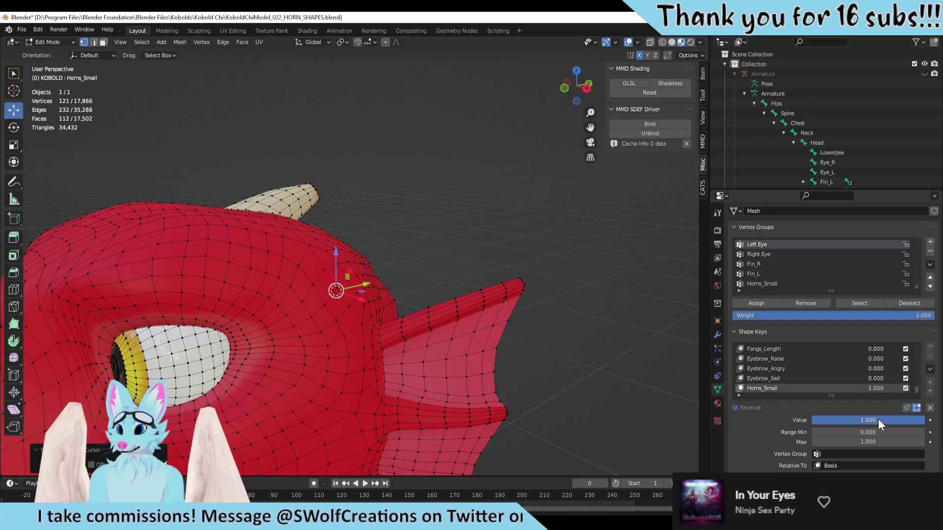
pyautogui.moveTo(878, 419); pyautogui.dragTo(923, 419)
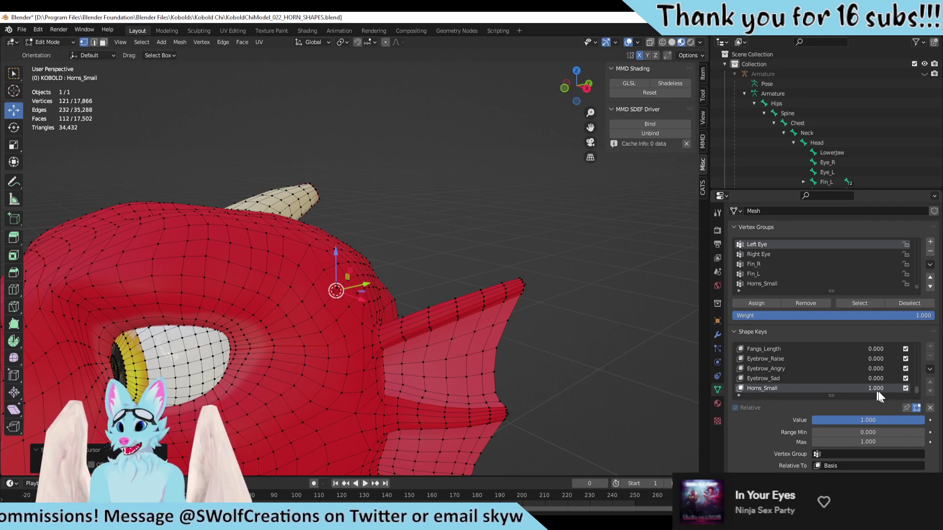
pyautogui.hotkey('ctrl', 'z')
pyautogui.hotkey('ctrl', 'z')
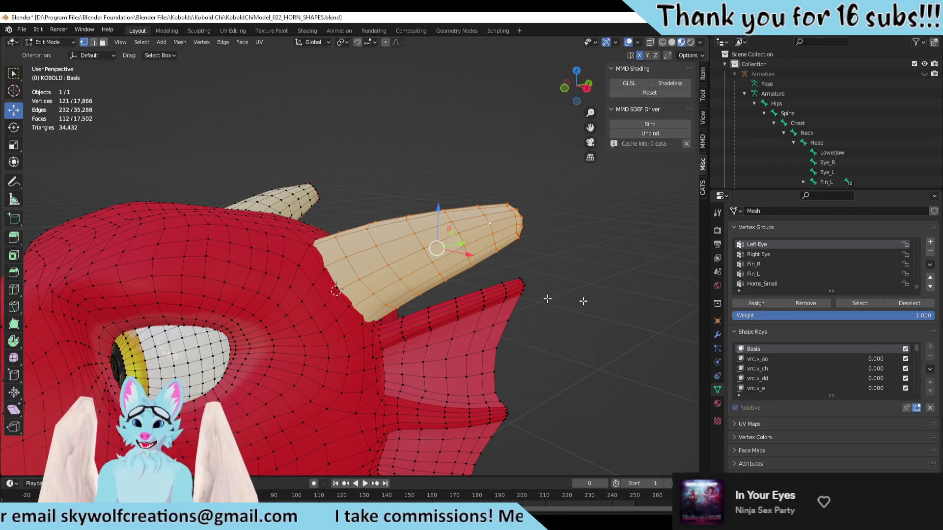
# Step: Activate the Horns_Small shape key and snap the selected near horn's vertices onto the 3D cursor
pyautogui.scroll(-5, 814, 390)
pyautogui.scroll(-15, 815, 388)
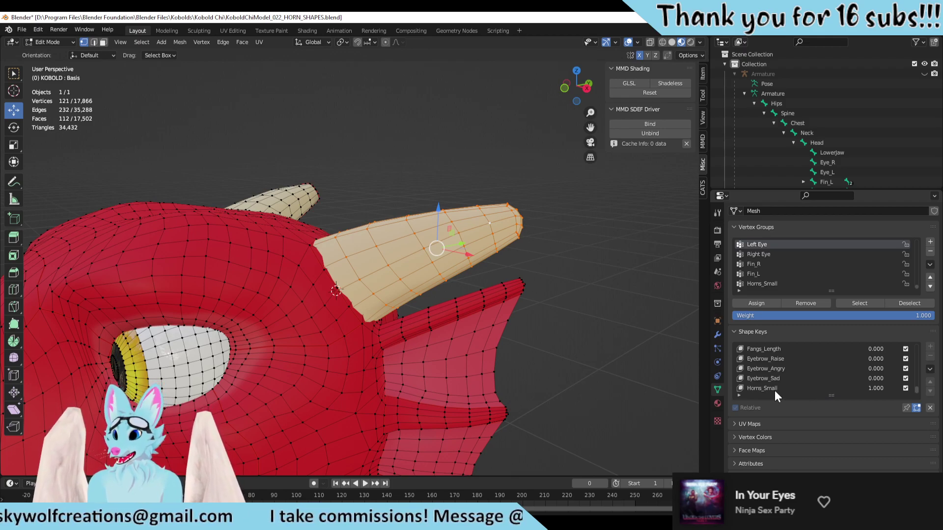
pyautogui.click(774, 390)
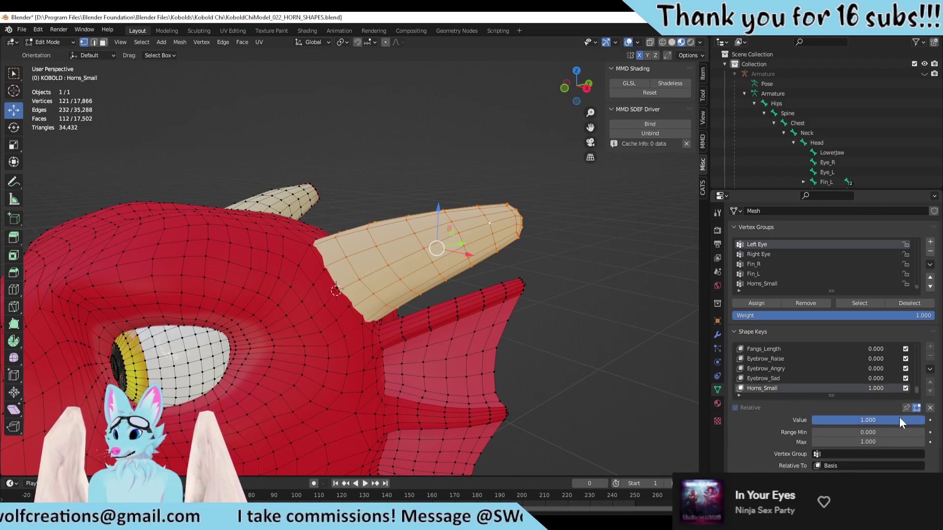
pyautogui.moveTo(899, 420); pyautogui.dragTo(924, 420)
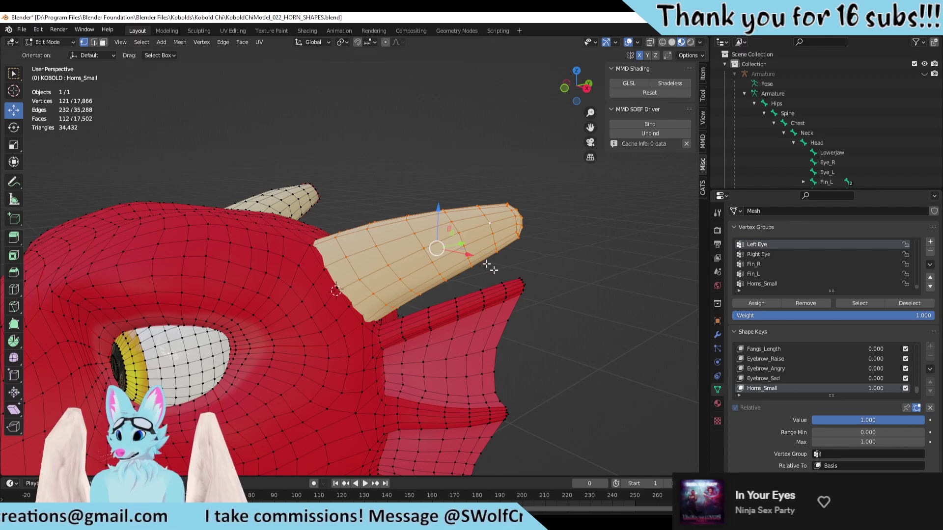
pyautogui.rightClick(429, 226)
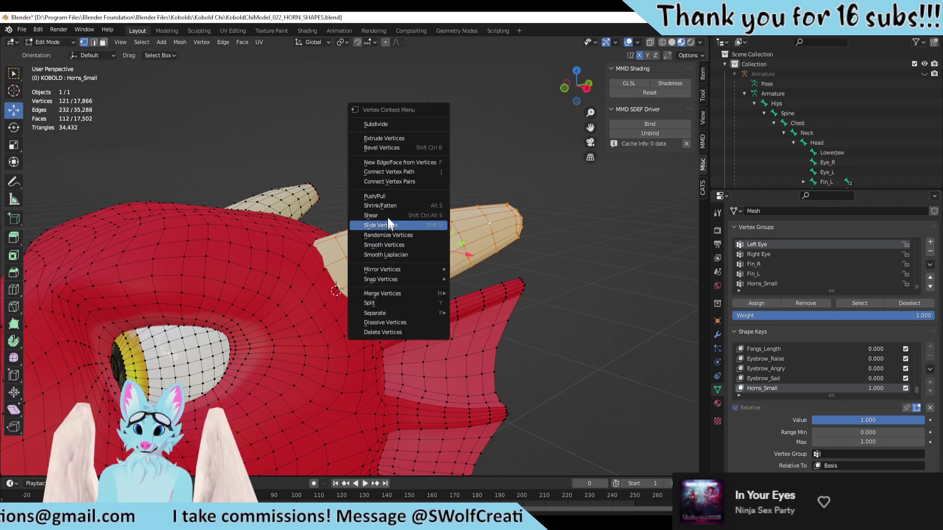
pyautogui.hotkey('shift', 's')
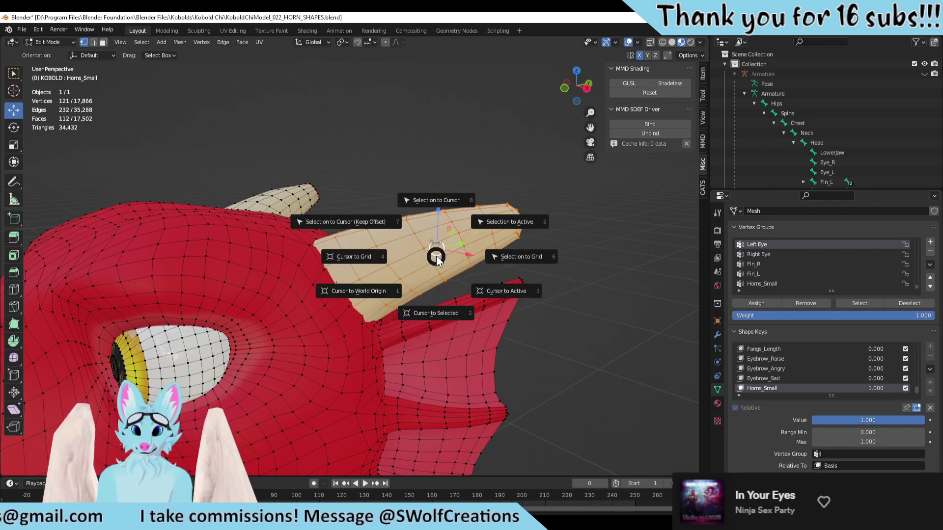
pyautogui.click(444, 198)
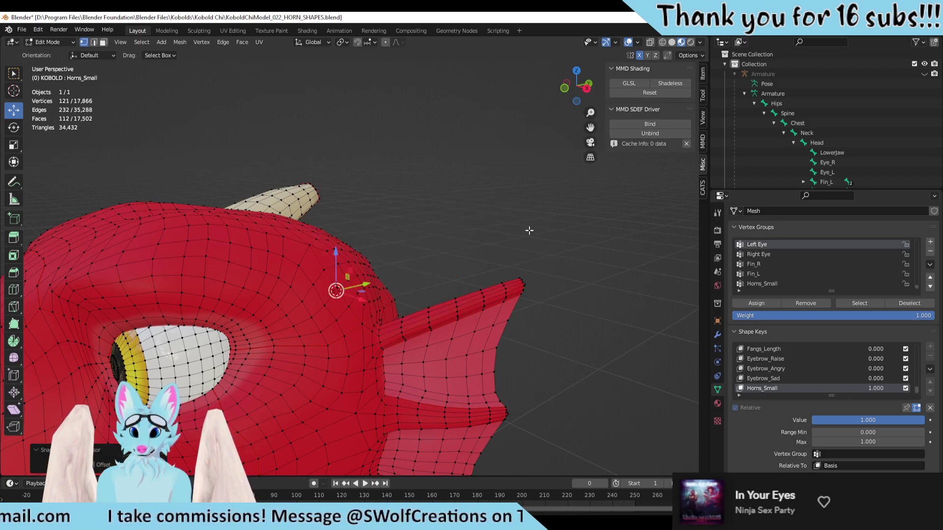
# Step: Deselect everything and test the Horns_Small value on the near horn, returning it to 1.000
pyautogui.hotkey('alt', 'a')
pyautogui.moveTo(914, 420); pyautogui.dragTo(824, 420)
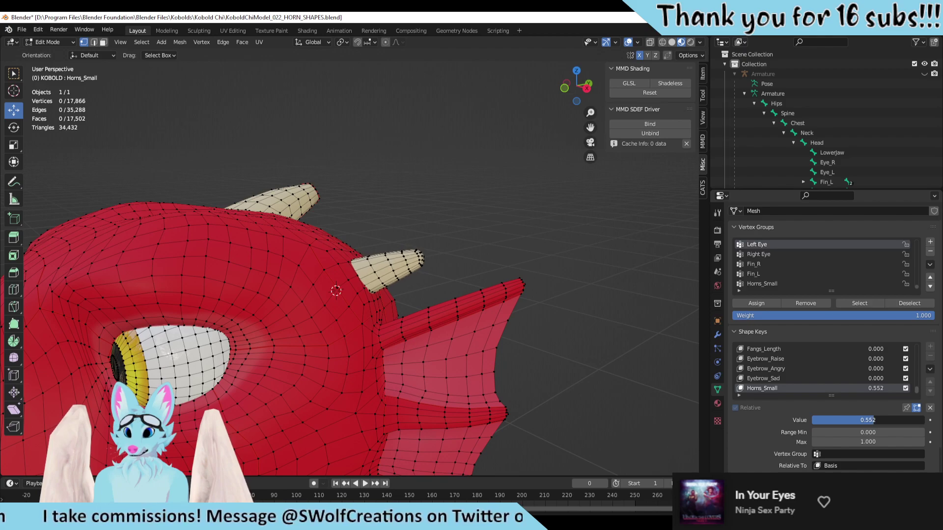
pyautogui.moveTo(874, 420); pyautogui.dragTo(925, 420)
# Step: Select the open edge loop at the other horn's base from inside the head and save the file
pyautogui.moveTo(457, 241); pyautogui.dragTo(388, 251, button='middle')
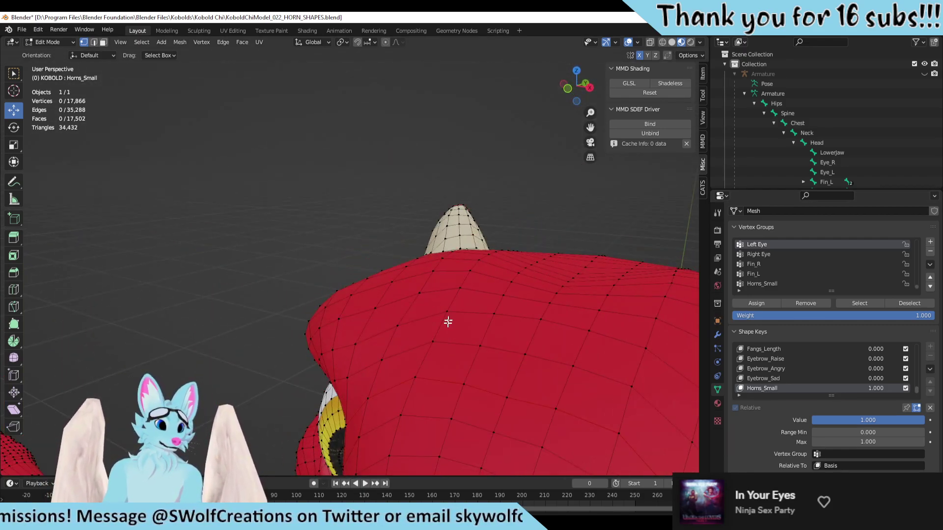
pyautogui.scroll(-5, 431, 312)
pyautogui.scroll(-2, 435, 290)
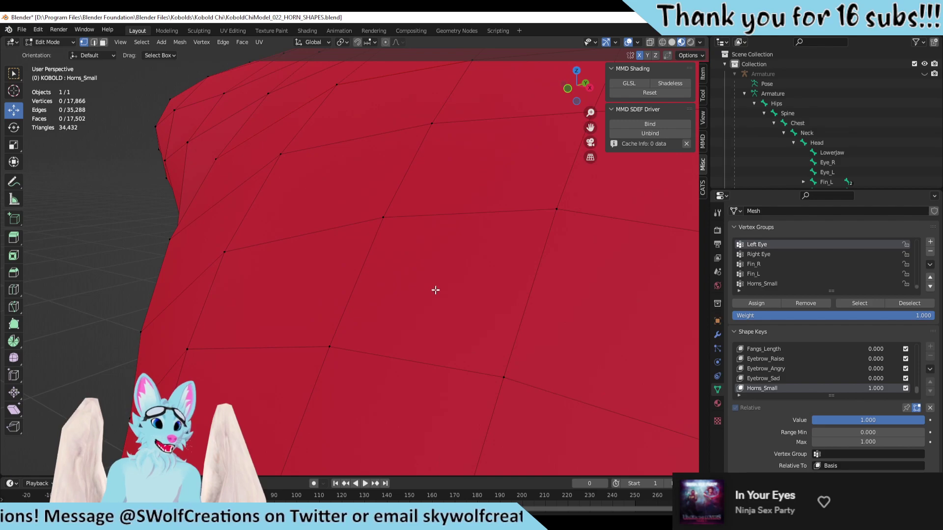
pyautogui.keyDown('shift'); pyautogui.moveTo(435, 290); pyautogui.dragTo(294, 84, button='middle'); pyautogui.keyUp('shift')
pyautogui.scroll(3, 267, 135)
pyautogui.scroll(2, 486, 257)
pyautogui.keyDown('shift'); pyautogui.moveTo(475, 234); pyautogui.dragTo(277, 392, button='middle'); pyautogui.keyUp('shift')
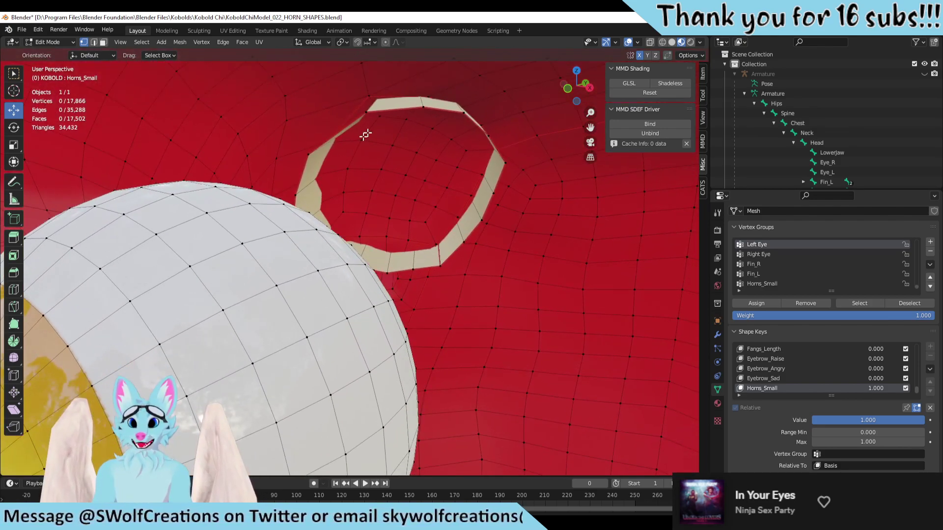
pyautogui.keyDown('alt'); pyautogui.click(421, 107); pyautogui.keyUp('alt')
pyautogui.rightClick(422, 106)
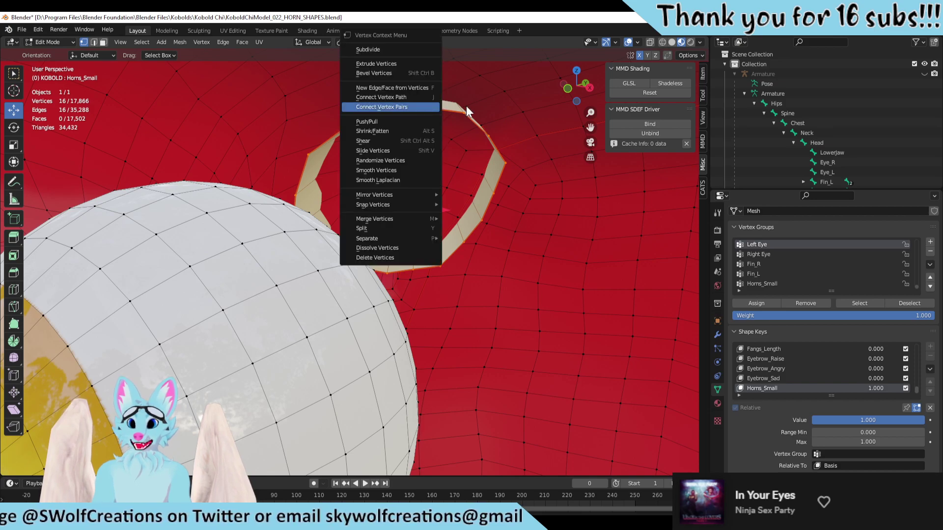
pyautogui.press('Escape')
pyautogui.hotkey('ctrl', 's')
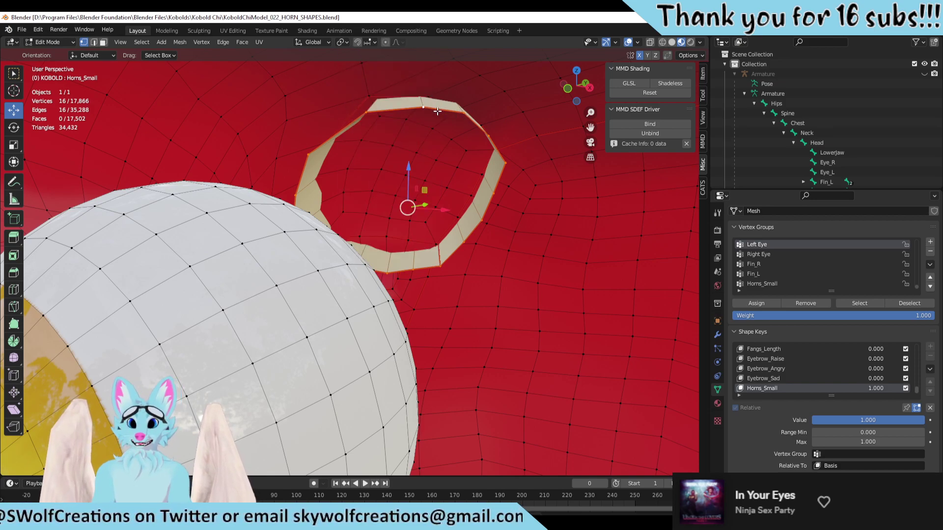
# Step: Move the 3D cursor to the center of the selected base loop and snap the loop's vertices onto it
pyautogui.hotkey('shift', 's')
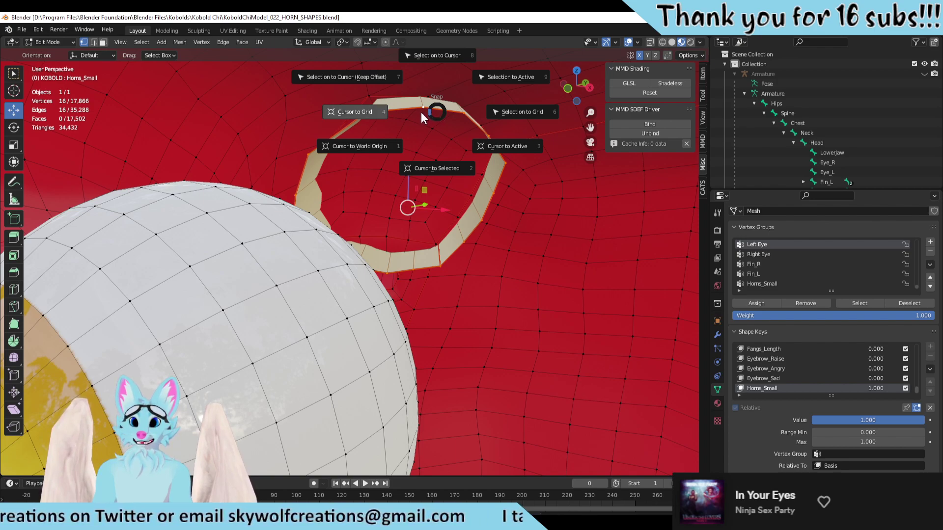
pyautogui.click(451, 171)
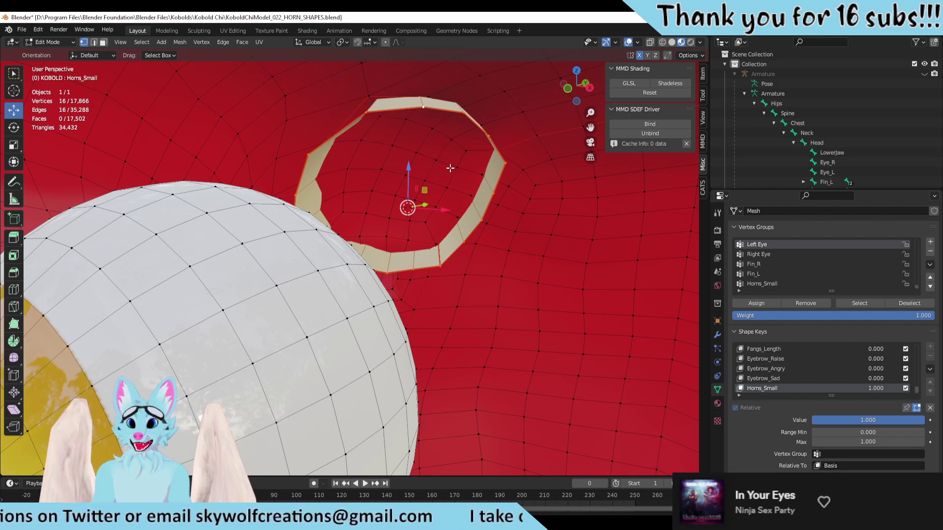
pyautogui.hotkey('shift', 's')
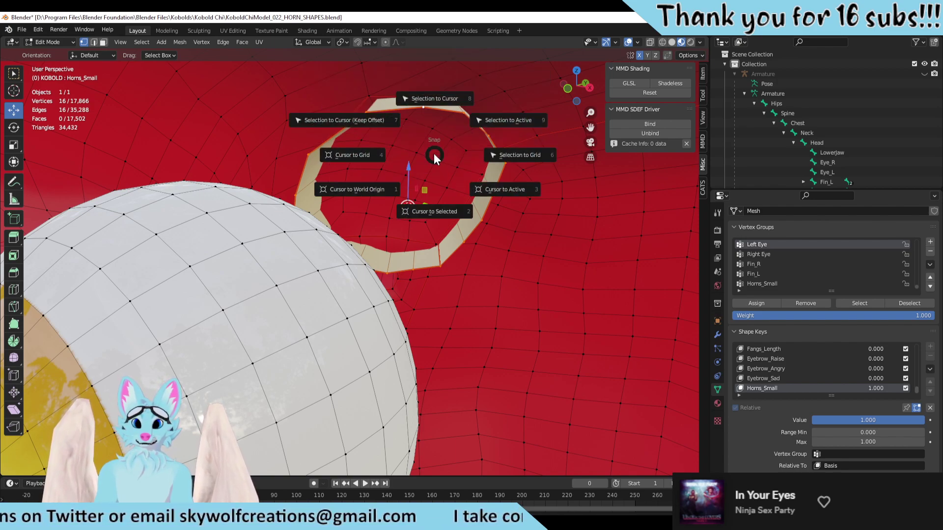
pyautogui.click(440, 96)
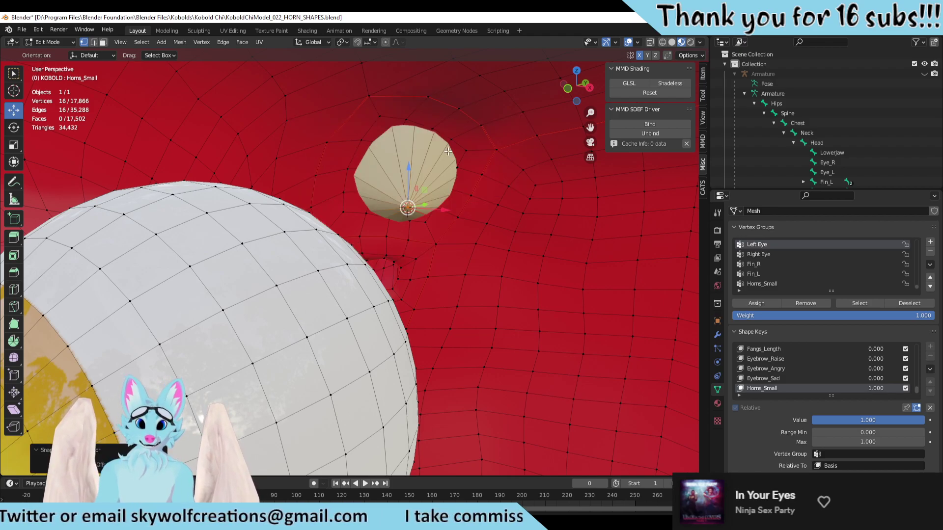
# Step: Select all linked geometry of the remaining full-size horn and snap its vertices onto the 3D cursor at its base
pyautogui.scroll(6, 451, 171)
pyautogui.moveTo(450, 171)
pyautogui.mouseDown(button='middle')
pyautogui.moveTo(478, 181)
pyautogui.moveTo(447, 162)
pyautogui.mouseUp(button='middle')
pyautogui.scroll(5, 447, 162)
pyautogui.scroll(-5, 395, 126)
pyautogui.moveTo(396, 127); pyautogui.dragTo(320, 180, button='middle')
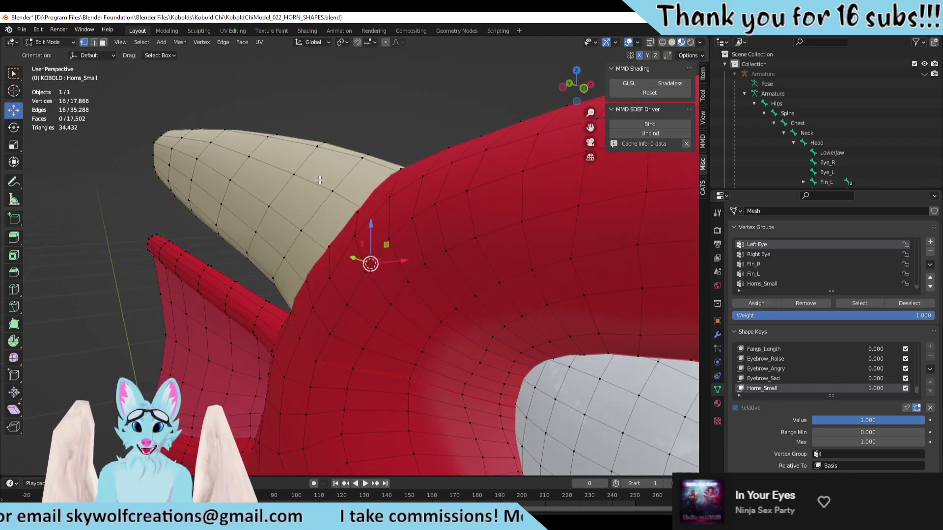
pyautogui.press('l')
pyautogui.moveTo(433, 222); pyautogui.dragTo(358, 214, button='middle')
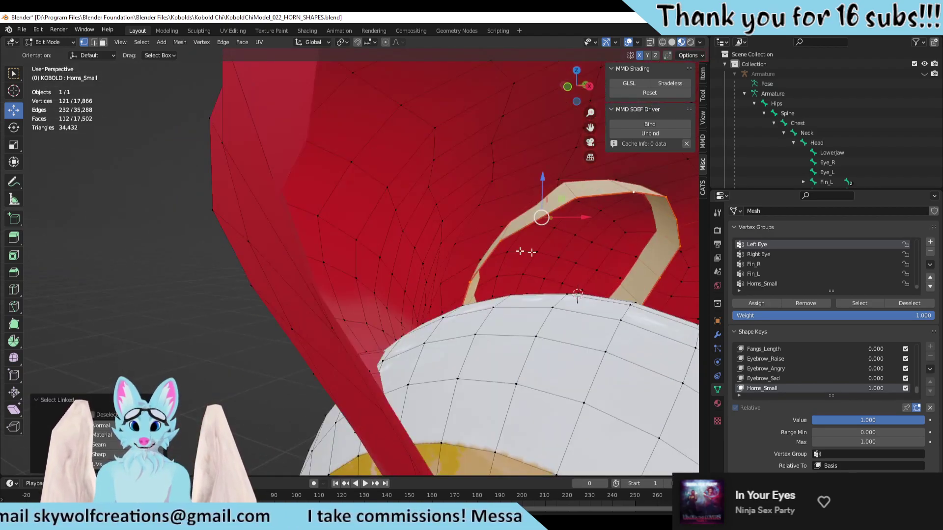
pyautogui.keyDown('shift'); pyautogui.moveTo(523, 251); pyautogui.dragTo(360, 255, button='middle'); pyautogui.keyUp('shift')
pyautogui.hotkey('shift', 's')
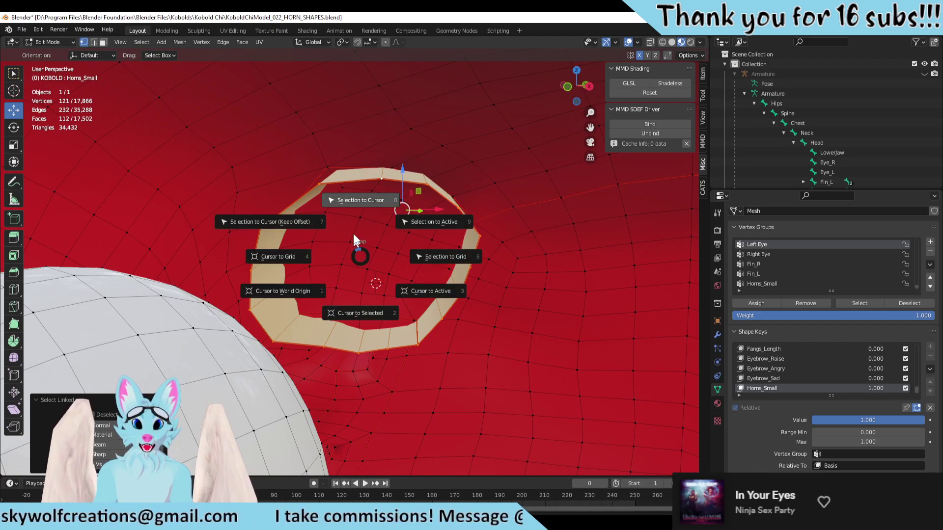
pyautogui.click(358, 199)
pyautogui.scroll(4, 465, 374)
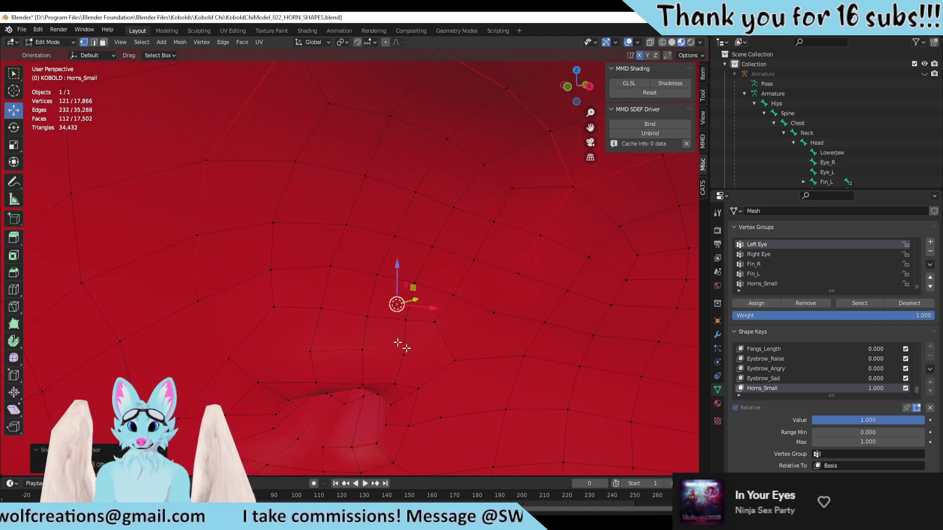
# Step: Deselect everything, set the Horns_Small value to 0.000 and save the file
pyautogui.moveTo(465, 374); pyautogui.dragTo(370, 317, button='middle')
pyautogui.moveTo(412, 273); pyautogui.dragTo(450, 267, button='middle')
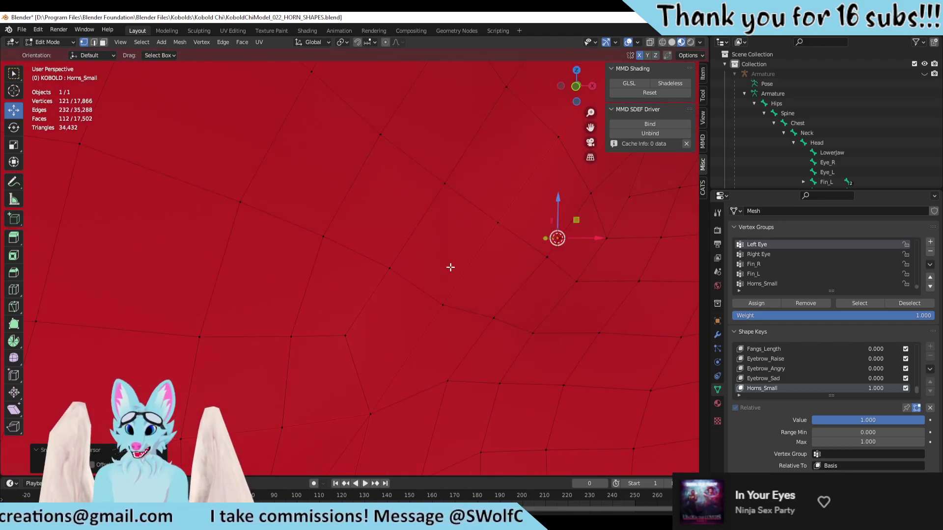
pyautogui.moveTo(515, 282); pyautogui.dragTo(449, 271, button='middle')
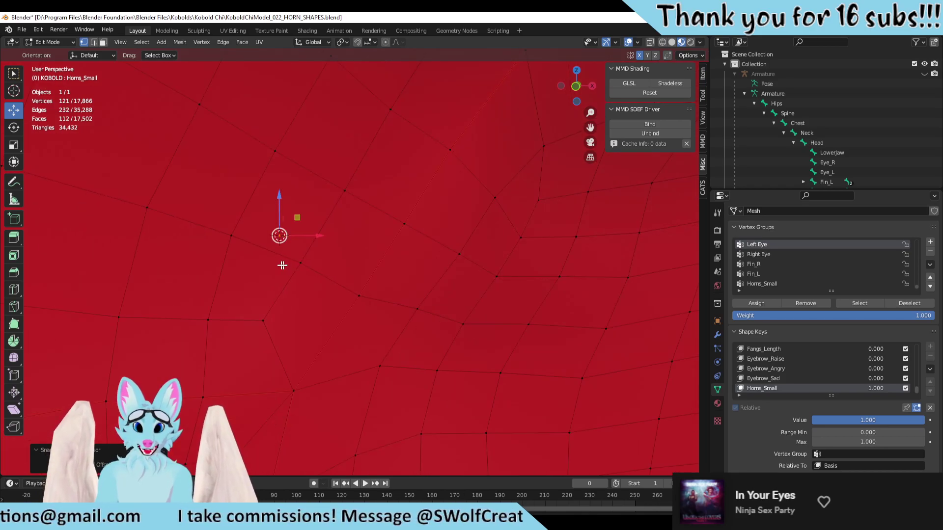
pyautogui.moveTo(282, 265); pyautogui.dragTo(317, 273, button='middle')
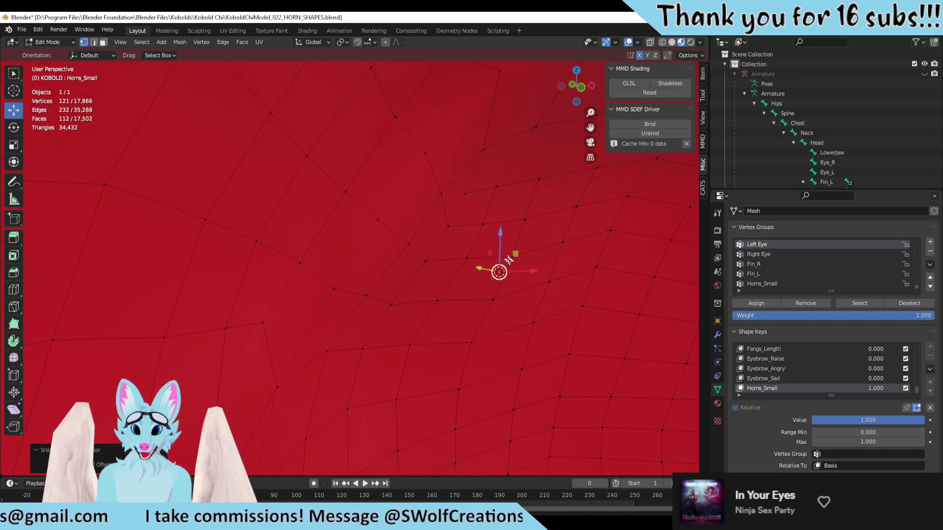
pyautogui.scroll(-10, 448, 284)
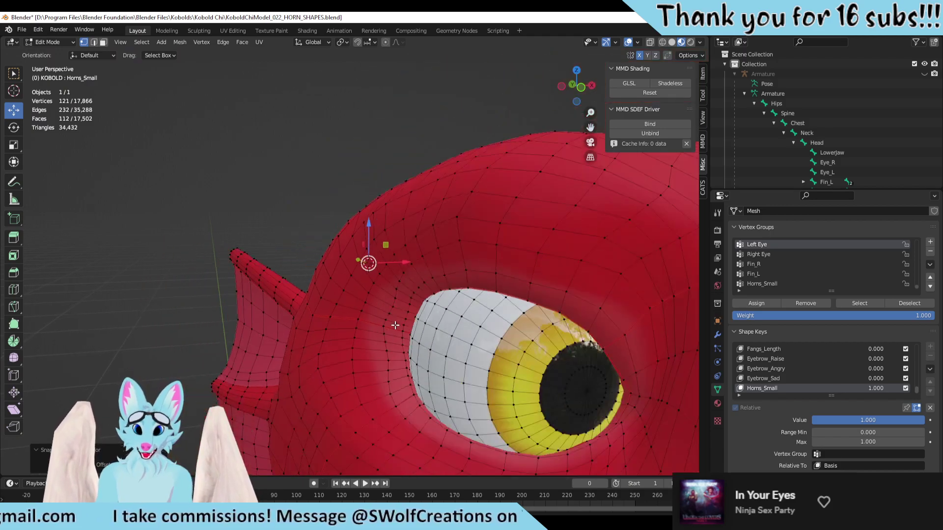
pyautogui.click(407, 185)
pyautogui.moveTo(407, 184); pyautogui.dragTo(416, 268, button='middle')
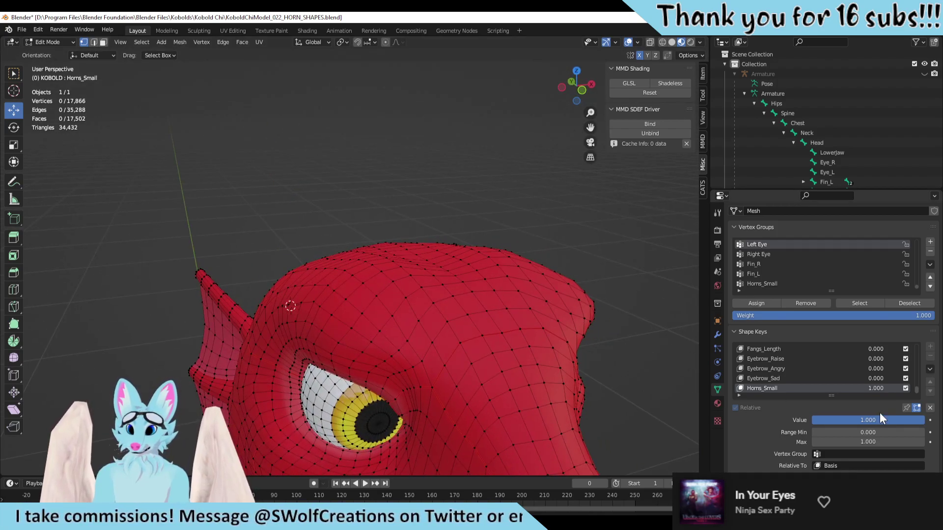
pyautogui.moveTo(922, 420); pyautogui.dragTo(811, 420)
pyautogui.moveTo(505, 293); pyautogui.dragTo(471, 255, button='middle')
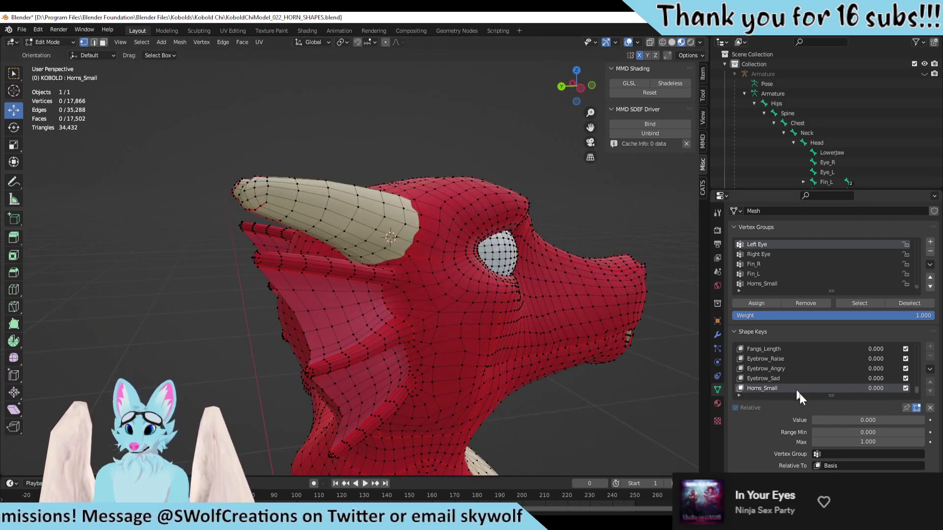
pyautogui.moveTo(830, 420); pyautogui.dragTo(868, 420)
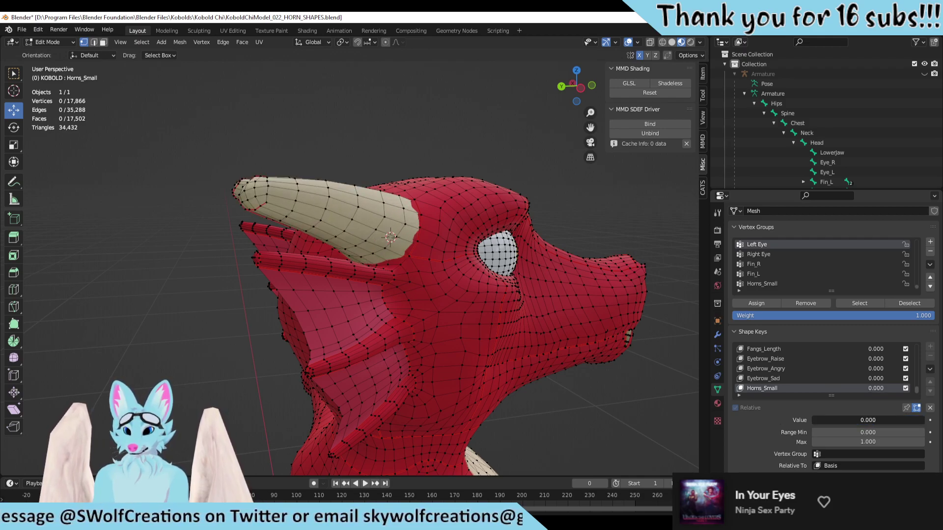
pyautogui.hotkey('ctrl', 's')
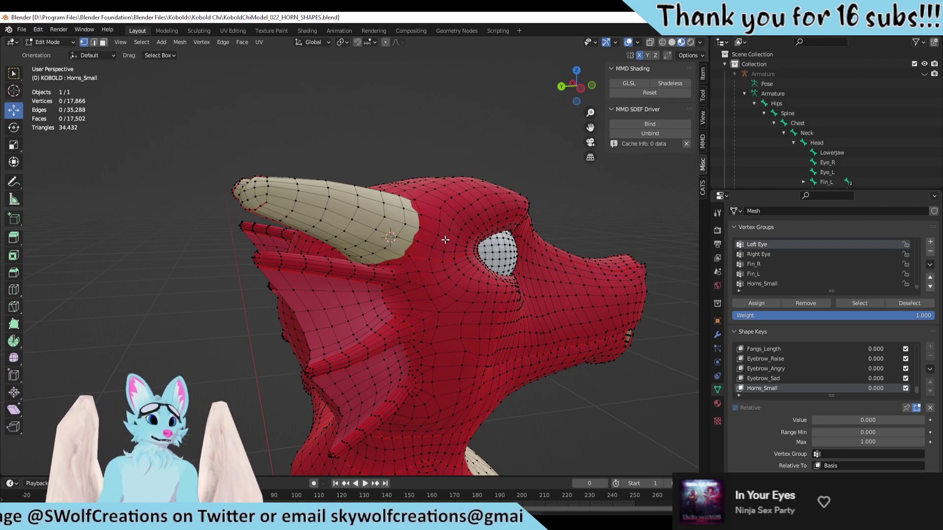
# Step: Make the Basis shape key active for editing
pyautogui.moveTo(445, 240); pyautogui.dragTo(491, 344, button='middle')
pyautogui.scroll(10, 835, 388)
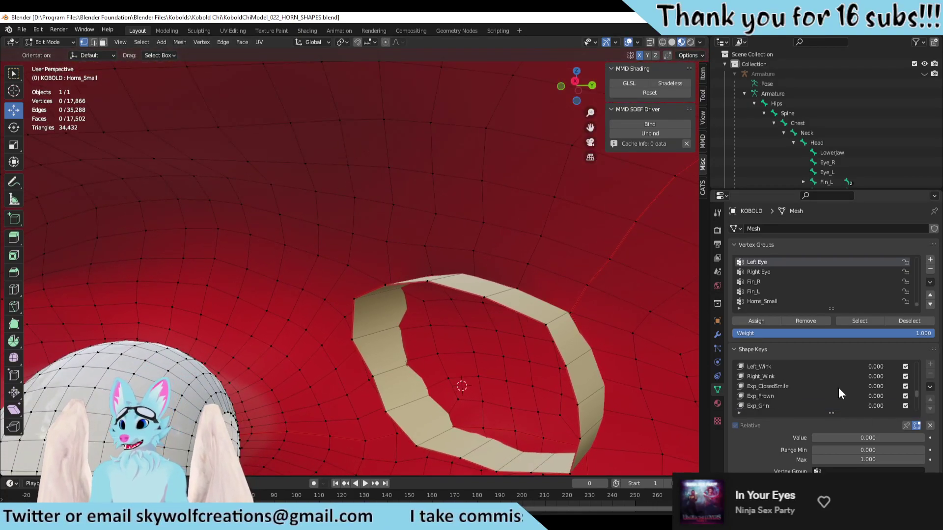
pyautogui.scroll(5, 838, 387)
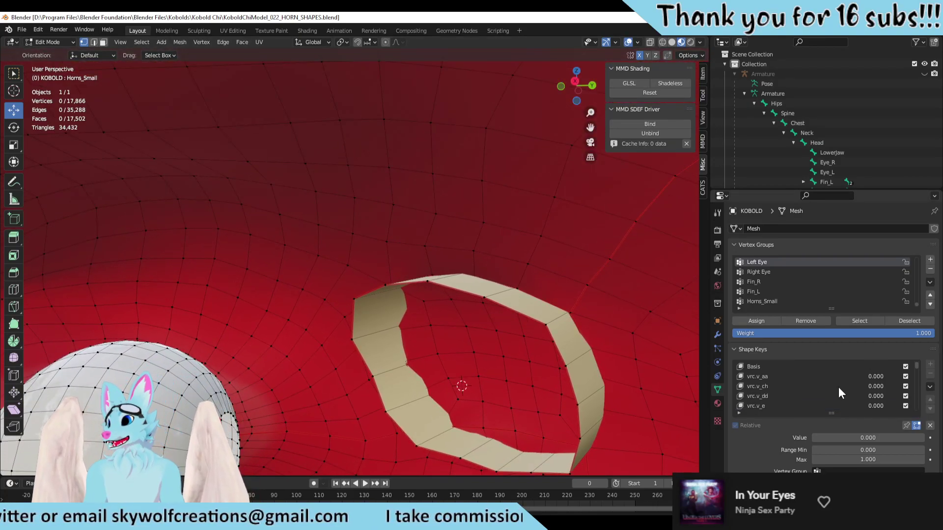
pyautogui.click(785, 369)
# Step: Select a single vertex at the horn's base rim and reposition it slightly with short free moves
pyautogui.moveTo(428, 360); pyautogui.dragTo(339, 223, button='middle')
pyautogui.click(474, 292)
pyautogui.moveTo(332, 208); pyautogui.dragTo(333, 192)
pyautogui.moveTo(332, 192); pyautogui.dragTo(215, 304, button='middle')
pyautogui.moveTo(332, 193); pyautogui.dragTo(328, 190)
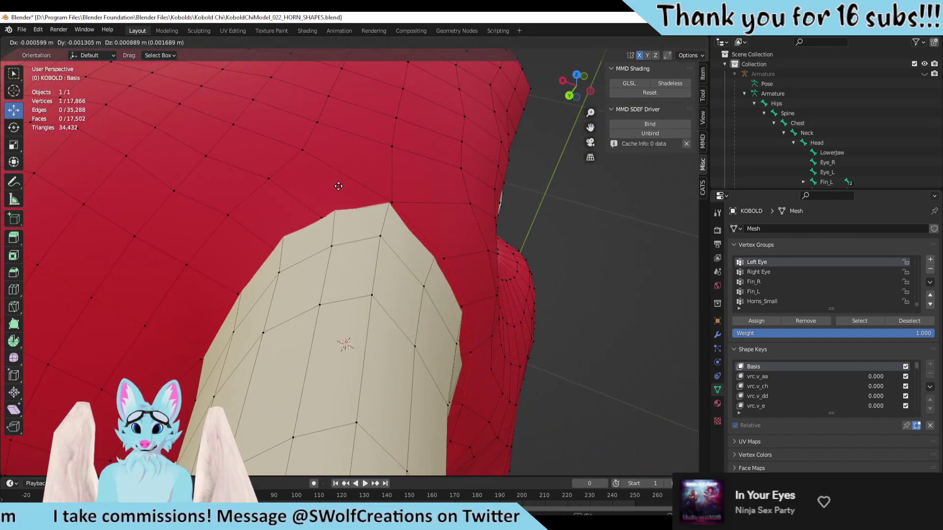
pyautogui.moveTo(339, 185); pyautogui.dragTo(337, 185)
pyautogui.moveTo(337, 185); pyautogui.dragTo(426, 290, button='middle')
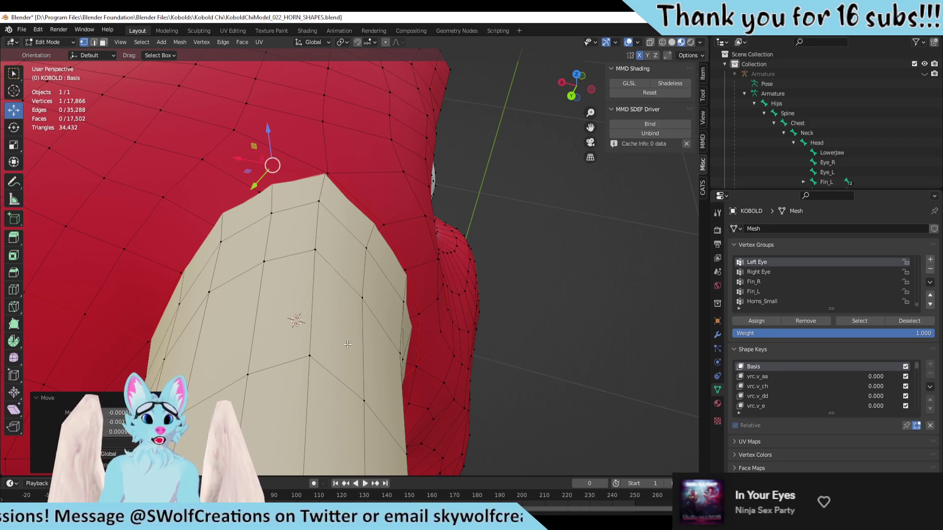
# Step: Reposition the neighboring vertex at the horn's base rim by about 0.003 m to even out the seam with the head
pyautogui.moveTo(347, 344); pyautogui.dragTo(290, 229, button='middle')
pyautogui.scroll(-4, 492, 296)
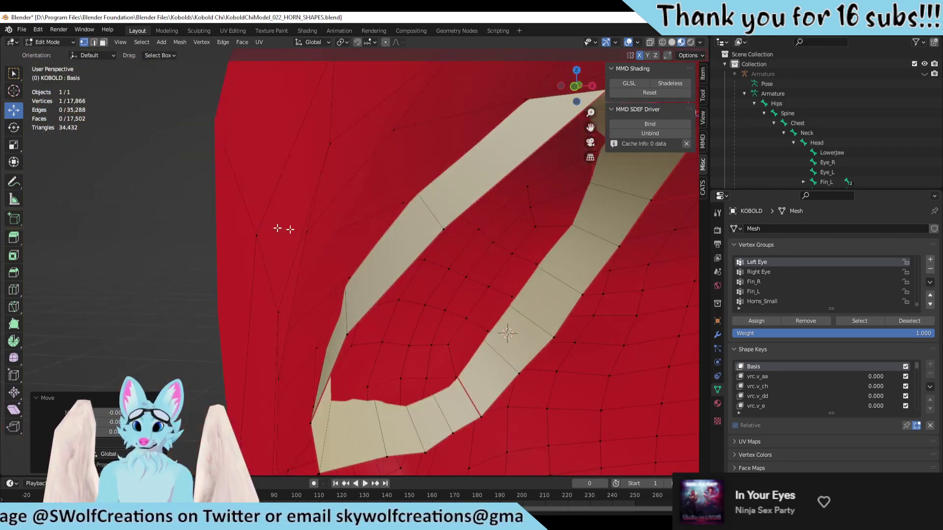
pyautogui.moveTo(431, 229); pyautogui.dragTo(374, 226, button='middle')
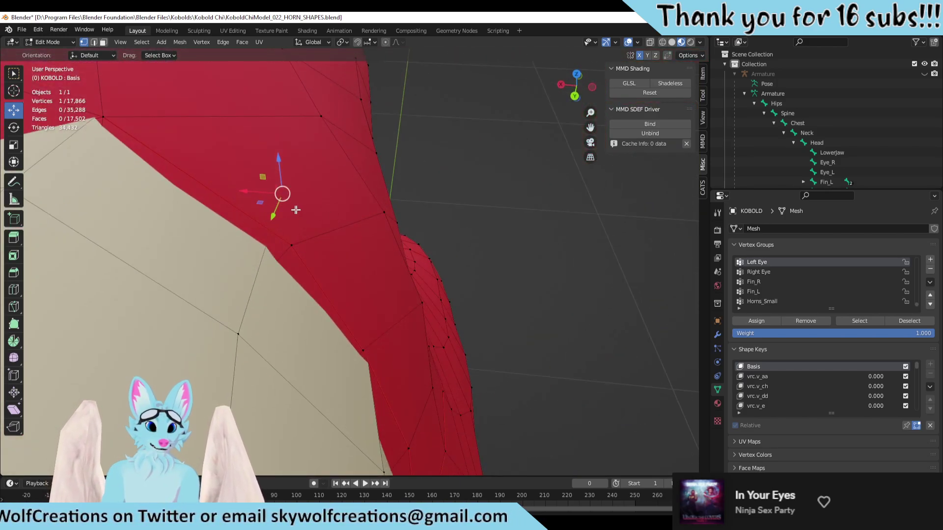
pyautogui.moveTo(281, 193); pyautogui.dragTo(304, 181)
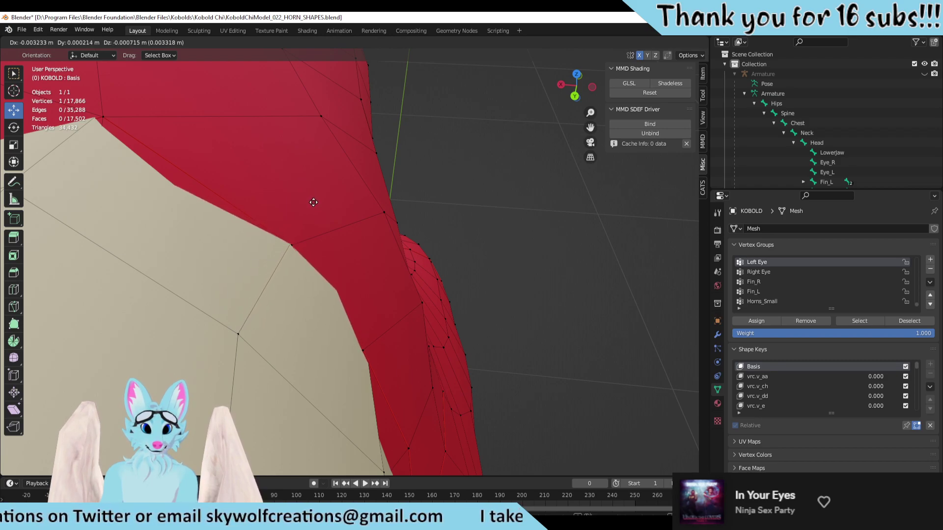
pyautogui.moveTo(313, 203); pyautogui.dragTo(312, 203)
pyautogui.moveTo(313, 204); pyautogui.dragTo(219, 316, button='middle')
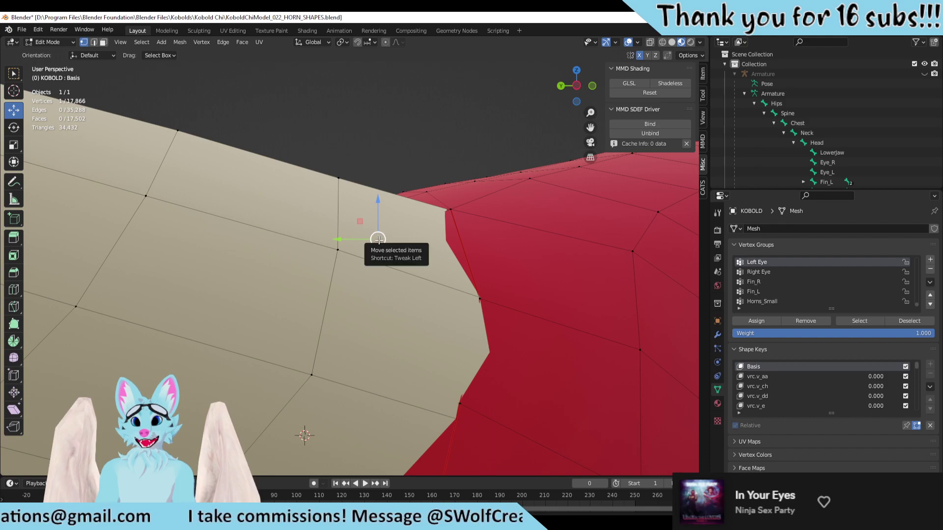
# Step: Try moving the selected vertex near the horn's base upward, undo the move and clear the selection
pyautogui.moveTo(376, 239); pyautogui.dragTo(370, 146)
pyautogui.hotkey('ctrl', 'z')
pyautogui.moveTo(350, 274); pyautogui.dragTo(211, 355, button='middle')
pyautogui.moveTo(318, 289)
pyautogui.mouseDown()
pyautogui.moveTo(326, 295)
pyautogui.moveTo(317, 300)
pyautogui.moveTo(330, 296)
pyautogui.mouseUp()
pyautogui.scroll(-5, 452, 242)
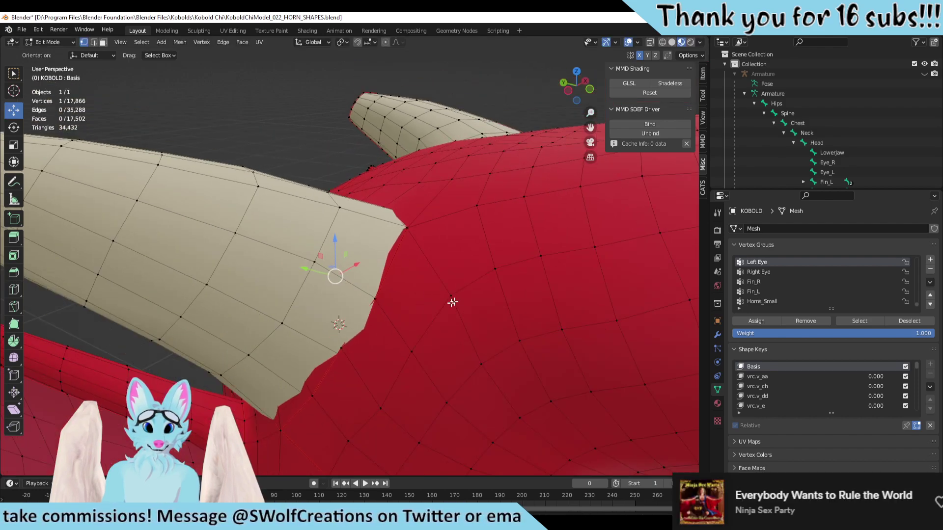
pyautogui.scroll(-2, 444, 298)
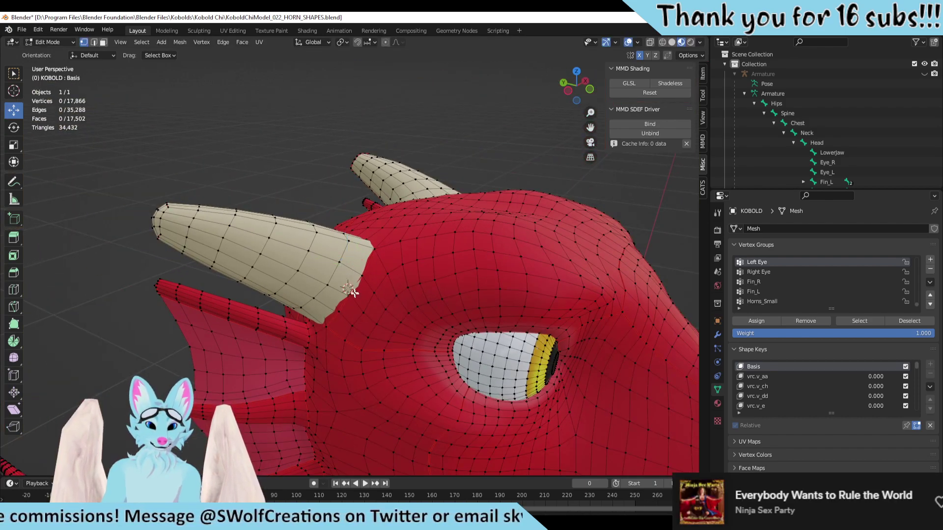
# Step: Examine the seam between the horn's base and the head from several angles in Object Mode
pyautogui.press('Tab')
pyautogui.moveTo(373, 302); pyautogui.dragTo(387, 250, button='middle')
pyautogui.scroll(-2, 375, 318)
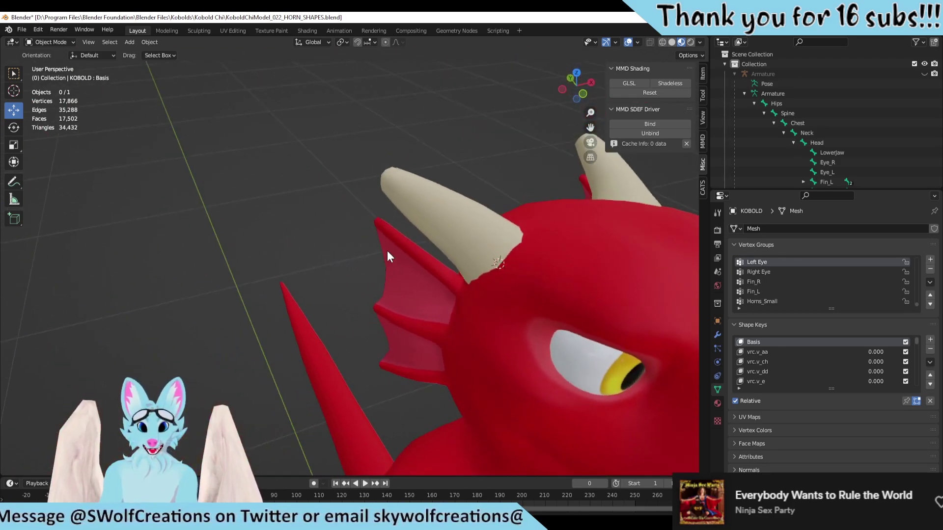
pyautogui.keyDown('shift'); pyautogui.moveTo(579, 249); pyautogui.dragTo(332, 231, button='middle'); pyautogui.keyUp('shift')
pyautogui.scroll(4, 469, 295)
pyautogui.scroll(-5, 333, 238)
pyautogui.moveTo(398, 206); pyautogui.dragTo(455, 175, button='middle')
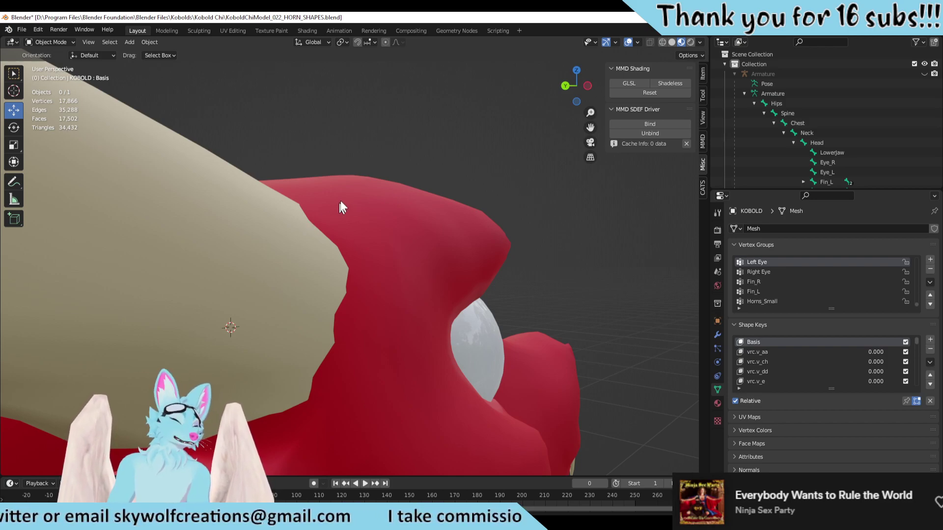
pyautogui.moveTo(366, 201); pyautogui.dragTo(472, 233, button='middle')
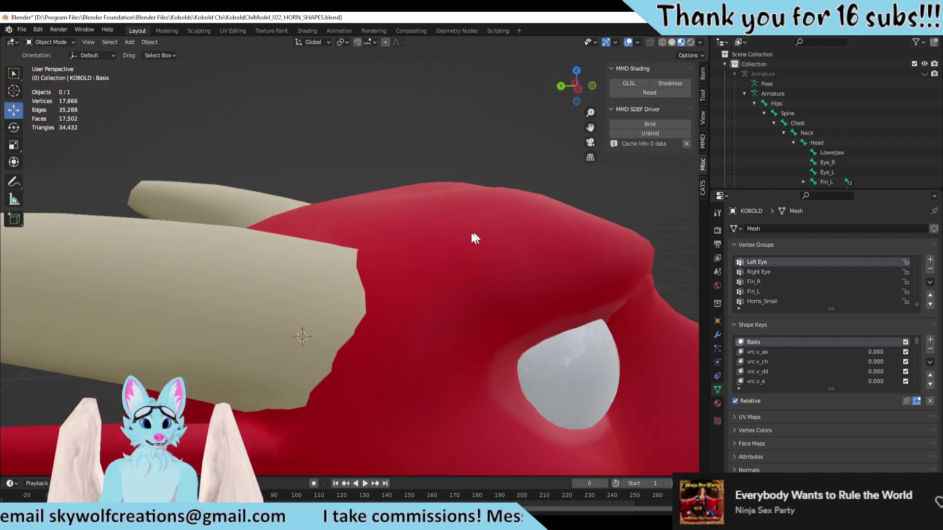
pyautogui.keyDown('shift'); pyautogui.moveTo(353, 277); pyautogui.dragTo(382, 219, button='middle'); pyautogui.keyUp('shift')
pyautogui.scroll(2, 389, 270)
pyautogui.moveTo(389, 275); pyautogui.dragTo(402, 319, button='middle')
# Step: Turn on X-ray in Edit Mode and nudge the head vertex beside the horn's lower front base corner
pyautogui.press('Tab')
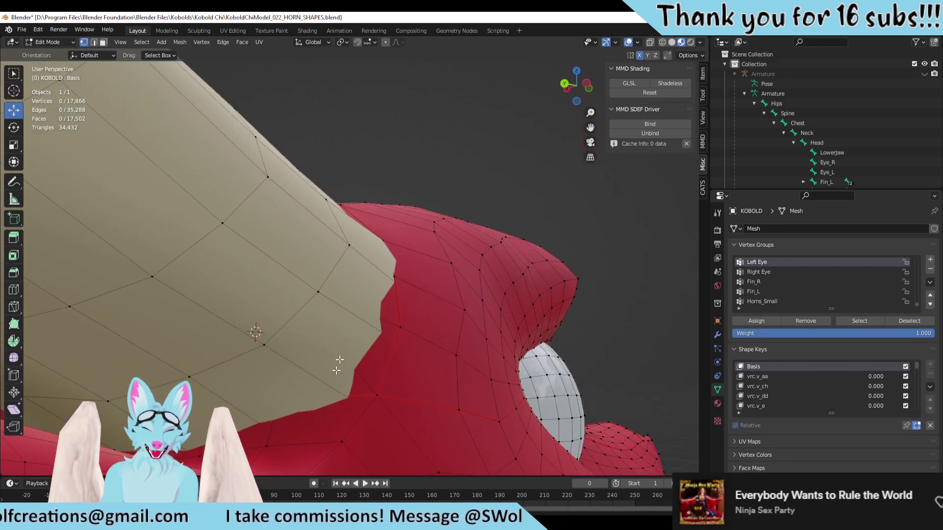
pyautogui.moveTo(340, 360); pyautogui.dragTo(580, 187, button='middle')
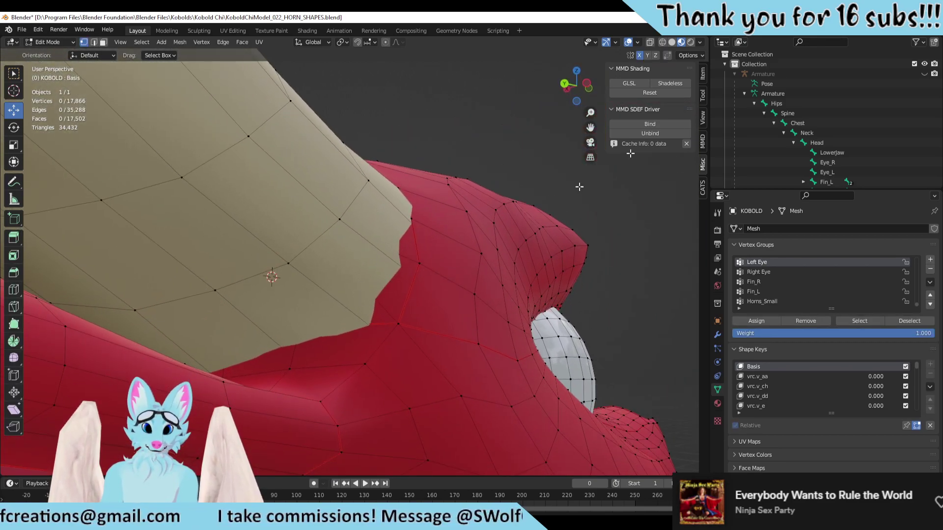
pyautogui.click(650, 42)
pyautogui.moveTo(565, 105); pyautogui.dragTo(452, 363, button='middle')
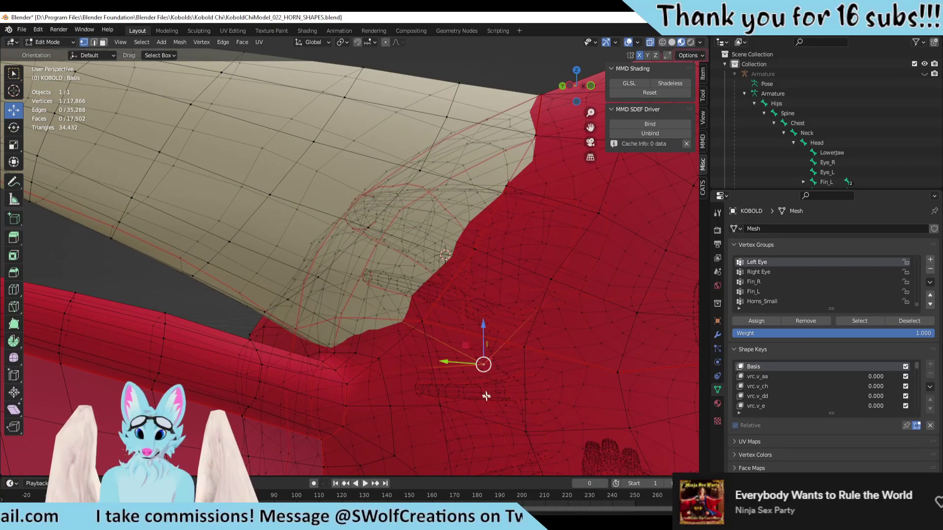
pyautogui.moveTo(486, 395); pyautogui.dragTo(497, 391, button='middle')
pyautogui.moveTo(520, 404); pyautogui.dragTo(478, 358, button='middle')
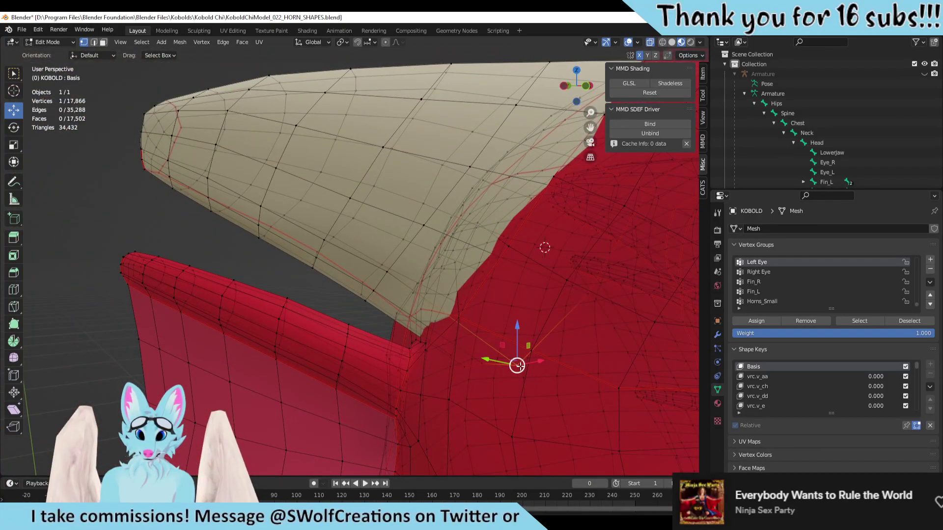
pyautogui.moveTo(517, 366); pyautogui.dragTo(496, 343)
pyautogui.moveTo(497, 343); pyautogui.dragTo(560, 346, button='middle')
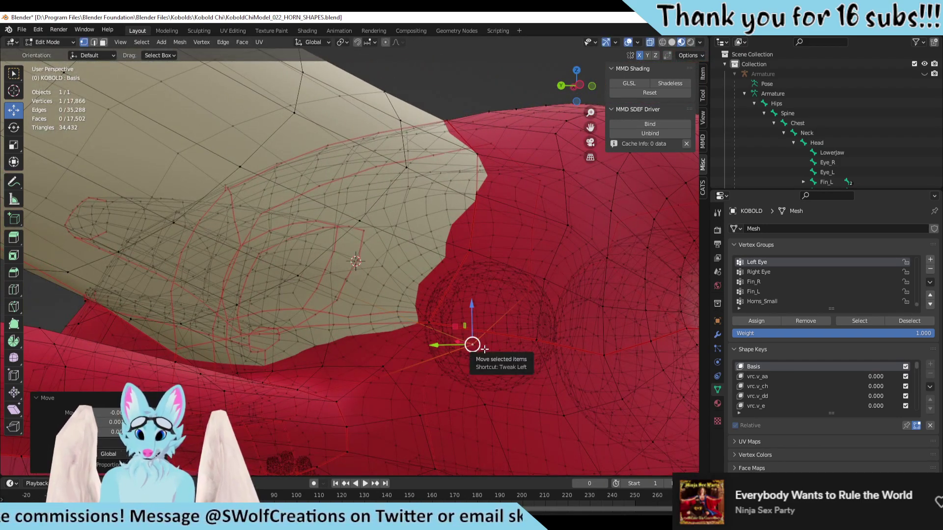
pyautogui.moveTo(471, 345); pyautogui.dragTo(488, 343)
pyautogui.moveTo(434, 370); pyautogui.dragTo(365, 358, button='middle')
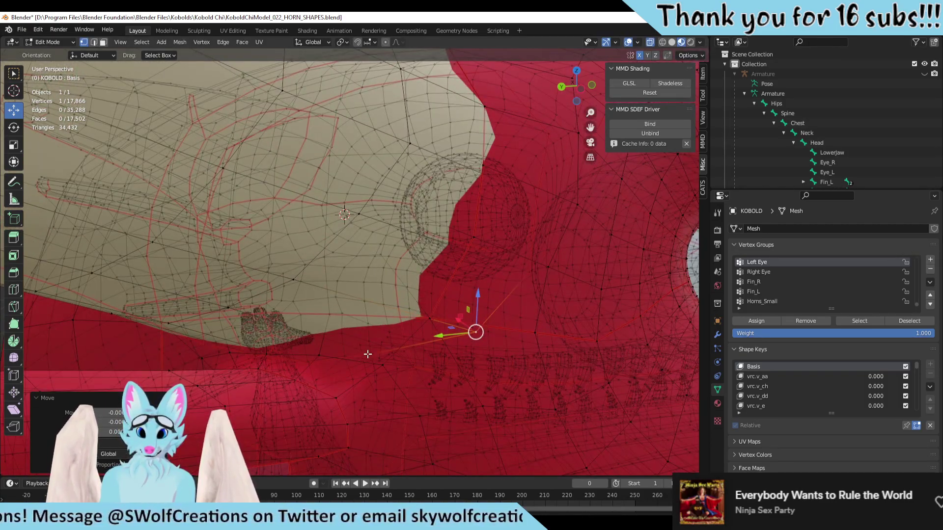
# Step: Select the next vertex along the head below the horn's base and reposition it, adjusting from several angles
pyautogui.click(369, 354)
pyautogui.moveTo(373, 353); pyautogui.dragTo(359, 335)
pyautogui.moveTo(358, 335); pyautogui.dragTo(260, 339, button='middle')
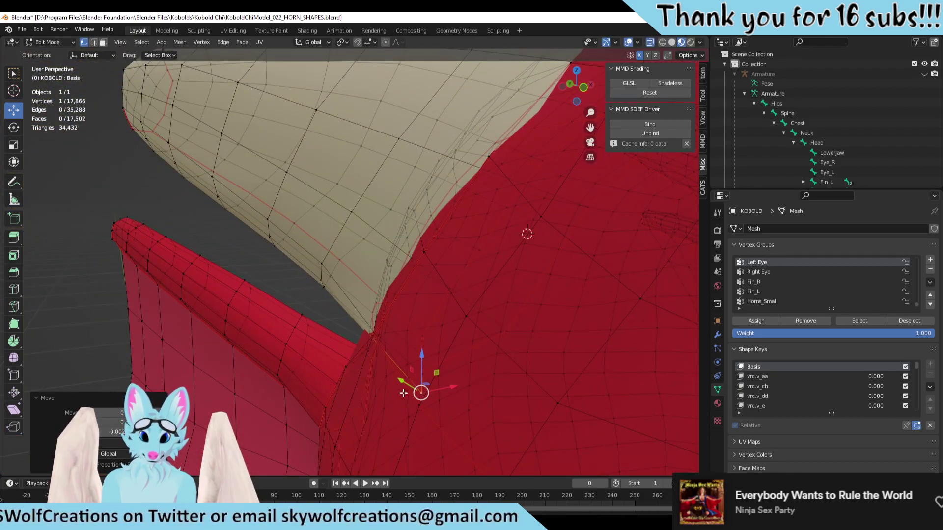
pyautogui.moveTo(421, 393); pyautogui.dragTo(402, 379)
pyautogui.moveTo(402, 379); pyautogui.dragTo(508, 375, button='middle')
pyautogui.moveTo(336, 370); pyautogui.dragTo(244, 386, button='middle')
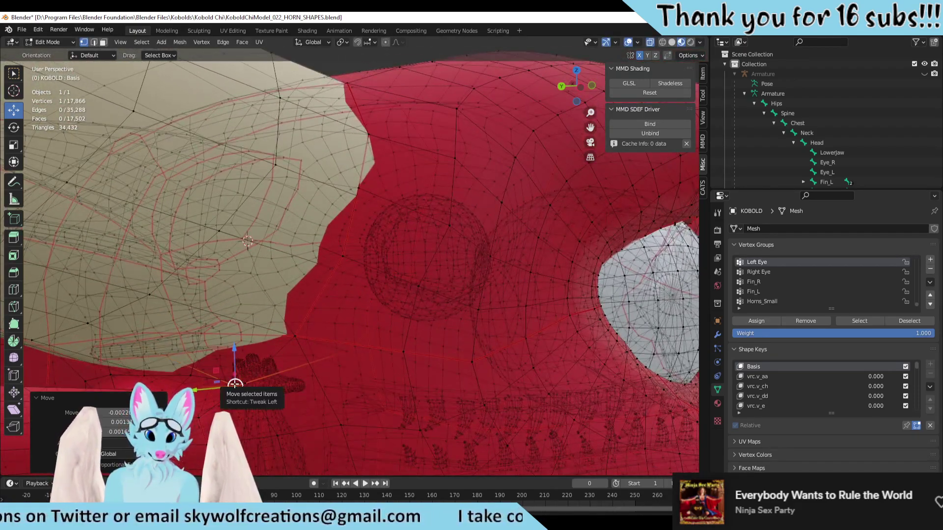
pyautogui.moveTo(235, 384); pyautogui.dragTo(251, 387)
pyautogui.moveTo(252, 386); pyautogui.dragTo(161, 357, button='middle')
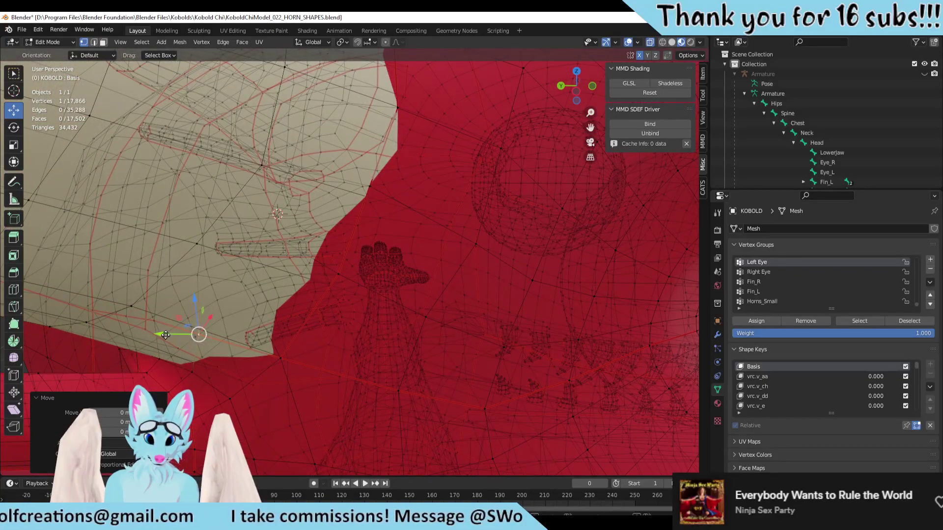
# Step: Shift the selected vertex under the horn's lower base edge along the Y axis and fine-tune it with a free move
pyautogui.moveTo(166, 334); pyautogui.dragTo(184, 334)
pyautogui.moveTo(185, 334)
pyautogui.mouseDown(button='middle')
pyautogui.moveTo(216, 390)
pyautogui.moveTo(204, 381)
pyautogui.moveTo(194, 335)
pyautogui.mouseUp(button='middle')
pyautogui.moveTo(205, 323); pyautogui.dragTo(194, 325)
pyautogui.scroll(-2, 349, 292)
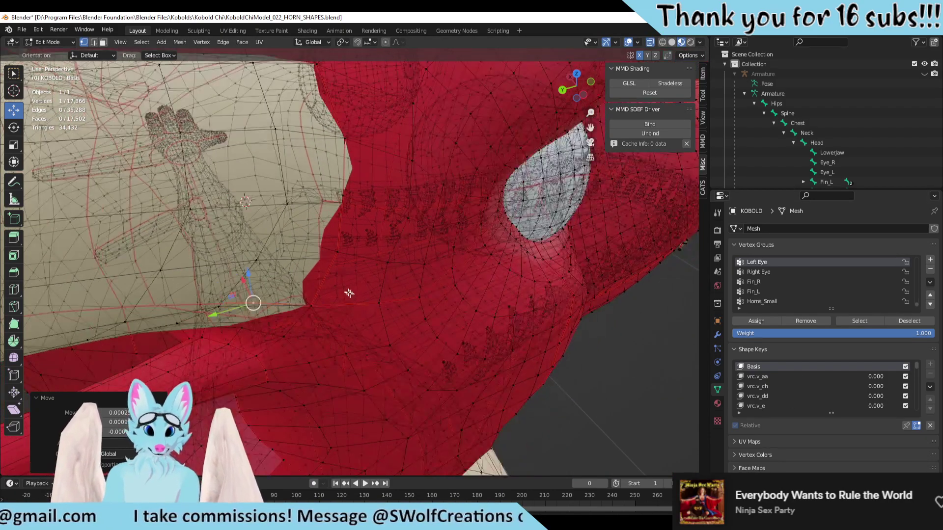
# Step: Examine the seam between the horn's base and the head from the front, the side and above
pyautogui.moveTo(349, 293); pyautogui.dragTo(310, 263, button='middle')
pyautogui.scroll(-2, 316, 256)
pyautogui.scroll(4, 309, 264)
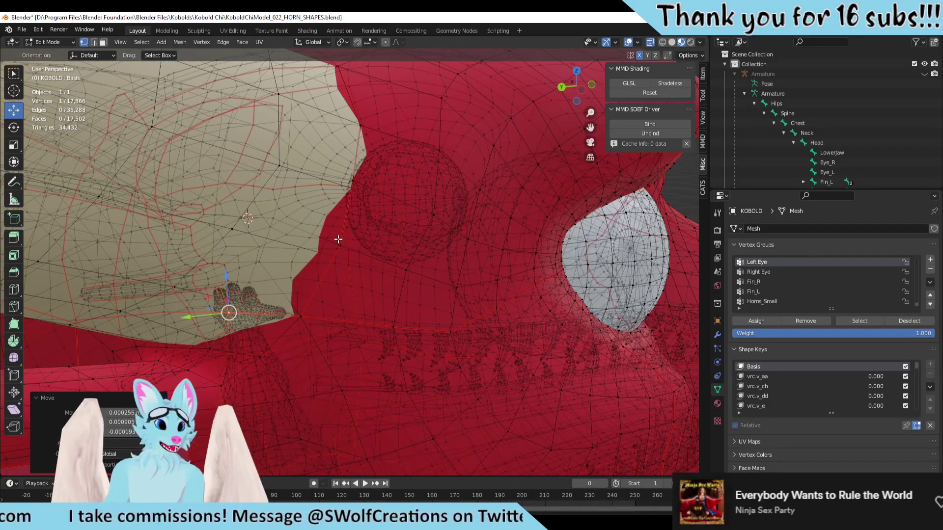
pyautogui.moveTo(324, 265); pyautogui.dragTo(320, 227, button='middle')
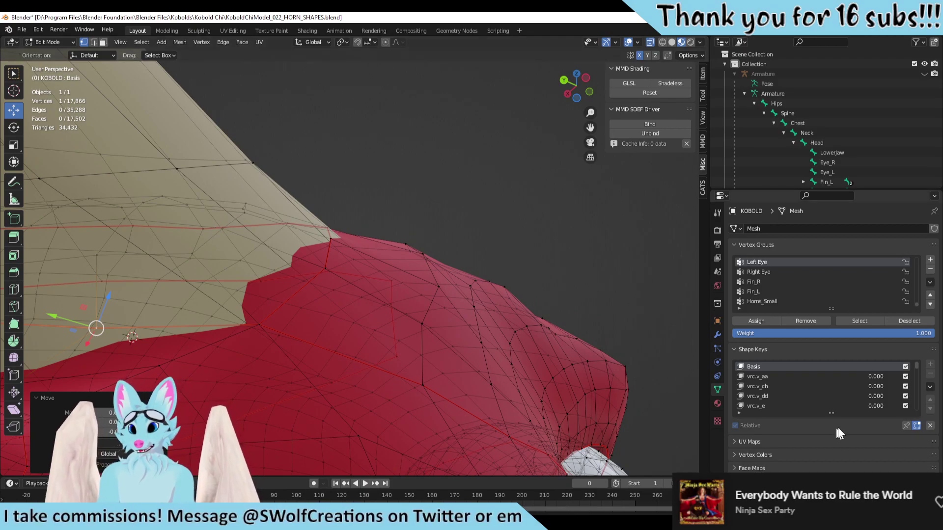
pyautogui.scroll(-5, 395, 249)
pyautogui.moveTo(383, 248); pyautogui.dragTo(370, 214, button='middle')
pyautogui.scroll(4, 397, 234)
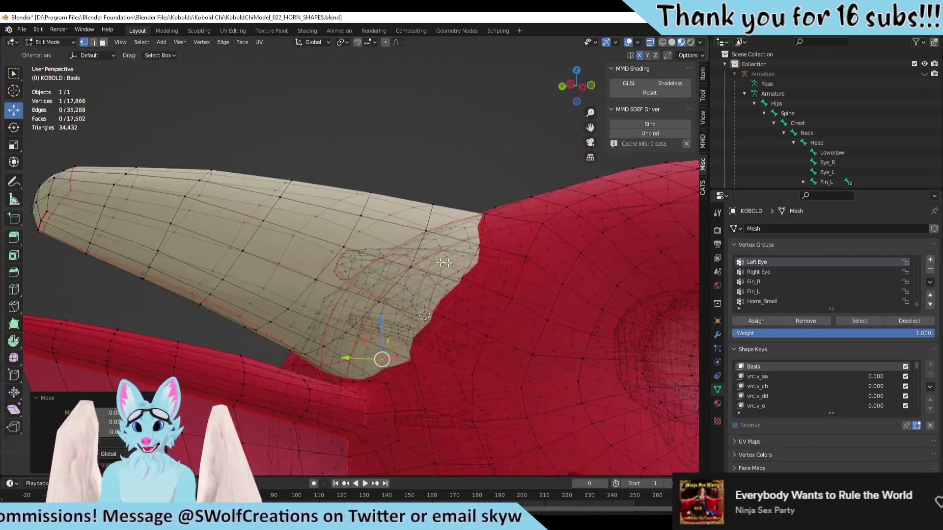
pyautogui.keyDown('shift'); pyautogui.moveTo(432, 297); pyautogui.dragTo(314, 285, button='middle'); pyautogui.keyUp('shift')
pyautogui.scroll(-3, 314, 283)
pyautogui.moveTo(347, 343); pyautogui.dragTo(343, 284, button='middle')
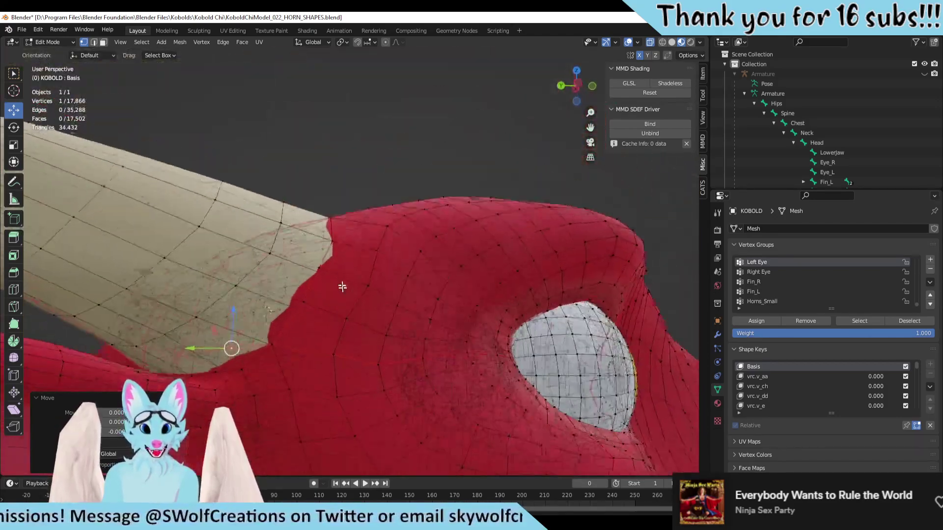
# Step: Select the head vertex in front of the horn's front base edge and reposition it with a free move
pyautogui.moveTo(351, 345)
pyautogui.mouseDown(button='middle')
pyautogui.moveTo(356, 390)
pyautogui.moveTo(357, 332)
pyautogui.mouseUp(button='middle')
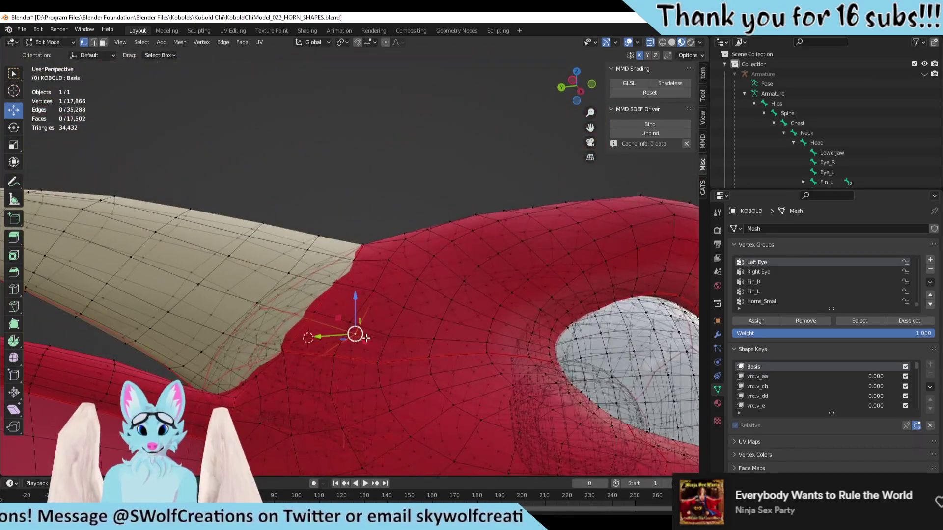
pyautogui.moveTo(358, 332); pyautogui.dragTo(334, 326)
pyautogui.moveTo(375, 322); pyautogui.dragTo(358, 336, button='middle')
pyautogui.moveTo(361, 334); pyautogui.dragTo(353, 331)
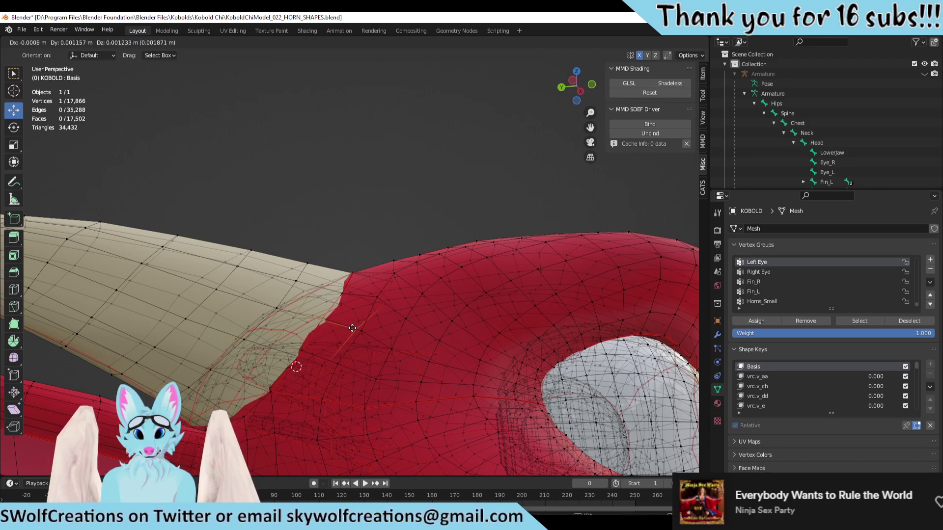
pyautogui.moveTo(352, 328); pyautogui.dragTo(372, 299)
pyautogui.moveTo(378, 305); pyautogui.dragTo(374, 332, button='middle')
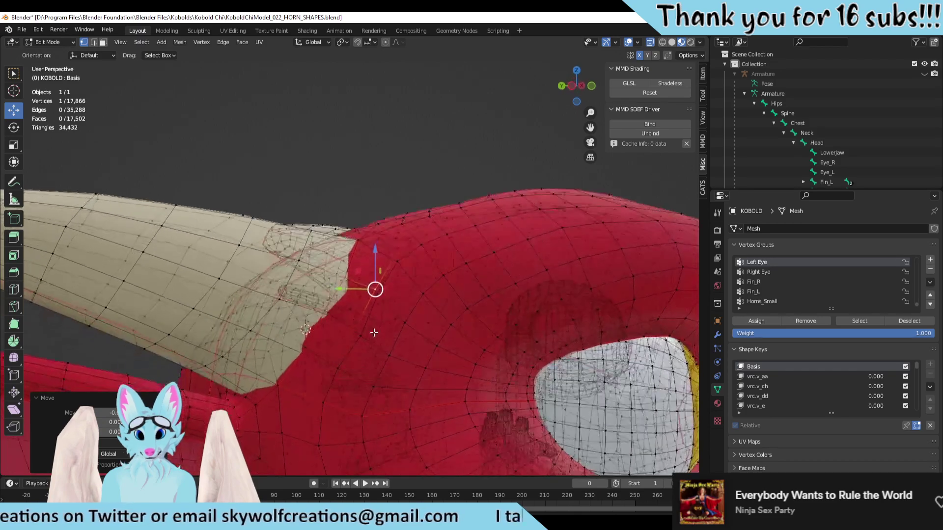
# Step: Select the head vertex beside the horn's upper front base corner and shift it closer to the horn
pyautogui.moveTo(393, 251); pyautogui.dragTo(401, 278, button='middle')
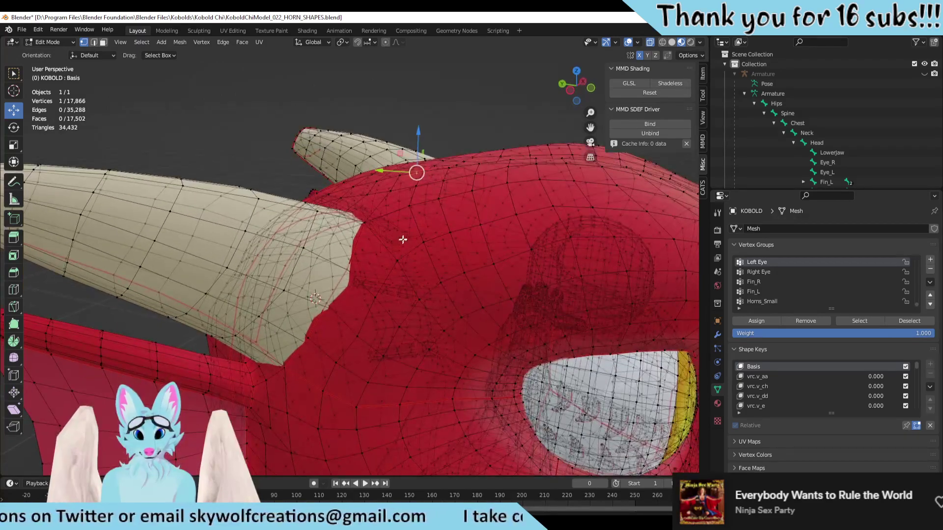
pyautogui.moveTo(403, 233)
pyautogui.mouseDown(button='middle')
pyautogui.moveTo(406, 259)
pyautogui.moveTo(407, 247)
pyautogui.mouseUp(button='middle')
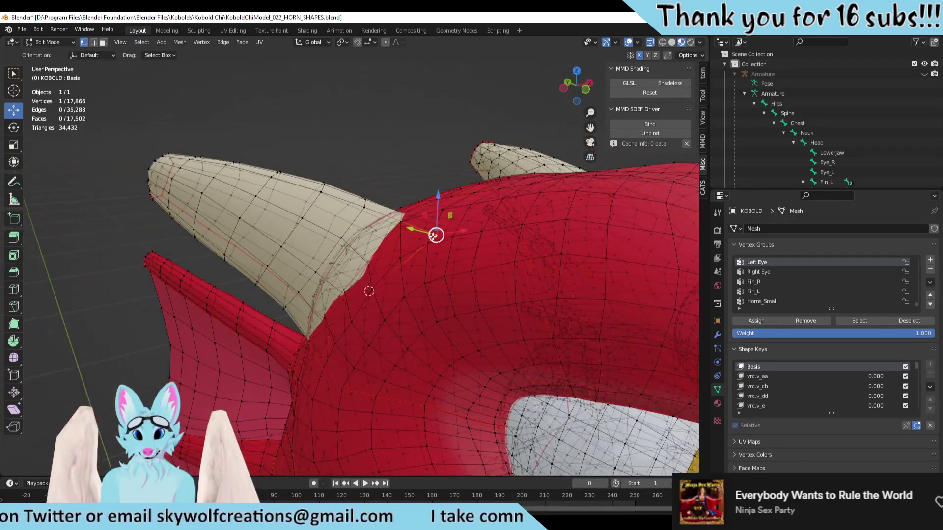
pyautogui.moveTo(433, 235); pyautogui.dragTo(427, 234)
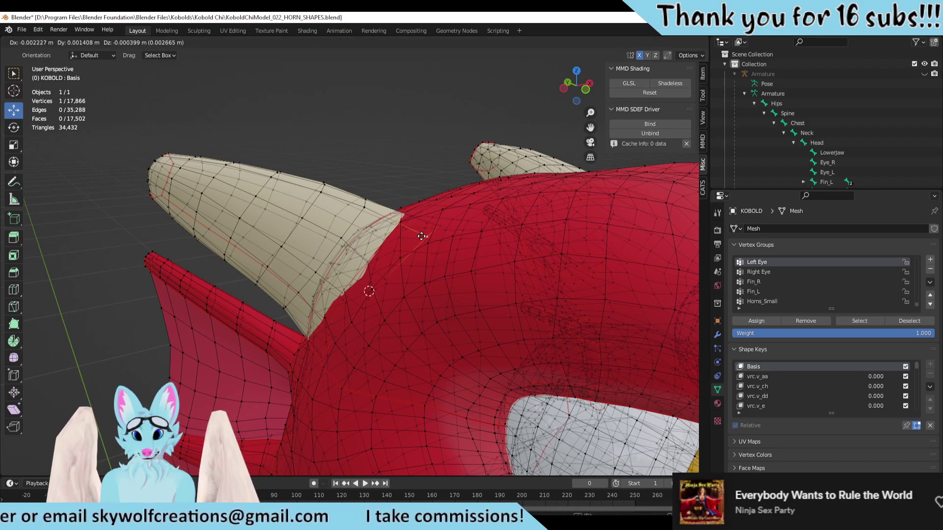
pyautogui.moveTo(419, 233); pyautogui.dragTo(417, 232)
pyautogui.moveTo(418, 233); pyautogui.dragTo(413, 205, button='middle')
# Step: Inspect the reshaped horn seam in Object Mode from several angles, comparing it with the Edit Mode mesh
pyautogui.press('Tab')
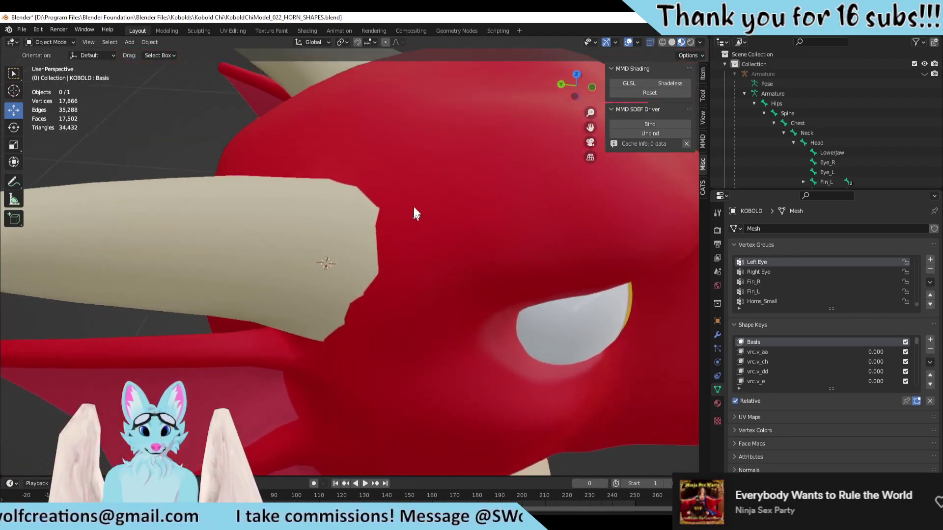
pyautogui.press('Tab')
pyautogui.press('Tab')
pyautogui.moveTo(419, 246); pyautogui.dragTo(334, 284, button='middle')
pyautogui.press('Tab')
pyautogui.press('Tab')
pyautogui.scroll(3, 485, 308)
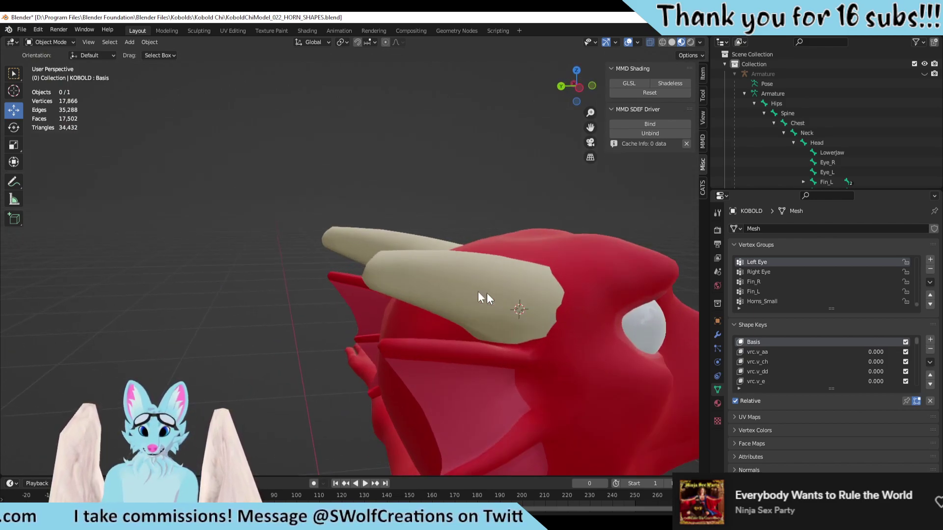
pyautogui.moveTo(487, 293); pyautogui.dragTo(449, 233, button='middle')
# Step: Set the Horns_Small shape key's value to 1.000 and make Basis the active shape key again
pyautogui.scroll(-8, 864, 366)
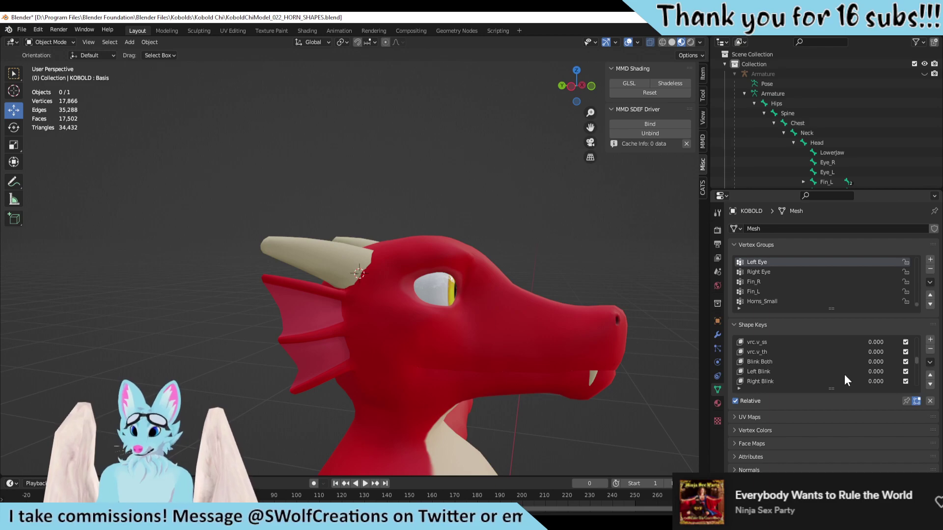
pyautogui.scroll(-10, 844, 374)
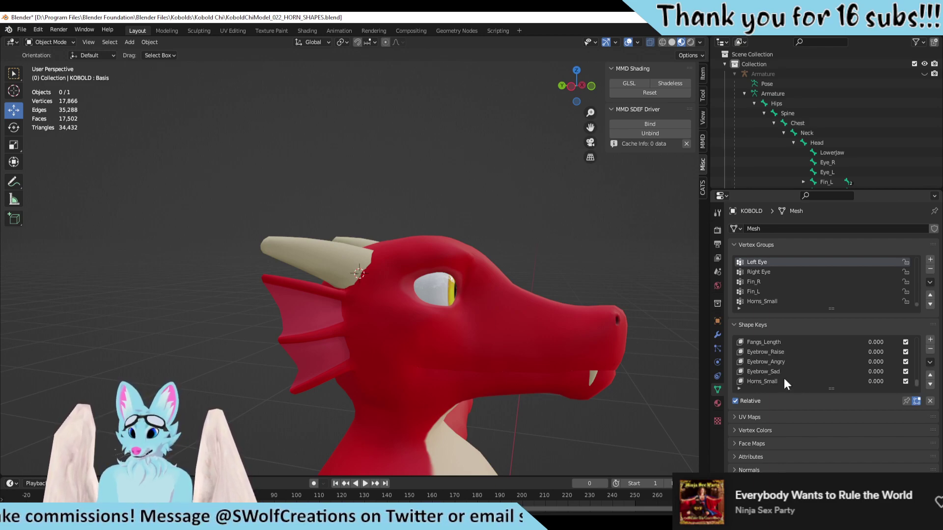
pyautogui.click(774, 381)
pyautogui.moveTo(842, 413); pyautogui.dragTo(924, 413)
pyautogui.scroll(5, 805, 348)
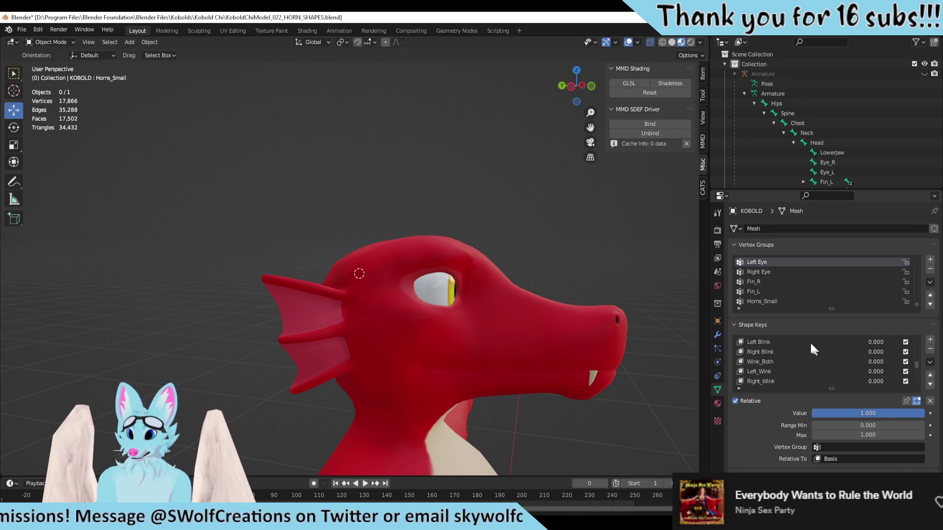
pyautogui.scroll(6, 809, 340)
pyautogui.click(758, 342)
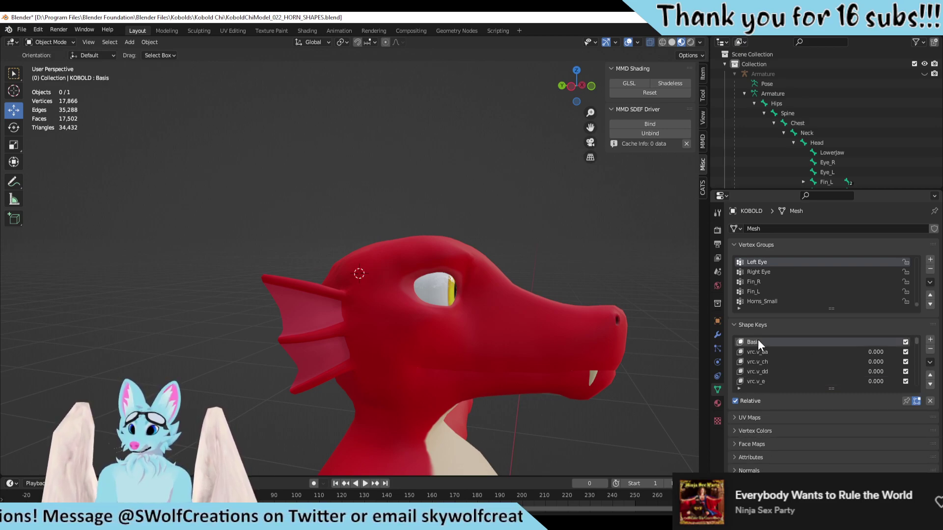
# Step: Enter Edit Mode on the kobold mesh and make Horns_Small the active shape key at a value of 1.000
pyautogui.moveTo(451, 272); pyautogui.dragTo(489, 298, button='middle')
pyautogui.click(396, 259)
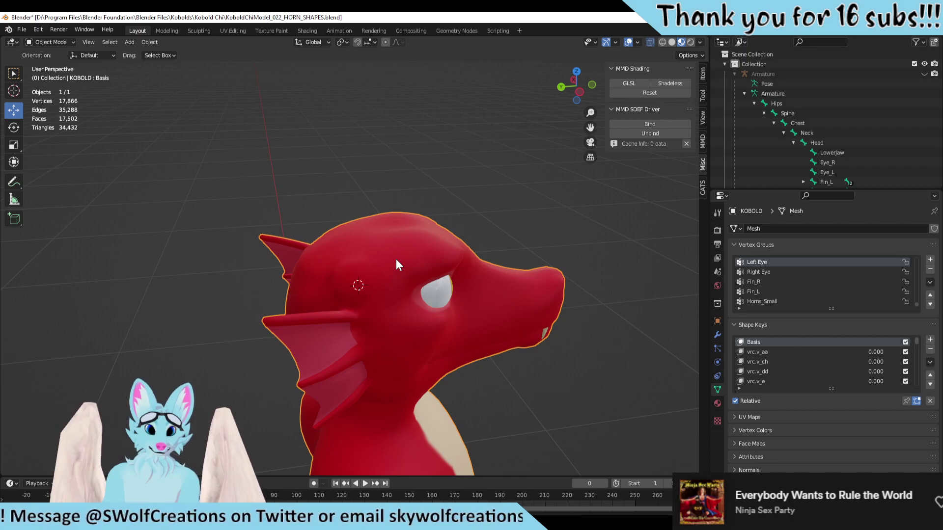
pyautogui.press('Tab')
pyautogui.scroll(2, 430, 316)
pyautogui.keyDown('shift'); pyautogui.moveTo(385, 304); pyautogui.dragTo(352, 285, button='middle'); pyautogui.keyUp('shift')
pyautogui.scroll(-15, 787, 381)
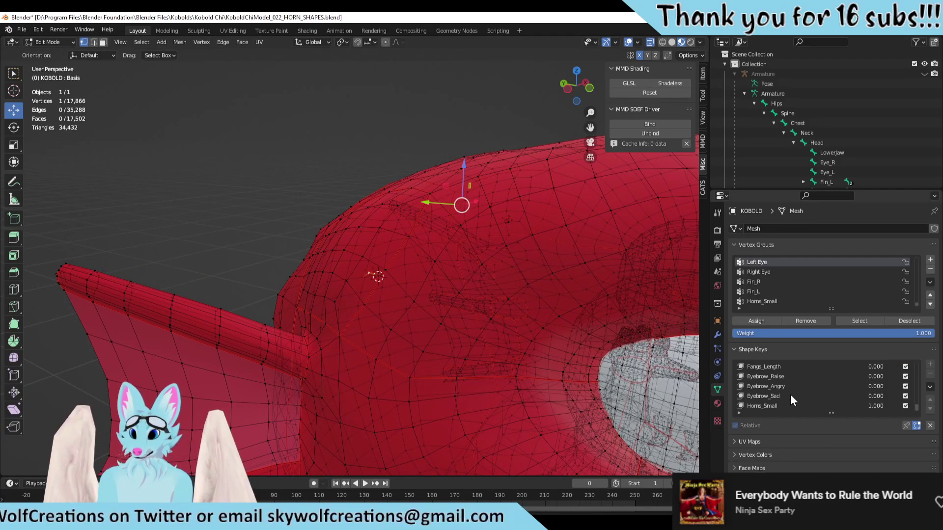
pyautogui.click(761, 405)
pyautogui.moveTo(880, 440)
pyautogui.mouseDown()
pyautogui.moveTo(767, 440)
pyautogui.moveTo(881, 439)
pyautogui.mouseUp()
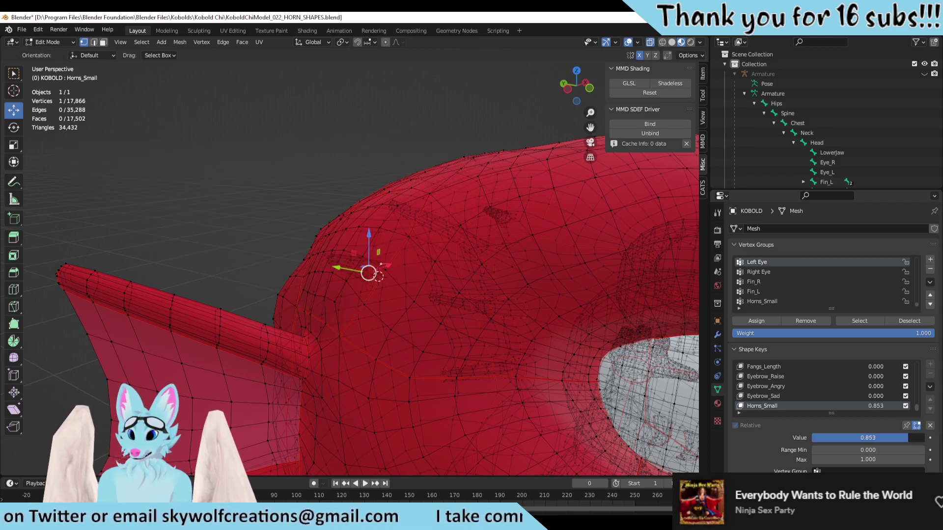
pyautogui.moveTo(908, 437)
pyautogui.mouseDown()
pyautogui.moveTo(838, 438)
pyautogui.moveTo(925, 437)
pyautogui.mouseUp()
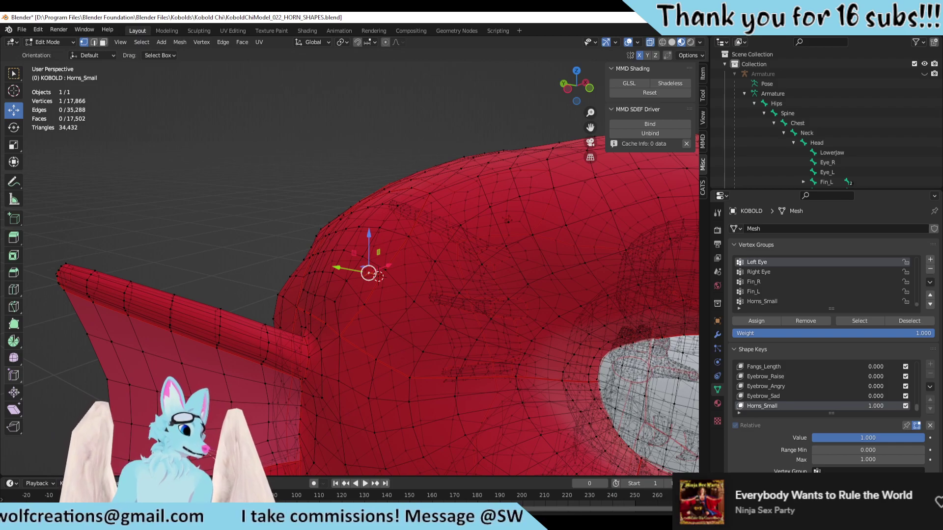
# Step: Look over the head and the mouth interior with the horns collapsed, in both Edit and Object Mode
pyautogui.moveTo(264, 249); pyautogui.dragTo(378, 305, button='middle')
pyautogui.keyDown('shift'); pyautogui.moveTo(604, 332); pyautogui.dragTo(145, 216, button='middle'); pyautogui.keyUp('shift')
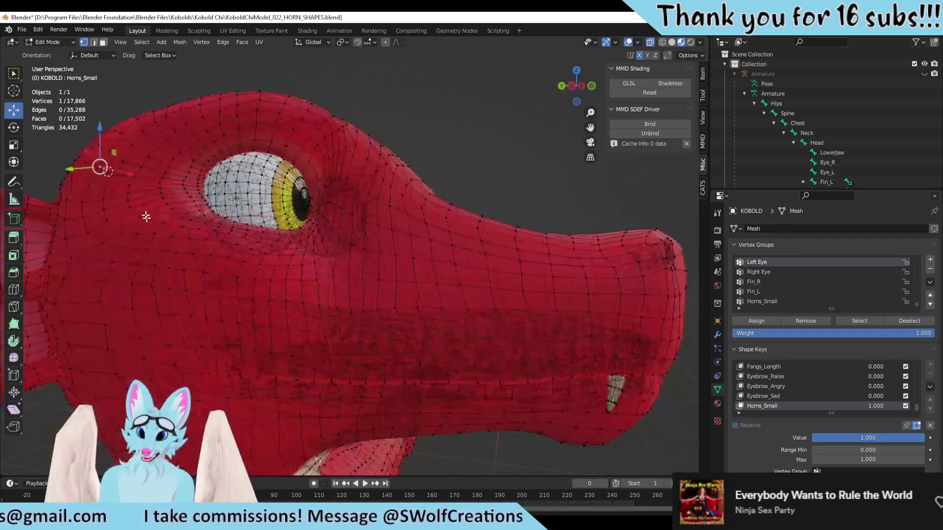
pyautogui.scroll(2, 551, 370)
pyautogui.keyDown('shift'); pyautogui.moveTo(551, 370); pyautogui.dragTo(158, 171, button='middle'); pyautogui.keyUp('shift')
pyautogui.rightClick(397, 243)
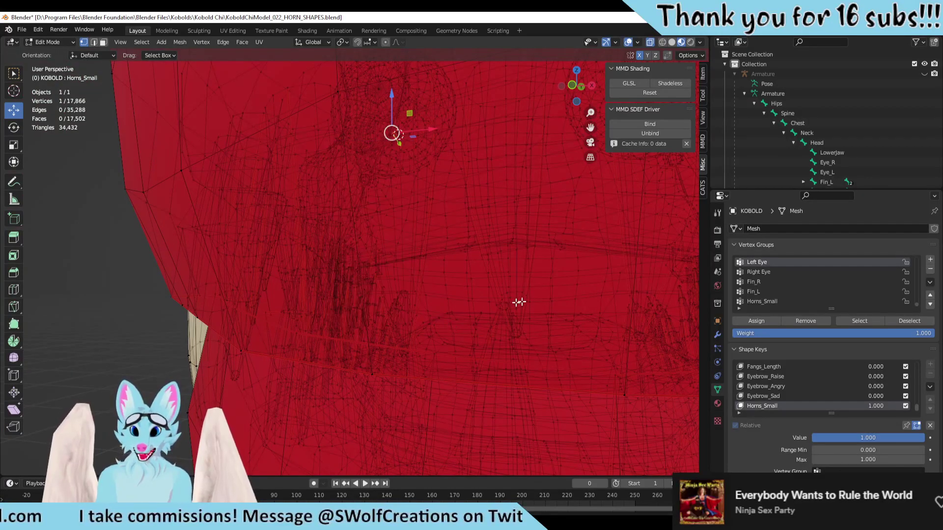
pyautogui.scroll(4, 536, 292)
pyautogui.scroll(-4, 536, 307)
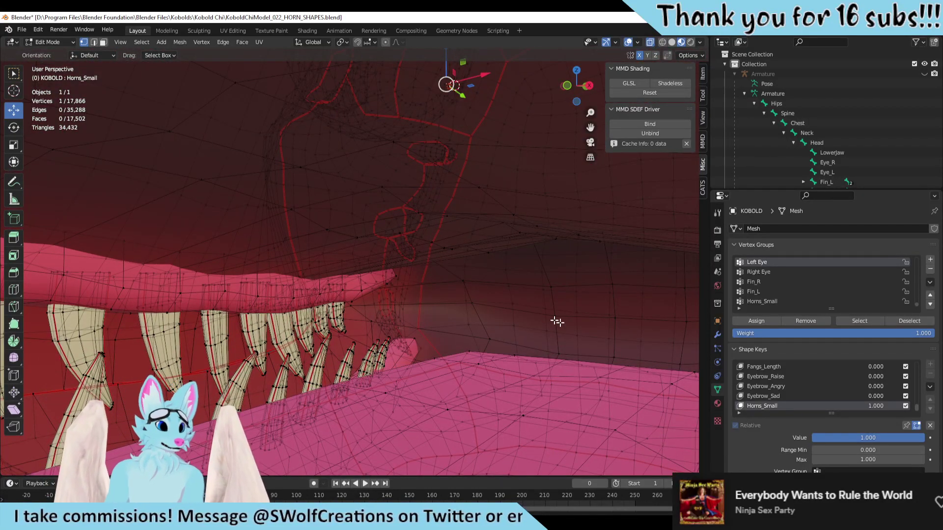
pyautogui.scroll(-4, 513, 338)
pyautogui.scroll(1, 513, 340)
pyautogui.press('Tab')
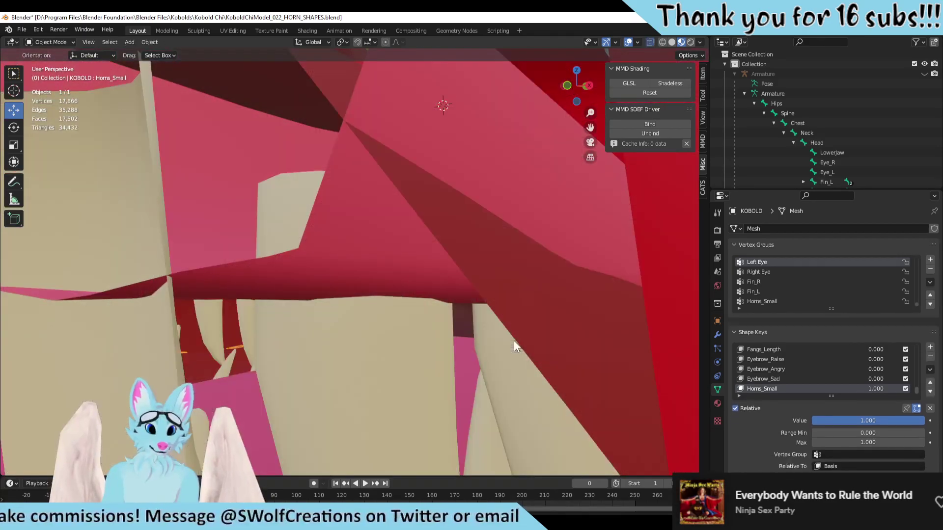
pyautogui.scroll(2, 477, 343)
pyautogui.moveTo(477, 343); pyautogui.dragTo(482, 340, button='middle')
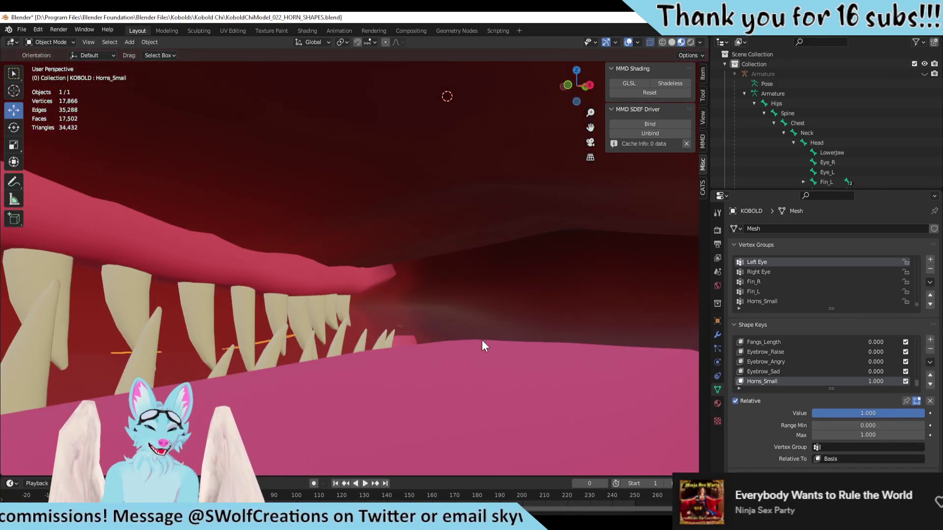
# Step: Frame the side of the head in Edit Mode and turn X-ray off
pyautogui.scroll(-5, 481, 340)
pyautogui.moveTo(399, 218); pyautogui.dragTo(526, 341, button='middle')
pyautogui.press('Tab')
pyautogui.scroll(3, 370, 260)
pyautogui.press('Tab')
pyautogui.press('Tab')
pyautogui.moveTo(402, 280)
pyautogui.mouseDown(button='middle')
pyautogui.moveTo(390, 272)
pyautogui.moveTo(406, 274)
pyautogui.mouseUp(button='middle')
pyautogui.click(649, 42)
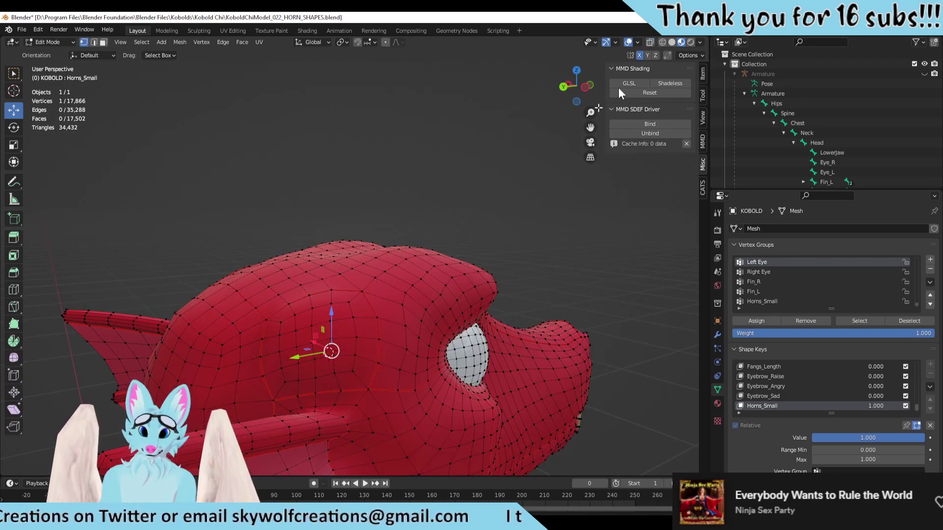
# Step: Select the patch of head faces around the collapsed horn and smooth its vertices
pyautogui.scroll(1, 350, 291)
pyautogui.moveTo(425, 278); pyautogui.dragTo(199, 443)
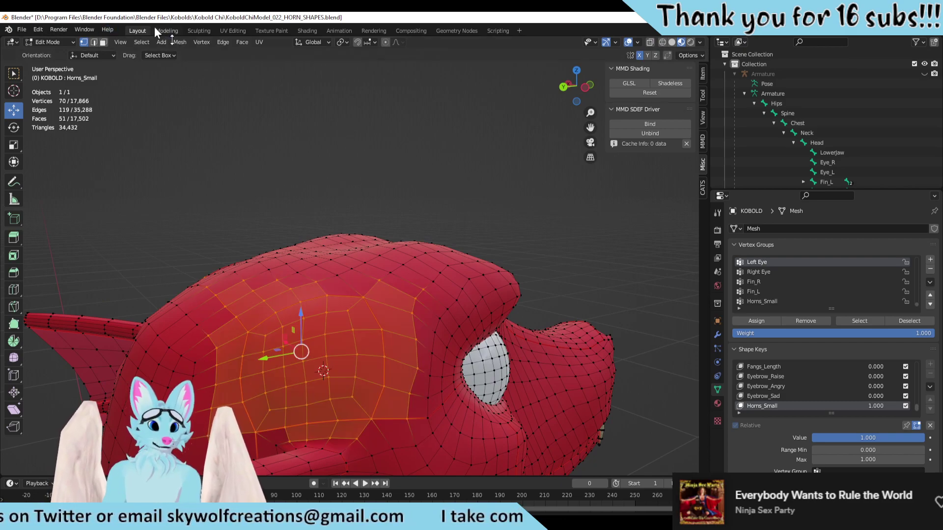
pyautogui.rightClick(320, 385)
pyautogui.click(310, 381)
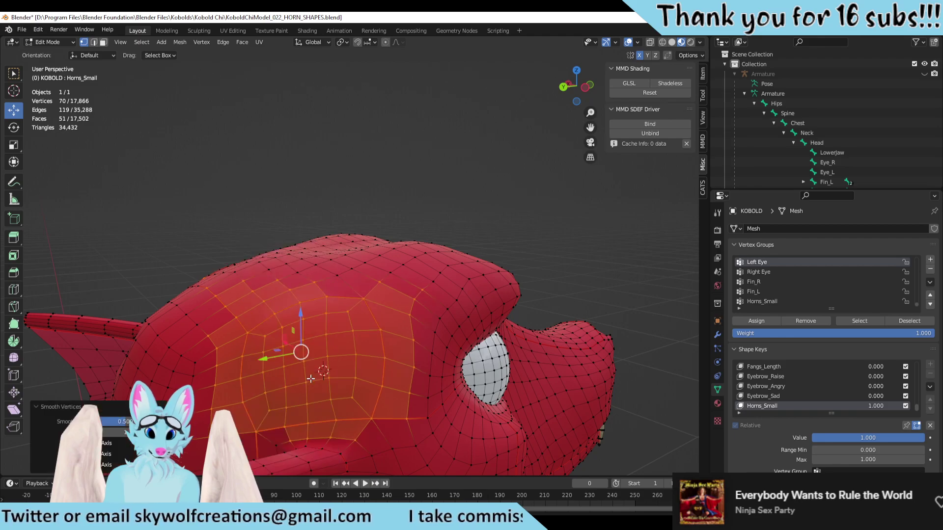
pyautogui.moveTo(311, 382); pyautogui.dragTo(324, 365, button='middle')
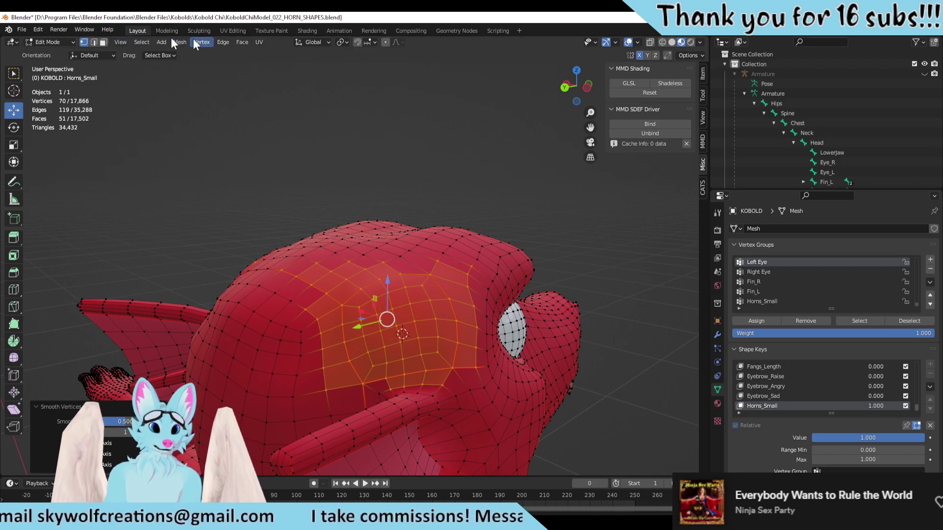
# Step: Try flipping the normals of the selected head patch and flip them back
pyautogui.click(178, 42)
pyautogui.moveTo(227, 202)
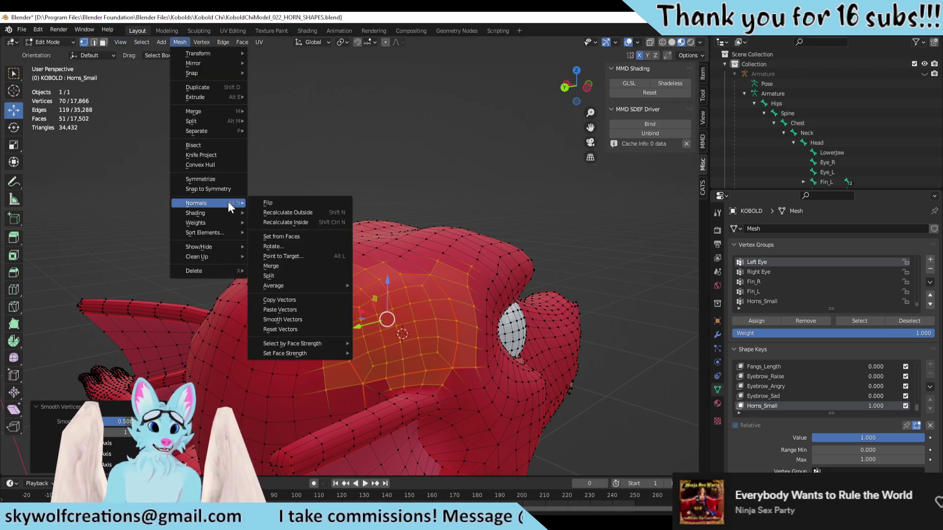
pyautogui.click(275, 201)
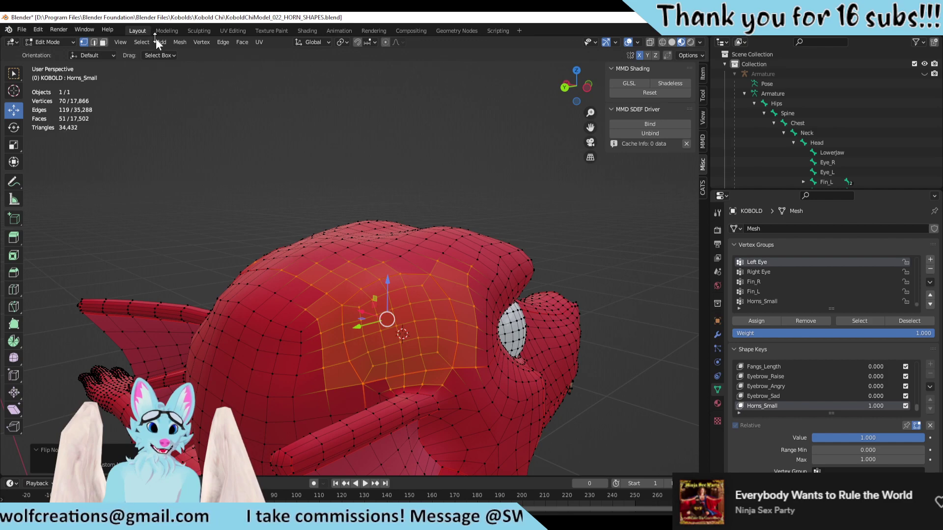
pyautogui.click(179, 43)
pyautogui.moveTo(234, 201)
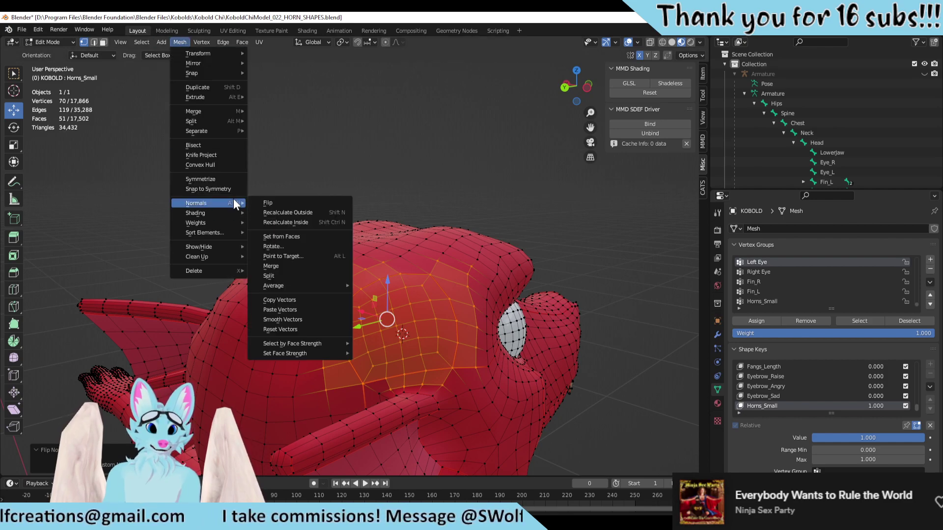
pyautogui.click(268, 201)
# Step: Switch to Object Mode with Solid shading and check the smoothed head surface from several angles
pyautogui.click(585, 266)
pyautogui.press('Tab')
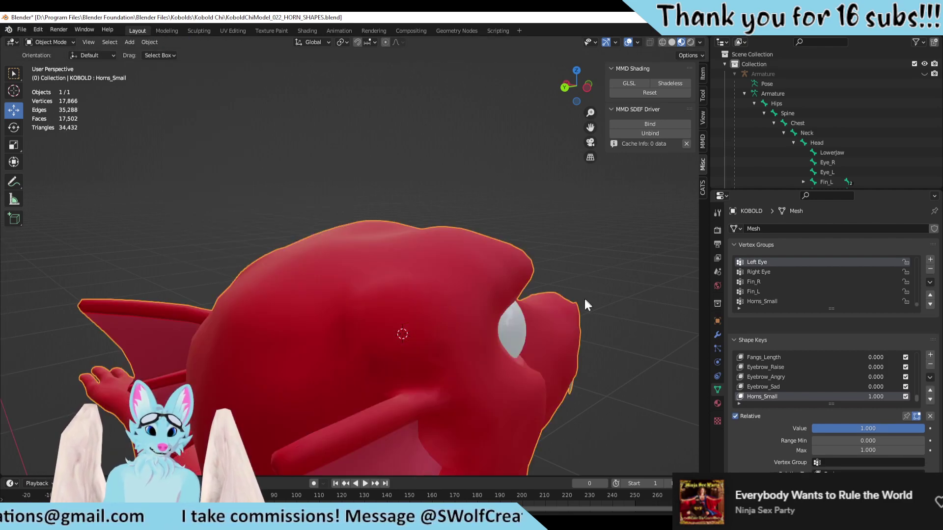
pyautogui.moveTo(495, 333)
pyautogui.mouseDown(button='middle')
pyautogui.moveTo(504, 346)
pyautogui.moveTo(537, 308)
pyautogui.moveTo(549, 308)
pyautogui.moveTo(520, 375)
pyautogui.moveTo(467, 221)
pyautogui.moveTo(456, 267)
pyautogui.moveTo(509, 264)
pyautogui.mouseUp(button='middle')
pyautogui.click(670, 42)
pyautogui.moveTo(450, 193); pyautogui.dragTo(388, 265, button='middle')
# Step: In Edit Mode, enable proportional editing and reposition the vertex at the back of the head inside the collapsed-horn patch
pyautogui.press('Tab')
pyautogui.click(332, 280)
pyautogui.moveTo(332, 280); pyautogui.dragTo(467, 282, button='middle')
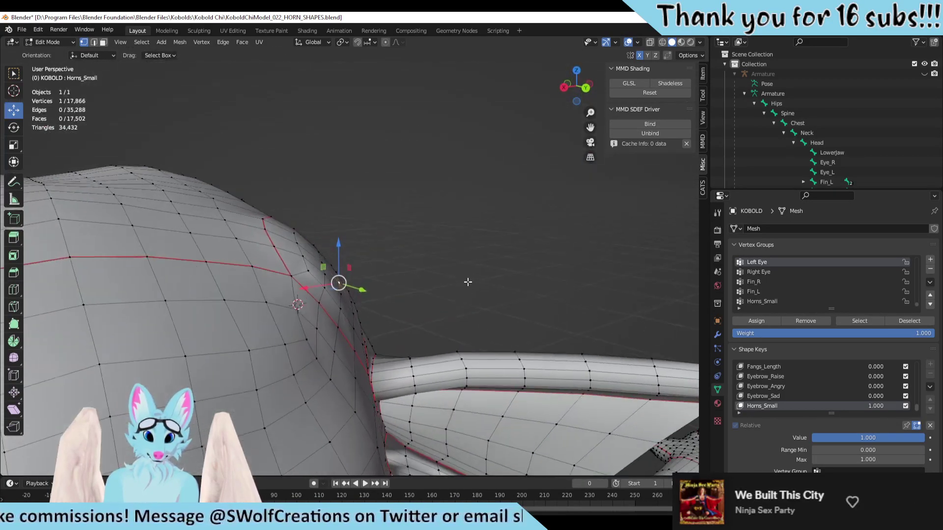
pyautogui.click(387, 42)
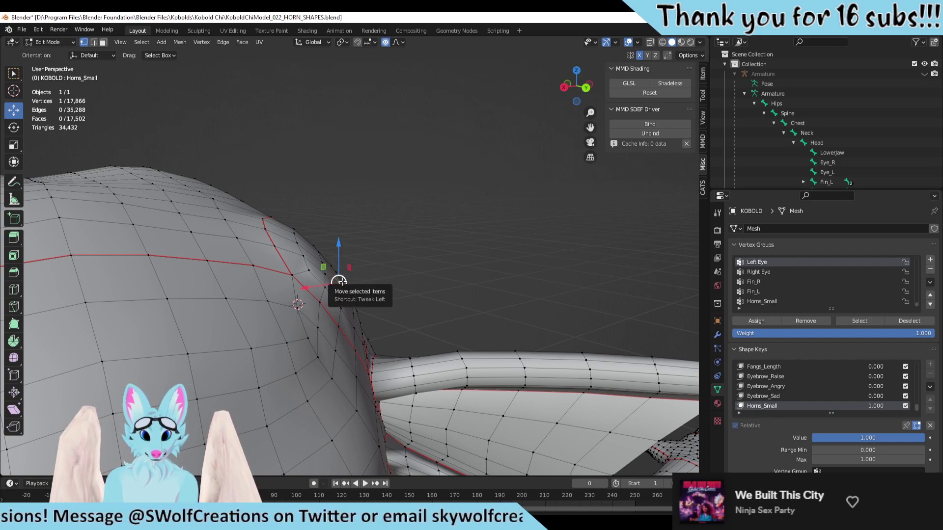
pyautogui.moveTo(338, 282); pyautogui.dragTo(335, 281)
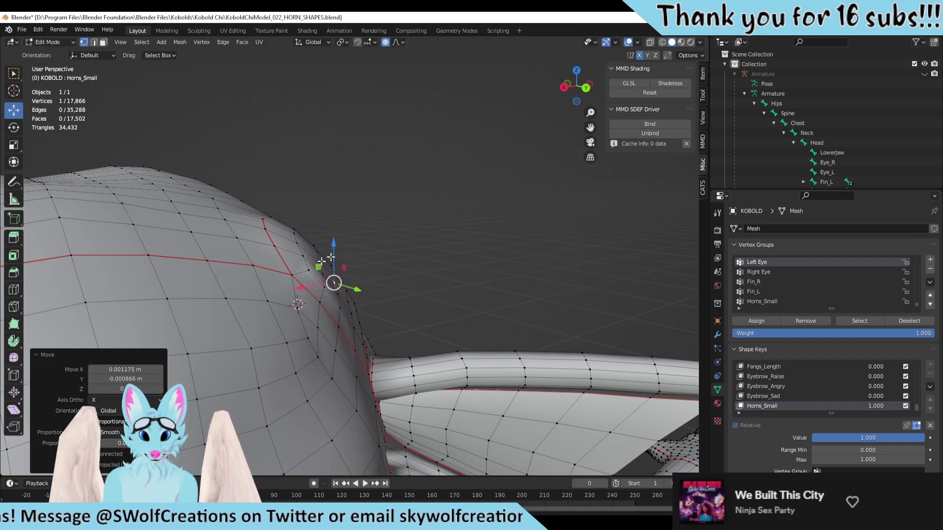
pyautogui.moveTo(320, 263); pyautogui.dragTo(311, 190, button='middle')
pyautogui.press('g')
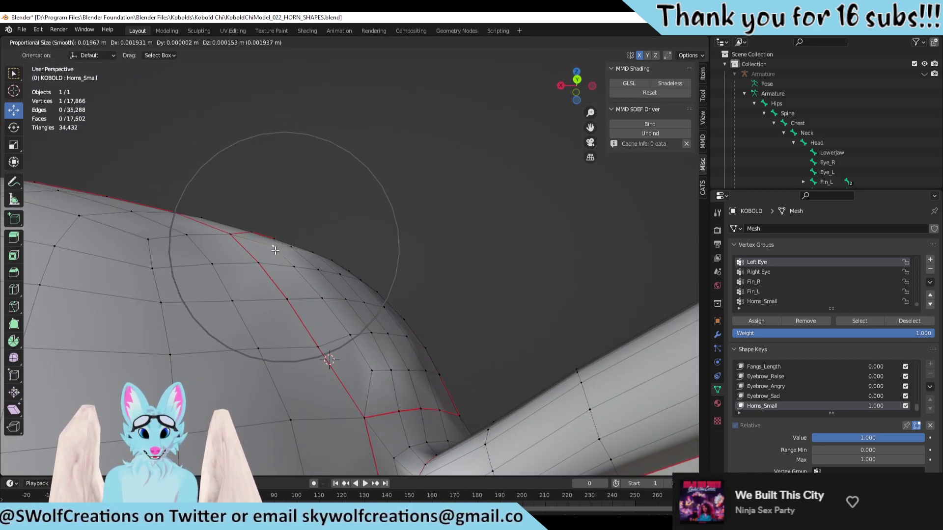
pyautogui.click(275, 251)
# Step: Nudge neighbouring vertices inside the red seam with proportional editing to even out the collapsed-horn patch
pyautogui.moveTo(276, 252); pyautogui.dragTo(361, 320, button='middle')
pyautogui.moveTo(310, 298); pyautogui.dragTo(350, 353, button='middle')
pyautogui.press('g')
pyautogui.click(295, 293)
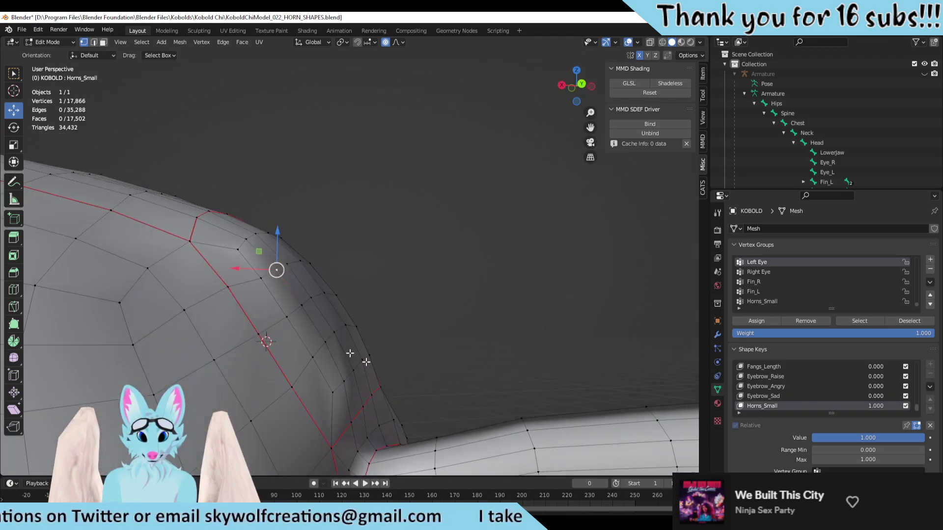
pyautogui.press('g')
pyautogui.click(313, 384)
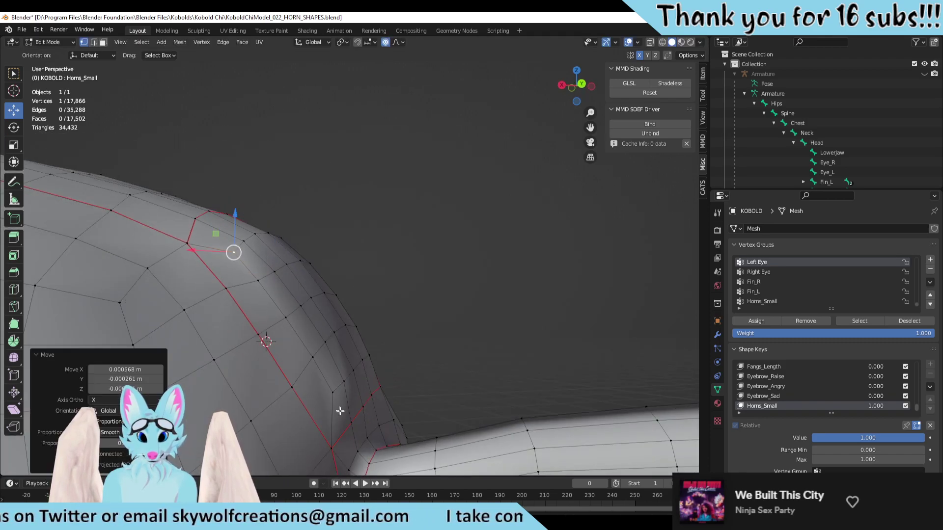
pyautogui.moveTo(312, 384); pyautogui.dragTo(296, 222, button='middle')
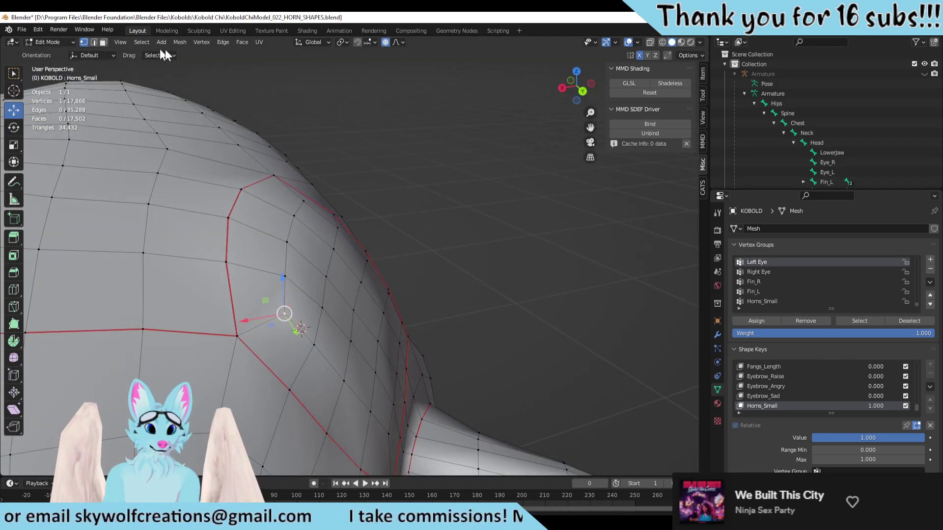
# Step: Turn off proportional editing, select the column of five vertices just inside the horn seam and shift it to round the surface
pyautogui.click(383, 41)
pyautogui.moveTo(376, 118); pyautogui.dragTo(295, 201, button='middle')
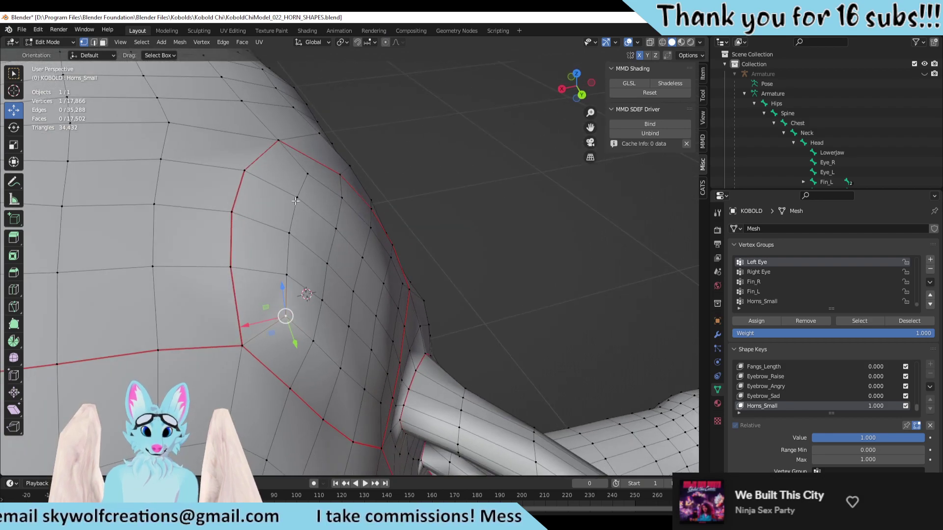
pyautogui.keyDown('shift'); pyautogui.moveTo(283, 289); pyautogui.dragTo(283, 289); pyautogui.keyUp('shift')
pyautogui.moveTo(283, 289); pyautogui.dragTo(308, 303, button='middle')
pyautogui.keyDown('shift'); pyautogui.click(300, 254); pyautogui.keyUp('shift')
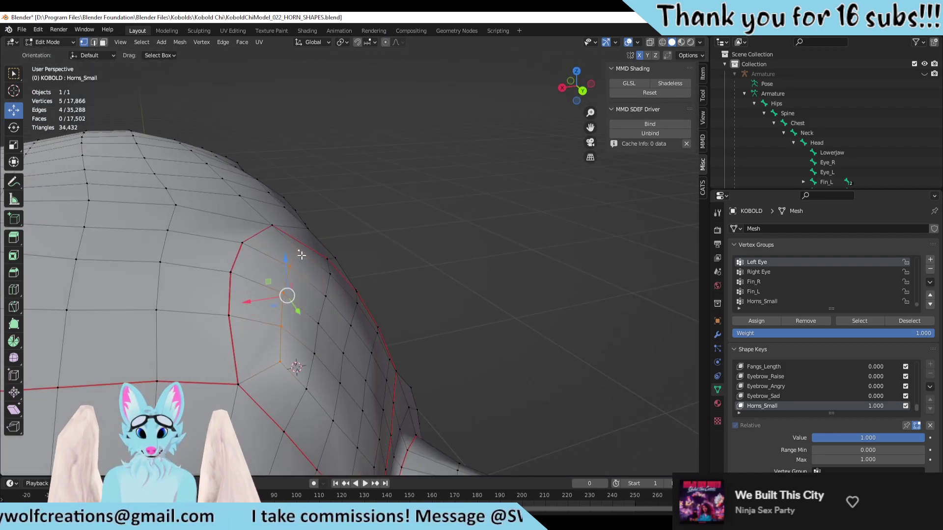
pyautogui.moveTo(300, 255); pyautogui.dragTo(309, 231, button='middle')
pyautogui.moveTo(293, 267); pyautogui.dragTo(290, 273)
pyautogui.moveTo(346, 301); pyautogui.dragTo(336, 274, button='middle')
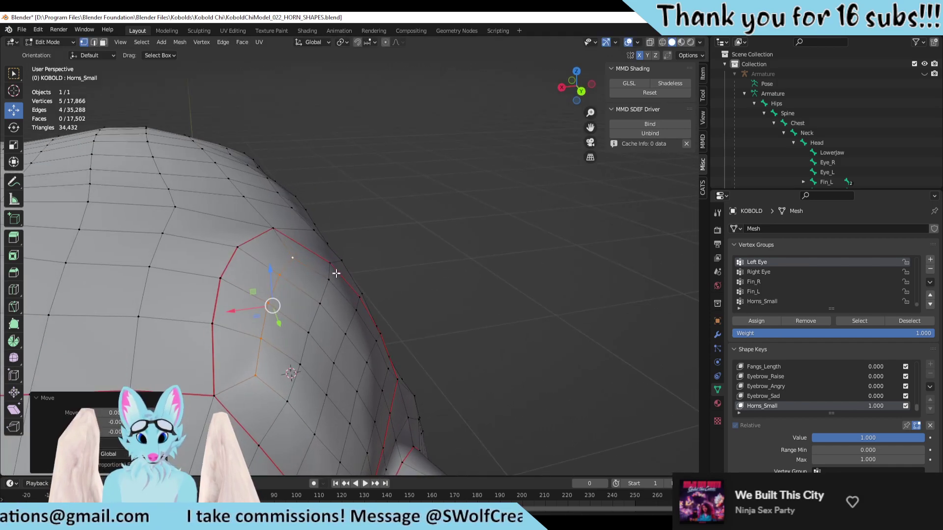
# Step: Select the adjacent column of five vertices in the horn patch and move it slightly to follow the head's curve
pyautogui.moveTo(305, 334); pyautogui.dragTo(310, 337)
pyautogui.keyDown('shift'); pyautogui.click(300, 365); pyautogui.keyUp('shift')
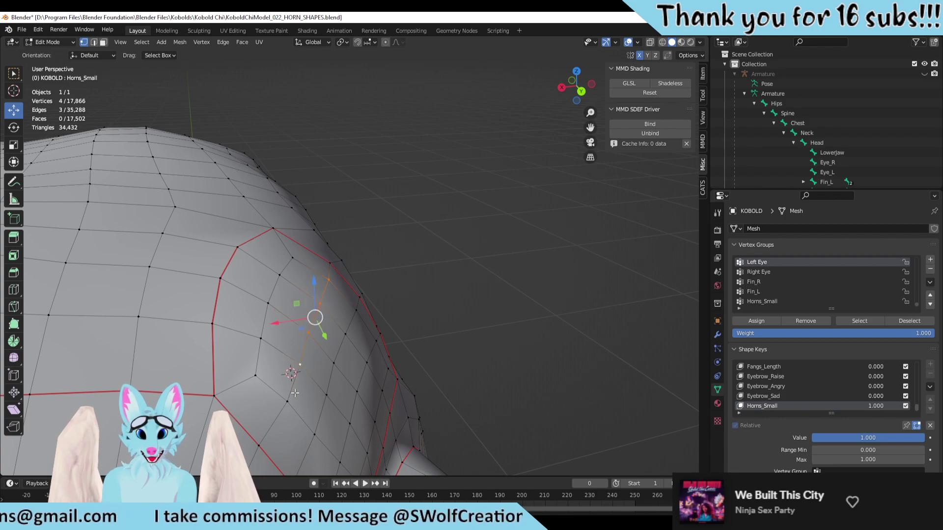
pyautogui.keyDown('shift'); pyautogui.click(289, 400); pyautogui.keyUp('shift')
pyautogui.moveTo(302, 393); pyautogui.dragTo(304, 355, button='middle')
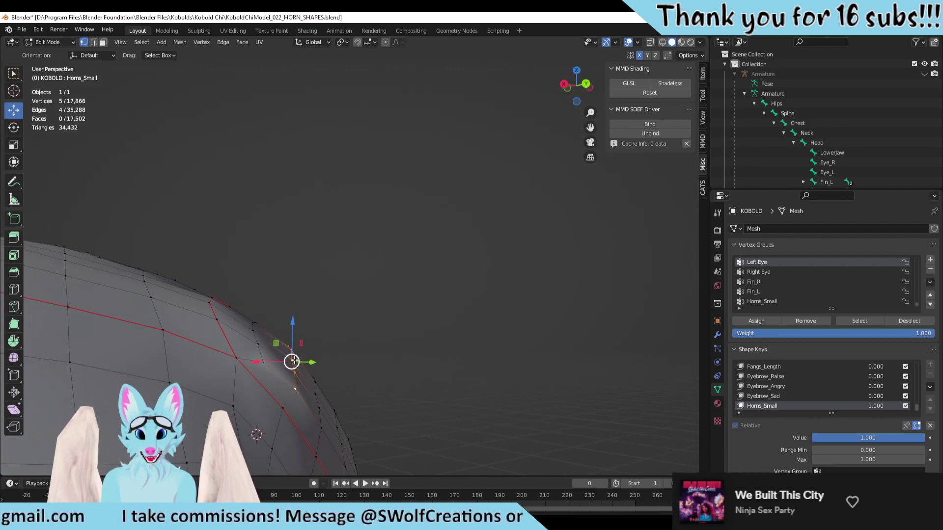
pyautogui.moveTo(292, 362); pyautogui.dragTo(289, 365)
pyautogui.moveTo(290, 366); pyautogui.dragTo(401, 175, button='middle')
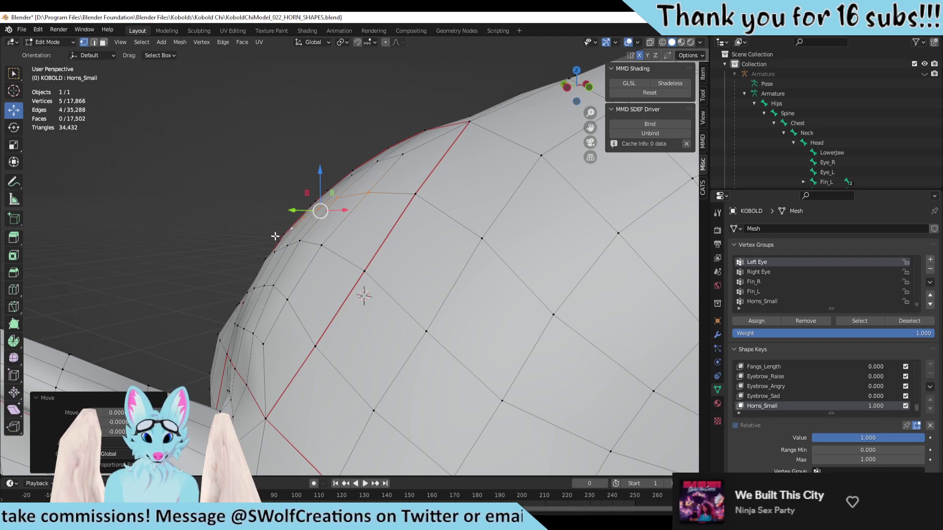
pyautogui.moveTo(275, 236); pyautogui.dragTo(307, 220, button='middle')
pyautogui.moveTo(302, 182); pyautogui.dragTo(195, 61, button='middle')
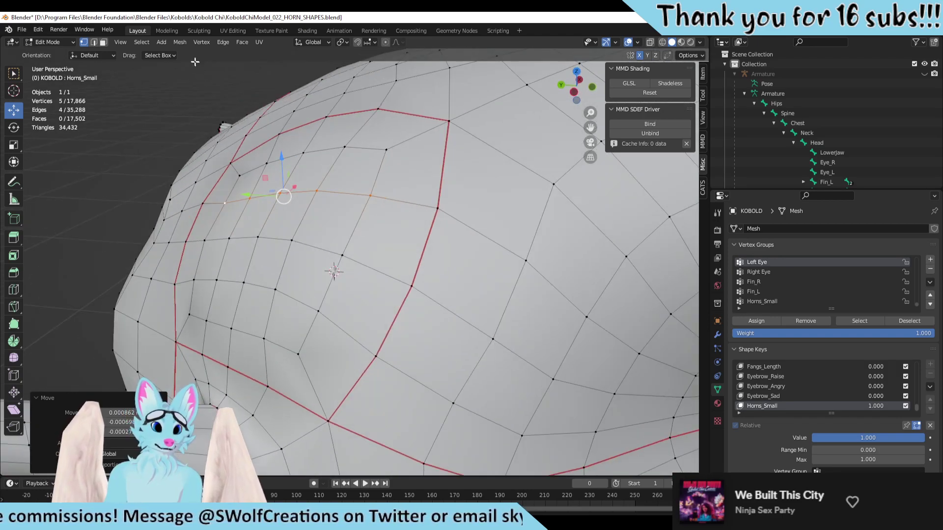
pyautogui.click(199, 31)
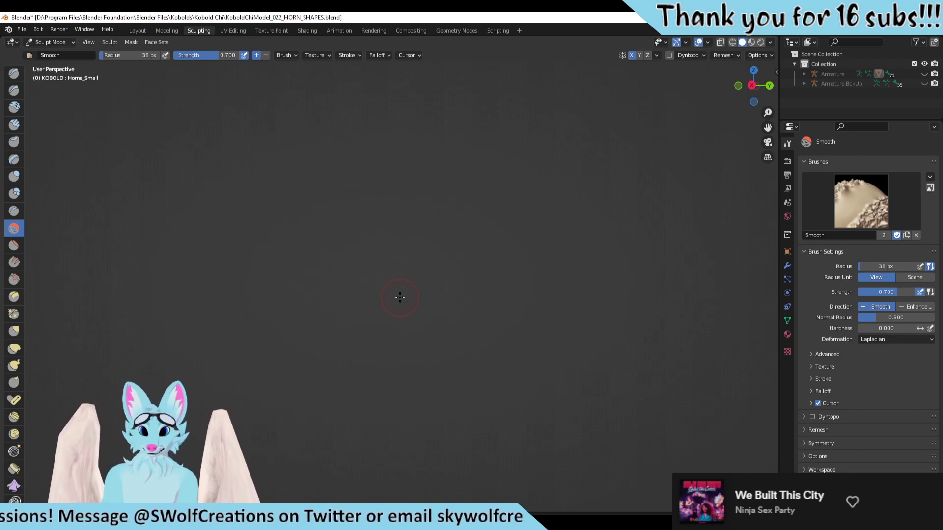
pyautogui.press('f')
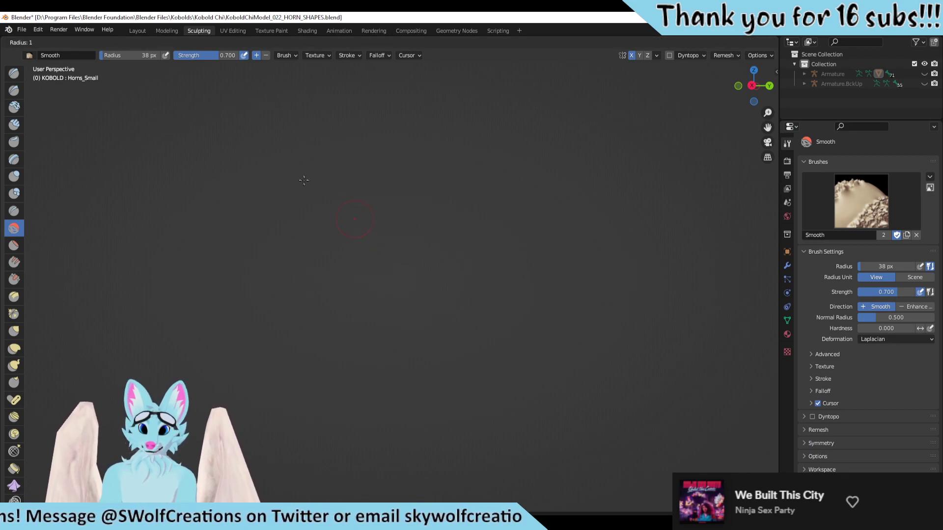
pyautogui.press('Escape')
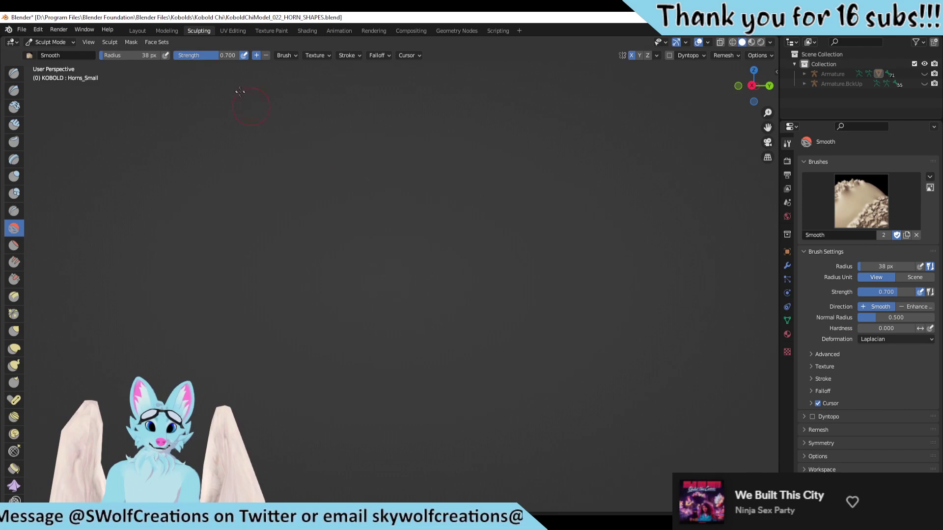
pyautogui.click(139, 30)
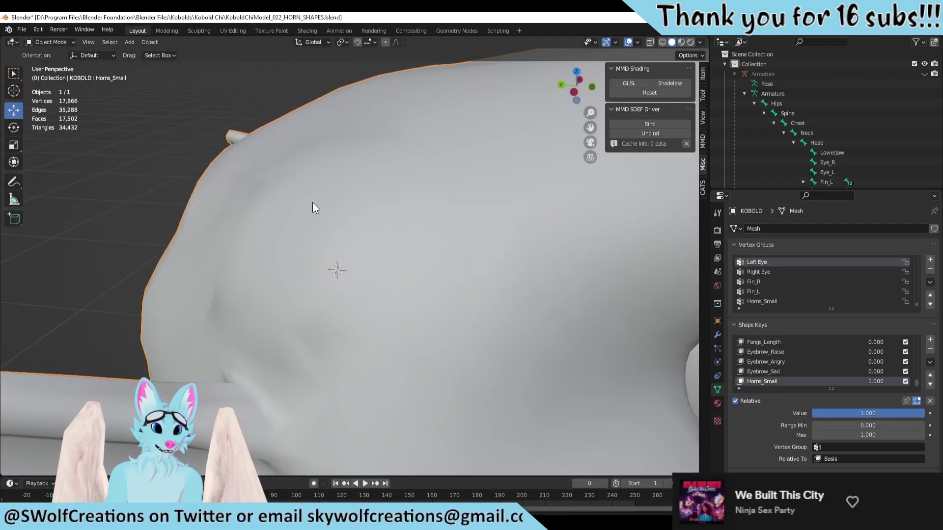
# Step: Put the kobold mesh in Sculpt Mode with the Smooth brush and display it as a wireframe
pyautogui.press('Tab')
pyautogui.click(42, 43)
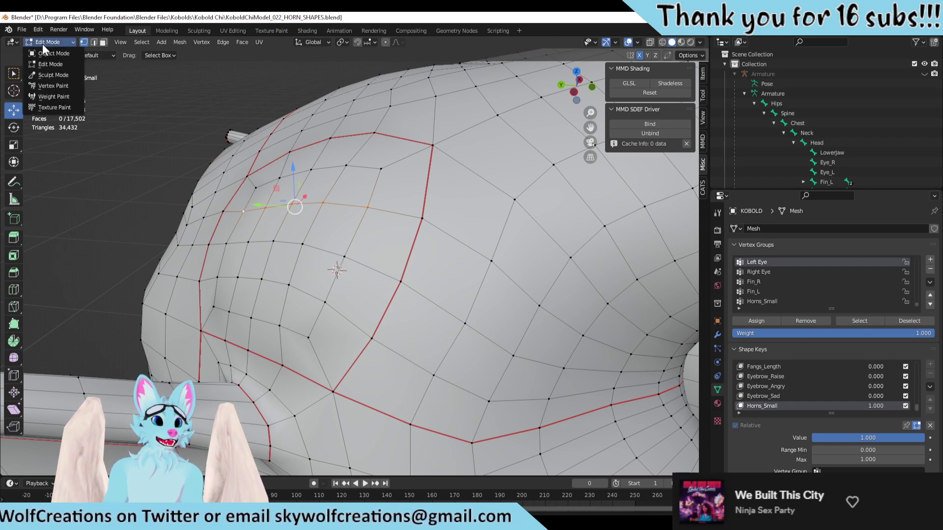
pyautogui.click(53, 75)
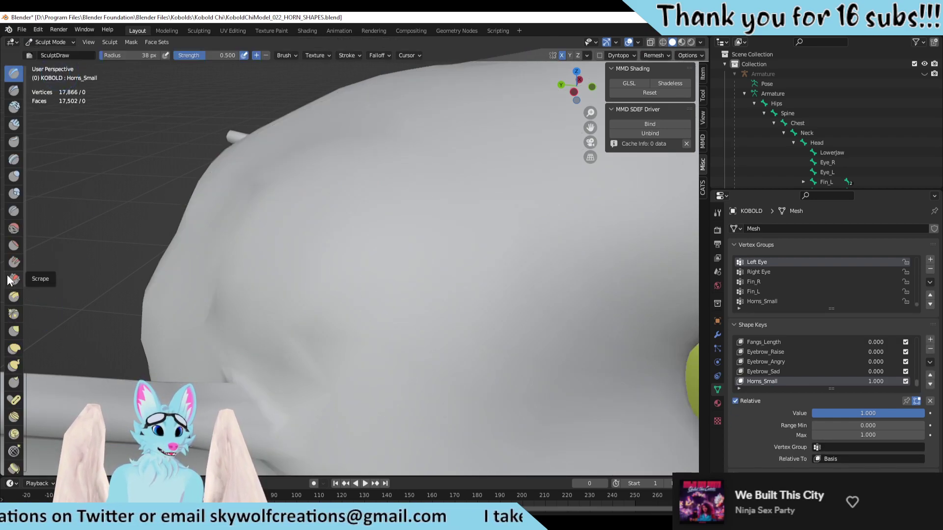
pyautogui.click(14, 229)
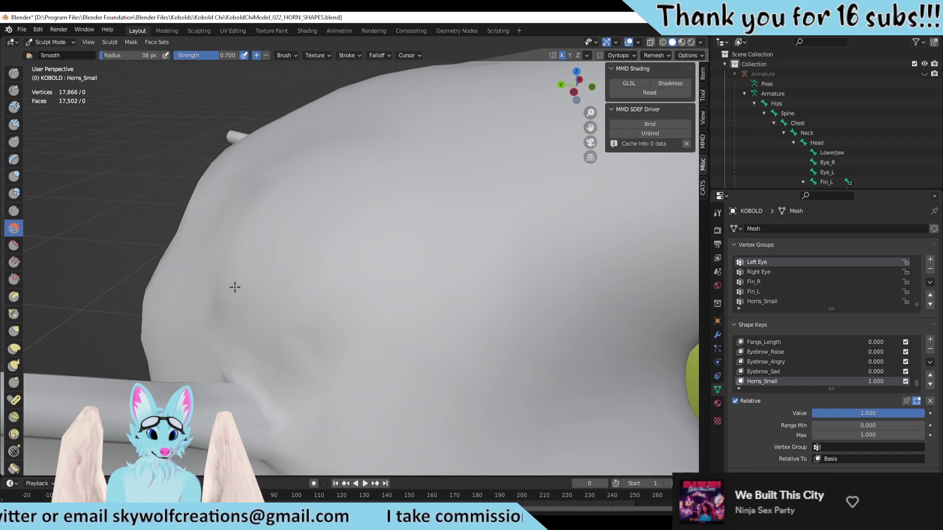
pyautogui.scroll(-4, 315, 216)
pyautogui.moveTo(316, 217); pyautogui.dragTo(366, 280, button='middle')
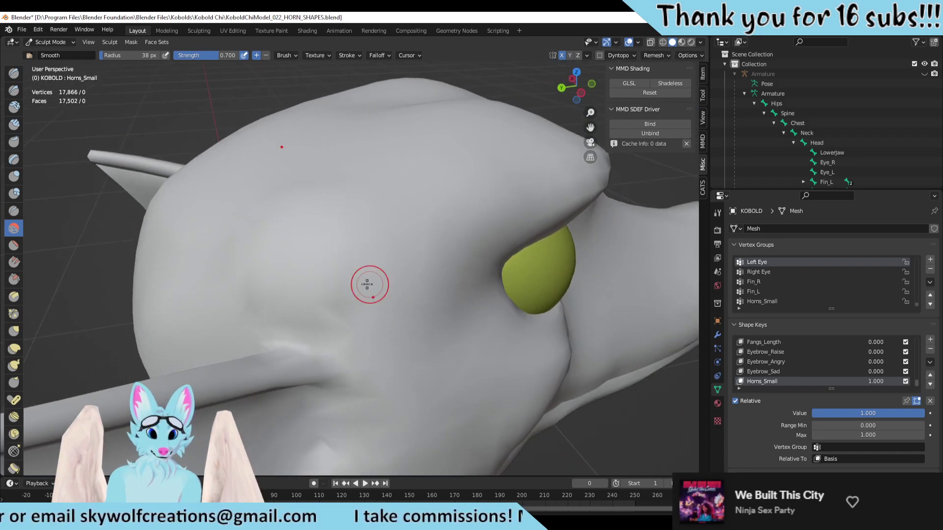
pyautogui.click(664, 43)
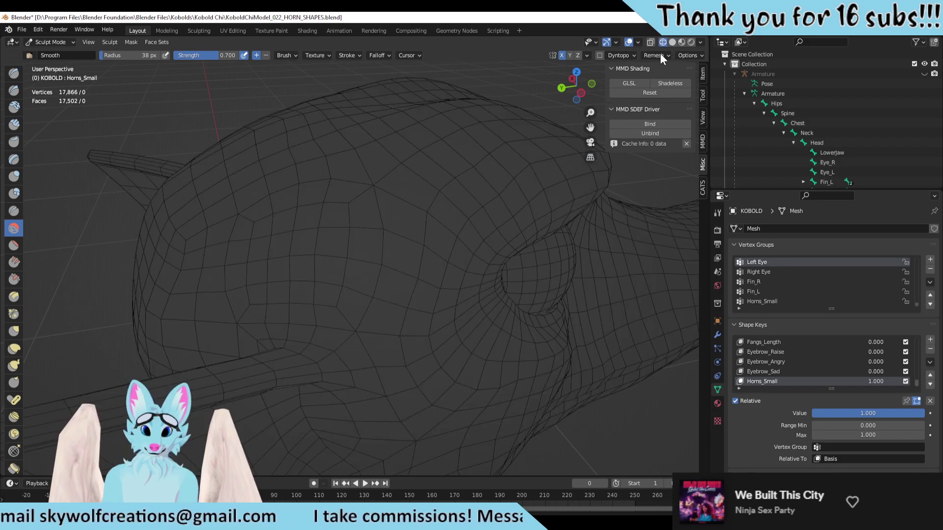
# Step: Set the Smooth brush radius to 160 px and work on the horn patch on the side of the head
pyautogui.rightClick(337, 240)
pyautogui.moveTo(268, 237); pyautogui.dragTo(312, 238)
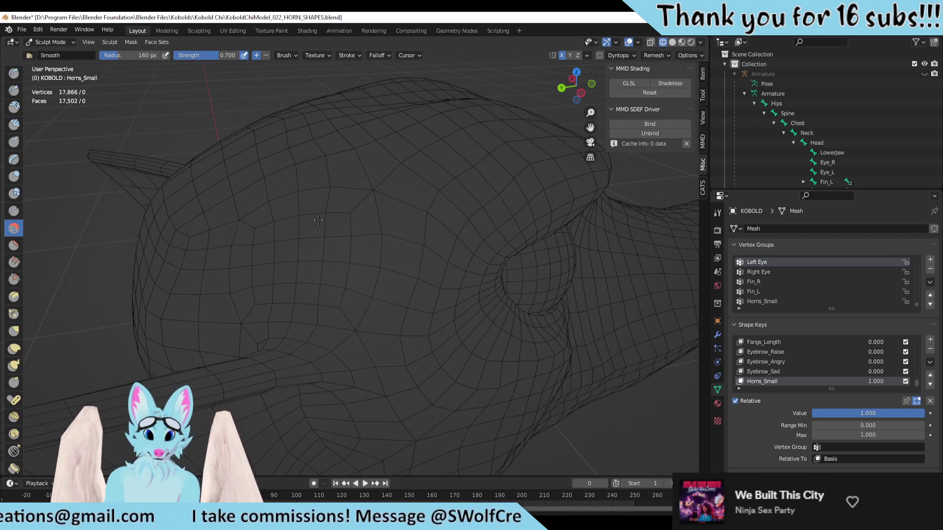
pyautogui.moveTo(318, 221); pyautogui.dragTo(277, 257, button='middle')
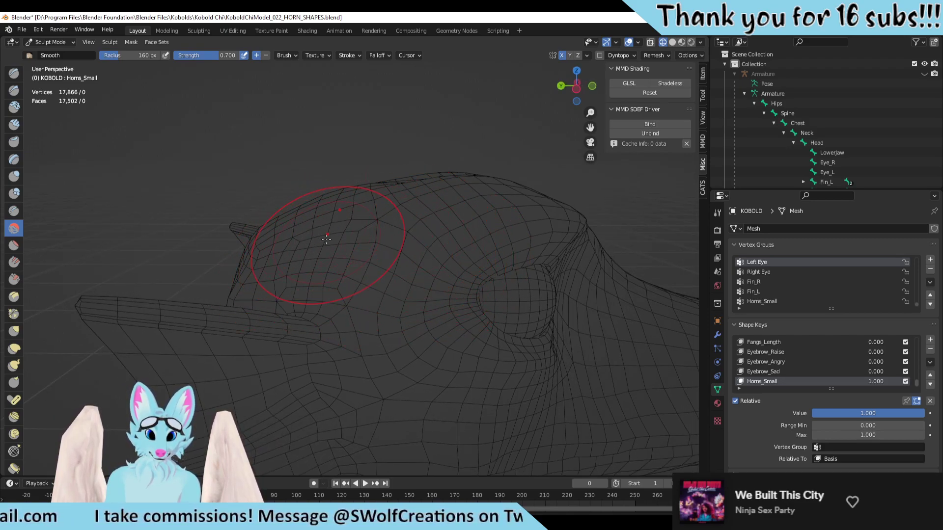
# Step: Reduce the Smooth brush to a 95 px radius and 0.462 strength and smooth the upper side of the head
pyautogui.rightClick(291, 252)
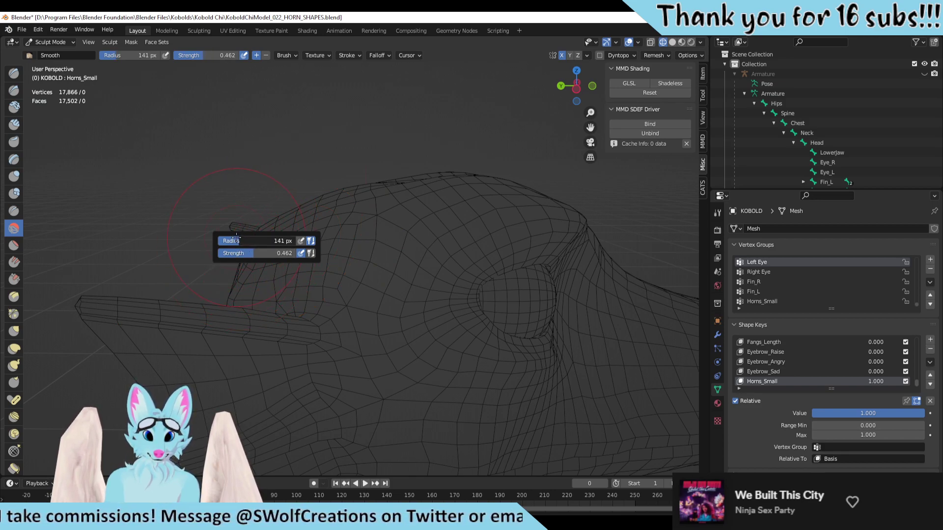
pyautogui.moveTo(232, 236); pyautogui.dragTo(228, 236)
pyautogui.click(358, 236)
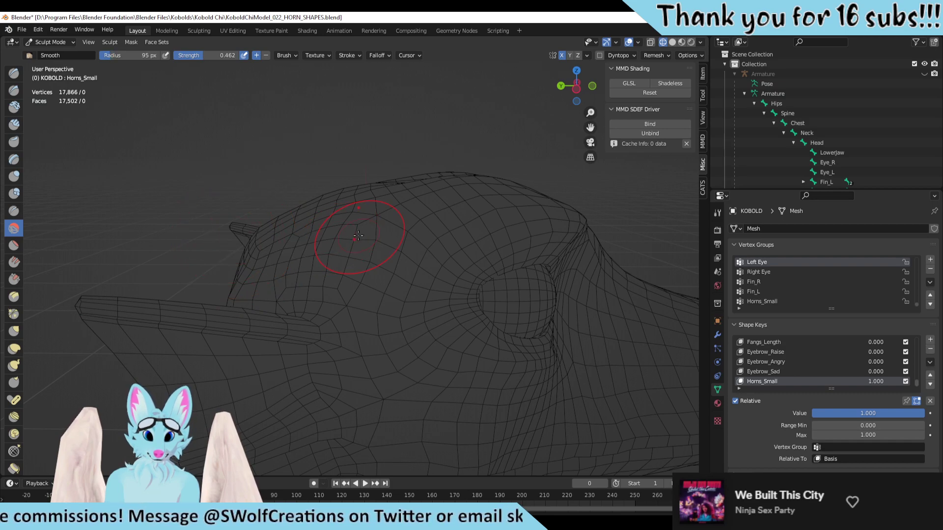
pyautogui.moveTo(338, 258)
pyautogui.mouseDown(button='middle')
pyautogui.moveTo(331, 241)
pyautogui.moveTo(297, 231)
pyautogui.moveTo(347, 310)
pyautogui.moveTo(432, 235)
pyautogui.moveTo(522, 196)
pyautogui.moveTo(515, 174)
pyautogui.mouseUp(button='middle')
# Step: Return to Object Mode with Solid shading and inspect the sculpted head from the back and front
pyautogui.press('Tab')
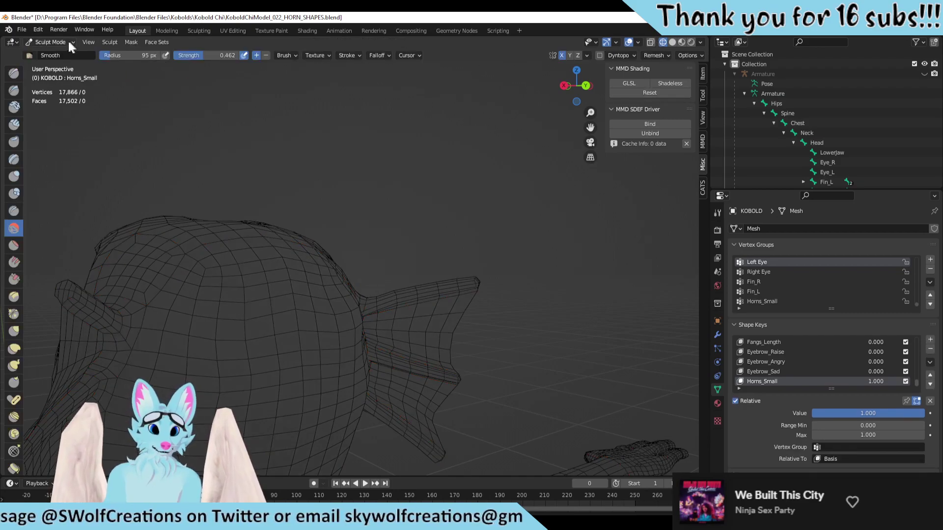
pyautogui.click(66, 40)
pyautogui.click(70, 54)
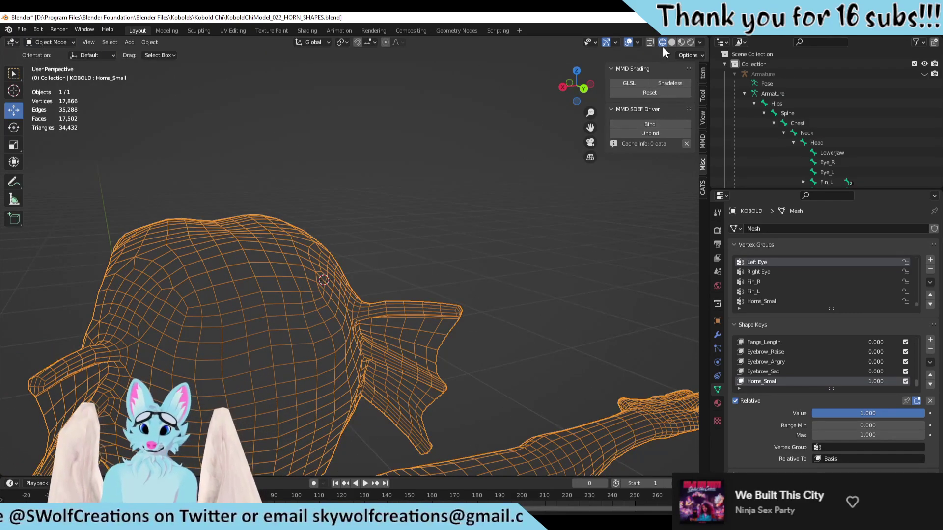
pyautogui.click(671, 43)
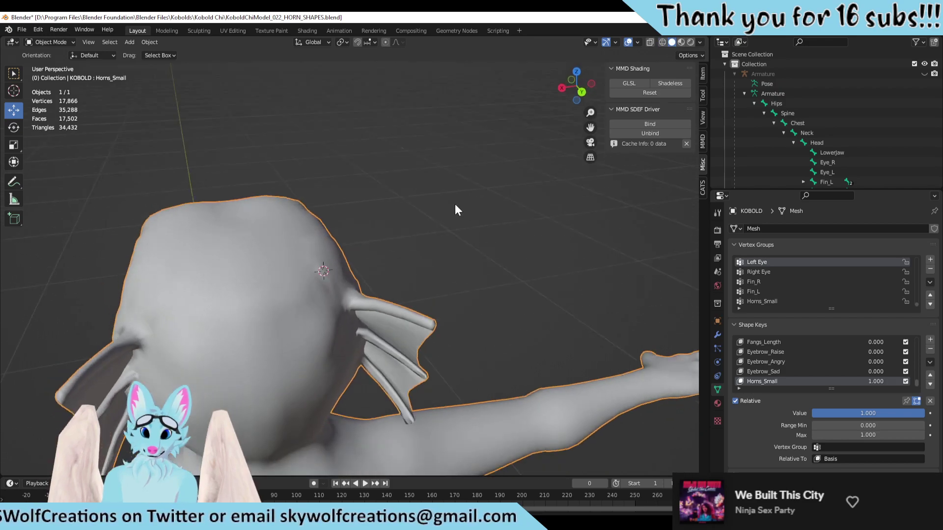
pyautogui.moveTo(455, 208)
pyautogui.mouseDown(button='middle')
pyautogui.moveTo(337, 200)
pyautogui.moveTo(494, 208)
pyautogui.mouseUp(button='middle')
pyautogui.scroll(3, 329, 265)
pyautogui.moveTo(329, 265); pyautogui.dragTo(232, 296, button='middle')
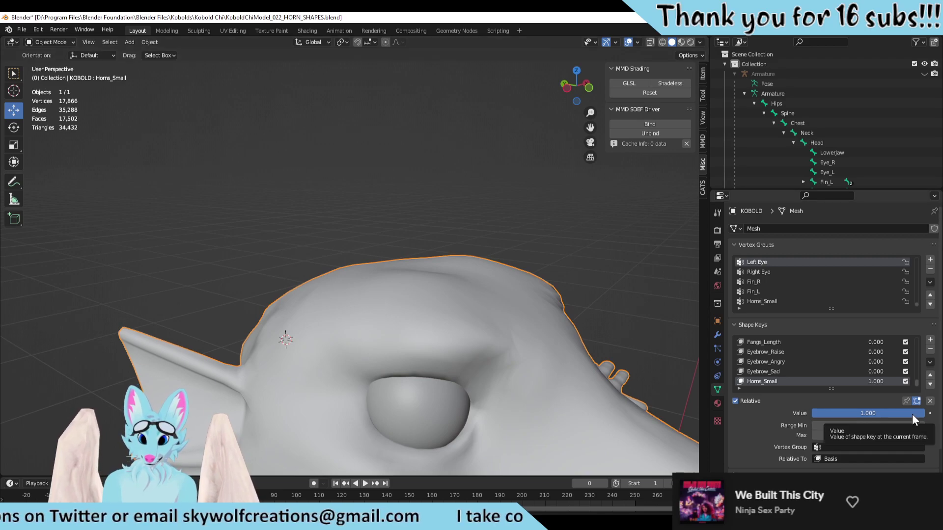
# Step: Undo back into Sculpt Mode, compare the head surface and return the mesh to Edit Mode
pyautogui.hotkey('ctrl', 'z')
pyautogui.scroll(-3, 485, 343)
pyautogui.moveTo(493, 253); pyautogui.dragTo(484, 252, button='middle')
pyautogui.press('Tab')
pyautogui.press('Tab')
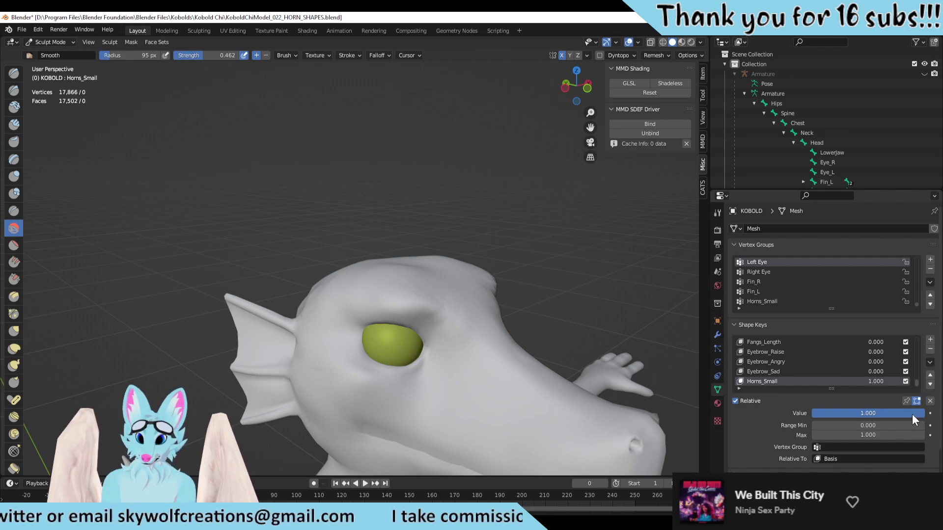
pyautogui.moveTo(912, 414)
pyautogui.mouseDown()
pyautogui.moveTo(812, 414)
pyautogui.moveTo(924, 413)
pyautogui.mouseUp()
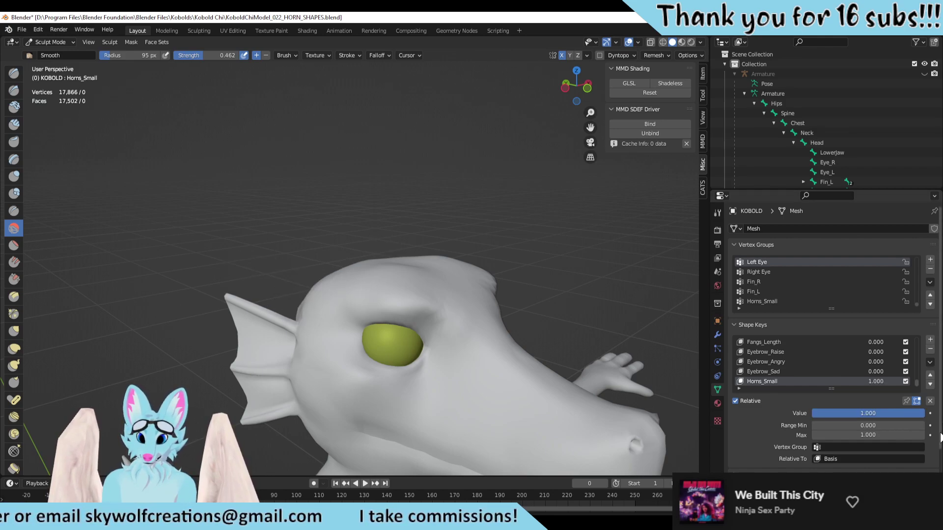
pyautogui.press('Tab')
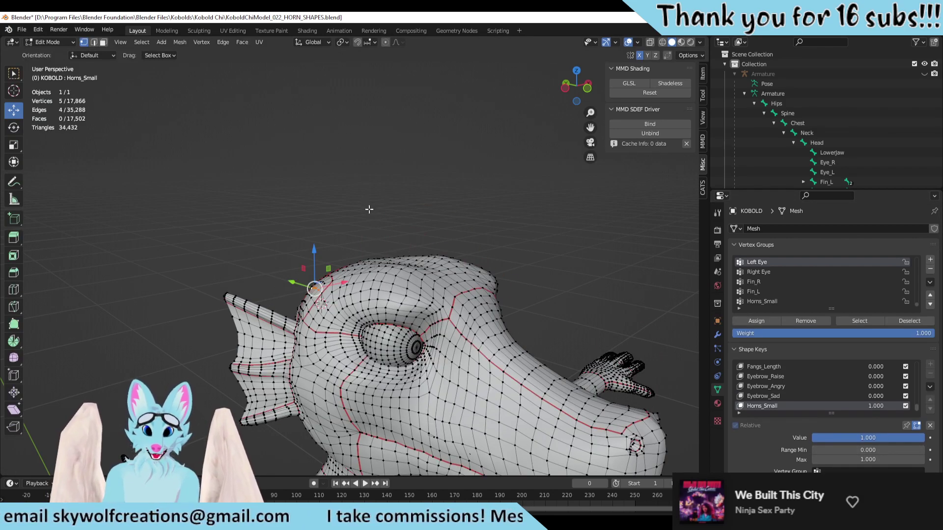
pyautogui.press('Tab')
pyautogui.press('Tab')
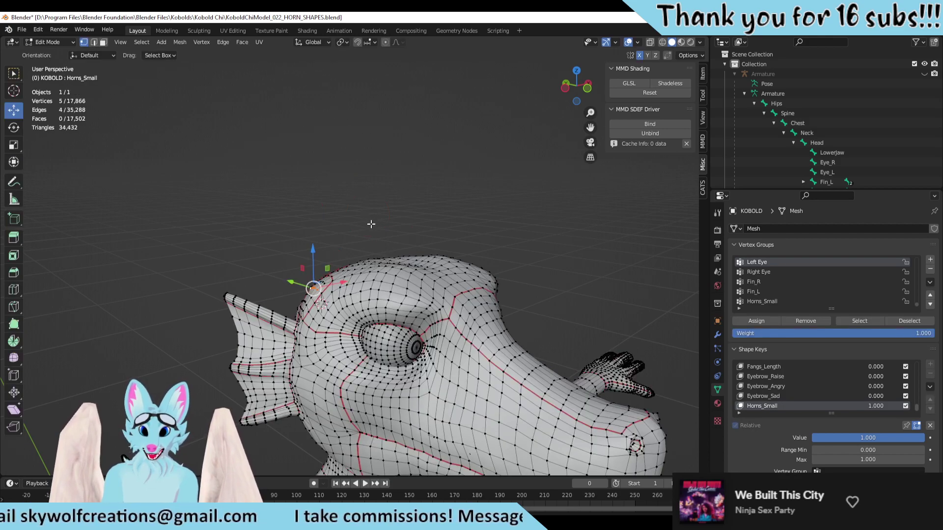
# Step: Undo the last vertex edits at the back of the head, checking the surface once in Object Mode
pyautogui.hotkey('ctrl', 'z')
pyautogui.hotkey('ctrl', 'z')
pyautogui.hotkey('ctrl', 'z')
pyautogui.hotkey('ctrl', 'z')
pyautogui.hotkey('ctrl', 'z')
pyautogui.hotkey('ctrl', 'z')
pyautogui.hotkey('ctrl', 'z')
pyautogui.hotkey('ctrl', 'z')
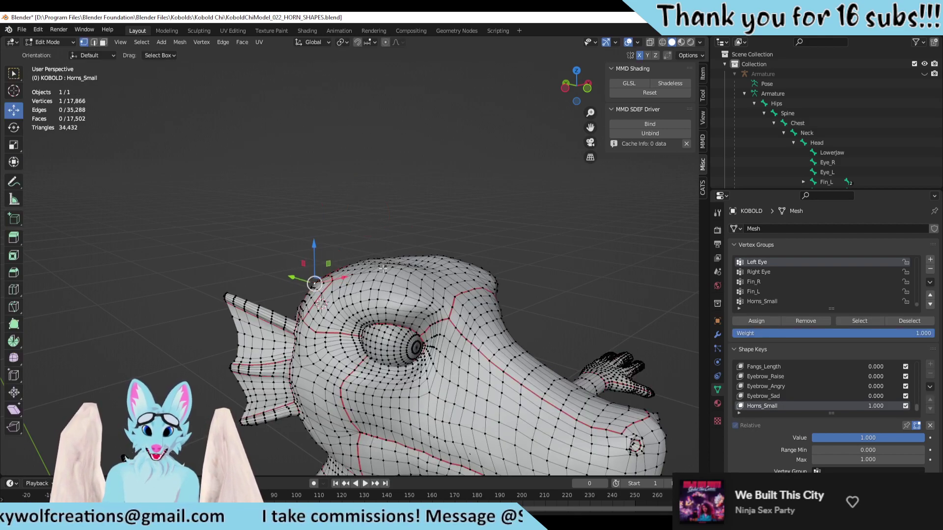
pyautogui.click(362, 231)
pyautogui.press('Tab')
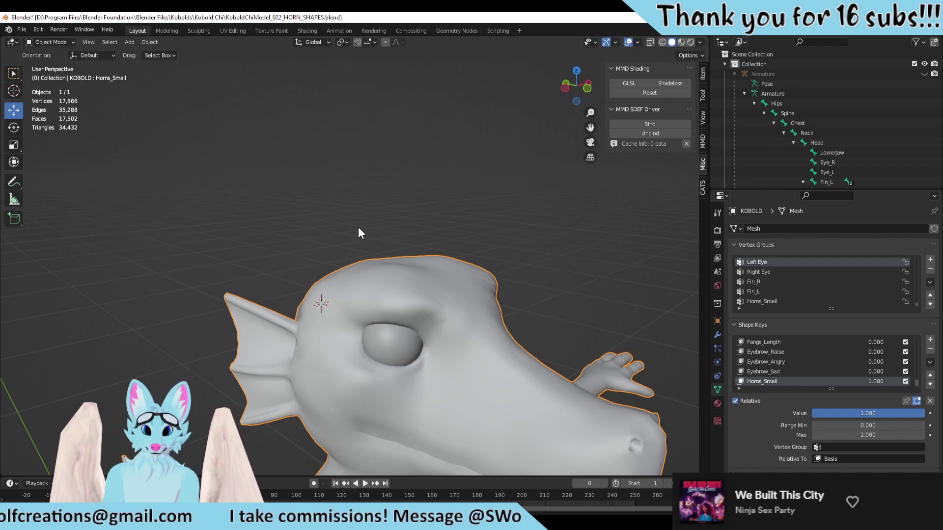
pyautogui.press('Tab')
pyautogui.hotkey('ctrl', 'z')
# Step: Make the Basis shape key active and switch the kobold mesh to Sculpt Mode
pyautogui.moveTo(358, 228); pyautogui.dragTo(448, 268, button='middle')
pyautogui.scroll(10, 829, 387)
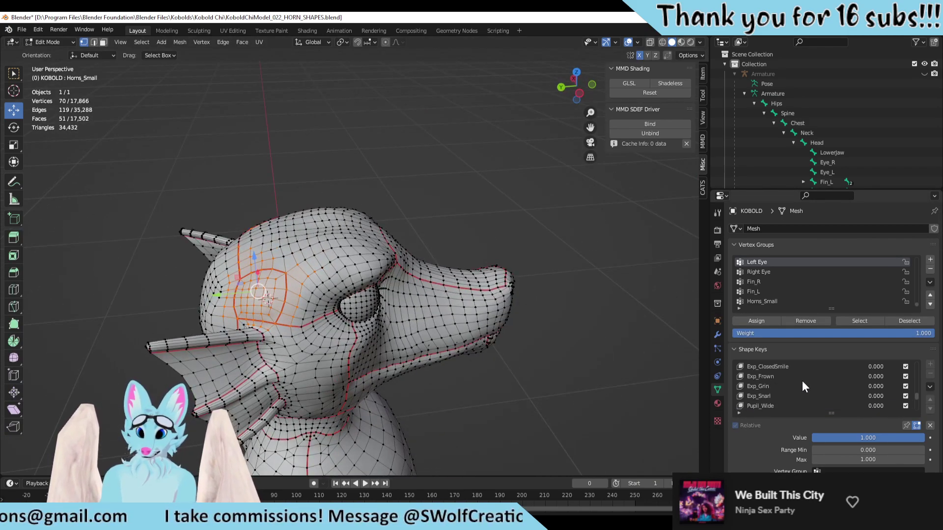
pyautogui.scroll(5, 794, 374)
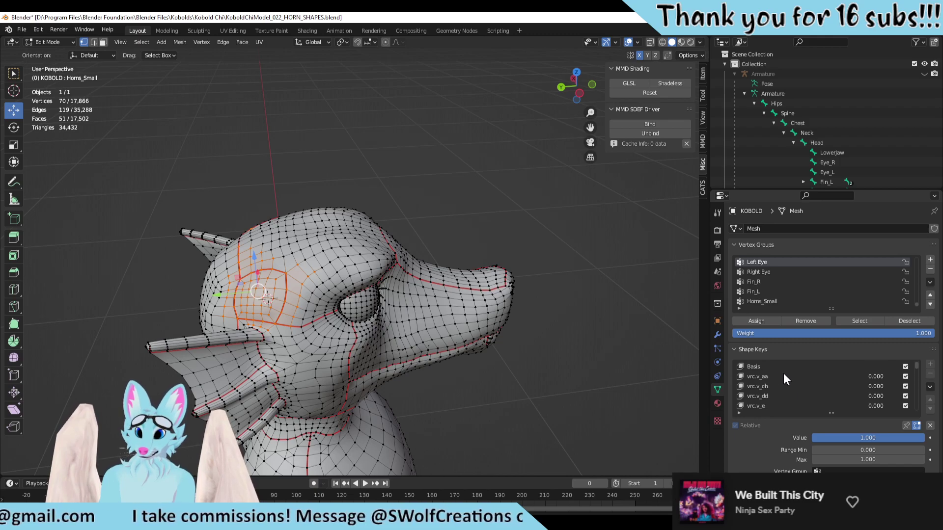
pyautogui.click(767, 364)
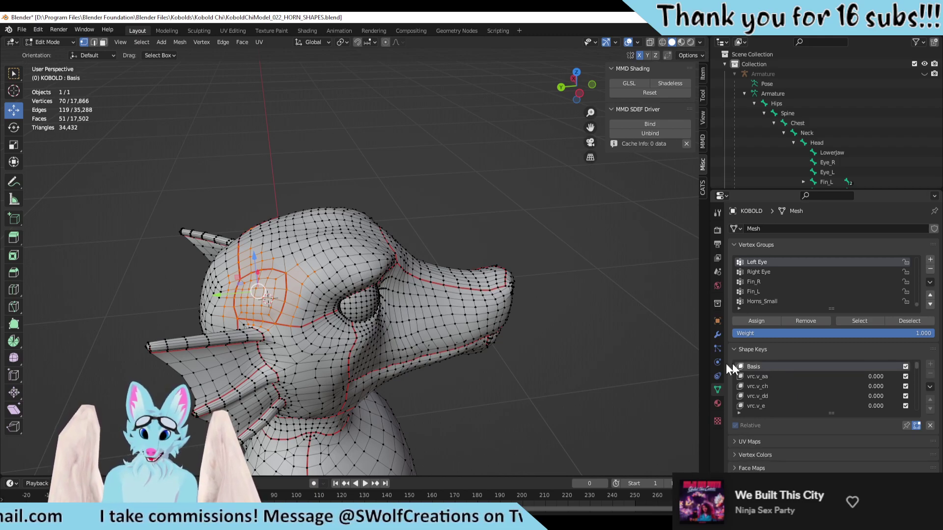
pyautogui.scroll(3, 387, 292)
pyautogui.keyDown('shift'); pyautogui.moveTo(446, 194); pyautogui.dragTo(586, 118, button='middle'); pyautogui.keyUp('shift')
pyautogui.click(394, 216)
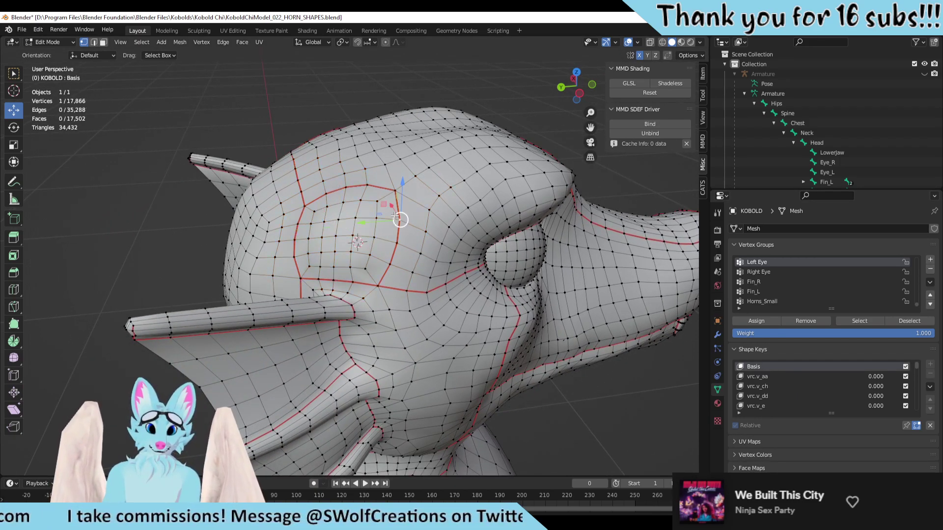
pyautogui.click(63, 43)
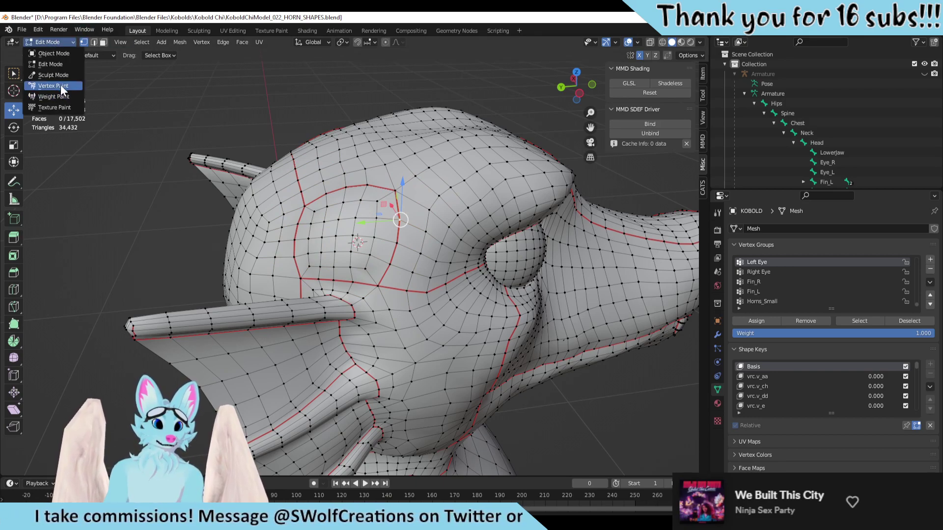
pyautogui.click(54, 75)
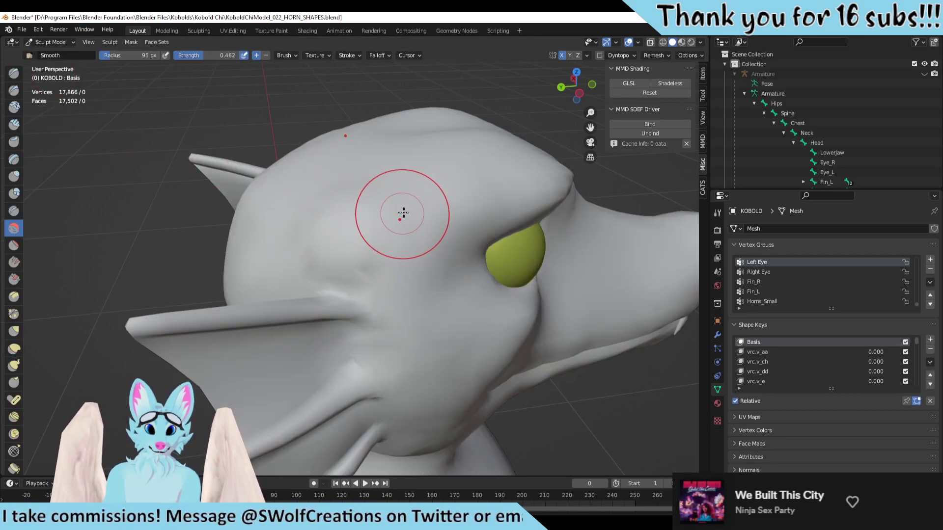
# Step: Smooth the horn patch on the side and back of the head with the Smooth brush at 95 px radius
pyautogui.moveTo(353, 236)
pyautogui.mouseDown()
pyautogui.moveTo(341, 246)
pyautogui.moveTo(361, 268)
pyautogui.mouseUp()
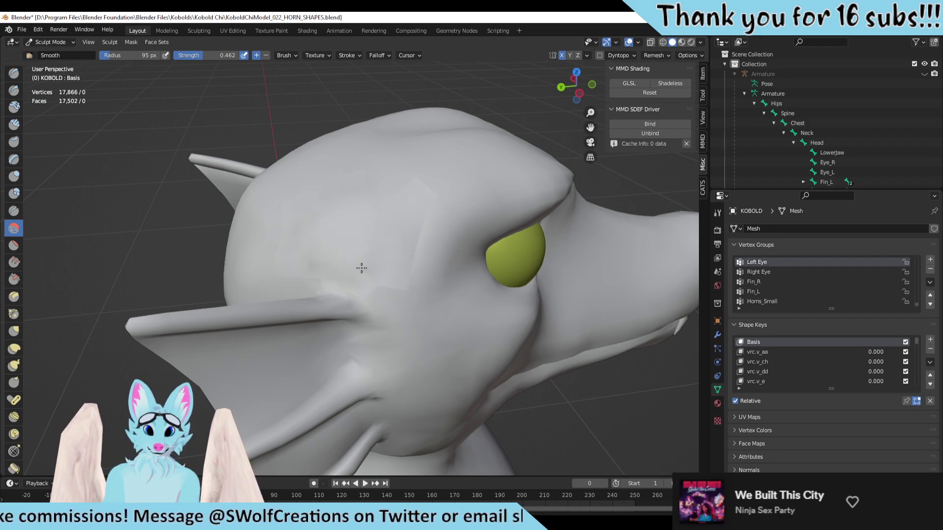
pyautogui.moveTo(358, 163)
pyautogui.mouseDown(button='middle')
pyautogui.moveTo(334, 212)
pyautogui.moveTo(390, 249)
pyautogui.moveTo(500, 248)
pyautogui.moveTo(498, 261)
pyautogui.mouseUp(button='middle')
pyautogui.moveTo(390, 303)
pyautogui.mouseDown()
pyautogui.moveTo(328, 291)
pyautogui.moveTo(358, 298)
pyautogui.mouseUp()
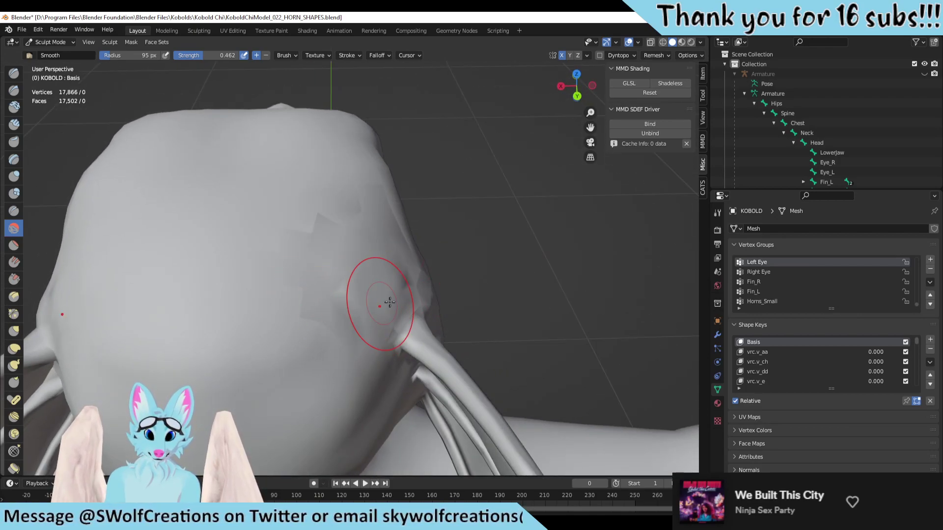
pyautogui.moveTo(368, 347); pyautogui.dragTo(444, 261, button='middle')
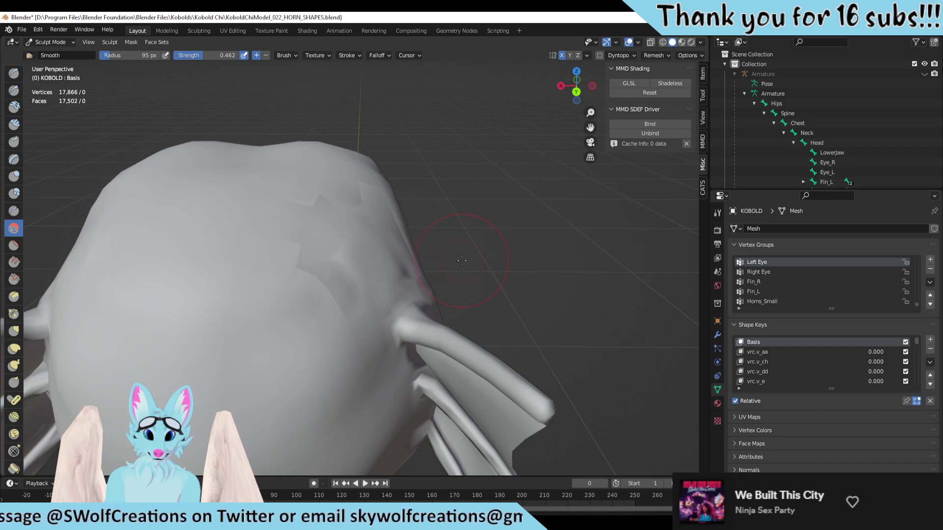
pyautogui.moveTo(442, 260); pyautogui.dragTo(450, 252)
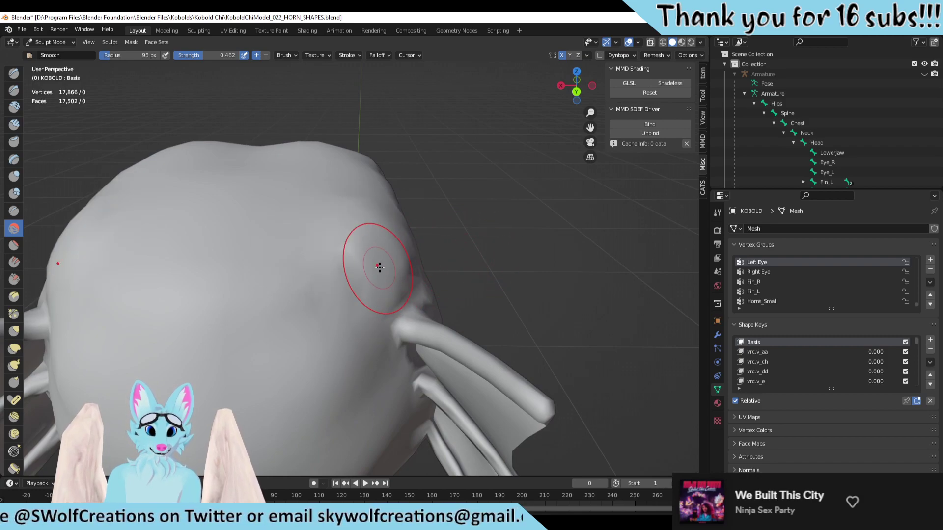
pyautogui.moveTo(357, 257)
pyautogui.mouseDown(button='middle')
pyautogui.moveTo(520, 315)
pyautogui.moveTo(560, 255)
pyautogui.mouseUp(button='middle')
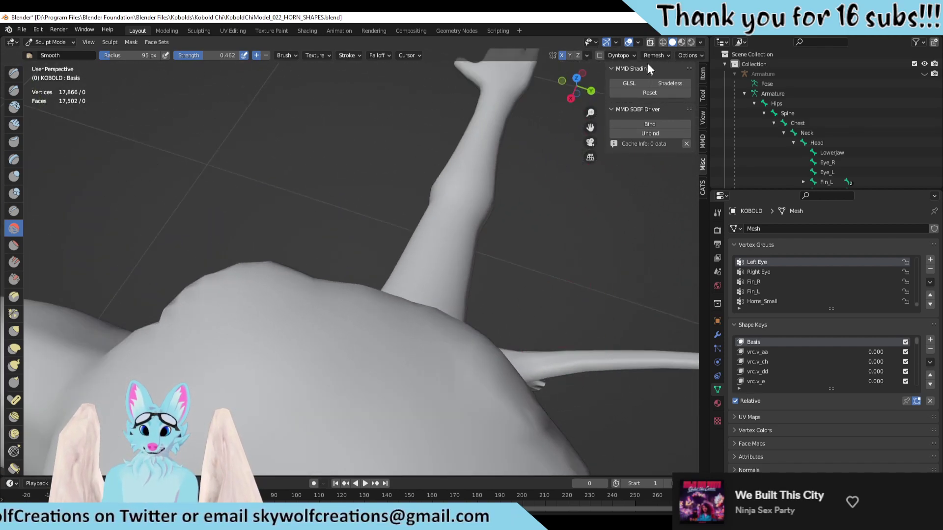
# Step: Switch to wireframe shading and even out the mesh around the horn patch above the fin with the Smooth brush
pyautogui.click(662, 42)
pyautogui.moveTo(491, 122)
pyautogui.mouseDown(button='middle')
pyautogui.moveTo(403, 210)
pyautogui.moveTo(324, 231)
pyautogui.mouseUp(button='middle')
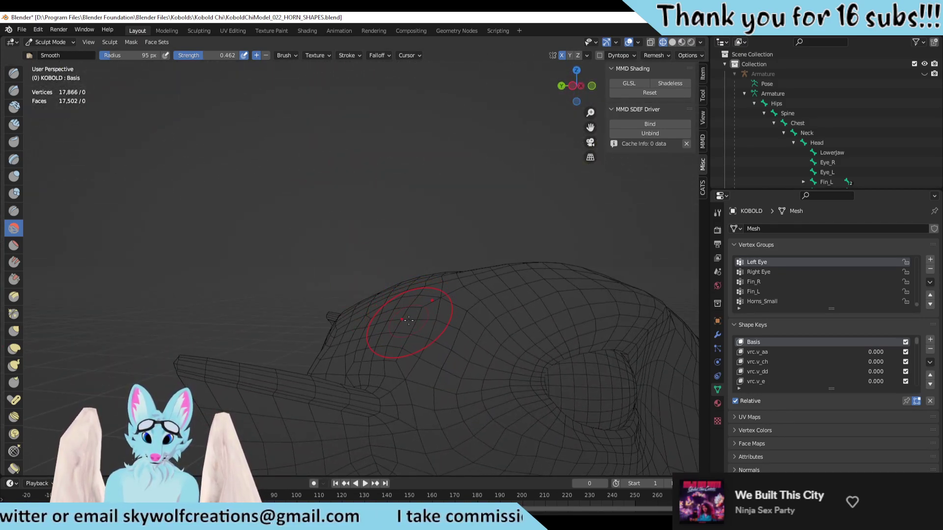
pyautogui.moveTo(397, 353)
pyautogui.mouseDown(button='middle')
pyautogui.moveTo(377, 307)
pyautogui.moveTo(386, 343)
pyautogui.moveTo(372, 339)
pyautogui.moveTo(431, 339)
pyautogui.mouseUp(button='middle')
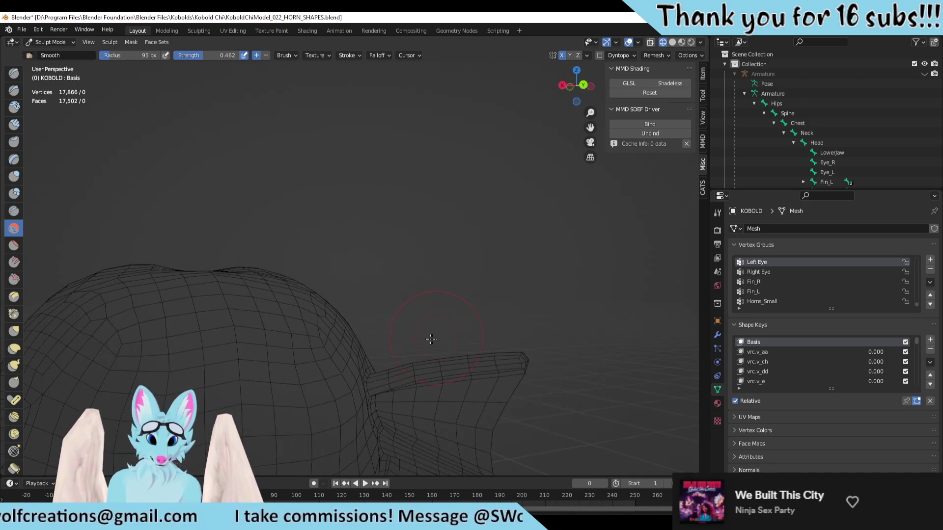
pyautogui.moveTo(360, 328); pyautogui.dragTo(195, 393, button='middle')
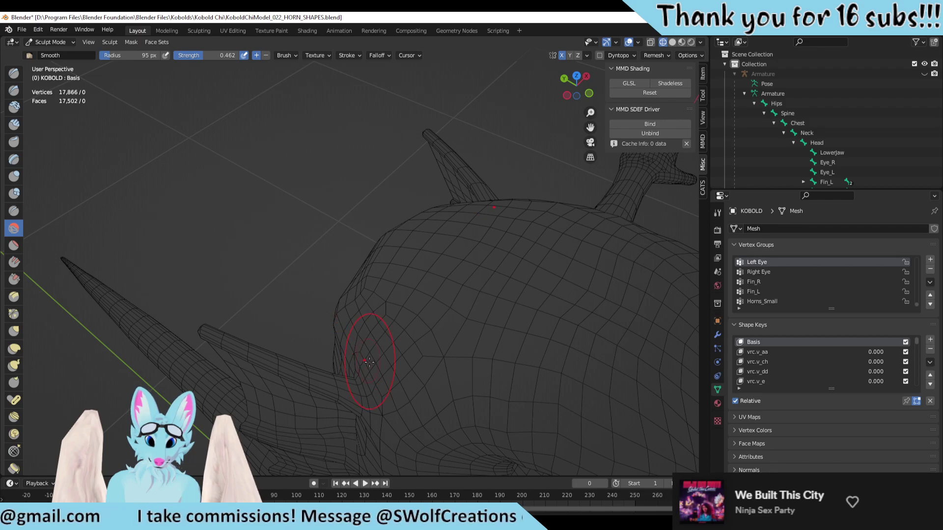
pyautogui.moveTo(435, 368); pyautogui.dragTo(453, 344, button='middle')
pyautogui.keyDown('shift'); pyautogui.moveTo(404, 398); pyautogui.dragTo(448, 249, button='middle'); pyautogui.keyUp('shift')
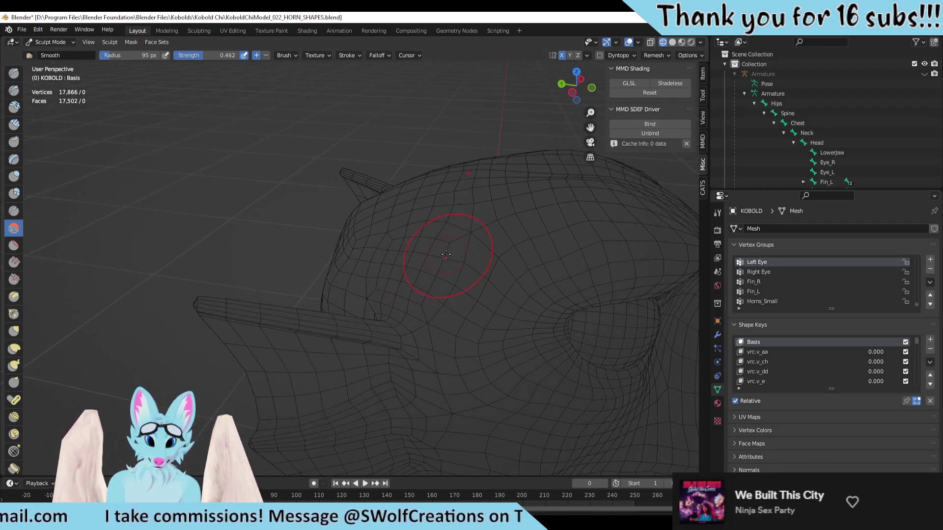
pyautogui.scroll(3, 448, 248)
pyautogui.moveTo(450, 368)
pyautogui.mouseDown(button='middle')
pyautogui.moveTo(453, 324)
pyautogui.moveTo(471, 301)
pyautogui.moveTo(435, 309)
pyautogui.mouseUp(button='middle')
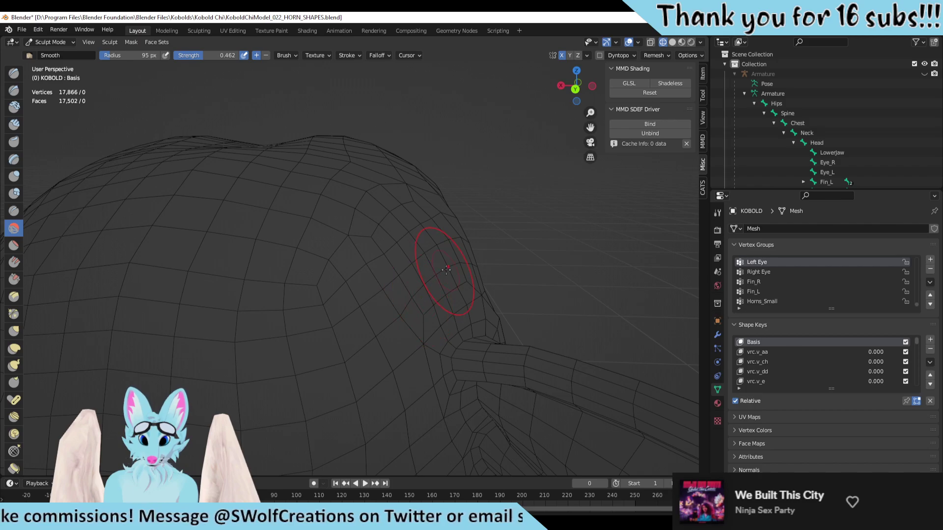
pyautogui.moveTo(446, 269)
pyautogui.mouseDown(button='middle')
pyautogui.moveTo(264, 270)
pyautogui.moveTo(408, 283)
pyautogui.mouseUp(button='middle')
pyautogui.moveTo(462, 250)
pyautogui.mouseDown(button='middle')
pyautogui.moveTo(366, 267)
pyautogui.moveTo(458, 264)
pyautogui.mouseUp(button='middle')
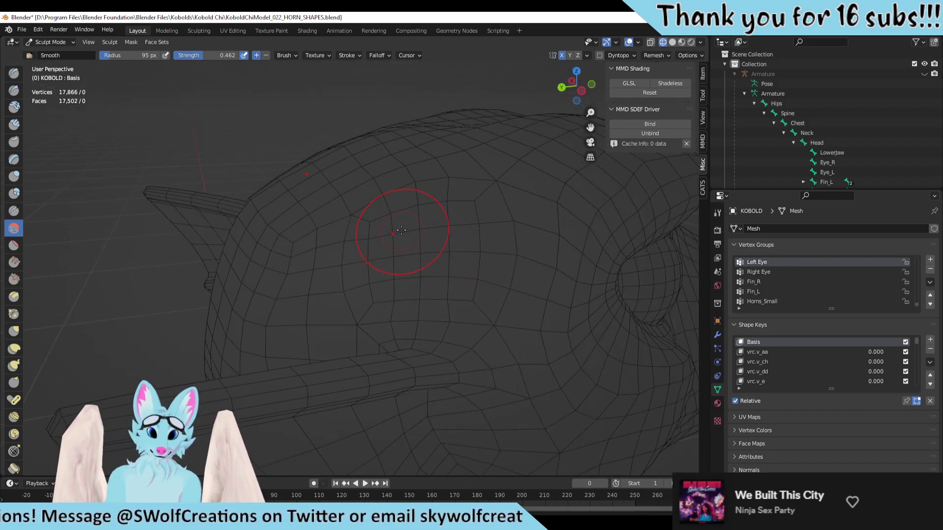
pyautogui.moveTo(402, 229); pyautogui.dragTo(20, 241, button='middle')
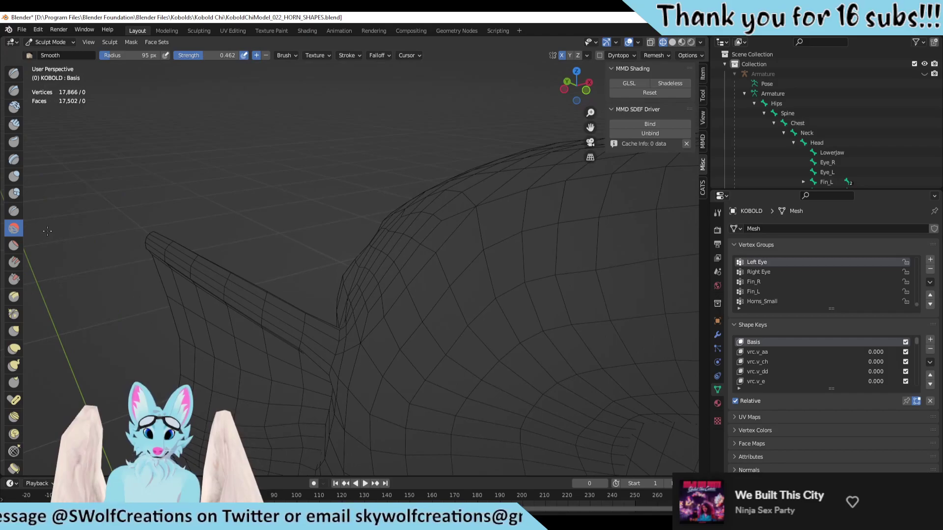
# Step: Restore Solid shading, inspect the smoothed head from several sides, then return to Object Mode and deselect the mesh
pyautogui.click(672, 41)
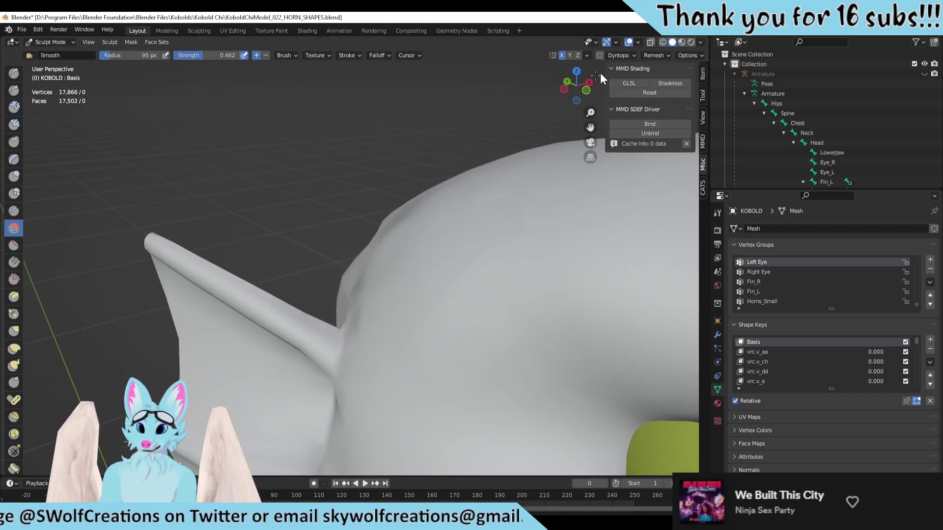
pyautogui.moveTo(600, 73)
pyautogui.mouseDown(button='middle')
pyautogui.moveTo(441, 194)
pyautogui.moveTo(574, 151)
pyautogui.moveTo(459, 201)
pyautogui.moveTo(410, 168)
pyautogui.mouseUp(button='middle')
pyautogui.scroll(-8, 410, 167)
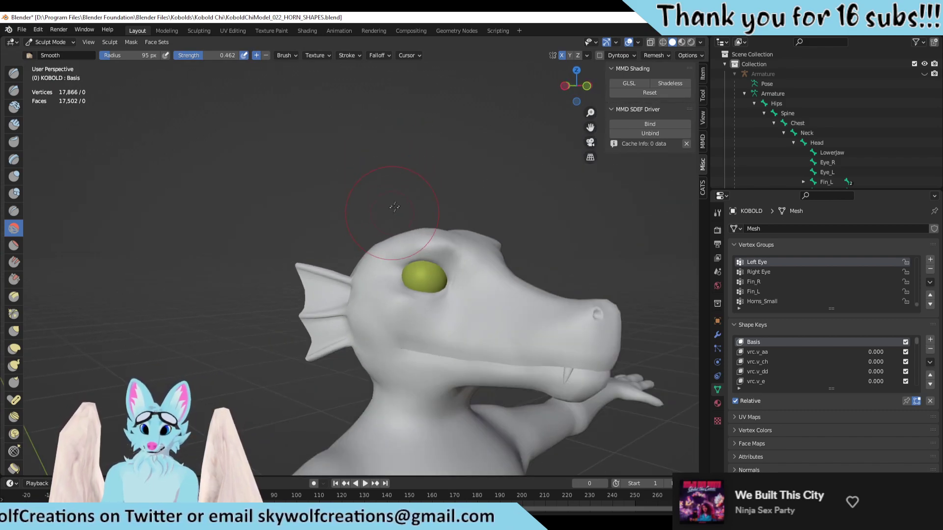
pyautogui.moveTo(405, 132); pyautogui.dragTo(88, 160, button='middle')
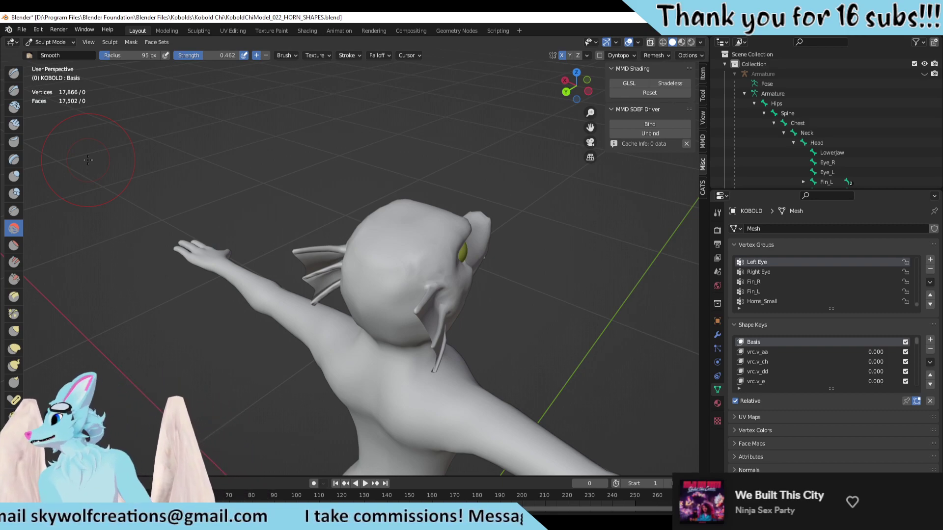
pyautogui.click(43, 42)
pyautogui.click(48, 54)
pyautogui.scroll(2, 473, 283)
pyautogui.moveTo(472, 284); pyautogui.dragTo(275, 261, button='middle')
pyautogui.moveTo(325, 277); pyautogui.dragTo(376, 296, button='middle')
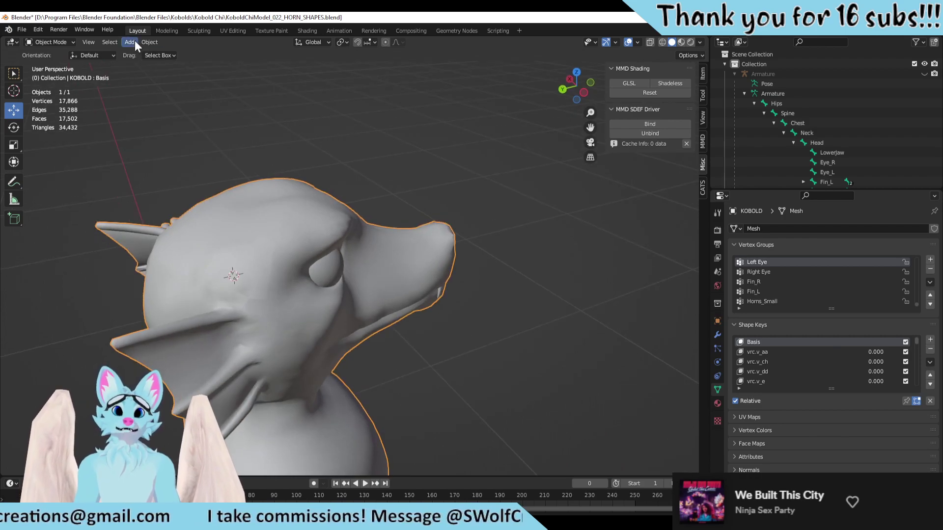
pyautogui.click(147, 43)
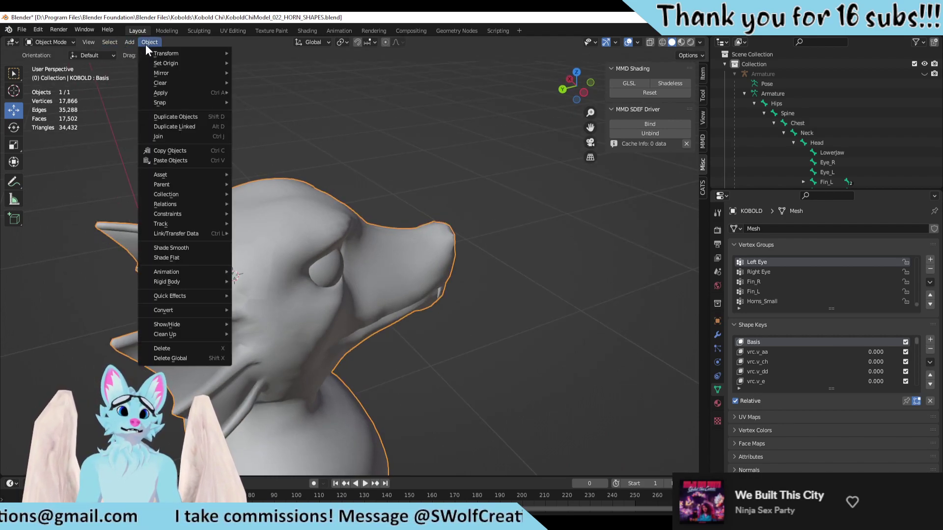
pyautogui.click(432, 186)
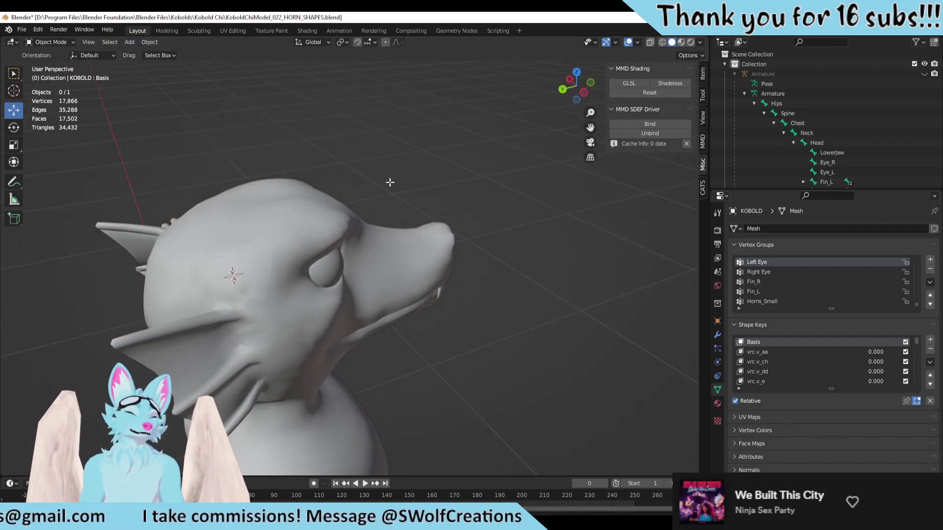
# Step: Enter Edit Mode with face selection, select the whole mesh and flip its normals
pyautogui.press('Tab')
pyautogui.moveTo(389, 182); pyautogui.dragTo(344, 183, button='middle')
pyautogui.click(103, 43)
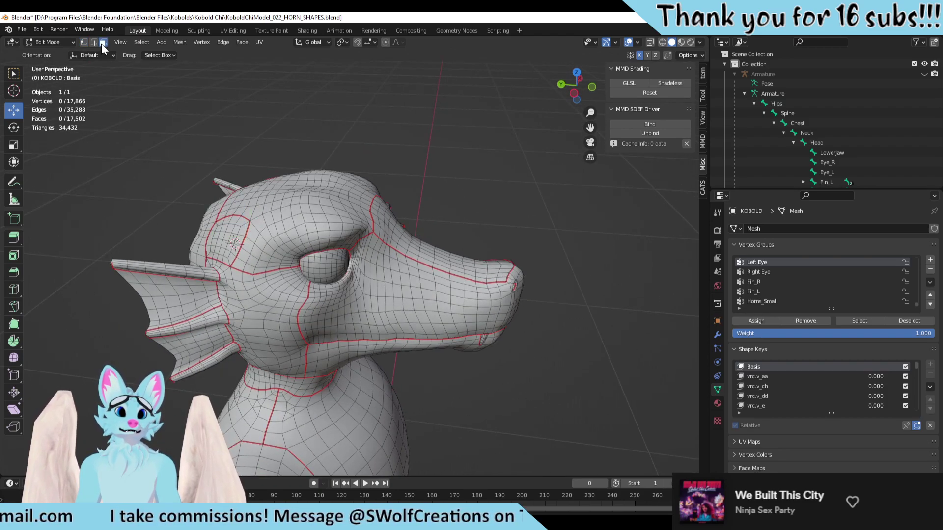
pyautogui.press('a')
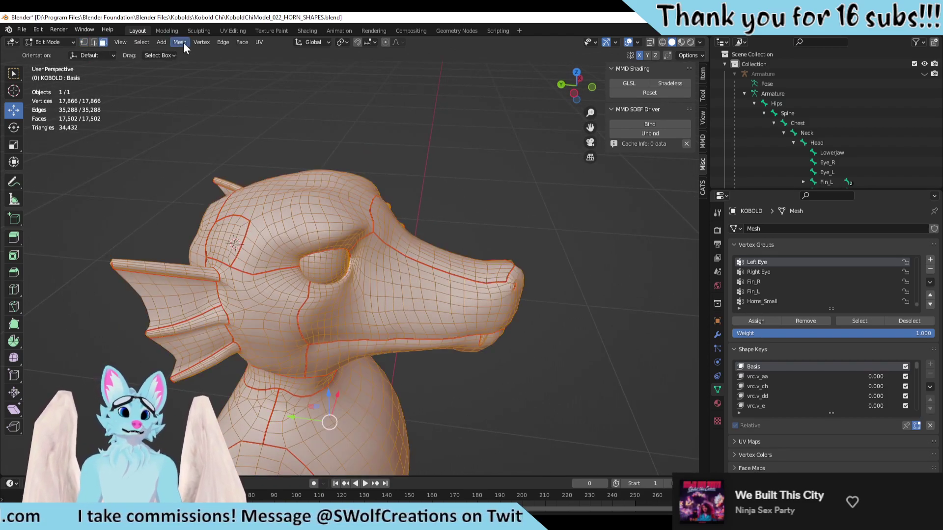
pyautogui.click(181, 43)
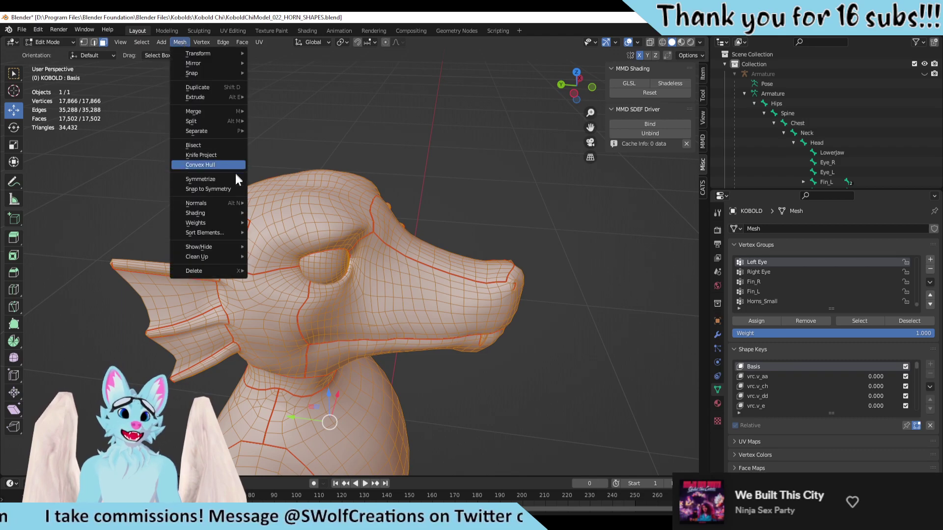
pyautogui.moveTo(232, 204)
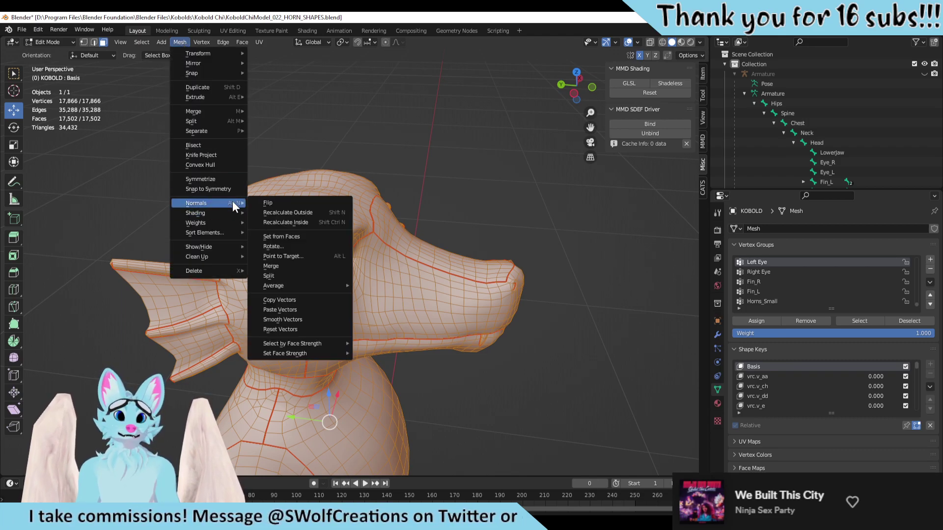
pyautogui.click(285, 204)
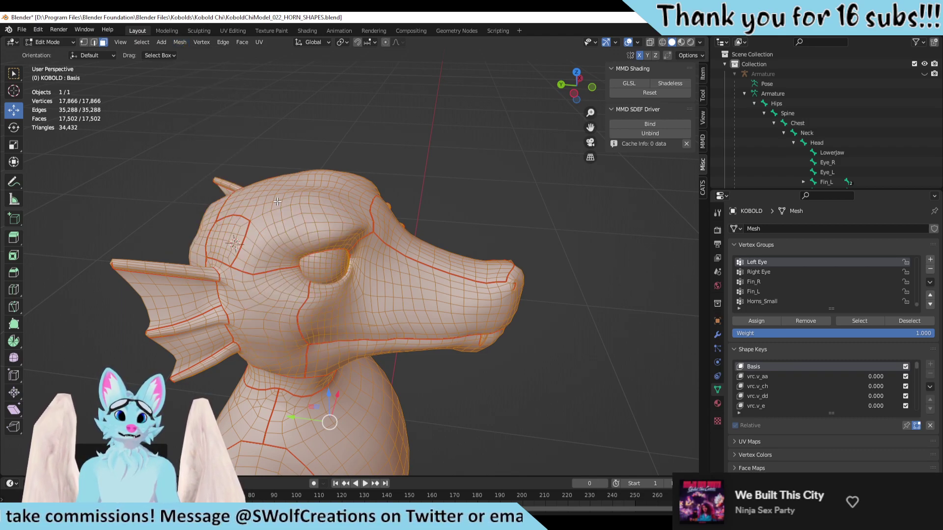
# Step: Flip the mesh normals once more, deselect all faces and check the head in Object Mode
pyautogui.click(180, 43)
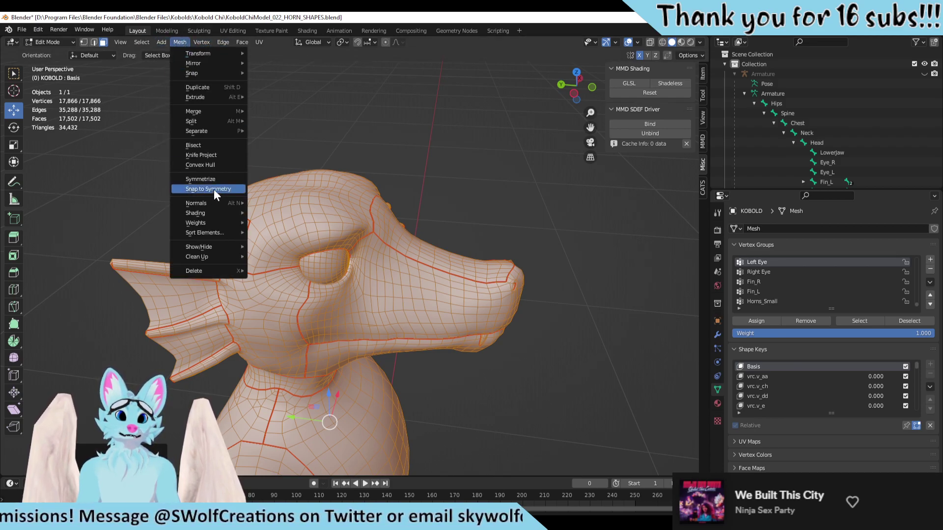
pyautogui.moveTo(216, 202)
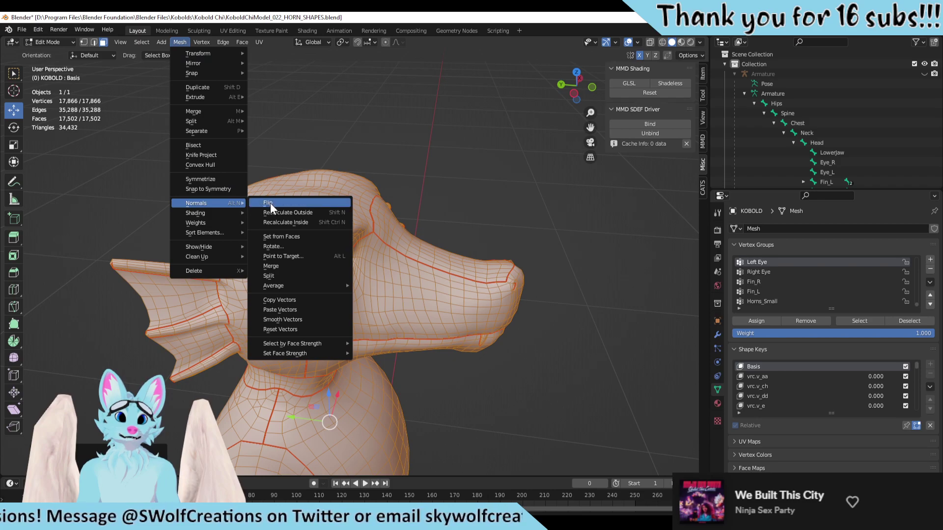
pyautogui.click(270, 203)
pyautogui.click(295, 160)
pyautogui.scroll(3, 286, 269)
pyautogui.moveTo(362, 238); pyautogui.dragTo(238, 221, button='middle')
pyautogui.keyDown('shift'); pyautogui.moveTo(358, 228); pyautogui.dragTo(525, 330, button='middle'); pyautogui.keyUp('shift')
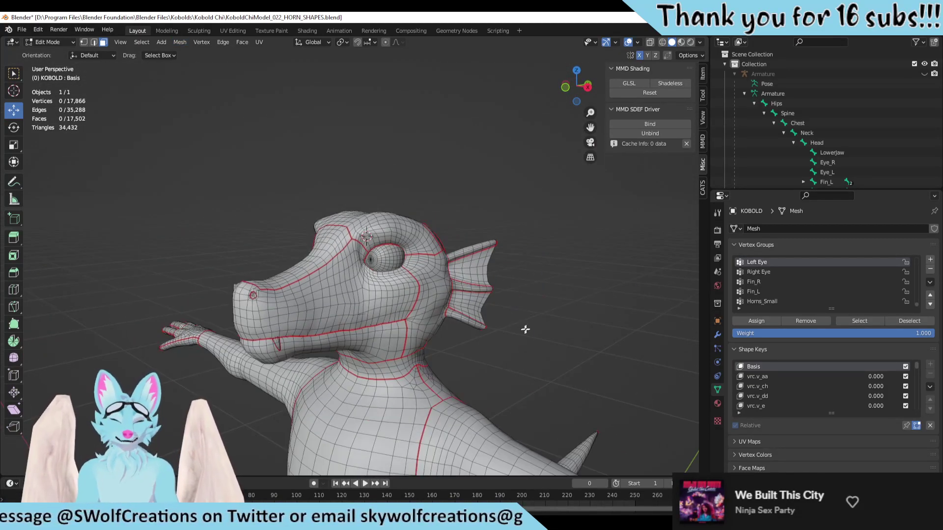
pyautogui.press('Tab')
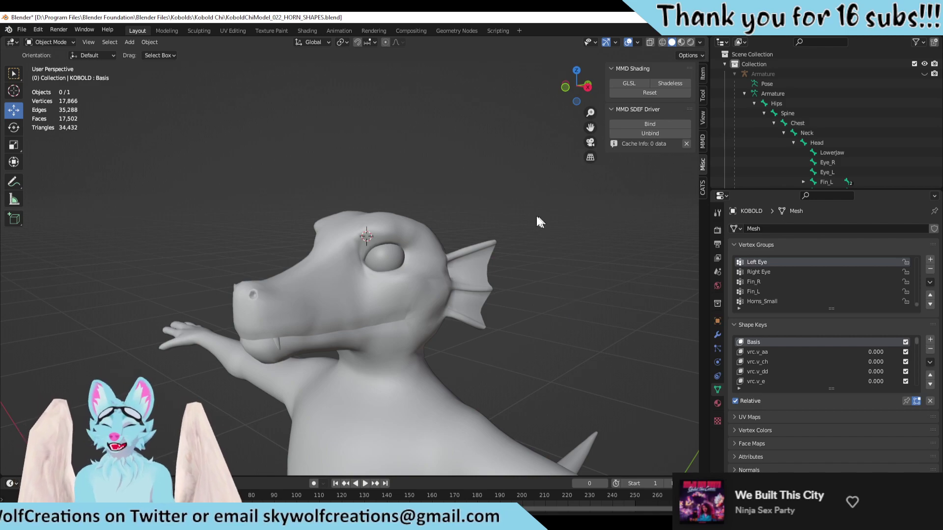
# Step: Check the head wireframe in Edit Mode, return to Object Mode and set the Horns_Small shape key's value to 0
pyautogui.moveTo(535, 213); pyautogui.dragTo(530, 265, button='middle')
pyautogui.press('Tab')
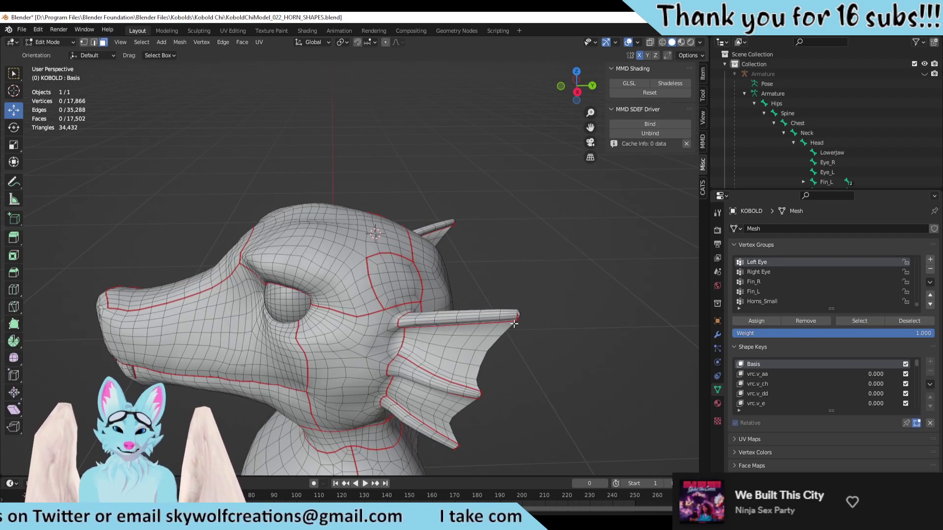
pyautogui.moveTo(481, 290); pyautogui.dragTo(388, 321, button='middle')
pyautogui.press('Tab')
pyautogui.scroll(-5, 824, 373)
pyautogui.scroll(-10, 824, 372)
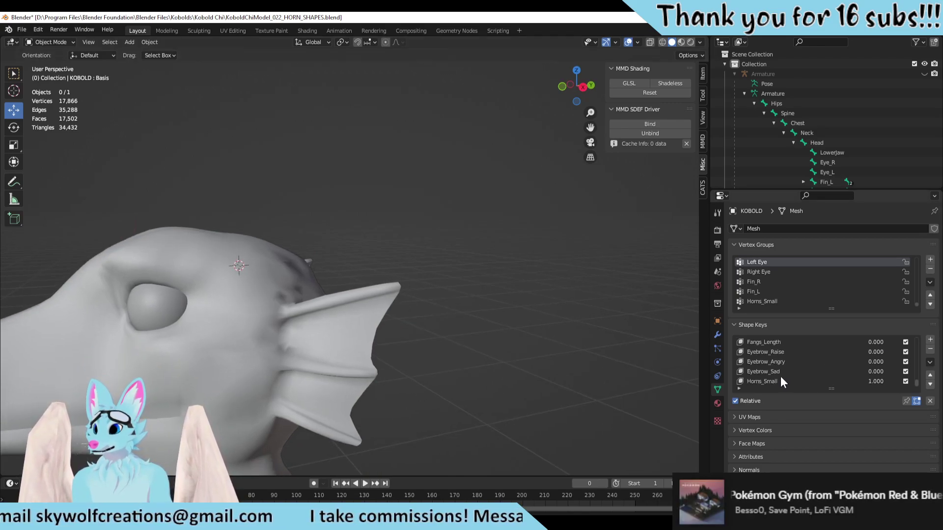
pyautogui.click(777, 380)
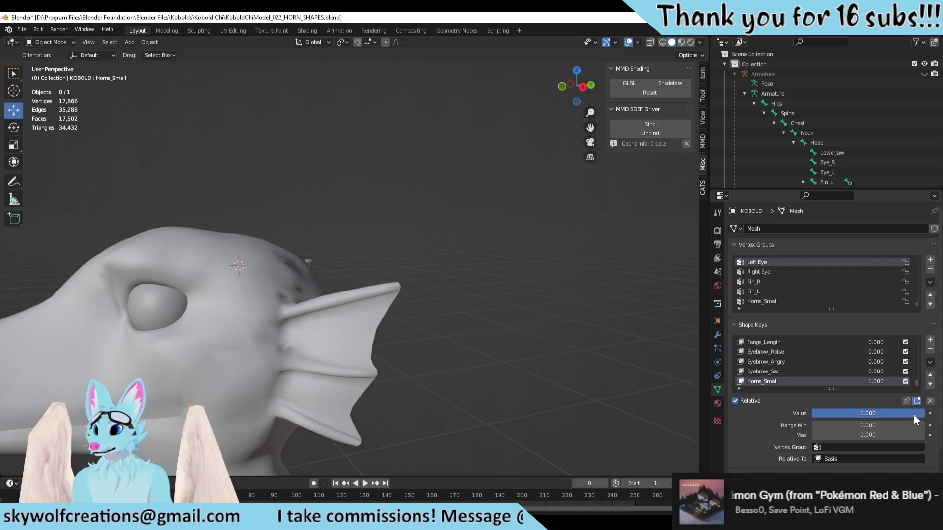
pyautogui.moveTo(913, 414); pyautogui.dragTo(811, 412)
pyautogui.scroll(-1, 656, 365)
pyautogui.moveTo(658, 369); pyautogui.dragTo(512, 325, button='middle')
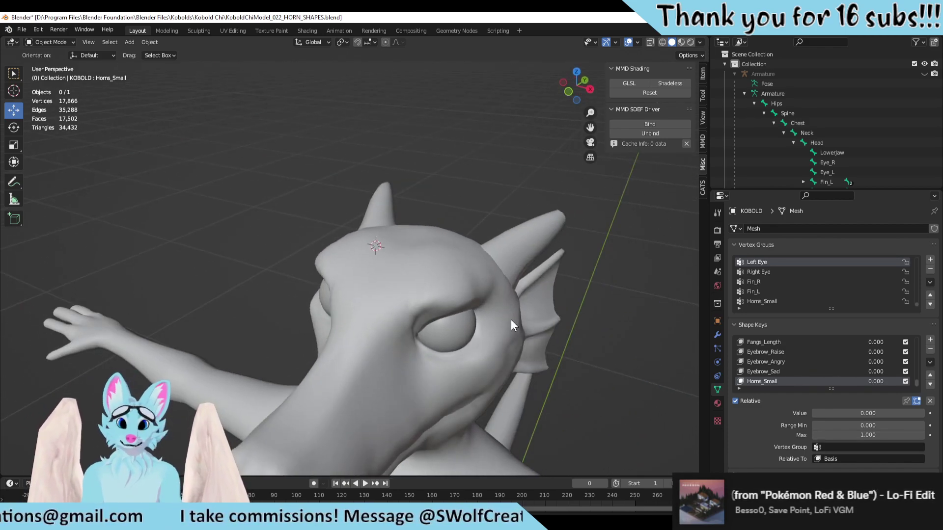
# Step: Enter Edit Mode with vertex selection, turn on X-ray and display the model in Material Preview shading
pyautogui.press('Tab')
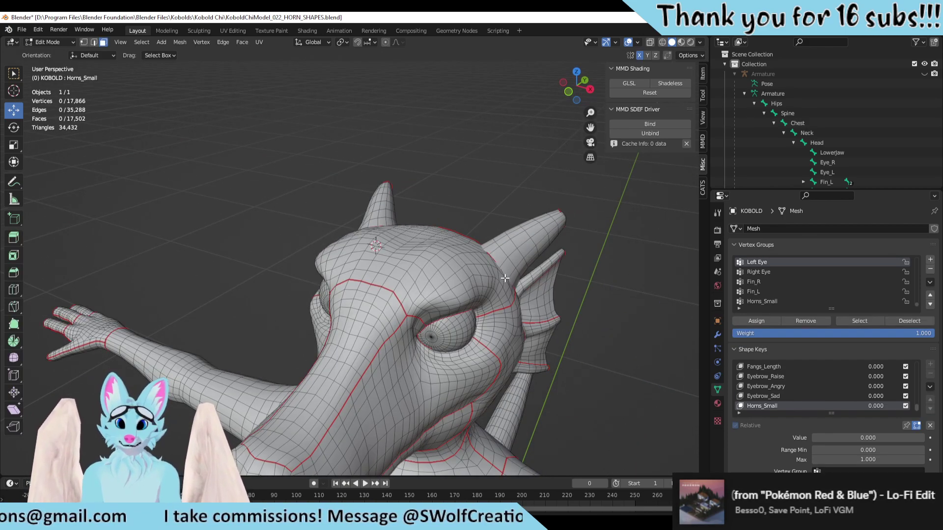
pyautogui.click(689, 42)
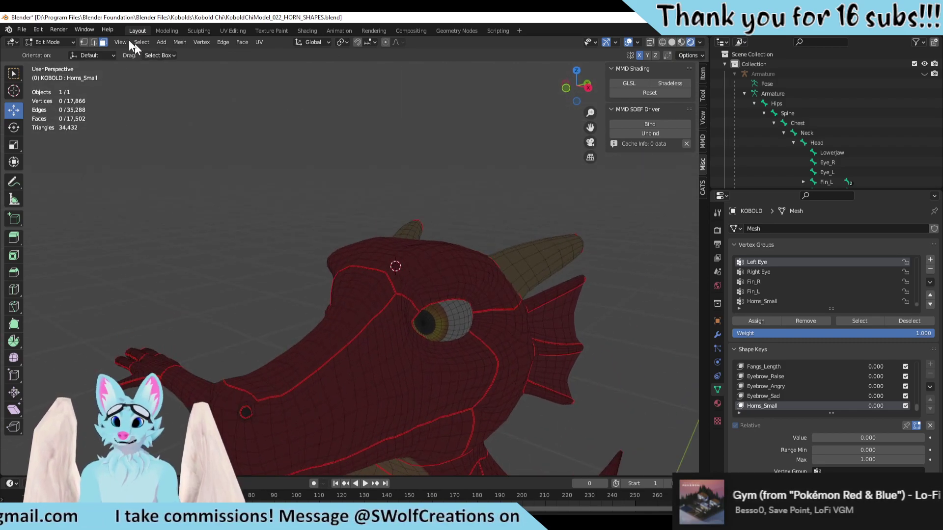
pyautogui.click(650, 43)
pyautogui.moveTo(564, 147); pyautogui.dragTo(550, 211, button='middle')
pyautogui.scroll(-4, 550, 211)
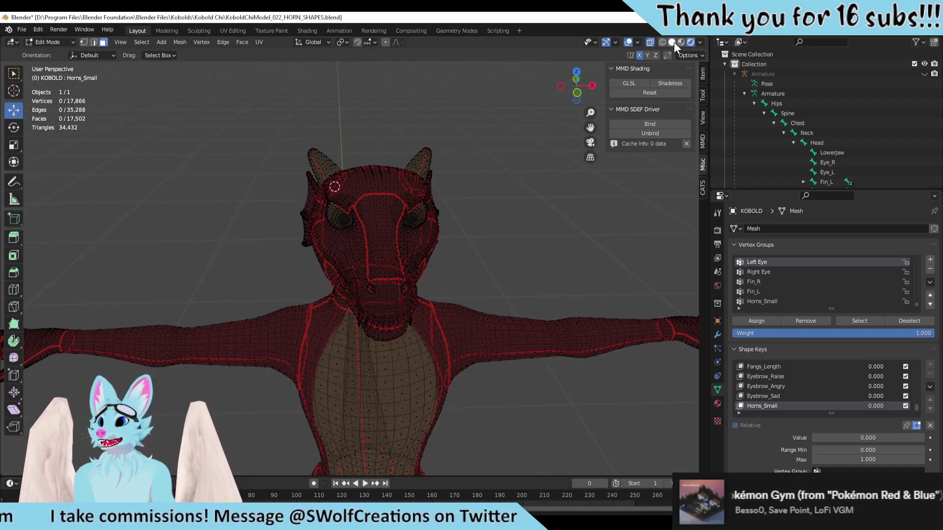
pyautogui.click(671, 42)
pyautogui.click(681, 43)
pyautogui.moveTo(520, 167); pyautogui.dragTo(484, 169, button='middle')
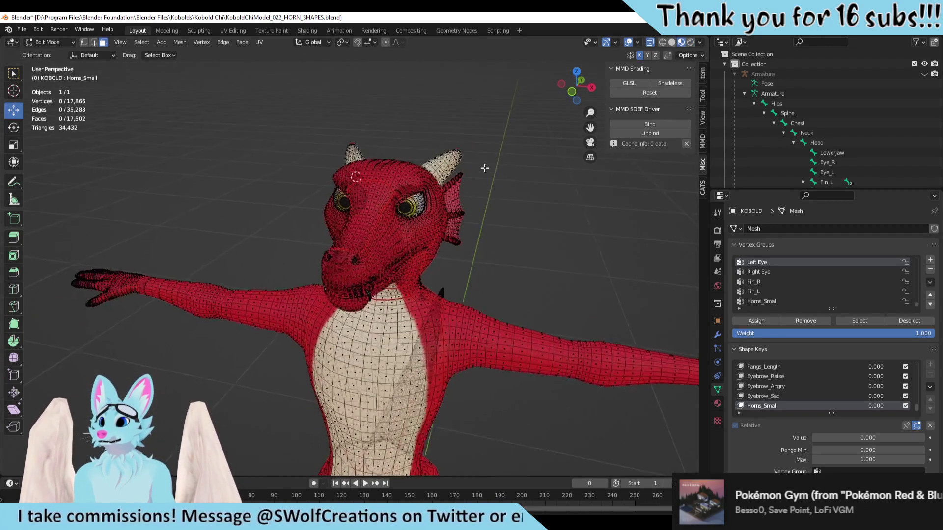
pyautogui.click(84, 42)
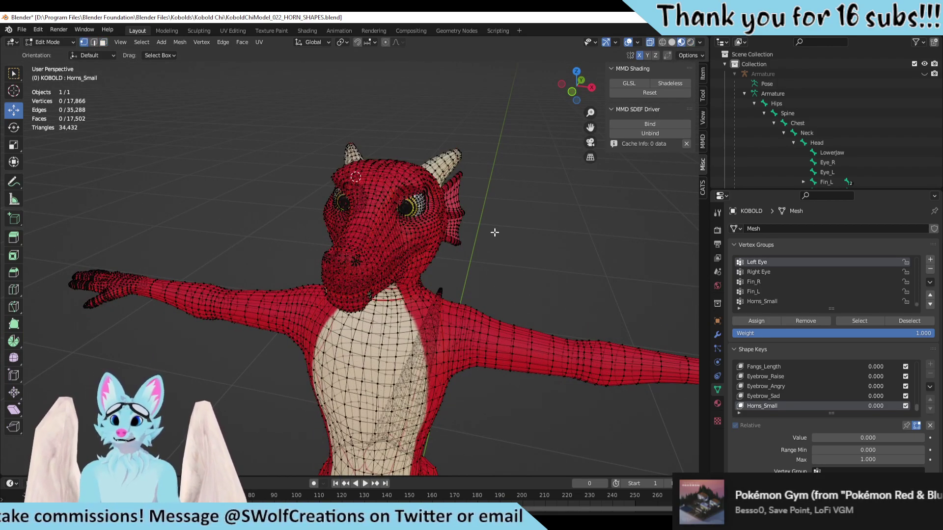
# Step: Return to Object Mode and examine the textured head, eyes and horn bases from several sides
pyautogui.scroll(2, 494, 232)
pyautogui.press('Tab')
pyautogui.moveTo(552, 270); pyautogui.dragTo(382, 298, button='middle')
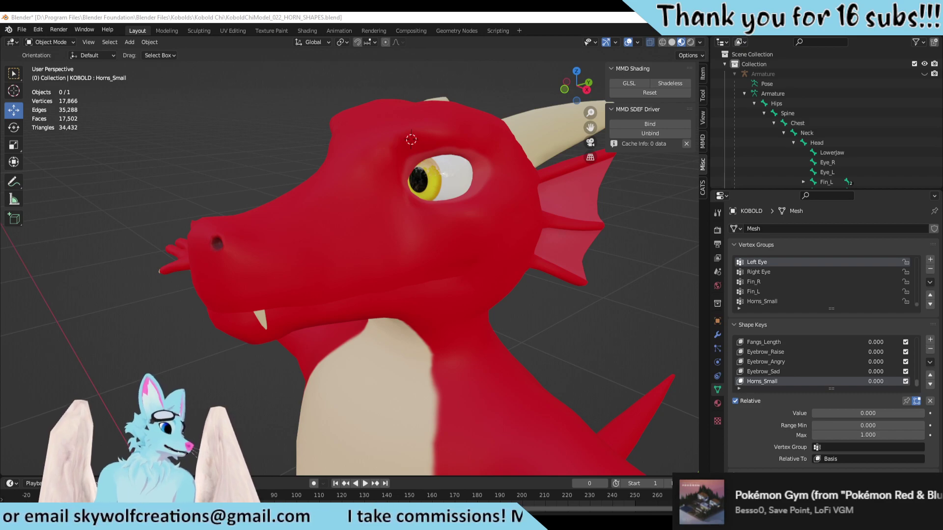
pyautogui.scroll(1, 471, 156)
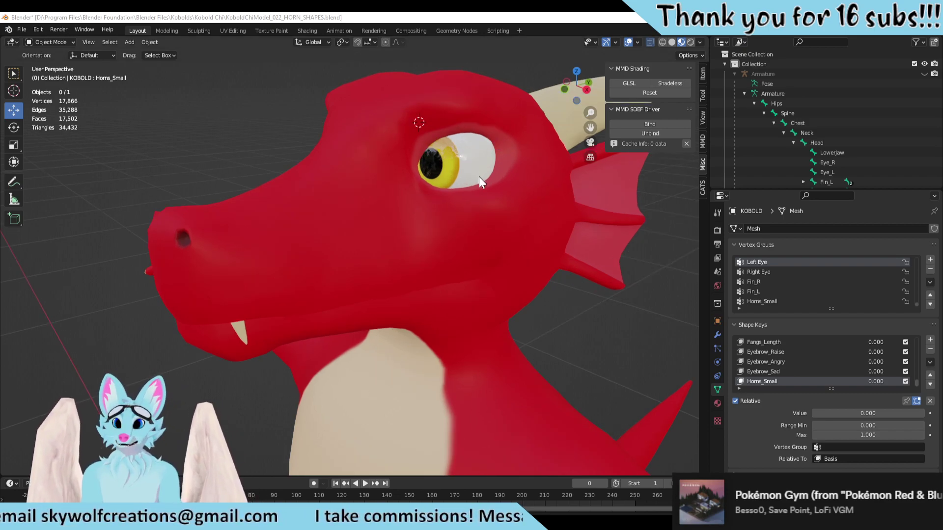
pyautogui.moveTo(479, 175); pyautogui.dragTo(327, 338, button='middle')
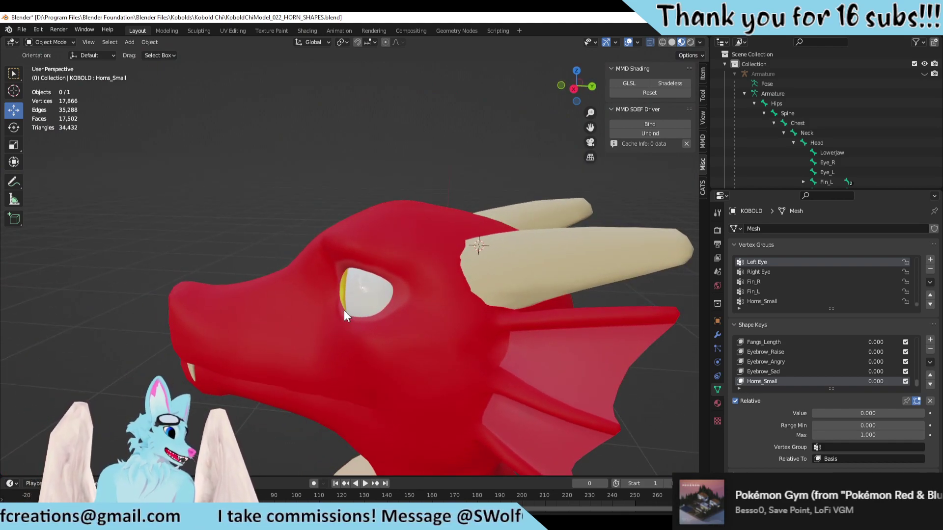
pyautogui.keyDown('shift'); pyautogui.moveTo(459, 295); pyautogui.dragTo(363, 249, button='middle'); pyautogui.keyUp('shift')
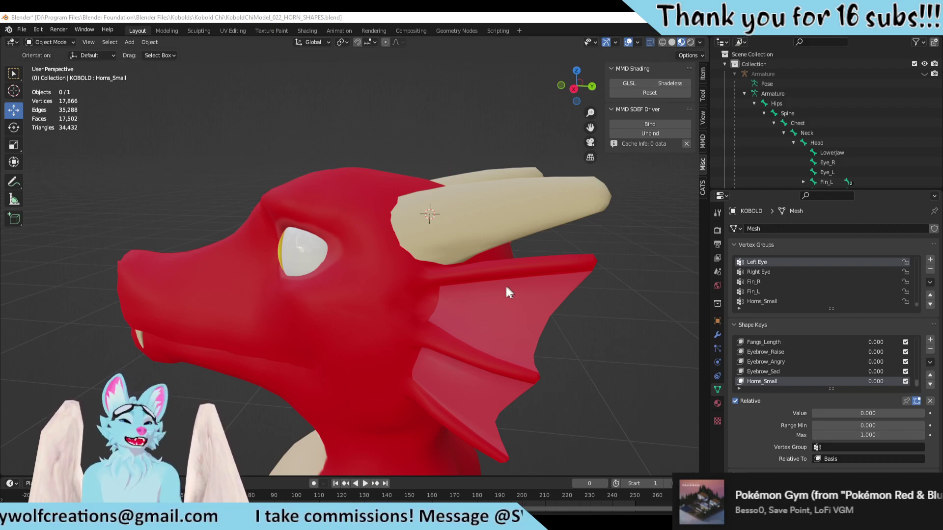
pyautogui.scroll(1, 447, 269)
pyautogui.moveTo(447, 269); pyautogui.dragTo(402, 233, button='middle')
# Step: Select the kobold mesh, make Basis the active shape key and enter Edit Mode
pyautogui.click(426, 275)
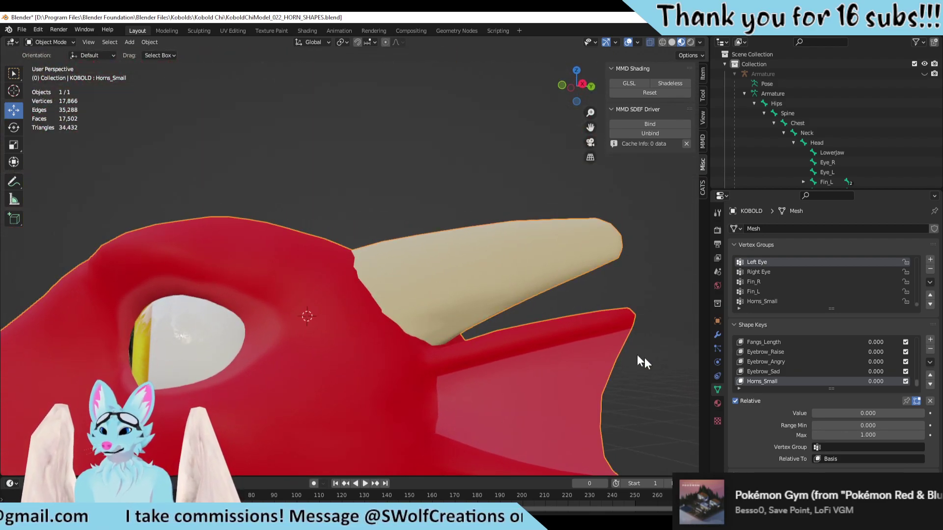
pyautogui.scroll(4, 759, 366)
pyautogui.scroll(8, 773, 369)
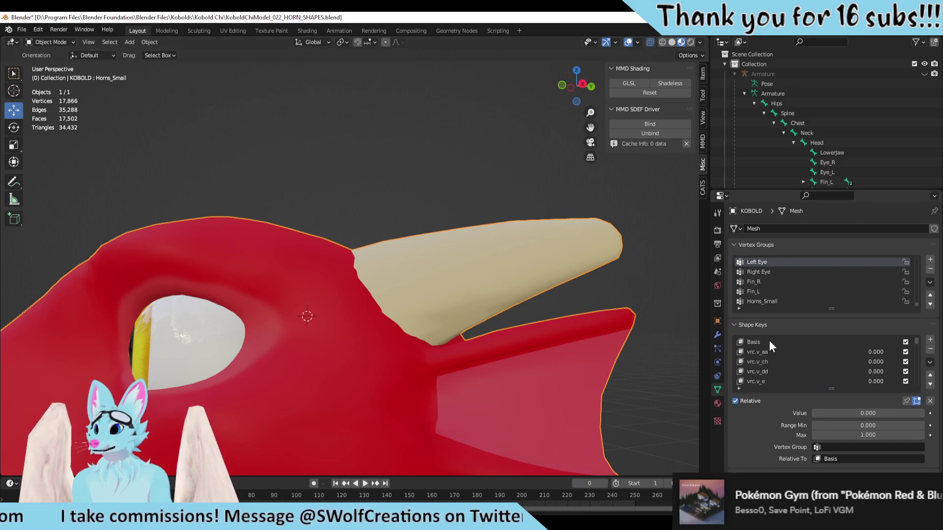
pyautogui.click(769, 340)
pyautogui.scroll(5, 566, 315)
pyautogui.press('Tab')
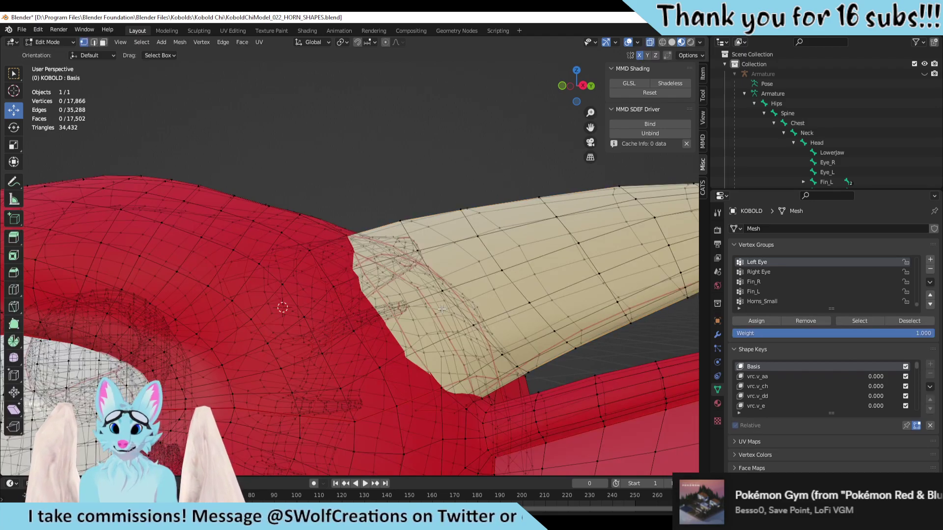
# Step: Move a head vertex just in front of the horn base slightly back toward the horn to straighten the color border
pyautogui.moveTo(400, 304); pyautogui.dragTo(387, 342, button='middle')
pyautogui.click(314, 268)
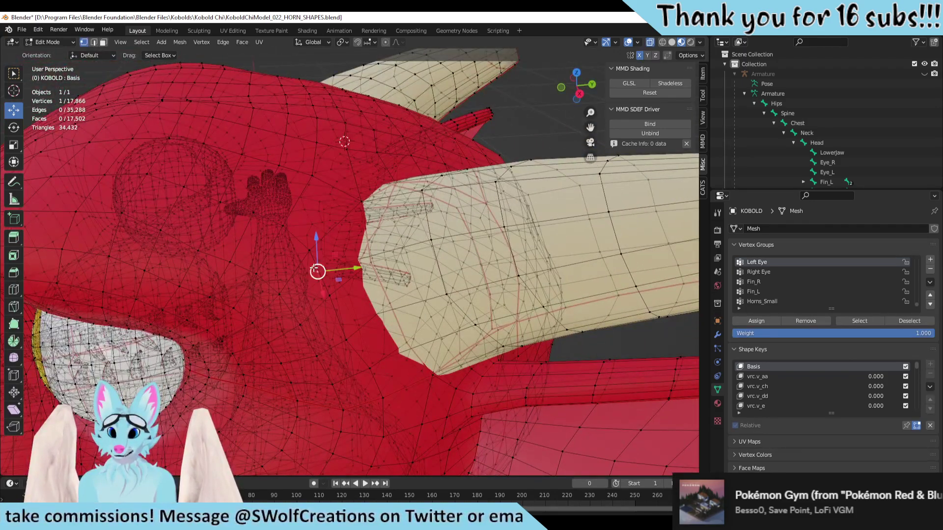
pyautogui.moveTo(314, 268)
pyautogui.mouseDown(button='middle')
pyautogui.moveTo(370, 248)
pyautogui.moveTo(319, 255)
pyautogui.mouseUp(button='middle')
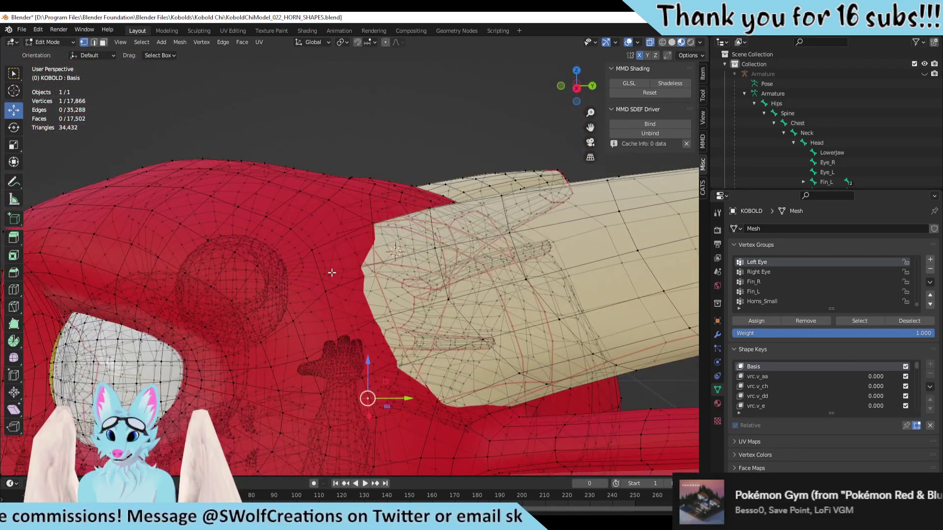
pyautogui.moveTo(351, 290); pyautogui.dragTo(362, 286, button='middle')
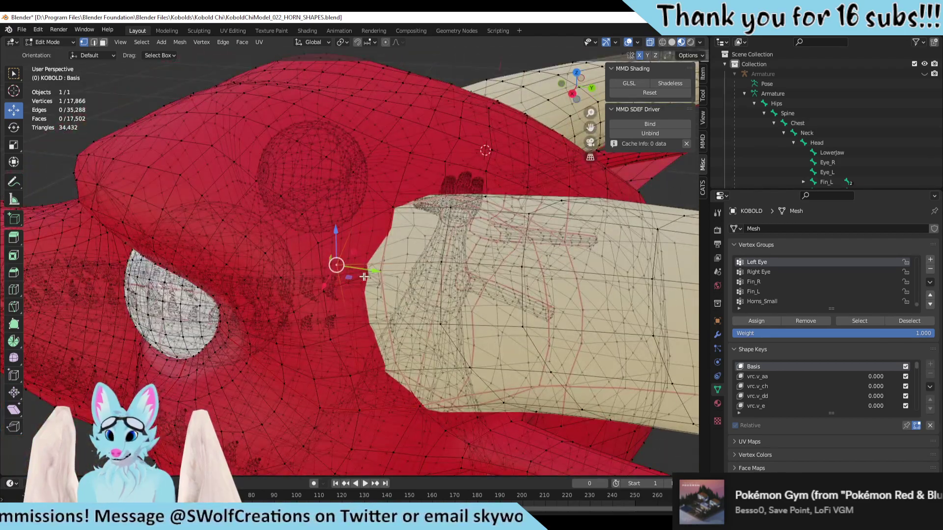
pyautogui.press('g')
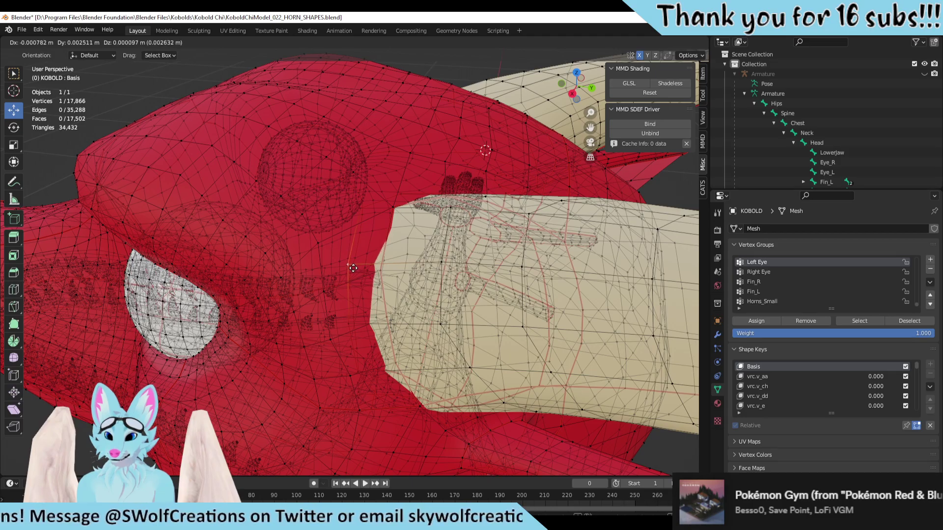
pyautogui.click(353, 267)
pyautogui.moveTo(353, 268); pyautogui.dragTo(347, 274, button='middle')
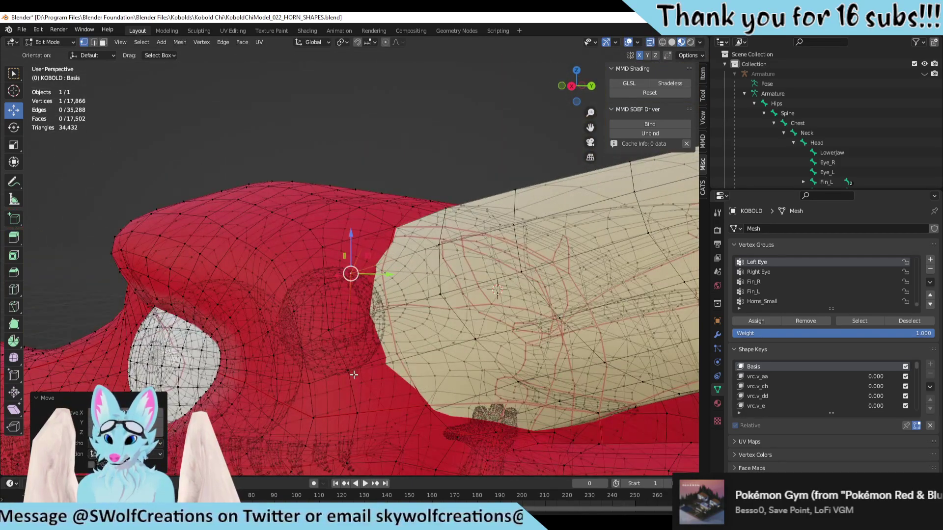
# Step: Nudge two more head vertices along the front edge of the horn base toward the horn
pyautogui.moveTo(355, 377); pyautogui.dragTo(365, 408, button='middle')
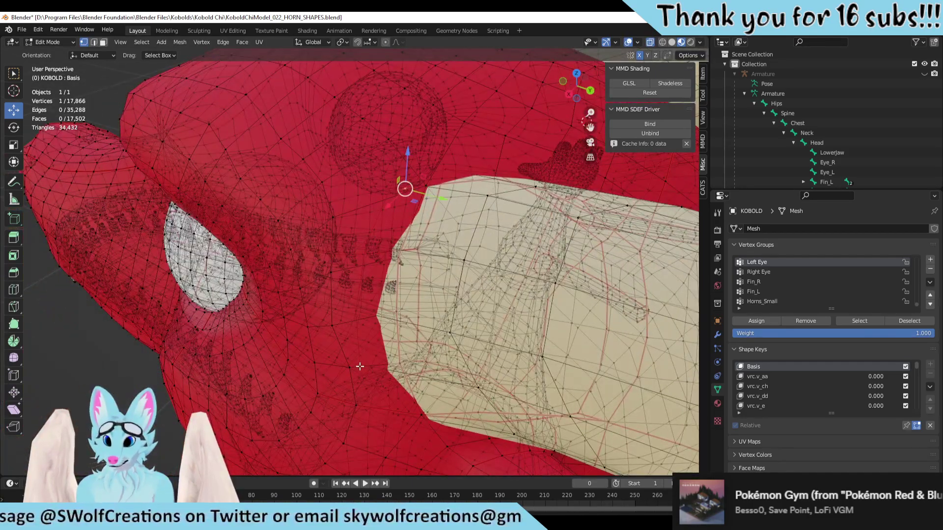
pyautogui.moveTo(360, 366); pyautogui.dragTo(366, 368, button='middle')
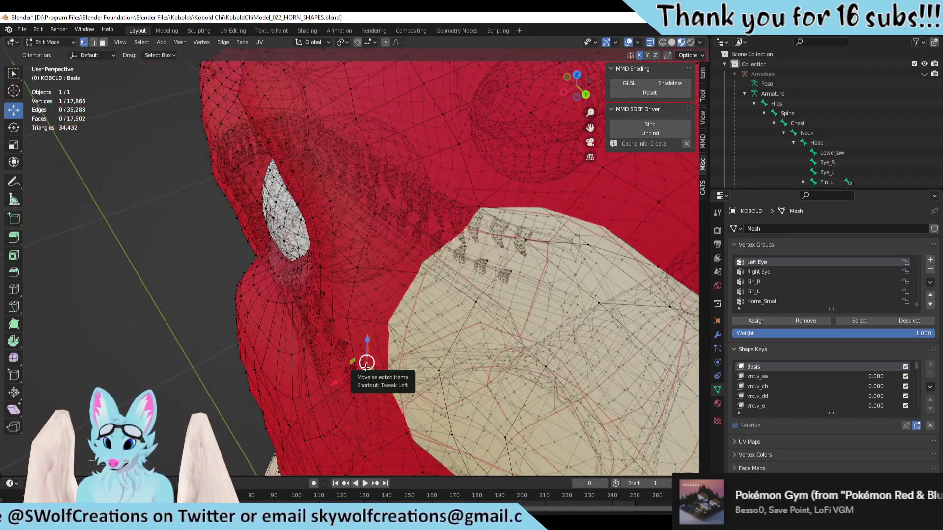
pyautogui.moveTo(366, 363); pyautogui.dragTo(375, 381)
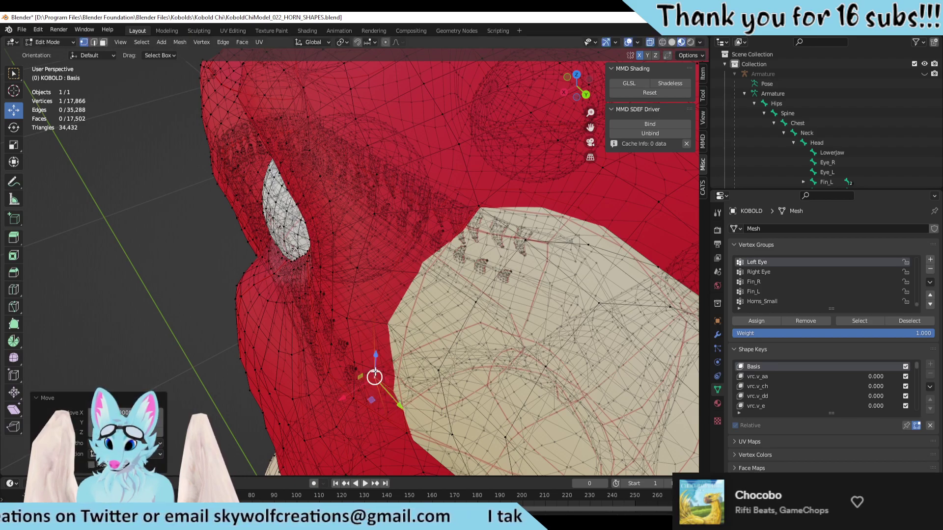
pyautogui.click(375, 314)
pyautogui.moveTo(373, 311); pyautogui.dragTo(379, 319)
pyautogui.moveTo(379, 319); pyautogui.dragTo(448, 264, button='middle')
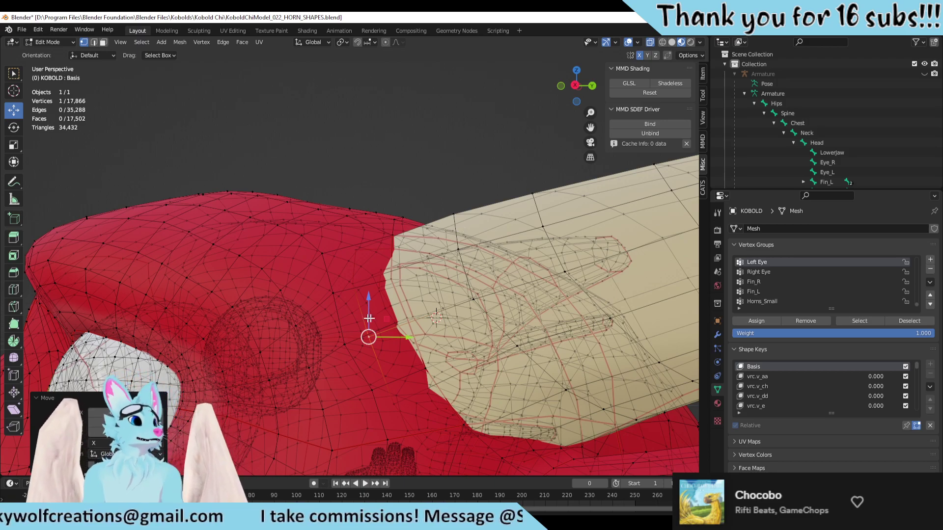
# Step: Select the head vertex beside the upper front edge of the horn base and shift it to even out the border
pyautogui.moveTo(382, 196); pyautogui.dragTo(272, 209, button='middle')
pyautogui.click(296, 226)
pyautogui.click(302, 244)
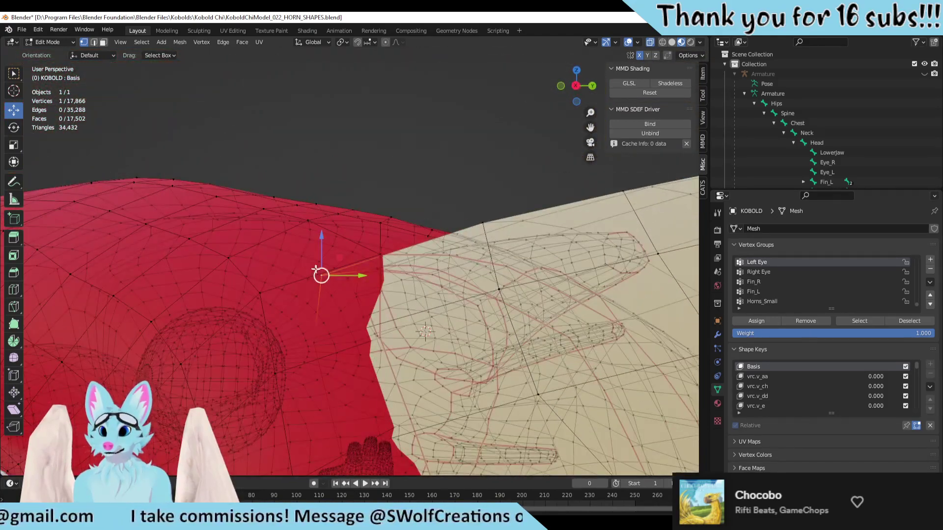
pyautogui.moveTo(322, 280); pyautogui.dragTo(311, 279)
pyautogui.moveTo(312, 278); pyautogui.dragTo(460, 392, button='middle')
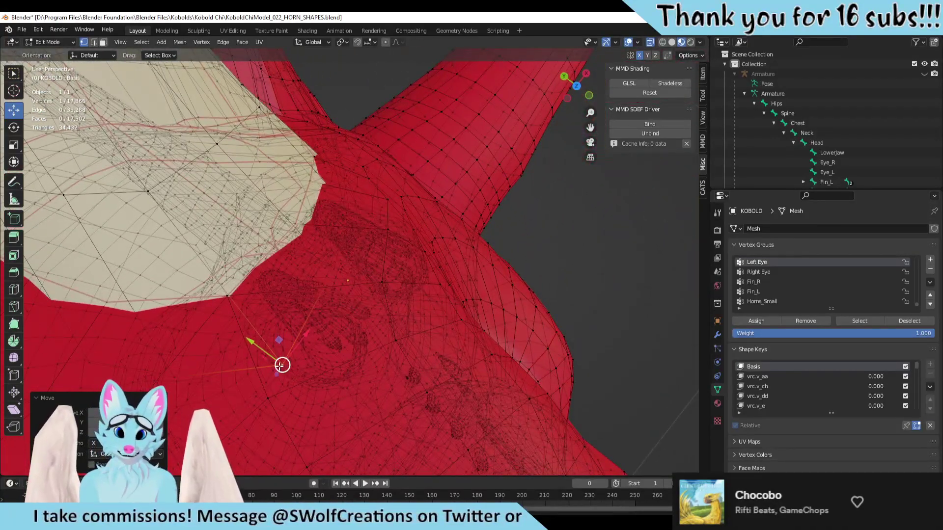
pyautogui.press('g')
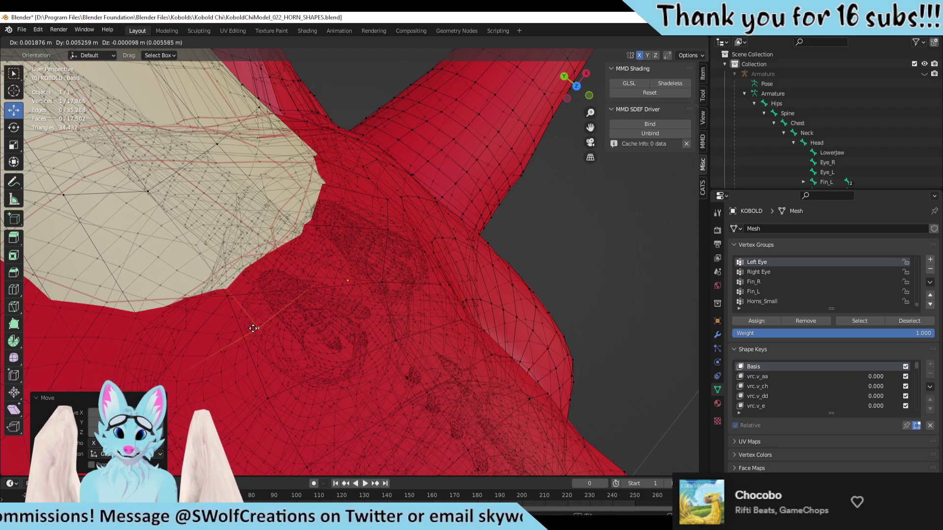
pyautogui.click(256, 334)
pyautogui.moveTo(256, 333); pyautogui.dragTo(175, 248, button='middle')
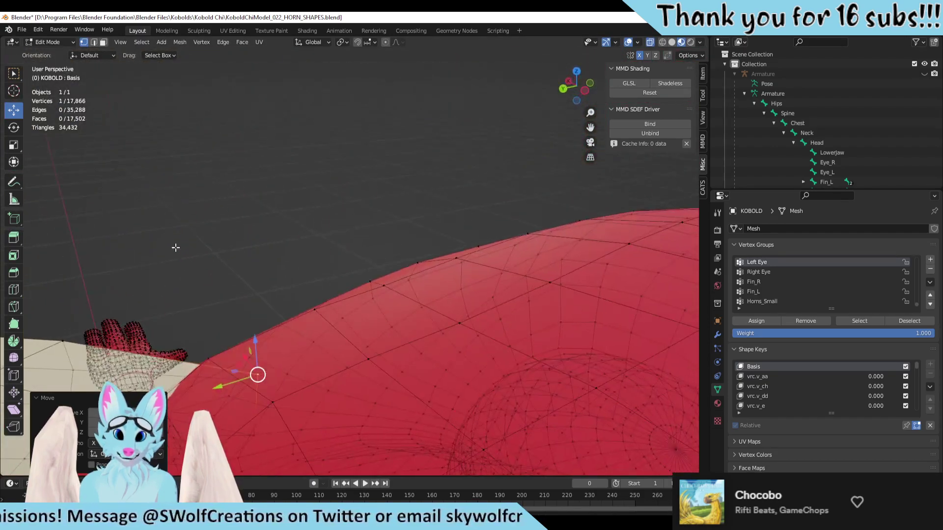
# Step: Fine-tune the selected vertex beside the horn base with small moves along the Z and Y axes
pyautogui.moveTo(272, 321); pyautogui.dragTo(261, 361, button='middle')
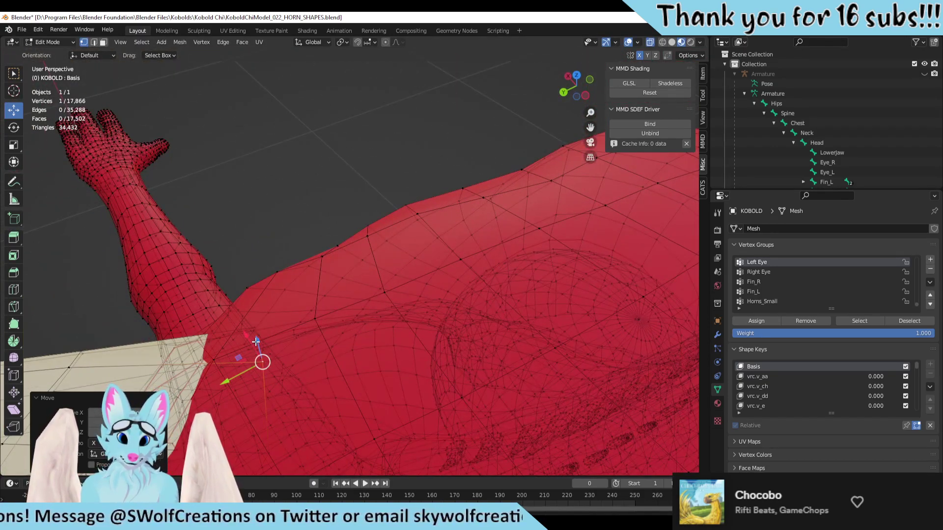
pyautogui.press('g')
pyautogui.press('z')
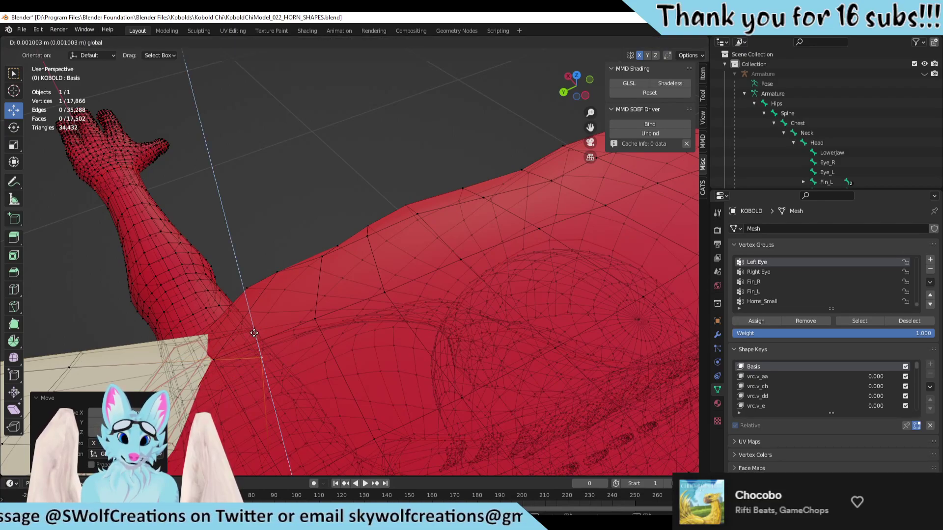
pyautogui.click(253, 385)
pyautogui.moveTo(253, 386); pyautogui.dragTo(294, 283, button='middle')
pyautogui.press('g')
pyautogui.press('z')
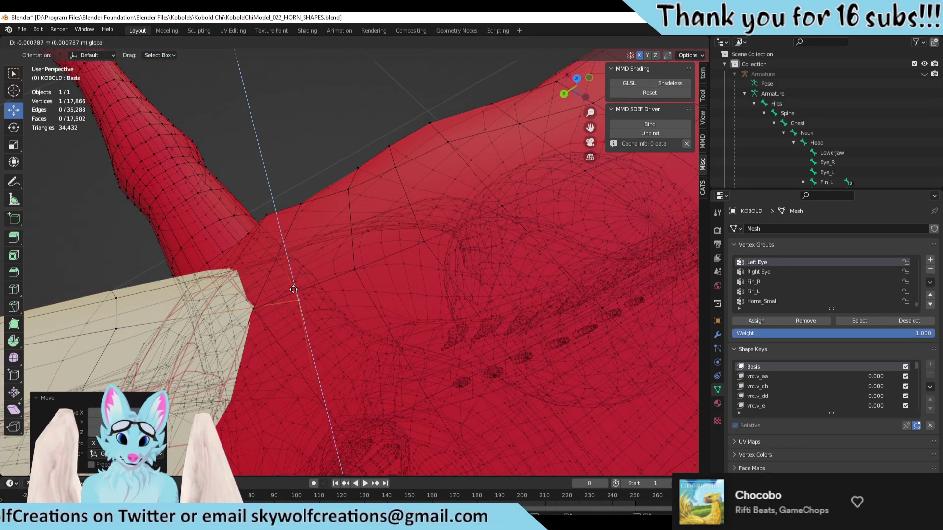
pyautogui.click(293, 290)
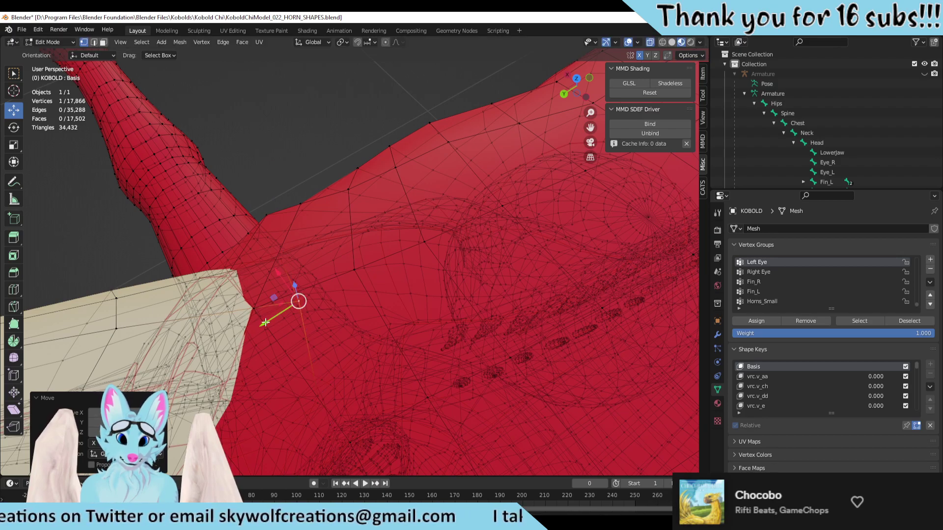
pyautogui.moveTo(265, 322); pyautogui.dragTo(269, 323)
pyautogui.moveTo(269, 323); pyautogui.dragTo(268, 343, button='middle')
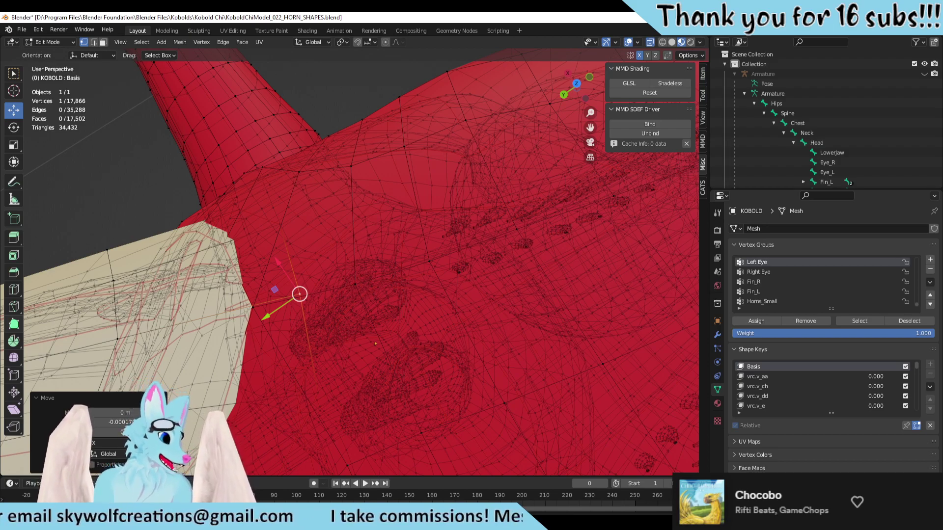
pyautogui.moveTo(208, 155); pyautogui.dragTo(679, 102, button='middle')
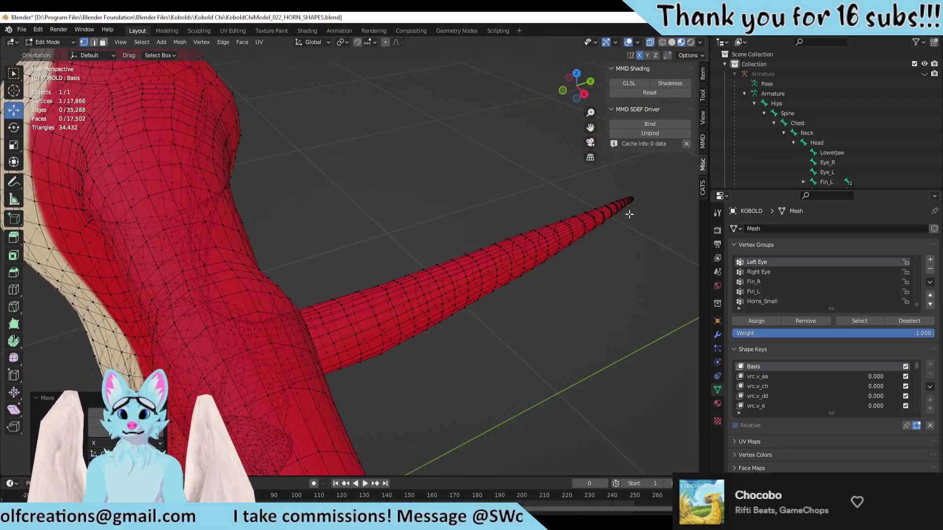
# Step: Select the head vertex in front of the horn base behind the eye and nudge it slightly toward the horn
pyautogui.scroll(1, 201, 238)
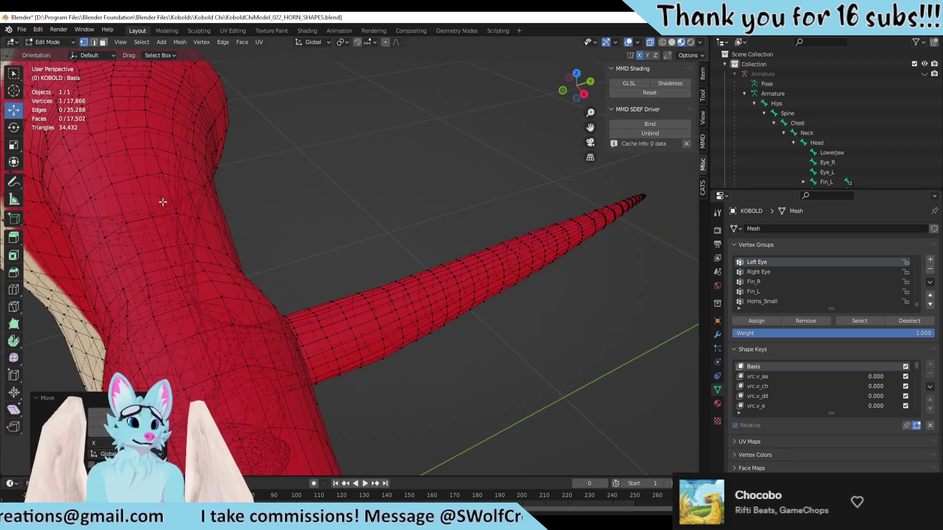
pyautogui.keyDown('shift'); pyautogui.moveTo(162, 202); pyautogui.dragTo(416, 481, button='middle'); pyautogui.keyUp('shift')
pyautogui.keyDown('shift'); pyautogui.moveTo(418, 58); pyautogui.dragTo(423, 76, button='middle'); pyautogui.keyUp('shift')
pyautogui.keyDown('shift'); pyautogui.moveTo(359, 240); pyautogui.dragTo(437, 456, button='middle'); pyautogui.keyUp('shift')
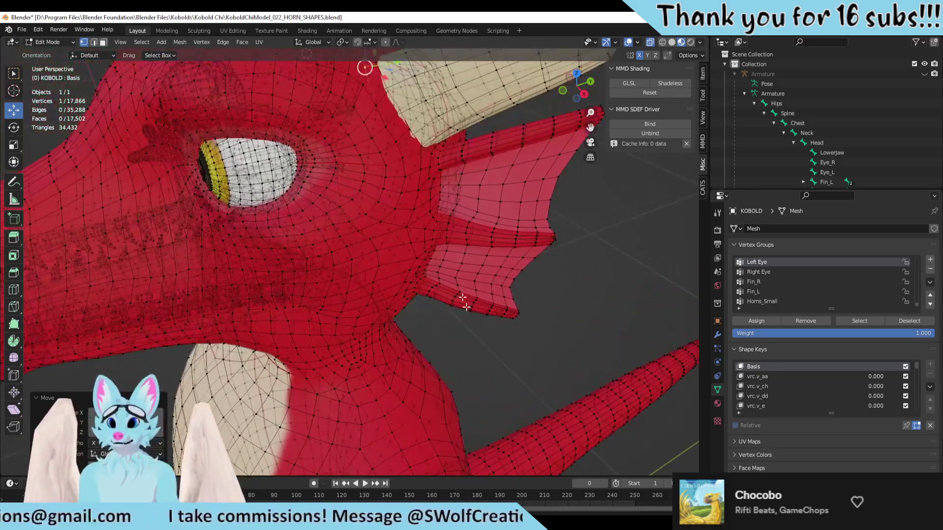
pyautogui.keyDown('shift'); pyautogui.moveTo(384, 169); pyautogui.dragTo(340, 272, button='middle'); pyautogui.keyUp('shift')
pyautogui.scroll(2, 381, 222)
pyautogui.moveTo(373, 214); pyautogui.dragTo(358, 142, button='middle')
pyautogui.scroll(2, 354, 231)
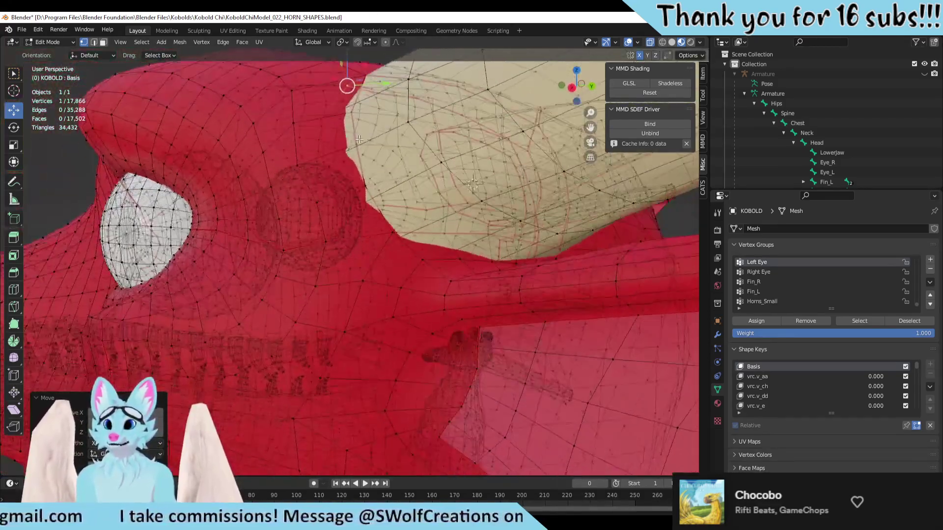
pyautogui.click(336, 216)
pyautogui.moveTo(381, 234); pyautogui.dragTo(356, 249, button='middle')
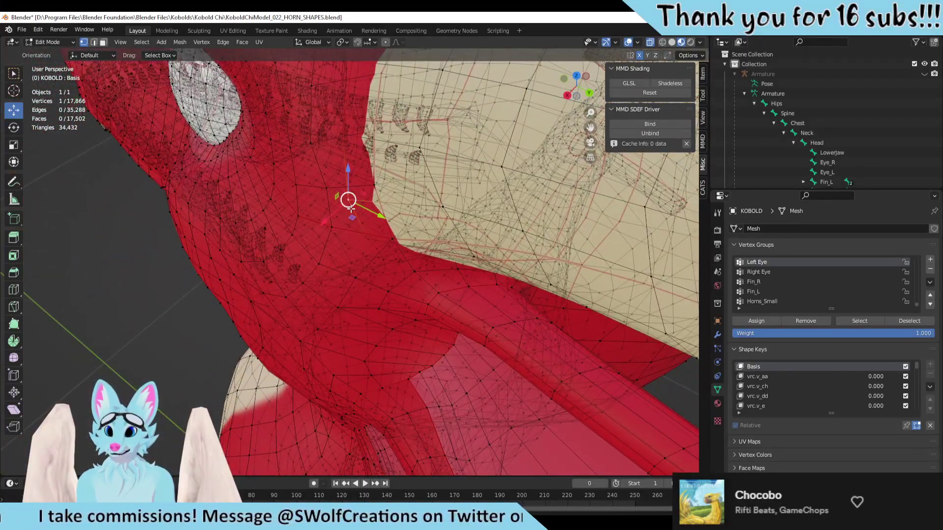
pyautogui.moveTo(349, 199); pyautogui.dragTo(356, 197)
# Step: Adjust vertices around the lower edge of the horn base to even out its border and underside outline
pyautogui.moveTo(356, 197); pyautogui.dragTo(427, 185, button='middle')
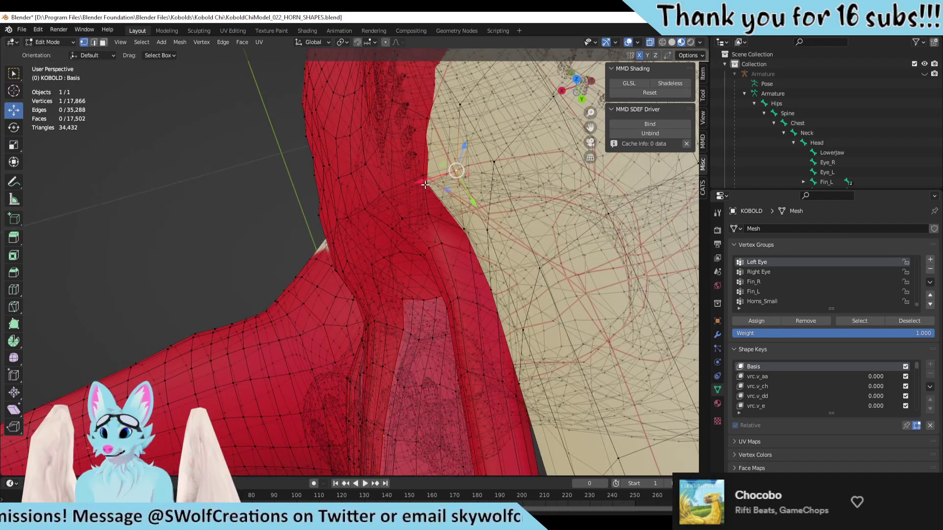
pyautogui.moveTo(425, 184); pyautogui.dragTo(413, 181)
pyautogui.moveTo(412, 181); pyautogui.dragTo(642, 87, button='middle')
pyautogui.moveTo(444, 253)
pyautogui.mouseDown(button='middle')
pyautogui.moveTo(471, 258)
pyautogui.moveTo(464, 246)
pyautogui.moveTo(437, 256)
pyautogui.mouseUp(button='middle')
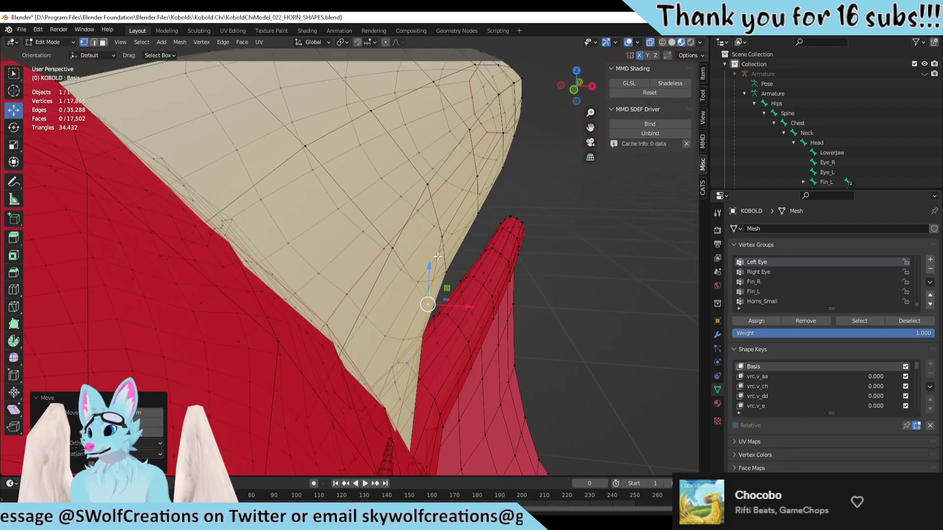
# Step: Move successive vertices along the horn's underside slightly outward on the X axis to smooth its silhouette
pyautogui.click(447, 234)
pyautogui.moveTo(484, 237); pyautogui.dragTo(499, 238)
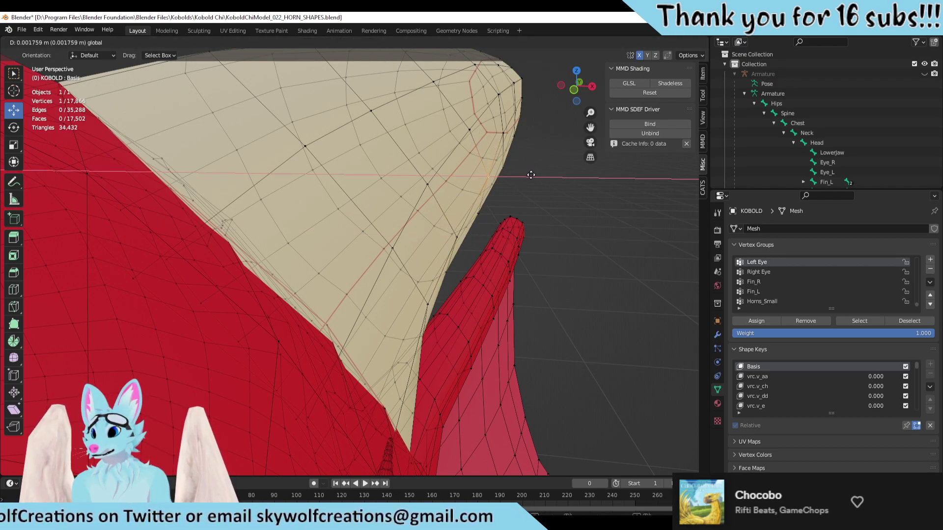
pyautogui.click(504, 134)
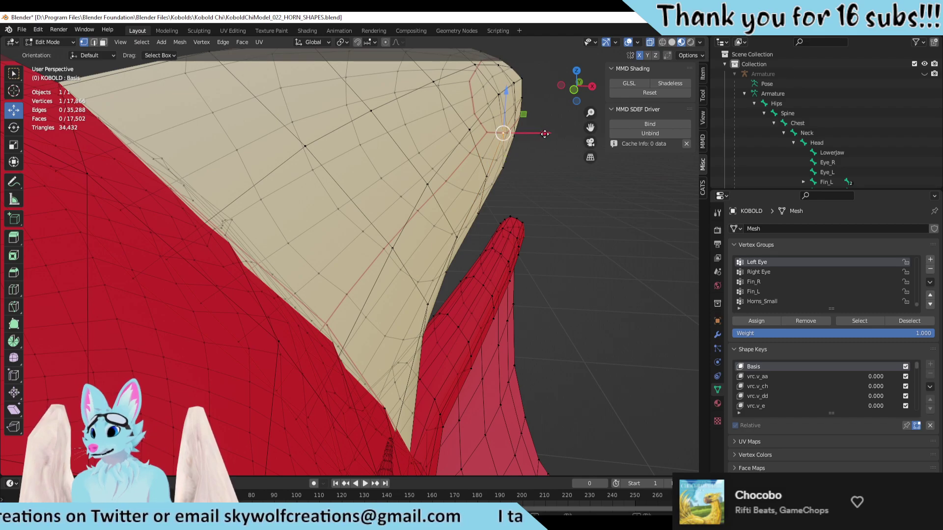
pyautogui.moveTo(544, 134); pyautogui.dragTo(548, 133)
# Step: Select the head vertex just in front of the horn base's front edge for further border adjustment
pyautogui.scroll(-1, 516, 183)
pyautogui.moveTo(342, 236); pyautogui.dragTo(418, 252, button='middle')
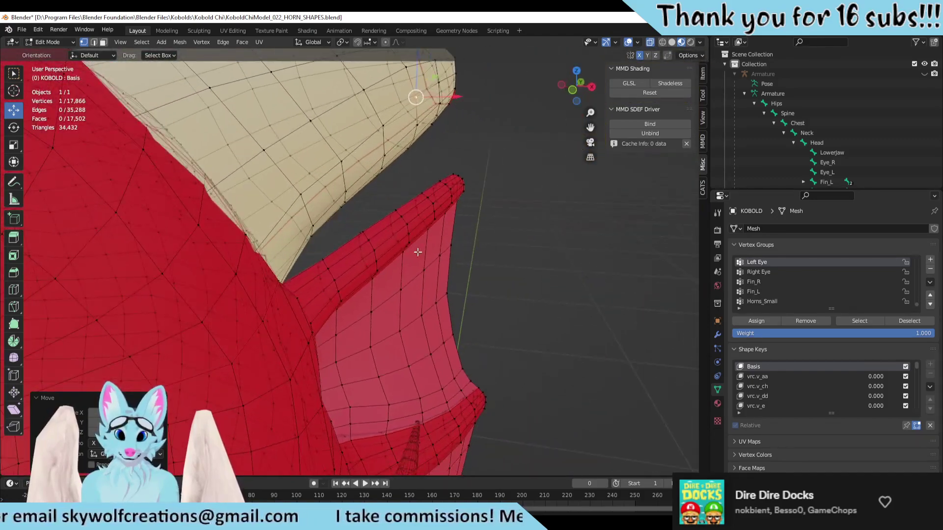
pyautogui.scroll(3, 246, 241)
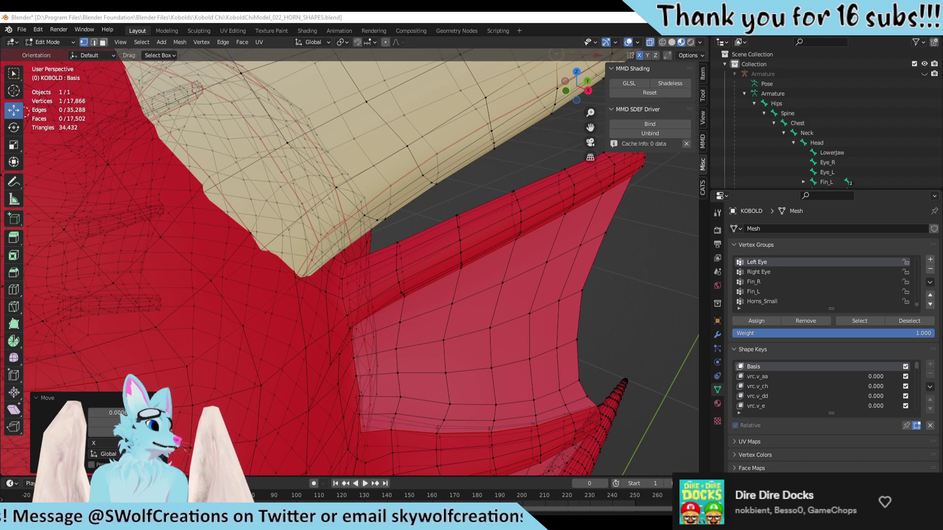
pyautogui.moveTo(281, 215); pyautogui.dragTo(273, 290, button='middle')
pyautogui.click(266, 256)
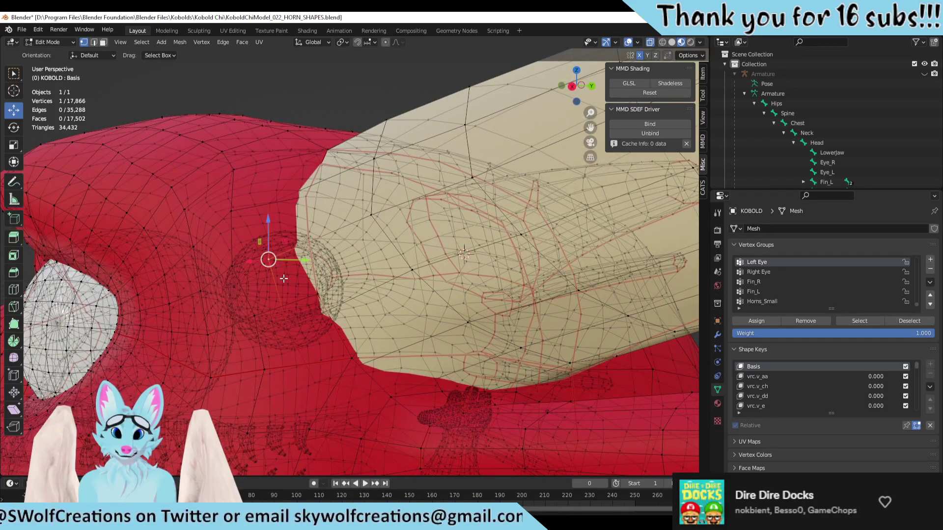
pyautogui.moveTo(265, 255); pyautogui.dragTo(281, 314, button='middle')
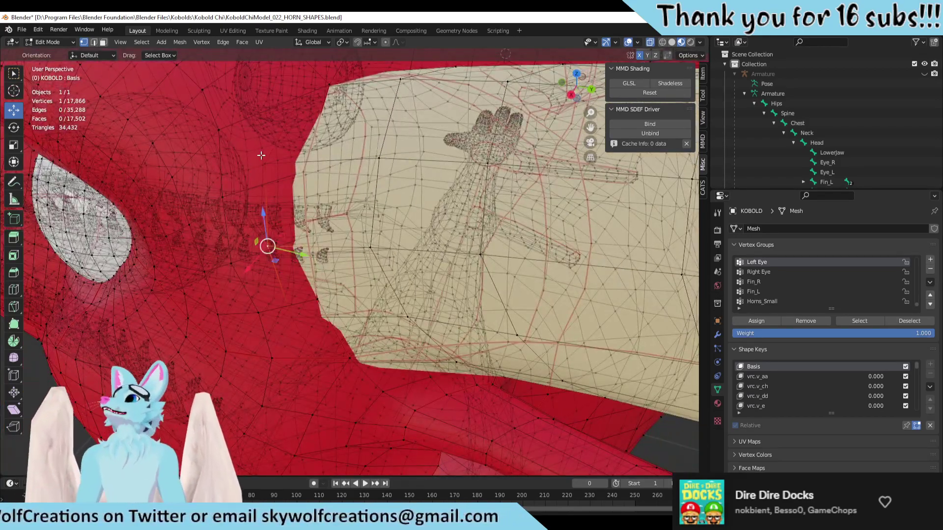
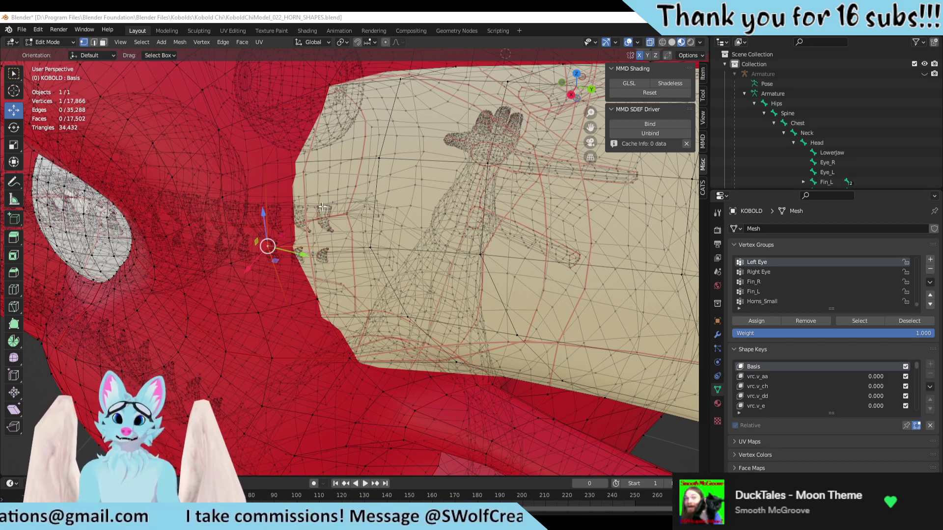
# Step: Move the vertex on the underside of the left horn's base, beside the upper edge of the ear fin
pyautogui.click(420, 314)
pyautogui.moveTo(420, 313)
pyautogui.mouseDown(button='middle')
pyautogui.moveTo(433, 331)
pyautogui.moveTo(486, 296)
pyautogui.moveTo(448, 299)
pyautogui.moveTo(420, 322)
pyautogui.mouseUp(button='middle')
pyautogui.click(411, 319)
pyautogui.click(416, 316)
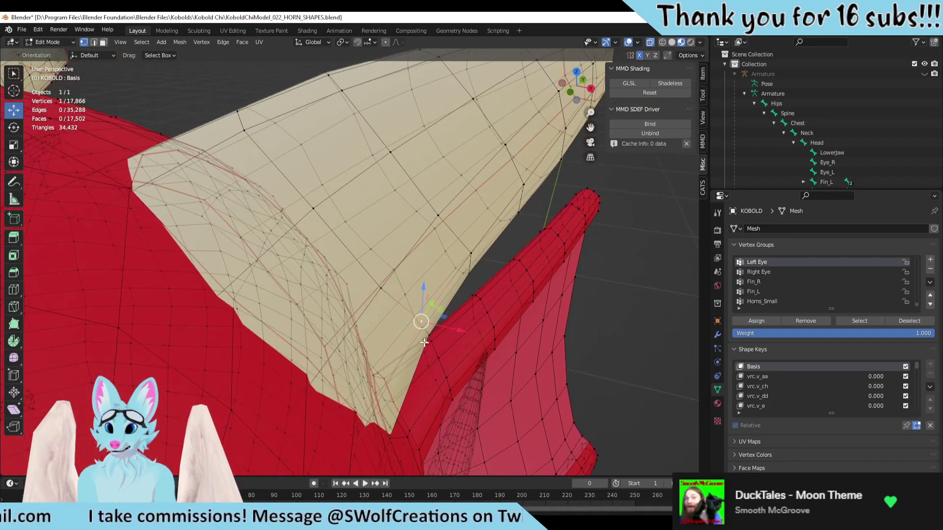
pyautogui.press('g')
pyautogui.click(424, 324)
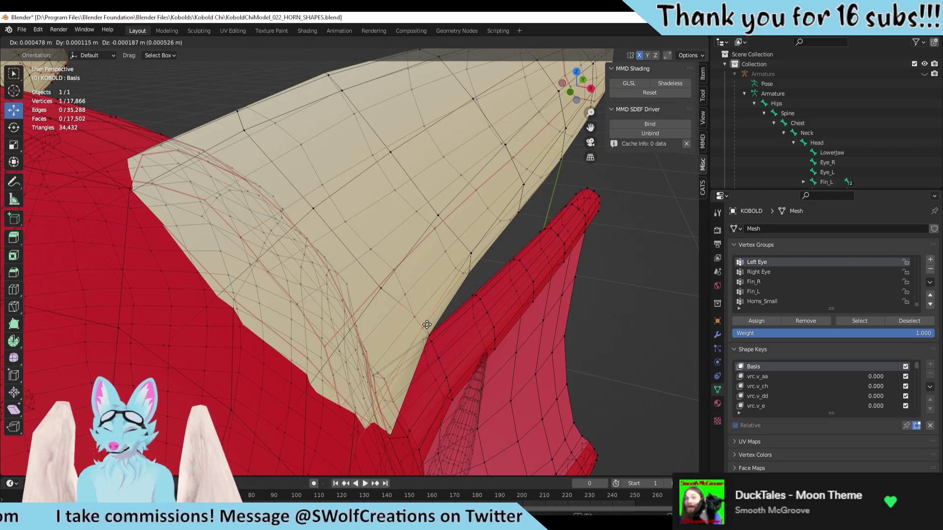
pyautogui.moveTo(424, 324); pyautogui.dragTo(306, 328, button='middle')
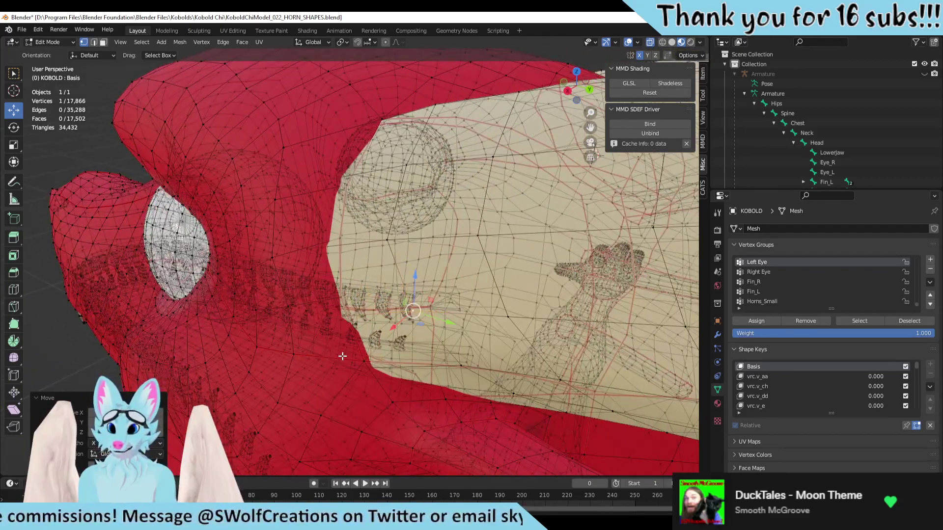
# Step: Reposition the head vertices just below the lower corner of the left horn's base to smooth the seam
pyautogui.moveTo(354, 361); pyautogui.dragTo(373, 369, button='middle')
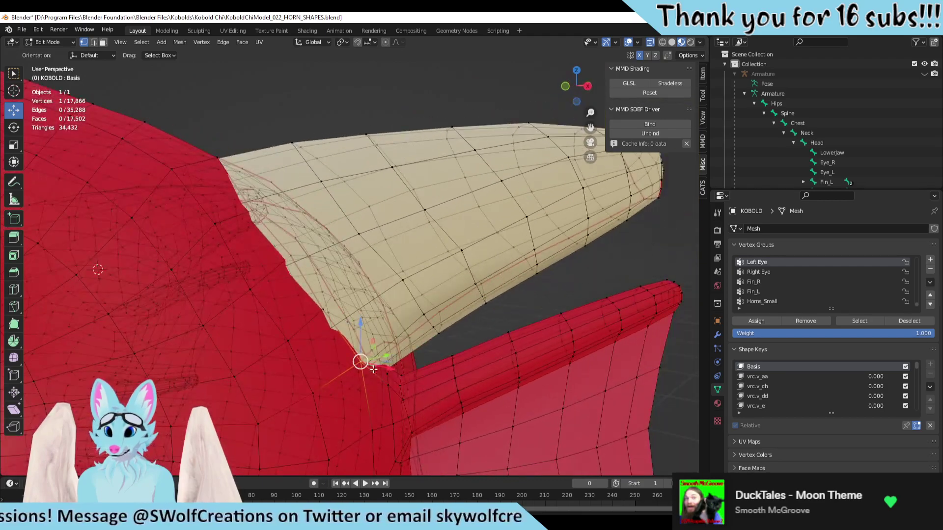
pyautogui.moveTo(360, 362); pyautogui.dragTo(359, 370)
pyautogui.moveTo(359, 370); pyautogui.dragTo(297, 367, button='middle')
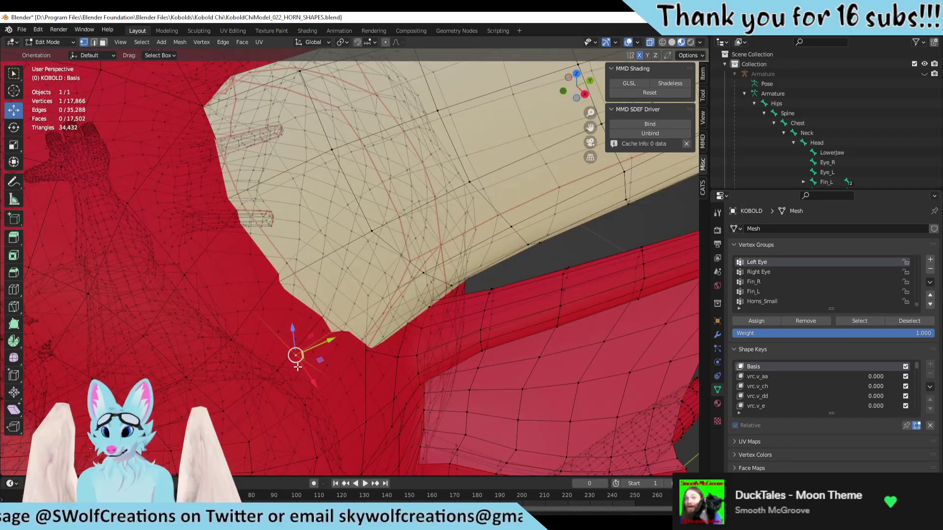
pyautogui.moveTo(295, 355); pyautogui.dragTo(316, 349)
pyautogui.moveTo(316, 350); pyautogui.dragTo(285, 283, button='middle')
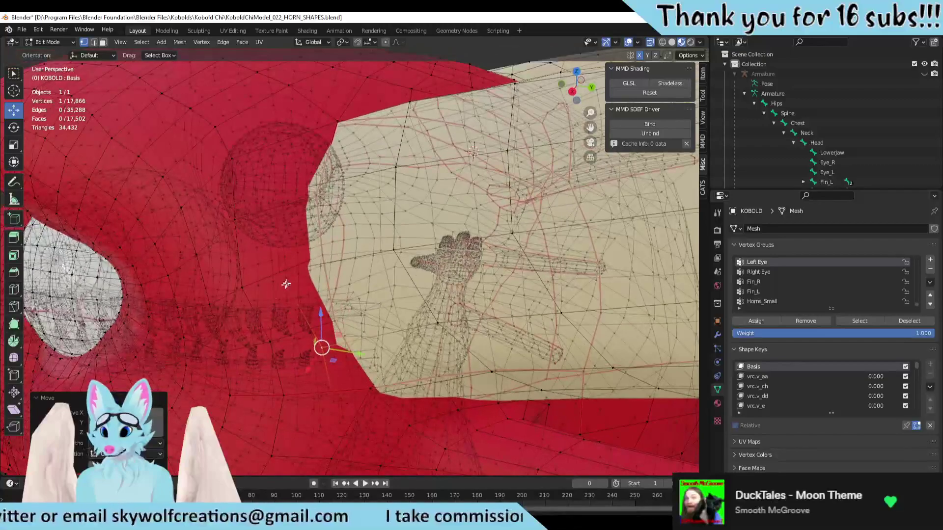
# Step: Move the head vertex directly in front of the left horn's base by about 0.0007 m and clear the selection
pyautogui.click(281, 273)
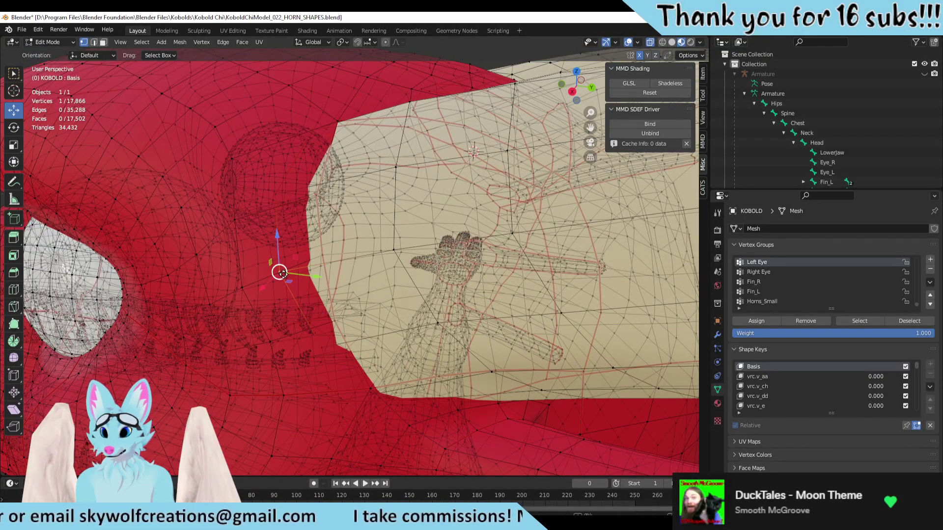
pyautogui.press('g')
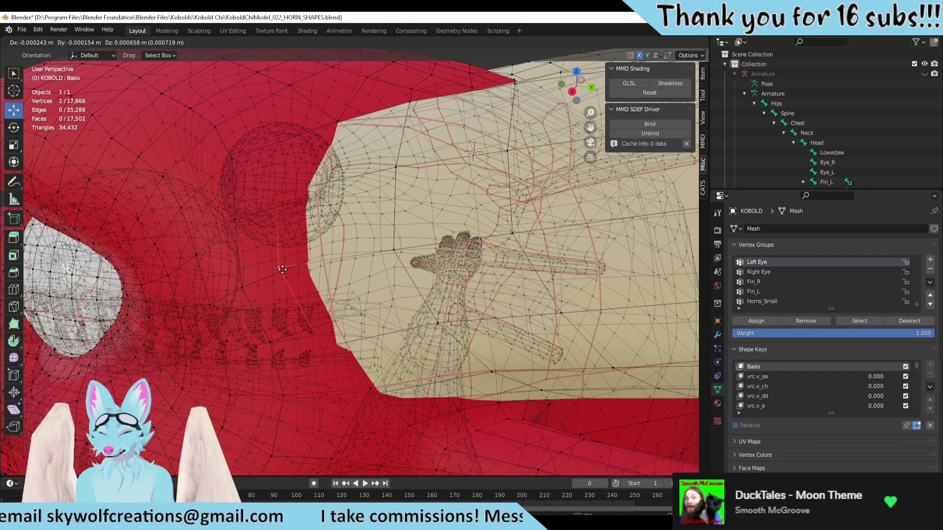
pyautogui.click(281, 269)
pyautogui.moveTo(290, 255)
pyautogui.mouseDown(button='middle')
pyautogui.moveTo(308, 260)
pyautogui.moveTo(298, 293)
pyautogui.moveTo(297, 266)
pyautogui.mouseUp(button='middle')
pyautogui.scroll(-7, 296, 266)
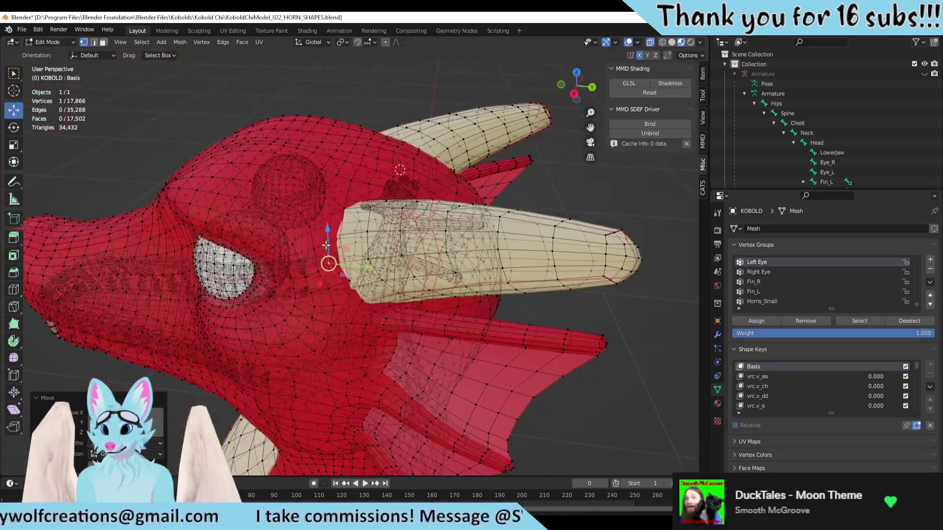
pyautogui.moveTo(330, 187); pyautogui.dragTo(381, 219, button='middle')
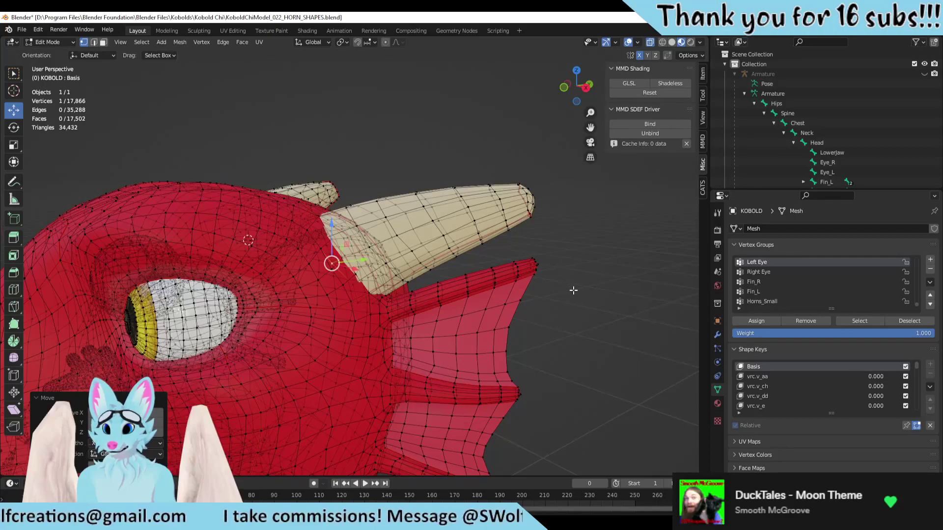
pyautogui.click(570, 255)
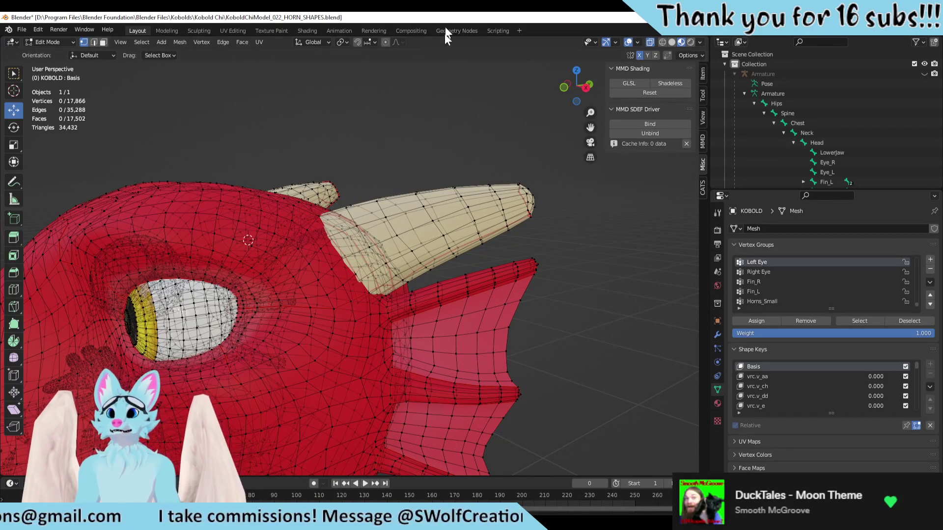
# Step: Inspect the seam between the head and the left horn in Object Mode
pyautogui.press('Tab')
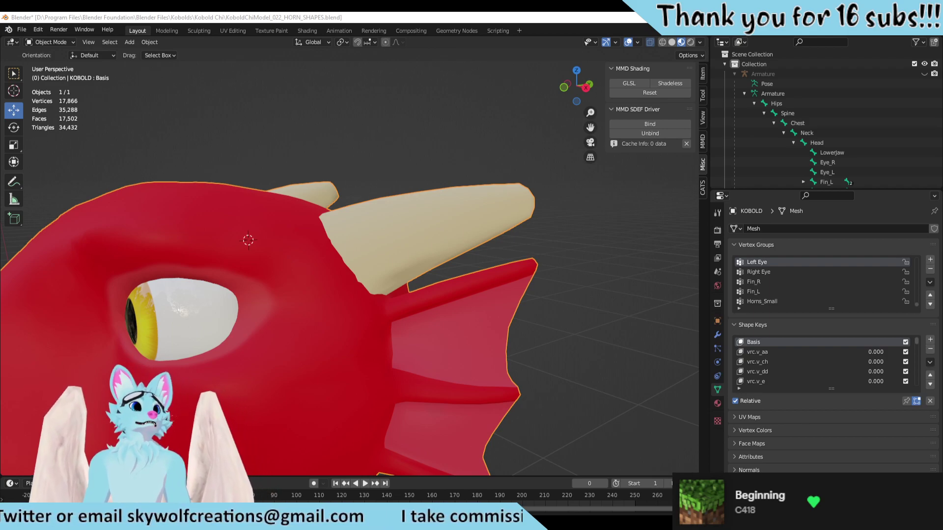
pyautogui.scroll(-4, 268, 126)
pyautogui.moveTo(267, 126); pyautogui.dragTo(333, 205, button='middle')
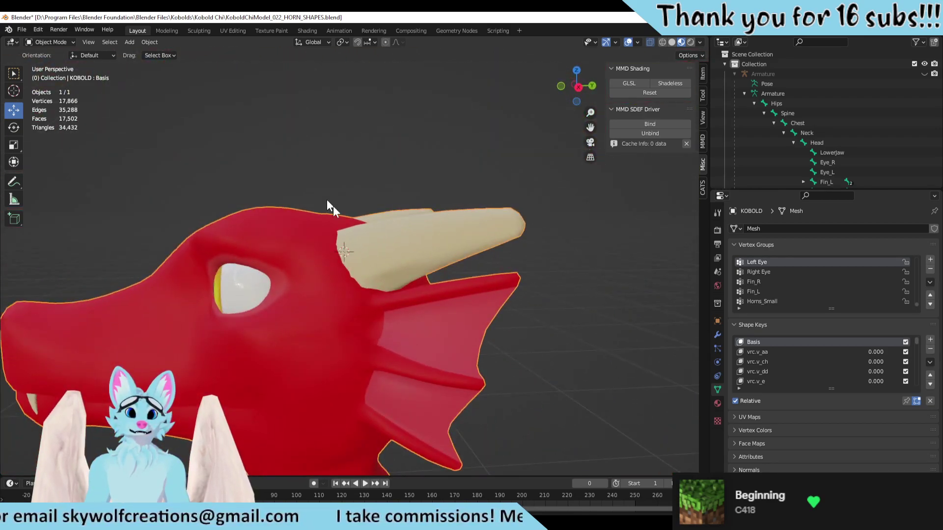
pyautogui.scroll(2, 333, 205)
pyautogui.moveTo(411, 266); pyautogui.dragTo(357, 302, button='middle')
# Step: In Edit Mode, shift the head vertex below the left horn's front lower edge along the X axis and fine-tune its position
pyautogui.press('Tab')
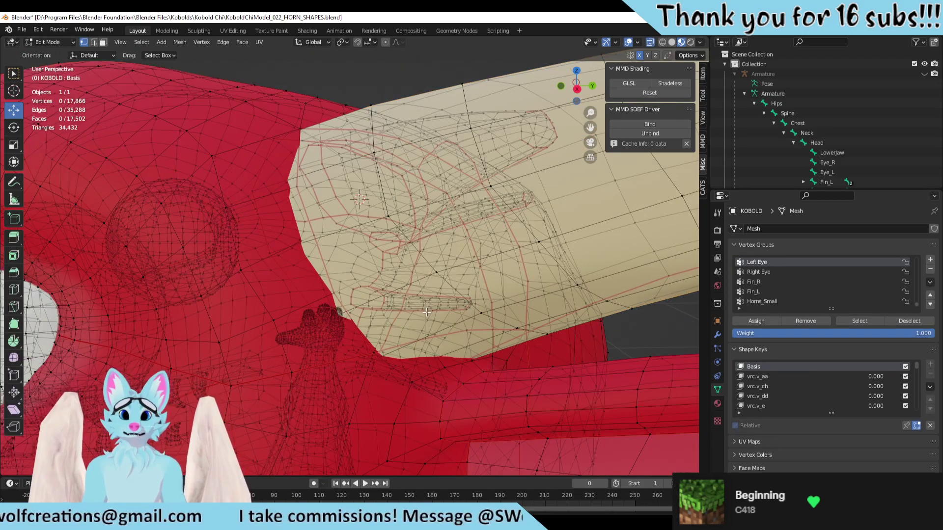
pyautogui.moveTo(399, 354); pyautogui.dragTo(314, 302, button='middle')
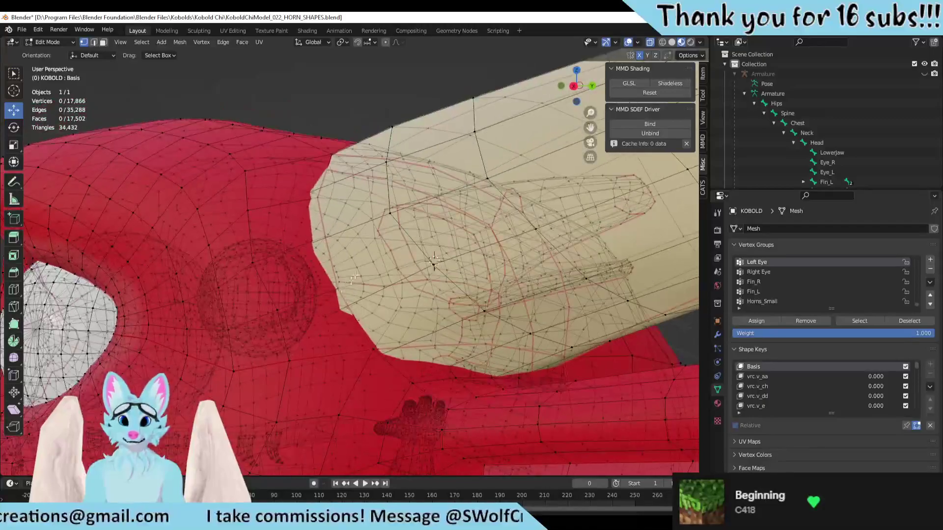
pyautogui.moveTo(340, 339); pyautogui.dragTo(344, 390, button='middle')
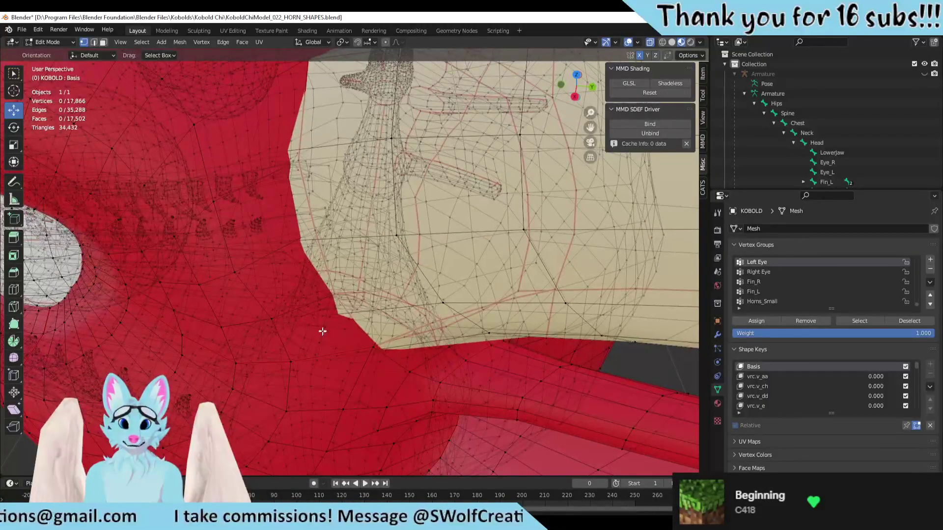
pyautogui.click(326, 315)
pyautogui.moveTo(327, 322); pyautogui.dragTo(460, 343, button='middle')
pyautogui.press('g')
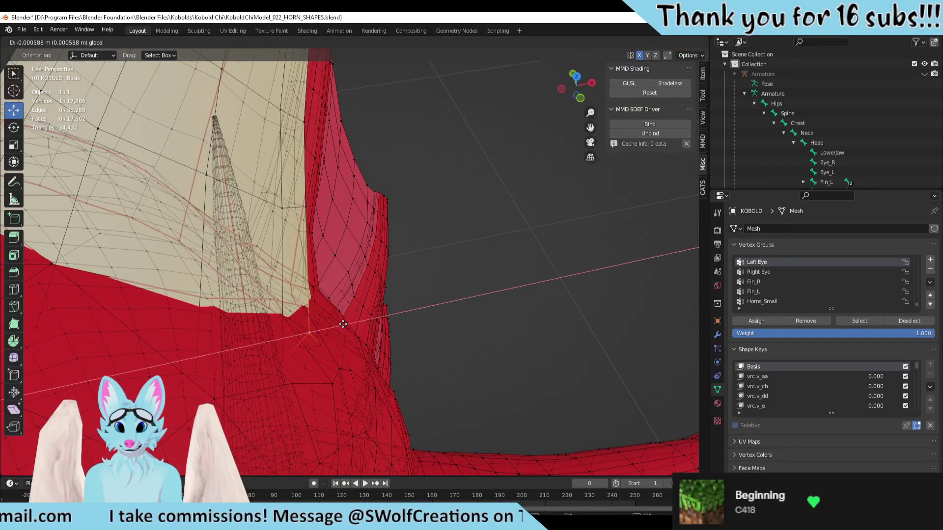
pyautogui.press('x')
pyautogui.click(337, 322)
pyautogui.moveTo(337, 322); pyautogui.dragTo(328, 340, button='middle')
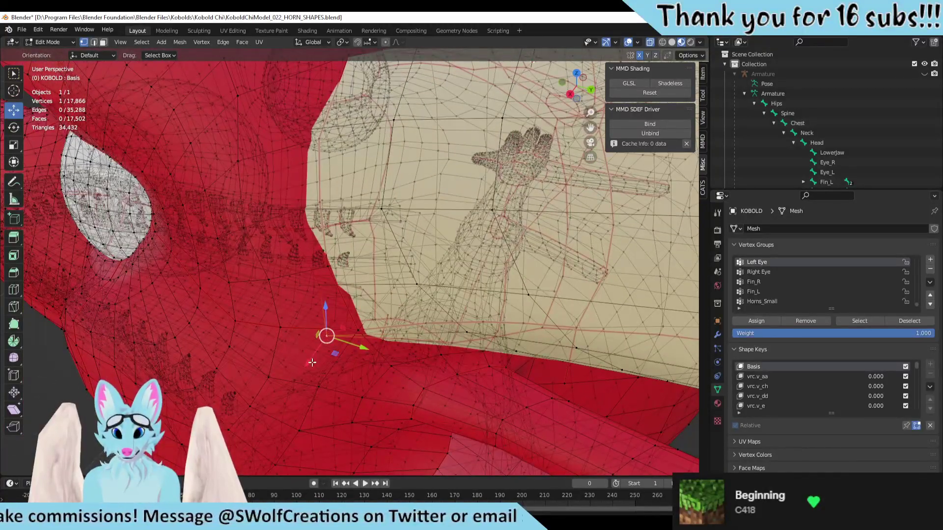
pyautogui.moveTo(327, 340)
pyautogui.mouseDown()
pyautogui.moveTo(310, 360)
pyautogui.moveTo(322, 351)
pyautogui.mouseUp()
pyautogui.moveTo(322, 351); pyautogui.dragTo(305, 293, button='middle')
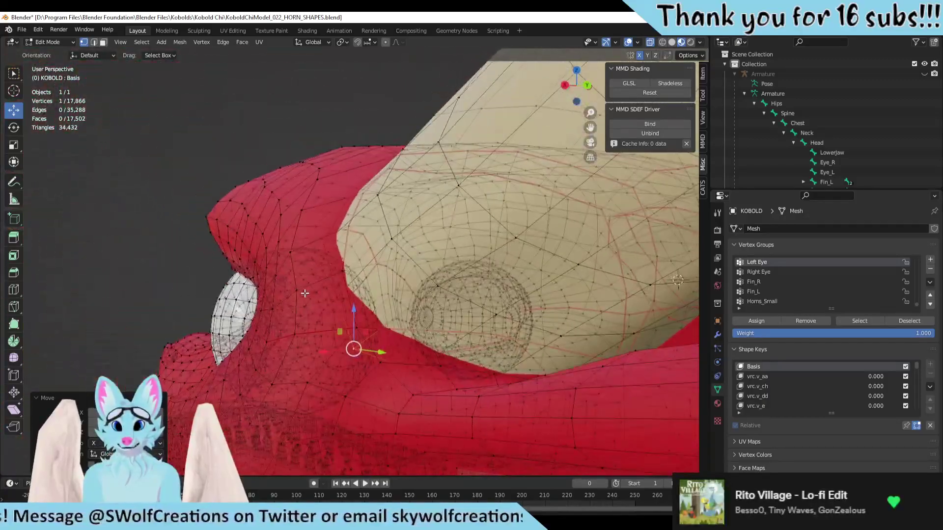
# Step: Reposition the head vertex along the front edge of the left horn's base, between the horn and the eye
pyautogui.moveTo(331, 265); pyautogui.dragTo(335, 268, button='middle')
pyautogui.moveTo(317, 230); pyautogui.dragTo(311, 228, button='middle')
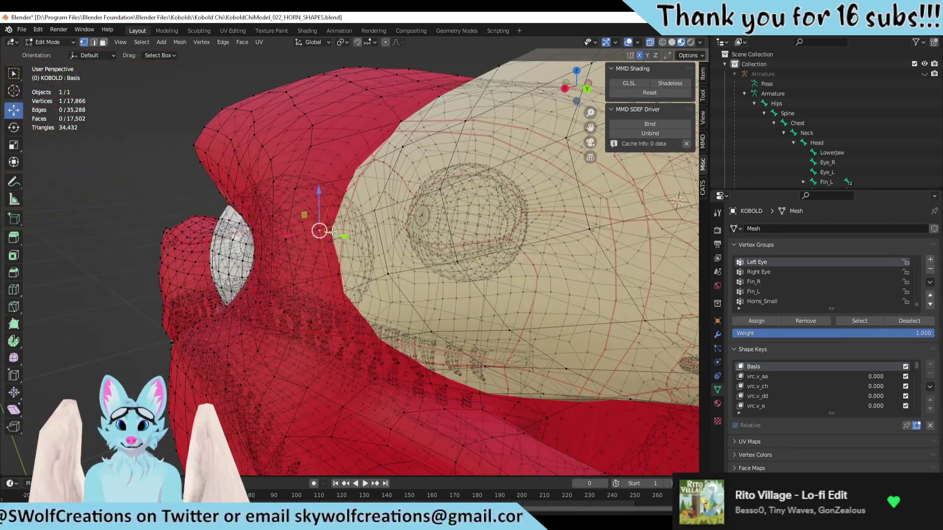
pyautogui.moveTo(320, 230); pyautogui.dragTo(329, 219)
pyautogui.moveTo(329, 219); pyautogui.dragTo(352, 284, button='middle')
pyautogui.press('g')
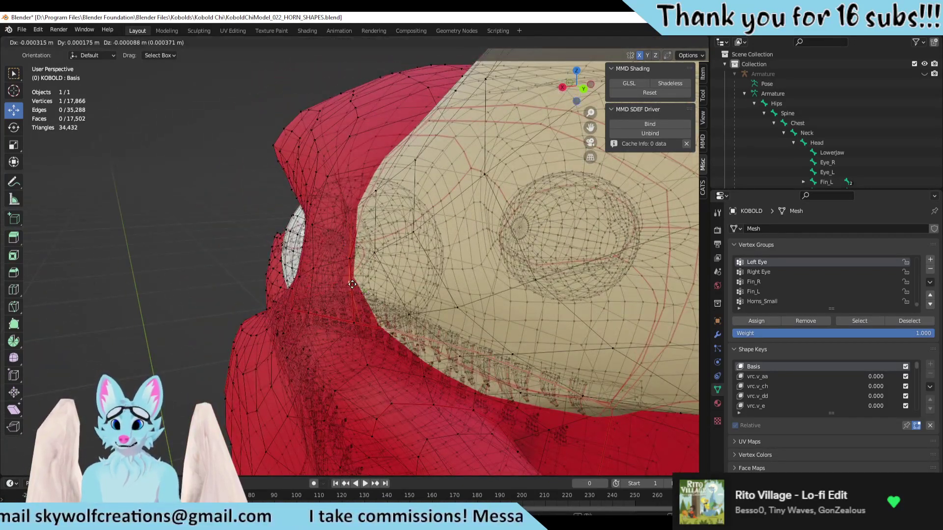
pyautogui.click(347, 275)
pyautogui.scroll(5, 347, 275)
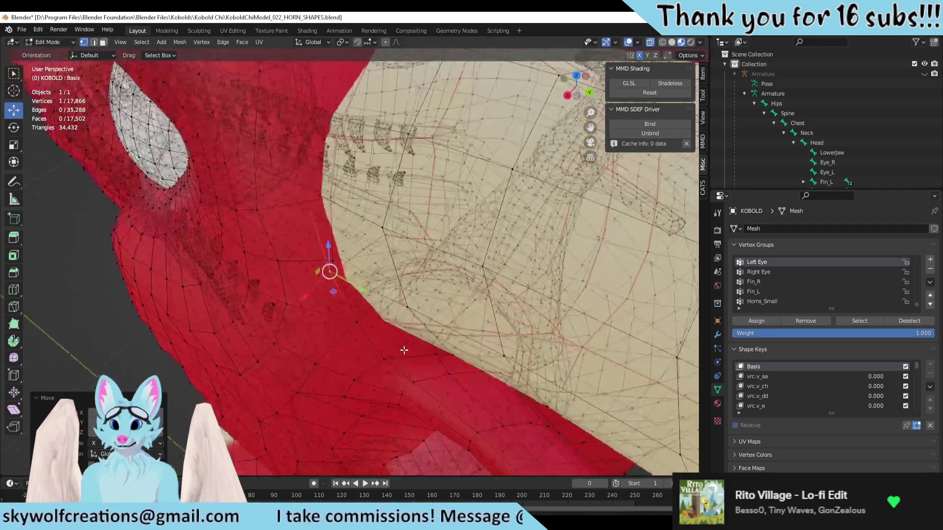
pyautogui.moveTo(408, 310); pyautogui.dragTo(349, 239, button='middle')
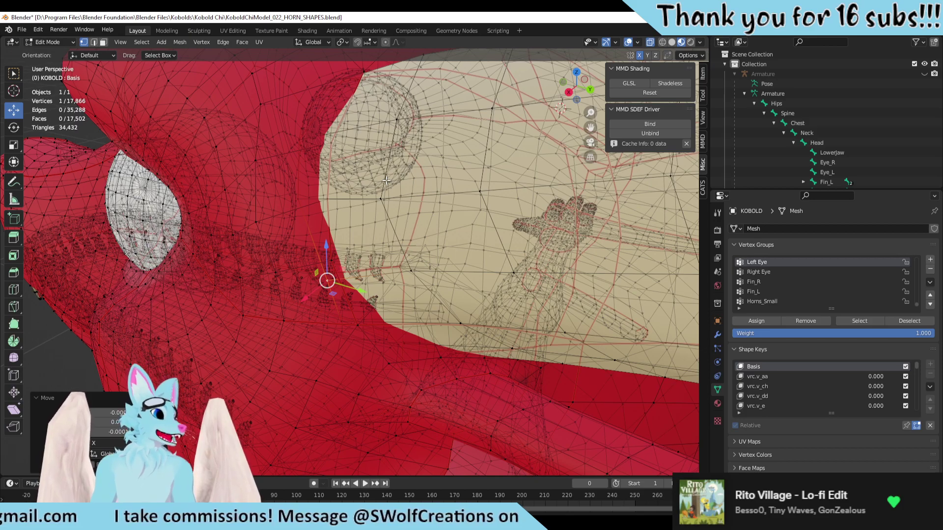
# Step: Adjust the head vertices beside the upper front edge of the left horn's base
pyautogui.scroll(1, 373, 194)
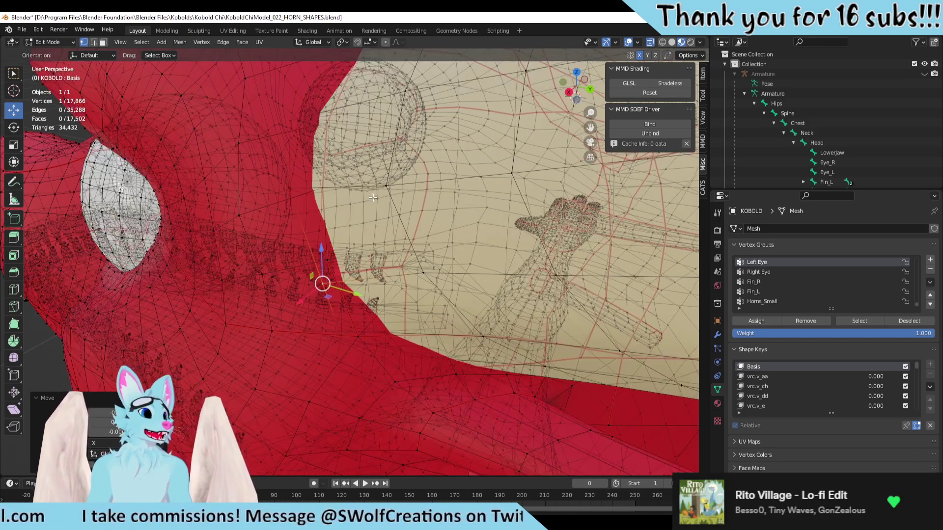
pyautogui.keyDown('shift'); pyautogui.moveTo(369, 125); pyautogui.dragTo(264, 185, button='middle'); pyautogui.keyUp('shift')
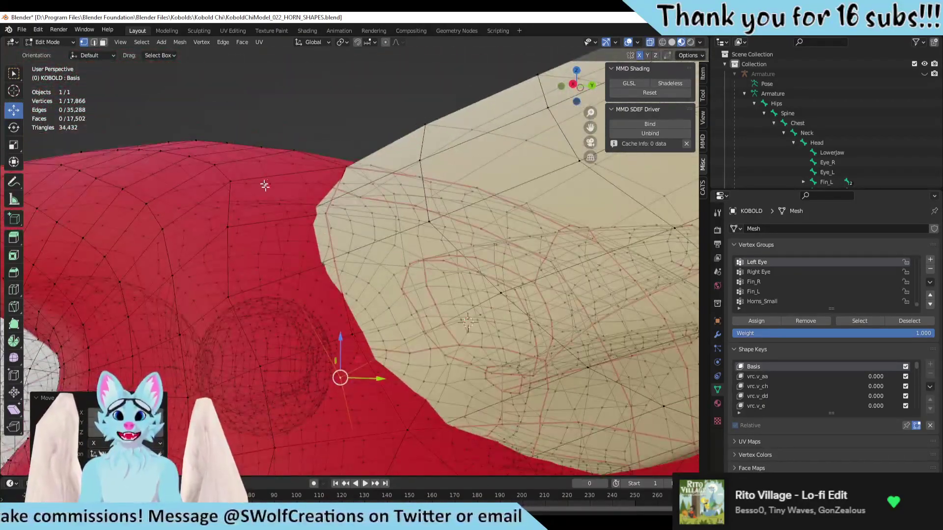
pyautogui.moveTo(276, 221); pyautogui.dragTo(297, 238, button='middle')
pyautogui.moveTo(274, 231); pyautogui.dragTo(280, 221)
pyautogui.moveTo(280, 221); pyautogui.dragTo(284, 270, button='middle')
pyautogui.click(277, 270)
pyautogui.click(279, 269)
pyautogui.moveTo(285, 269); pyautogui.dragTo(297, 270)
pyautogui.moveTo(297, 270); pyautogui.dragTo(362, 265, button='middle')
# Step: Check the overall shape of the head and horns in Object Mode
pyautogui.scroll(-4, 356, 324)
pyautogui.press('Tab')
pyautogui.scroll(-4, 363, 255)
pyautogui.moveTo(367, 231); pyautogui.dragTo(373, 292, button='middle')
pyautogui.scroll(-4, 446, 273)
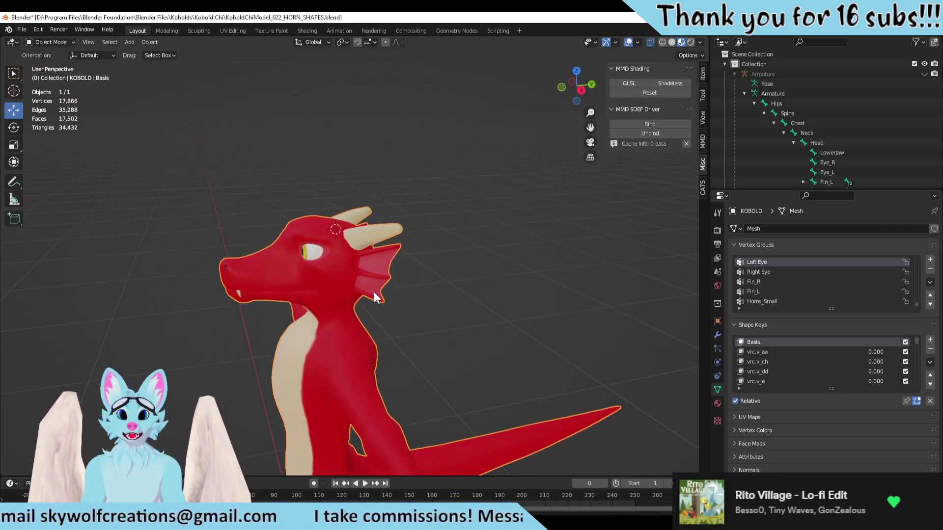
pyautogui.scroll(2, 379, 300)
# Step: Return to Edit Mode and examine the left horn's mesh from its base to its tip
pyautogui.press('Tab')
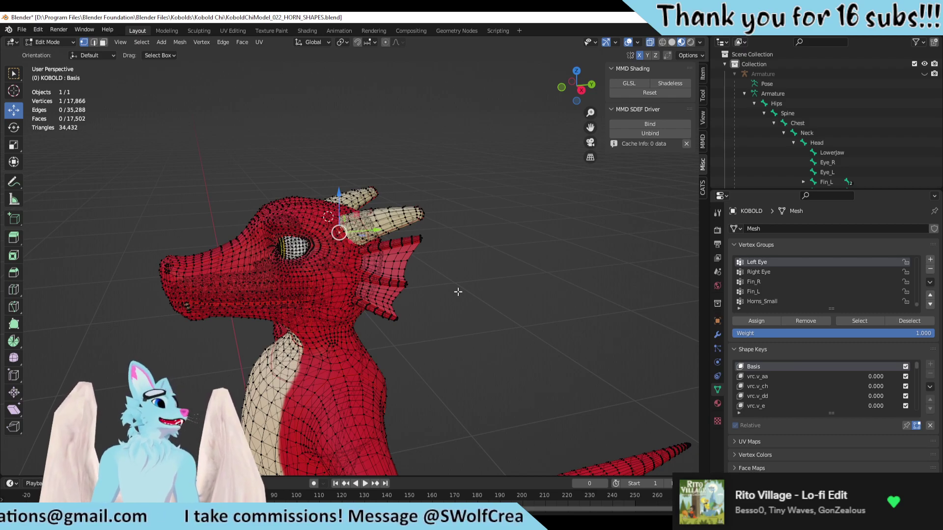
pyautogui.scroll(3, 500, 158)
pyautogui.scroll(3, 505, 157)
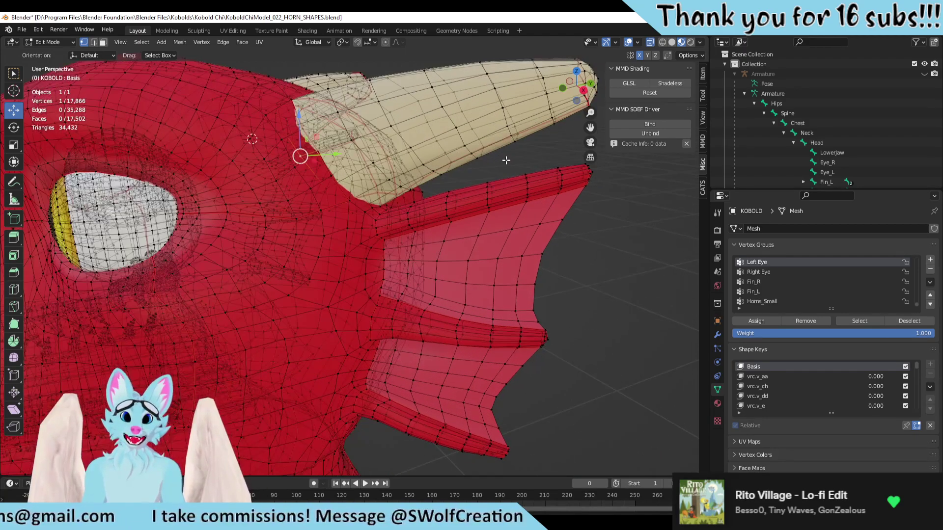
pyautogui.keyDown('shift'); pyautogui.moveTo(522, 162); pyautogui.dragTo(476, 341, button='middle'); pyautogui.keyUp('shift')
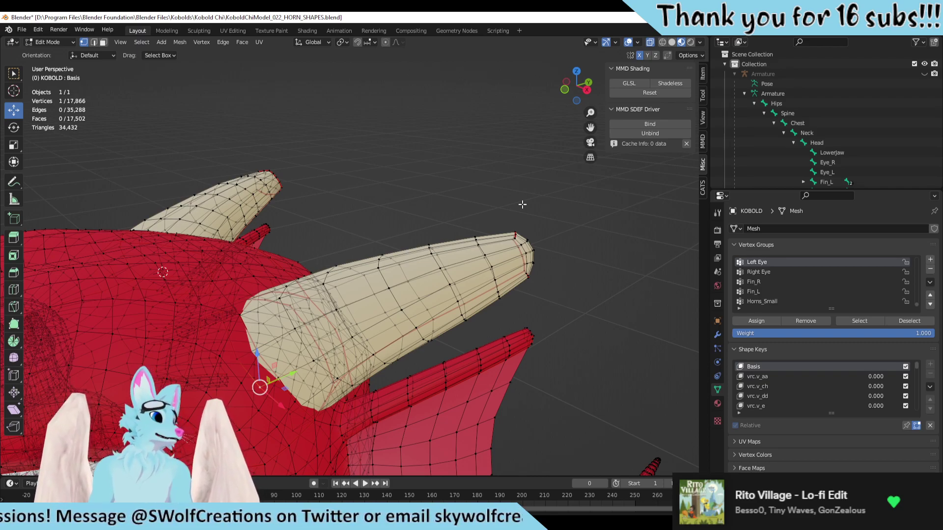
pyautogui.scroll(1, 442, 181)
pyautogui.moveTo(388, 179); pyautogui.dragTo(421, 200, button='middle')
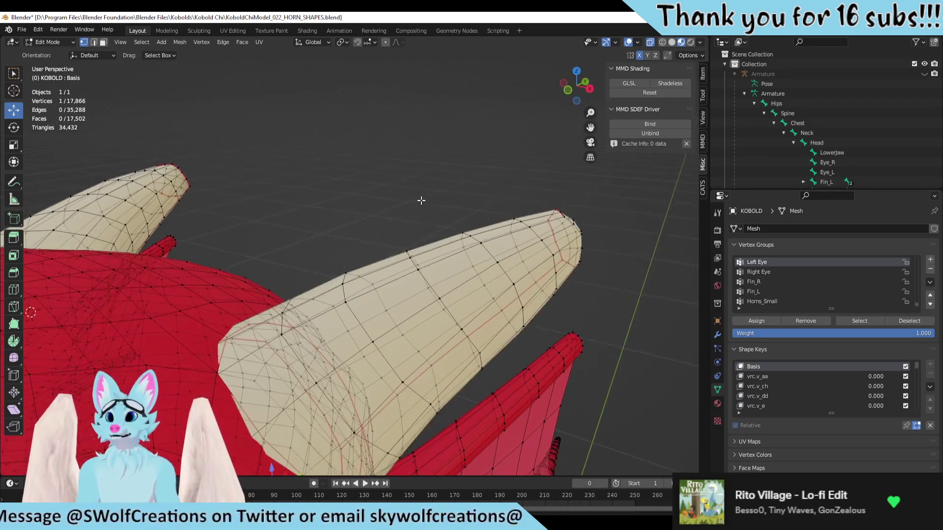
pyautogui.moveTo(569, 225); pyautogui.dragTo(514, 245, button='middle')
pyautogui.scroll(-2, 533, 226)
pyautogui.scroll(2, 528, 241)
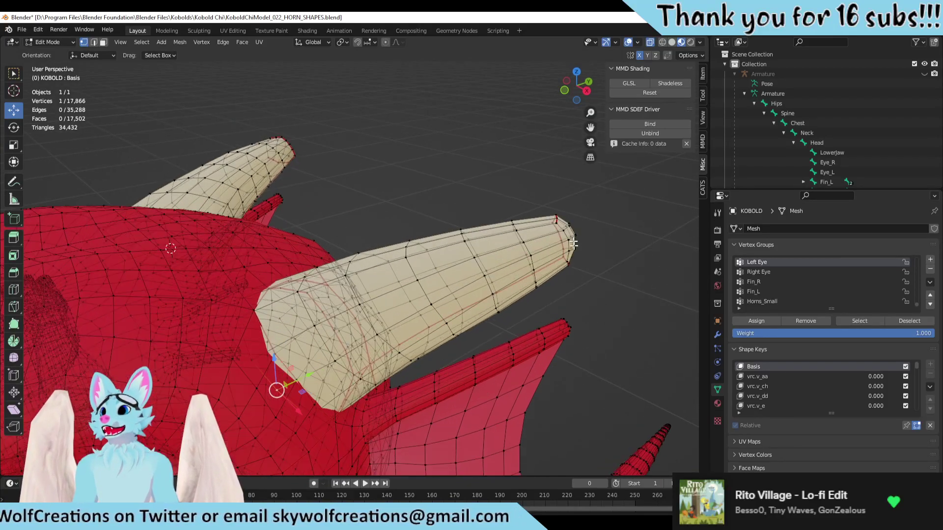
# Step: Move the head vertex on the upper inner edge of the left horn's opening, working from inside the head
pyautogui.keyDown('shift'); pyautogui.moveTo(248, 322); pyautogui.dragTo(460, 258, button='middle'); pyautogui.keyUp('shift')
pyautogui.moveTo(278, 211); pyautogui.dragTo(222, 263, button='middle')
pyautogui.click(208, 235)
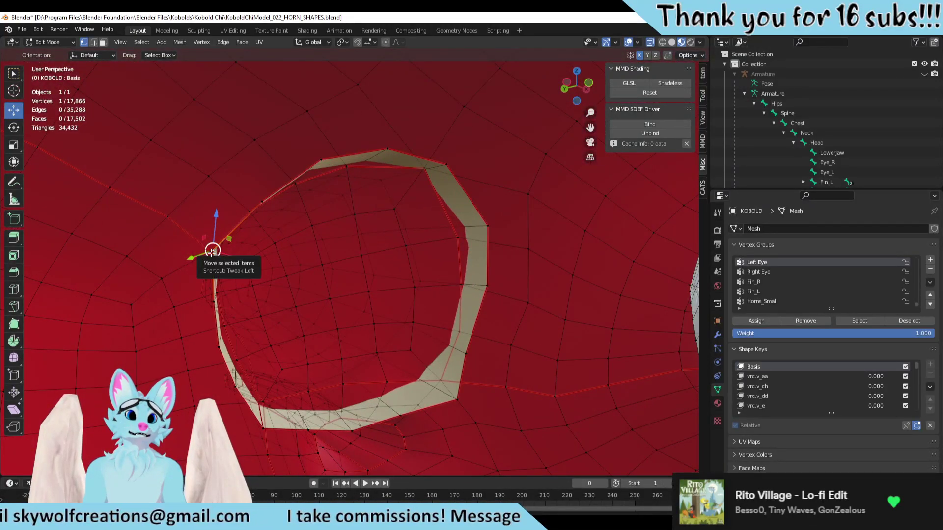
pyautogui.moveTo(212, 252); pyautogui.dragTo(223, 259)
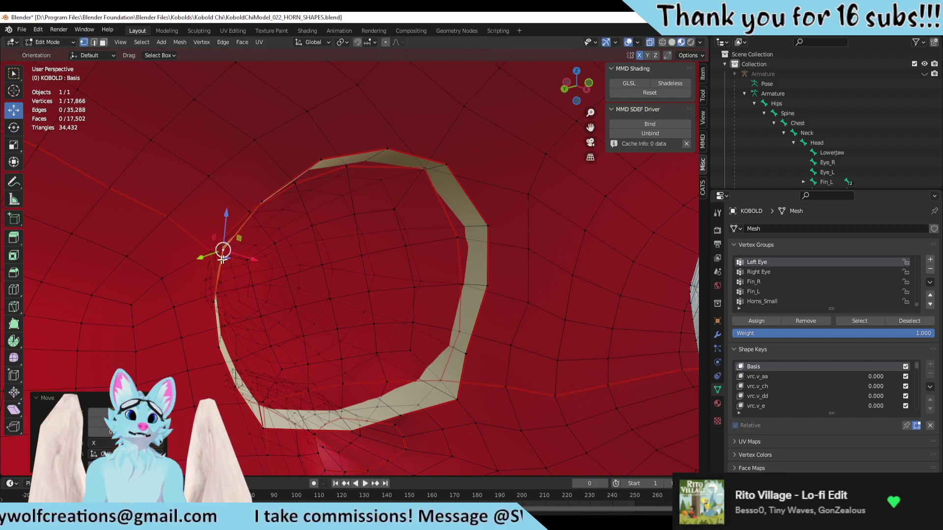
pyautogui.moveTo(222, 260); pyautogui.dragTo(210, 279, button='middle')
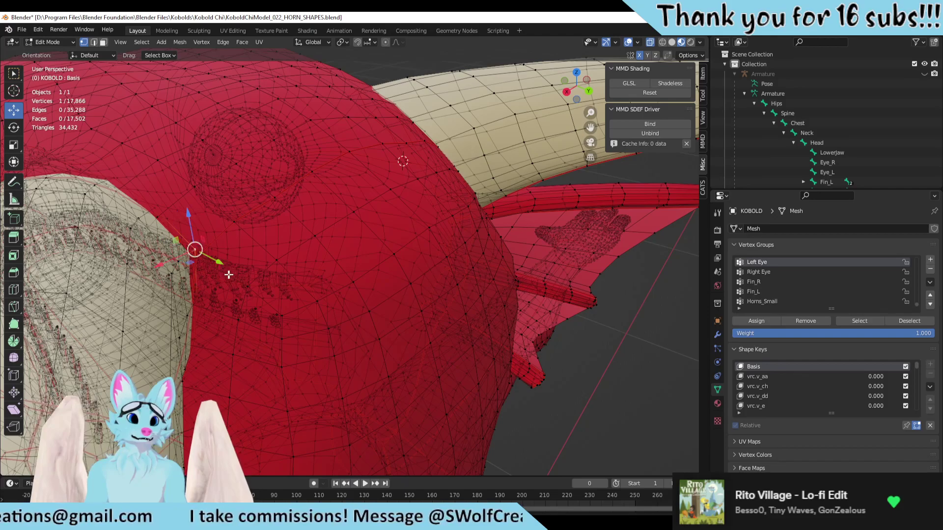
pyautogui.moveTo(195, 251); pyautogui.dragTo(169, 276)
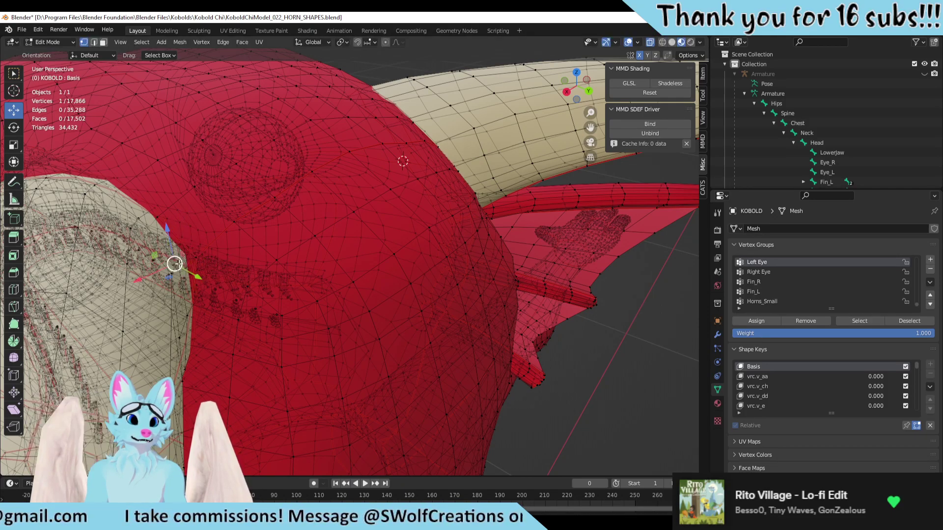
# Step: Nudge the selected head vertex into its final position along the inner edge of the left horn's opening
pyautogui.moveTo(181, 264)
pyautogui.mouseDown(button='middle')
pyautogui.moveTo(214, 263)
pyautogui.moveTo(178, 269)
pyautogui.mouseUp(button='middle')
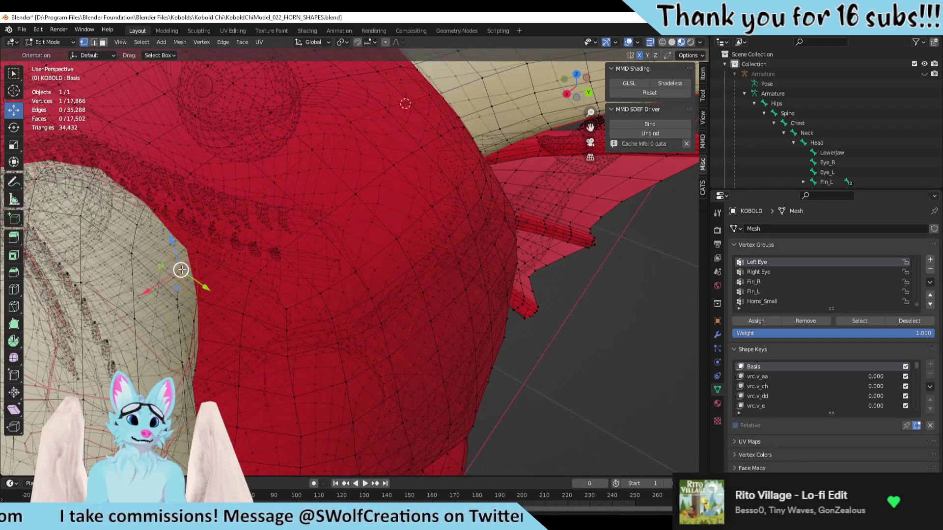
pyautogui.moveTo(178, 269); pyautogui.dragTo(176, 270)
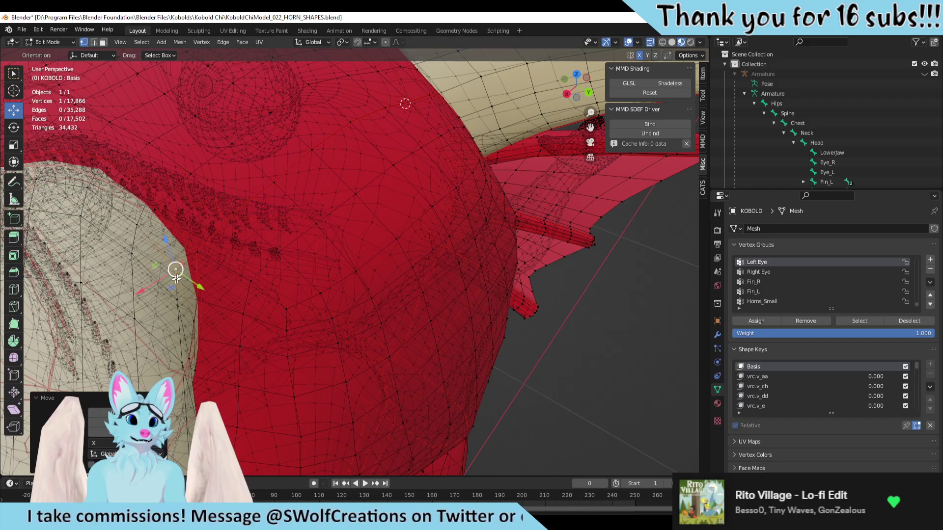
pyautogui.moveTo(176, 270); pyautogui.dragTo(380, 204, button='middle')
# Step: Switch to Object Mode and inspect the head, horns and fins from the front, side and back
pyautogui.press('Tab')
pyautogui.scroll(-3, 261, 317)
pyautogui.scroll(3, 429, 258)
pyautogui.scroll(-4, 359, 158)
pyautogui.click(566, 293)
pyautogui.scroll(-4, 470, 304)
pyautogui.moveTo(393, 282); pyautogui.dragTo(421, 309, button='middle')
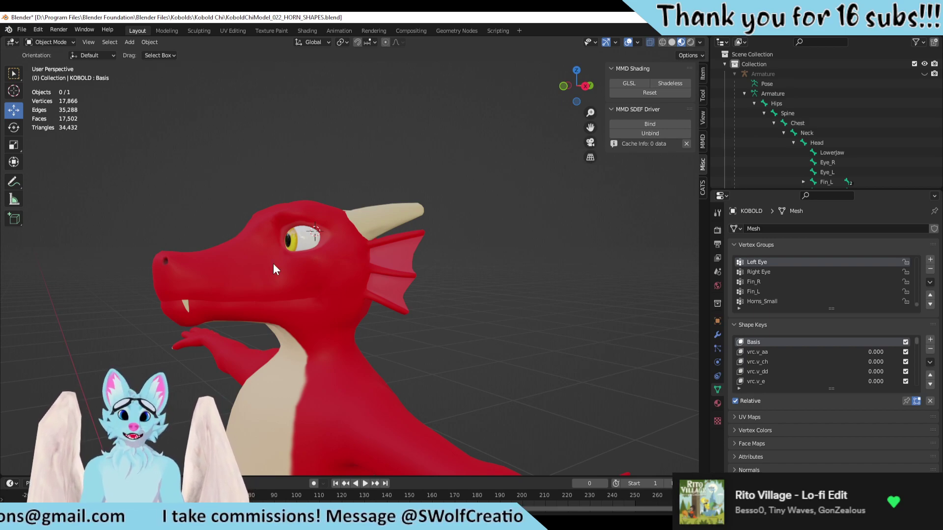
pyautogui.scroll(3, 295, 221)
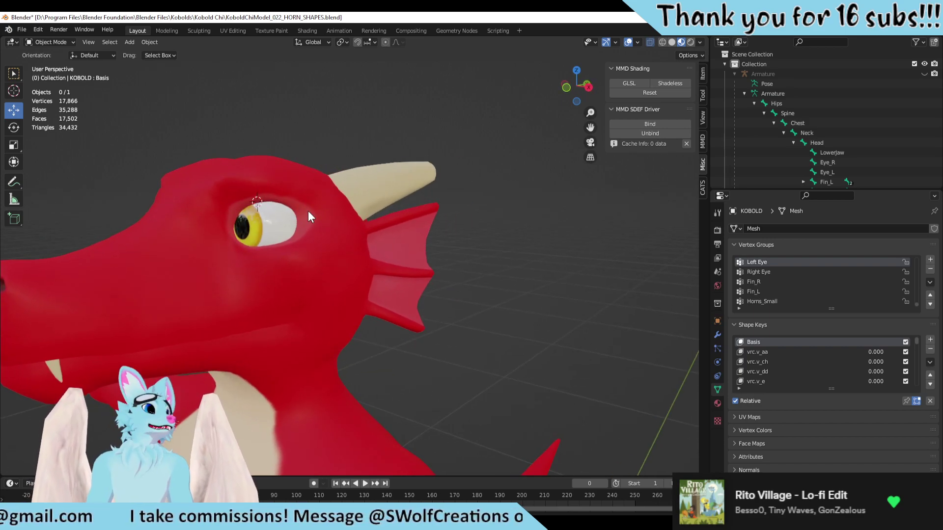
pyautogui.scroll(4, 307, 211)
pyautogui.moveTo(254, 211); pyautogui.dragTo(69, 194, button='middle')
pyautogui.scroll(1, 98, 190)
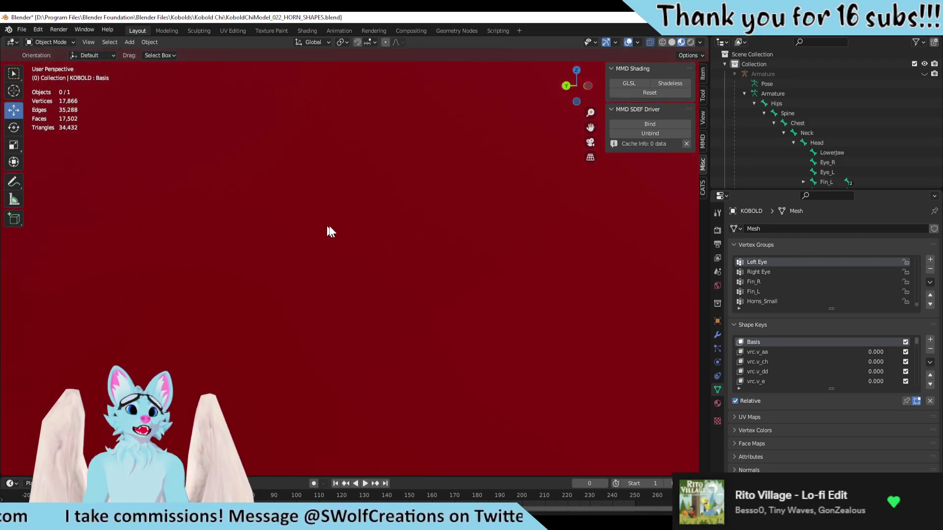
pyautogui.scroll(-3, 314, 248)
pyautogui.scroll(-5, 296, 249)
pyautogui.moveTo(271, 226); pyautogui.dragTo(323, 267, button='middle')
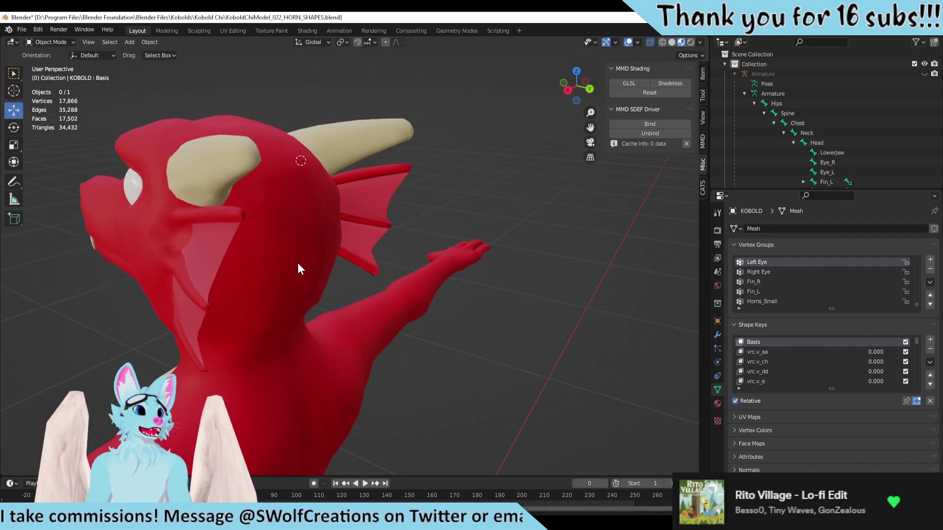
pyautogui.scroll(-2, 297, 266)
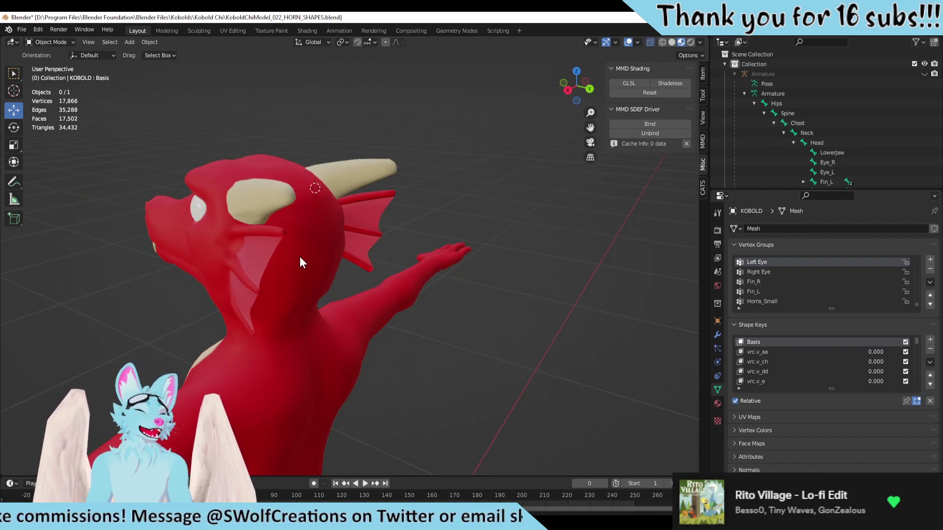
pyautogui.scroll(-1, 278, 252)
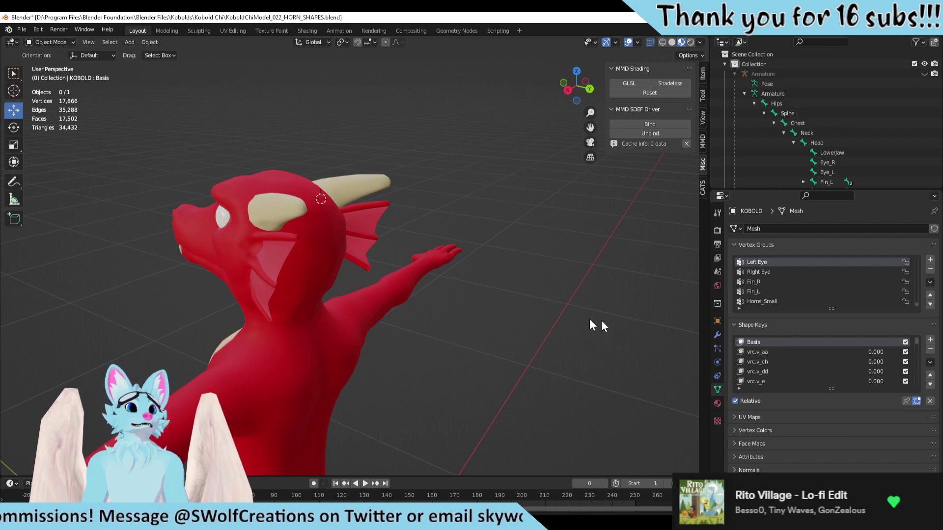
# Step: Select the kobold mesh and return to Edit Mode with the left horn's base in close view
pyautogui.moveTo(596, 325); pyautogui.dragTo(396, 370, button='middle')
pyautogui.scroll(4, 438, 275)
pyautogui.moveTo(329, 290); pyautogui.dragTo(332, 248, button='middle')
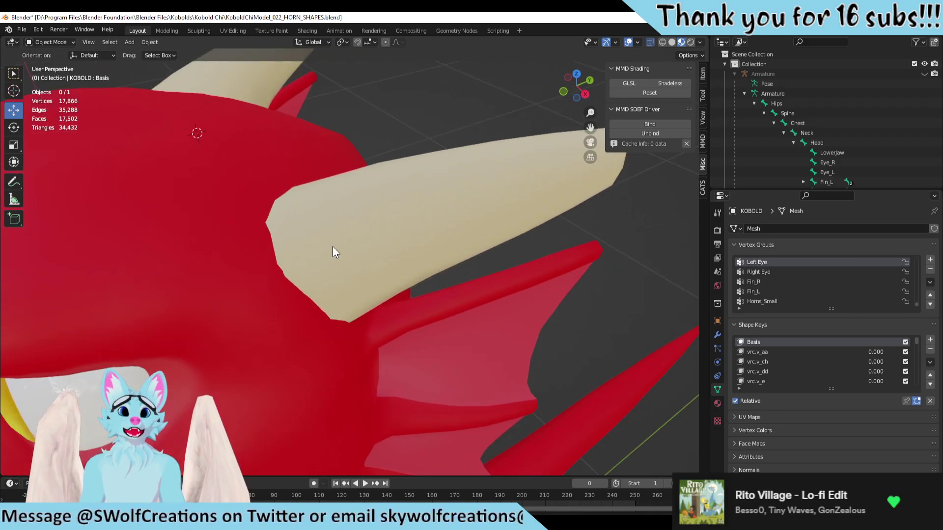
pyautogui.click(334, 248)
pyautogui.press('Tab')
pyautogui.scroll(2, 348, 209)
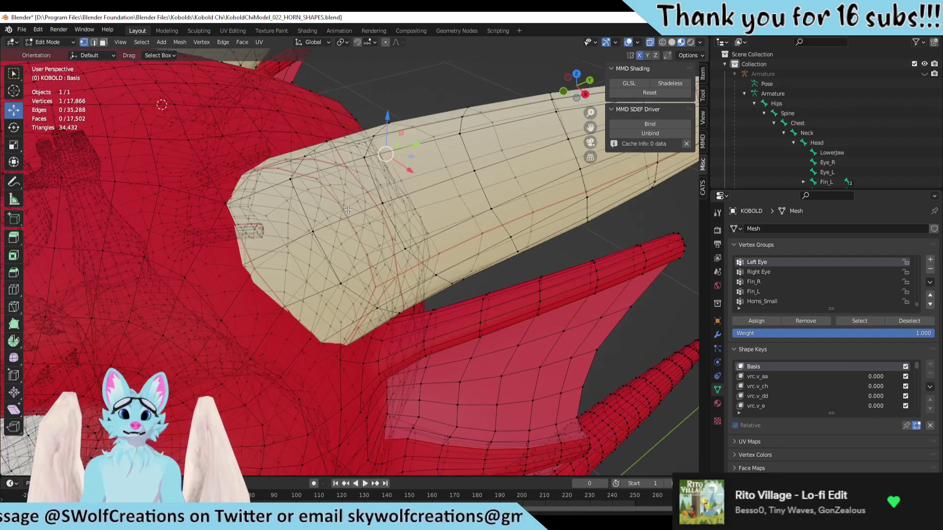
# Step: Try moving the selected head vertex at the left horn's upper base edge, and undo the move
pyautogui.moveTo(227, 201); pyautogui.dragTo(447, 280, button='middle')
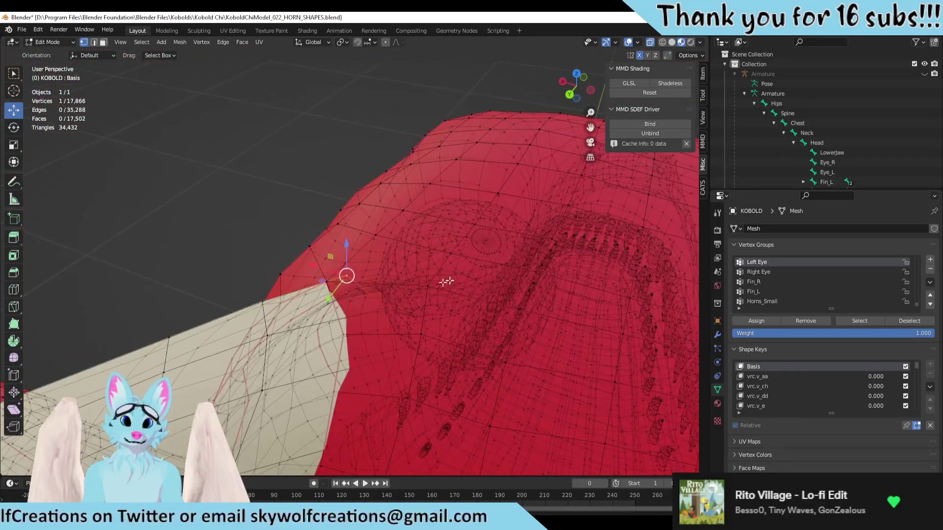
pyautogui.moveTo(346, 275); pyautogui.dragTo(351, 291)
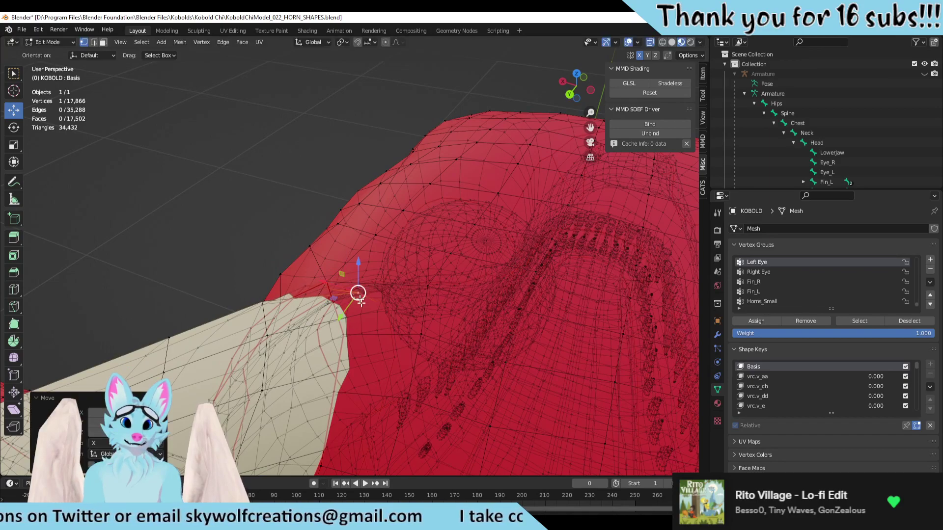
pyautogui.moveTo(358, 294); pyautogui.dragTo(422, 327, button='middle')
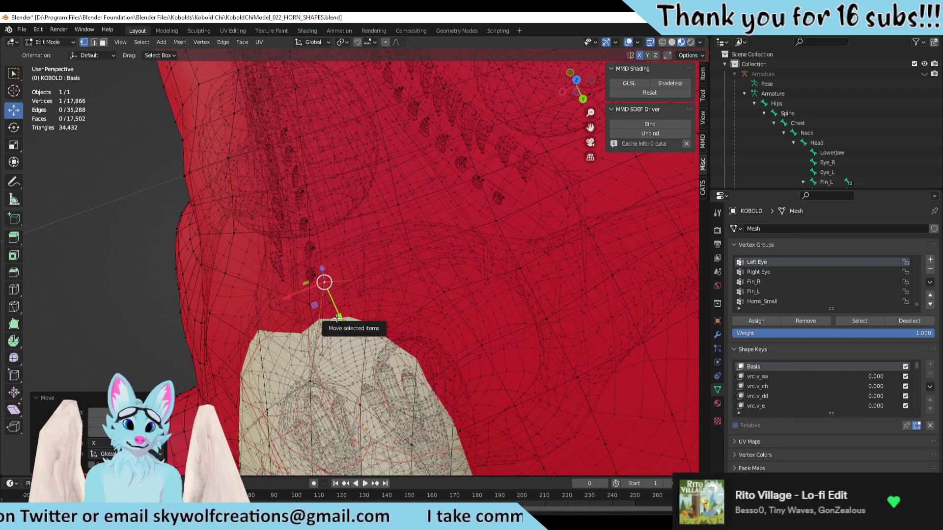
pyautogui.hotkey('ctrl', 'z')
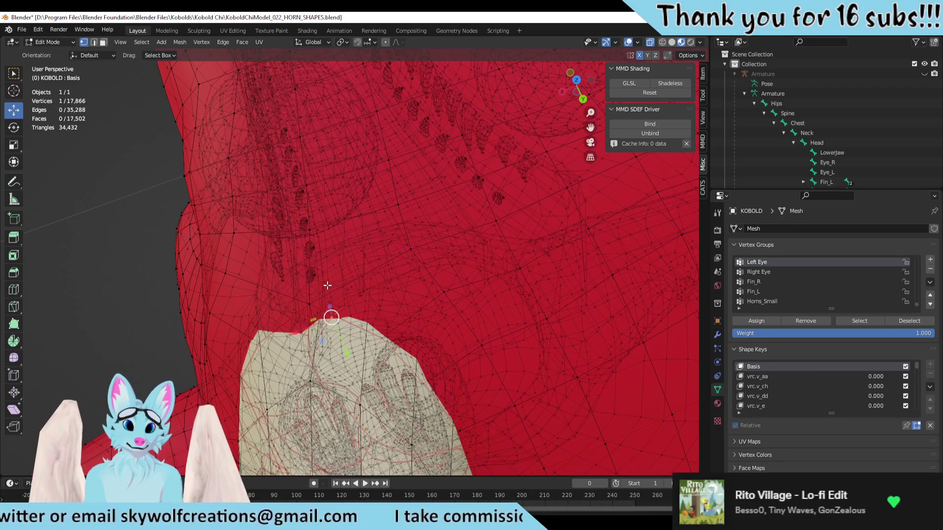
# Step: Reposition the head vertex at the left horn's upper base edge, raising it about 0.004 m along Z
pyautogui.moveTo(324, 283); pyautogui.dragTo(305, 292)
pyautogui.hotkey('alt', 'z')
pyautogui.scroll(3, 366, 261)
pyautogui.moveTo(305, 293)
pyautogui.mouseDown(button='middle')
pyautogui.moveTo(366, 260)
pyautogui.moveTo(398, 160)
pyautogui.moveTo(270, 307)
pyautogui.mouseUp(button='middle')
pyautogui.hotkey('alt', 'z')
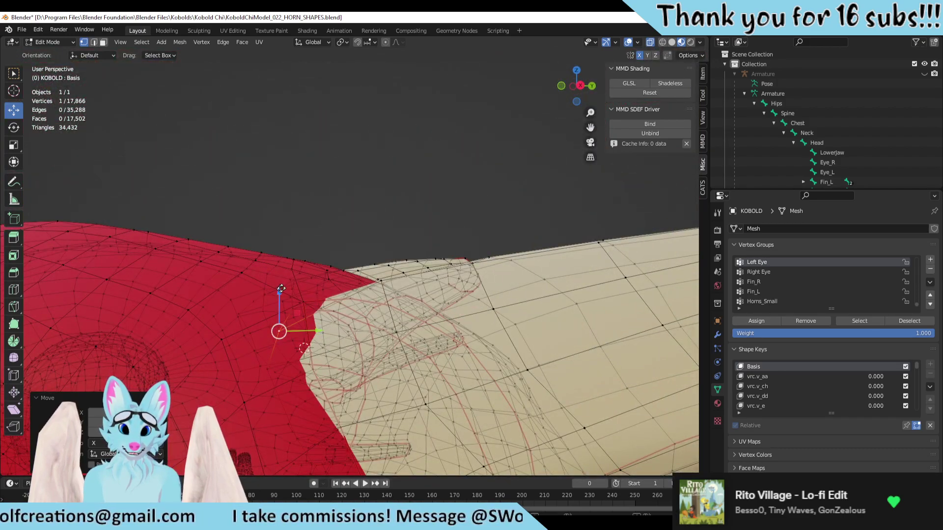
pyautogui.moveTo(281, 289); pyautogui.dragTo(286, 275)
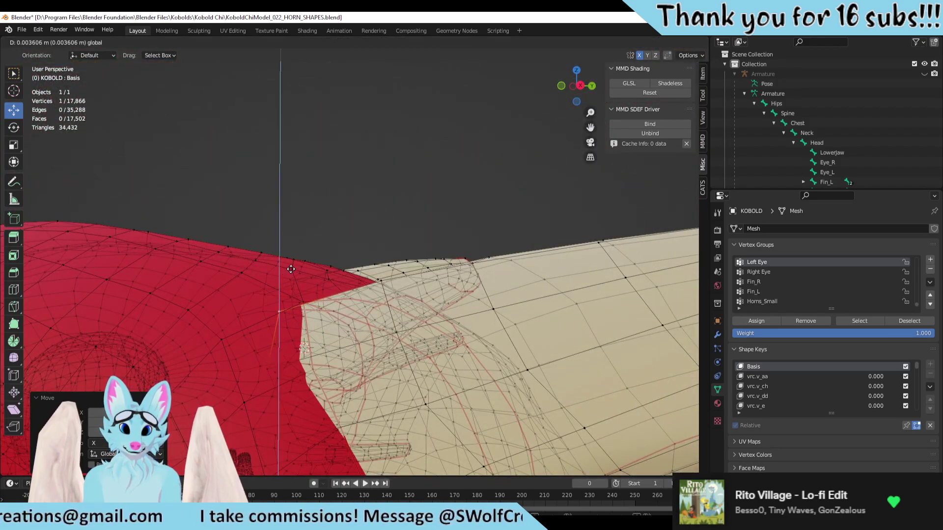
pyautogui.click(295, 275)
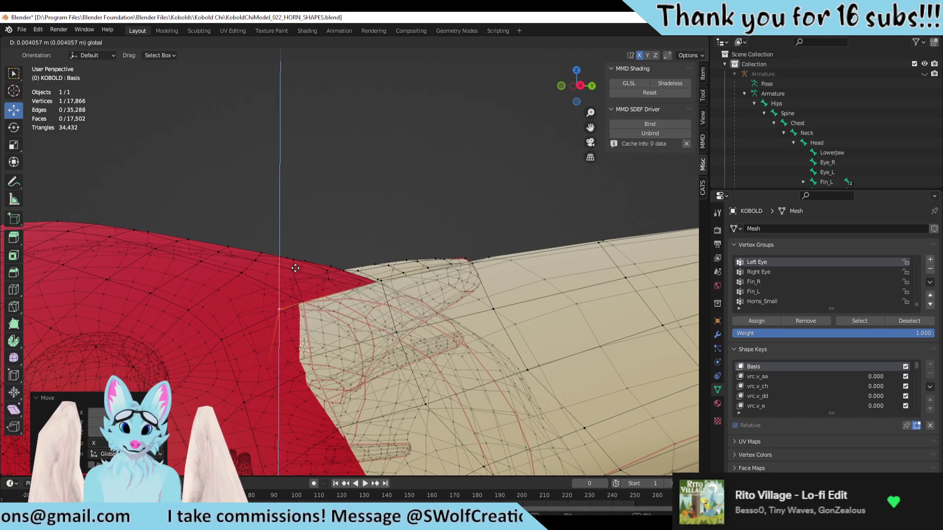
# Step: Fine-tune the same vertex's height with X-ray turned off, undoing the last upward move
pyautogui.moveTo(295, 275); pyautogui.dragTo(302, 328, button='middle')
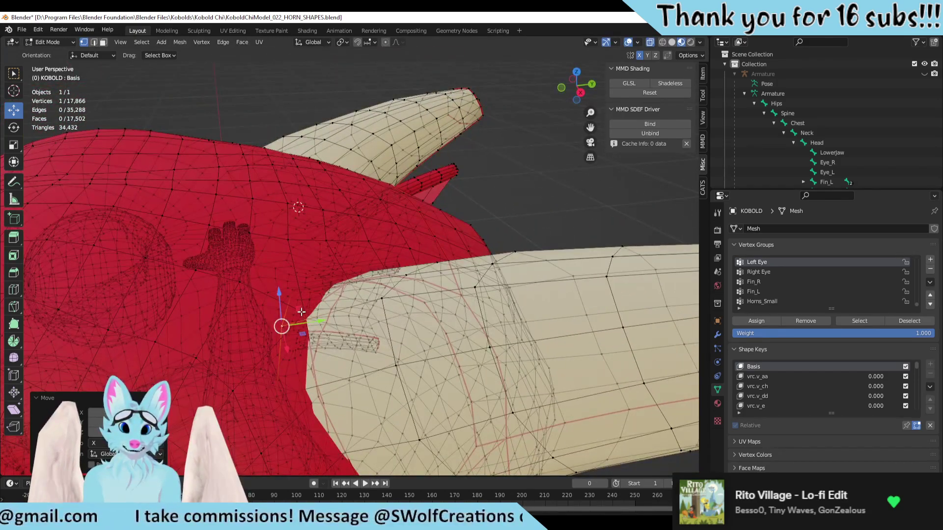
pyautogui.moveTo(277, 293); pyautogui.dragTo(267, 285)
pyautogui.click(650, 42)
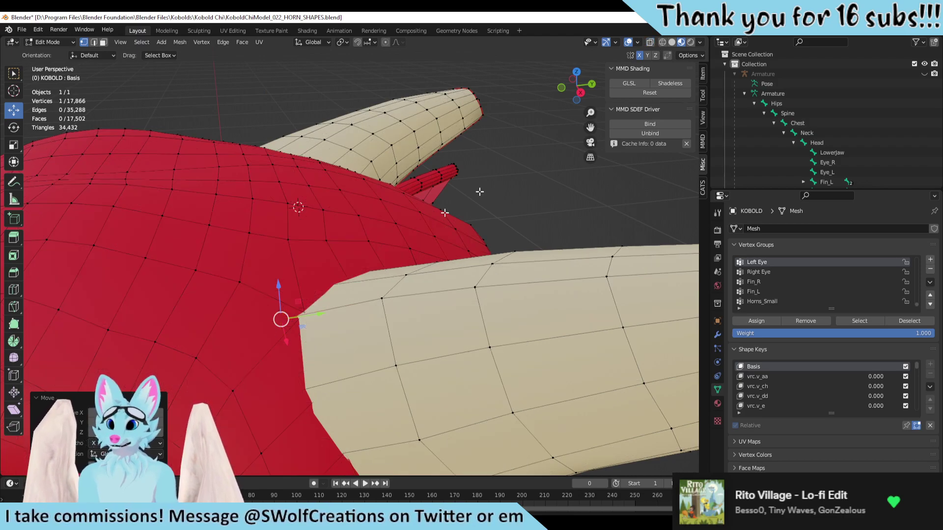
pyautogui.moveTo(278, 286)
pyautogui.mouseDown()
pyautogui.moveTo(282, 298)
pyautogui.moveTo(271, 283)
pyautogui.moveTo(275, 293)
pyautogui.mouseUp()
pyautogui.moveTo(311, 319)
pyautogui.mouseDown(button='middle')
pyautogui.moveTo(330, 259)
pyautogui.moveTo(329, 278)
pyautogui.moveTo(295, 313)
pyautogui.moveTo(309, 324)
pyautogui.mouseUp(button='middle')
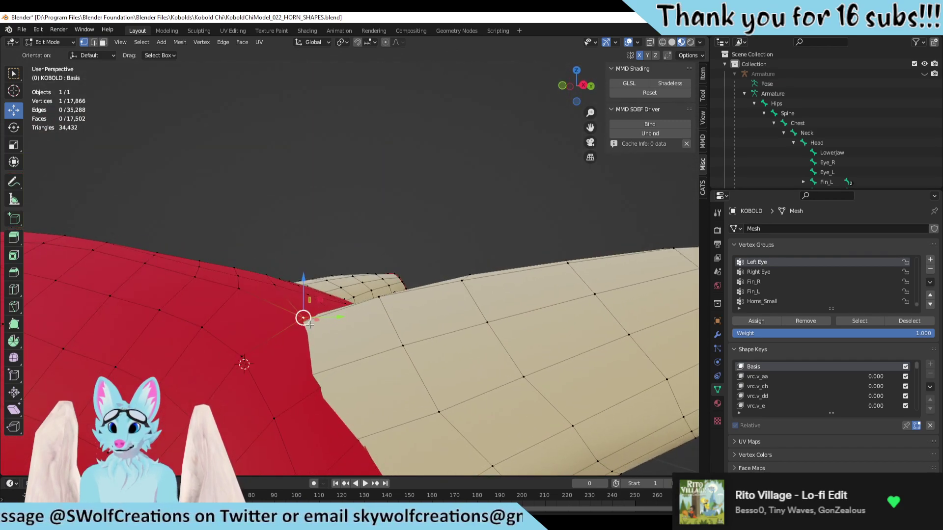
pyautogui.moveTo(302, 291); pyautogui.dragTo(307, 273)
pyautogui.hotkey('ctrl', 'z')
# Step: Deselect the vertex, check the left horn's seam and the head's profile, and save the file
pyautogui.scroll(1, 341, 365)
pyautogui.moveTo(342, 366); pyautogui.dragTo(344, 306, button='middle')
pyautogui.scroll(-3, 347, 293)
pyautogui.moveTo(427, 307); pyautogui.dragTo(455, 221, button='middle')
pyautogui.click(466, 153)
pyautogui.scroll(-3, 468, 185)
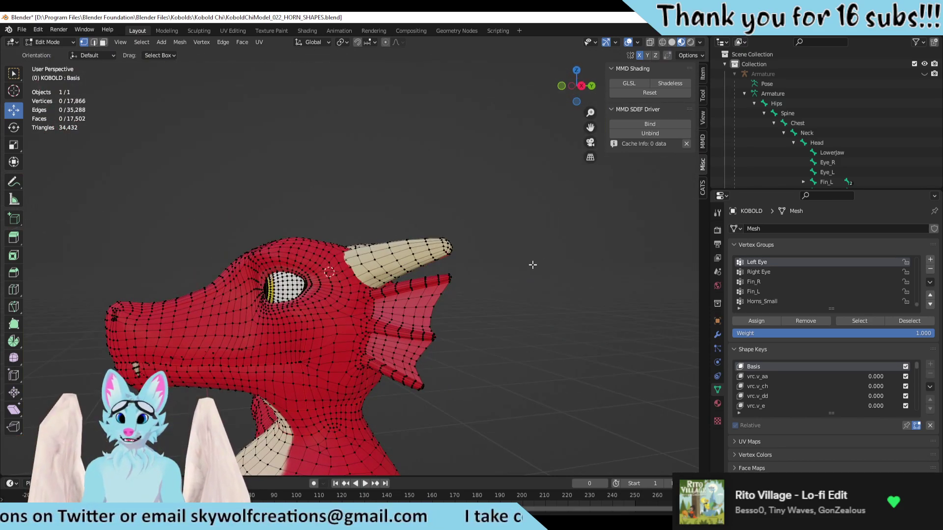
pyautogui.hotkey('ctrl', 's')
# Step: Select the linked geometry of both horns and place a duplicate about 0.063 m above them in the right orthographic view
pyautogui.scroll(3, 508, 268)
pyautogui.moveTo(509, 267); pyautogui.dragTo(505, 311, button='middle')
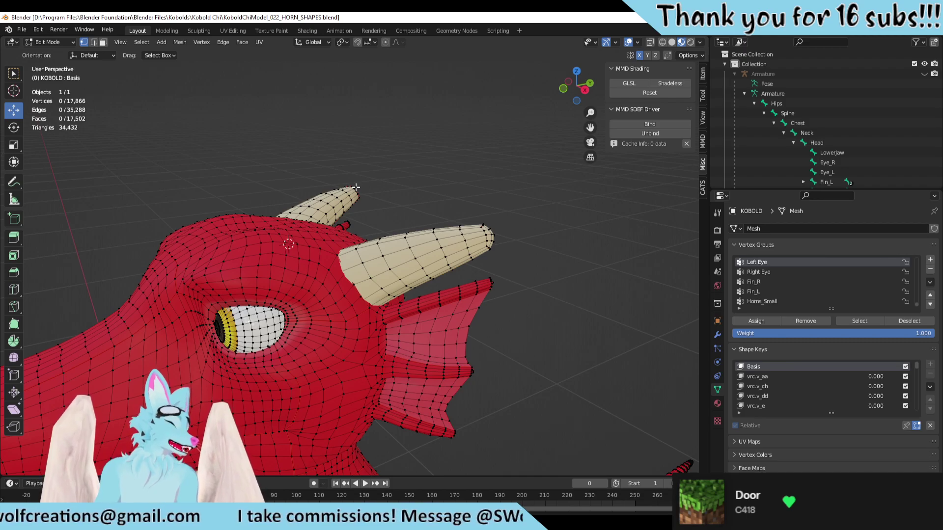
pyautogui.moveTo(348, 201); pyautogui.dragTo(494, 145, button='middle')
pyautogui.moveTo(320, 137); pyautogui.dragTo(521, 174, button='middle')
pyautogui.scroll(-2, 521, 174)
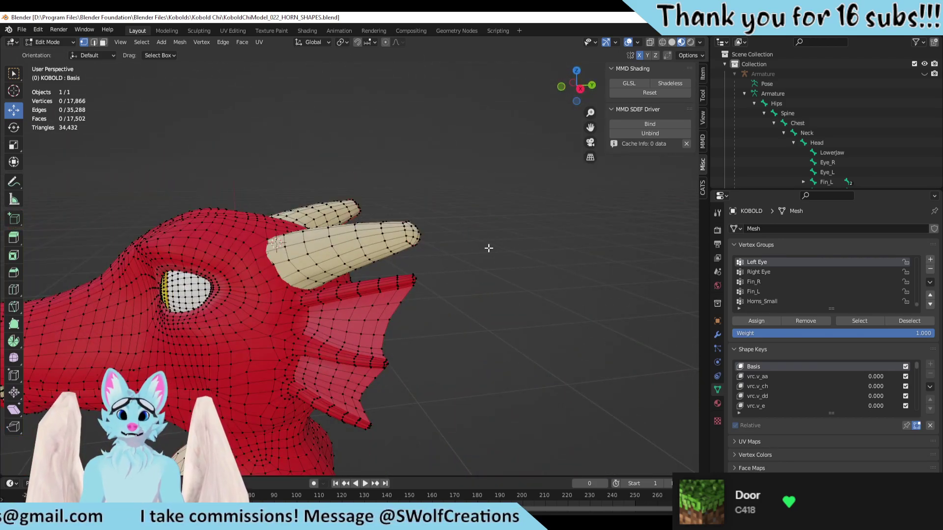
pyautogui.press('l')
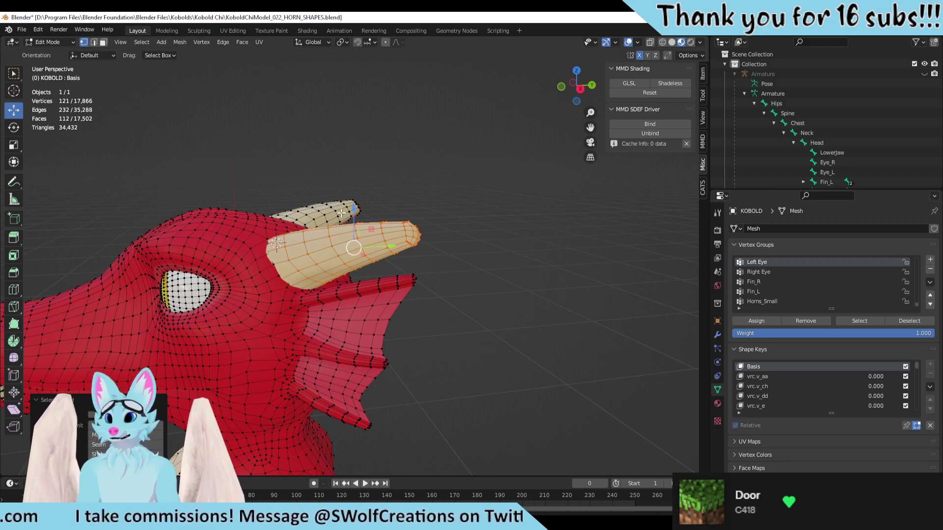
pyautogui.press('l')
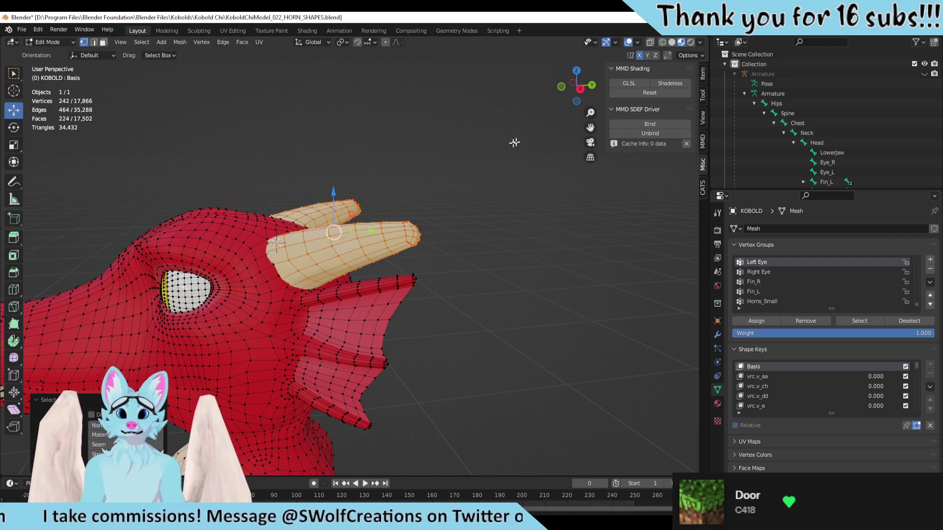
pyautogui.click(580, 89)
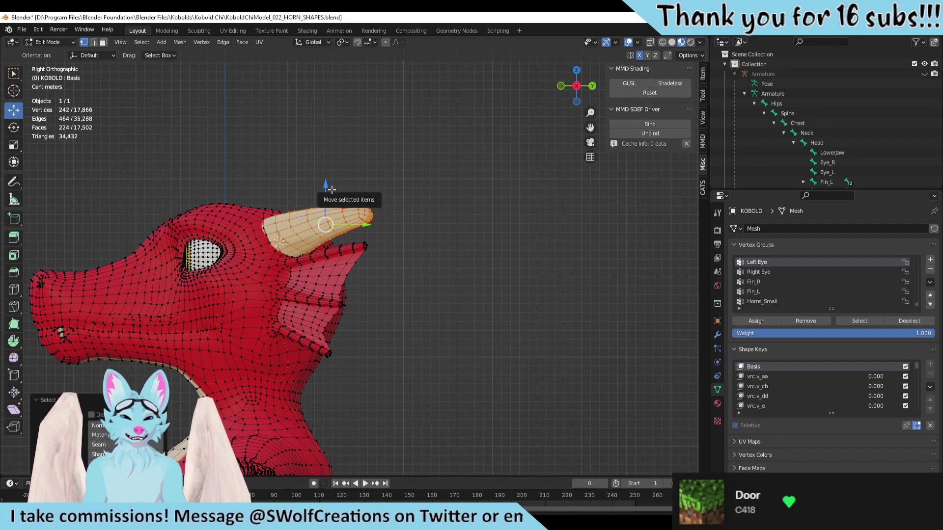
pyautogui.hotkey('shift', 'd')
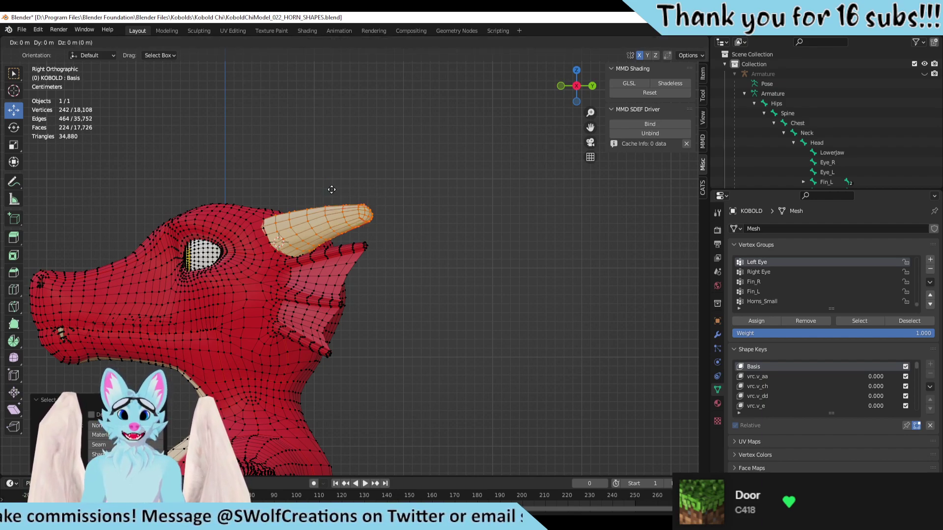
pyautogui.click(329, 133)
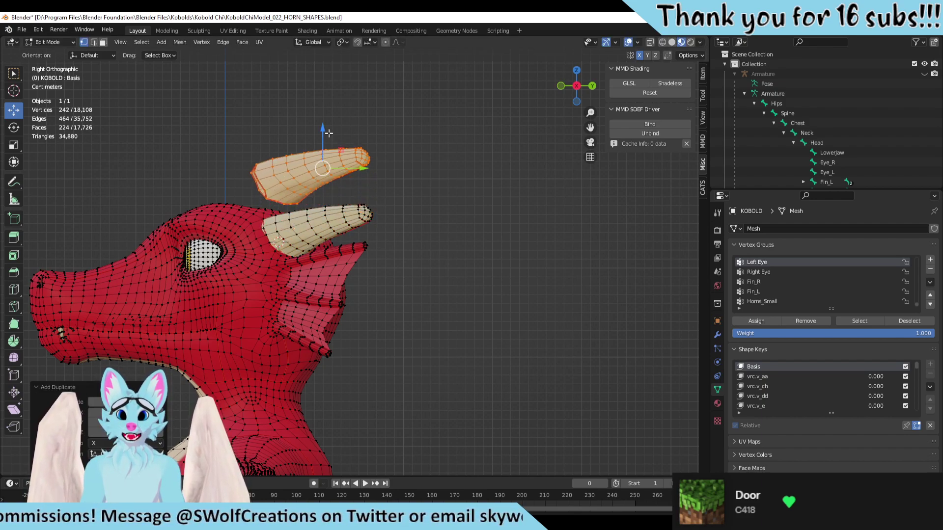
# Step: Make the Horns_Small vertex group and shape key active, and test the shape key's value with nothing selected
pyautogui.click(770, 302)
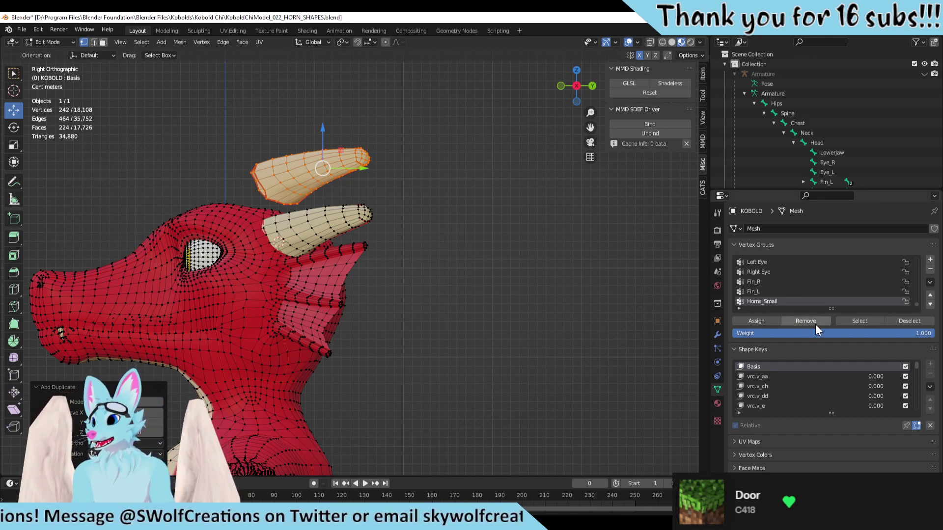
pyautogui.click(486, 258)
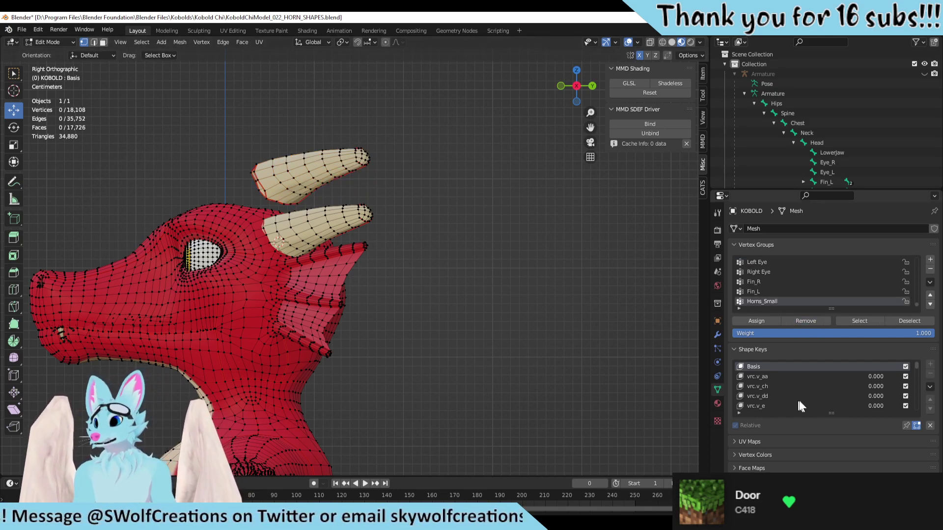
pyautogui.scroll(-9, 798, 402)
pyautogui.moveTo(915, 378); pyautogui.dragTo(920, 435)
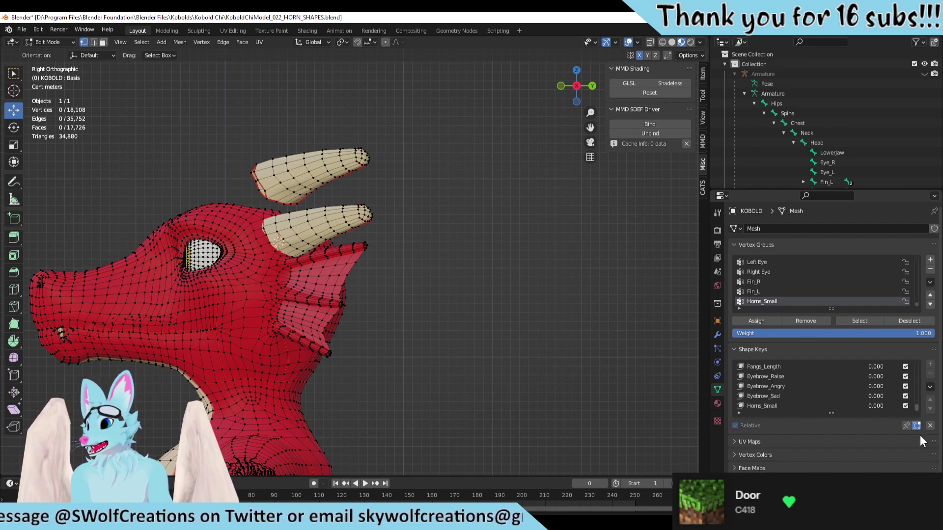
pyautogui.click(792, 407)
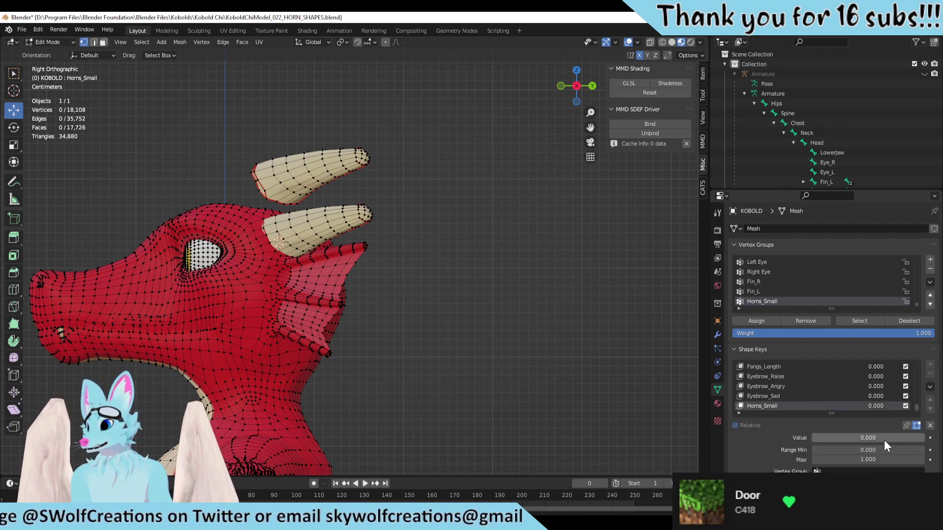
pyautogui.moveTo(831, 436); pyautogui.dragTo(812, 437)
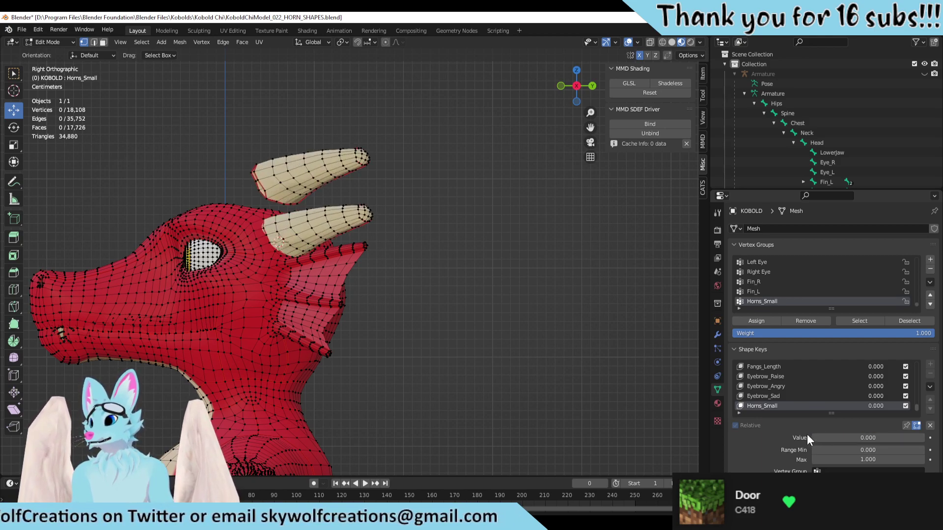
# Step: Select the linked geometry of both duplicated horns, apply Blend from Shape with Basis, and test the Horns_Small value with nothing selected
pyautogui.moveTo(315, 179); pyautogui.dragTo(424, 159, button='middle')
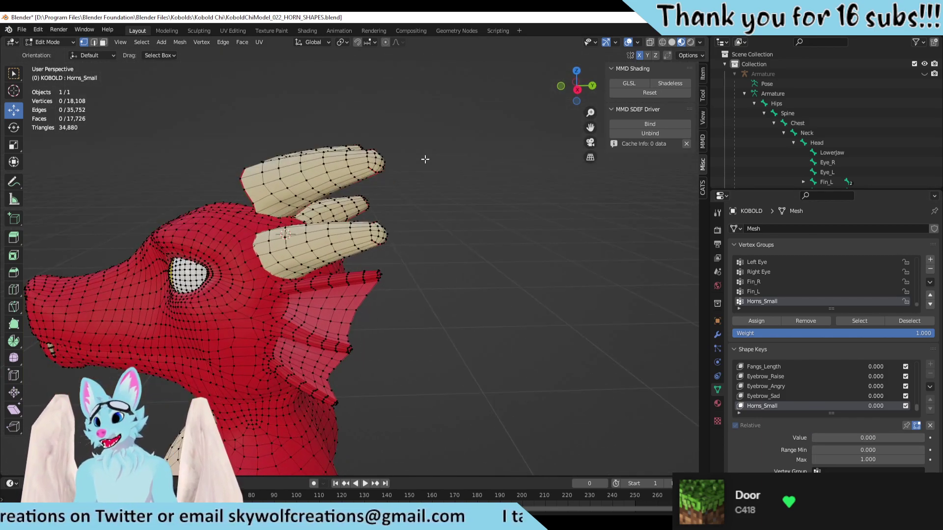
pyautogui.click(283, 169)
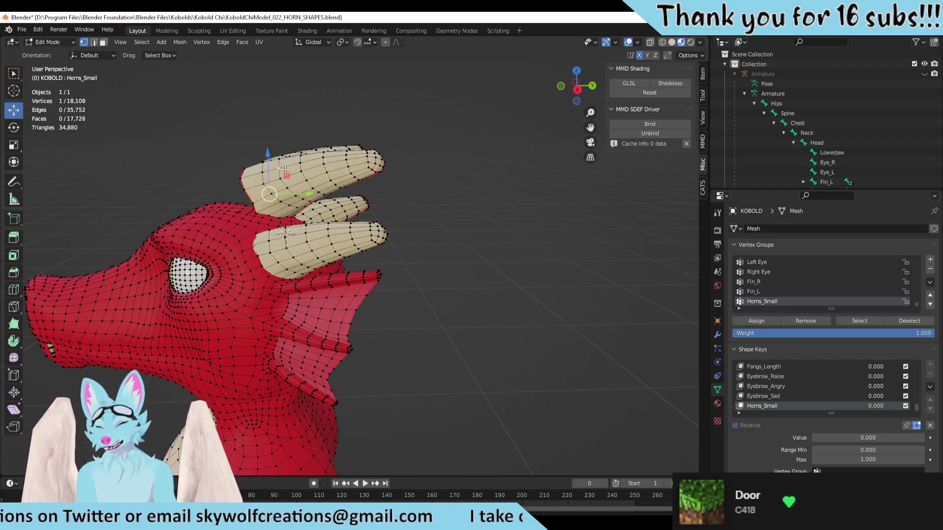
pyautogui.hotkey('ctrl', 'l')
pyautogui.moveTo(288, 162); pyautogui.dragTo(232, 167, button='middle')
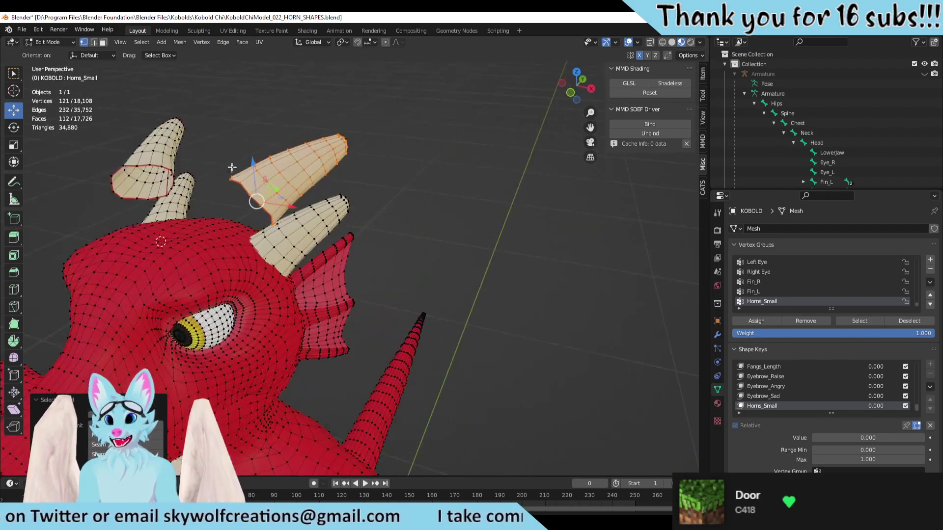
pyautogui.press('l')
pyautogui.moveTo(152, 156); pyautogui.dragTo(295, 167, button='middle')
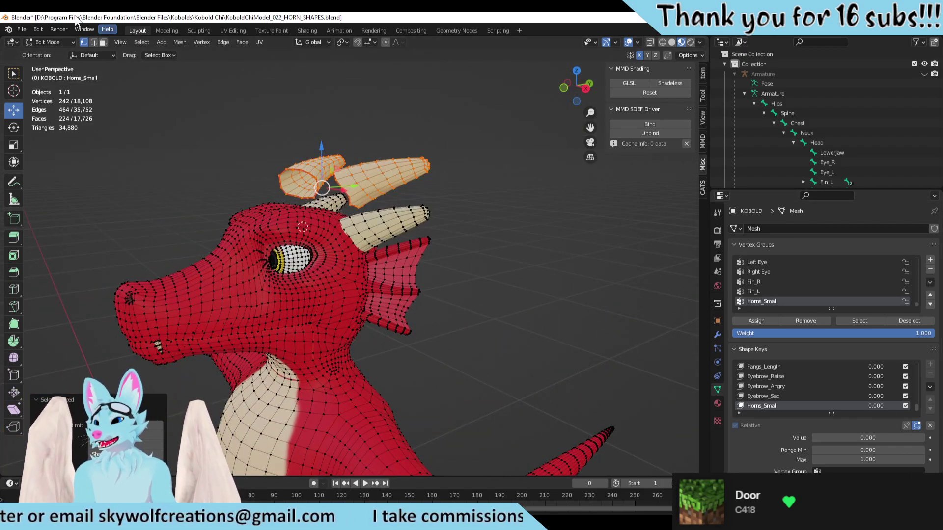
pyautogui.click(180, 42)
pyautogui.moveTo(201, 40)
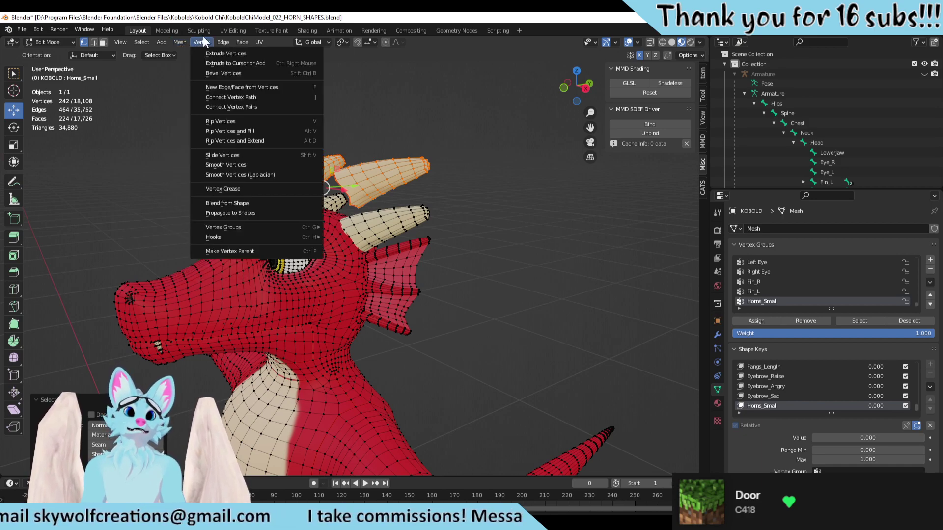
pyautogui.click(234, 204)
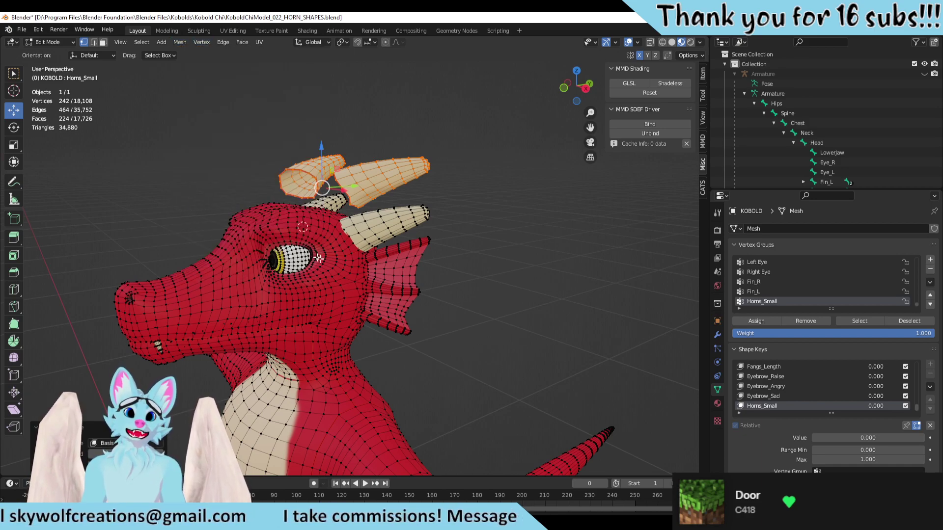
pyautogui.click(527, 283)
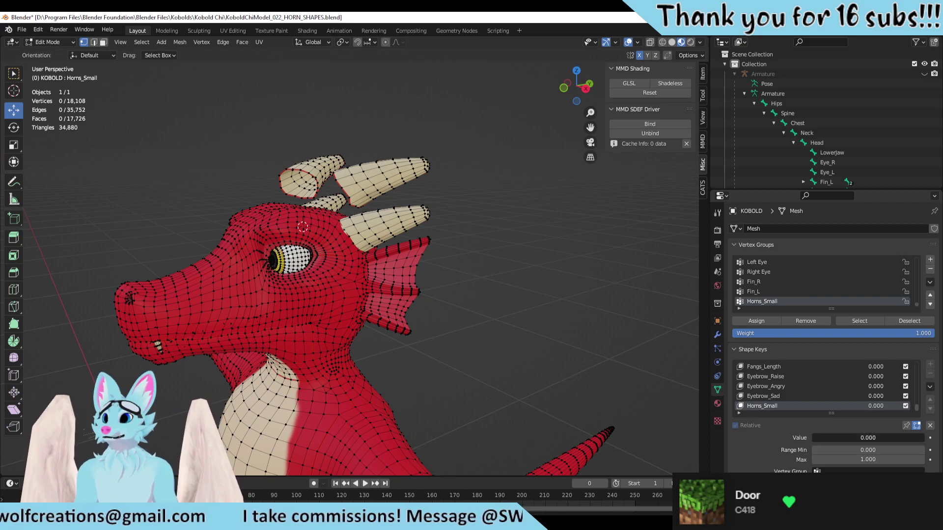
pyautogui.moveTo(867, 437); pyautogui.dragTo(783, 420)
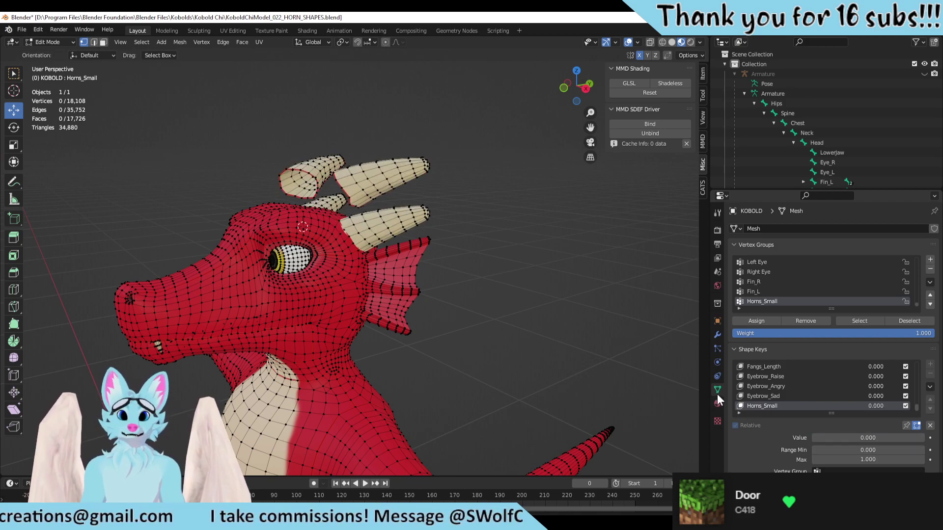
# Step: Reselect both floating horn duplicates, repeat Blend from Shape using Basis, and check the Horns_Small slider again
pyautogui.click(348, 170)
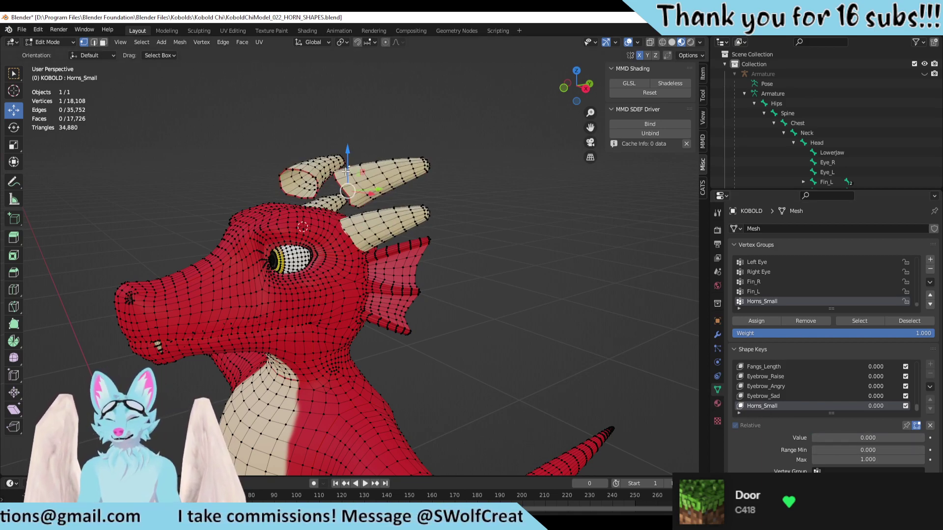
pyautogui.press('l')
pyautogui.press('l')
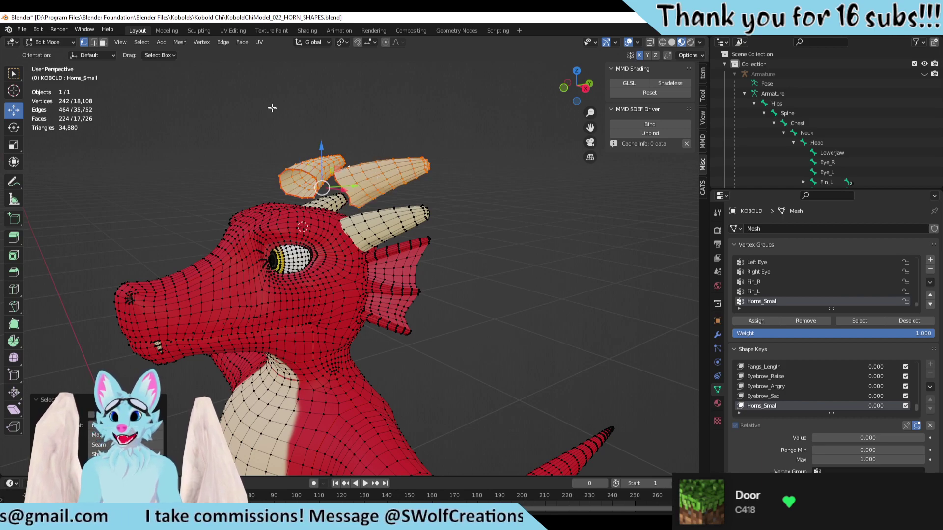
pyautogui.click(194, 41)
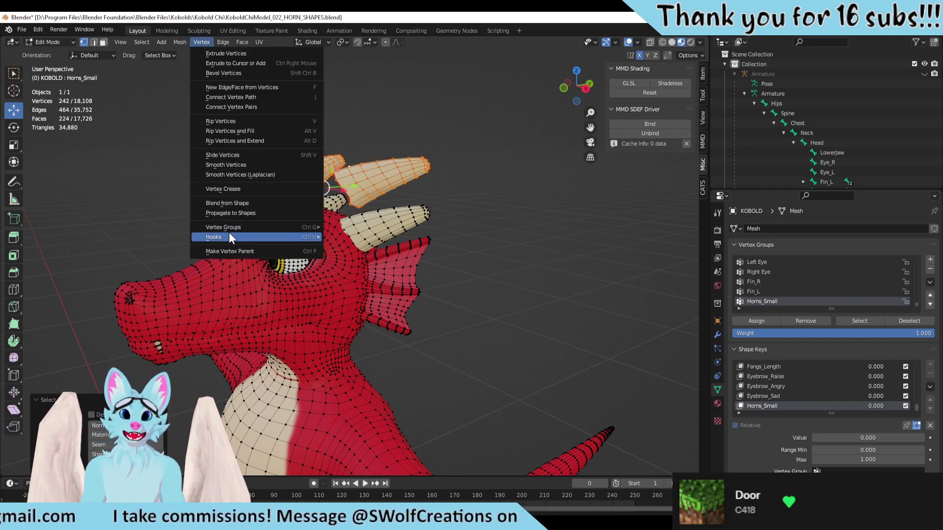
pyautogui.click(229, 201)
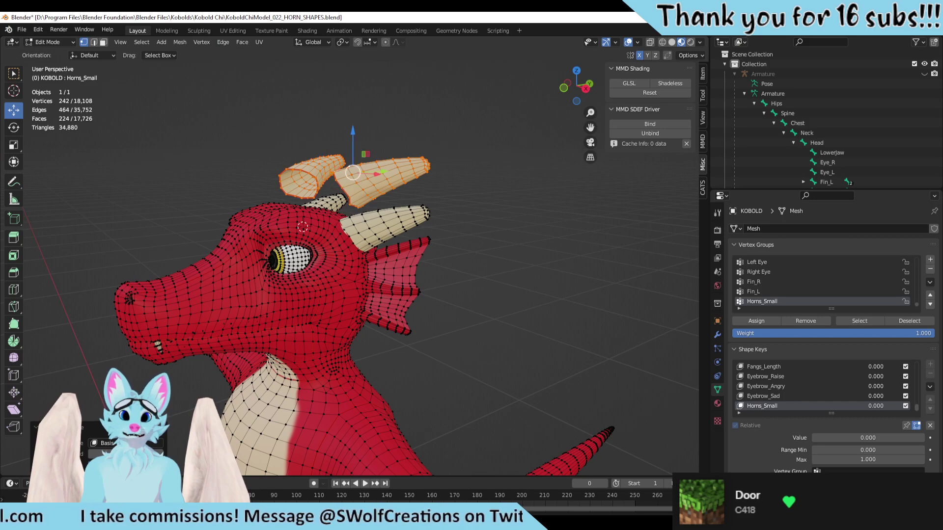
pyautogui.click(522, 226)
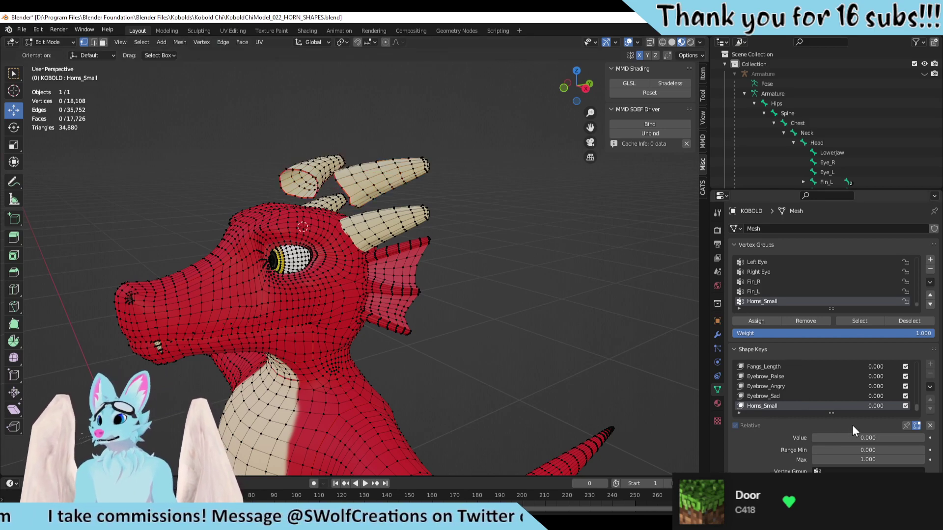
pyautogui.moveTo(833, 438); pyautogui.dragTo(813, 437)
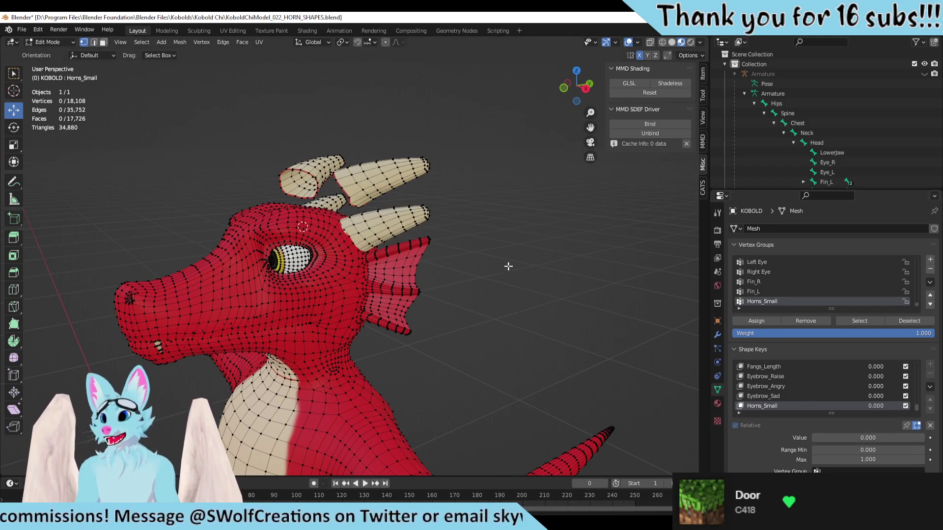
# Step: Inspect the original and duplicated horns from behind and the side while testing the Horns_Small value in Edit Mode
pyautogui.scroll(4, 507, 266)
pyautogui.moveTo(470, 304); pyautogui.dragTo(352, 317, button='middle')
pyautogui.keyDown('shift'); pyautogui.moveTo(529, 283); pyautogui.dragTo(516, 246, button='middle'); pyautogui.keyUp('shift')
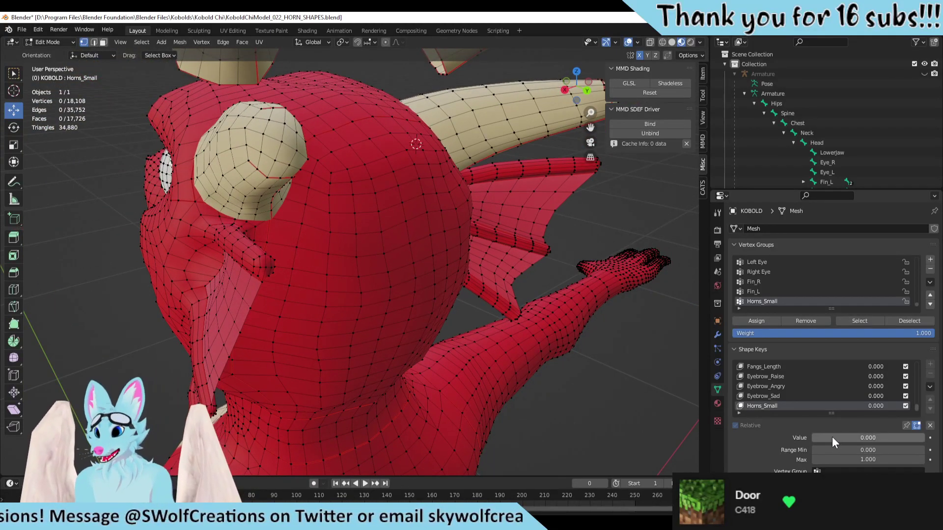
pyautogui.moveTo(831, 437); pyautogui.dragTo(813, 437)
pyautogui.scroll(-4, 407, 352)
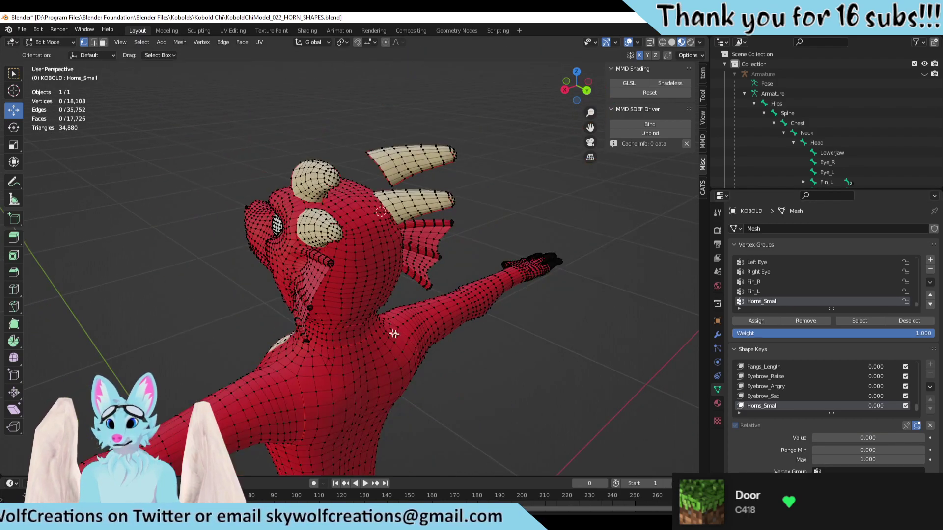
pyautogui.moveTo(393, 334); pyautogui.dragTo(412, 289, button='middle')
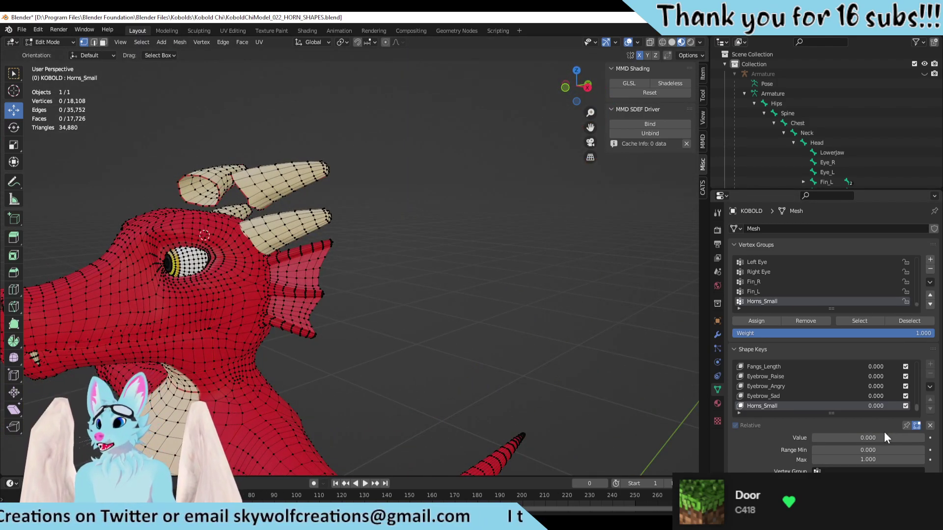
pyautogui.moveTo(883, 433); pyautogui.dragTo(812, 413)
# Step: Set the Horns_Small shape key's value to 1.000 in Object Mode with the kobold deselected, and return to Edit Mode
pyautogui.press('Tab')
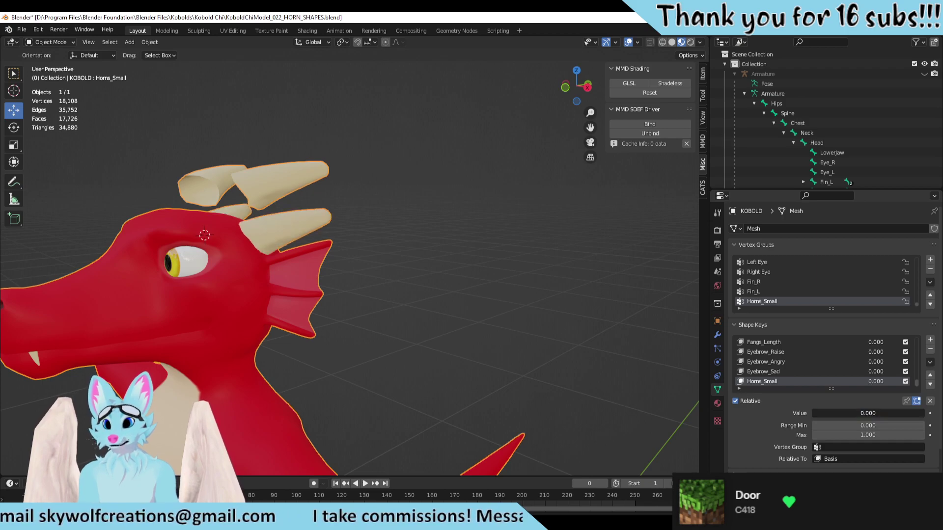
pyautogui.click(503, 309)
pyautogui.moveTo(503, 309); pyautogui.dragTo(427, 311, button='middle')
pyautogui.scroll(-2, 427, 311)
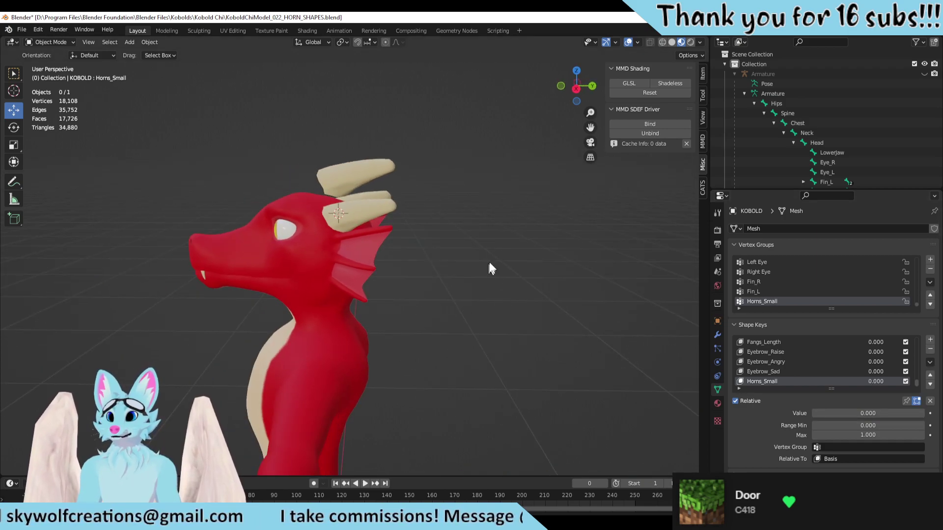
pyautogui.moveTo(489, 268); pyautogui.dragTo(511, 243, button='middle')
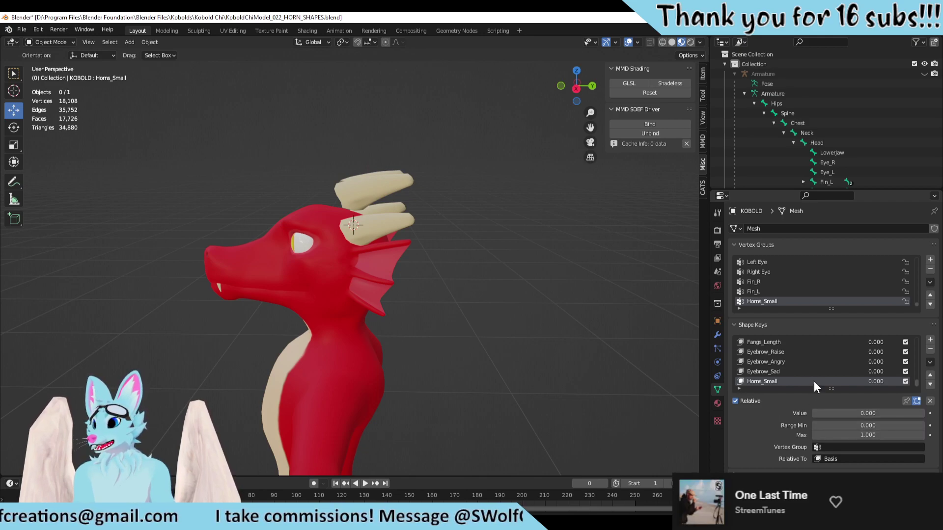
pyautogui.moveTo(817, 412); pyautogui.dragTo(923, 413)
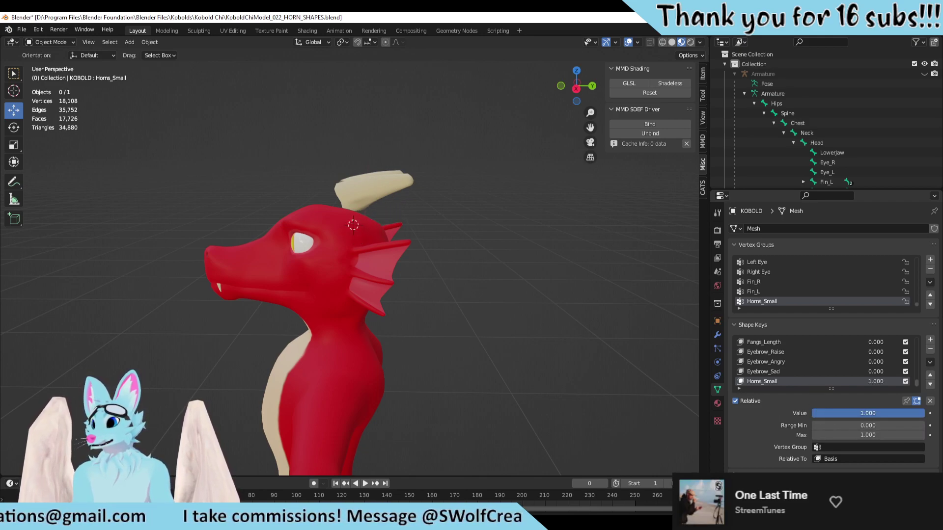
pyautogui.scroll(3, 510, 268)
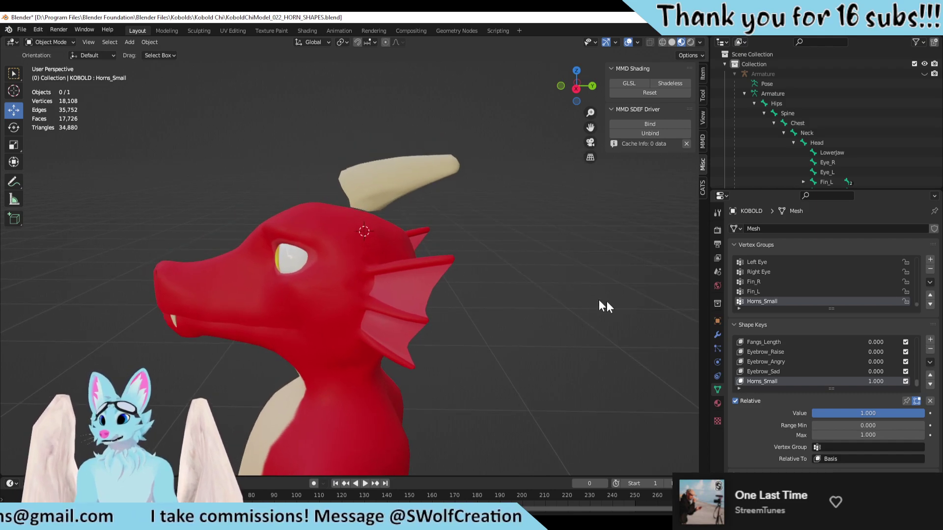
pyautogui.press('Tab')
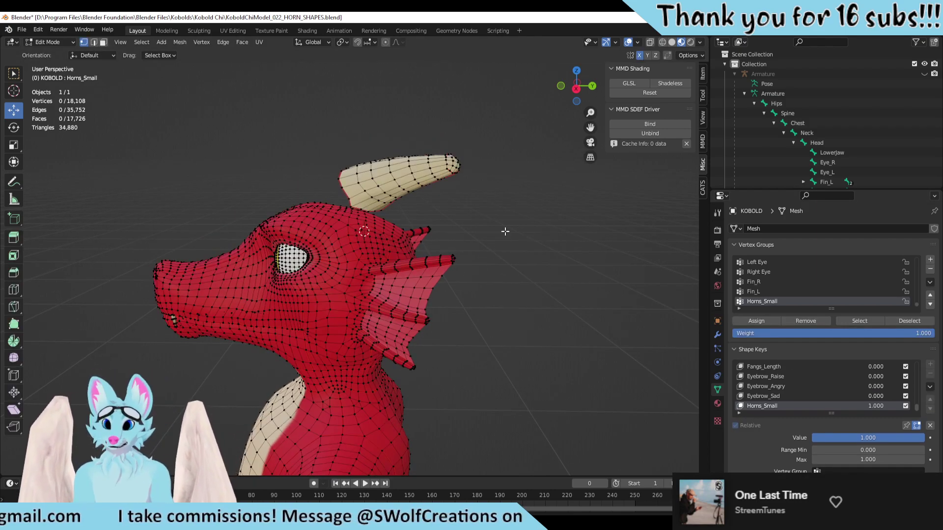
# Step: Try to lower one duplicated horn with its linked geometry selected, then undo the moves and deselect everything
pyautogui.scroll(1, 511, 335)
pyautogui.moveTo(493, 240); pyautogui.dragTo(545, 249)
pyautogui.moveTo(507, 247); pyautogui.dragTo(546, 255, button='middle')
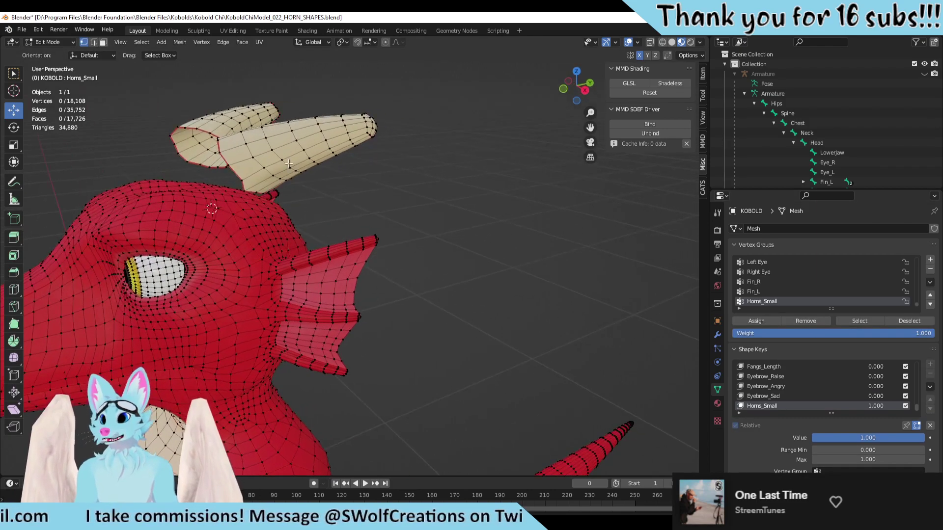
pyautogui.click(312, 149)
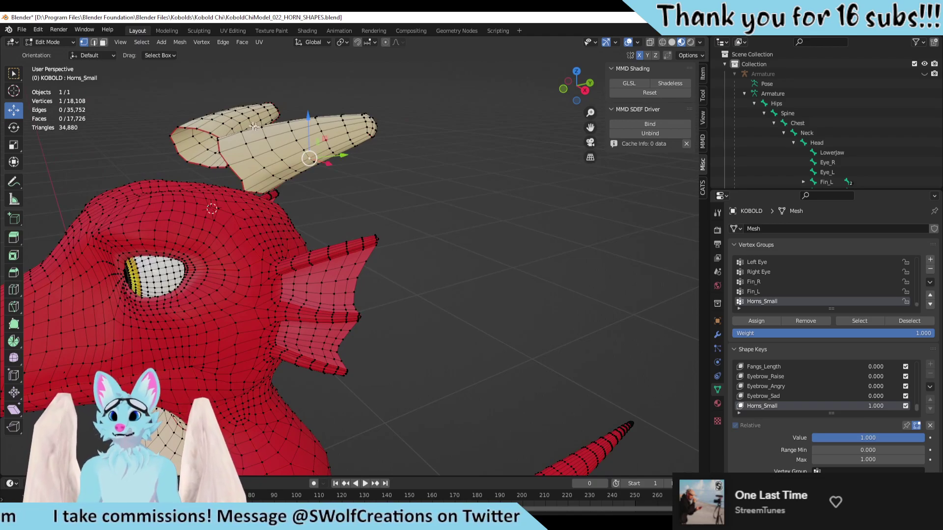
pyautogui.click(296, 141)
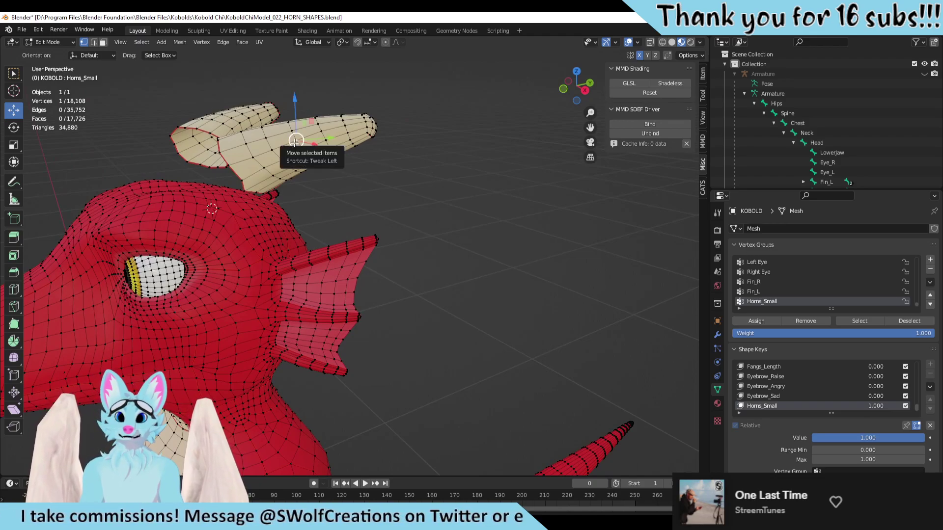
pyautogui.hotkey('ctrl', 'l')
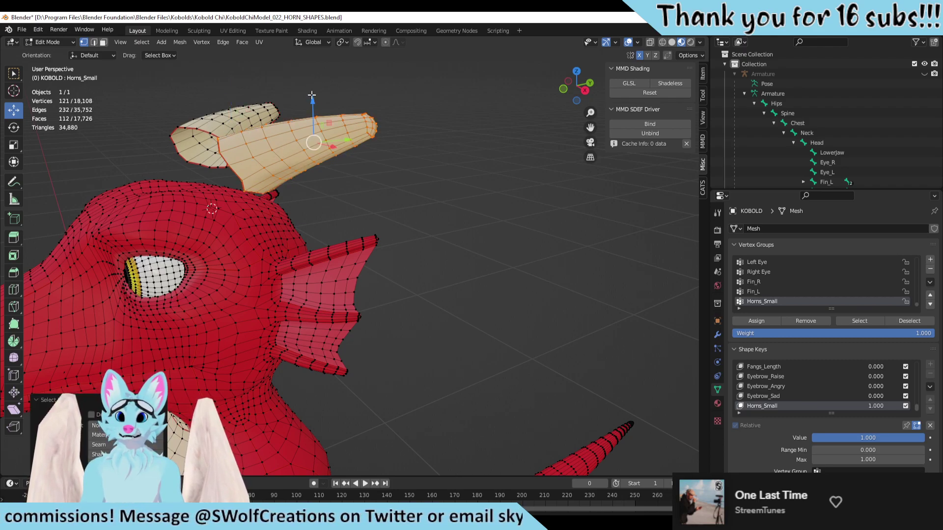
pyautogui.moveTo(312, 95); pyautogui.dragTo(347, 149)
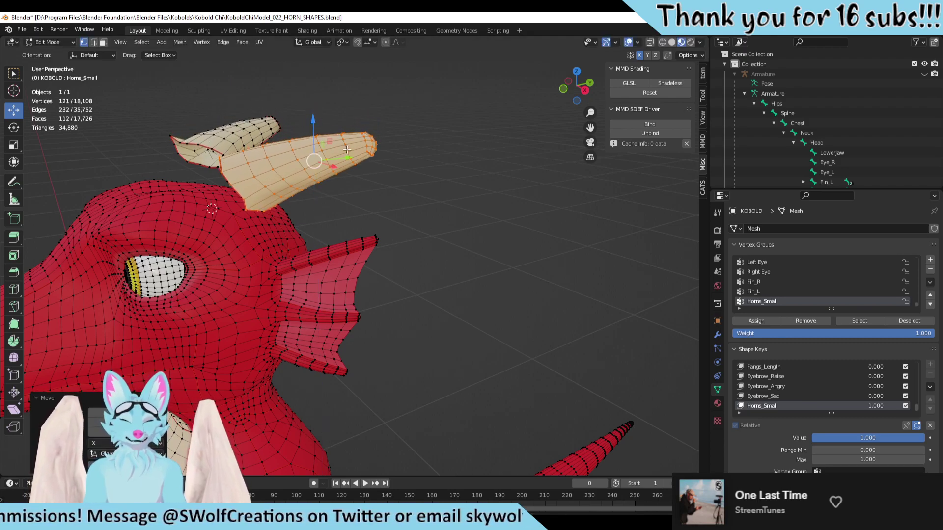
pyautogui.hotkey('ctrl', 'z')
pyautogui.moveTo(292, 169); pyautogui.dragTo(295, 115, button='middle')
pyautogui.moveTo(319, 98); pyautogui.dragTo(352, 77)
pyautogui.hotkey('ctrl', 'z')
pyautogui.moveTo(882, 432)
pyautogui.mouseDown()
pyautogui.moveTo(815, 433)
pyautogui.moveTo(884, 432)
pyautogui.mouseUp()
pyautogui.hotkey('alt', 'a')
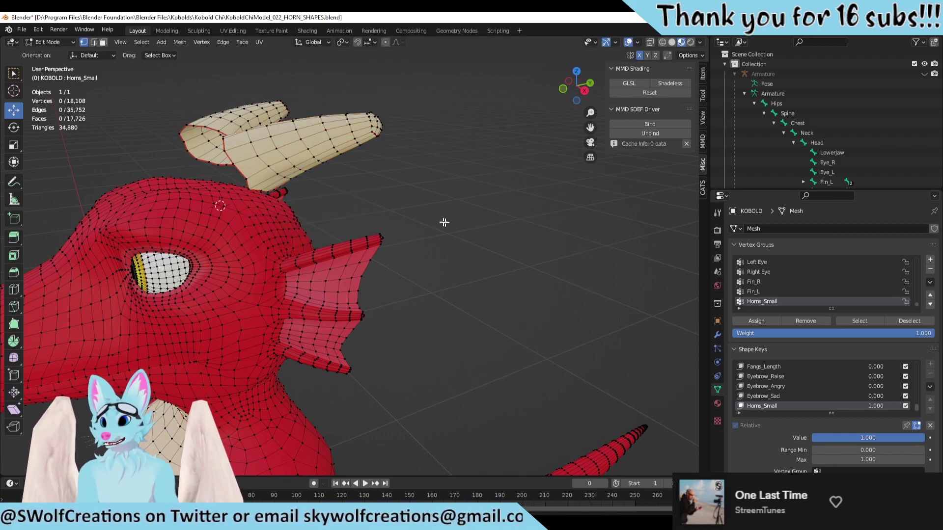
# Step: Select the linked geometry of both duplicated horns and move them down and back onto the head where the original horns sat
pyautogui.moveTo(444, 221); pyautogui.dragTo(367, 203, button='middle')
pyautogui.press('l')
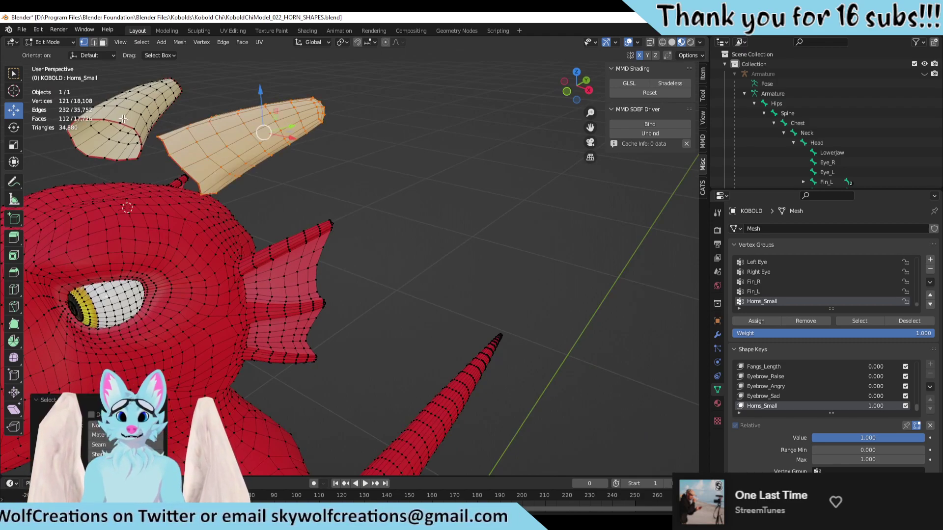
pyautogui.press('l')
pyautogui.moveTo(187, 78); pyautogui.dragTo(214, 146)
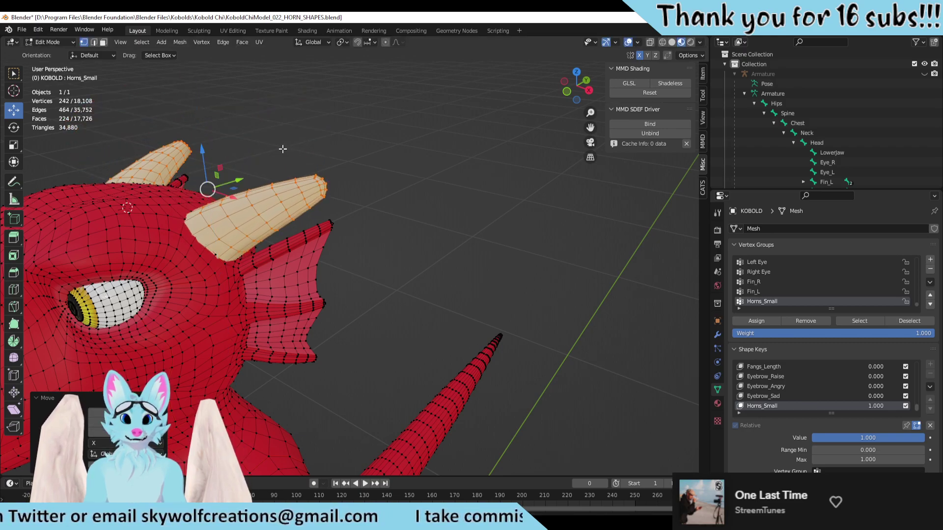
pyautogui.moveTo(213, 145); pyautogui.dragTo(259, 142, button='middle')
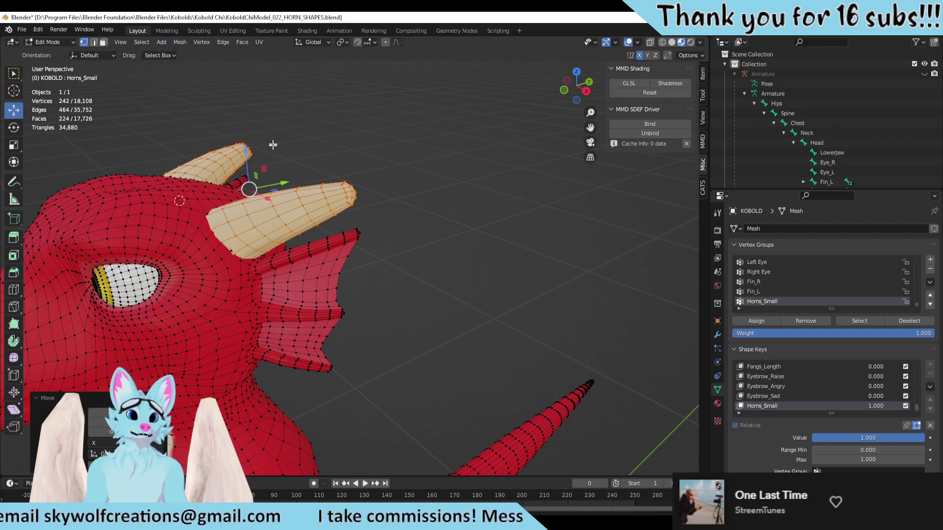
# Step: Try duplicating the linked geometry of both horns above the head and moving one duplicate's tip vertices, then undo the edits
pyautogui.click(311, 222)
pyautogui.hotkey('ctrl', 'l')
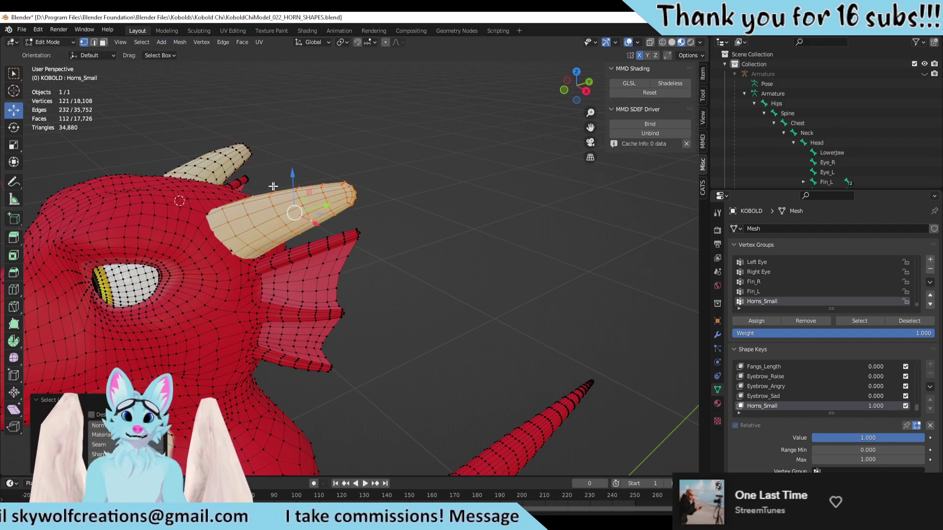
pyautogui.click(223, 156)
pyautogui.hotkey('ctrl', 'l')
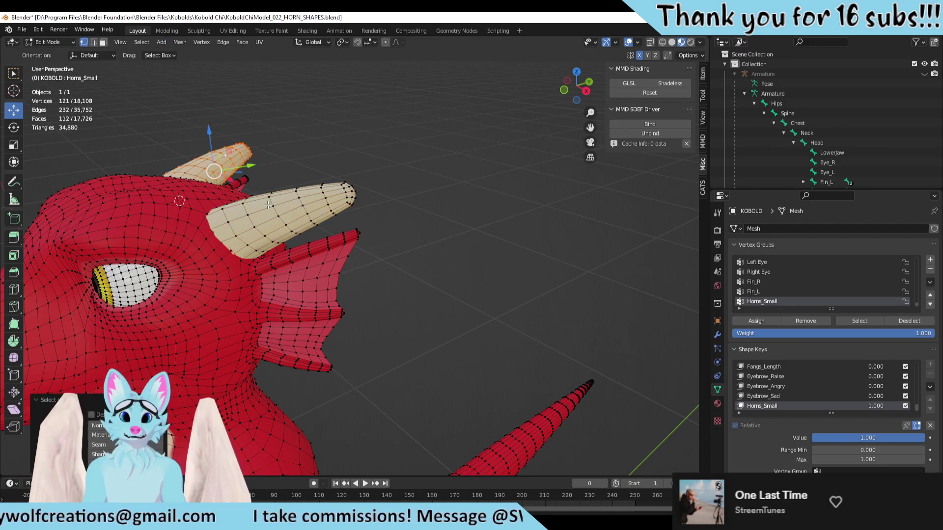
pyautogui.press('l')
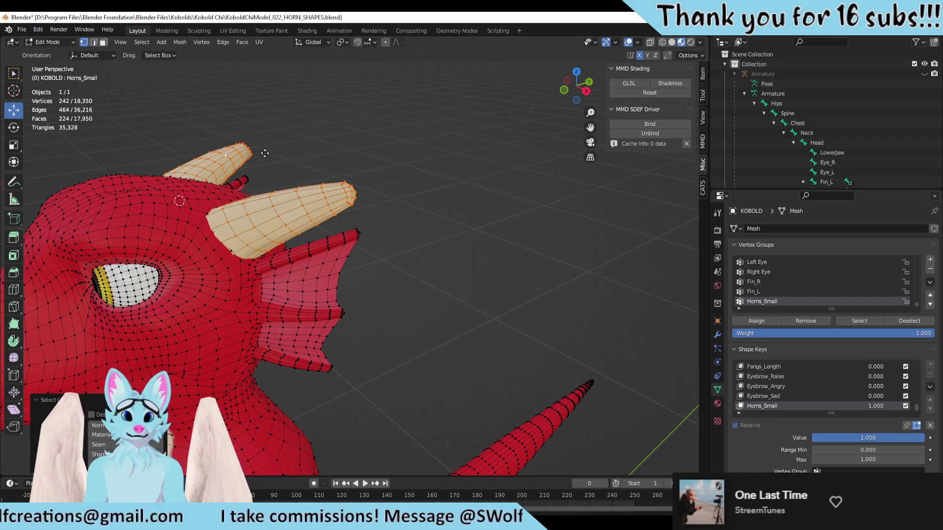
pyautogui.hotkey('shift', 'd')
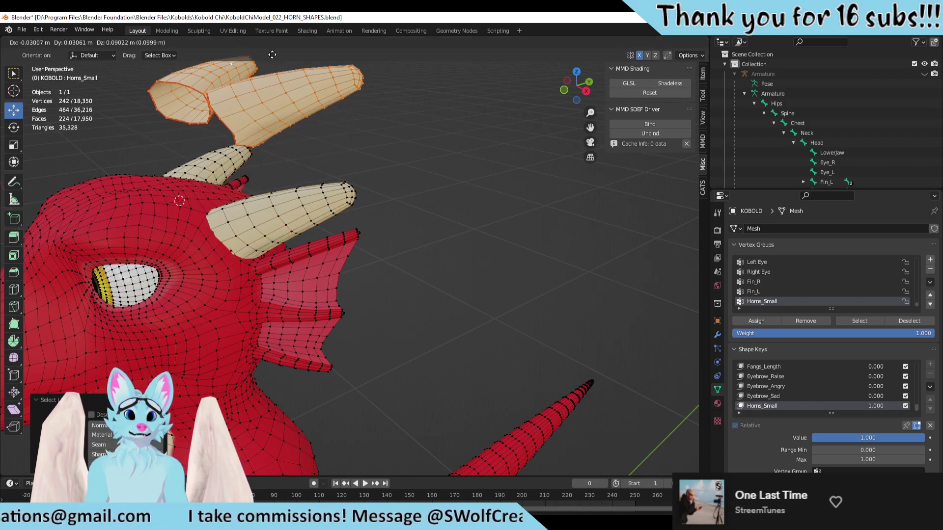
pyautogui.click(276, 59)
pyautogui.moveTo(411, 85); pyautogui.dragTo(345, 130)
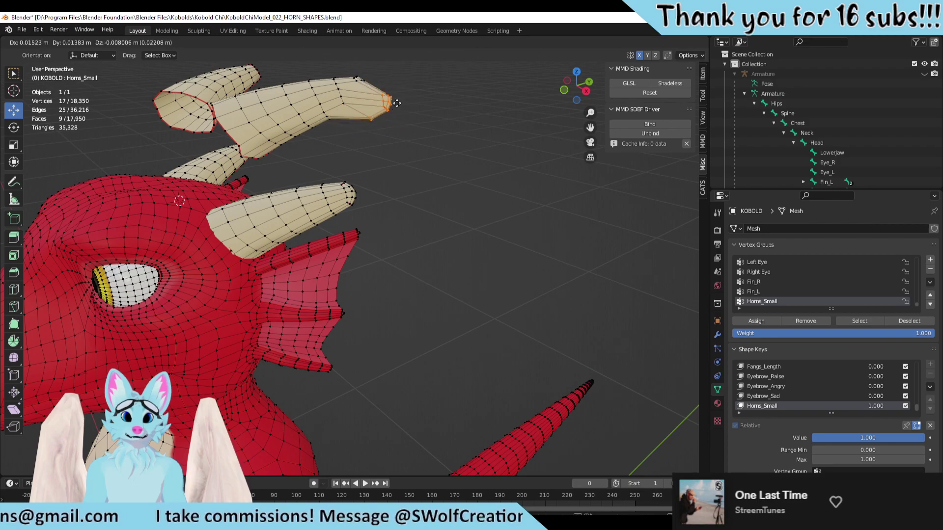
pyautogui.hotkey('ctrl', 'z')
pyautogui.hotkey('ctrl', 'z')
pyautogui.click(367, 127)
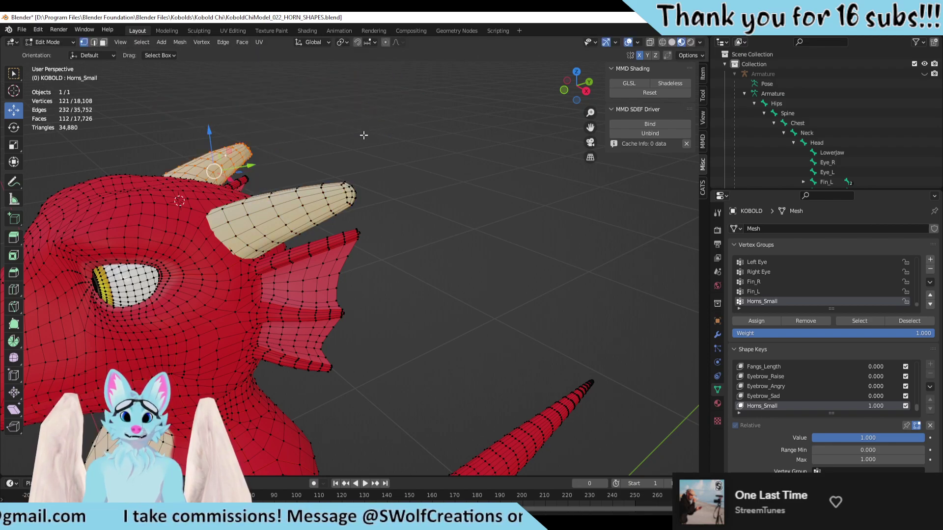
pyautogui.click(288, 216)
pyautogui.press('l')
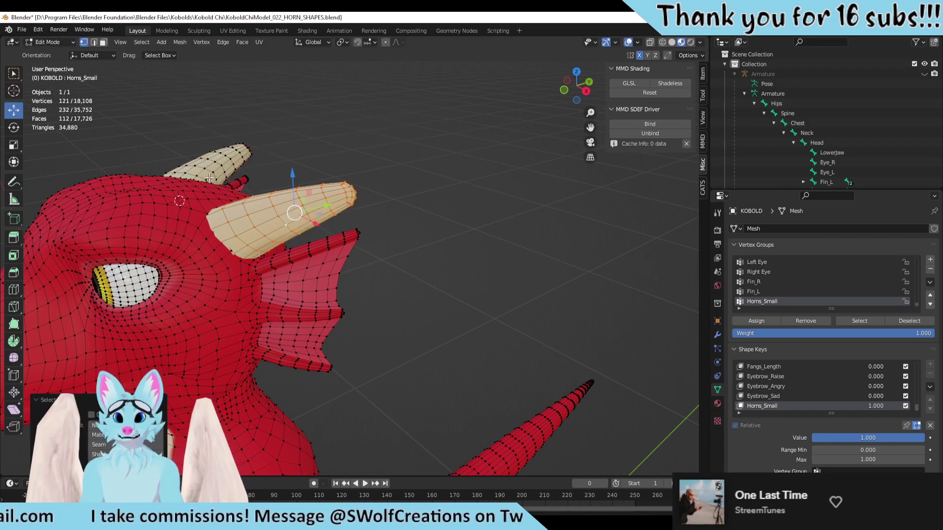
pyautogui.press('l')
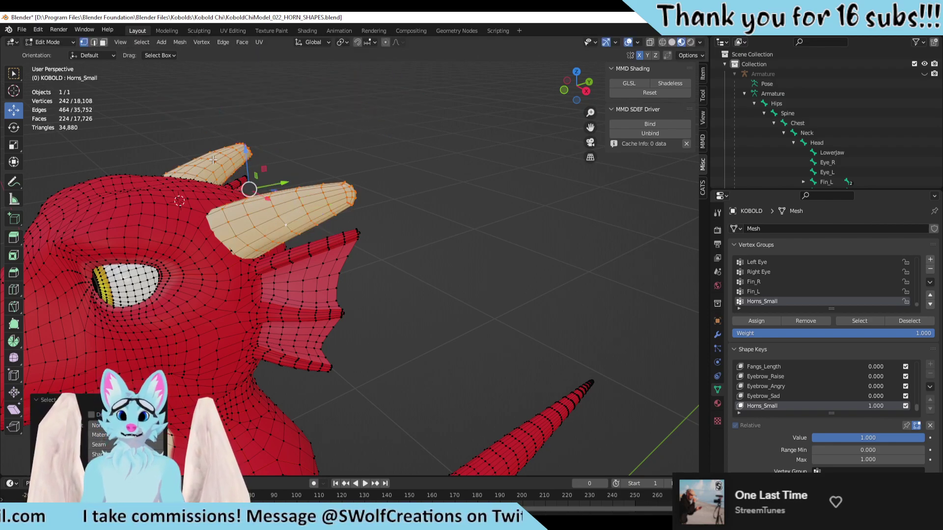
pyautogui.click(178, 44)
pyautogui.click(175, 41)
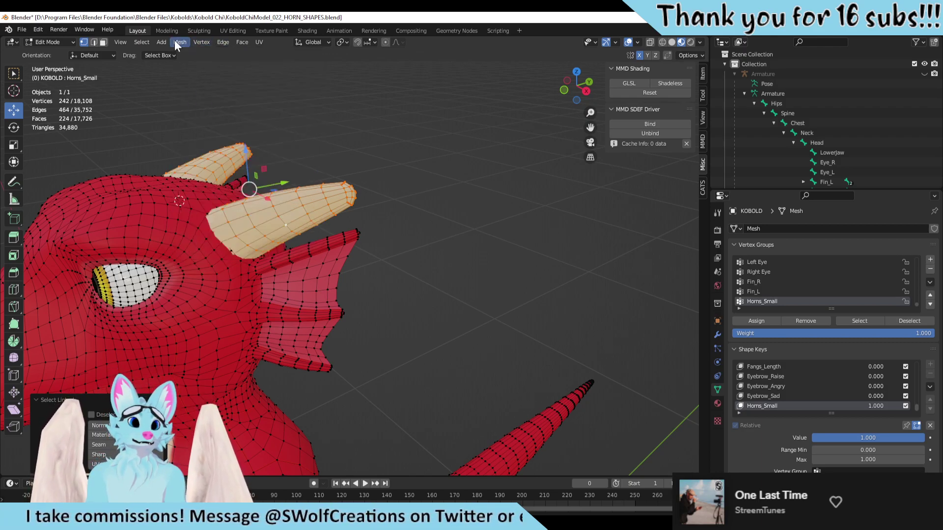
pyautogui.click(182, 43)
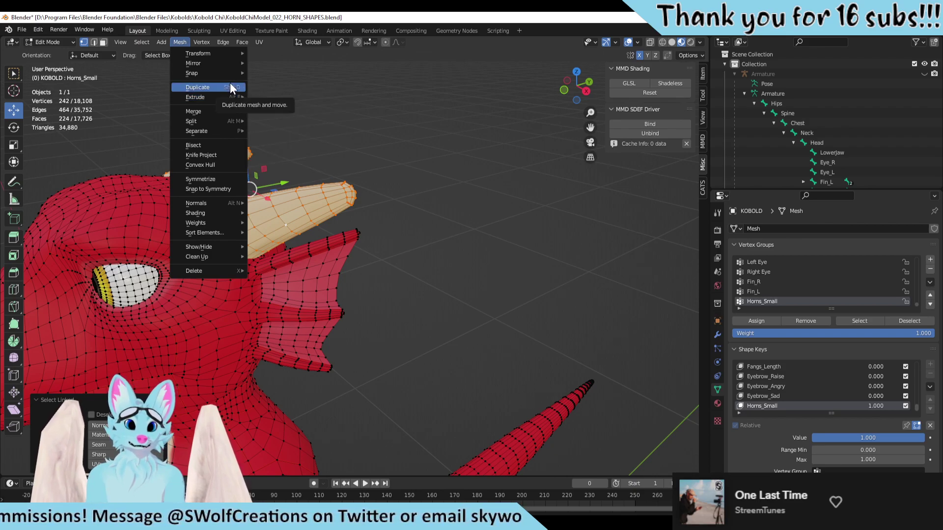
pyautogui.click(405, 110)
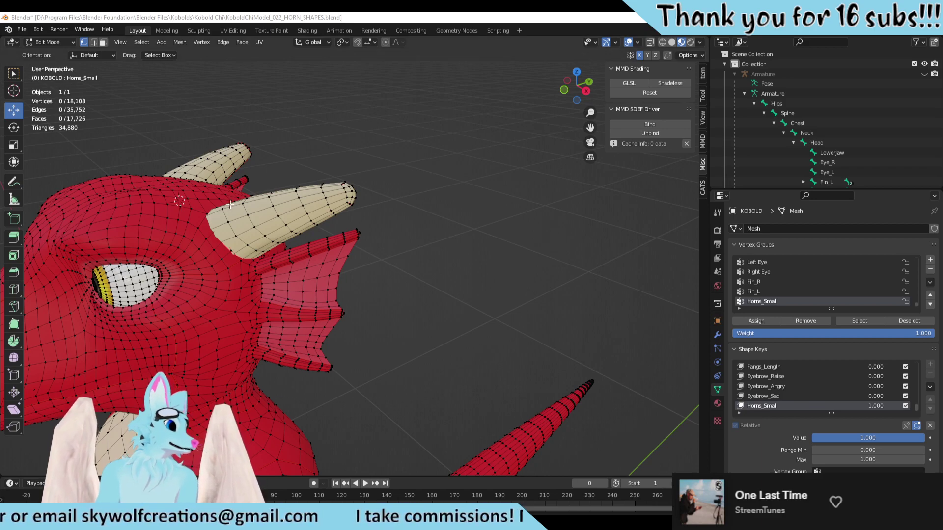
# Step: Select the linked geometry of both horns and try moving them above the head, then undo the move
pyautogui.press('l')
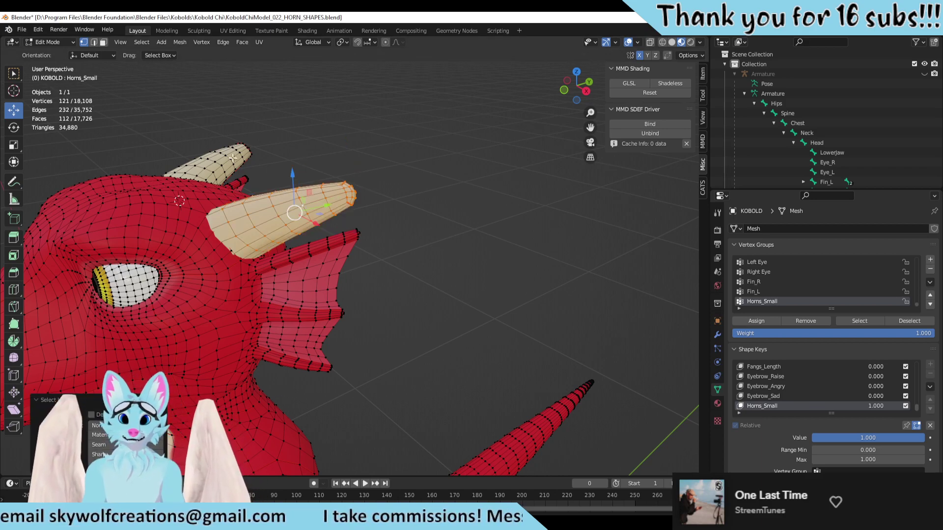
pyautogui.press('l')
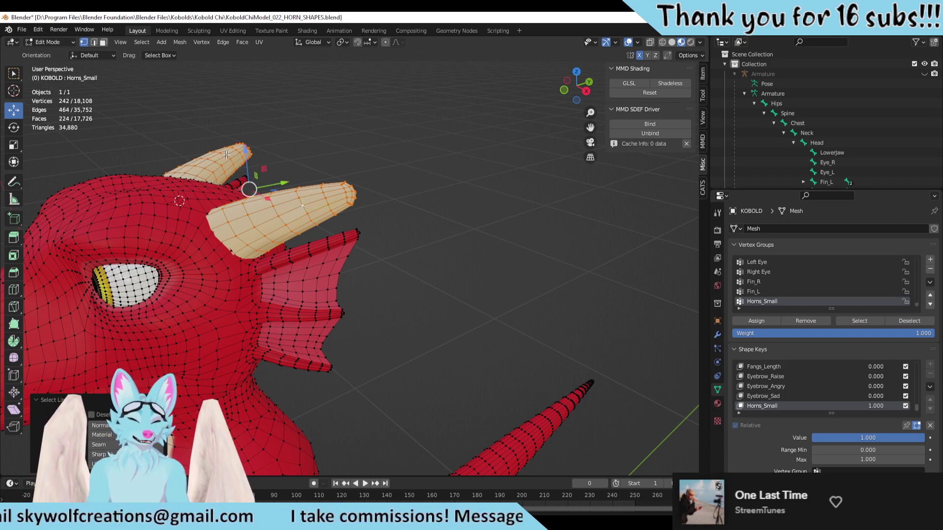
pyautogui.press('g')
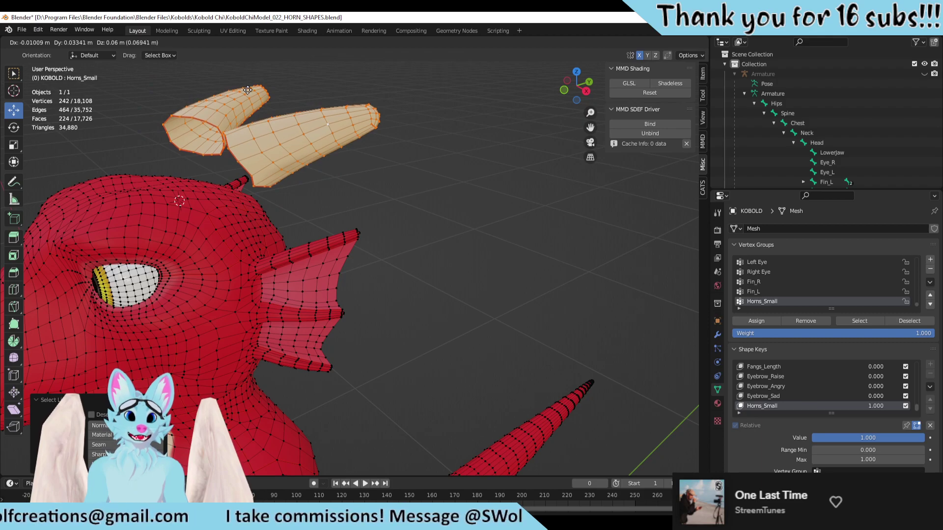
pyautogui.click(263, 110)
pyautogui.hotkey('ctrl', 'z')
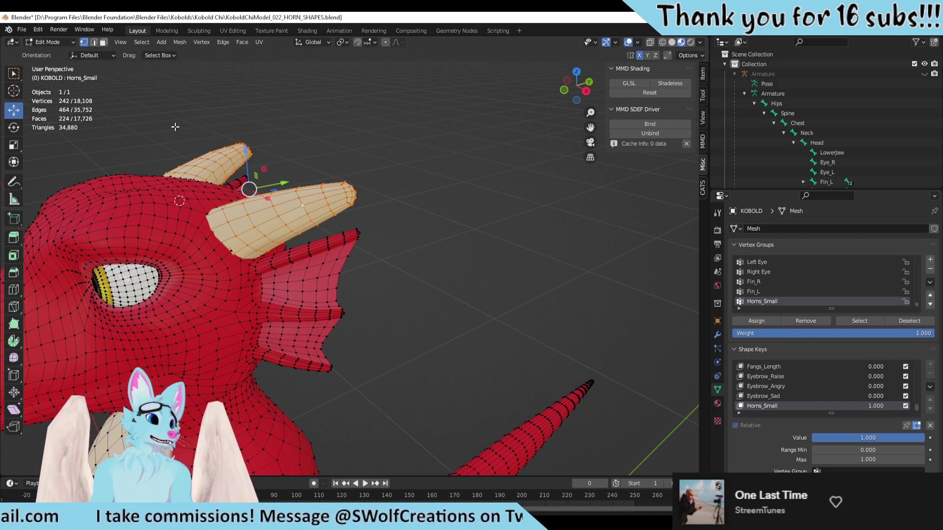
# Step: Move both selected horns up off the head along the vertical axis and deselect everything
pyautogui.scroll(-2, 209, 152)
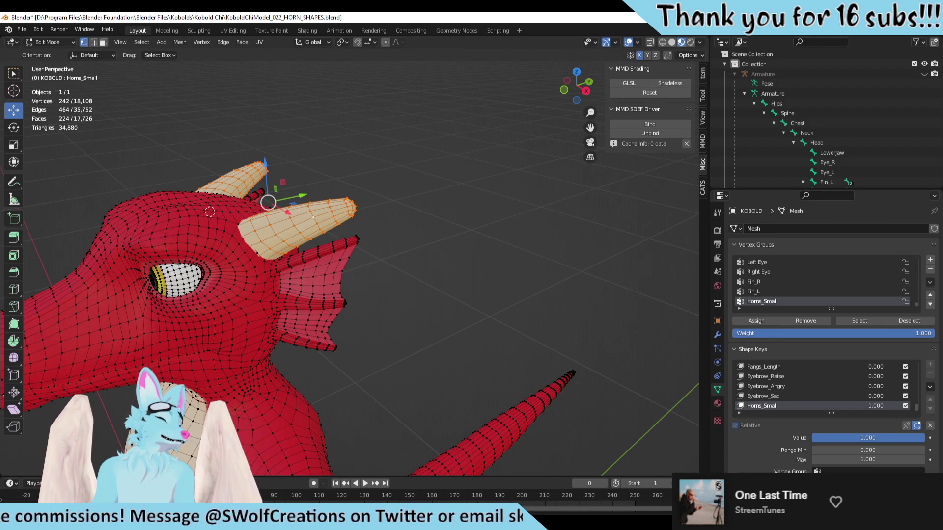
pyautogui.moveTo(416, 172); pyautogui.dragTo(399, 160, button='middle')
pyautogui.moveTo(283, 124); pyautogui.dragTo(317, 145, button='middle')
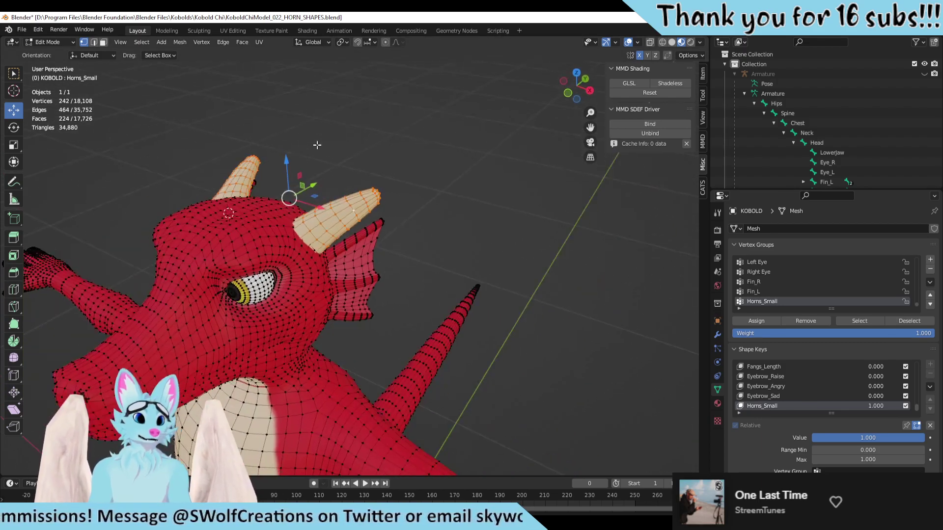
pyautogui.moveTo(360, 113); pyautogui.dragTo(316, 106, button='middle')
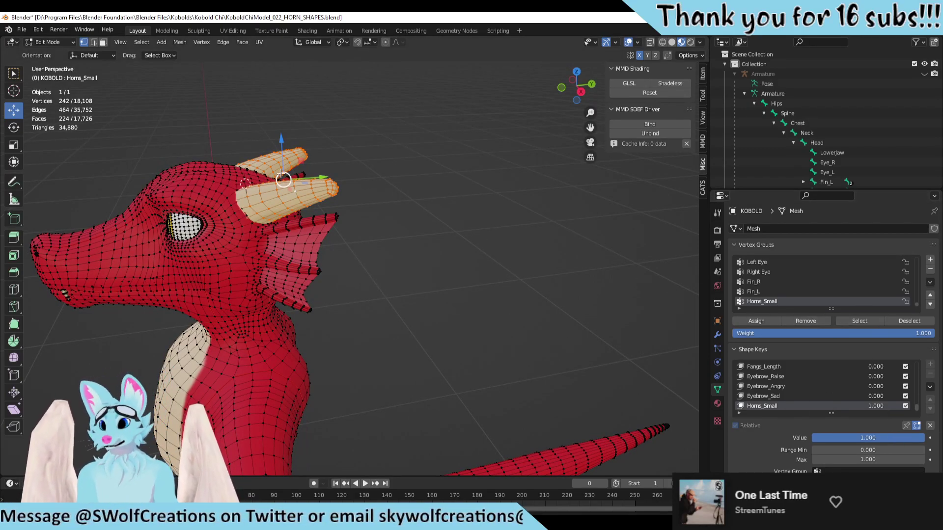
pyautogui.moveTo(280, 140); pyautogui.dragTo(273, 82)
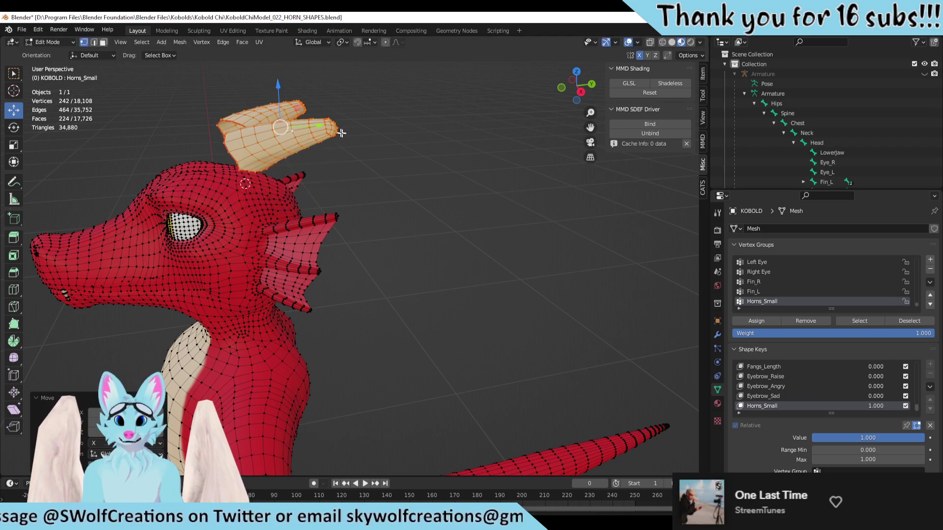
pyautogui.click(474, 203)
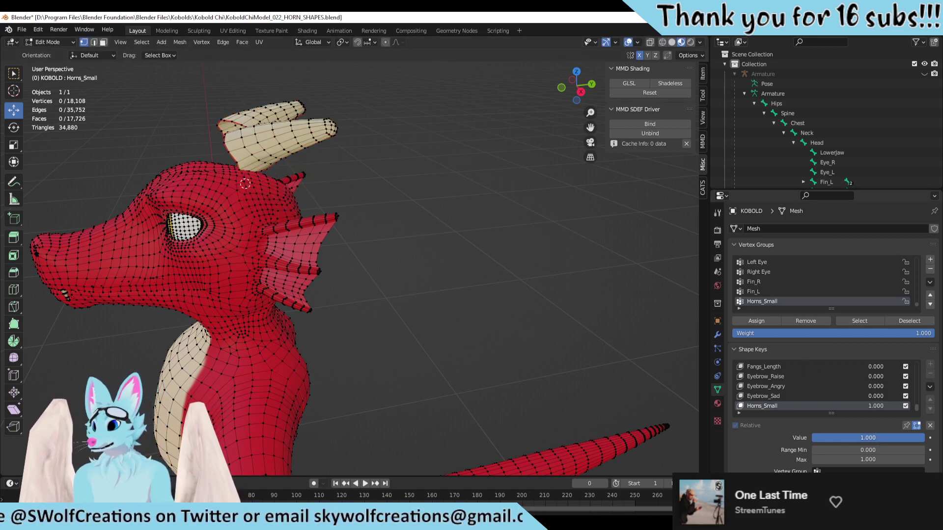
# Step: Check which vertices belong to the Horns_Small vertex group and clear the selection
pyautogui.moveTo(921, 437); pyautogui.dragTo(883, 438)
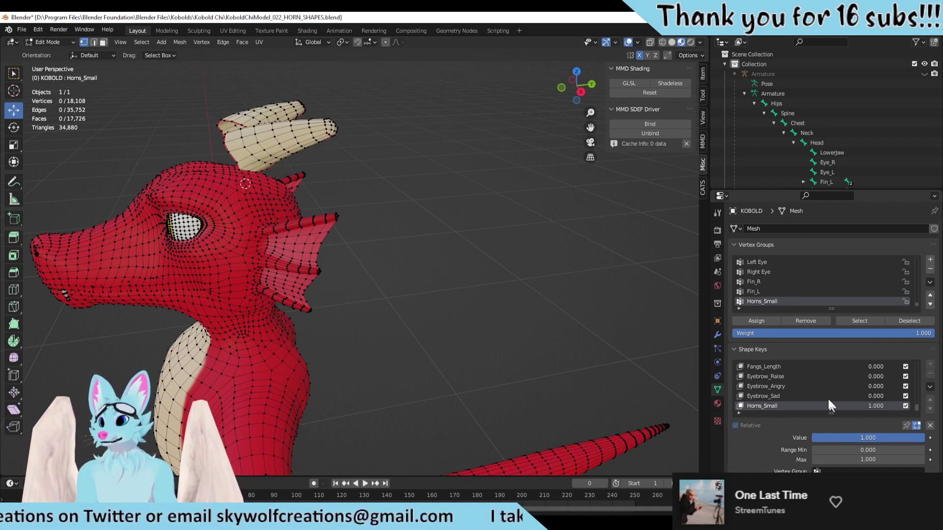
pyautogui.click(861, 318)
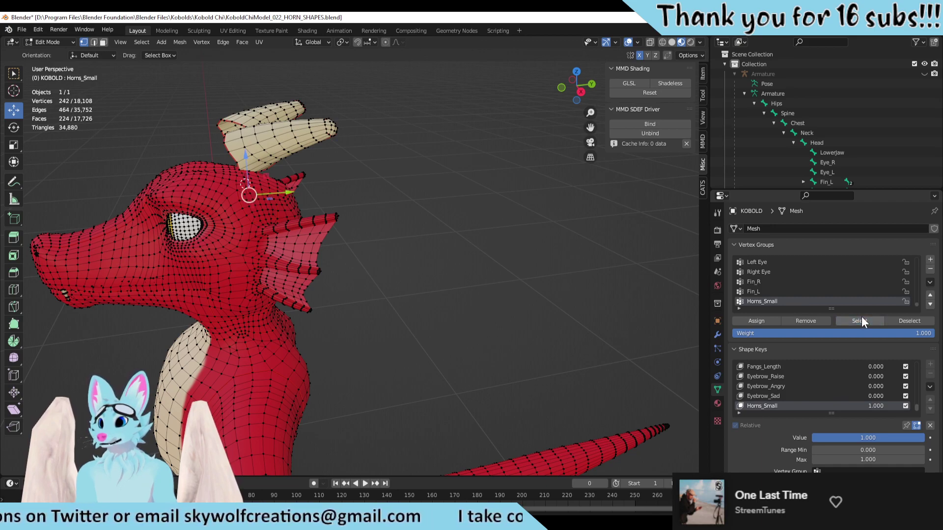
pyautogui.click(449, 251)
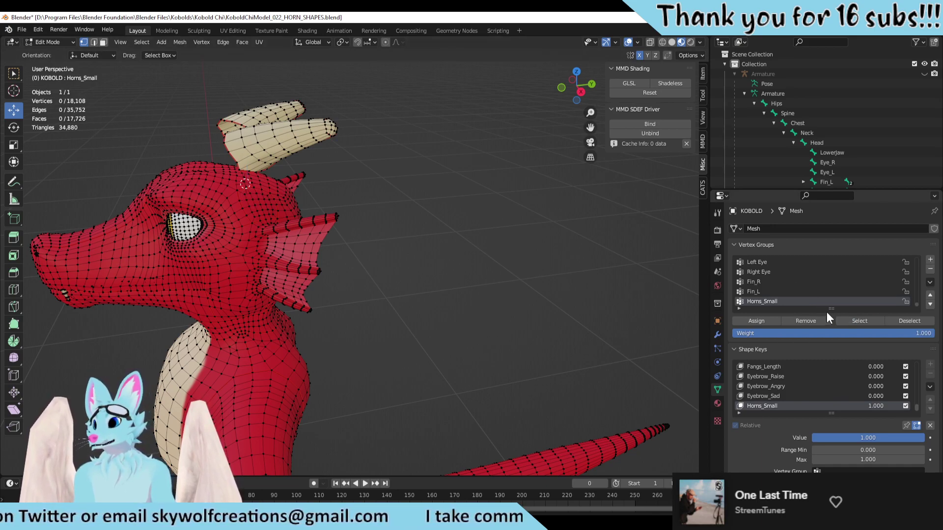
# Step: Add a new vertex group and name it Horns_Long
pyautogui.click(930, 259)
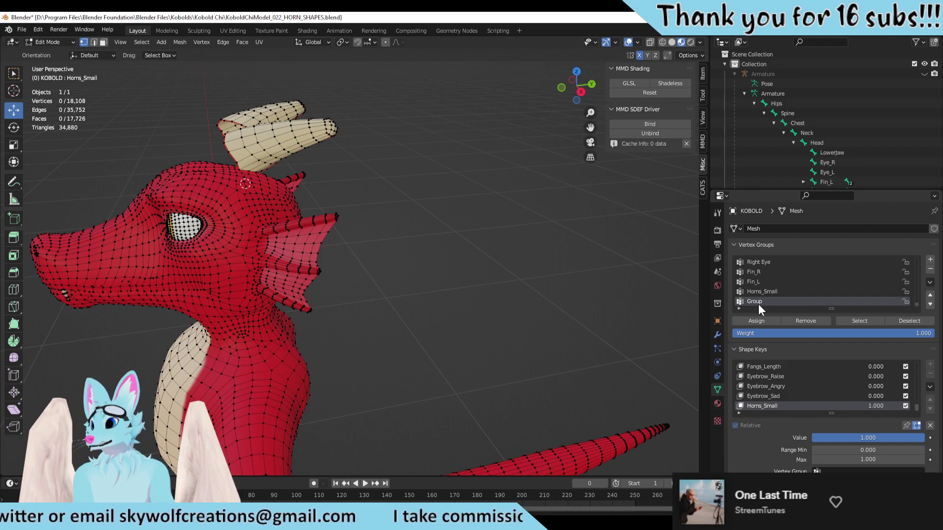
pyautogui.write('Horns_Long')
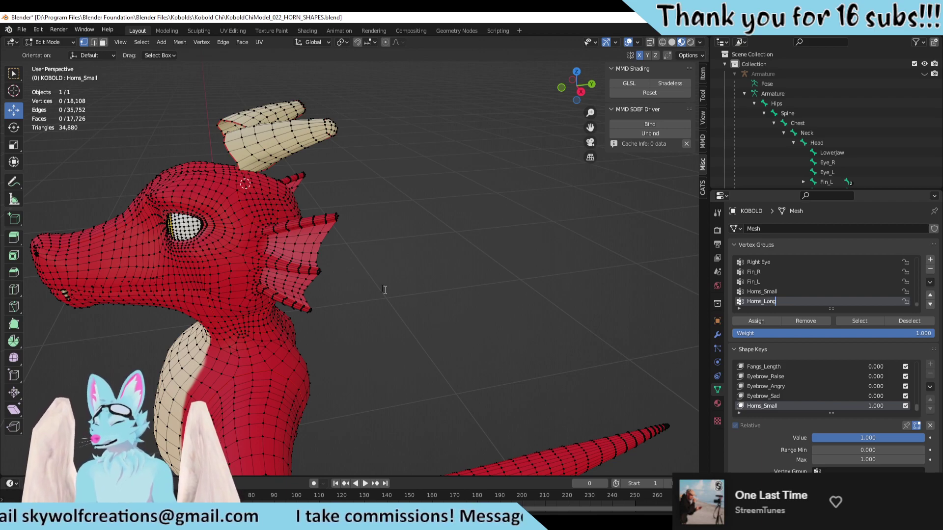
pyautogui.press('Return')
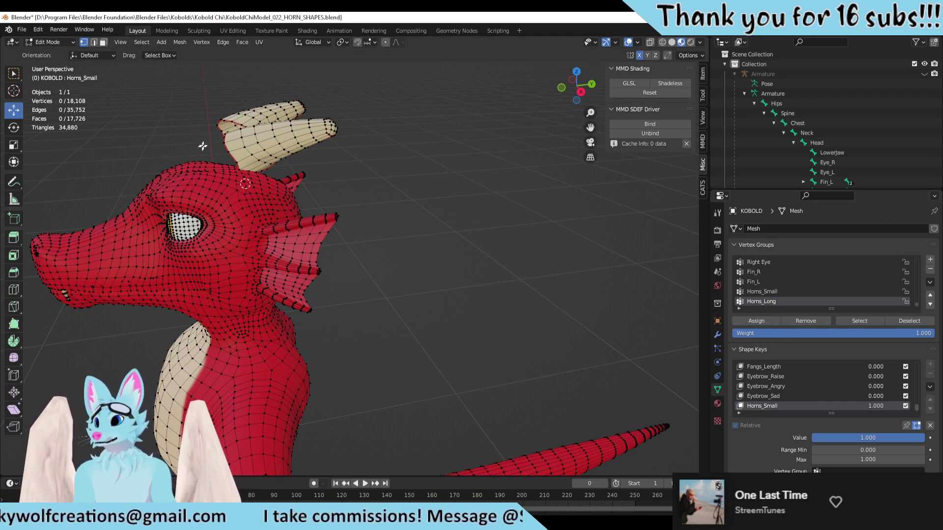
# Step: Assign the linked geometry of both raised horns to the Horns_Long vertex group and deselect everything
pyautogui.press('l')
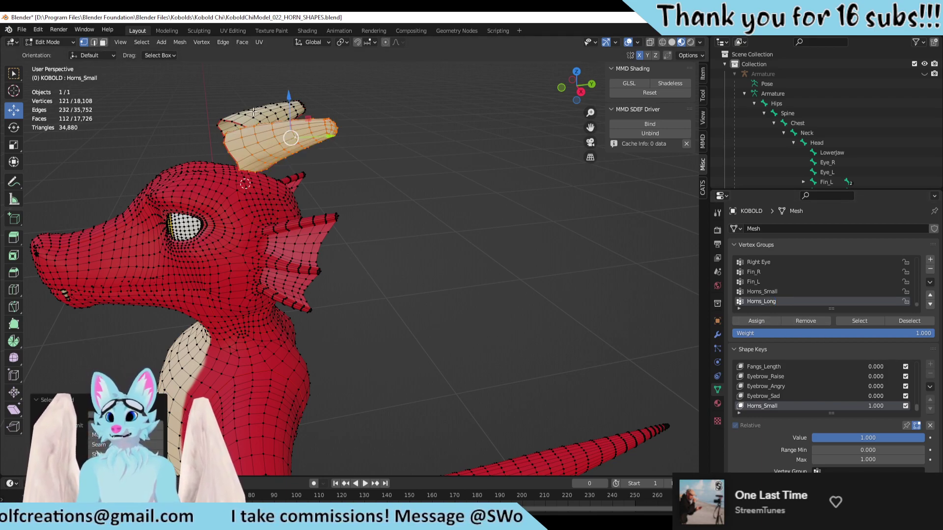
pyautogui.press('l')
pyautogui.click(758, 321)
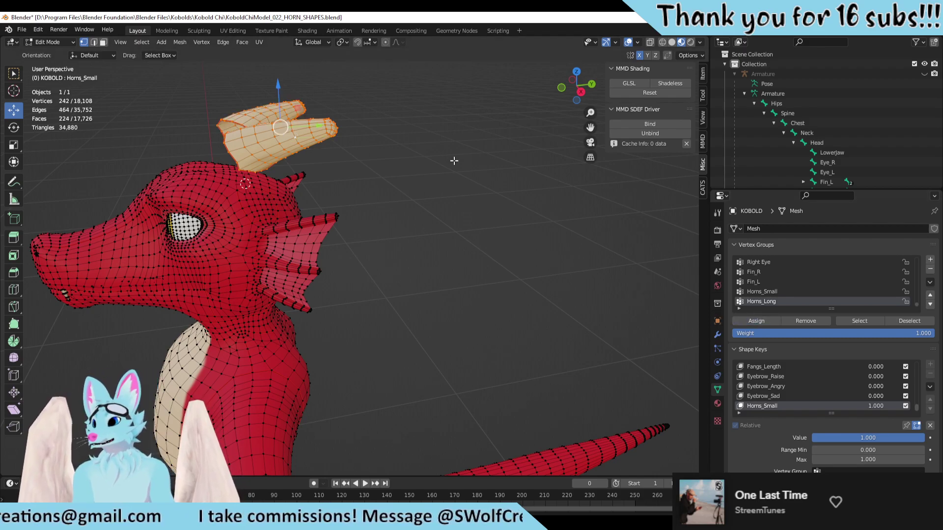
pyautogui.hotkey('alt', 'a')
# Step: Make a linked duplicate of the whole kobold in Object Mode and place it above the original
pyautogui.click(47, 42)
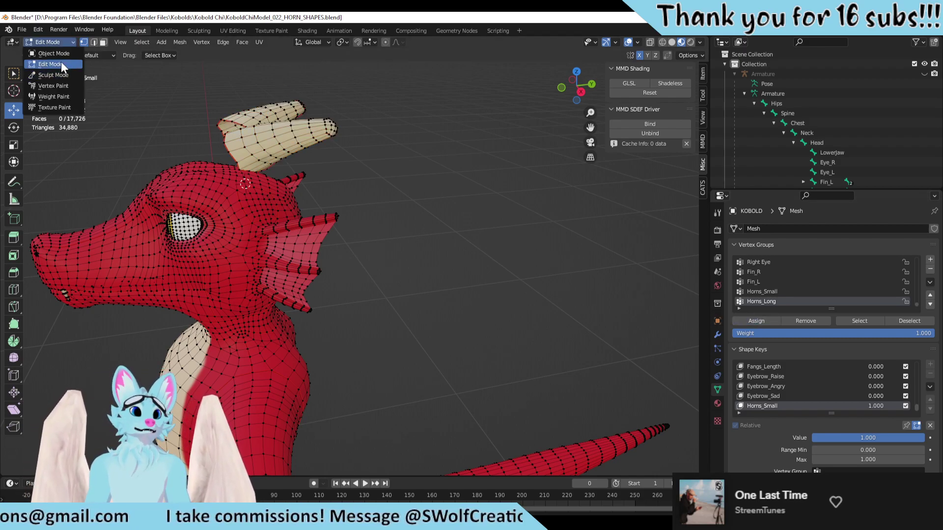
pyautogui.click(59, 52)
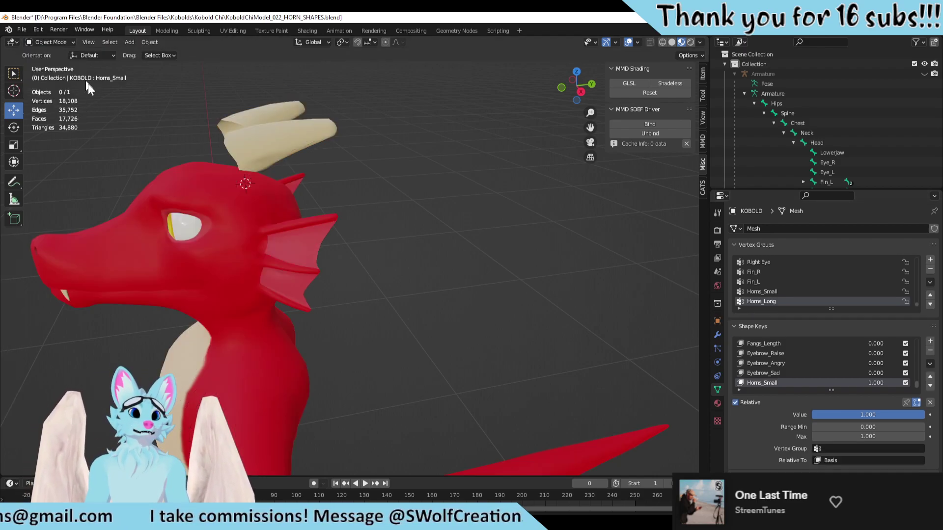
pyautogui.click(229, 205)
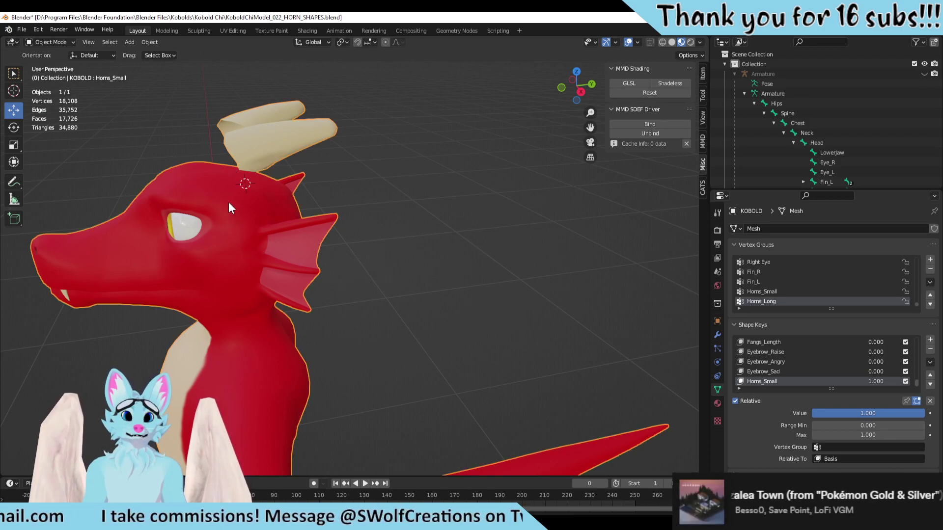
pyautogui.hotkey('shift', 'd')
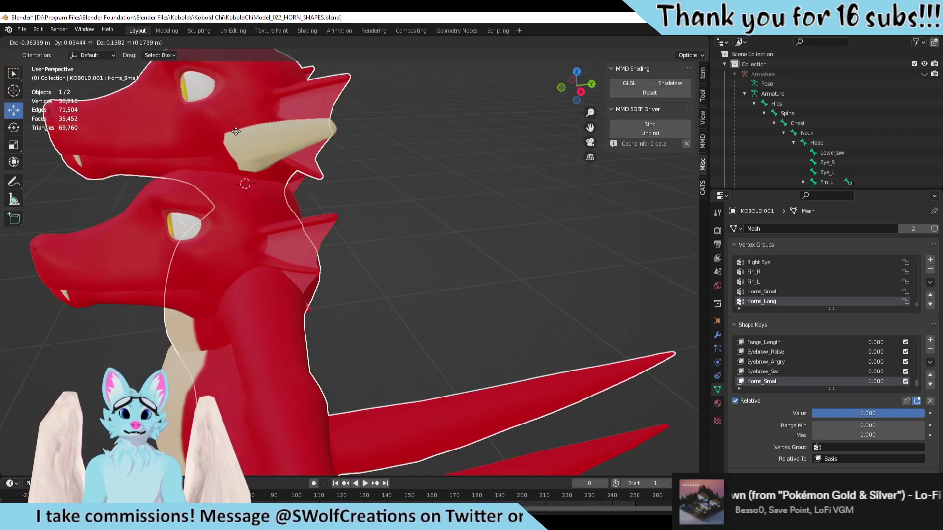
pyautogui.click(238, 133)
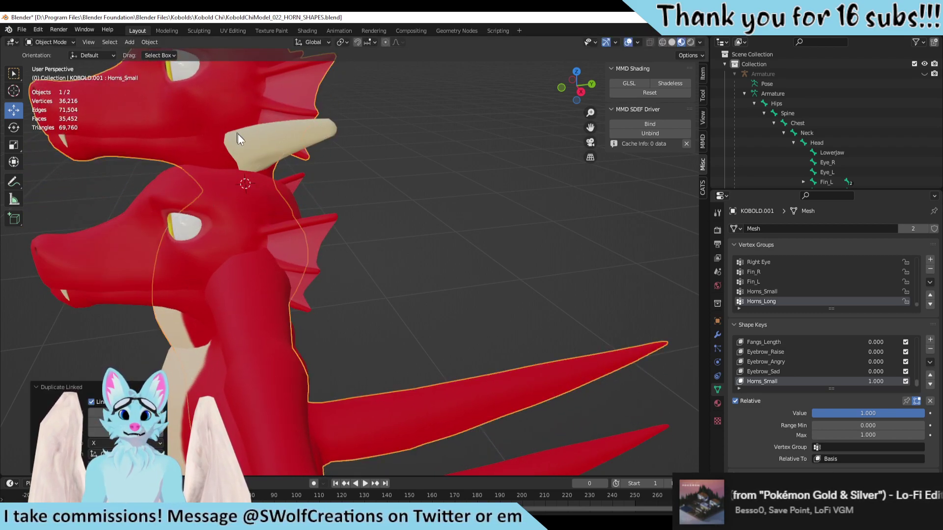
# Step: Try to delete a linked piece of geometry on the side of the duplicate kobold's head in Edit Mode
pyautogui.scroll(-3, 303, 215)
pyautogui.press('Tab')
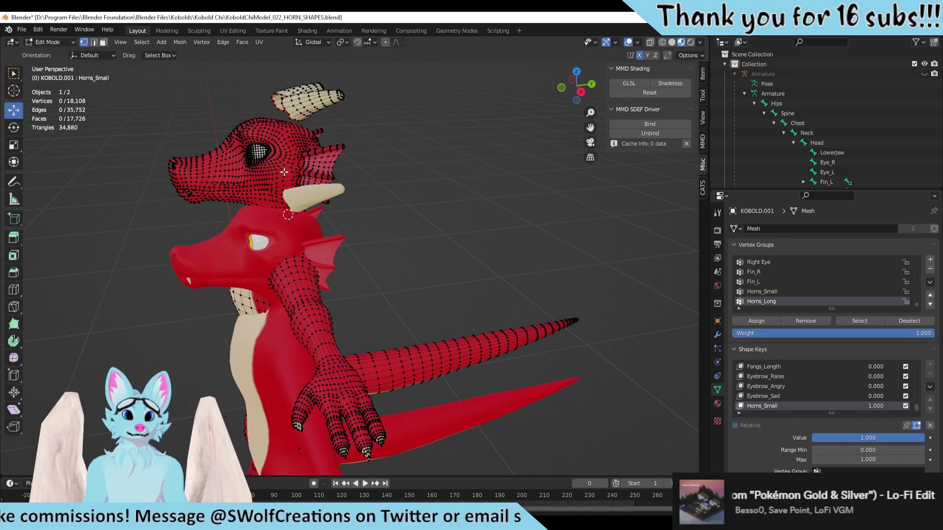
pyautogui.press('l')
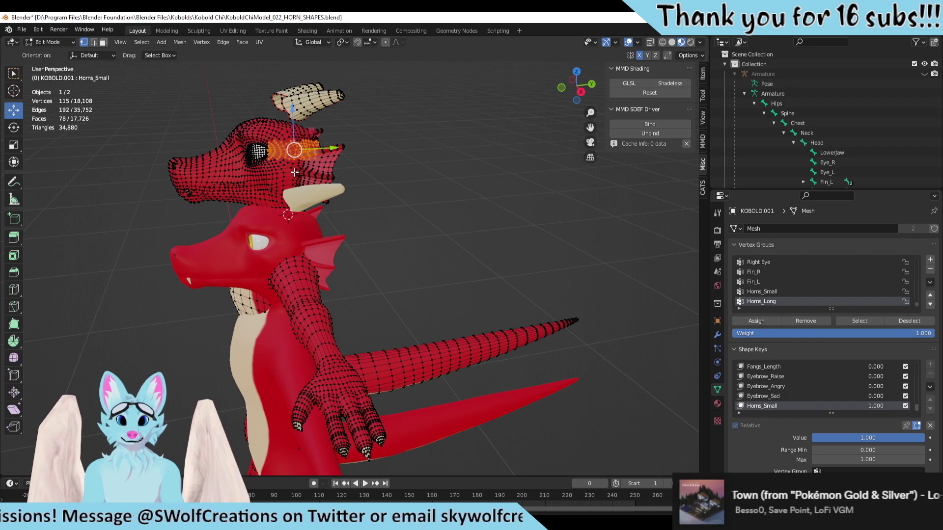
pyautogui.press('x')
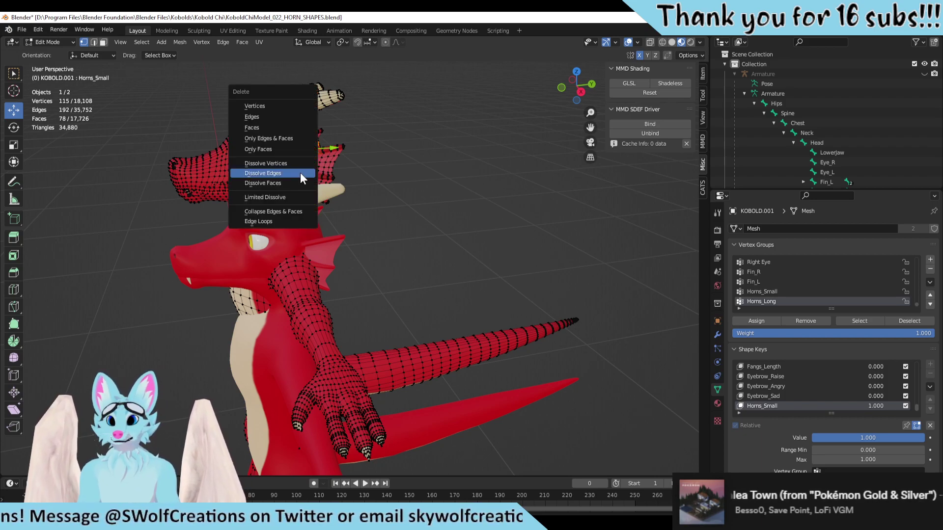
pyautogui.click(280, 173)
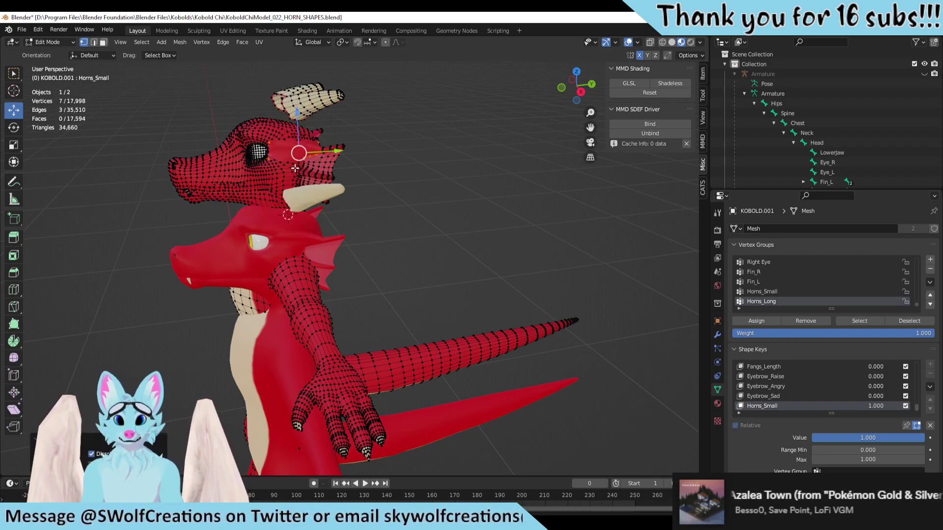
# Step: Undo the deletion, the linked duplicate of the kobold and the Horns_Long vertex group, ending in Edit Mode on the original
pyautogui.hotkey('ctrl', 'z')
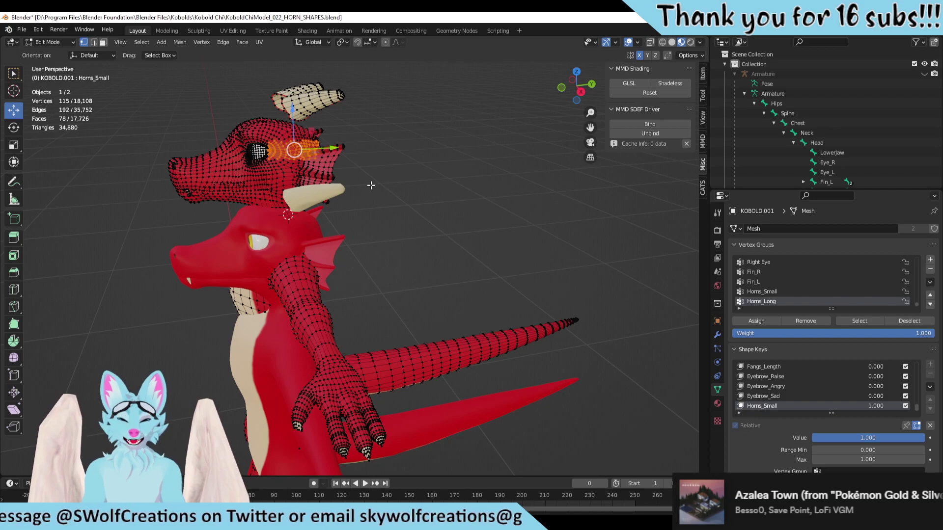
pyautogui.hotkey('ctrl', 'z')
pyautogui.hotkey('ctrl', 'z')
pyautogui.hotkey('ctrl', 'z')
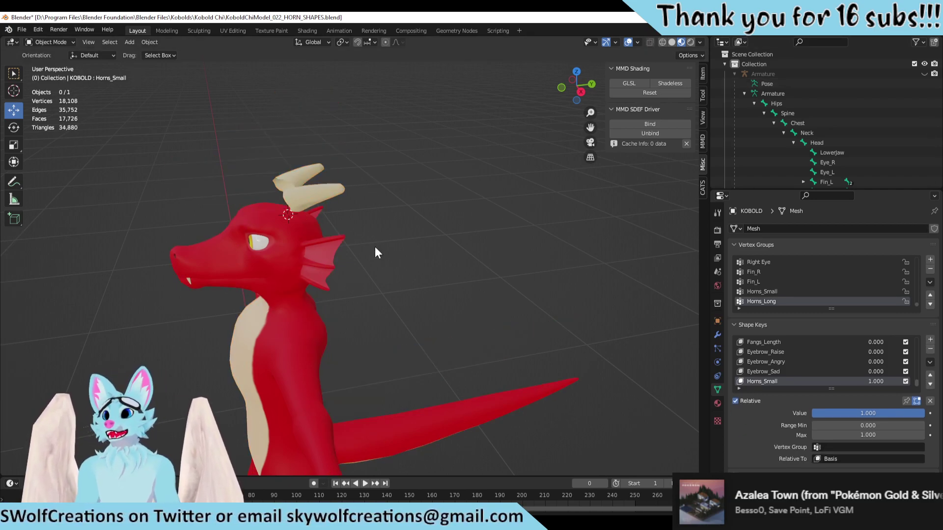
pyautogui.scroll(3, 375, 246)
pyautogui.press('Tab')
pyautogui.hotkey('ctrl', 'z')
pyautogui.moveTo(371, 238); pyautogui.dragTo(353, 224, button='middle')
pyautogui.scroll(3, 326, 212)
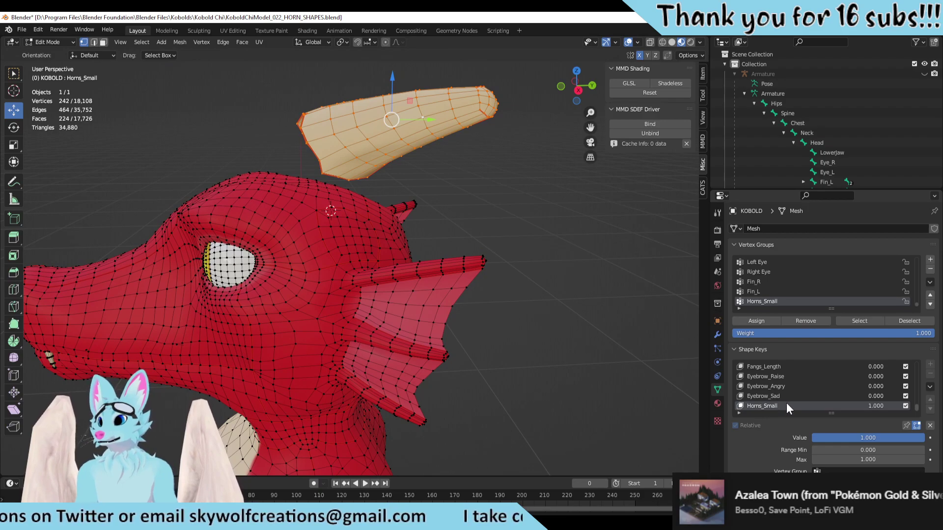
# Step: Select the linked geometry of both raised horns and assign it to a new vertex group named Horns_Long
pyautogui.click(499, 213)
pyautogui.moveTo(405, 160); pyautogui.dragTo(436, 187, button='middle')
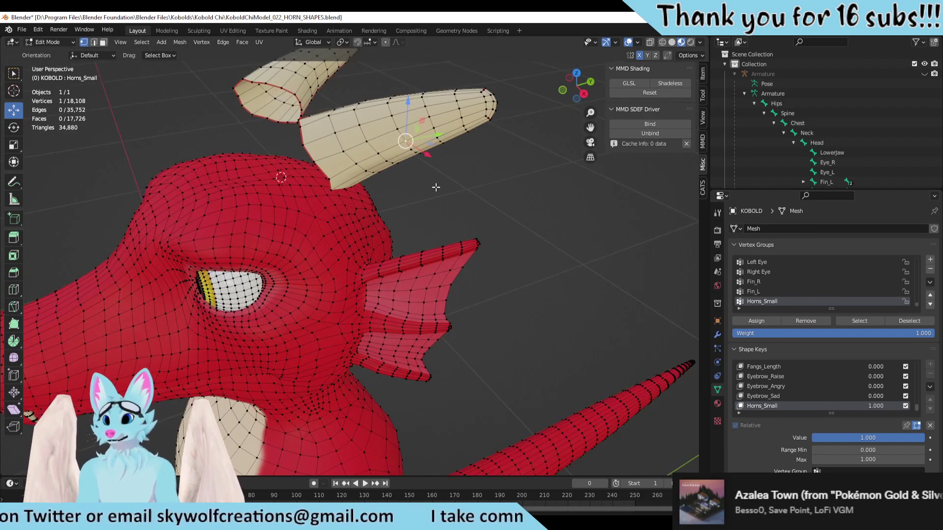
pyautogui.press('l')
pyautogui.moveTo(415, 153); pyautogui.dragTo(312, 106, button='middle')
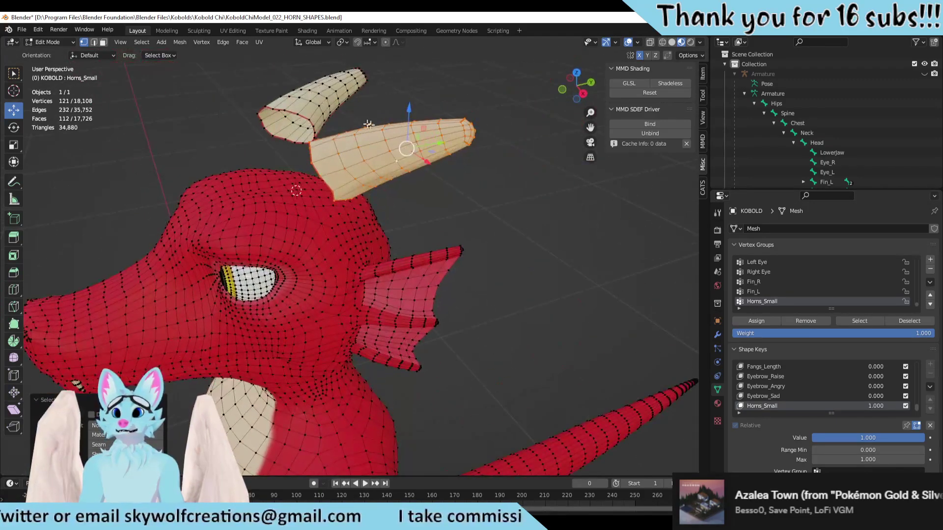
pyautogui.press('l')
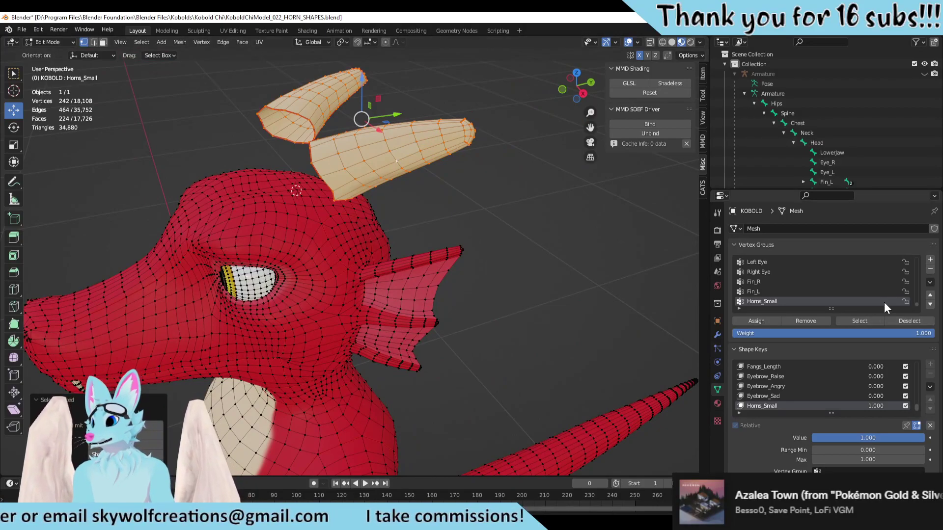
pyautogui.click(930, 260)
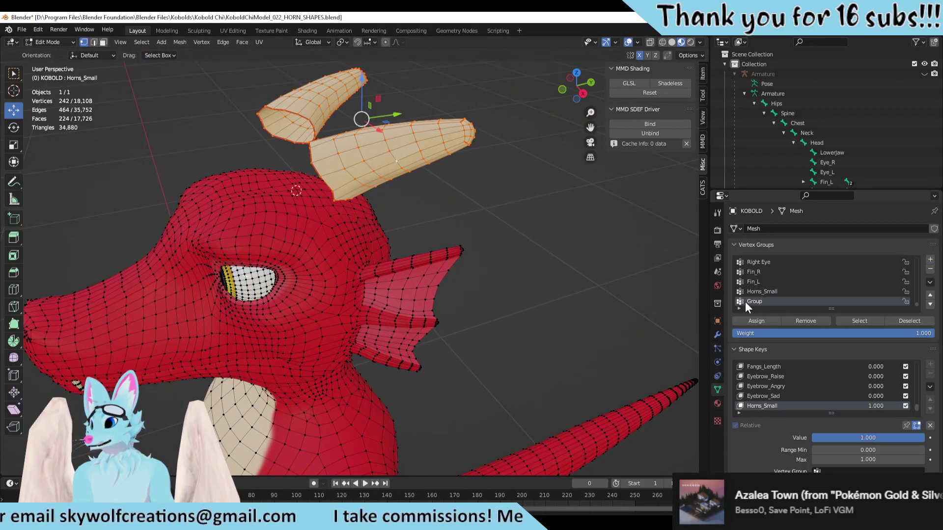
pyautogui.doubleClick(781, 304)
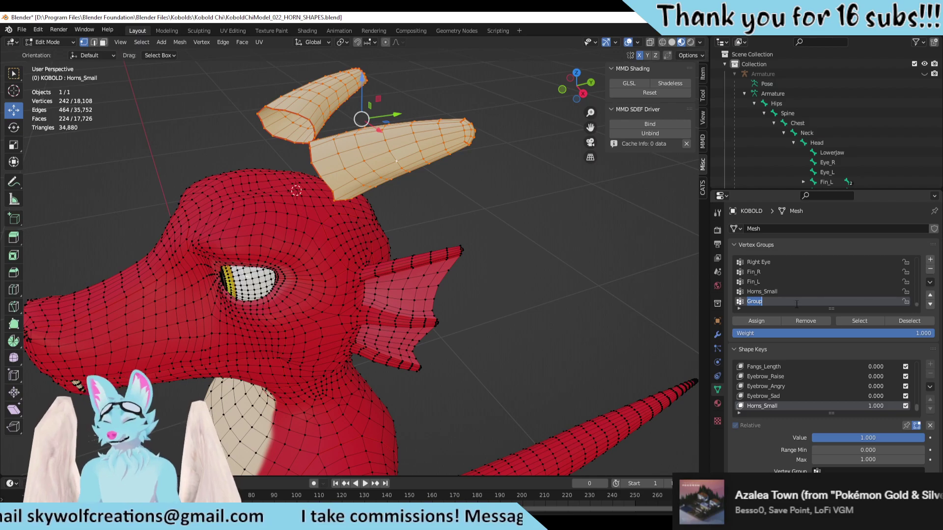
pyautogui.write('Horns_Long')
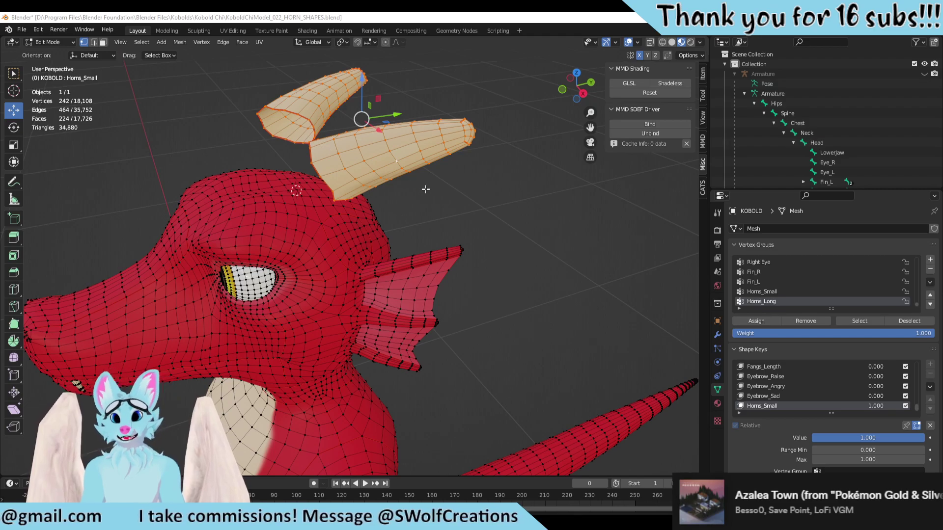
# Step: Turn on proportional editing and clear the selection on the raised horns
pyautogui.moveTo(426, 189); pyautogui.dragTo(486, 236, button='middle')
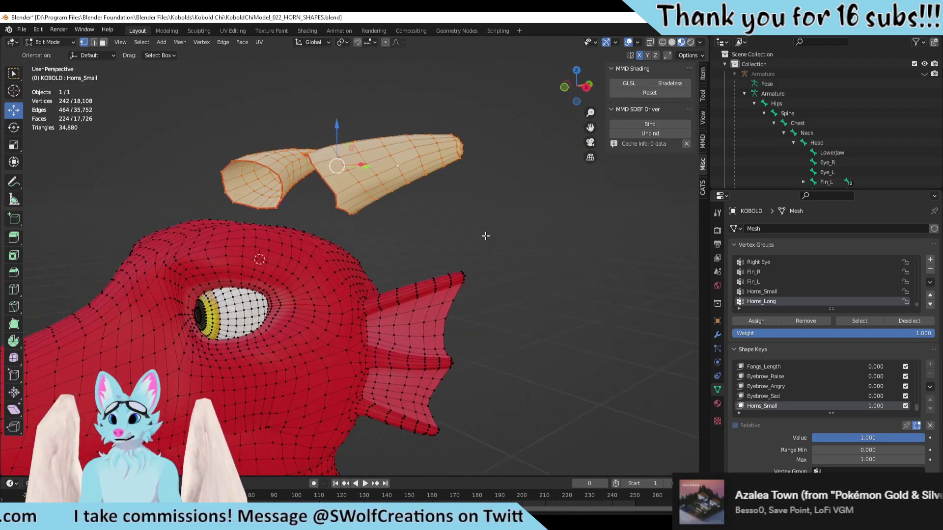
pyautogui.click(397, 191)
pyautogui.moveTo(350, 192); pyautogui.dragTo(334, 251, button='middle')
pyautogui.moveTo(424, 211); pyautogui.dragTo(361, 216, button='middle')
pyautogui.keyDown('shift'); pyautogui.moveTo(479, 173); pyautogui.dragTo(492, 216, button='middle'); pyautogui.keyUp('shift')
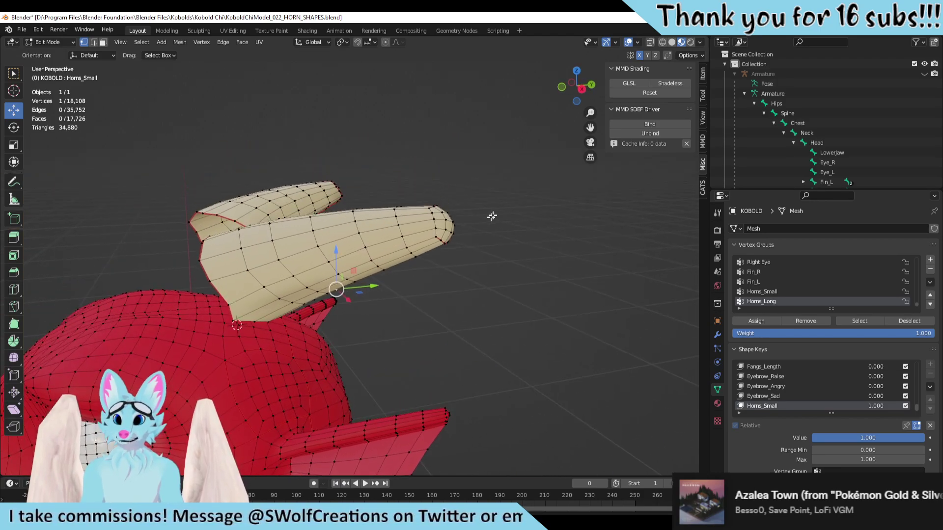
pyautogui.moveTo(506, 168); pyautogui.dragTo(420, 259)
pyautogui.moveTo(420, 260); pyautogui.dragTo(446, 270, button='middle')
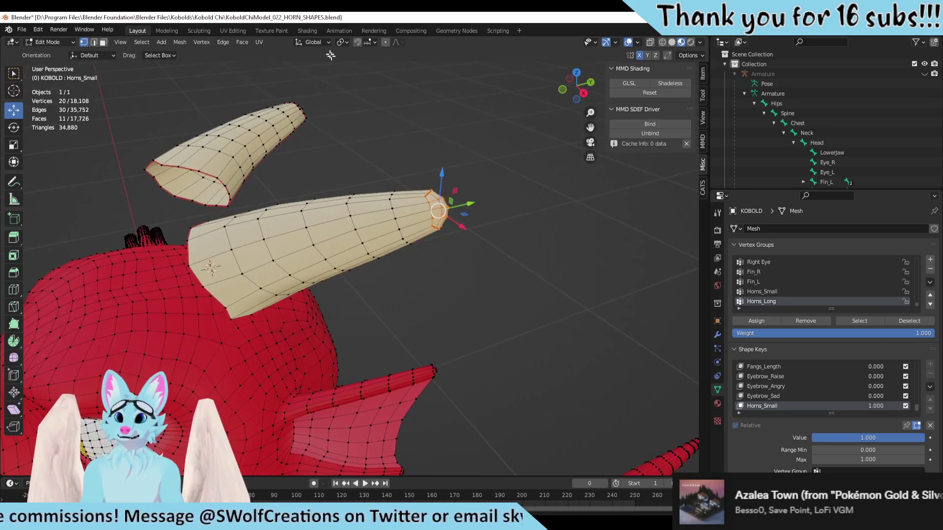
pyautogui.click(384, 42)
pyautogui.moveTo(524, 291); pyautogui.dragTo(505, 261, button='middle')
pyautogui.click(572, 287)
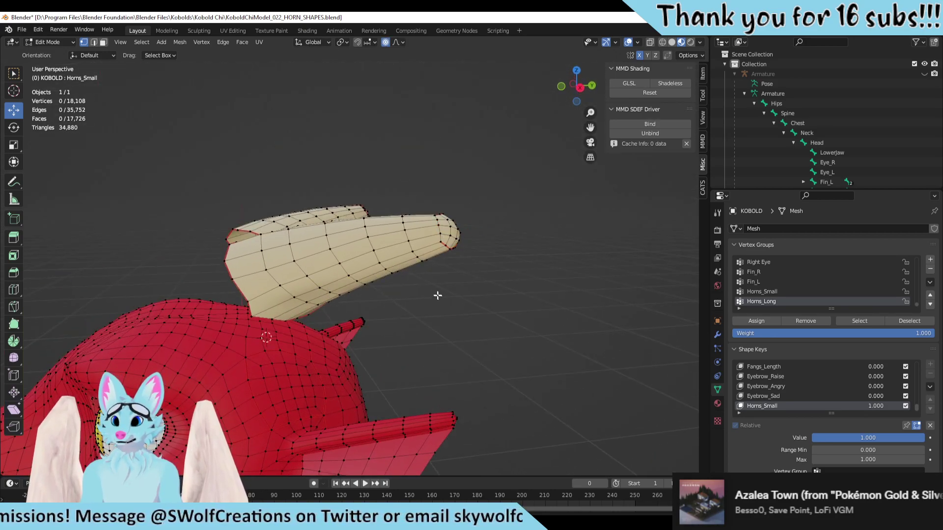
# Step: Select the vertices of the Horns_Long group, lower both horns onto the kobold's head and deselect them
pyautogui.click(849, 321)
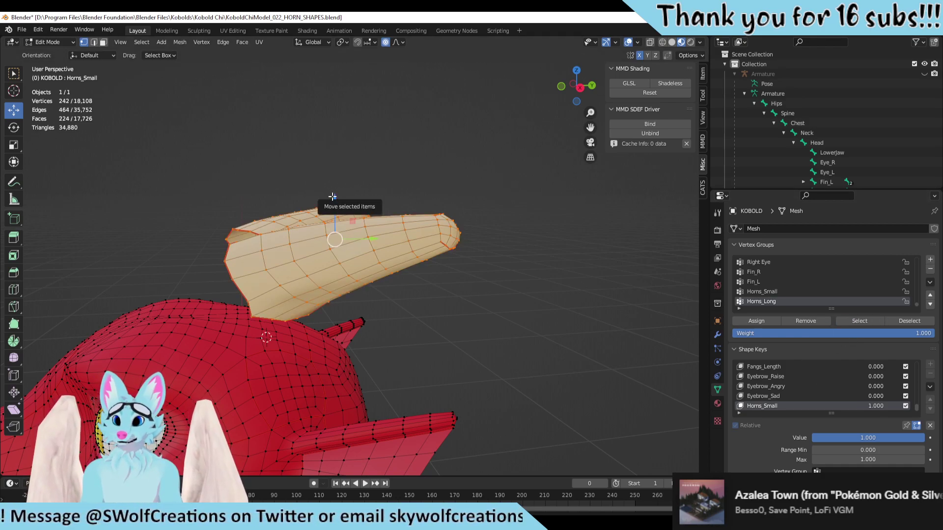
pyautogui.moveTo(332, 197); pyautogui.dragTo(346, 300)
pyautogui.moveTo(443, 367); pyautogui.dragTo(467, 365, button='middle')
pyautogui.click(481, 355)
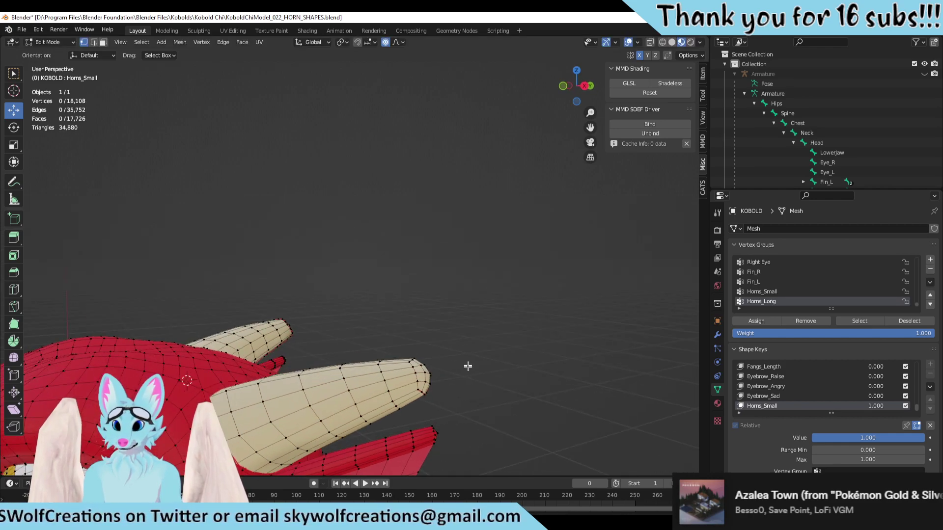
# Step: Select the horn's tip vertices through the mesh using X-ray and pull them outward about 0.084 m to lengthen the horn
pyautogui.click(650, 42)
pyautogui.moveTo(479, 320); pyautogui.dragTo(410, 400)
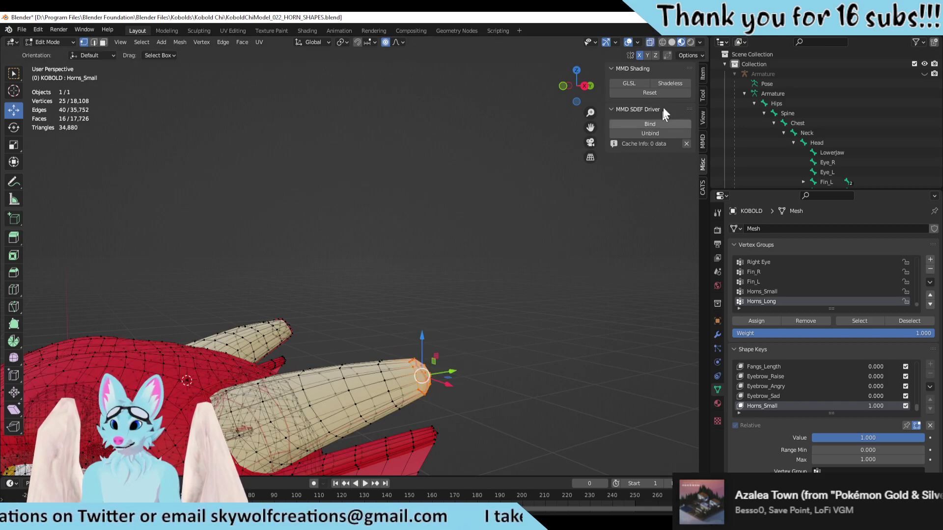
pyautogui.click(652, 43)
pyautogui.moveTo(451, 379); pyautogui.dragTo(448, 441, button='middle')
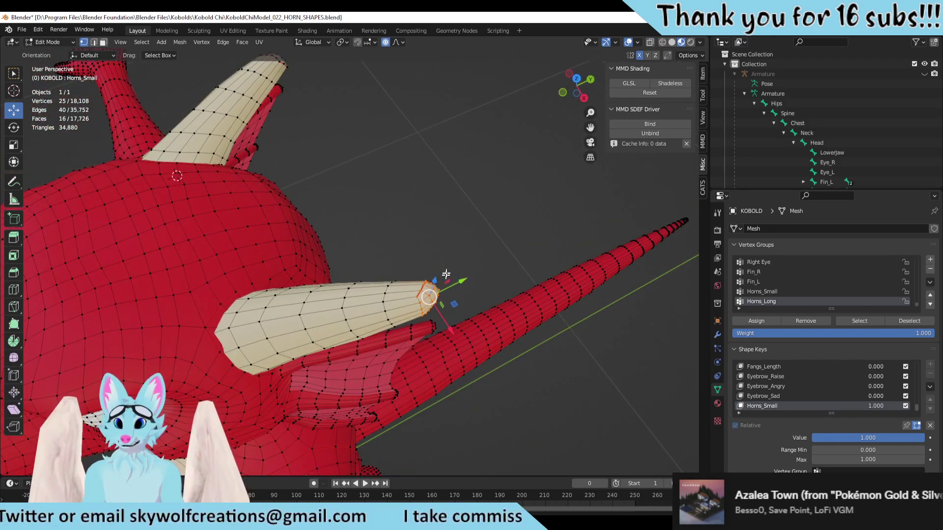
pyautogui.moveTo(446, 274); pyautogui.dragTo(447, 297, button='middle')
pyautogui.press('g')
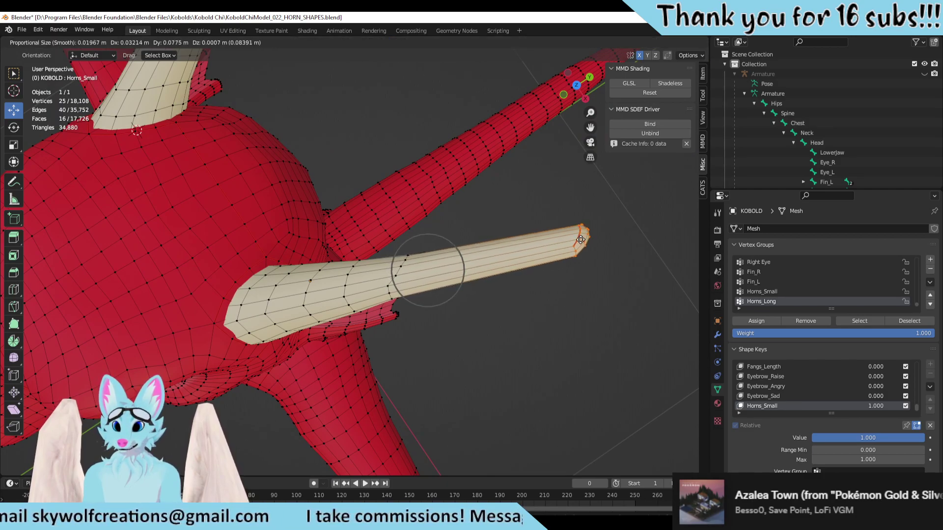
pyautogui.click(580, 239)
# Step: Raise the lengthened horn's tip about 0.018 m and scale it to 0.286 to make it pointed
pyautogui.moveTo(580, 239); pyautogui.dragTo(496, 187, button='middle')
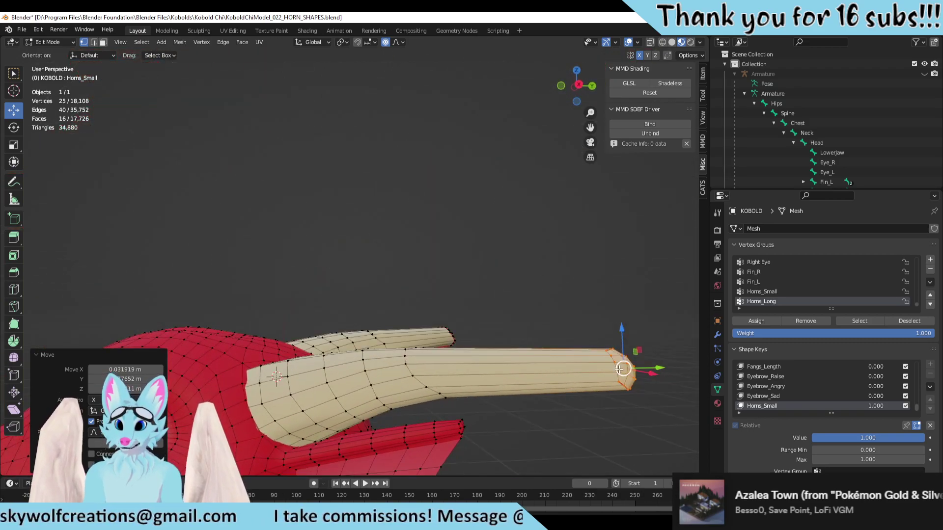
pyautogui.press('g')
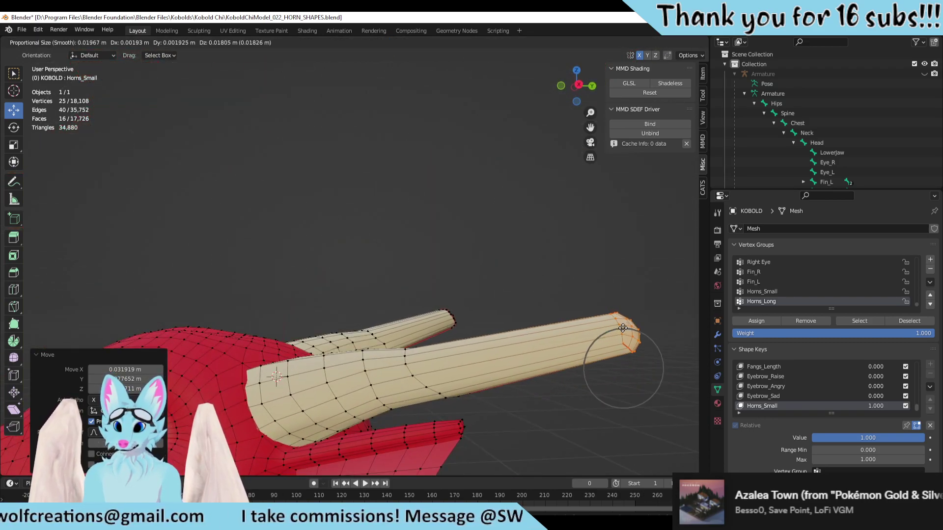
pyautogui.click(622, 328)
pyautogui.press('s')
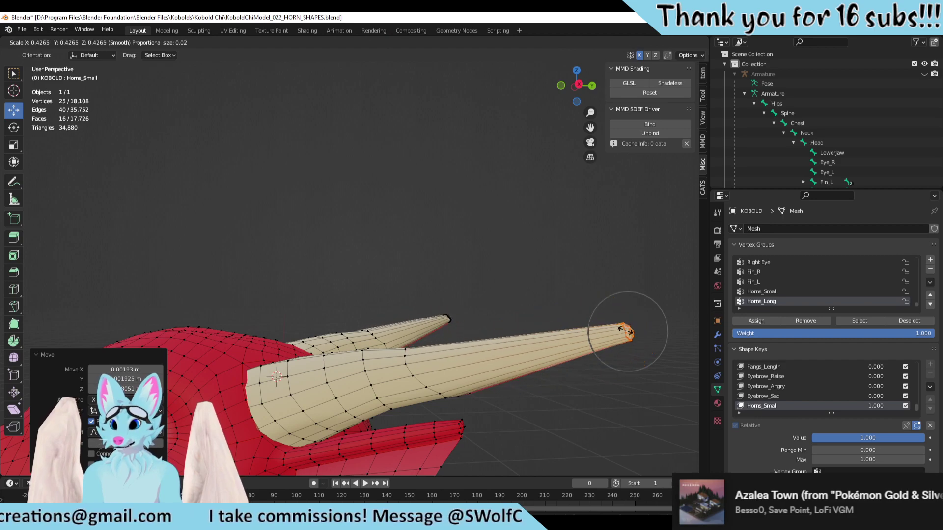
pyautogui.click(627, 331)
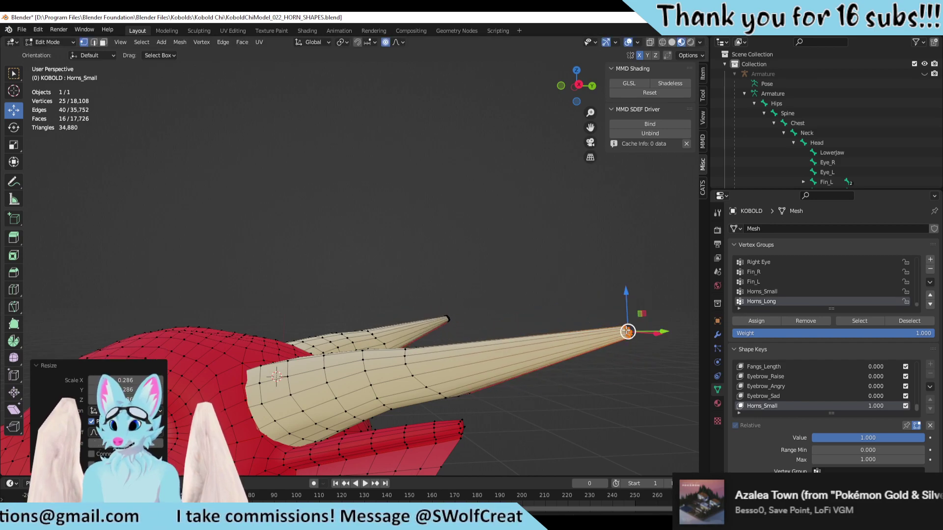
# Step: Lower the pointed horn tip slightly to refine the horn's line
pyautogui.moveTo(511, 373); pyautogui.dragTo(475, 392, button='middle')
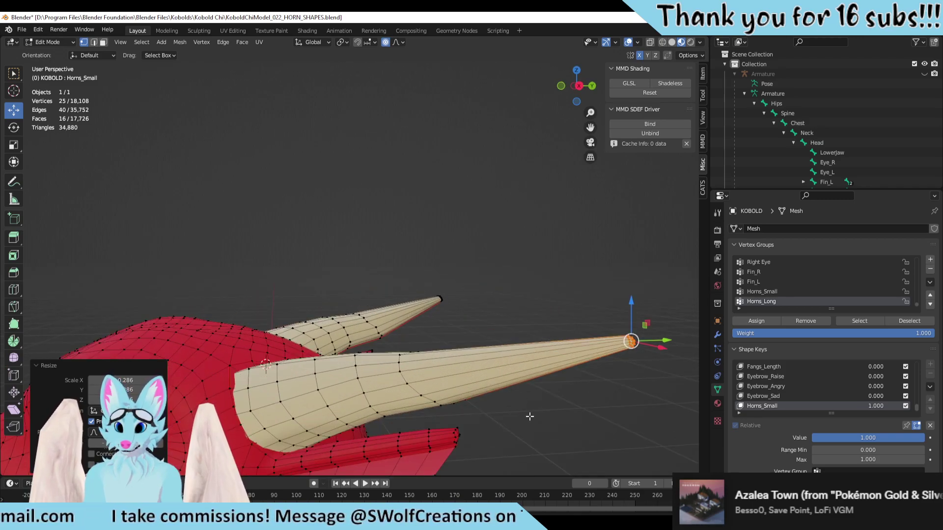
pyautogui.keyDown('shift'); pyautogui.moveTo(529, 416); pyautogui.dragTo(511, 226, button='middle'); pyautogui.keyUp('shift')
pyautogui.press('g')
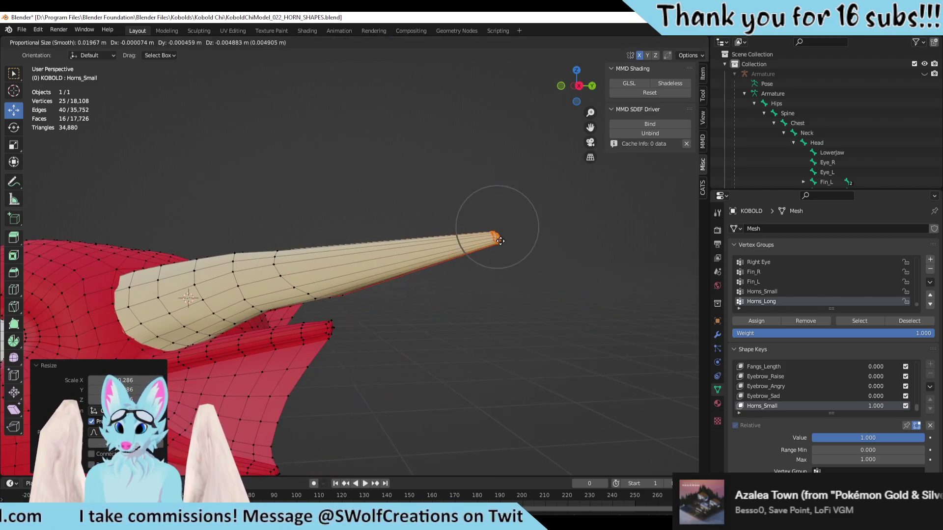
pyautogui.click(498, 244)
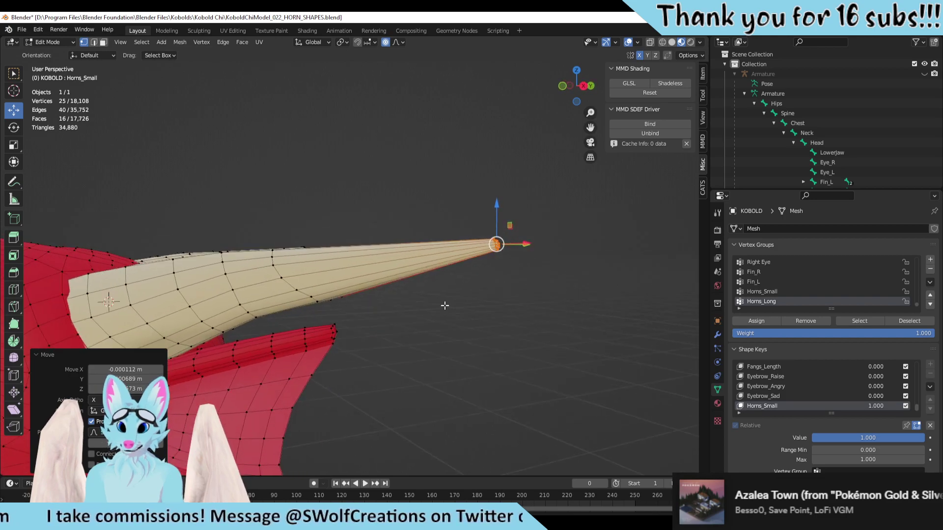
# Step: Select the edge loop partway along the horn, move it toward the tip and scale it to about 0.79
pyautogui.moveTo(393, 242); pyautogui.dragTo(358, 226, button='middle')
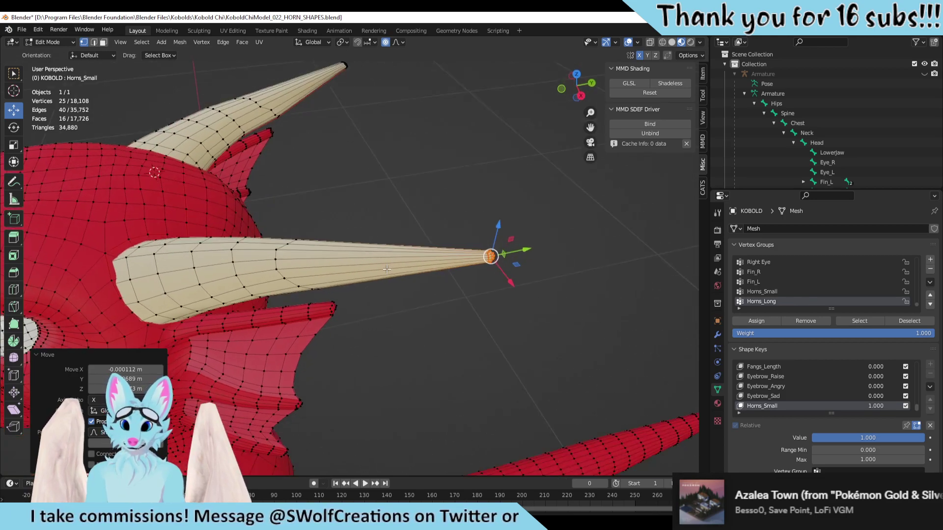
pyautogui.keyDown('alt'); pyautogui.click(275, 263); pyautogui.keyUp('alt')
pyautogui.keyDown('alt'); pyautogui.click(276, 258); pyautogui.keyUp('alt')
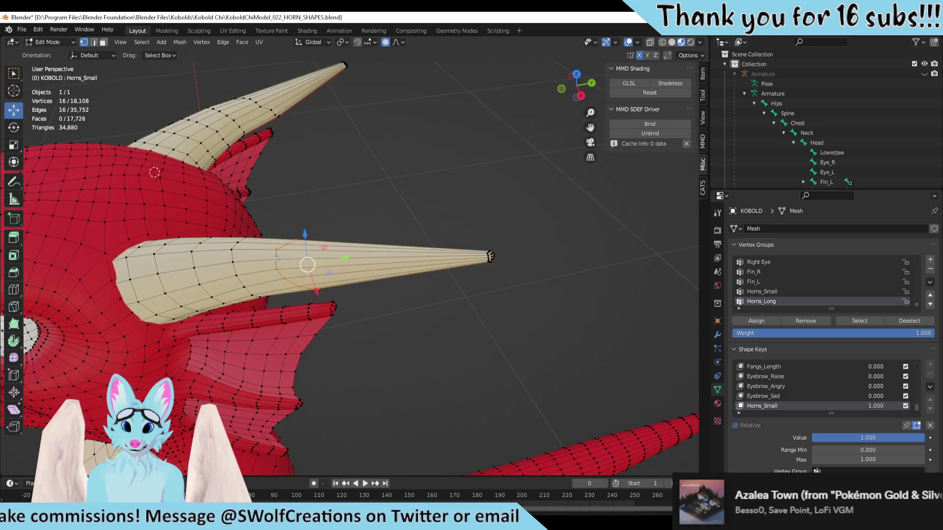
pyautogui.moveTo(277, 259); pyautogui.dragTo(303, 288, button='middle')
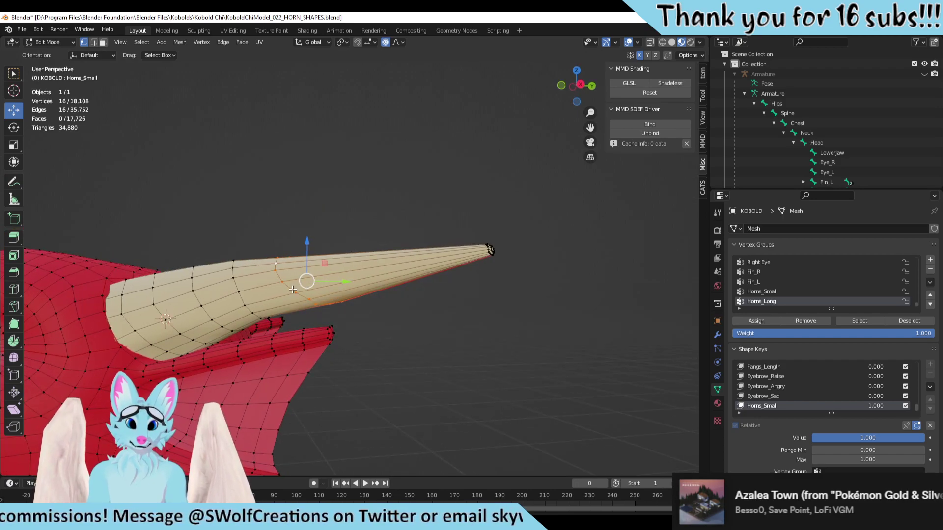
pyautogui.moveTo(302, 281); pyautogui.dragTo(383, 266)
pyautogui.press('s')
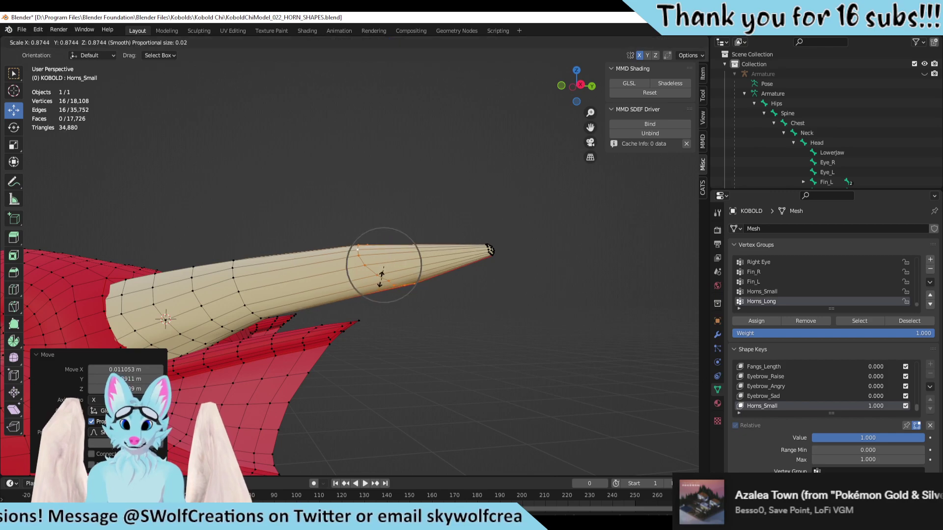
pyautogui.click(380, 276)
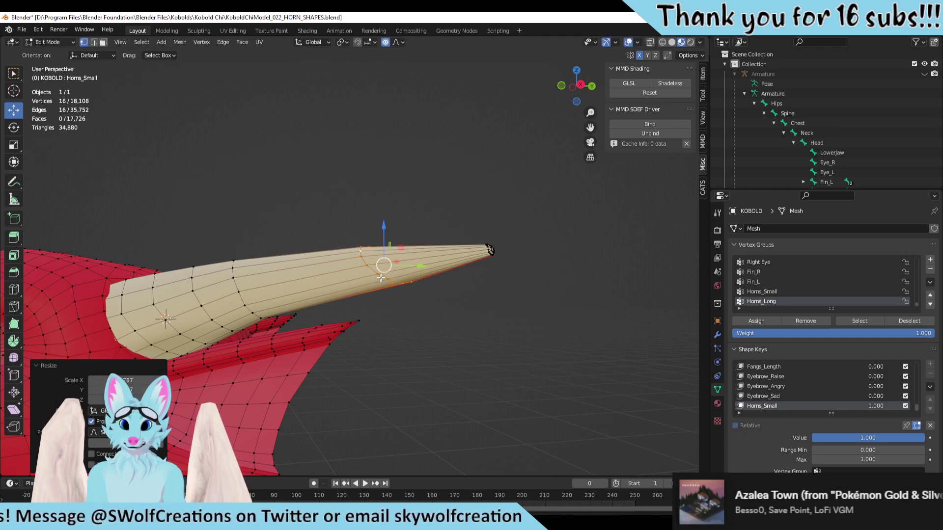
# Step: Fine-tune the position of the edge loop near the horn's tip to even out the taper and curve
pyautogui.moveTo(388, 268); pyautogui.dragTo(378, 270)
pyautogui.moveTo(377, 279); pyautogui.dragTo(407, 298, button='middle')
pyautogui.moveTo(366, 275); pyautogui.dragTo(380, 280)
pyautogui.moveTo(375, 274); pyautogui.dragTo(288, 272, button='middle')
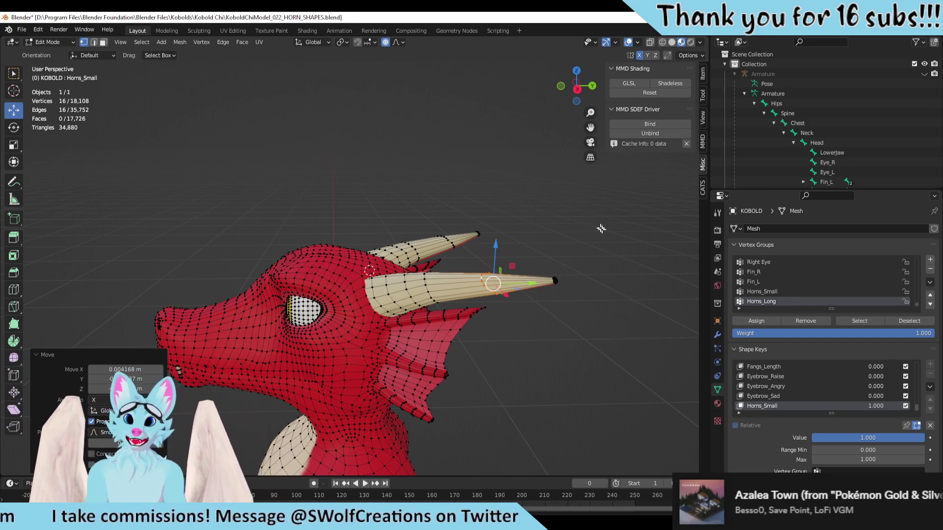
pyautogui.scroll(3, 530, 327)
pyautogui.keyDown('shift'); pyautogui.moveTo(500, 324); pyautogui.dragTo(569, 211, button='middle'); pyautogui.keyUp('shift')
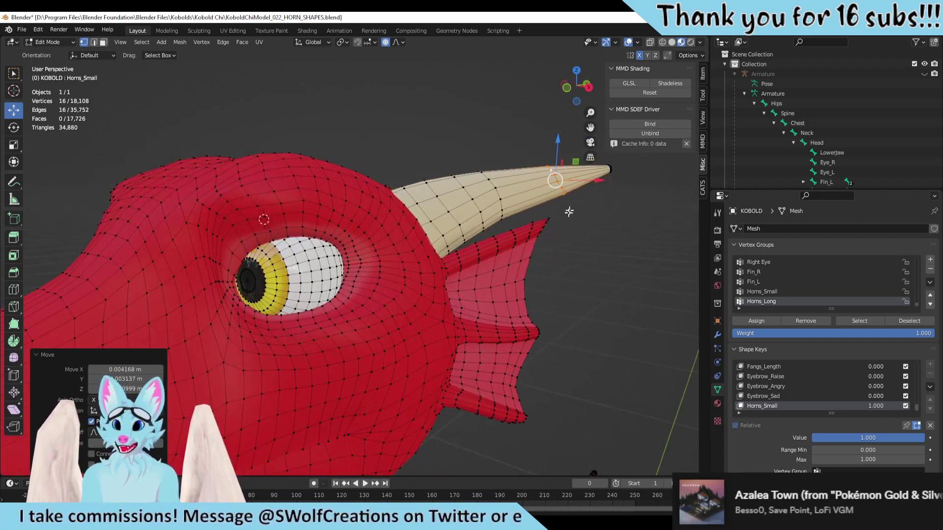
pyautogui.scroll(-1, 451, 257)
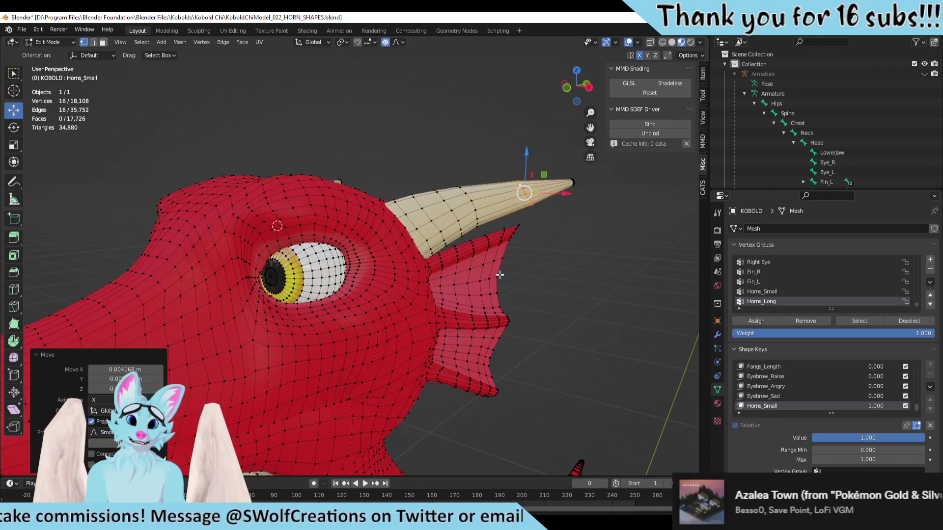
# Step: Rotate the edge loop near the horn's tip about 36° and adjust its angle again from the opposite side view
pyautogui.moveTo(500, 275); pyautogui.dragTo(516, 252, button='middle')
pyautogui.scroll(3, 514, 230)
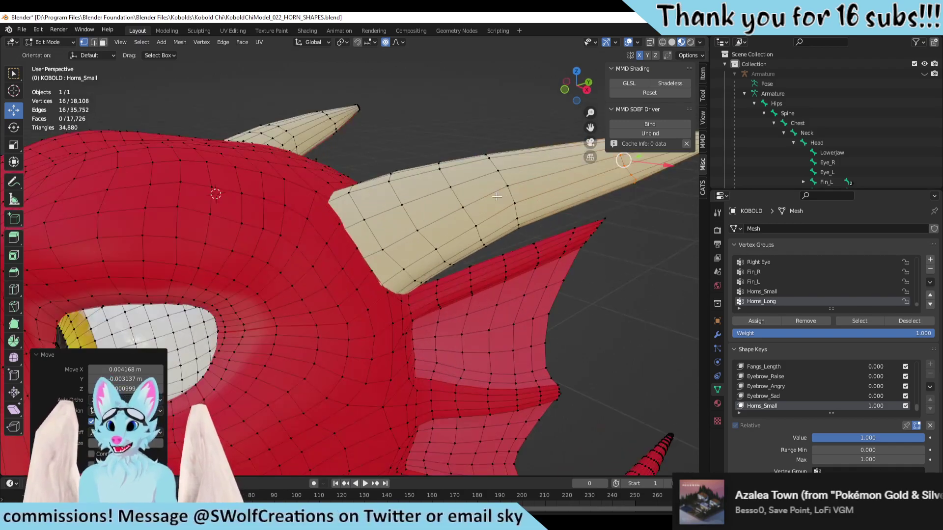
pyautogui.scroll(-3, 497, 196)
pyautogui.moveTo(497, 197); pyautogui.dragTo(462, 164, button='middle')
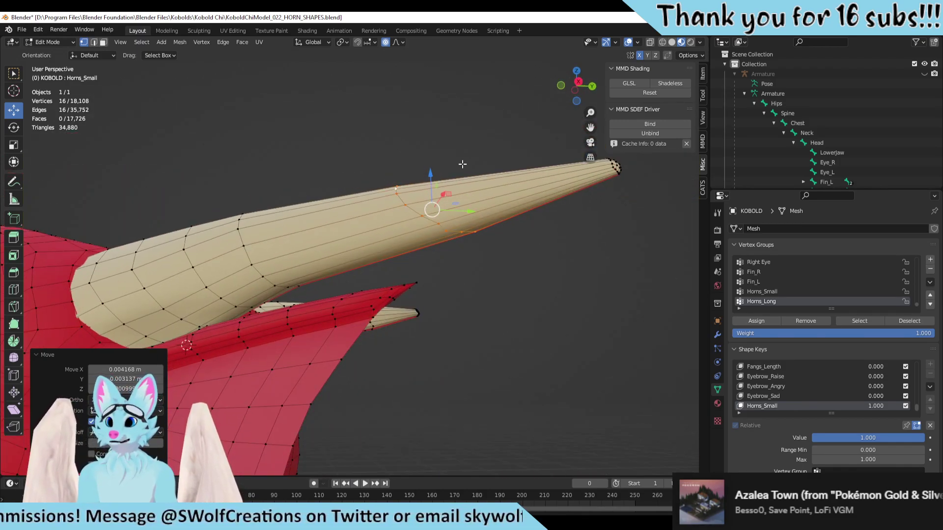
pyautogui.press('r')
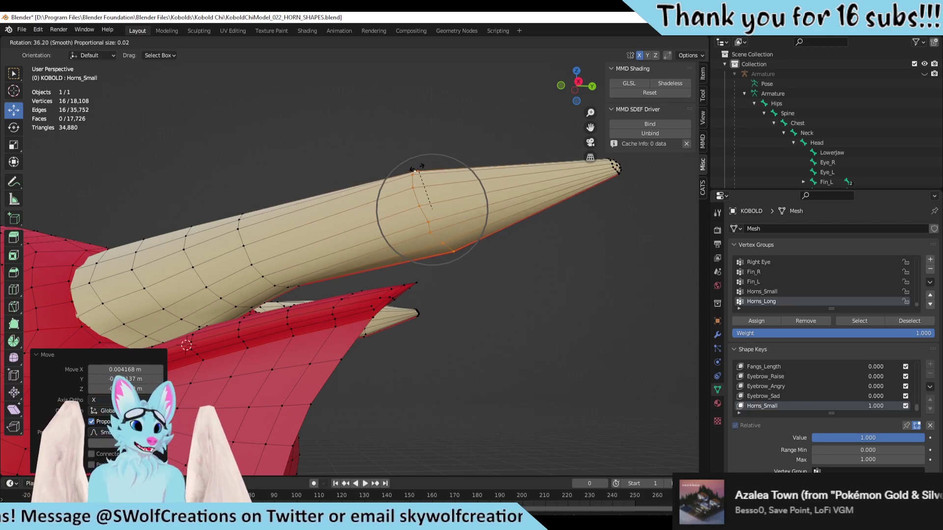
pyautogui.click(418, 168)
pyautogui.moveTo(432, 206); pyautogui.dragTo(355, 134, button='middle')
pyautogui.press('r')
pyautogui.click(490, 192)
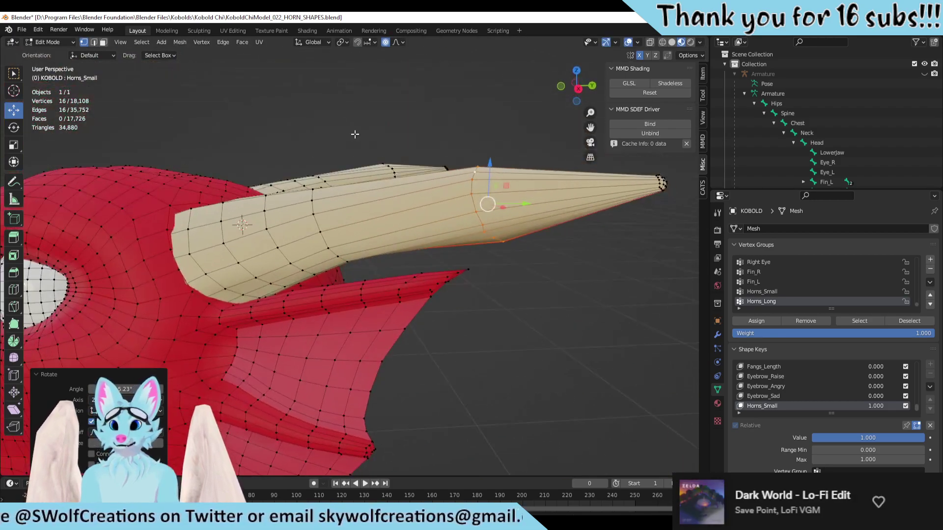
# Step: Fine-tune the tilt of the edge loop near the horn's tip with the Rotate tool, including a turn of 19.3°
pyautogui.click(14, 127)
pyautogui.moveTo(373, 211); pyautogui.dragTo(437, 232, button='middle')
pyautogui.moveTo(466, 187); pyautogui.dragTo(475, 204)
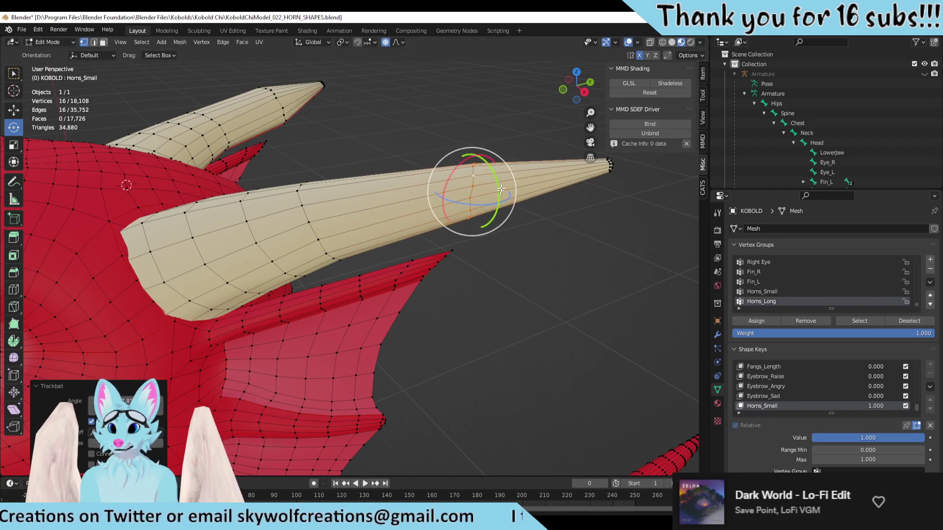
pyautogui.moveTo(500, 189); pyautogui.dragTo(477, 205, button='middle')
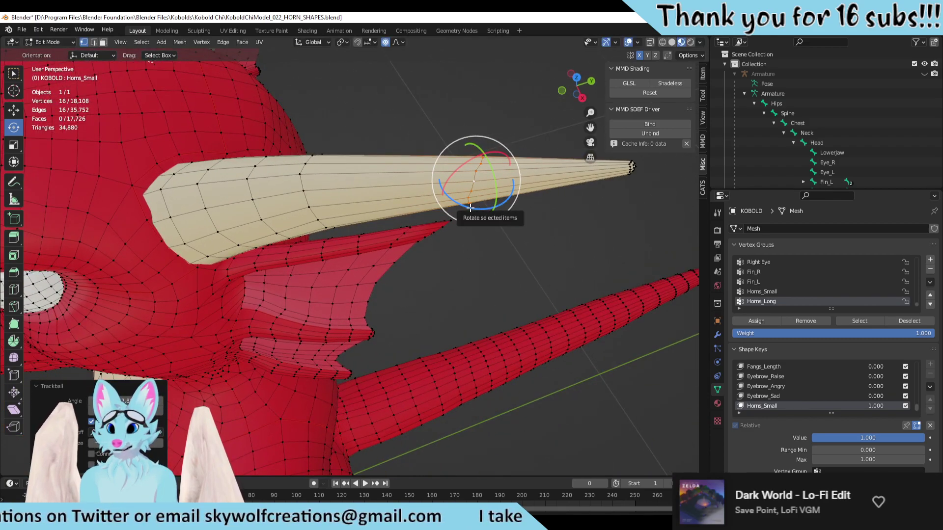
pyautogui.moveTo(470, 207); pyautogui.dragTo(491, 216)
pyautogui.moveTo(491, 216); pyautogui.dragTo(562, 225, button='middle')
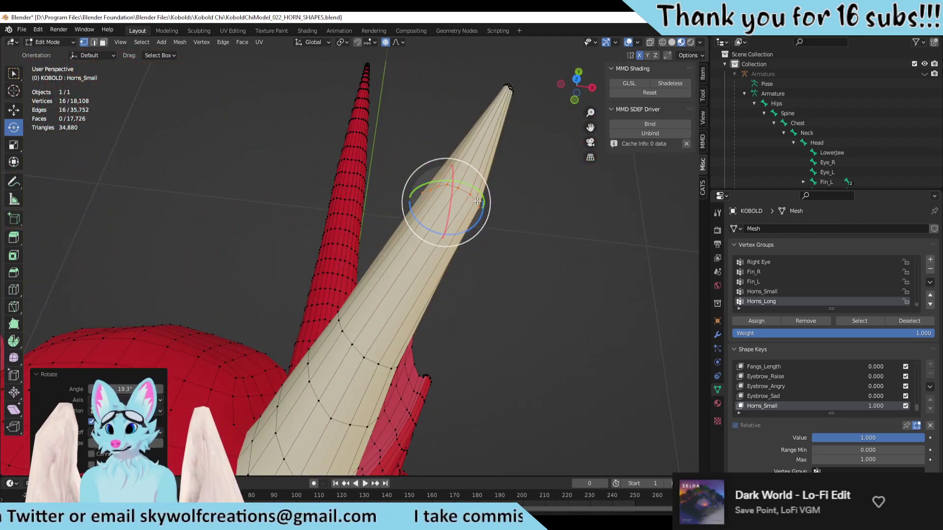
pyautogui.moveTo(476, 201); pyautogui.dragTo(461, 188)
pyautogui.moveTo(460, 188); pyautogui.dragTo(411, 163, button='middle')
# Step: Scale the edge loop near the horn's tip slightly smaller along Z and clear the selection
pyautogui.click(15, 145)
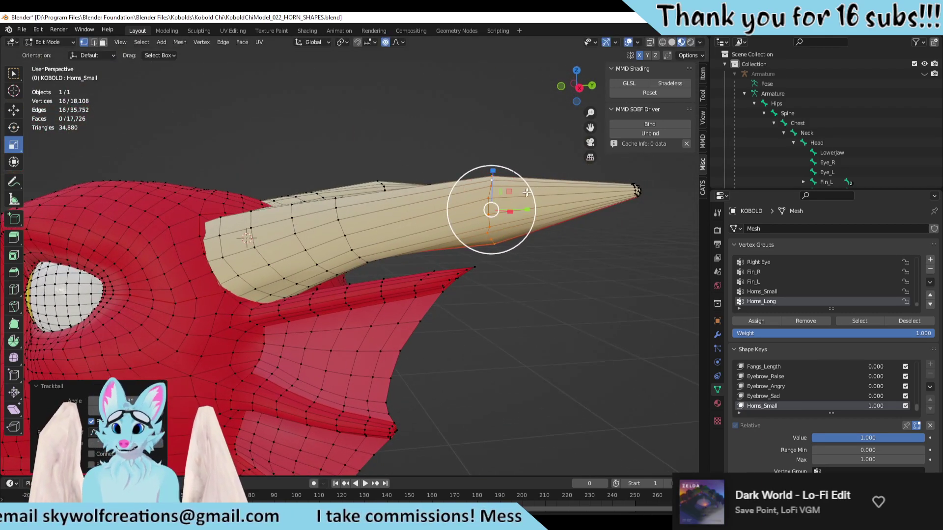
pyautogui.moveTo(491, 178)
pyautogui.mouseDown()
pyautogui.moveTo(494, 170)
pyautogui.moveTo(497, 183)
pyautogui.mouseUp()
pyautogui.moveTo(496, 184)
pyautogui.mouseDown(button='middle')
pyautogui.moveTo(495, 175)
pyautogui.moveTo(507, 186)
pyautogui.mouseUp(button='middle')
pyautogui.click(473, 146)
# Step: Examine the long horn's profile and taper from several angles, briefly highlighting the Horns_Long vertex group
pyautogui.scroll(-2, 473, 147)
pyautogui.moveTo(474, 147); pyautogui.dragTo(503, 234, button='middle')
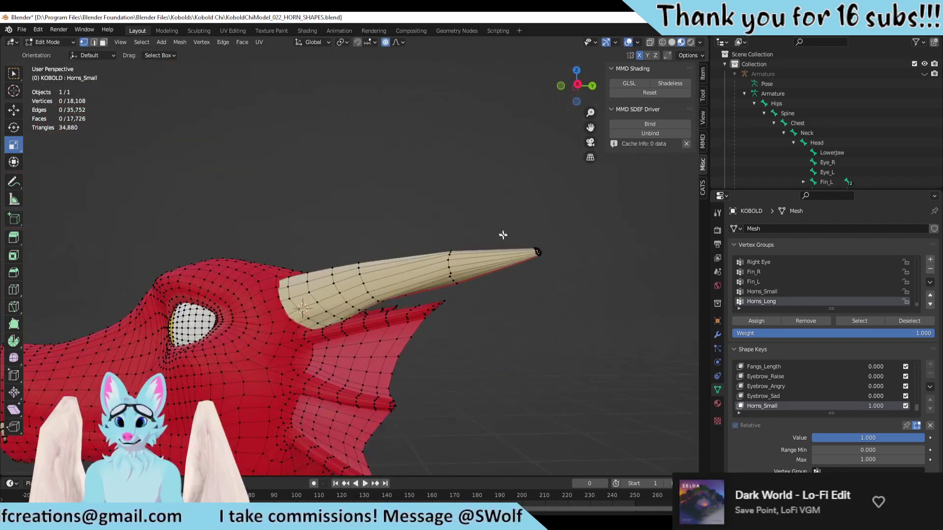
pyautogui.scroll(-3, 486, 312)
pyautogui.keyDown('shift'); pyautogui.moveTo(445, 275); pyautogui.dragTo(504, 321, button='middle'); pyautogui.keyUp('shift')
pyautogui.scroll(-4, 503, 321)
pyautogui.moveTo(402, 272)
pyautogui.mouseDown(button='middle')
pyautogui.moveTo(469, 353)
pyautogui.moveTo(412, 275)
pyautogui.mouseUp(button='middle')
pyautogui.scroll(4, 432, 294)
pyautogui.moveTo(447, 310); pyautogui.dragTo(432, 295, button='middle')
pyautogui.keyDown('shift'); pyautogui.moveTo(545, 343); pyautogui.dragTo(421, 265, button='middle'); pyautogui.keyUp('shift')
pyautogui.scroll(4, 420, 265)
pyautogui.scroll(-4, 436, 273)
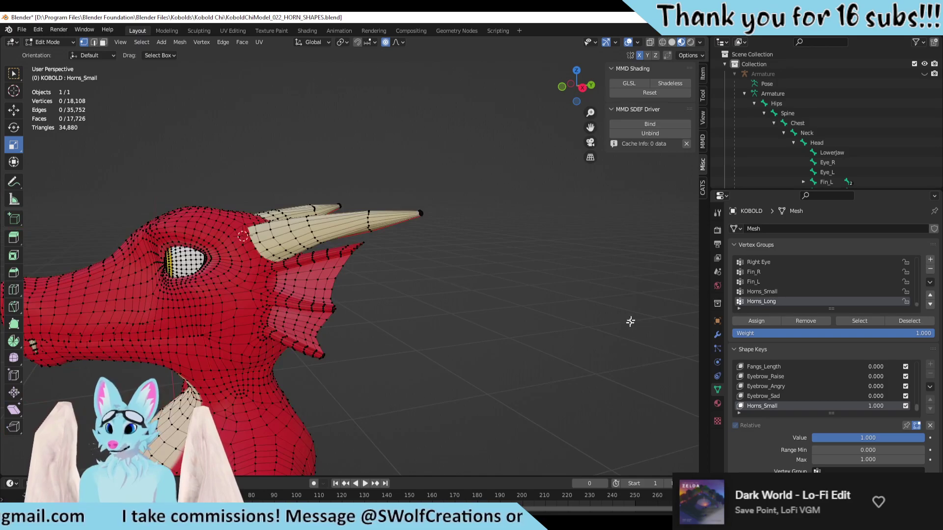
pyautogui.click(859, 321)
pyautogui.moveTo(452, 285); pyautogui.dragTo(405, 288, button='middle')
pyautogui.click(479, 306)
pyautogui.moveTo(490, 352); pyautogui.dragTo(484, 334, button='middle')
pyautogui.scroll(-3, 450, 333)
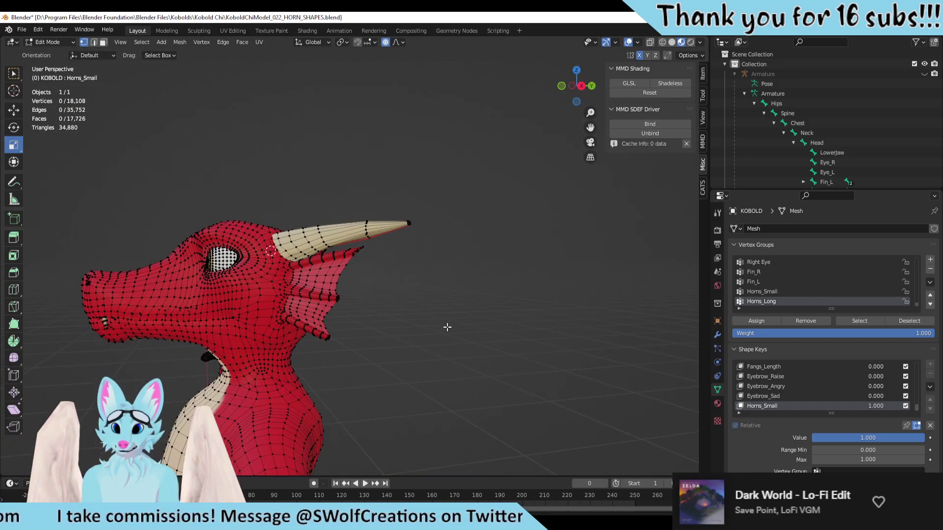
pyautogui.scroll(5, 394, 311)
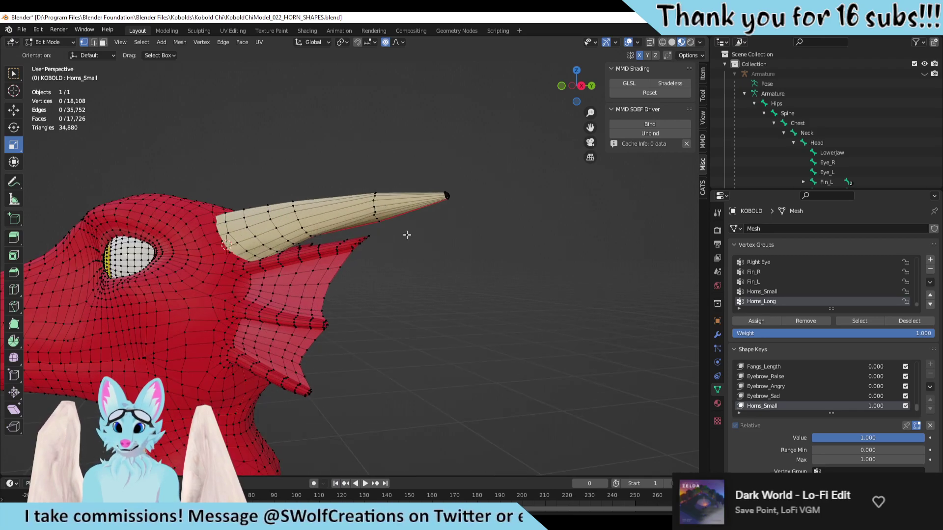
pyautogui.moveTo(407, 235); pyautogui.dragTo(295, 241, button='middle')
pyautogui.scroll(-3, 396, 243)
pyautogui.scroll(4, 431, 240)
# Step: Try moving a single side vertex of the tip-side loop, undo that move and turn off proportional editing
pyautogui.click(13, 110)
pyautogui.click(380, 291)
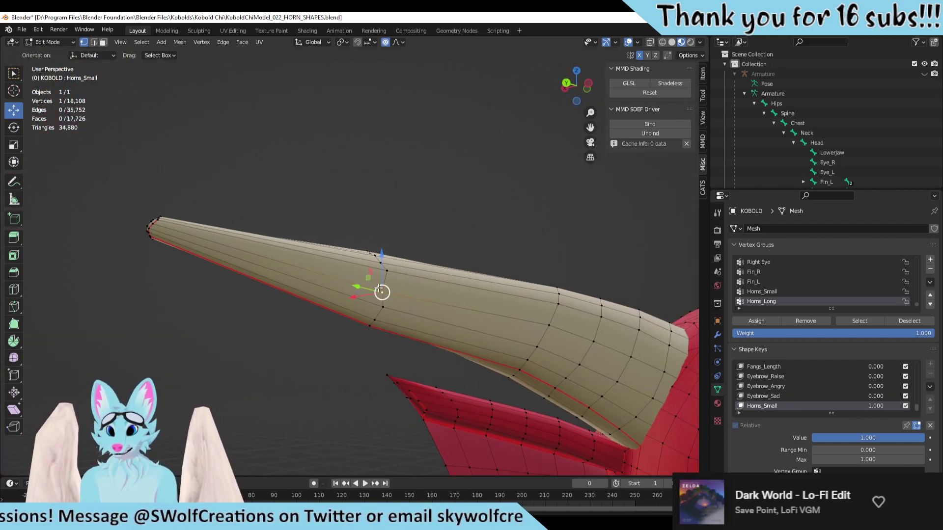
pyautogui.moveTo(378, 288); pyautogui.dragTo(382, 282)
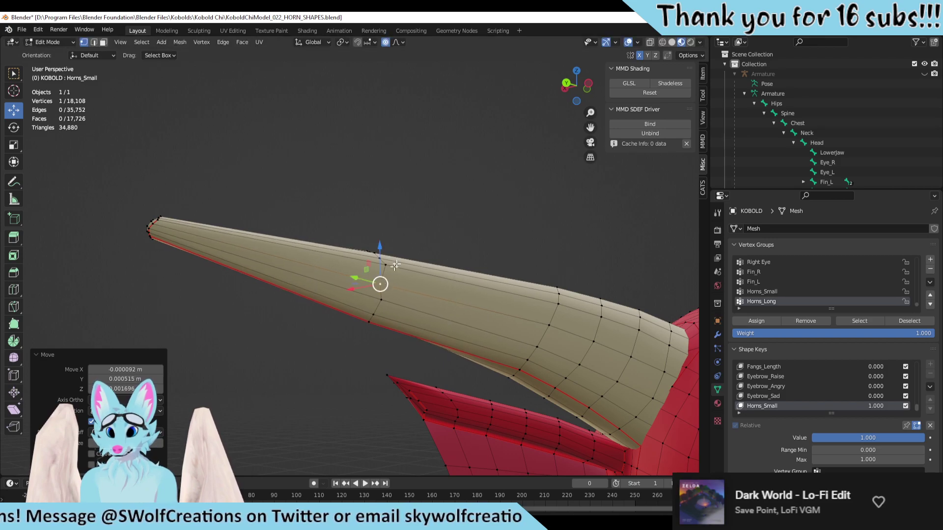
pyautogui.hotkey('ctrl', 'z')
pyautogui.click(385, 42)
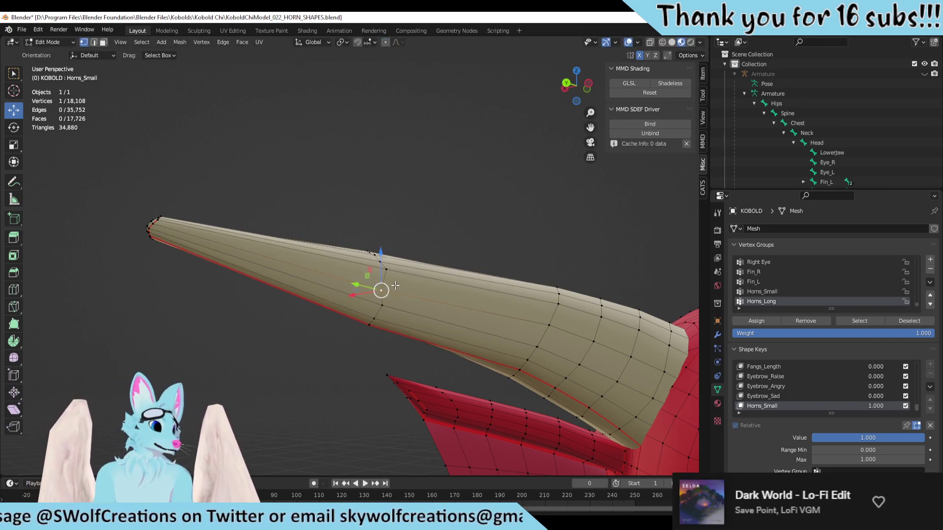
# Step: Nudge the side vertices of the loop near the horn's tip one by one to smooth the loop's curve
pyautogui.moveTo(383, 290); pyautogui.dragTo(392, 282)
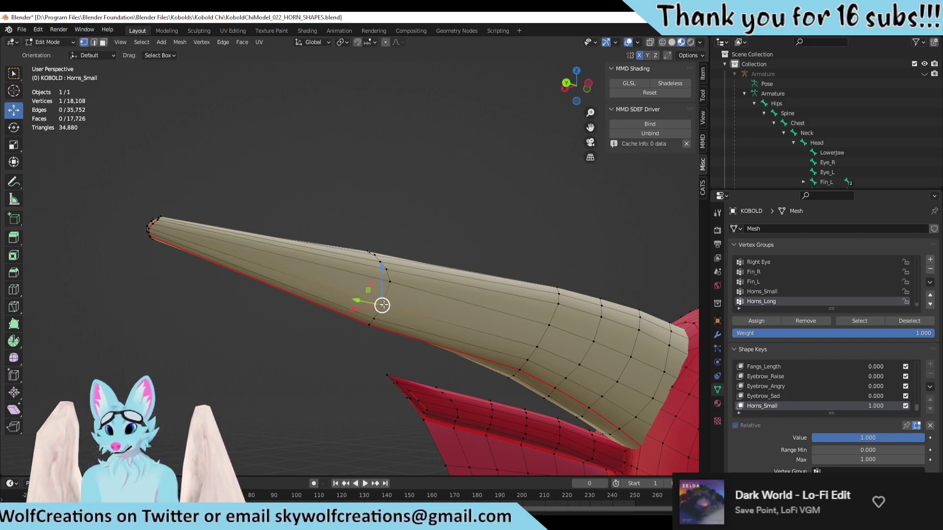
pyautogui.press('g')
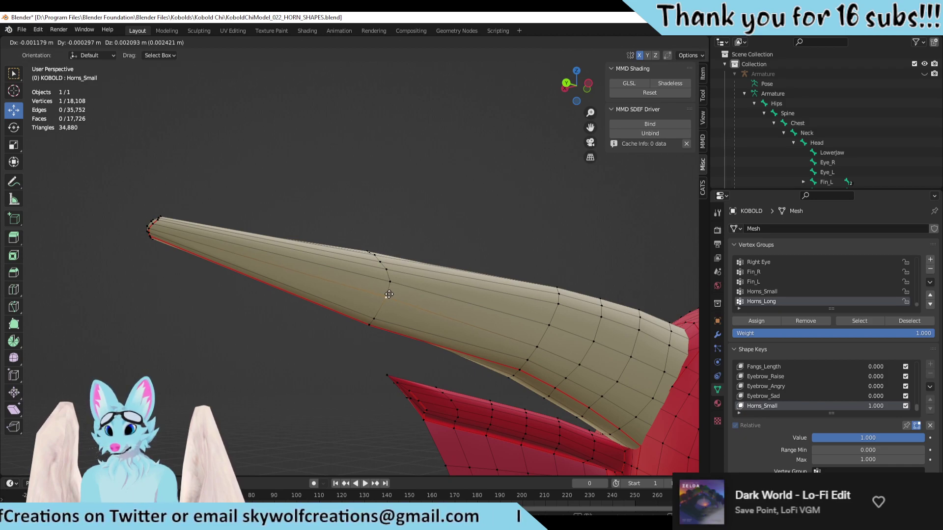
pyautogui.click(389, 293)
pyautogui.click(374, 319)
pyautogui.moveTo(378, 316); pyautogui.dragTo(384, 307)
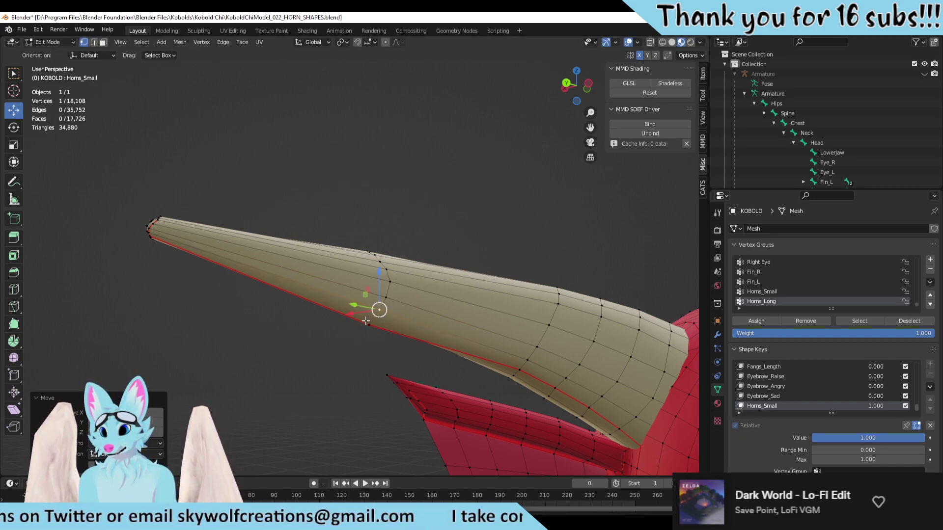
pyautogui.moveTo(375, 317); pyautogui.dragTo(412, 341, button='middle')
pyautogui.moveTo(412, 341); pyautogui.dragTo(411, 324)
pyautogui.moveTo(410, 324); pyautogui.dragTo(462, 267, button='middle')
# Step: Reposition the vertex on the horn's lower edge in the tip-side loop to straighten the underside
pyautogui.click(453, 274)
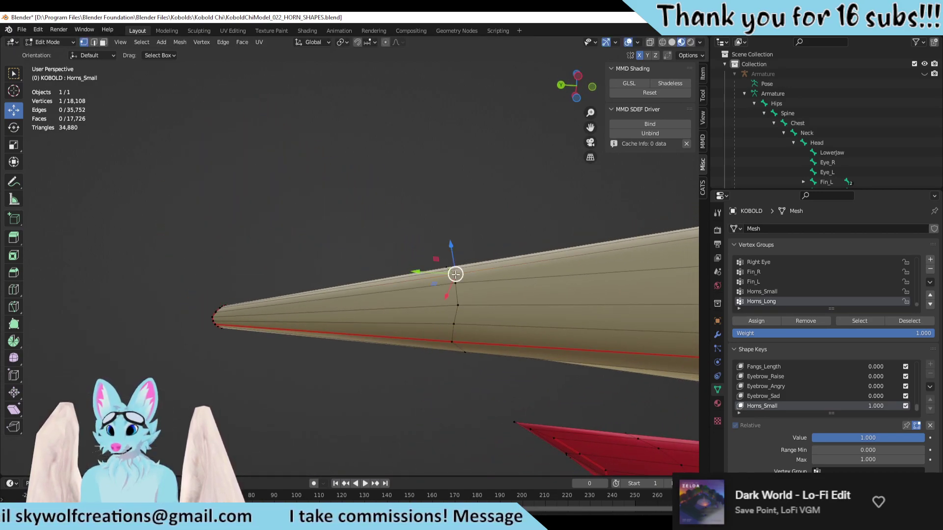
pyautogui.moveTo(452, 273); pyautogui.dragTo(453, 275)
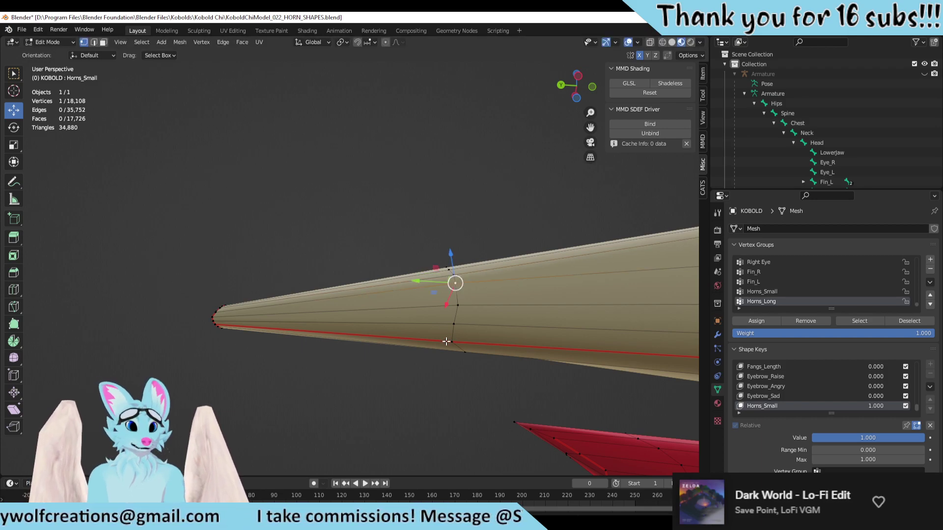
pyautogui.moveTo(491, 247); pyautogui.dragTo(402, 347, button='middle')
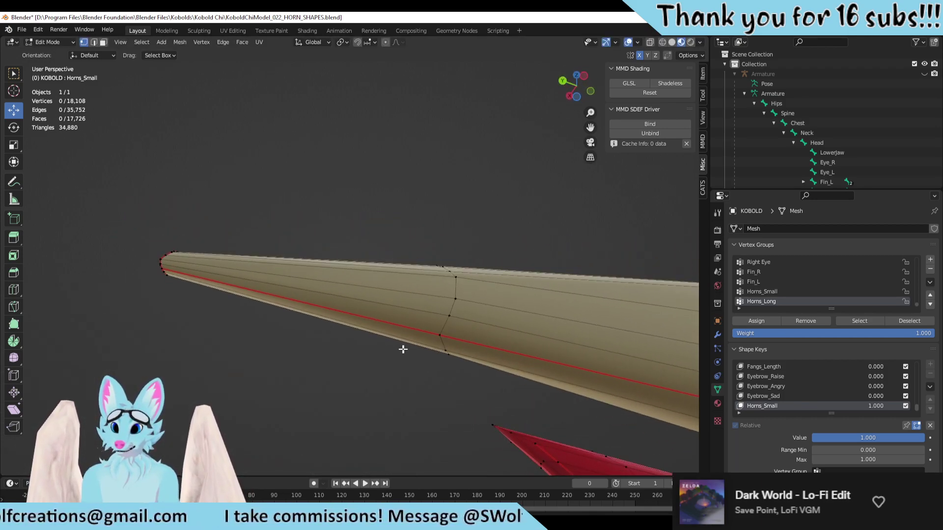
pyautogui.moveTo(443, 335); pyautogui.dragTo(448, 335)
pyautogui.moveTo(448, 335); pyautogui.dragTo(389, 330, button='middle')
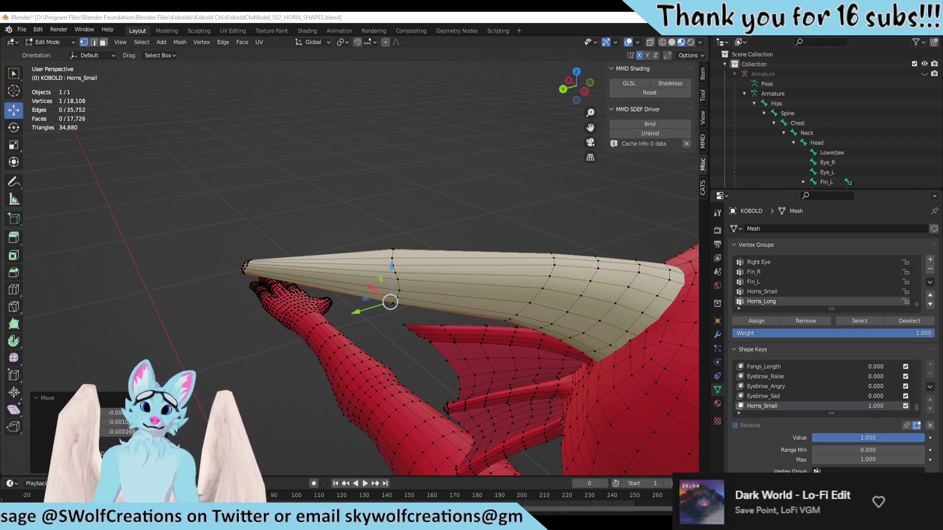
# Step: Lower the vertex on the upper edge of the tip-side loop to flatten the bump in the horn's outline
pyautogui.scroll(3, 358, 263)
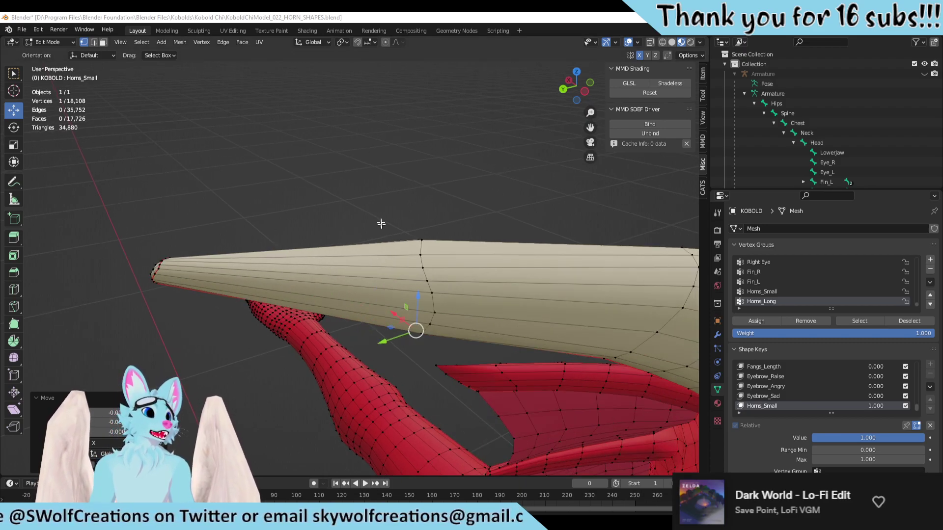
pyautogui.moveTo(422, 259); pyautogui.dragTo(508, 232, button='middle')
pyautogui.scroll(2, 433, 257)
pyautogui.click(454, 232)
pyautogui.moveTo(454, 235); pyautogui.dragTo(451, 252)
pyautogui.moveTo(450, 252); pyautogui.dragTo(334, 283, button='middle')
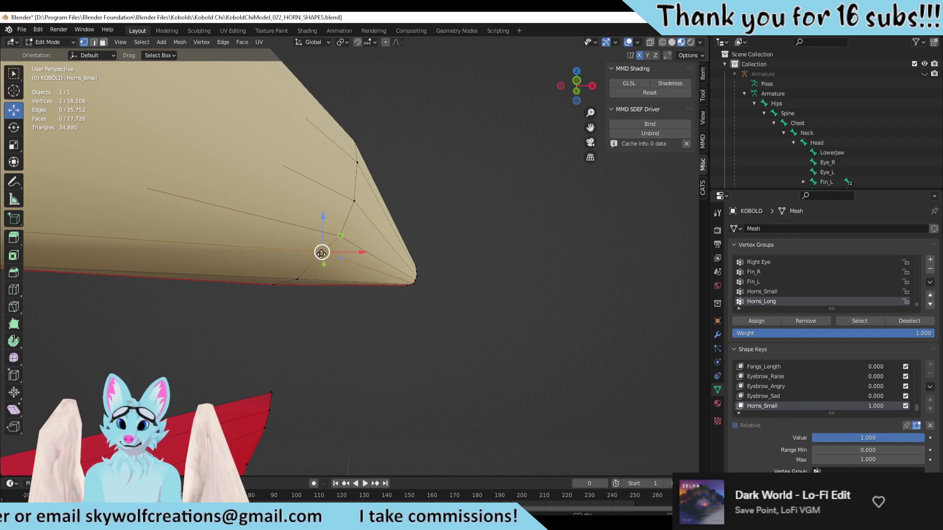
# Step: Shift the remaining uneven side vertices of the tip-side loop slightly to round out the horn's cross-section
pyautogui.moveTo(322, 254); pyautogui.dragTo(329, 263)
pyautogui.moveTo(329, 263); pyautogui.dragTo(211, 272, button='middle')
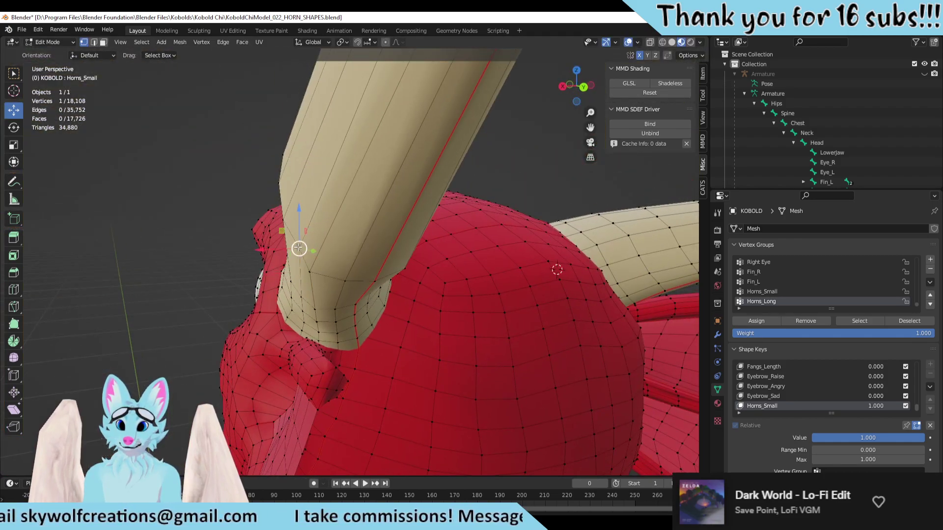
pyautogui.moveTo(298, 248); pyautogui.dragTo(297, 256, button='middle')
pyautogui.moveTo(297, 257); pyautogui.dragTo(292, 253)
pyautogui.moveTo(291, 254); pyautogui.dragTo(293, 254)
pyautogui.moveTo(293, 255); pyautogui.dragTo(425, 236, button='middle')
# Step: Adjust two more individual vertices of the tip-side loop so that the loop runs evenly around the horn
pyautogui.moveTo(301, 139); pyautogui.dragTo(288, 179)
pyautogui.moveTo(283, 184); pyautogui.dragTo(150, 195, button='middle')
pyautogui.click(126, 201)
pyautogui.moveTo(128, 202); pyautogui.dragTo(122, 194)
pyautogui.scroll(-4, 162, 206)
pyautogui.moveTo(260, 228); pyautogui.dragTo(356, 237, button='middle')
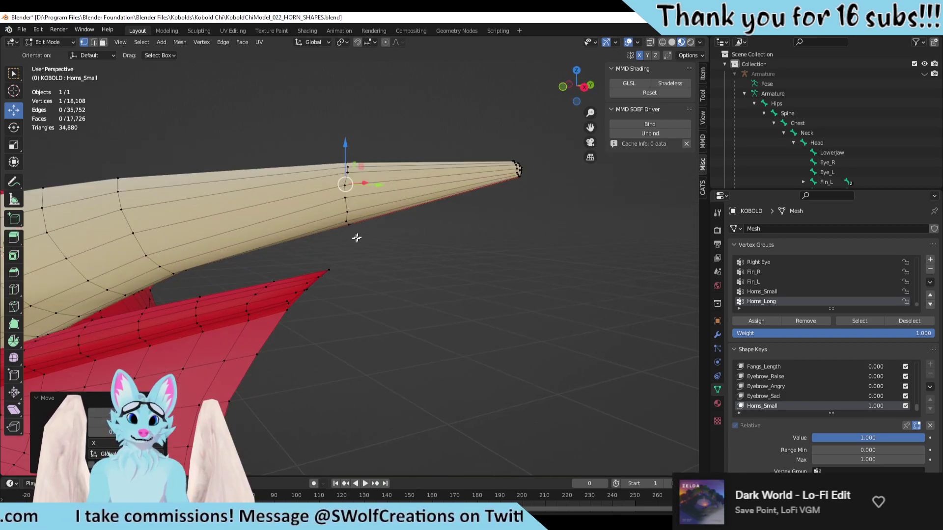
# Step: Add a centred loop cut in the horn's long middle section, scale it to about 1.05 and raise it slightly
pyautogui.hotkey('ctrl', 'r')
pyautogui.click(267, 190)
pyautogui.click(268, 193)
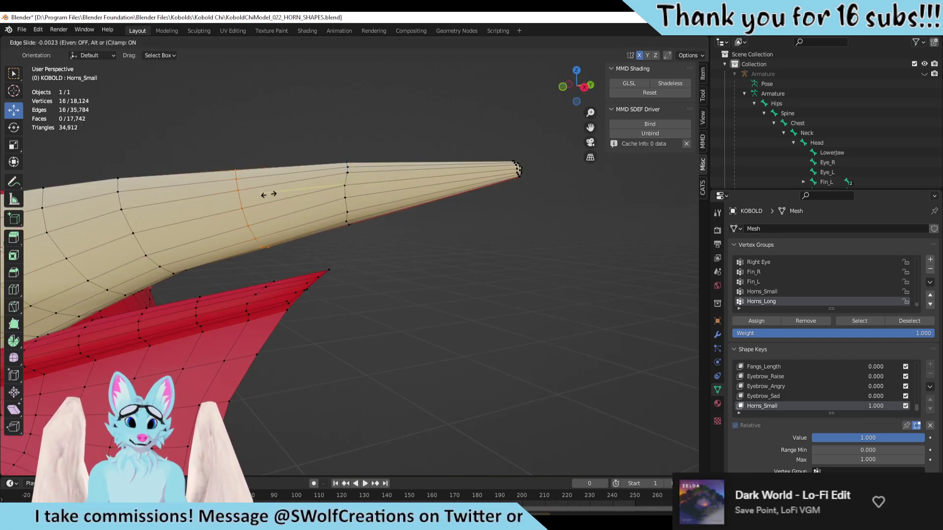
pyautogui.press('s')
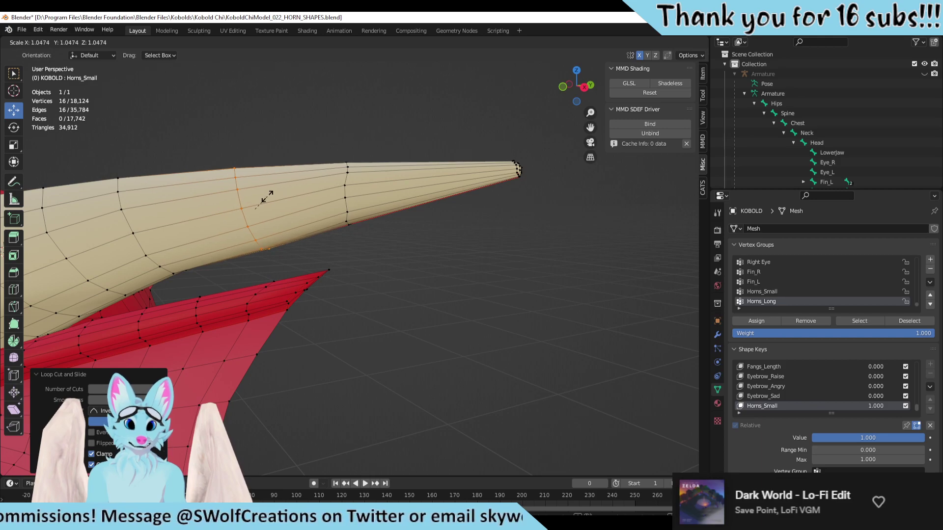
pyautogui.click(265, 195)
pyautogui.moveTo(265, 196)
pyautogui.mouseDown(button='middle')
pyautogui.moveTo(278, 246)
pyautogui.moveTo(262, 203)
pyautogui.mouseUp(button='middle')
pyautogui.press('g')
pyautogui.click(270, 198)
# Step: Add an edge loop's worth of reshaping by moving the third loop from the tip forward to even out the spacing
pyautogui.keyDown('shift'); pyautogui.moveTo(153, 201); pyautogui.dragTo(284, 191, button='middle'); pyautogui.keyUp('shift')
pyautogui.scroll(2, 263, 235)
pyautogui.keyDown('shift'); pyautogui.moveTo(229, 176); pyautogui.dragTo(248, 174, button='middle'); pyautogui.keyUp('shift')
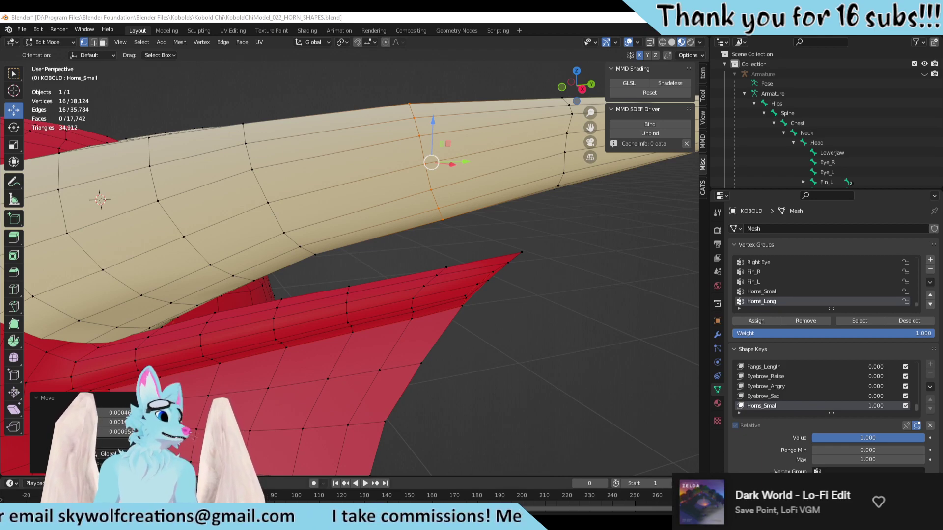
pyautogui.moveTo(536, 294); pyautogui.dragTo(408, 247, button='middle')
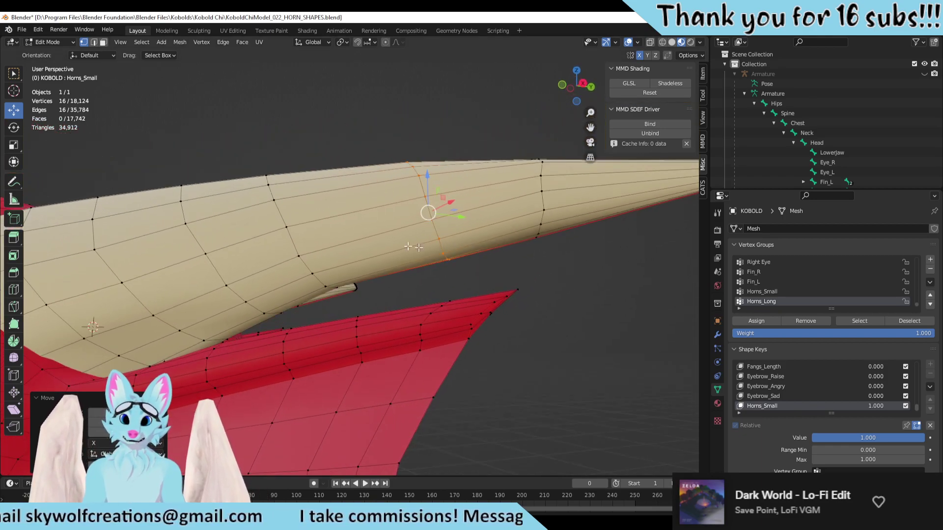
pyautogui.click(273, 199)
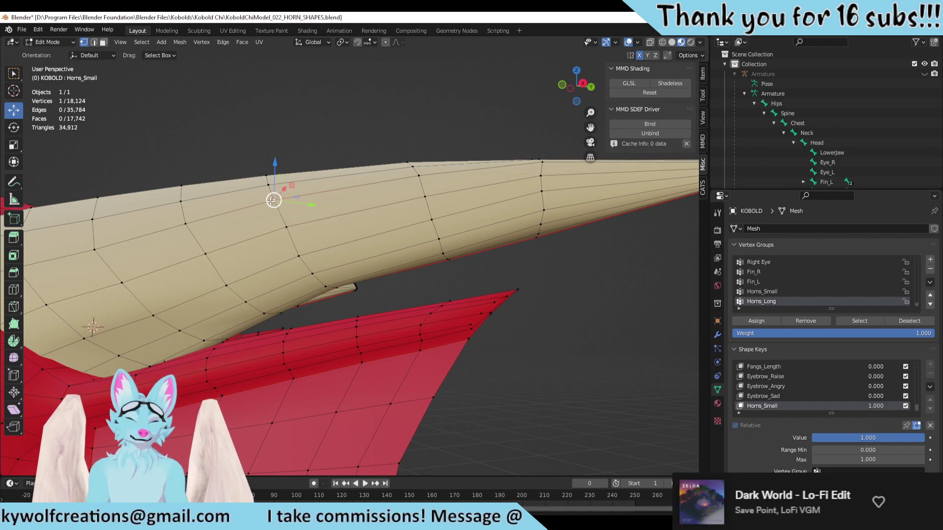
pyautogui.keyDown('alt'); pyautogui.click(296, 240); pyautogui.keyUp('alt')
pyautogui.moveTo(293, 231); pyautogui.dragTo(313, 208, button='middle')
pyautogui.moveTo(312, 208); pyautogui.dragTo(372, 196)
pyautogui.moveTo(372, 197)
pyautogui.mouseDown(button='middle')
pyautogui.moveTo(362, 217)
pyautogui.moveTo(391, 158)
pyautogui.moveTo(377, 215)
pyautogui.mouseUp(button='middle')
pyautogui.moveTo(362, 227); pyautogui.dragTo(345, 227)
pyautogui.scroll(1, 347, 227)
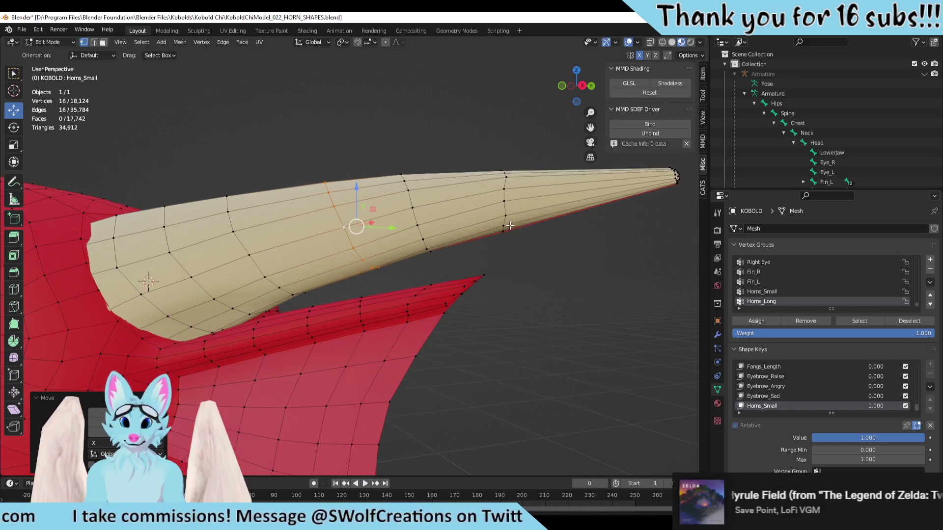
# Step: Lower the third edge loop from the horn's tip slightly to smooth the horn's upper line
pyautogui.keyDown('alt'); pyautogui.moveTo(350, 231); pyautogui.dragTo(439, 219, button='middle'); pyautogui.keyUp('alt')
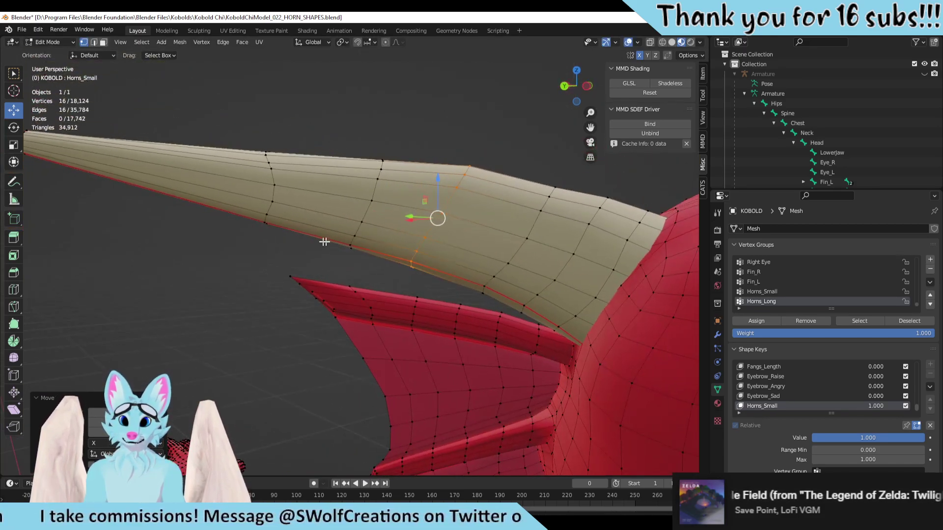
pyautogui.moveTo(440, 178); pyautogui.dragTo(434, 182)
pyautogui.moveTo(435, 182); pyautogui.dragTo(385, 297, button='middle')
# Step: Shift the horn's kinked middle edge loop sideways in line with the neighbouring loops and raise it slightly
pyautogui.click(568, 262)
pyautogui.scroll(6, 491, 336)
pyautogui.scroll(1, 385, 297)
pyautogui.keyDown('alt'); pyautogui.click(371, 272); pyautogui.keyUp('alt')
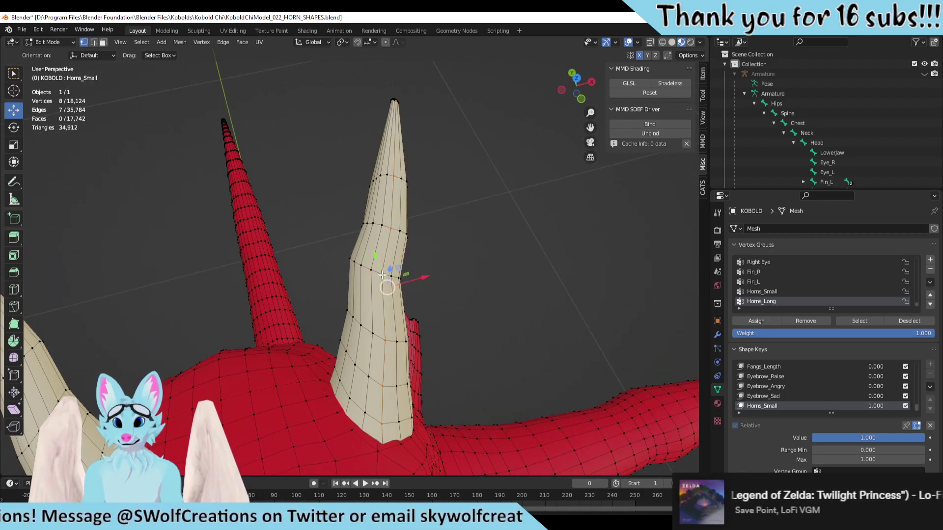
pyautogui.keyDown('alt'); pyautogui.click(375, 270); pyautogui.keyUp('alt')
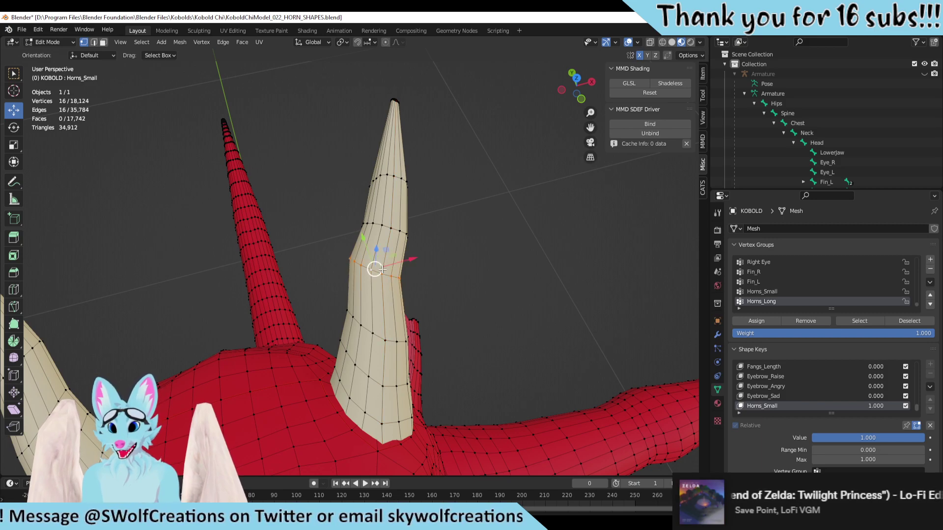
pyautogui.press('g')
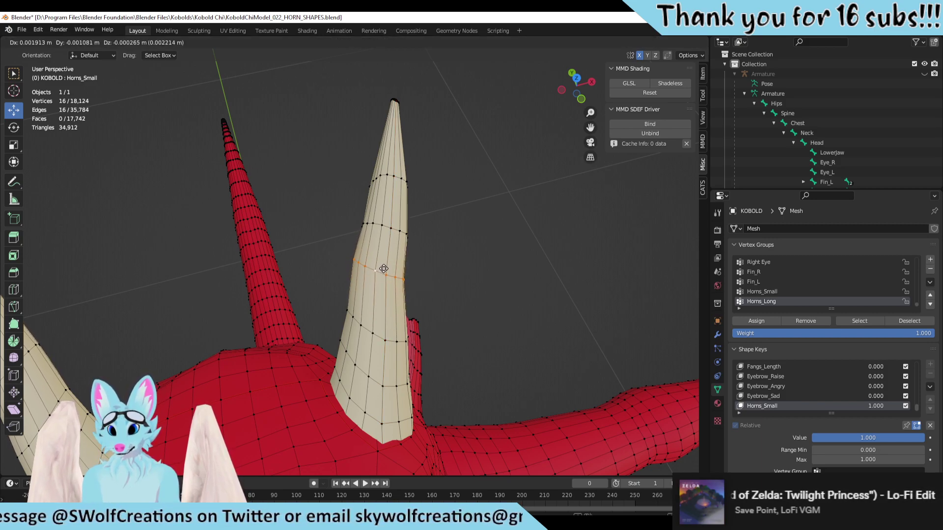
pyautogui.click(386, 272)
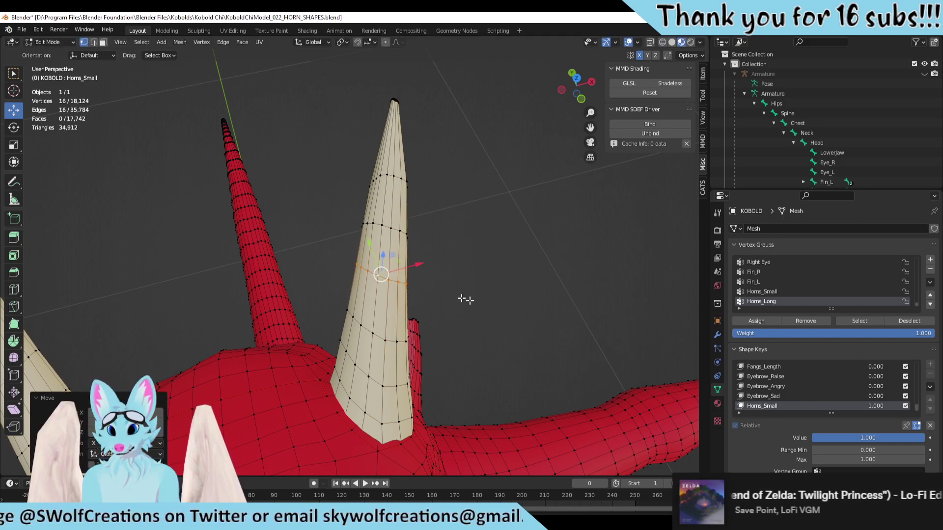
pyautogui.moveTo(387, 273); pyautogui.dragTo(361, 235, button='middle')
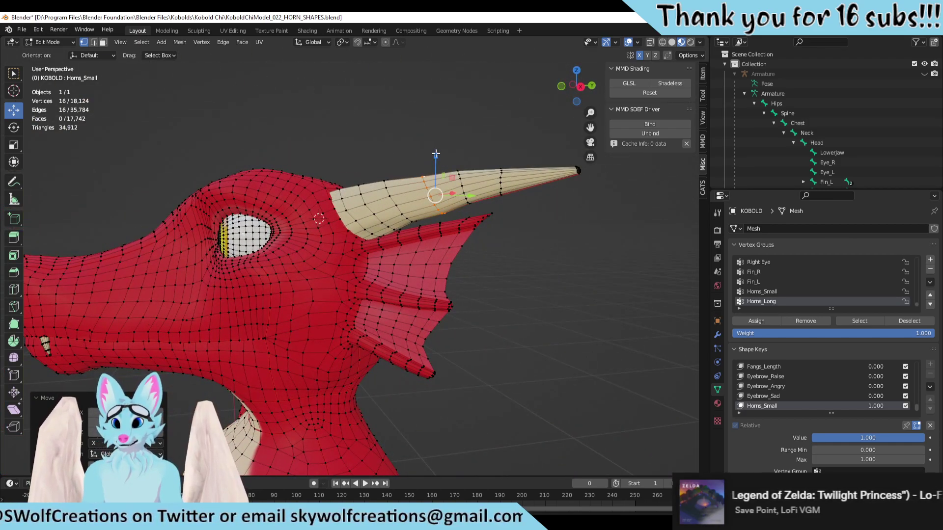
pyautogui.moveTo(434, 152); pyautogui.dragTo(432, 150)
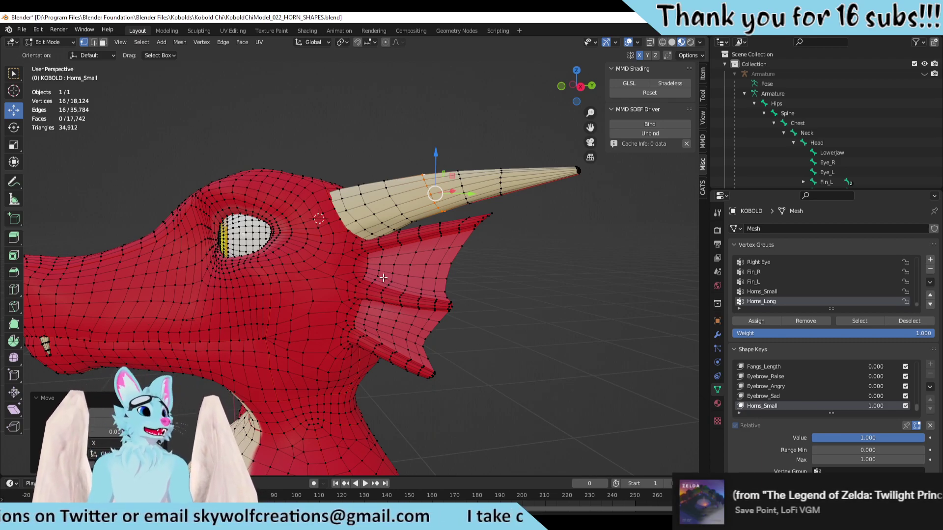
# Step: Add a centred loop cut between the horn's tip and its nearest loop, and scale it to about 1.02
pyautogui.moveTo(500, 294); pyautogui.dragTo(540, 271, button='middle')
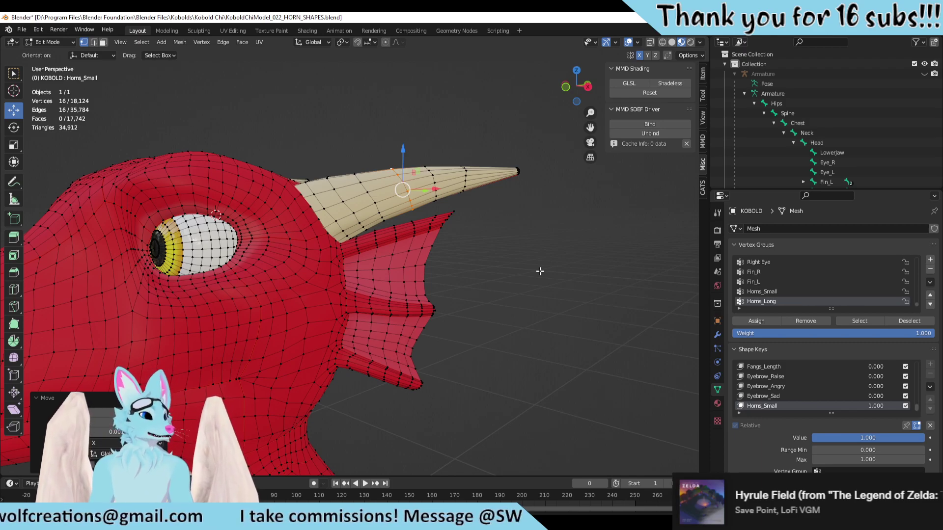
pyautogui.moveTo(405, 266); pyautogui.dragTo(483, 228, button='middle')
pyautogui.moveTo(340, 224); pyautogui.dragTo(430, 254, button='middle')
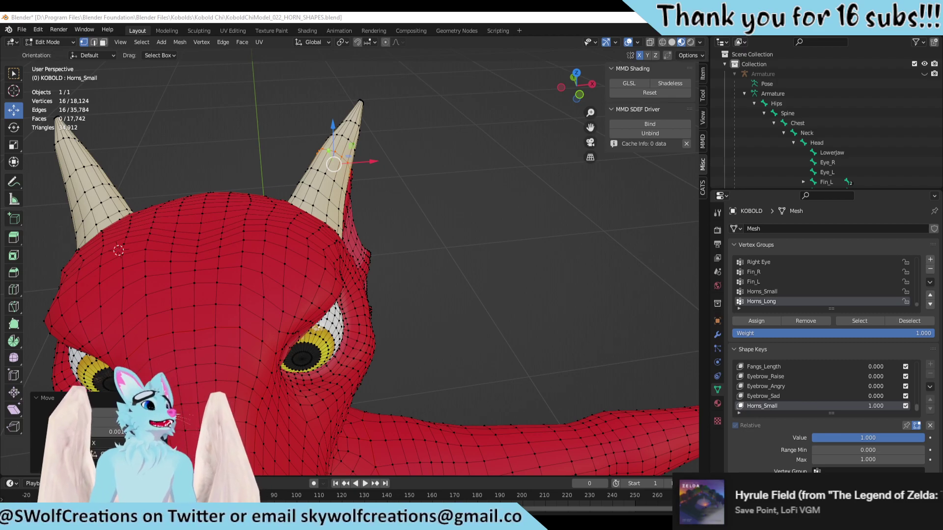
pyautogui.moveTo(393, 154); pyautogui.dragTo(412, 275, button='middle')
pyautogui.scroll(3, 440, 258)
pyautogui.keyDown('shift'); pyautogui.moveTo(433, 240); pyautogui.dragTo(343, 262, button='middle'); pyautogui.keyUp('shift')
pyautogui.moveTo(395, 225)
pyautogui.mouseDown(button='middle')
pyautogui.moveTo(408, 225)
pyautogui.moveTo(398, 208)
pyautogui.mouseUp(button='middle')
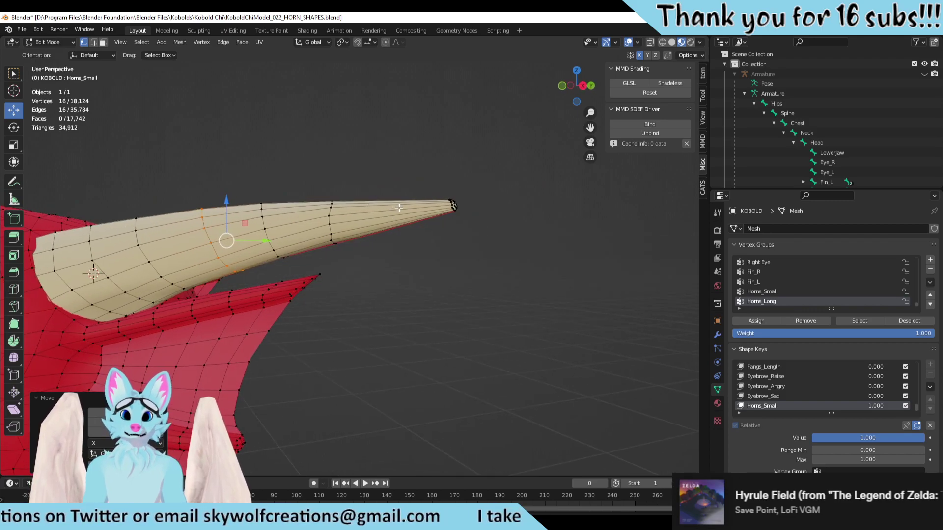
pyautogui.click(409, 207)
pyautogui.scroll(2, 410, 207)
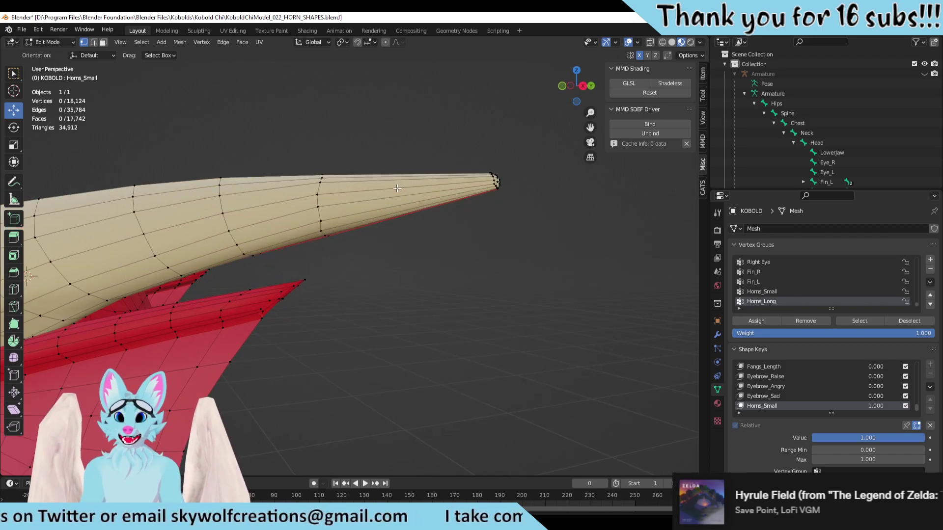
pyautogui.hotkey('ctrl', 'r')
pyautogui.click(411, 188)
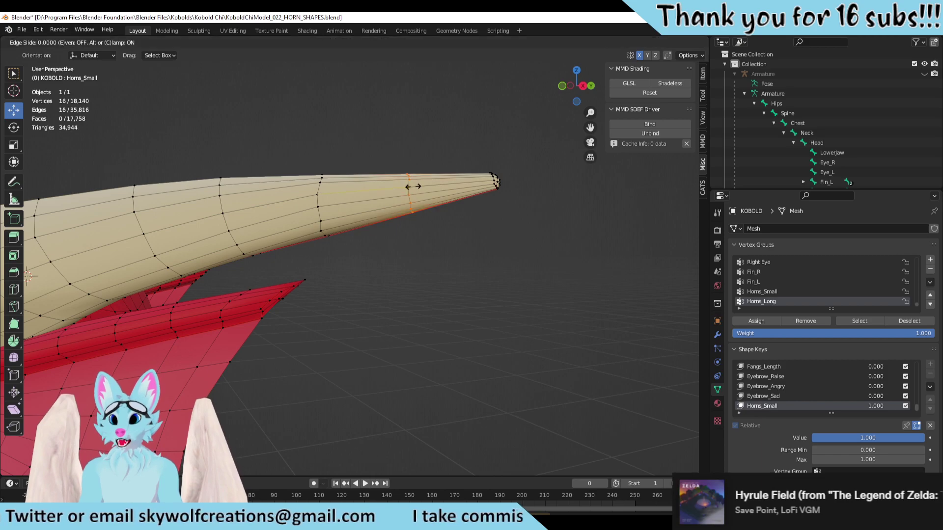
pyautogui.click(412, 185)
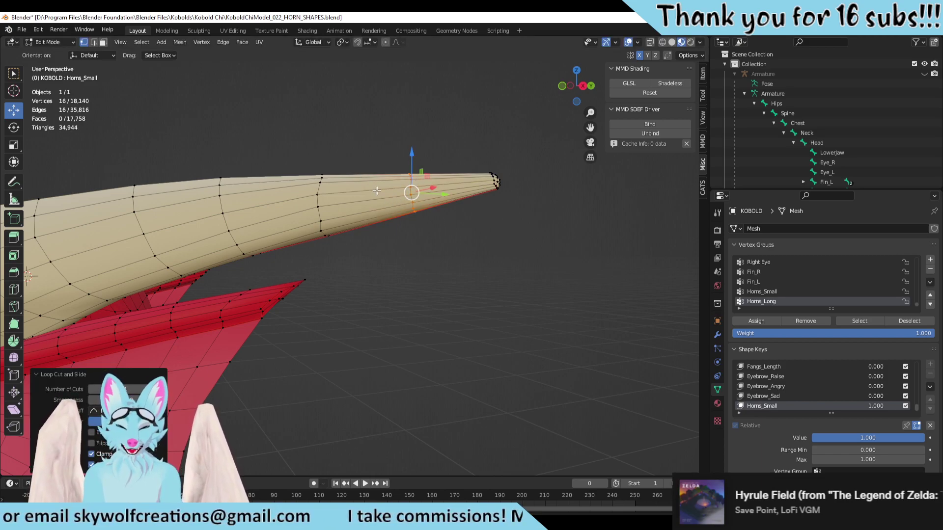
pyautogui.press('s')
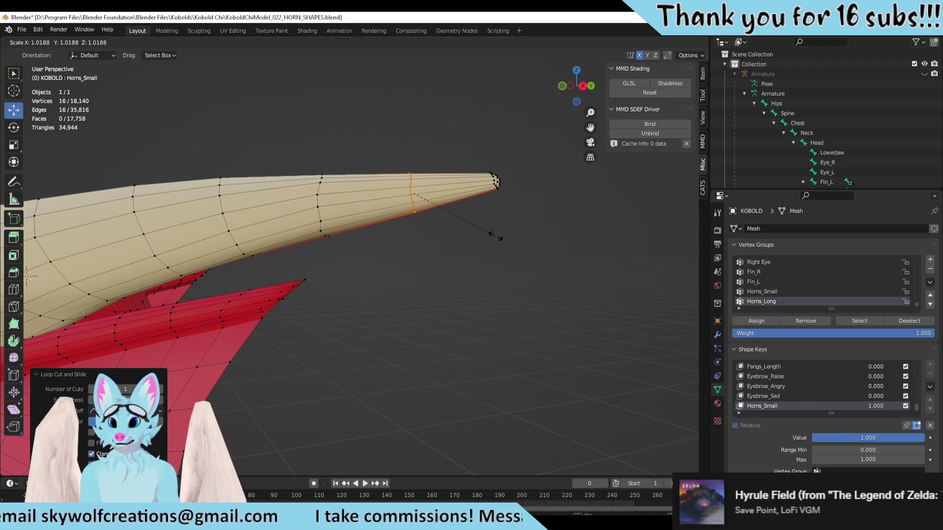
pyautogui.click(498, 237)
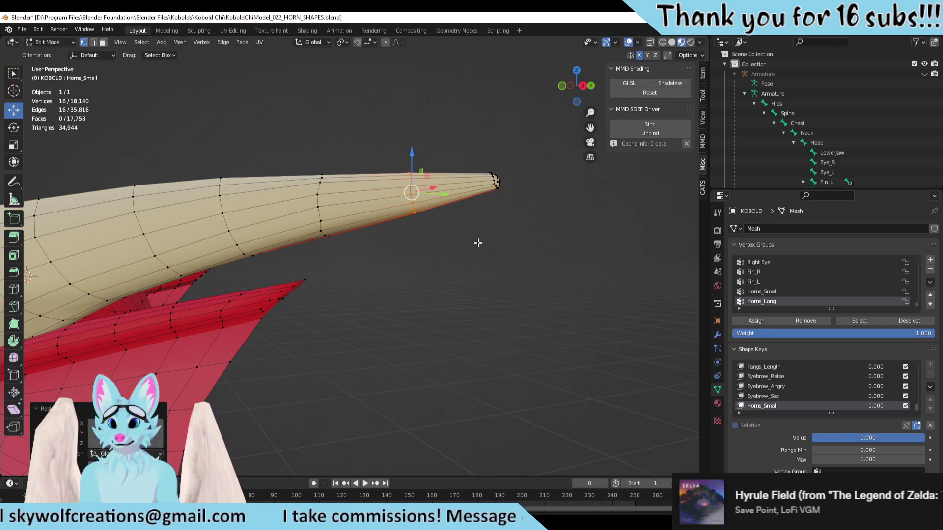
# Step: Select the three upper vertices of the opposite horn's second loop from the tip and turn on X-ray display
pyautogui.moveTo(480, 242)
pyautogui.mouseDown(button='middle')
pyautogui.moveTo(486, 322)
pyautogui.moveTo(458, 327)
pyautogui.moveTo(322, 311)
pyautogui.moveTo(309, 265)
pyautogui.moveTo(476, 258)
pyautogui.mouseUp(button='middle')
pyautogui.scroll(-6, 476, 258)
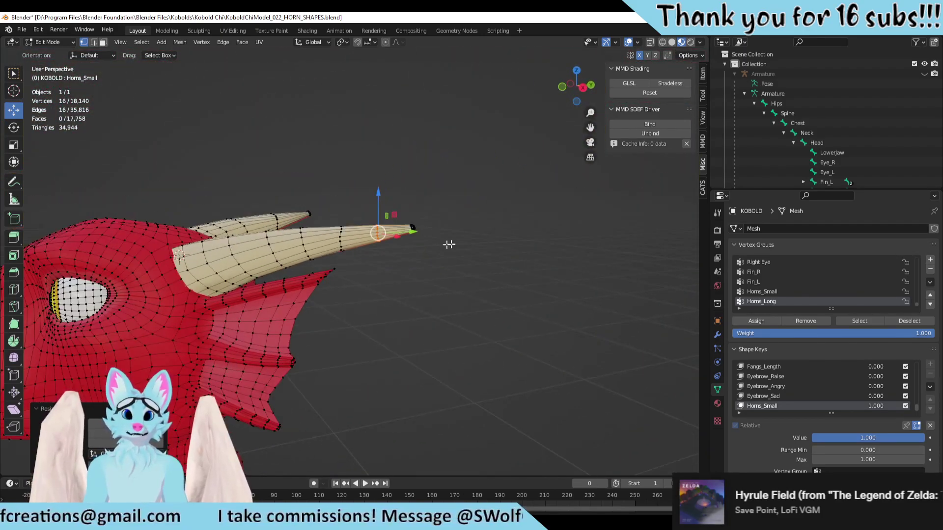
pyautogui.moveTo(444, 187); pyautogui.dragTo(582, 197, button='middle')
pyautogui.scroll(2, 549, 195)
pyautogui.keyDown('shift'); pyautogui.moveTo(291, 125); pyautogui.dragTo(418, 232, button='middle'); pyautogui.keyUp('shift')
pyautogui.scroll(2, 359, 156)
pyautogui.moveTo(397, 188); pyautogui.dragTo(392, 137, button='middle')
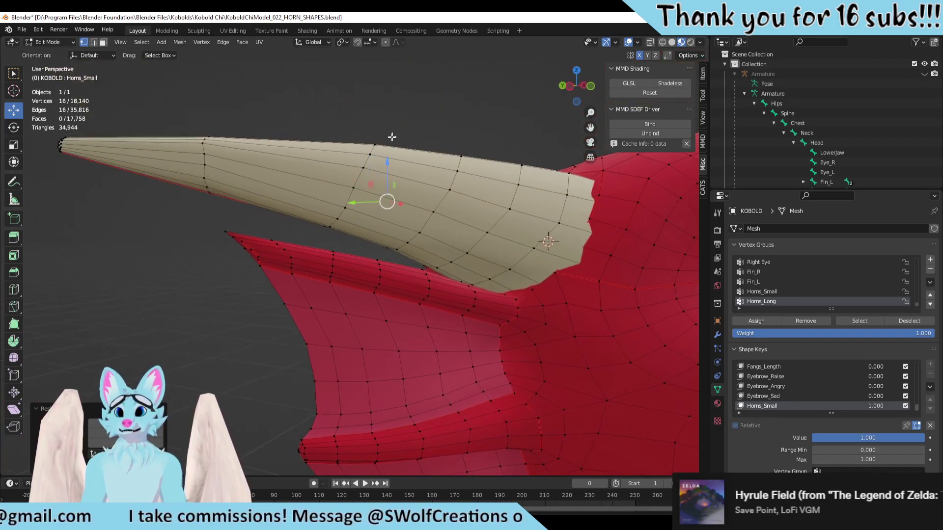
pyautogui.click(363, 168)
pyautogui.keyDown('alt'); pyautogui.click(355, 188); pyautogui.keyUp('alt')
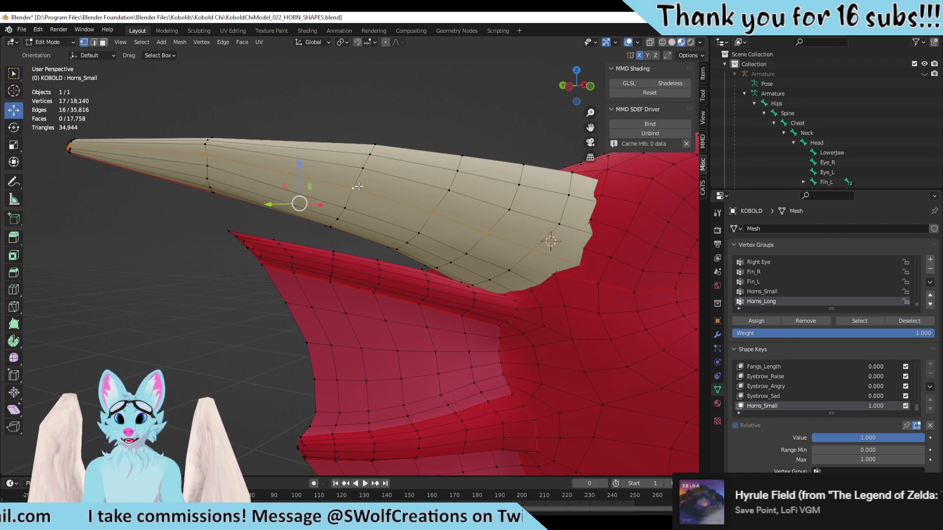
pyautogui.keyDown('alt'); pyautogui.click(362, 172); pyautogui.keyUp('alt')
pyautogui.moveTo(387, 119); pyautogui.dragTo(359, 172)
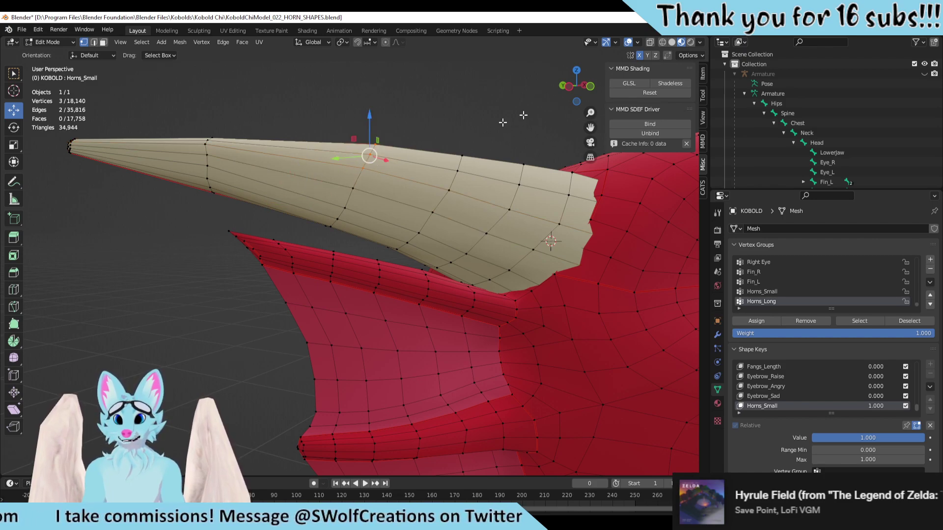
pyautogui.click(648, 43)
# Step: Select only the top vertex of the opposite horn's second loop from the tip and nudge it along the horn
pyautogui.moveTo(369, 162); pyautogui.dragTo(362, 141, button='middle')
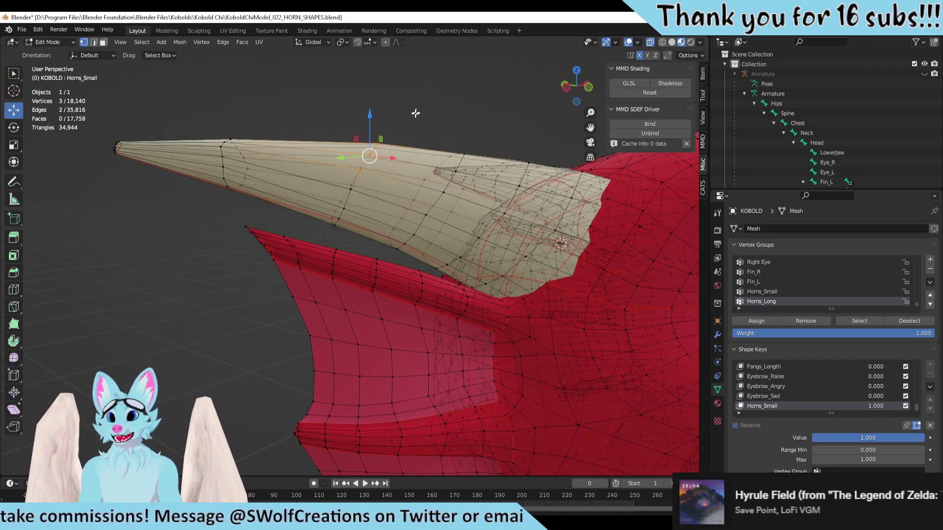
pyautogui.moveTo(416, 112); pyautogui.dragTo(353, 139)
pyautogui.click(364, 155)
pyautogui.click(362, 142)
pyautogui.moveTo(353, 140); pyautogui.dragTo(575, 162, button='middle')
pyautogui.hotkey('ctrl', 'z')
pyautogui.scroll(2, 420, 127)
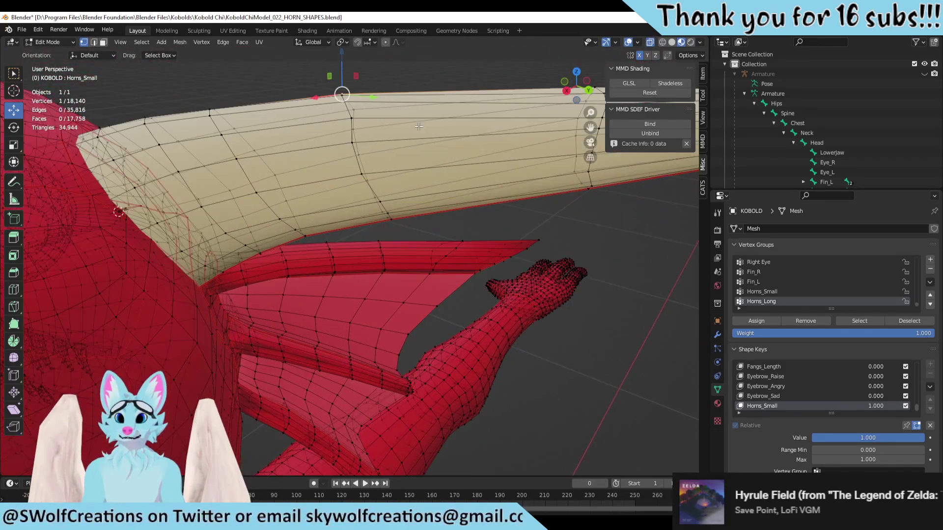
pyautogui.moveTo(362, 95); pyautogui.dragTo(362, 85, button='middle')
pyautogui.moveTo(374, 100); pyautogui.dragTo(372, 100)
# Step: Reposition two side vertices of the same loop individually so that the loop runs evenly around the horn
pyautogui.moveTo(309, 78); pyautogui.dragTo(350, 99)
pyautogui.click(350, 137)
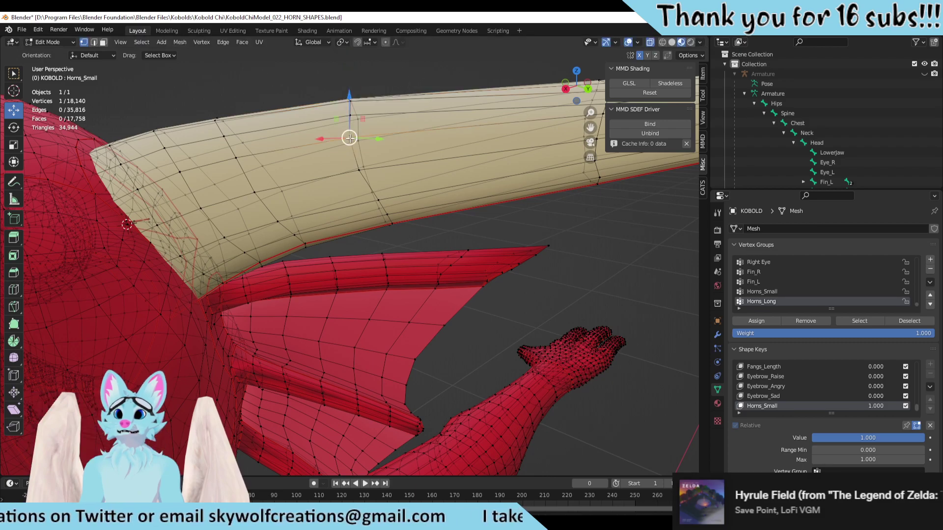
pyautogui.moveTo(350, 138); pyautogui.dragTo(354, 139)
pyautogui.moveTo(286, 137); pyautogui.dragTo(347, 162, button='middle')
pyautogui.click(362, 167)
pyautogui.moveTo(362, 167); pyautogui.dragTo(368, 163)
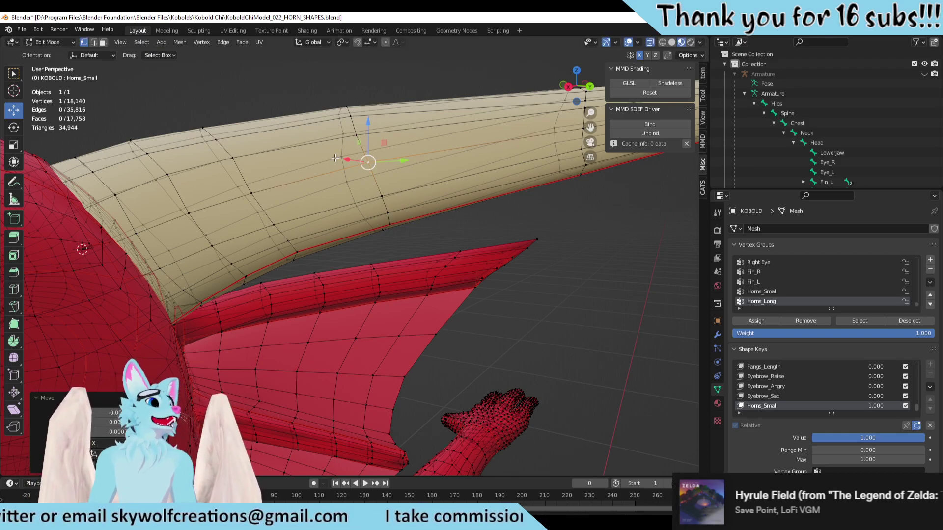
# Step: Add a loop cut about midway between the two loops nearest the opposite horn's tip
pyautogui.moveTo(339, 157); pyautogui.dragTo(424, 158, button='middle')
pyautogui.scroll(-2, 439, 155)
pyautogui.scroll(3, 476, 254)
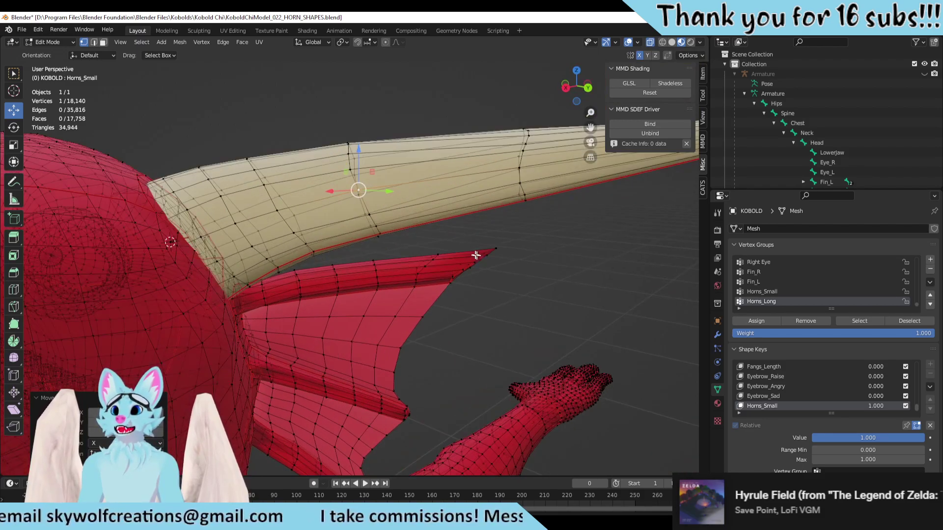
pyautogui.scroll(-3, 485, 221)
pyautogui.scroll(-2, 479, 228)
pyautogui.moveTo(470, 239); pyautogui.dragTo(337, 240, button='middle')
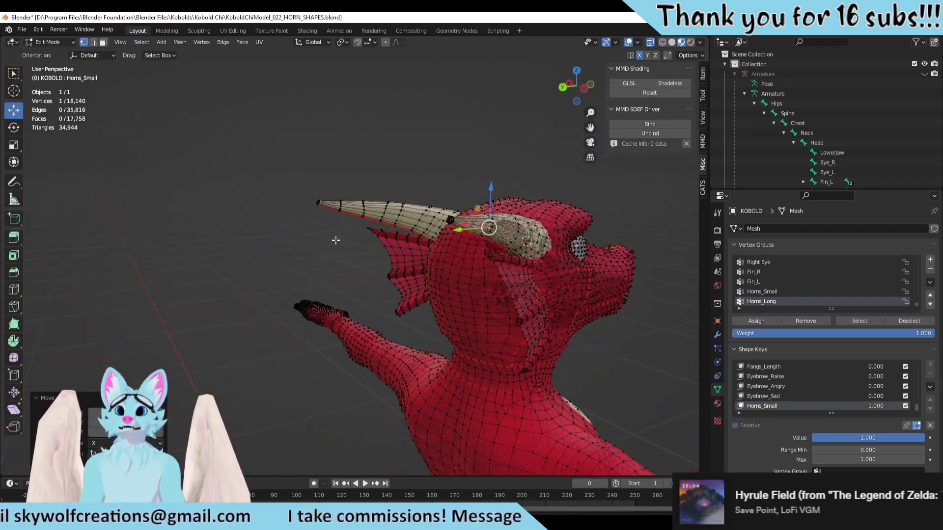
pyautogui.scroll(4, 436, 231)
pyautogui.moveTo(433, 208); pyautogui.dragTo(335, 219, button='middle')
pyautogui.scroll(2, 353, 216)
pyautogui.click(299, 285)
pyautogui.moveTo(427, 241); pyautogui.dragTo(452, 218, button='middle')
pyautogui.hotkey('ctrl', 'r')
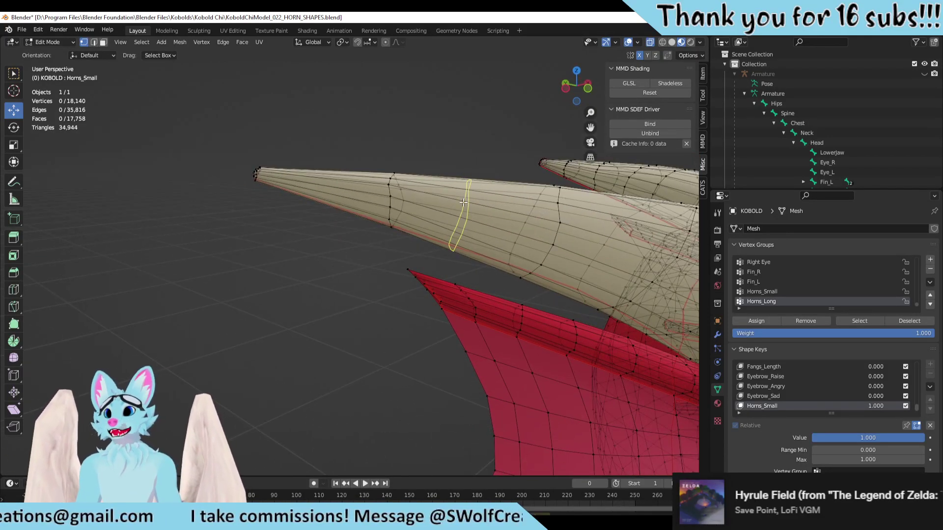
pyautogui.click(462, 202)
pyautogui.click(468, 203)
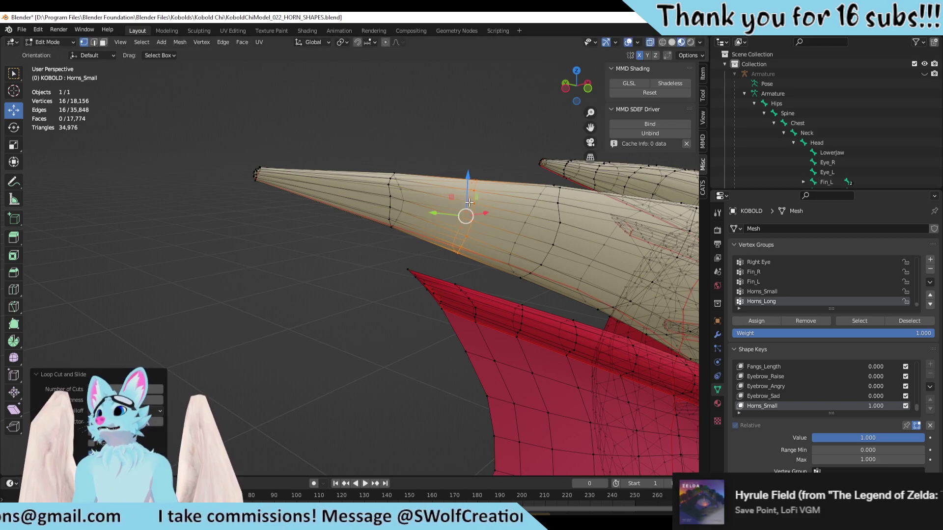
# Step: Add a centred loop cut between the opposite horn's tip and its nearest loop, and scale it up slightly
pyautogui.click(349, 256)
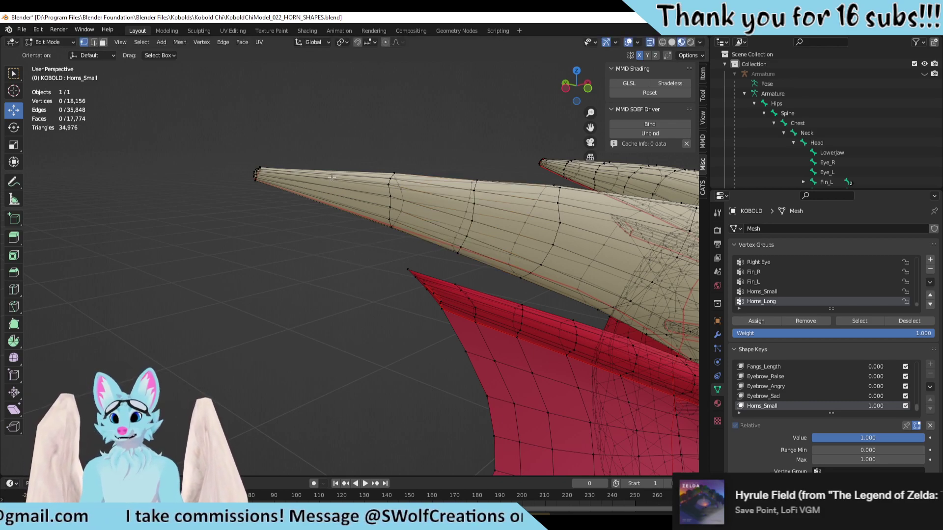
pyautogui.hotkey('ctrl', 'r')
pyautogui.click(328, 176)
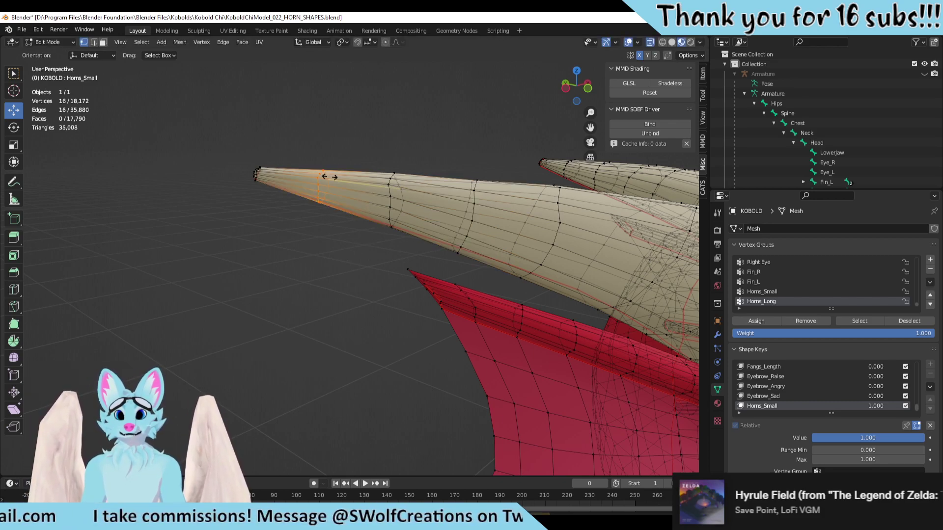
pyautogui.click(328, 177)
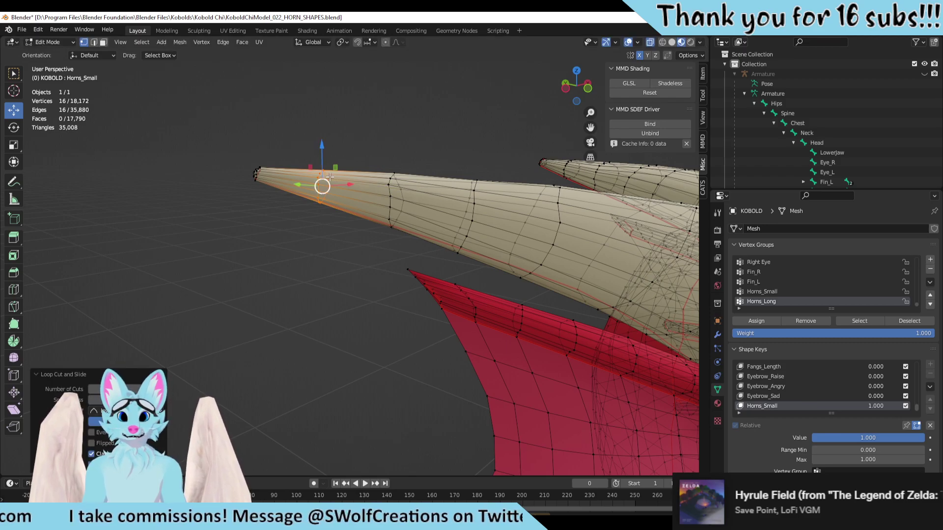
pyautogui.press('s')
pyautogui.click(354, 341)
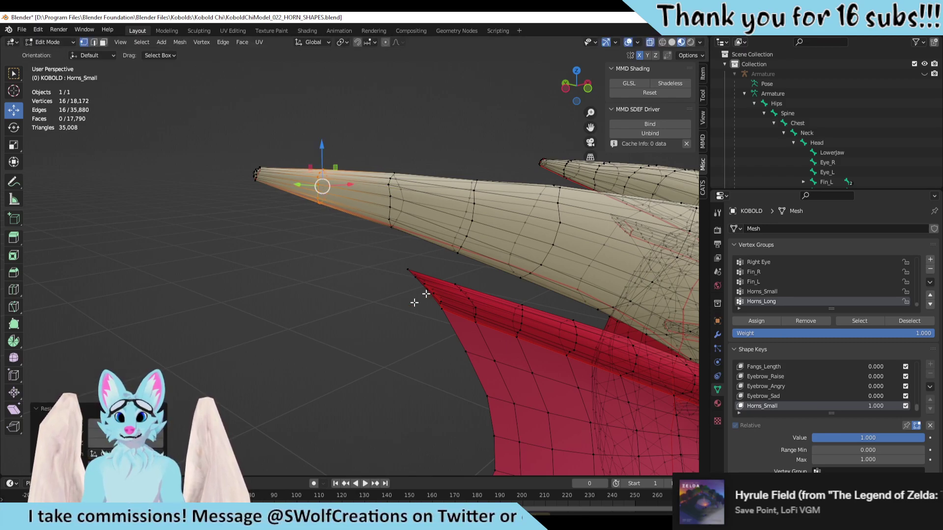
# Step: Switch the kobold model to Object Mode and deselect it
pyautogui.scroll(-4, 395, 240)
pyautogui.moveTo(357, 293); pyautogui.dragTo(326, 308, button='middle')
pyautogui.press('Tab')
pyautogui.hotkey('alt', 'a')
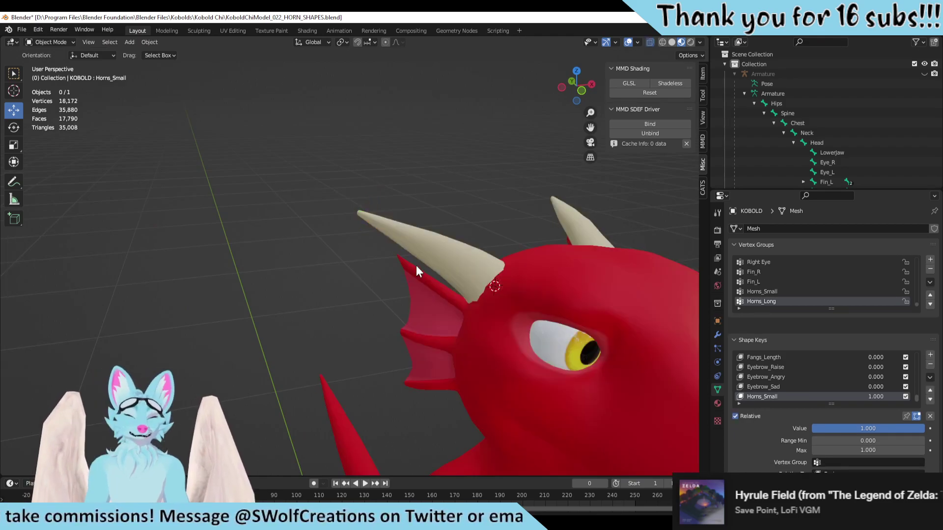
# Step: Examine the horns' silhouette from the side and test the value of the Horns_Small shape key
pyautogui.moveTo(416, 265); pyautogui.dragTo(386, 255, button='middle')
pyautogui.scroll(2, 441, 279)
pyautogui.moveTo(520, 305); pyautogui.dragTo(476, 321, button='middle')
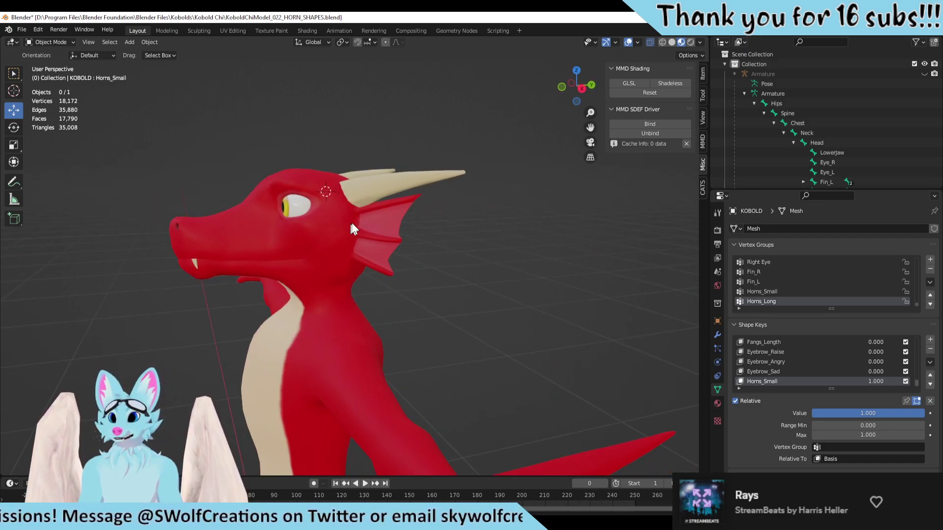
pyautogui.scroll(1, 351, 222)
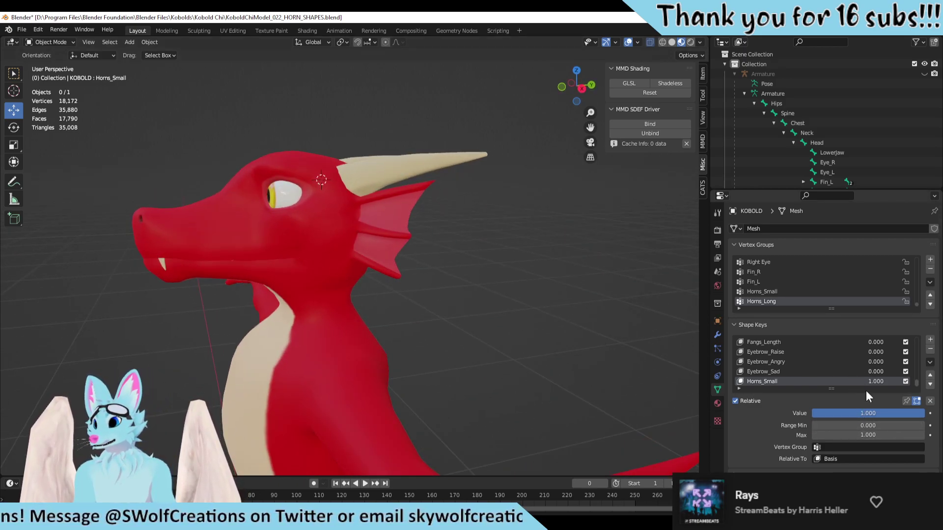
pyautogui.moveTo(902, 414); pyautogui.dragTo(923, 415)
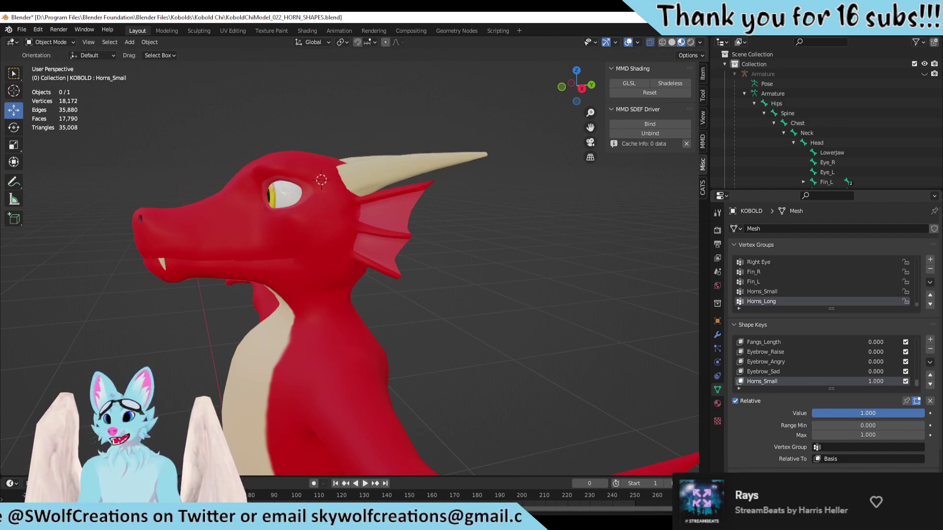
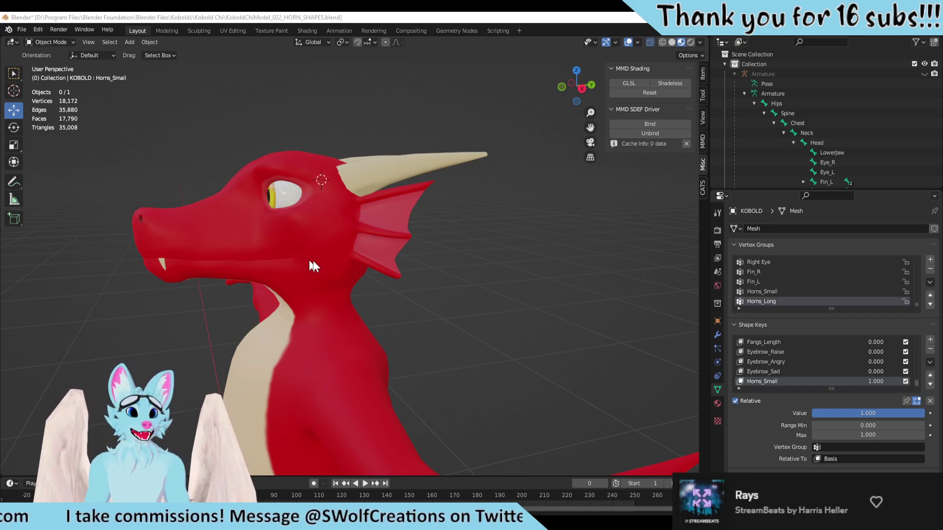
# Step: Compare the horns and fins from the side with the Horns_Small shape key at 0 and at 1
pyautogui.scroll(3, 427, 259)
pyautogui.moveTo(427, 258); pyautogui.dragTo(480, 320, button='middle')
pyautogui.scroll(2, 449, 311)
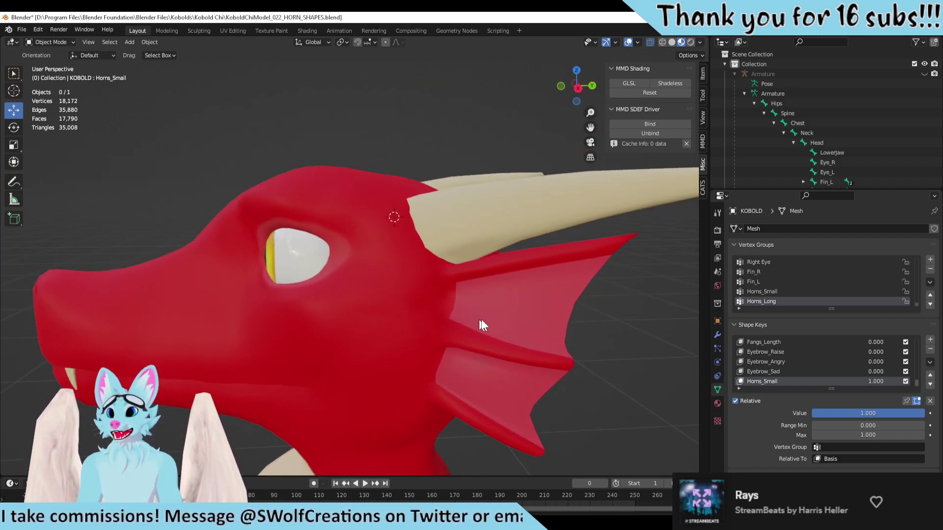
pyautogui.keyDown('shift'); pyautogui.moveTo(519, 262); pyautogui.dragTo(421, 290, button='middle'); pyautogui.keyUp('shift')
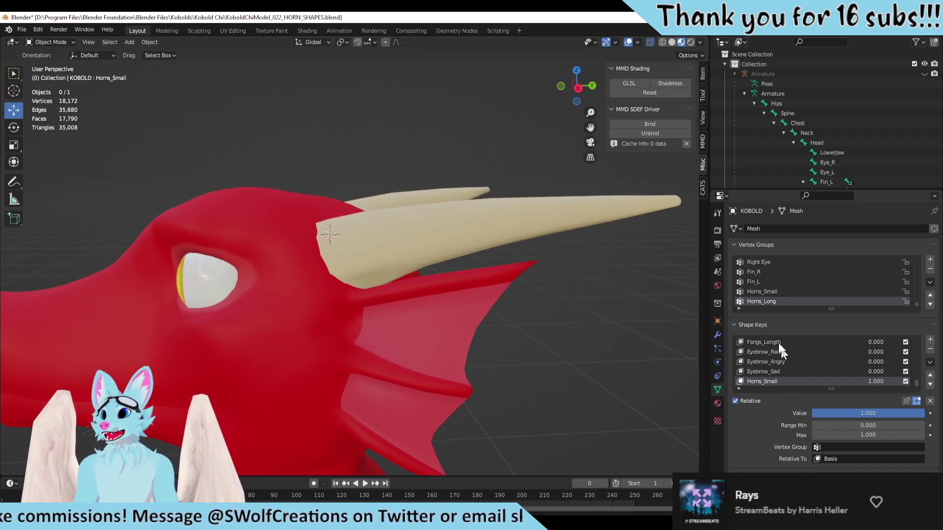
pyautogui.click(790, 292)
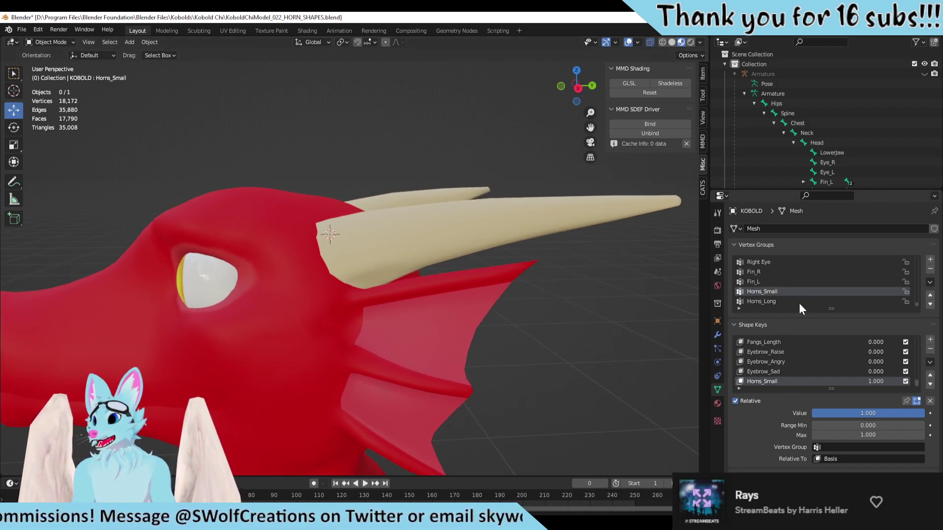
pyautogui.click(799, 302)
pyautogui.moveTo(895, 415); pyautogui.dragTo(785, 414)
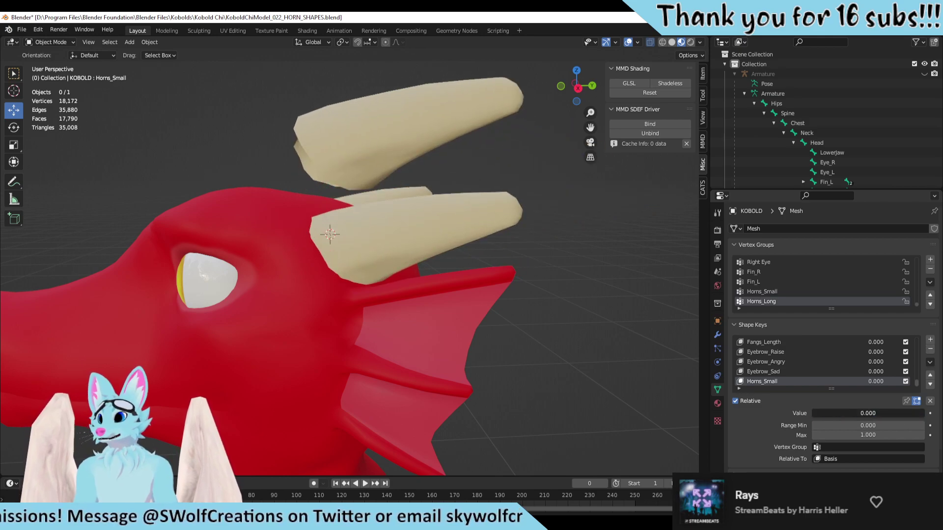
pyautogui.moveTo(450, 302)
pyautogui.mouseDown(button='middle')
pyautogui.moveTo(523, 364)
pyautogui.moveTo(424, 291)
pyautogui.moveTo(457, 299)
pyautogui.mouseUp(button='middle')
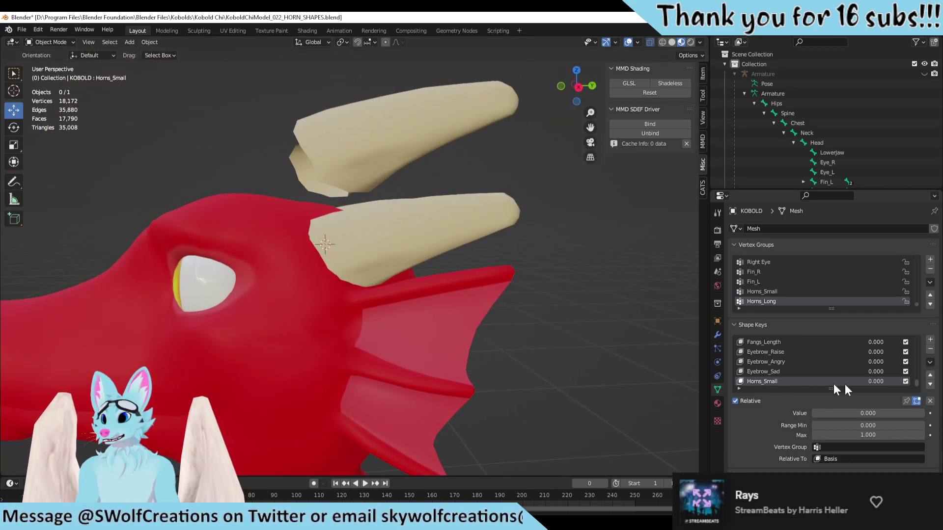
pyautogui.moveTo(835, 413); pyautogui.dragTo(922, 413)
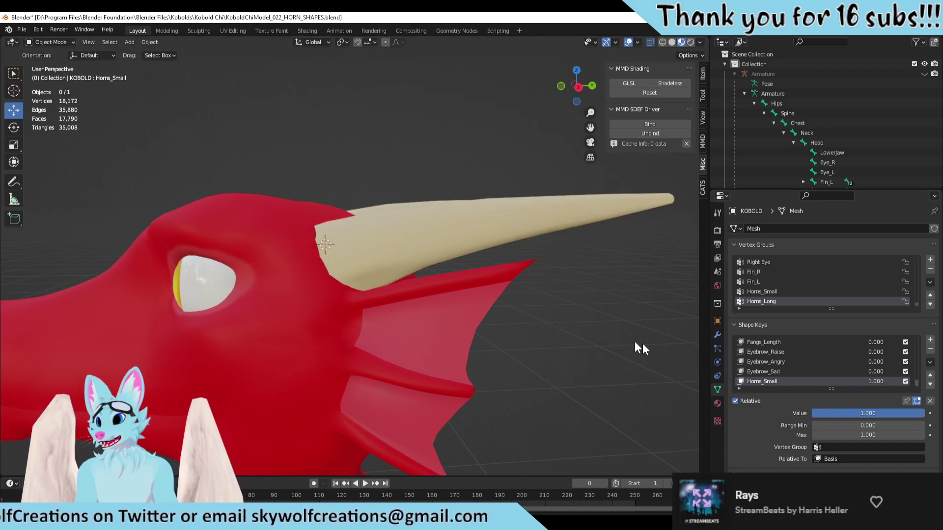
# Step: Open the kobold mesh in Edit Mode and select the vertices at the tip of the near ear fin's top spine
pyautogui.scroll(1, 641, 342)
pyautogui.click(523, 283)
pyautogui.moveTo(538, 288); pyautogui.dragTo(529, 285, button='middle')
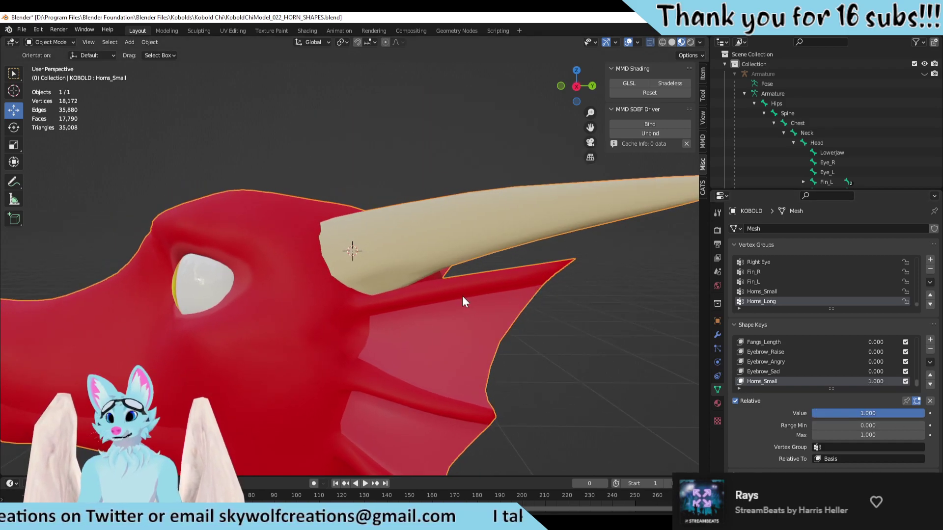
pyautogui.press('Tab')
pyautogui.scroll(1, 483, 316)
pyautogui.moveTo(505, 324); pyautogui.dragTo(516, 328, button='middle')
pyautogui.keyDown('shift'); pyautogui.moveTo(663, 309); pyautogui.dragTo(569, 293, button='middle'); pyautogui.keyUp('shift')
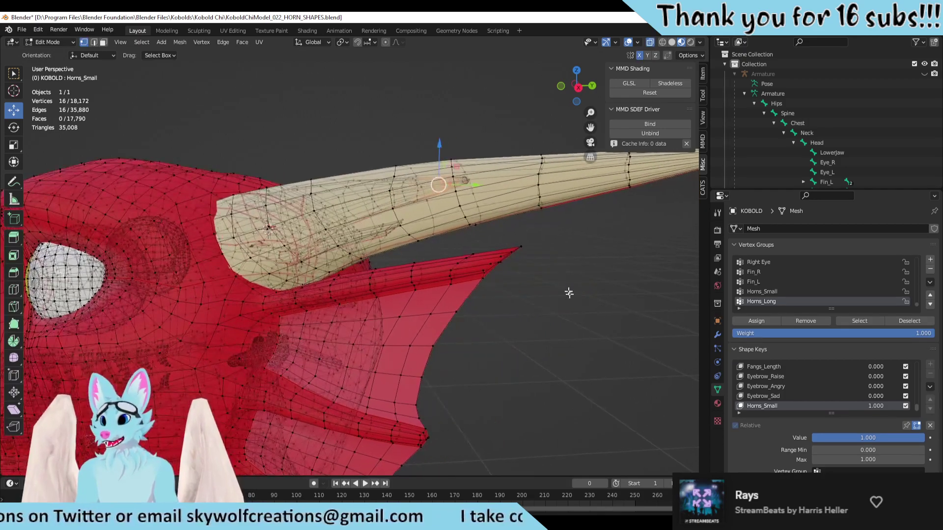
pyautogui.moveTo(557, 248); pyautogui.dragTo(454, 320)
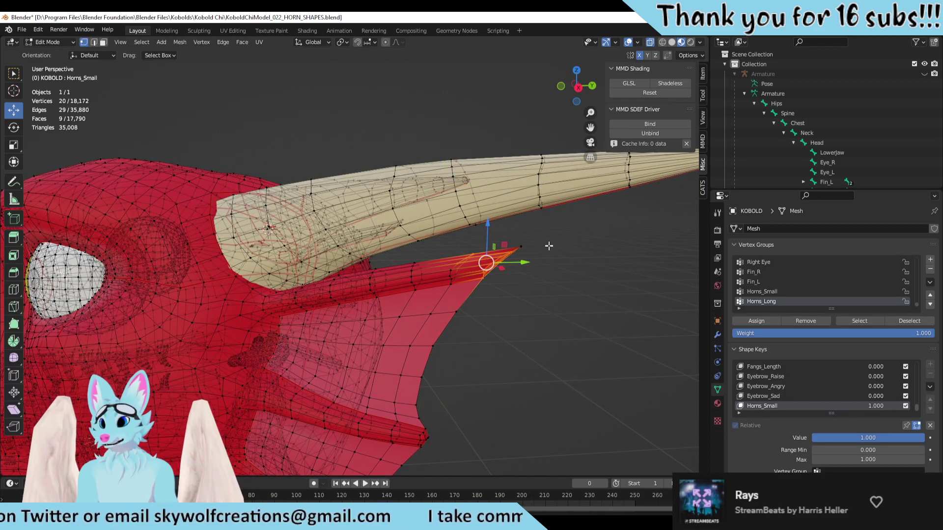
pyautogui.moveTo(548, 244); pyautogui.dragTo(472, 291)
pyautogui.moveTo(564, 269); pyautogui.dragTo(547, 269, button='middle')
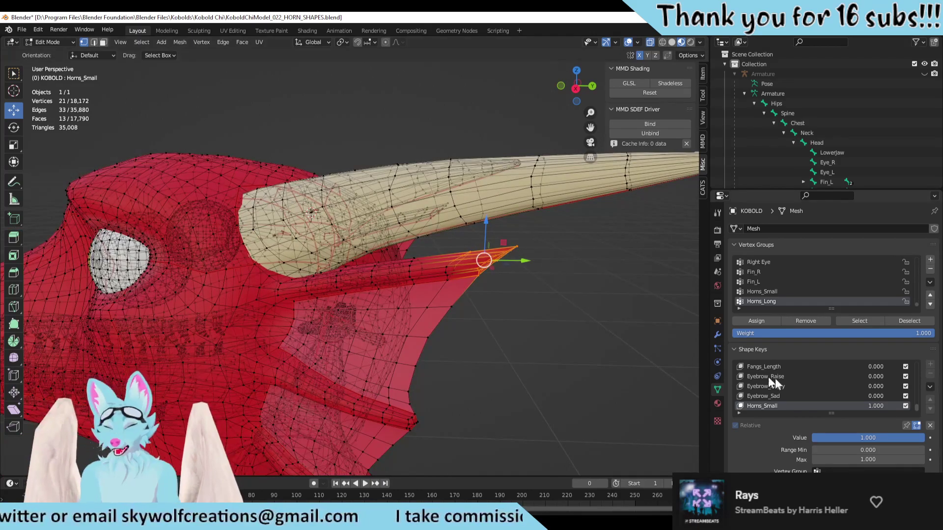
# Step: Extend the selection to the surrounding upper-edge vertices and to the matching tip of the opposite ear fin
pyautogui.moveTo(899, 438); pyautogui.dragTo(926, 438)
pyautogui.moveTo(563, 349); pyautogui.dragTo(412, 245)
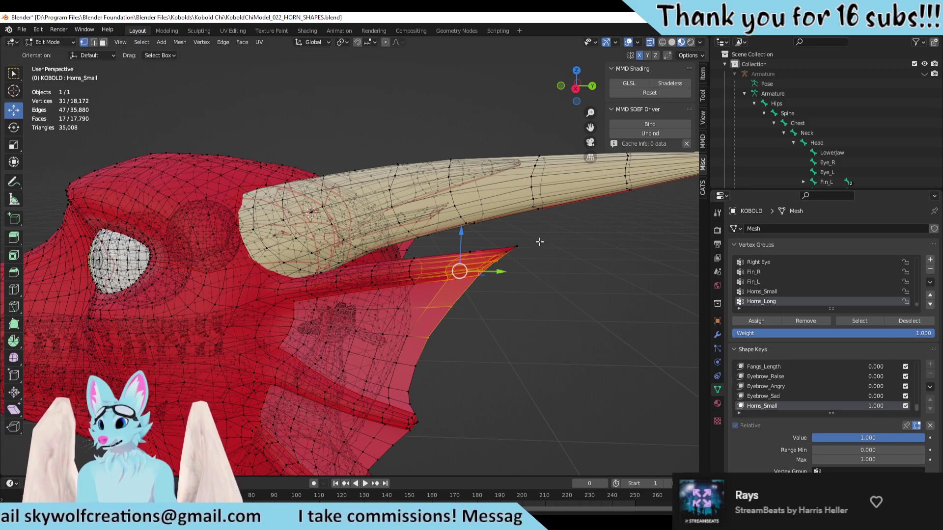
pyautogui.moveTo(539, 242); pyautogui.dragTo(448, 286)
pyautogui.moveTo(449, 285); pyautogui.dragTo(547, 208, button='middle')
pyautogui.moveTo(546, 186); pyautogui.dragTo(490, 258)
pyautogui.moveTo(490, 259); pyautogui.dragTo(630, 278, button='middle')
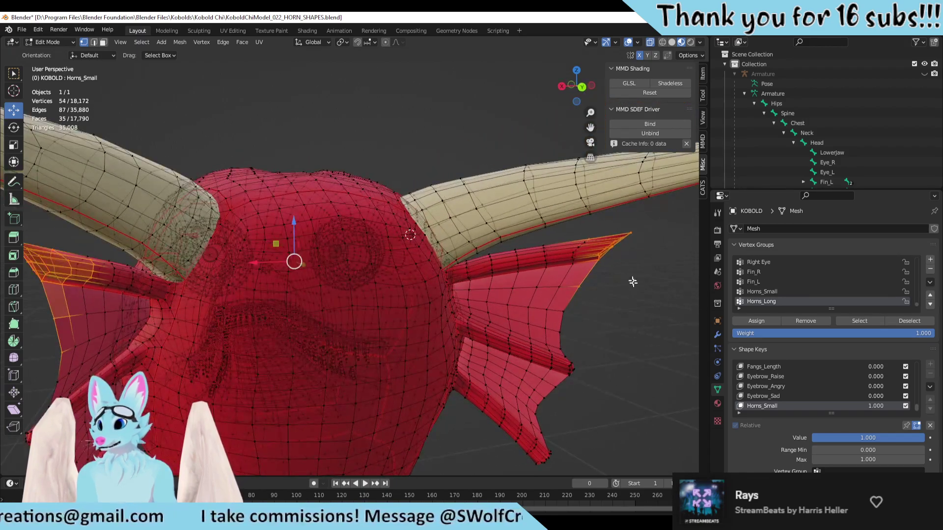
pyautogui.moveTo(634, 287); pyautogui.dragTo(563, 239)
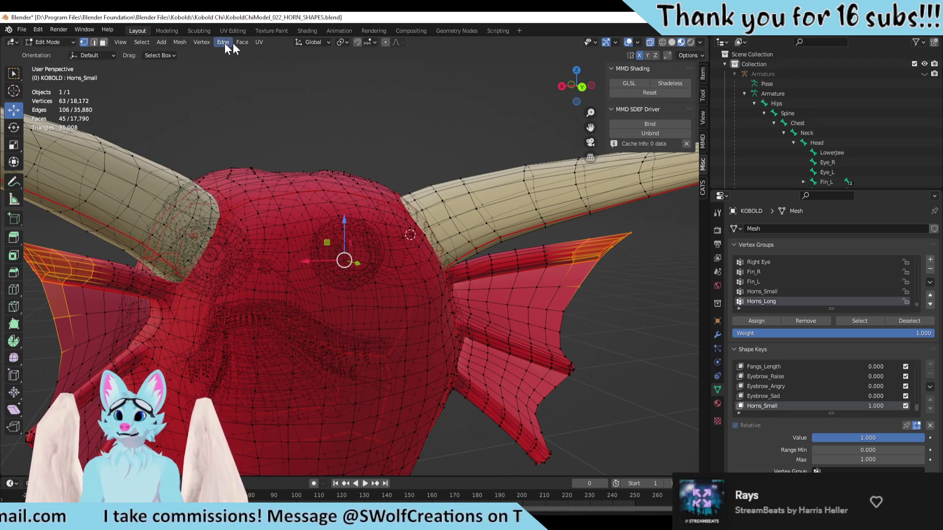
# Step: Blend the selected fin-tip vertices from the Basis shape, clear the selection and return to Object Mode
pyautogui.click(199, 43)
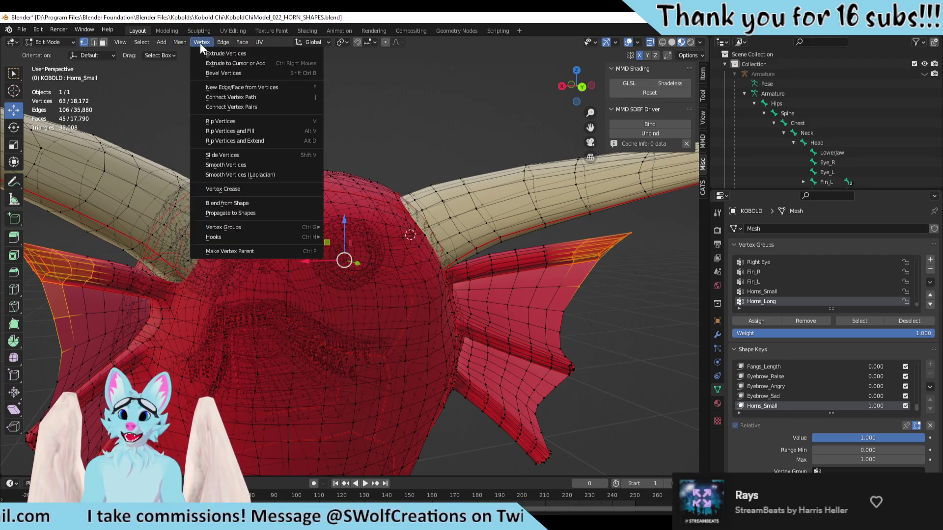
pyautogui.click(248, 200)
pyautogui.scroll(-3, 624, 352)
pyautogui.click(623, 352)
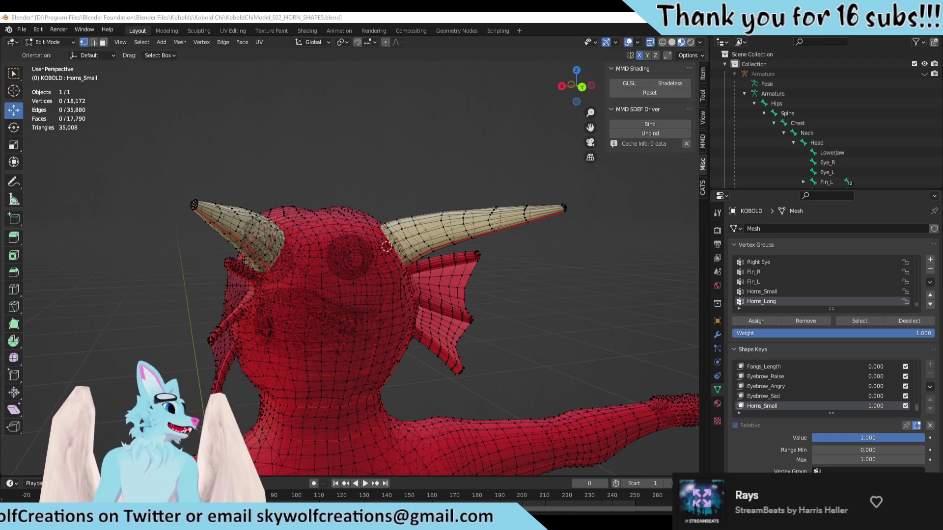
pyautogui.moveTo(491, 277); pyautogui.dragTo(464, 265, button='middle')
pyautogui.press('Tab')
# Step: Check the ear fin's tip and the horns from the side by testing the Horns_Small shape key value
pyautogui.scroll(1, 504, 305)
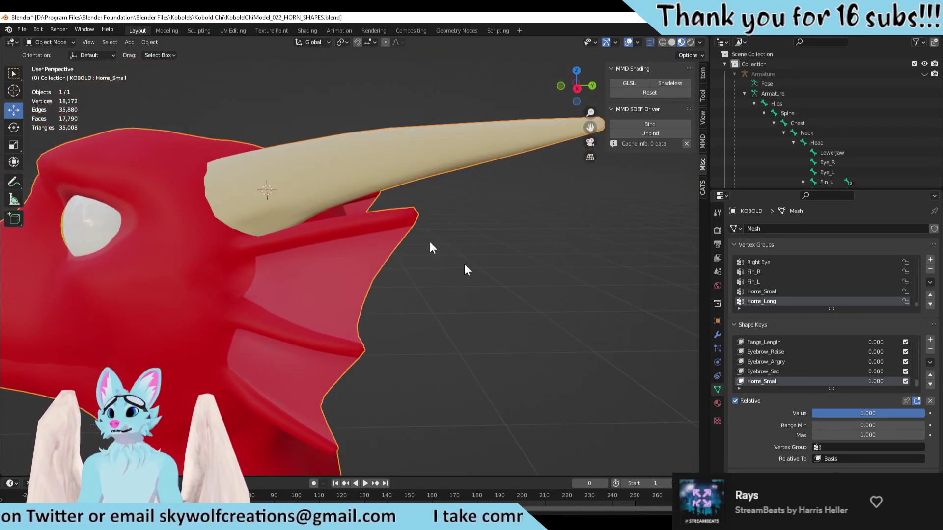
pyautogui.moveTo(892, 412); pyautogui.dragTo(923, 413)
pyautogui.scroll(-3, 506, 315)
pyautogui.moveTo(537, 302); pyautogui.dragTo(540, 301, button='middle')
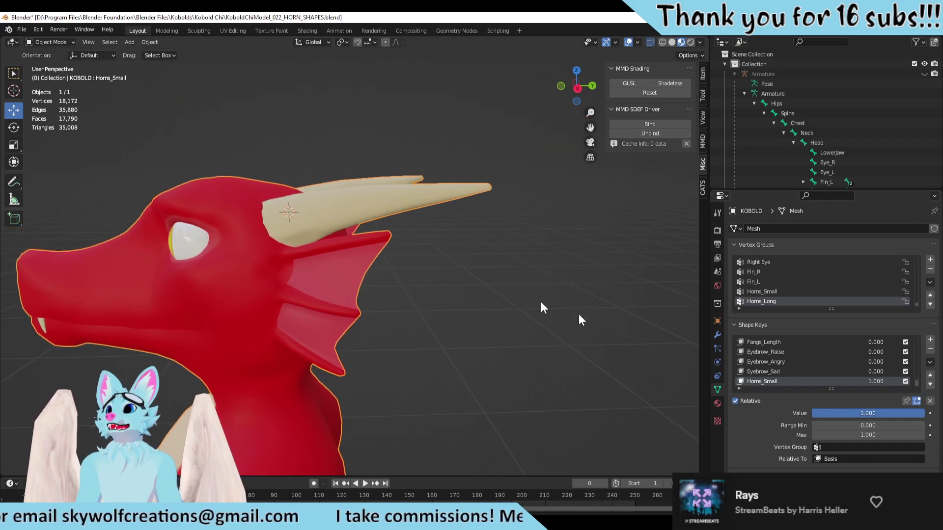
pyautogui.scroll(3, 486, 218)
pyautogui.scroll(10, 795, 350)
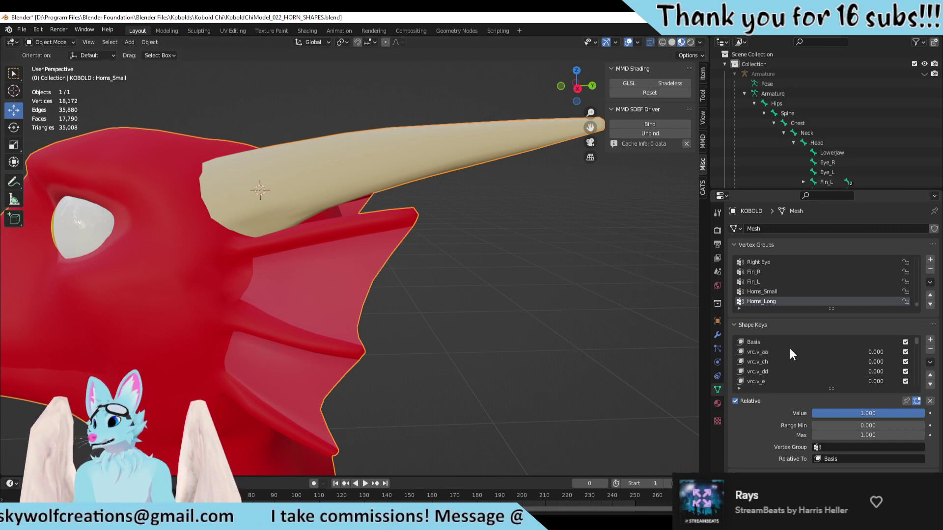
# Step: Make Basis the active shape key and open the kobold mesh in Edit Mode
pyautogui.click(773, 342)
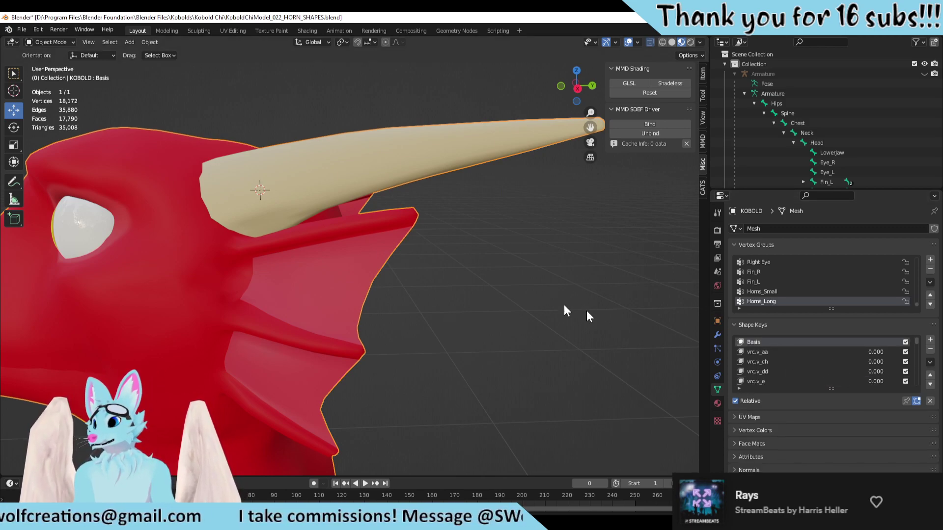
pyautogui.scroll(-4, 396, 229)
pyautogui.press('Tab')
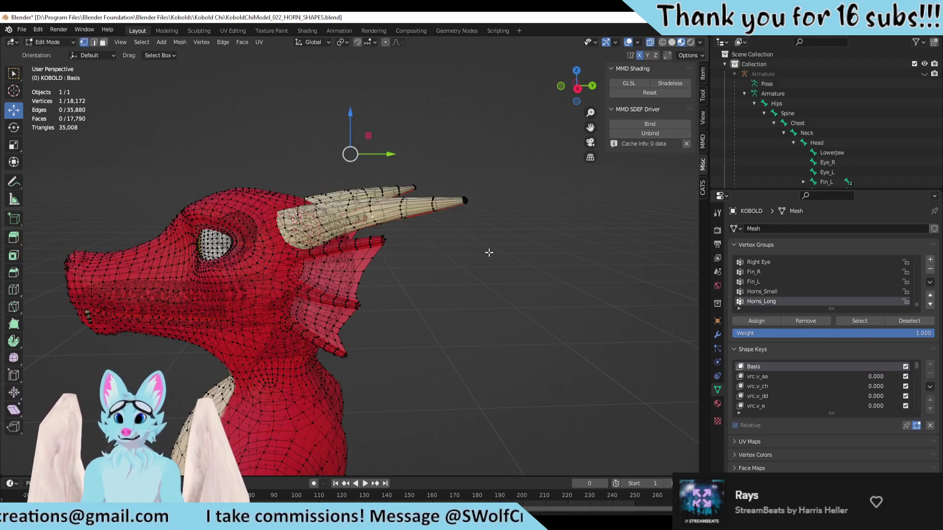
pyautogui.moveTo(463, 247); pyautogui.dragTo(526, 269, button='middle')
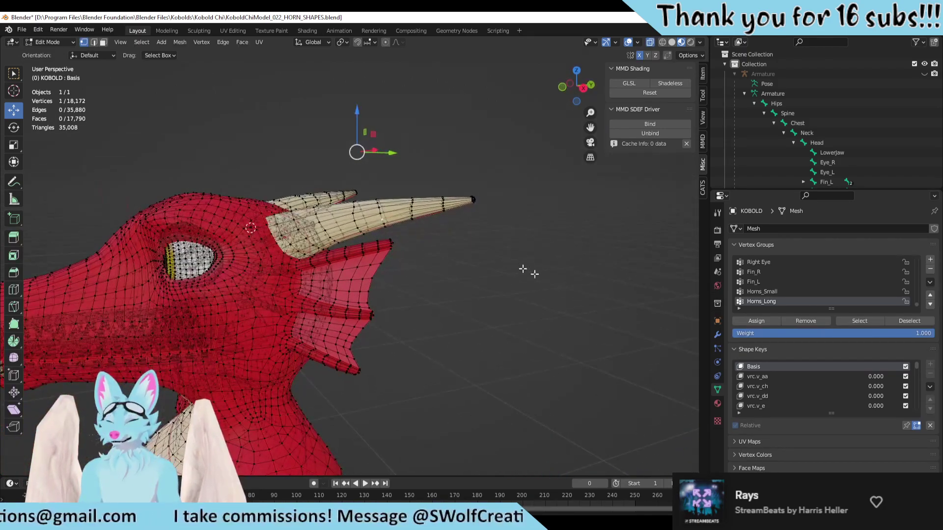
# Step: Make Horns_Small the active shape key, test its value at 1 and inspect the horns up close
pyautogui.scroll(-3, 862, 415)
pyautogui.scroll(-10, 849, 393)
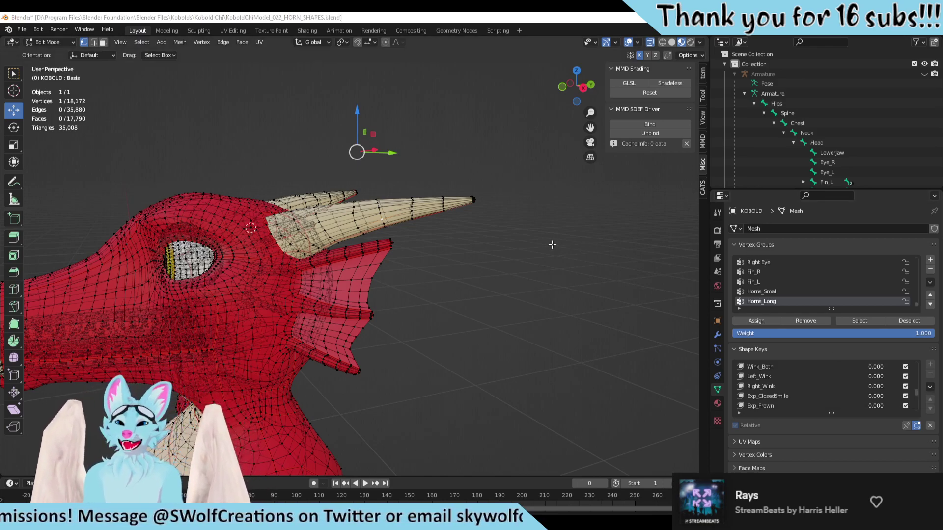
pyautogui.scroll(4, 552, 245)
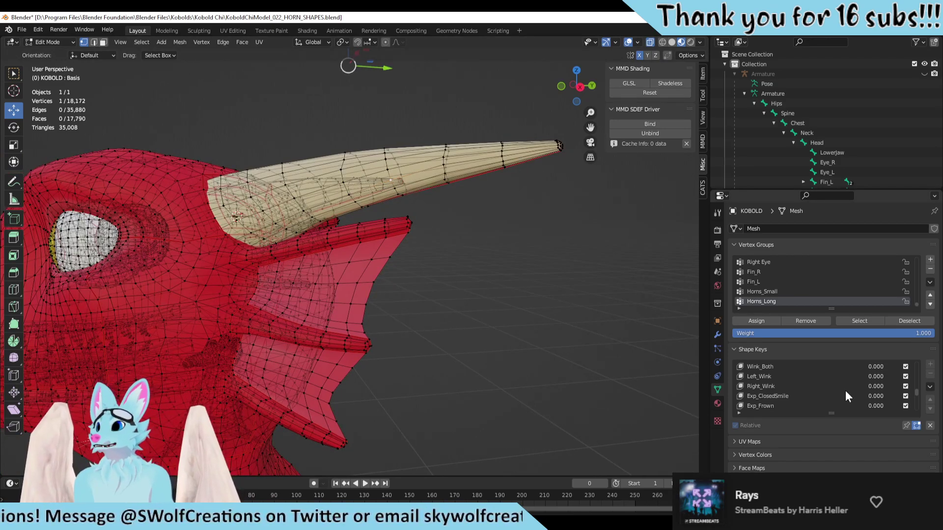
pyautogui.scroll(-5, 844, 390)
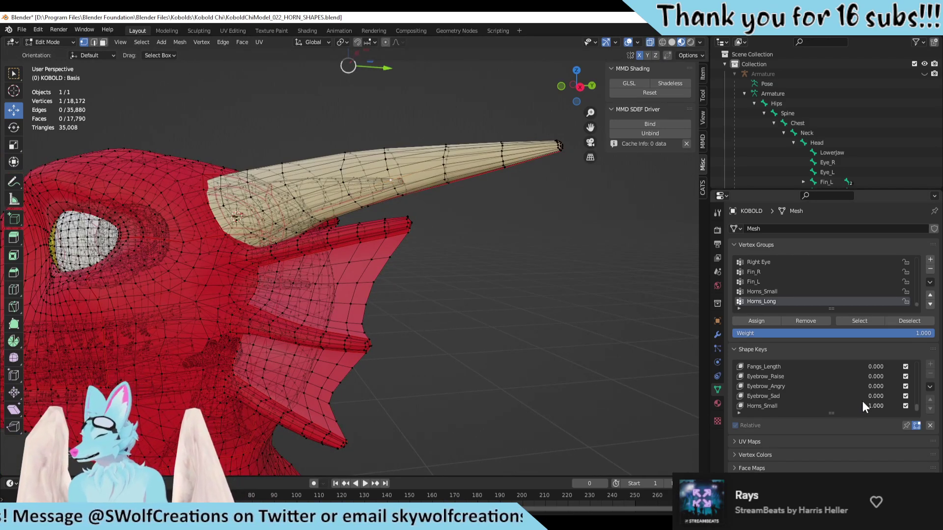
pyautogui.click(796, 406)
pyautogui.scroll(-2, 538, 350)
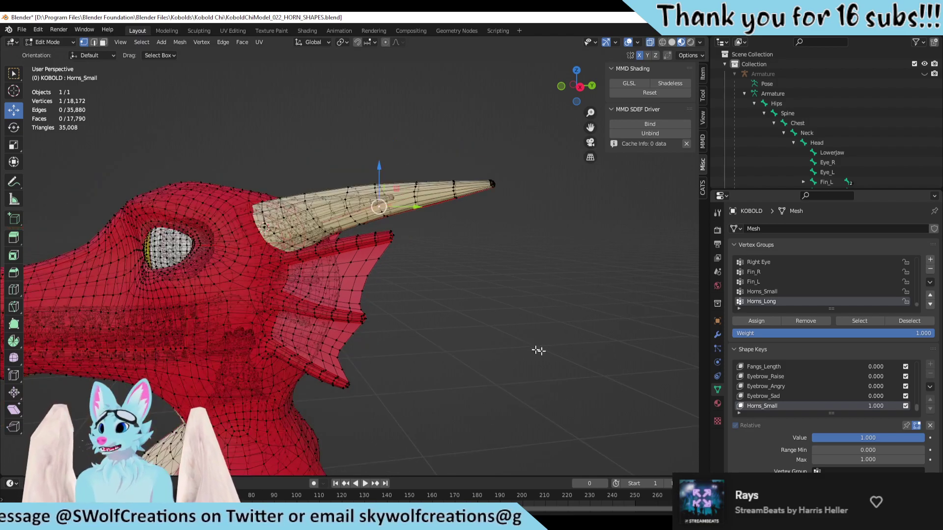
pyautogui.moveTo(896, 437); pyautogui.dragTo(926, 439)
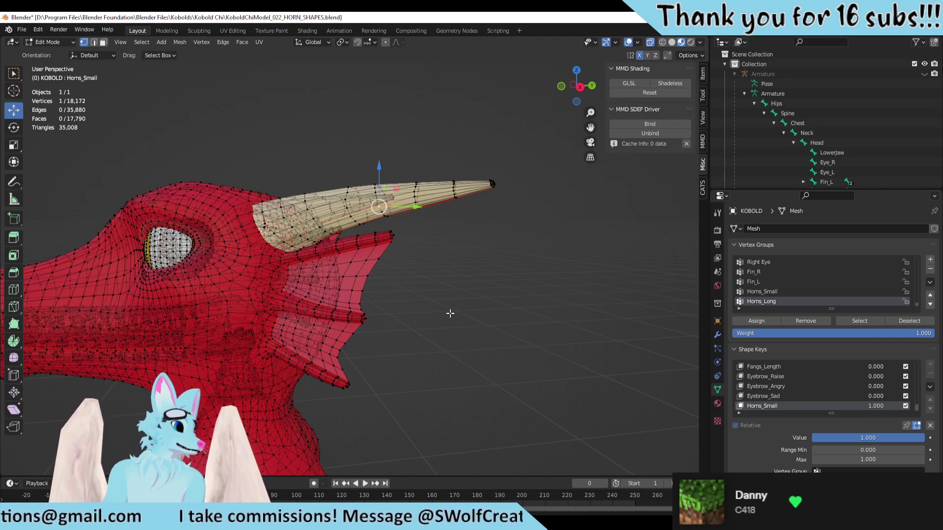
pyautogui.moveTo(442, 273); pyautogui.dragTo(478, 283, button='middle')
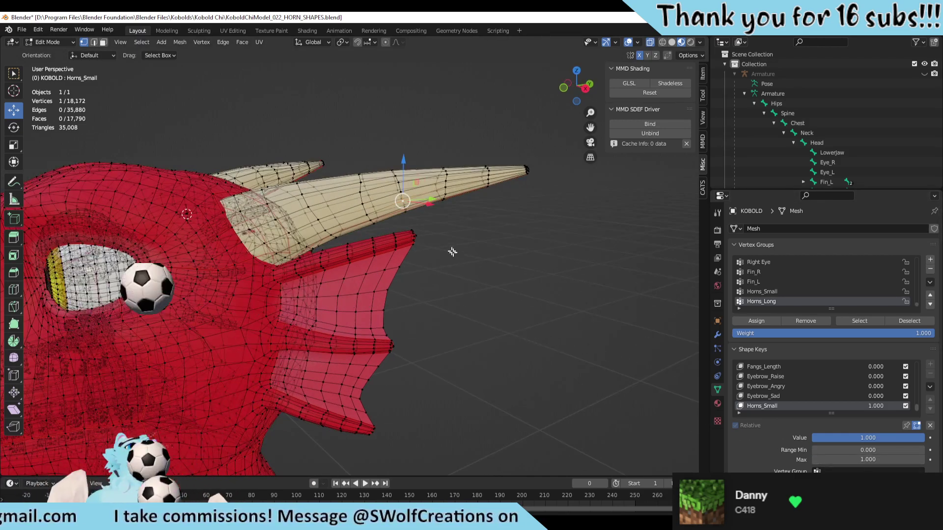
pyautogui.moveTo(529, 241); pyautogui.dragTo(499, 231, button='middle')
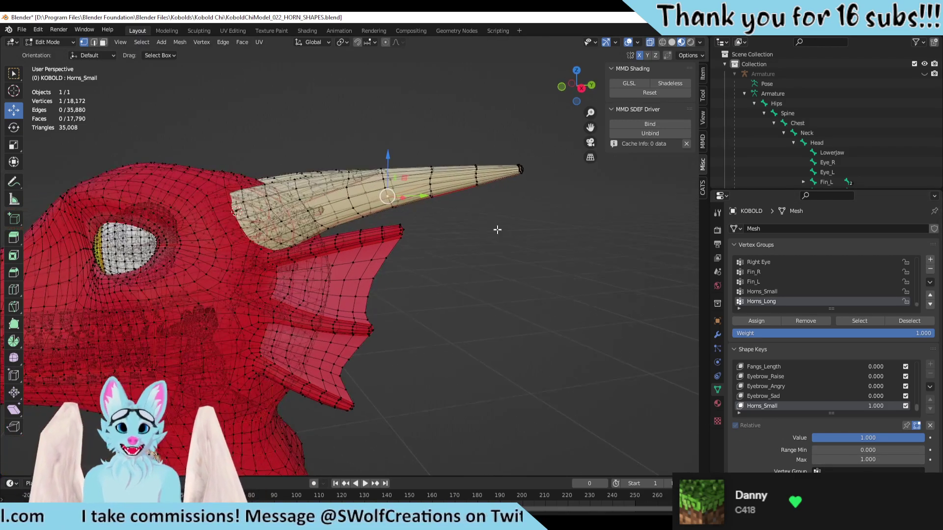
# Step: Select all linked vertices of both pointed horns, blend them from the Basis shape and clear the selection
pyautogui.press('l')
pyautogui.moveTo(437, 179); pyautogui.dragTo(451, 205, button='middle')
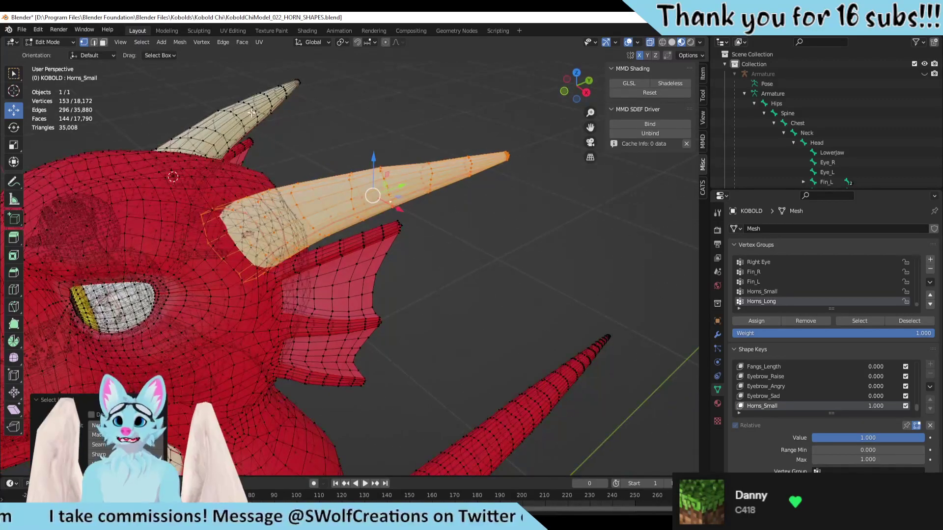
pyautogui.press('l')
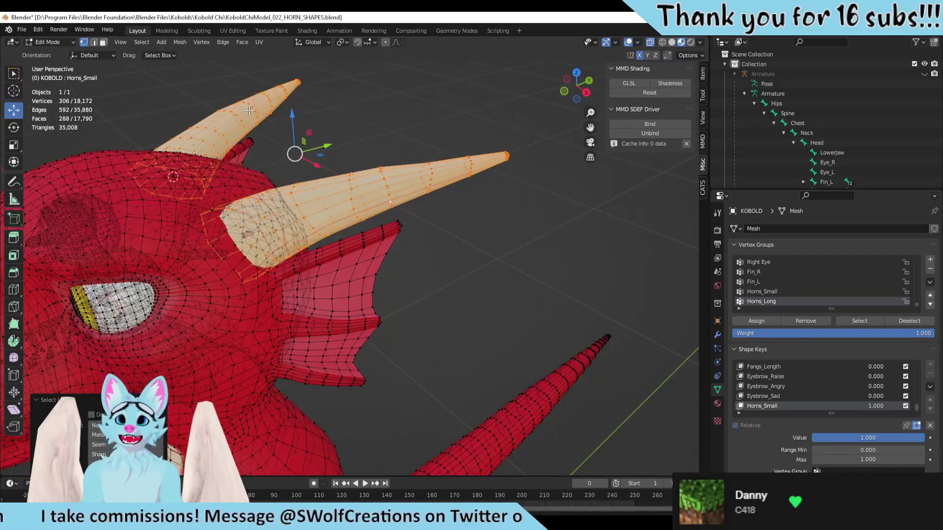
pyautogui.click(223, 42)
pyautogui.click(231, 197)
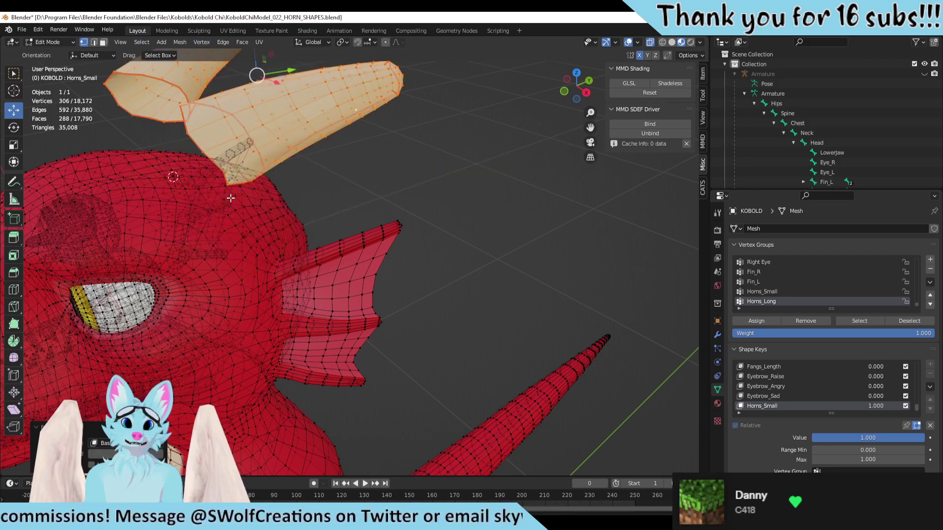
pyautogui.click(466, 236)
# Step: Set the Horns_Small shape key to 0 and compare the raised horns with the pair on the head
pyautogui.moveTo(510, 266); pyautogui.dragTo(470, 222, button='middle')
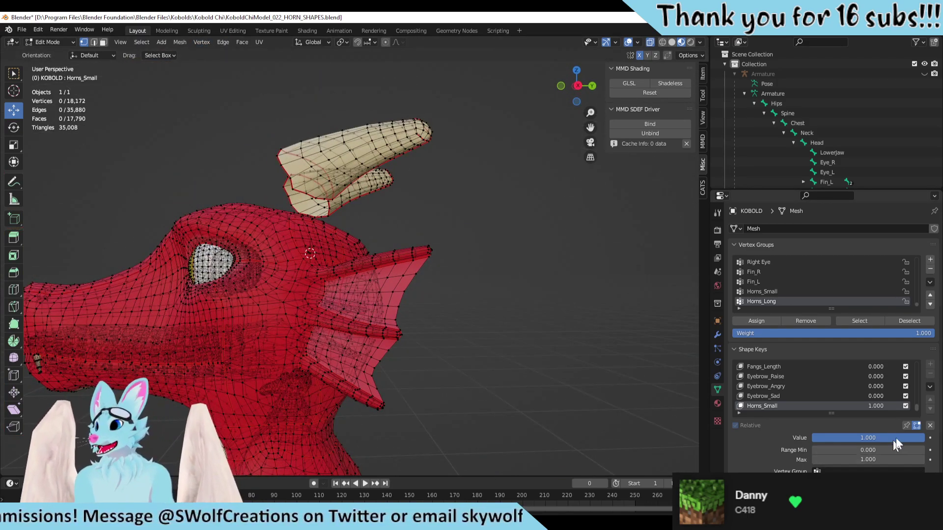
pyautogui.moveTo(905, 438); pyautogui.dragTo(811, 437)
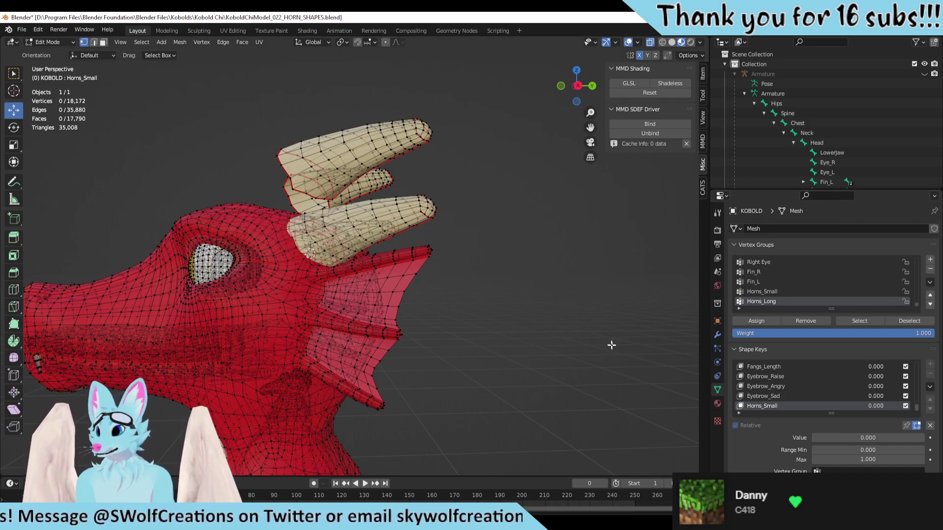
pyautogui.scroll(1, 514, 289)
pyautogui.moveTo(515, 289); pyautogui.dragTo(549, 306, button='middle')
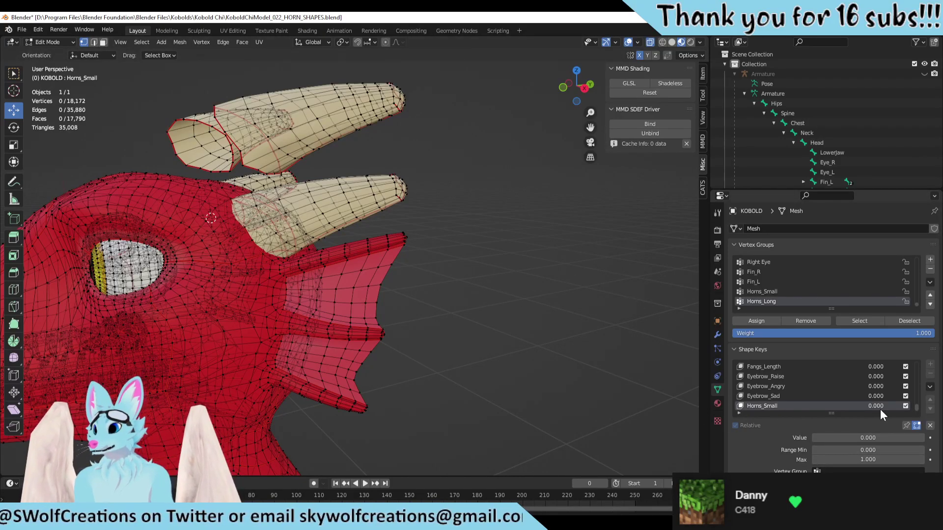
pyautogui.scroll(5, 864, 400)
pyautogui.scroll(10, 826, 387)
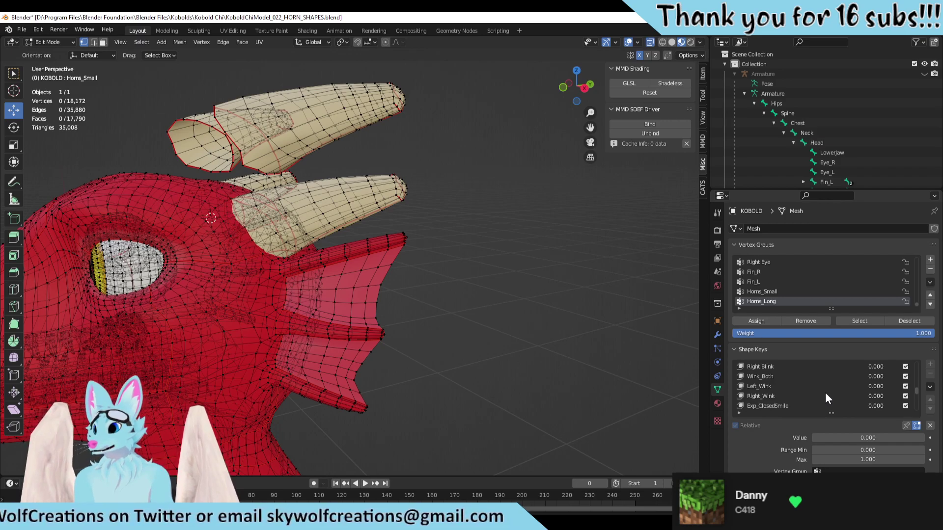
# Step: Make Basis the active shape key and select all linked vertices of the near raised horn
pyautogui.scroll(2, 793, 383)
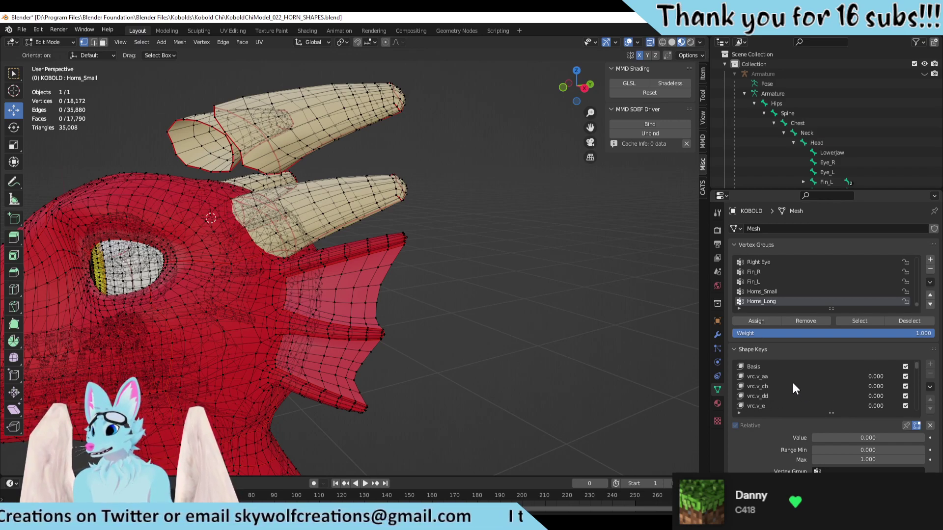
pyautogui.click(768, 366)
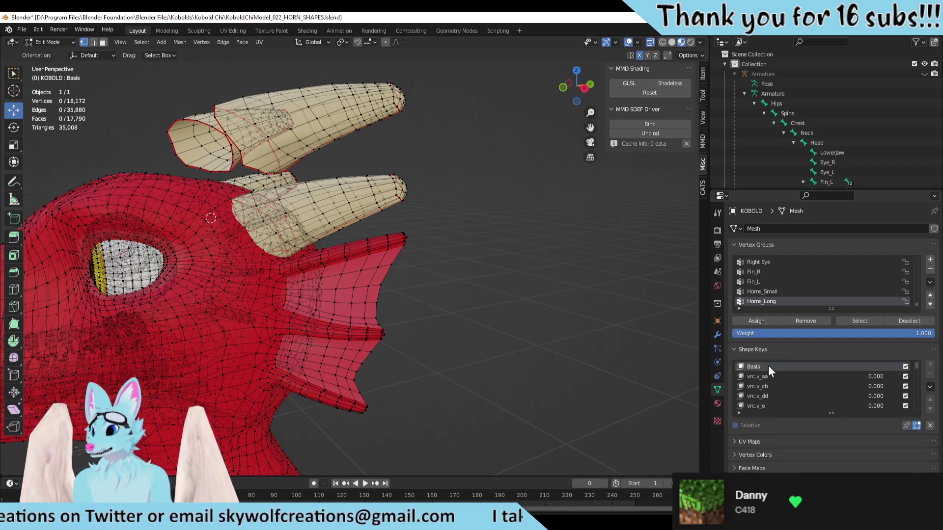
pyautogui.click(335, 108)
pyautogui.hotkey('ctrl', 'l')
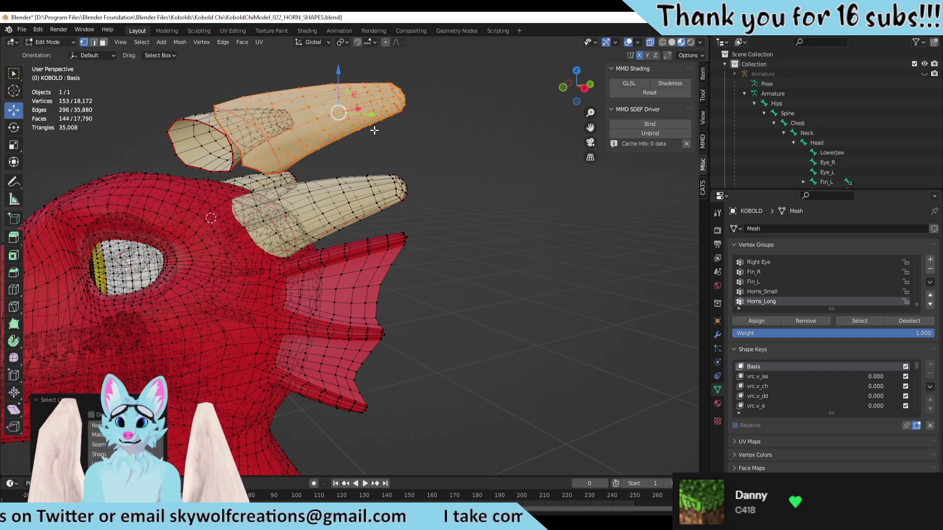
pyautogui.scroll(3, 368, 137)
pyautogui.moveTo(403, 127); pyautogui.dragTo(393, 234, button='middle')
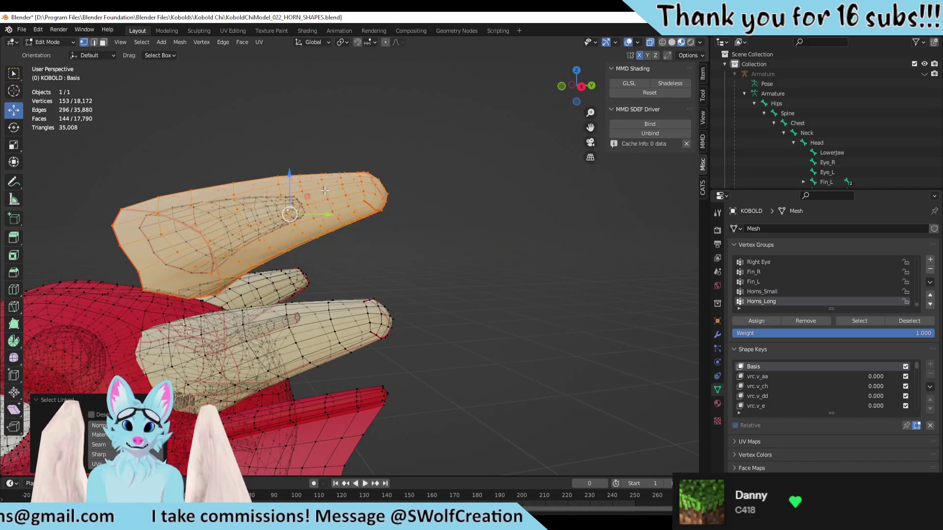
# Step: Select the front section of the near raised horn and move it outward to lengthen the horn
pyautogui.moveTo(341, 197); pyautogui.dragTo(442, 183, button='middle')
pyautogui.moveTo(422, 130); pyautogui.dragTo(274, 242)
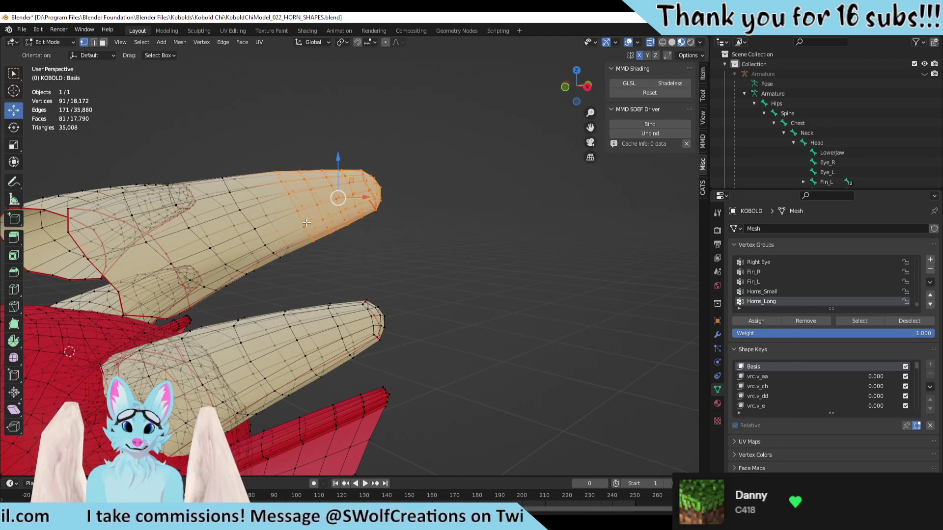
pyautogui.moveTo(335, 198); pyautogui.dragTo(361, 191)
pyautogui.moveTo(410, 196); pyautogui.dragTo(432, 199, button='middle')
pyautogui.scroll(2, 367, 227)
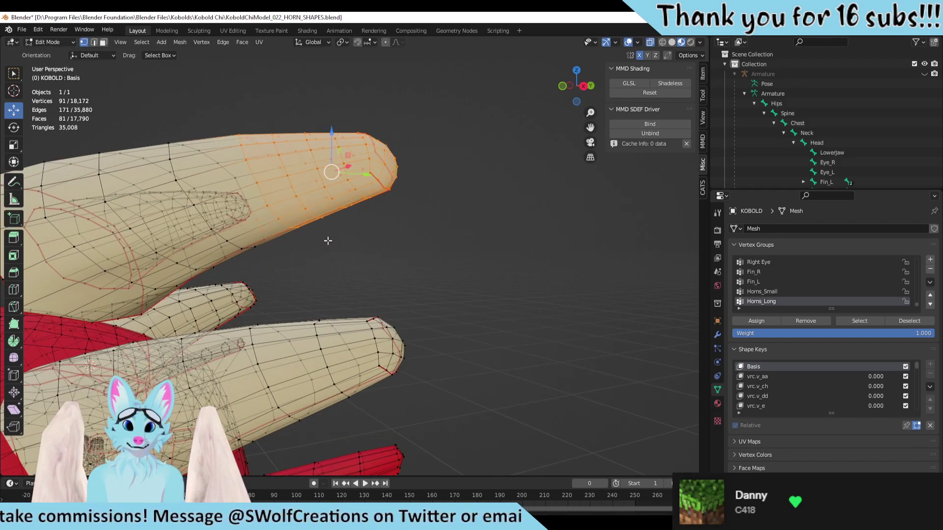
pyautogui.keyDown('shift'); pyautogui.click(256, 221); pyautogui.keyUp('shift')
pyautogui.keyDown('shift'); pyautogui.click(267, 231); pyautogui.keyUp('shift')
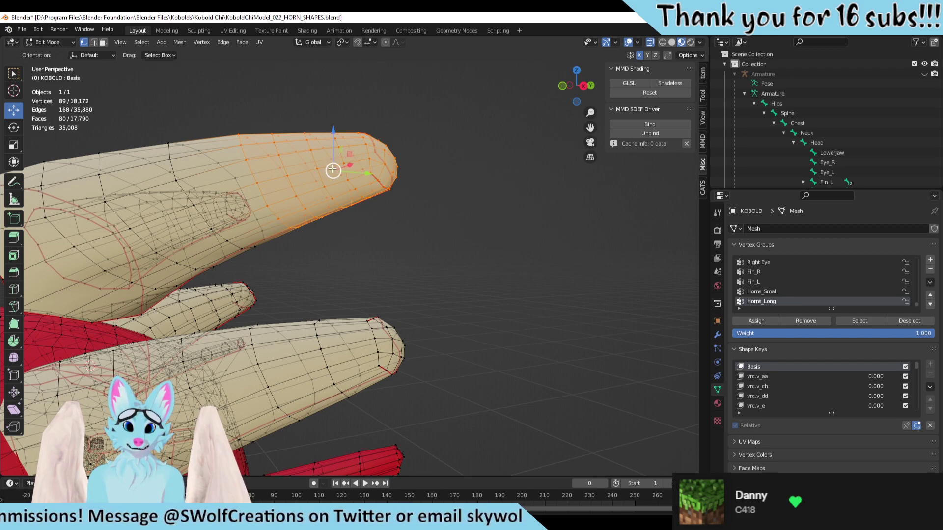
pyautogui.moveTo(333, 169); pyautogui.dragTo(350, 162)
# Step: Reduce the selection to the rings nearest the raised horn's tip and move them slightly farther outward
pyautogui.moveTo(430, 84); pyautogui.dragTo(329, 216)
pyautogui.moveTo(381, 154); pyautogui.dragTo(378, 204, button='middle')
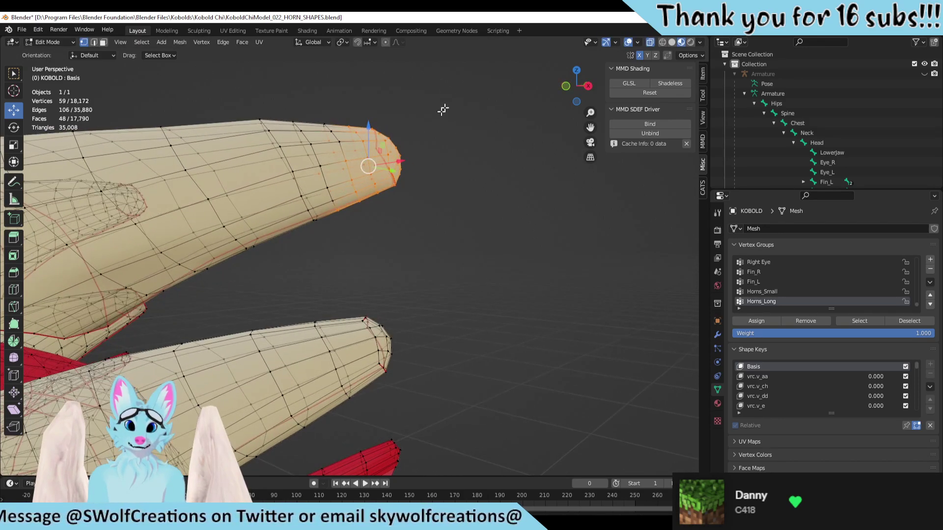
pyautogui.moveTo(440, 90); pyautogui.dragTo(327, 208)
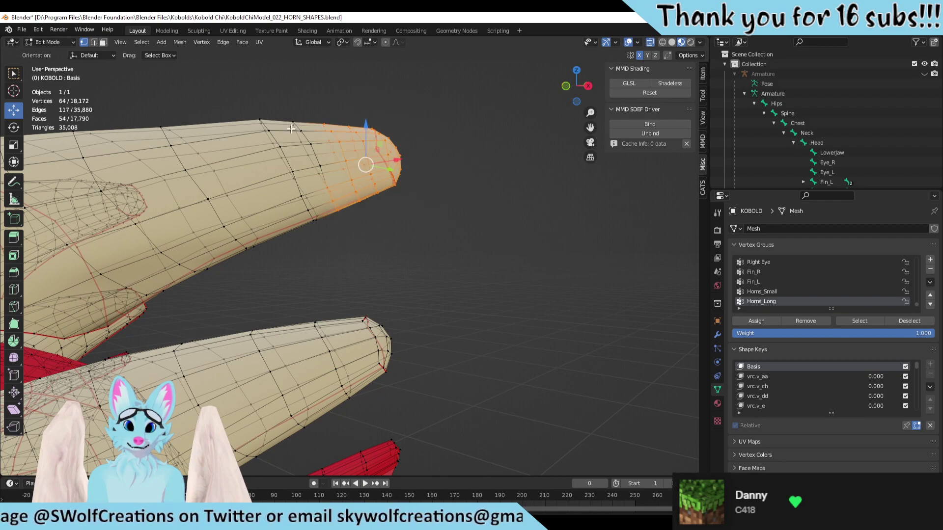
pyautogui.keyDown('shift'); pyautogui.moveTo(291, 119); pyautogui.dragTo(315, 178); pyautogui.keyUp('shift')
pyautogui.press('g')
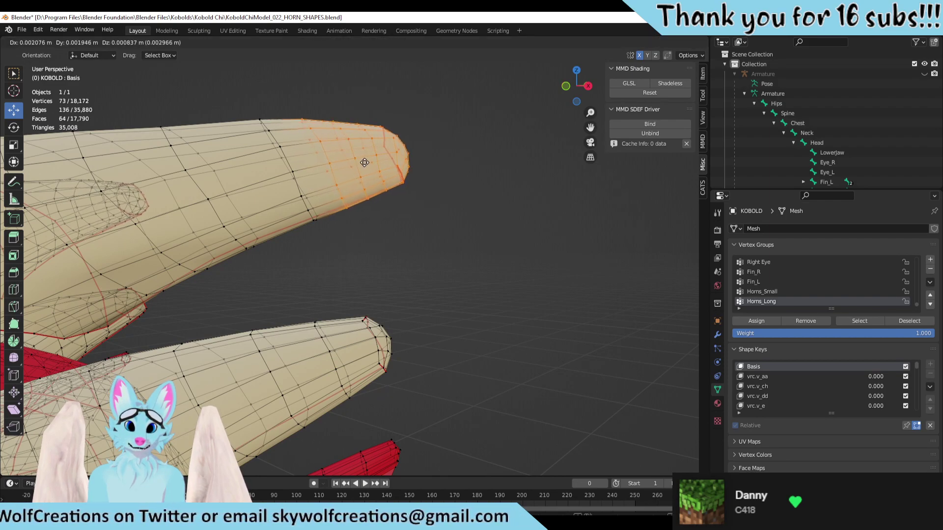
pyautogui.click(395, 154)
pyautogui.moveTo(395, 155)
pyautogui.mouseDown(button='middle')
pyautogui.moveTo(340, 182)
pyautogui.moveTo(405, 160)
pyautogui.mouseUp(button='middle')
pyautogui.press('g')
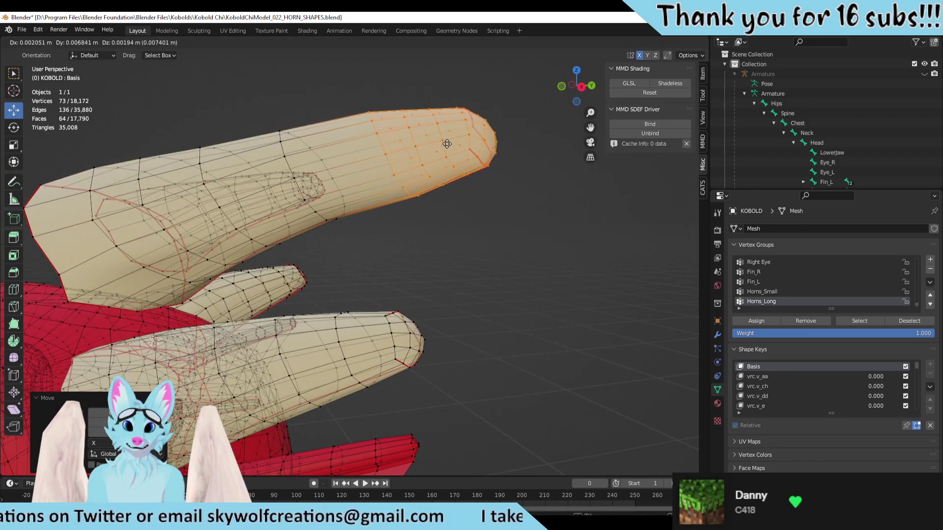
pyautogui.press('Escape')
# Step: Scale the selected horn end down to about 0.8 and nudge it outward along the horn
pyautogui.press('s')
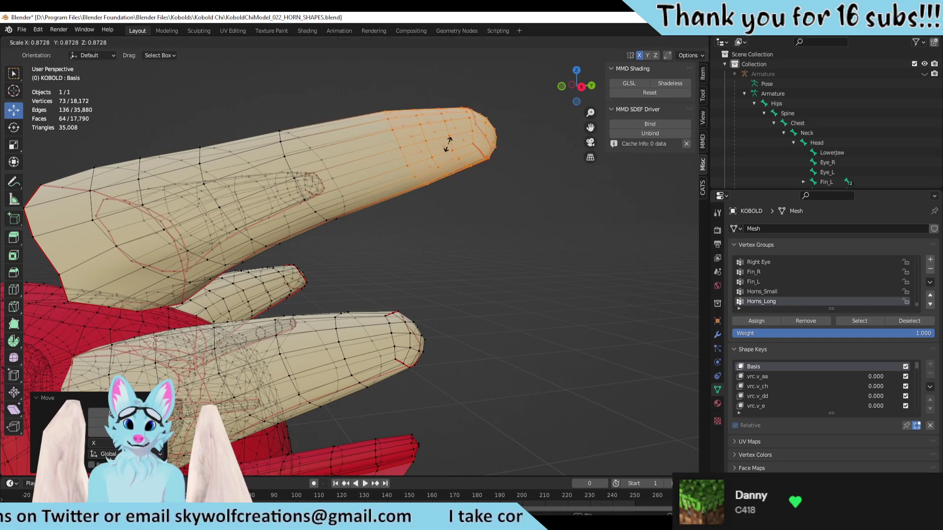
pyautogui.click(447, 144)
pyautogui.moveTo(448, 145); pyautogui.dragTo(441, 173, button='middle')
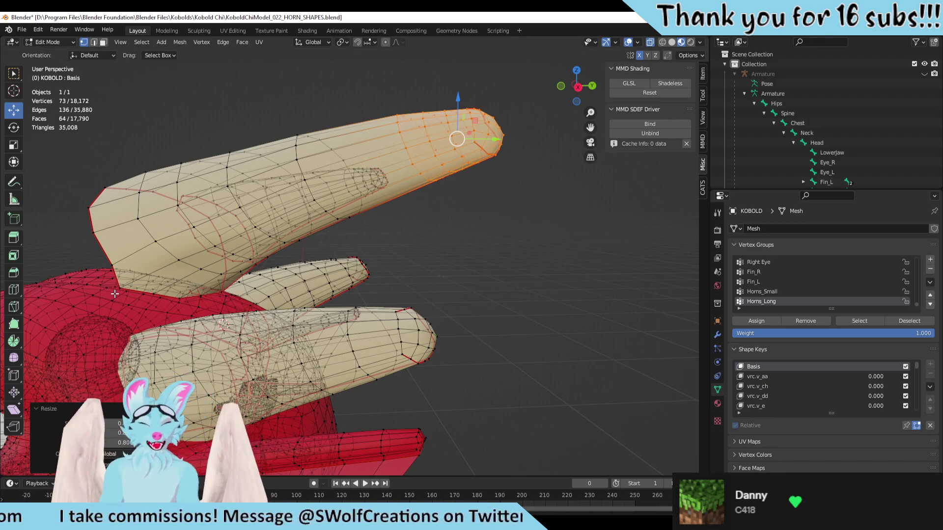
pyautogui.scroll(3, 461, 171)
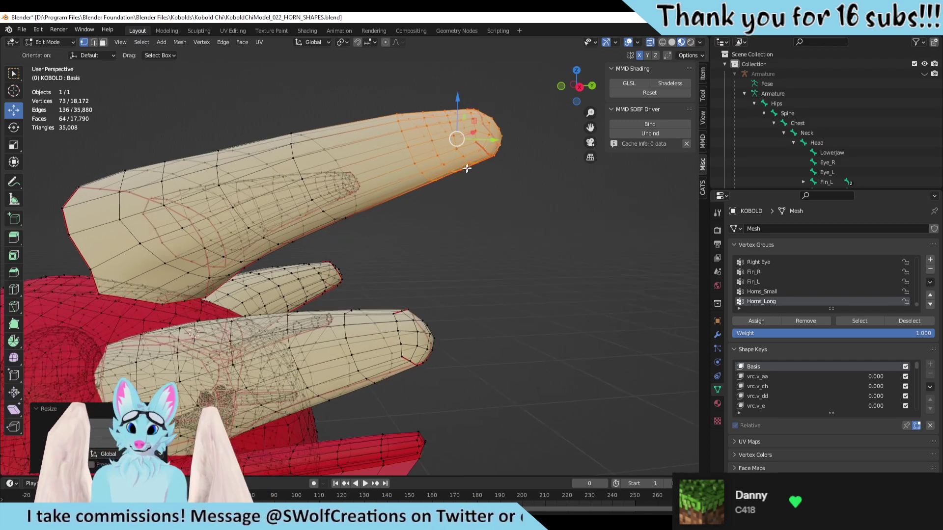
pyautogui.moveTo(471, 170); pyautogui.dragTo(458, 143, button='middle')
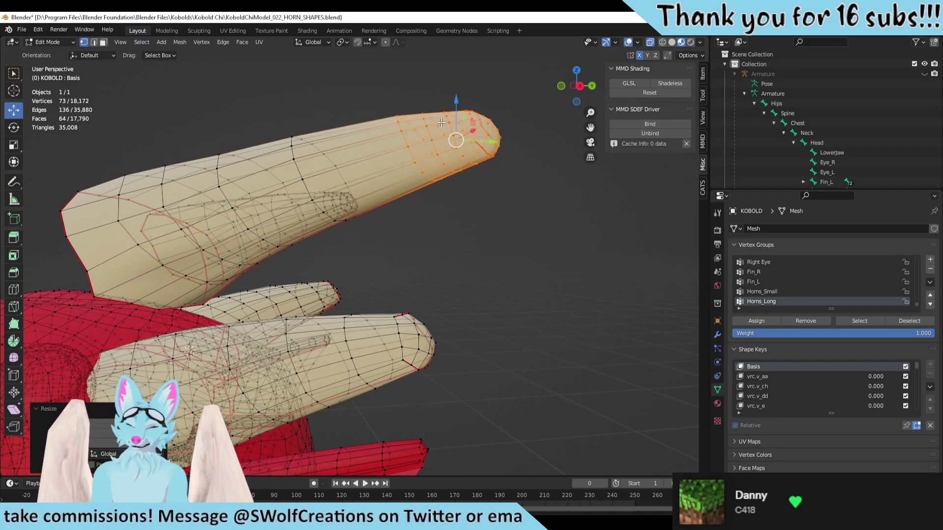
pyautogui.moveTo(456, 140); pyautogui.dragTo(476, 134)
# Step: Select the raised horn's end cap with its nearest rings and move them about 0.019 m outward
pyautogui.moveTo(509, 193); pyautogui.dragTo(530, 166, button='middle')
pyautogui.click(511, 164)
pyautogui.moveTo(523, 99); pyautogui.dragTo(446, 184)
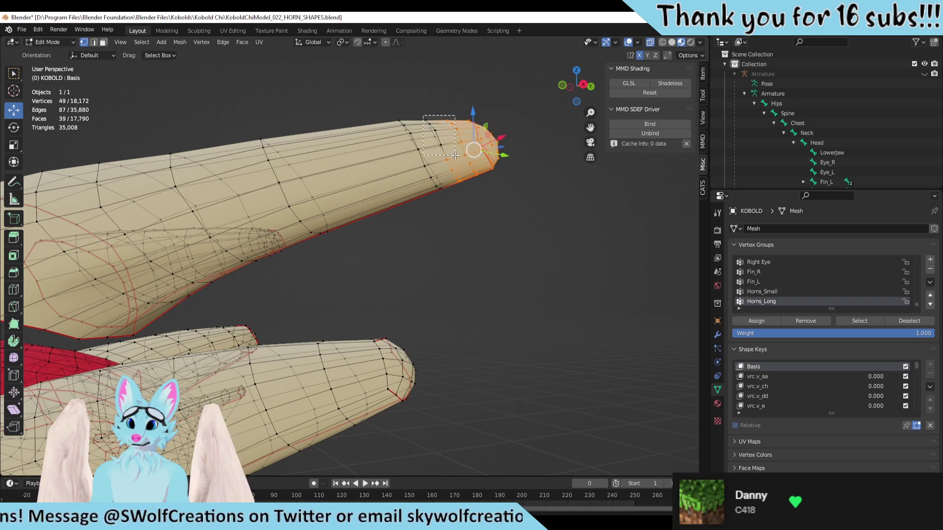
pyautogui.press('g')
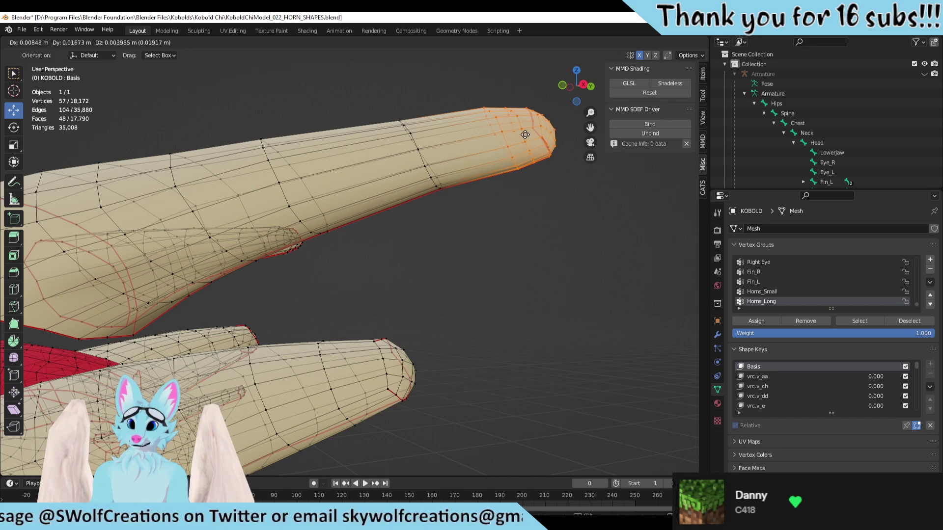
pyautogui.click(526, 133)
pyautogui.moveTo(525, 133); pyautogui.dragTo(514, 161, button='middle')
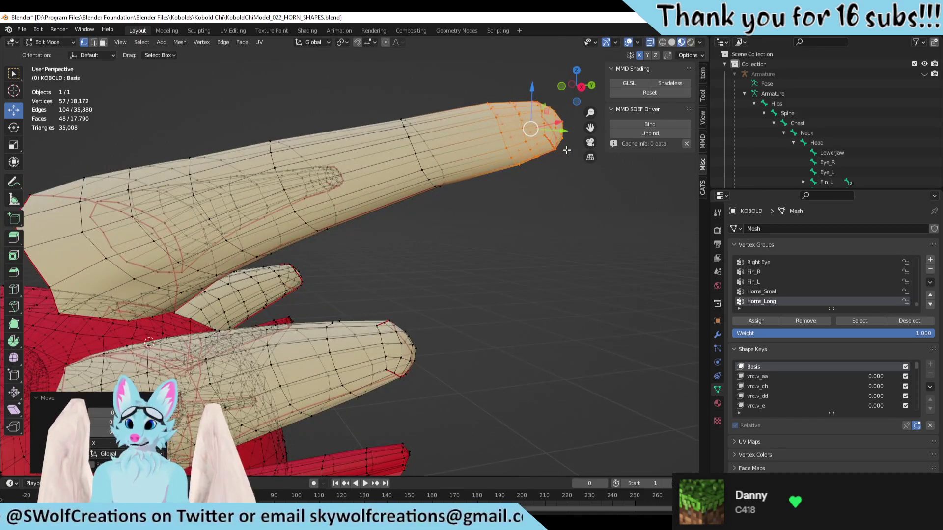
# Step: Scale the end cap down to continue the horn's taper and shift it slightly outward
pyautogui.press('s')
pyautogui.click(553, 141)
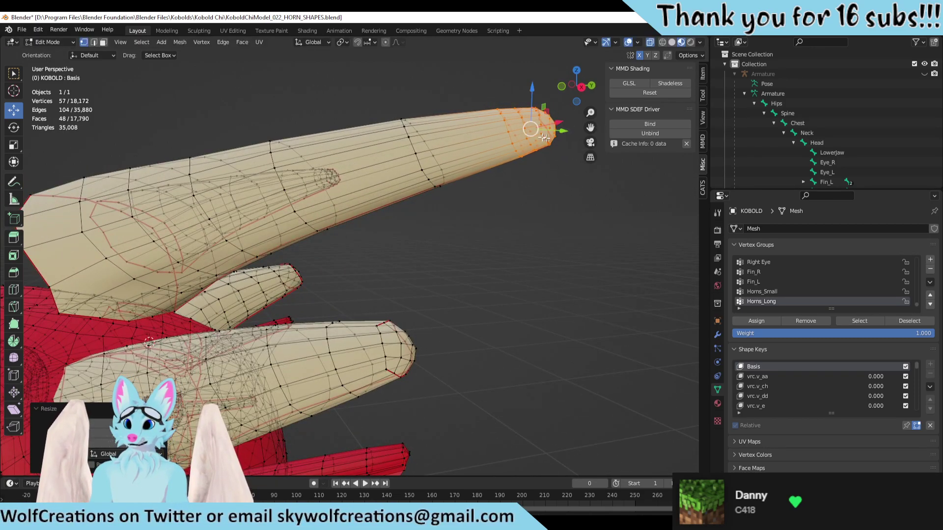
pyautogui.moveTo(531, 129); pyautogui.dragTo(546, 125)
pyautogui.moveTo(543, 145); pyautogui.dragTo(414, 261, button='middle')
pyautogui.scroll(4, 414, 261)
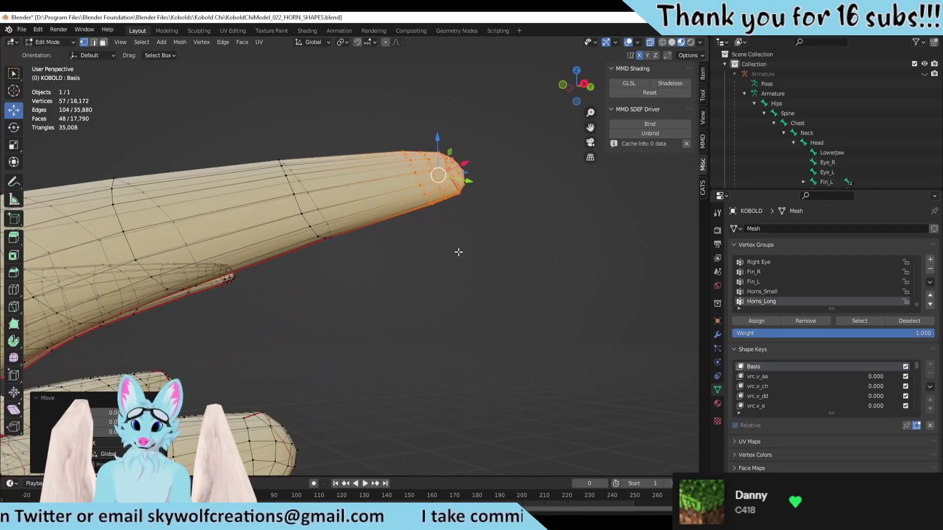
# Step: Select the horn's outermost tip rings, switch to wireframe display and undo the trial move of the tip
pyautogui.click(464, 245)
pyautogui.moveTo(464, 246); pyautogui.dragTo(461, 191, button='middle')
pyautogui.moveTo(425, 152); pyautogui.dragTo(361, 238)
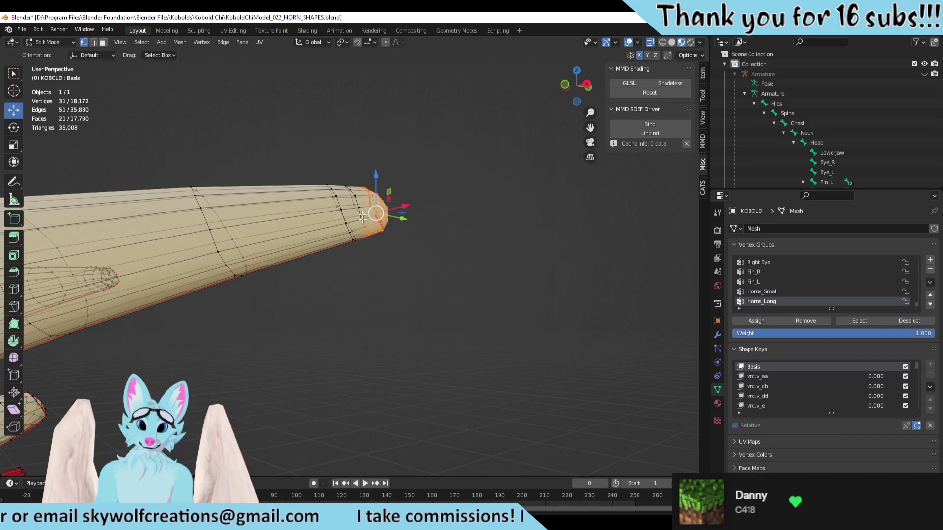
pyautogui.moveTo(373, 215)
pyautogui.mouseDown()
pyautogui.moveTo(360, 222)
pyautogui.moveTo(360, 212)
pyautogui.mouseUp()
pyautogui.hotkey('shift', 'z')
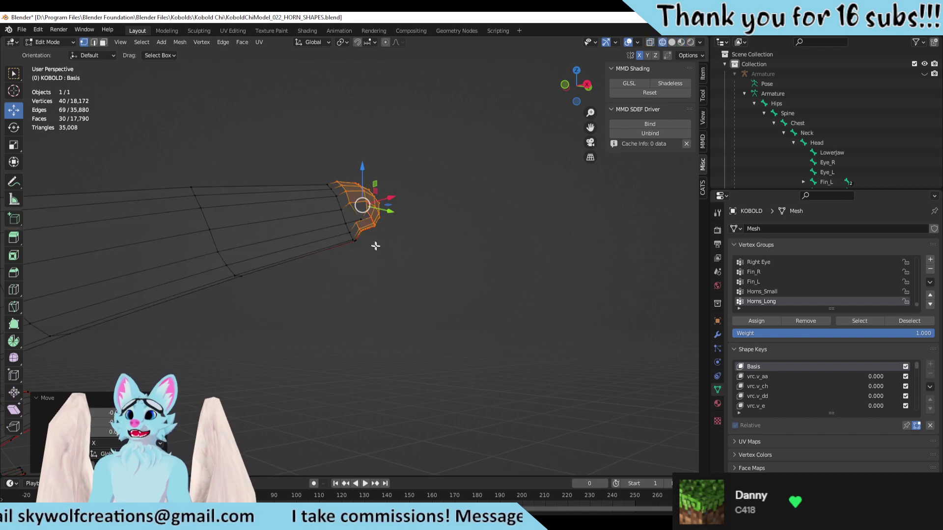
pyautogui.hotkey('ctrl', 'z')
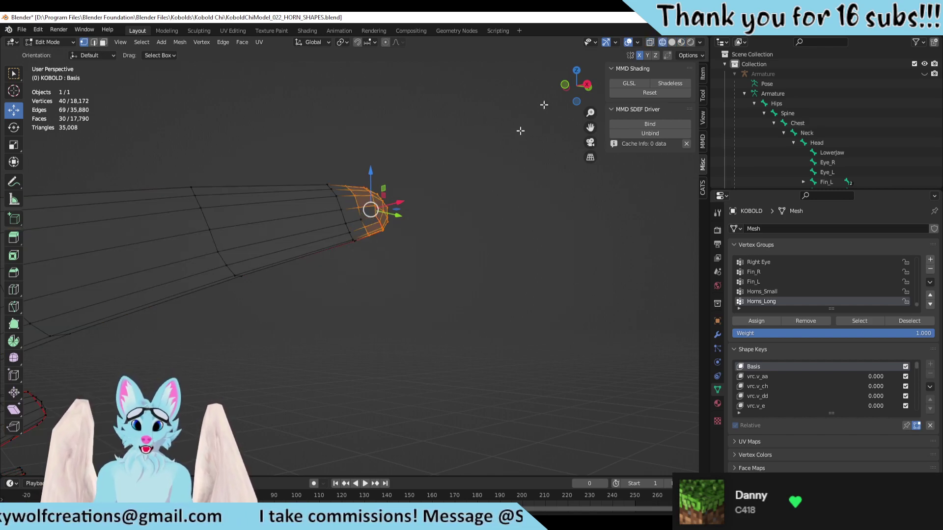
# Step: Turn on X-ray, add the missed vertex to the tip selection and move the tip outward along the horn
pyautogui.click(651, 43)
pyautogui.scroll(3, 470, 181)
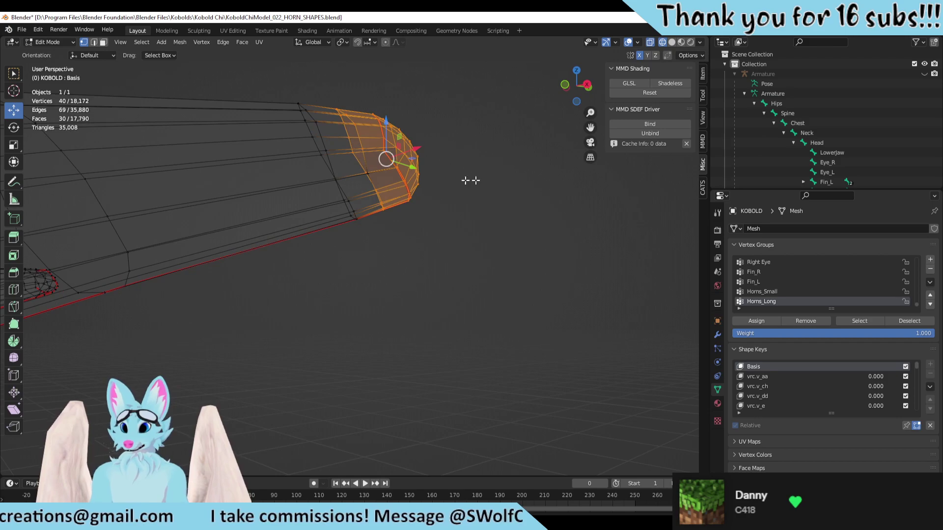
pyautogui.keyDown('shift'); pyautogui.click(366, 181); pyautogui.keyUp('shift')
pyautogui.scroll(-4, 402, 182)
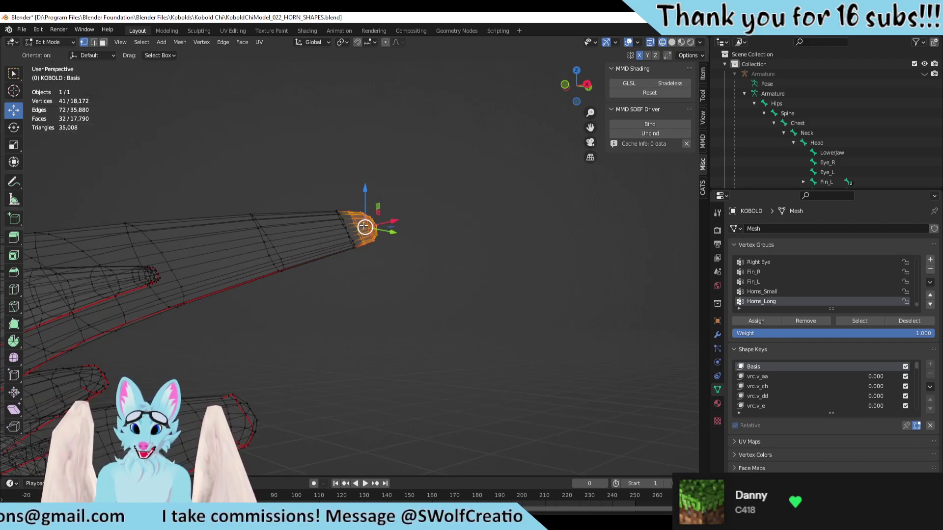
pyautogui.moveTo(364, 226); pyautogui.dragTo(427, 224)
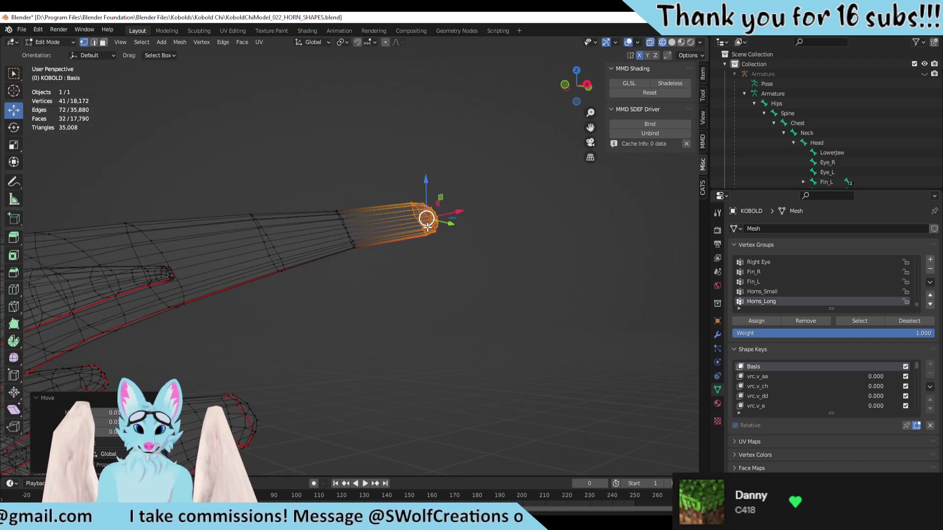
# Step: Scale the extended horn tip down to narrow it and clear the selection
pyautogui.press('s')
pyautogui.click(430, 234)
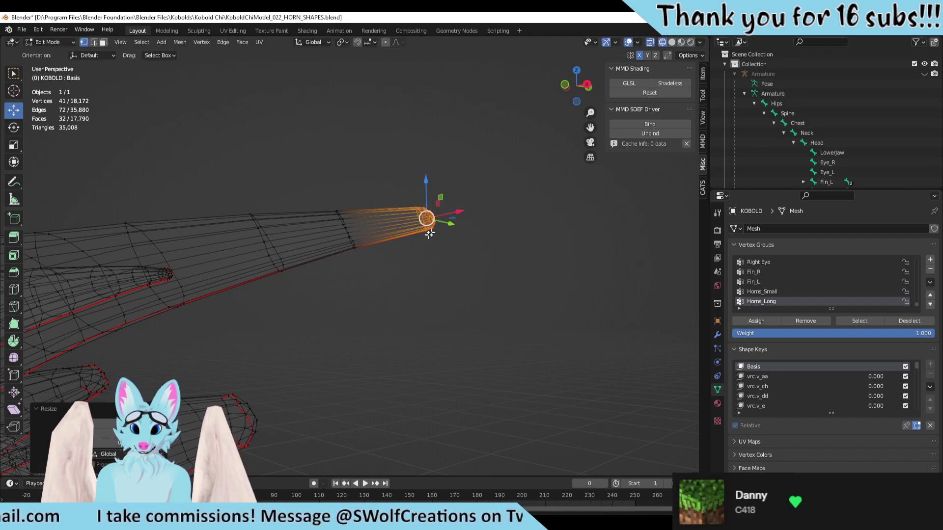
pyautogui.moveTo(429, 233); pyautogui.dragTo(461, 256, button='middle')
pyautogui.moveTo(465, 221); pyautogui.dragTo(436, 209)
pyautogui.moveTo(436, 210); pyautogui.dragTo(509, 292, button='middle')
pyautogui.click(509, 293)
# Step: Select the last rings of the horn's tip, pull them far outward and scale them down toward a point
pyautogui.moveTo(498, 258); pyautogui.dragTo(516, 248, button='middle')
pyautogui.scroll(1, 515, 249)
pyautogui.keyDown('shift'); pyautogui.moveTo(454, 244); pyautogui.dragTo(330, 287, button='middle'); pyautogui.keyUp('shift')
pyautogui.moveTo(337, 241); pyautogui.dragTo(399, 222, button='middle')
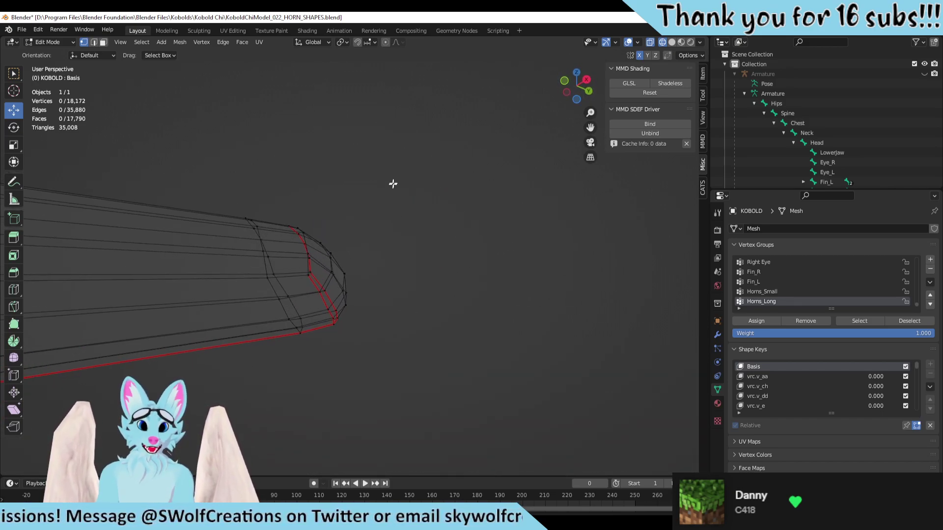
pyautogui.moveTo(391, 183); pyautogui.dragTo(316, 340)
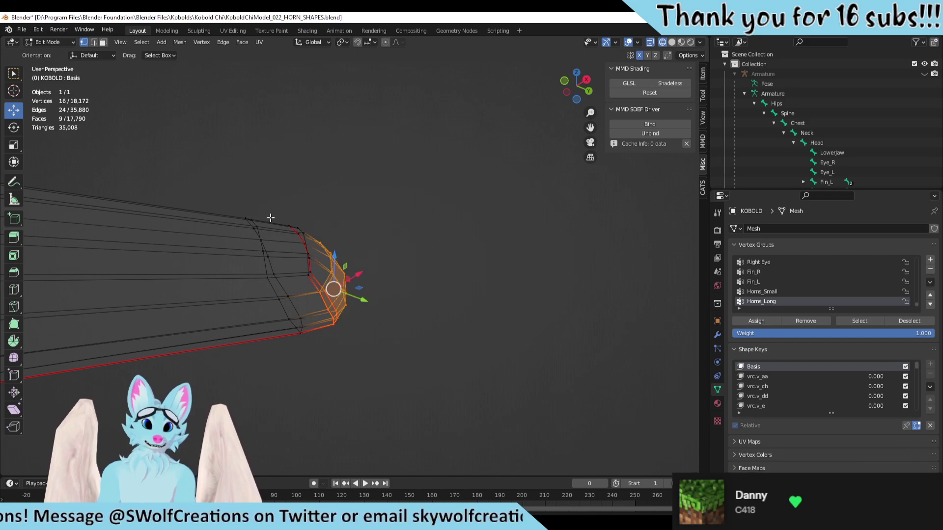
pyautogui.keyDown('shift'); pyautogui.moveTo(284, 215); pyautogui.dragTo(349, 279); pyautogui.keyUp('shift')
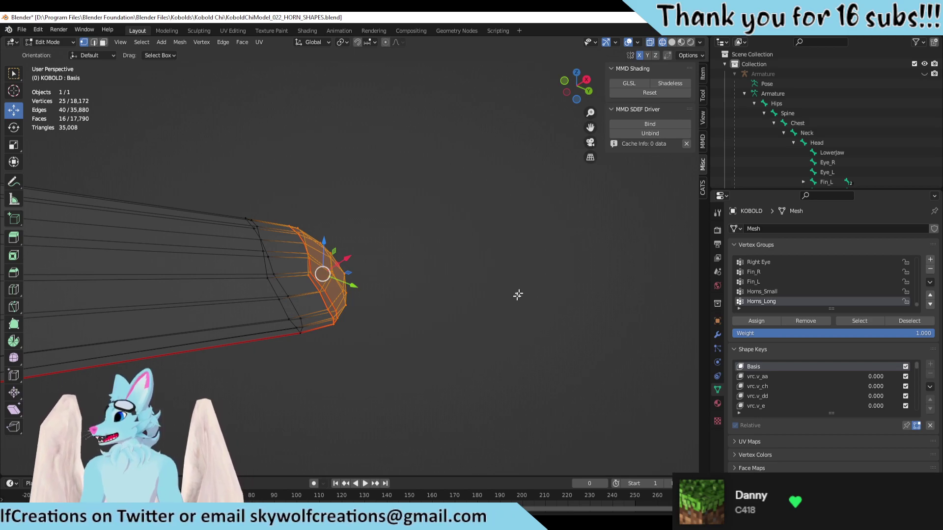
pyautogui.moveTo(515, 320); pyautogui.dragTo(491, 336, button='middle')
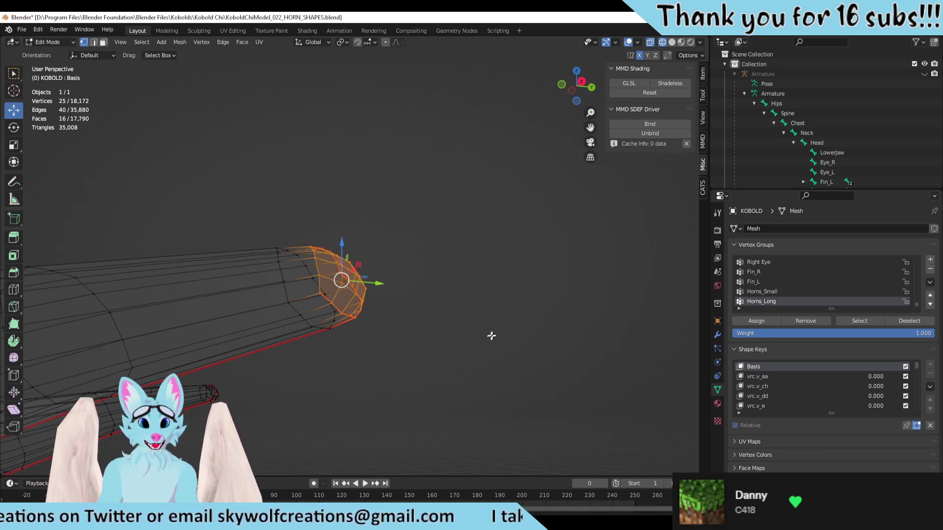
pyautogui.moveTo(384, 327); pyautogui.dragTo(401, 323, button='middle')
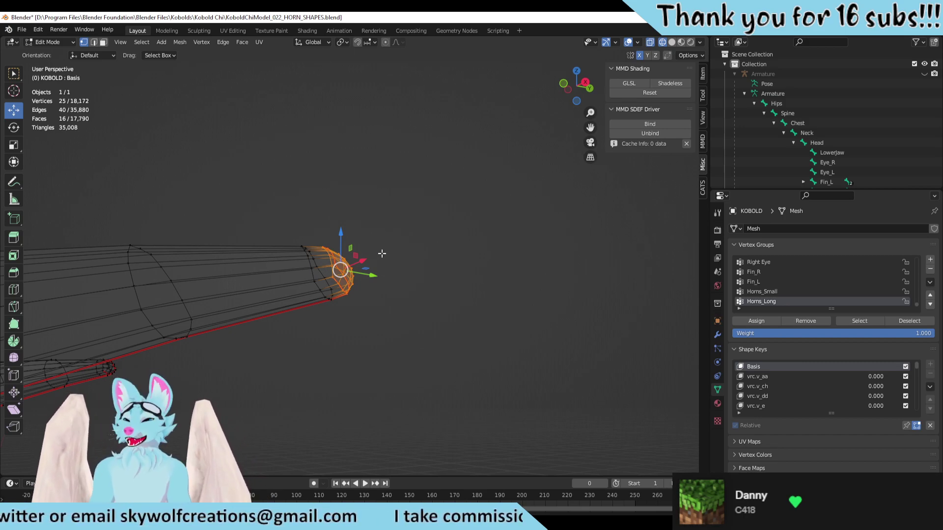
pyautogui.moveTo(382, 253); pyautogui.dragTo(401, 275, button='middle')
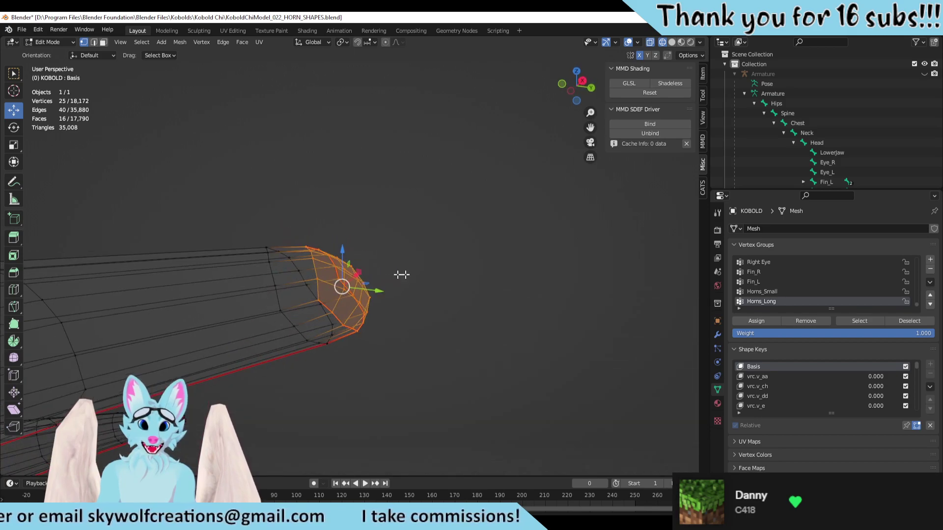
pyautogui.moveTo(342, 287); pyautogui.dragTo(542, 258)
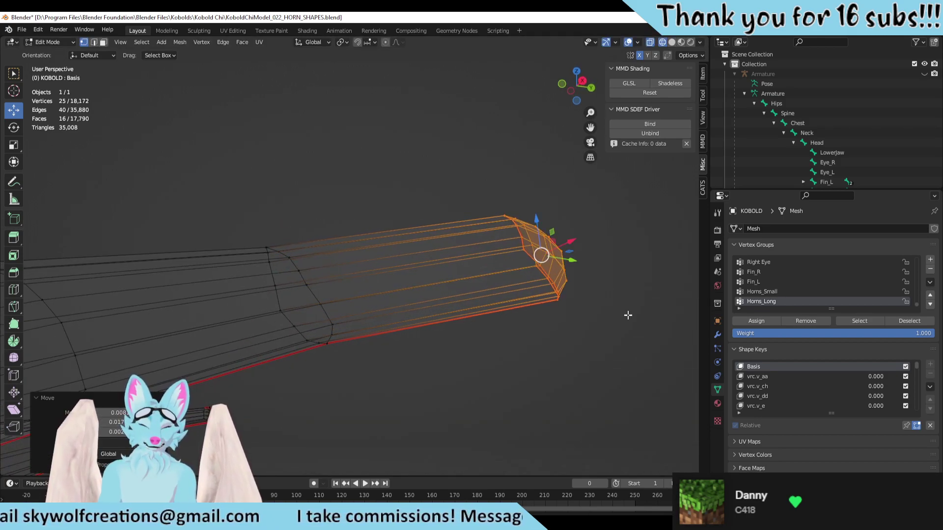
pyautogui.press('s')
pyautogui.click(592, 290)
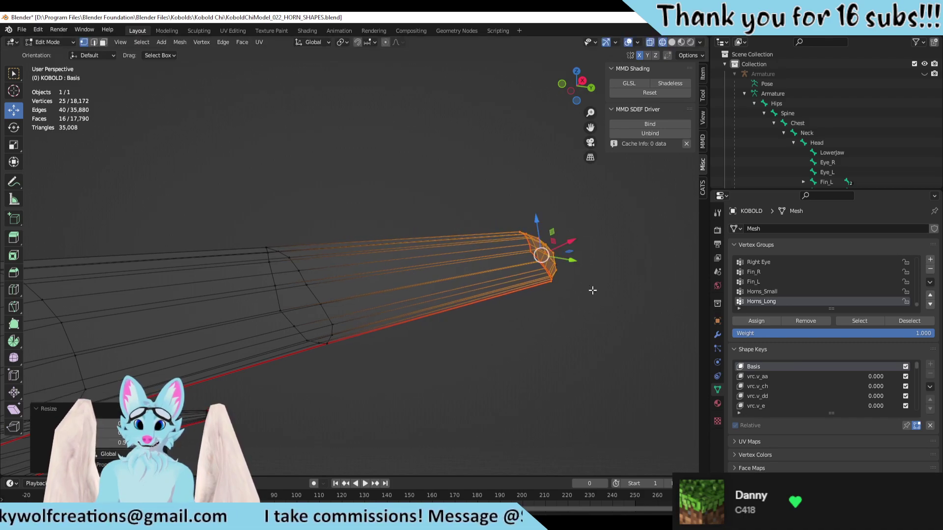
# Step: Shift the selected horn tip about -0.0019 m along X and clear the selection
pyautogui.moveTo(517, 302); pyautogui.dragTo(526, 398, button='middle')
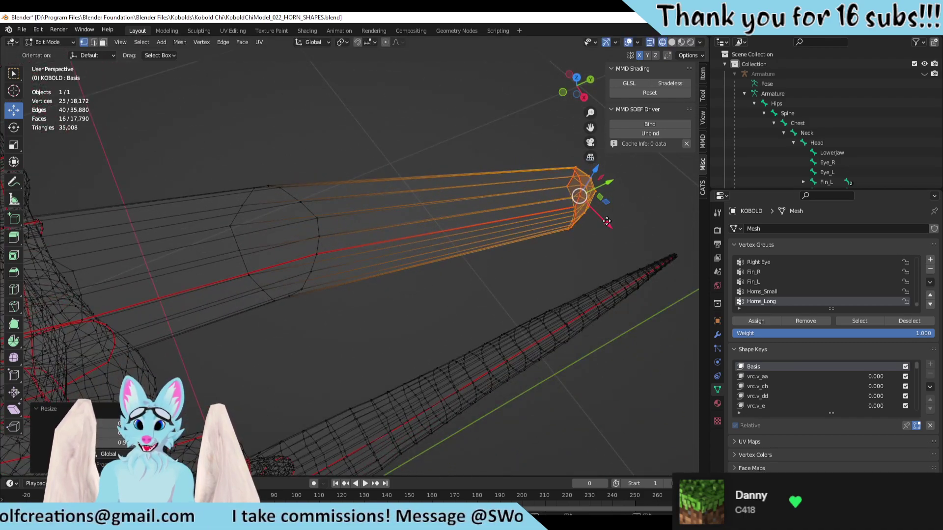
pyautogui.moveTo(607, 222); pyautogui.dragTo(613, 224)
pyautogui.moveTo(612, 224); pyautogui.dragTo(590, 229, button='middle')
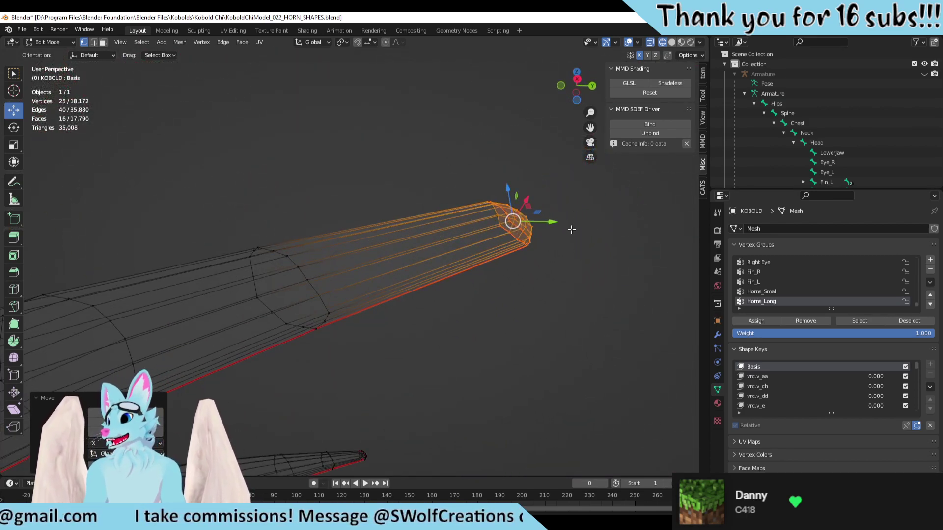
pyautogui.scroll(-4, 608, 263)
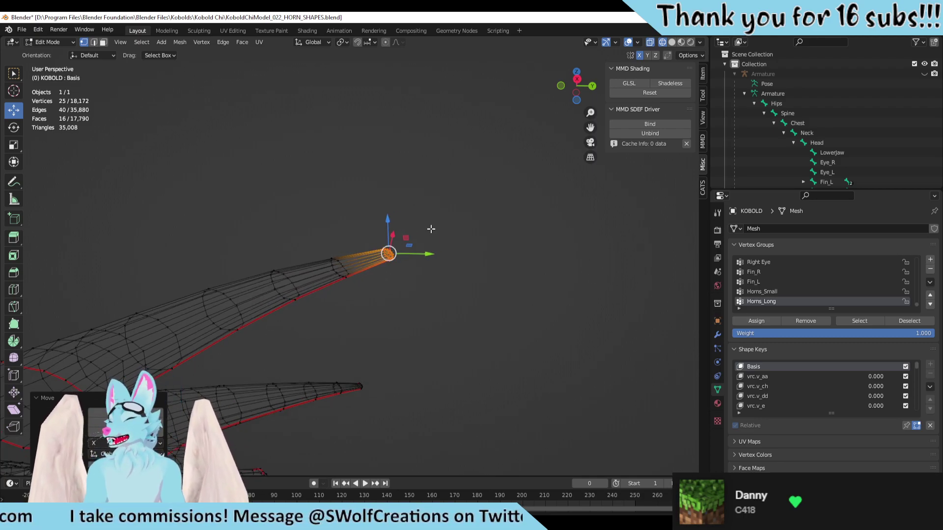
pyautogui.moveTo(361, 173); pyautogui.dragTo(359, 207, button='middle')
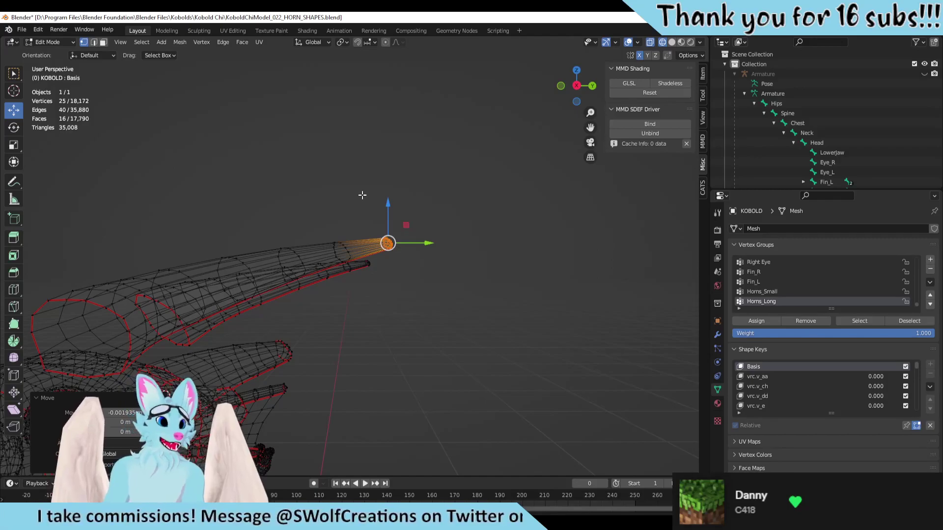
pyautogui.scroll(1, 378, 217)
pyautogui.scroll(-3, 378, 282)
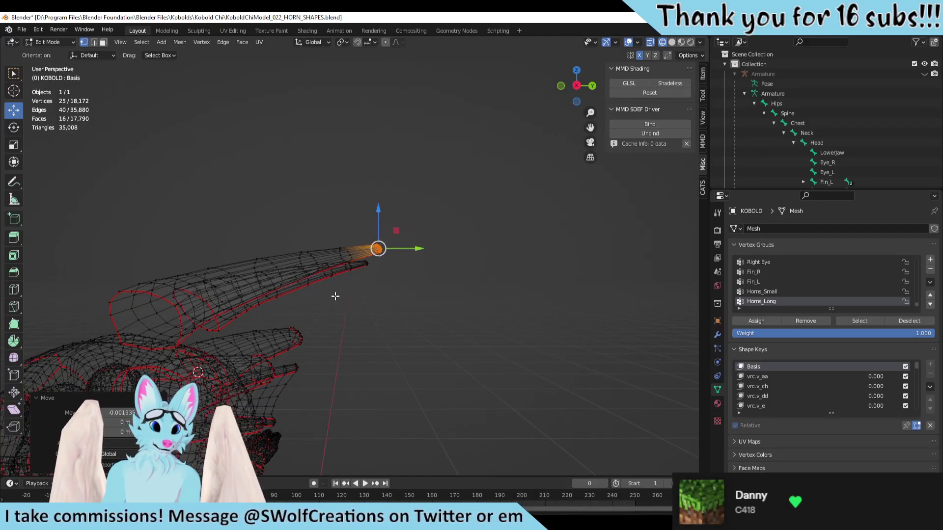
pyautogui.keyDown('shift'); pyautogui.moveTo(335, 296); pyautogui.dragTo(453, 187, button='middle'); pyautogui.keyUp('shift')
pyautogui.hotkey('alt', 'a')
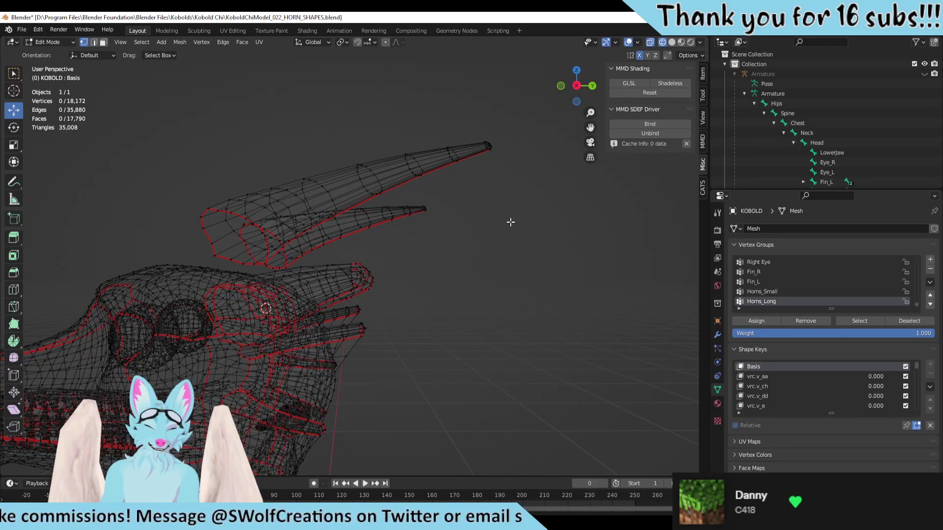
# Step: Check the horn in Object Mode, reselect its outer rings in Edit Mode and lower them about 0.0013 m
pyautogui.press('Tab')
pyautogui.moveTo(431, 233); pyautogui.dragTo(461, 249, button='middle')
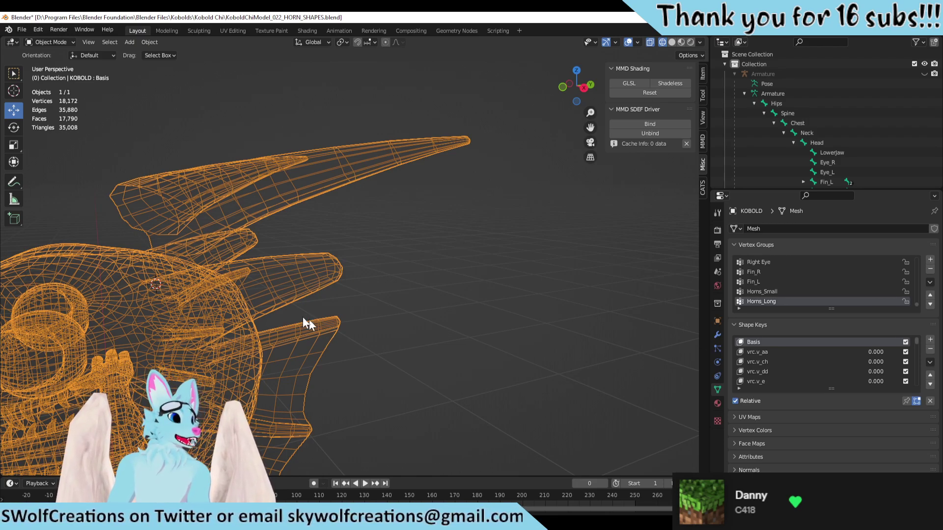
pyautogui.moveTo(308, 319); pyautogui.dragTo(336, 210, button='middle')
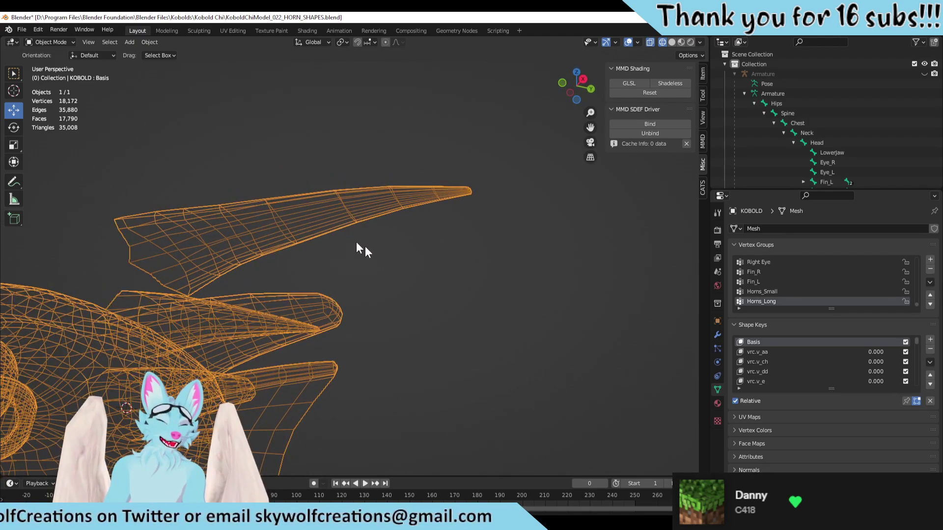
pyautogui.moveTo(366, 336); pyautogui.dragTo(521, 256, button='middle')
pyautogui.press('Tab')
pyautogui.moveTo(543, 163); pyautogui.dragTo(343, 284)
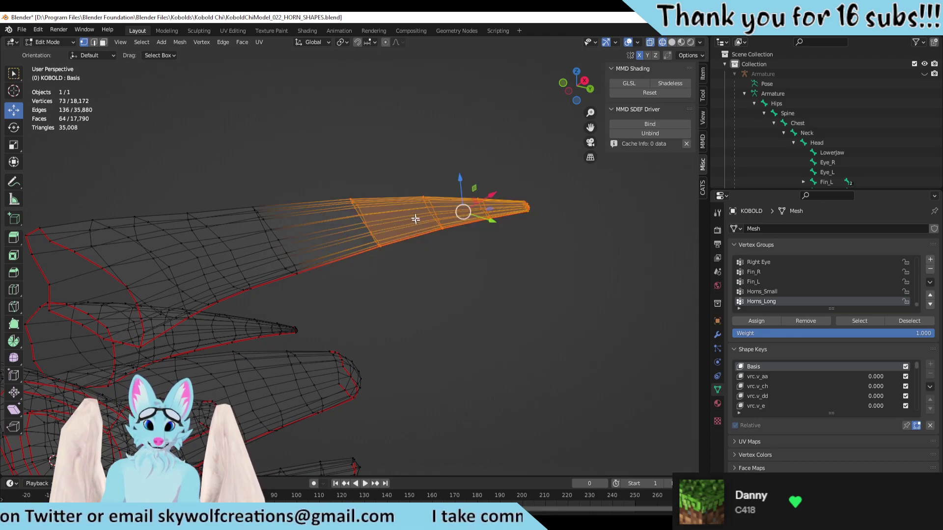
pyautogui.moveTo(458, 180); pyautogui.dragTo(459, 184)
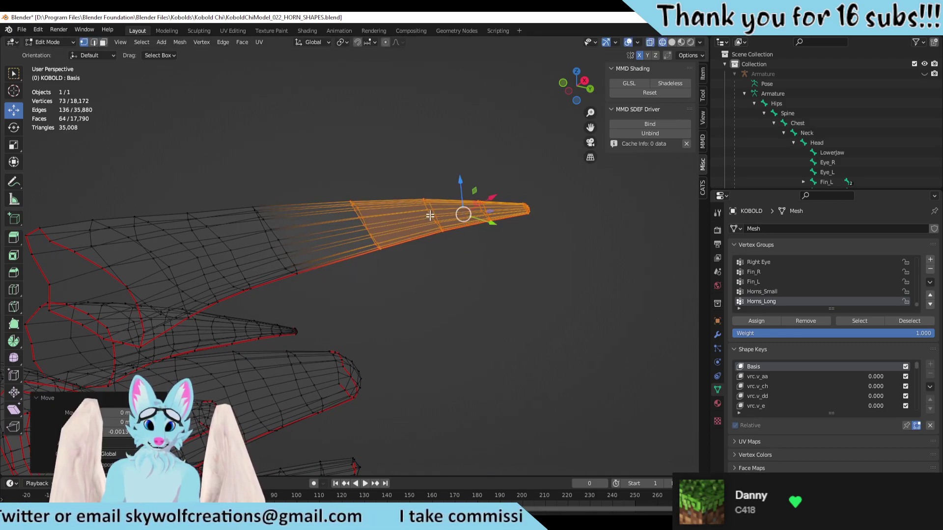
# Step: Select the ring around the horn's middle, move it outward along the horn and scale it to about 0.92
pyautogui.moveTo(459, 184); pyautogui.dragTo(282, 171, button='middle')
pyautogui.moveTo(290, 162); pyautogui.dragTo(248, 233)
pyautogui.moveTo(248, 233); pyautogui.dragTo(285, 230, button='middle')
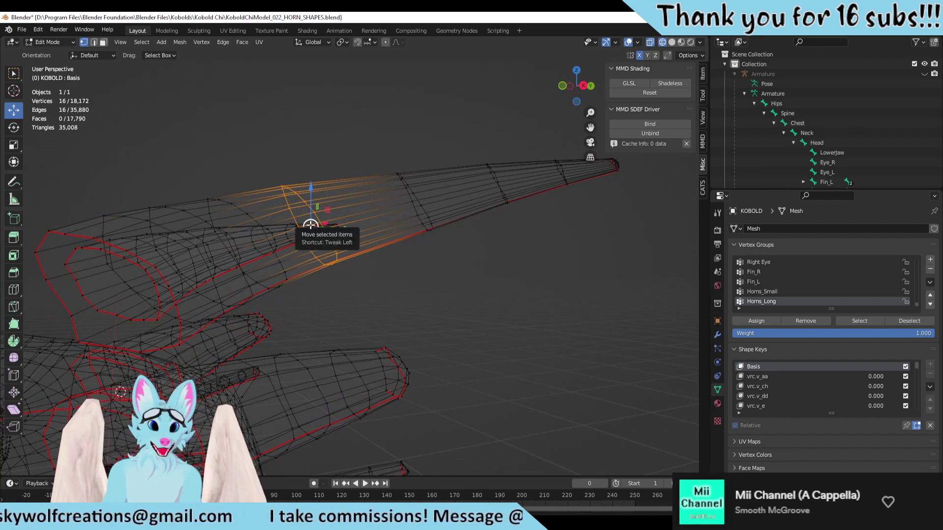
pyautogui.moveTo(310, 226); pyautogui.dragTo(338, 218)
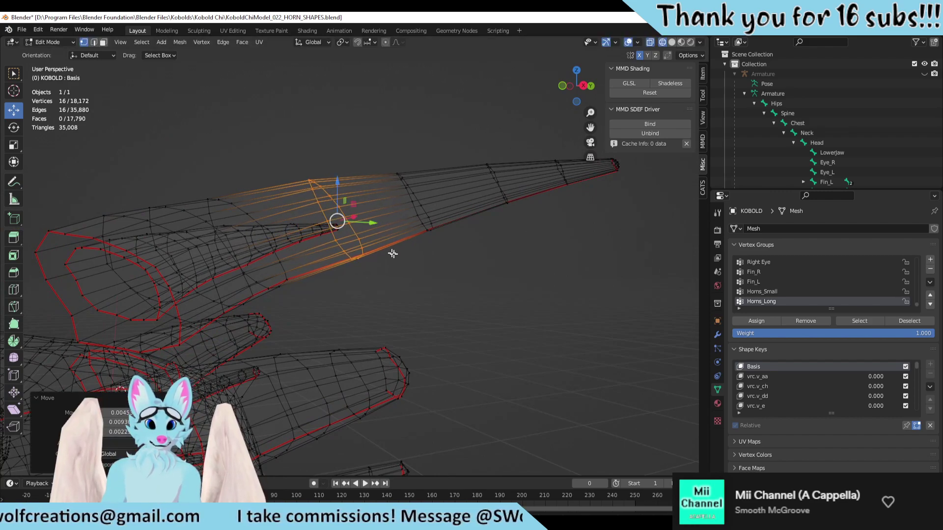
pyautogui.press('s')
pyautogui.click(386, 250)
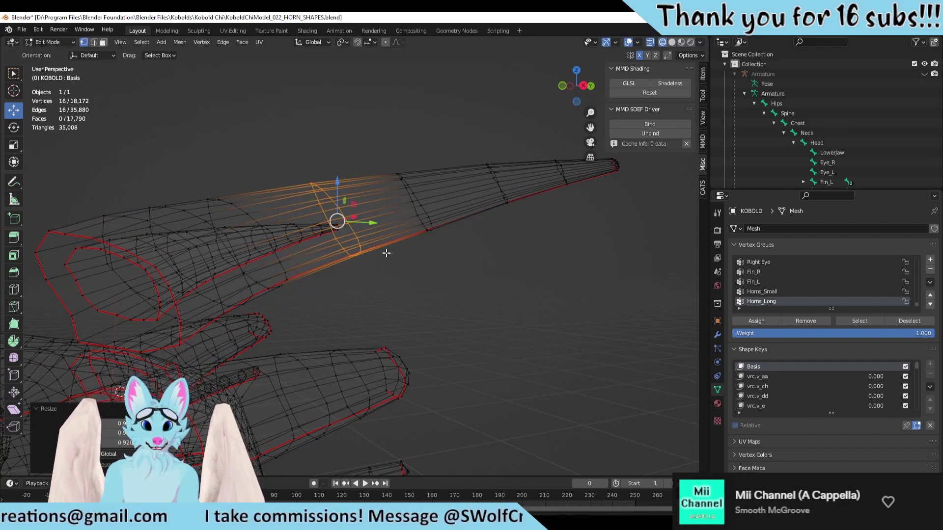
pyautogui.moveTo(386, 251); pyautogui.dragTo(412, 306, button='middle')
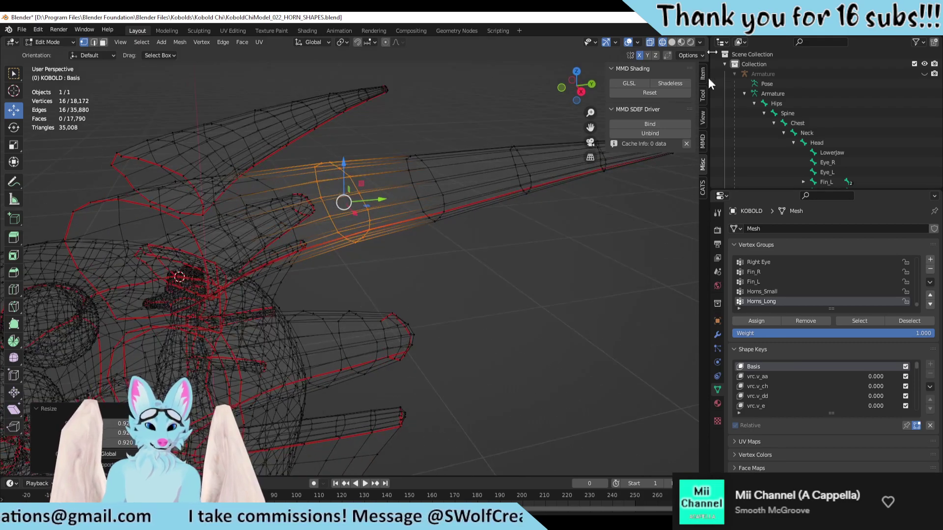
# Step: Switch to Material Preview shading without X-ray and nudge the middle ring into line with the horn's taper
pyautogui.click(680, 43)
pyautogui.click(650, 43)
pyautogui.scroll(-4, 528, 303)
pyautogui.moveTo(528, 303)
pyautogui.mouseDown(button='middle')
pyautogui.moveTo(476, 274)
pyautogui.moveTo(515, 339)
pyautogui.moveTo(534, 341)
pyautogui.moveTo(535, 378)
pyautogui.moveTo(398, 286)
pyautogui.mouseUp(button='middle')
pyautogui.moveTo(366, 252); pyautogui.dragTo(375, 254)
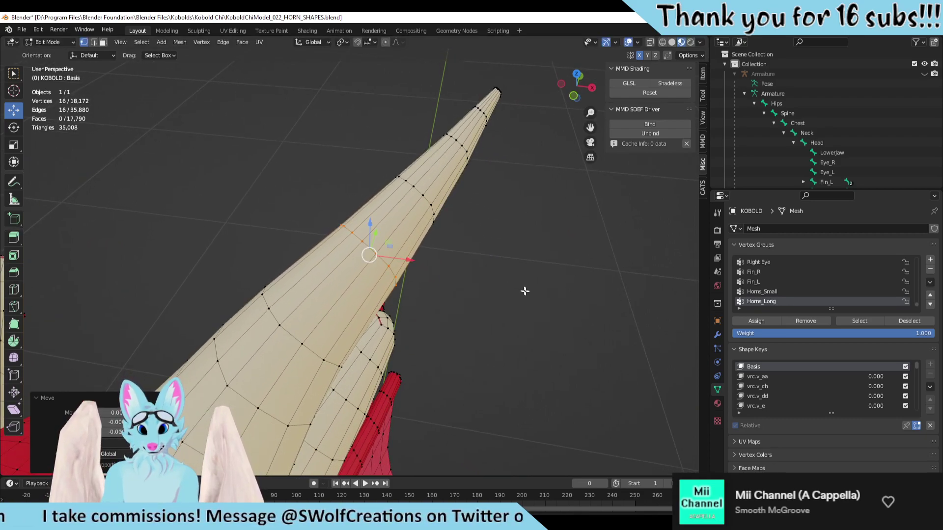
pyautogui.moveTo(466, 287); pyautogui.dragTo(459, 245, button='middle')
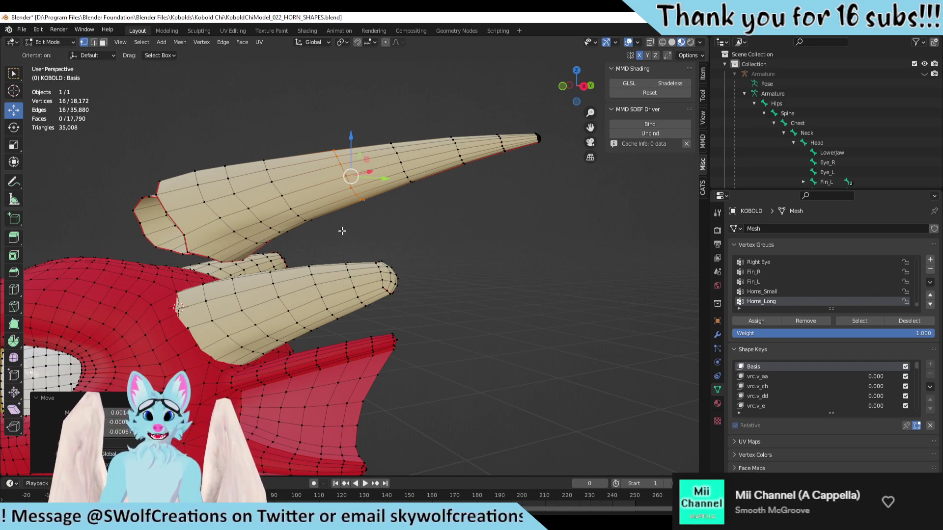
# Step: Try to scale down the horn's tip vertices selected without X-ray
pyautogui.scroll(2, 450, 207)
pyautogui.keyDown('shift'); pyautogui.moveTo(471, 201); pyautogui.dragTo(341, 271, button='middle'); pyautogui.keyUp('shift')
pyautogui.scroll(2, 481, 178)
pyautogui.keyDown('shift'); pyautogui.moveTo(482, 178); pyautogui.dragTo(359, 270, button='middle'); pyautogui.keyUp('shift')
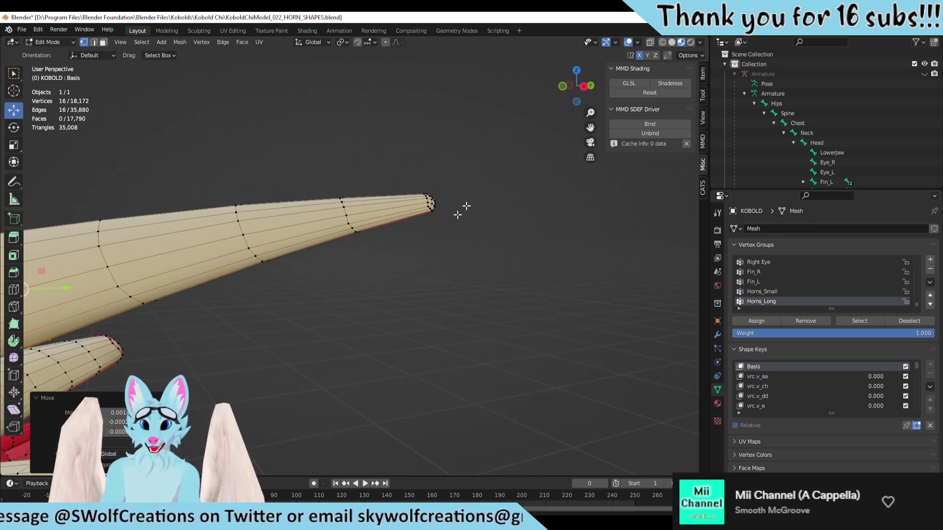
pyautogui.scroll(2, 466, 206)
pyautogui.keyDown('shift'); pyautogui.moveTo(486, 157); pyautogui.dragTo(453, 201, button='middle'); pyautogui.keyUp('shift')
pyautogui.moveTo(475, 187); pyautogui.dragTo(406, 270)
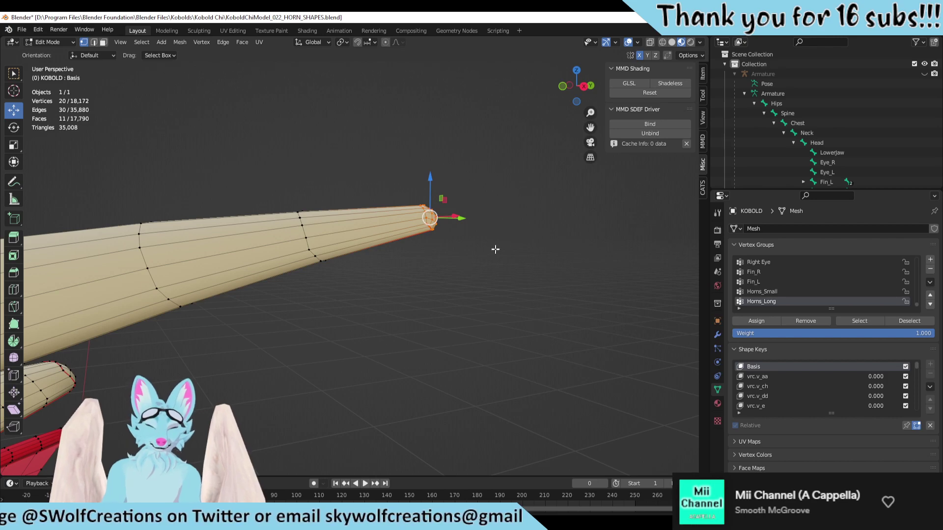
pyautogui.press('s')
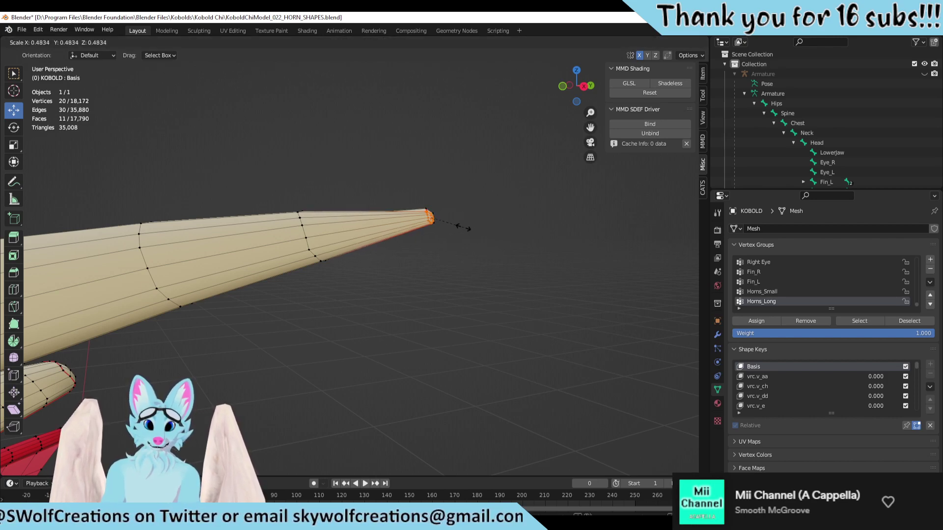
pyautogui.click(465, 228)
# Step: Turn on X-ray, select the whole horn tip and scale it down to a finer point
pyautogui.click(650, 42)
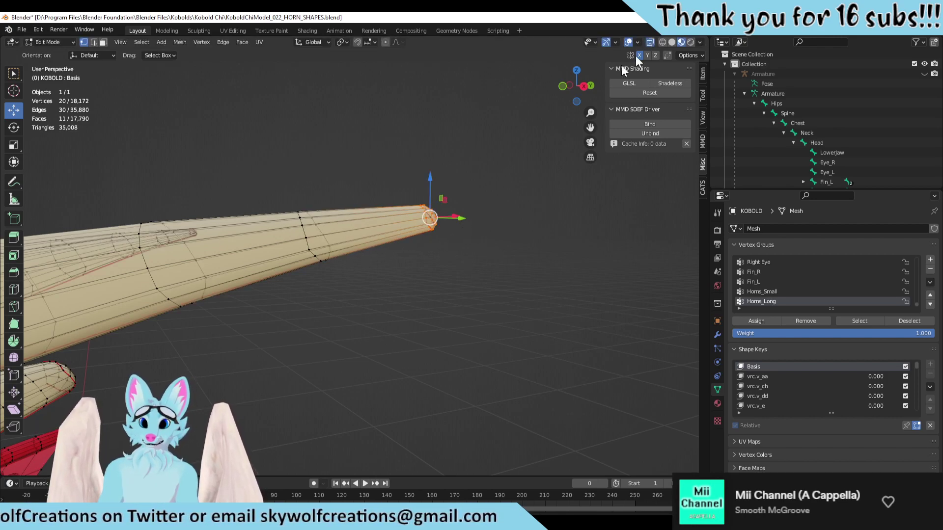
pyautogui.moveTo(497, 153); pyautogui.dragTo(398, 284)
pyautogui.press('s')
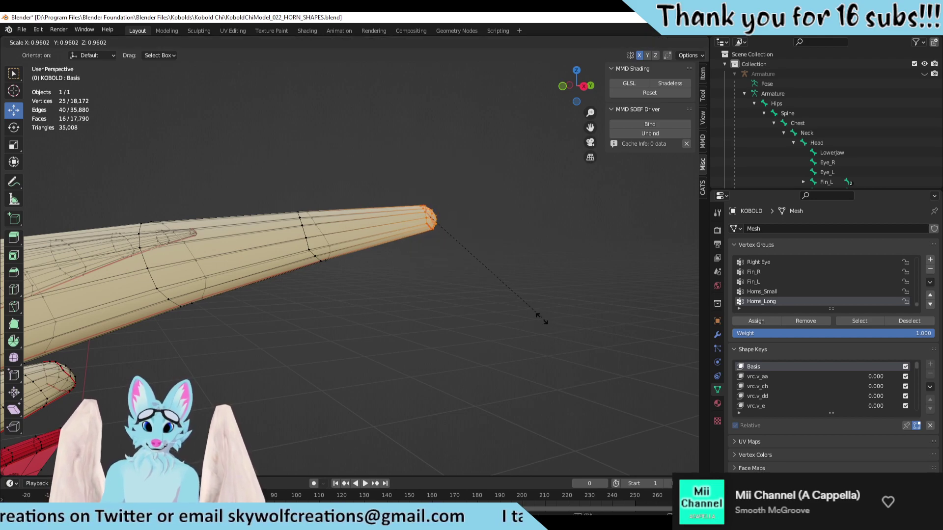
pyautogui.click(484, 273)
pyautogui.moveTo(461, 310); pyautogui.dragTo(473, 316, button='middle')
# Step: Select the ring just behind the tip, scale it to 0.835 and turn X-ray off
pyautogui.moveTo(321, 141); pyautogui.dragTo(248, 299)
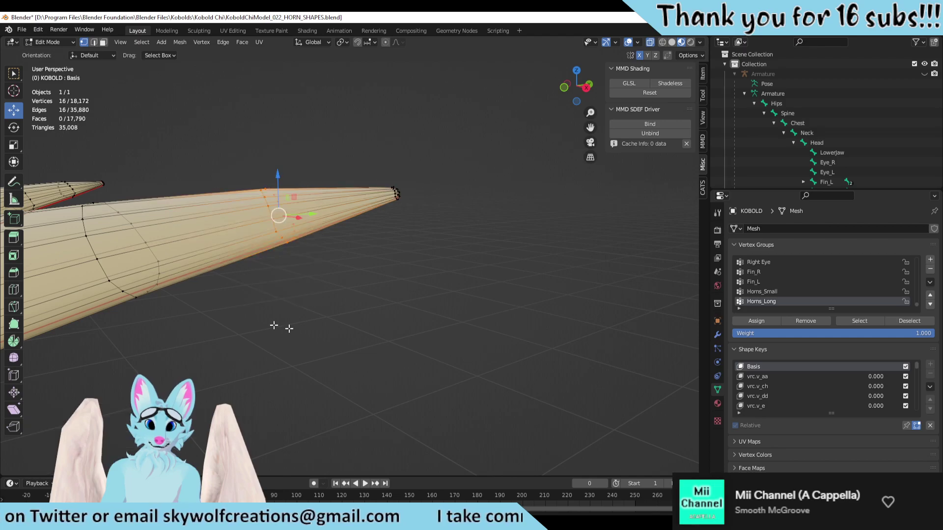
pyautogui.press('s')
pyautogui.click(365, 317)
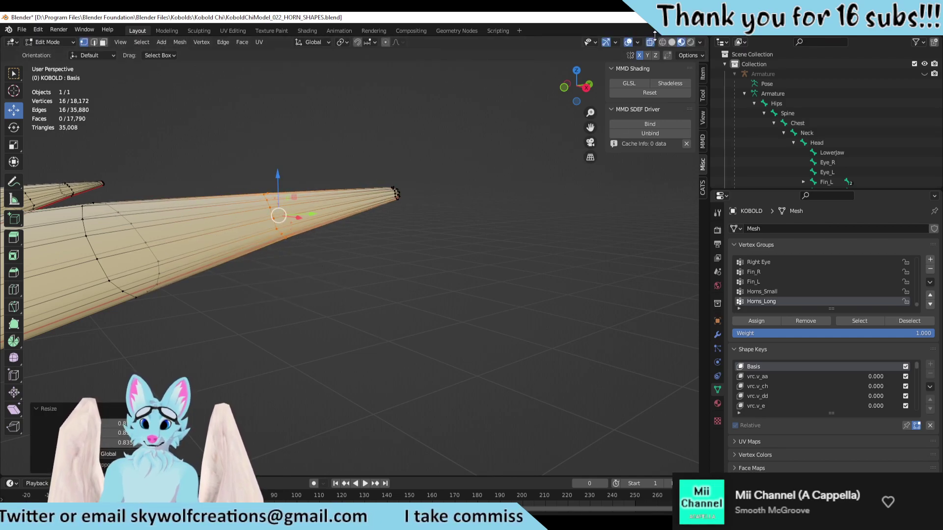
pyautogui.moveTo(488, 214); pyautogui.dragTo(403, 329, button='middle')
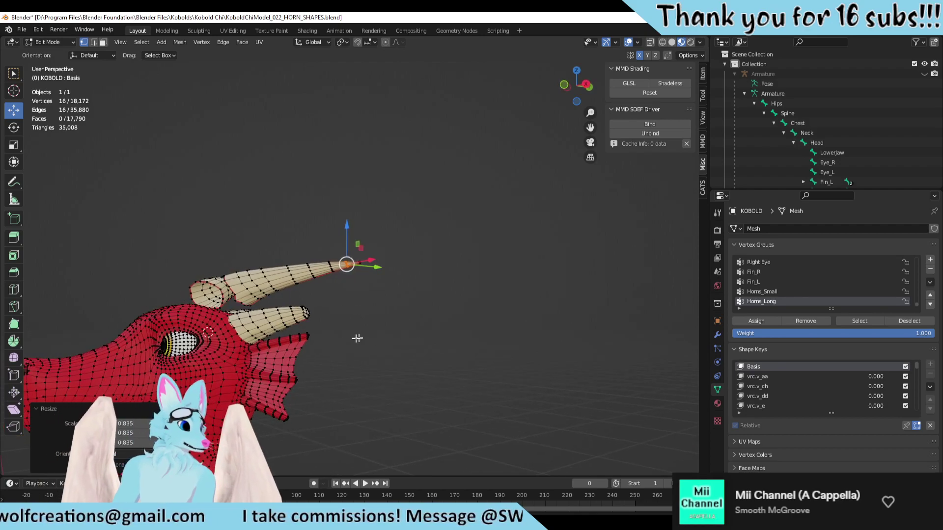
# Step: Examine the tapered horn's silhouette and ring spacing from the side, front and above
pyautogui.scroll(3, 338, 343)
pyautogui.moveTo(332, 350); pyautogui.dragTo(345, 384, button='middle')
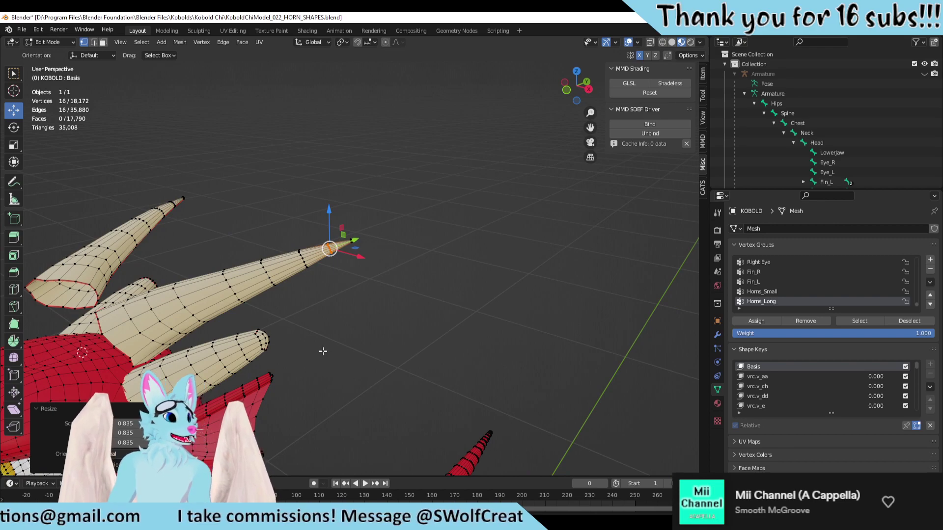
pyautogui.moveTo(323, 351); pyautogui.dragTo(385, 334, button='middle')
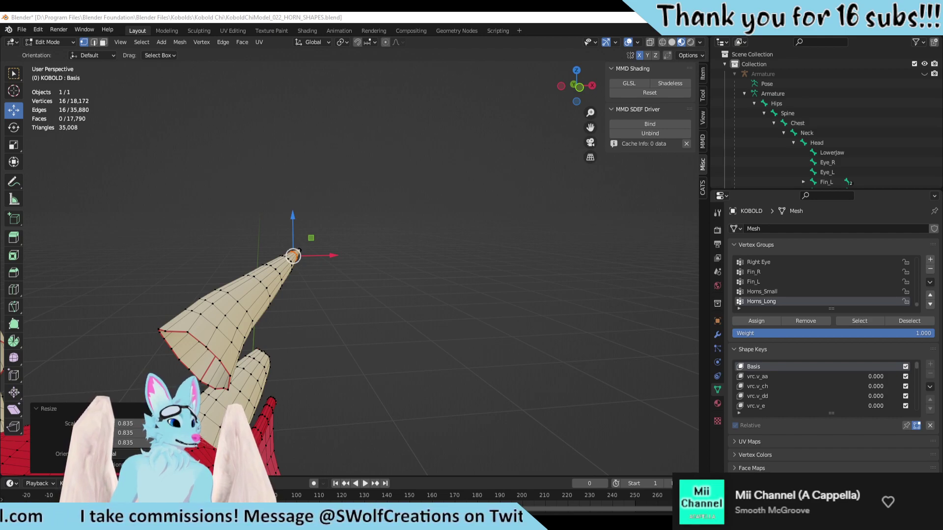
pyautogui.moveTo(483, 358)
pyautogui.mouseDown(button='middle')
pyautogui.moveTo(469, 356)
pyautogui.moveTo(477, 372)
pyautogui.mouseUp(button='middle')
pyautogui.keyDown('shift'); pyautogui.moveTo(344, 357); pyautogui.dragTo(358, 297, button='middle'); pyautogui.keyUp('shift')
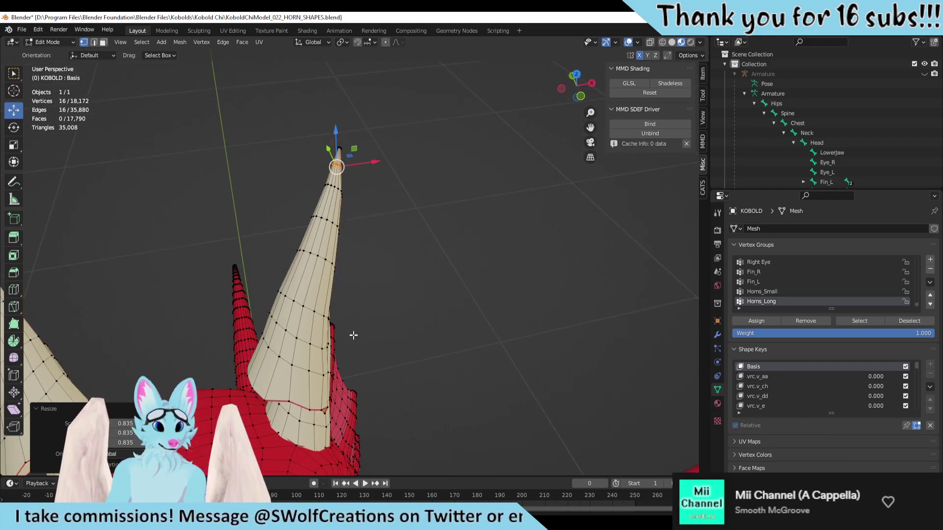
pyautogui.keyDown('shift'); pyautogui.moveTo(354, 334); pyautogui.dragTo(372, 290, button='middle'); pyautogui.keyUp('shift')
pyautogui.scroll(2, 371, 321)
pyautogui.moveTo(368, 322); pyautogui.dragTo(362, 321, button='middle')
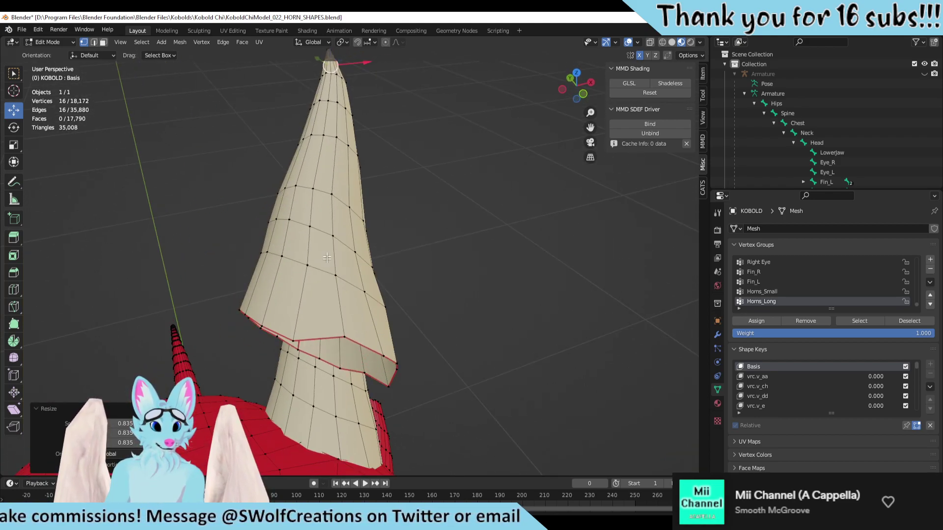
# Step: Select the uneven ring in the horn's lower half, move it outward along the horn and scale it to about 0.94
pyautogui.keyDown('alt'); pyautogui.click(326, 236); pyautogui.keyUp('alt')
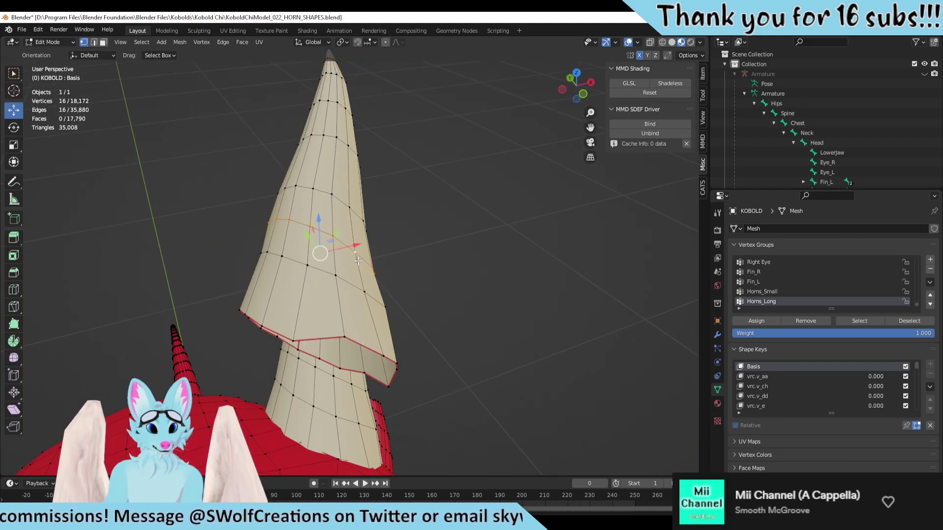
pyautogui.moveTo(358, 261); pyautogui.dragTo(328, 233, button='middle')
pyautogui.moveTo(327, 231); pyautogui.dragTo(327, 229)
pyautogui.click(321, 175)
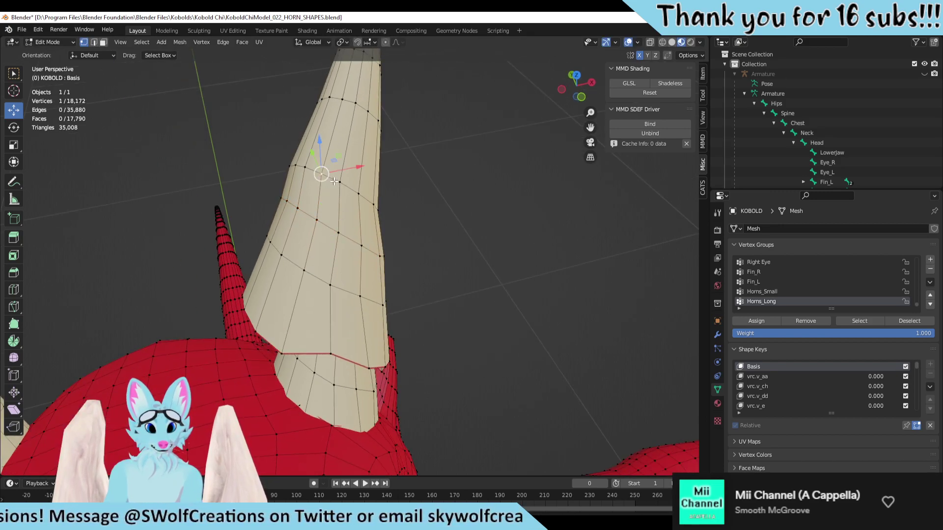
pyautogui.keyDown('alt'); pyautogui.click(339, 182); pyautogui.keyUp('alt')
pyautogui.moveTo(333, 193); pyautogui.dragTo(342, 173)
pyautogui.press('s')
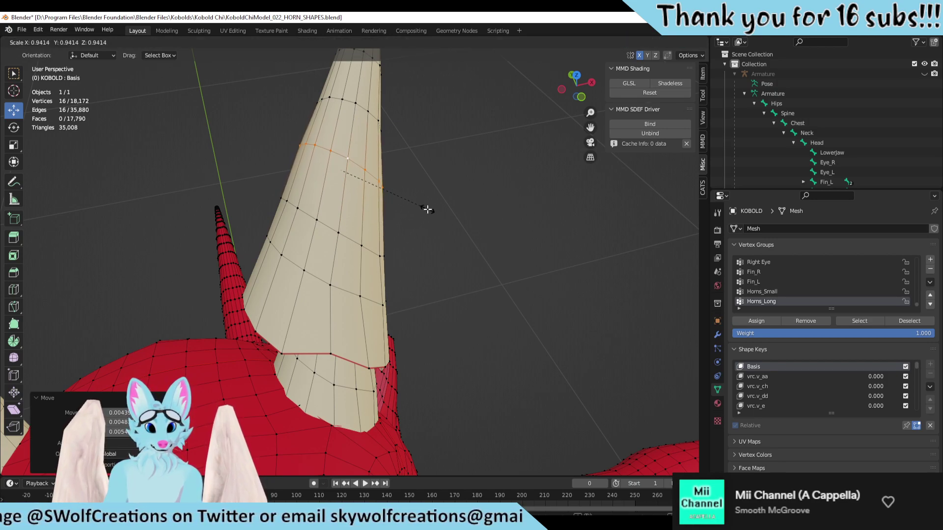
pyautogui.click(427, 210)
# Step: Lower the same ring about 0.003 m to smooth the horn's upper edge and clear the selection
pyautogui.moveTo(427, 209); pyautogui.dragTo(487, 204, button='middle')
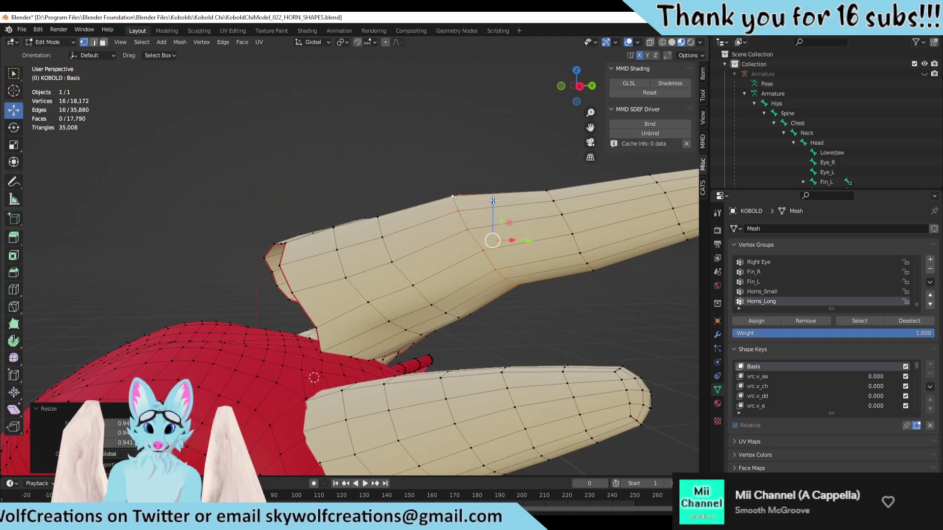
pyautogui.moveTo(493, 201); pyautogui.dragTo(495, 210)
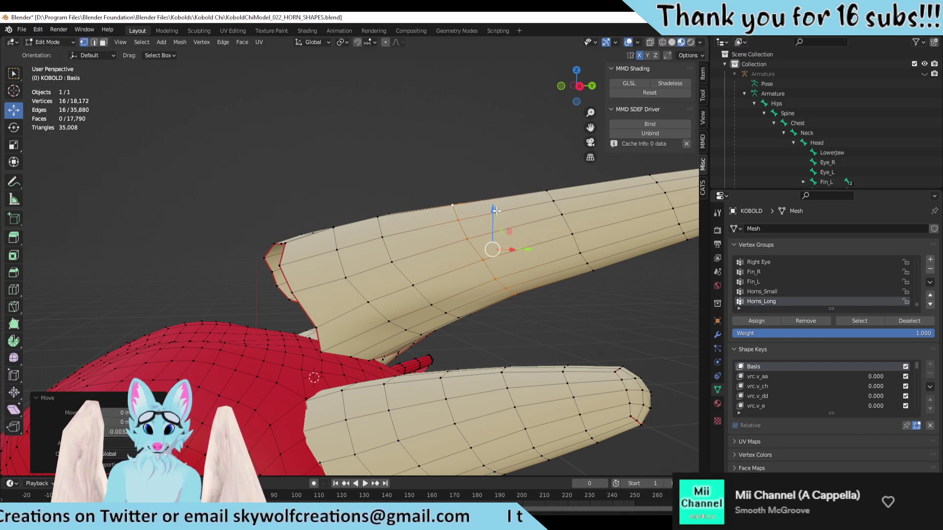
pyautogui.moveTo(495, 210); pyautogui.dragTo(546, 306, button='middle')
pyautogui.scroll(-2, 520, 236)
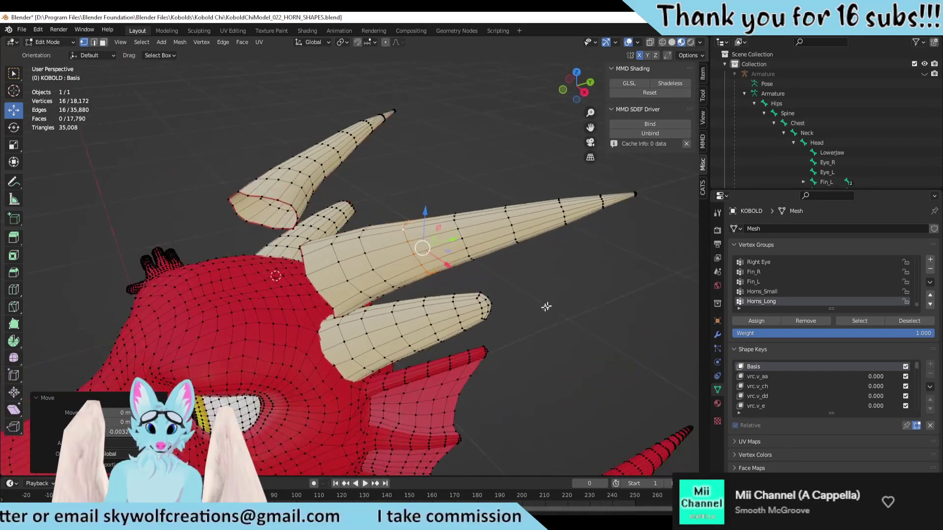
pyautogui.click(600, 334)
pyautogui.moveTo(600, 334); pyautogui.dragTo(548, 279, button='middle')
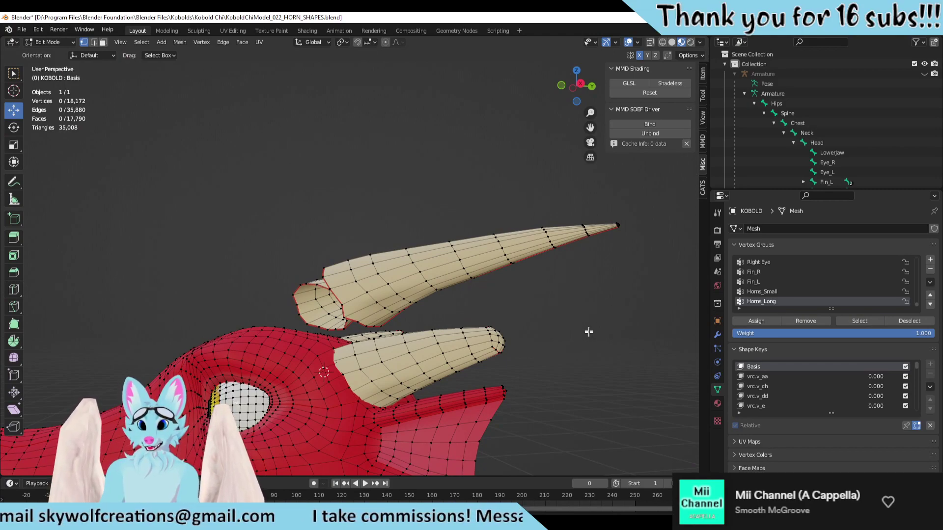
# Step: Examine the raised horns' smooth silhouette in Object Mode, then return to Edit Mode
pyautogui.moveTo(392, 323); pyautogui.dragTo(514, 329, button='middle')
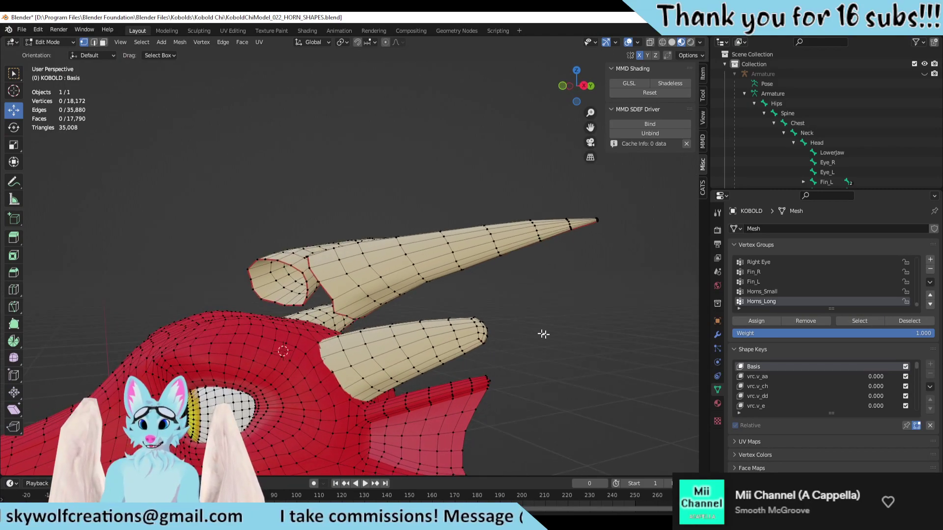
pyautogui.press('Tab')
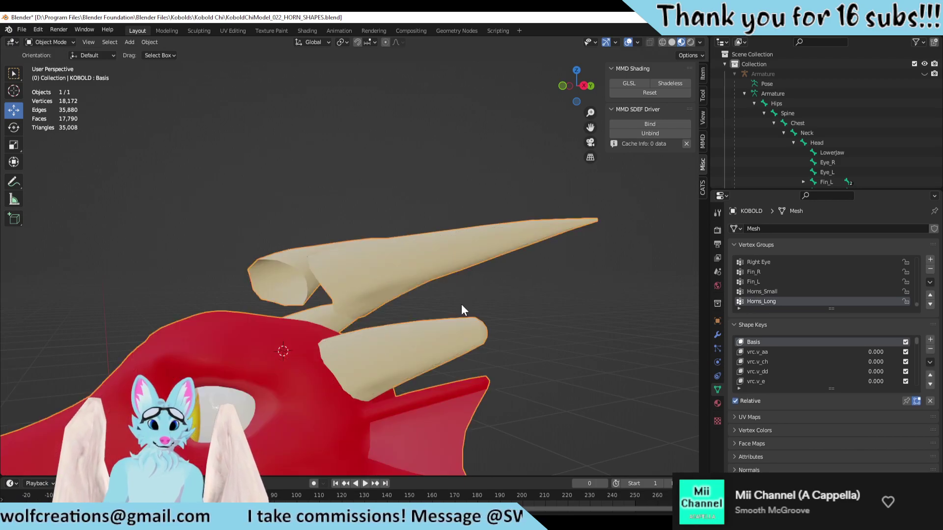
pyautogui.moveTo(461, 304)
pyautogui.mouseDown(button='middle')
pyautogui.moveTo(95, 286)
pyautogui.moveTo(690, 288)
pyautogui.moveTo(629, 302)
pyautogui.moveTo(458, 301)
pyautogui.mouseUp(button='middle')
pyautogui.scroll(-2, 576, 326)
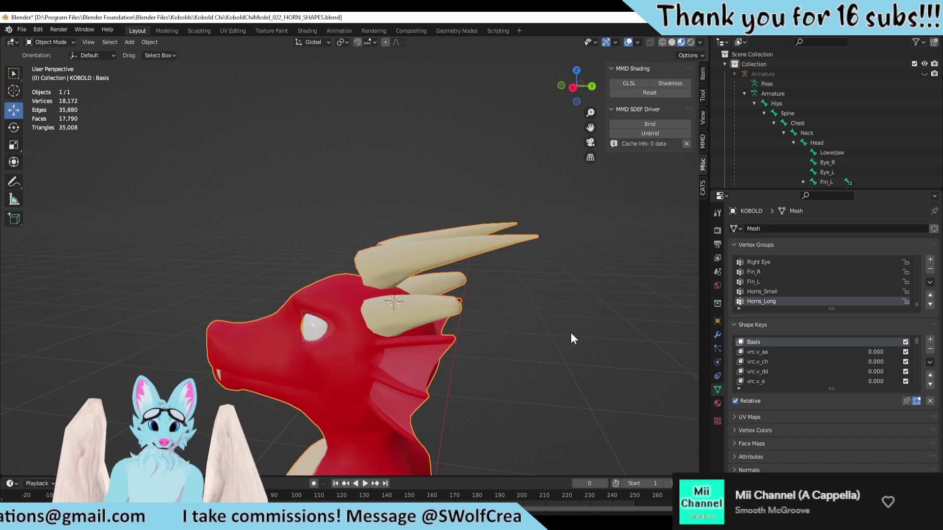
pyautogui.press('Tab')
pyautogui.moveTo(561, 338); pyautogui.dragTo(582, 337, button='middle')
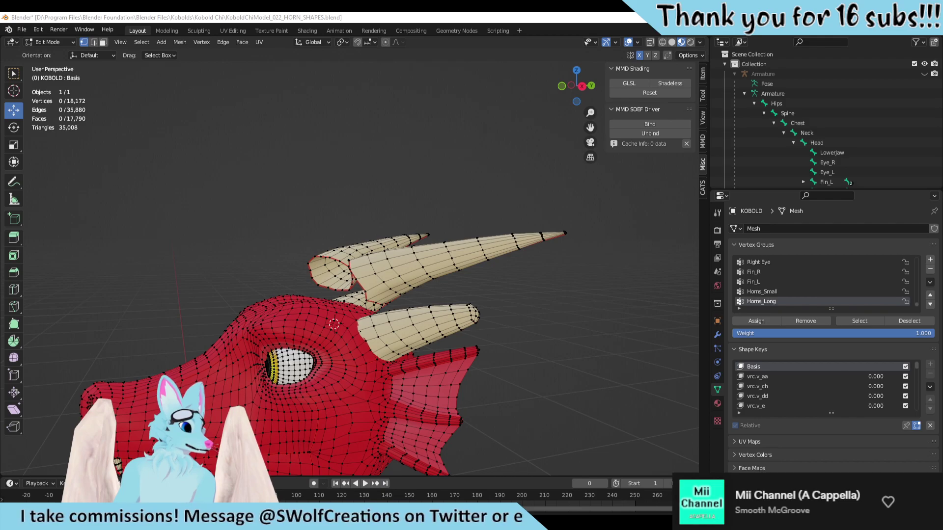
# Step: Inspect the ring spacing and upper edge of the raised horn from the side and from behind the eye
pyautogui.moveTo(554, 324); pyautogui.dragTo(425, 279, button='middle')
pyautogui.scroll(3, 487, 298)
pyautogui.moveTo(478, 301); pyautogui.dragTo(418, 281, button='middle')
pyautogui.scroll(2, 521, 299)
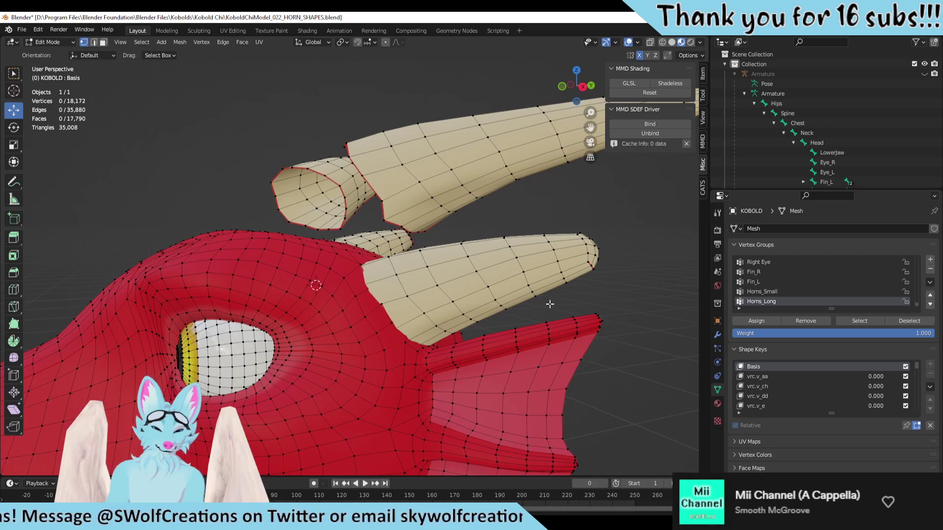
pyautogui.keyDown('shift'); pyautogui.moveTo(538, 305); pyautogui.dragTo(505, 315, button='middle'); pyautogui.keyUp('shift')
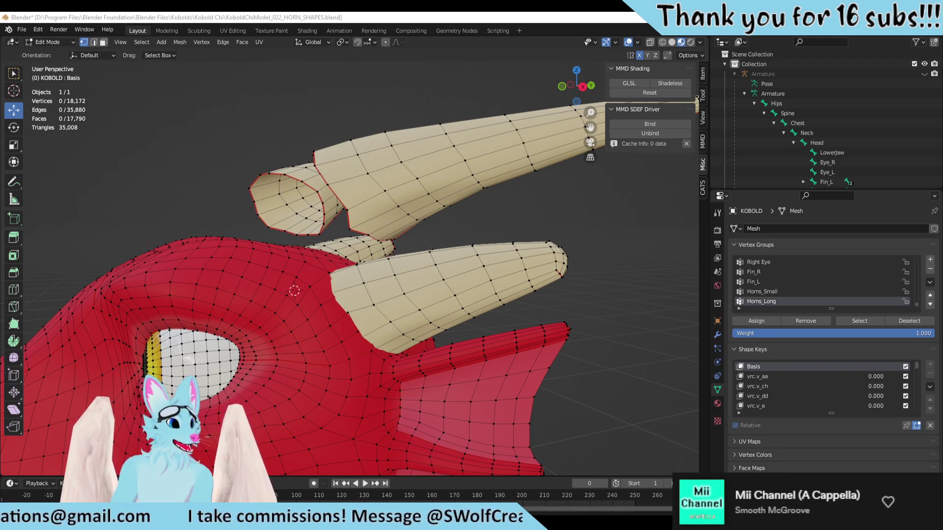
pyautogui.scroll(1, 504, 321)
pyautogui.scroll(-2, 506, 285)
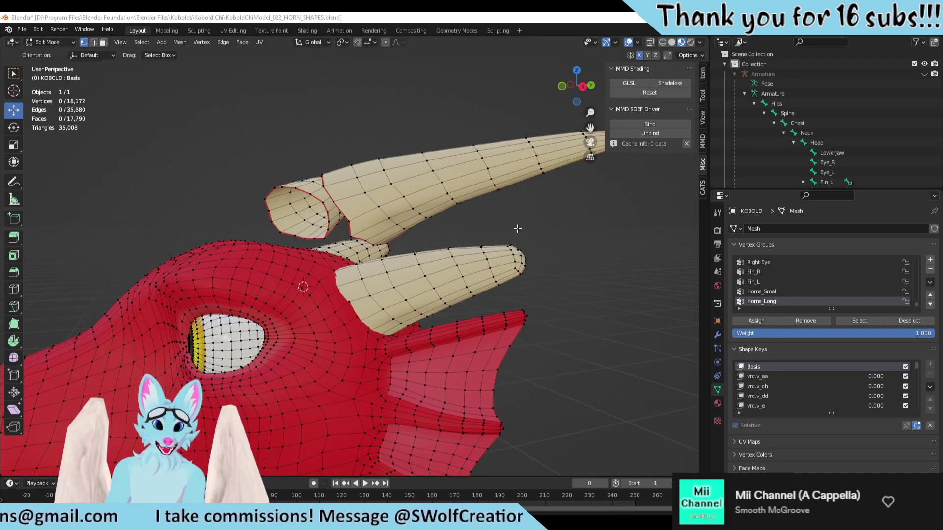
pyautogui.moveTo(500, 233); pyautogui.dragTo(419, 275, button='middle')
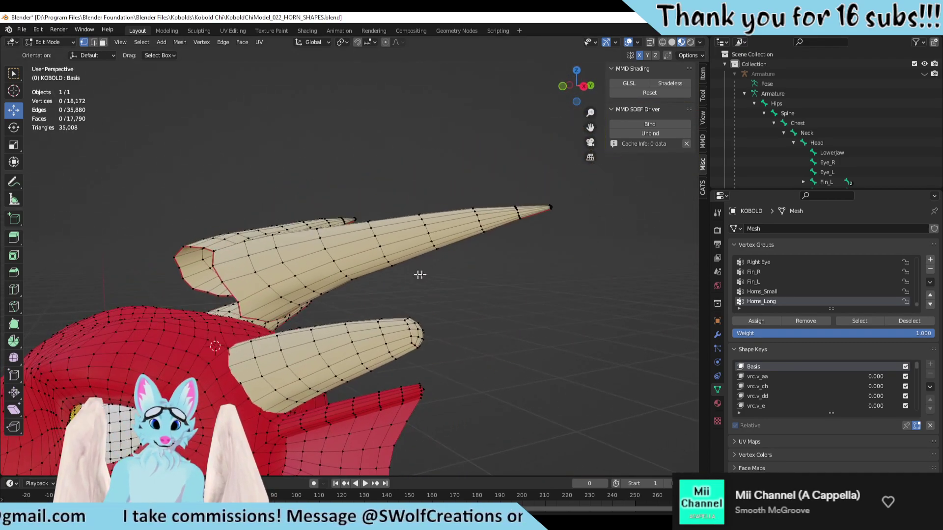
# Step: Select the third ring from the raised horn's base and move it slightly outward toward the tip
pyautogui.moveTo(357, 238); pyautogui.dragTo(370, 228, button='middle')
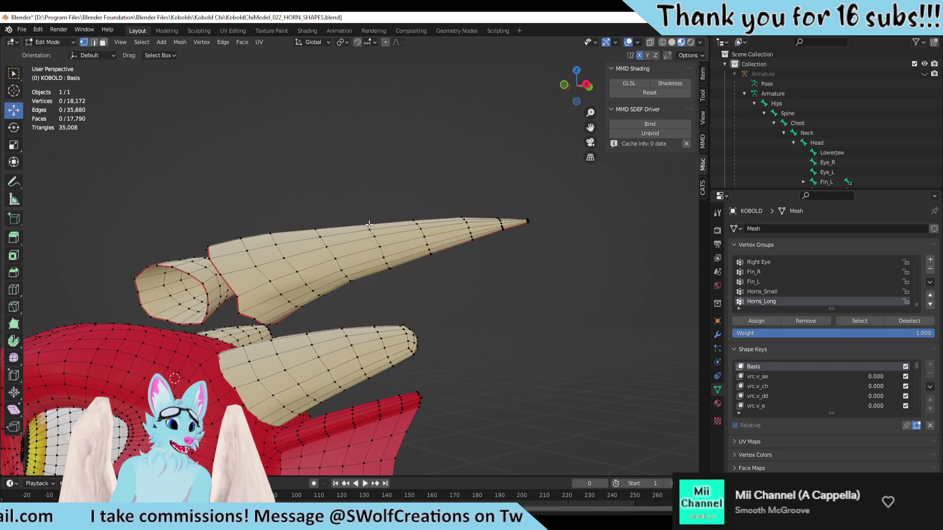
pyautogui.scroll(2, 350, 247)
pyautogui.keyDown('alt'); pyautogui.click(313, 242); pyautogui.keyUp('alt')
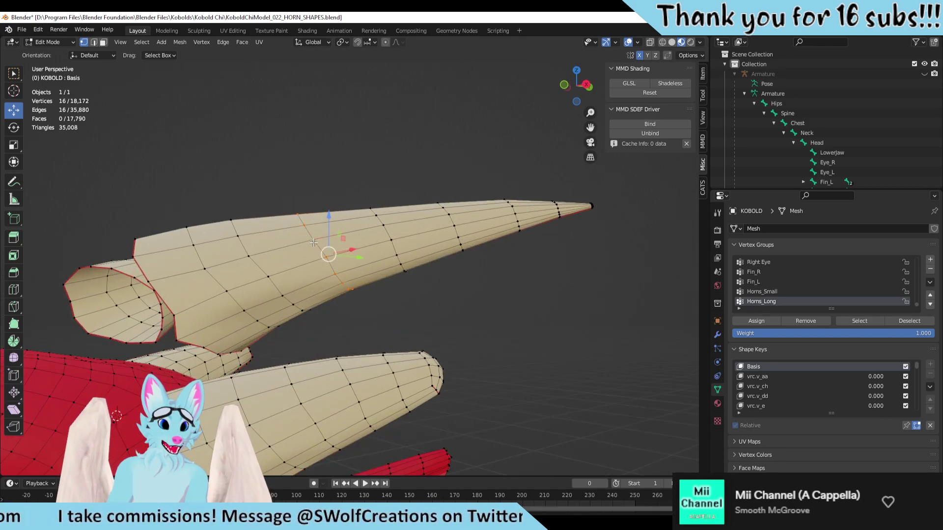
pyautogui.moveTo(329, 251); pyautogui.dragTo(339, 245)
pyautogui.moveTo(338, 245); pyautogui.dragTo(350, 298, button='middle')
pyautogui.moveTo(286, 266); pyautogui.dragTo(282, 265, button='middle')
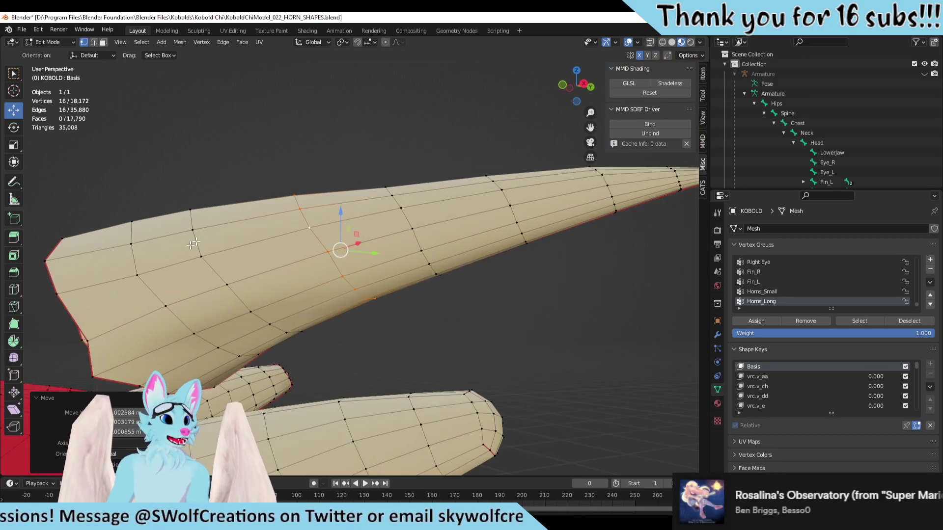
# Step: Select the second ring from the horn's base, move it about 0.007 m toward the tip and rescale it
pyautogui.keyDown('alt'); pyautogui.click(193, 245); pyautogui.keyUp('alt')
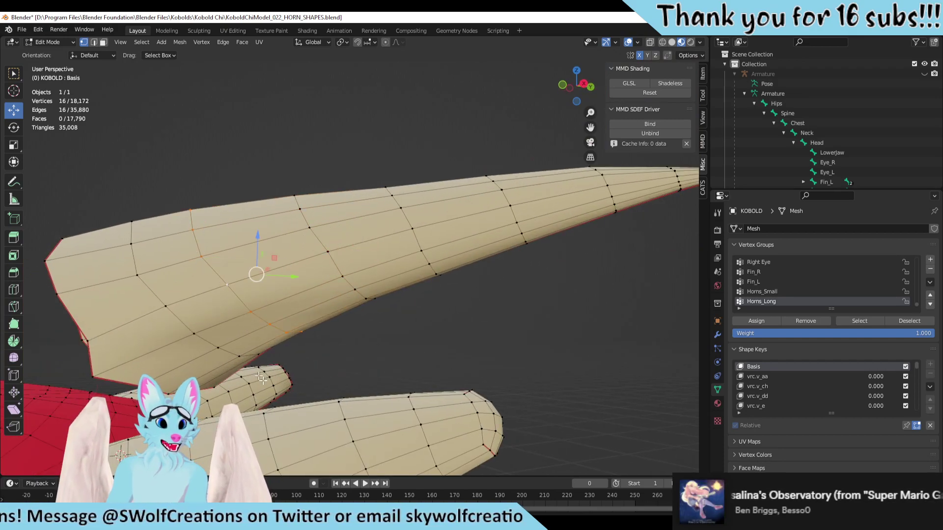
pyautogui.moveTo(262, 378); pyautogui.dragTo(250, 259, button='middle')
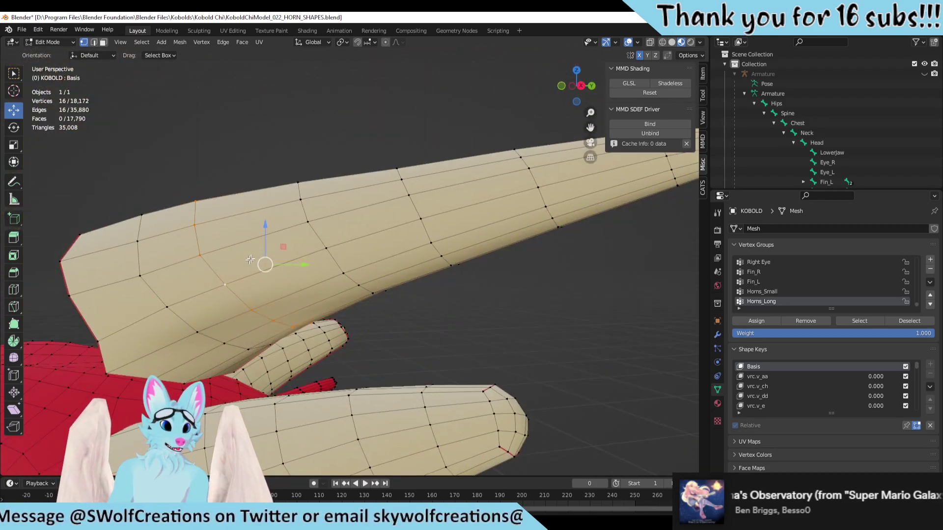
pyautogui.press('g')
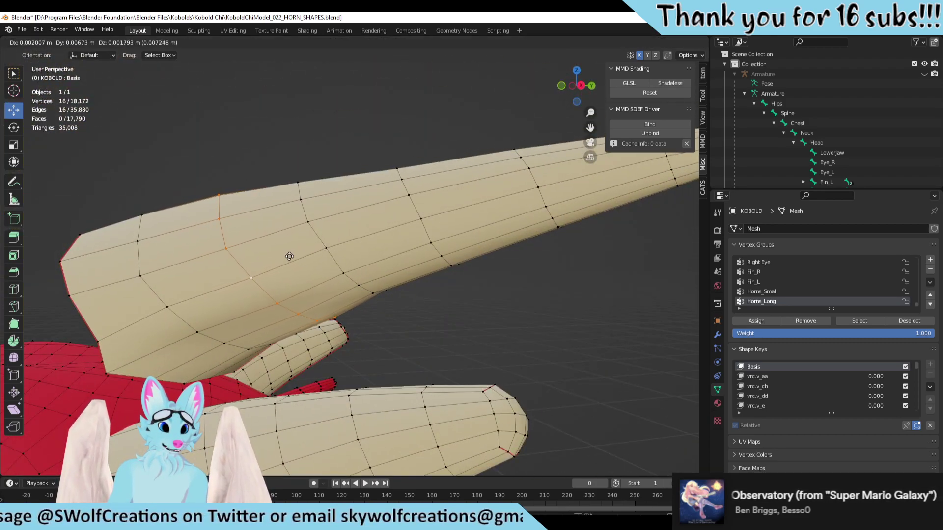
pyautogui.click(290, 257)
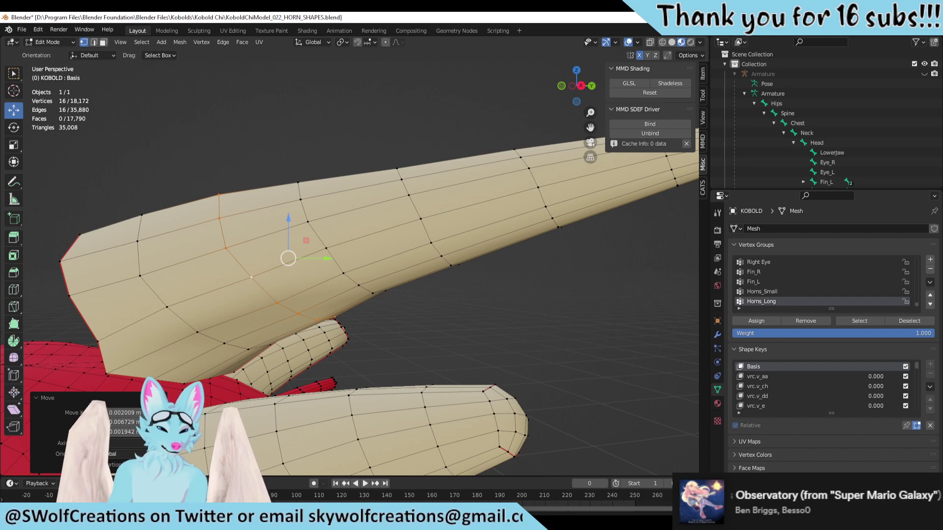
pyautogui.press('s')
pyautogui.click(424, 301)
# Step: Reselect the third ring from the base, shift it about 0.0015 m to even the taper seen from above, and clear the selection
pyautogui.moveTo(424, 301); pyautogui.dragTo(279, 300, button='middle')
pyautogui.moveTo(267, 287); pyautogui.dragTo(271, 290)
pyautogui.moveTo(272, 290); pyautogui.dragTo(281, 227, button='middle')
pyautogui.keyDown('alt'); pyautogui.click(271, 205); pyautogui.keyUp('alt')
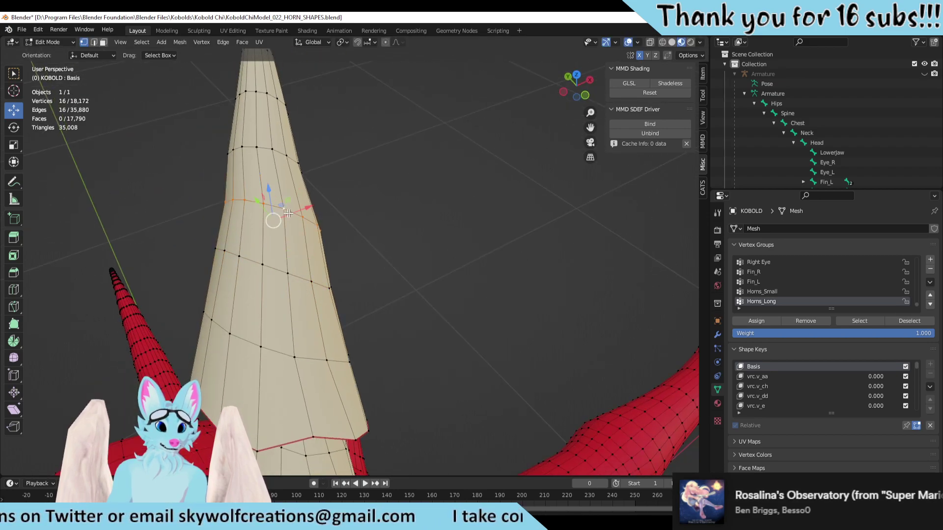
pyautogui.press('g')
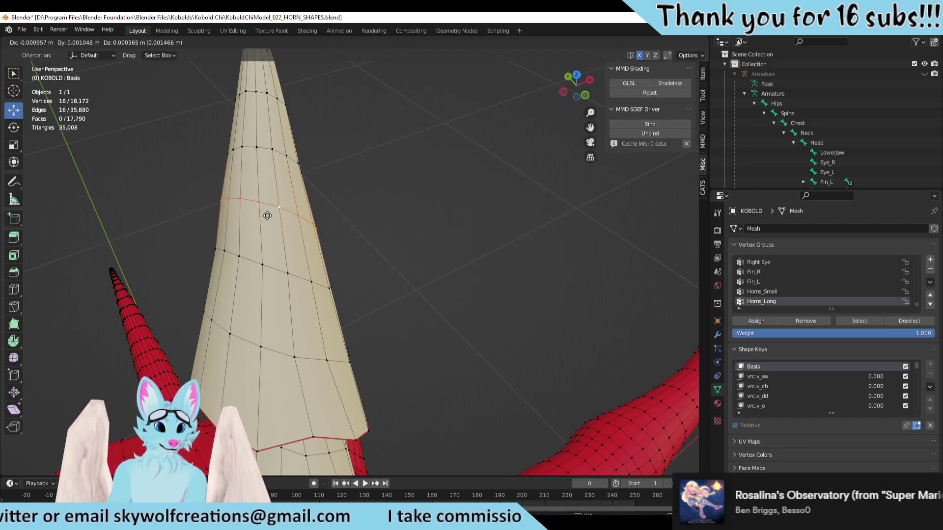
pyautogui.click(268, 216)
pyautogui.moveTo(273, 211); pyautogui.dragTo(374, 202, button='middle')
pyautogui.scroll(-3, 547, 278)
pyautogui.keyDown('alt'); pyautogui.moveTo(547, 278); pyautogui.dragTo(545, 315, button='middle'); pyautogui.keyUp('alt')
pyautogui.click(597, 311)
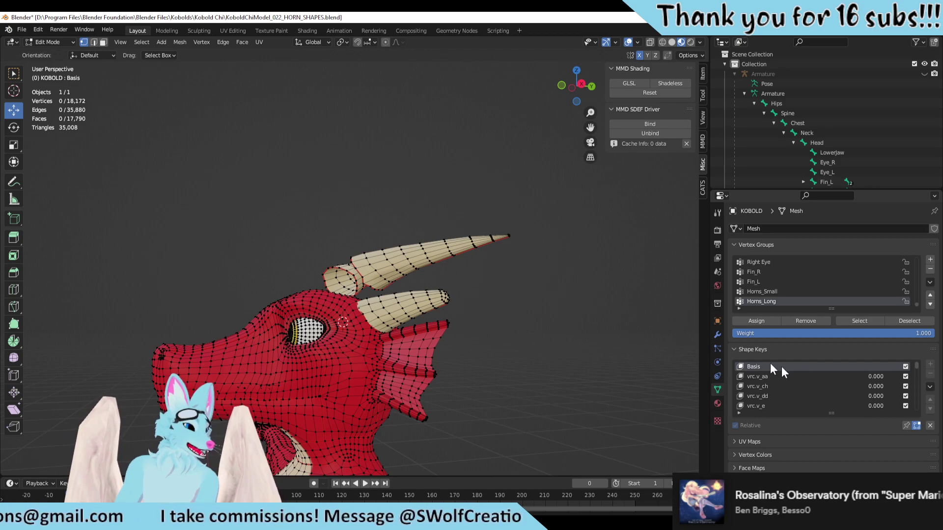
# Step: Select both raised long horns with all linked geometry, lower them vertically over the original horns on the head, and deselect
pyautogui.moveTo(470, 310); pyautogui.dragTo(505, 289, button='middle')
pyautogui.click(483, 237)
pyautogui.press('l')
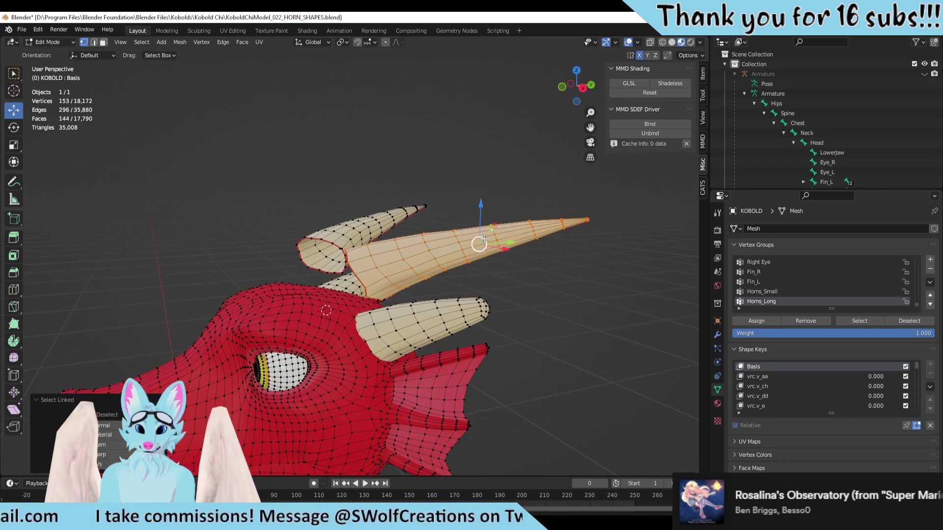
pyautogui.moveTo(480, 209); pyautogui.dragTo(500, 190)
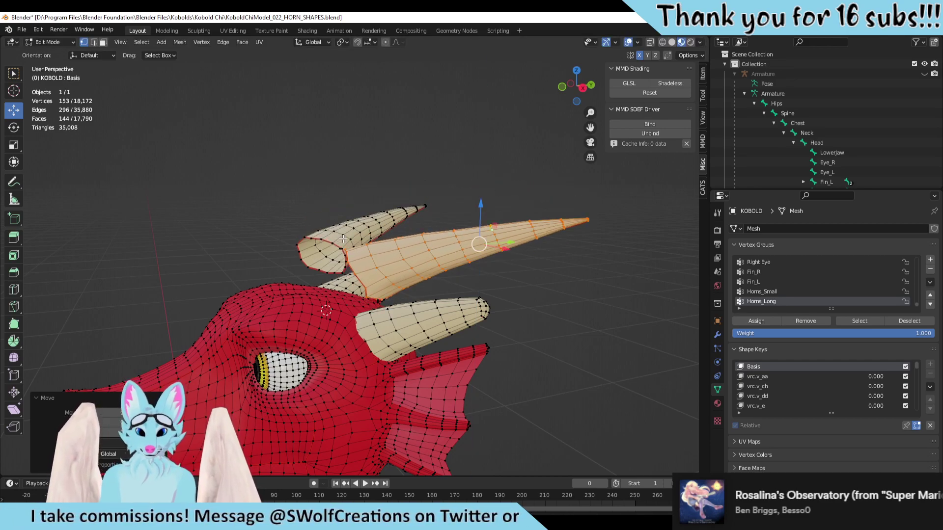
pyautogui.press('l')
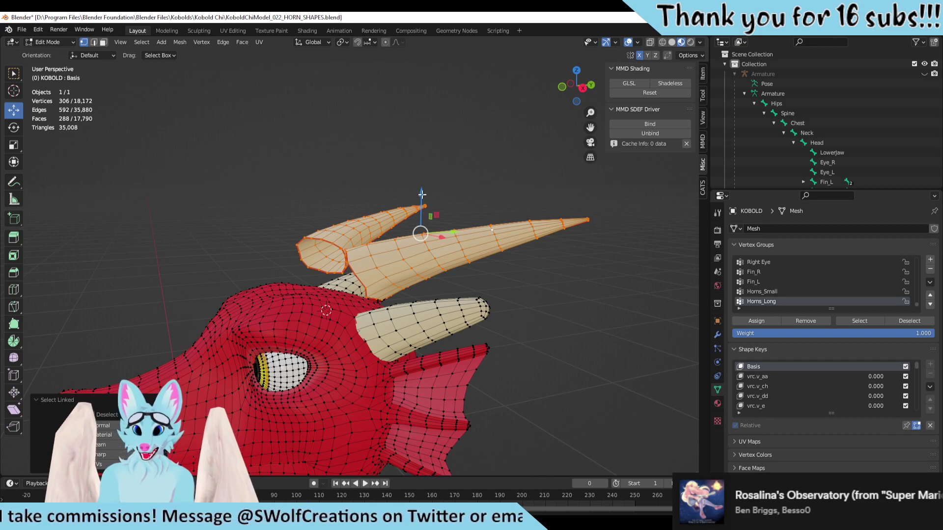
pyautogui.moveTo(422, 195); pyautogui.dragTo(433, 253)
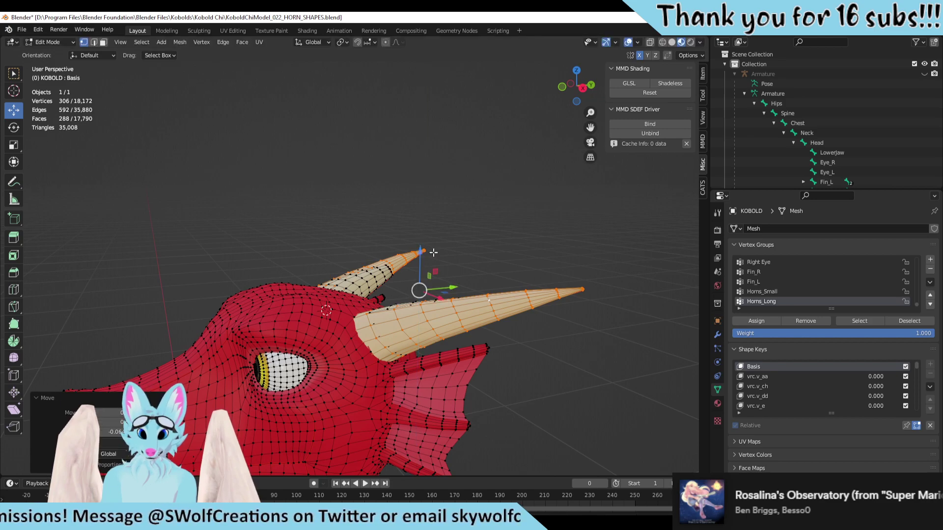
pyautogui.click(555, 248)
# Step: Set the Horns_Small shape key's value to 1.000 and check how the long horns sit on the head
pyautogui.scroll(-3, 546, 360)
pyautogui.scroll(-9, 788, 383)
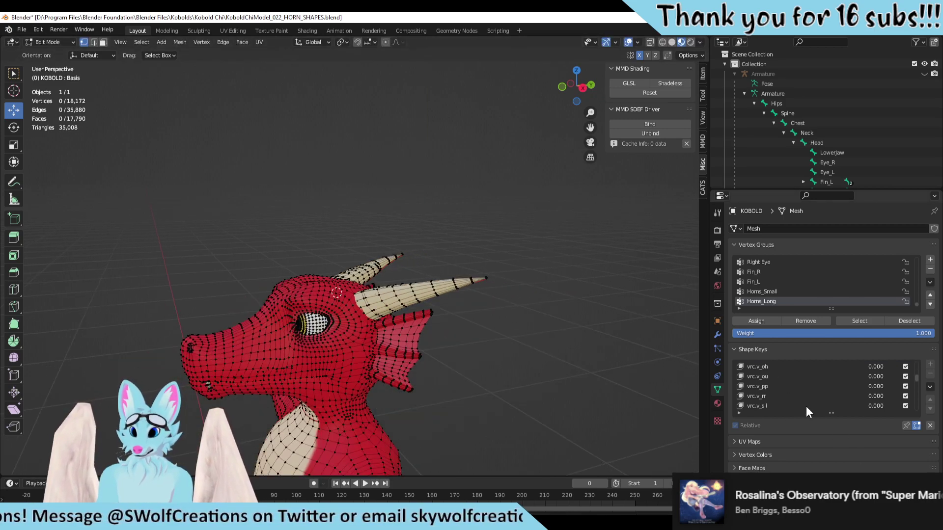
pyautogui.scroll(-8, 806, 405)
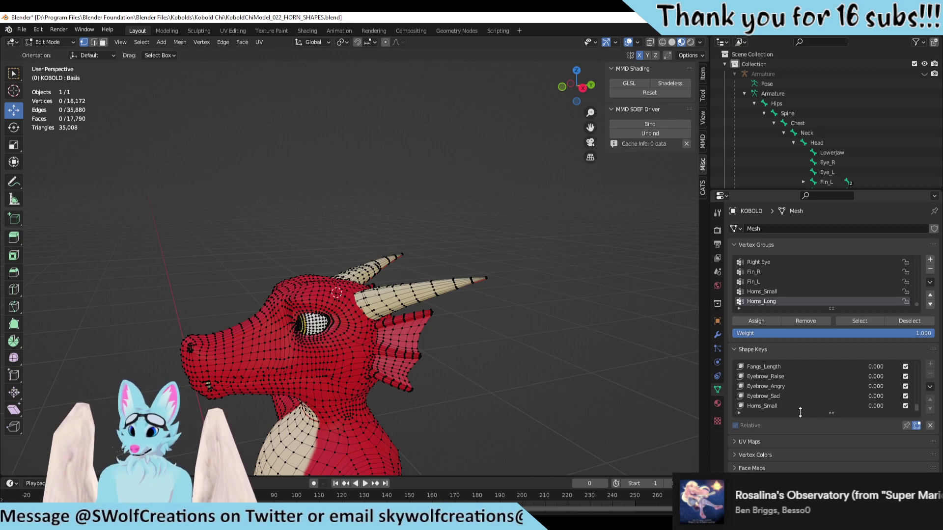
pyautogui.click(785, 402)
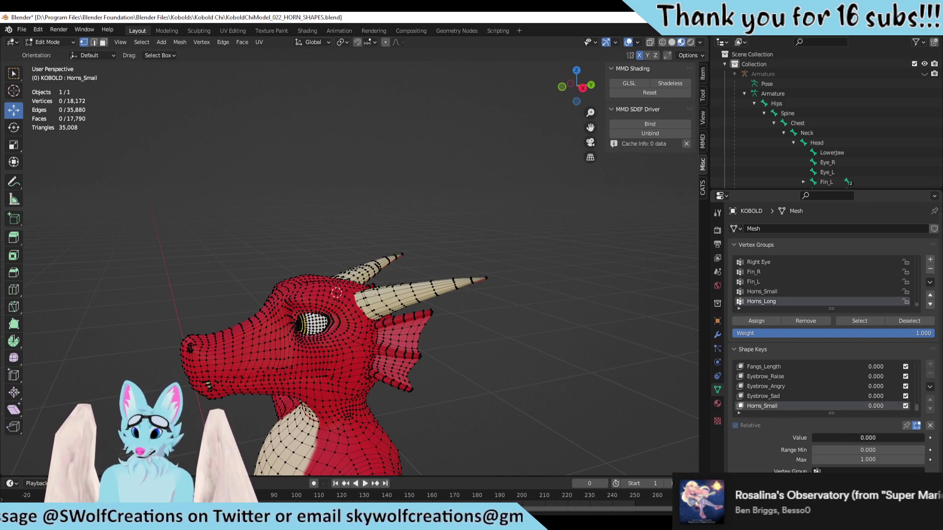
pyautogui.click(754, 440)
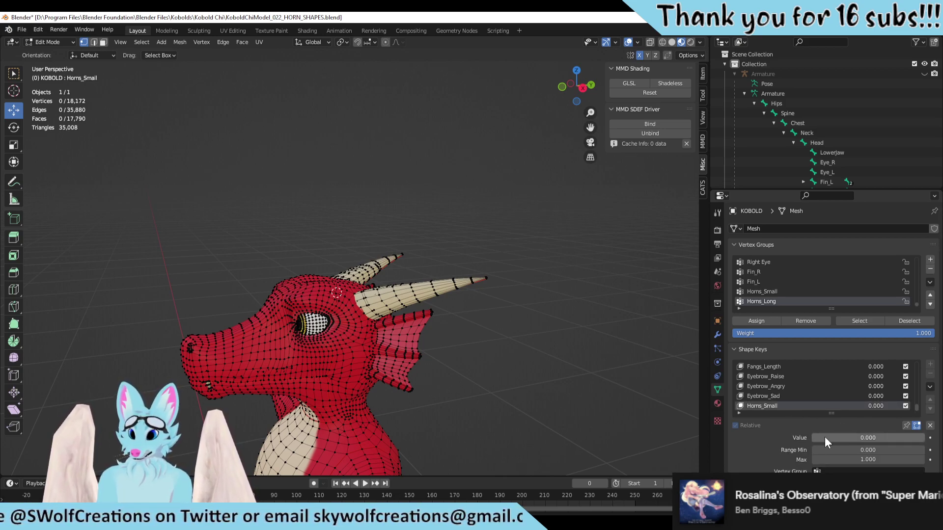
pyautogui.moveTo(823, 437); pyautogui.dragTo(928, 437)
pyautogui.scroll(5, 496, 320)
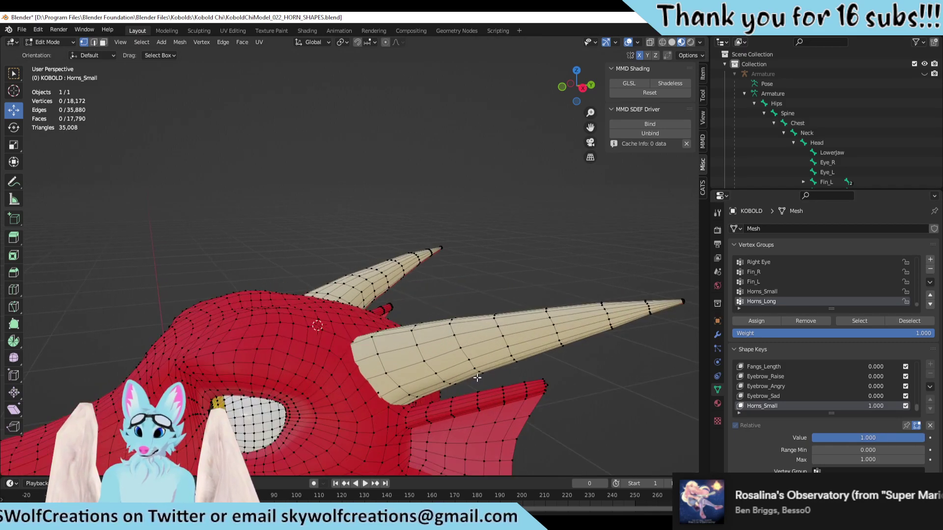
pyautogui.moveTo(478, 376); pyautogui.dragTo(469, 359, button='middle')
pyautogui.scroll(-5, 469, 359)
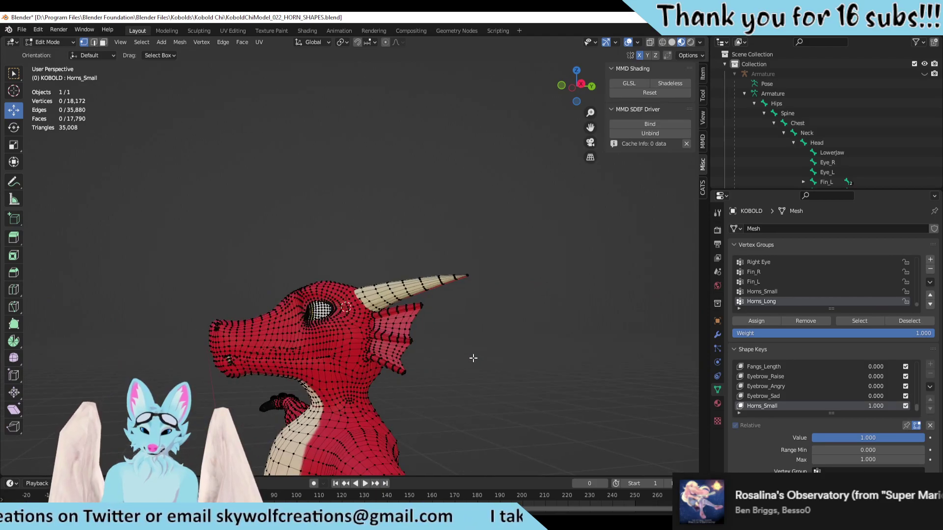
# Step: Make Basis the active shape key, select both long horns with their linked geometry and shift them slightly along the Y axis
pyautogui.scroll(5, 805, 396)
pyautogui.scroll(8, 800, 389)
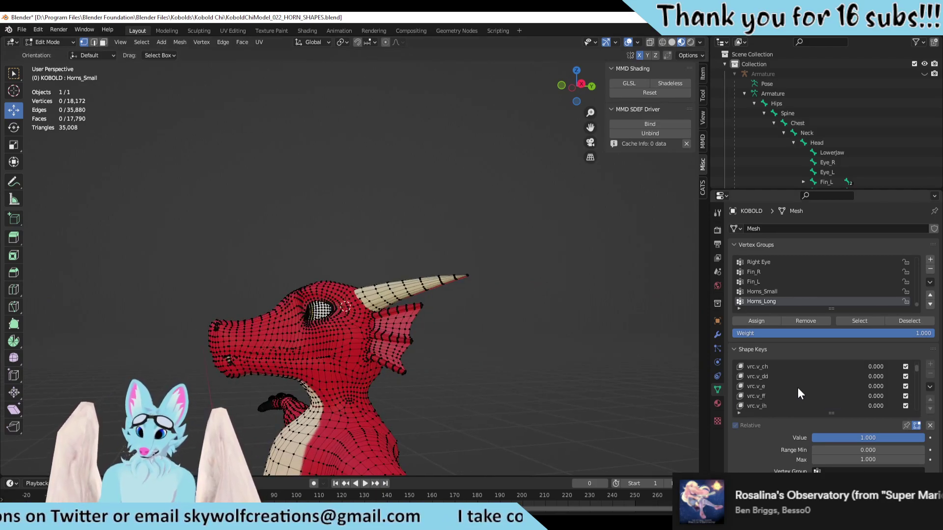
pyautogui.click(752, 364)
pyautogui.scroll(5, 512, 387)
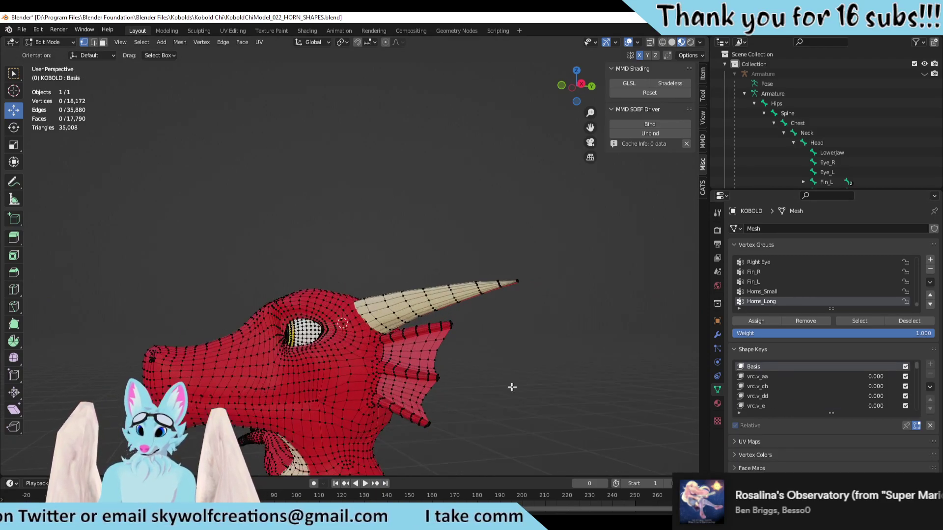
pyautogui.moveTo(524, 395); pyautogui.dragTo(337, 400, button='middle')
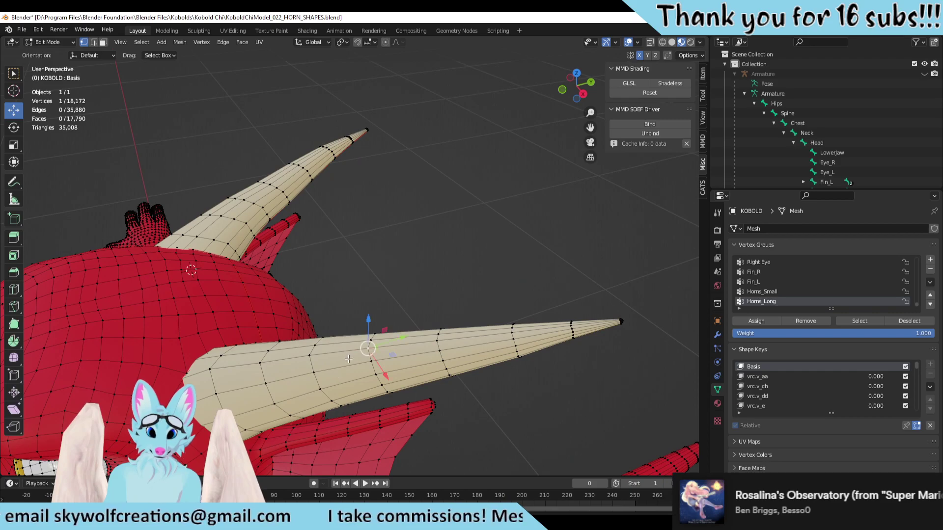
pyautogui.press('l')
pyautogui.press('l')
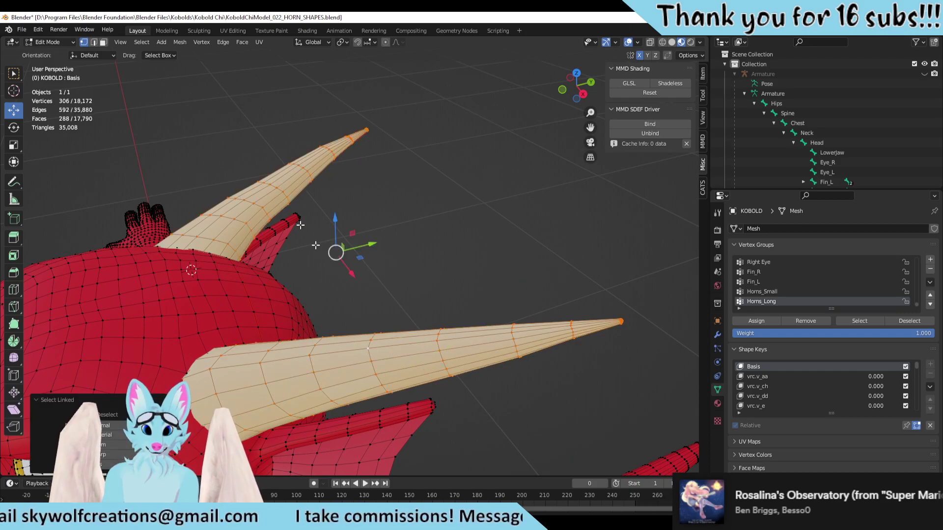
pyautogui.moveTo(336, 248); pyautogui.dragTo(383, 275, button='middle')
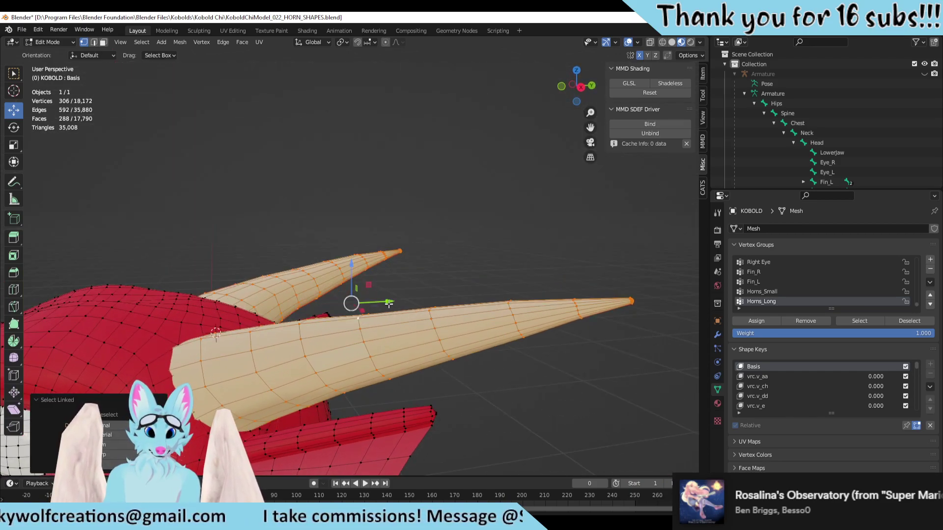
pyautogui.moveTo(390, 303); pyautogui.dragTo(400, 307)
# Step: Examine the seated long horns from both sides of the head, in Object Mode and in Edit Mode
pyautogui.moveTo(400, 306); pyautogui.dragTo(527, 380, button='middle')
pyautogui.press('Tab')
pyautogui.scroll(-3, 443, 384)
pyautogui.scroll(-3, 443, 390)
pyautogui.press('Tab')
pyautogui.scroll(4, 511, 351)
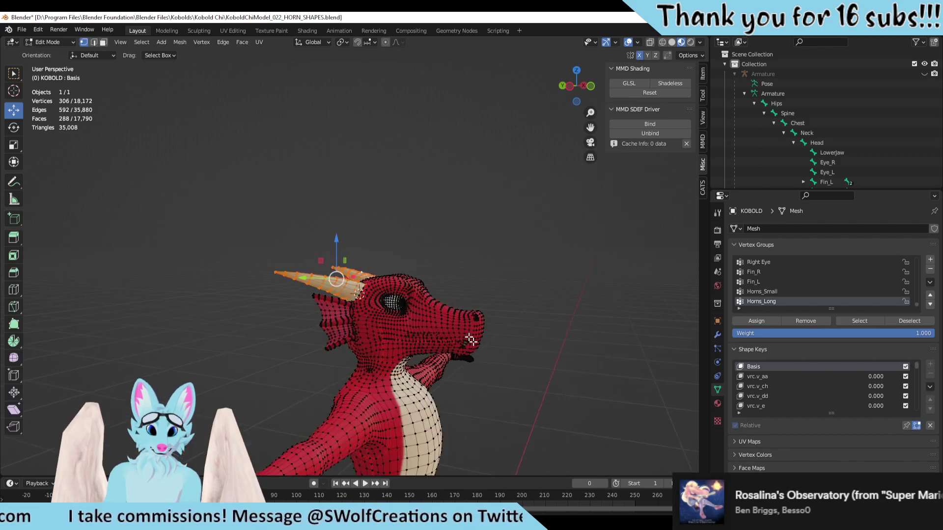
pyautogui.moveTo(509, 338); pyautogui.dragTo(525, 338, button='middle')
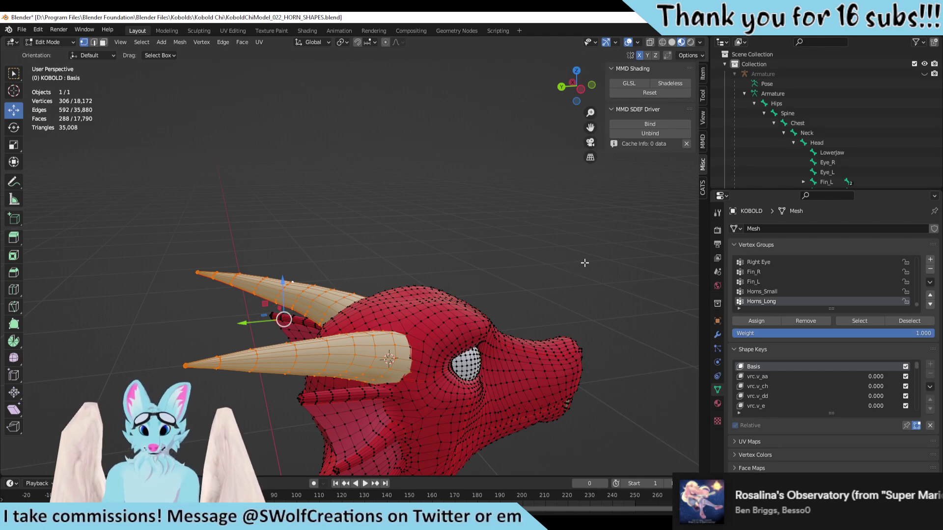
# Step: Deselect the long horns and examine how they sit on the head, then in Object Mode from the opposite side
pyautogui.hotkey('alt', 'a')
pyautogui.moveTo(538, 295); pyautogui.dragTo(467, 256, button='middle')
pyautogui.scroll(1, 574, 297)
pyautogui.keyDown('shift'); pyautogui.moveTo(574, 296); pyautogui.dragTo(421, 293, button='middle'); pyautogui.keyUp('shift')
pyautogui.press('Tab')
pyautogui.moveTo(414, 333); pyautogui.dragTo(442, 240, button='middle')
pyautogui.scroll(-10, 855, 372)
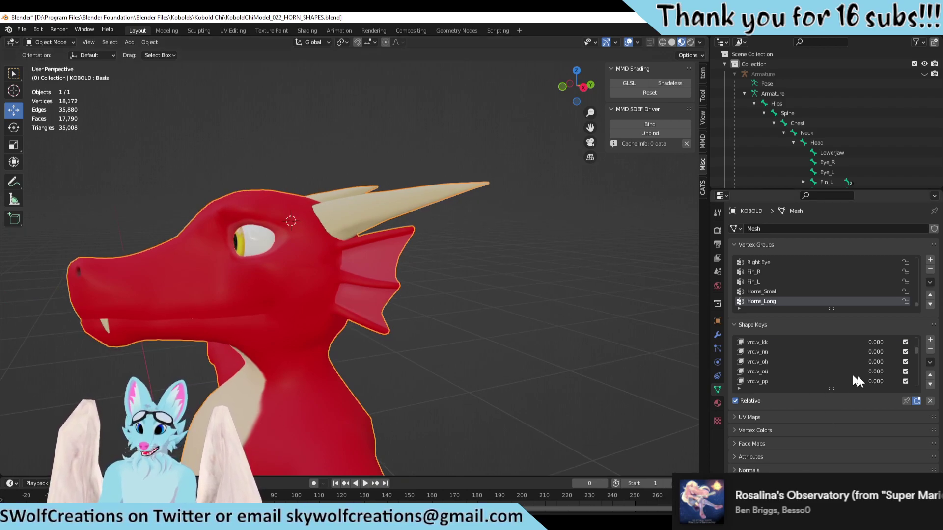
# Step: Make Horns_Small the active shape key and set its value to 0.000
pyautogui.scroll(-3, 847, 375)
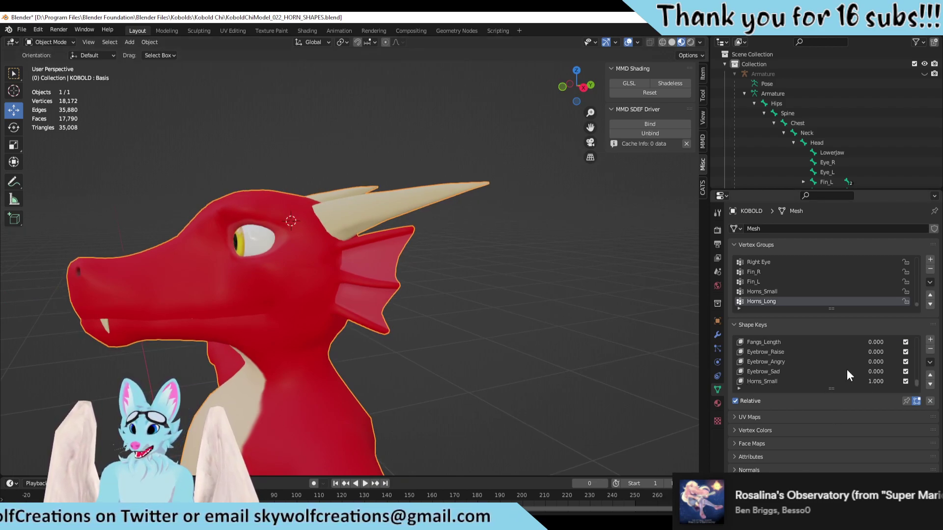
pyautogui.click(774, 379)
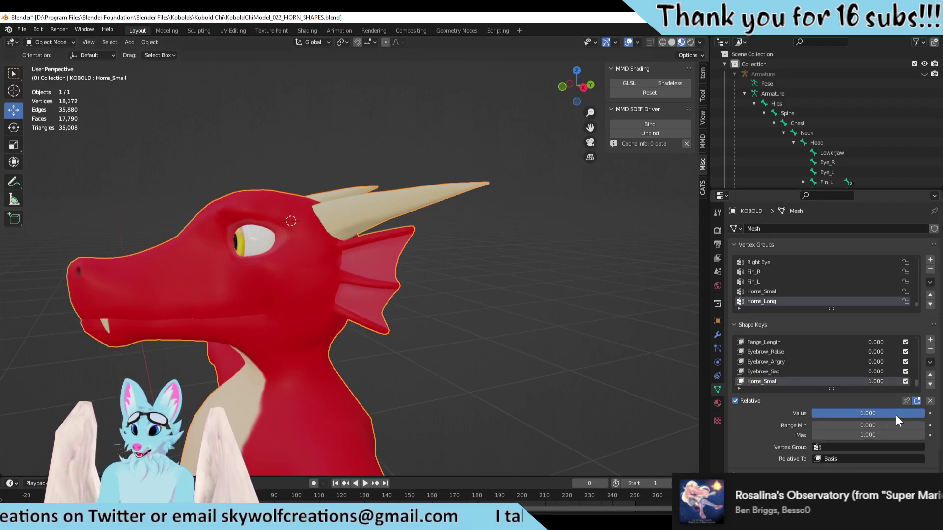
pyautogui.moveTo(895, 414); pyautogui.dragTo(811, 414)
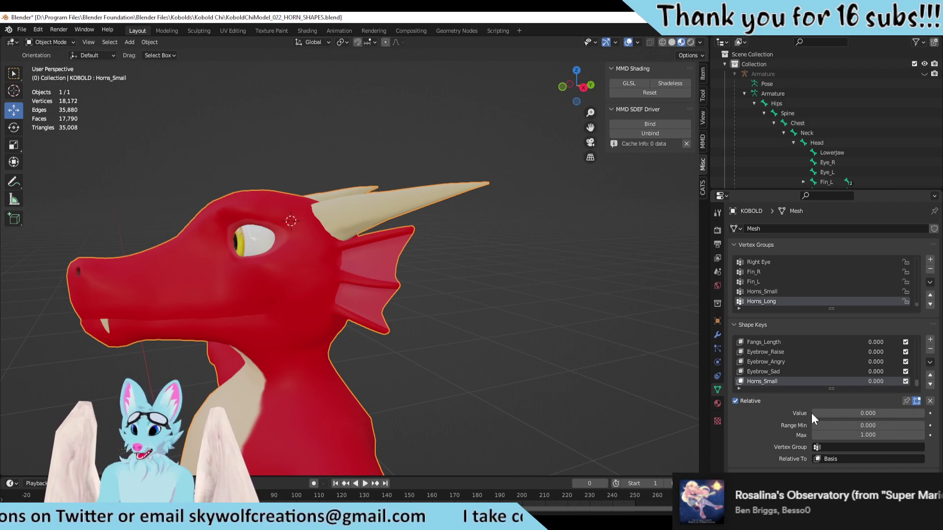
pyautogui.click(611, 290)
# Step: Check in Edit Mode which vertices the Horns_Long vertex group selects, and clear the selection
pyautogui.press('Tab')
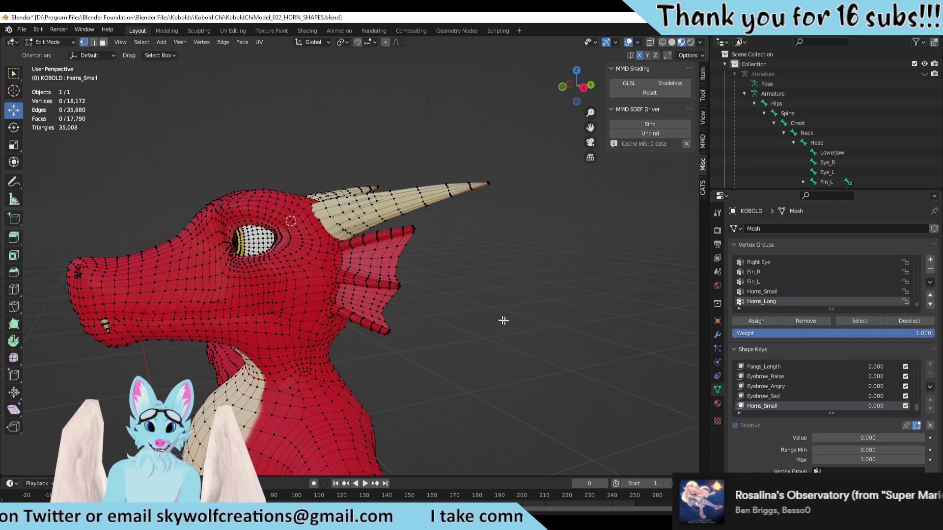
pyautogui.moveTo(501, 320); pyautogui.dragTo(583, 377, button='middle')
pyautogui.scroll(2, 583, 377)
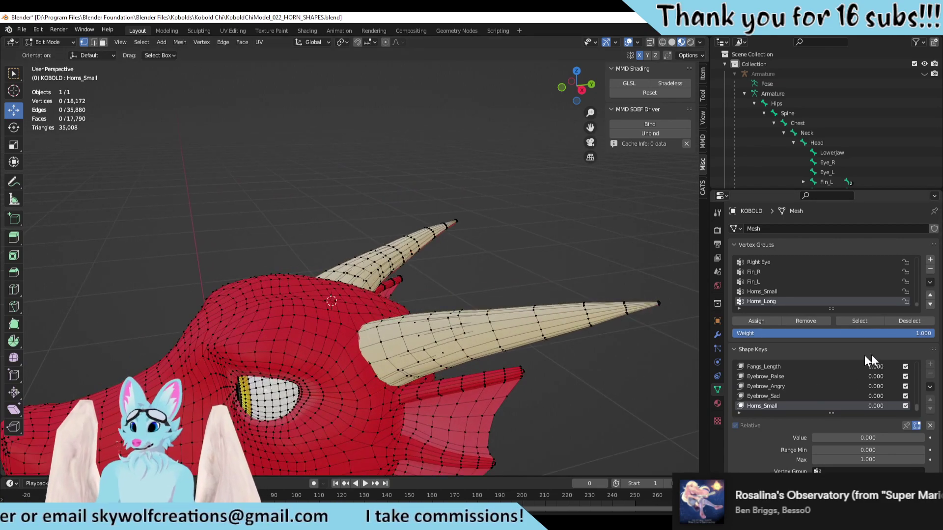
pyautogui.click(844, 320)
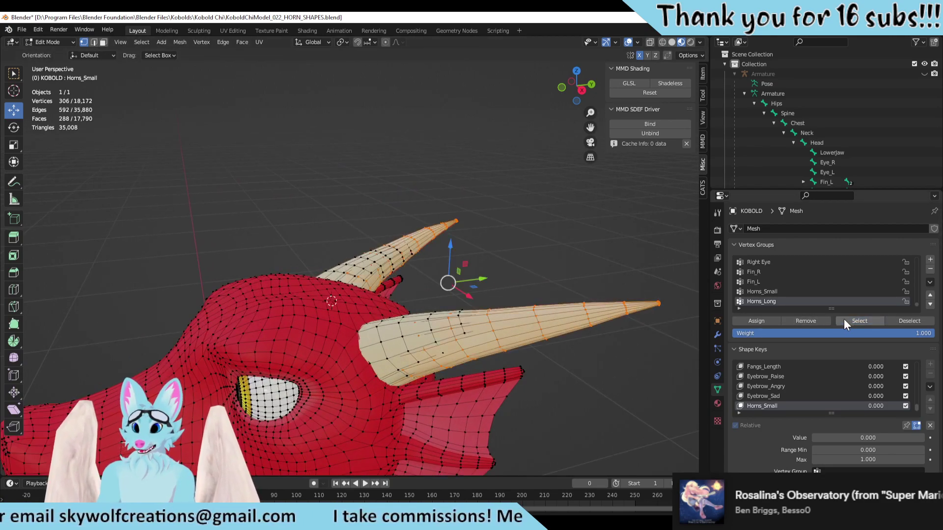
pyautogui.hotkey('alt', 'a')
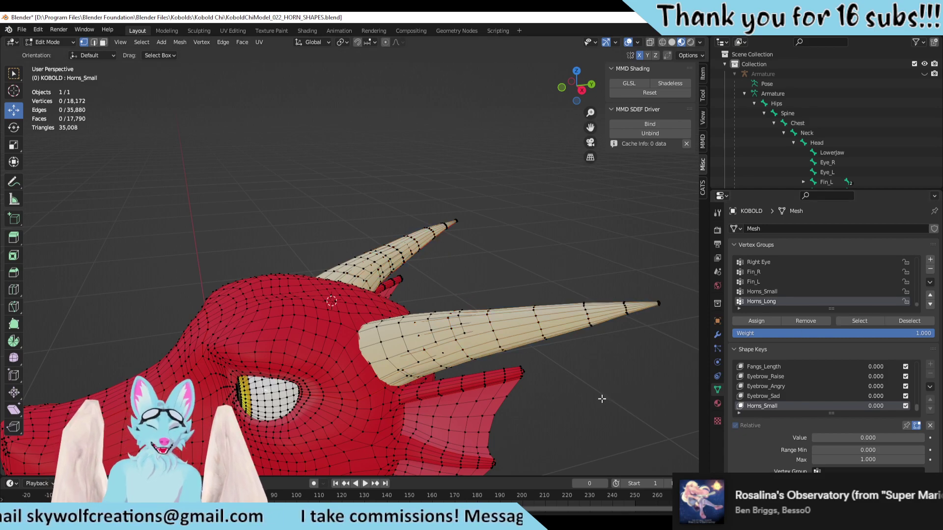
# Step: Return to Object Mode and add a new shape key named Horns_Long
pyautogui.press('Tab')
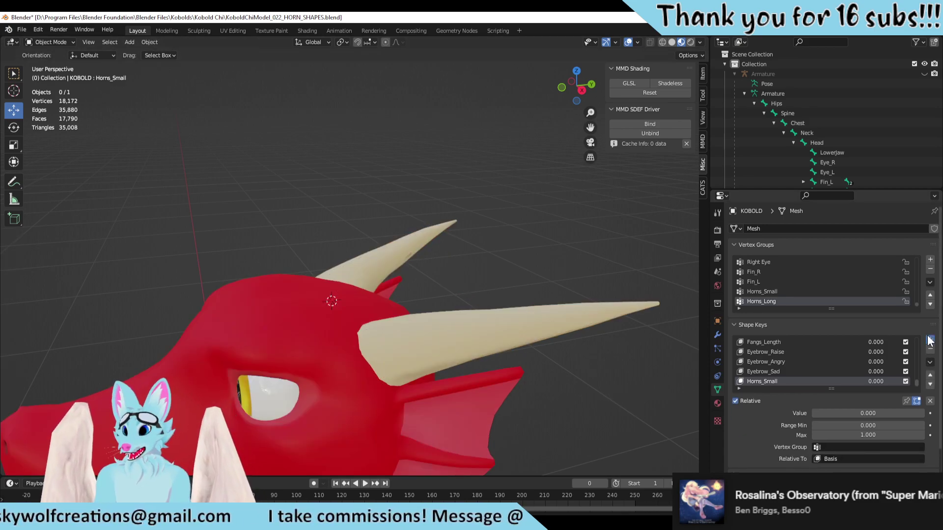
pyautogui.click(929, 341)
pyautogui.doubleClick(779, 382)
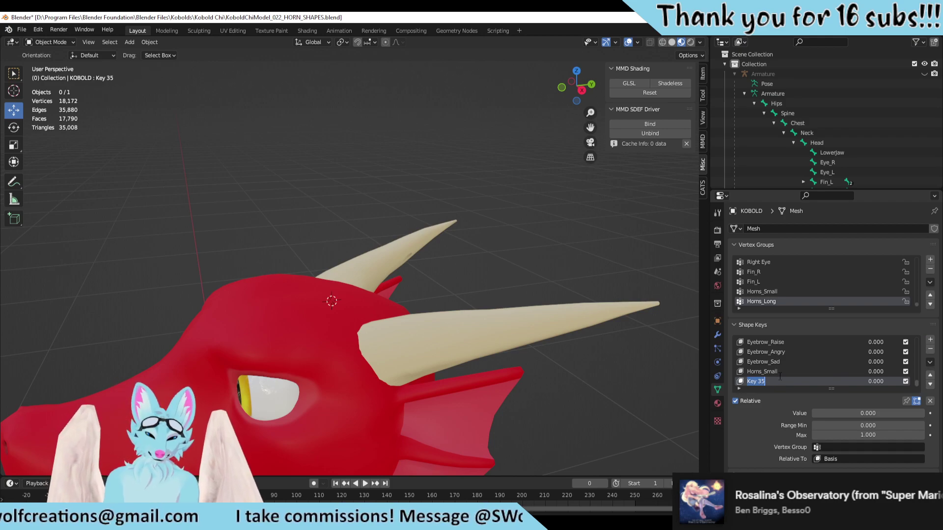
pyautogui.write('Horns_Long')
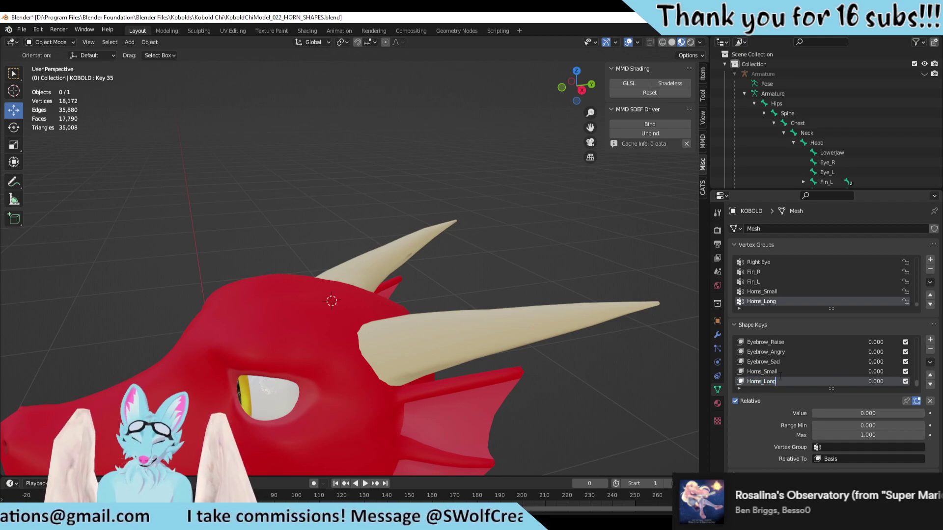
pyautogui.press('Return')
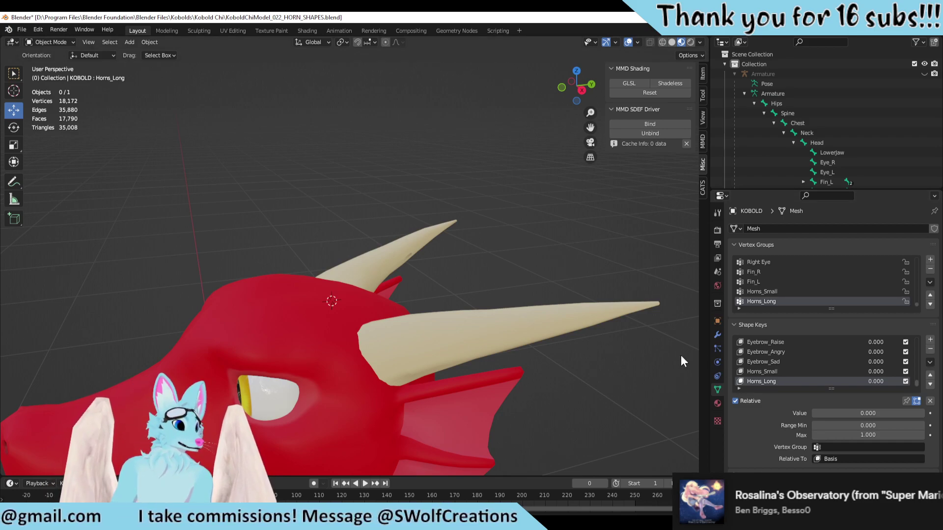
# Step: Select the kobold mesh, enter Edit Mode and select the vertices of the Horns_Long vertex group
pyautogui.moveTo(567, 407); pyautogui.dragTo(550, 319, button='middle')
pyautogui.click(526, 224)
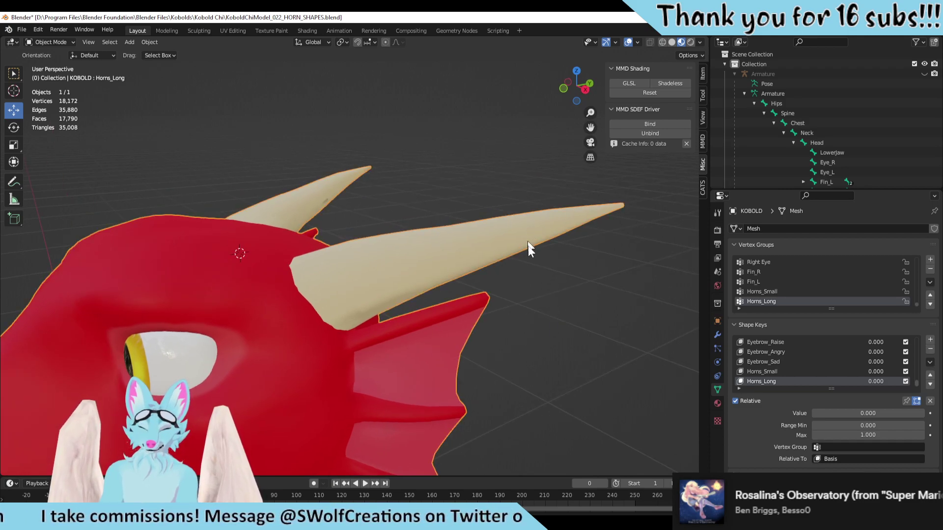
pyautogui.press('Tab')
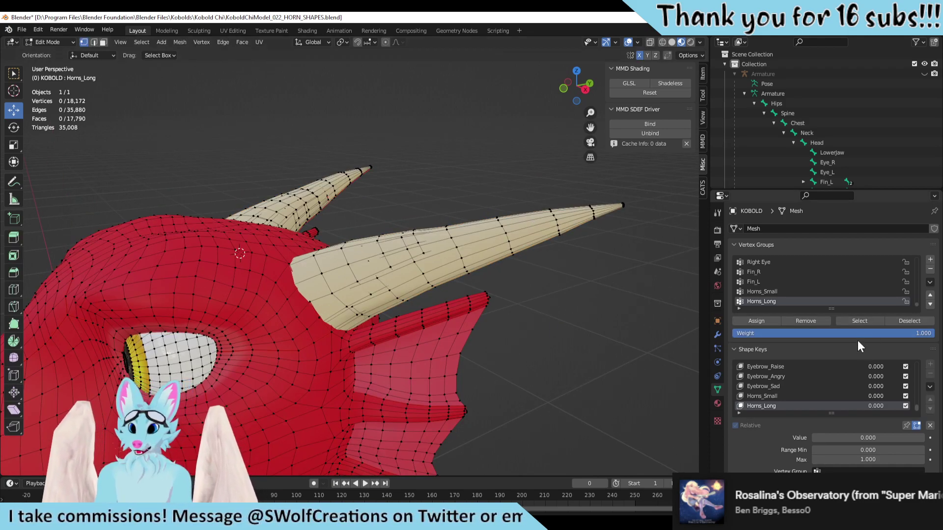
pyautogui.click(863, 322)
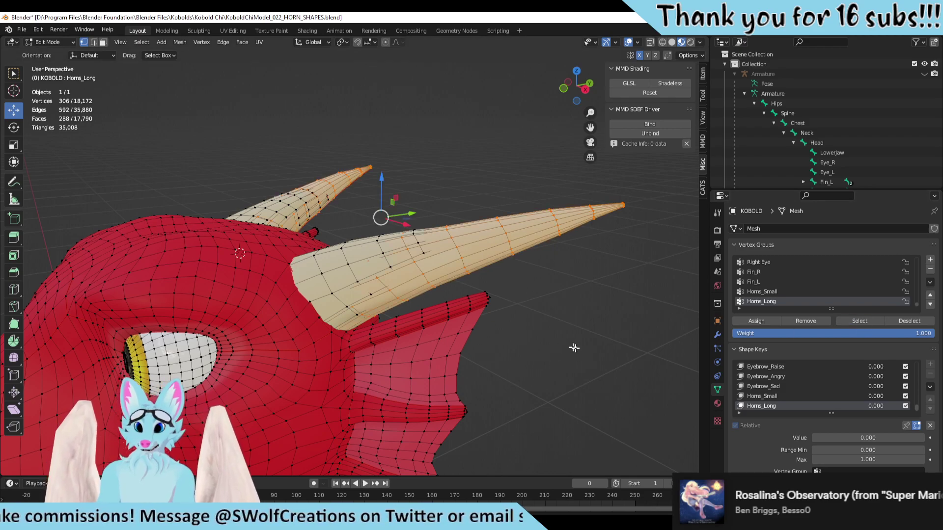
pyautogui.moveTo(573, 346); pyautogui.dragTo(603, 312, button='middle')
# Step: Select only the kobold's left long horn with all linked geometry and view its base from inside the head
pyautogui.click(608, 236)
pyautogui.click(536, 220)
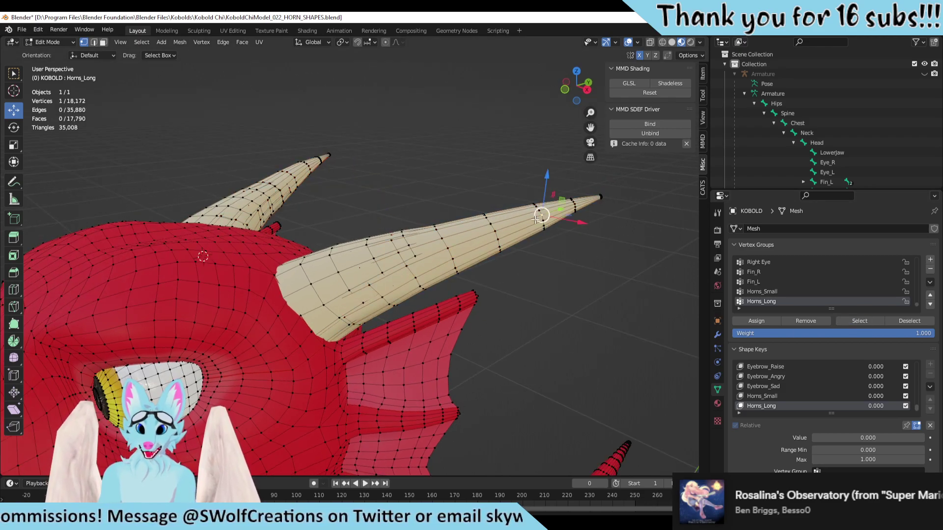
pyautogui.press('l')
pyautogui.moveTo(520, 265); pyautogui.dragTo(492, 357, button='middle')
pyautogui.scroll(3, 442, 355)
pyautogui.keyDown('shift'); pyautogui.moveTo(427, 353); pyautogui.dragTo(649, 152, button='middle'); pyautogui.keyUp('shift')
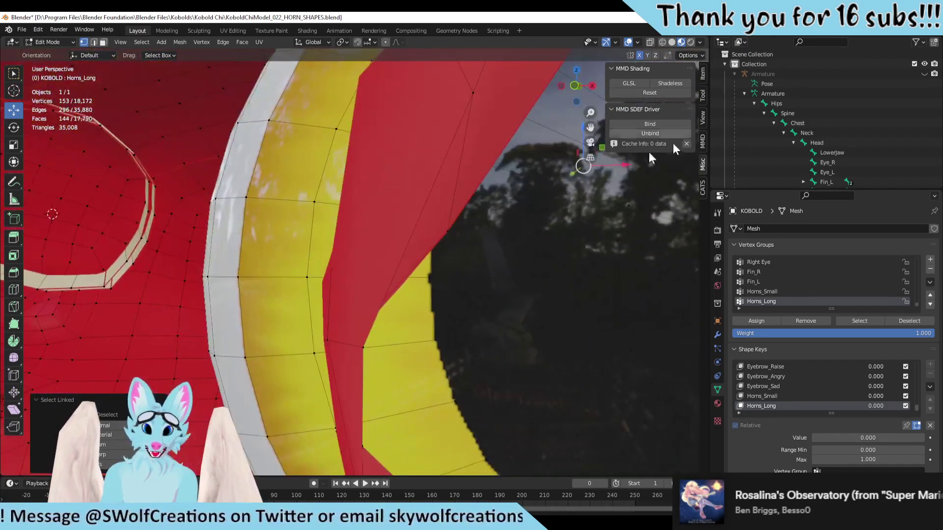
pyautogui.scroll(2, 460, 221)
pyautogui.moveTo(459, 222); pyautogui.dragTo(36, 131, button='middle')
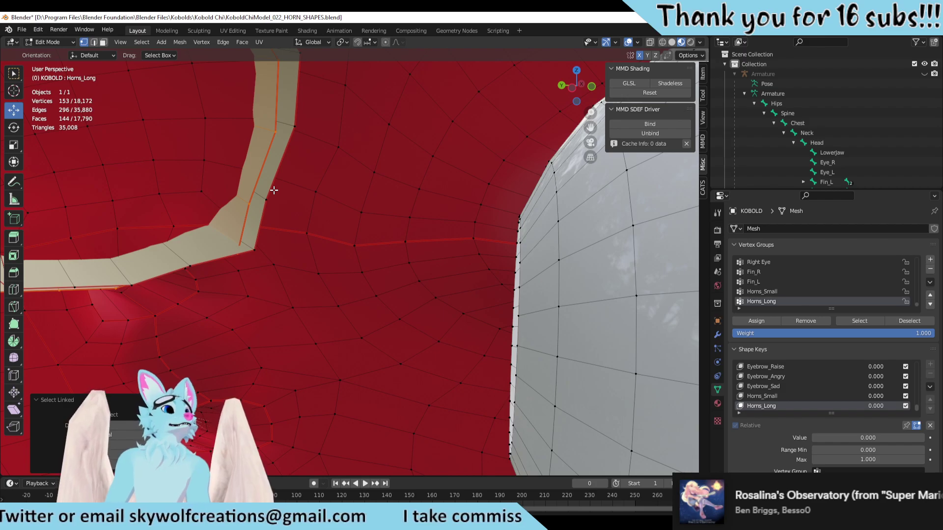
# Step: Select the edge loop around the left long horn's open base and snap the 3D cursor to it
pyautogui.keyDown('shift'); pyautogui.moveTo(320, 170); pyautogui.dragTo(485, 191, button='middle'); pyautogui.keyUp('shift')
pyautogui.click(485, 191)
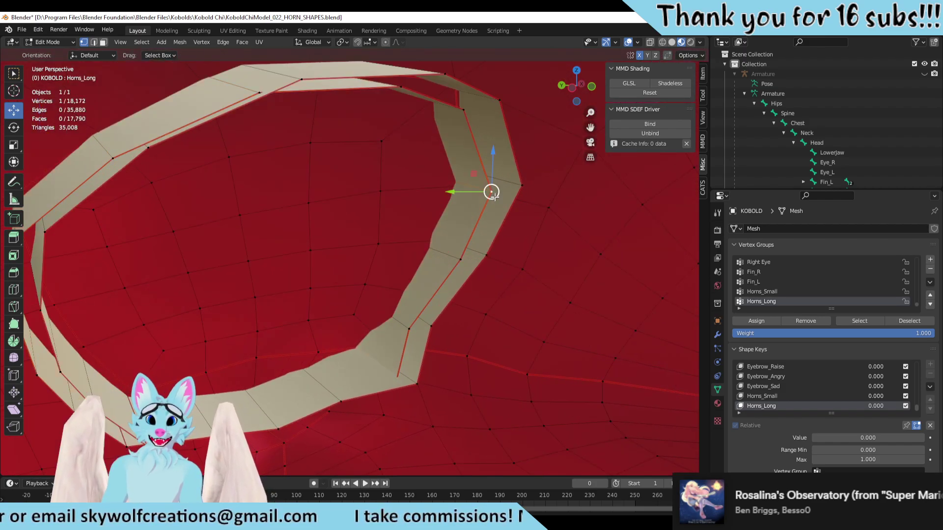
pyautogui.keyDown('alt'); pyautogui.click(462, 256); pyautogui.keyUp('alt')
pyautogui.scroll(-2, 461, 255)
pyautogui.moveTo(433, 257)
pyautogui.mouseDown(button='middle')
pyautogui.moveTo(442, 269)
pyautogui.moveTo(432, 265)
pyautogui.mouseUp(button='middle')
pyautogui.scroll(-3, 362, 167)
pyautogui.moveTo(362, 166)
pyautogui.mouseDown(button='middle')
pyautogui.moveTo(372, 178)
pyautogui.moveTo(358, 159)
pyautogui.mouseUp(button='middle')
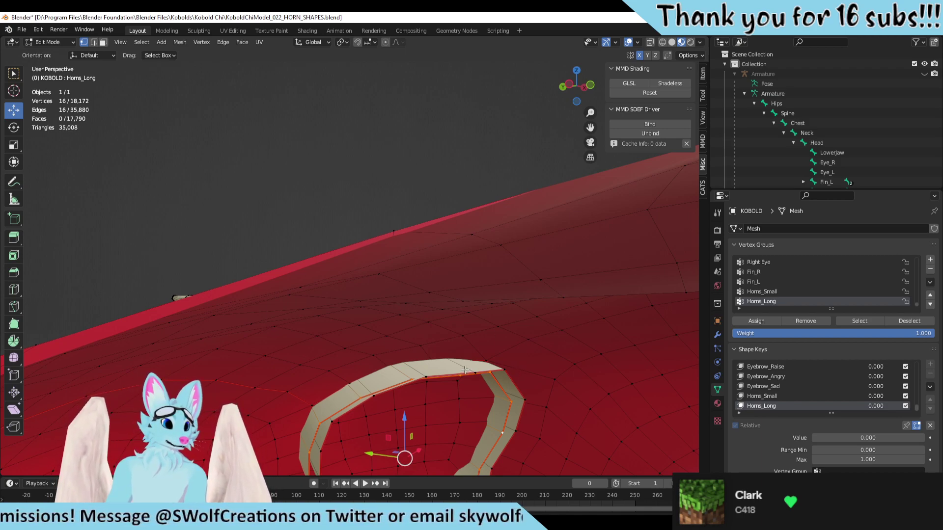
pyautogui.moveTo(465, 370); pyautogui.dragTo(446, 270, button='middle')
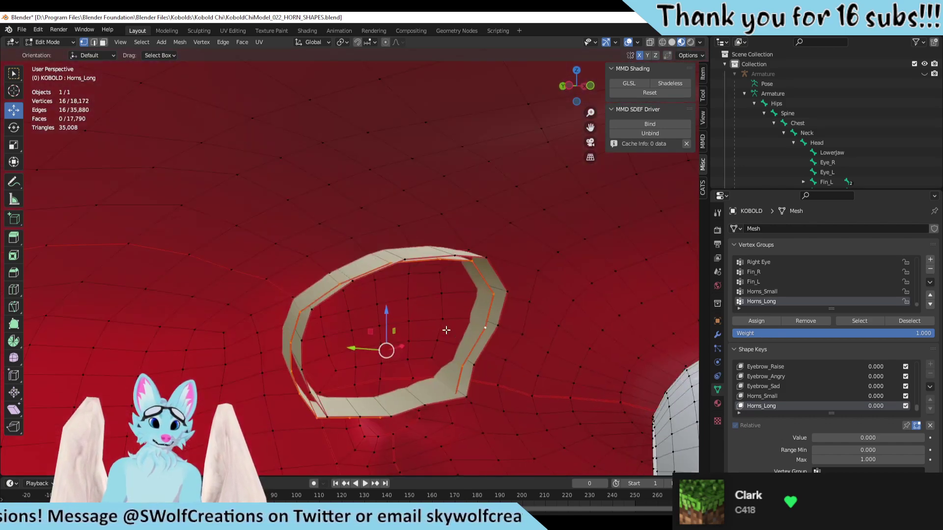
pyautogui.moveTo(446, 330); pyautogui.dragTo(441, 331, button='middle')
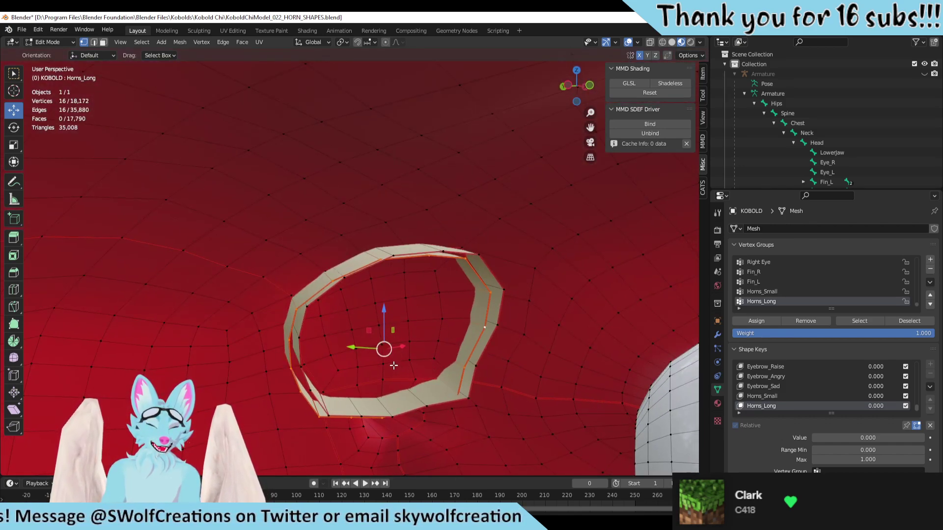
pyautogui.hotkey('shift', 's')
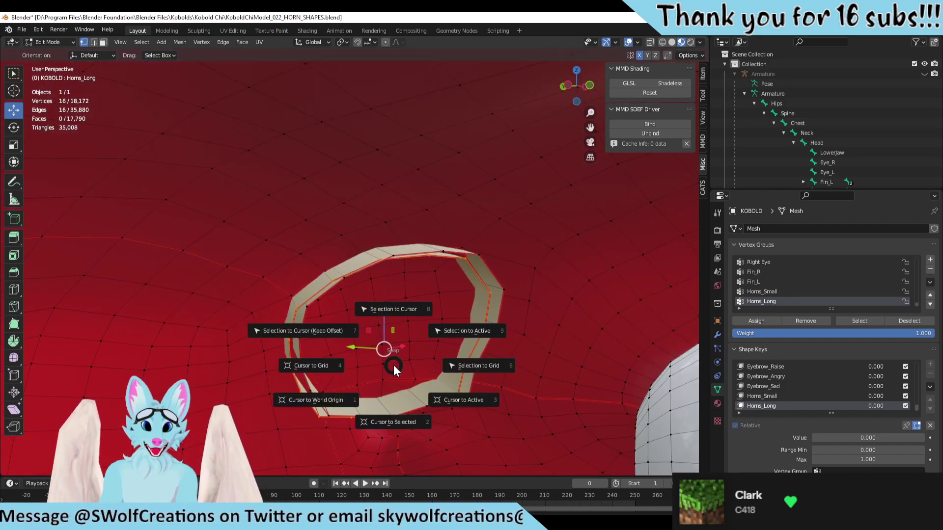
pyautogui.click(390, 421)
# Step: Select the kobold's left long horn with all linked geometry and set the Horns_Long shape key's value to 1.000
pyautogui.scroll(-5, 412, 383)
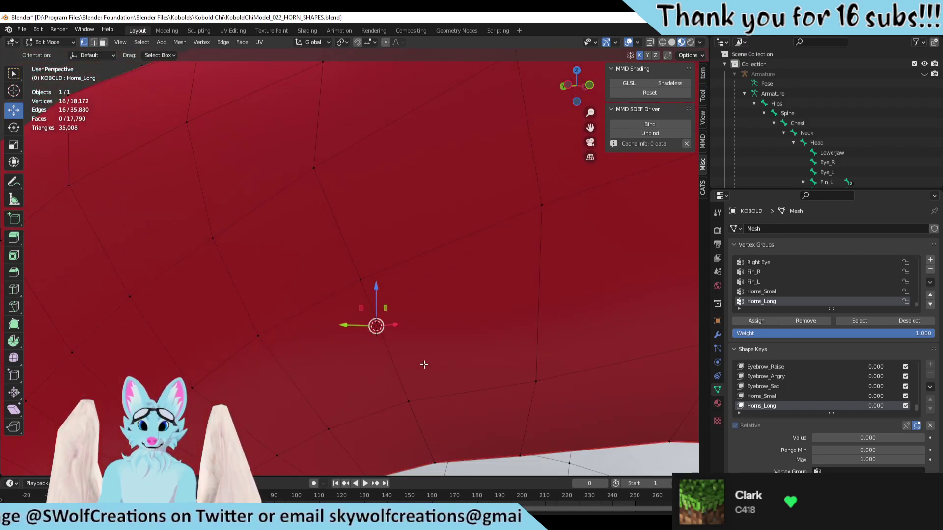
pyautogui.moveTo(434, 207); pyautogui.dragTo(293, 204, button='middle')
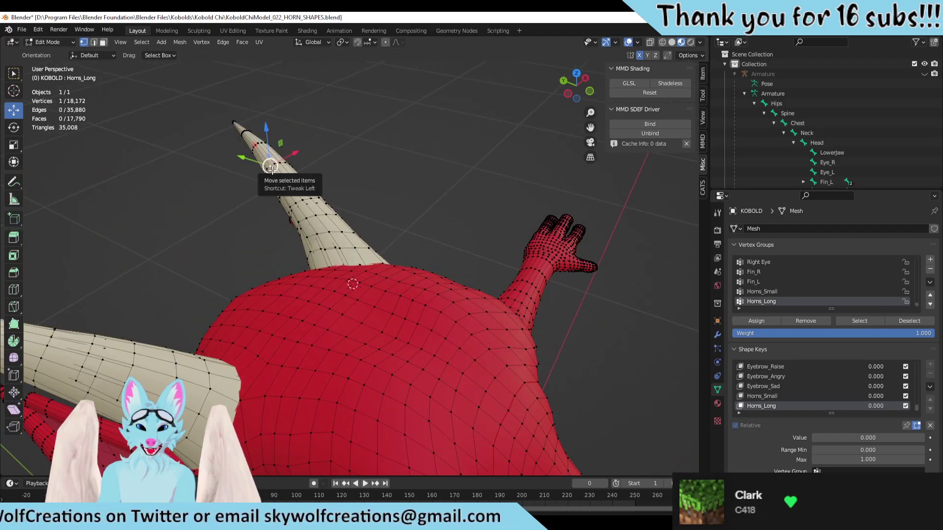
pyautogui.press('l')
pyautogui.moveTo(466, 270); pyautogui.dragTo(432, 206, button='middle')
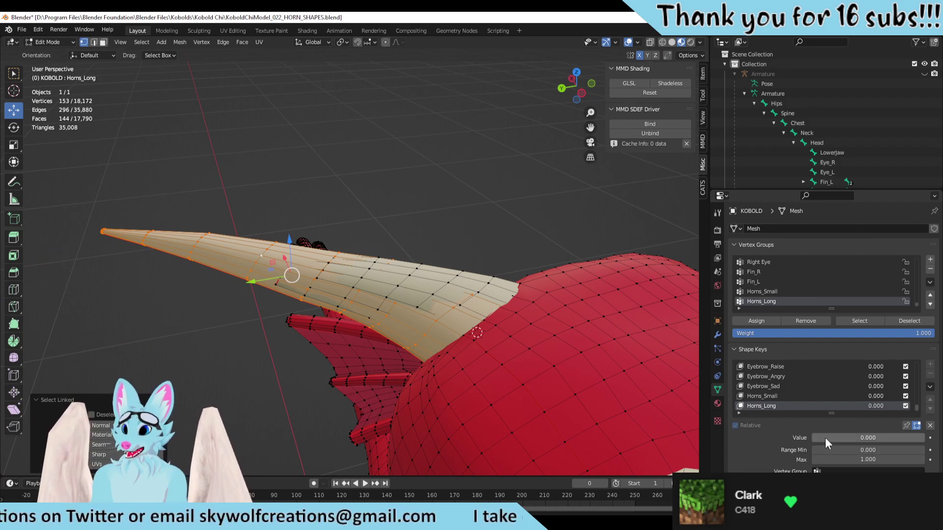
pyautogui.moveTo(825, 438); pyautogui.dragTo(935, 438)
pyautogui.moveTo(382, 255); pyautogui.dragTo(304, 270, button='middle')
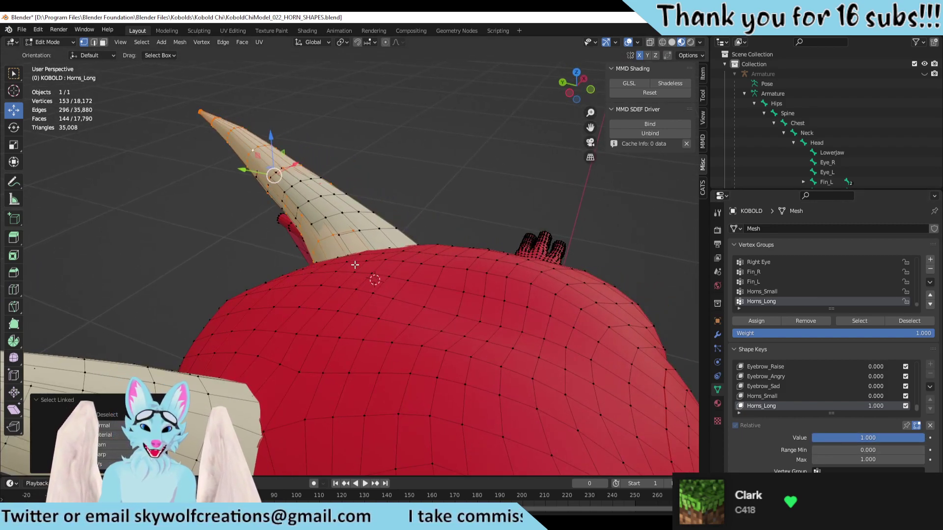
# Step: Collapse the selected left long horn onto the 3D cursor with Selection to Cursor
pyautogui.hotkey('shift', 's')
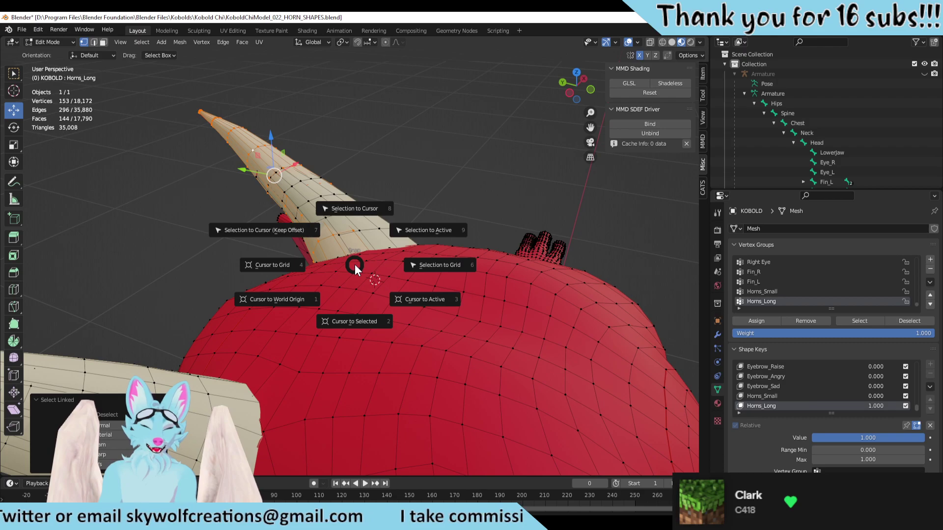
pyautogui.click(358, 205)
pyautogui.moveTo(368, 203); pyautogui.dragTo(448, 194, button='middle')
pyautogui.scroll(-5, 413, 205)
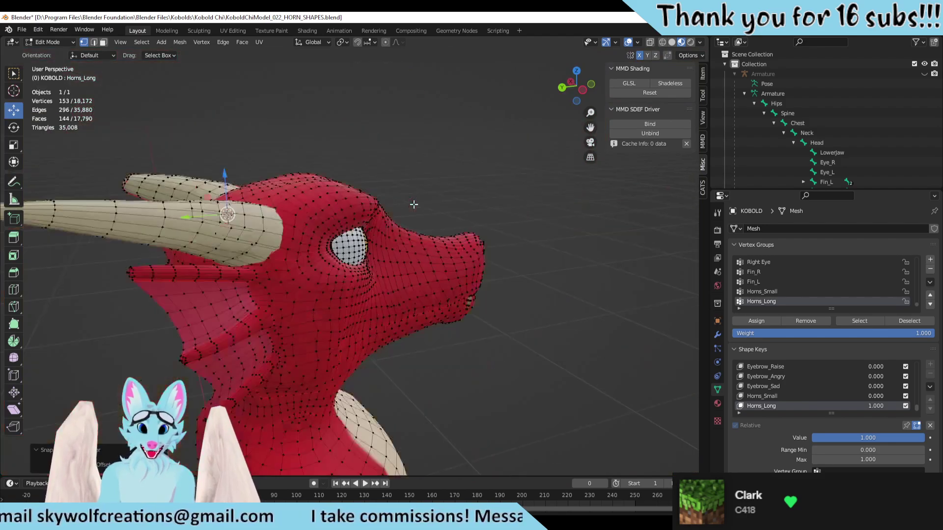
pyautogui.scroll(-2, 414, 204)
# Step: Deselect everything, then vary the Horns_Long shape key's value to compare the horns, leaving it at 1.000
pyautogui.keyDown('shift'); pyautogui.moveTo(334, 234); pyautogui.dragTo(527, 309, button='middle'); pyautogui.keyUp('shift')
pyautogui.click(553, 240)
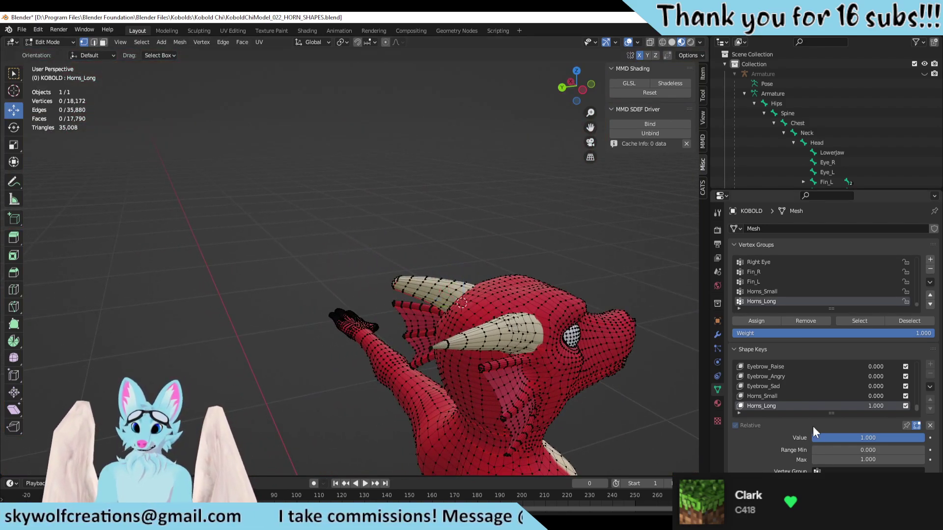
pyautogui.moveTo(867, 438); pyautogui.dragTo(911, 438)
pyautogui.scroll(2, 510, 314)
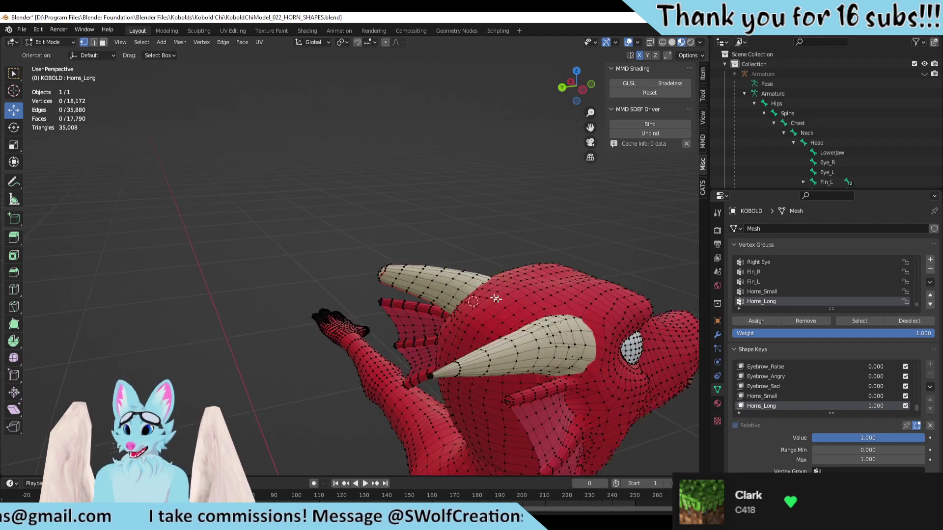
# Step: Select the edge loop around the right long horn's open base and snap the 3D cursor to it
pyautogui.keyDown('shift'); pyautogui.moveTo(511, 324); pyautogui.dragTo(358, 270, button='middle'); pyautogui.keyUp('shift')
pyautogui.scroll(10, 359, 270)
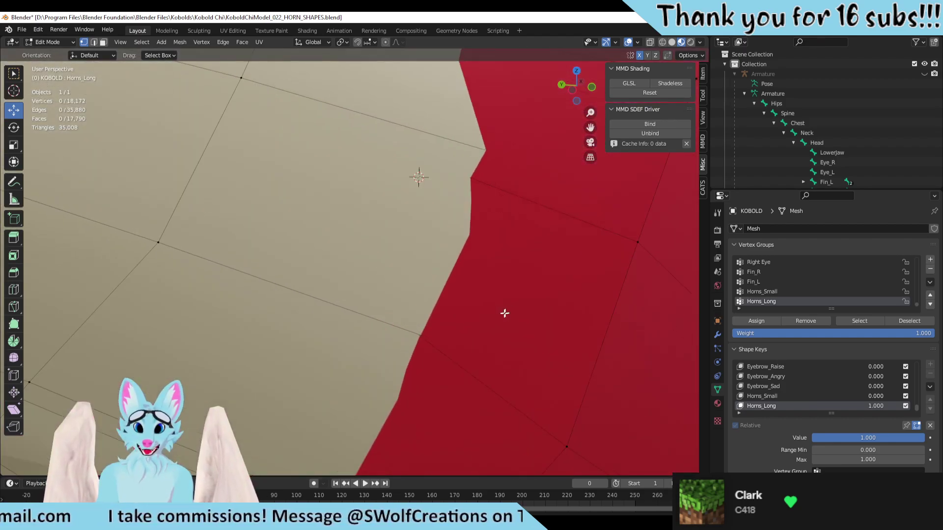
pyautogui.moveTo(505, 313); pyautogui.dragTo(389, 247, button='middle')
pyautogui.scroll(1, 389, 247)
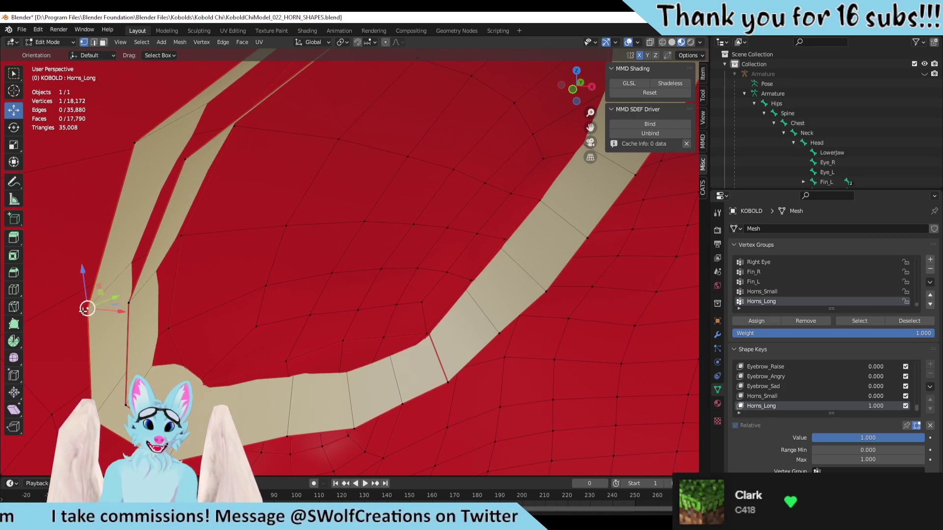
pyautogui.keyDown('alt'); pyautogui.click(88, 311); pyautogui.keyUp('alt')
pyautogui.moveTo(184, 318); pyautogui.dragTo(364, 302, button='middle')
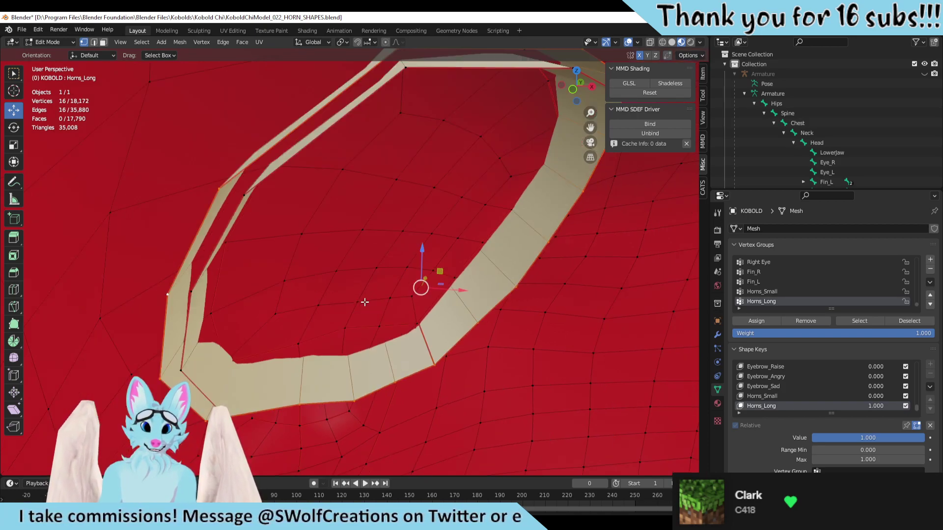
pyautogui.hotkey('shift', 's')
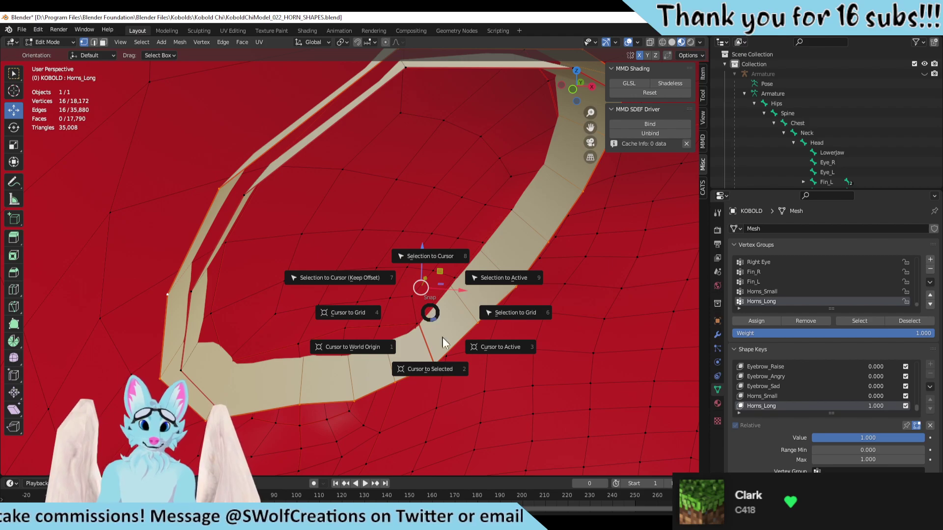
pyautogui.click(435, 366)
# Step: Select the right long horn with all linked geometry and collapse it onto the 3D cursor with Selection to Cursor
pyautogui.scroll(-4, 425, 359)
pyautogui.moveTo(324, 300); pyautogui.dragTo(43, 367, button='middle')
pyautogui.scroll(-3, 564, 252)
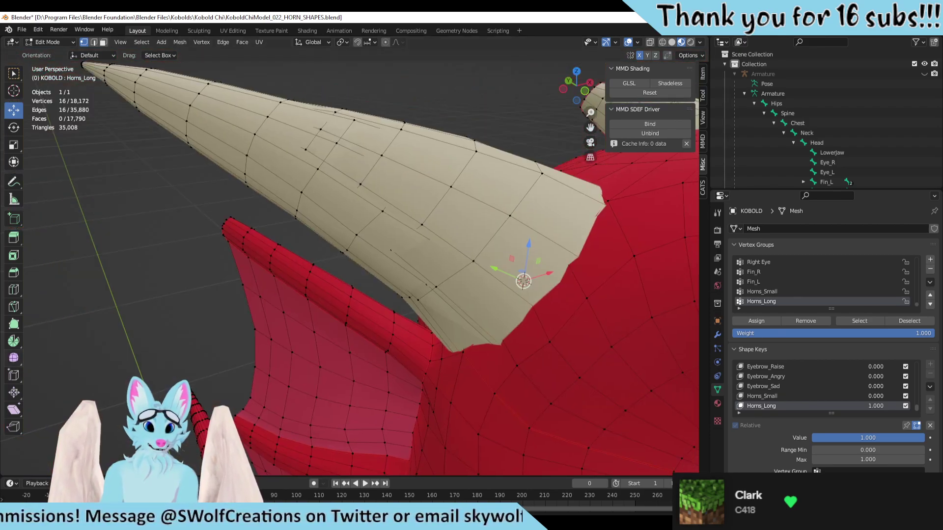
pyautogui.click(125, 87)
pyautogui.hotkey('ctrl', 'l')
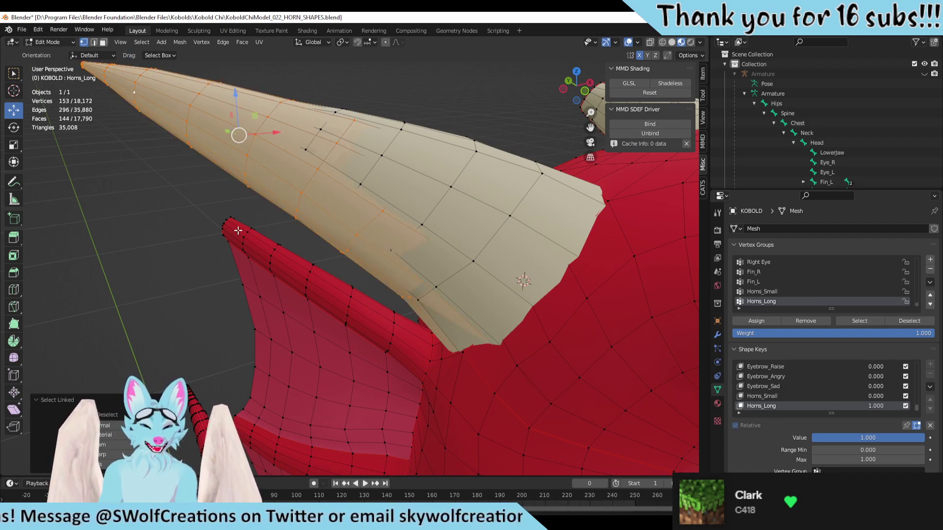
pyautogui.hotkey('shift', 's')
pyautogui.click(246, 174)
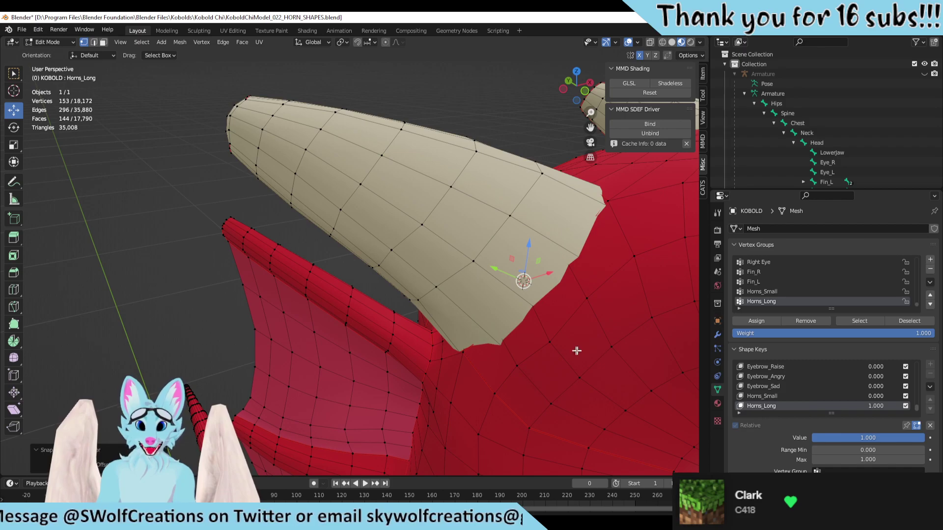
# Step: Inspect the collapsed right horn's base from inside and outside the head
pyautogui.keyDown('shift'); pyautogui.moveTo(589, 337); pyautogui.dragTo(189, 235, button='middle'); pyautogui.keyUp('shift')
pyautogui.scroll(6, 305, 236)
pyautogui.keyDown('shift'); pyautogui.moveTo(305, 236); pyautogui.dragTo(162, 220, button='middle'); pyautogui.keyUp('shift')
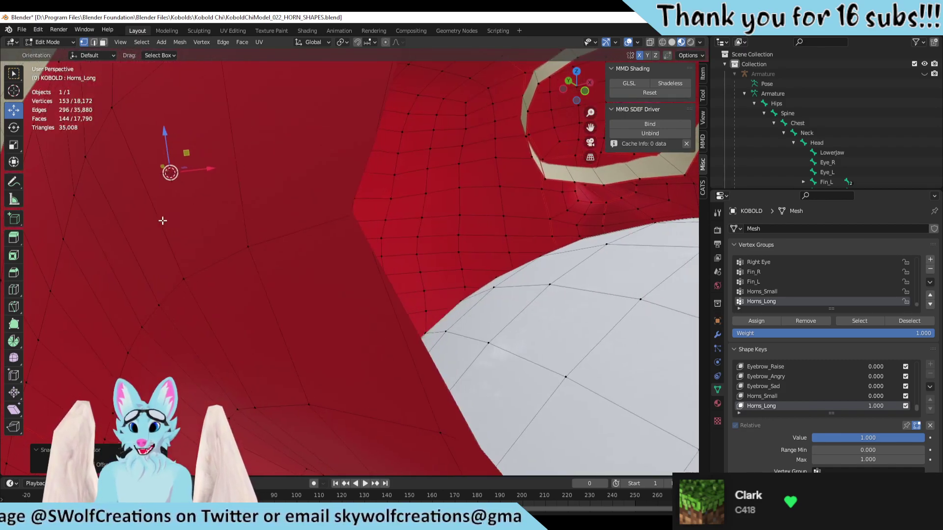
pyautogui.scroll(3, 162, 221)
pyautogui.moveTo(317, 223); pyautogui.dragTo(264, 198, button='middle')
pyautogui.scroll(-3, 264, 194)
pyautogui.scroll(1, 263, 195)
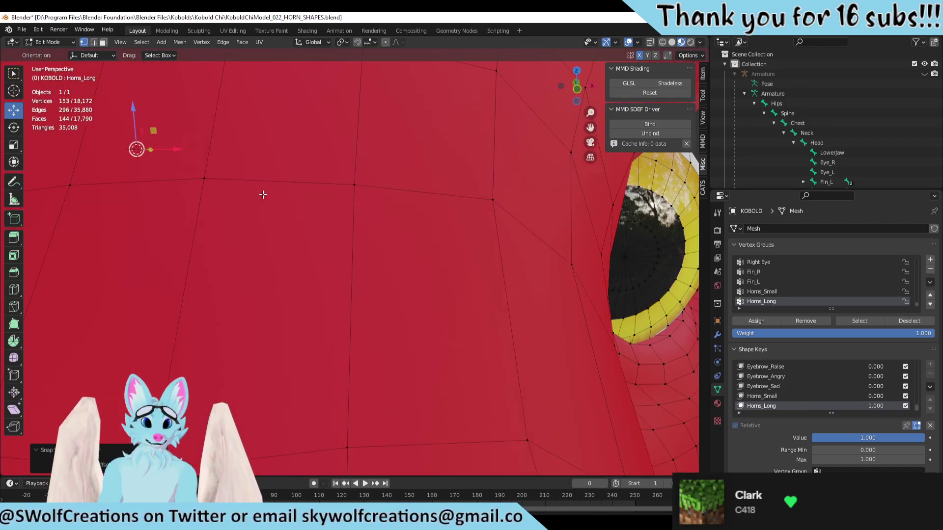
pyautogui.scroll(2, 273, 202)
pyautogui.scroll(-8, 307, 234)
pyautogui.moveTo(253, 263); pyautogui.dragTo(345, 266, button='middle')
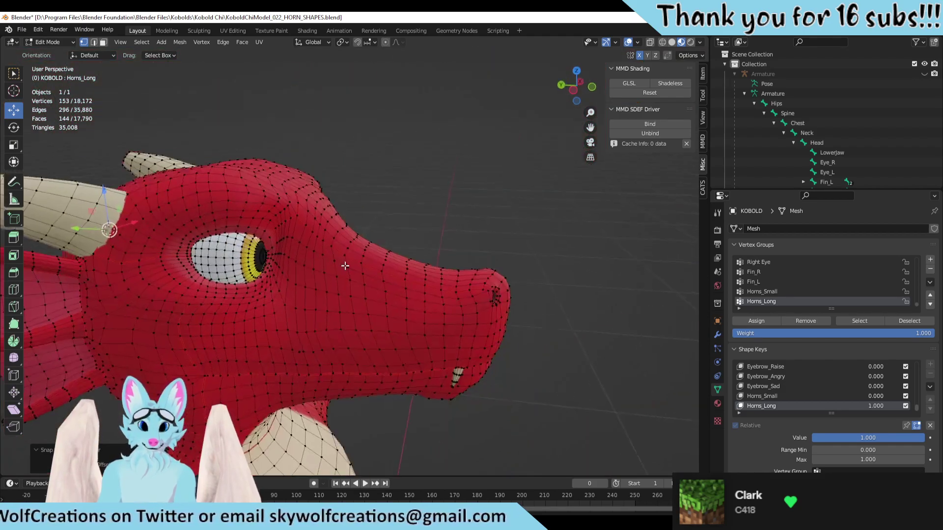
pyautogui.scroll(-4, 345, 266)
# Step: Deselect everything, set the Horns_Long shape key's value to 0.000 and save the file
pyautogui.hotkey('alt', 'a')
pyautogui.scroll(3, 428, 250)
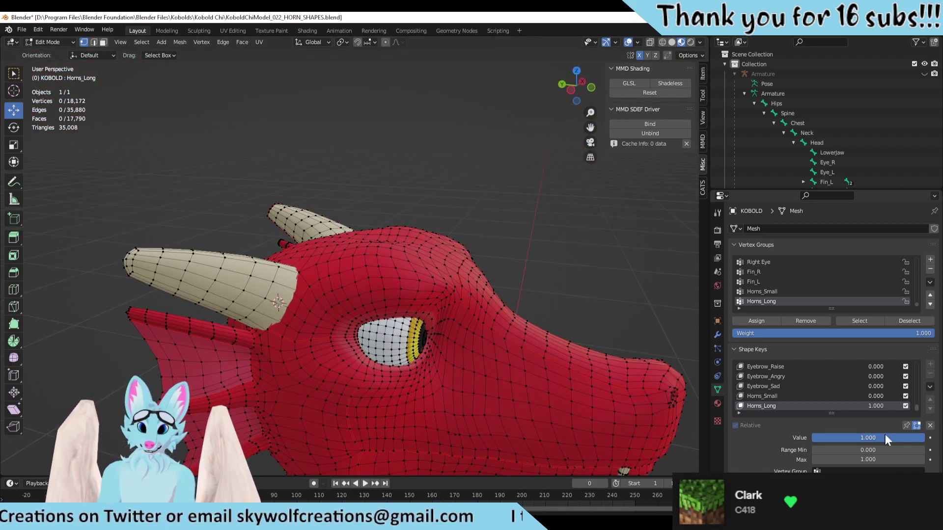
pyautogui.moveTo(922, 438); pyautogui.dragTo(815, 437)
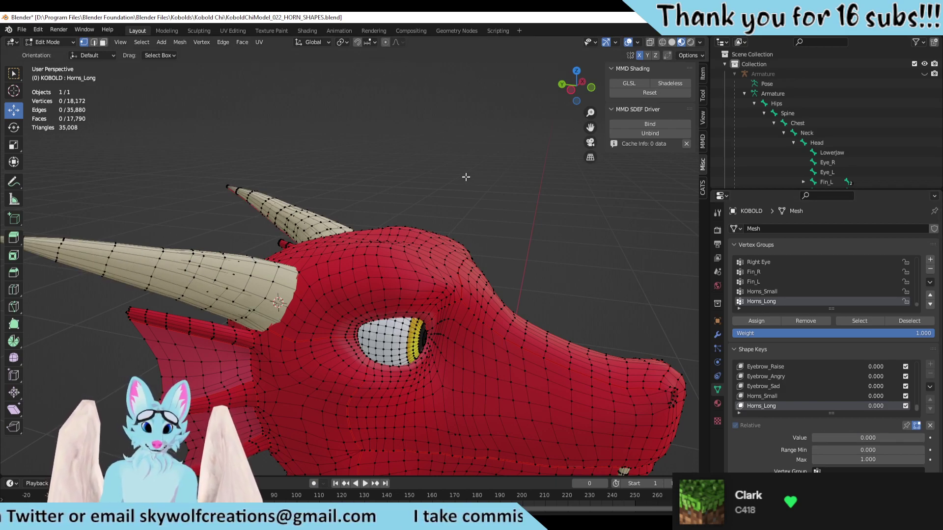
pyautogui.hotkey('ctrl', 's')
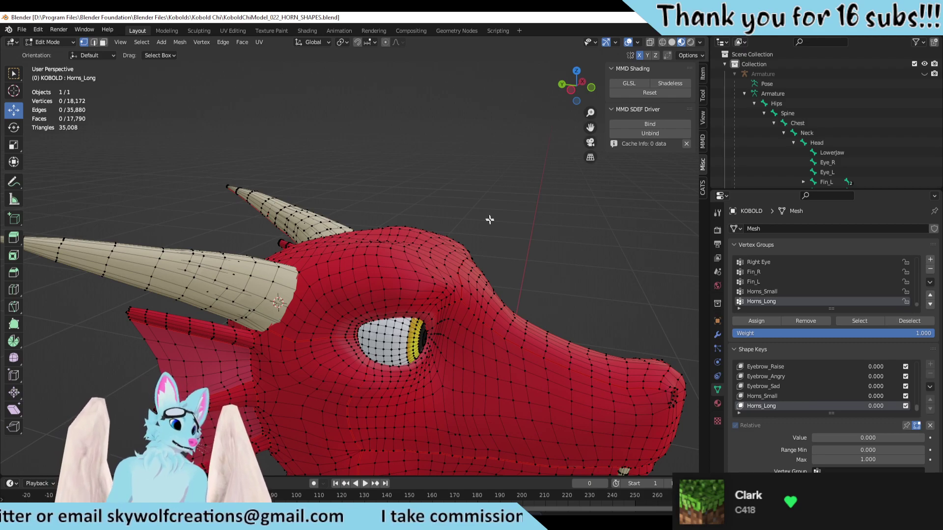
# Step: View the head from its other side and look through the shape key list, making Basis the active key
pyautogui.moveTo(489, 219); pyautogui.dragTo(500, 336, button='middle')
pyautogui.scroll(15, 818, 374)
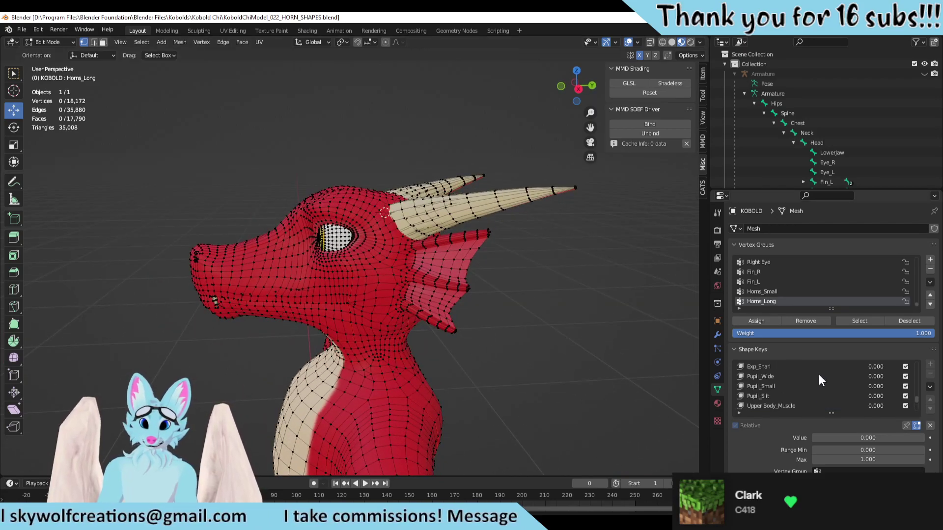
pyautogui.scroll(1, 815, 373)
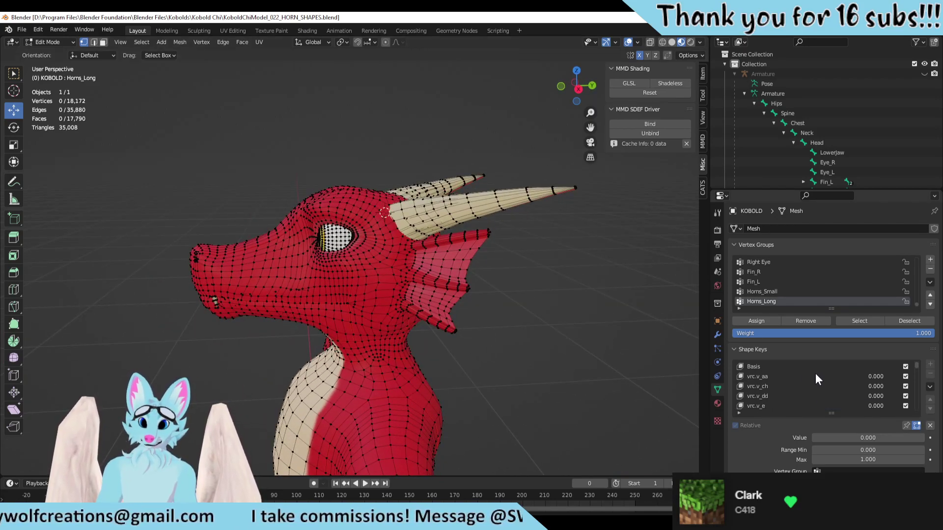
pyautogui.click(780, 367)
pyautogui.scroll(-4, 793, 378)
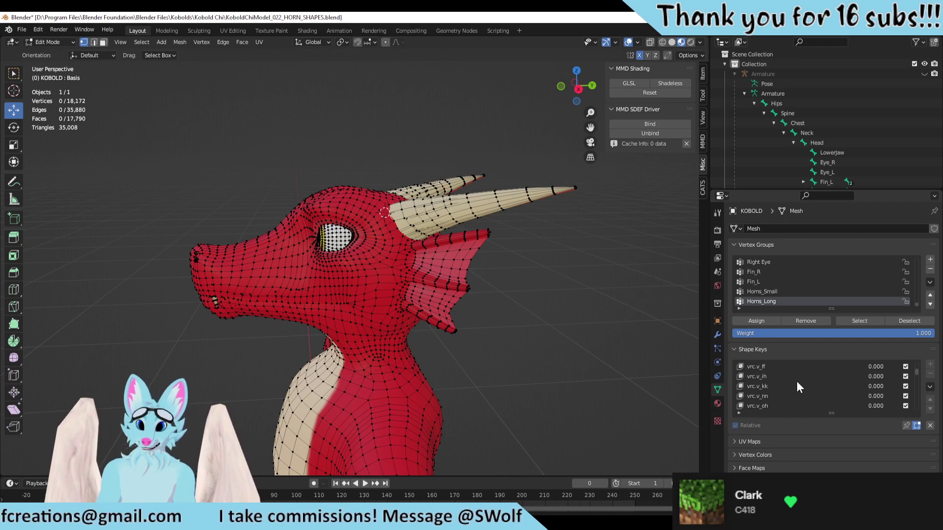
pyautogui.scroll(-12, 831, 393)
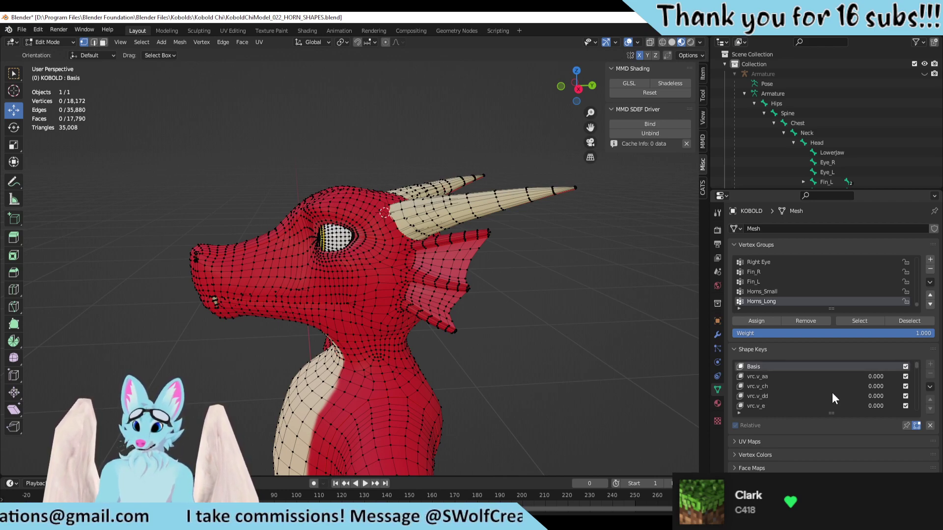
pyautogui.scroll(-5, 830, 405)
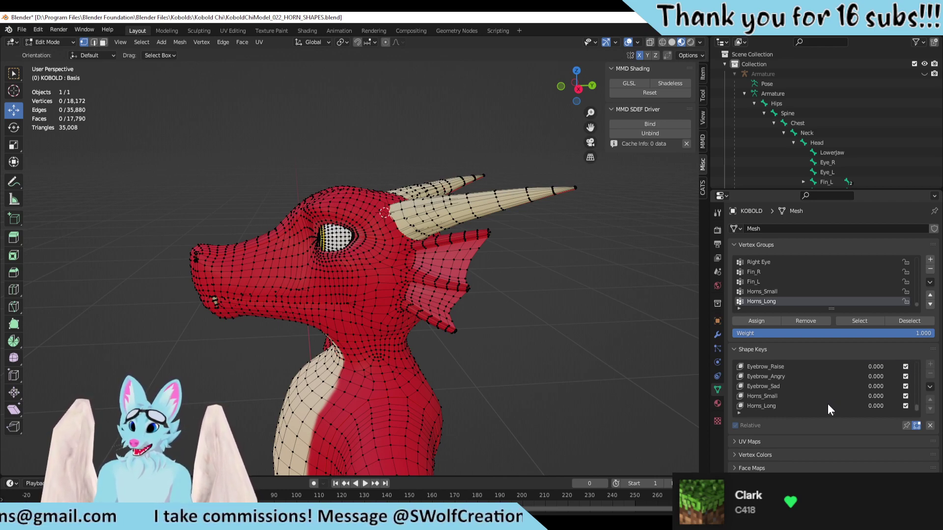
# Step: Make Horns_Long the active shape key and set its value to 1.000
pyautogui.click(773, 406)
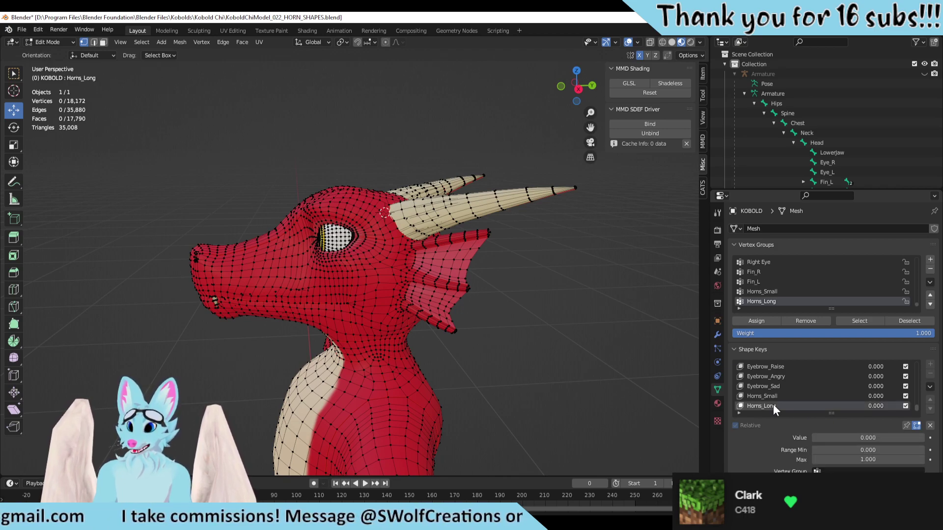
pyautogui.click(899, 438)
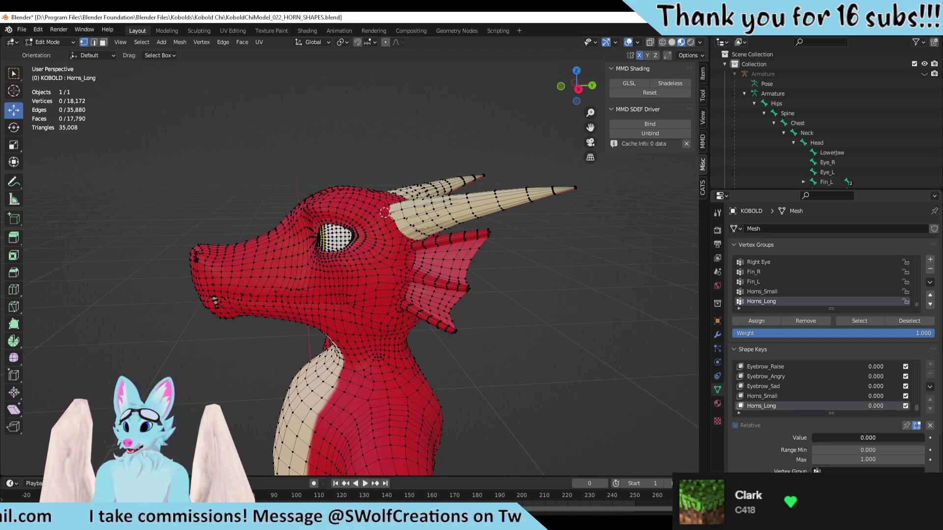
pyautogui.click(899, 437)
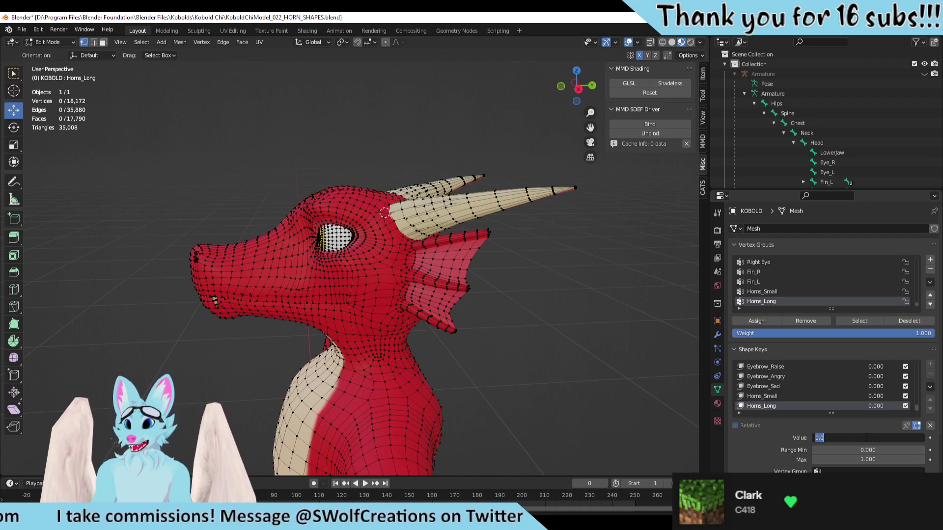
pyautogui.write('1')
pyautogui.press('Return')
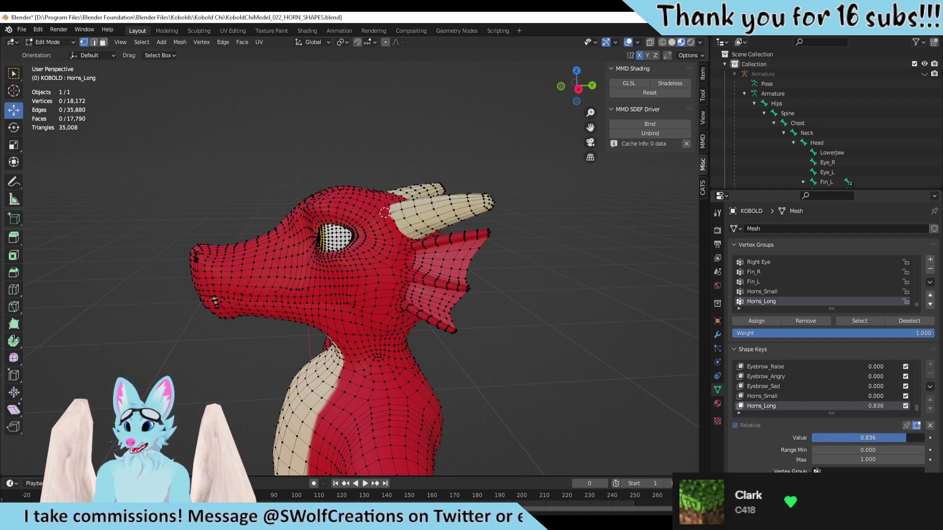
# Step: Vary the Horns_Small shape key's value to compare the horns, leaving it at 0.000
pyautogui.click(758, 395)
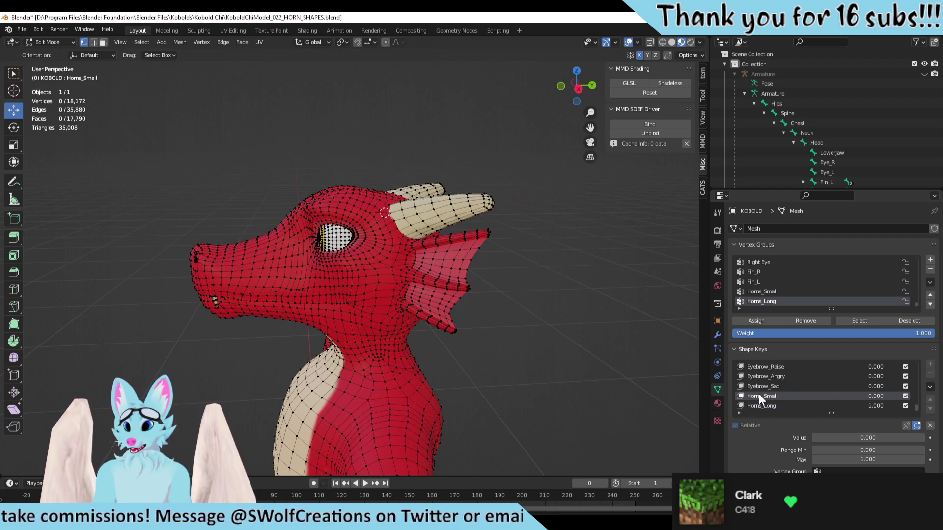
pyautogui.click(913, 439)
pyautogui.moveTo(913, 439); pyautogui.dragTo(812, 438)
# Step: Select both small horns with all linked geometry and try moving them slightly along the Y axis in Horns_Small
pyautogui.scroll(3, 511, 257)
pyautogui.scroll(2, 441, 314)
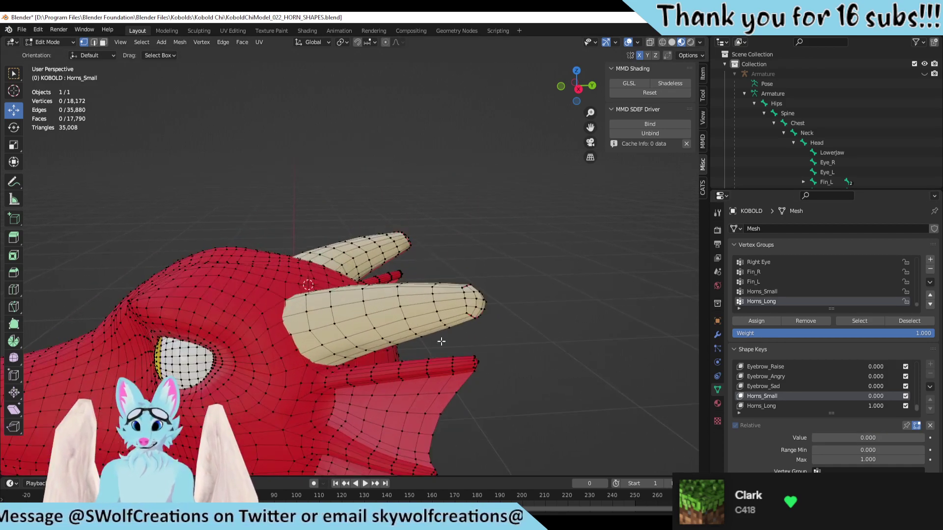
pyautogui.scroll(3, 444, 327)
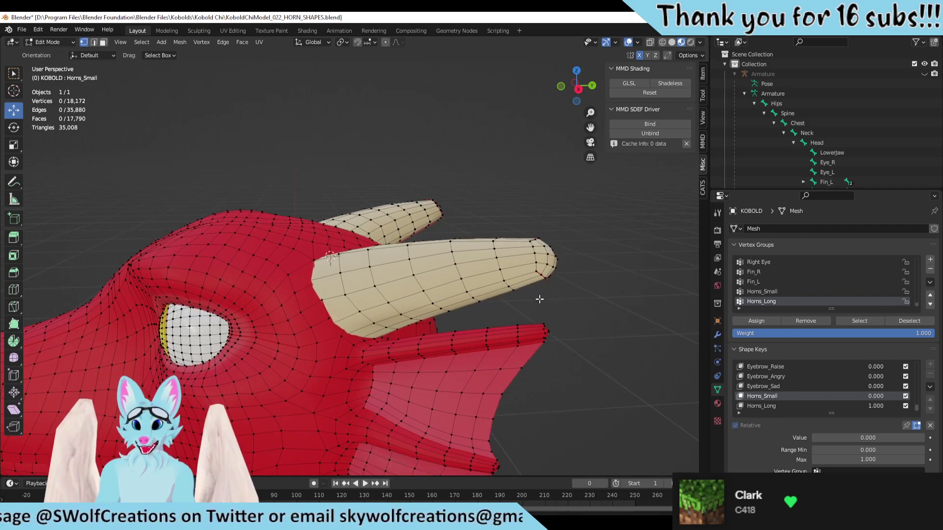
pyautogui.click(534, 282)
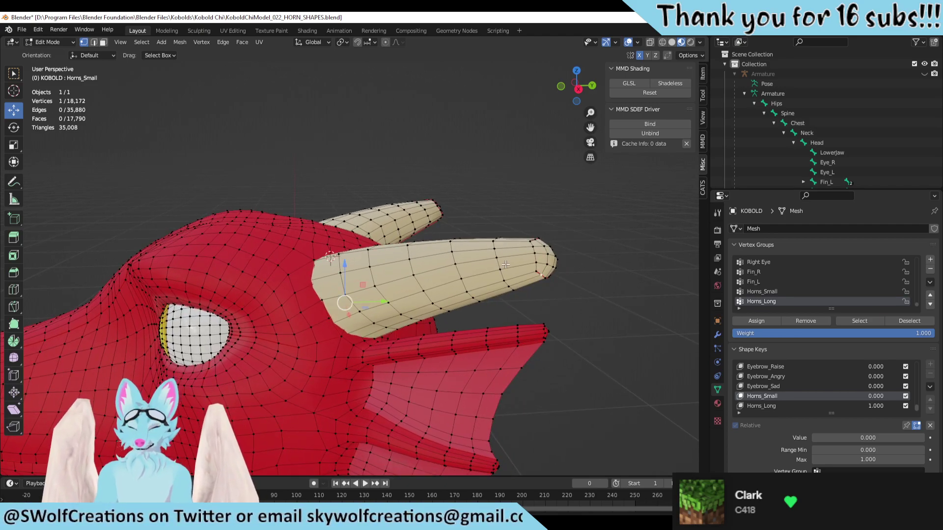
pyautogui.press('l')
pyautogui.press('l')
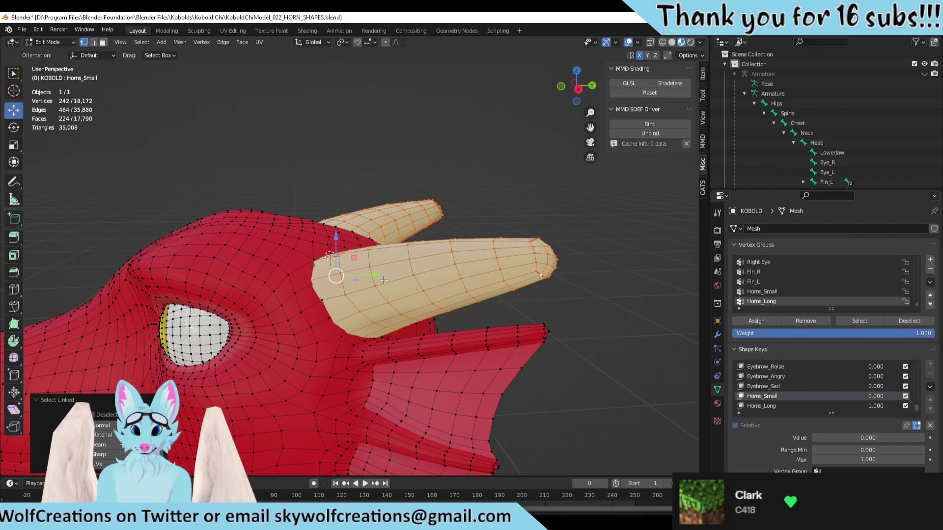
pyautogui.moveTo(377, 274); pyautogui.dragTo(387, 275)
pyautogui.moveTo(574, 290); pyautogui.dragTo(554, 279, button='middle')
# Step: Set the Horns_Long shape key's value to 0.000, then test Horns_Small's value and leave it at 0.000
pyautogui.click(794, 404)
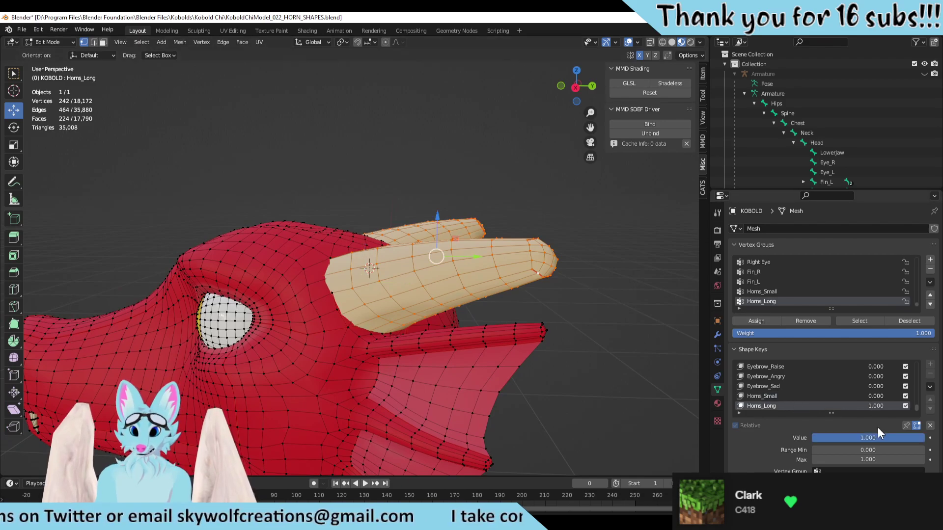
pyautogui.moveTo(888, 437); pyautogui.dragTo(805, 437)
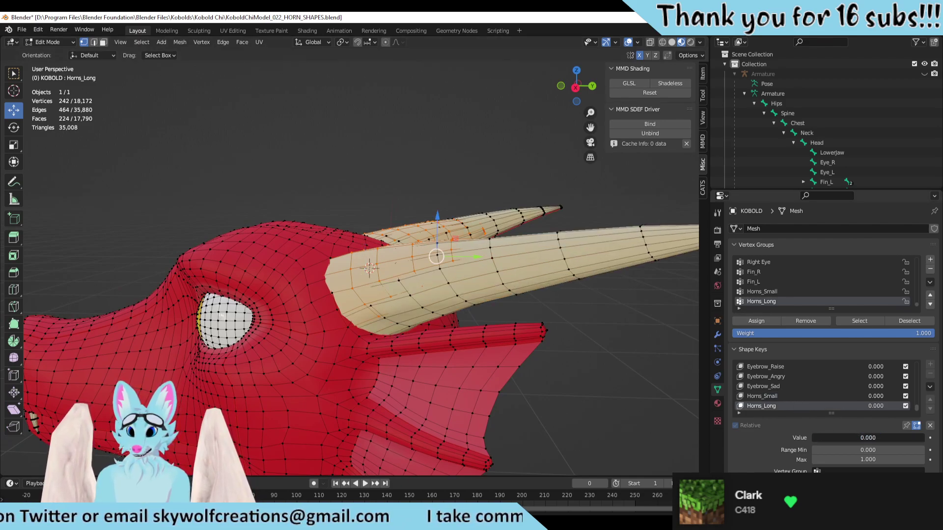
pyautogui.click(811, 398)
pyautogui.moveTo(900, 437); pyautogui.dragTo(811, 435)
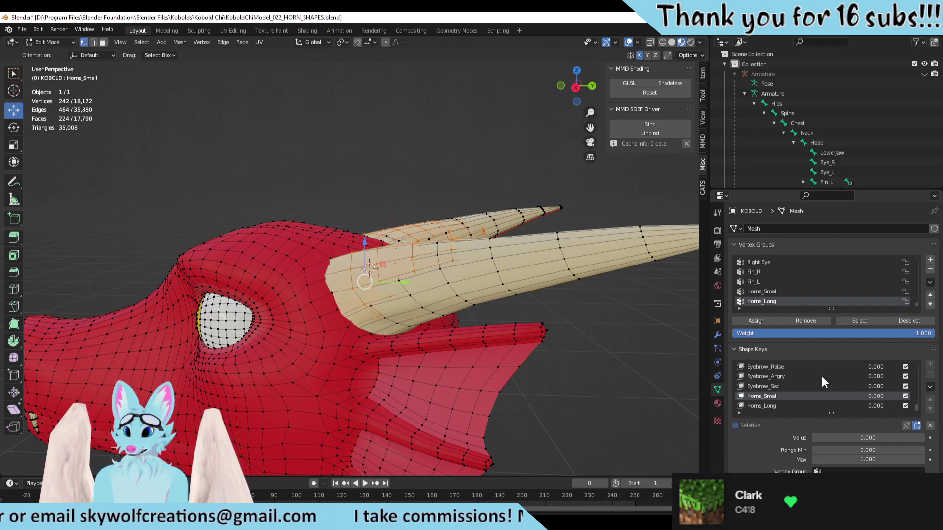
# Step: Make Basis the active shape key, try moving the selected small horns slightly along the Y axis, and deselect everything
pyautogui.scroll(6, 817, 392)
pyautogui.scroll(5, 810, 384)
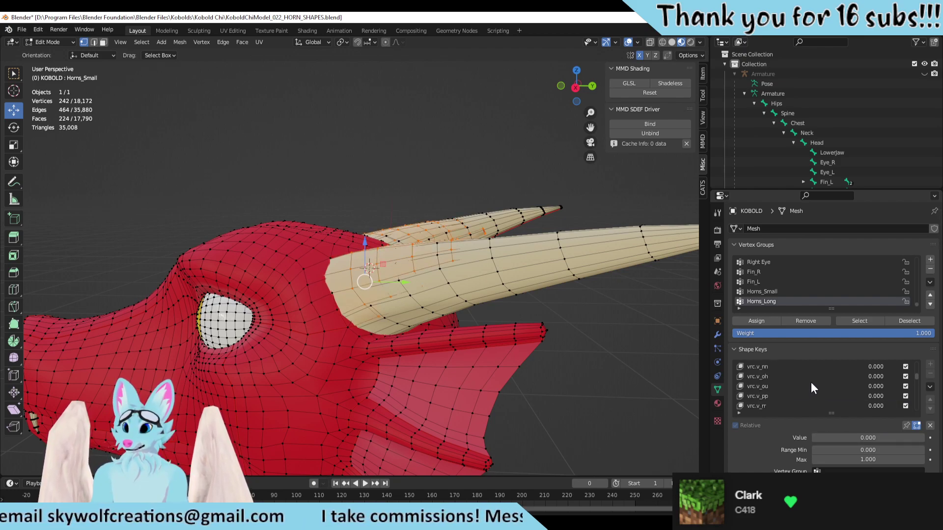
pyautogui.click(771, 366)
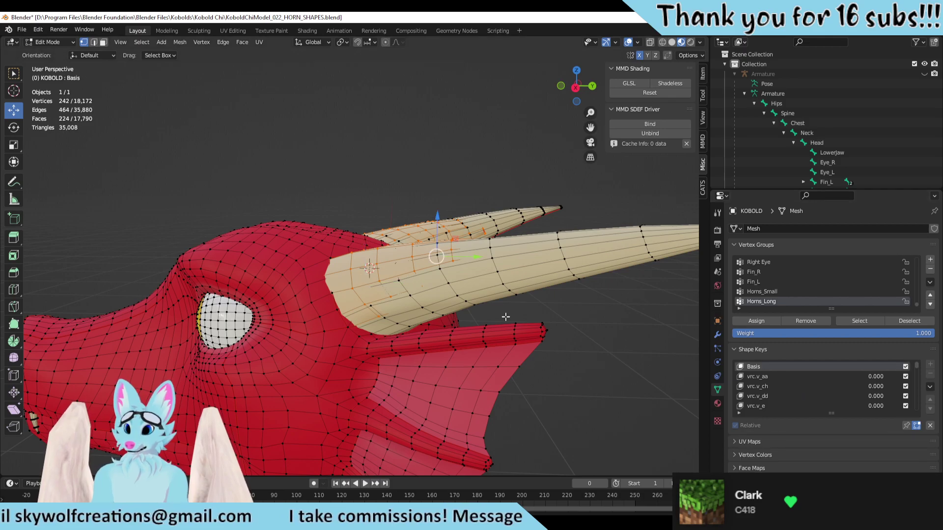
pyautogui.moveTo(505, 316); pyautogui.dragTo(539, 334, button='middle')
pyautogui.scroll(1, 428, 248)
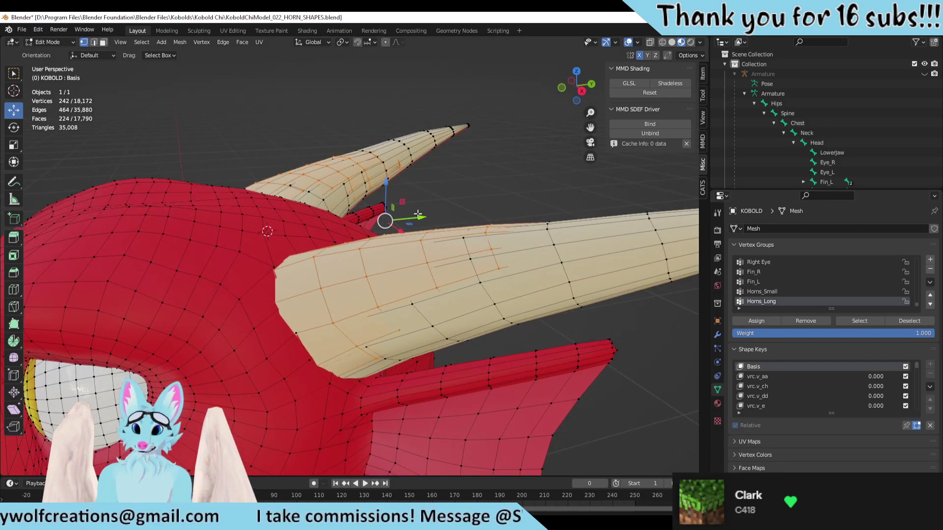
pyautogui.moveTo(422, 217); pyautogui.dragTo(429, 218)
pyautogui.click(550, 176)
# Step: Deselect everything, make Horns_Long the active shape key, and set its value to 1.000 to compare the horns
pyautogui.moveTo(550, 176); pyautogui.dragTo(653, 390, button='middle')
pyautogui.scroll(-4, 781, 392)
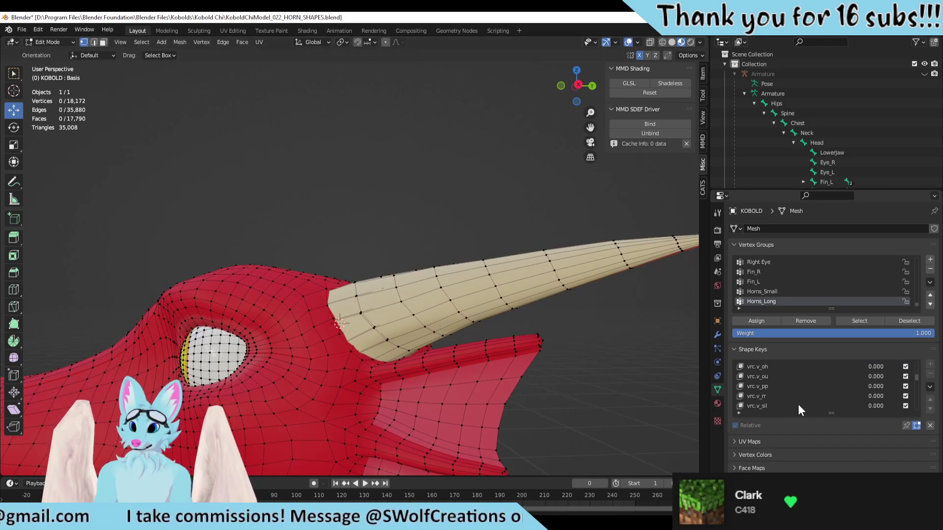
pyautogui.scroll(-6, 797, 404)
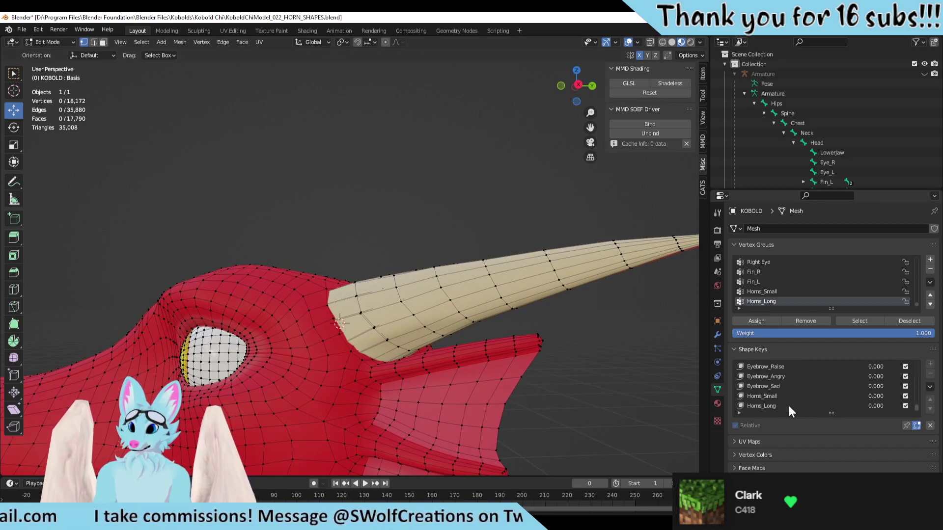
pyautogui.click(788, 405)
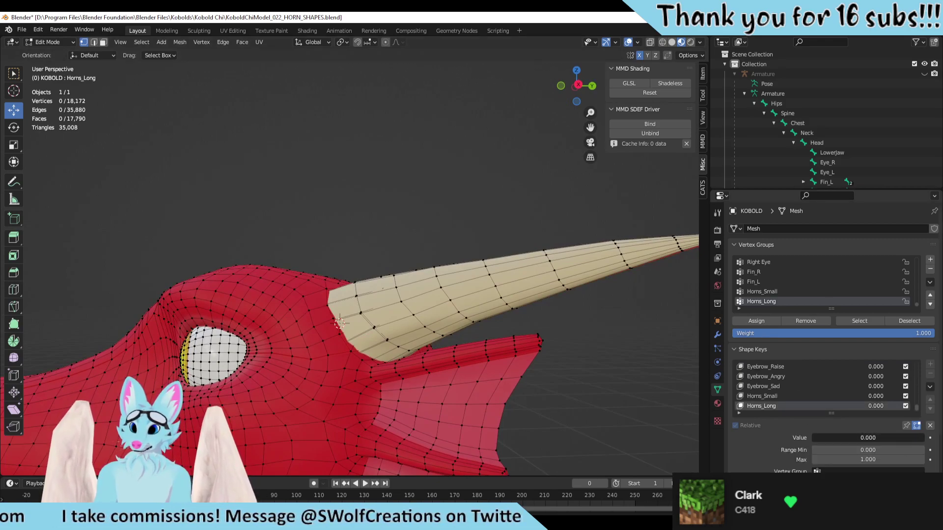
pyautogui.moveTo(815, 438); pyautogui.dragTo(924, 438)
pyautogui.moveTo(611, 305); pyautogui.dragTo(446, 329, button='middle')
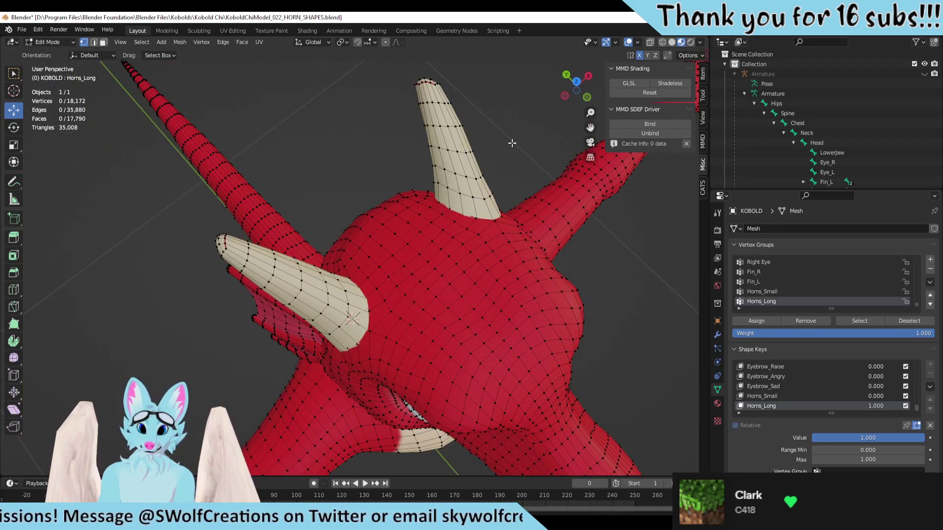
# Step: Undo back to the small horns' selection in Basis and move them about 0.006 m along the Y axis
pyautogui.hotkey('ctrl', 'z')
pyautogui.hotkey('ctrl', 'z')
pyautogui.hotkey('ctrl', 'z')
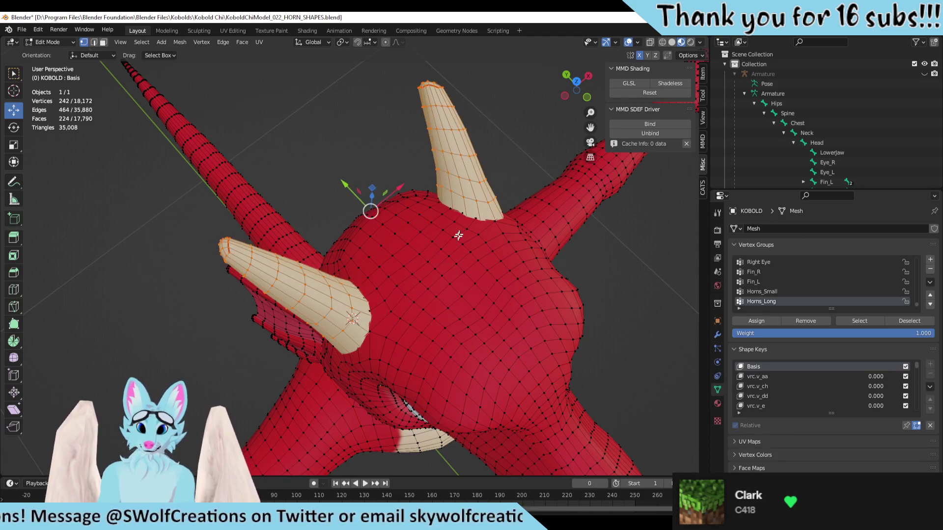
pyautogui.moveTo(458, 236); pyautogui.dragTo(389, 299, button='middle')
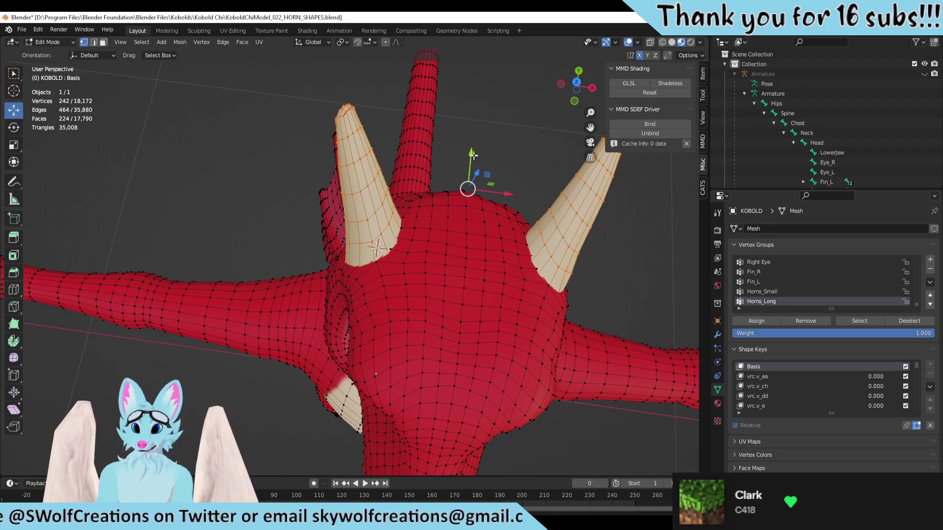
pyautogui.moveTo(471, 153); pyautogui.dragTo(490, 146)
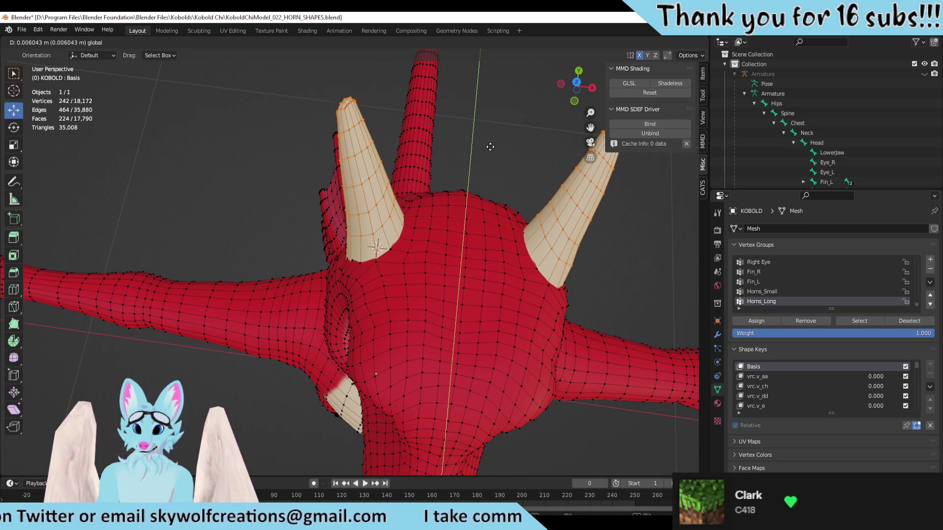
pyautogui.click(490, 147)
pyautogui.moveTo(490, 146); pyautogui.dragTo(590, 216, button='middle')
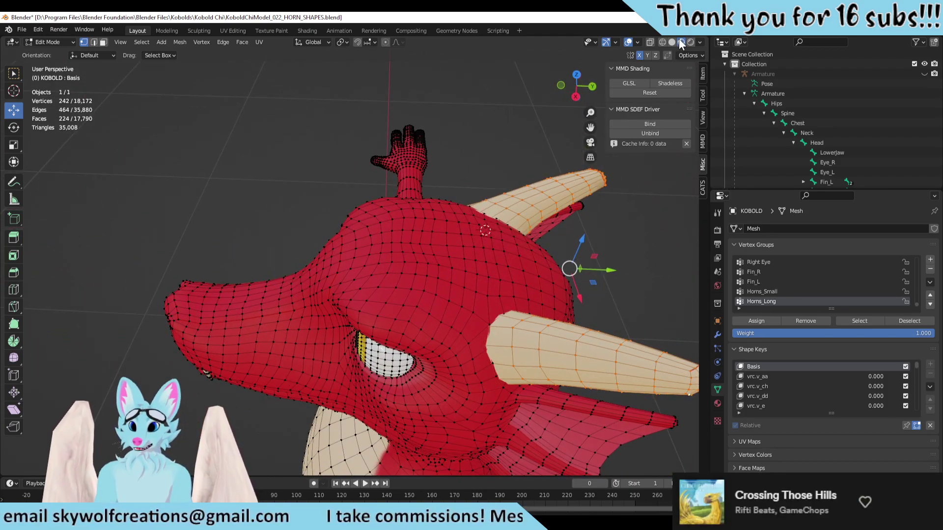
# Step: Turn on X-ray, check the small horns in the right orthographic view, and deselect everything
pyautogui.click(650, 42)
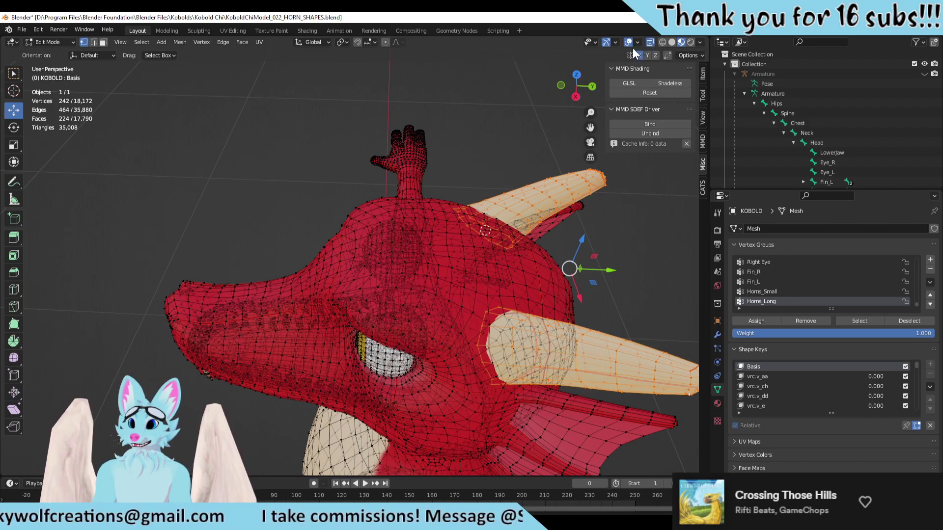
pyautogui.click(576, 96)
pyautogui.scroll(3, 651, 291)
pyautogui.keyDown('shift'); pyautogui.moveTo(691, 393); pyautogui.dragTo(144, 298, button='middle'); pyautogui.keyUp('shift')
pyautogui.scroll(4, 458, 353)
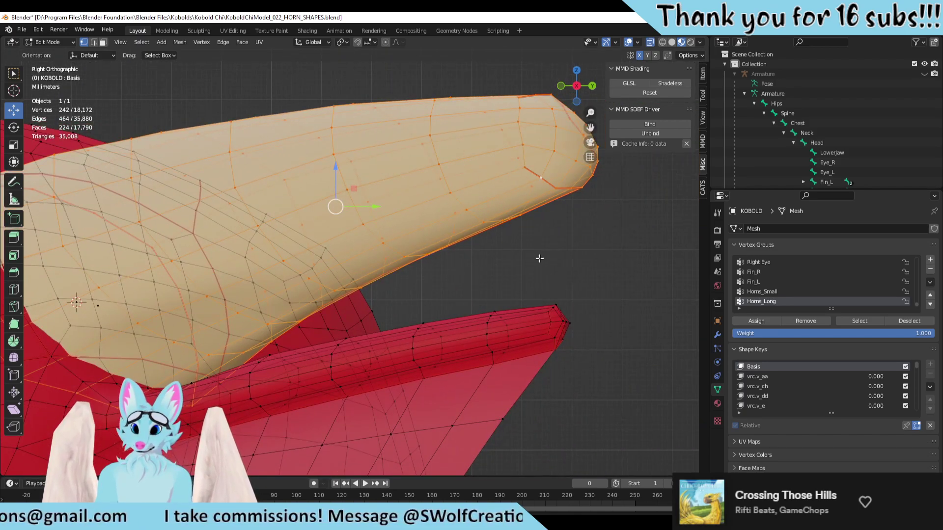
pyautogui.hotkey('alt', 'a')
pyautogui.moveTo(539, 259); pyautogui.dragTo(531, 229, button='middle')
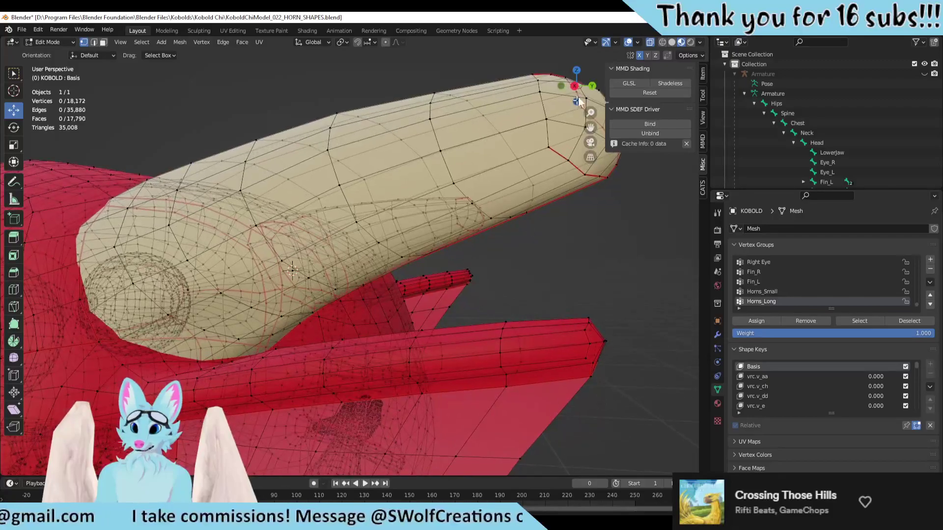
# Step: Select the upper tips of both head fins in the right view, try moving them, and undo the move
pyautogui.click(575, 86)
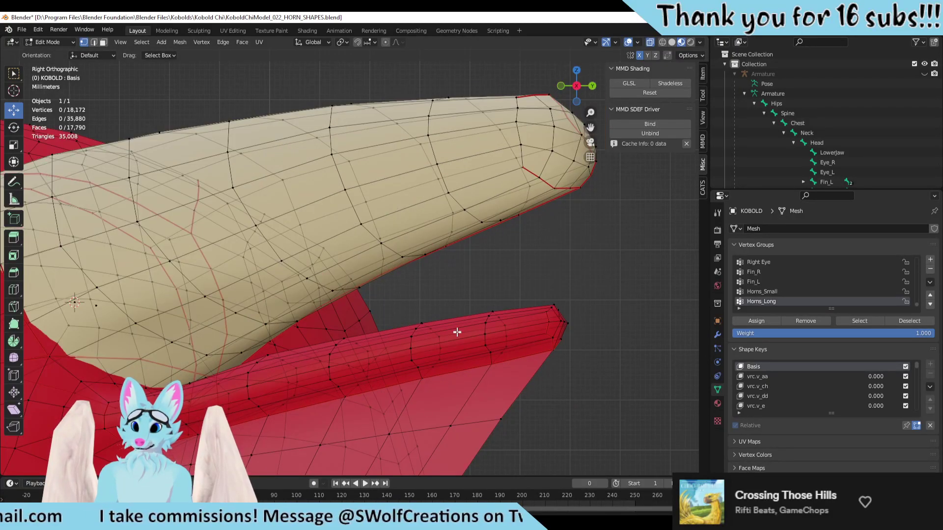
pyautogui.moveTo(588, 291); pyautogui.dragTo(545, 365)
pyautogui.moveTo(551, 325); pyautogui.dragTo(540, 375)
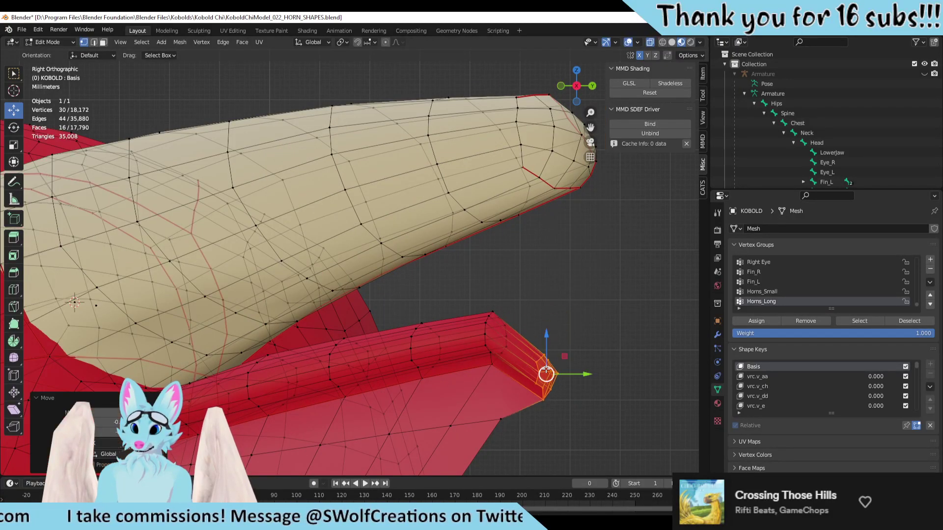
pyautogui.hotkey('ctrl', 'z')
# Step: Examine the horns' placement on the head from the right and from above through X-ray, then deselect the fin tips
pyautogui.press('KP_5')
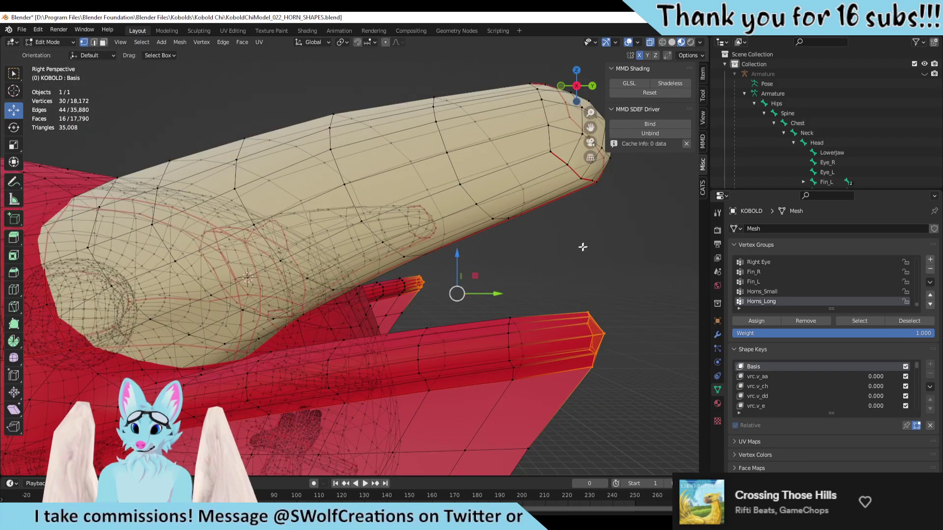
pyautogui.moveTo(490, 256); pyautogui.dragTo(508, 234, button='middle')
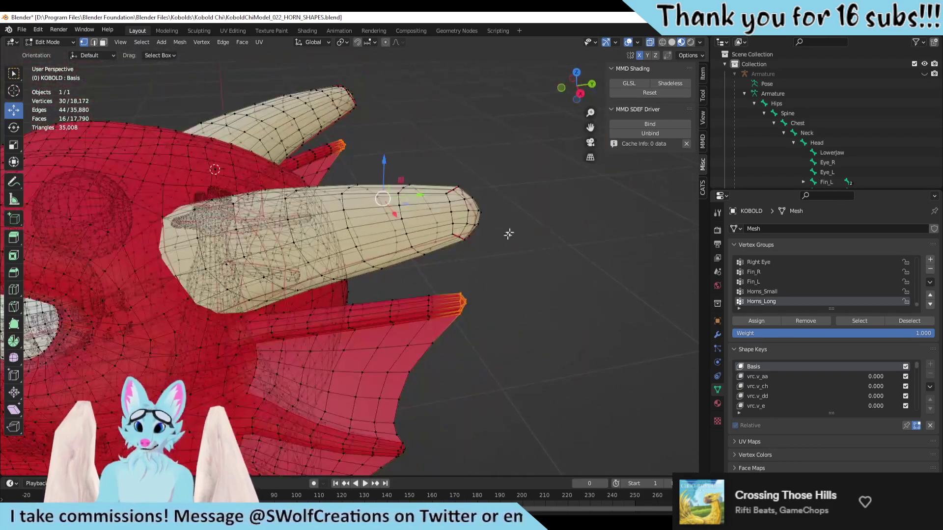
pyautogui.click(580, 94)
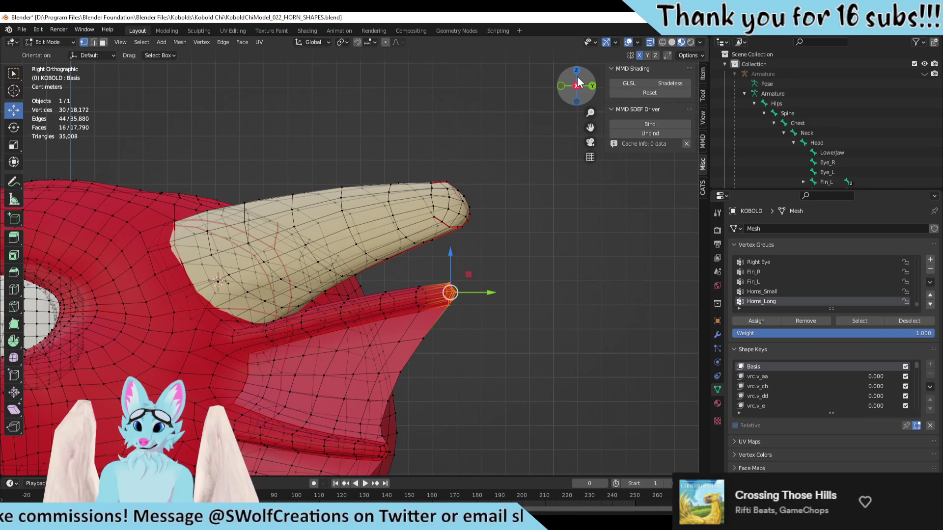
pyautogui.click(576, 73)
pyautogui.keyDown('shift'); pyautogui.moveTo(364, 224); pyautogui.dragTo(546, 229, button='middle'); pyautogui.keyUp('shift')
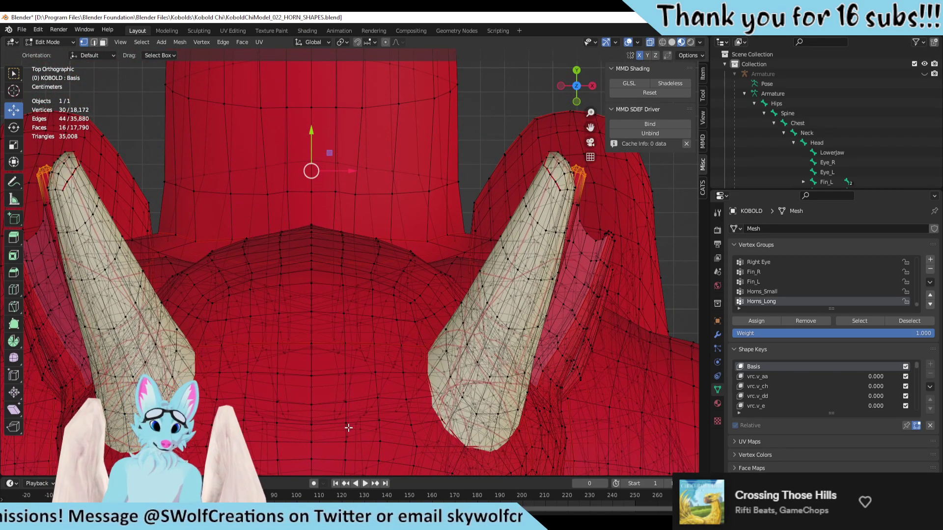
pyautogui.keyDown('shift'); pyautogui.moveTo(360, 423); pyautogui.dragTo(380, 309, button='middle'); pyautogui.keyUp('shift')
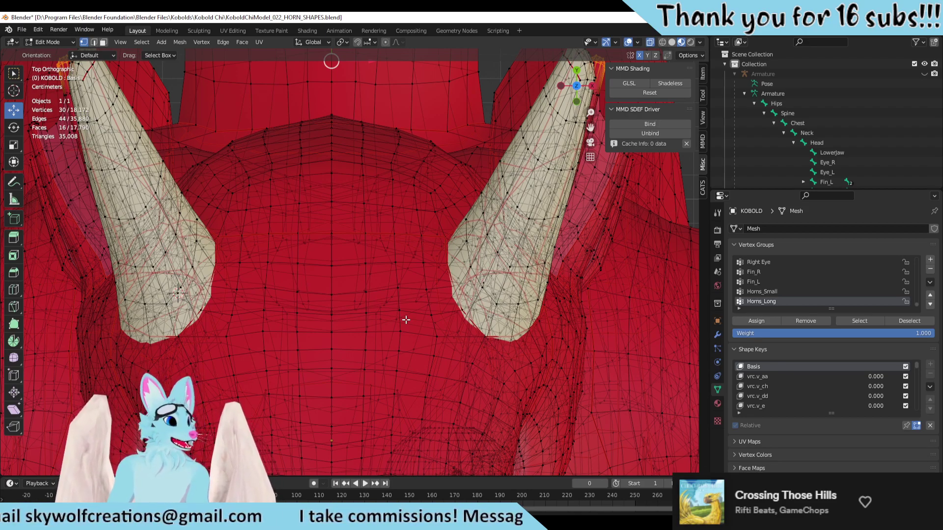
pyautogui.scroll(-3, 418, 324)
pyautogui.moveTo(419, 324); pyautogui.dragTo(287, 232, button='middle')
pyautogui.click(449, 236)
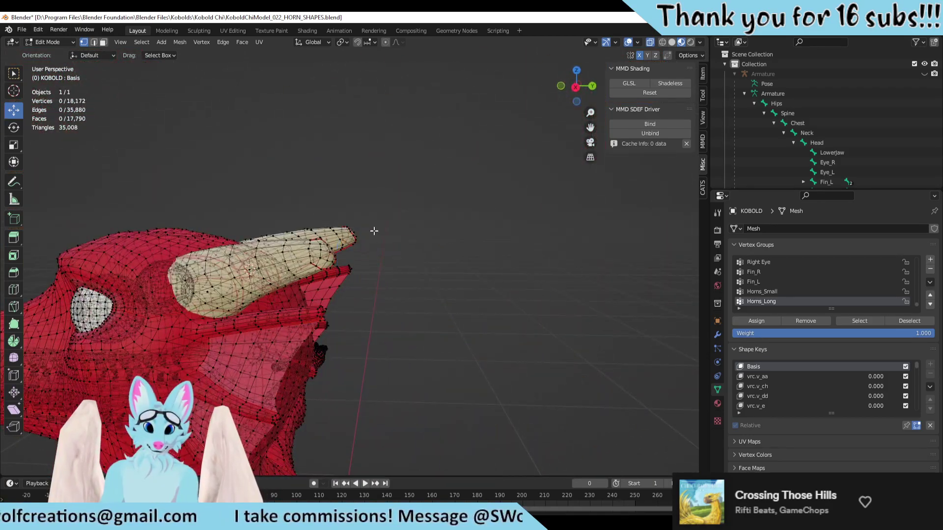
# Step: Select the Horns_Small vertex group's vertices, move them slightly along the Y axis in Basis, and return to Object Mode
pyautogui.moveTo(373, 230); pyautogui.dragTo(340, 292, button='middle')
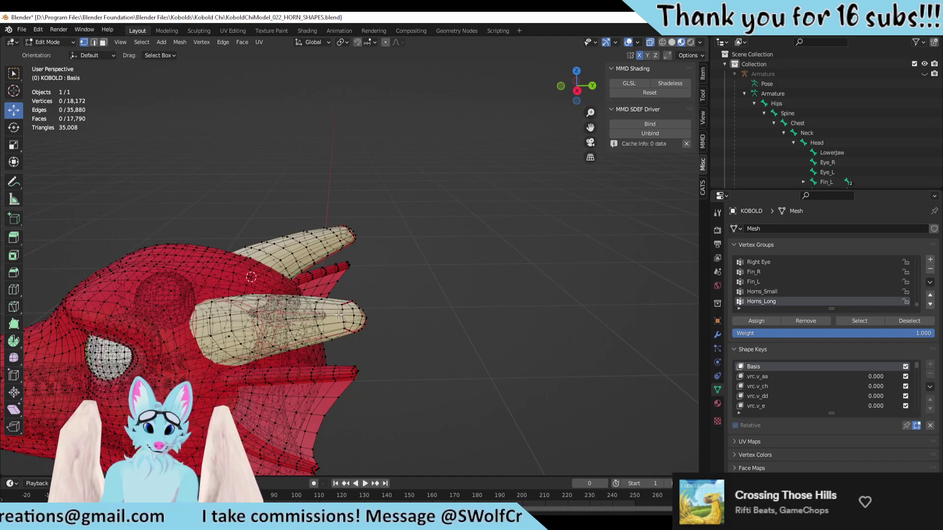
pyautogui.click(790, 292)
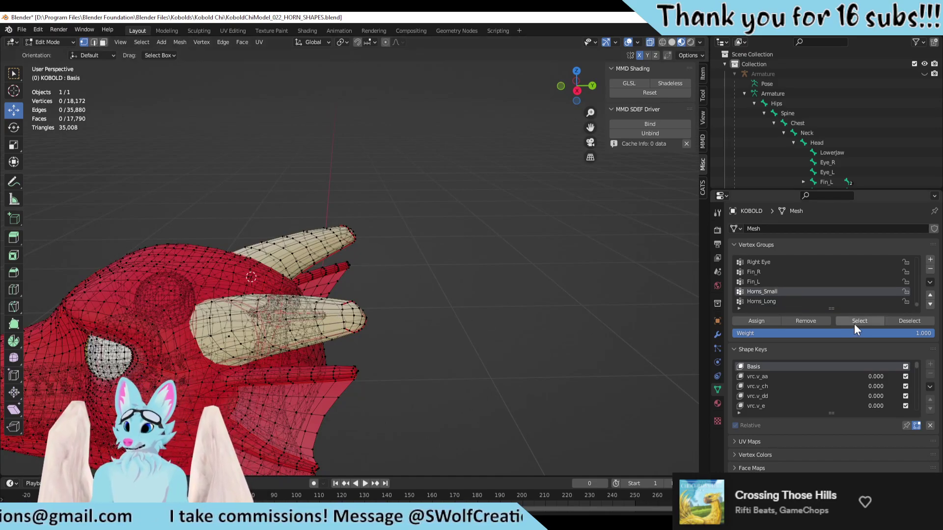
pyautogui.click(854, 322)
pyautogui.moveTo(331, 291); pyautogui.dragTo(378, 353, button='middle')
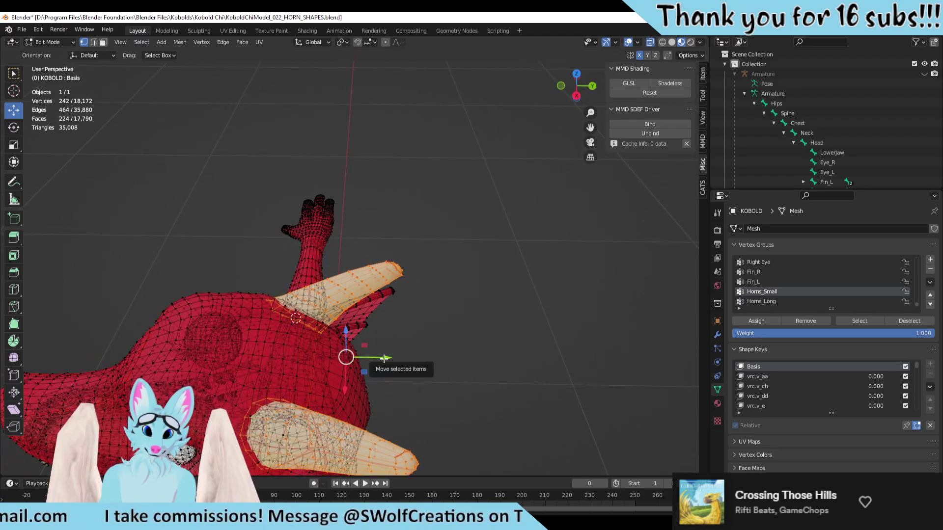
pyautogui.moveTo(385, 359); pyautogui.dragTo(390, 358)
pyautogui.press('Tab')
pyautogui.moveTo(491, 388); pyautogui.dragTo(562, 297, button='middle')
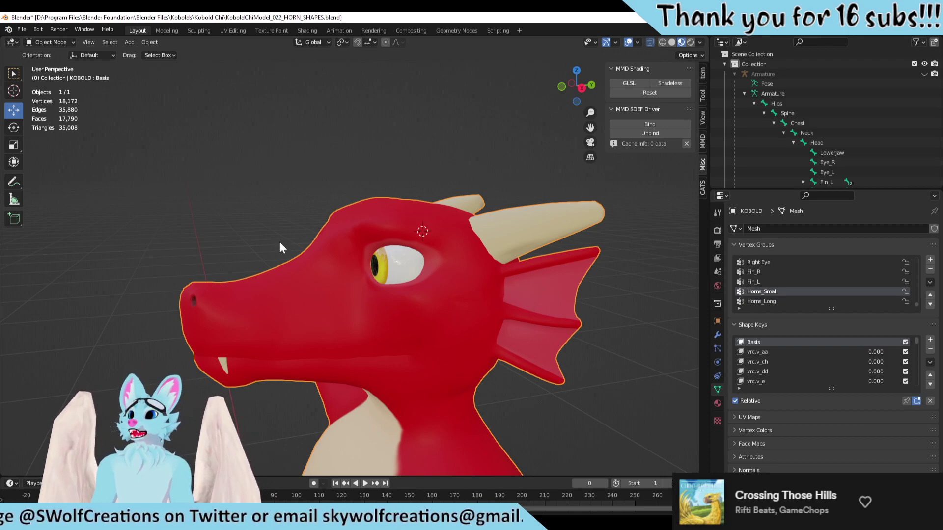
# Step: Examine the kobold's head with the small horns from several angles in Object Mode and save the file
pyautogui.moveTo(279, 242); pyautogui.dragTo(252, 275, button='middle')
pyautogui.scroll(-8, 297, 384)
pyautogui.keyDown('shift'); pyautogui.moveTo(373, 381); pyautogui.dragTo(359, 273, button='middle'); pyautogui.keyUp('shift')
pyautogui.scroll(3, 443, 284)
pyautogui.keyDown('shift'); pyautogui.moveTo(425, 256); pyautogui.dragTo(390, 300, button='middle'); pyautogui.keyUp('shift')
pyautogui.scroll(2, 390, 300)
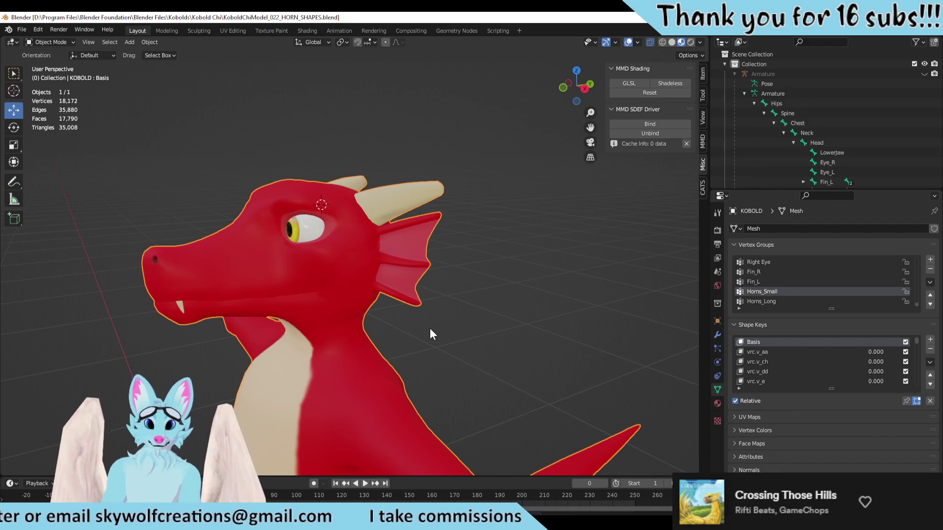
# Step: Return to Edit Mode, make Horns_Long the active shape key, and set its value to 0.000
pyautogui.moveTo(427, 309); pyautogui.dragTo(460, 326, button='middle')
pyautogui.press('Tab')
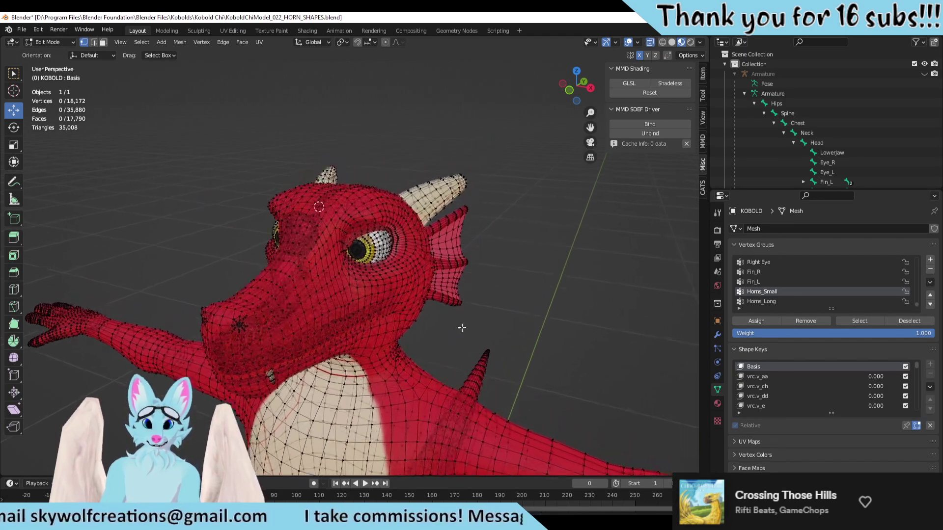
pyautogui.scroll(-5, 876, 402)
pyautogui.scroll(-5, 876, 402)
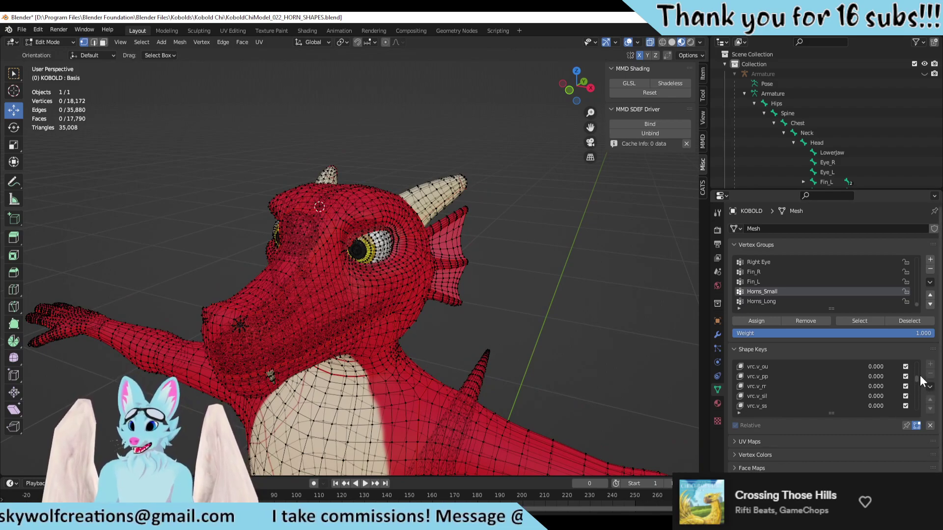
pyautogui.moveTo(917, 376); pyautogui.dragTo(919, 408)
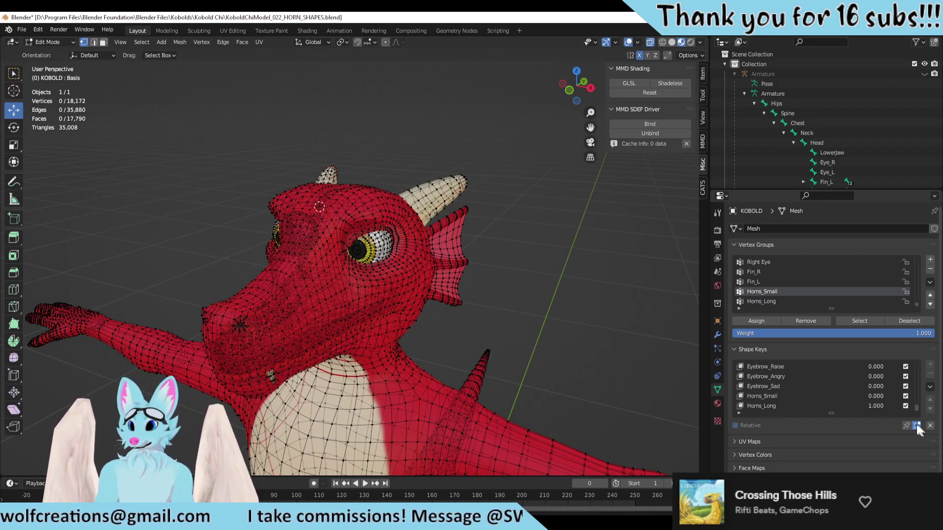
pyautogui.click(811, 407)
pyautogui.moveTo(867, 437); pyautogui.dragTo(815, 437)
pyautogui.scroll(-3, 565, 310)
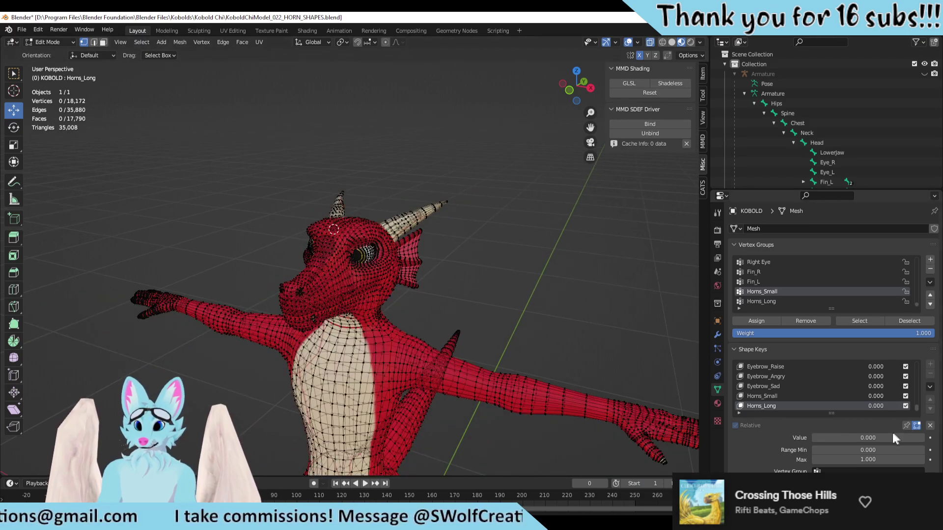
# Step: Save the file, return to Object Mode, and check how the long horns look on the head
pyautogui.scroll(15, 835, 388)
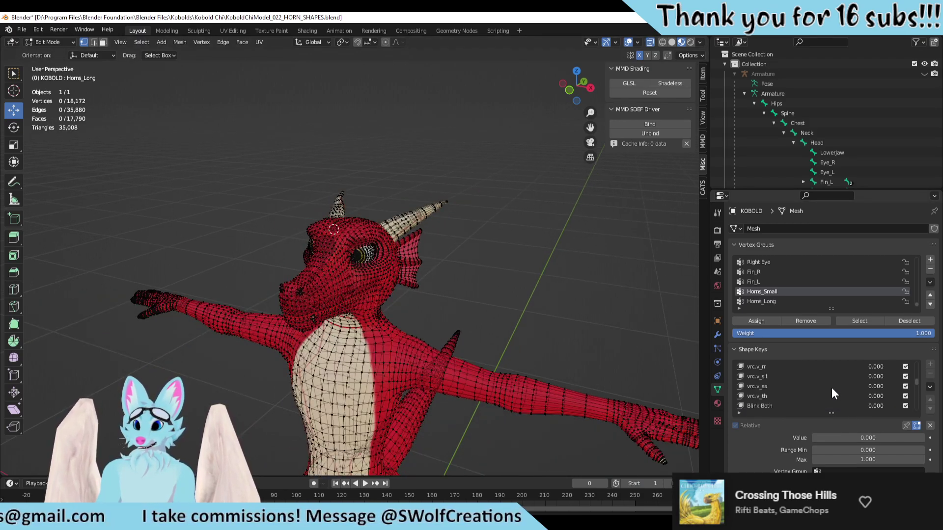
pyautogui.scroll(3, 832, 385)
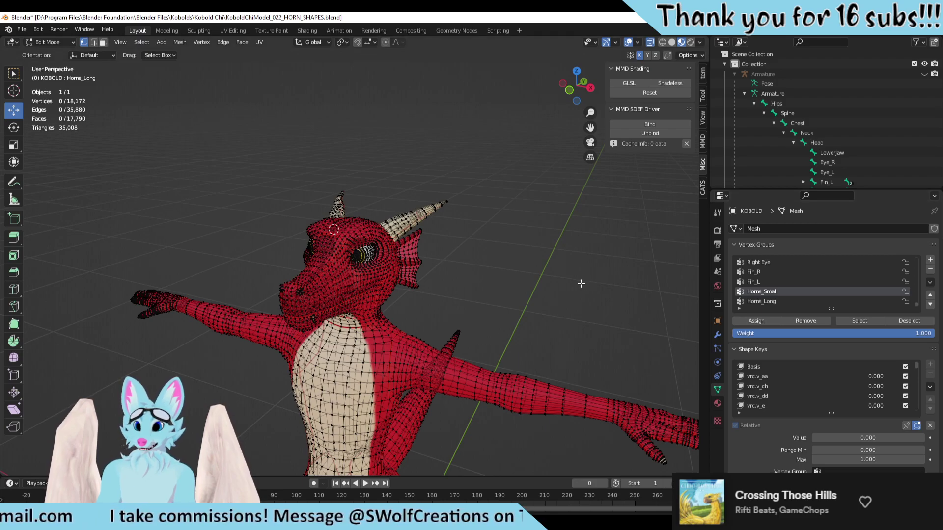
pyautogui.hotkey('ctrl', 's')
pyautogui.moveTo(525, 281); pyautogui.dragTo(509, 290, button='middle')
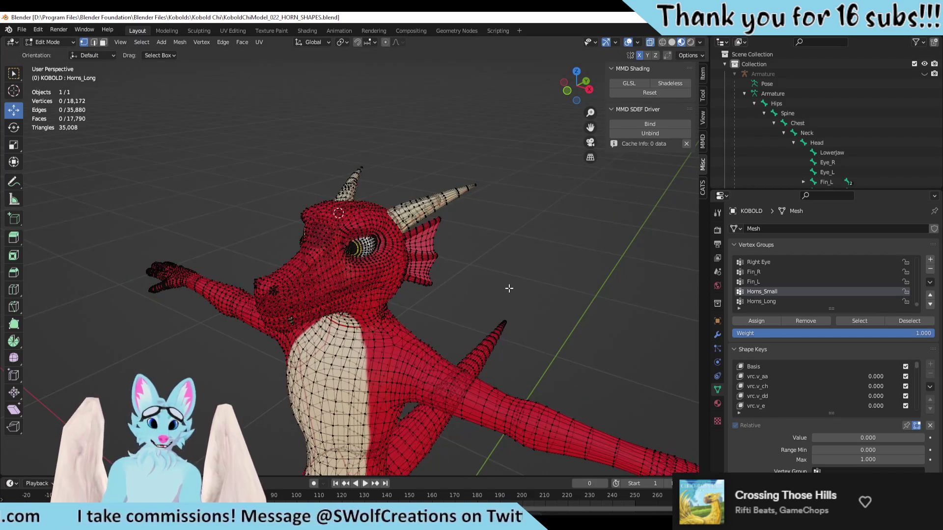
pyautogui.press('Tab')
pyautogui.scroll(3, 473, 267)
pyautogui.moveTo(428, 223); pyautogui.dragTo(521, 303, button='middle')
pyautogui.scroll(-3, 499, 300)
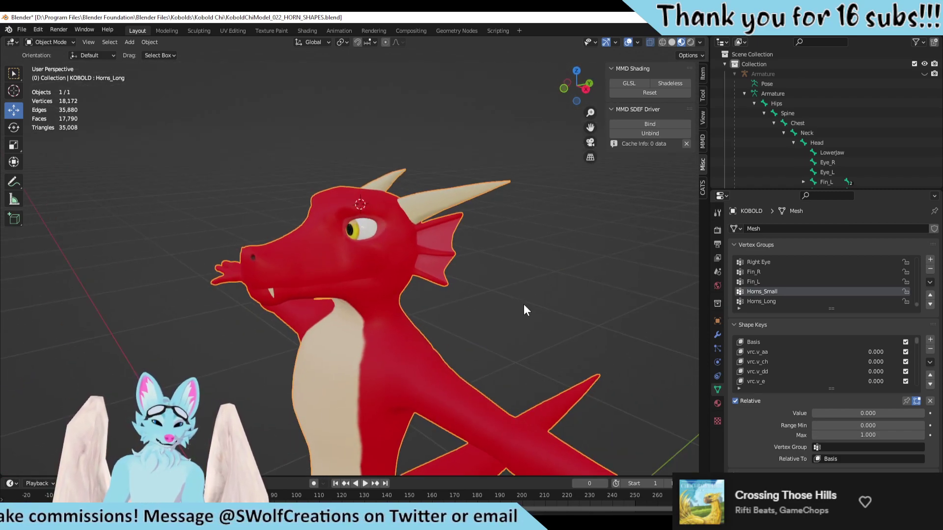
pyautogui.hotkey('shift', 's')
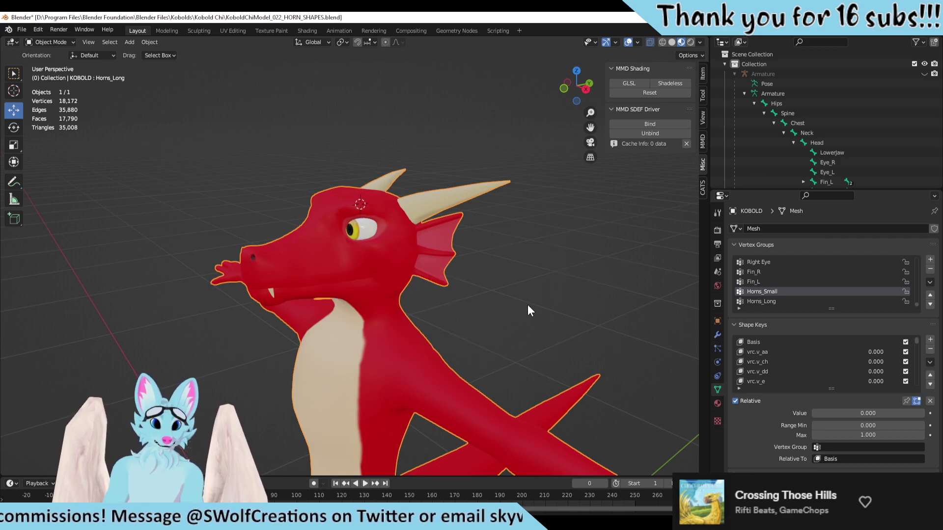
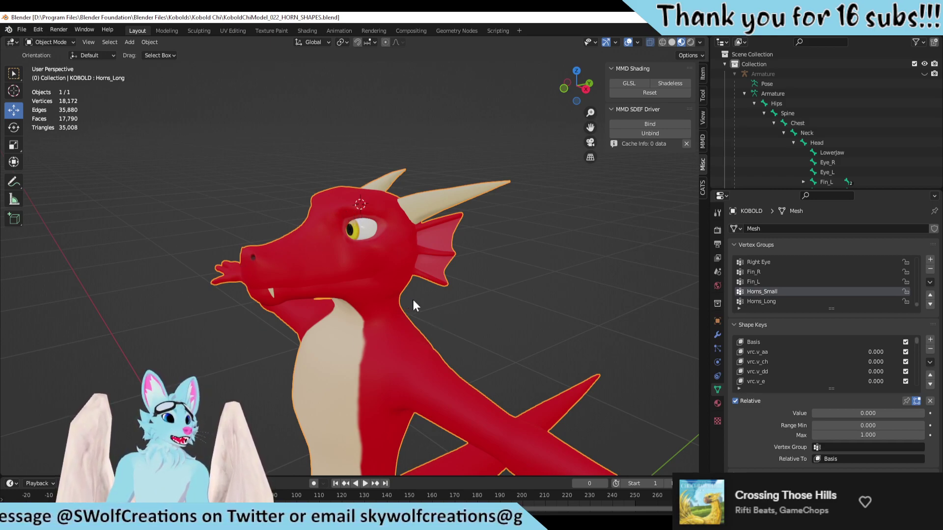
# Step: Examine the long horns on the kobold's head from several angles and in the right orthographic view
pyautogui.moveTo(414, 299); pyautogui.dragTo(563, 313, button='middle')
pyautogui.scroll(-4, 564, 313)
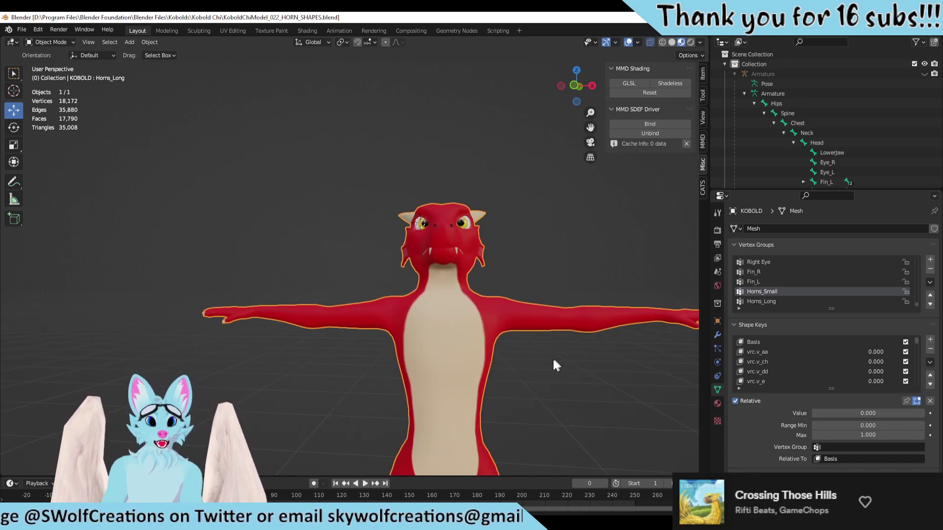
pyautogui.moveTo(553, 365); pyautogui.dragTo(337, 362, button='middle')
pyautogui.keyDown('shift'); pyautogui.moveTo(425, 326); pyautogui.dragTo(399, 378, button='middle'); pyautogui.keyUp('shift')
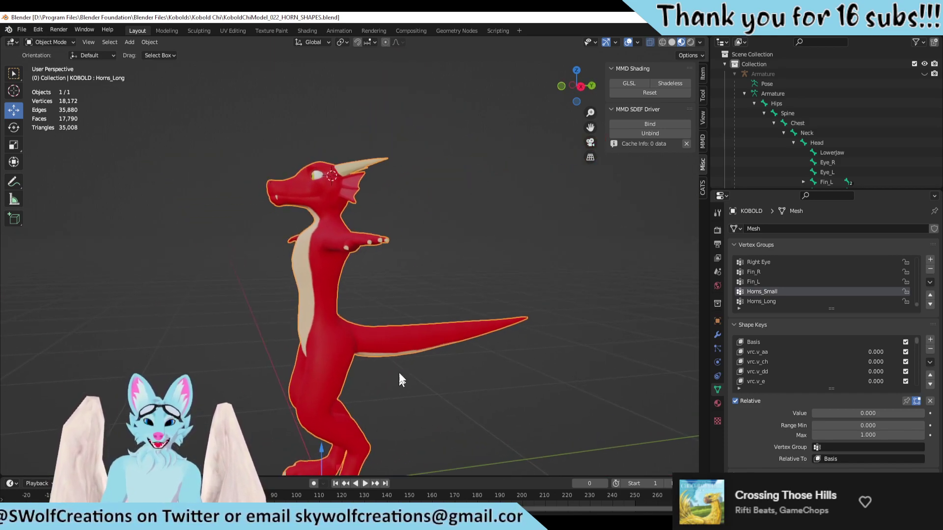
pyautogui.scroll(4, 431, 229)
pyautogui.moveTo(431, 229); pyautogui.dragTo(424, 315, button='middle')
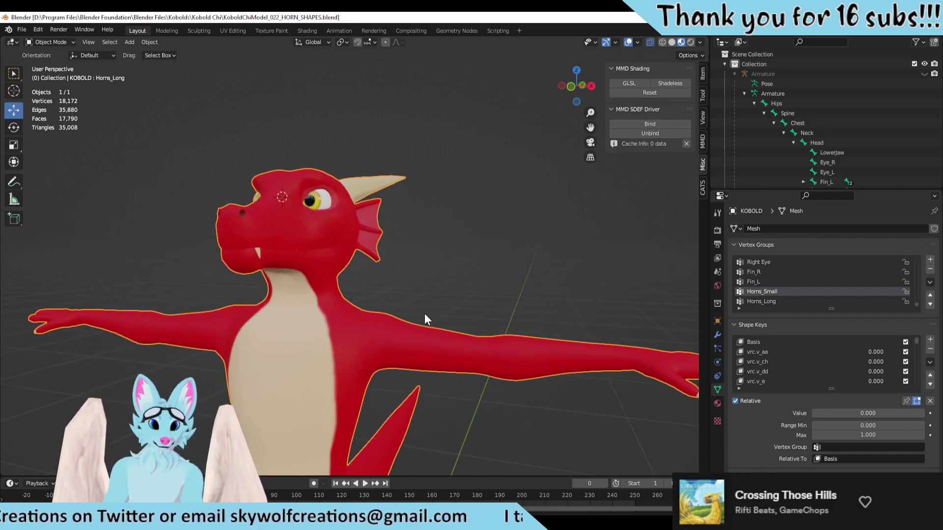
pyautogui.moveTo(404, 345); pyautogui.dragTo(391, 301, button='middle')
pyautogui.moveTo(305, 295); pyautogui.dragTo(311, 323, button='middle')
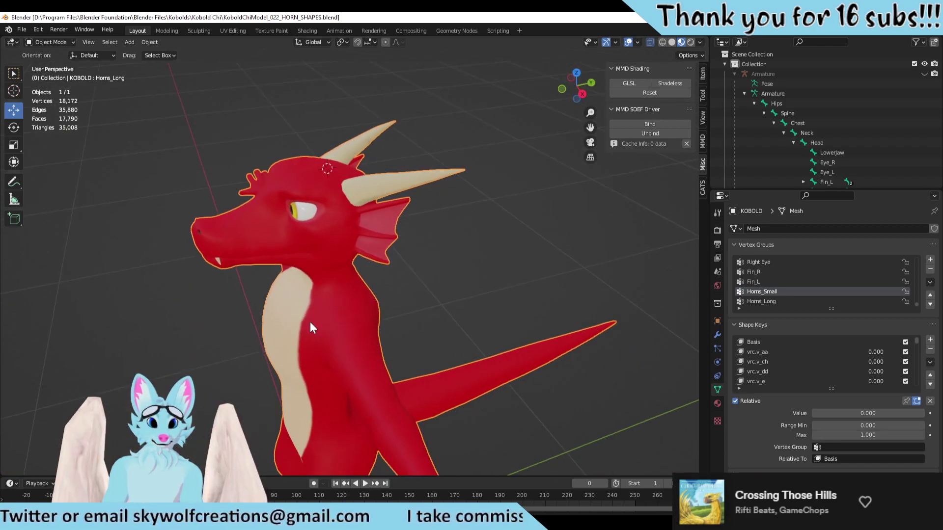
pyautogui.moveTo(226, 209); pyautogui.dragTo(479, 293, button='middle')
pyautogui.moveTo(541, 317); pyautogui.dragTo(534, 312, button='middle')
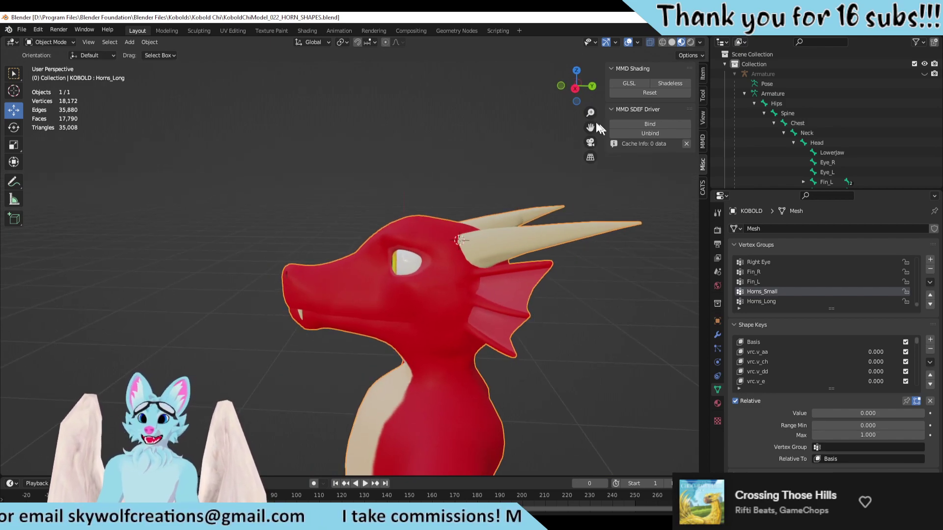
pyautogui.click(575, 89)
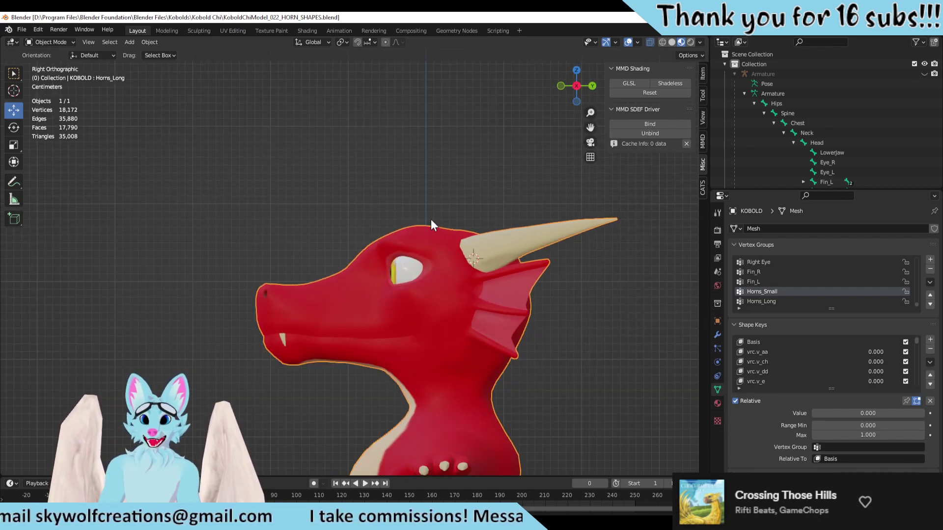
pyautogui.scroll(3, 484, 277)
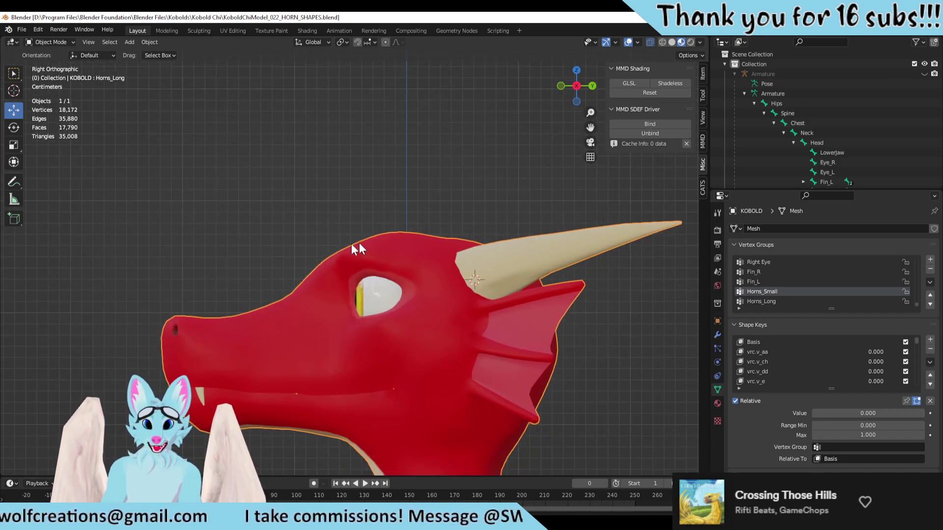
pyautogui.click(296, 161)
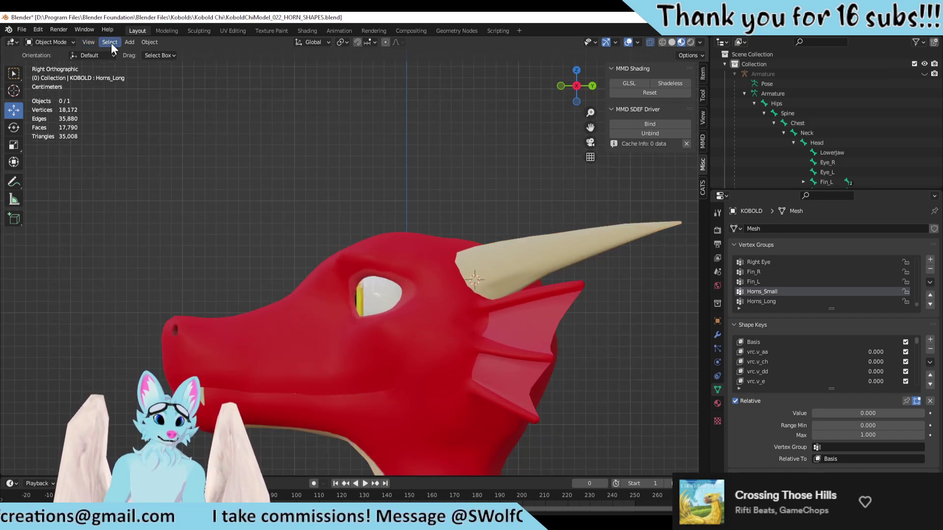
pyautogui.click(128, 41)
pyautogui.moveTo(154, 52)
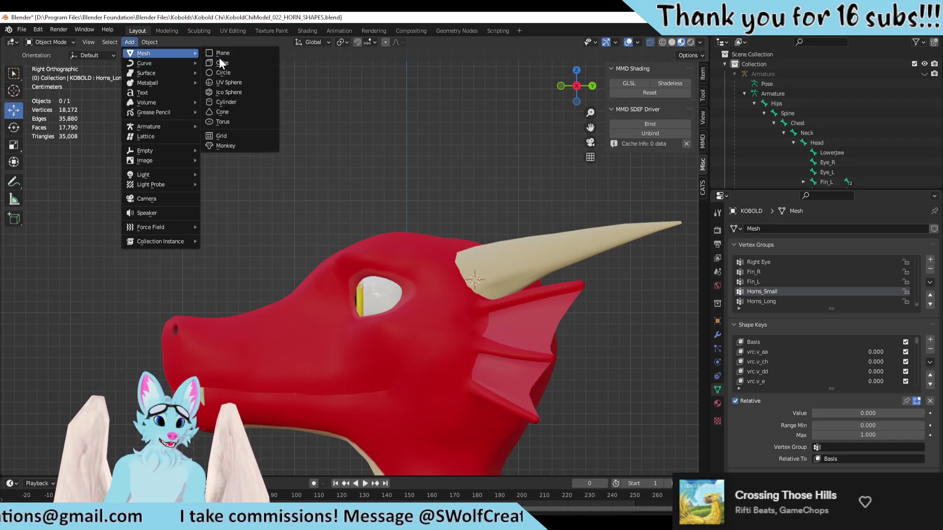
pyautogui.click(218, 63)
pyautogui.scroll(-10, 470, 287)
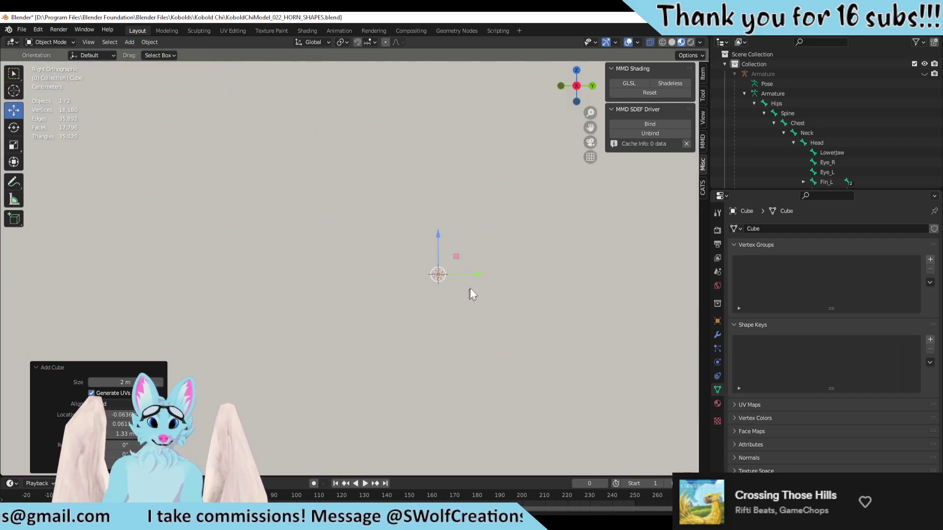
pyautogui.press('s')
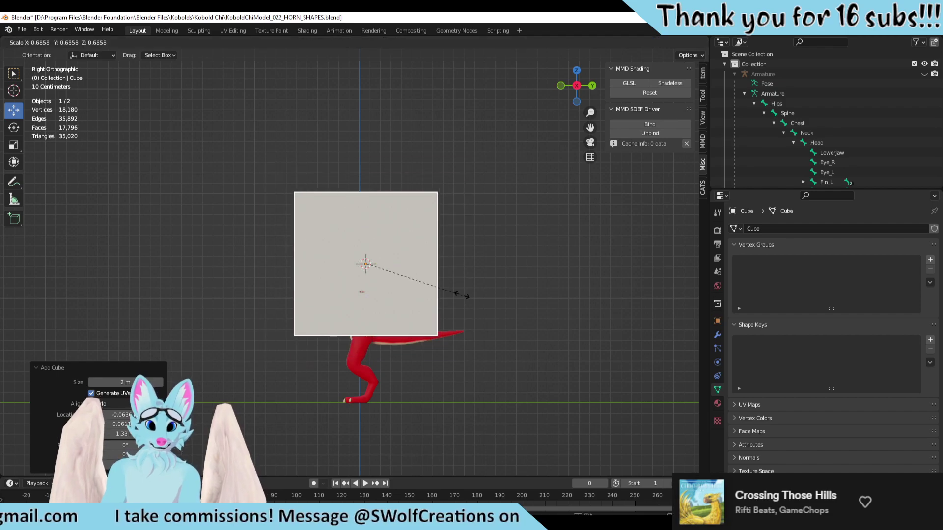
pyautogui.click(367, 262)
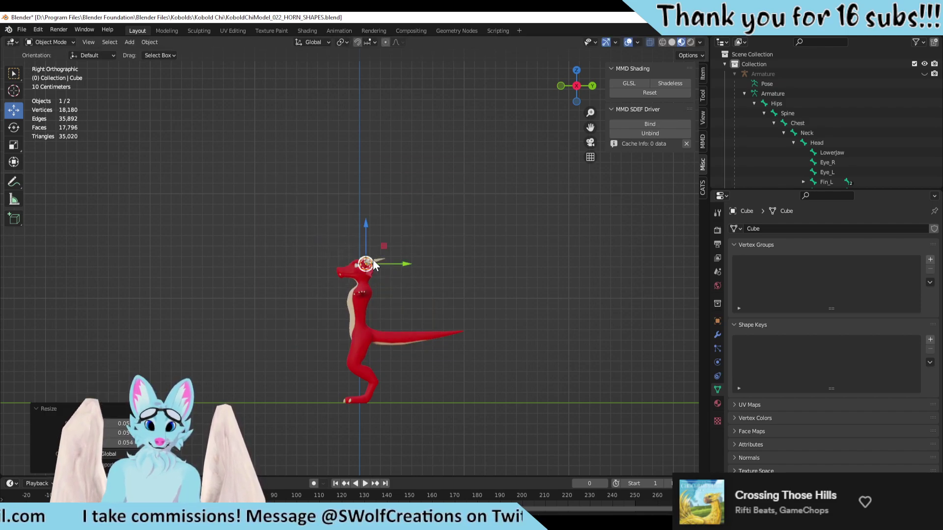
pyautogui.scroll(5, 372, 259)
pyautogui.moveTo(373, 259); pyautogui.dragTo(449, 308, button='middle')
pyautogui.hotkey('ctrl', 'z')
pyautogui.hotkey('ctrl', 'z')
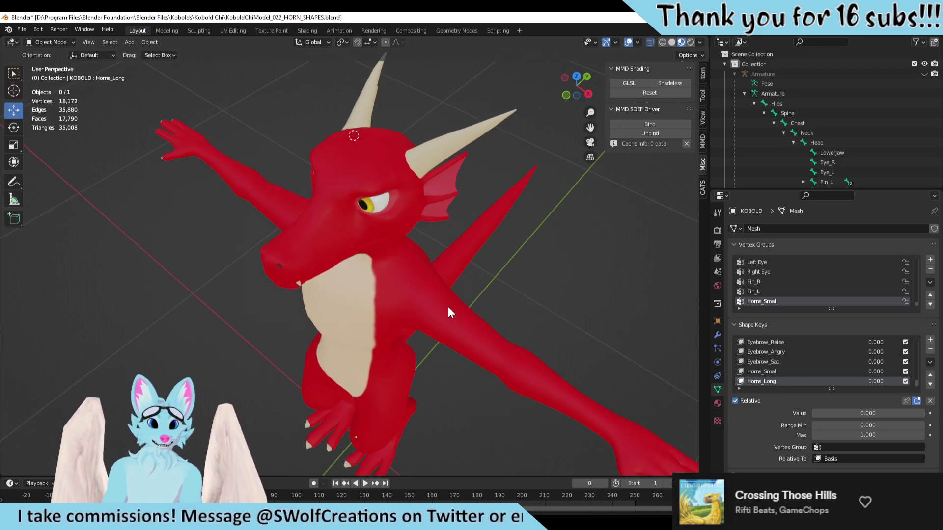
# Step: Snap the 3D cursor to the world origin
pyautogui.hotkey('shift', 's')
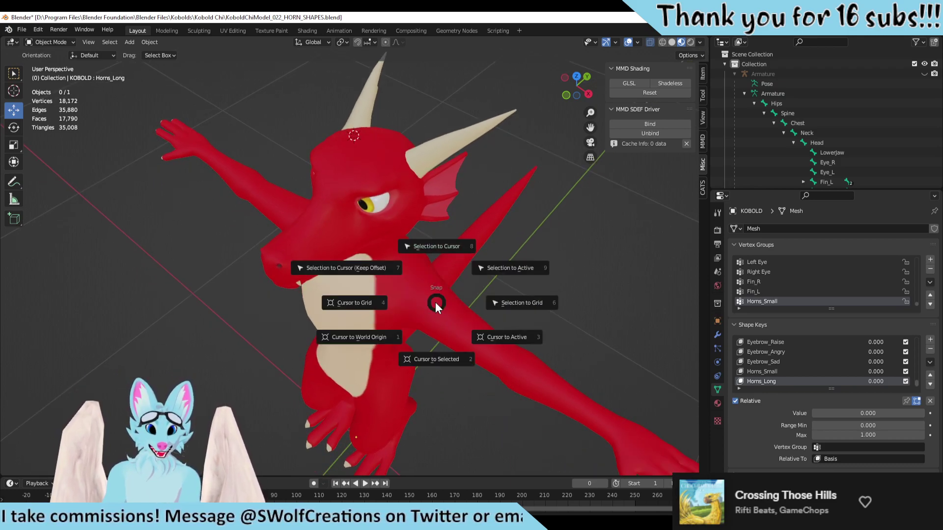
pyautogui.click(387, 331)
pyautogui.moveTo(388, 332); pyautogui.dragTo(385, 374, button='middle')
pyautogui.scroll(-5, 386, 377)
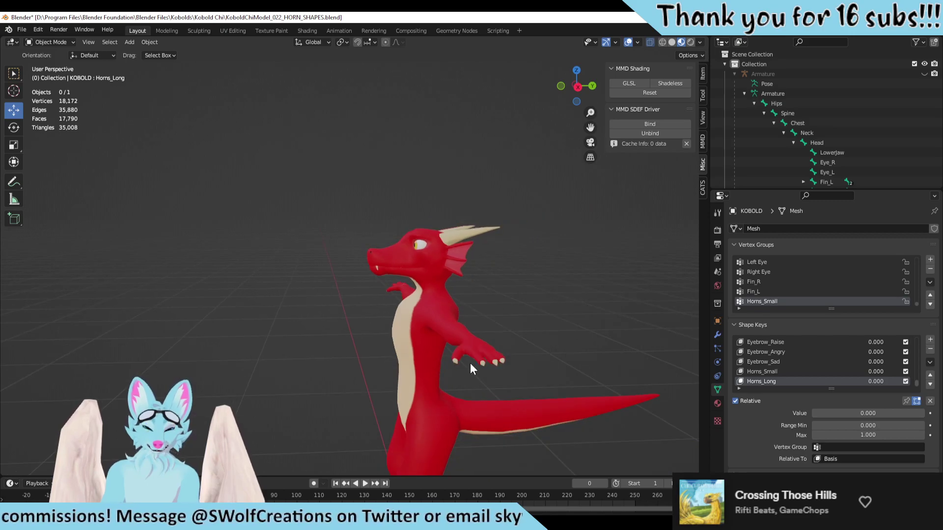
# Step: Add a mesh cube at the world origin and scale it down uniformly, viewing the kobold from the right
pyautogui.click(576, 87)
pyautogui.click(110, 41)
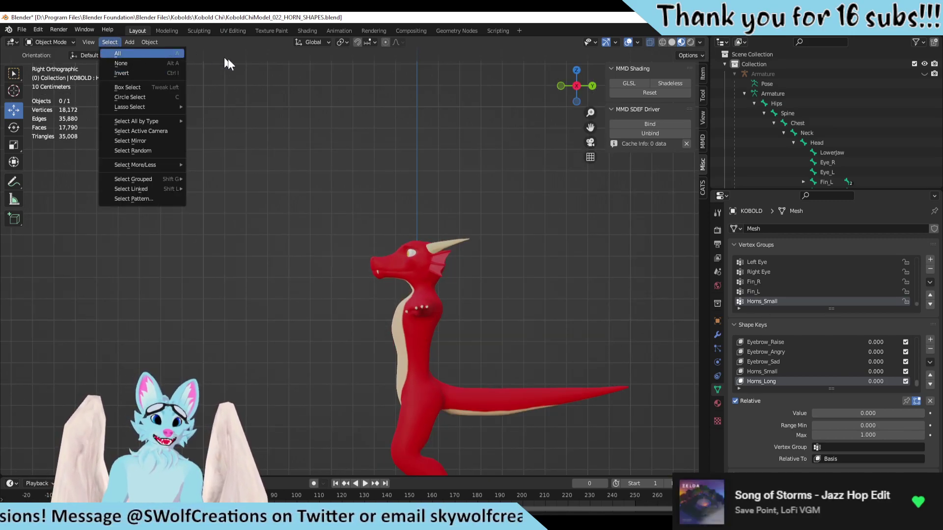
pyautogui.click(143, 42)
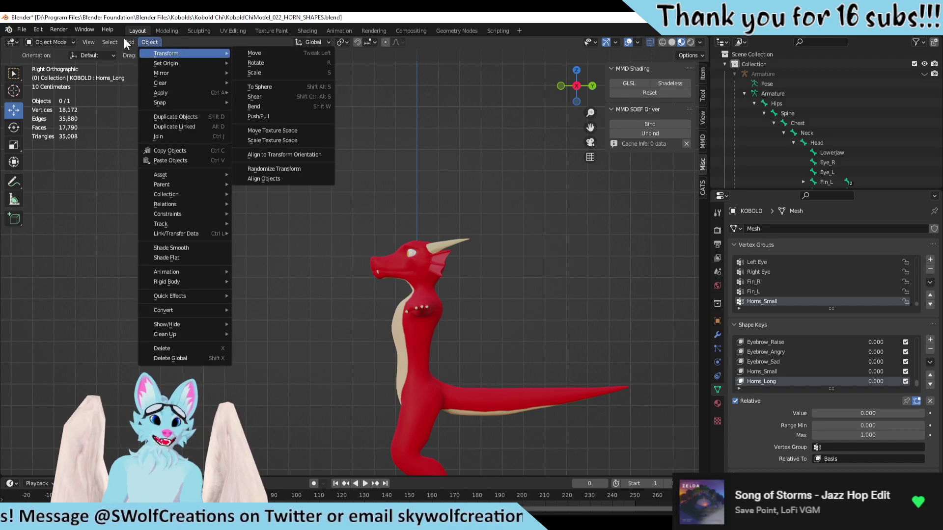
pyautogui.moveTo(129, 43)
pyautogui.moveTo(143, 57)
pyautogui.click(232, 61)
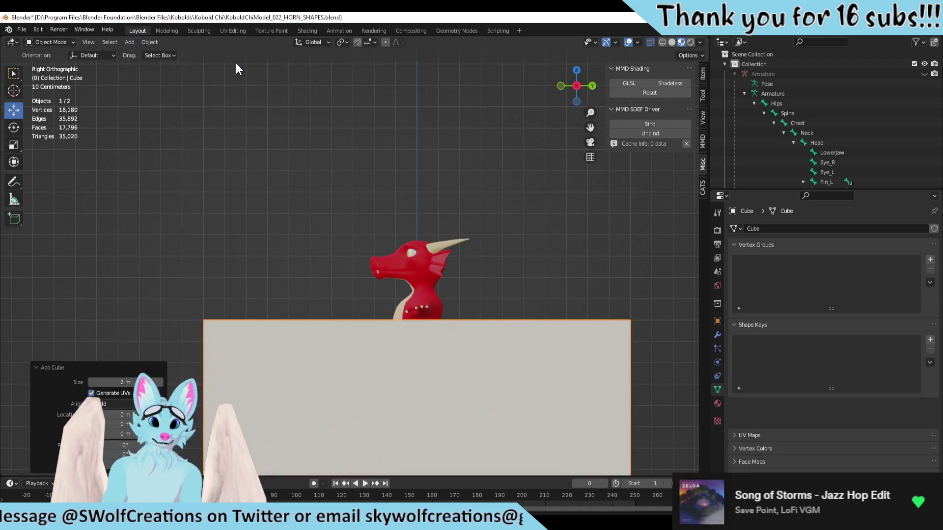
pyautogui.scroll(-4, 528, 332)
pyautogui.press('s')
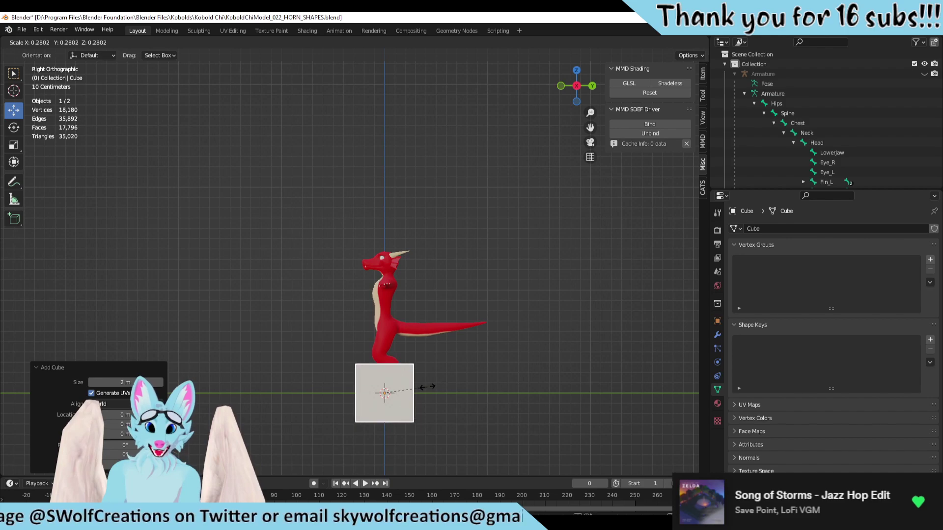
pyautogui.click(409, 390)
# Step: Move the cube up about 1.35 m along the Z axis so it surrounds the kobold's head
pyautogui.moveTo(385, 356); pyautogui.dragTo(385, 216)
pyautogui.scroll(4, 413, 254)
pyautogui.moveTo(414, 254); pyautogui.dragTo(427, 327, button='middle')
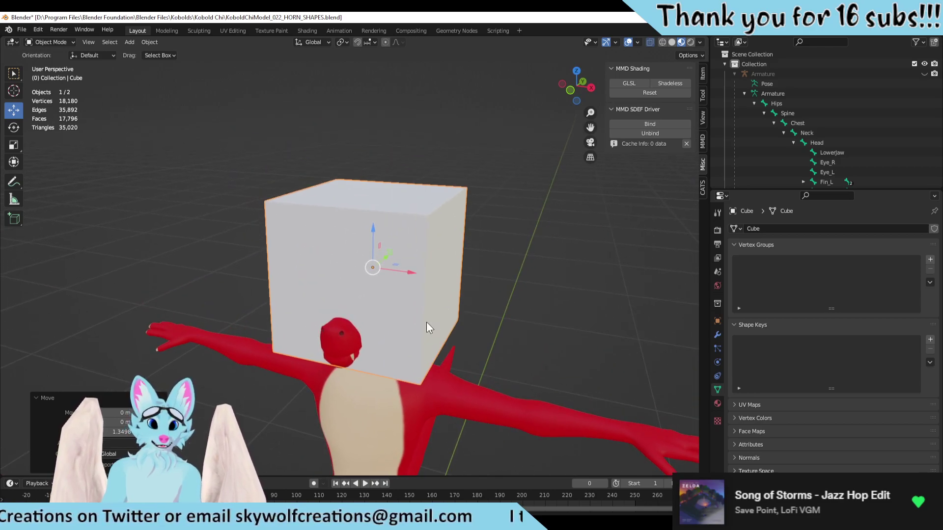
pyautogui.click(149, 43)
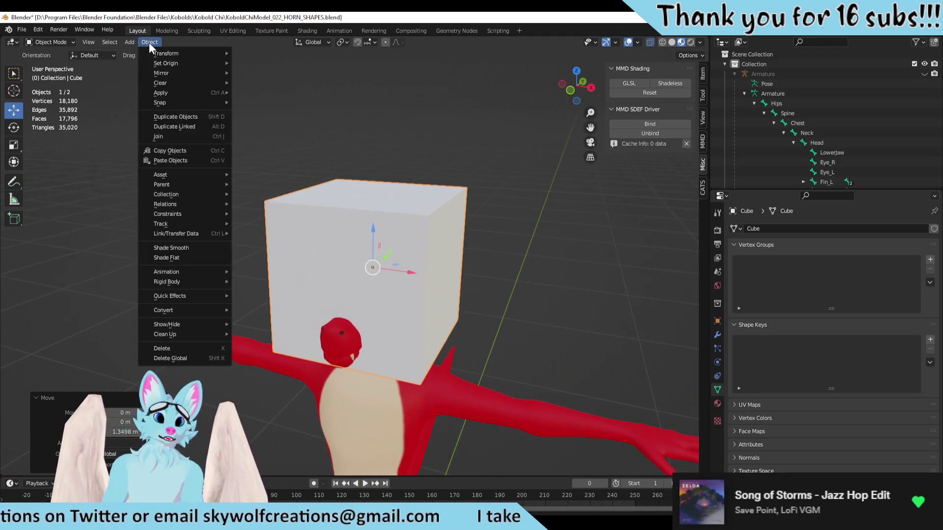
pyautogui.click(149, 42)
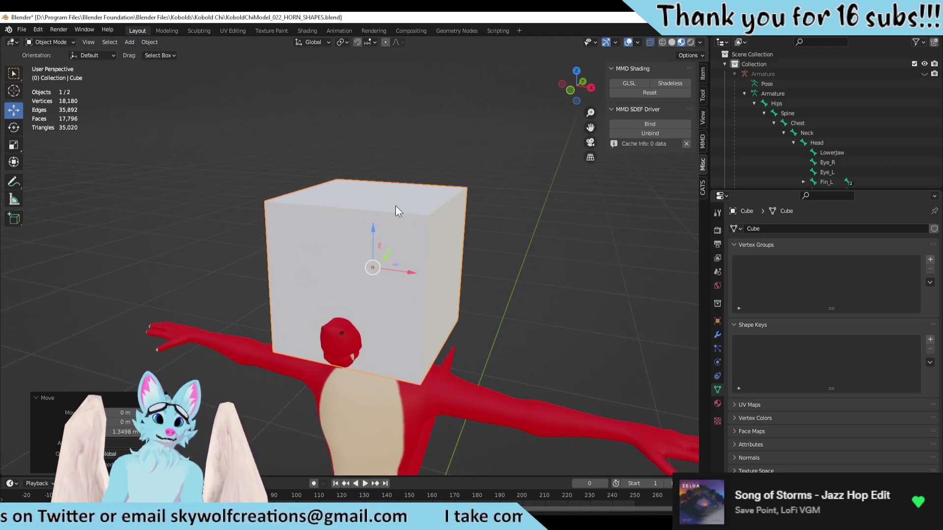
# Step: Enter Edit Mode on the cube and raise its whole mesh about 0.35 m along Z, clear above the horns
pyautogui.press('Tab')
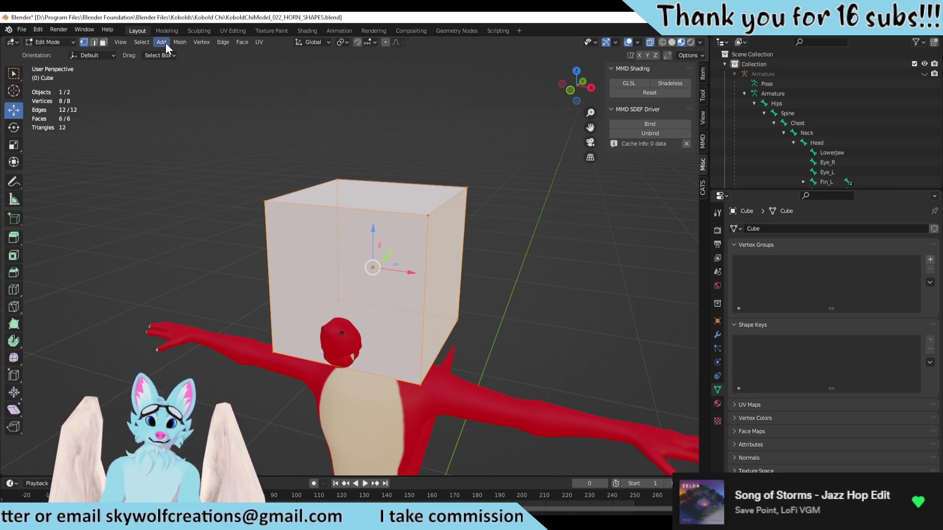
pyautogui.click(178, 41)
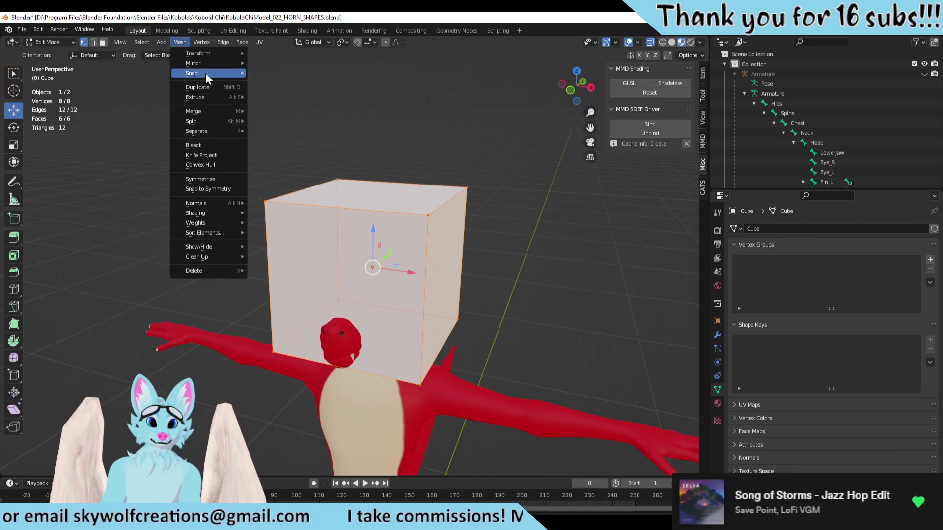
pyautogui.moveTo(213, 205)
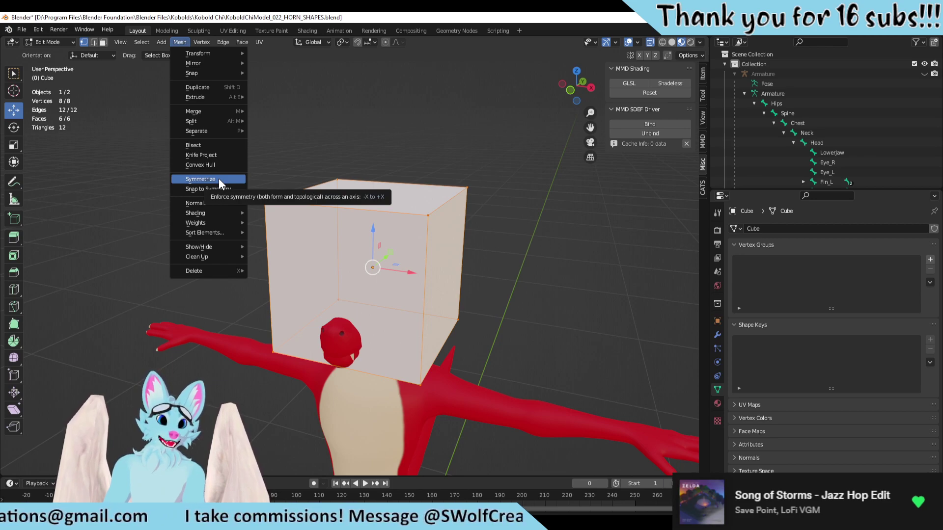
pyautogui.click(219, 179)
pyautogui.moveTo(371, 228); pyautogui.dragTo(371, 63)
pyautogui.scroll(2, 523, 257)
pyautogui.moveTo(473, 274); pyautogui.dragTo(510, 278, button='middle')
pyautogui.scroll(-6, 510, 278)
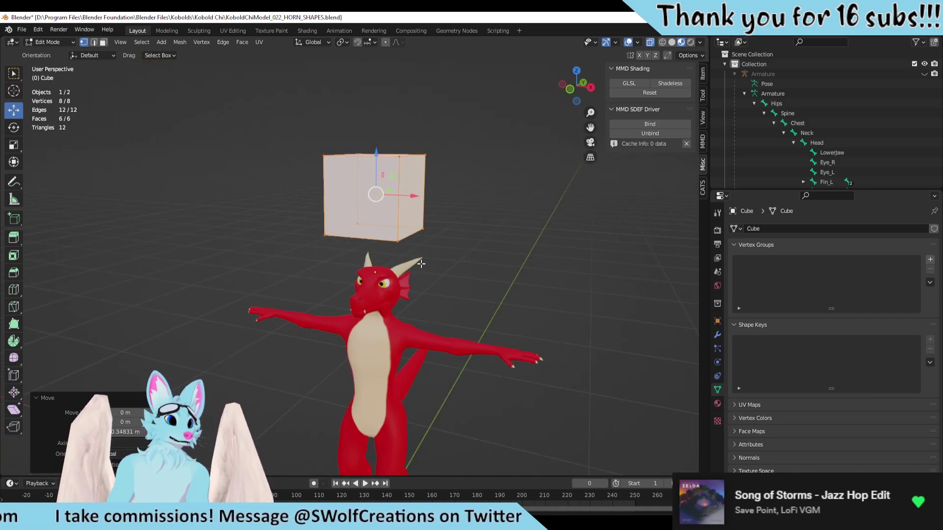
pyautogui.scroll(2, 425, 246)
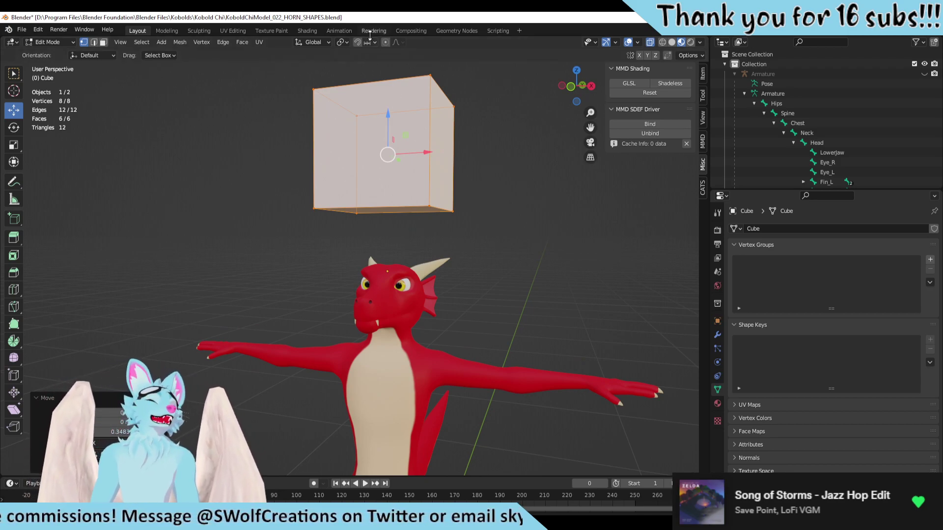
# Step: Lower the cube's mesh slightly along the Z axis so it sits closer above the kobold's head
pyautogui.click(180, 42)
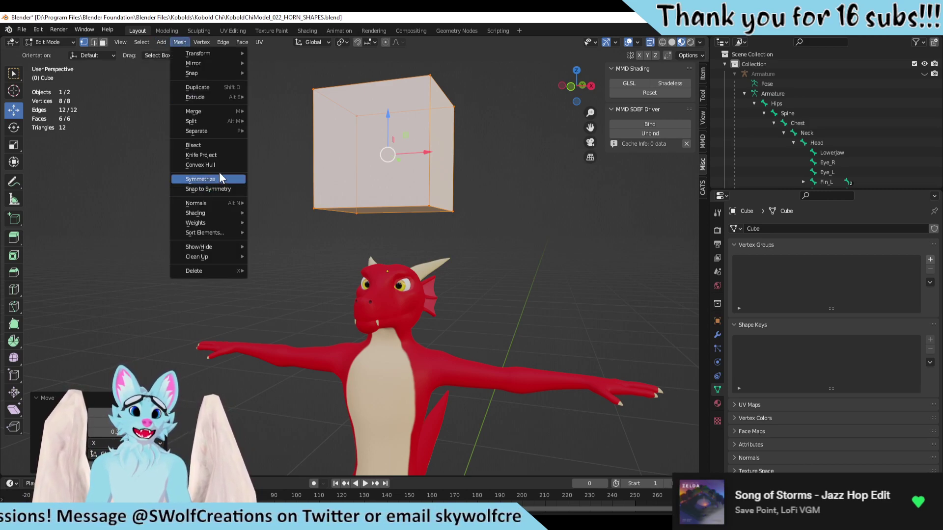
pyautogui.moveTo(535, 281); pyautogui.dragTo(396, 277, button='middle')
pyautogui.scroll(1, 461, 268)
pyautogui.moveTo(352, 128); pyautogui.dragTo(384, 170, button='middle')
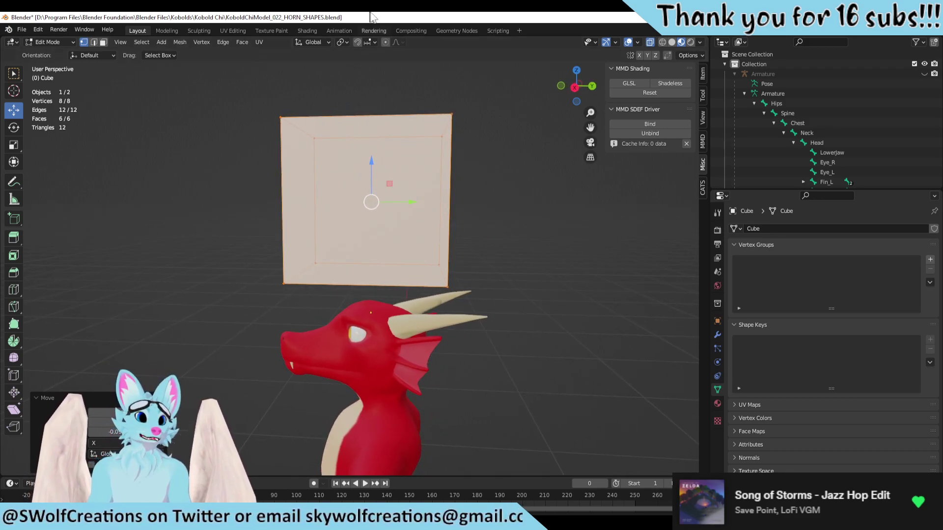
pyautogui.moveTo(188, 71); pyautogui.dragTo(215, 74, button='middle')
# Step: Subdivide all of the cube's edges once
pyautogui.click(177, 42)
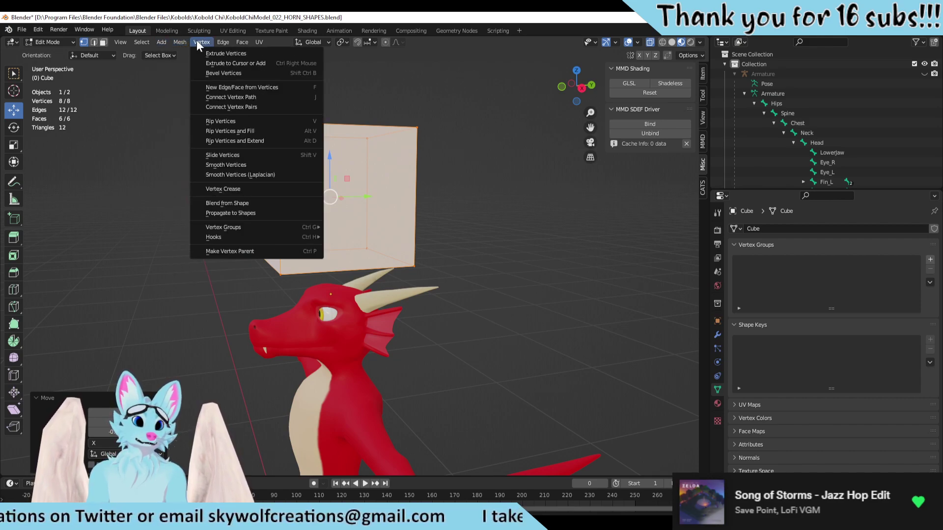
pyautogui.moveTo(228, 43)
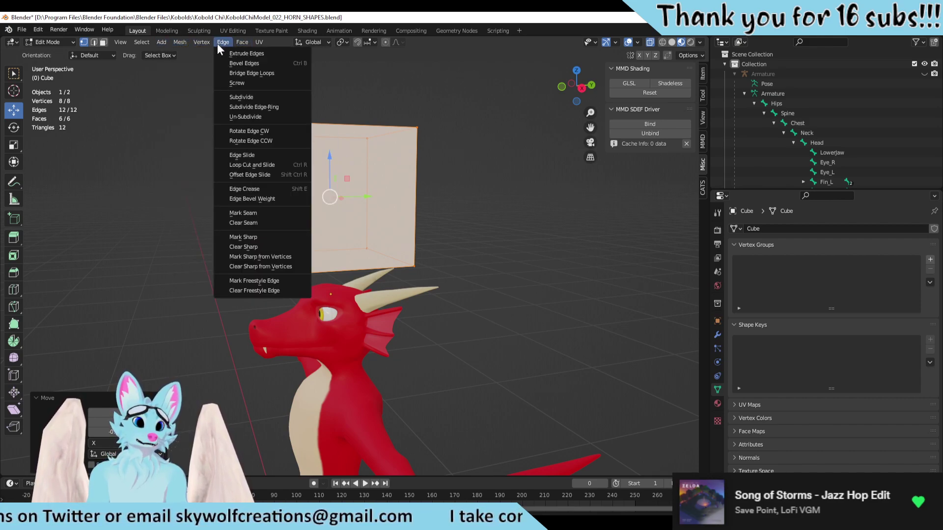
pyautogui.click(255, 97)
pyautogui.moveTo(291, 176); pyautogui.dragTo(216, 88, button='middle')
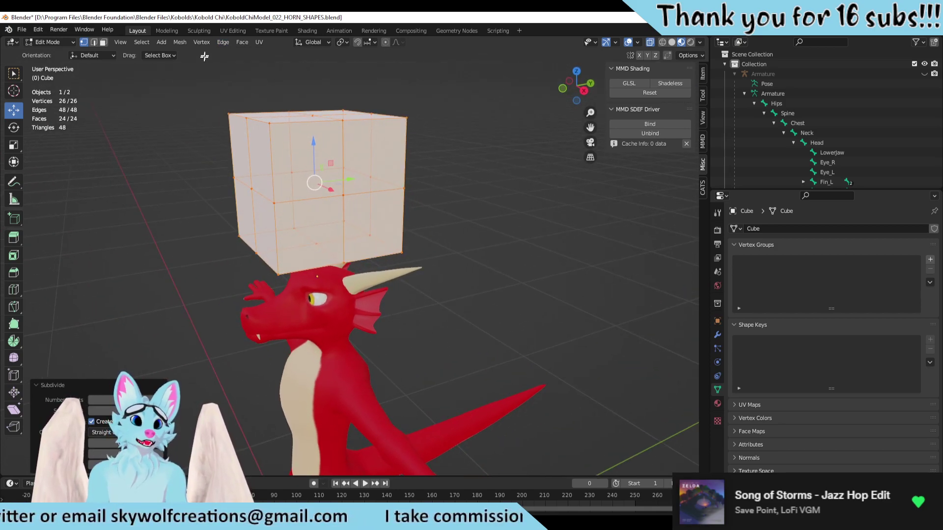
# Step: Subdivide all of the cube's edges a second time and view the result straight from the front
pyautogui.click(206, 43)
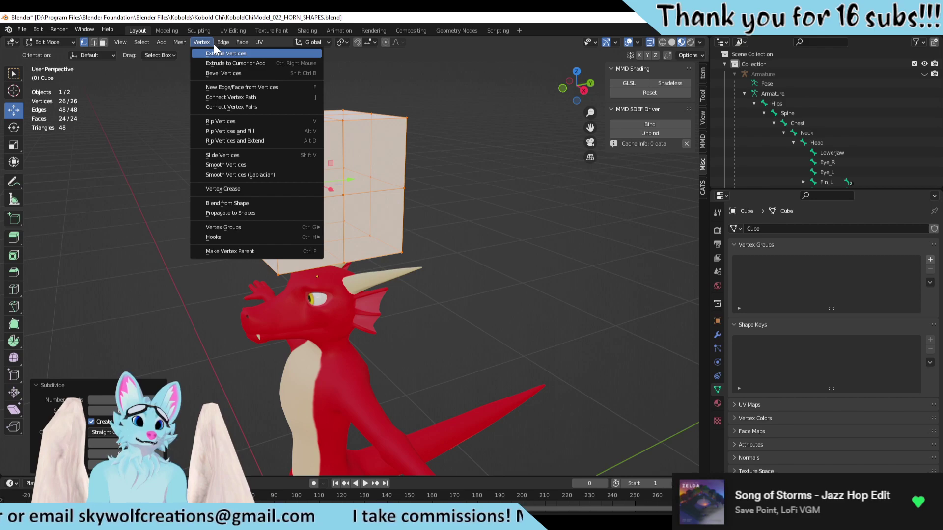
pyautogui.click(226, 42)
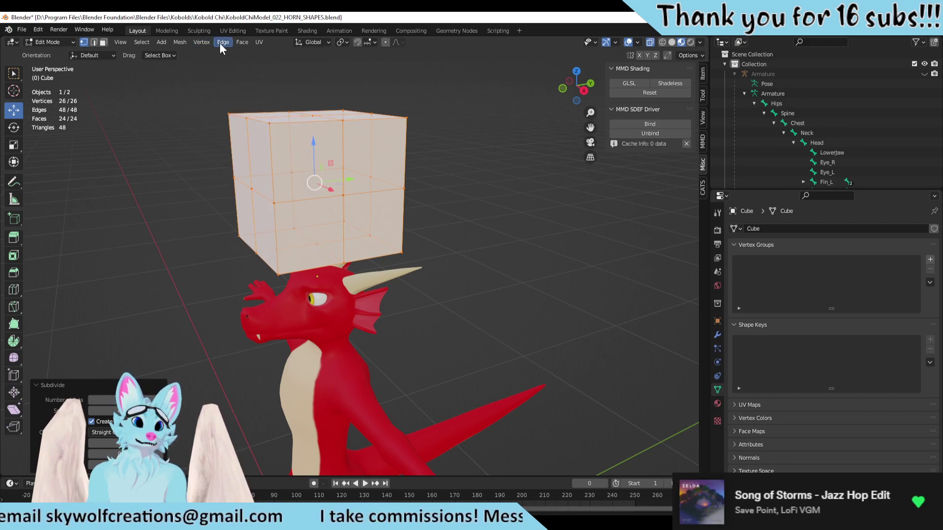
pyautogui.click(220, 42)
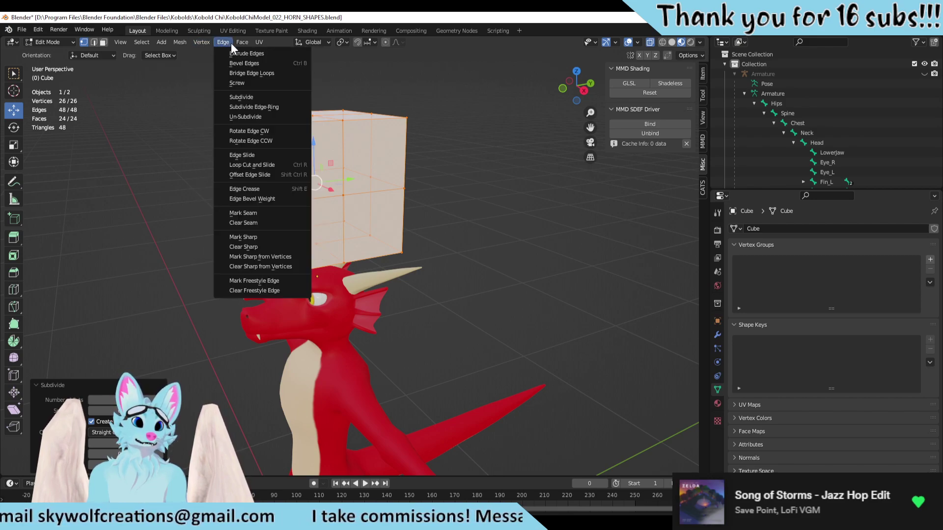
pyautogui.click(257, 96)
pyautogui.moveTo(373, 206); pyautogui.dragTo(489, 199, button='middle')
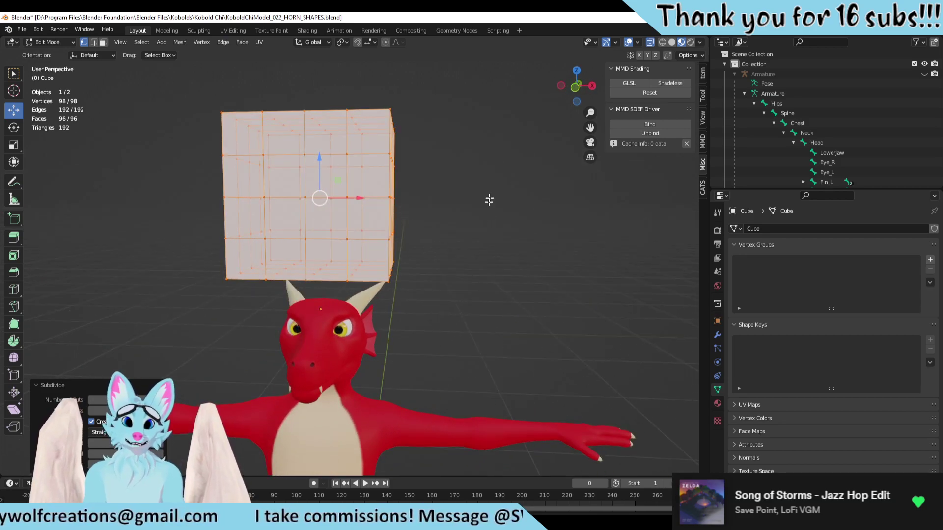
pyautogui.click(575, 87)
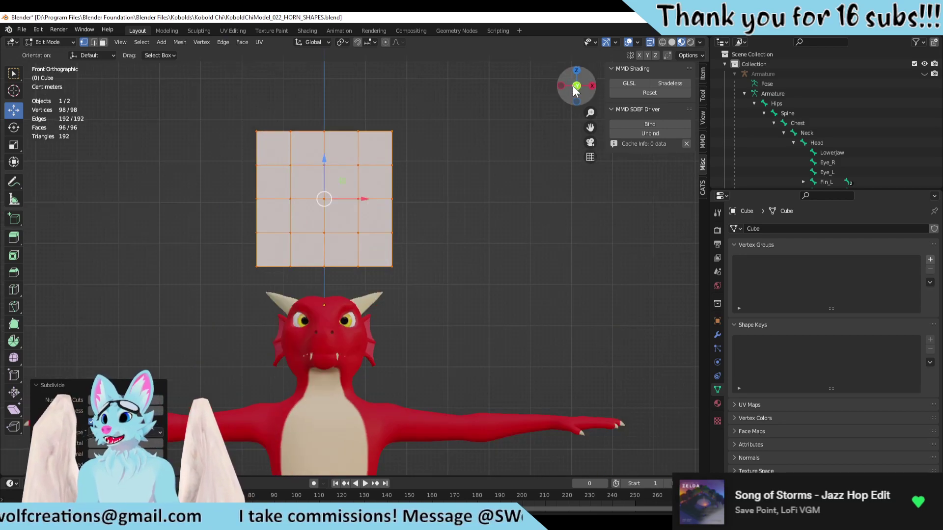
# Step: Collapse the armature hierarchy in the outliner and switch the cube's mesh selection to face mode
pyautogui.click(743, 93)
pyautogui.click(796, 123)
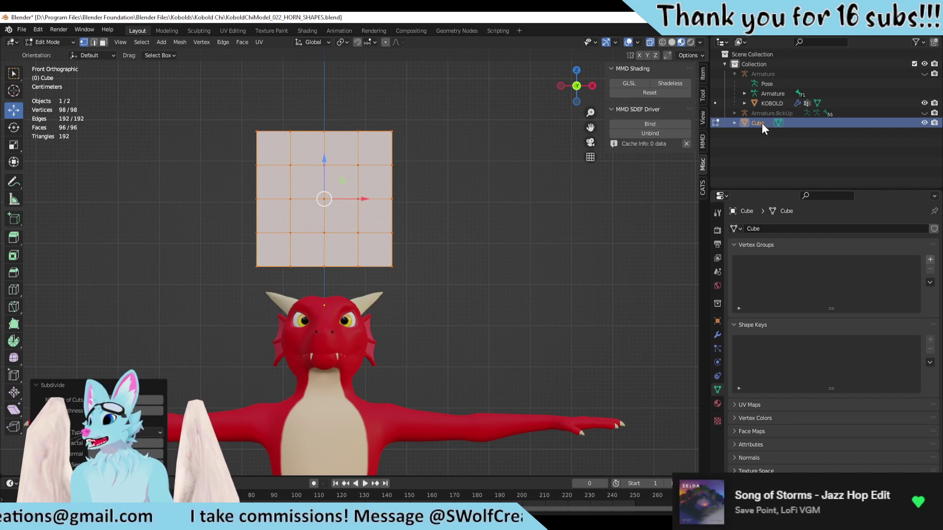
pyautogui.click(223, 42)
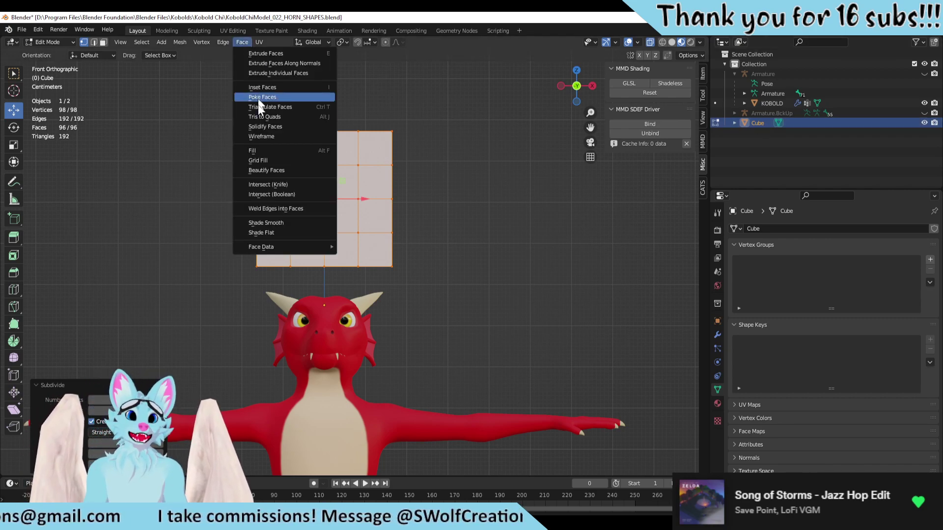
pyautogui.click(103, 41)
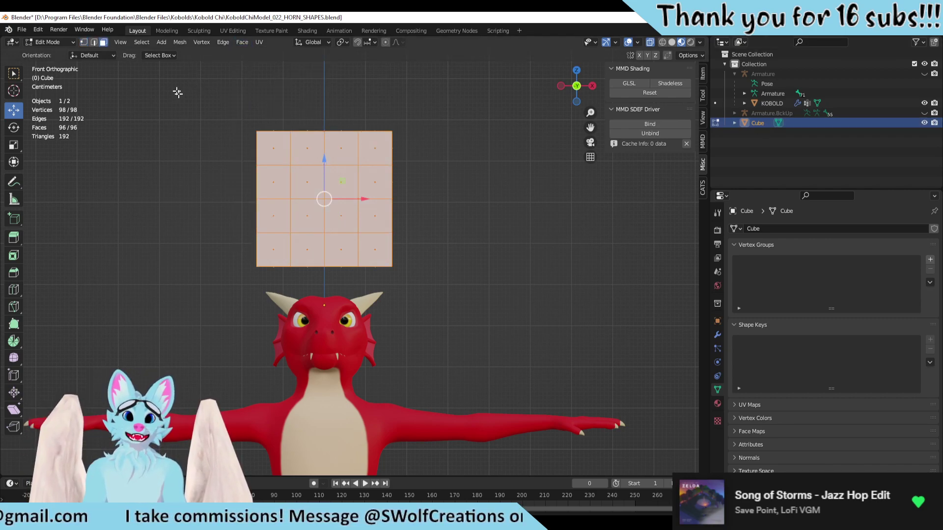
# Step: Box-select the faces on the cube's negative X half and delete them
pyautogui.moveTo(177, 92); pyautogui.dragTo(307, 262)
pyautogui.press('x')
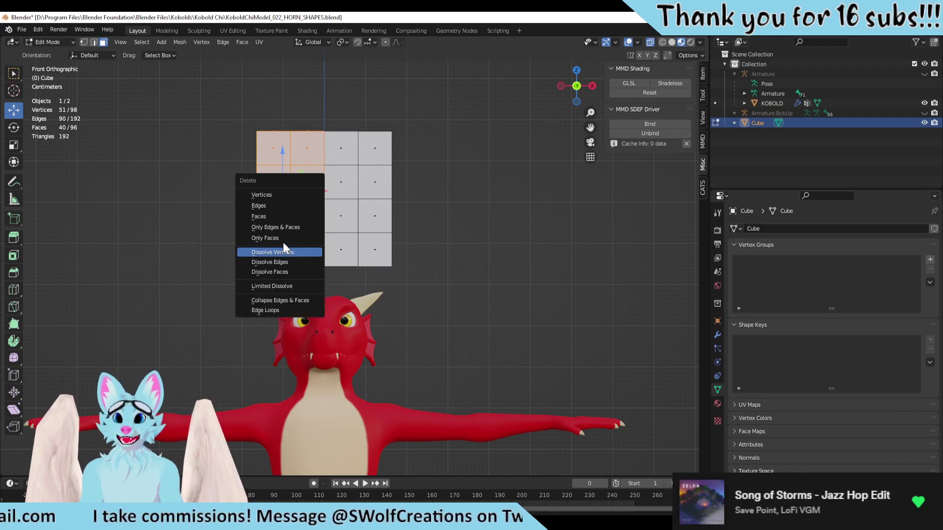
pyautogui.click(270, 216)
# Step: Delete the leftover bottom faces on the cube's negative X half, return to Object Mode and inspect the open half
pyautogui.moveTo(385, 225)
pyautogui.mouseDown(button='middle')
pyautogui.moveTo(408, 228)
pyautogui.moveTo(388, 228)
pyautogui.mouseUp(button='middle')
pyautogui.moveTo(241, 226); pyautogui.dragTo(305, 277)
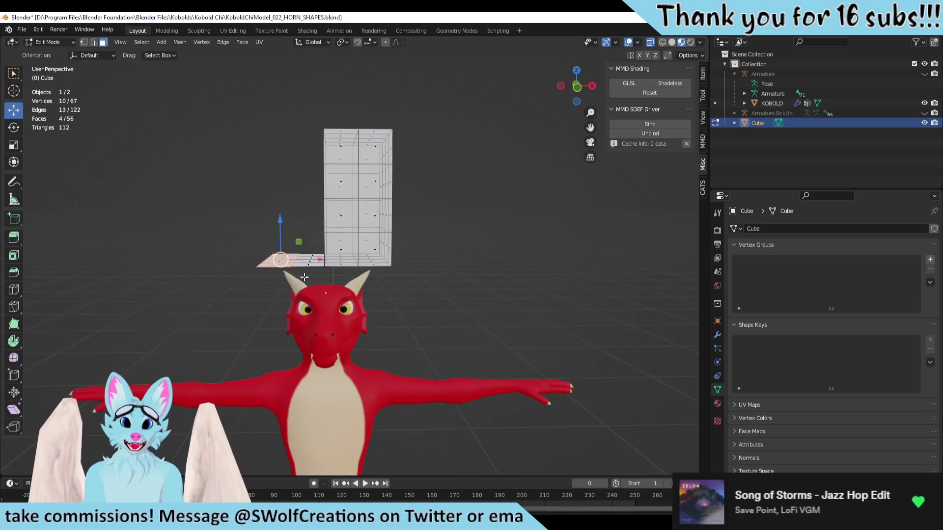
pyautogui.moveTo(260, 234); pyautogui.dragTo(311, 282)
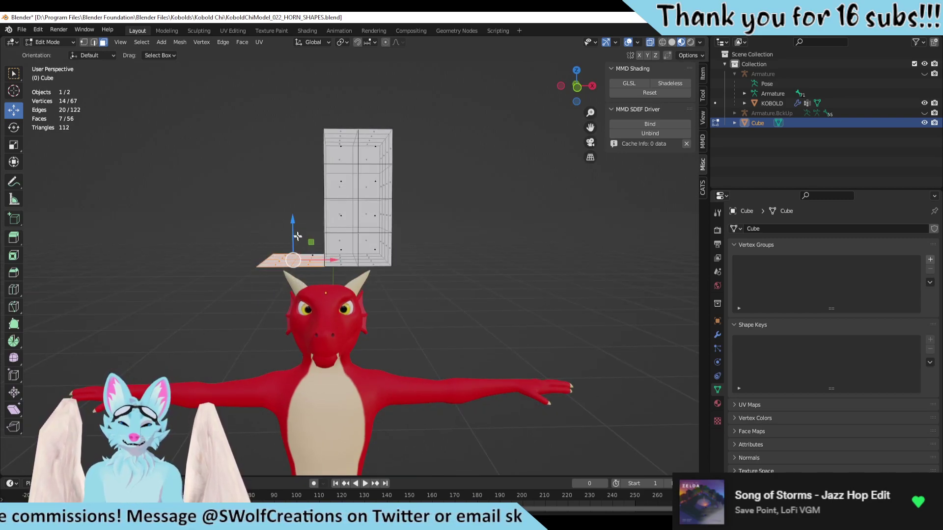
pyautogui.moveTo(297, 237); pyautogui.dragTo(332, 258, button='middle')
pyautogui.keyDown('shift'); pyautogui.click(336, 285); pyautogui.keyUp('shift')
pyautogui.press('x')
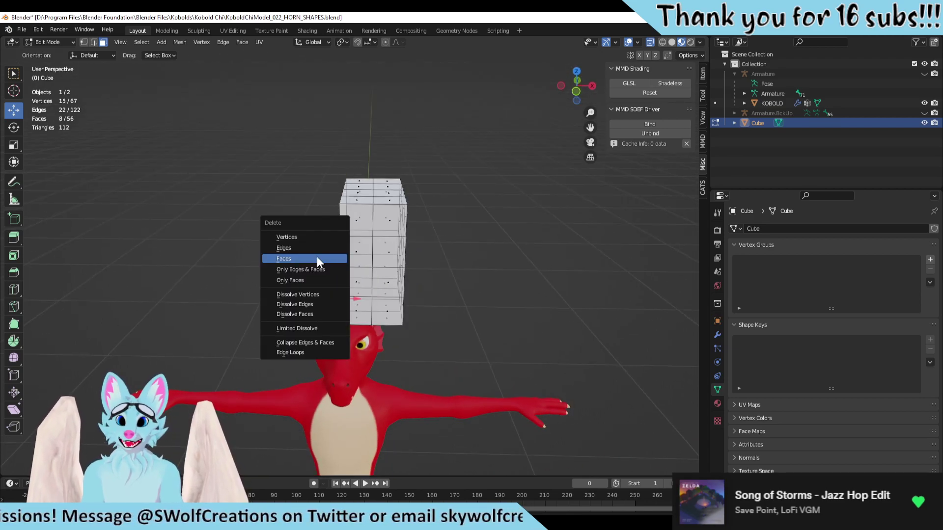
pyautogui.click(317, 259)
pyautogui.press('Tab')
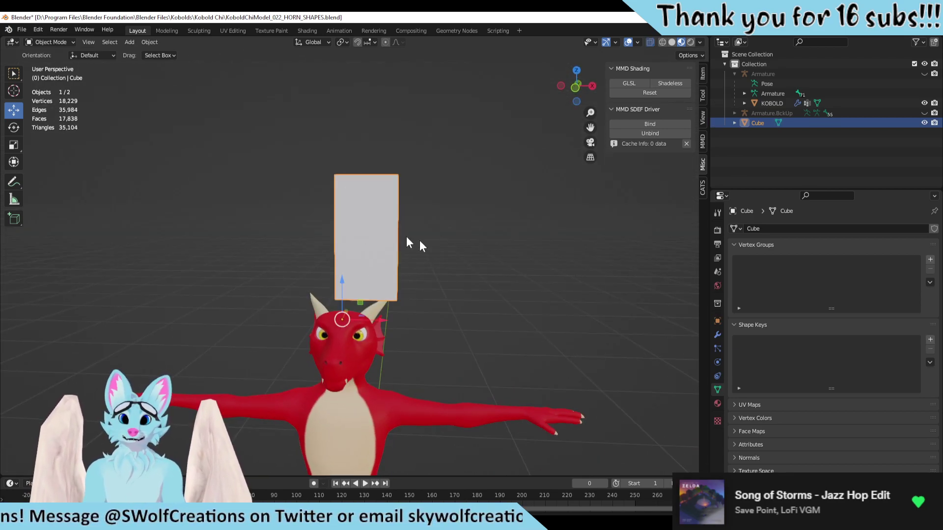
pyautogui.moveTo(423, 261); pyautogui.dragTo(480, 275, button='middle')
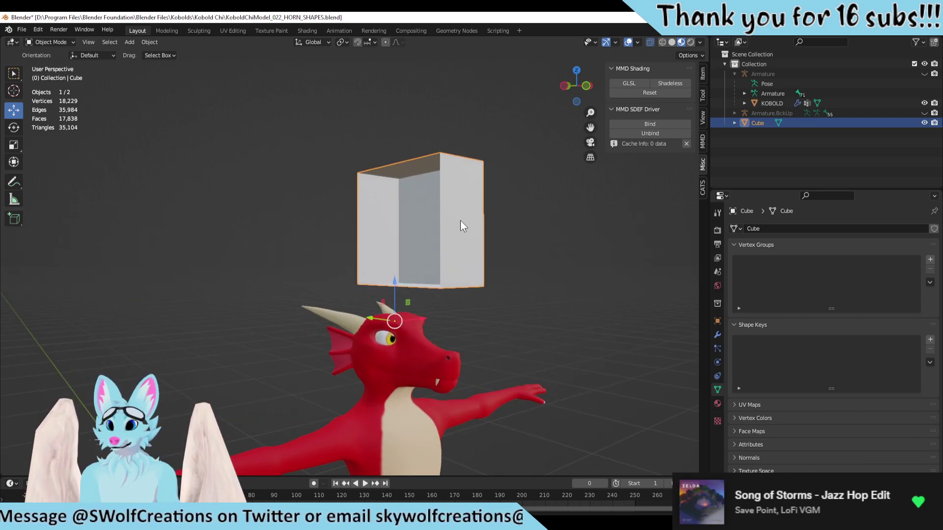
pyautogui.moveTo(461, 220); pyautogui.dragTo(388, 297, button='middle')
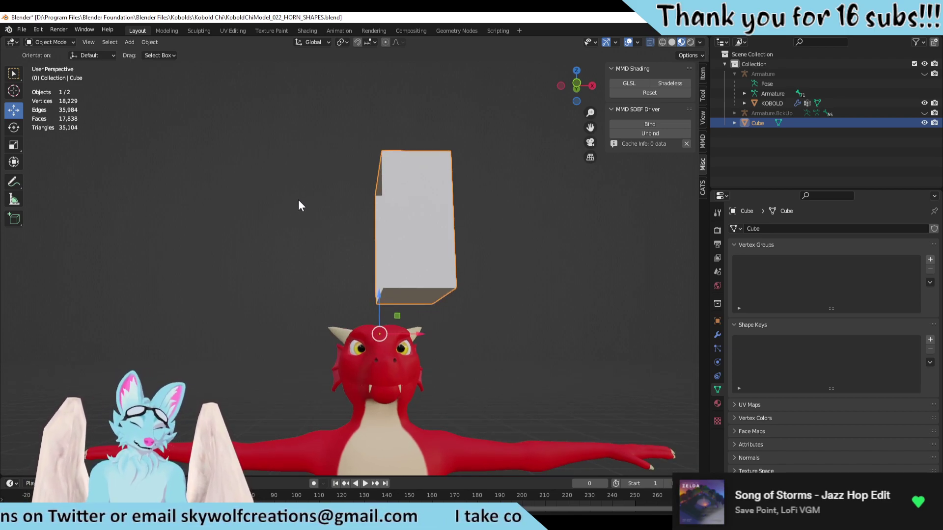
# Step: Undo the face deletions to restore the full subdivided cube, and return to Object Mode
pyautogui.press('Tab')
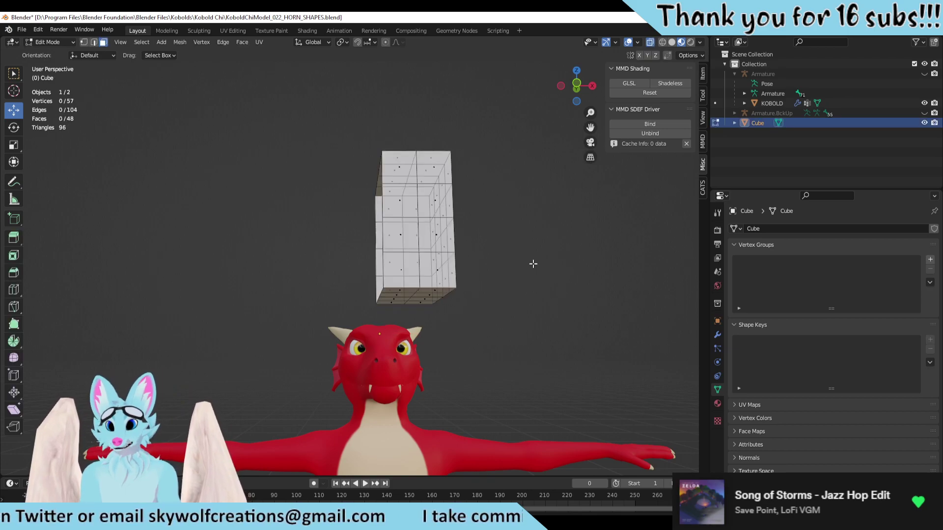
pyautogui.press('a')
pyautogui.click(518, 278)
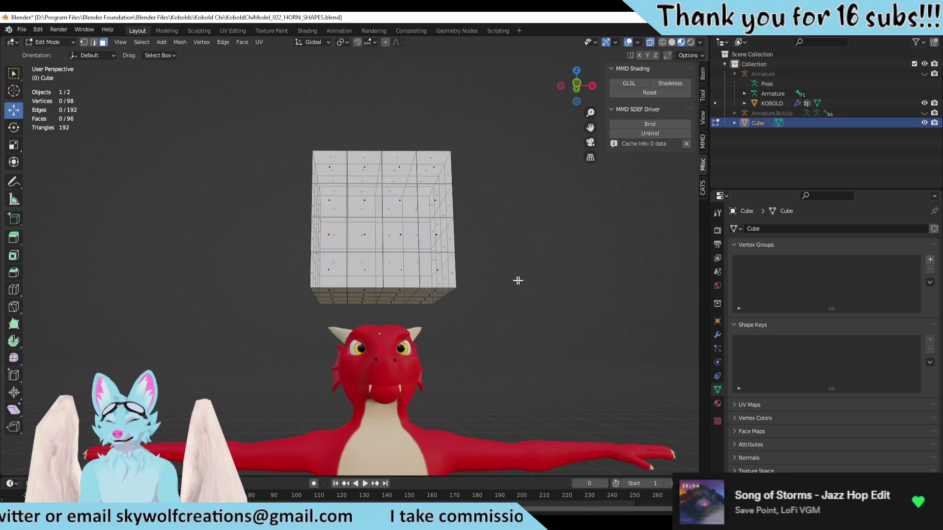
pyautogui.moveTo(518, 279); pyautogui.dragTo(486, 332, button='middle')
pyautogui.click(389, 233)
pyautogui.moveTo(434, 264); pyautogui.dragTo(351, 213, button='middle')
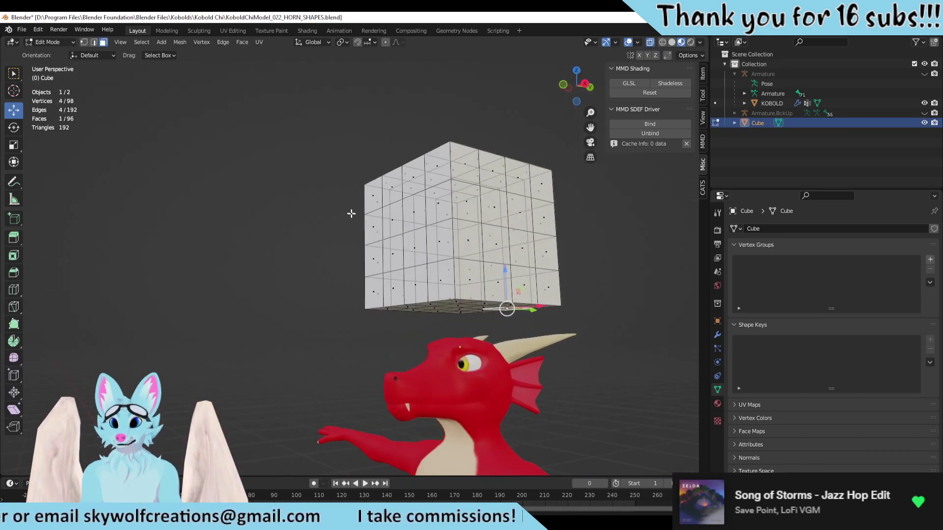
pyautogui.moveTo(408, 256); pyautogui.dragTo(526, 306, button='middle')
pyautogui.press('Tab')
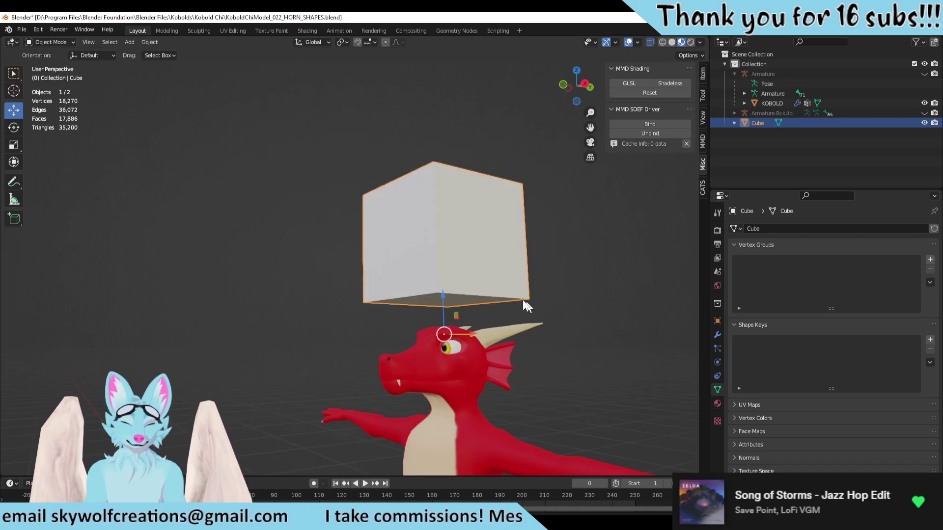
# Step: Move the cube's origin to the centre of its geometry and deselect the cube
pyautogui.moveTo(452, 257); pyautogui.dragTo(504, 263, button='middle')
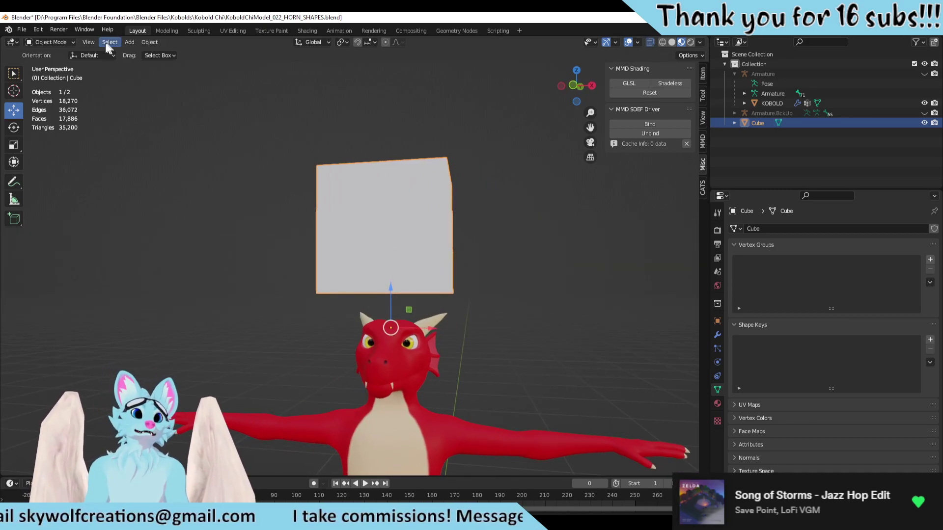
pyautogui.click(143, 43)
pyautogui.moveTo(225, 64)
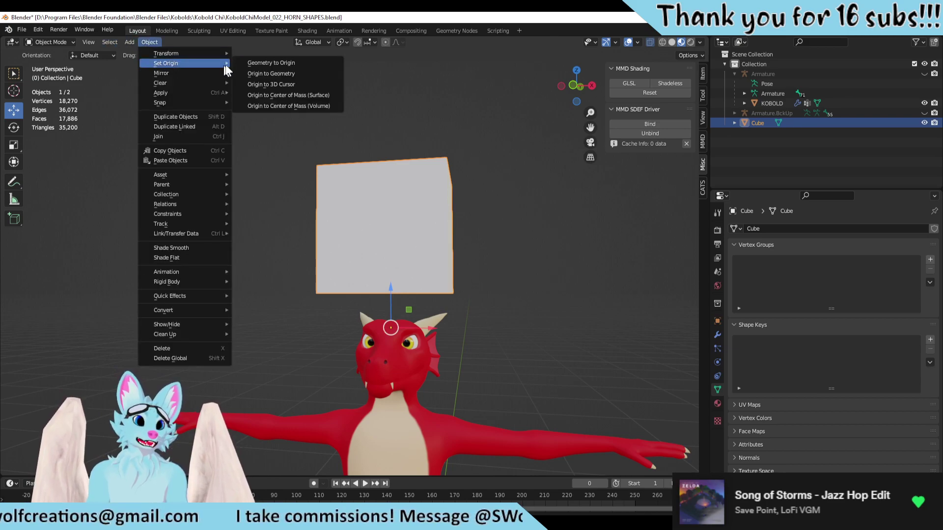
pyautogui.click(299, 73)
pyautogui.moveTo(302, 73); pyautogui.dragTo(461, 201, button='middle')
pyautogui.click(482, 216)
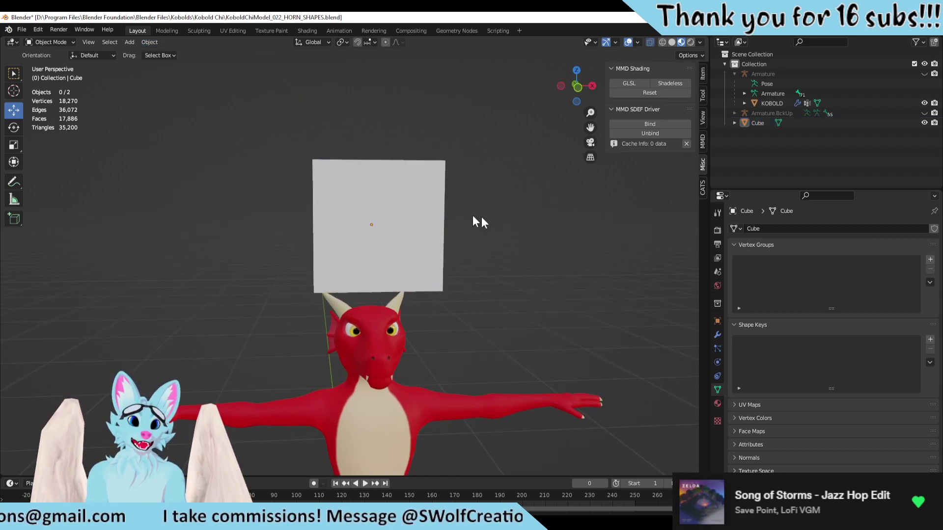
# Step: Enter Edit Mode on the cube and set up a front orthographic view with X-ray enabled
pyautogui.press('Tab')
pyautogui.hotkey('alt', 'z')
pyautogui.moveTo(368, 174); pyautogui.dragTo(357, 161, button='middle')
pyautogui.moveTo(264, 123); pyautogui.dragTo(351, 306)
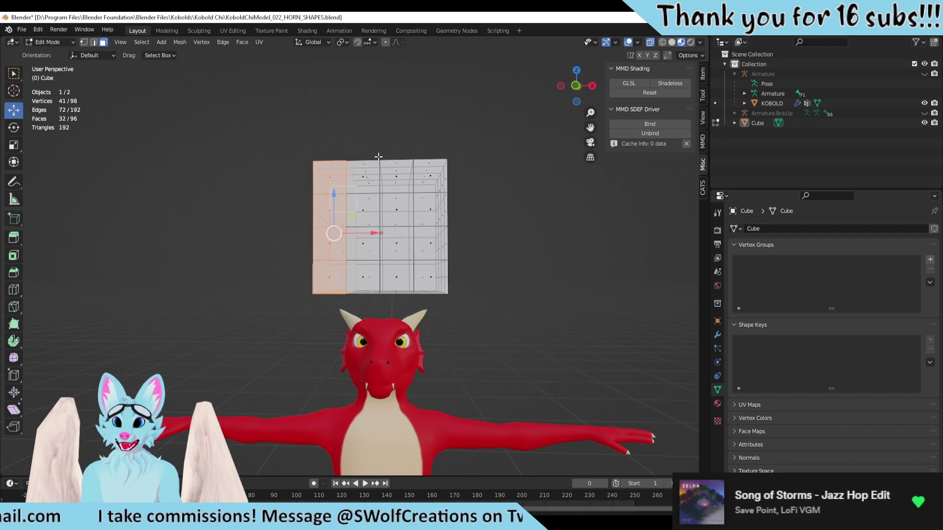
pyautogui.click(575, 84)
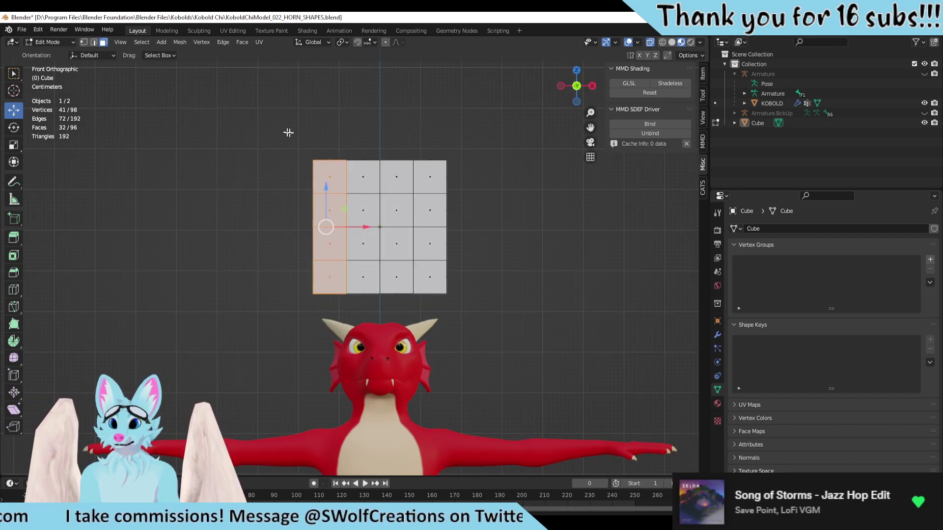
pyautogui.click(650, 42)
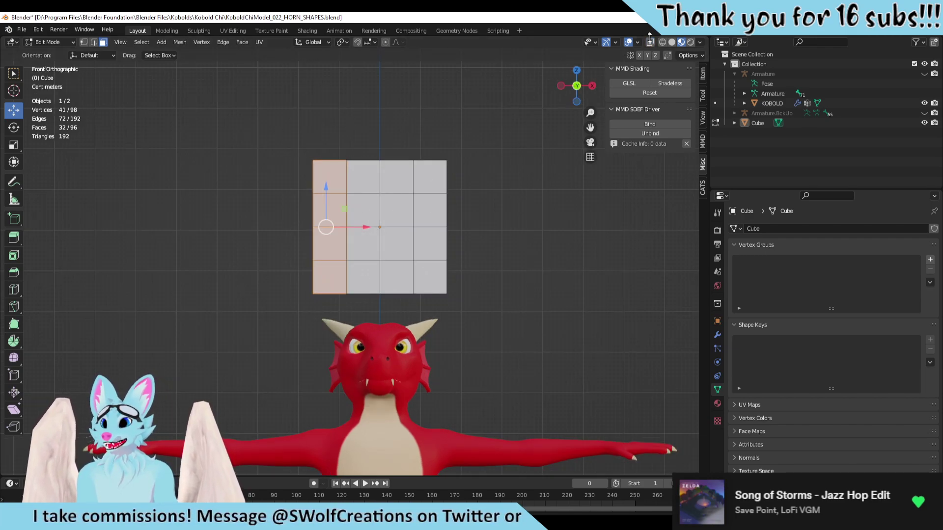
pyautogui.click(651, 41)
# Step: Delete all faces on the cube's negative X half through its full depth, and return to Object Mode
pyautogui.click(273, 124)
pyautogui.moveTo(267, 89); pyautogui.dragTo(363, 308)
pyautogui.moveTo(298, 112); pyautogui.dragTo(374, 307)
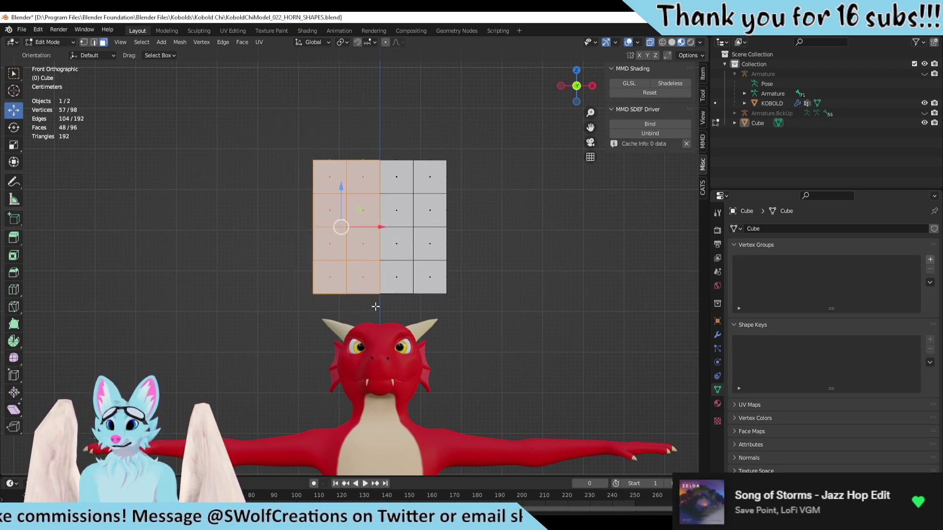
pyautogui.moveTo(375, 307); pyautogui.dragTo(380, 297, button='middle')
pyautogui.moveTo(400, 115); pyautogui.dragTo(466, 260, button='middle')
pyautogui.press('x')
pyautogui.click(411, 135)
pyautogui.press('Tab')
pyautogui.click(413, 213)
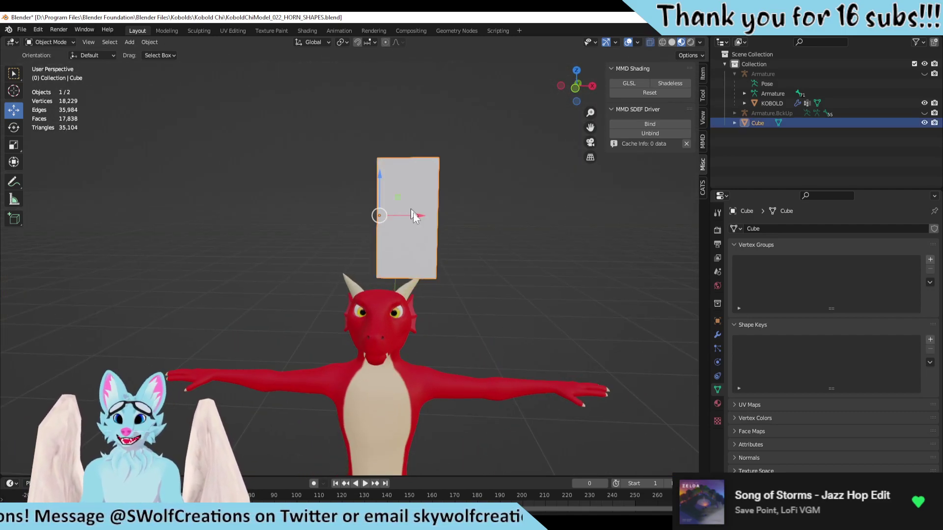
# Step: Add a Mirror modifier on the X axis to the half cube
pyautogui.moveTo(414, 213); pyautogui.dragTo(546, 306, button='middle')
pyautogui.click(717, 335)
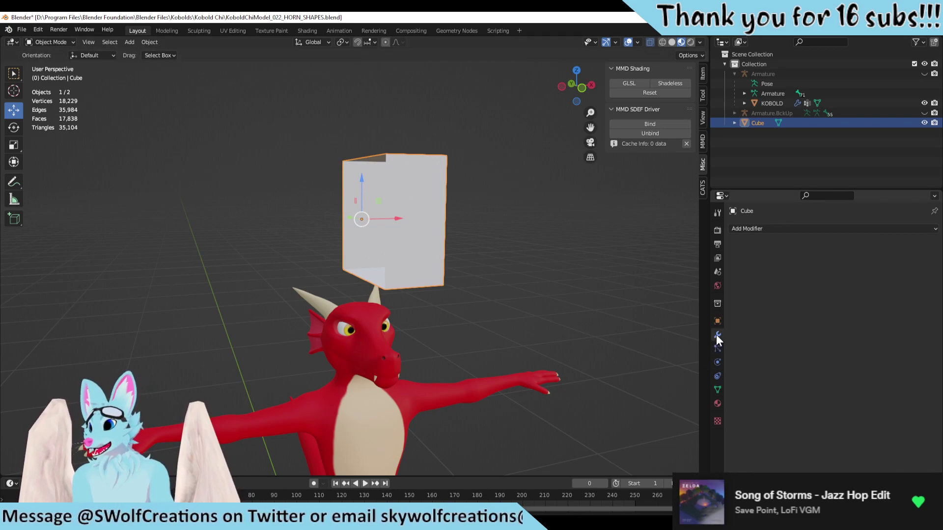
pyautogui.click(854, 228)
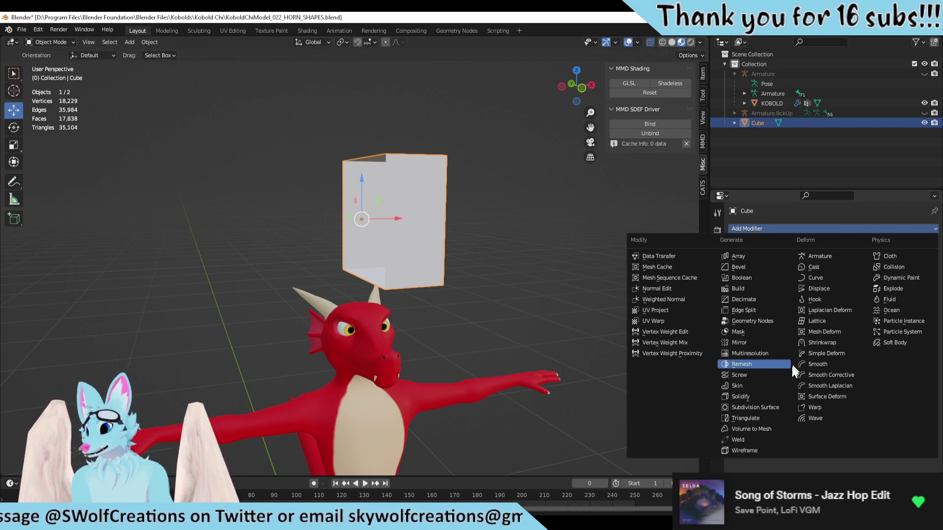
pyautogui.click(756, 343)
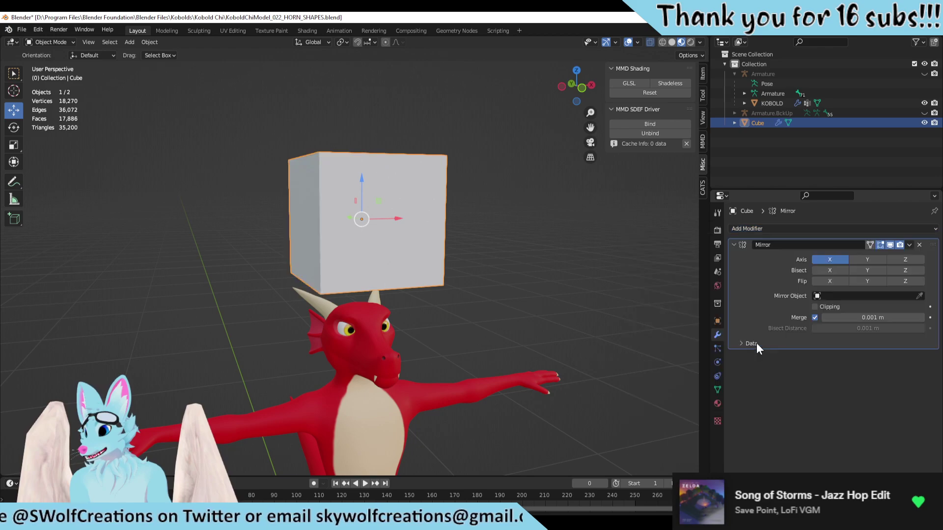
pyautogui.moveTo(542, 367); pyautogui.dragTo(524, 184, button='middle')
# Step: Enter Edit Mode on the mirrored cube and align the view to the right orthographic side
pyautogui.press('Tab')
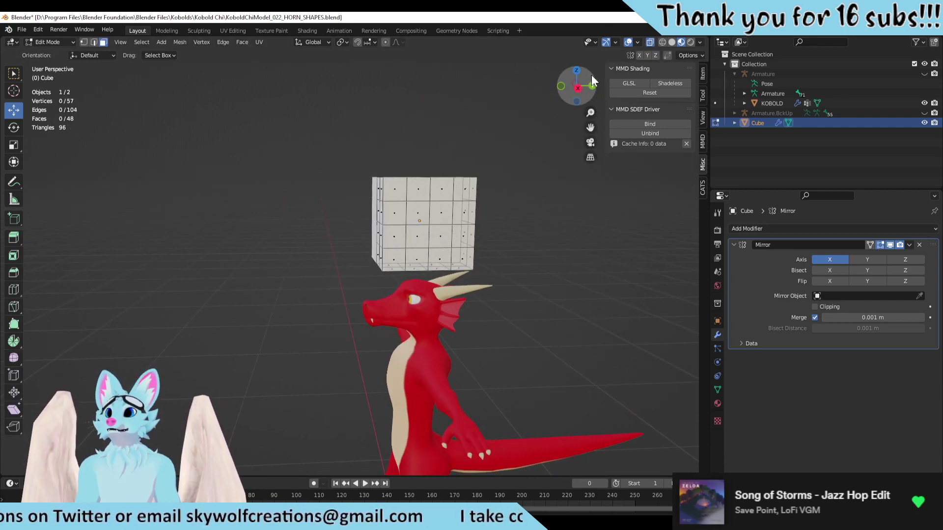
pyautogui.click(578, 90)
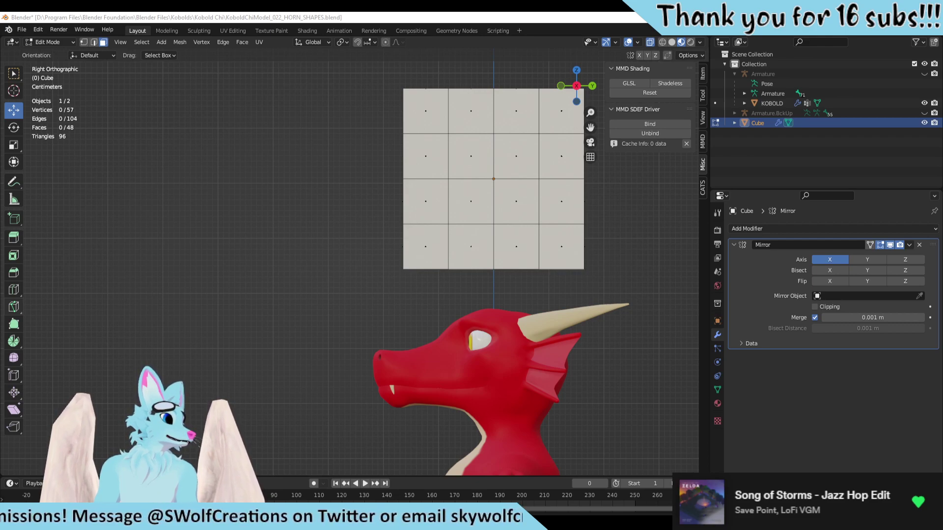
pyautogui.press('KP_5')
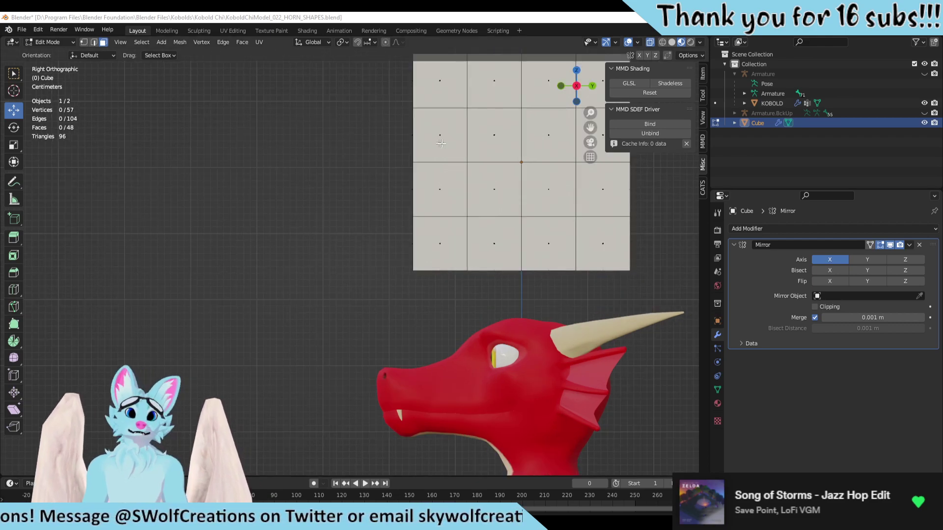
pyautogui.moveTo(473, 157); pyautogui.dragTo(505, 185, button='middle')
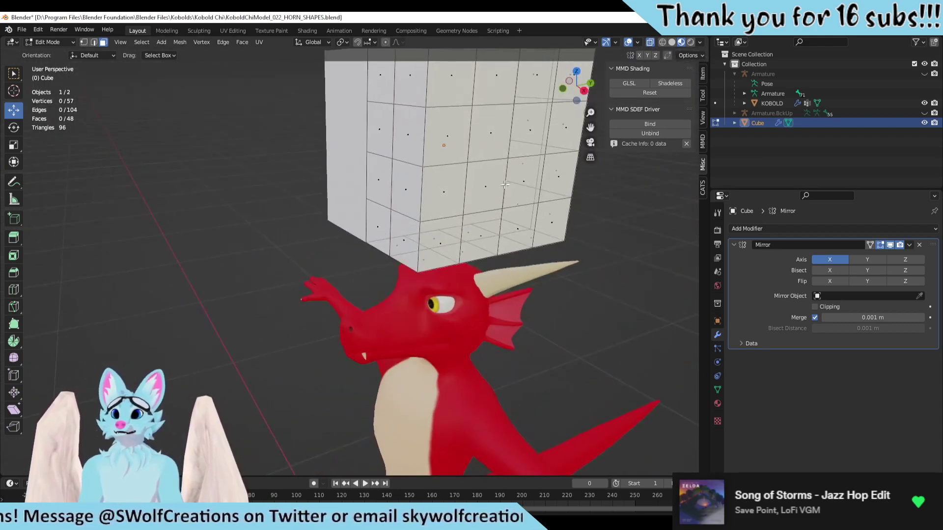
pyautogui.click(585, 91)
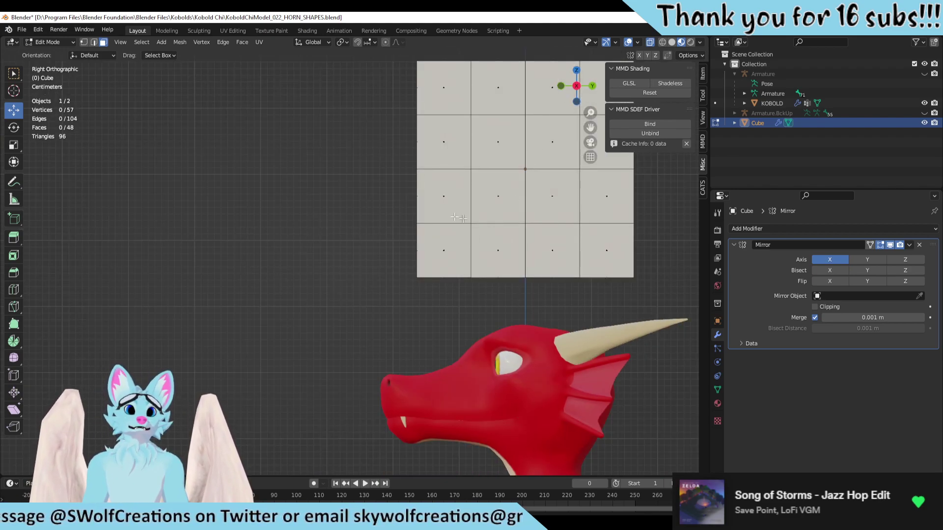
# Step: Save the file, then set the cube's editing to vertex selection and the viewport to wireframe shading
pyautogui.hotkey('ctrl', 's')
pyautogui.keyDown('shift'); pyautogui.moveTo(484, 177); pyautogui.dragTo(355, 245, button='middle'); pyautogui.keyUp('shift')
pyautogui.scroll(3, 314, 250)
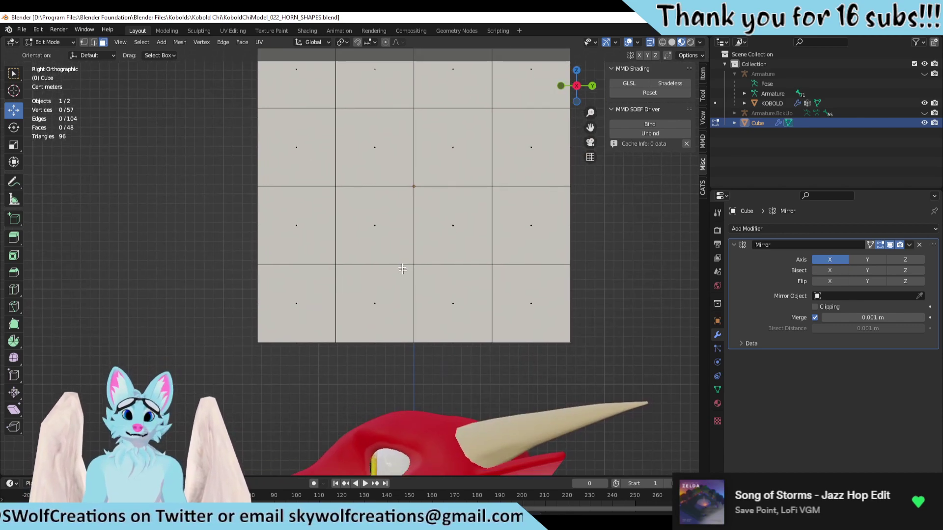
pyautogui.click(83, 42)
pyautogui.moveTo(270, 288); pyautogui.dragTo(222, 355)
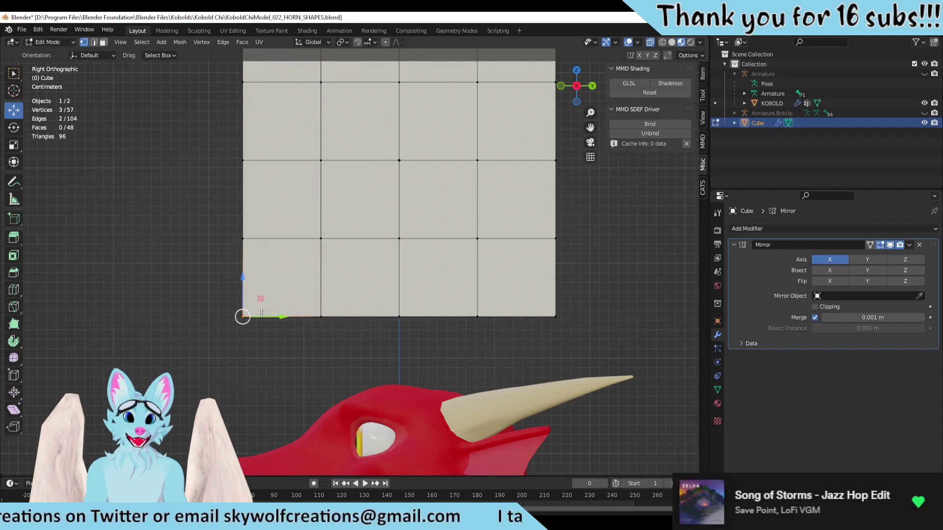
pyautogui.scroll(-3, 396, 292)
pyautogui.moveTo(485, 90); pyautogui.dragTo(233, 316)
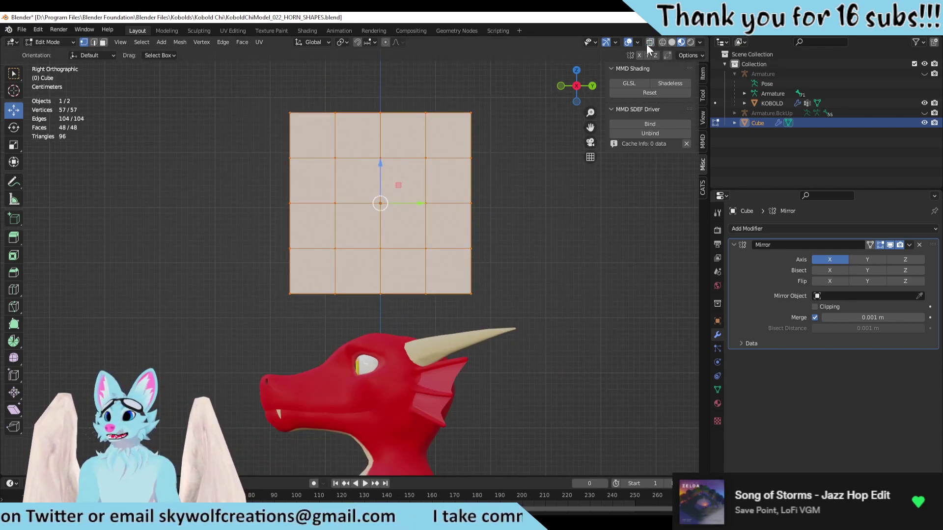
pyautogui.click(662, 42)
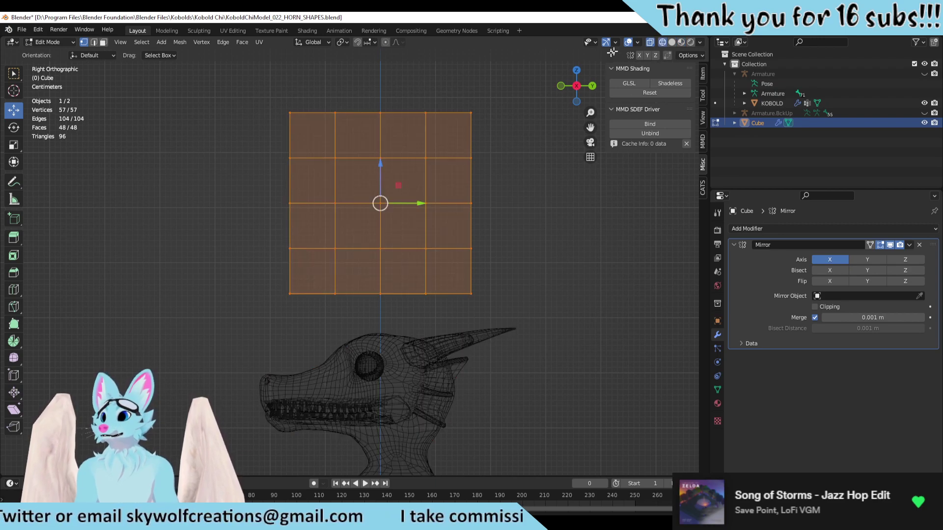
# Step: Select the entire cube mesh and move it down and back in the side view so it sits just above the kobold's head
pyautogui.moveTo(536, 92); pyautogui.dragTo(238, 318)
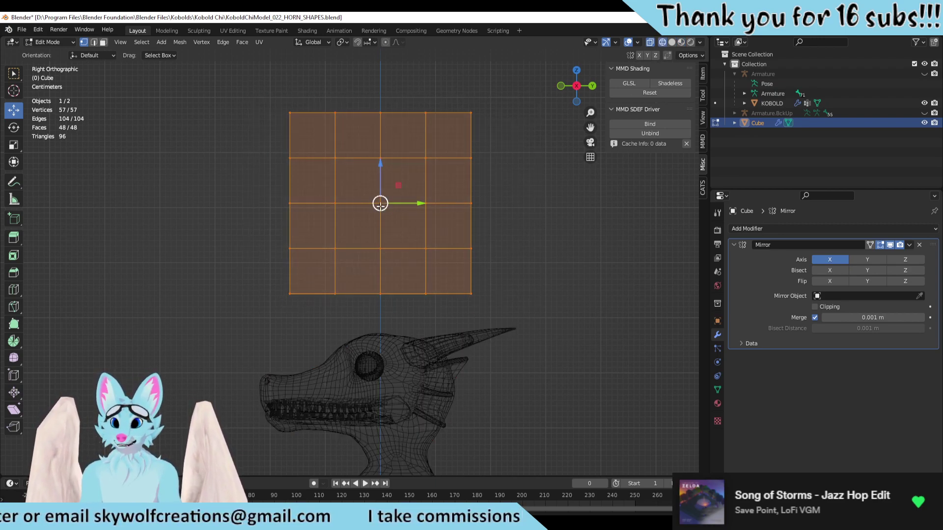
pyautogui.moveTo(380, 203); pyautogui.dragTo(421, 245)
pyautogui.keyDown('shift'); pyautogui.moveTo(418, 294); pyautogui.dragTo(406, 181, button='middle'); pyautogui.keyUp('shift')
pyautogui.scroll(3, 390, 155)
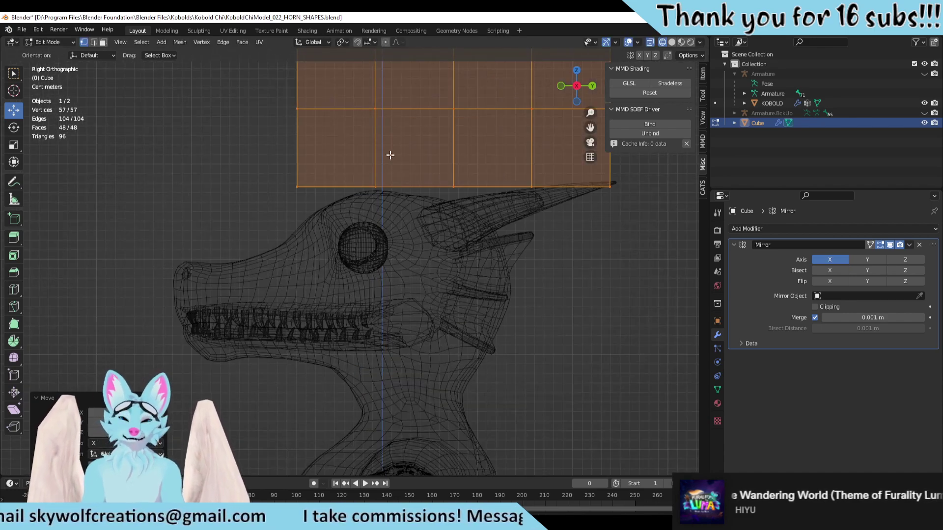
pyautogui.scroll(5, 390, 155)
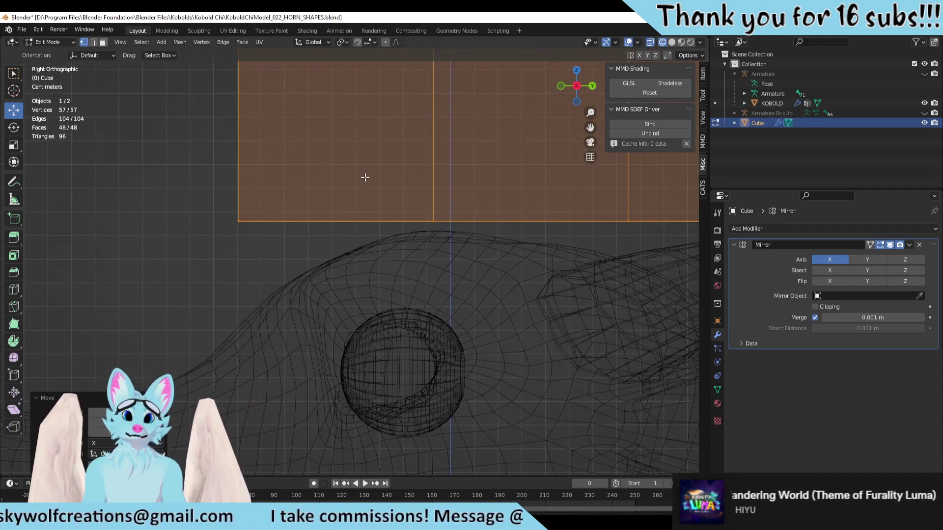
# Step: Move the bottom row of the cube's vertices inward and onto the head's upper contour, from the forehead back over the horn base
pyautogui.click(434, 221)
pyautogui.moveTo(437, 221); pyautogui.dragTo(335, 249)
pyautogui.scroll(-3, 360, 231)
pyautogui.keyDown('shift'); pyautogui.moveTo(477, 191); pyautogui.dragTo(402, 215, button='middle'); pyautogui.keyUp('shift')
pyautogui.moveTo(461, 220); pyautogui.dragTo(394, 263)
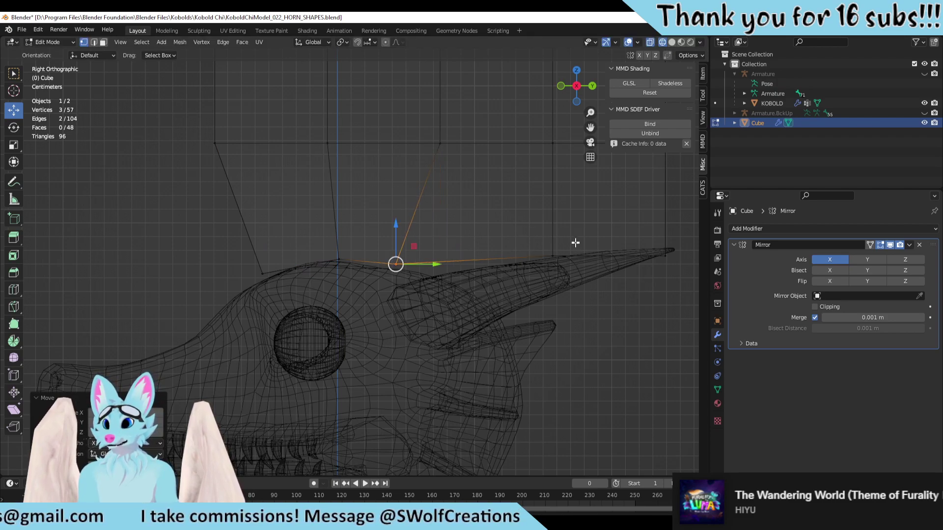
pyautogui.moveTo(575, 242); pyautogui.dragTo(469, 283)
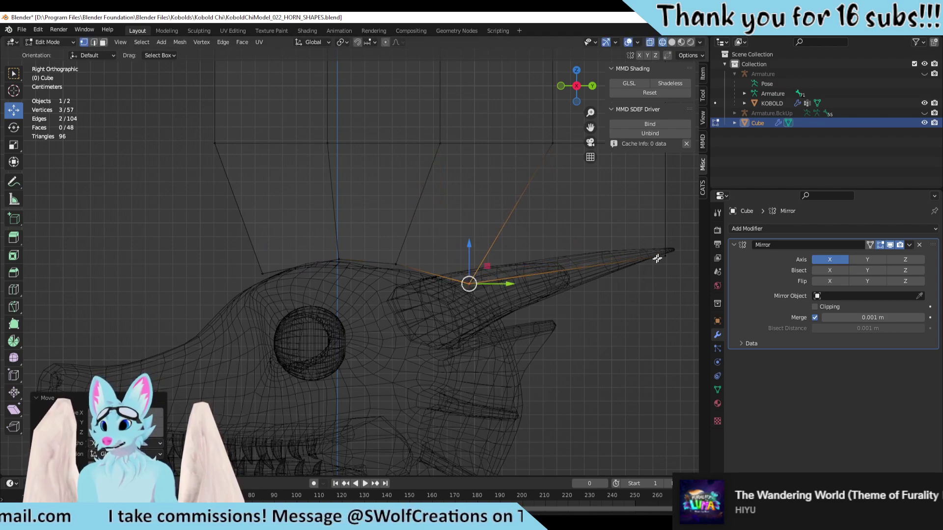
pyautogui.moveTo(683, 240); pyautogui.dragTo(515, 321)
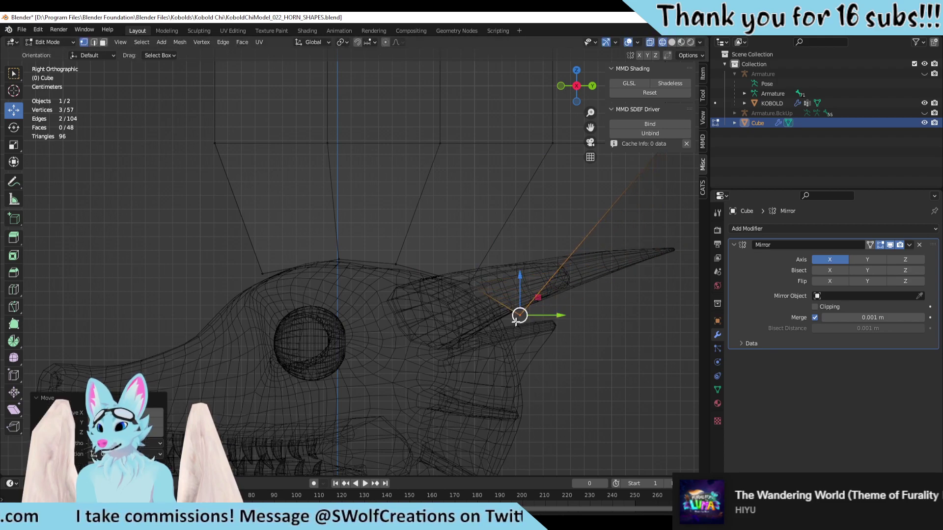
# Step: Lower the three front vertex groups of the second row from below so they sit closely above the reshaped bottom row
pyautogui.keyDown('shift'); pyautogui.moveTo(425, 219); pyautogui.dragTo(443, 292, button='middle'); pyautogui.keyUp('shift')
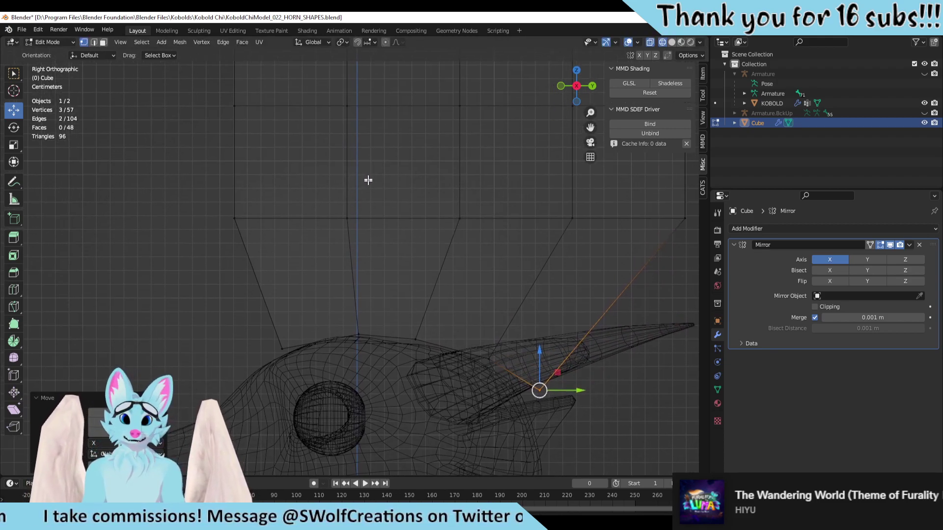
pyautogui.moveTo(368, 182); pyautogui.dragTo(318, 255)
pyautogui.moveTo(349, 227); pyautogui.dragTo(345, 296)
pyautogui.moveTo(246, 202); pyautogui.dragTo(210, 269)
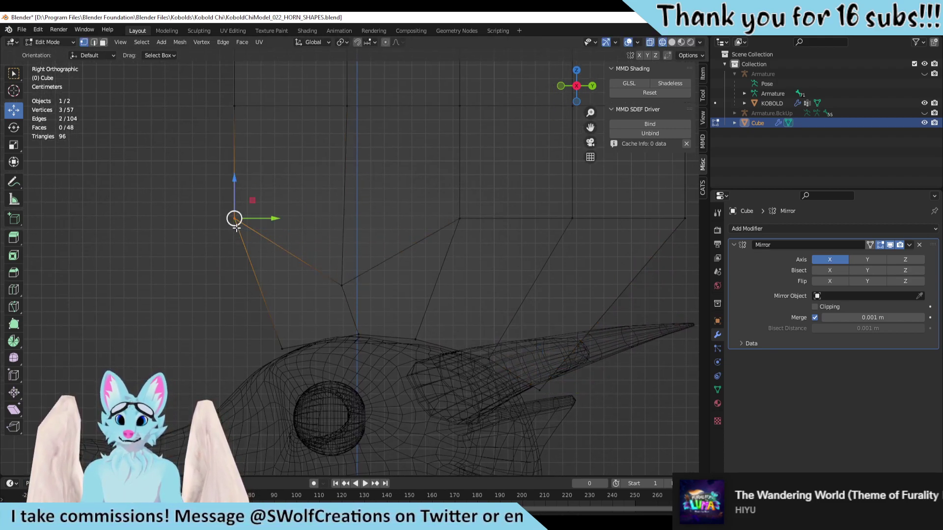
pyautogui.moveTo(236, 228); pyautogui.dragTo(256, 317)
pyautogui.click(468, 214)
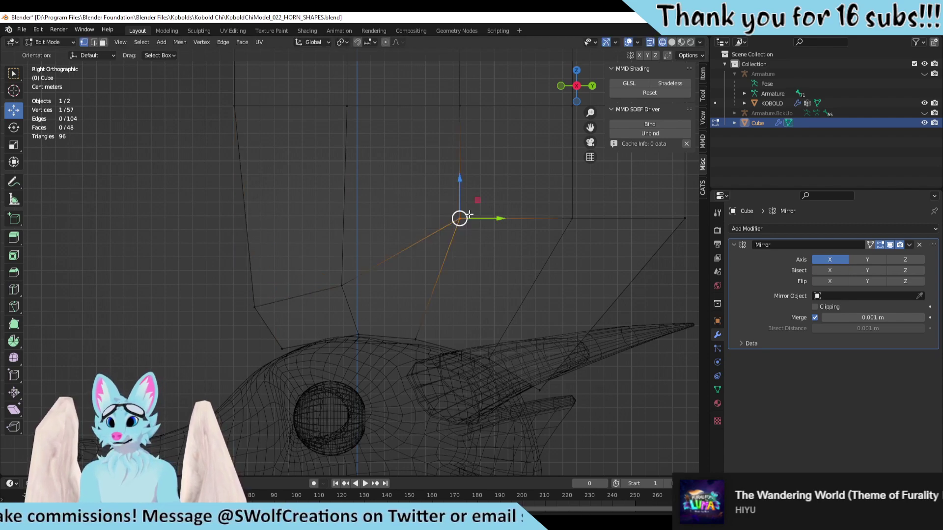
pyautogui.moveTo(469, 215); pyautogui.dragTo(435, 294)
# Step: Bring the two rear vertex groups of the second row down and forward to continue the curve above the horn
pyautogui.click(571, 218)
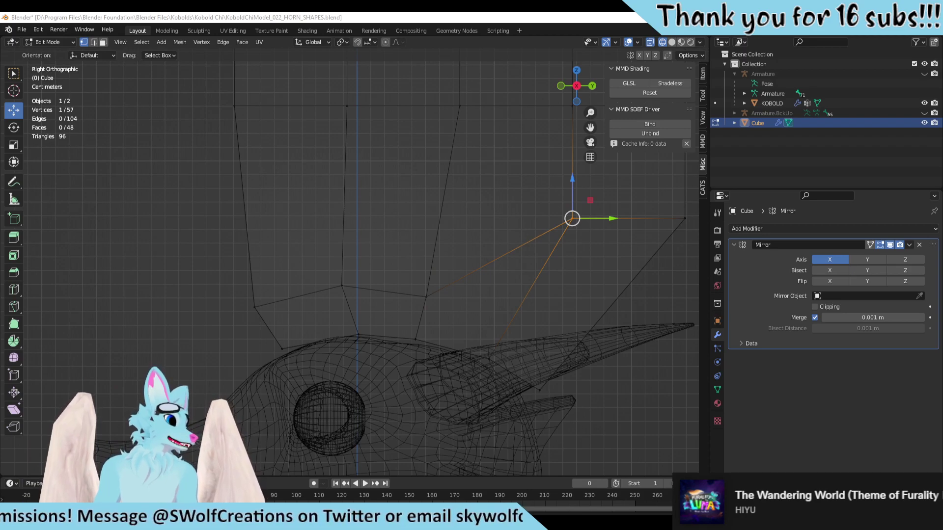
pyautogui.moveTo(471, 322); pyautogui.dragTo(491, 211, button='middle')
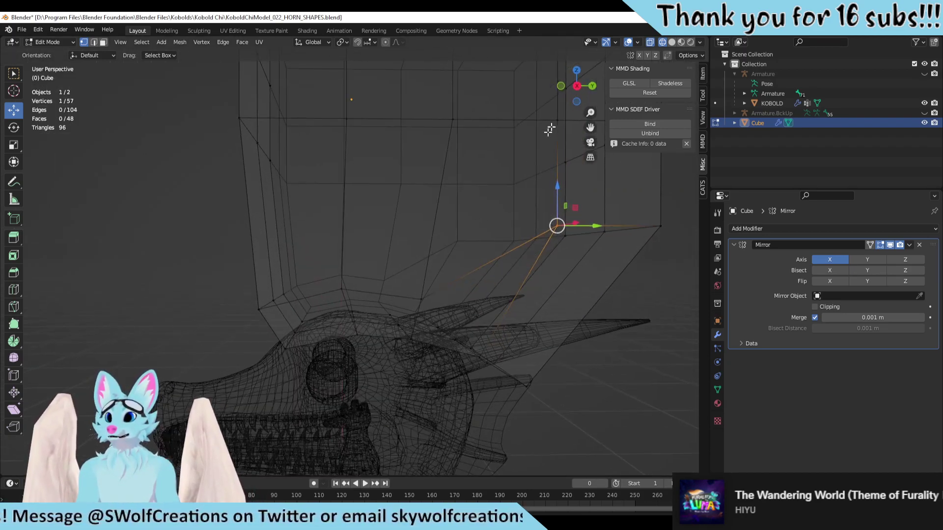
pyautogui.click(578, 86)
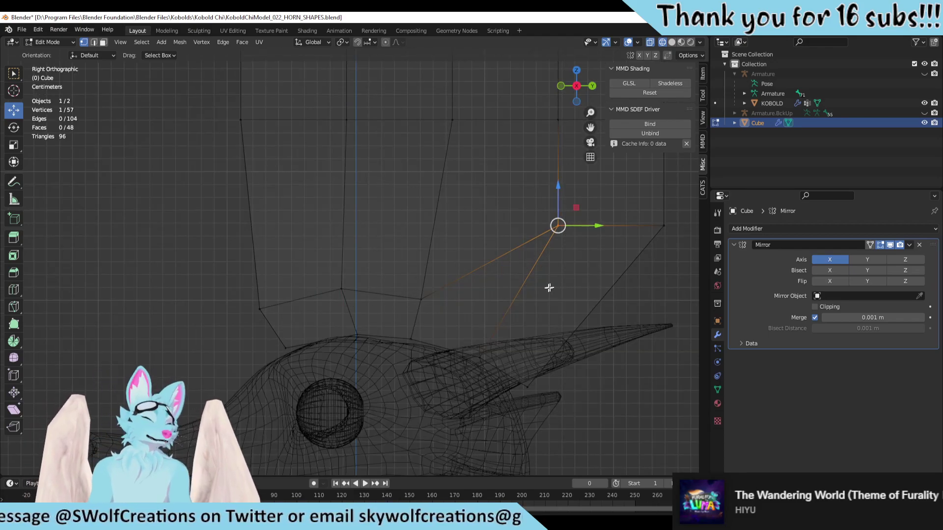
pyautogui.keyDown('shift'); pyautogui.moveTo(549, 288); pyautogui.dragTo(458, 292, button='middle'); pyautogui.keyUp('shift')
pyautogui.moveTo(466, 229); pyautogui.dragTo(417, 319)
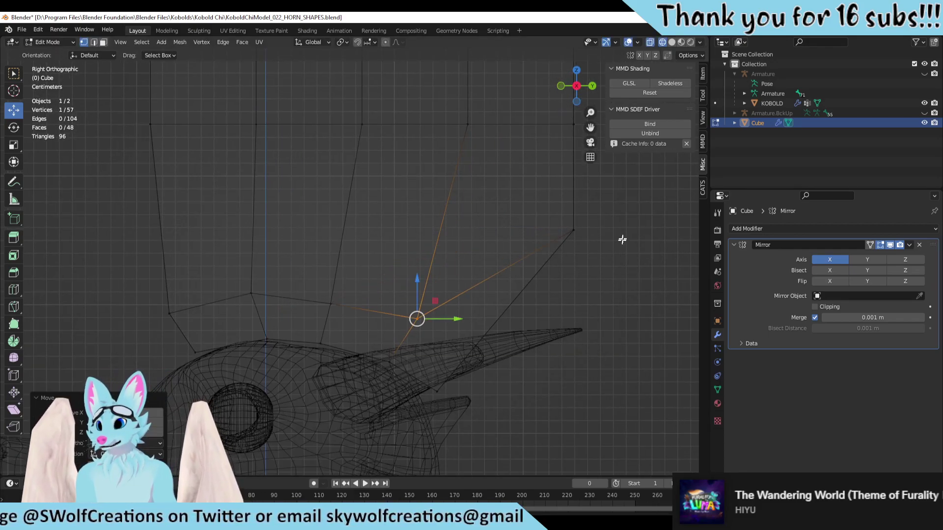
pyautogui.moveTo(609, 210); pyautogui.dragTo(493, 334)
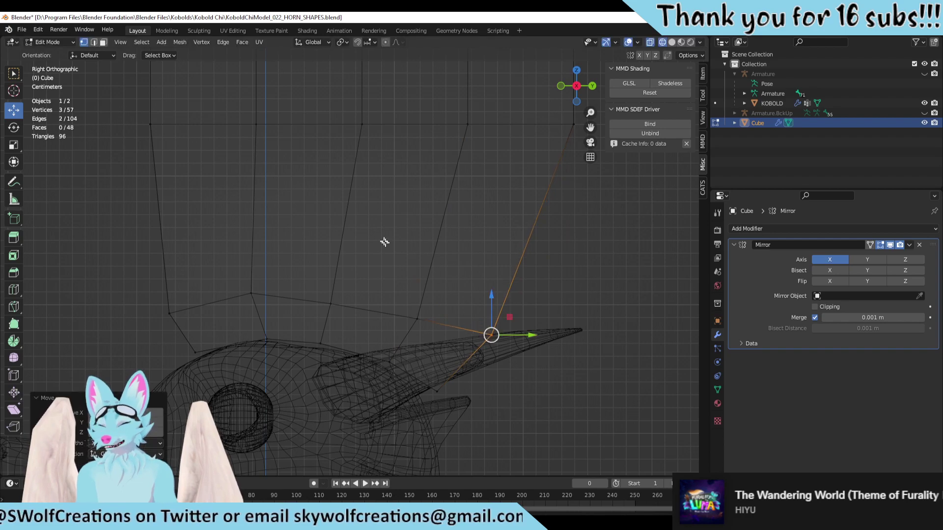
# Step: Move the upper three rows of vertices down closer to the head and clear the selection
pyautogui.keyDown('shift'); pyautogui.moveTo(317, 188); pyautogui.dragTo(400, 263, button='middle'); pyautogui.keyUp('shift')
pyautogui.scroll(-2, 385, 294)
pyautogui.moveTo(542, 69); pyautogui.dragTo(176, 260)
pyautogui.moveTo(384, 153); pyautogui.dragTo(373, 240)
pyautogui.keyDown('shift'); pyautogui.moveTo(505, 347); pyautogui.dragTo(550, 297, button='middle'); pyautogui.keyUp('shift')
pyautogui.click(243, 297)
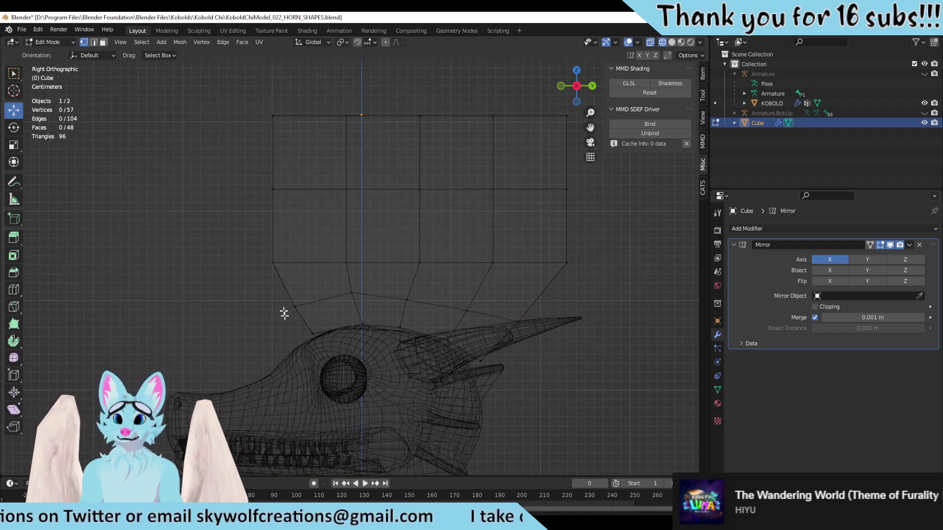
# Step: Nudge the front vertices of the middle row slightly downward
pyautogui.scroll(3, 278, 309)
pyautogui.moveTo(270, 219); pyautogui.dragTo(174, 322)
pyautogui.moveTo(219, 264); pyautogui.dragTo(220, 272)
pyautogui.scroll(-3, 319, 257)
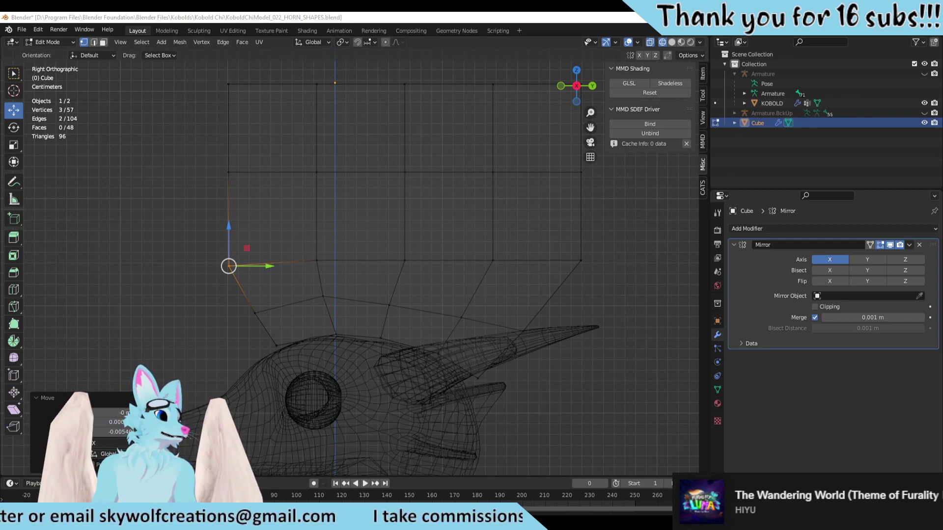
# Step: Narrow the mirrored mesh in the back view by moving its middle and outer vertex columns along X toward the centre line
pyautogui.moveTo(424, 279); pyautogui.dragTo(344, 258, button='middle')
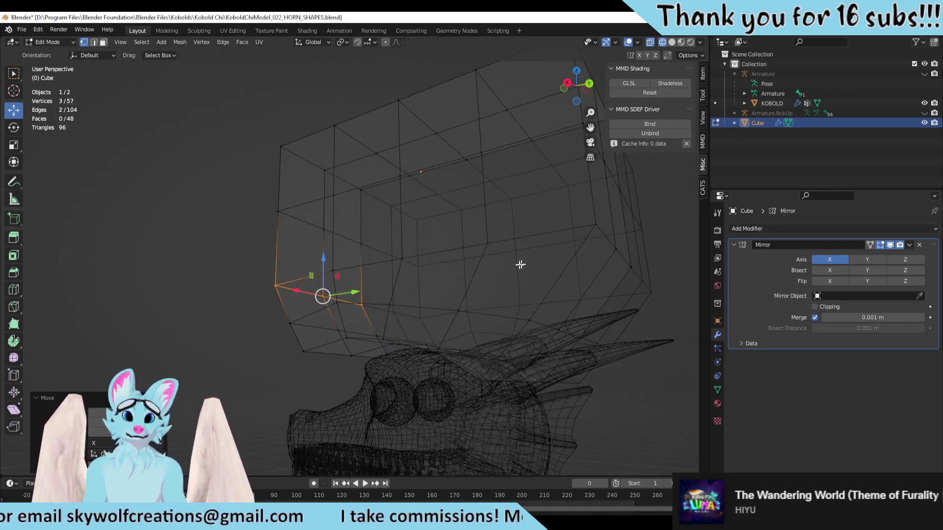
pyautogui.moveTo(520, 264); pyautogui.dragTo(550, 225, button='middle')
pyautogui.moveTo(610, 83); pyautogui.dragTo(295, 213, button='middle')
pyautogui.press('a')
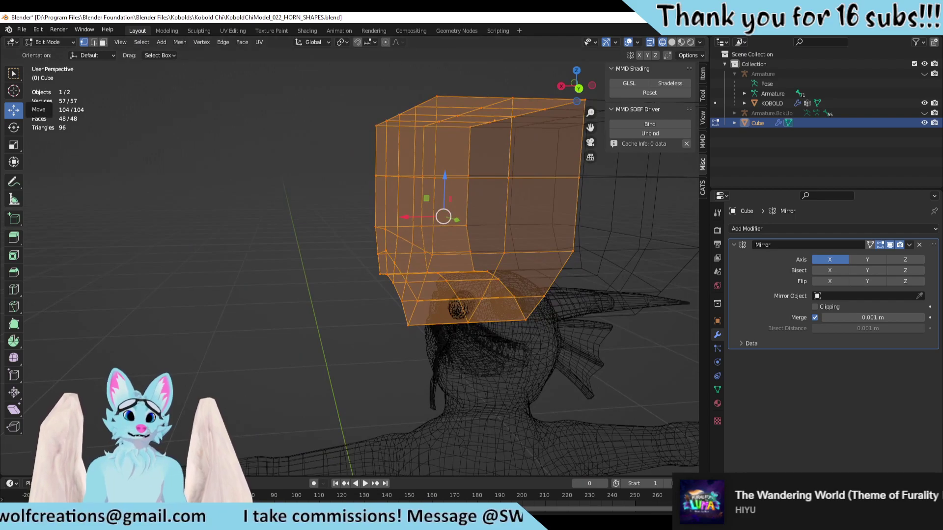
pyautogui.moveTo(407, 203); pyautogui.dragTo(388, 195, button='middle')
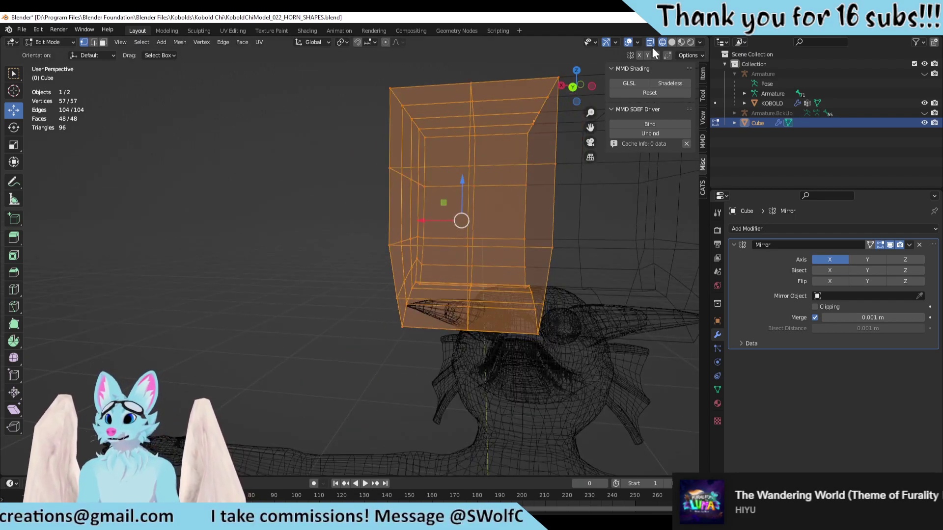
pyautogui.click(571, 87)
pyautogui.moveTo(337, 90); pyautogui.dragTo(469, 358)
pyautogui.moveTo(387, 221); pyautogui.dragTo(435, 221)
pyautogui.moveTo(362, 81); pyautogui.dragTo(452, 337)
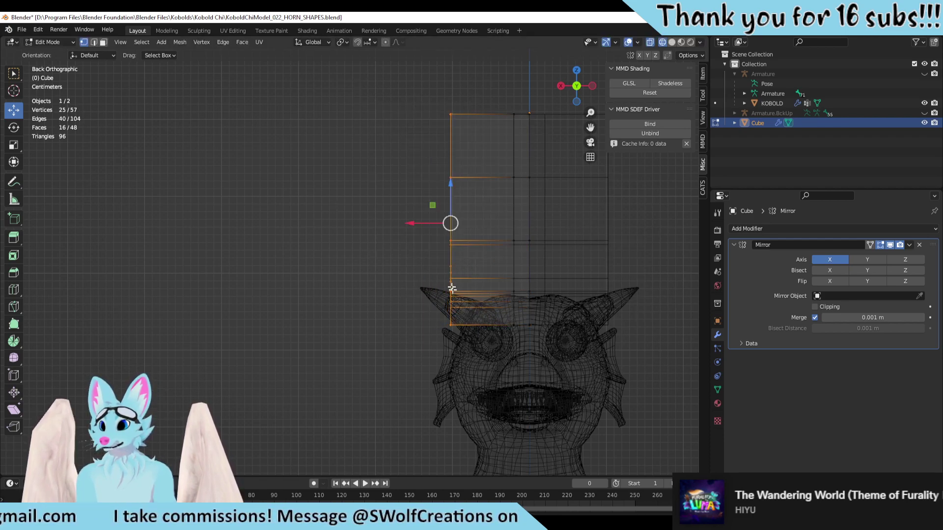
pyautogui.moveTo(408, 222); pyautogui.dragTo(461, 230)
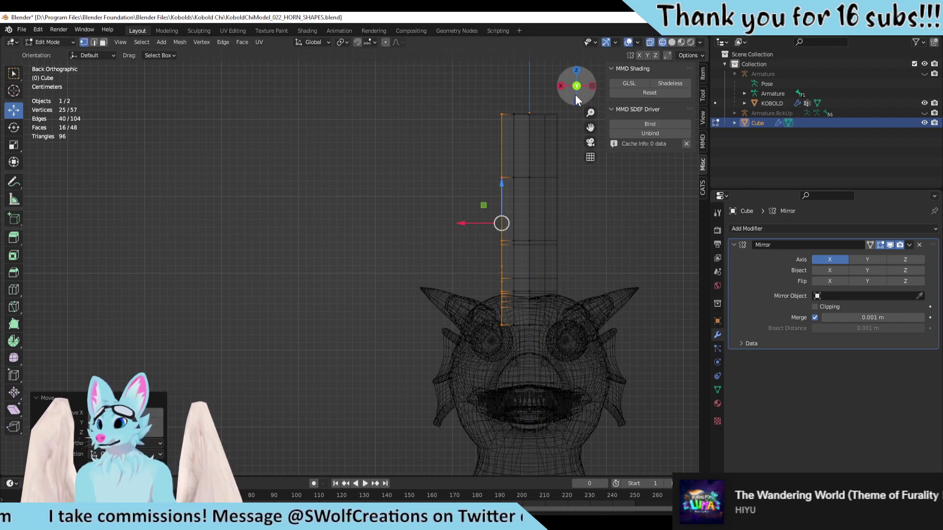
# Step: Reshape the upper front edge in the right side view by moving its top two vertex groups down and back into a slant
pyautogui.click(560, 86)
pyautogui.scroll(2, 402, 261)
pyautogui.keyDown('shift'); pyautogui.moveTo(362, 231); pyautogui.dragTo(502, 299, button='middle'); pyautogui.keyUp('shift')
pyautogui.moveTo(273, 172); pyautogui.dragTo(215, 253)
pyautogui.moveTo(241, 212); pyautogui.dragTo(254, 232)
pyautogui.moveTo(279, 92); pyautogui.dragTo(269, 146)
# Step: Lower the second and third vertex groups of the row below the top, and move the second top group down and forward
pyautogui.moveTo(441, 83); pyautogui.dragTo(396, 162)
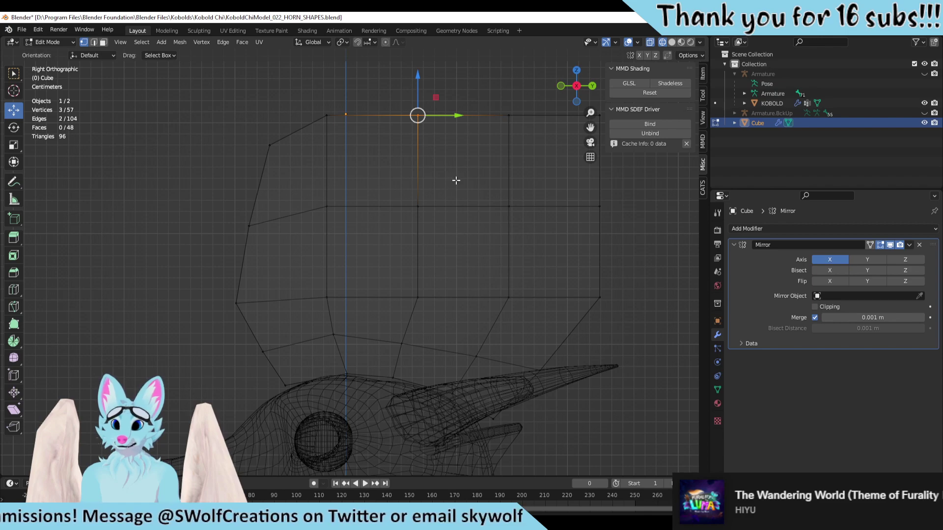
pyautogui.moveTo(457, 181); pyautogui.dragTo(393, 246)
pyautogui.moveTo(415, 208); pyautogui.dragTo(416, 259)
pyautogui.click(327, 206)
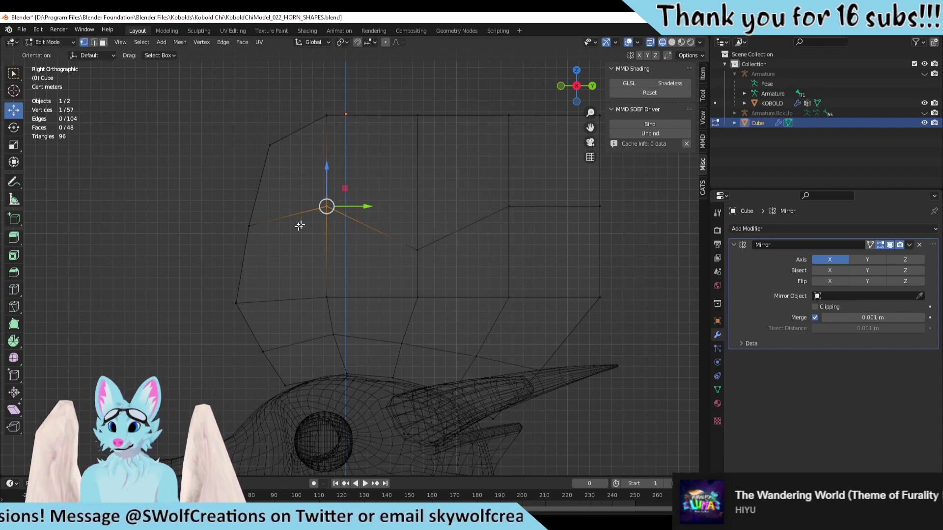
pyautogui.moveTo(327, 206); pyautogui.dragTo(323, 251)
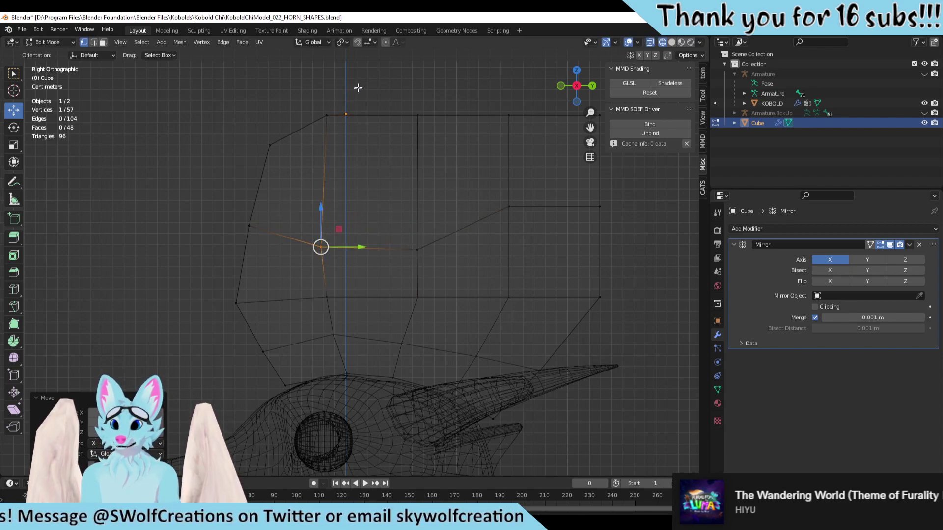
pyautogui.click(325, 116)
pyautogui.moveTo(325, 116); pyautogui.dragTo(296, 152)
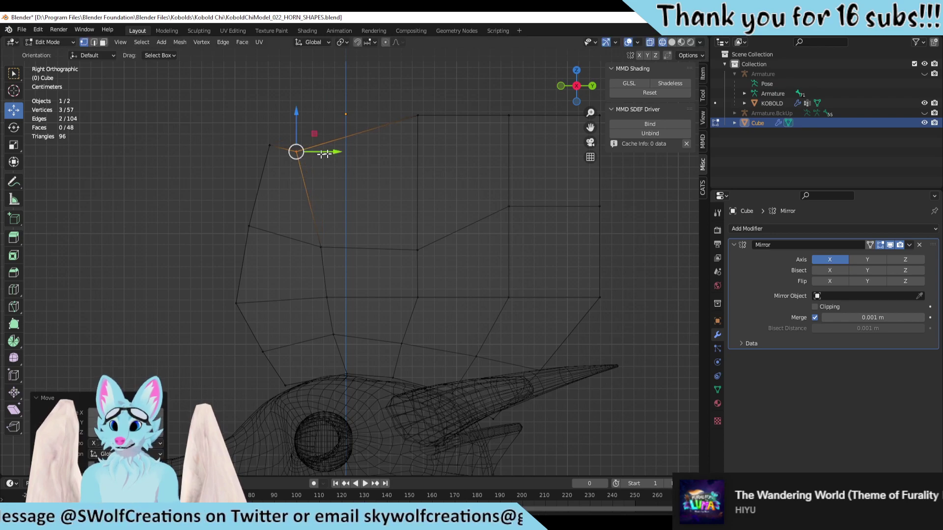
# Step: Inspect the reshaped mesh against the kobold's head from several angles and turn off X-ray
pyautogui.moveTo(414, 191); pyautogui.dragTo(358, 255, button='middle')
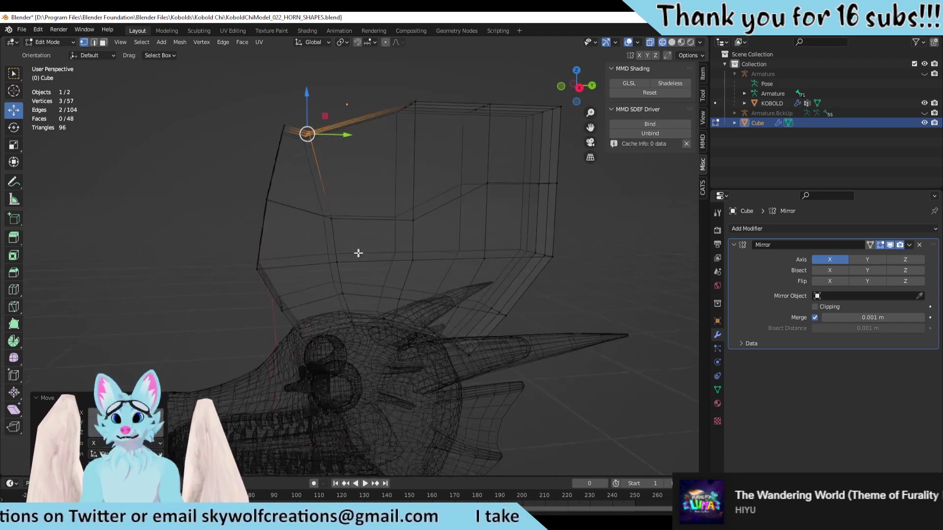
pyautogui.click(578, 90)
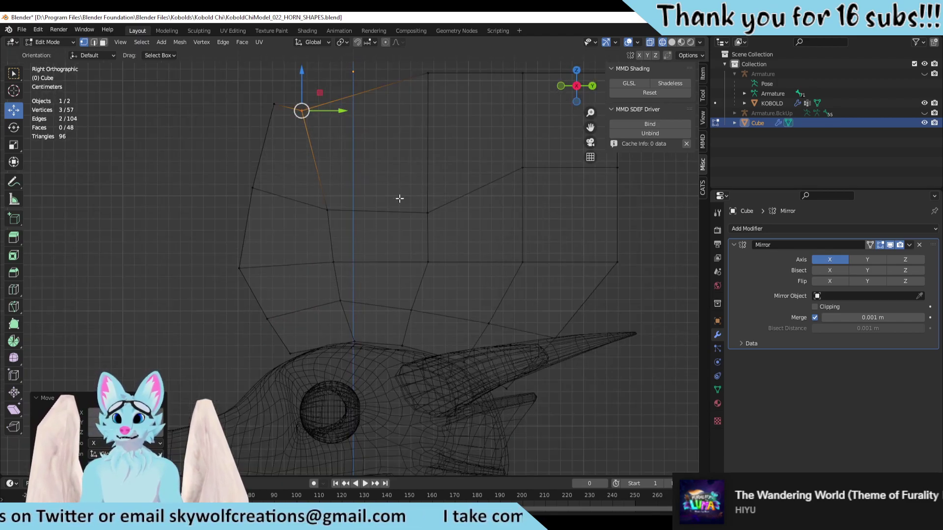
pyautogui.scroll(-3, 399, 212)
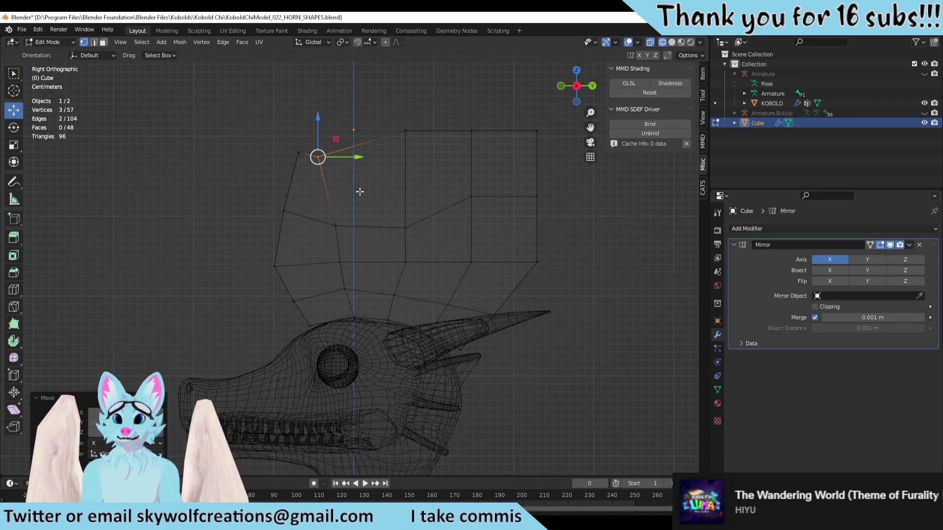
pyautogui.moveTo(358, 194)
pyautogui.mouseDown(button='middle')
pyautogui.moveTo(390, 254)
pyautogui.moveTo(375, 244)
pyautogui.moveTo(361, 207)
pyautogui.mouseUp(button='middle')
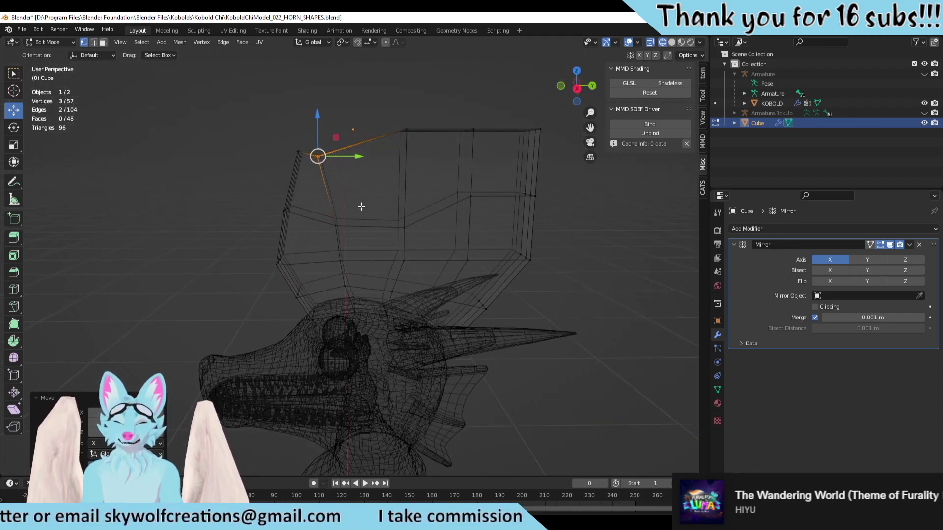
pyautogui.moveTo(379, 167); pyautogui.dragTo(393, 162, button='middle')
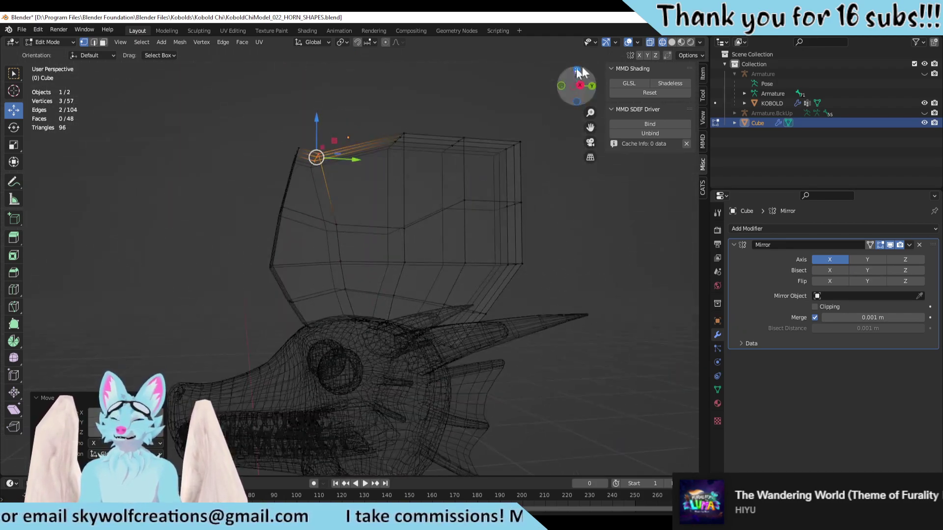
pyautogui.click(650, 42)
pyautogui.moveTo(304, 152); pyautogui.dragTo(290, 183, button='middle')
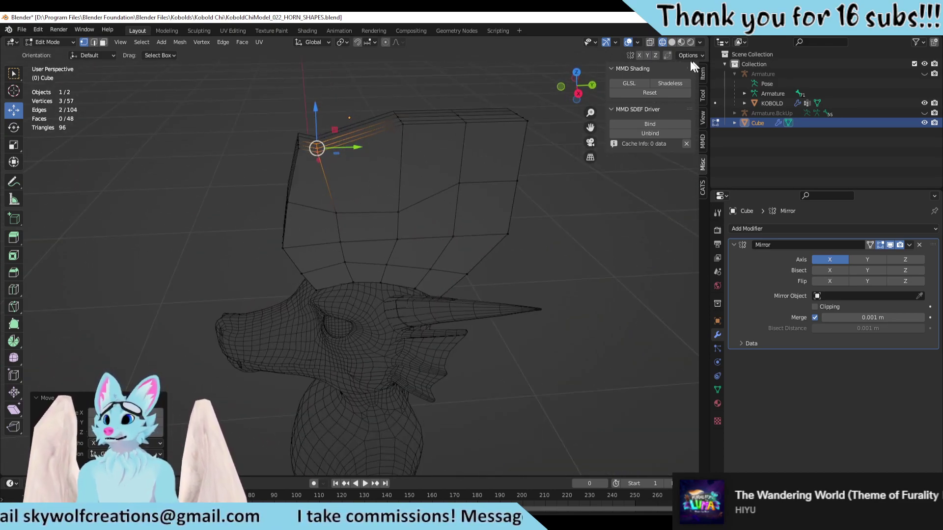
# Step: Show the meshes in solid shading with X-ray turned off
pyautogui.click(672, 42)
pyautogui.scroll(3, 410, 161)
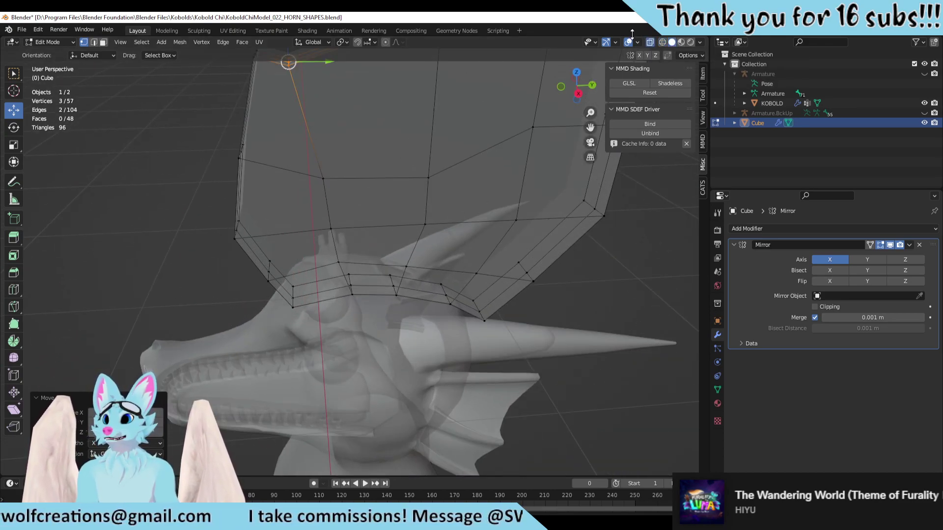
pyautogui.click(650, 43)
# Step: Delete two faces of the slanted upper strip and the adjoining side face, and switch to edge selection
pyautogui.moveTo(363, 235); pyautogui.dragTo(251, 181, button='middle')
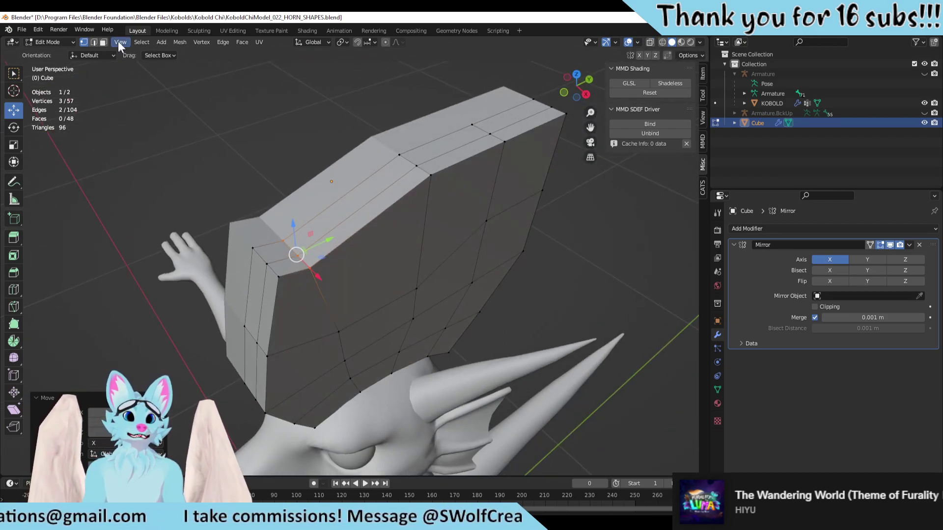
pyautogui.click(104, 43)
pyautogui.click(333, 215)
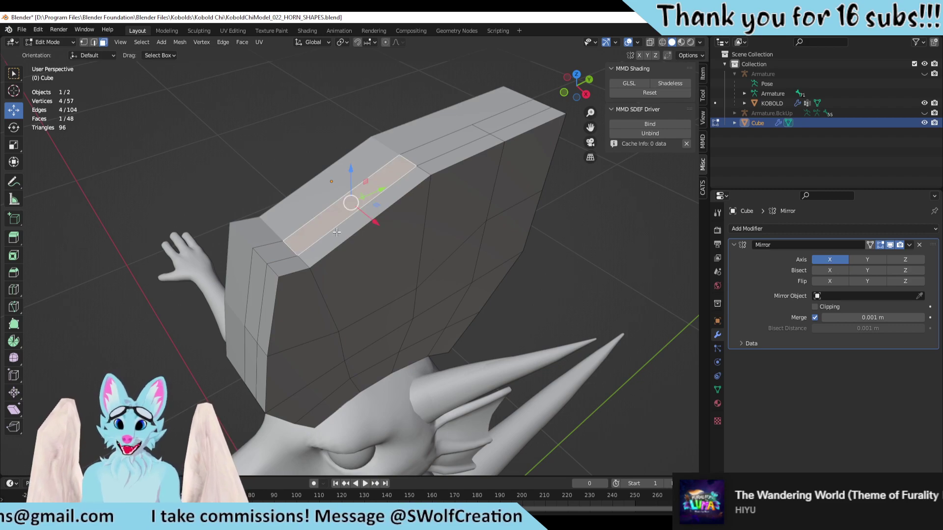
pyautogui.keyDown('shift'); pyautogui.click(336, 232); pyautogui.keyUp('shift')
pyautogui.keyDown('shift'); pyautogui.click(375, 268); pyautogui.keyUp('shift')
pyautogui.moveTo(375, 268); pyautogui.dragTo(270, 314, button='middle')
pyautogui.press('x')
pyautogui.click(317, 260)
pyautogui.click(94, 42)
# Step: Try to fill a face between the edges at the front end of the gap, and undo it
pyautogui.moveTo(206, 201); pyautogui.dragTo(228, 165, button='middle')
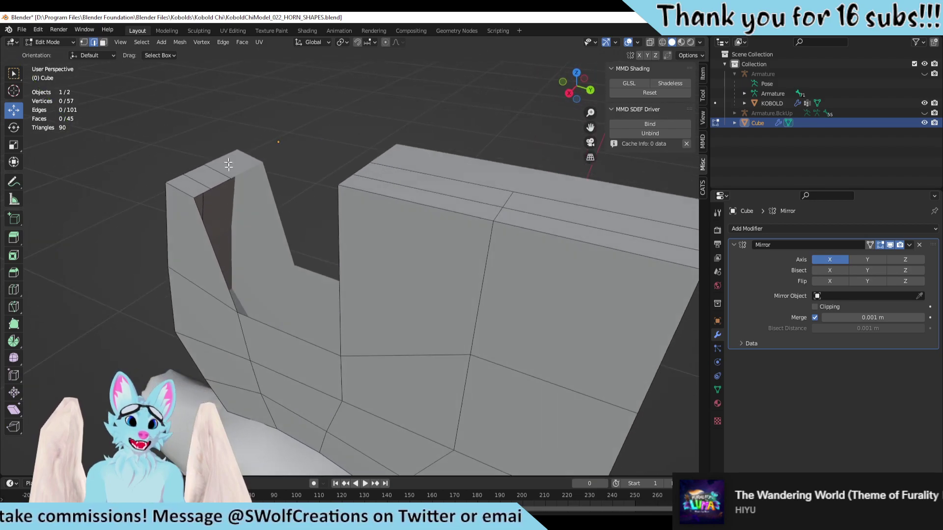
pyautogui.moveTo(230, 302); pyautogui.dragTo(429, 307, button='middle')
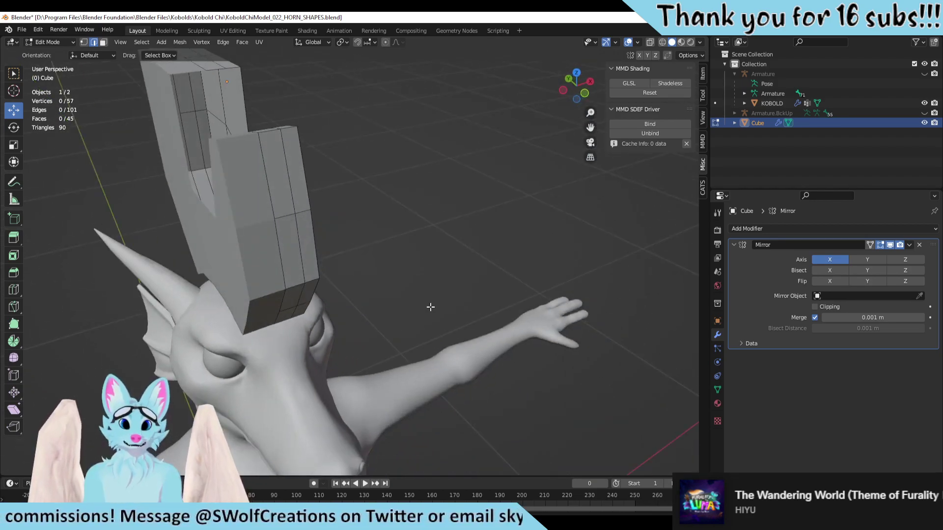
pyautogui.keyDown('shift'); pyautogui.moveTo(286, 252); pyautogui.dragTo(218, 170, button='middle'); pyautogui.keyUp('shift')
pyautogui.click(219, 170)
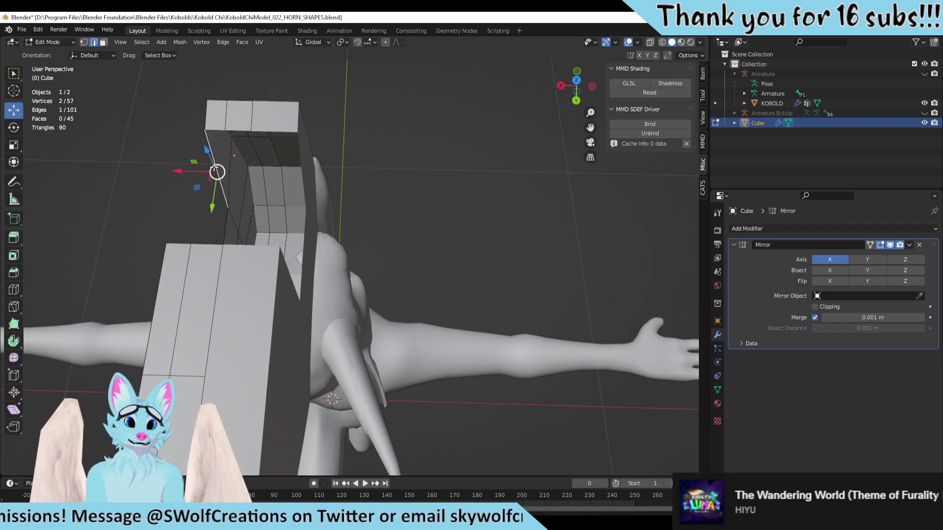
pyautogui.keyDown('shift'); pyautogui.click(215, 132); pyautogui.keyUp('shift')
pyautogui.keyDown('shift'); pyautogui.click(237, 134); pyautogui.keyUp('shift')
pyautogui.press('f')
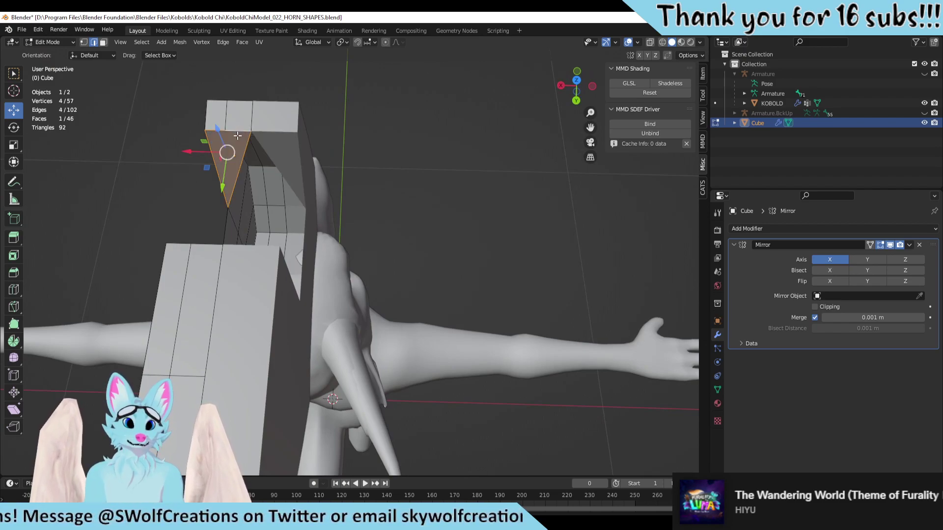
pyautogui.moveTo(242, 178); pyautogui.dragTo(250, 137, button='middle')
pyautogui.hotkey('ctrl', 'z')
# Step: Try to fill the gap with one face from its front, lower and rear border edges, and undo it
pyautogui.click(253, 129)
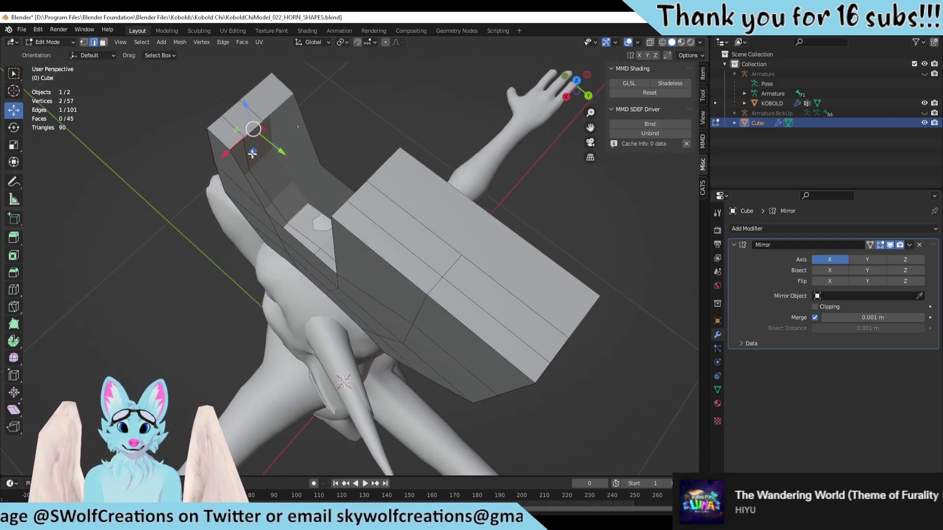
pyautogui.hotkey('ctrl', 'z')
pyautogui.moveTo(243, 147); pyautogui.dragTo(335, 188, button='middle')
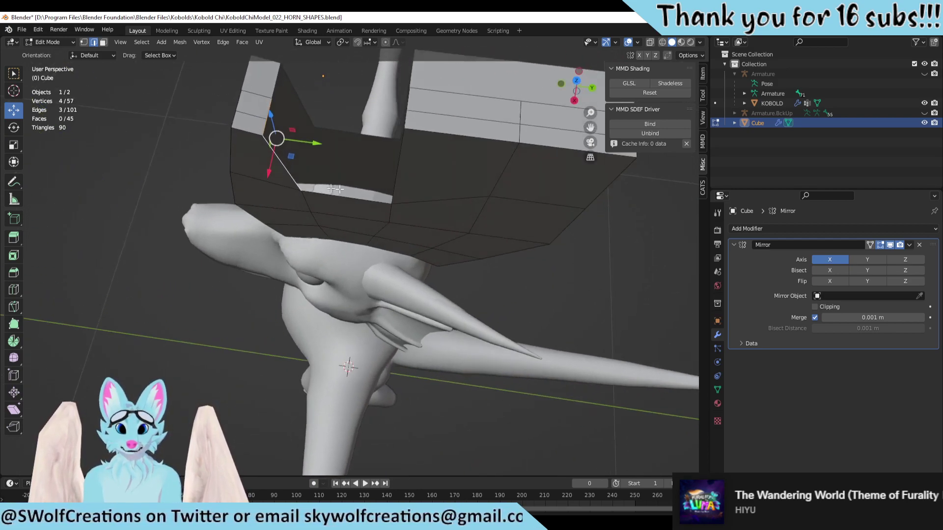
pyautogui.keyDown('shift'); pyautogui.click(375, 198); pyautogui.keyUp('shift')
pyautogui.keyDown('shift'); pyautogui.click(396, 184); pyautogui.keyUp('shift')
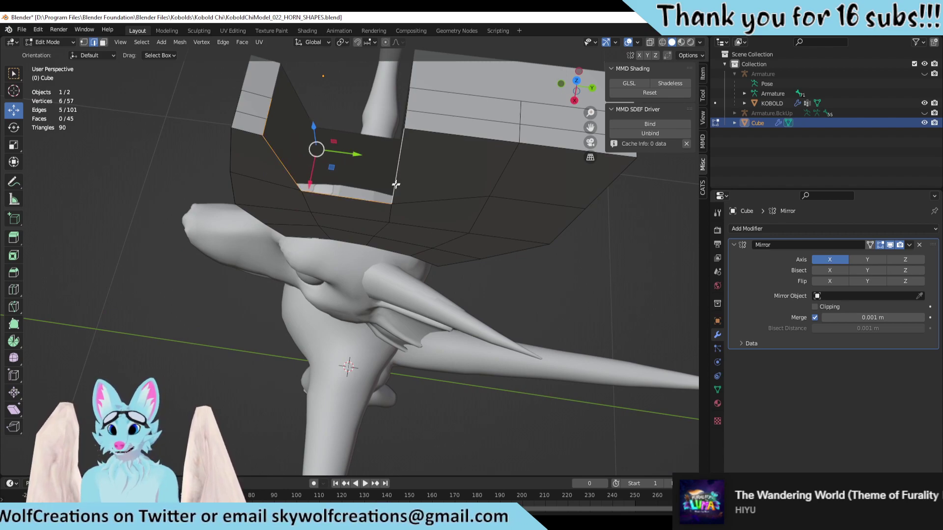
pyautogui.keyDown('shift'); pyautogui.click(406, 118); pyautogui.keyUp('shift')
pyautogui.keyDown('shift'); pyautogui.click(408, 98); pyautogui.keyUp('shift')
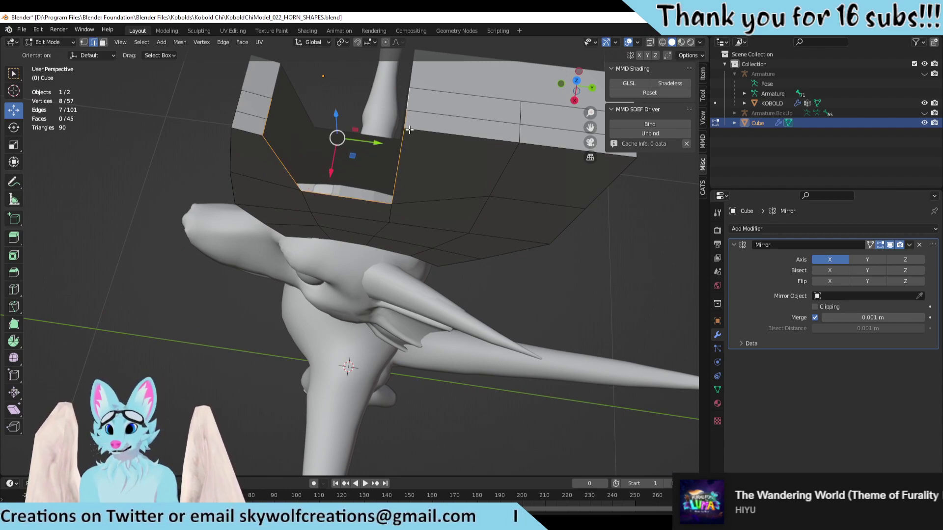
pyautogui.moveTo(408, 98); pyautogui.dragTo(368, 147, button='middle')
pyautogui.press('f')
pyautogui.hotkey('ctrl', 'z')
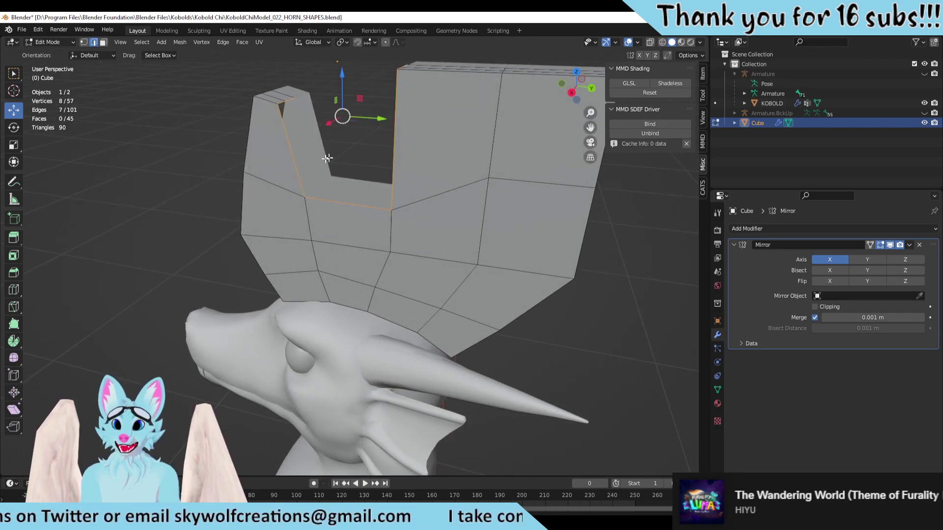
# Step: Try to extrude the two top edges on the front side of the gap, and undo the extrusion
pyautogui.scroll(4, 319, 150)
pyautogui.keyDown('shift'); pyautogui.moveTo(313, 142); pyautogui.dragTo(326, 339, button='middle'); pyautogui.keyUp('shift')
pyautogui.moveTo(325, 275); pyautogui.dragTo(368, 297, button='middle')
pyautogui.keyDown('shift'); pyautogui.moveTo(369, 297); pyautogui.dragTo(316, 253, button='middle'); pyautogui.keyUp('shift')
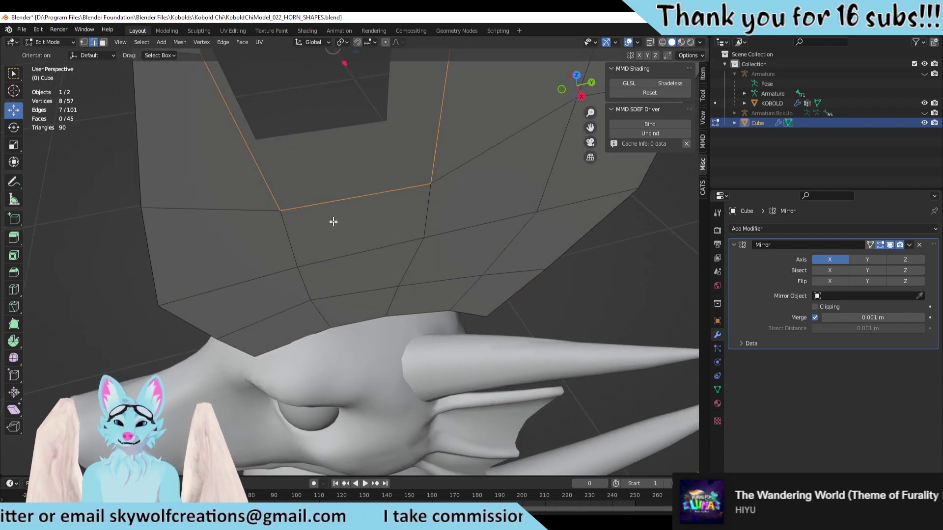
pyautogui.moveTo(333, 222); pyautogui.dragTo(274, 315, button='middle')
pyautogui.click(214, 280)
pyautogui.click(228, 282)
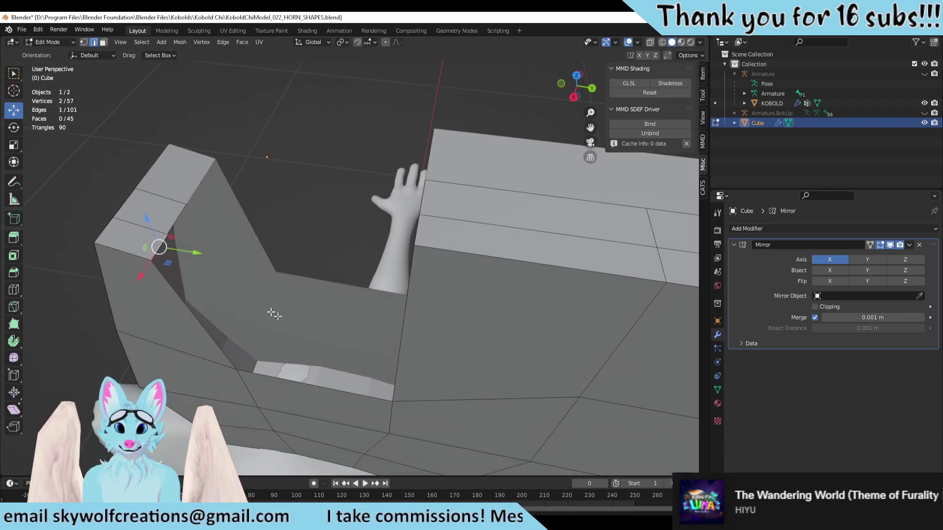
pyautogui.keyDown('shift'); pyautogui.click(178, 218); pyautogui.keyUp('shift')
pyautogui.moveTo(178, 217); pyautogui.dragTo(199, 260, button='middle')
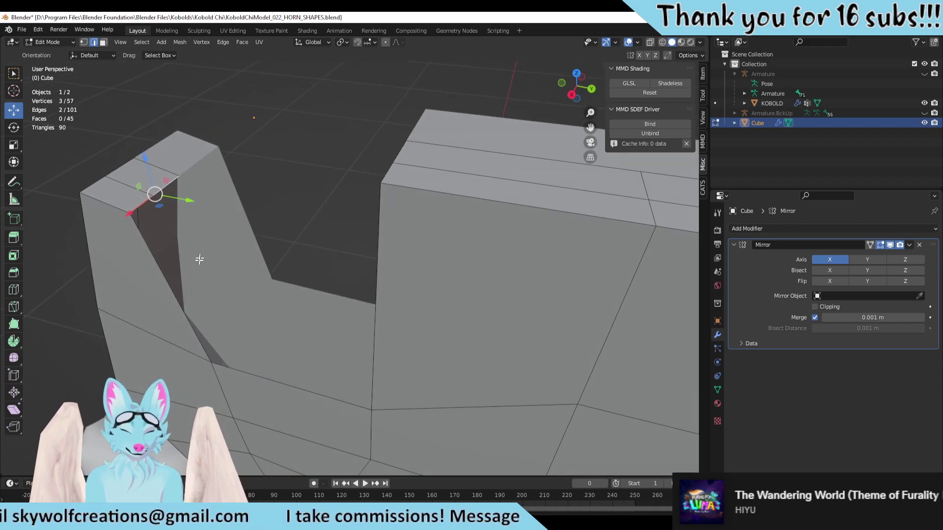
pyautogui.press('e')
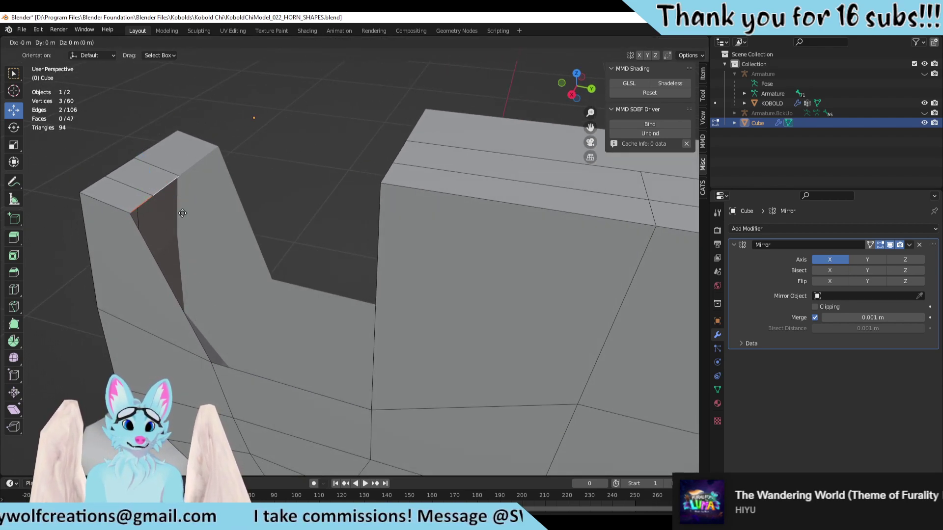
pyautogui.rightClick(183, 212)
pyautogui.moveTo(185, 211); pyautogui.dragTo(242, 140, button='middle')
pyautogui.hotkey('ctrl', 'z')
# Step: Try to move the two selected top edges along Y and to crease them, cancelling both
pyautogui.press('g')
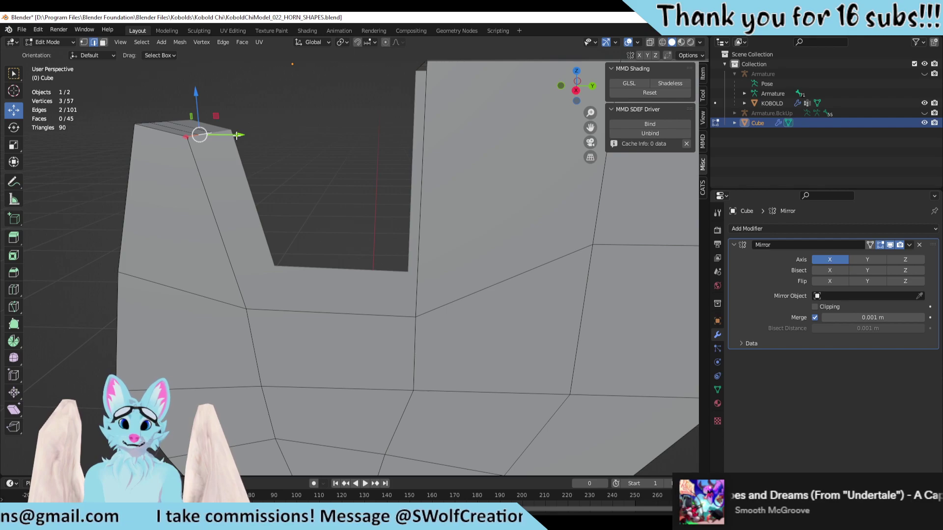
pyautogui.press('y')
pyautogui.rightClick(252, 141)
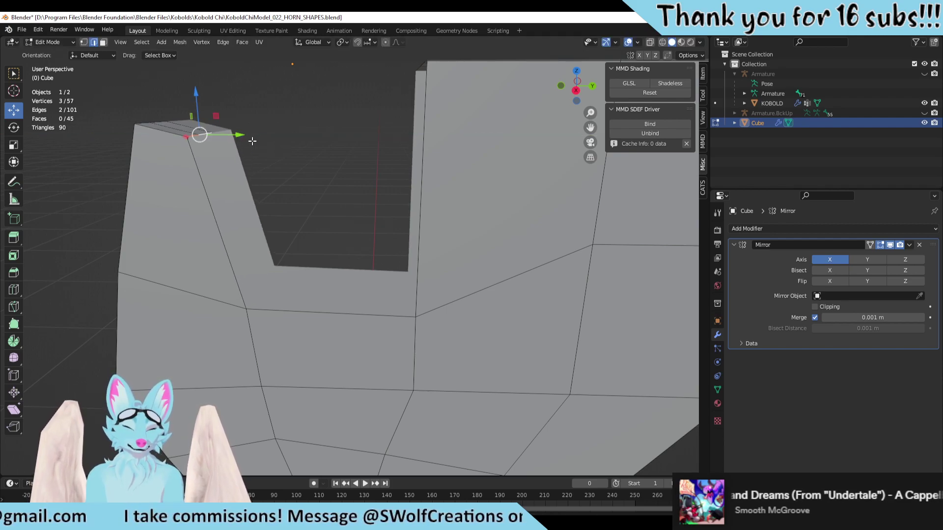
pyautogui.hotkey('shift', 'e')
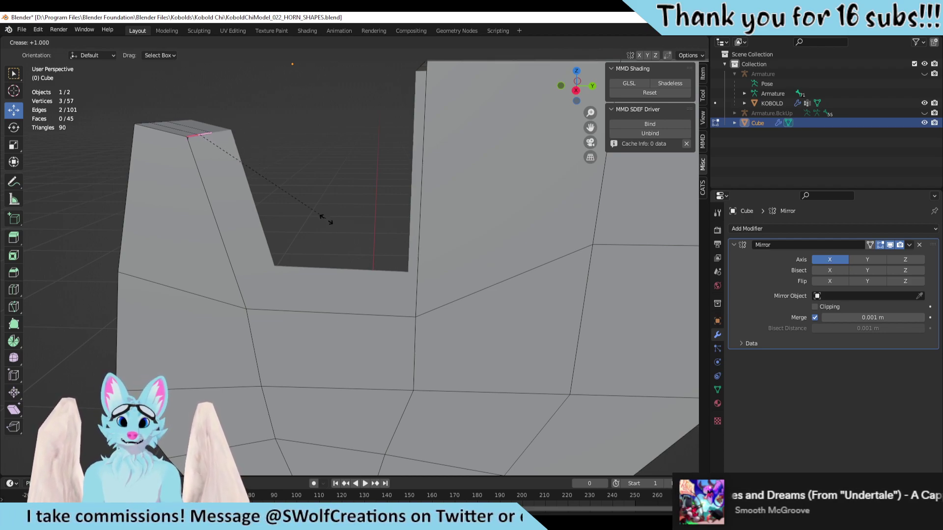
pyautogui.rightClick(260, 92)
pyautogui.hotkey('ctrl', 'z')
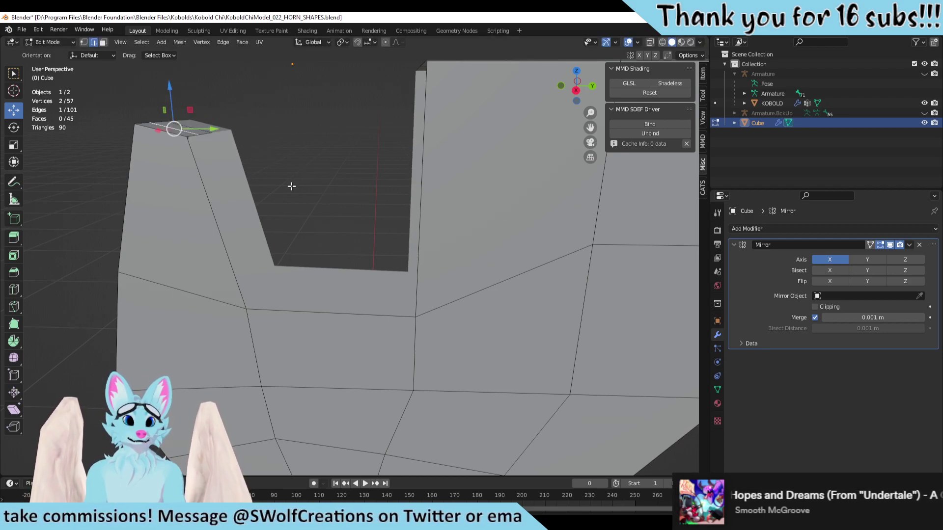
# Step: Reselect the two top edges beside the gap, try extruding them along X, and undo it
pyautogui.moveTo(244, 171); pyautogui.dragTo(212, 192, button='middle')
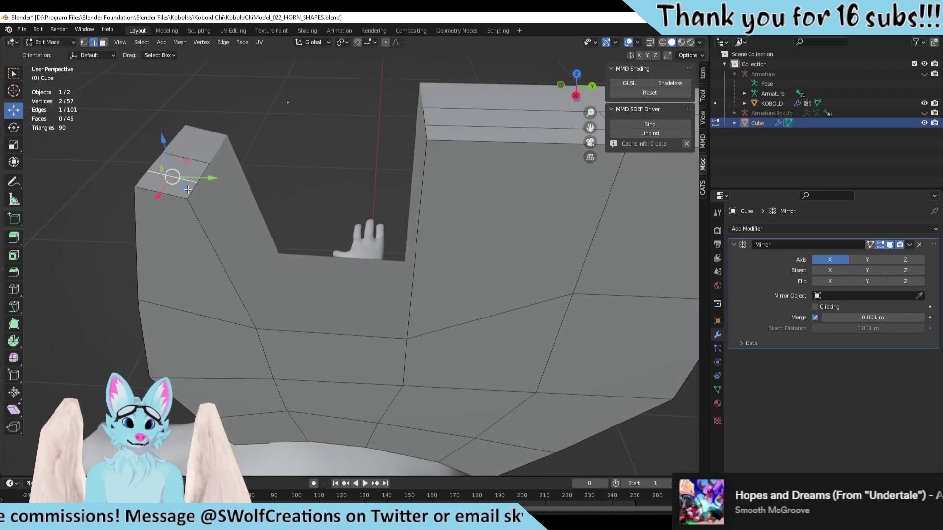
pyautogui.click(188, 190)
pyautogui.keyDown('shift'); pyautogui.click(197, 176); pyautogui.keyUp('shift')
pyautogui.press('e')
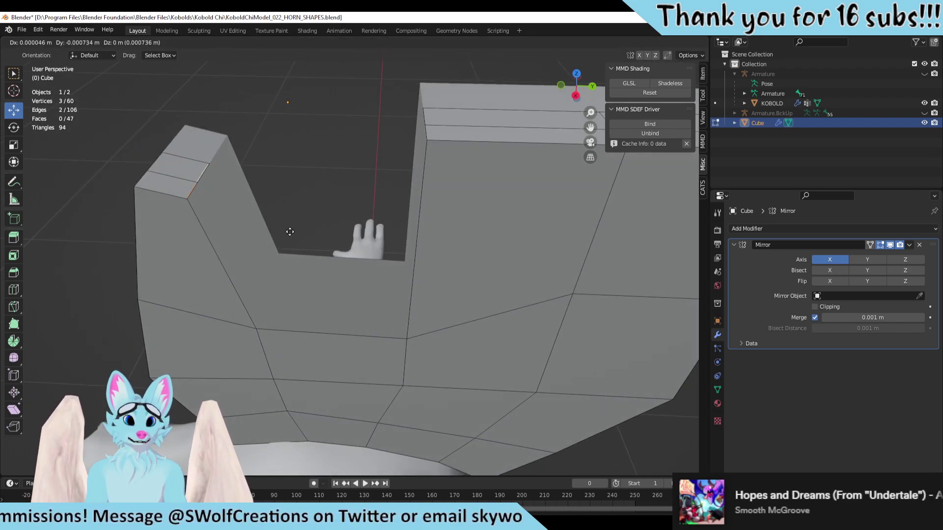
pyautogui.press('x')
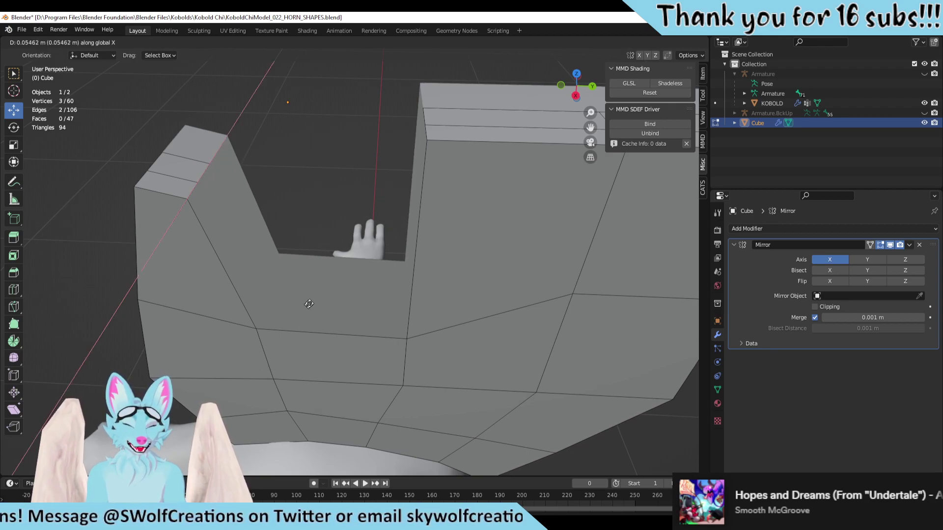
pyautogui.rightClick(387, 177)
pyautogui.hotkey('ctrl', 'z')
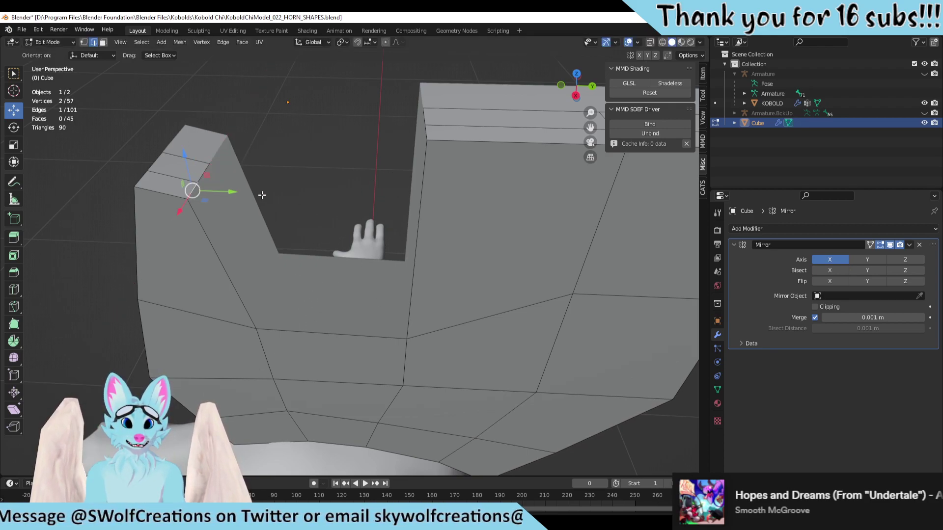
# Step: Crease the two top edges beside the gap by 1.000 and crease them again in material preview shading
pyautogui.keyDown('shift'); pyautogui.click(198, 176); pyautogui.keyUp('shift')
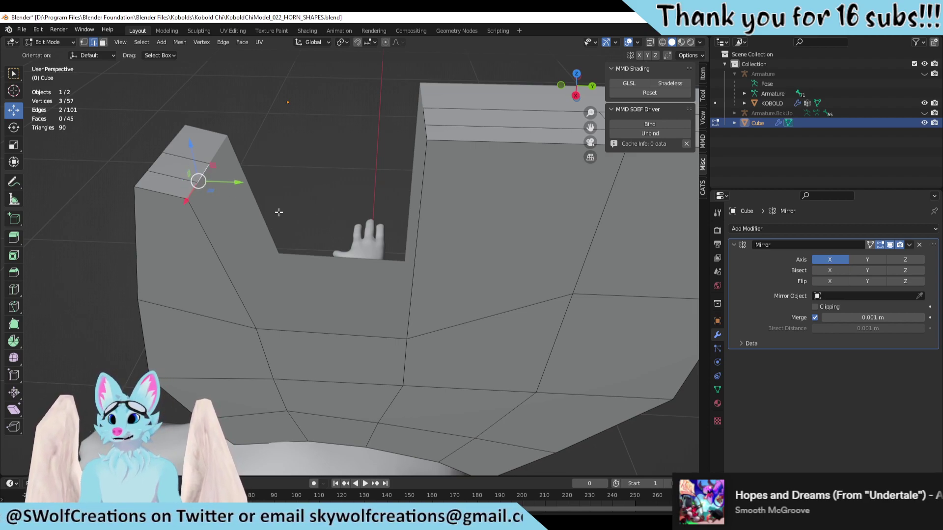
pyautogui.hotkey('shift', 'e')
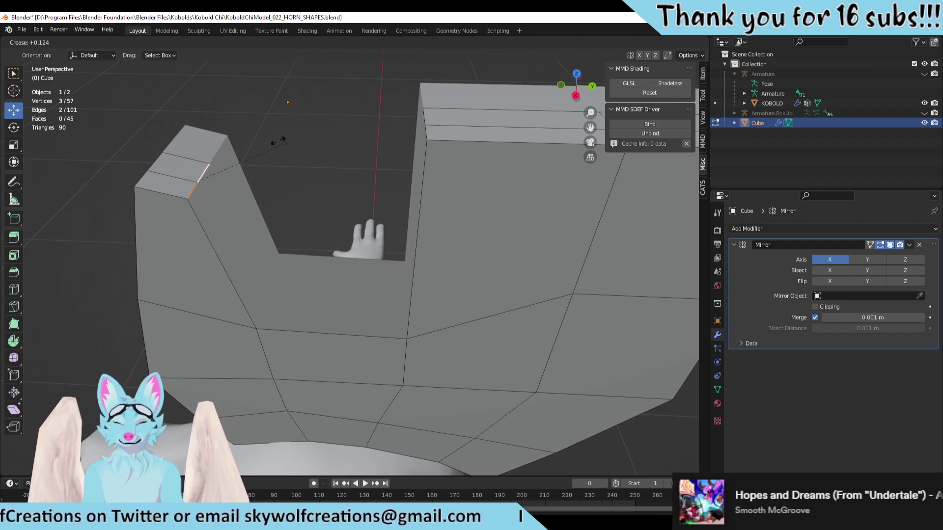
pyautogui.click(414, 193)
pyautogui.press('z')
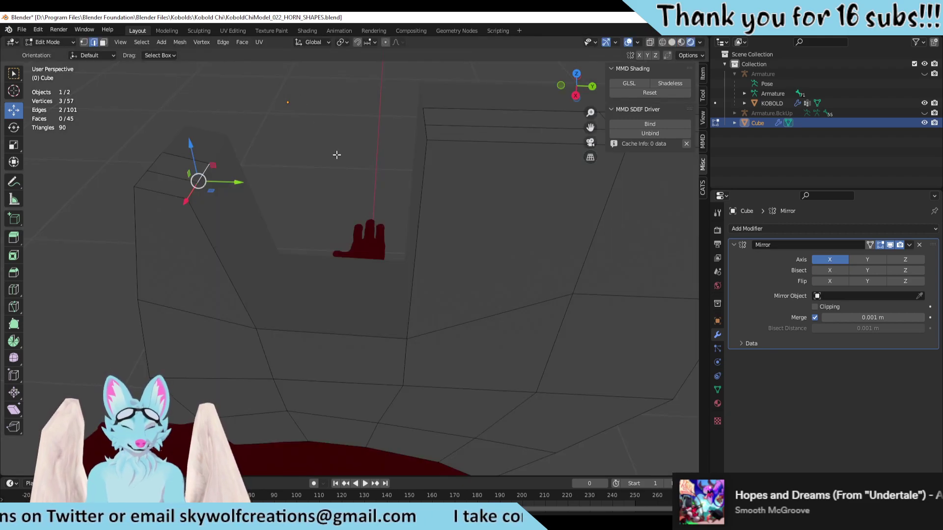
pyautogui.press('z')
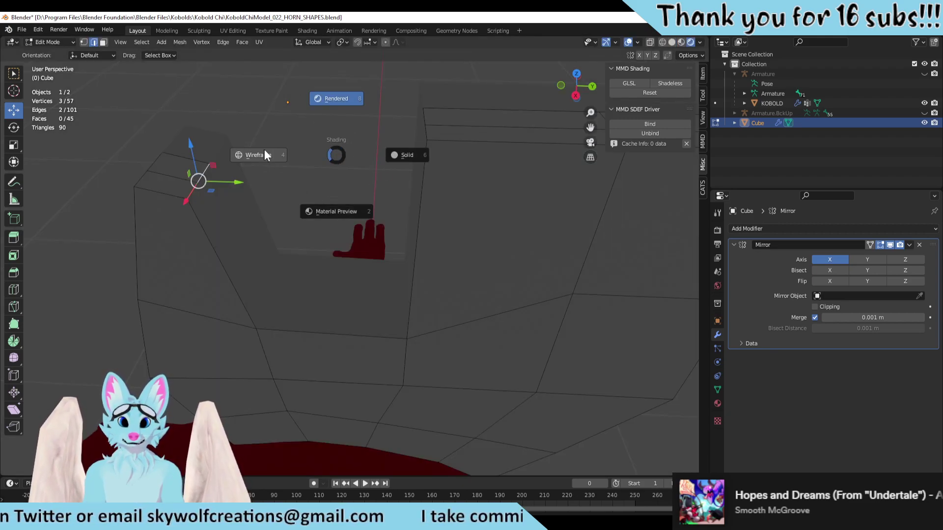
pyautogui.click(358, 211)
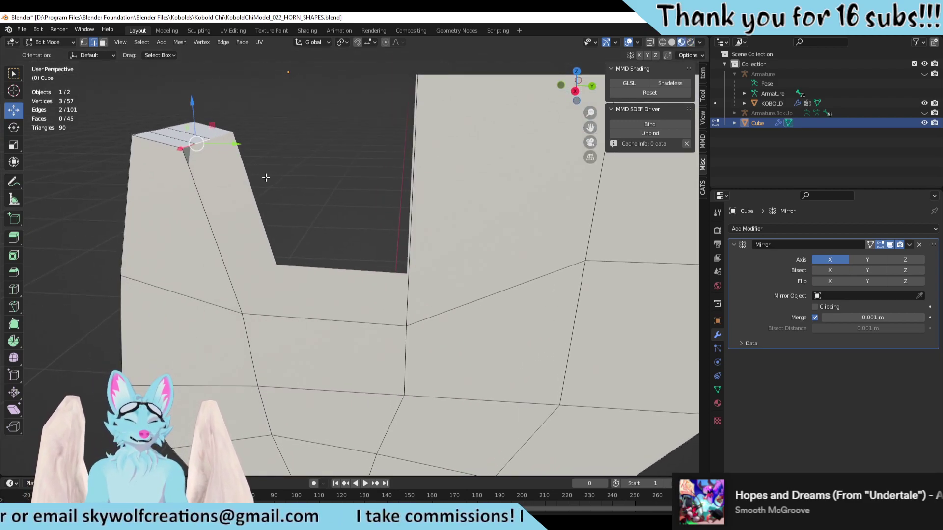
pyautogui.hotkey('shift', 'e')
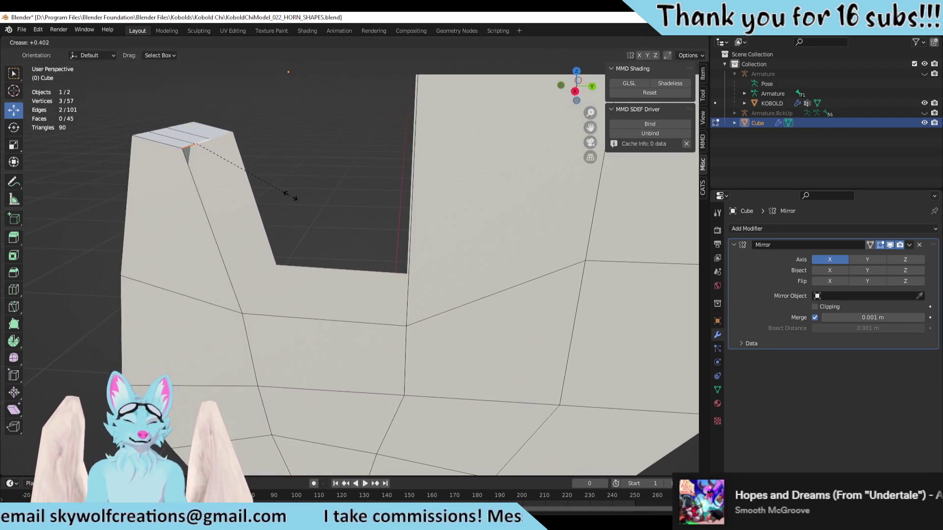
pyautogui.click(320, 199)
# Step: Try to move the two selected top edges backward along Y in wireframe shading, and undo the move
pyautogui.hotkey('shift', 'z')
pyautogui.hotkey('shift', 'z')
pyautogui.hotkey('shift', 'z')
pyautogui.hotkey('shift', 'z')
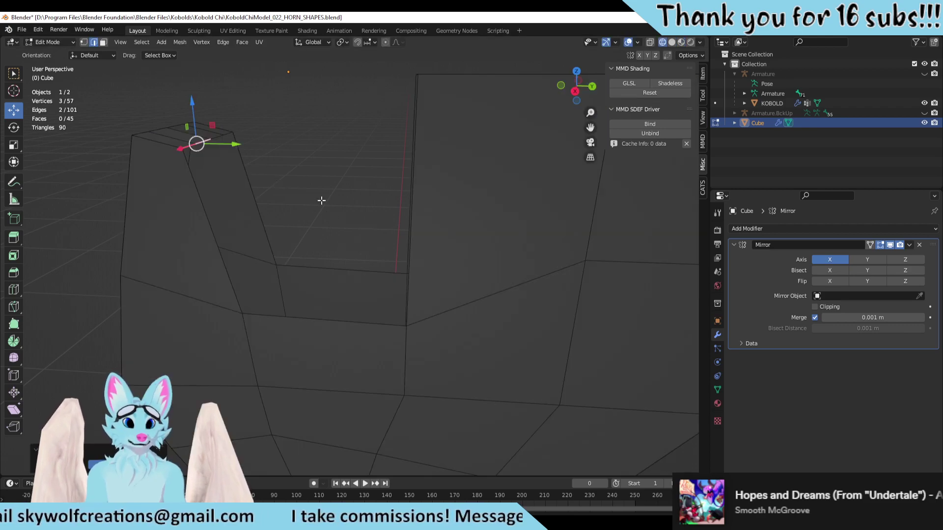
pyautogui.hotkey('shift', 'z')
pyautogui.hotkey('shift', 'z')
pyautogui.hotkey('shift', 'z')
pyautogui.hotkey('shift', 'z')
pyautogui.hotkey('shift', 'z')
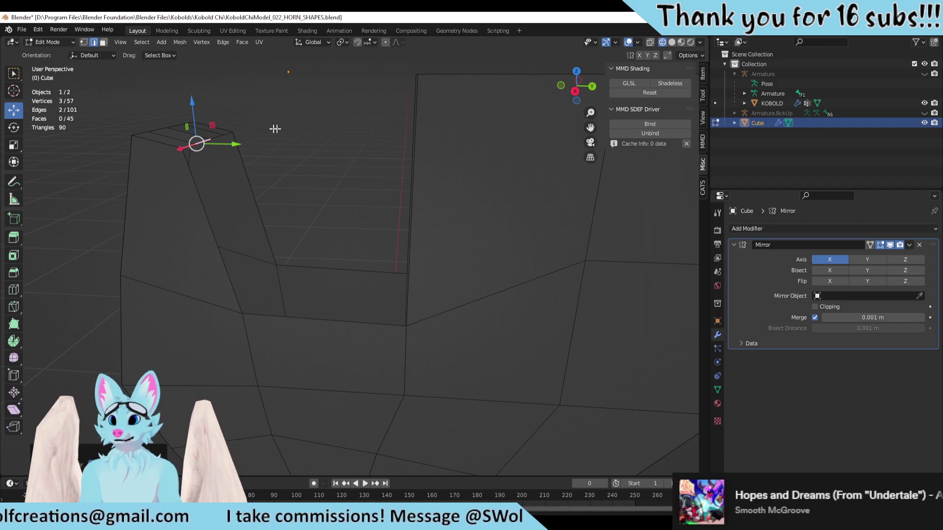
pyautogui.moveTo(238, 144); pyautogui.dragTo(273, 174)
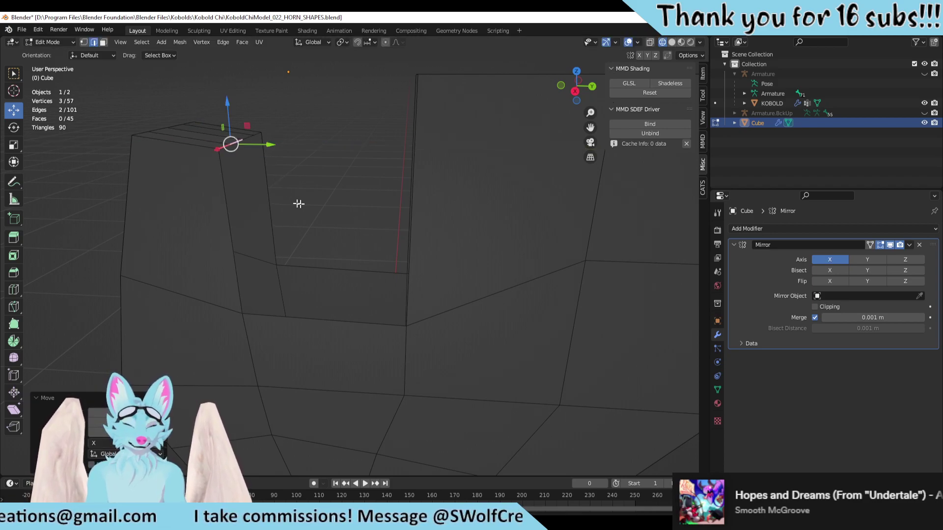
pyautogui.hotkey('ctrl', 'z')
# Step: Return to solid shading, try creasing the same two top edges again, and undo the last change
pyautogui.click(671, 41)
pyautogui.keyDown('shift'); pyautogui.moveTo(192, 166); pyautogui.dragTo(274, 208, button='middle'); pyautogui.keyUp('shift')
pyautogui.hotkey('shift', 'e')
pyautogui.click(344, 247)
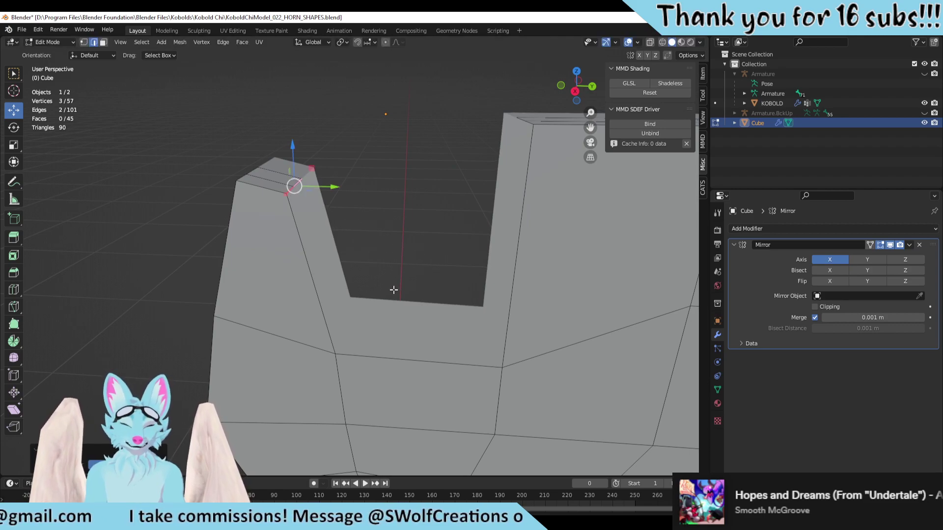
pyautogui.moveTo(401, 210); pyautogui.dragTo(400, 324, button='middle')
pyautogui.hotkey('ctrl', 'z')
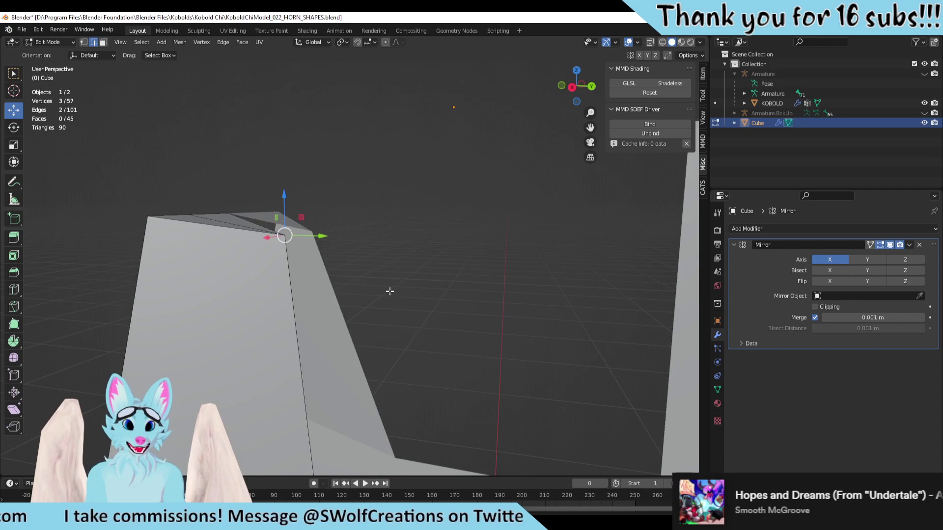
# Step: Redo the last change to the two top edges beside the gap and check them in wireframe and solid shading
pyautogui.hotkey('ctrl', 'shift', 'z')
pyautogui.hotkey('shift', 'z')
pyautogui.hotkey('shift', 'z')
pyautogui.hotkey('shift', 'z')
pyautogui.hotkey('shift', 'z')
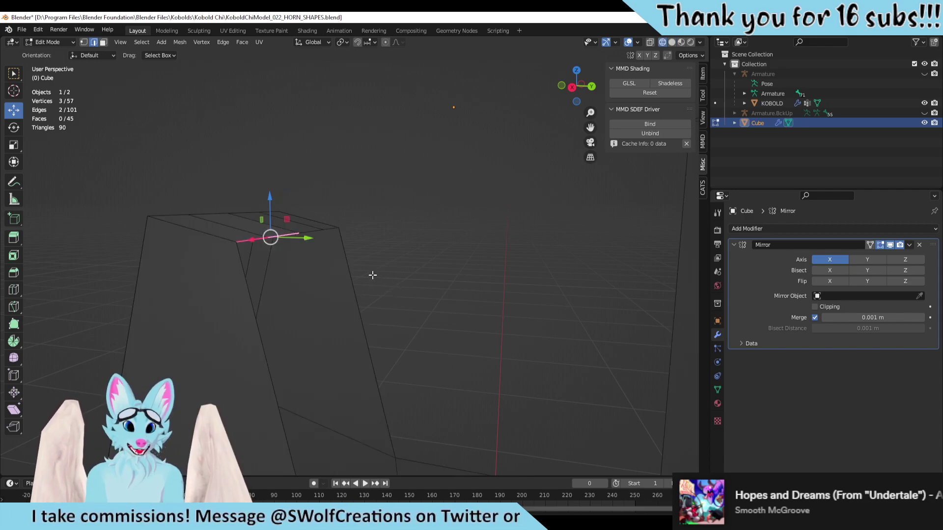
pyautogui.hotkey('shift', 'z')
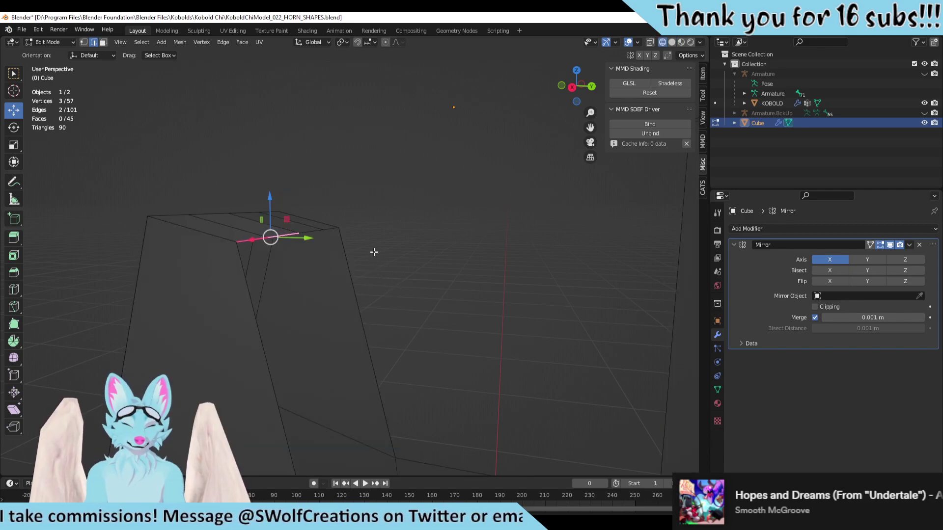
pyautogui.hotkey('shift', 'z')
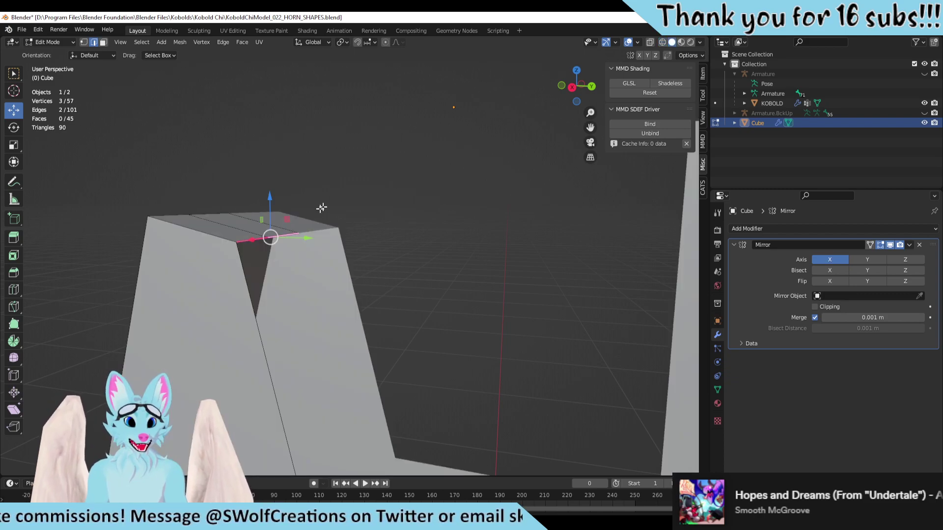
# Step: Select the middle vertex of the top edges beside the gap, try moving it, and undo the move
pyautogui.hotkey('alt', 'a')
pyautogui.moveTo(244, 216); pyautogui.dragTo(256, 262, button='middle')
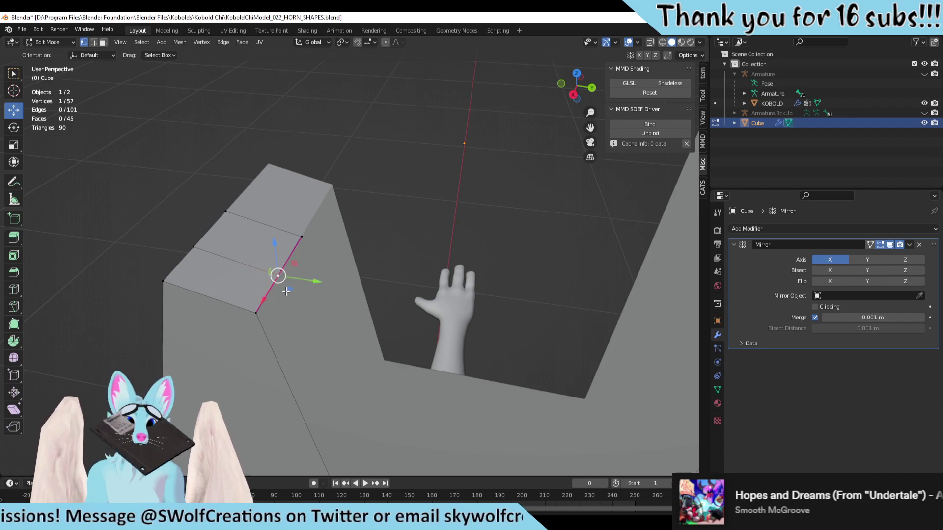
pyautogui.moveTo(276, 274); pyautogui.dragTo(285, 256)
pyautogui.hotkey('ctrl', 'z')
pyautogui.scroll(-2, 321, 309)
pyautogui.scroll(1, 295, 304)
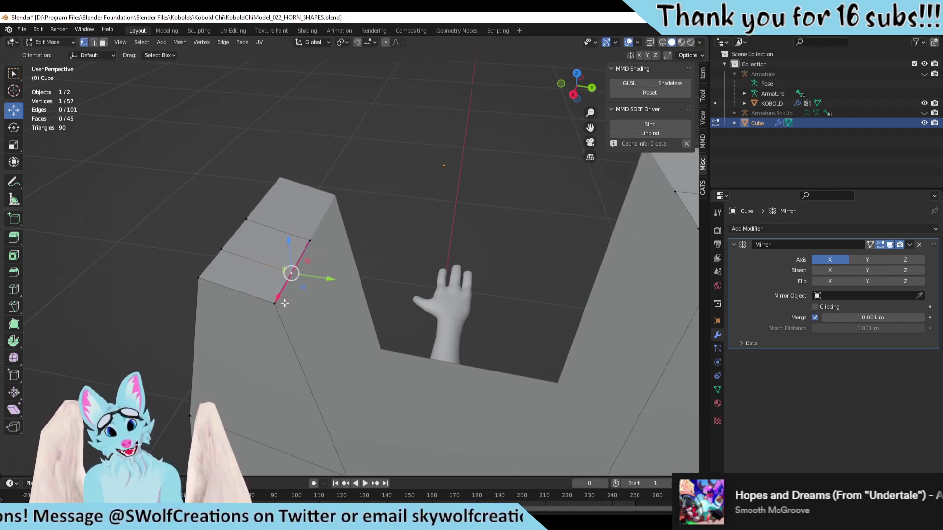
pyautogui.rightClick(287, 273)
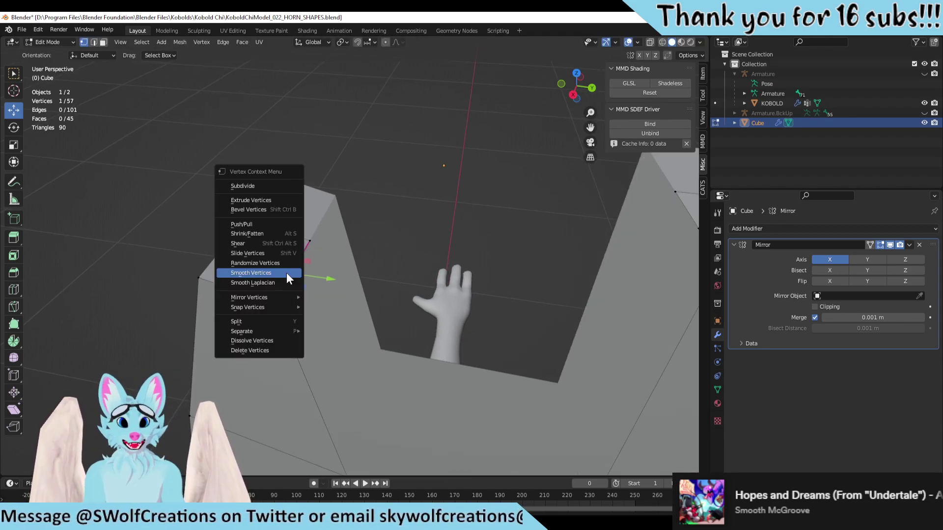
pyautogui.click(412, 252)
# Step: Try to extrude the two adjacent top edges on the opposite upright, seen from the other side of the mesh
pyautogui.moveTo(412, 252); pyautogui.dragTo(463, 168, button='middle')
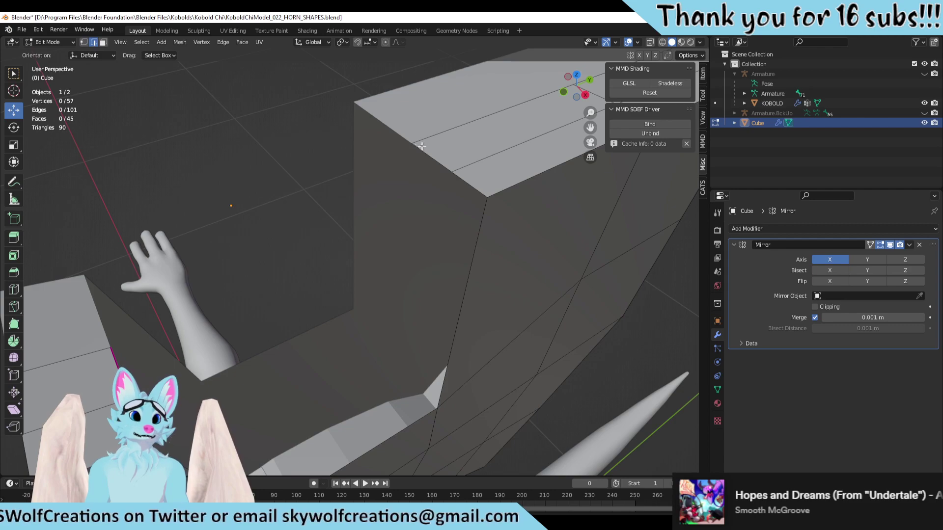
pyautogui.click(434, 158)
pyautogui.keyDown('shift'); pyautogui.click(475, 186); pyautogui.keyUp('shift')
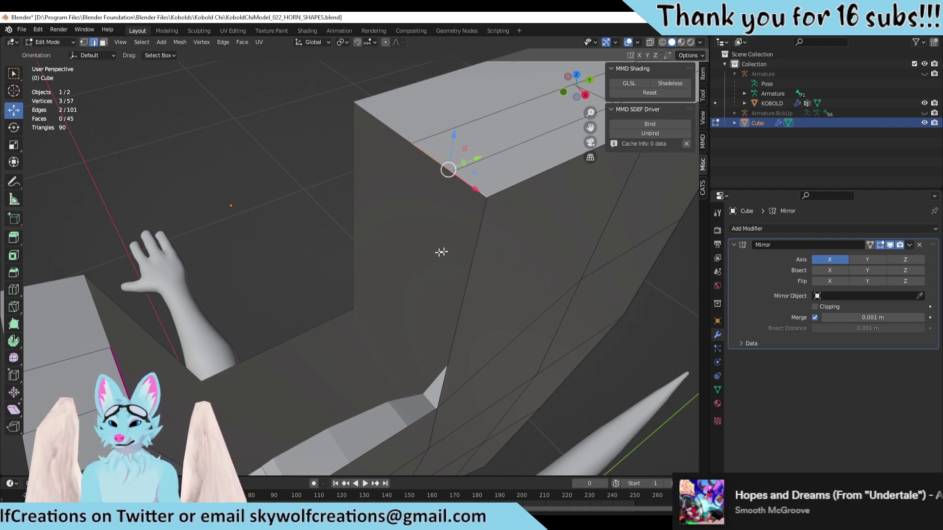
pyautogui.press('e')
pyautogui.rightClick(335, 352)
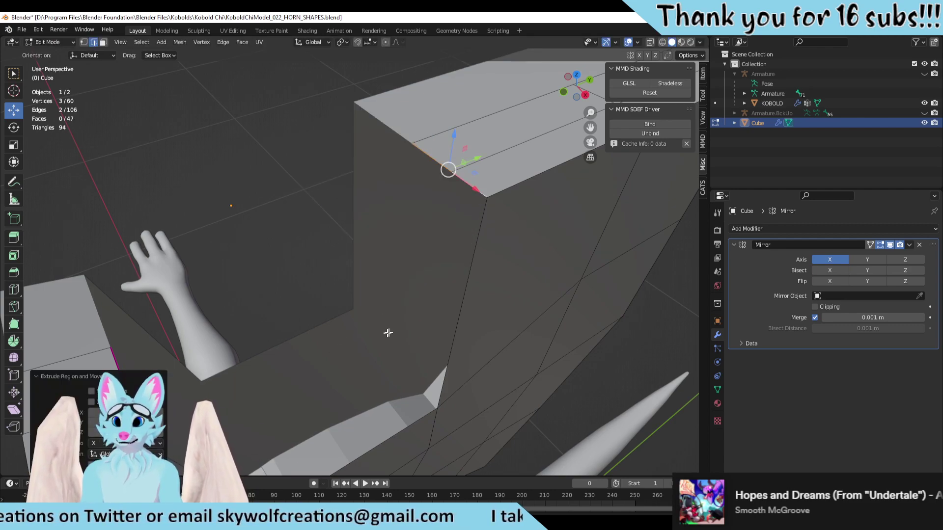
# Step: Select the two top edges beside the gap and try extruding them along Y
pyautogui.moveTo(387, 332); pyautogui.dragTo(339, 309, button='middle')
pyautogui.click(52, 188)
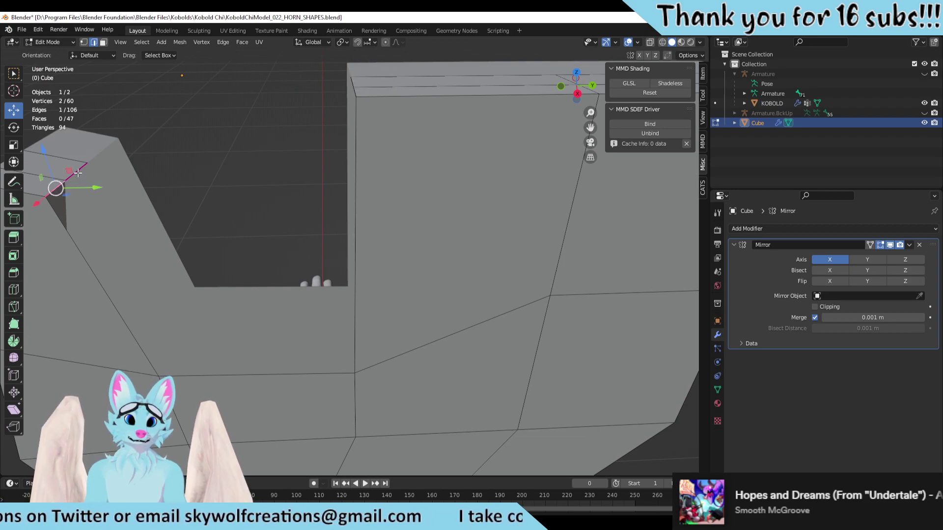
pyautogui.keyDown('shift'); pyautogui.click(68, 177); pyautogui.keyUp('shift')
pyautogui.press('e')
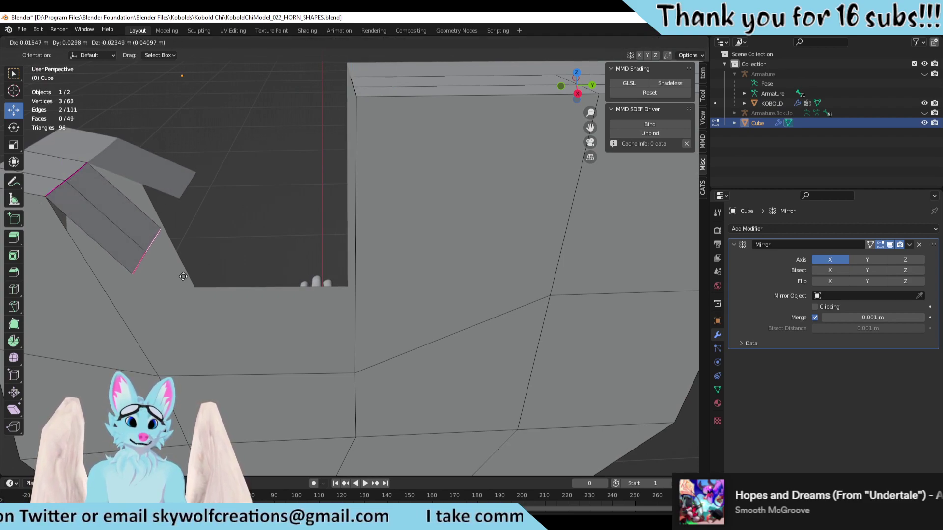
pyautogui.press('y')
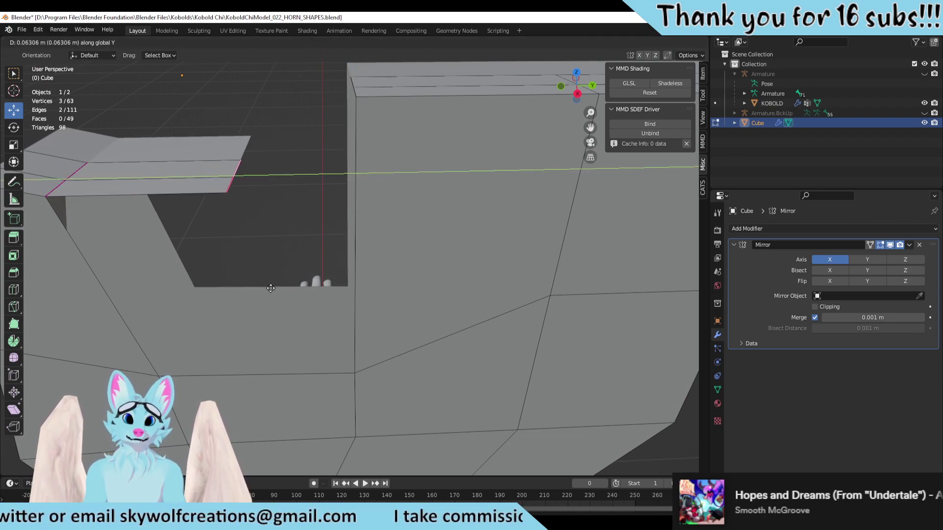
pyautogui.click(270, 288)
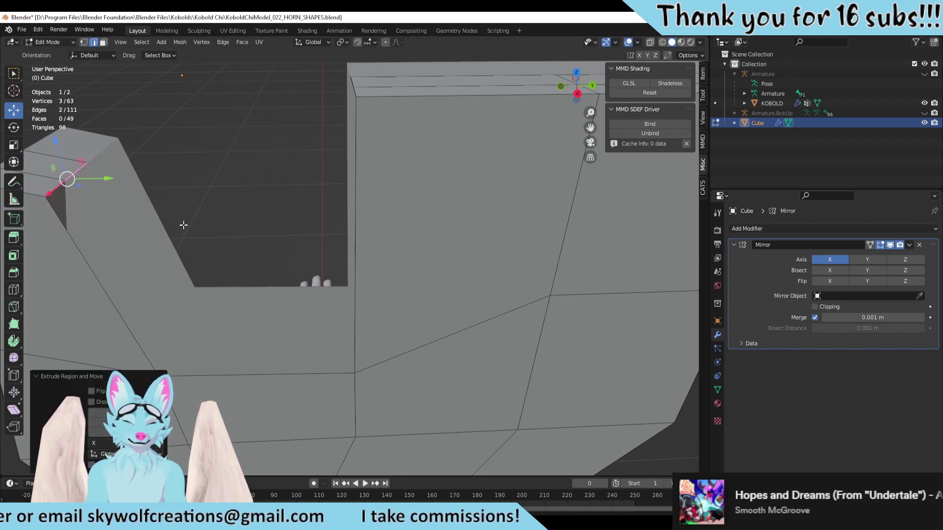
# Step: Extrude the two top edges beside the gap along Y and bring the new edges down to the slope's base
pyautogui.press('e')
pyautogui.press('y')
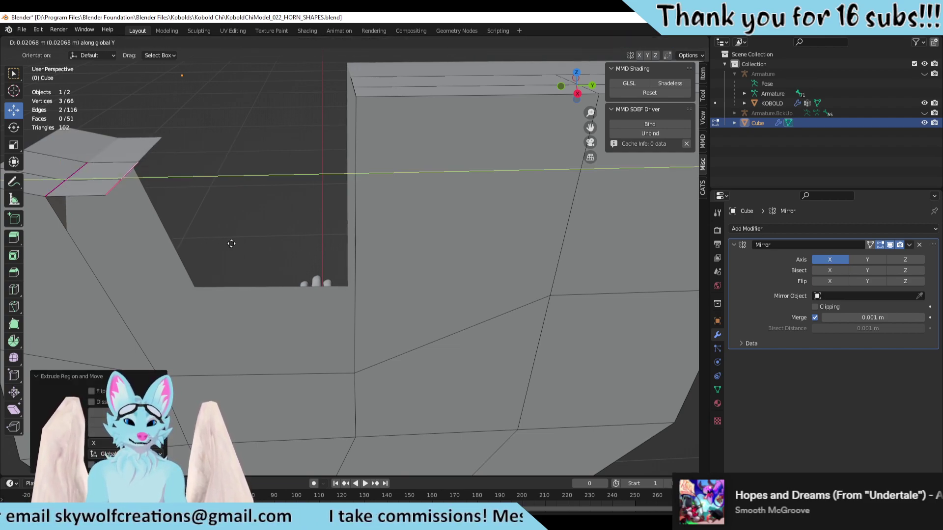
pyautogui.click(369, 251)
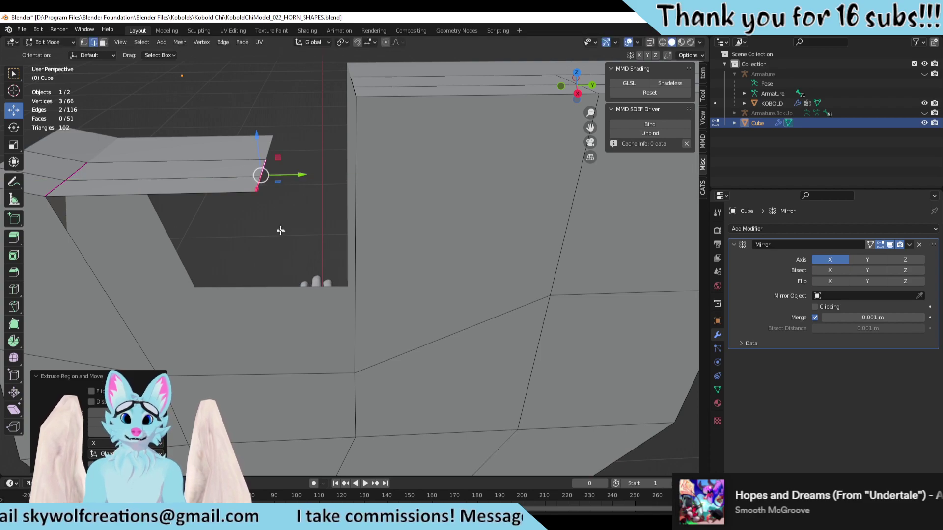
pyautogui.moveTo(280, 231); pyautogui.dragTo(389, 271, button='middle')
pyautogui.moveTo(332, 148); pyautogui.dragTo(261, 379)
pyautogui.click(308, 223)
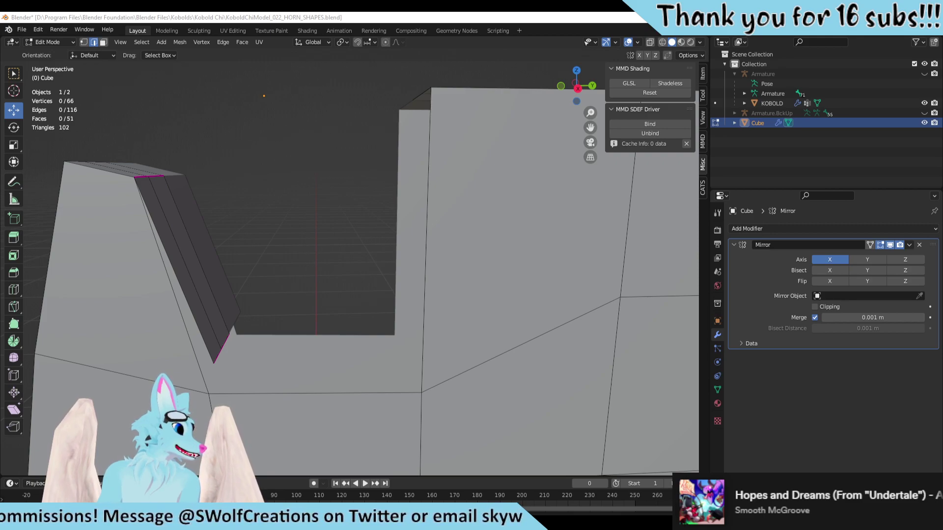
# Step: Select the two edges at the top of the new sloping strip and apply an edge crease
pyautogui.moveTo(102, 172); pyautogui.dragTo(127, 186, button='middle')
pyautogui.click(137, 174)
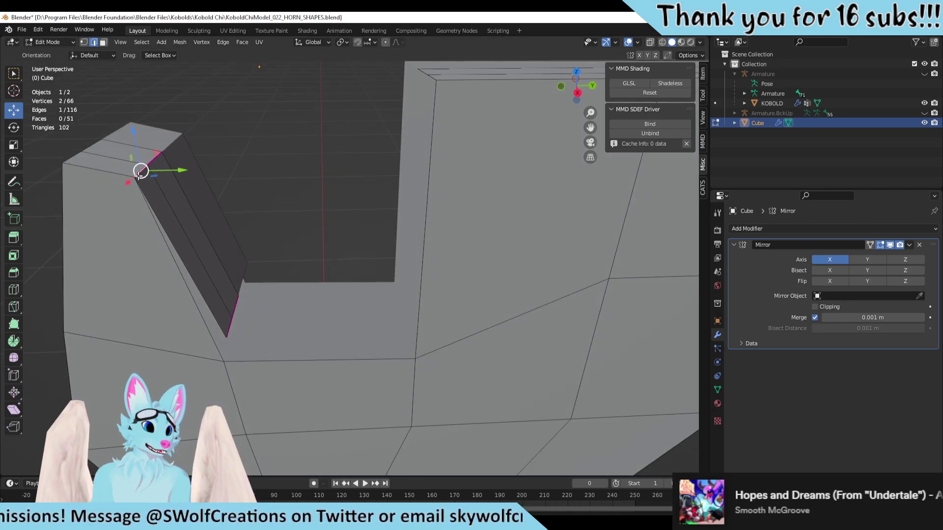
pyautogui.keyDown('shift'); pyautogui.click(153, 159); pyautogui.keyUp('shift')
pyautogui.hotkey('shift', 'e')
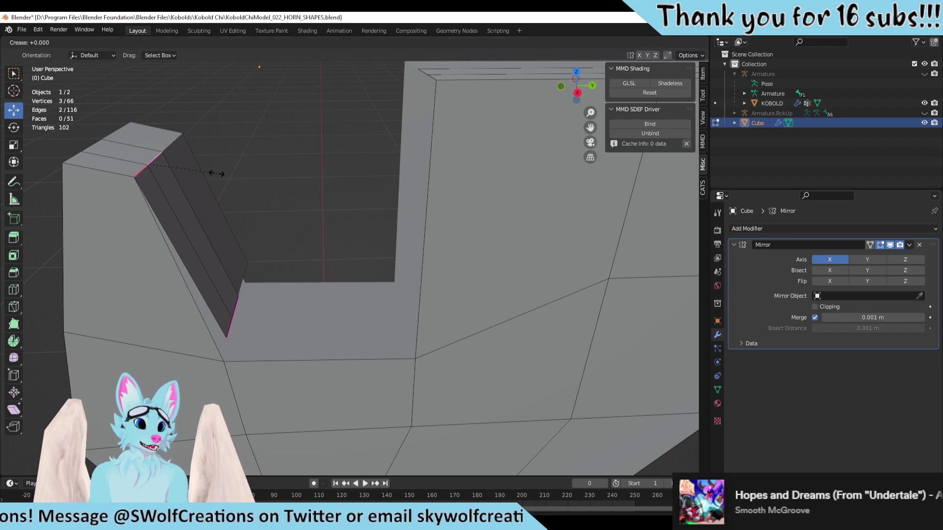
pyautogui.click(211, 167)
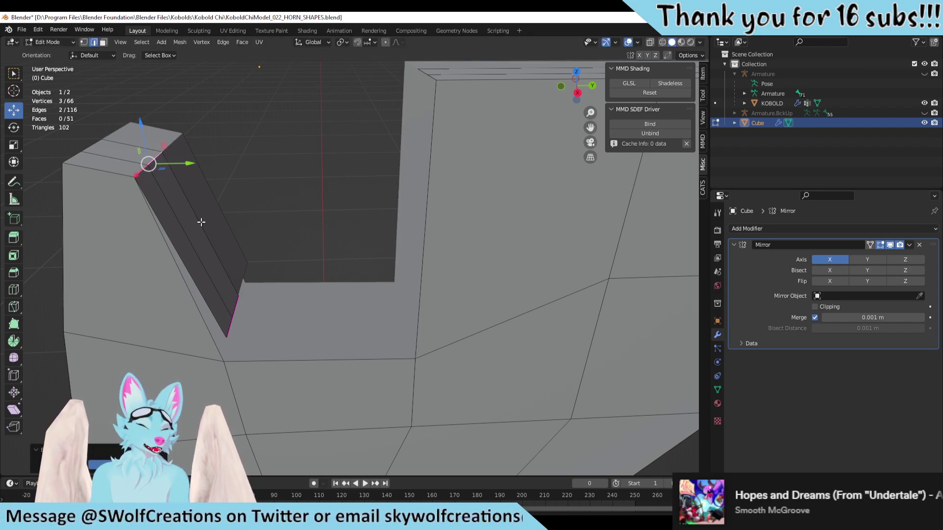
# Step: Clear the sharp marking from the two selected edges at the top of the sloping strip
pyautogui.scroll(1, 201, 222)
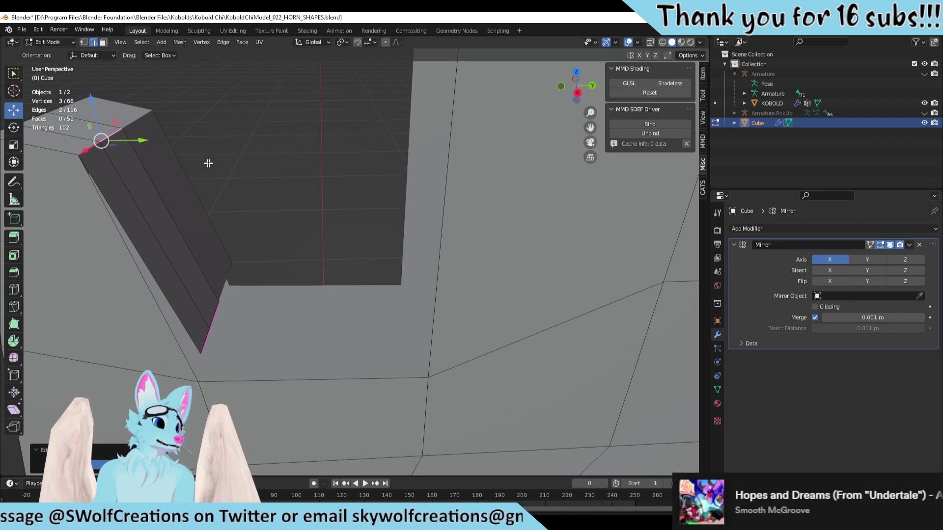
pyautogui.moveTo(208, 162); pyautogui.dragTo(311, 227, button='middle')
pyautogui.scroll(2, 213, 233)
pyautogui.moveTo(213, 234); pyautogui.dragTo(121, 218, button='middle')
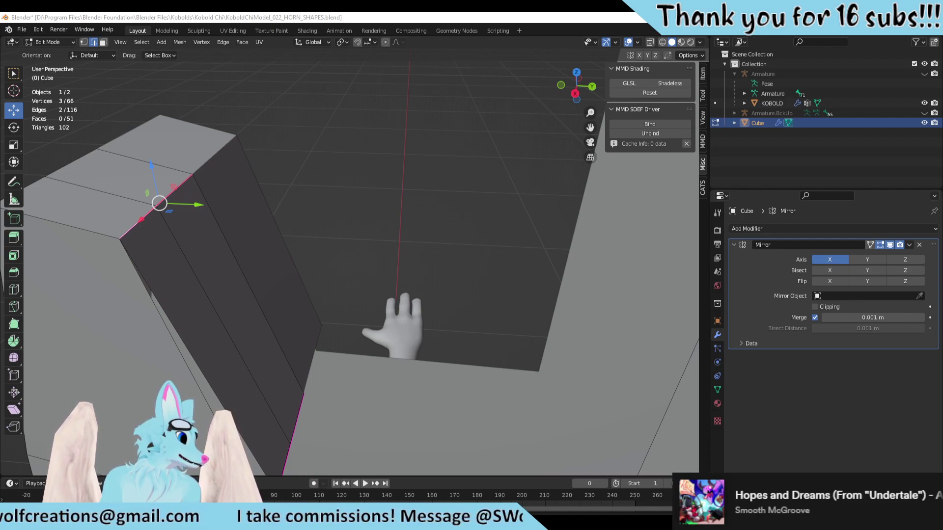
pyautogui.rightClick(143, 232)
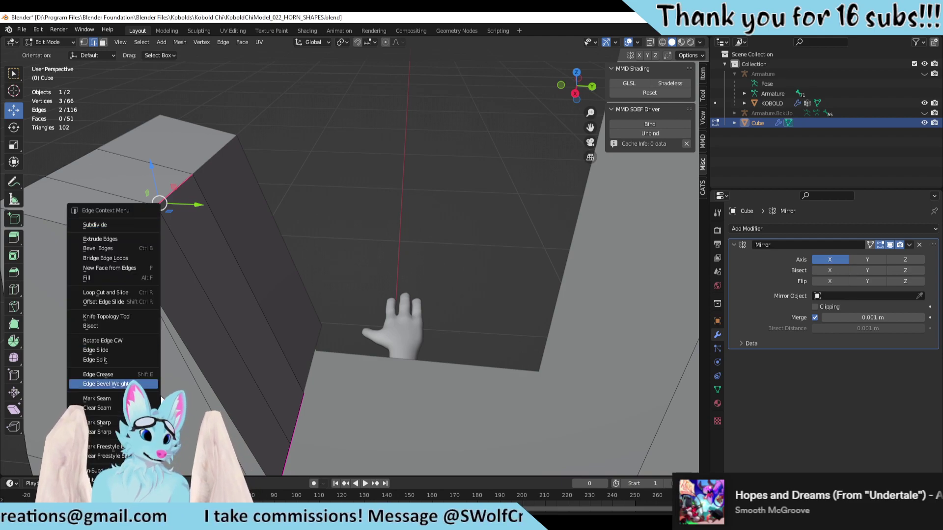
pyautogui.click(114, 432)
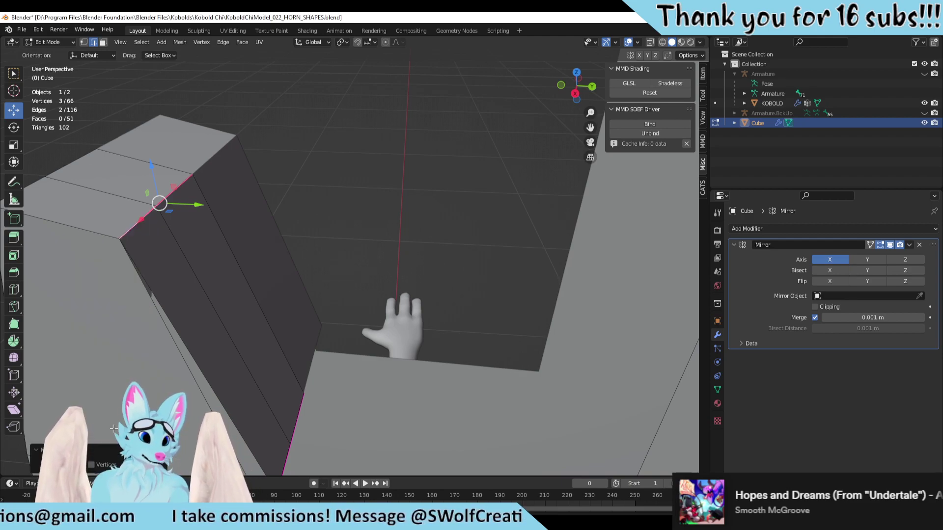
# Step: Select the creased top edges one at a time and examine how the sloping strip joins the mesh from several angles
pyautogui.click(143, 235)
pyautogui.keyDown('shift'); pyautogui.click(180, 184); pyautogui.keyUp('shift')
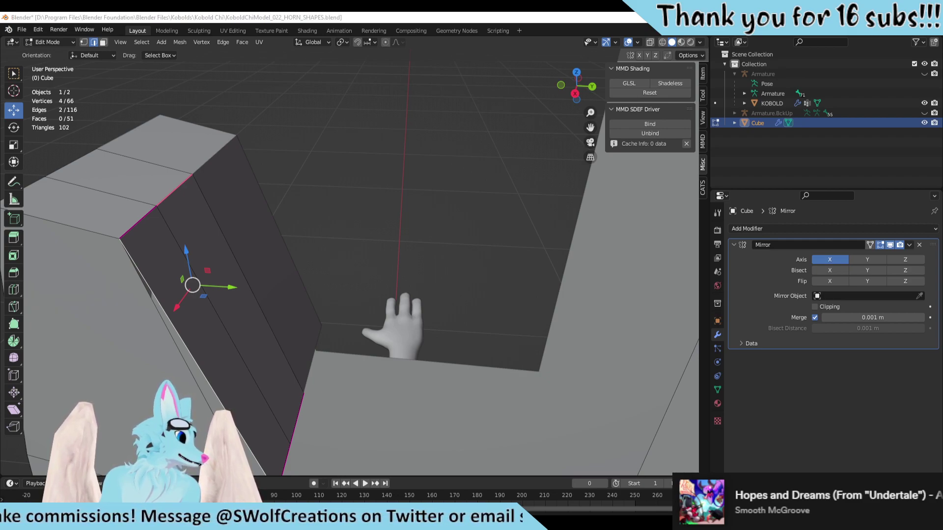
pyautogui.click(141, 219)
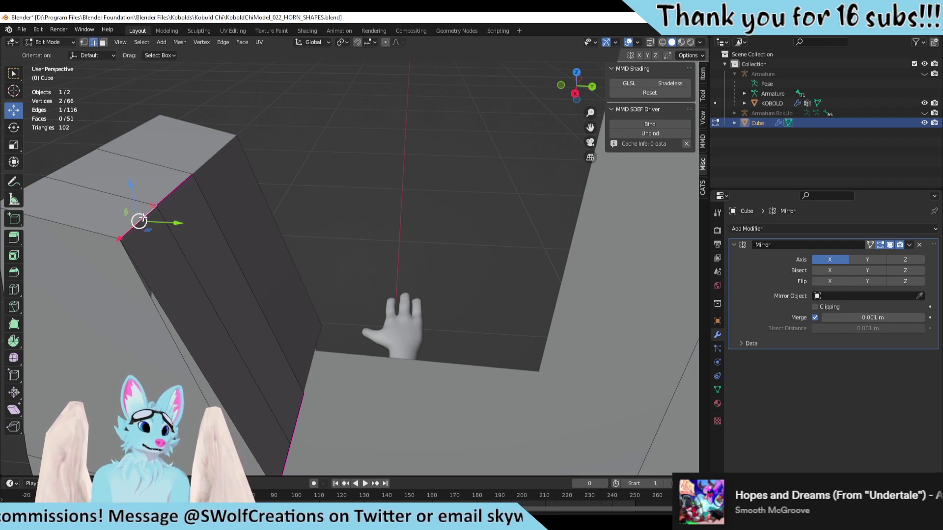
pyautogui.click(192, 195)
pyautogui.click(178, 191)
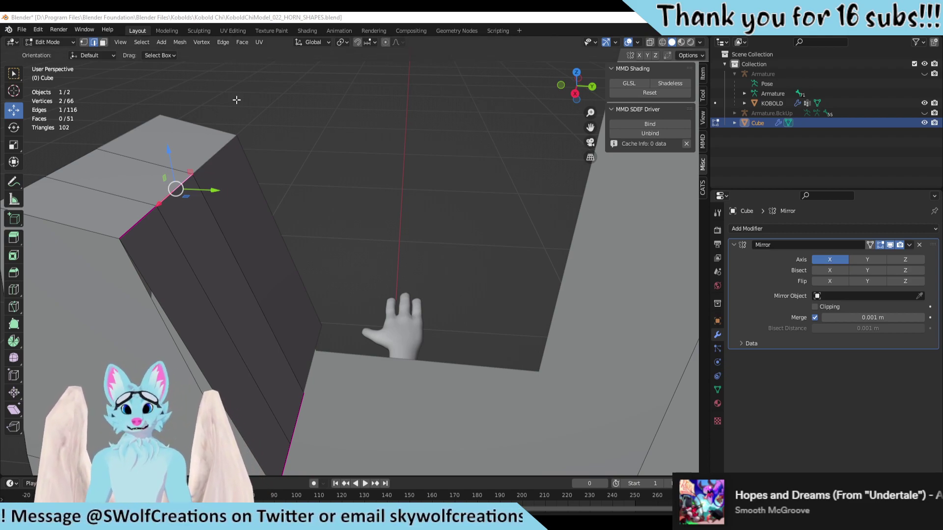
pyautogui.moveTo(345, 157); pyautogui.dragTo(365, 388, button='middle')
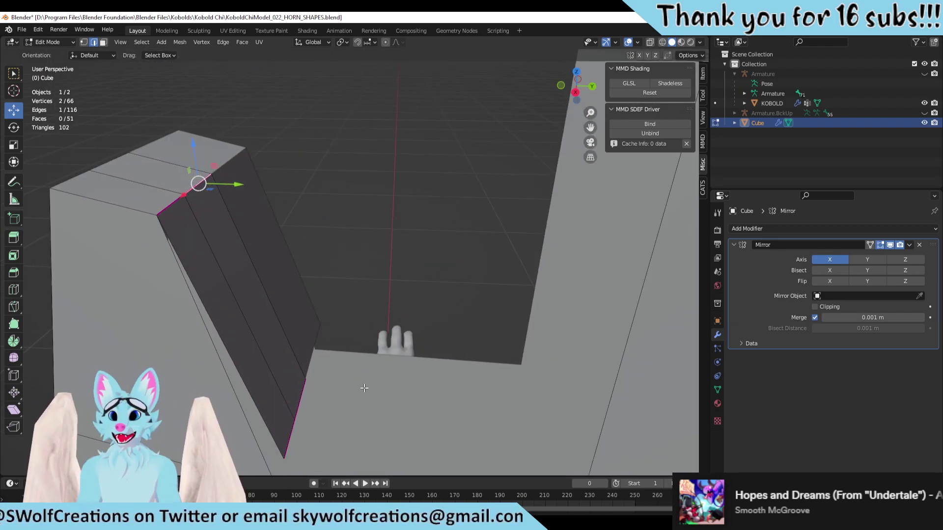
pyautogui.moveTo(339, 346); pyautogui.dragTo(321, 344, button='middle')
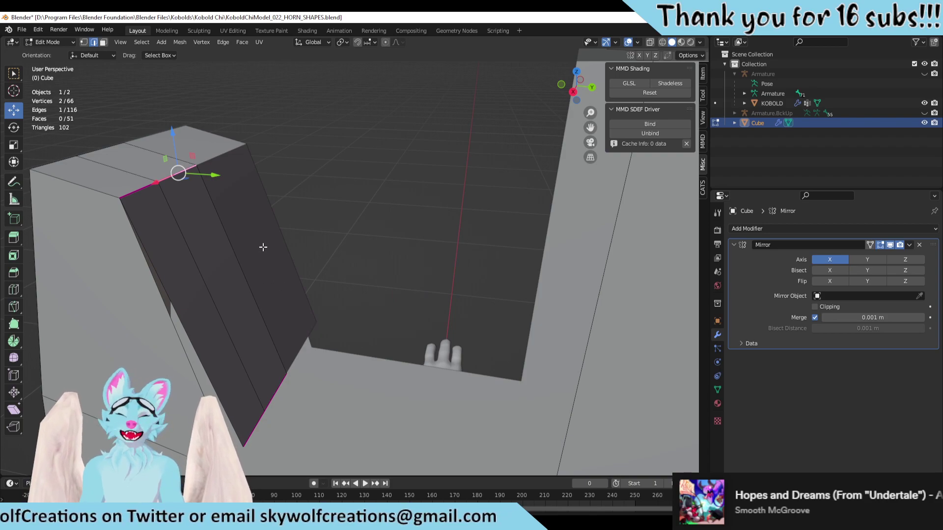
pyautogui.scroll(3, 265, 248)
pyautogui.scroll(-6, 277, 247)
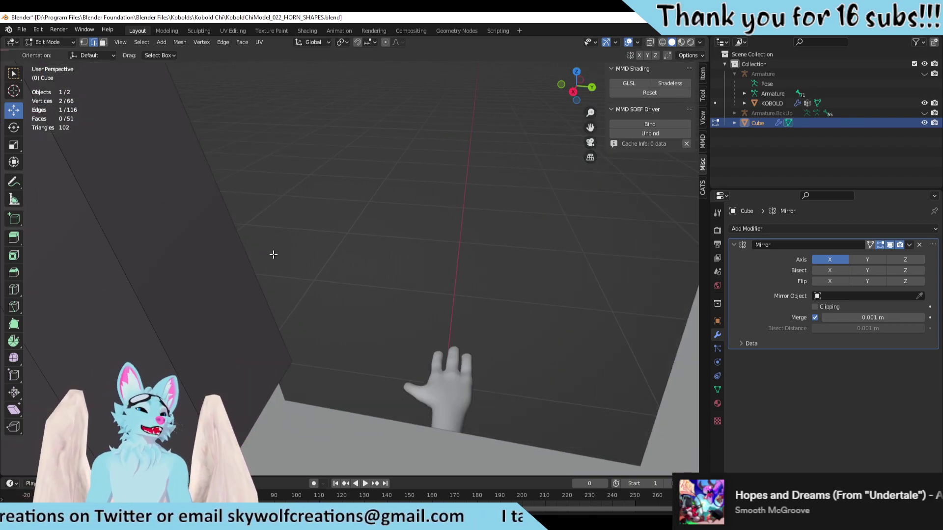
pyautogui.moveTo(285, 204); pyautogui.dragTo(290, 195, button='middle')
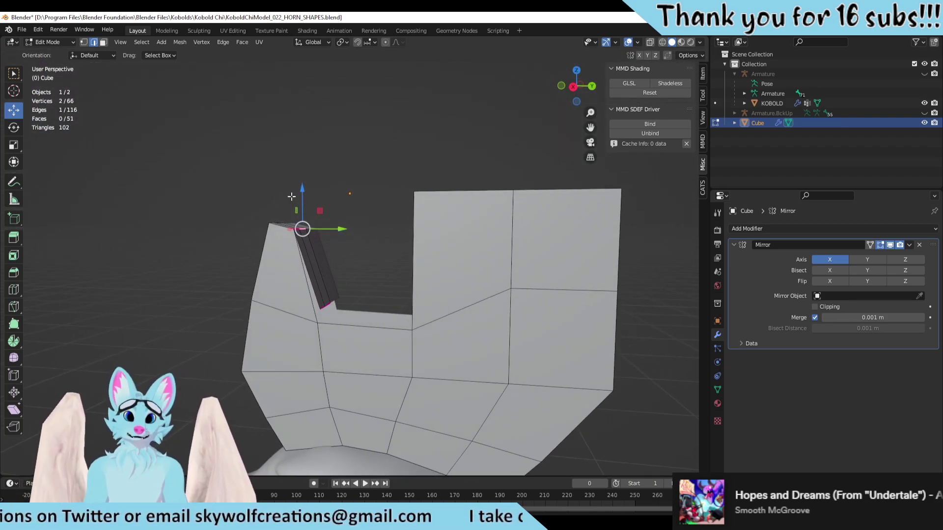
pyautogui.moveTo(305, 229); pyautogui.dragTo(320, 226, button='middle')
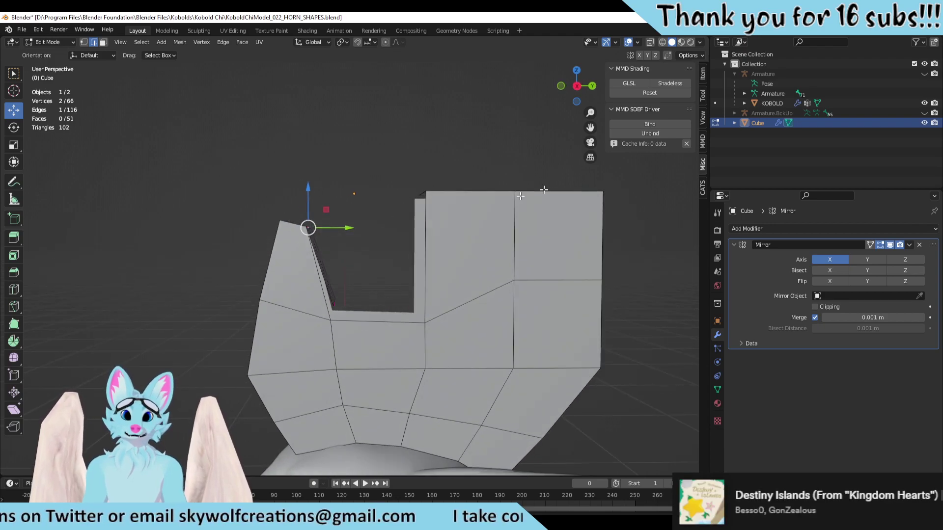
# Step: Set up a right orthographic wireframe view framed on the head shape, with vertex selection active
pyautogui.click(577, 86)
pyautogui.click(577, 88)
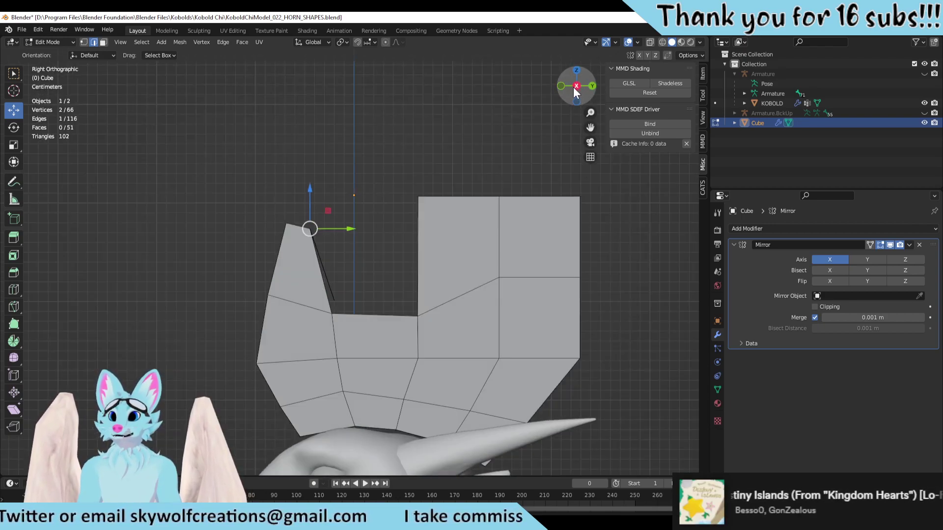
pyautogui.click(121, 43)
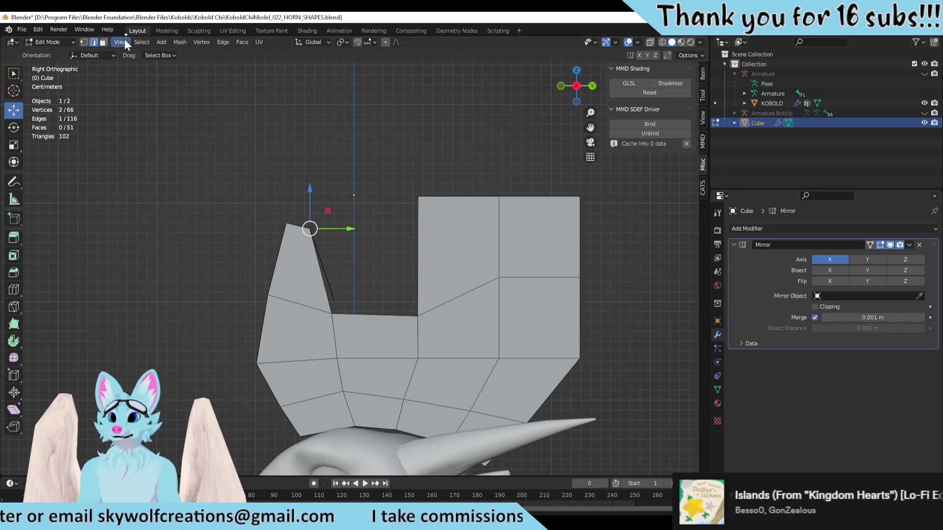
pyautogui.click(83, 42)
pyautogui.click(662, 43)
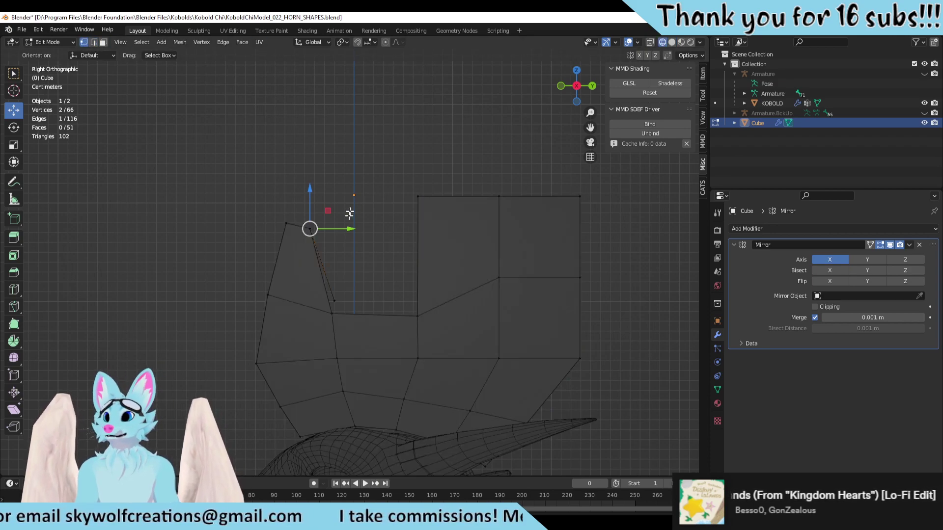
pyautogui.scroll(2, 349, 213)
pyautogui.keyDown('shift'); pyautogui.moveTo(327, 255); pyautogui.dragTo(343, 108, button='middle'); pyautogui.keyUp('shift')
pyautogui.keyDown('shift'); pyautogui.moveTo(416, 170); pyautogui.dragTo(402, 252, button='middle'); pyautogui.keyUp('shift')
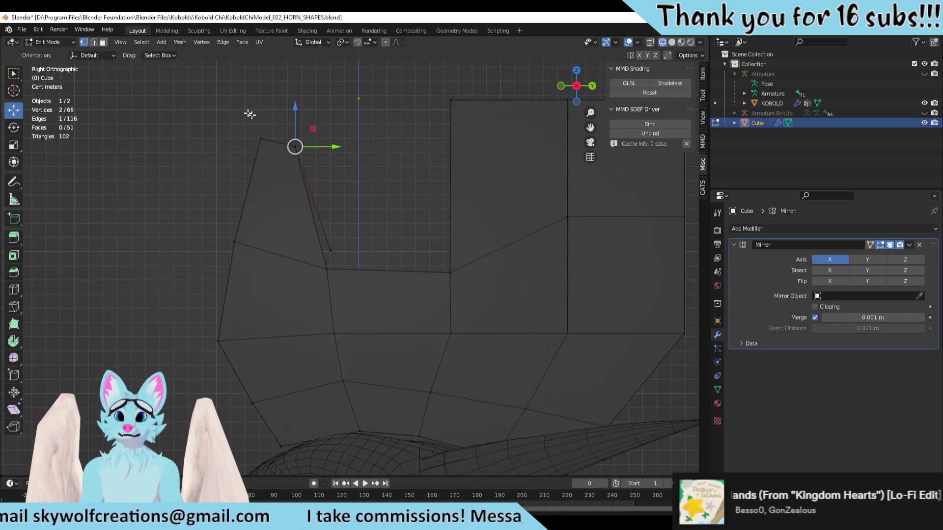
pyautogui.moveTo(250, 114); pyautogui.dragTo(339, 167)
pyautogui.press('g')
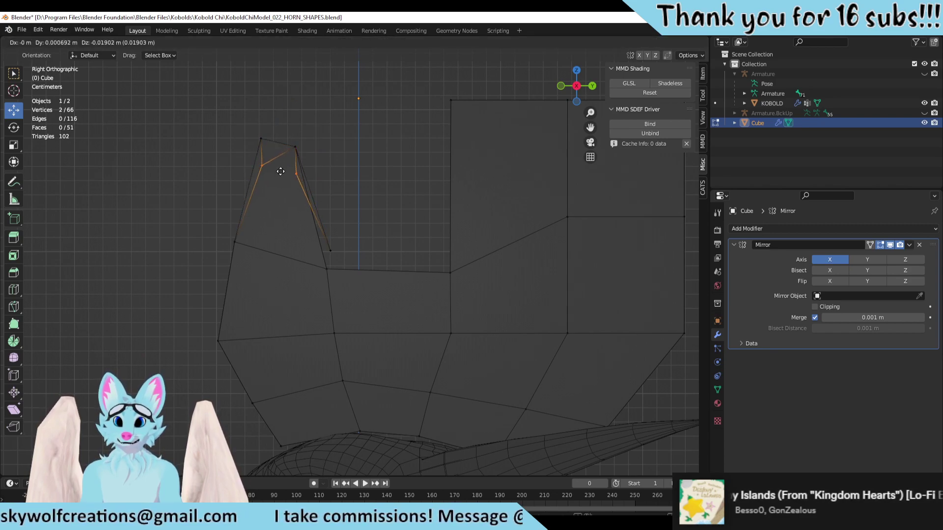
pyautogui.press('Escape')
# Step: Lower the top vertices of the front prong and the vertices at the notch's front corner
pyautogui.moveTo(346, 107); pyautogui.dragTo(254, 176)
pyautogui.press('g')
pyautogui.click(289, 199)
pyautogui.moveTo(362, 225); pyautogui.dragTo(298, 291)
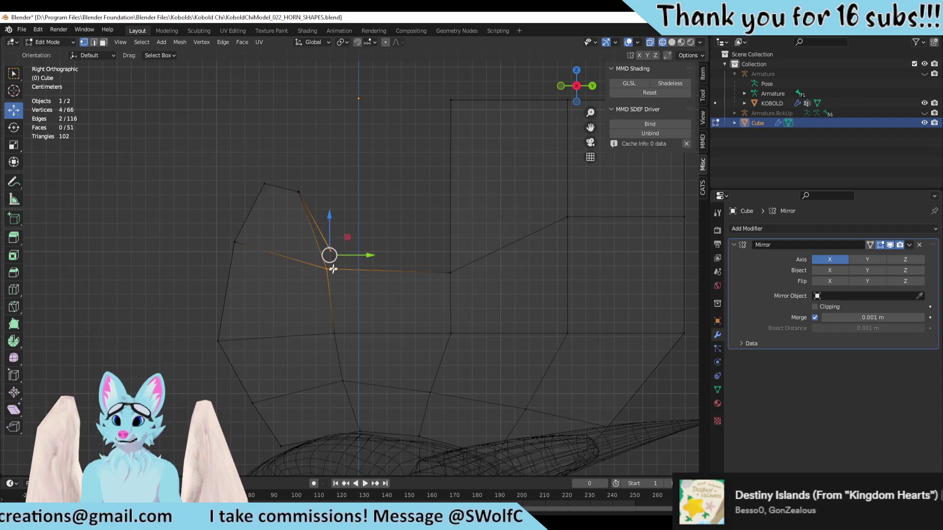
pyautogui.press('g')
pyautogui.click(329, 297)
# Step: Lower the two outer vertices on the front prong's leading outline, shifting the bottom one slightly backward
pyautogui.moveTo(261, 222); pyautogui.dragTo(219, 269)
pyautogui.press('g')
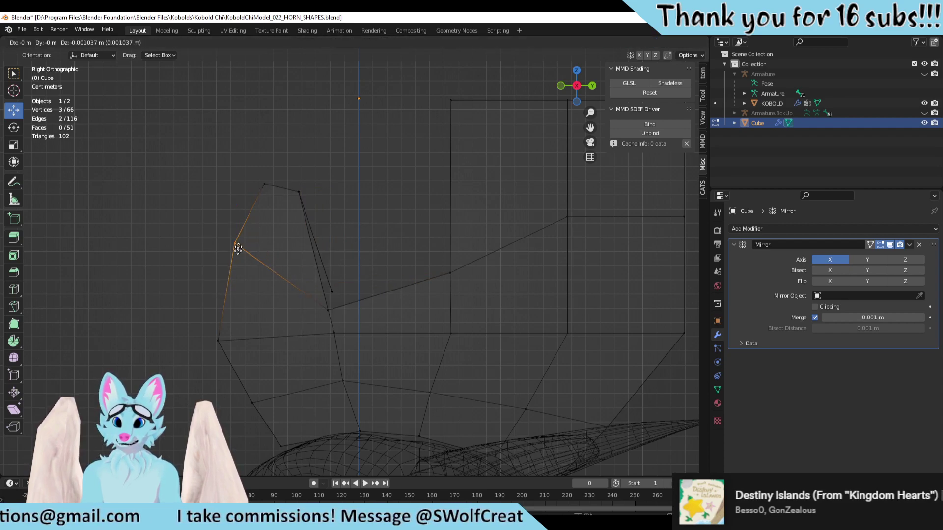
pyautogui.click(227, 290)
pyautogui.moveTo(240, 323); pyautogui.dragTo(202, 368)
pyautogui.press('g')
pyautogui.click(238, 370)
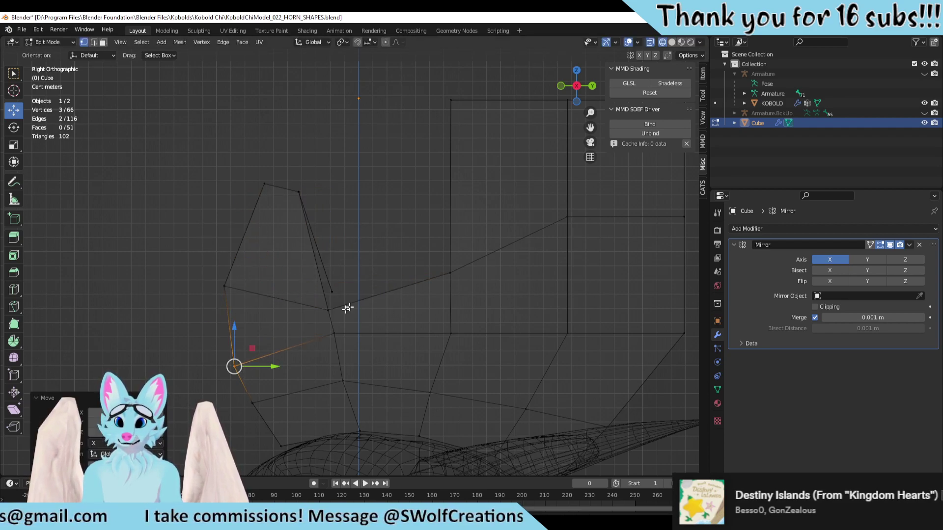
# Step: Lower the inner vertices of the two rows beneath the front prong and the lowest free vertex on its leading outline
pyautogui.moveTo(368, 314); pyautogui.dragTo(335, 347)
pyautogui.moveTo(362, 377); pyautogui.dragTo(346, 403)
pyautogui.moveTo(278, 390); pyautogui.dragTo(243, 430)
pyautogui.moveTo(256, 410); pyautogui.dragTo(264, 419)
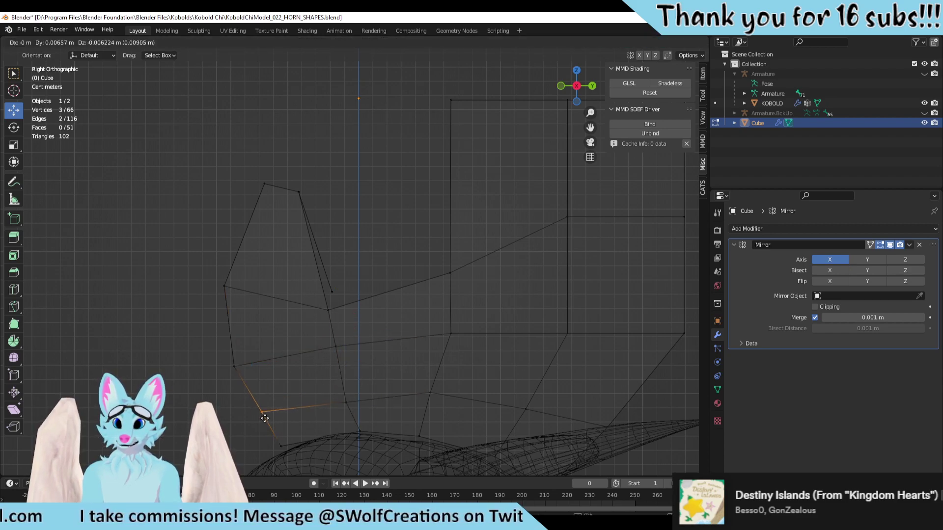
pyautogui.click(266, 425)
# Step: Lower the two vertices beneath the notch's rear corner and the vertex under its front corner
pyautogui.click(430, 393)
pyautogui.press('g')
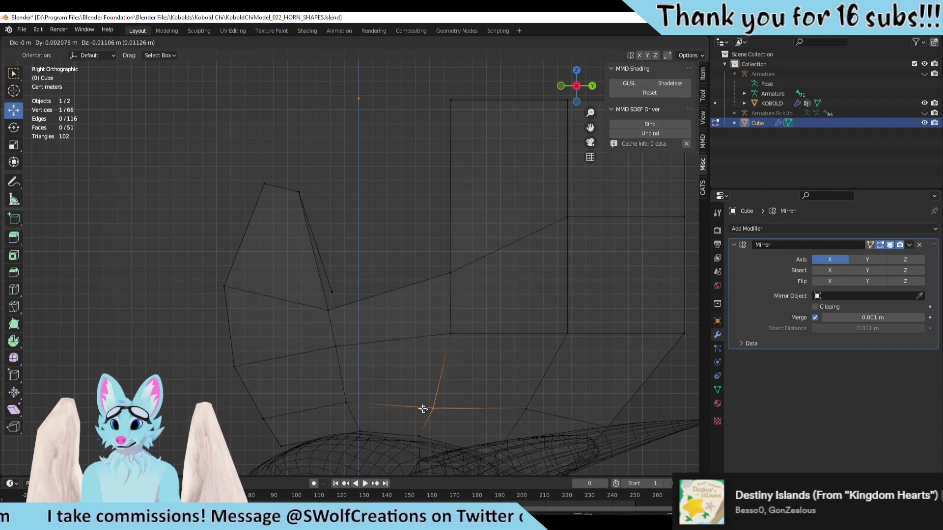
pyautogui.click(421, 408)
pyautogui.moveTo(499, 305); pyautogui.dragTo(415, 386)
pyautogui.press('g')
pyautogui.click(433, 386)
pyautogui.moveTo(375, 335); pyautogui.dragTo(334, 382)
pyautogui.moveTo(339, 350); pyautogui.dragTo(344, 377)
# Step: Lower the notch's front corner vertices and move its rear corner vertex down and forward to deepen the notch
pyautogui.moveTo(356, 257); pyautogui.dragTo(305, 347)
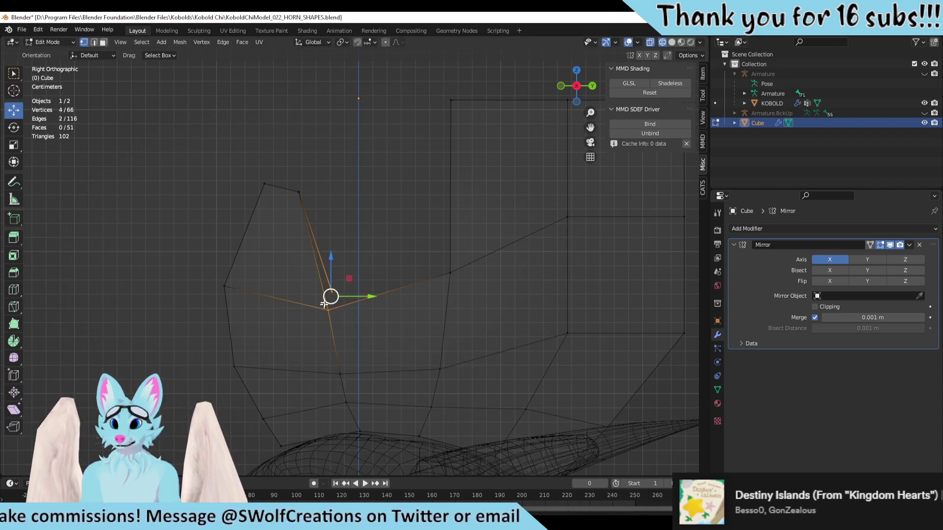
pyautogui.press('g')
pyautogui.click(325, 330)
pyautogui.moveTo(463, 232); pyautogui.dragTo(428, 312)
pyautogui.press('g')
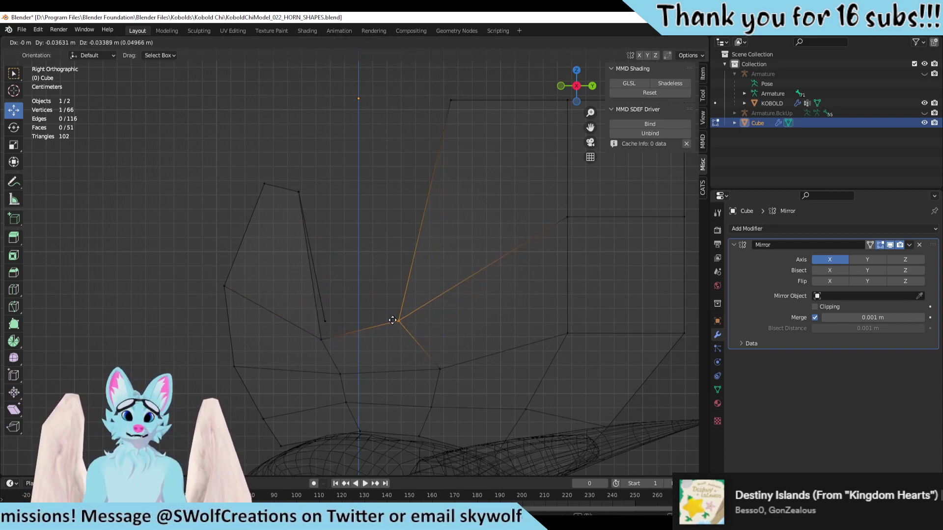
pyautogui.click(402, 323)
# Step: Shift the two vertices beneath the notch's rear corner forward to line up under it
pyautogui.moveTo(467, 353); pyautogui.dragTo(417, 421)
pyautogui.press('g')
pyautogui.click(405, 372)
pyautogui.press('g')
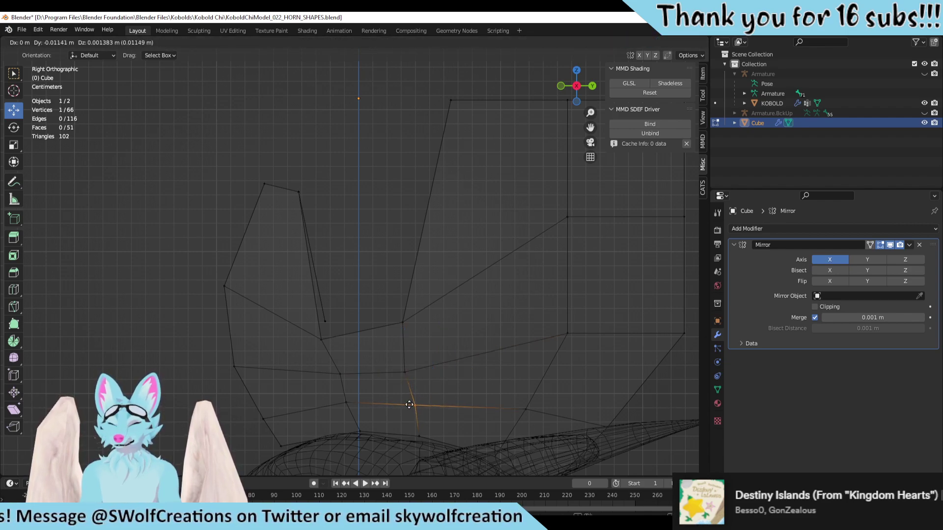
pyautogui.click(410, 404)
# Step: Lower the front top corner vertices of the rear section and shift them slightly forward
pyautogui.moveTo(486, 88); pyautogui.dragTo(403, 147)
pyautogui.press('g')
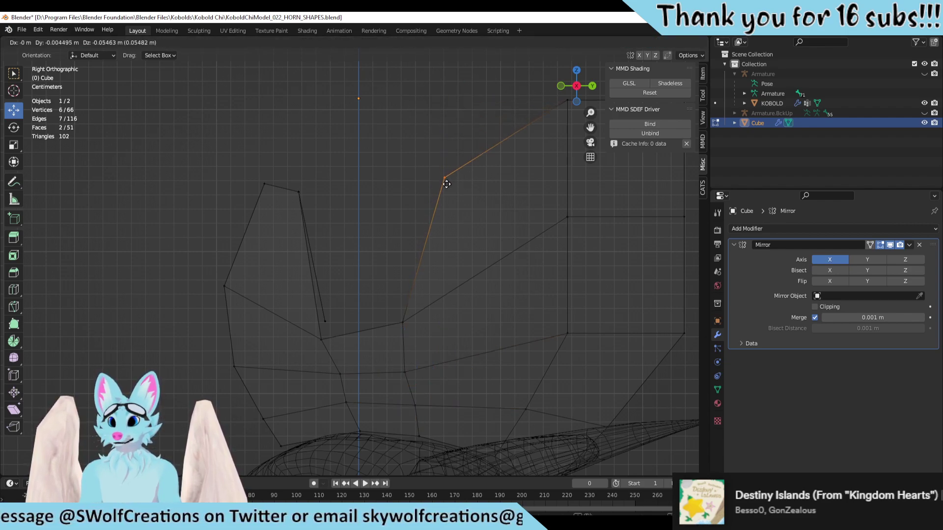
pyautogui.click(440, 178)
# Step: Move the middle and back vertices of the rear section's lower row down and forward
pyautogui.keyDown('shift'); pyautogui.moveTo(575, 317); pyautogui.dragTo(426, 258, button='middle'); pyautogui.keyUp('shift')
pyautogui.moveTo(446, 250); pyautogui.dragTo(407, 295)
pyautogui.press('g')
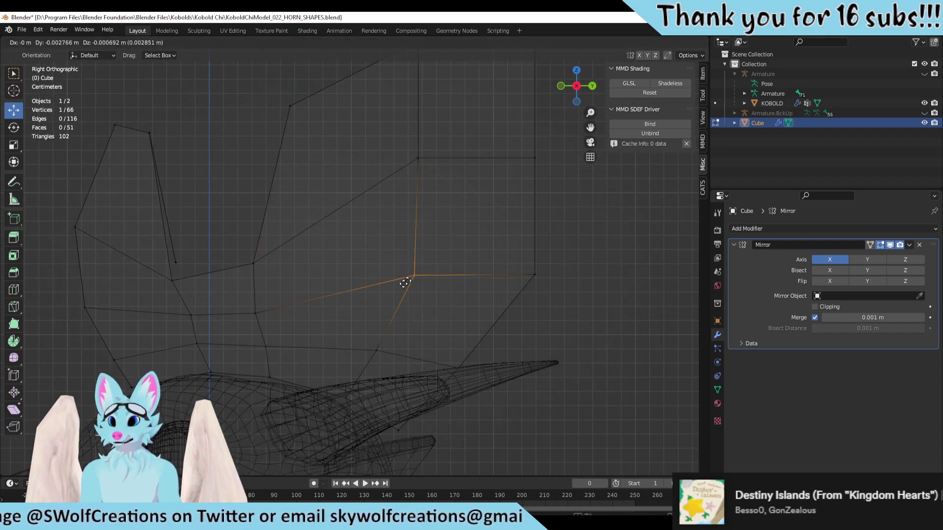
pyautogui.click(363, 317)
pyautogui.moveTo(545, 241); pyautogui.dragTo(483, 301)
pyautogui.press('g')
pyautogui.click(437, 318)
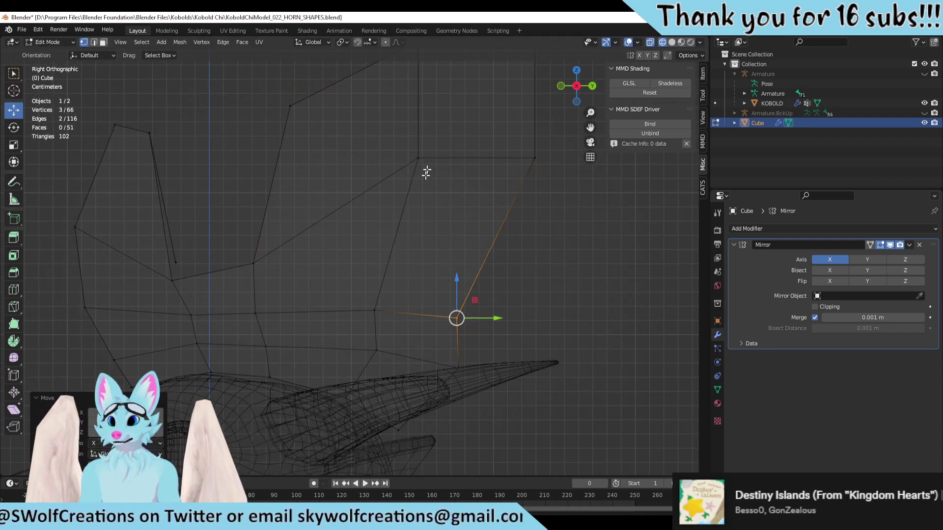
# Step: Move the middle and back vertices of the rear section's mid-height row down and forward
pyautogui.click(418, 157)
pyautogui.press('g')
pyautogui.click(369, 247)
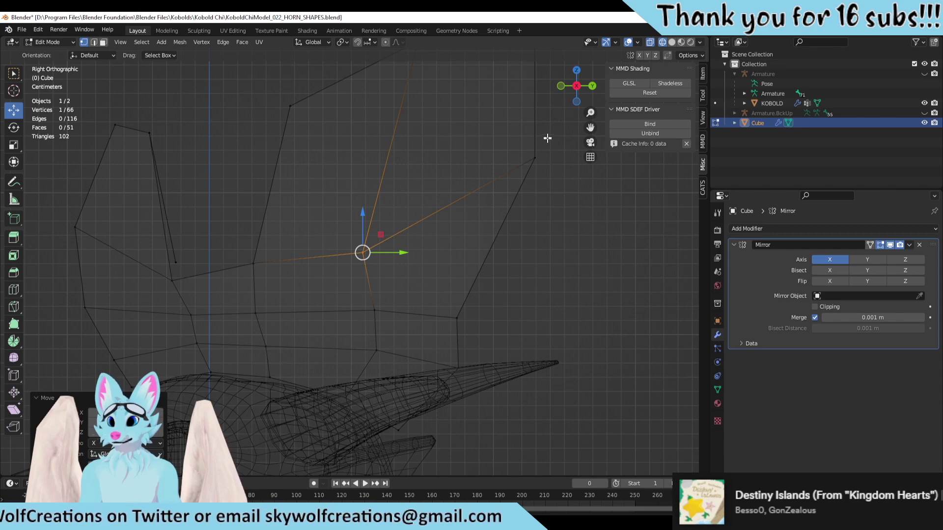
pyautogui.click(536, 156)
pyautogui.press('g')
pyautogui.moveTo(473, 252); pyautogui.dragTo(472, 256)
# Step: Move the rear section's middle and back top vertices down and forward so the top edge slopes toward the back
pyautogui.keyDown('shift'); pyautogui.moveTo(476, 249); pyautogui.dragTo(377, 376, button='middle'); pyautogui.keyUp('shift')
pyautogui.moveTo(490, 128); pyautogui.dragTo(275, 271)
pyautogui.moveTo(376, 174); pyautogui.dragTo(340, 266)
pyautogui.scroll(-1, 420, 282)
pyautogui.keyDown('shift'); pyautogui.moveTo(405, 280); pyautogui.dragTo(490, 221, button='middle'); pyautogui.keyUp('shift')
pyautogui.moveTo(514, 180); pyautogui.dragTo(454, 242)
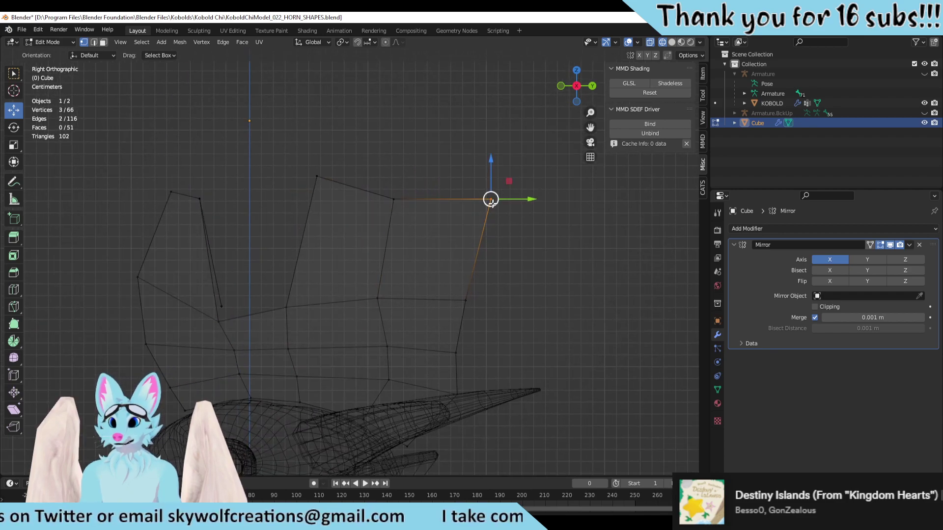
pyautogui.moveTo(491, 199); pyautogui.dragTo(470, 241)
pyautogui.keyDown('shift'); pyautogui.moveTo(342, 247); pyautogui.dragTo(405, 165, button='middle'); pyautogui.keyUp('shift')
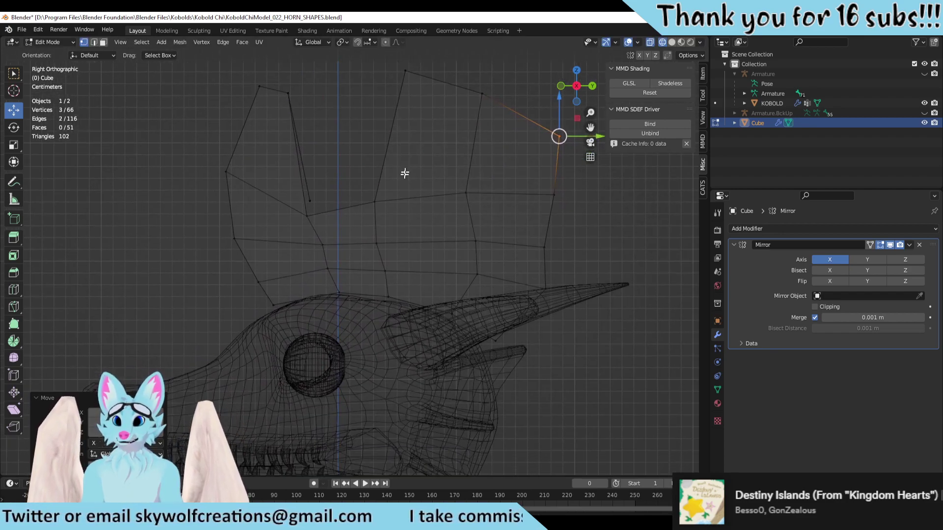
pyautogui.scroll(-4, 387, 193)
pyautogui.scroll(3, 356, 223)
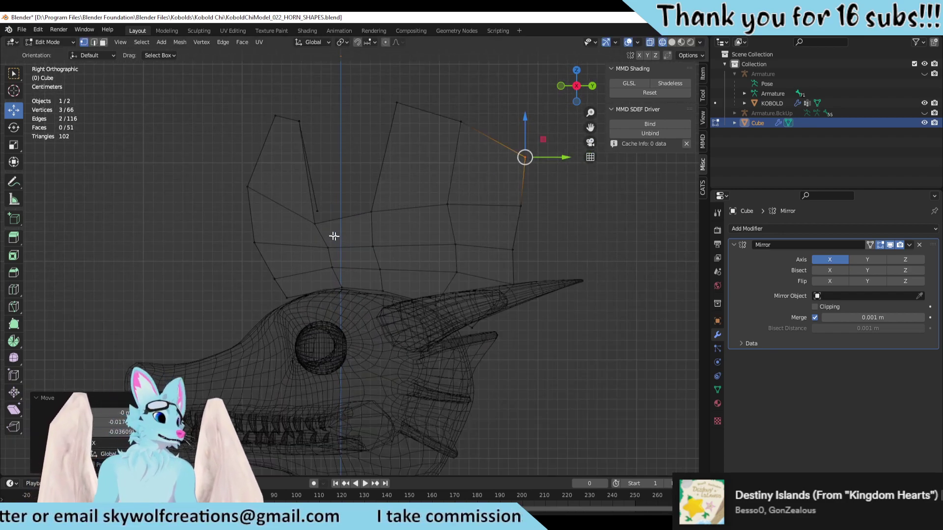
# Step: Leave edit mode and switch the viewport to solid shading to check the reshaped mesh
pyautogui.moveTo(322, 209); pyautogui.dragTo(362, 205, button='middle')
pyautogui.press('Tab')
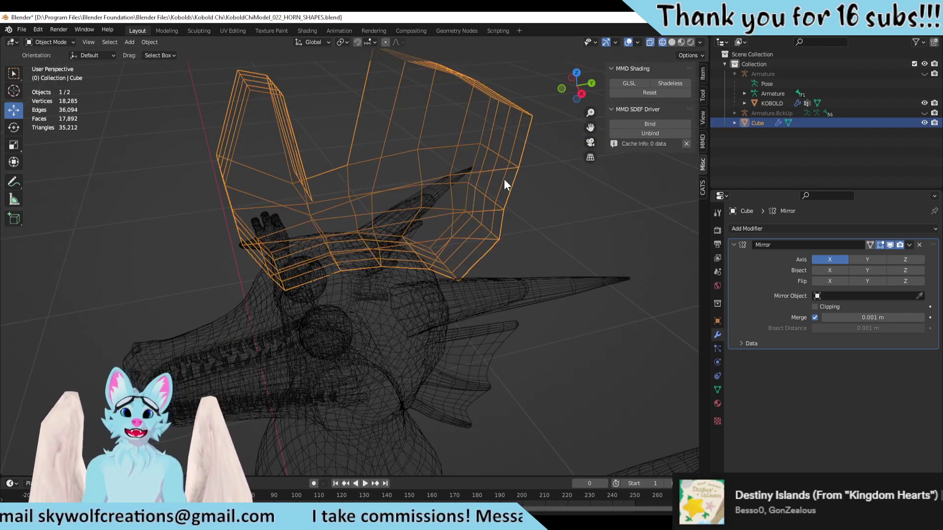
pyautogui.scroll(2, 458, 175)
pyautogui.moveTo(458, 175); pyautogui.dragTo(470, 148, button='middle')
pyautogui.click(470, 147)
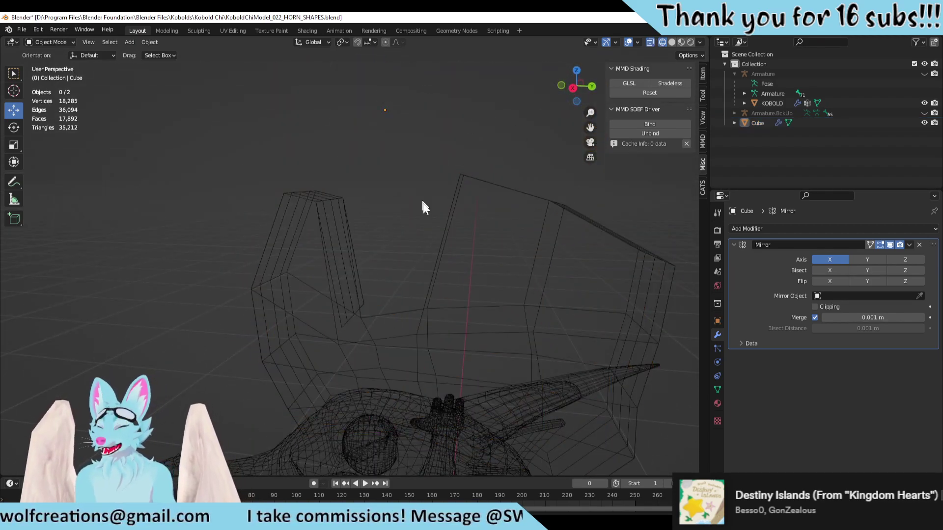
pyautogui.moveTo(421, 206)
pyautogui.mouseDown(button='middle')
pyautogui.moveTo(452, 246)
pyautogui.moveTo(643, 85)
pyautogui.mouseUp(button='middle')
pyautogui.click(671, 42)
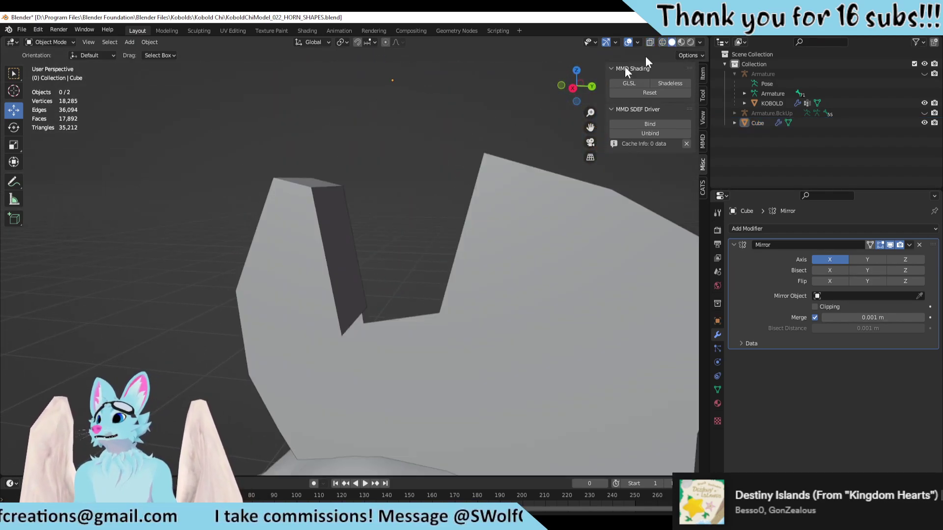
# Step: Reselect the shape above the head, return to edit mode and examine it from several angles
pyautogui.moveTo(383, 221)
pyautogui.mouseDown(button='middle')
pyautogui.moveTo(390, 262)
pyautogui.moveTo(396, 255)
pyautogui.moveTo(368, 227)
pyautogui.moveTo(459, 266)
pyautogui.moveTo(462, 255)
pyautogui.mouseUp(button='middle')
pyautogui.click(515, 232)
pyautogui.press('Tab')
pyautogui.scroll(-3, 309, 214)
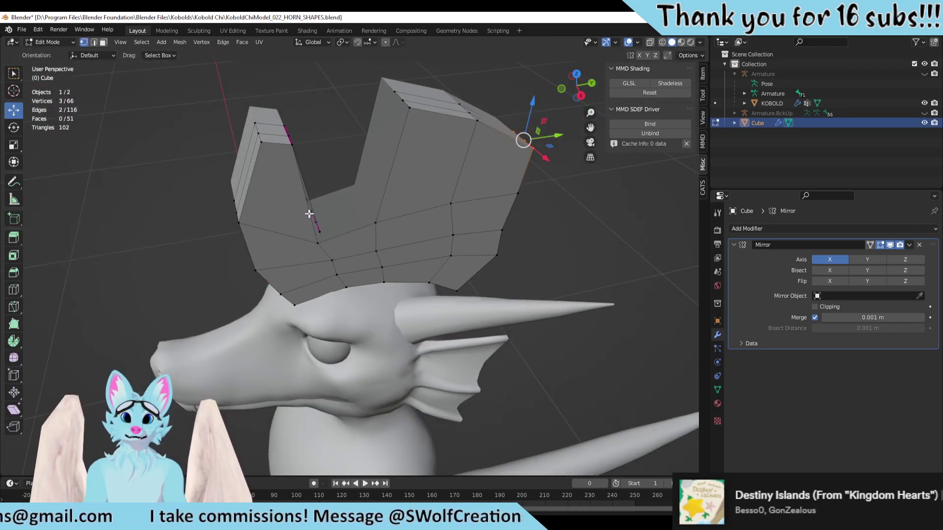
pyautogui.moveTo(309, 214); pyautogui.dragTo(314, 223, button='middle')
pyautogui.scroll(-3, 313, 223)
pyautogui.moveTo(265, 260); pyautogui.dragTo(211, 257, button='middle')
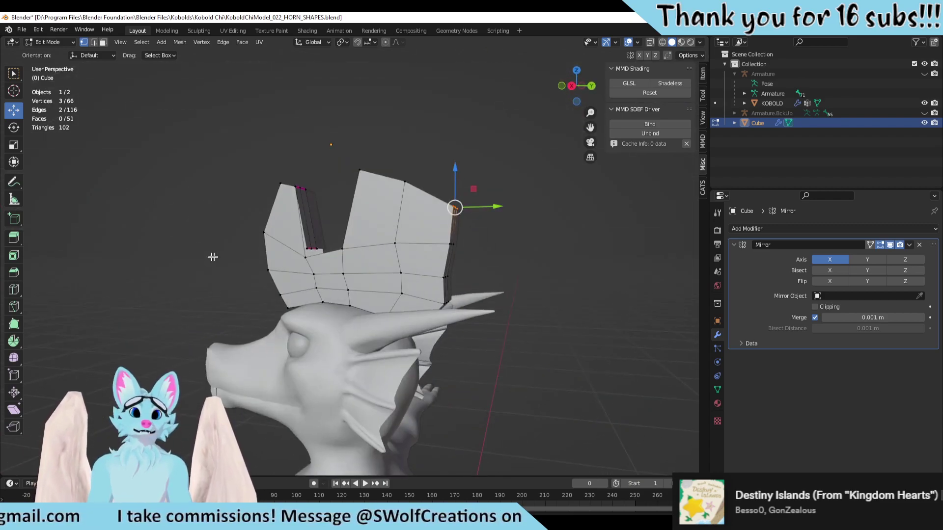
# Step: Select the two creased edges at the top of the sloping strip and apply Clear Sharp from Vertices
pyautogui.keyDown('shift'); pyautogui.moveTo(318, 198); pyautogui.dragTo(368, 290, button='middle'); pyautogui.keyUp('shift')
pyautogui.scroll(6, 432, 276)
pyautogui.click(404, 307)
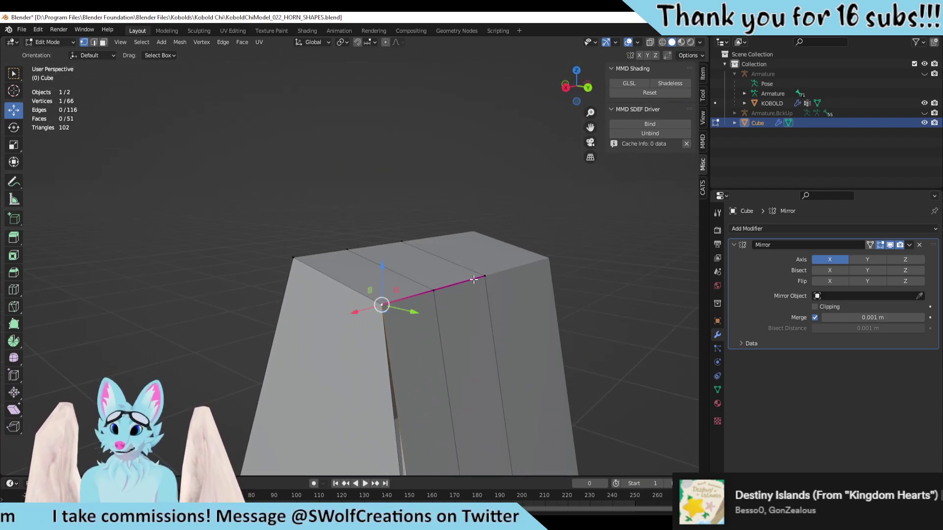
pyautogui.keyDown('shift'); pyautogui.click(476, 279); pyautogui.keyUp('shift')
pyautogui.click(93, 42)
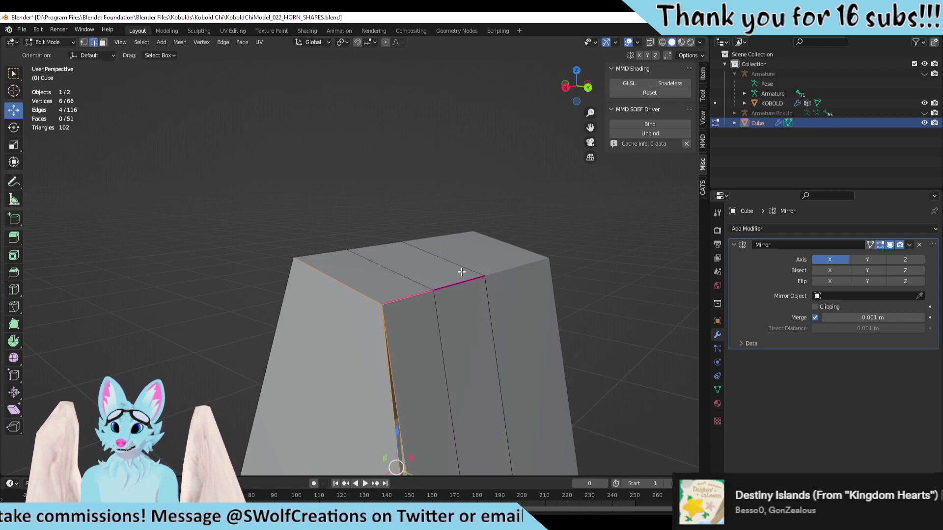
pyautogui.click(449, 281)
pyautogui.keyDown('shift'); pyautogui.click(407, 296); pyautogui.keyUp('shift')
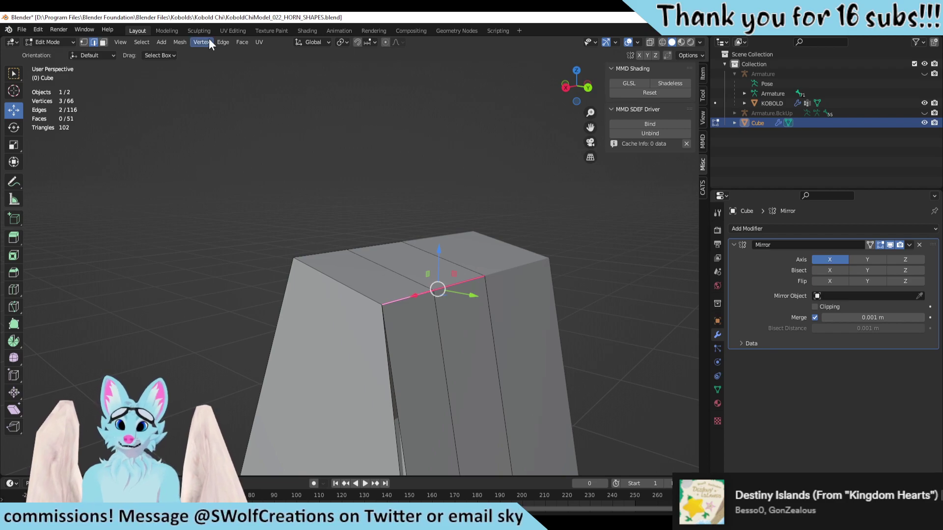
pyautogui.click(221, 42)
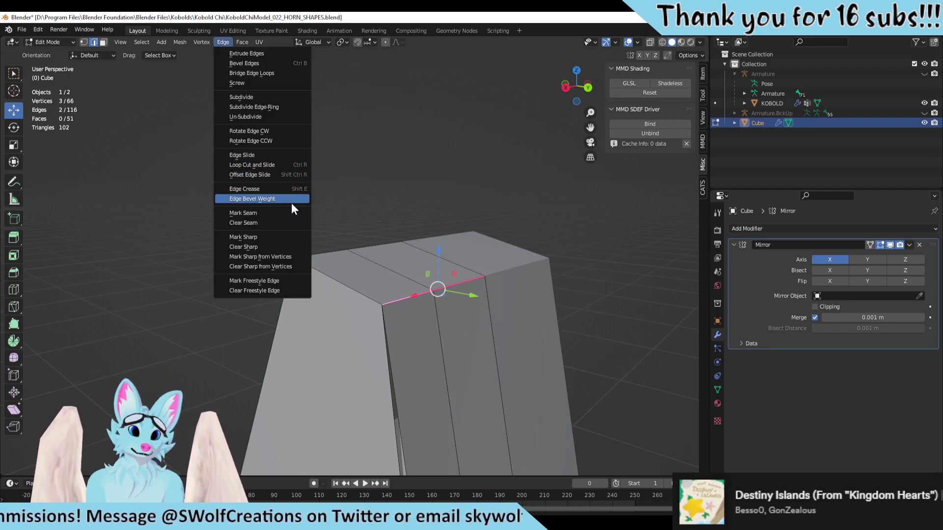
pyautogui.click(292, 266)
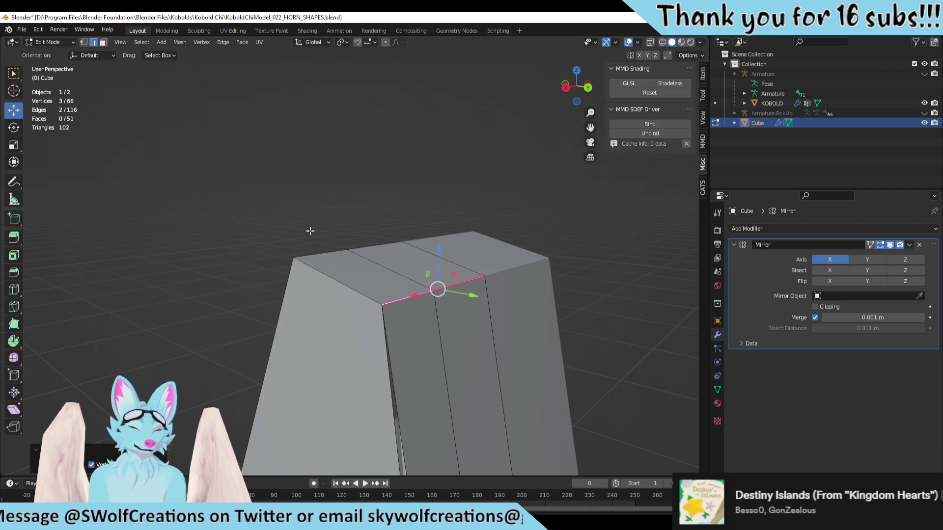
# Step: Try to reduce the edge crease on the two selected top edges
pyautogui.hotkey('shift', 'e')
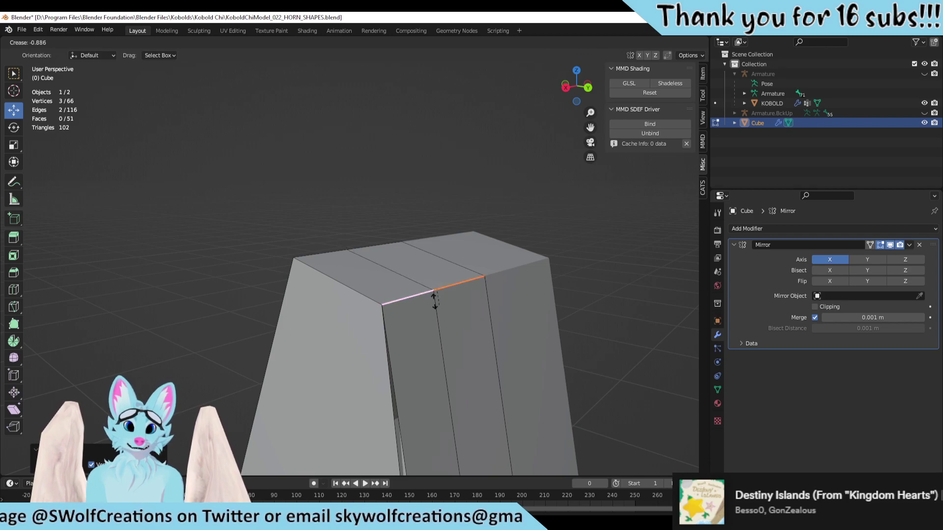
pyautogui.moveTo(442, 300)
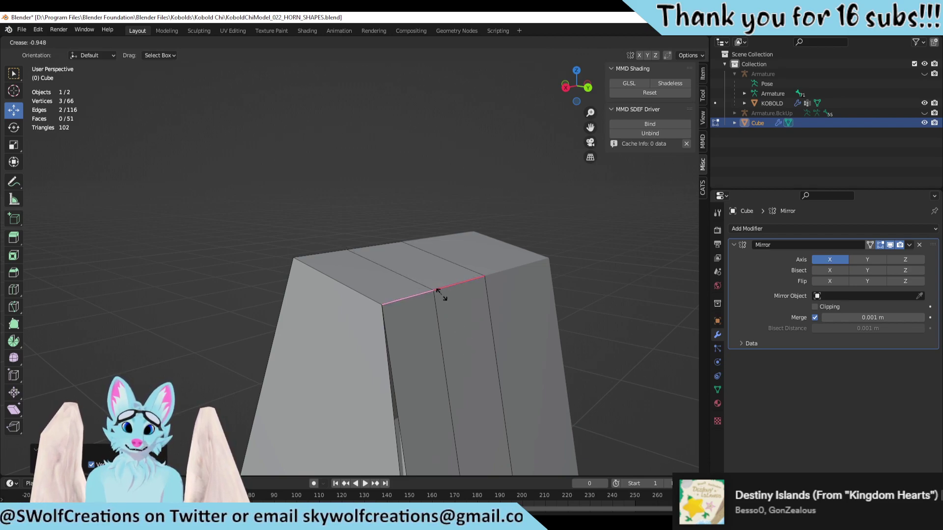
pyautogui.click(440, 310)
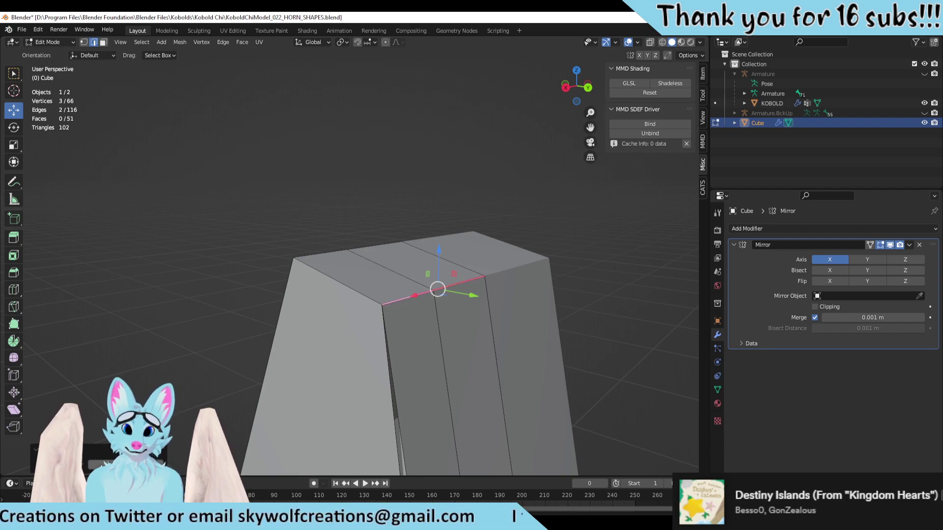
pyautogui.hotkey('alt', 'Tab')
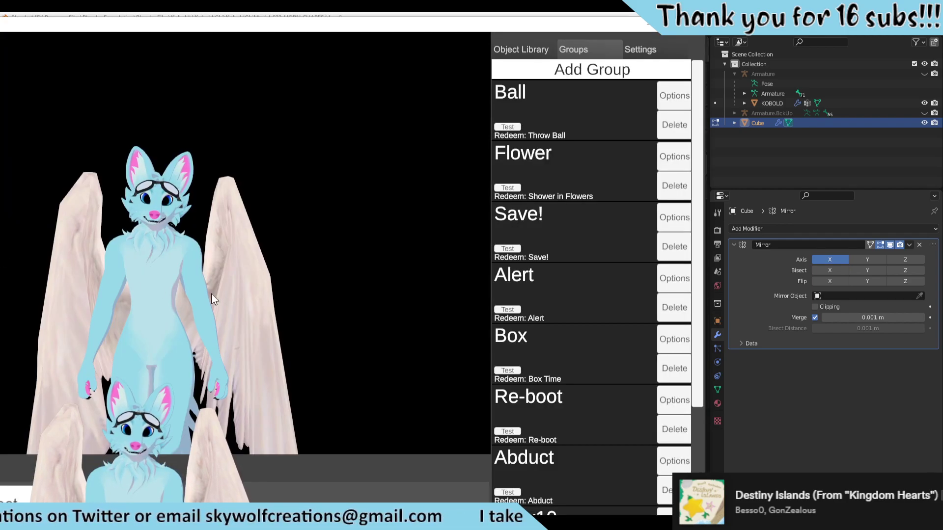
pyautogui.click(861, 428)
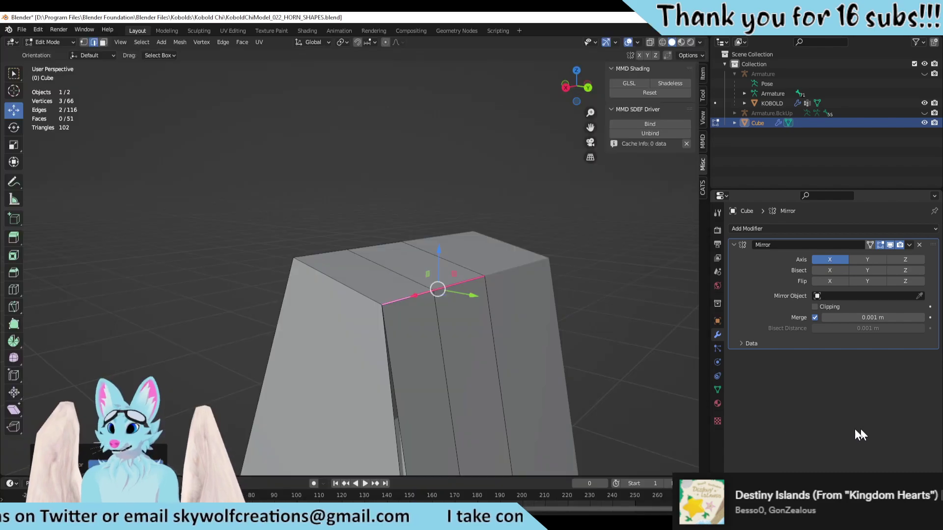
# Step: Clear the selection, reselect the two marked edges at the top of the sloping strip, and try to adjust their edge crease
pyautogui.scroll(-2, 437, 317)
pyautogui.click(362, 216)
pyautogui.scroll(2, 435, 315)
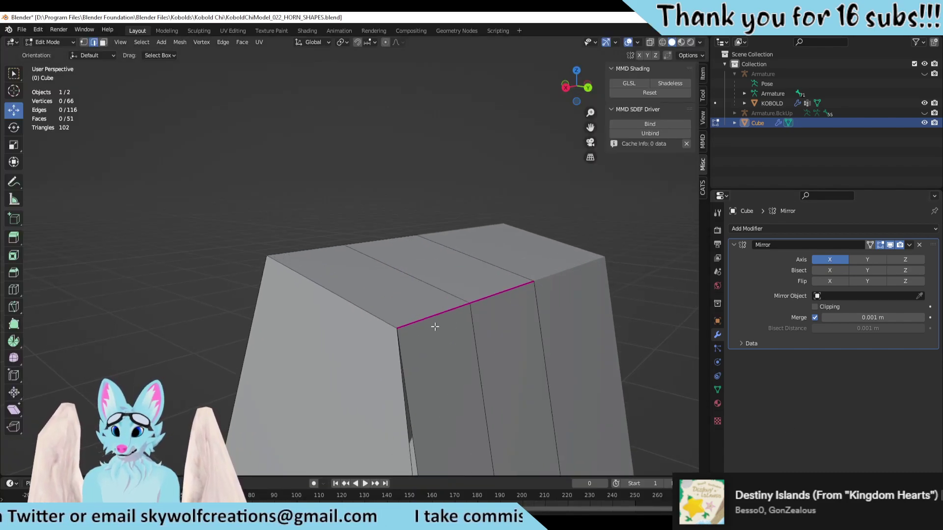
pyautogui.click(436, 326)
pyautogui.keyDown('shift'); pyautogui.click(504, 300); pyautogui.keyUp('shift')
pyautogui.hotkey('shift', 'e')
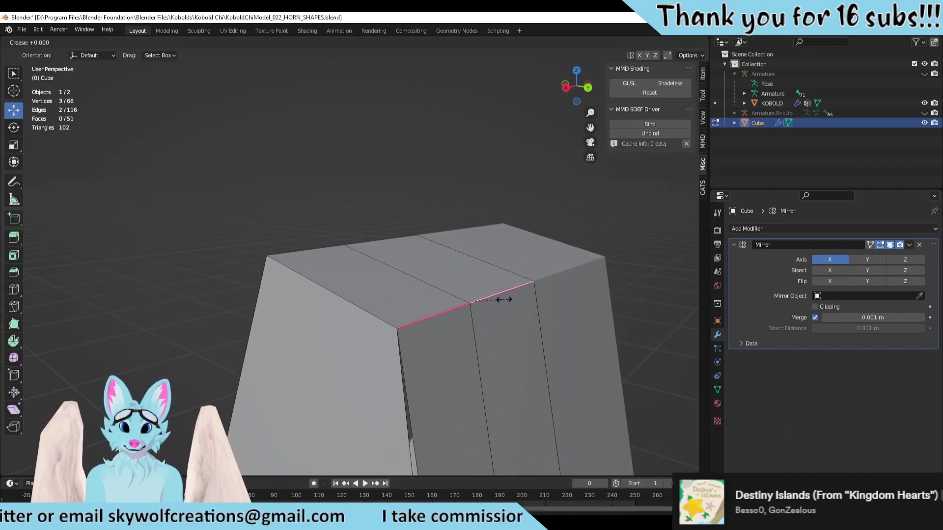
pyautogui.click(253, 182)
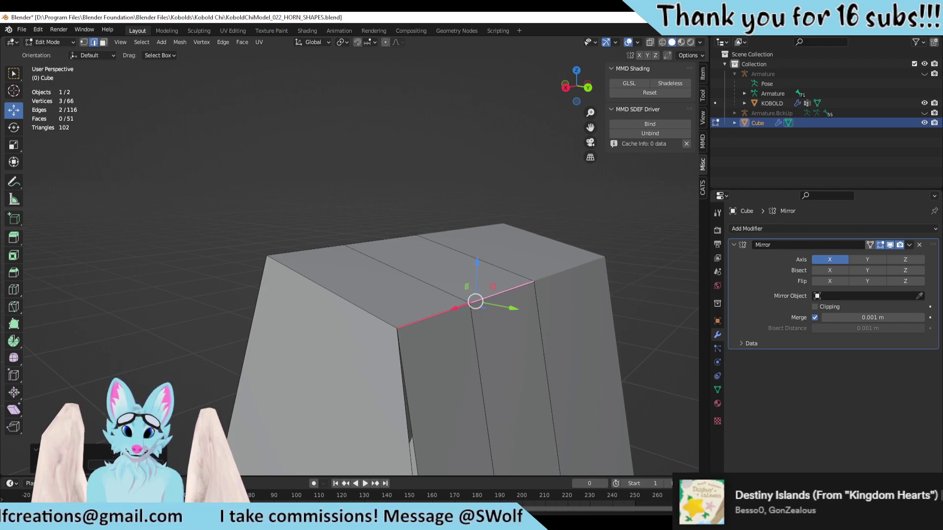
# Step: Select the same two top edges one after the other, retry the edge crease adjustment, and deselect everything
pyautogui.scroll(-2, 335, 306)
pyautogui.click(399, 292)
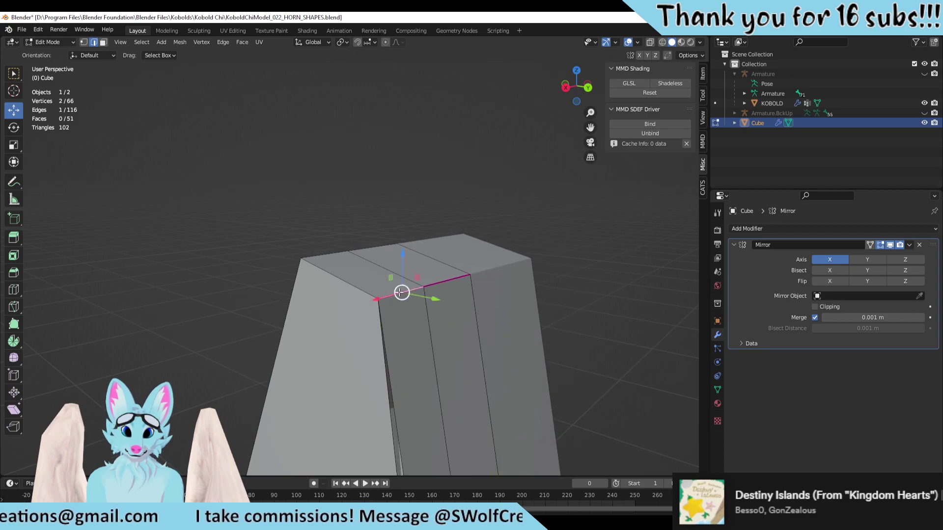
pyautogui.keyDown('shift'); pyautogui.click(447, 281); pyautogui.keyUp('shift')
pyautogui.hotkey('shift', 'e')
pyautogui.click(446, 281)
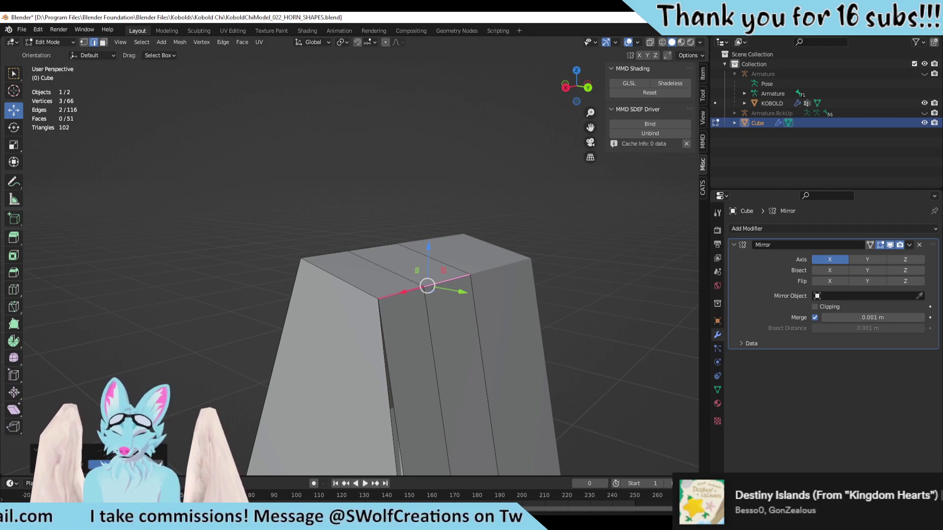
pyautogui.scroll(-3, 394, 336)
pyautogui.click(522, 307)
# Step: Examine the marked edges at both ends of the sloping strip and the whole shape above the kobold's head from several angles
pyautogui.moveTo(485, 340); pyautogui.dragTo(400, 350, button='middle')
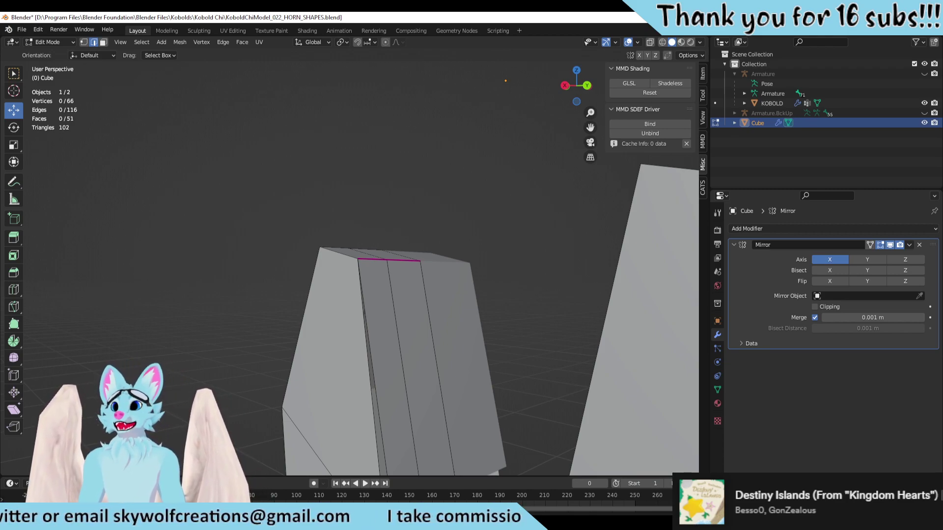
pyautogui.scroll(-6, 281, 179)
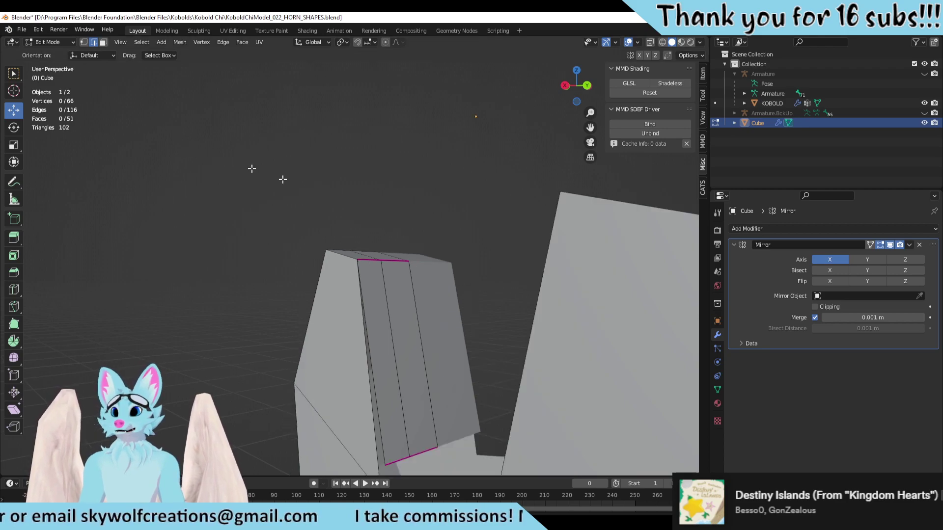
pyautogui.moveTo(504, 349); pyautogui.dragTo(508, 350, button='middle')
pyautogui.scroll(-3, 564, 379)
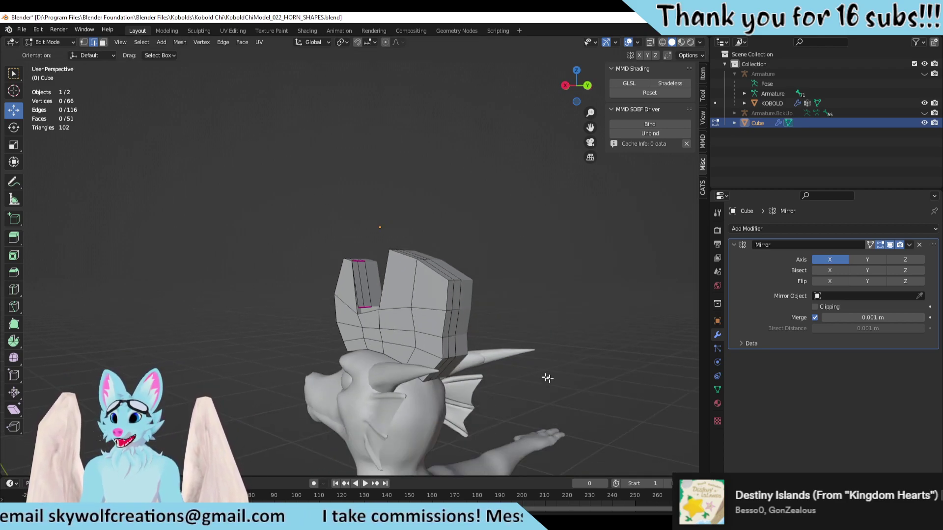
pyautogui.scroll(1, 546, 378)
pyautogui.keyDown('shift'); pyautogui.moveTo(547, 378); pyautogui.dragTo(521, 316, button='middle'); pyautogui.keyUp('shift')
pyautogui.scroll(4, 521, 315)
pyautogui.moveTo(361, 325); pyautogui.dragTo(380, 293, button='middle')
pyautogui.scroll(-1, 364, 342)
pyautogui.scroll(1, 364, 342)
pyautogui.scroll(-2, 377, 291)
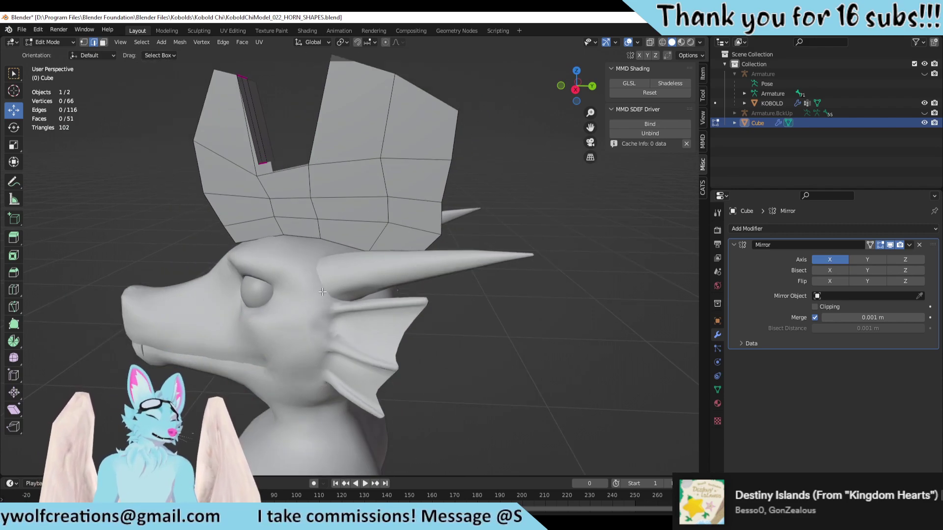